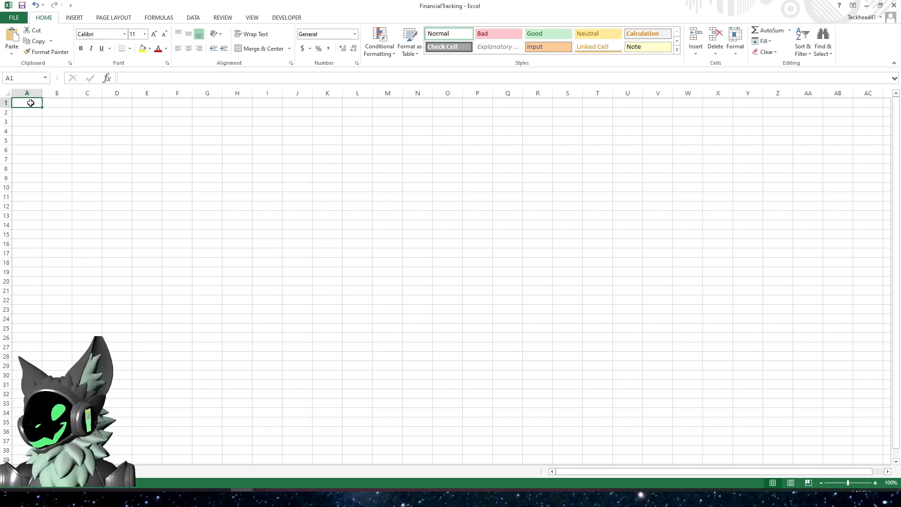
- Enter the column headers Tender in A1 and Date in B1
type("Ten")
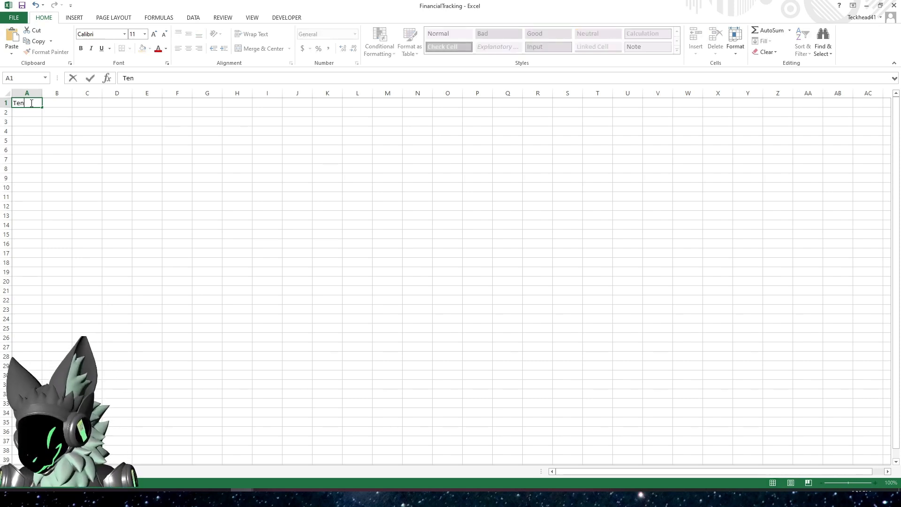
type("der")
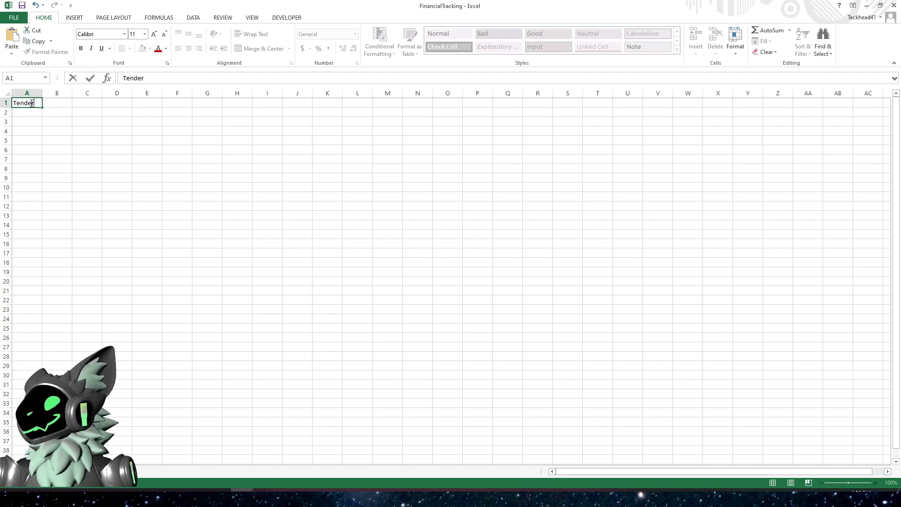
key("Tab")
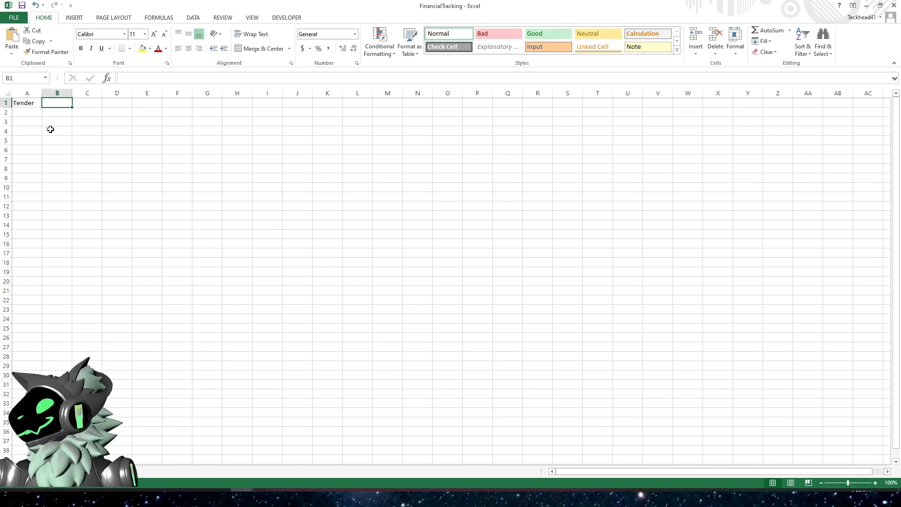
type("Date")
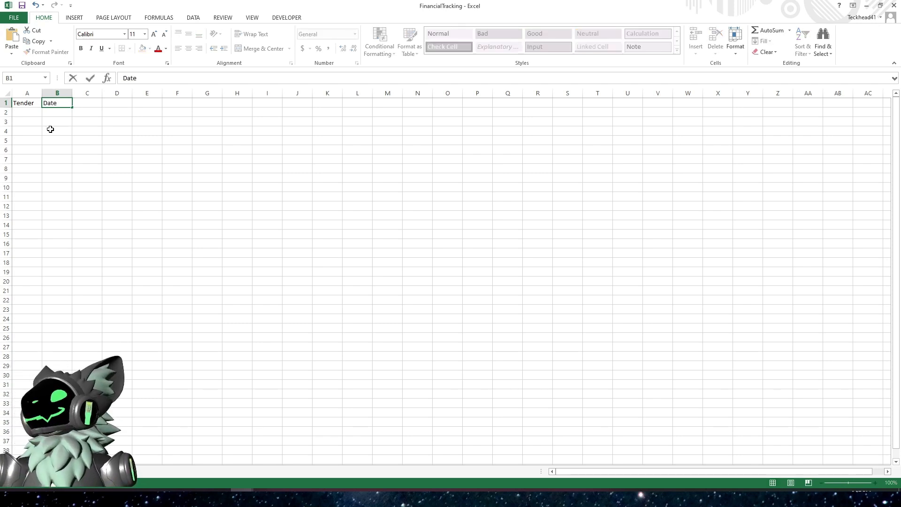
key("Tab")
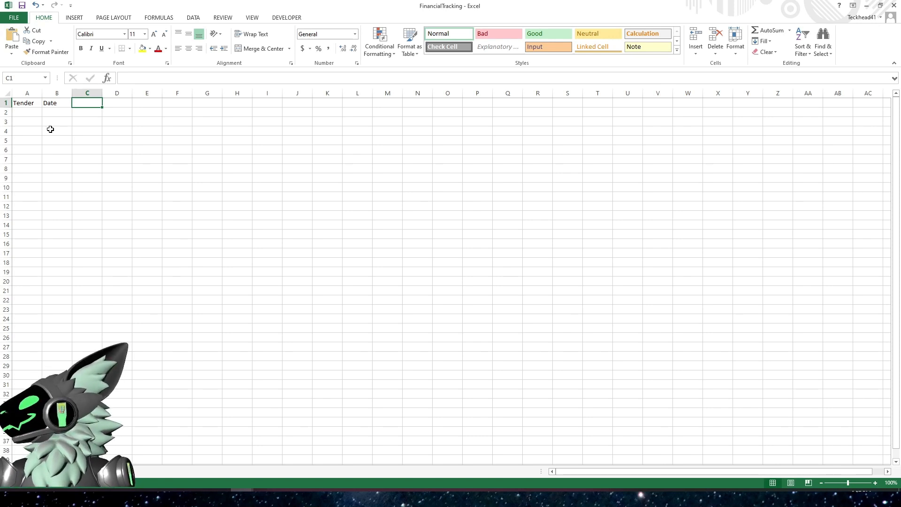
- Enter the header Description of the Transaction in C1
type("D")
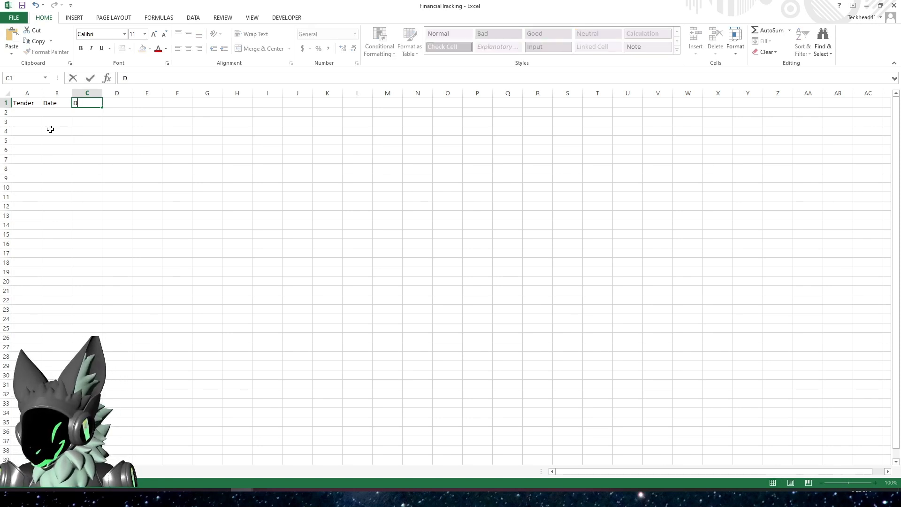
type("escriptio")
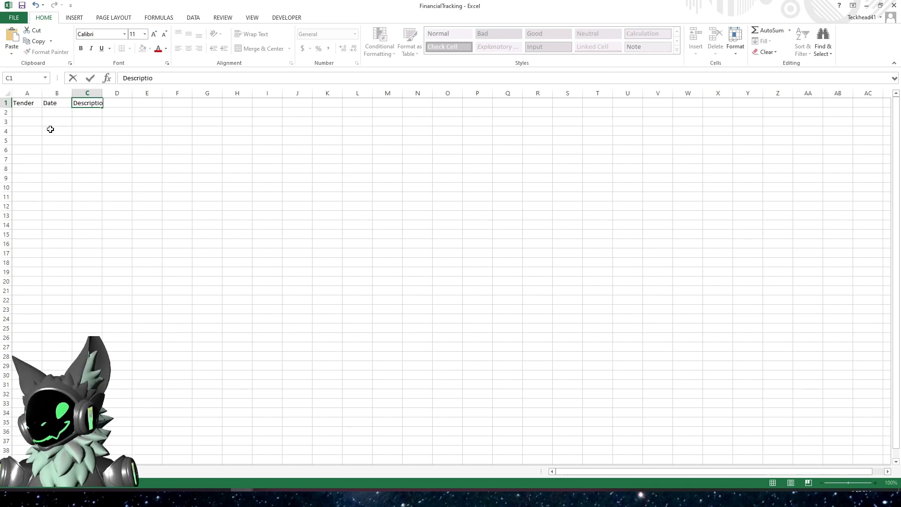
type("n of")
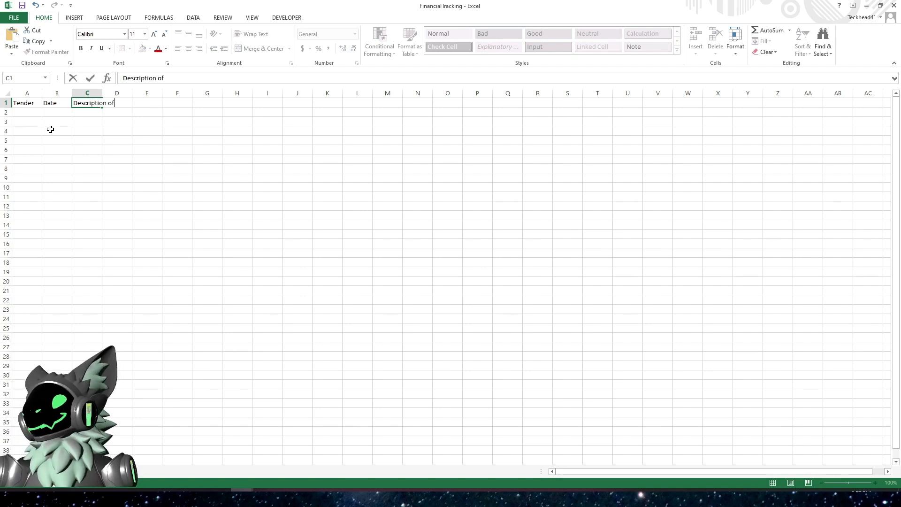
type(" the Trans")
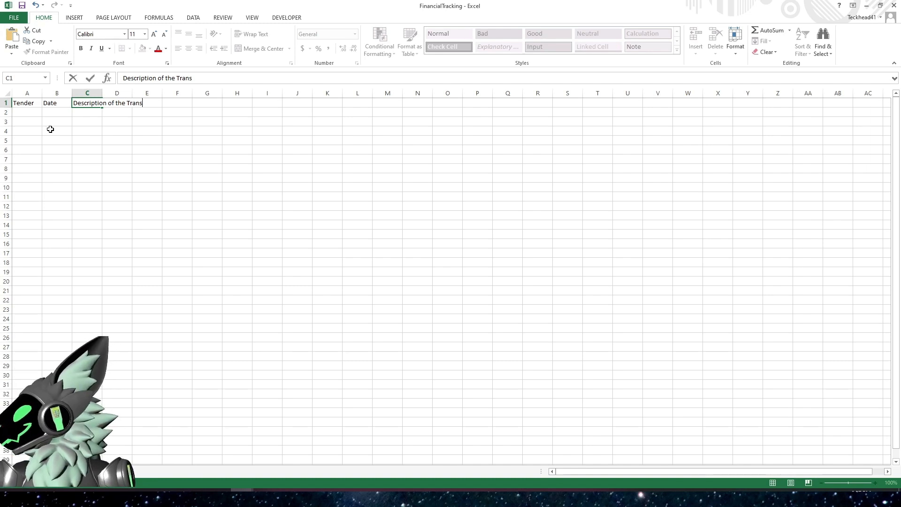
type("action")
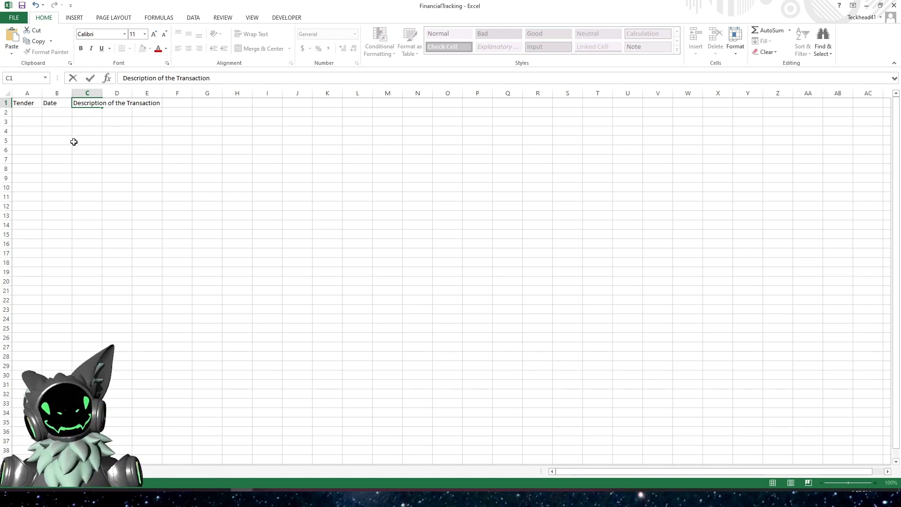
key("Tab")
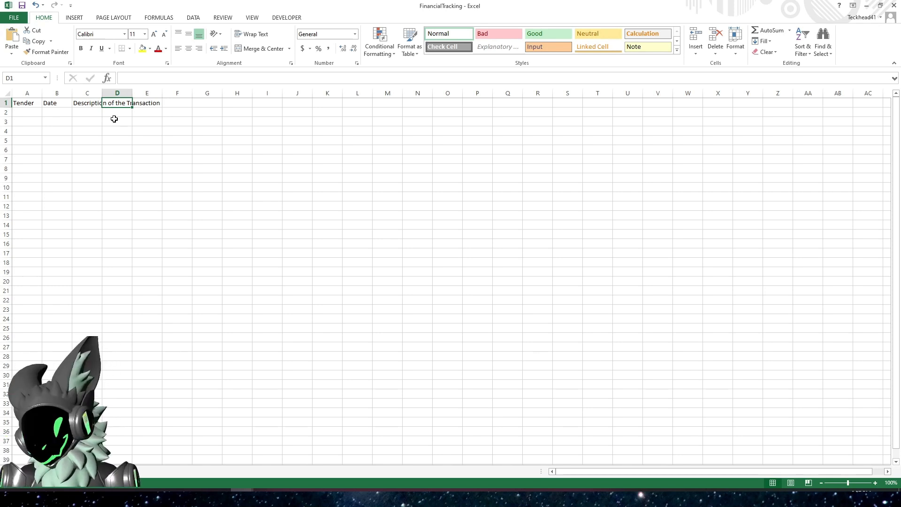
- Add the headers Payment Debit (-) in D1 and Verified in E1
type("Payment")
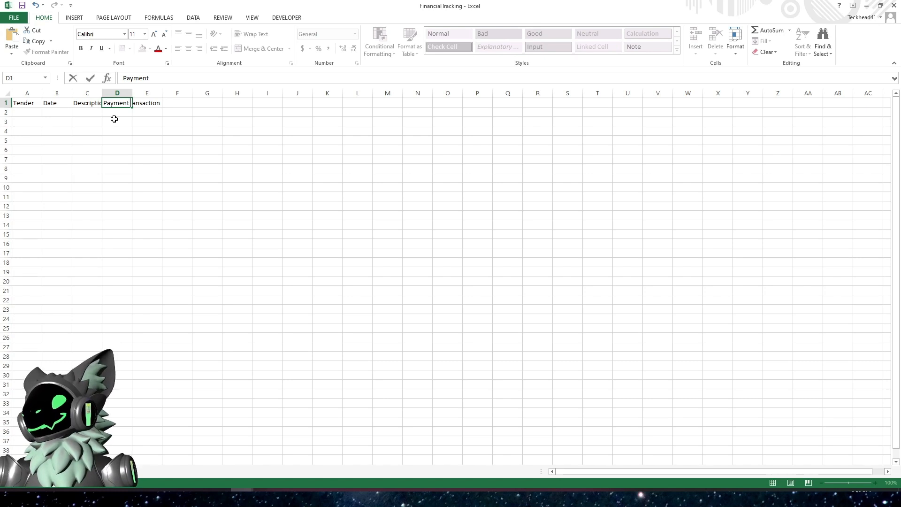
type(" Debit")
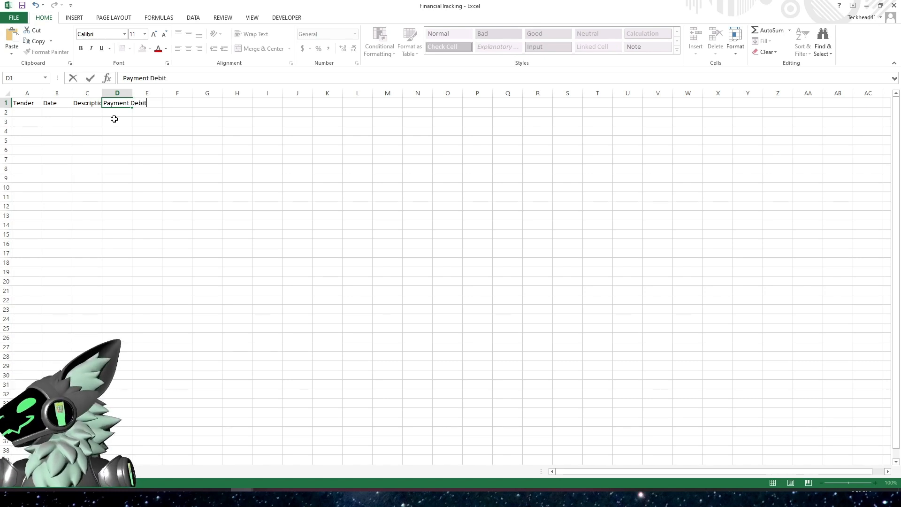
type(" (-)")
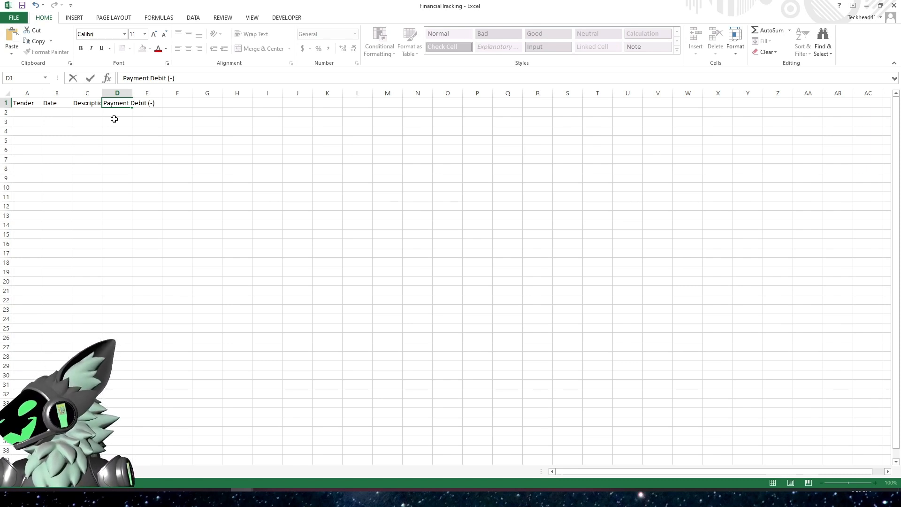
key("Tab")
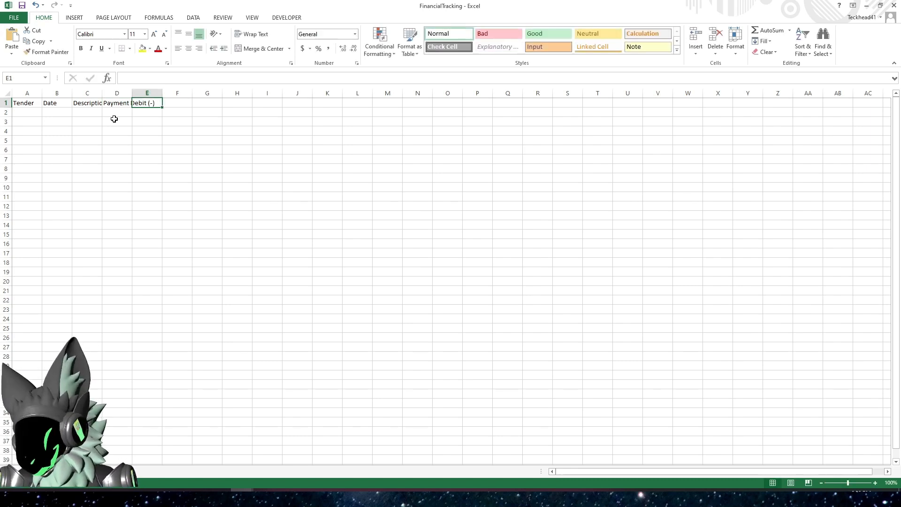
type("Ver")
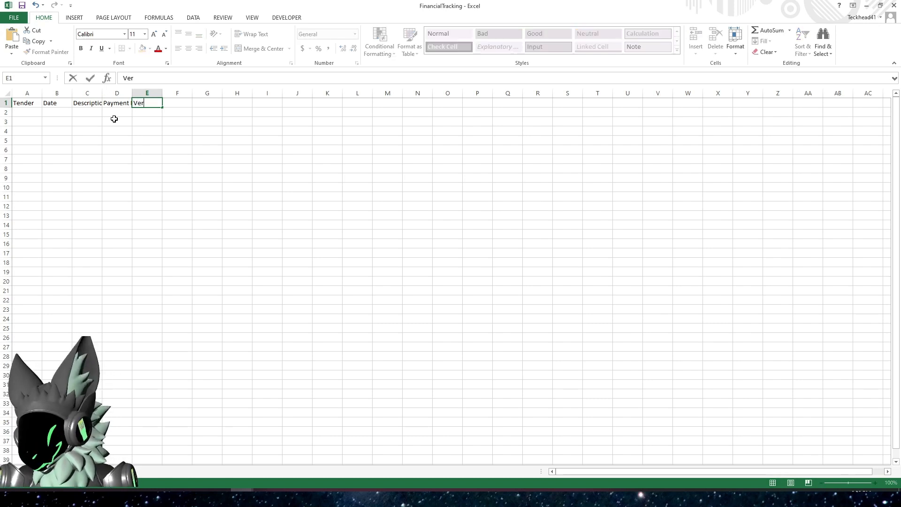
type("ified")
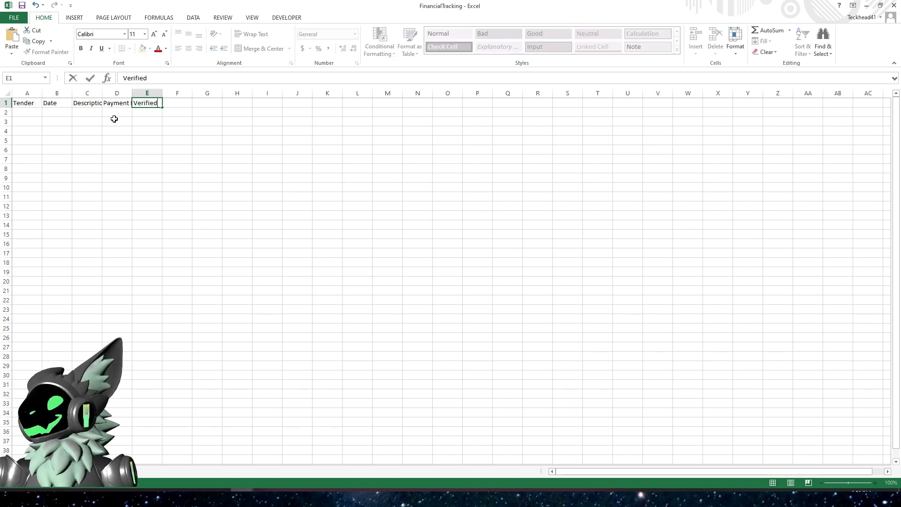
key("Tab")
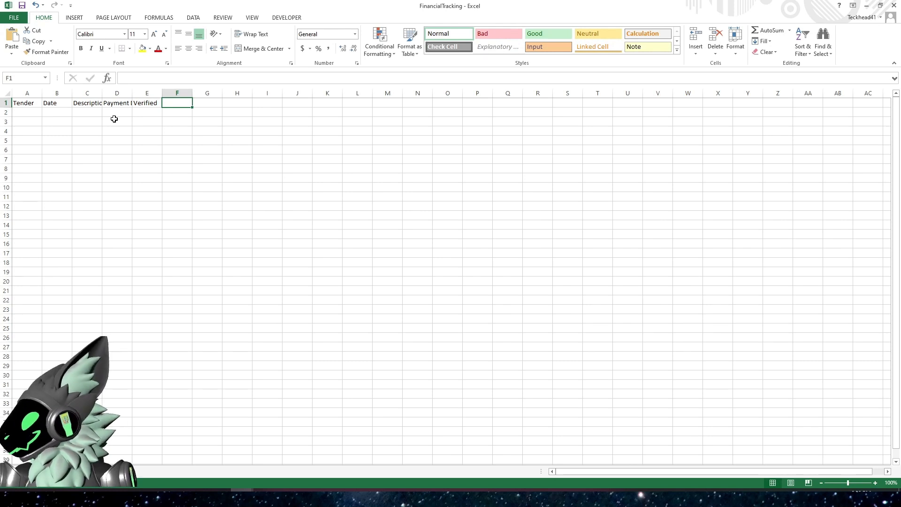
- Add the headers Deposit Credit (+) in F1 and Category in G1
type("Deposit Credit")
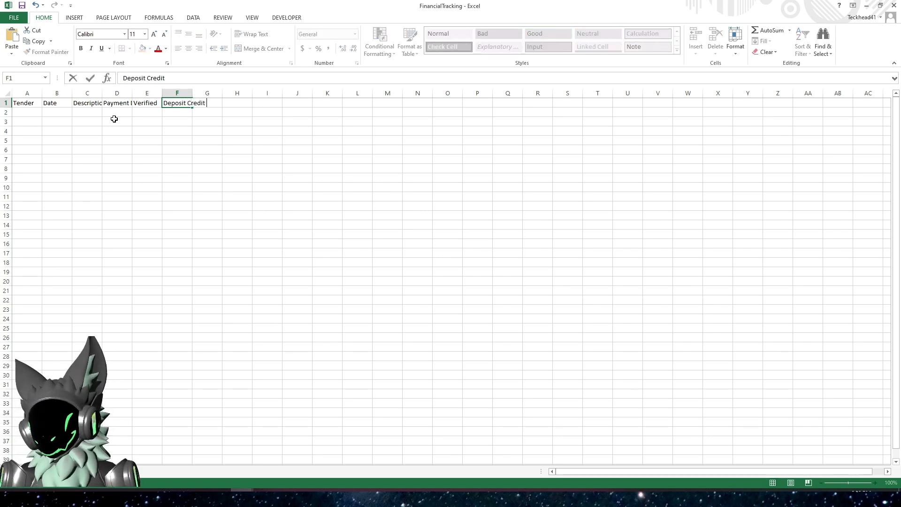
type(" (+)")
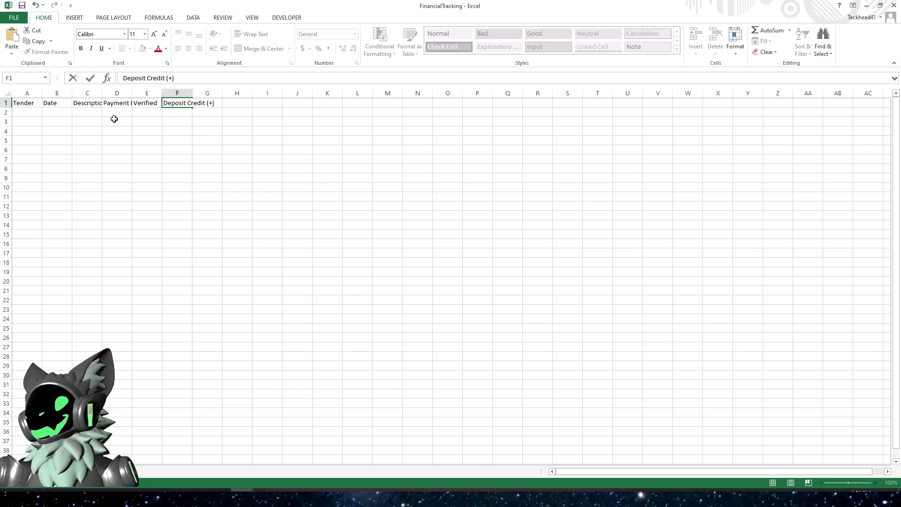
key("Tab")
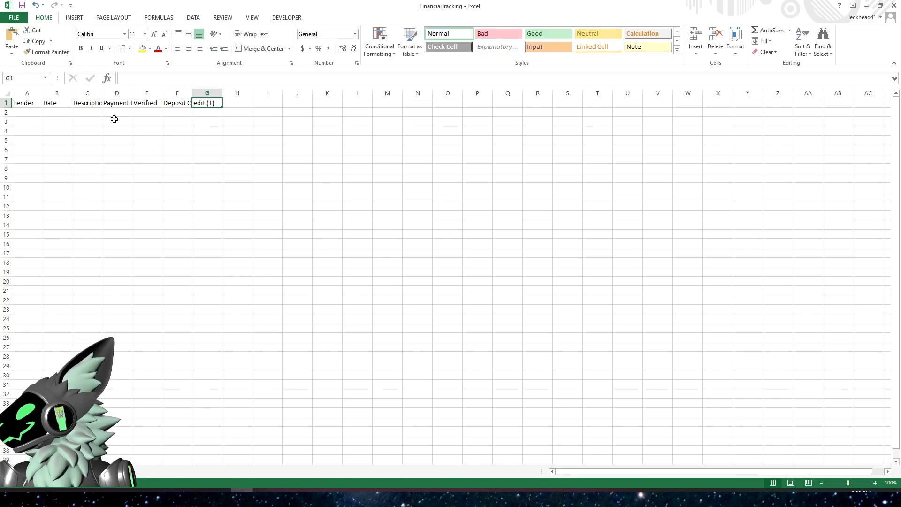
type("Cate")
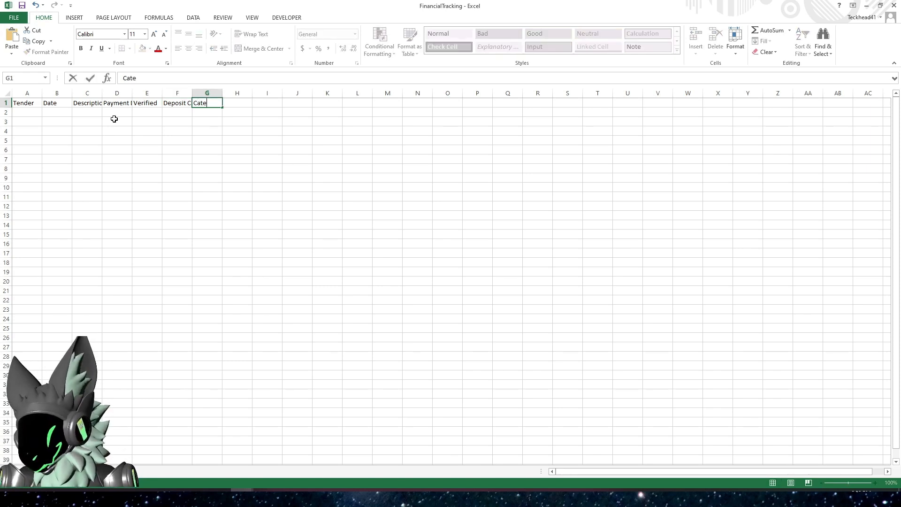
type("gory")
key("Return")
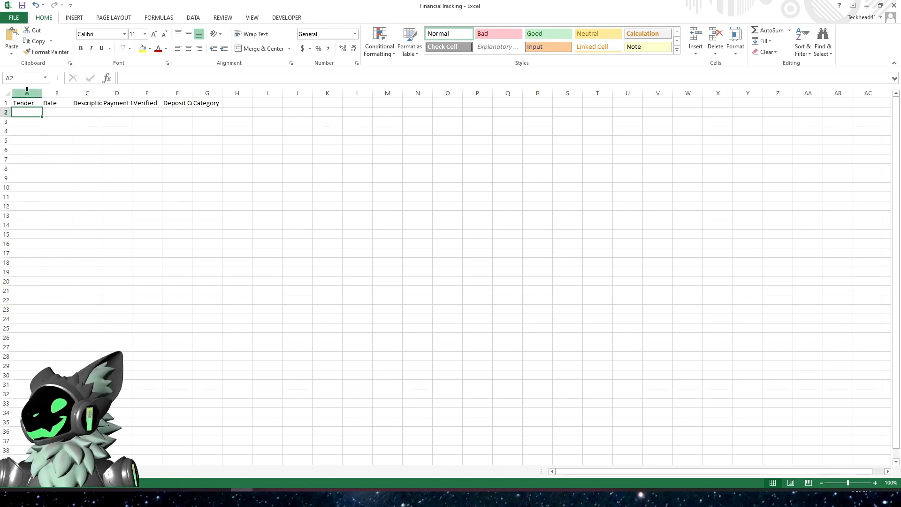
- Autofit the widths of columns A through G to fit their headers
left_click_drag(27, 89, 203, 90)
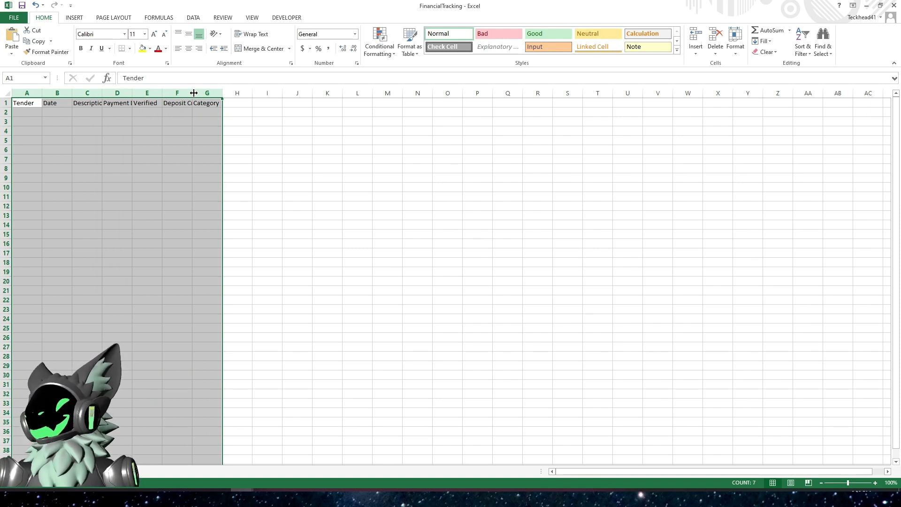
double_click(193, 93)
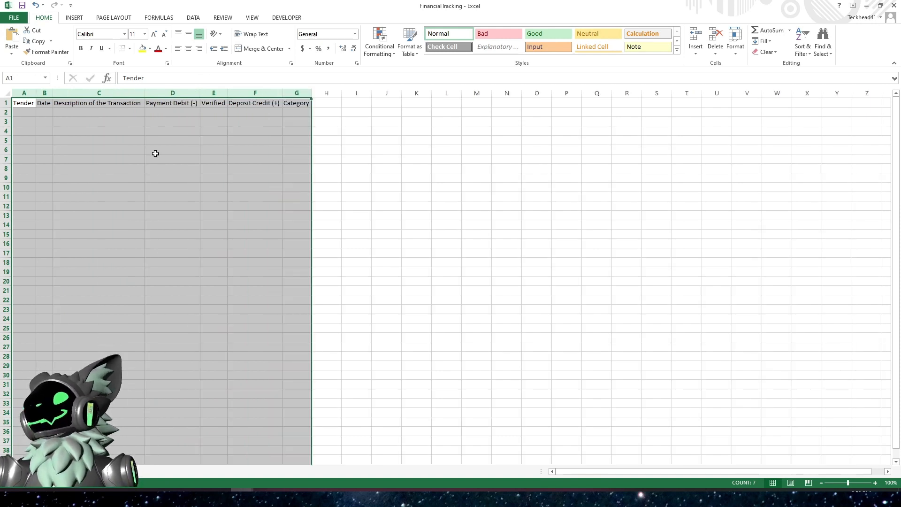
left_click(157, 154)
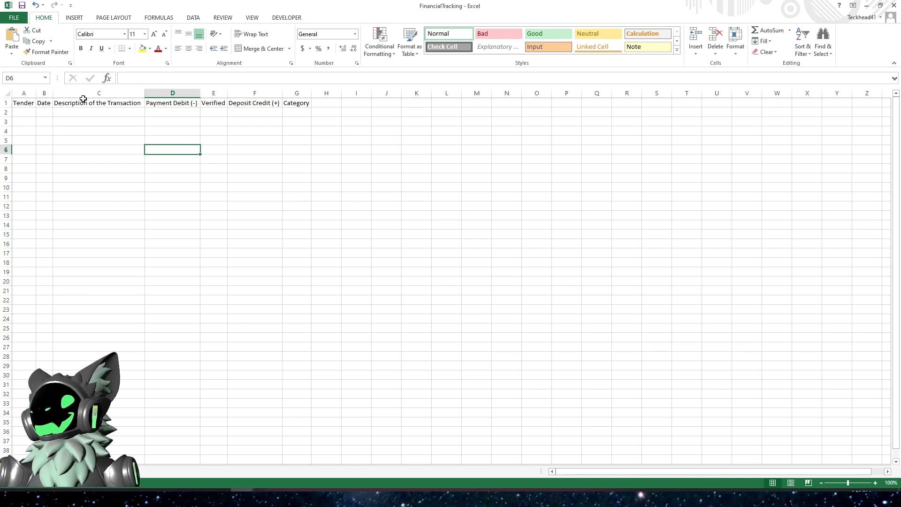
- Run a spell check on the worksheet starting from the header row
left_click(82, 103)
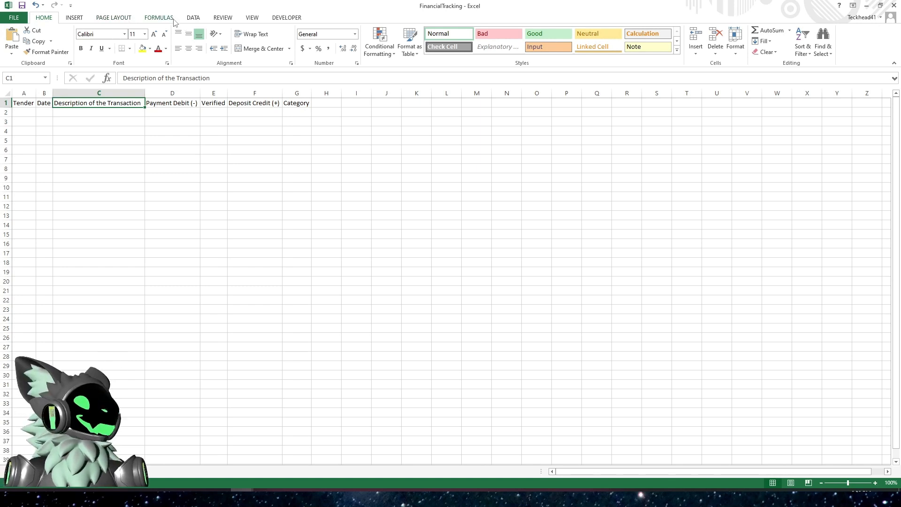
left_click(224, 20)
left_click(14, 38)
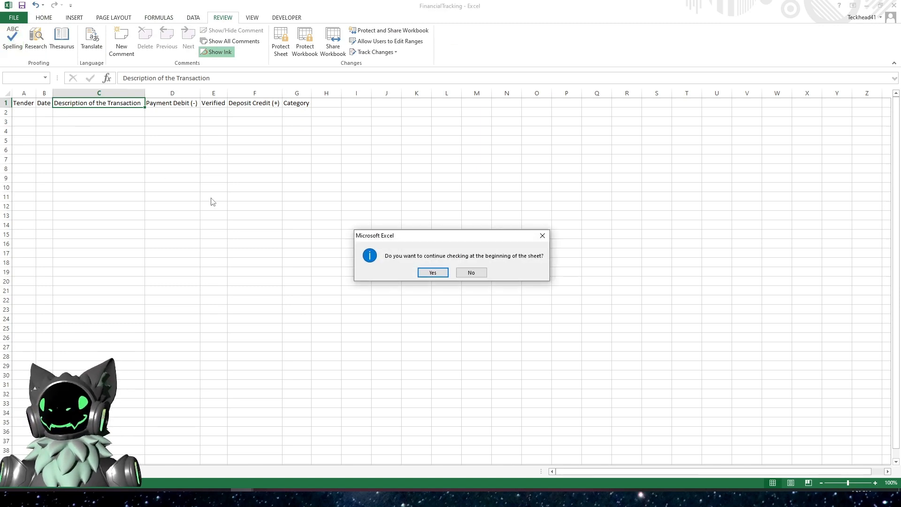
left_click(433, 275)
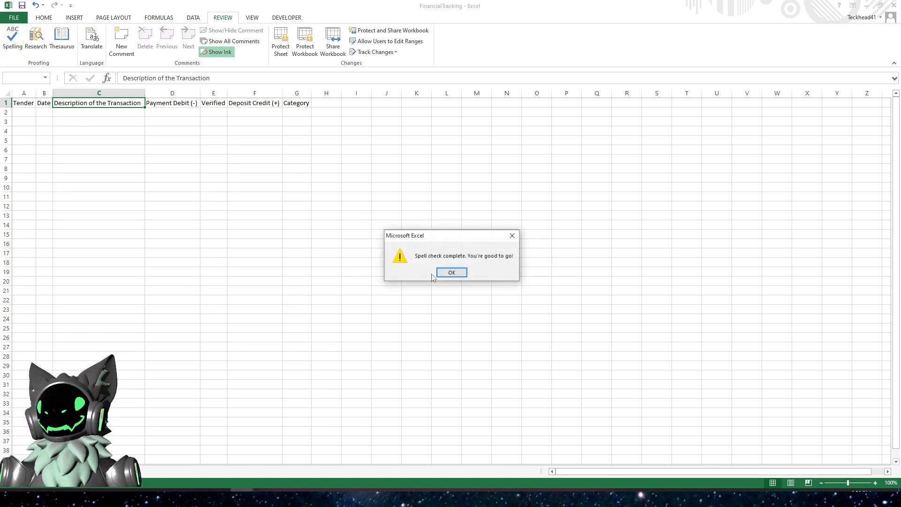
left_click(442, 273)
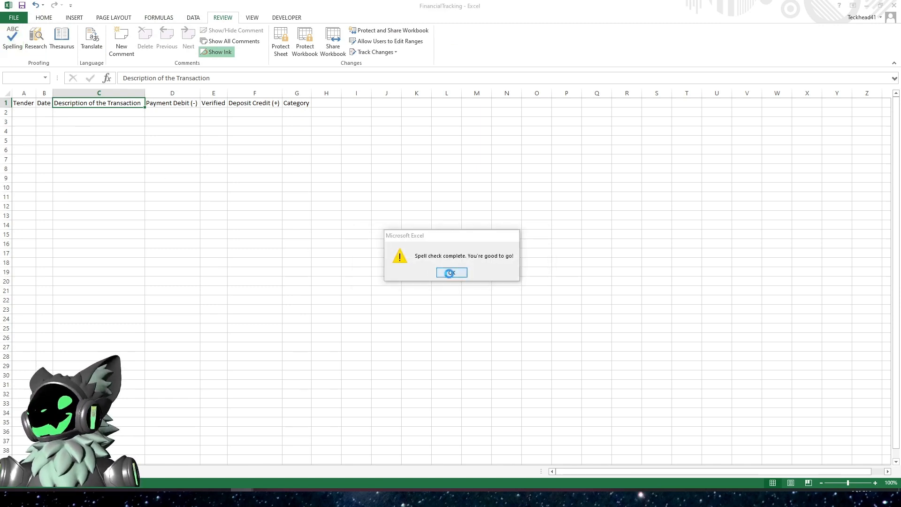
left_click(191, 205)
left_click(17, 113)
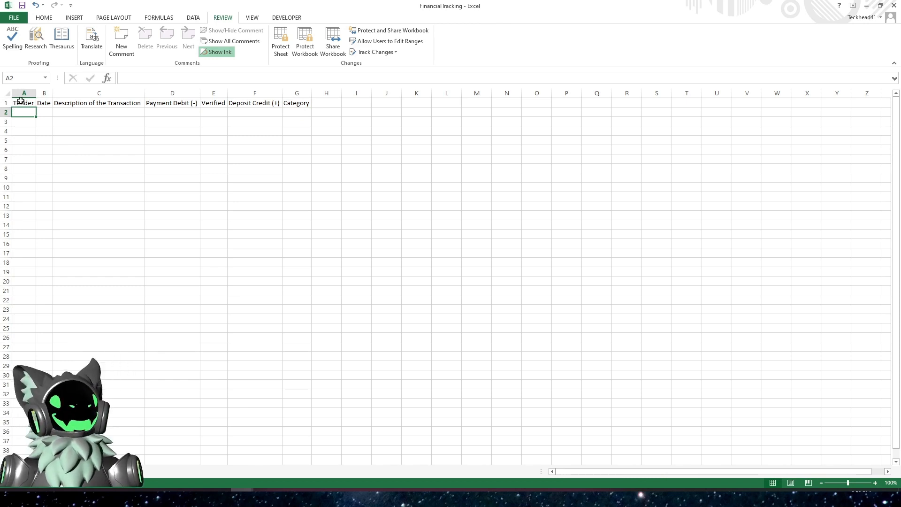
- Format the range A1:G300 as a table using Table Style Light 9, with the first row as headers
left_click_drag(21, 100, 289, 103)
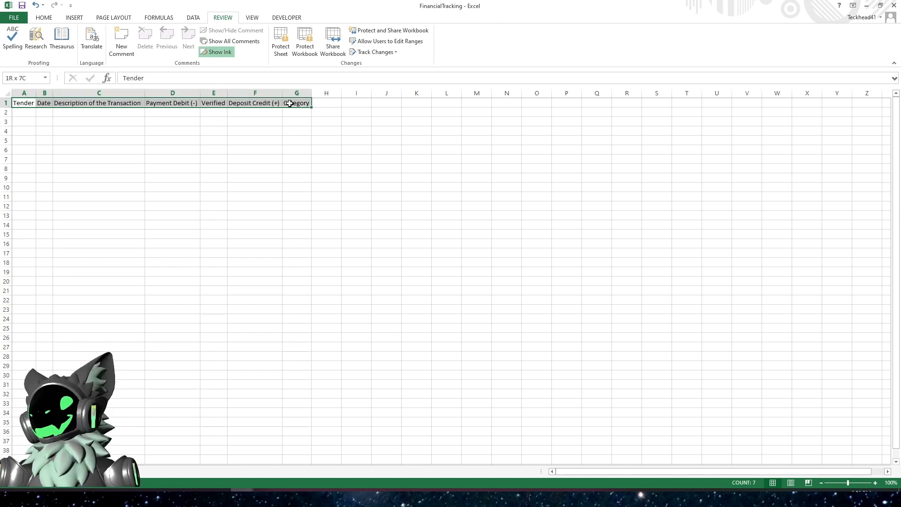
left_click_drag(290, 104, 271, 104)
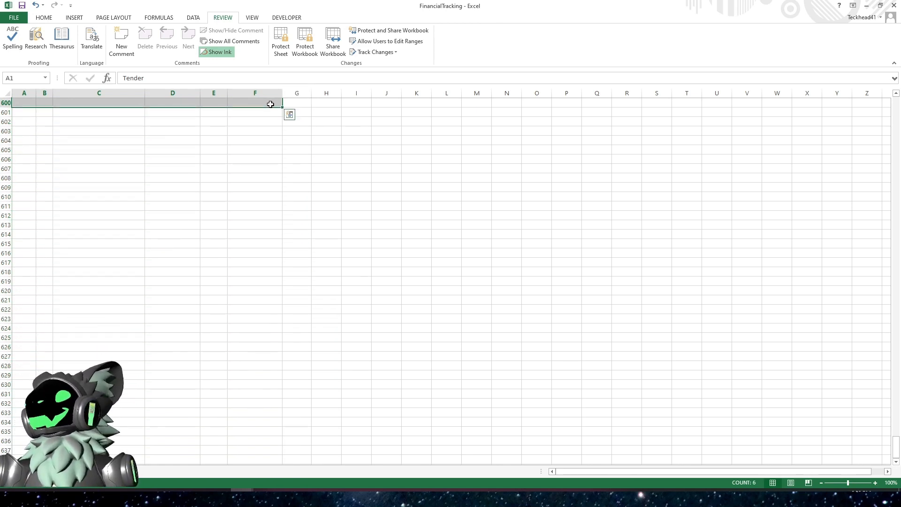
scroll(250, 292, "up", 7)
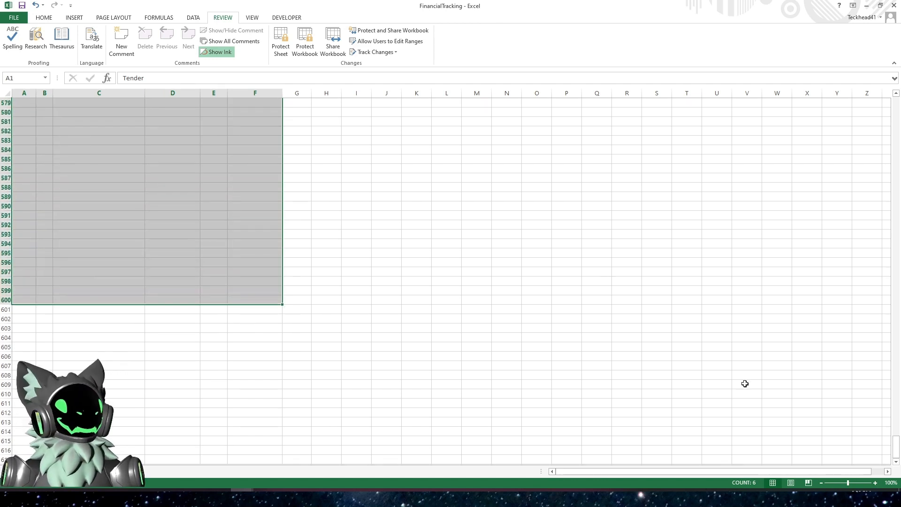
left_click_drag(895, 452, 881, 104)
left_click_drag(19, 103, 291, 448)
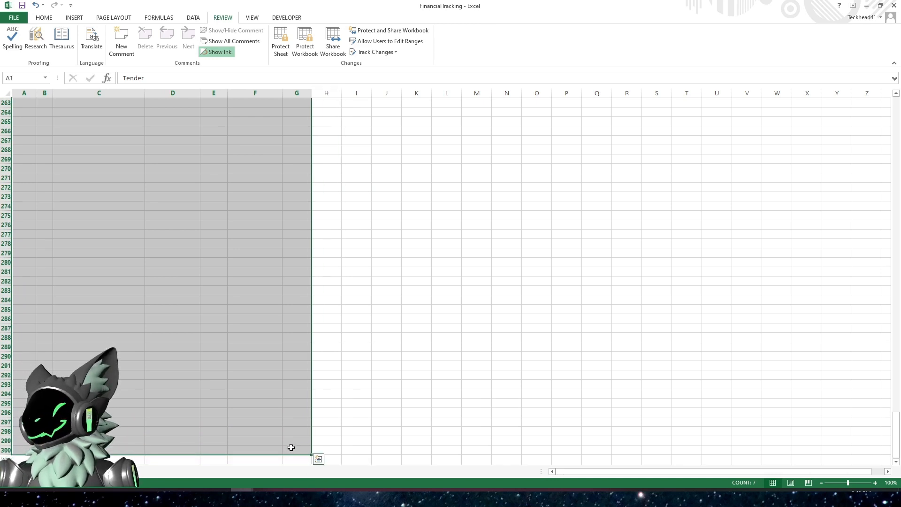
left_click_drag(896, 447, 873, 98)
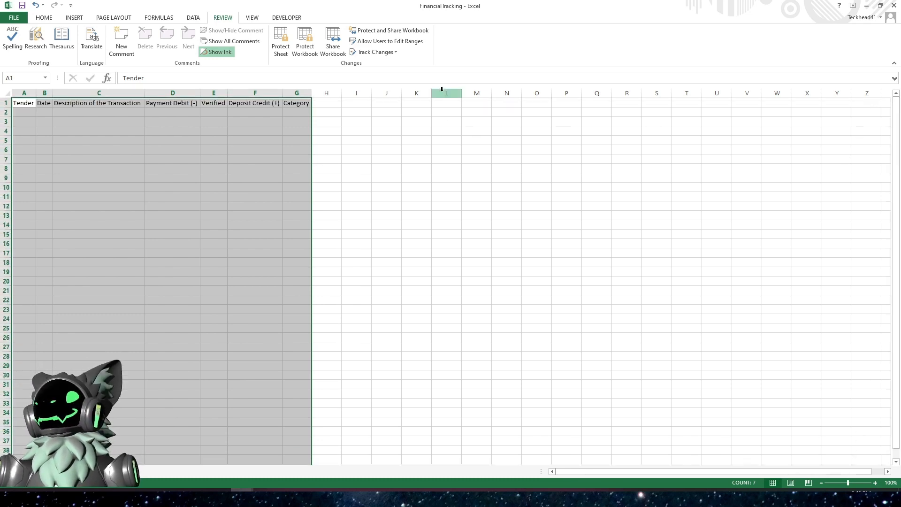
left_click(43, 19)
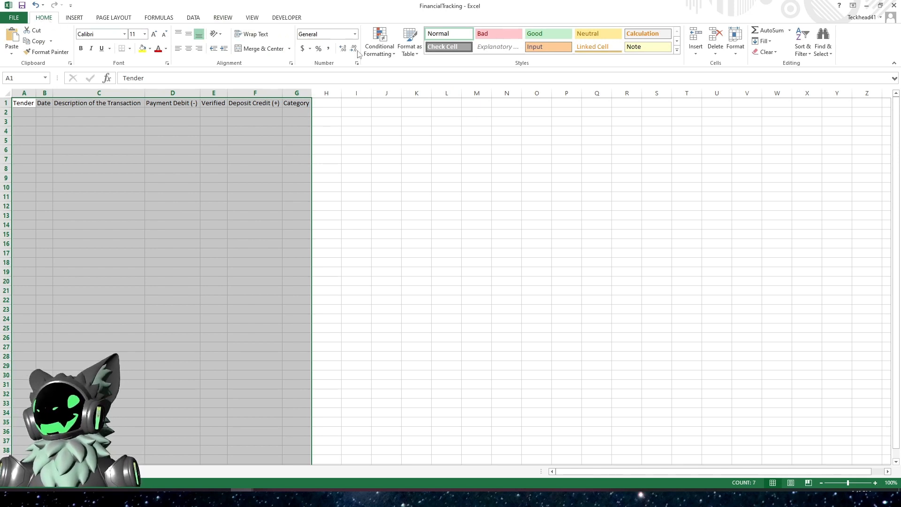
left_click(417, 55)
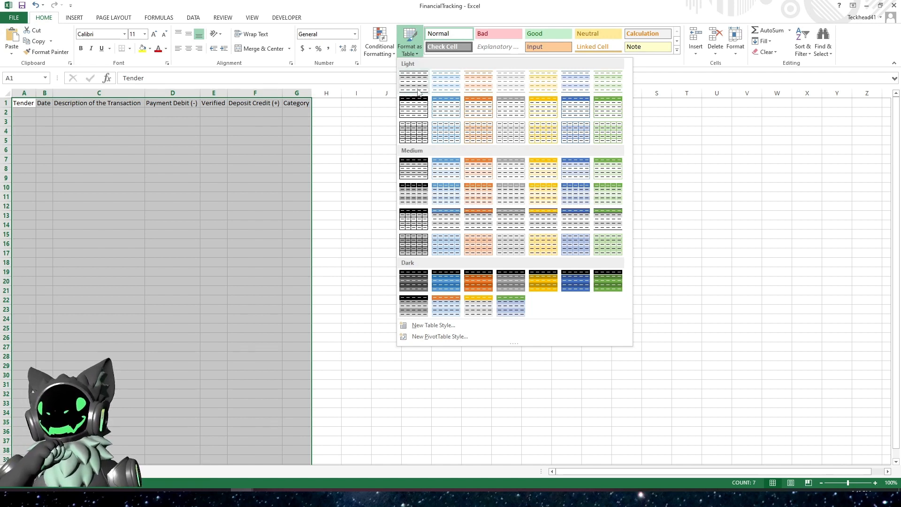
left_click(448, 110)
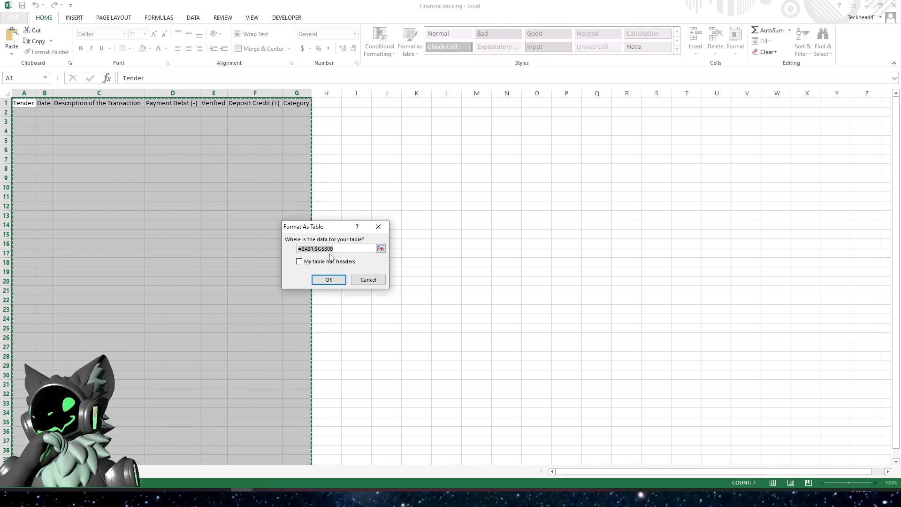
left_click(300, 261)
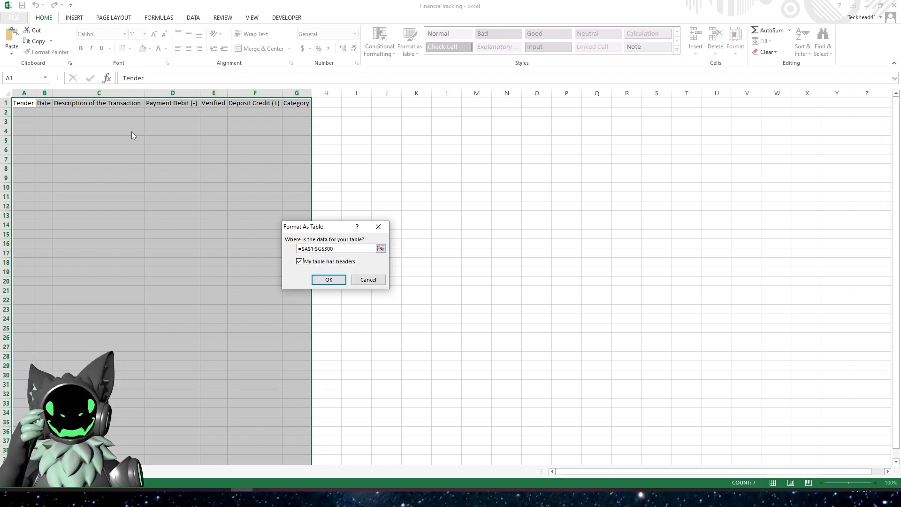
left_click(328, 279)
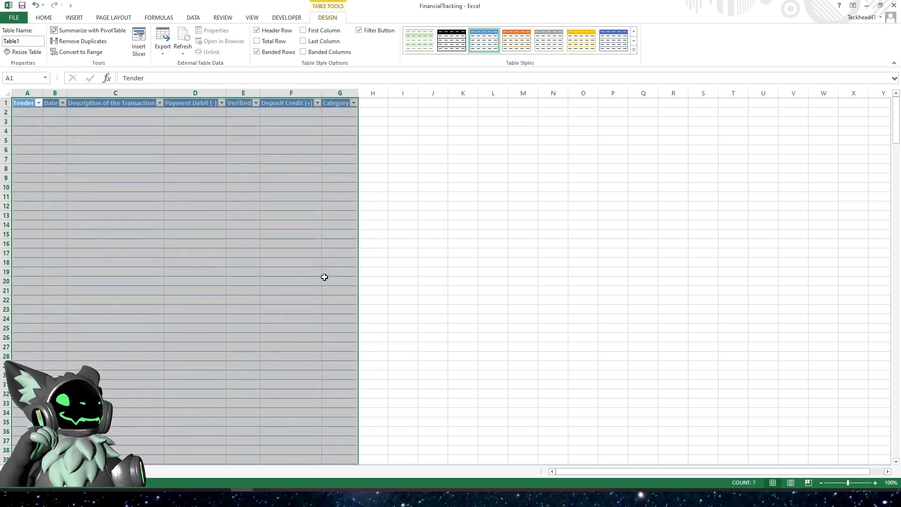
- Examine the bottom end of the table around row 300
left_click(232, 183)
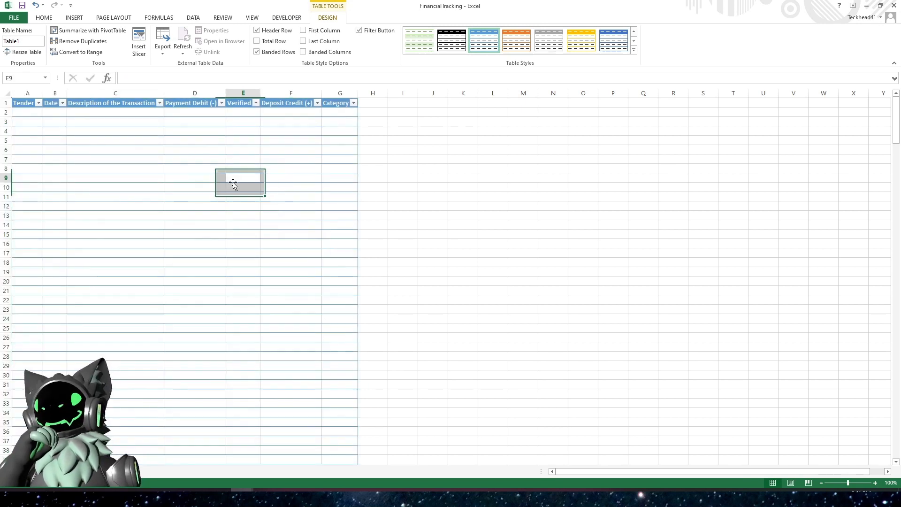
scroll(156, 191, "down", 20)
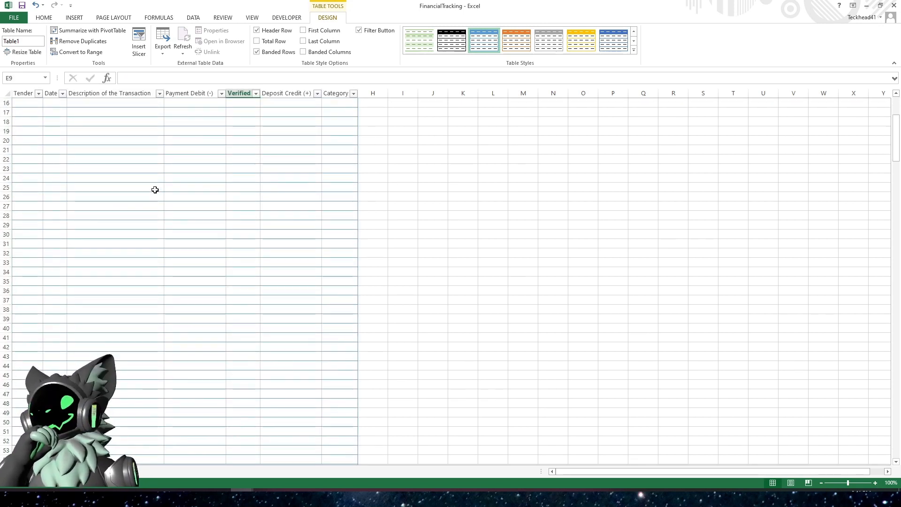
scroll(152, 206, "down", 7)
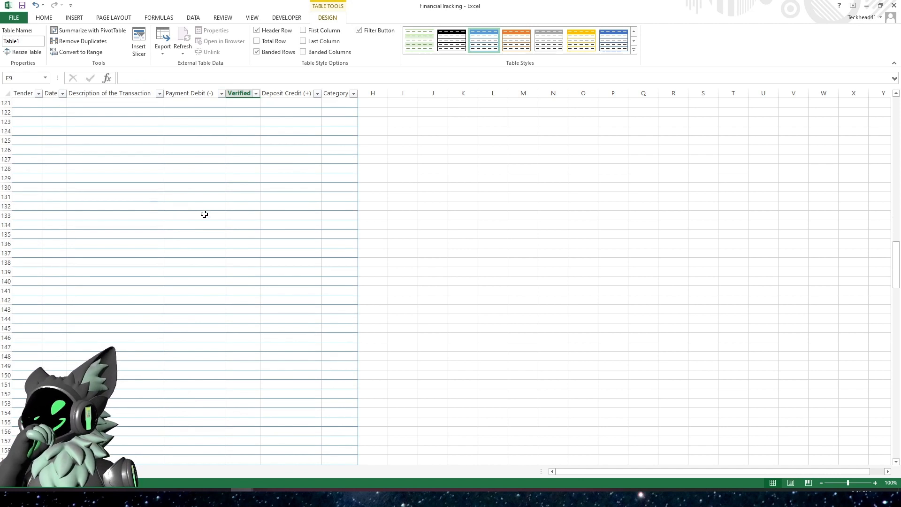
left_click(270, 232)
left_click(269, 253)
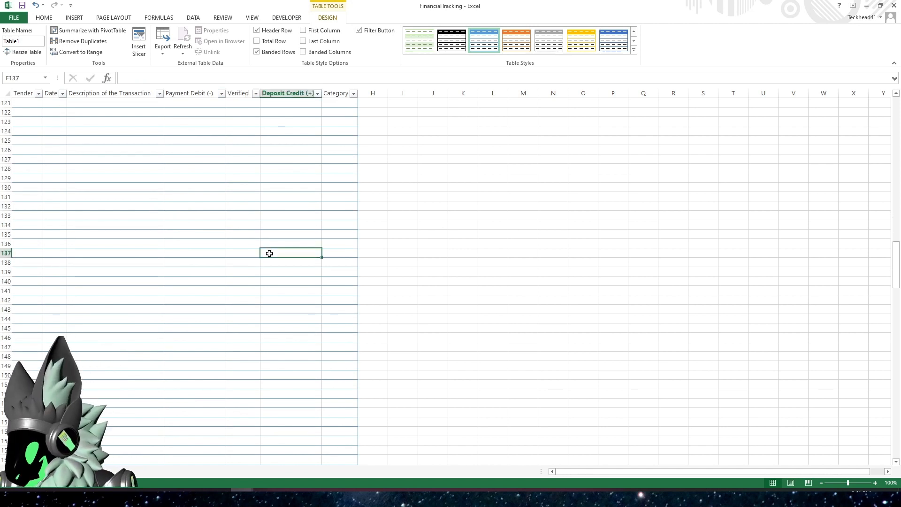
key("ctrl+shift+Down")
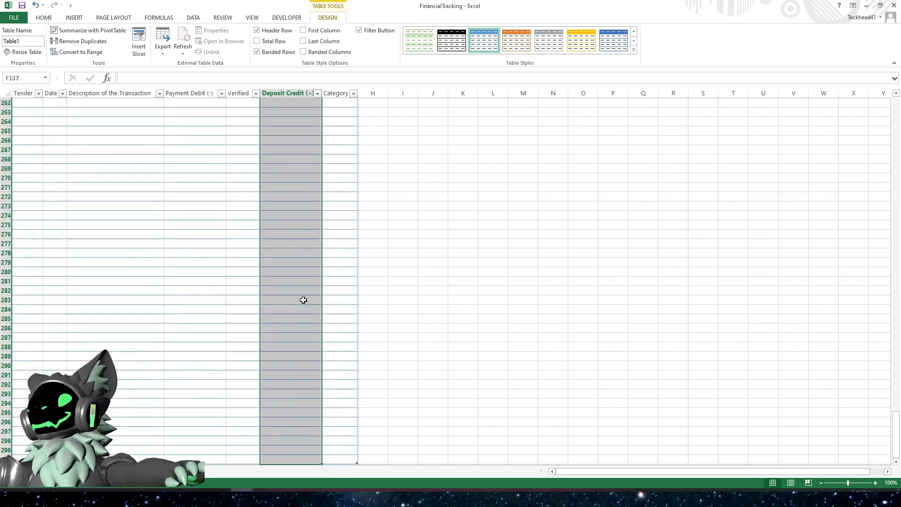
scroll(284, 299, "down", 4)
left_click(204, 292)
left_click(193, 328)
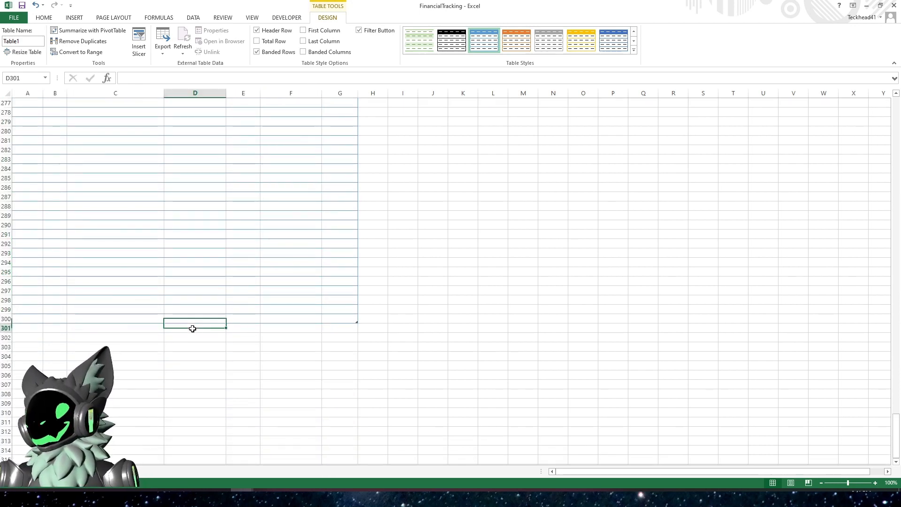
left_click(350, 328)
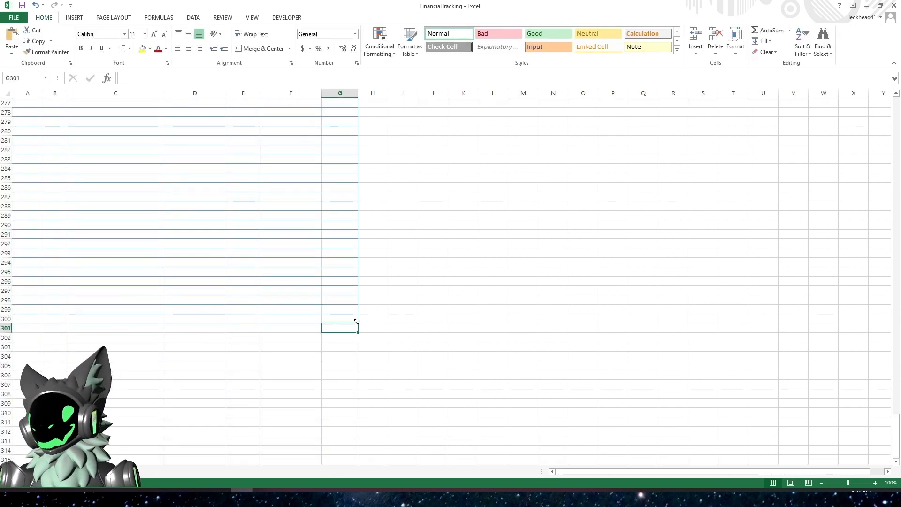
left_click(341, 343)
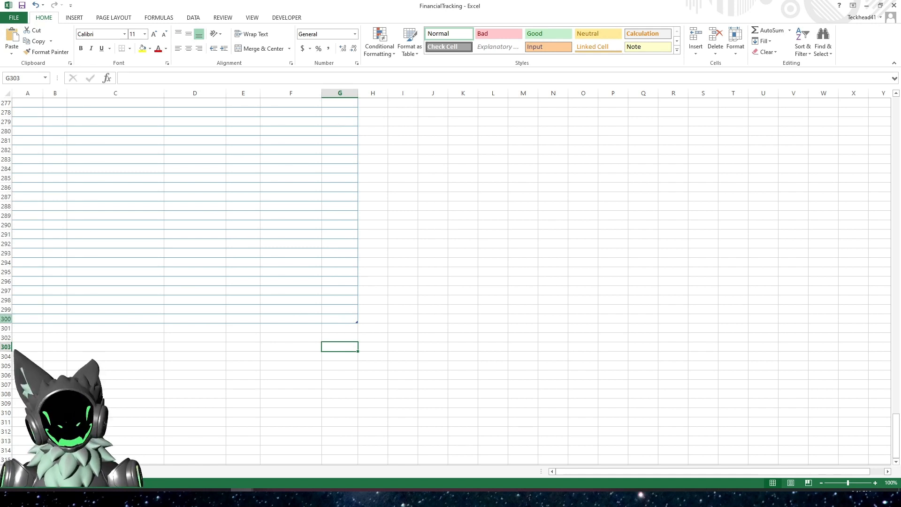
left_click(6, 319)
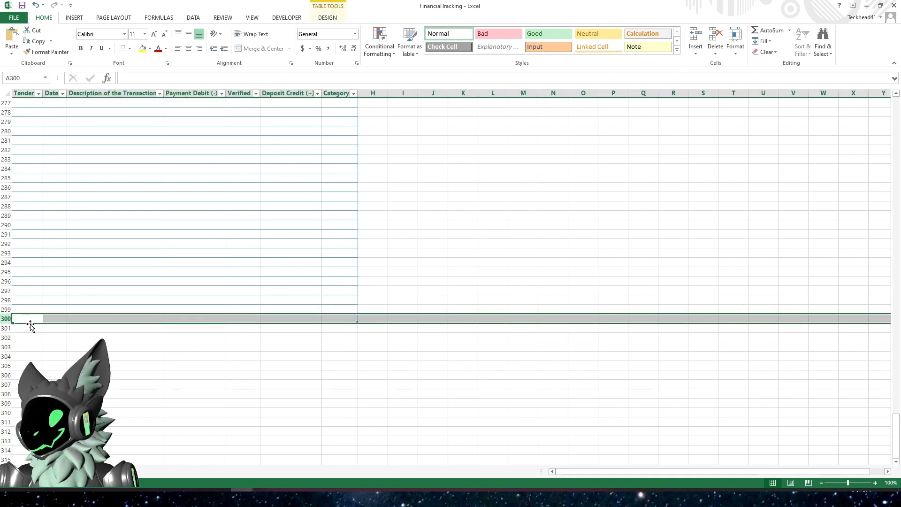
left_click(291, 348)
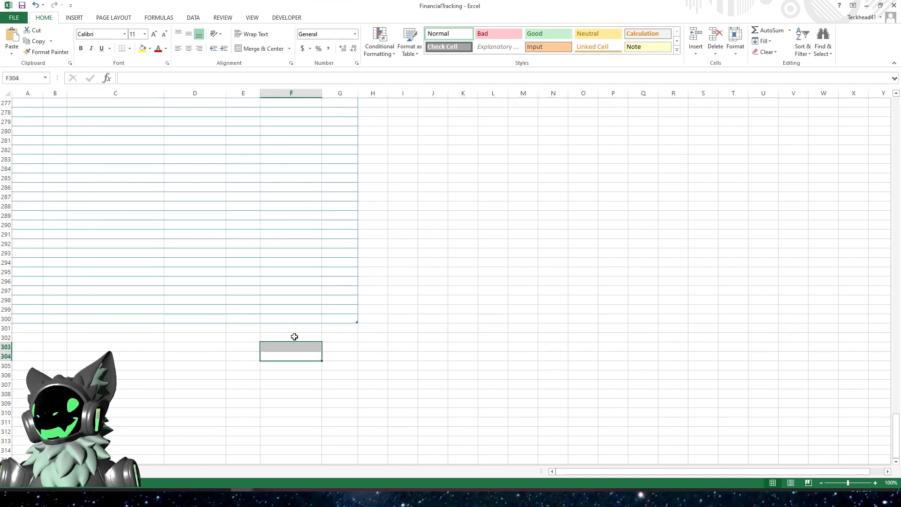
left_click(122, 328)
left_click_drag(123, 329, 146, 422)
left_click(244, 393)
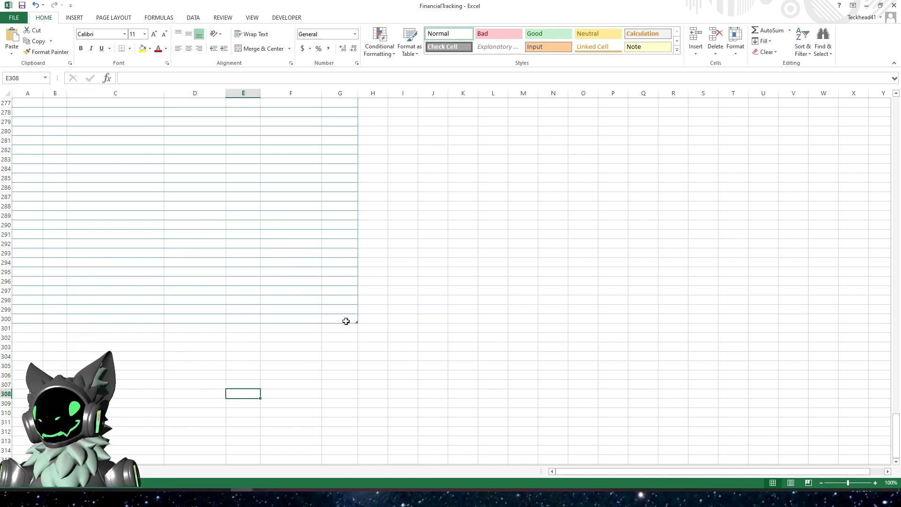
left_click(334, 330)
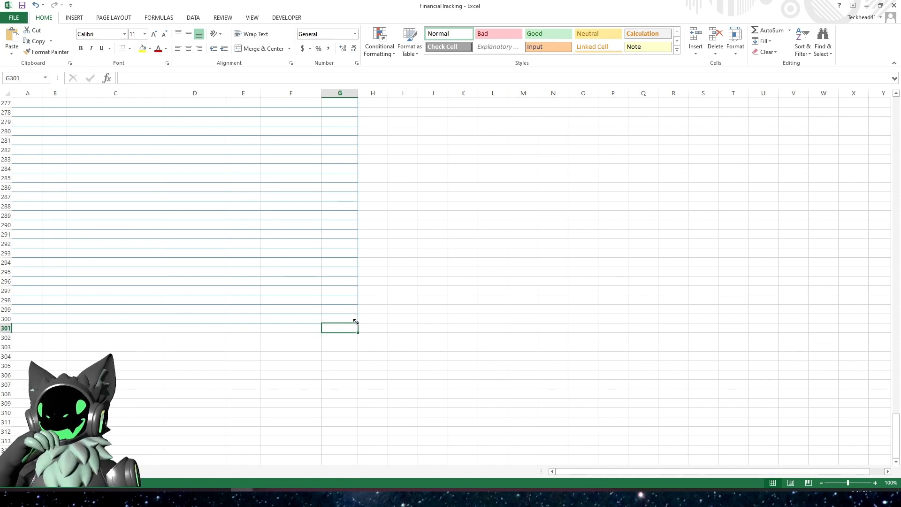
- Extend the table down to row 310 with its resize handle and return to the top of the sheet
left_click_drag(356, 322, 355, 414)
left_click(429, 392)
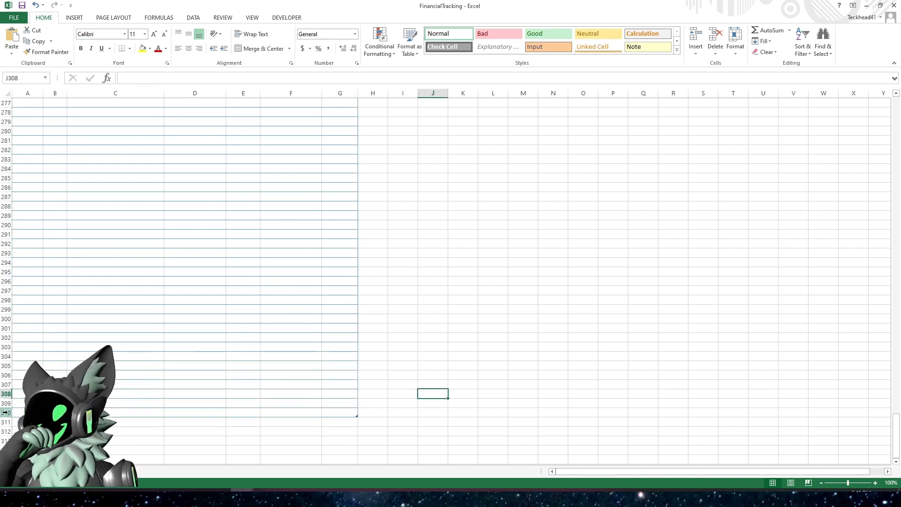
left_click(191, 339)
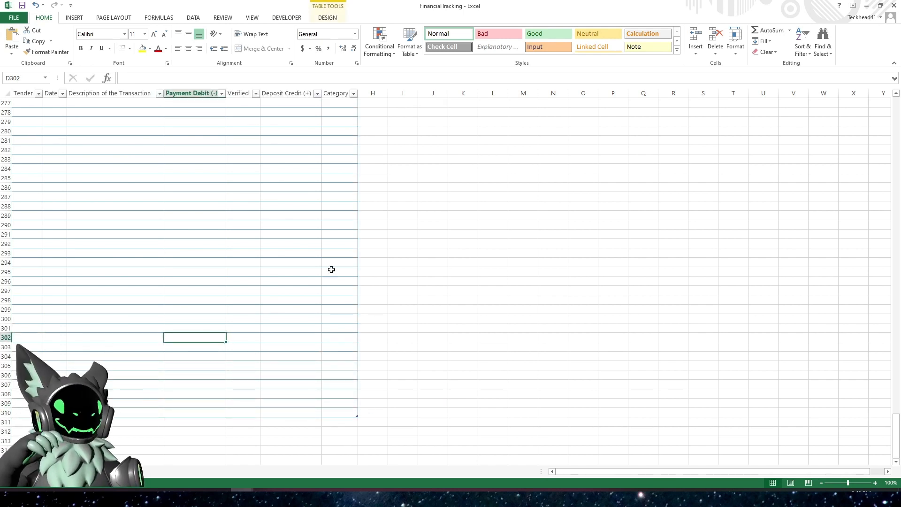
left_click(267, 268)
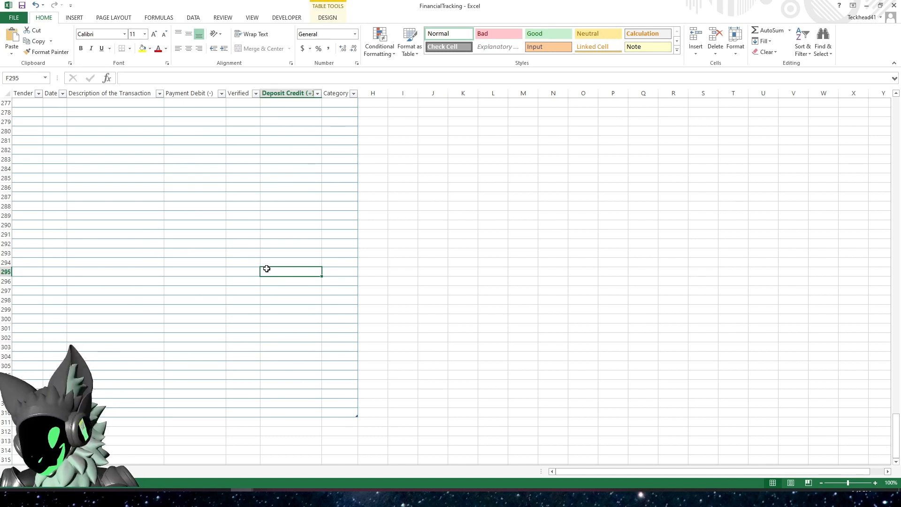
key("ctrl+shift+Up")
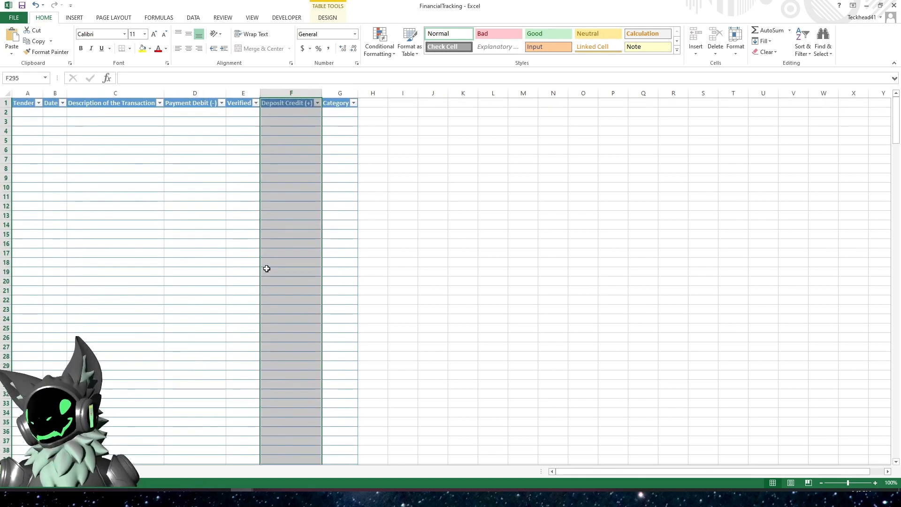
left_click(225, 272)
left_click(26, 113)
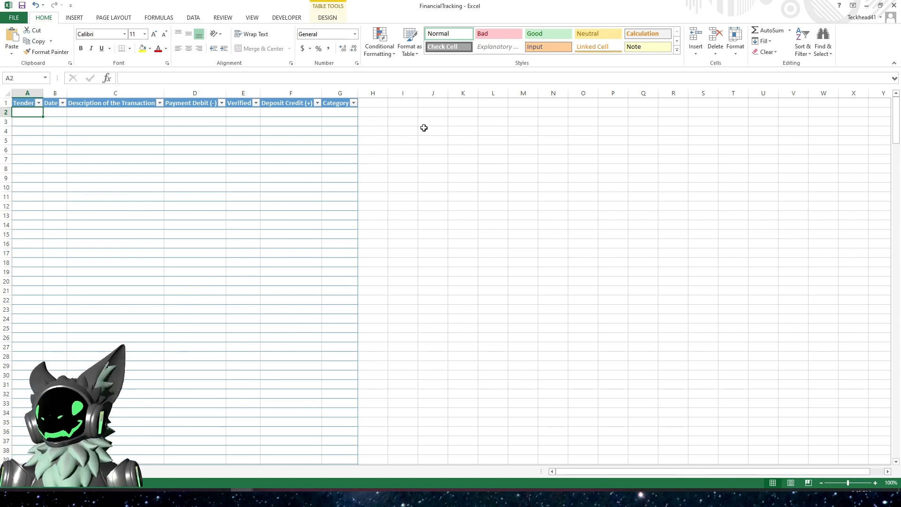
- Merge and center cells I1:J2 and enter the label Balance
left_click(430, 109)
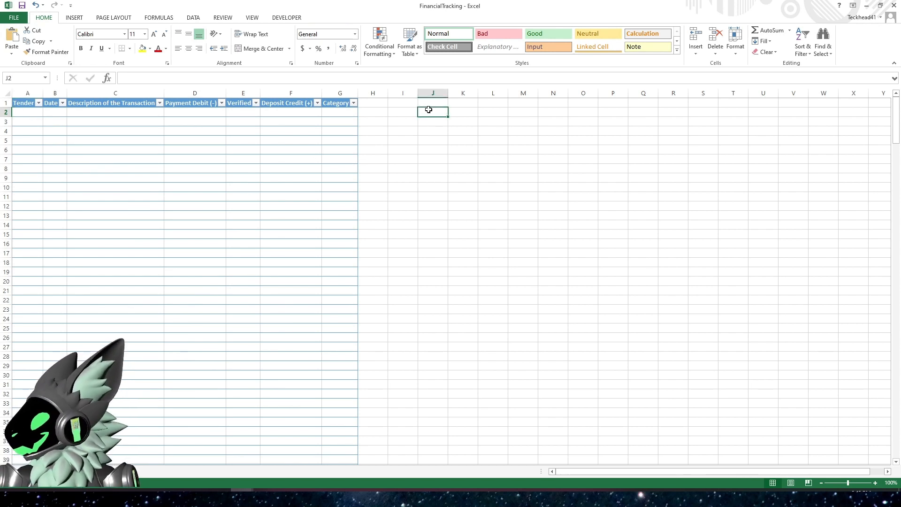
left_click(406, 103)
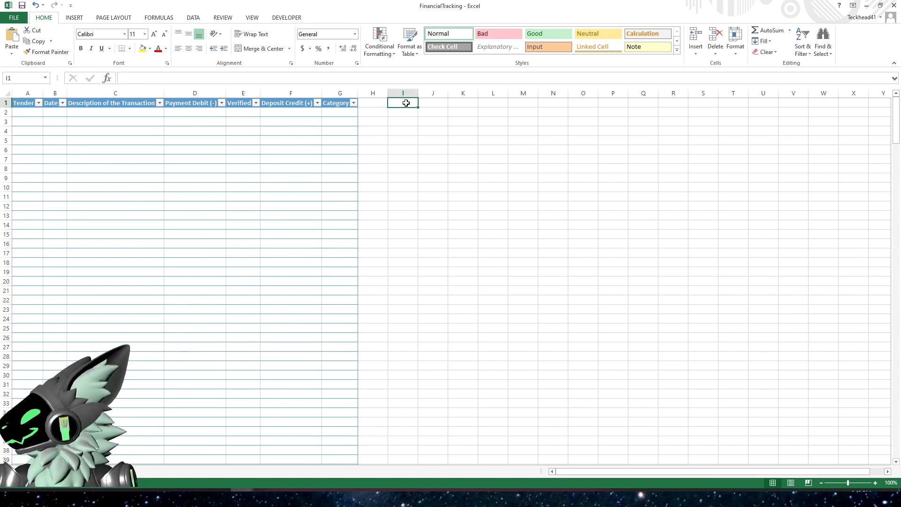
left_click_drag(406, 103, 419, 110)
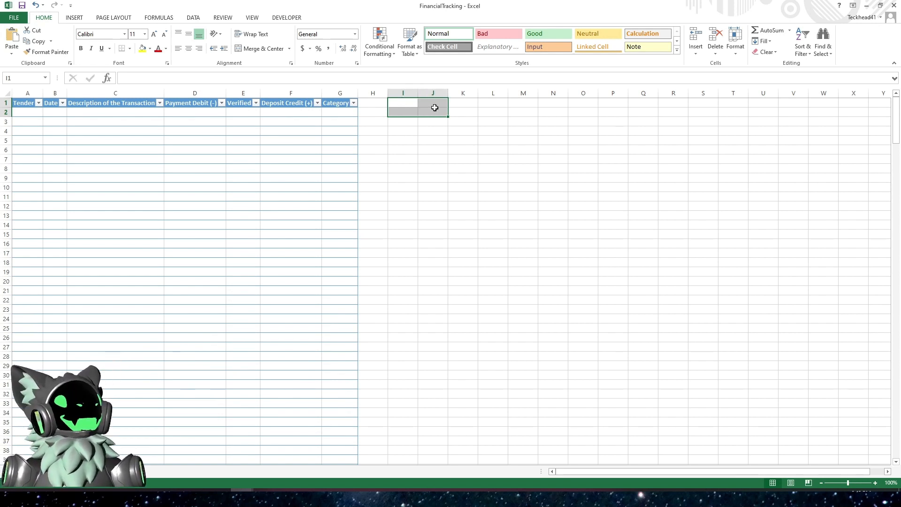
left_click(260, 48)
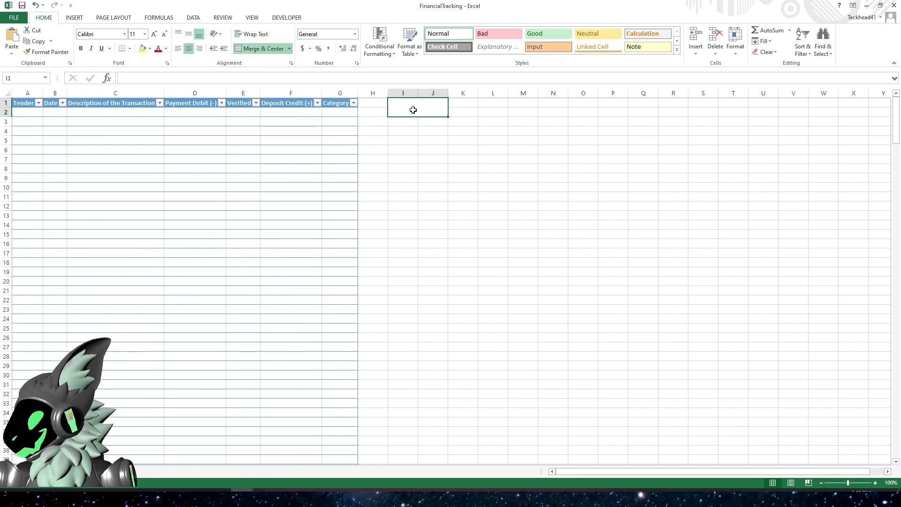
type("Balance")
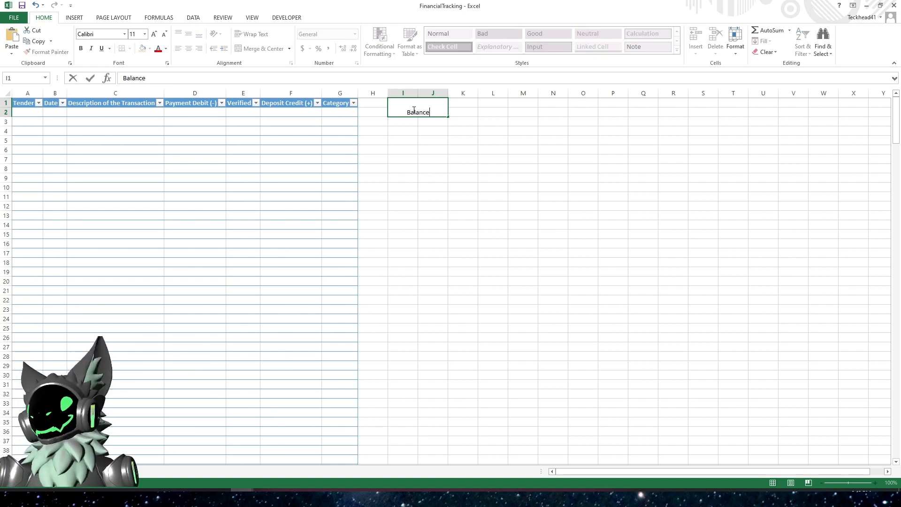
key("Return")
- Increase the Balance label's font size to 20
left_click(413, 110)
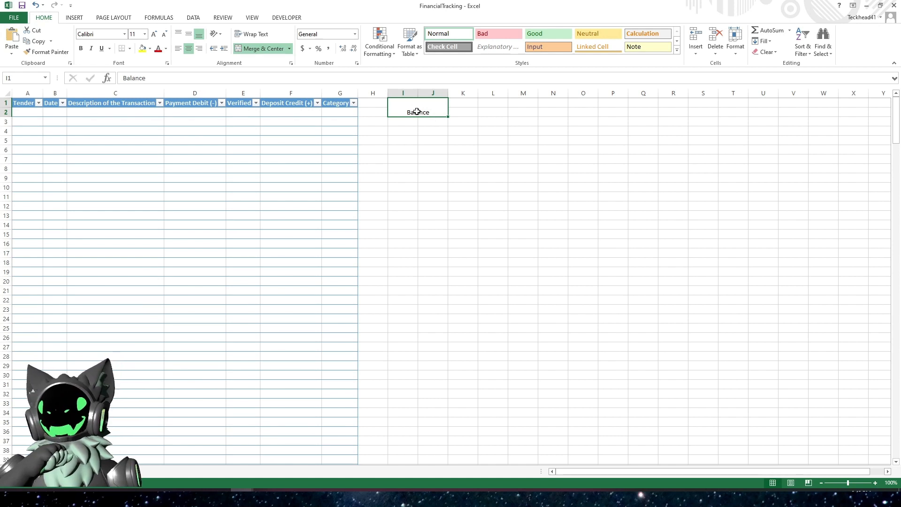
left_click(154, 35)
left_click(154, 35)
left_click(155, 35)
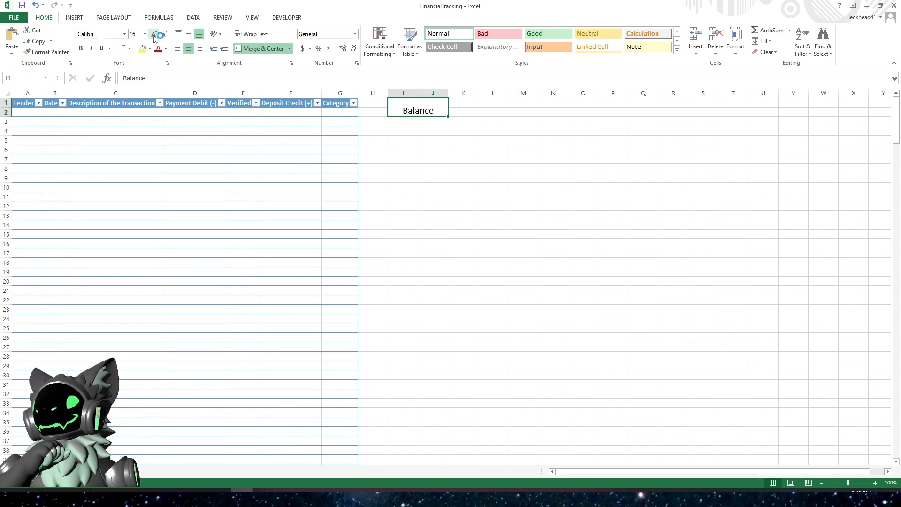
left_click(154, 35)
left_click(155, 35)
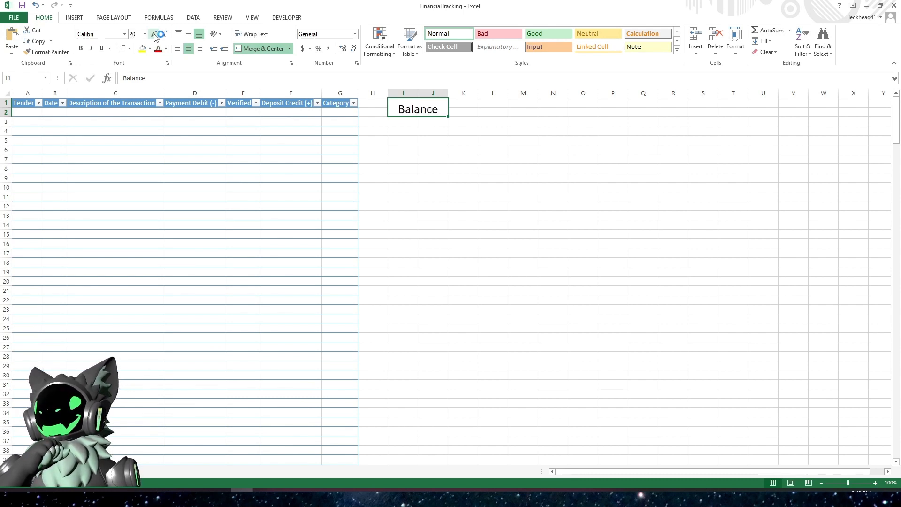
- Increase the Balance label's font size to 24
left_click(154, 35)
left_click(154, 35)
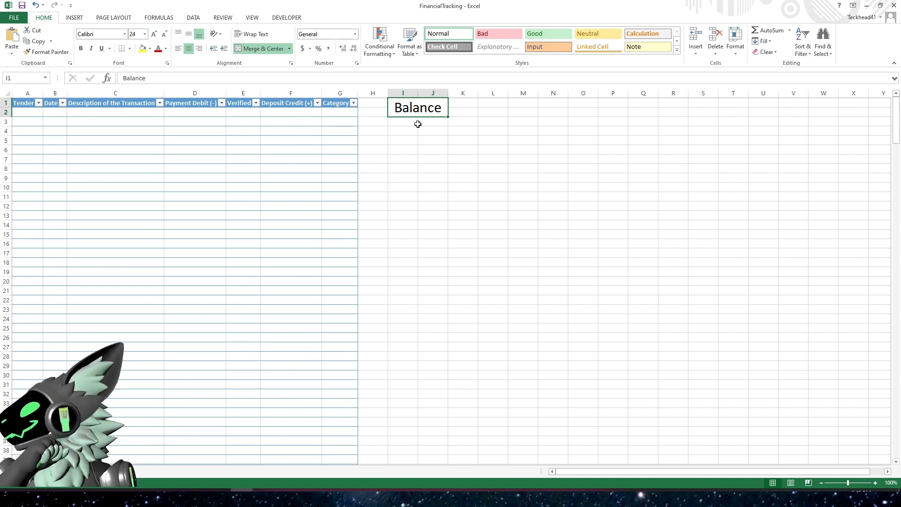
- Merge and center cells I3:J4 beneath the Balance label
mouse_move(418, 124)
left_mouse_down()
mouse_move(402, 121)
mouse_move(425, 129)
left_mouse_up()
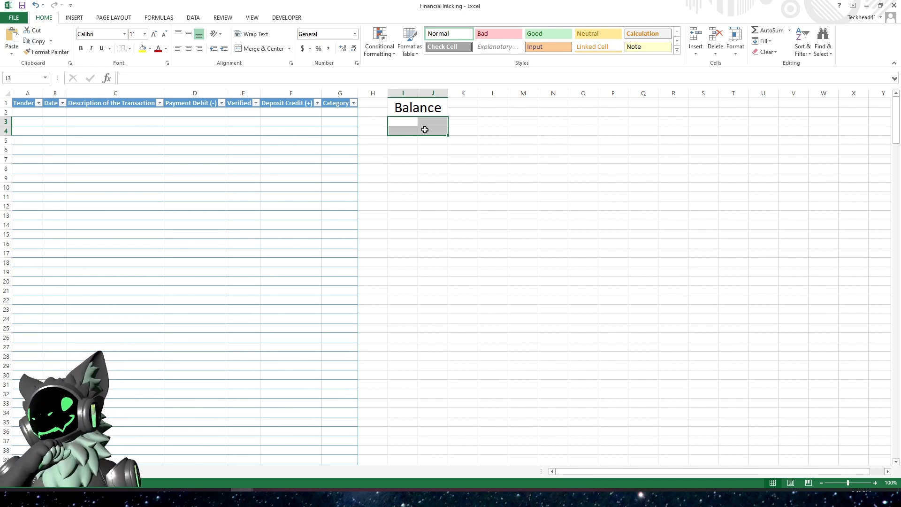
left_click(268, 49)
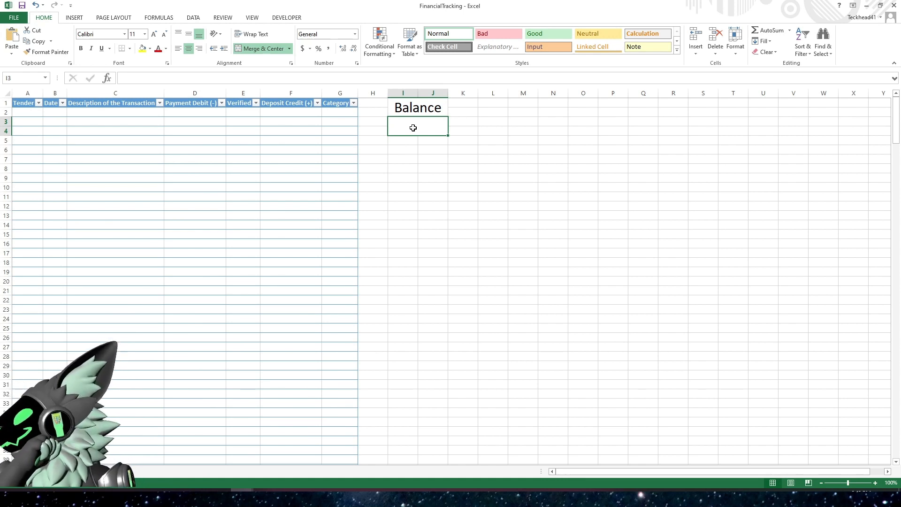
left_click(440, 155)
- Give cells I1:J4 all borders plus a thick box border around the outside
left_click_drag(405, 110, 410, 123)
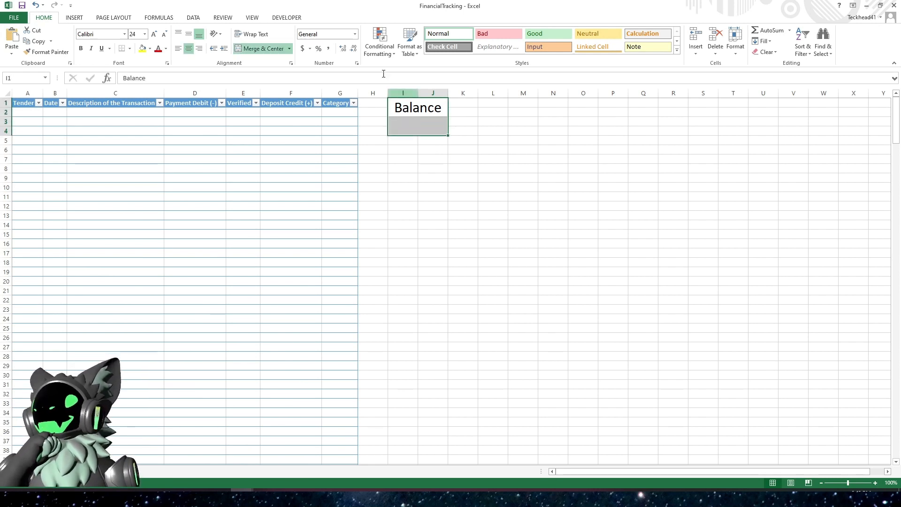
left_click(129, 48)
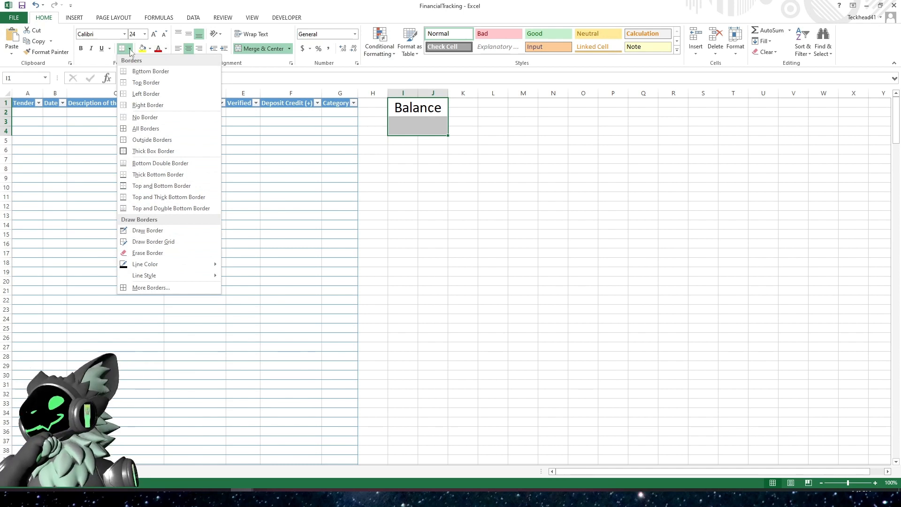
left_click(140, 129)
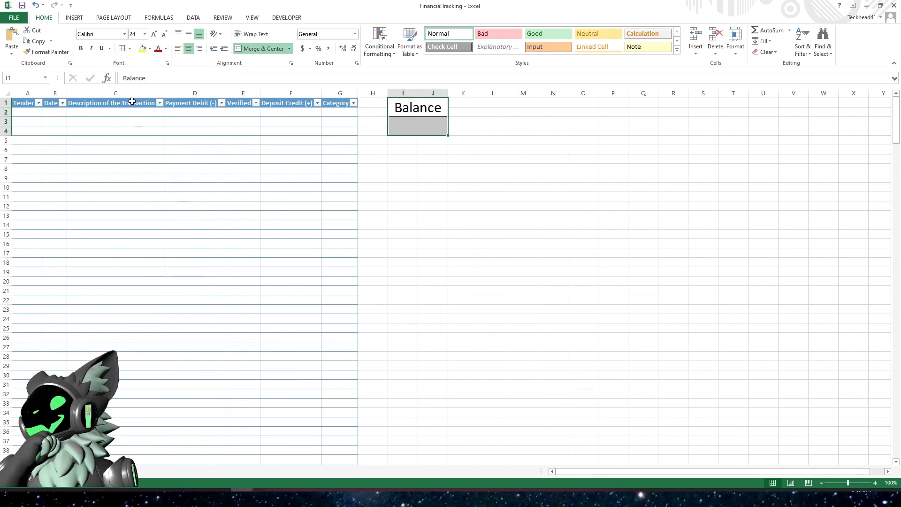
left_click(129, 49)
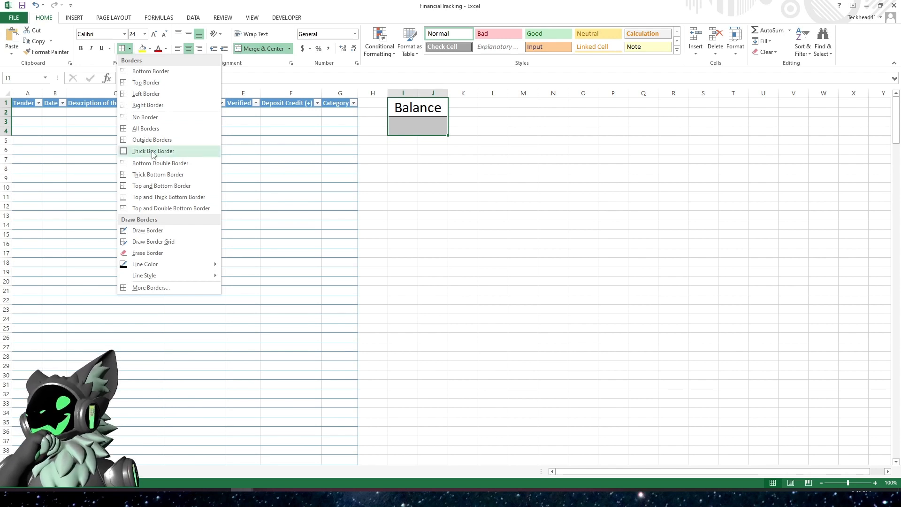
left_click(153, 151)
left_click(425, 169)
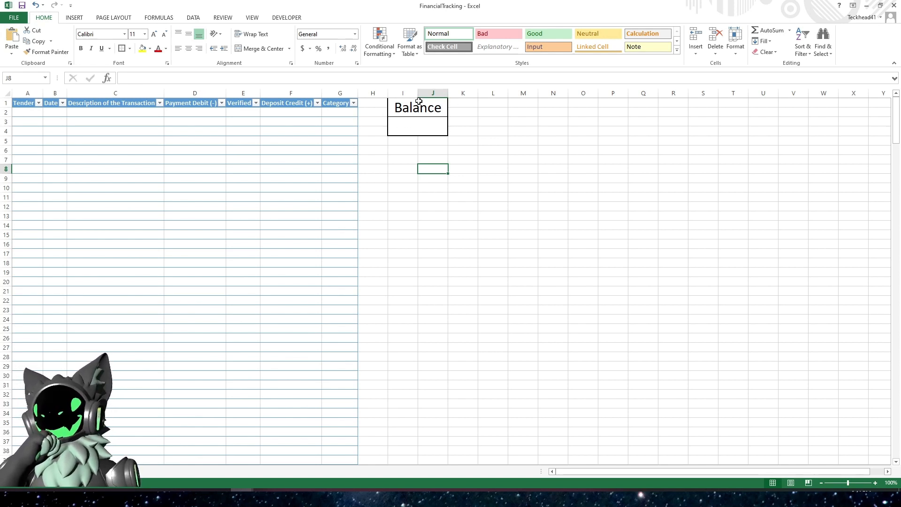
left_click(413, 115)
left_click(412, 125)
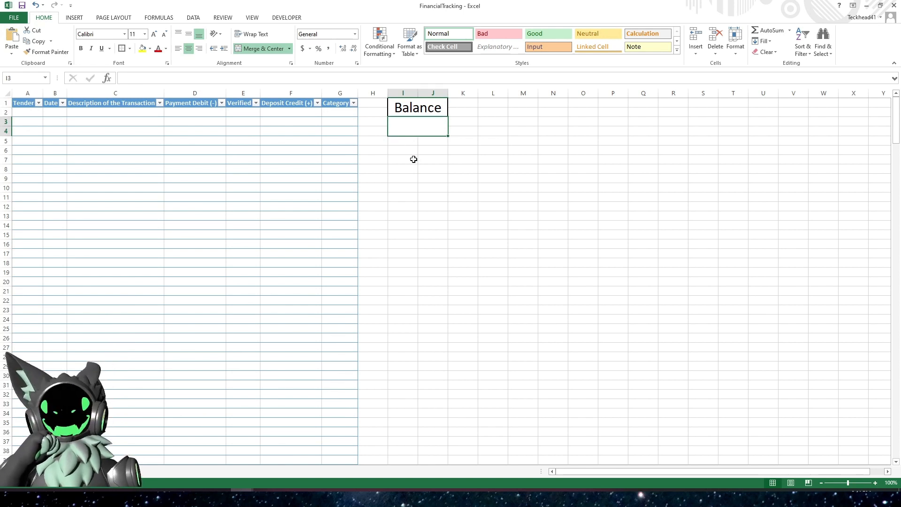
left_click_drag(410, 116, 412, 125)
left_click(435, 150)
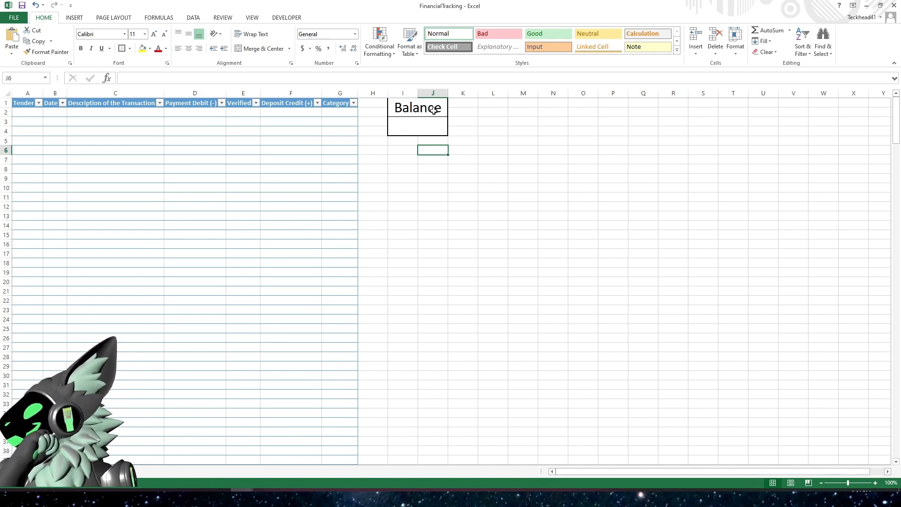
- Merge and center cells O1:P2 and enter the note "Padding, left out of balance."
left_click(583, 103)
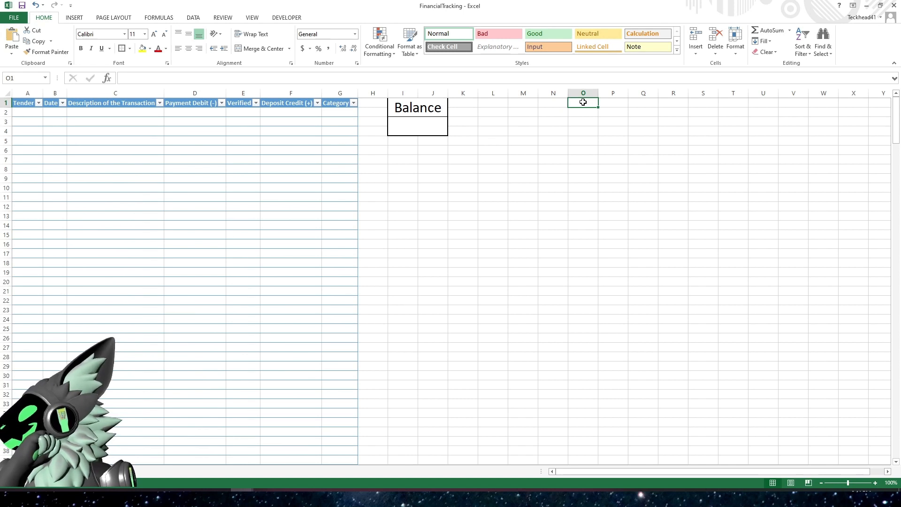
left_click_drag(583, 103, 609, 111)
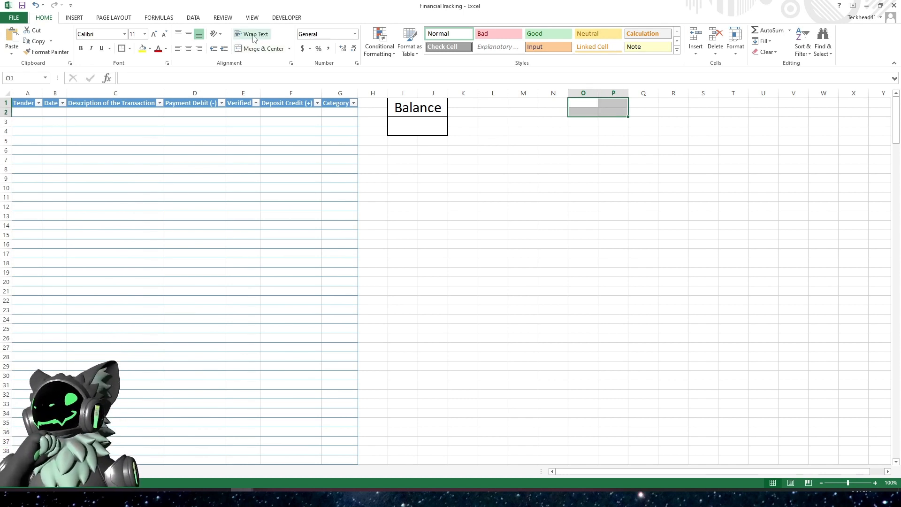
left_click(261, 50)
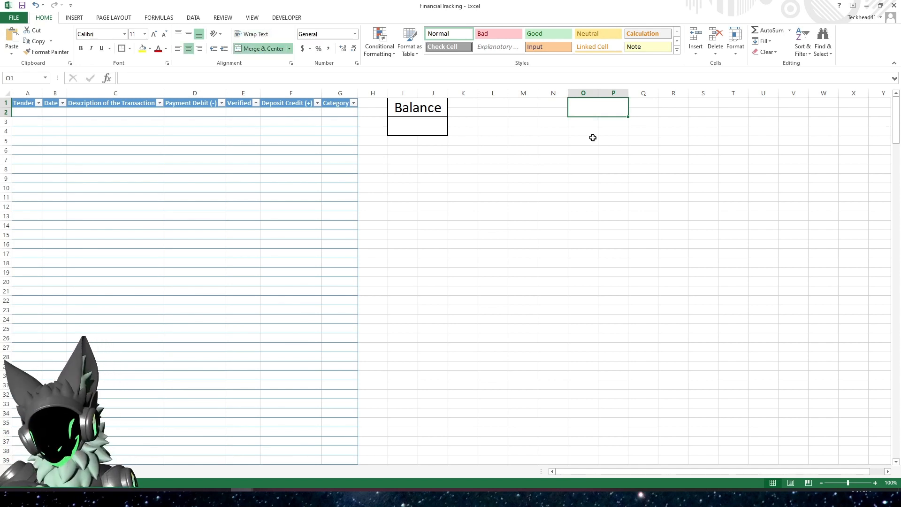
type("Padding")
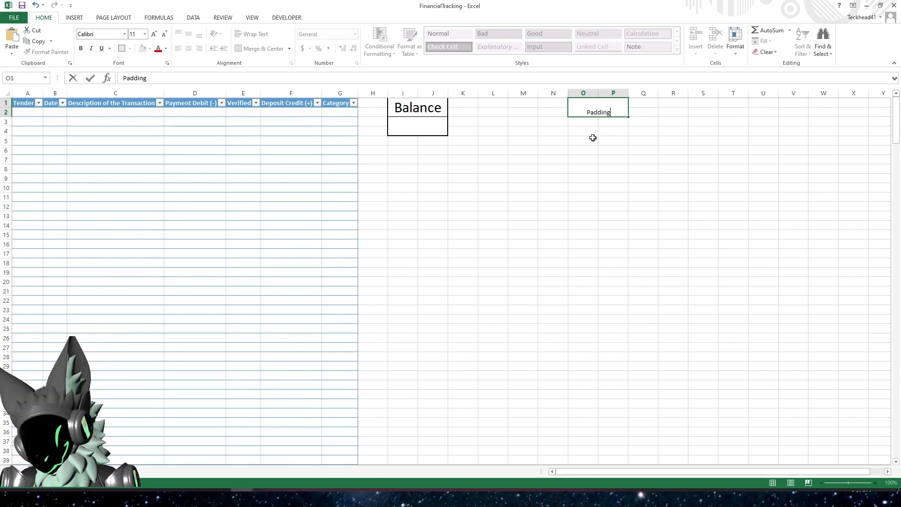
type(", lefto of")
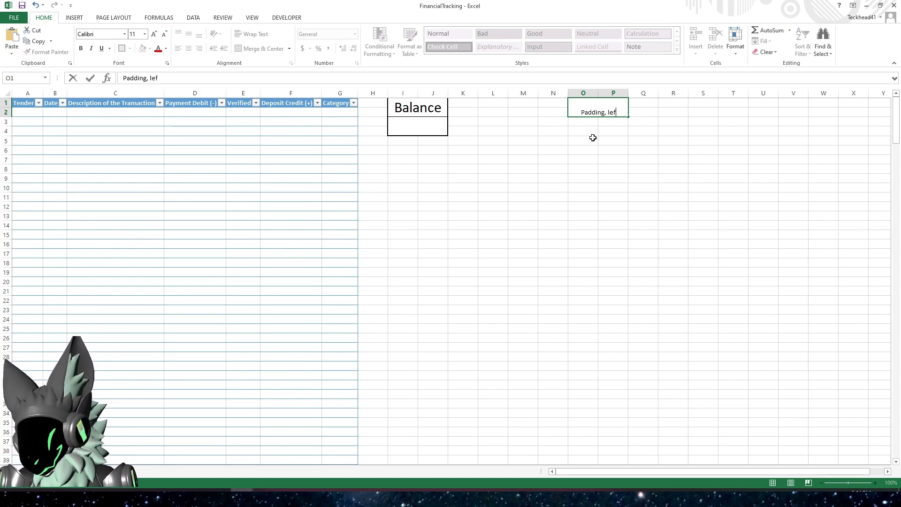
key("BackSpace")
key("BackSpace")
key("BackSpace")
key("BackSpace")
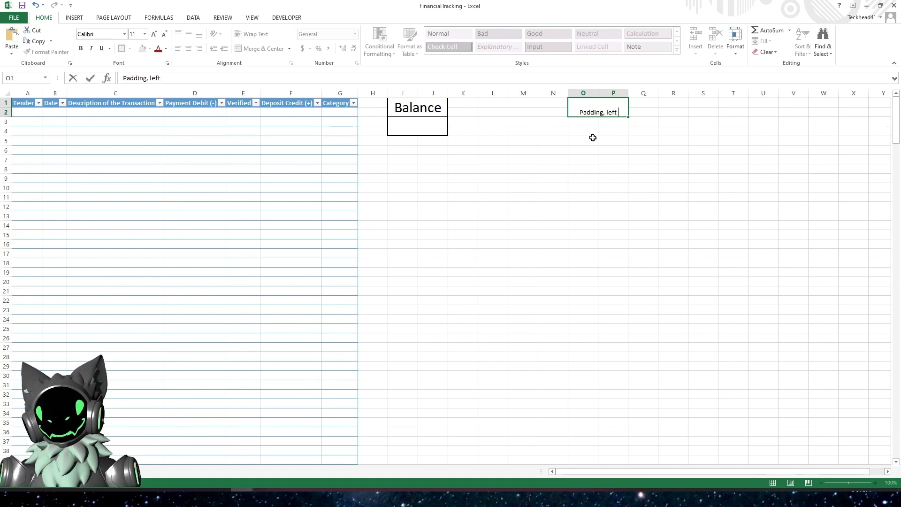
type("out of balance")
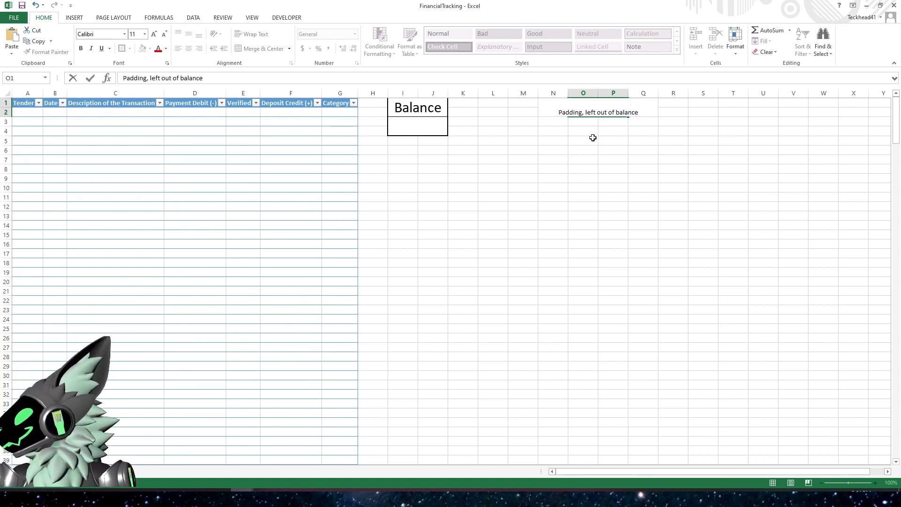
key("BackSpace")
key("BackSpace")
key("BackSpace")
key("BackSpace")
key("BackSpace")
key("BackSpace")
type("alance")
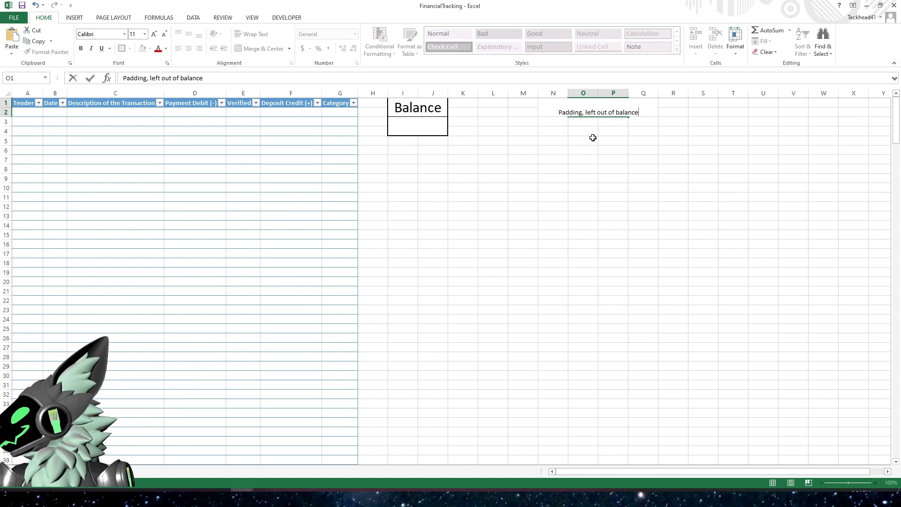
type(".")
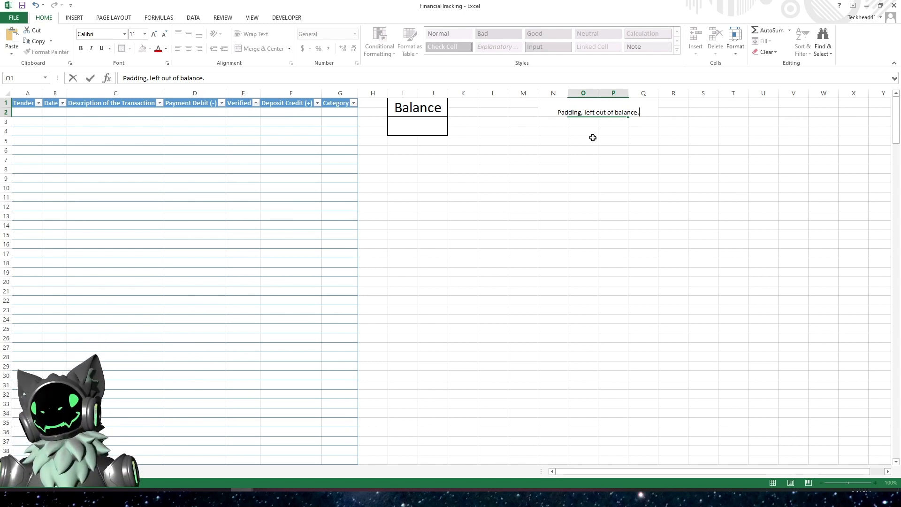
key("Return")
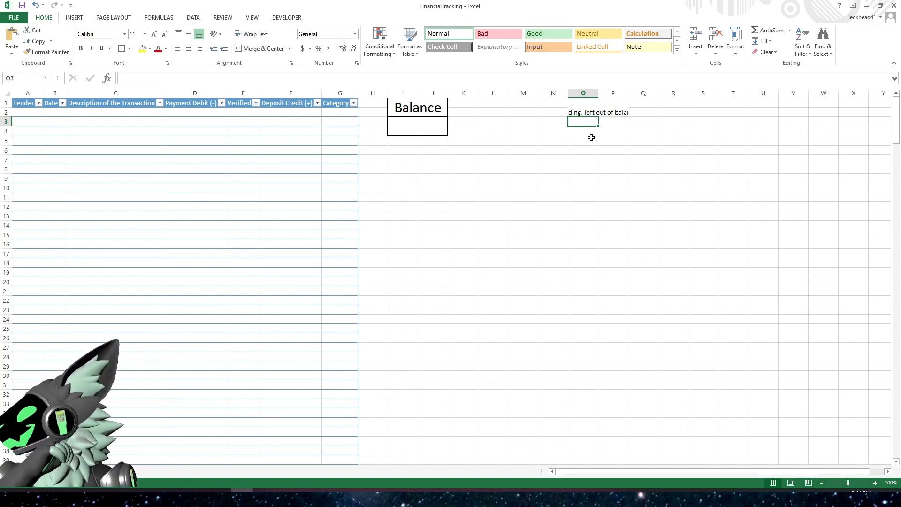
- Turn on text wrapping for the merged padding note cell
left_click(599, 111)
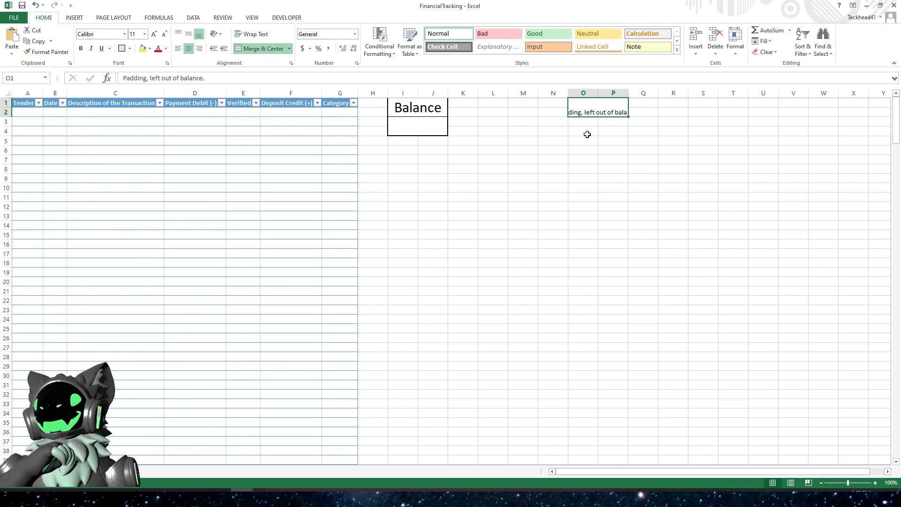
left_click(252, 35)
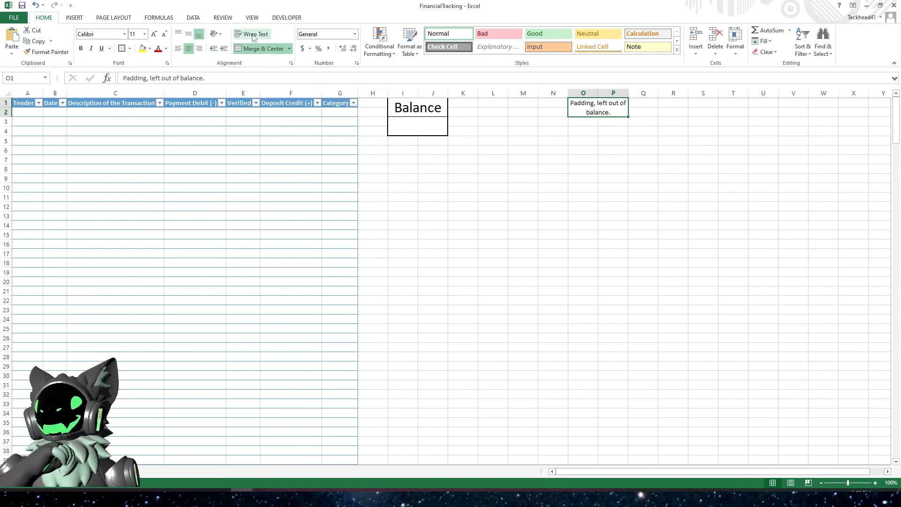
left_click(587, 150)
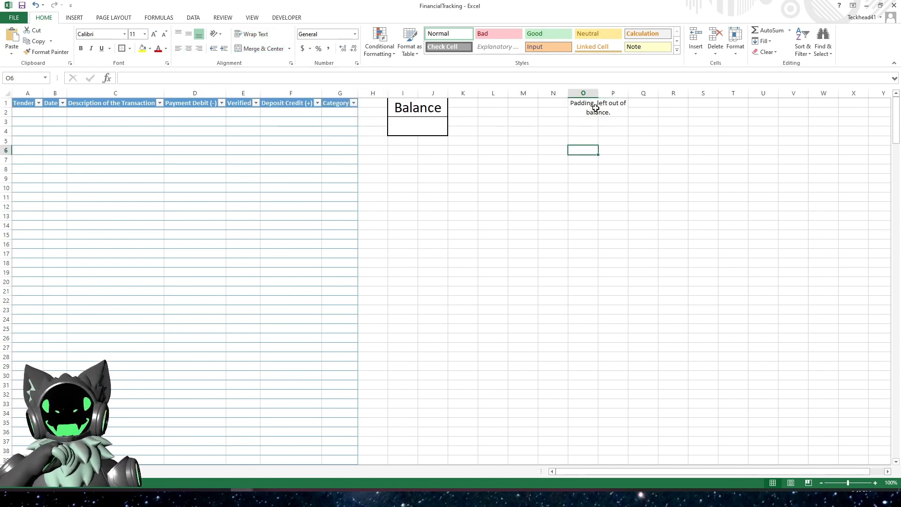
- Merge and center cells O3:P4 below the note and enter 0
left_click(594, 109)
left_click(589, 131)
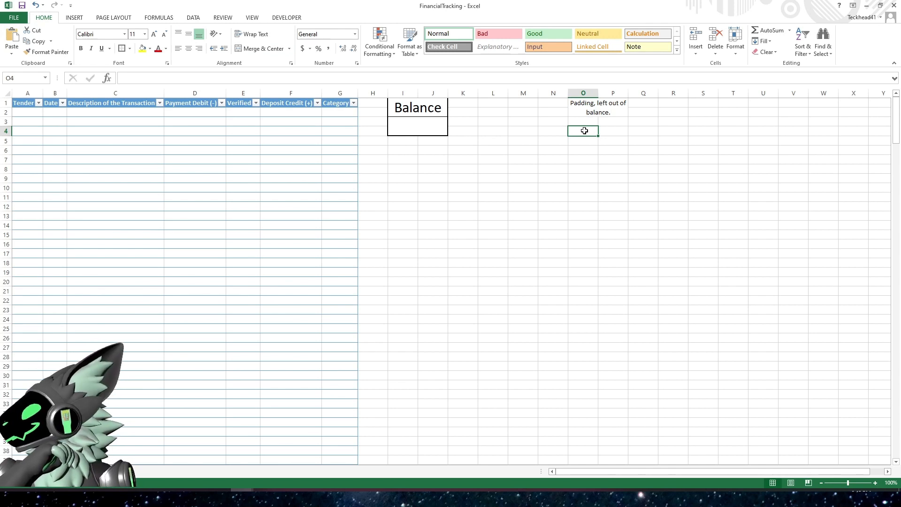
left_click_drag(580, 121, 601, 129)
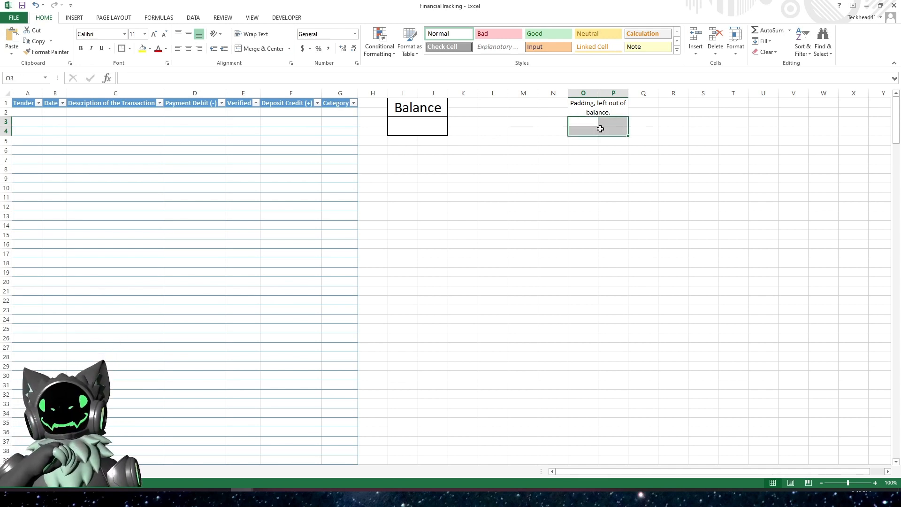
left_click(253, 50)
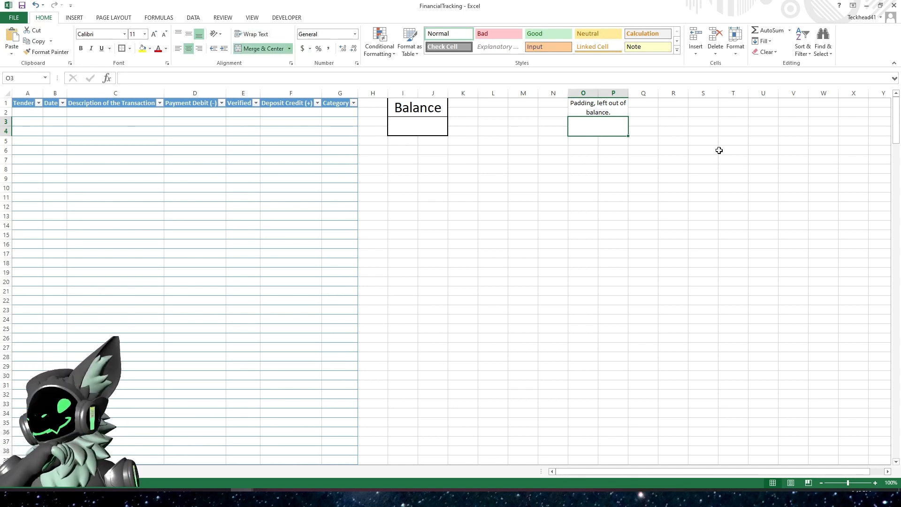
type("0")
key("Return")
- Increase the padding value's font size to 18
left_click(595, 130)
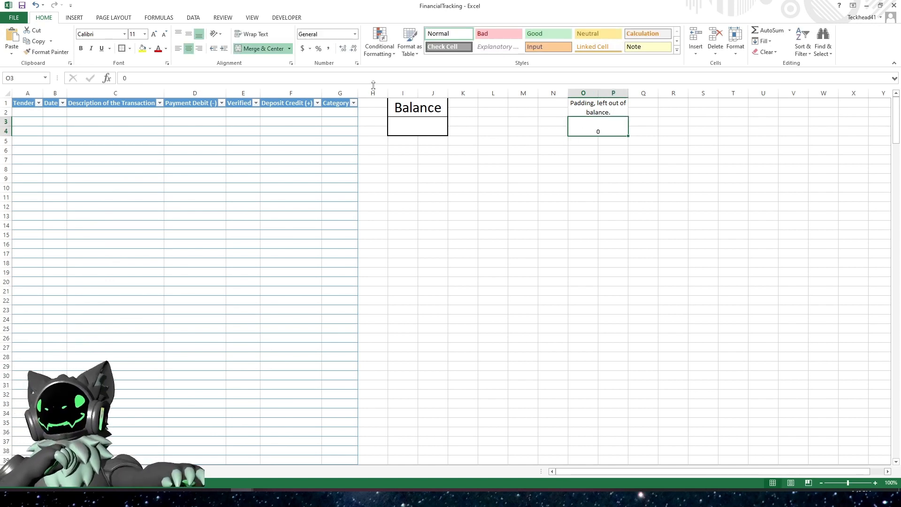
left_click(154, 34)
left_click(154, 34)
left_click(154, 35)
left_click(154, 35)
left_click(154, 35)
left_click(154, 34)
left_click(154, 35)
left_click(583, 216)
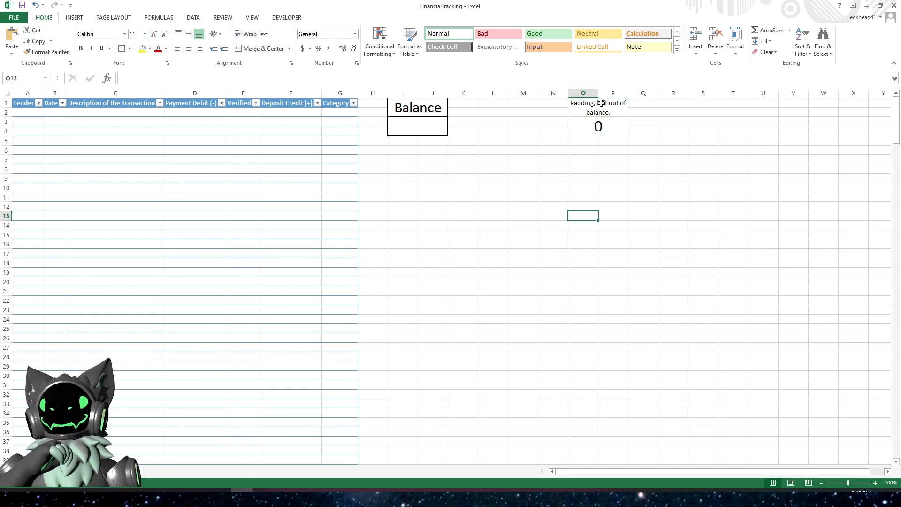
- Give cells O1:P4 all borders plus a thick box border around the outside
left_click_drag(600, 107, 602, 120)
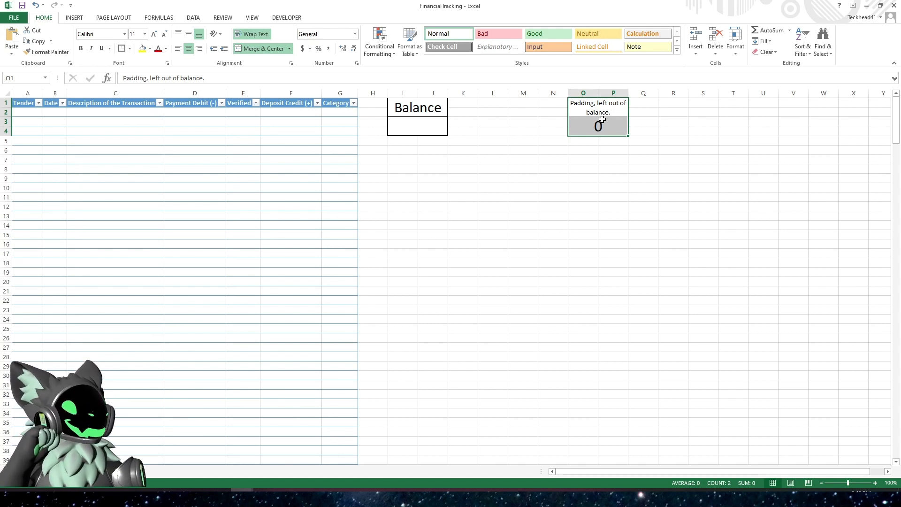
left_click(130, 48)
left_click(147, 127)
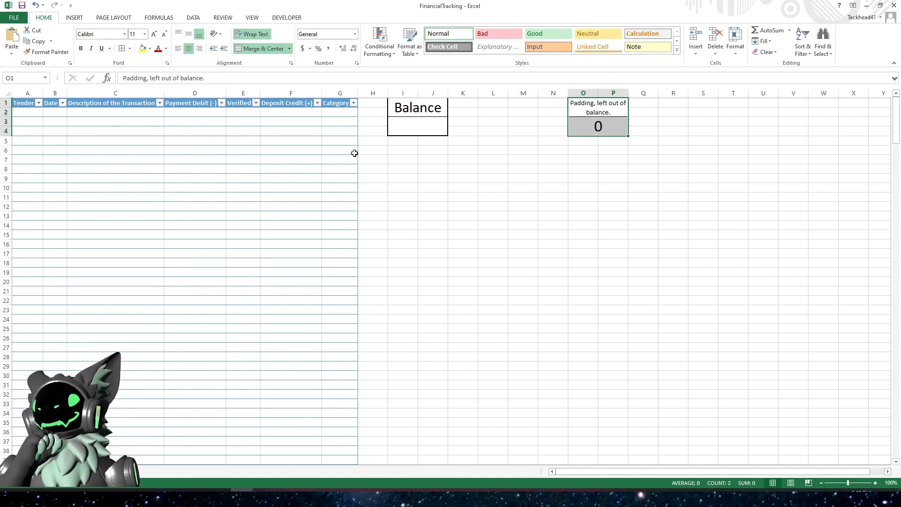
left_click(593, 157)
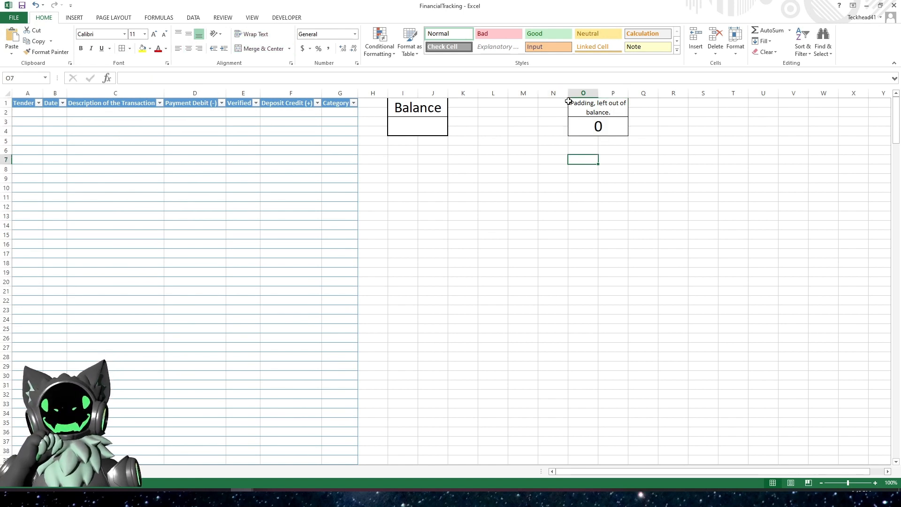
left_click_drag(584, 107, 574, 126)
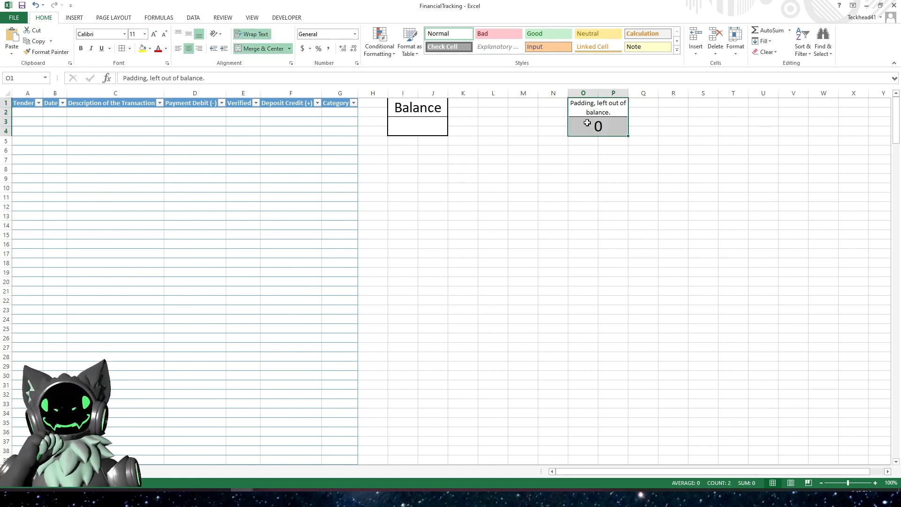
left_click(129, 49)
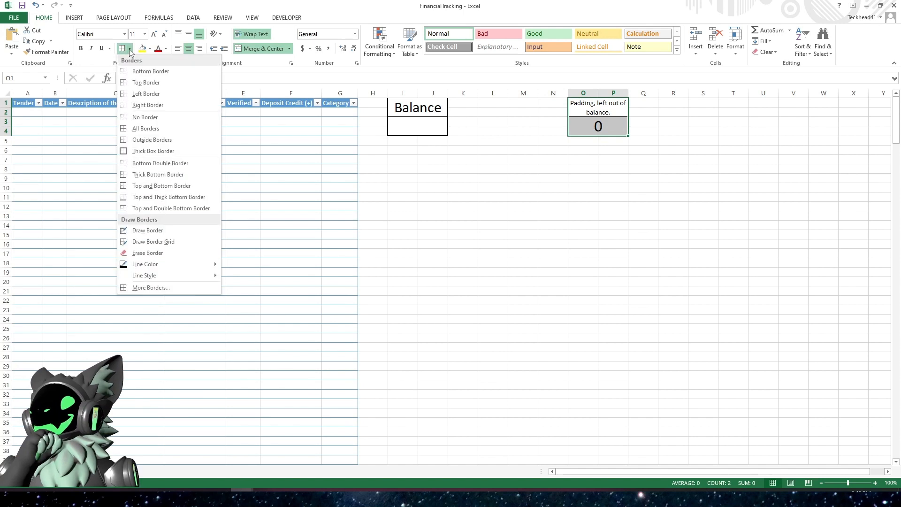
left_click(153, 150)
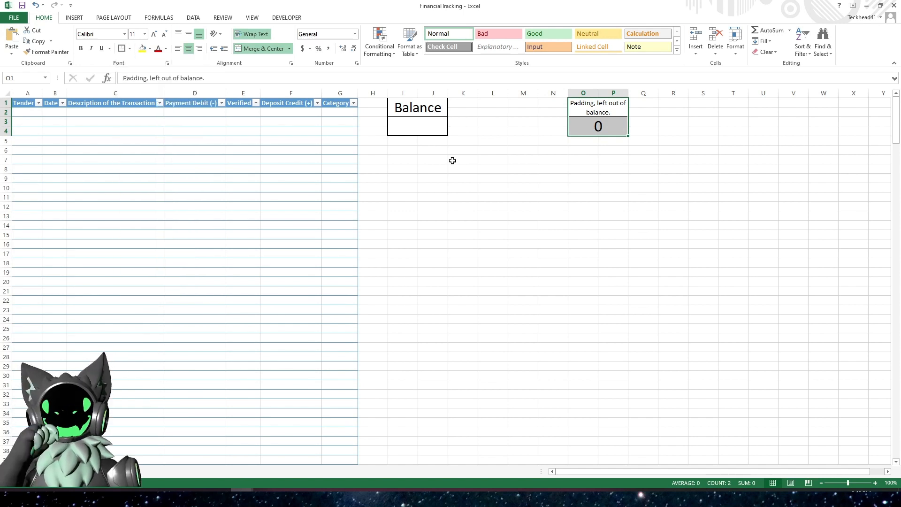
left_click(578, 177)
left_click_drag(600, 107, 598, 132)
left_click(589, 173)
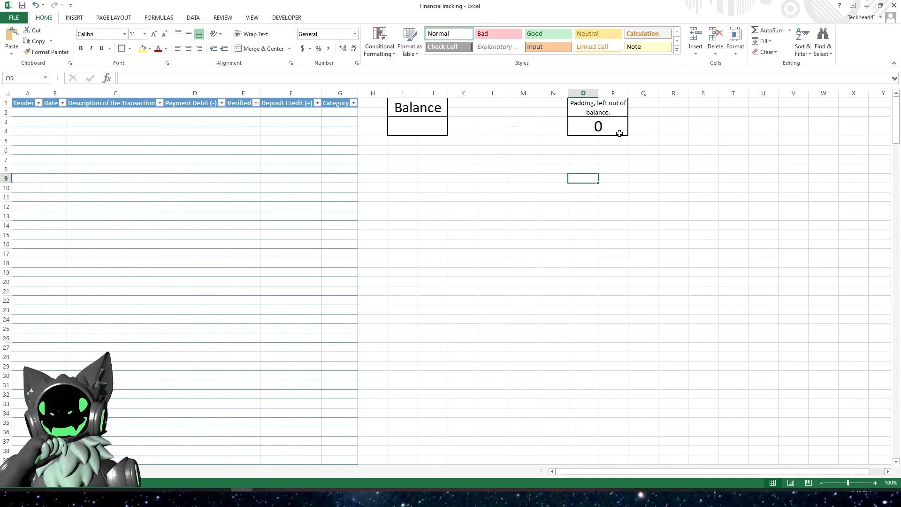
- Enter the column labels "Pend (-)" in R1 and "Pend (+)" in S1
left_click(666, 104)
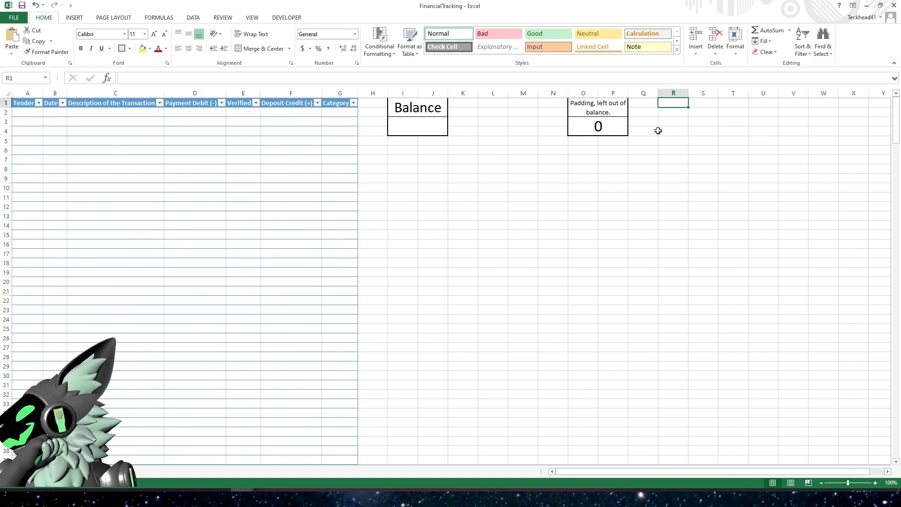
type("Pe")
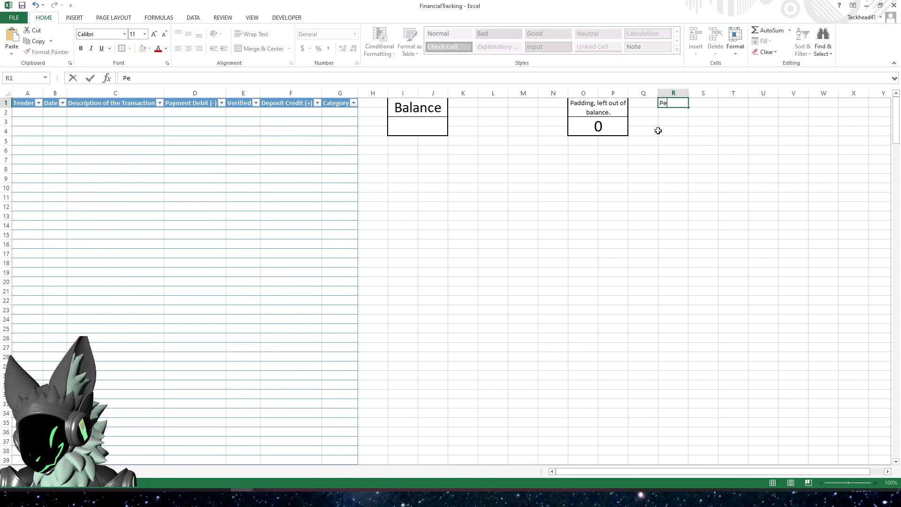
type("nd (-)")
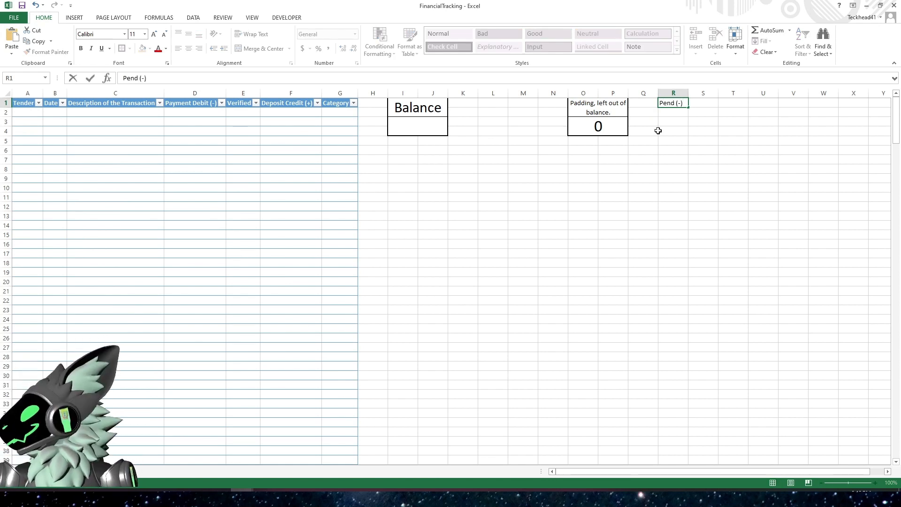
key("Tab")
type("Pend")
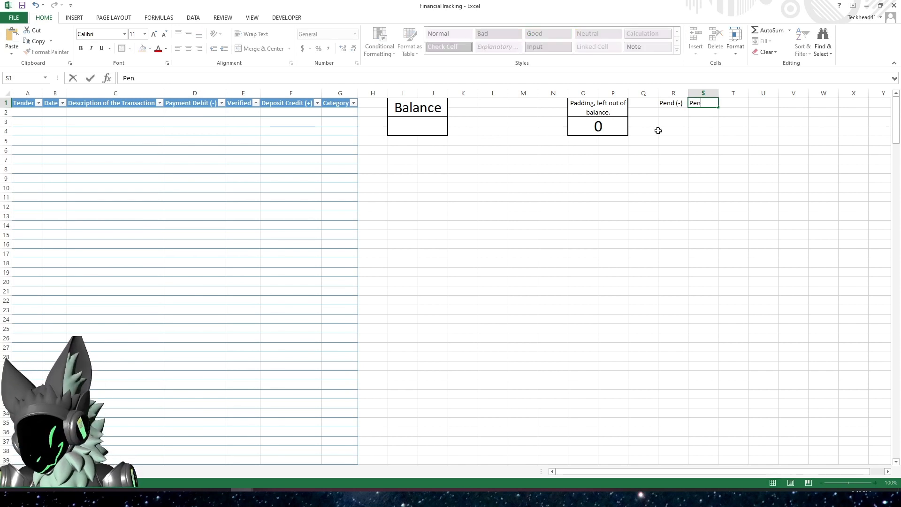
type("(")
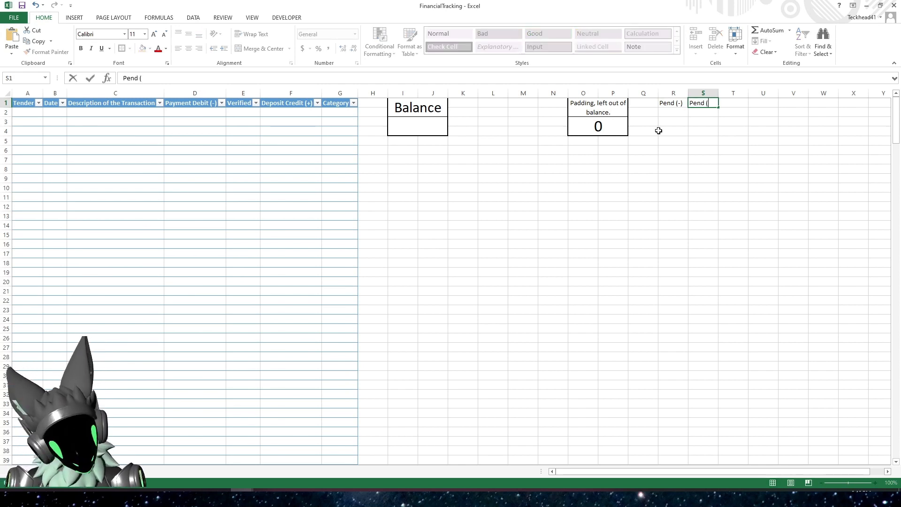
type("+)")
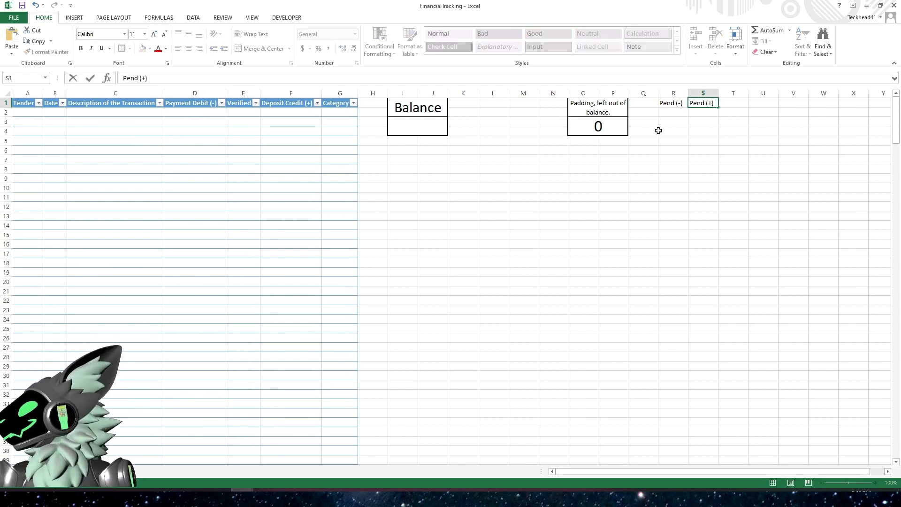
key("Return")
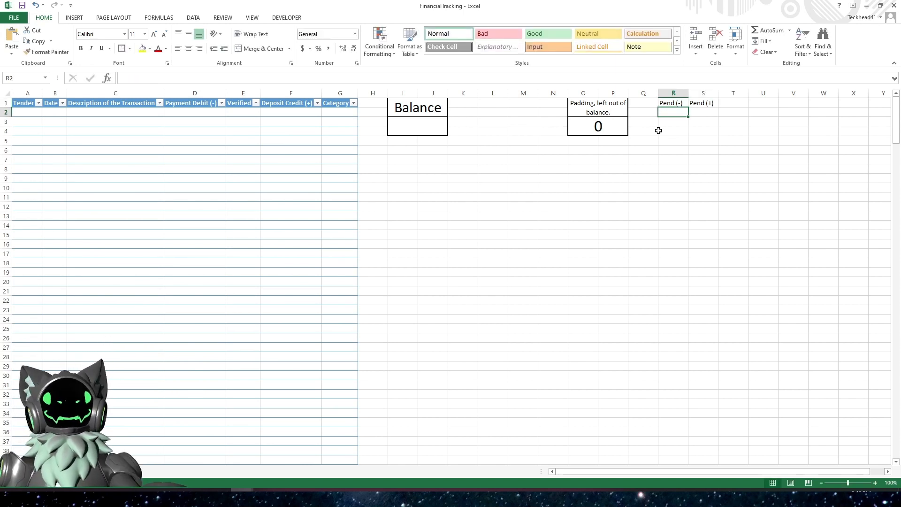
- Merge and center R2:S2 with the label "Bank Dsiplays", and merge and center R3:S4 below it
left_click_drag(680, 113, 695, 113)
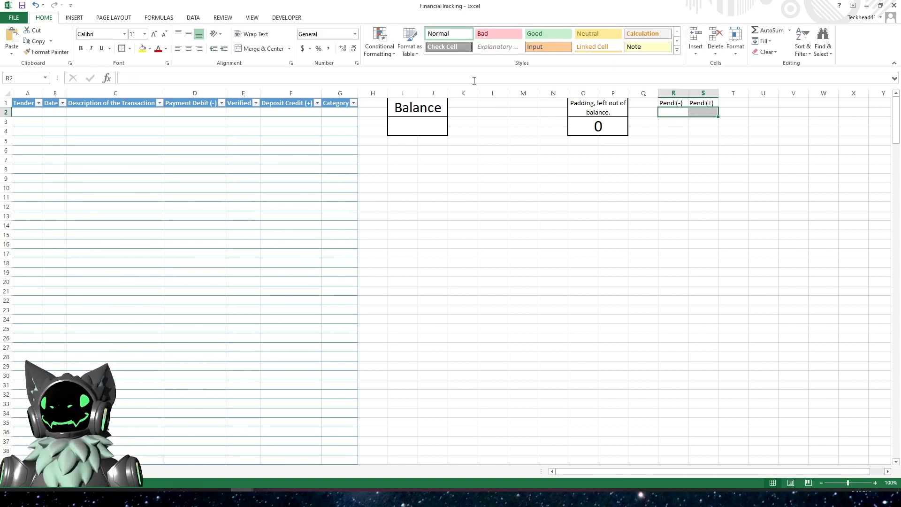
left_click(256, 51)
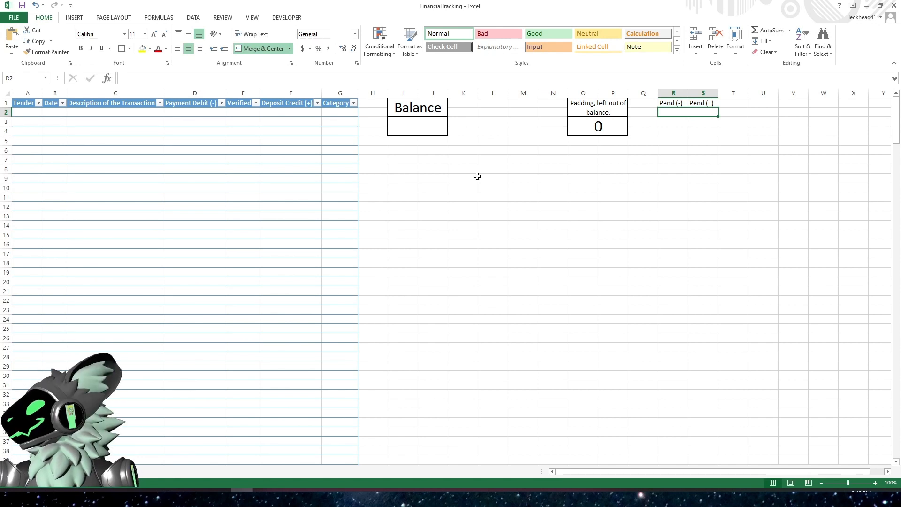
type("Bank")
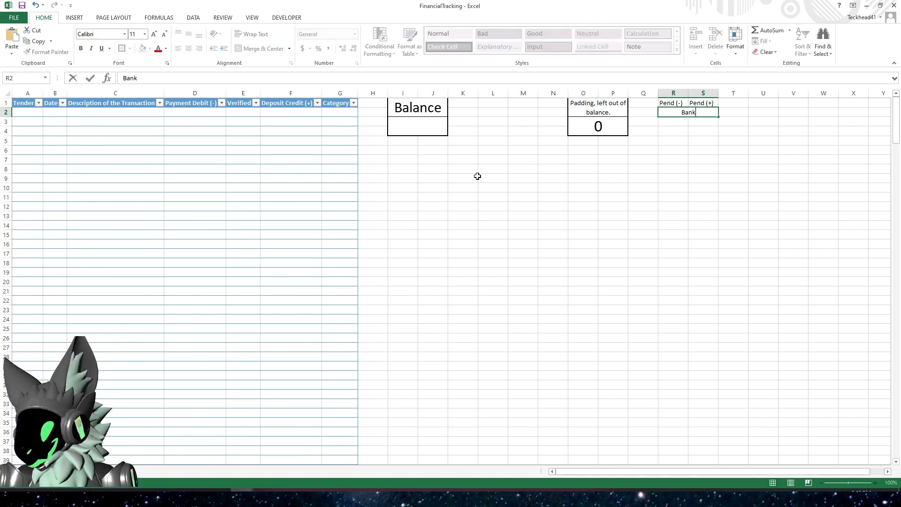
type(" Dsiplays")
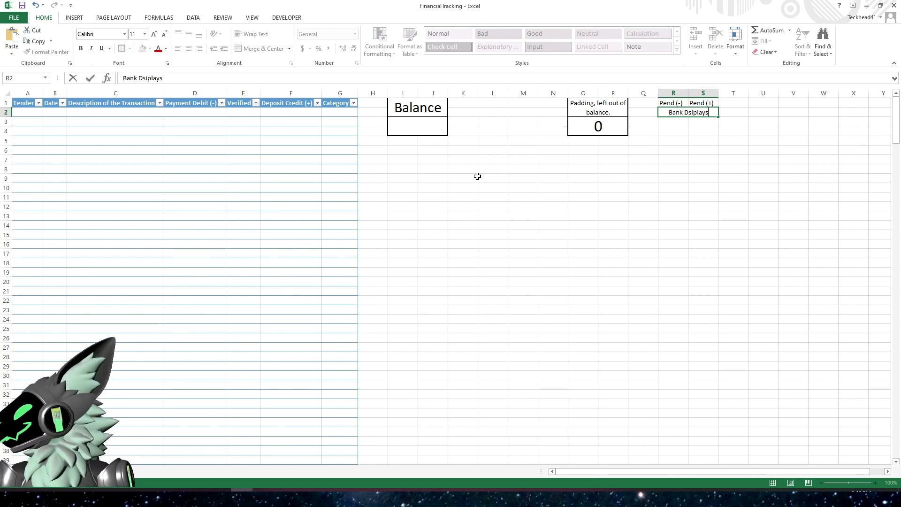
key("Return")
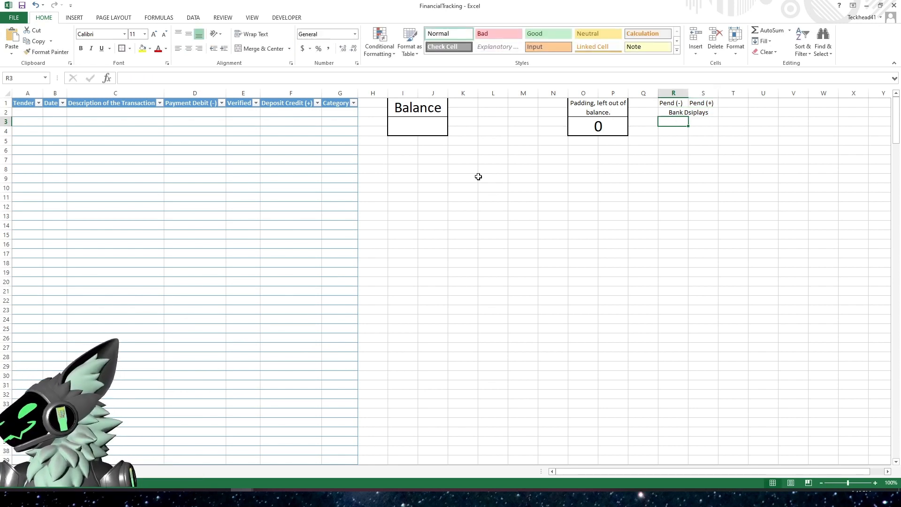
left_click_drag(663, 123, 691, 128)
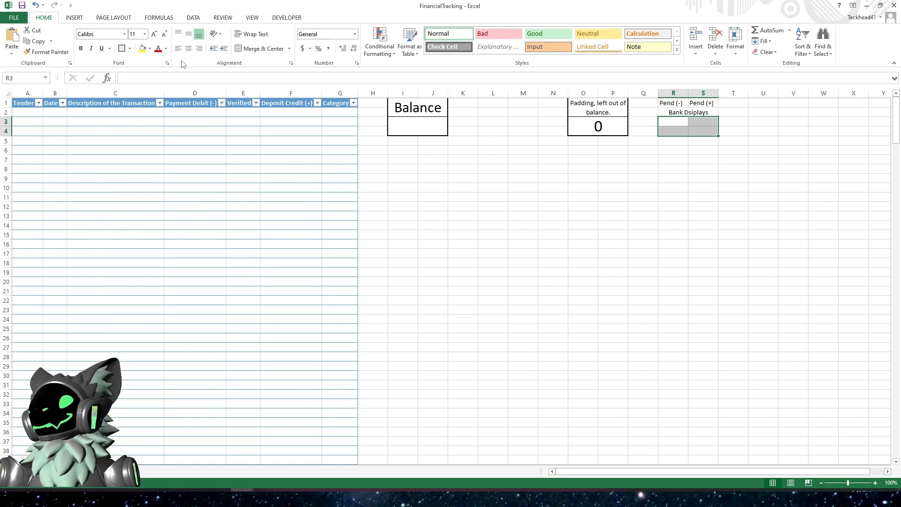
left_click(262, 48)
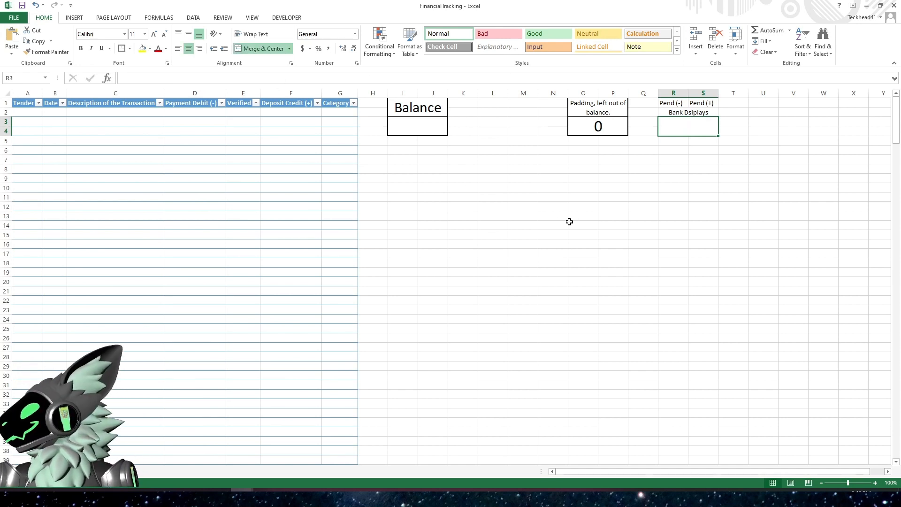
- Give cells R1:S4 all borders plus a thick box border around the outside
left_click_drag(672, 104, 691, 116)
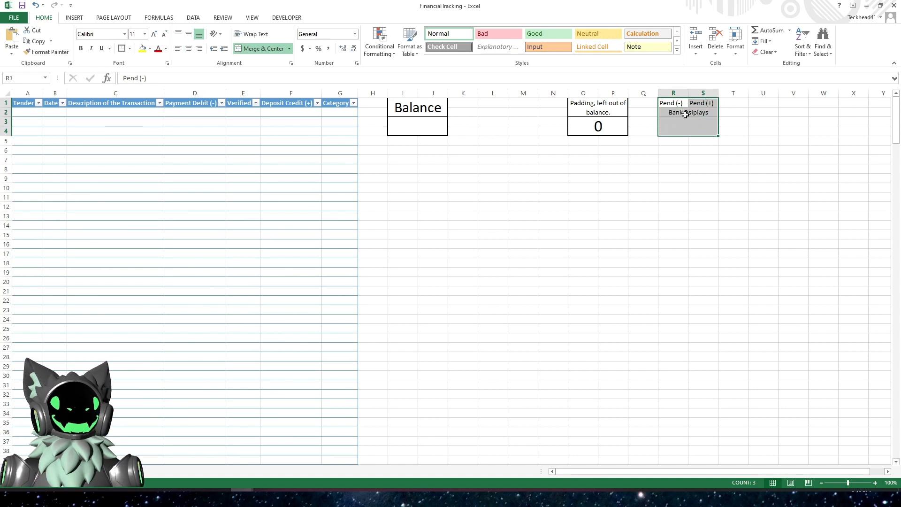
left_click(131, 49)
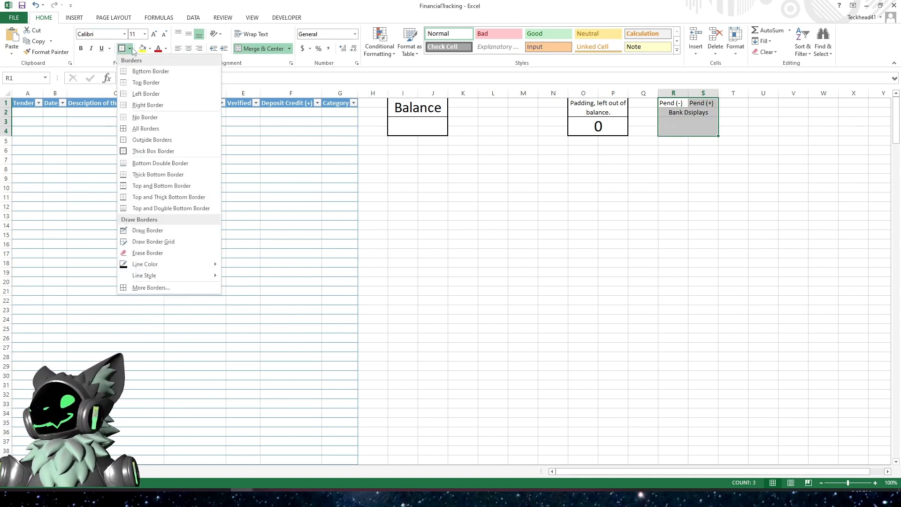
left_click(155, 128)
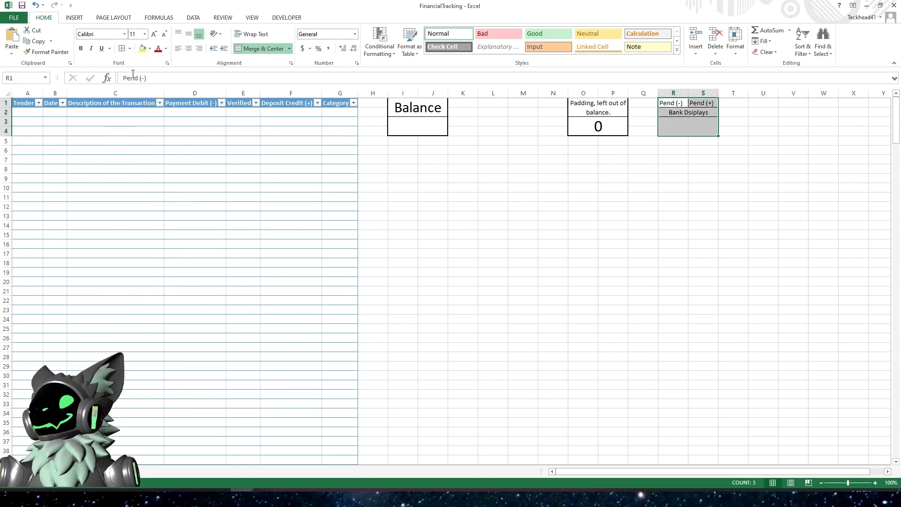
left_click(130, 49)
left_click(143, 149)
left_click(561, 208)
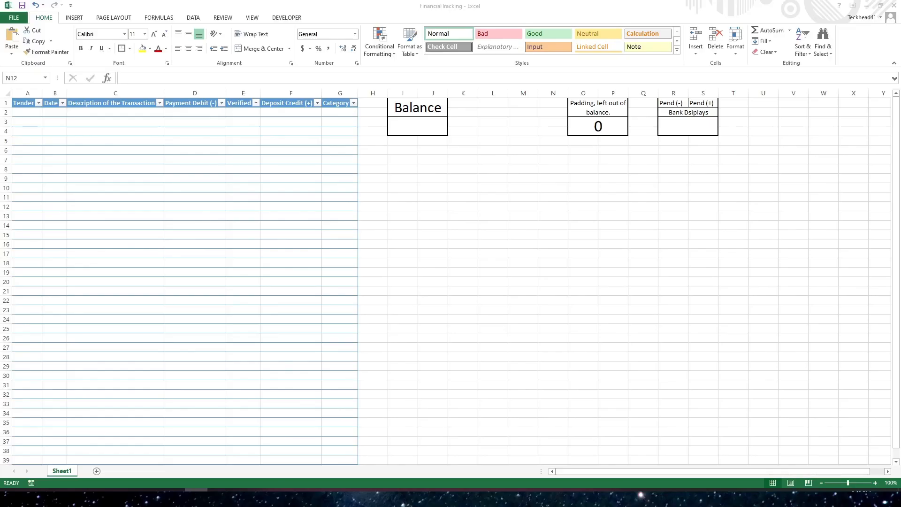
- Rename the worksheet to "BOF Debit"
left_click(63, 460)
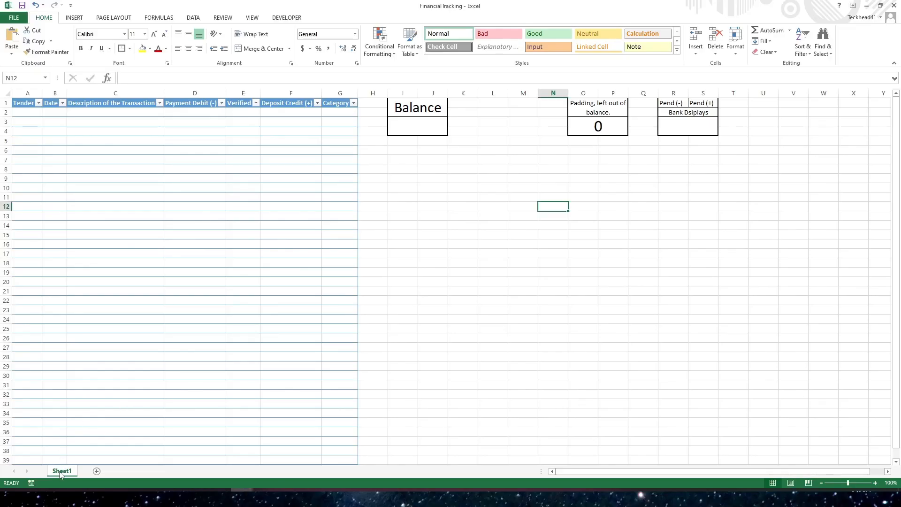
left_click(102, 440)
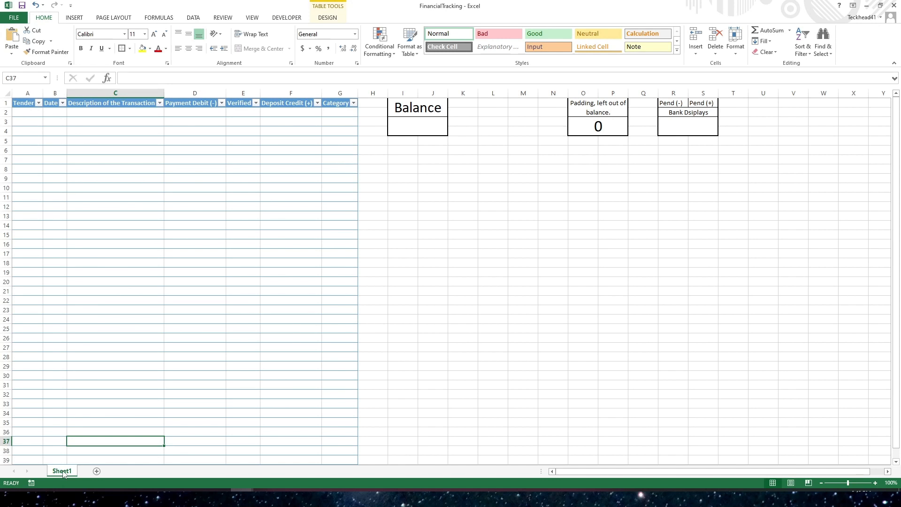
right_click(64, 473)
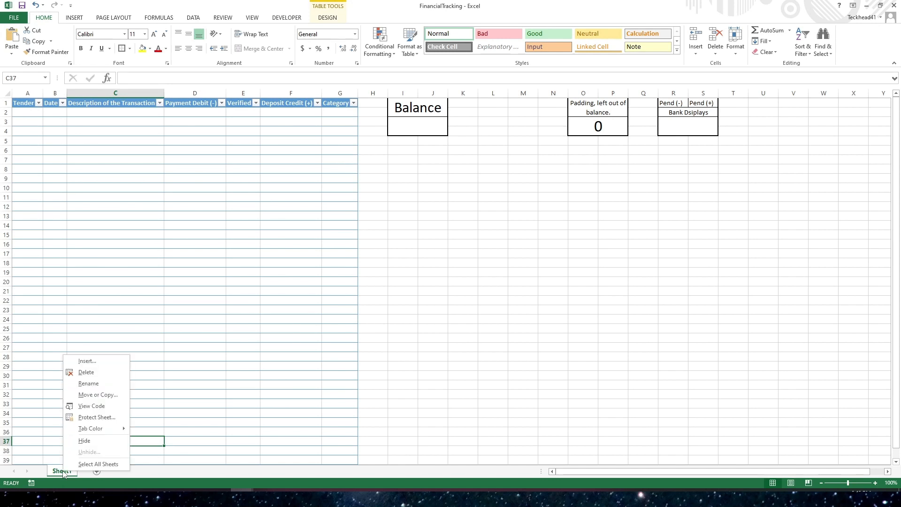
left_click(95, 385)
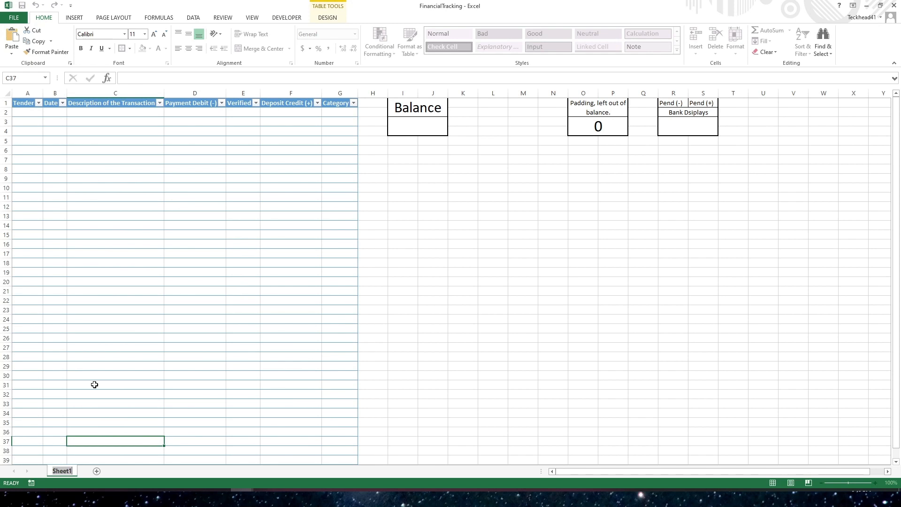
type("BOF Debit")
key("Return")
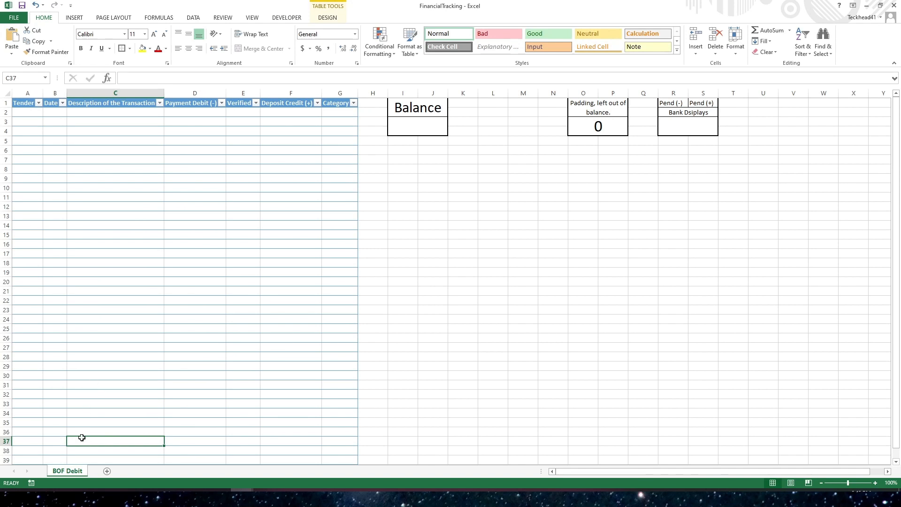
- Set the worksheet's tab colour to a dark blue theme colour
right_click(73, 473)
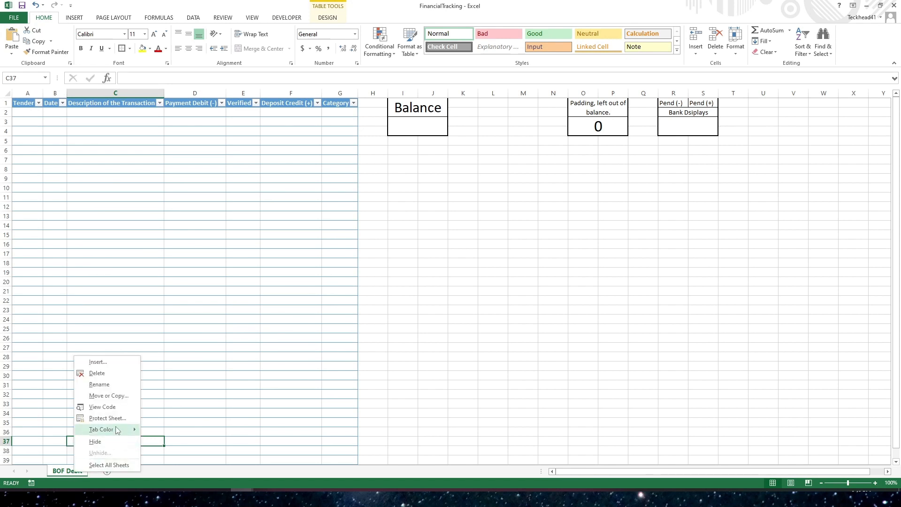
mouse_move(118, 430)
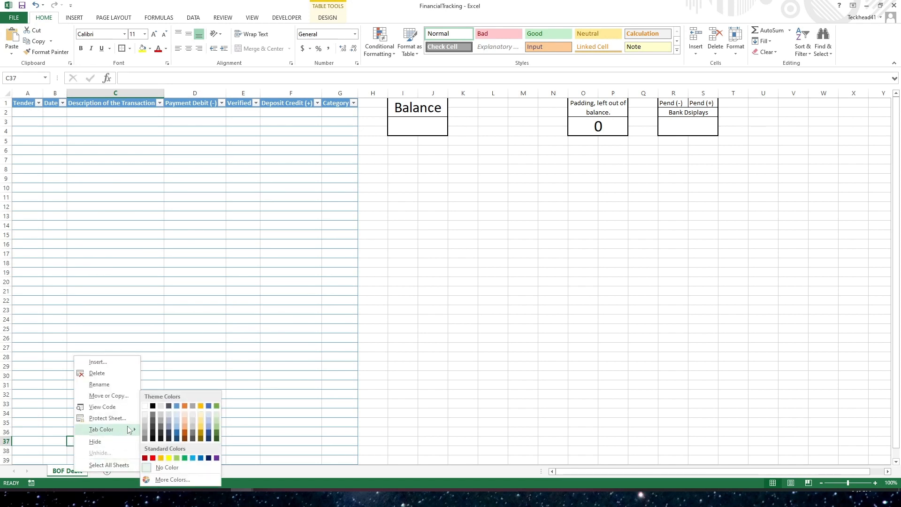
left_click(176, 407)
left_click(133, 404)
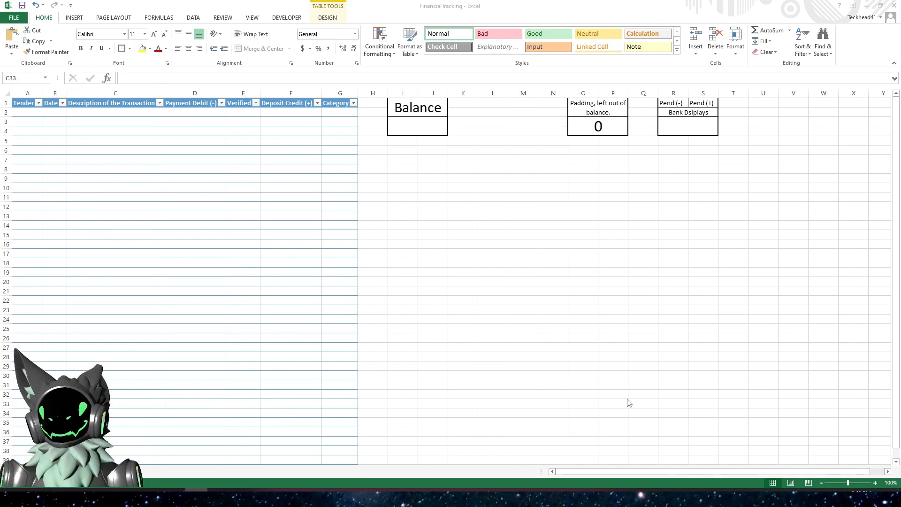
left_click(281, 281)
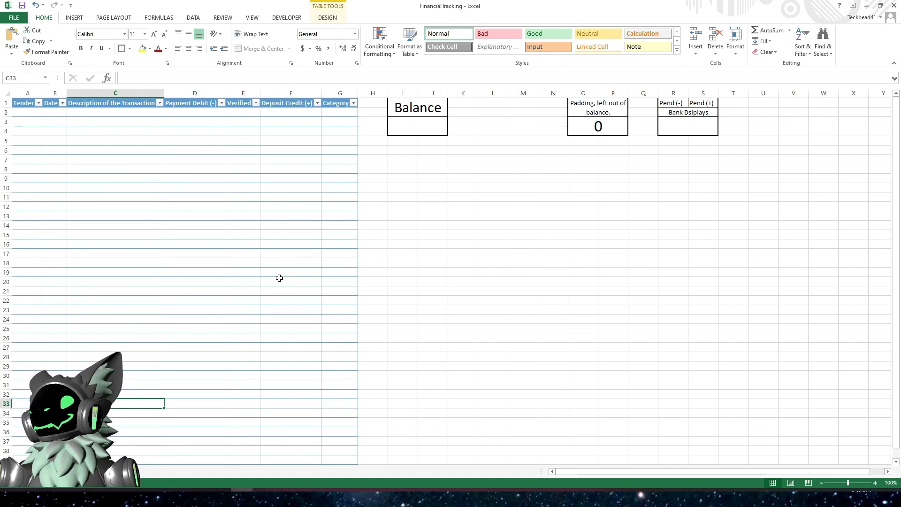
left_click(26, 113)
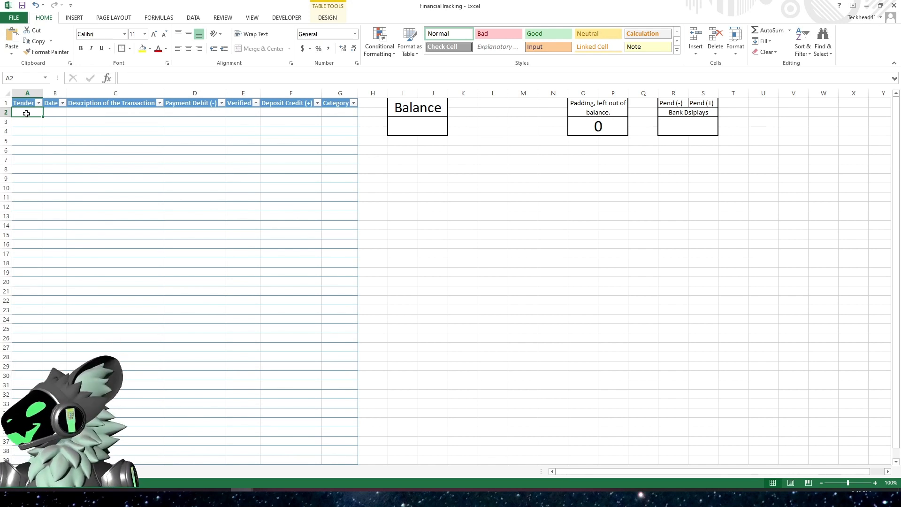
key("alt+Tab")
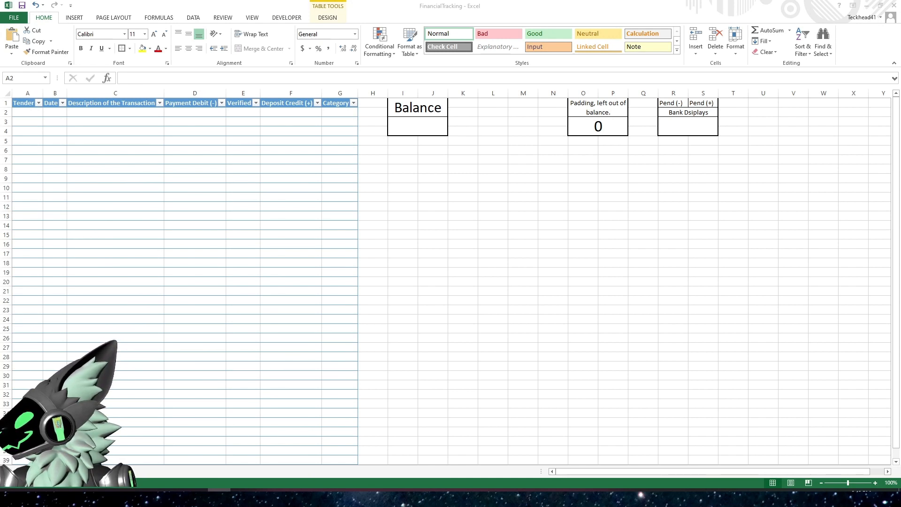
left_click(263, 229)
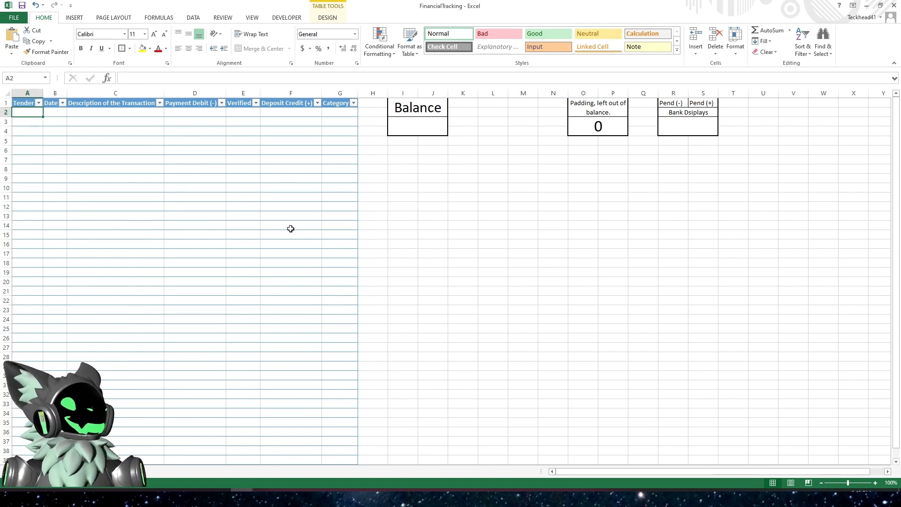
left_click(353, 192)
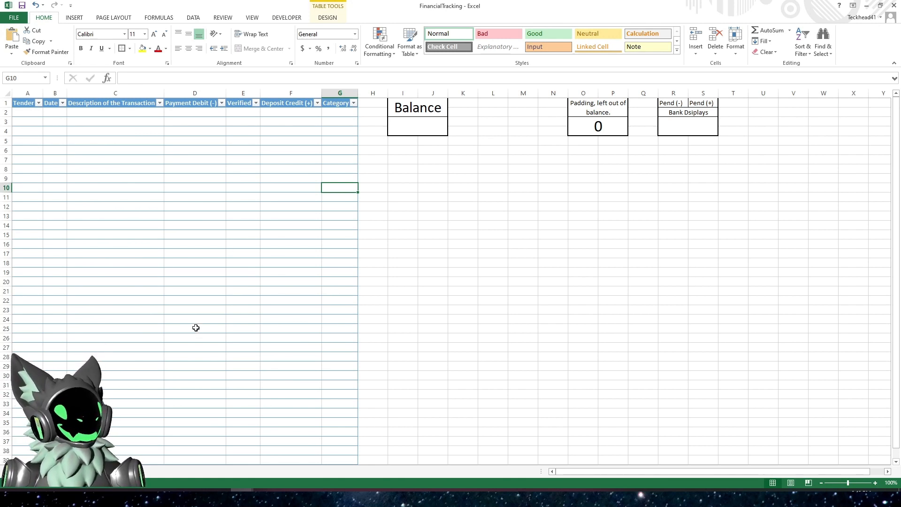
scroll(300, 250, "down", 9)
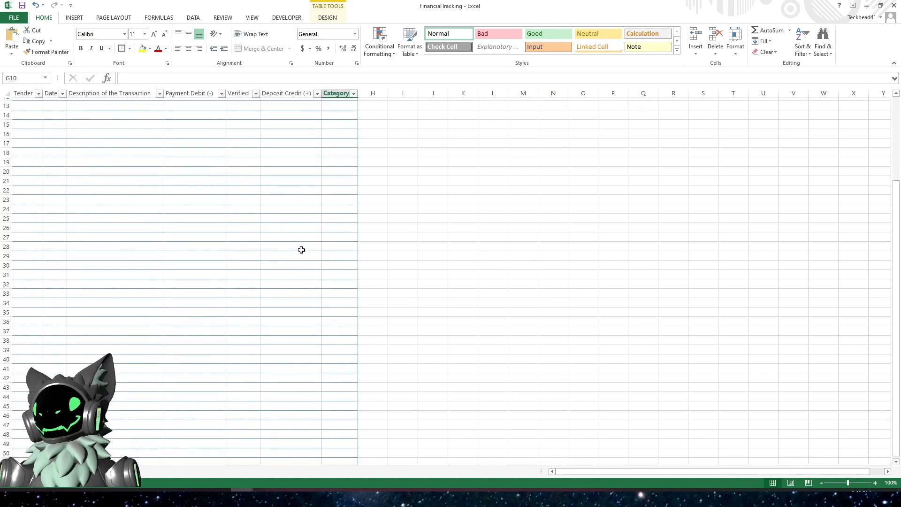
scroll(301, 251, "down", 4)
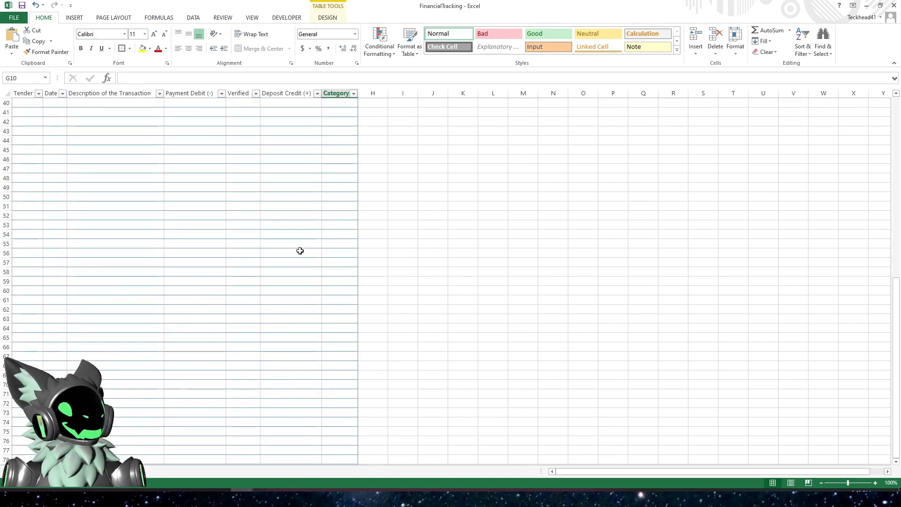
scroll(301, 250, "up", 13)
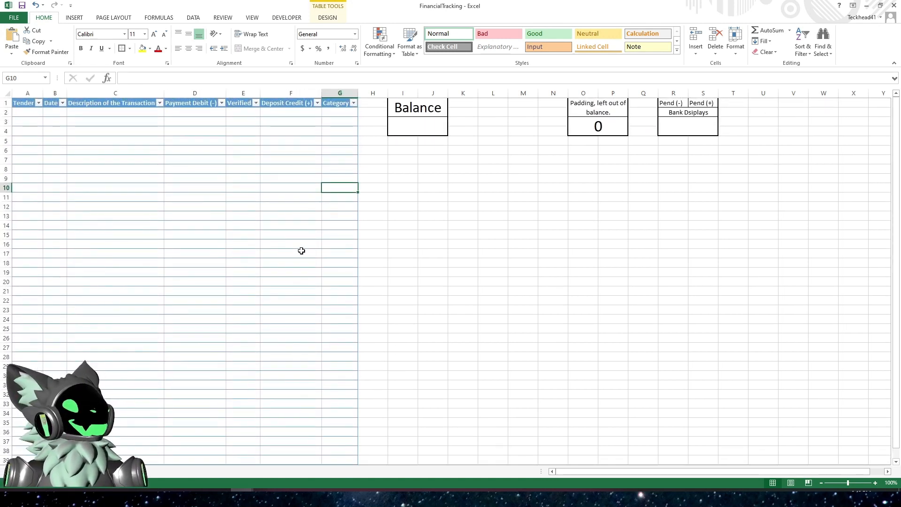
left_click(405, 131)
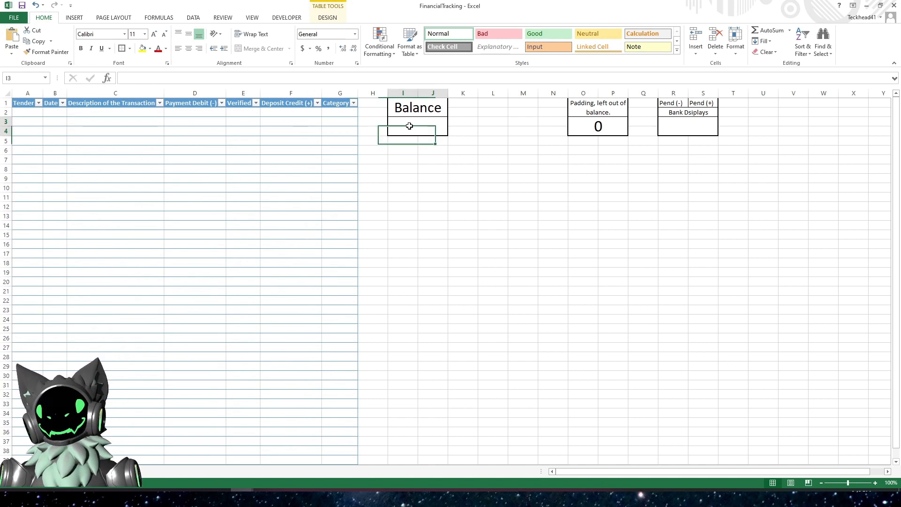
left_click(420, 220)
left_click(28, 458)
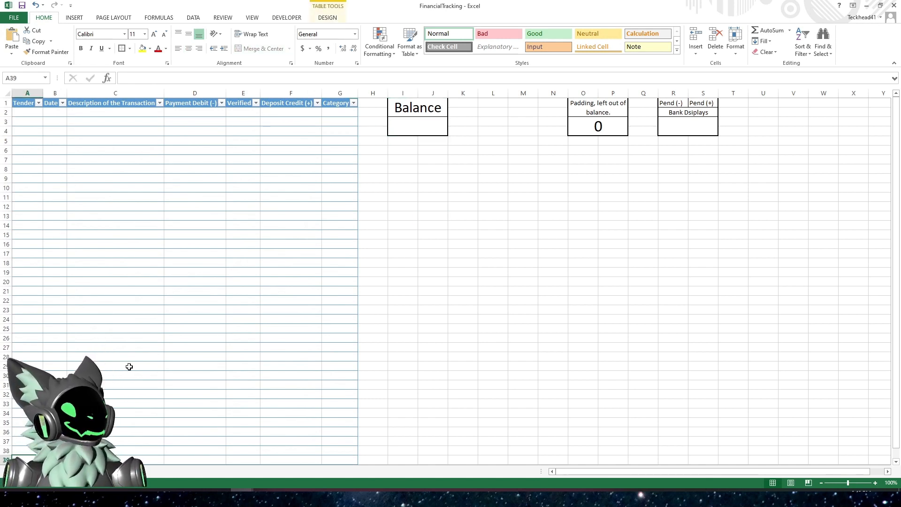
scroll(129, 367, "down", 2)
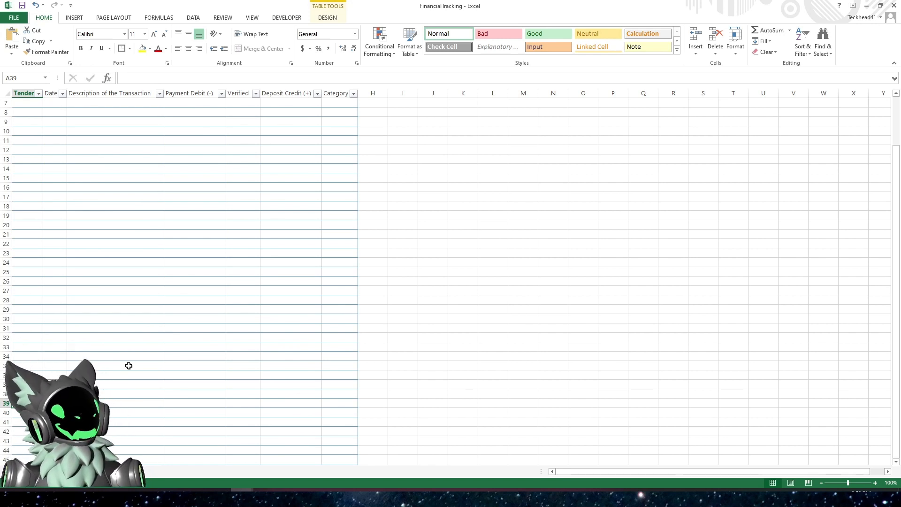
scroll(128, 365, "up", 2)
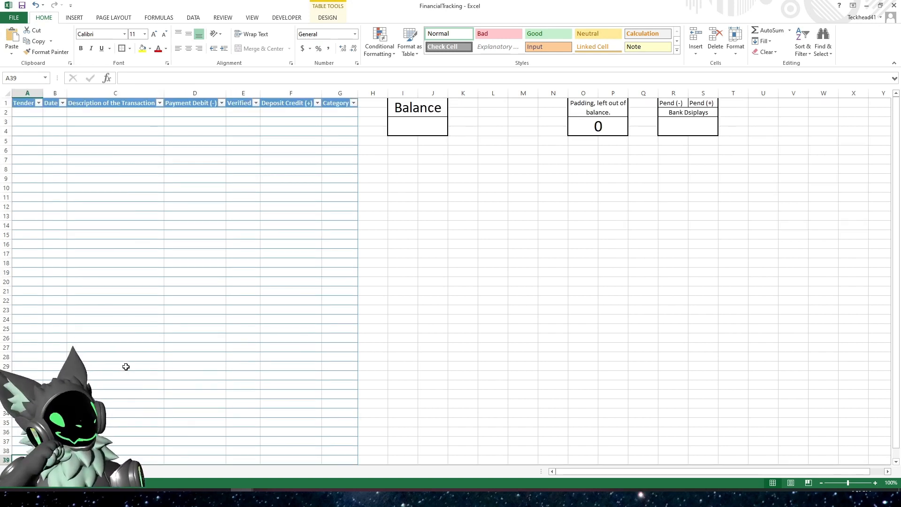
- Freeze the panes above row 4 of the worksheet
left_click(368, 131)
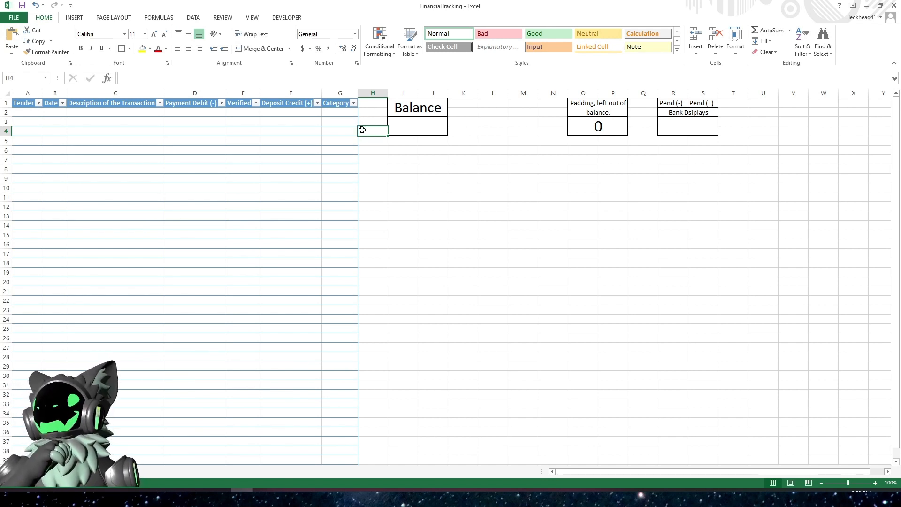
left_click(30, 130)
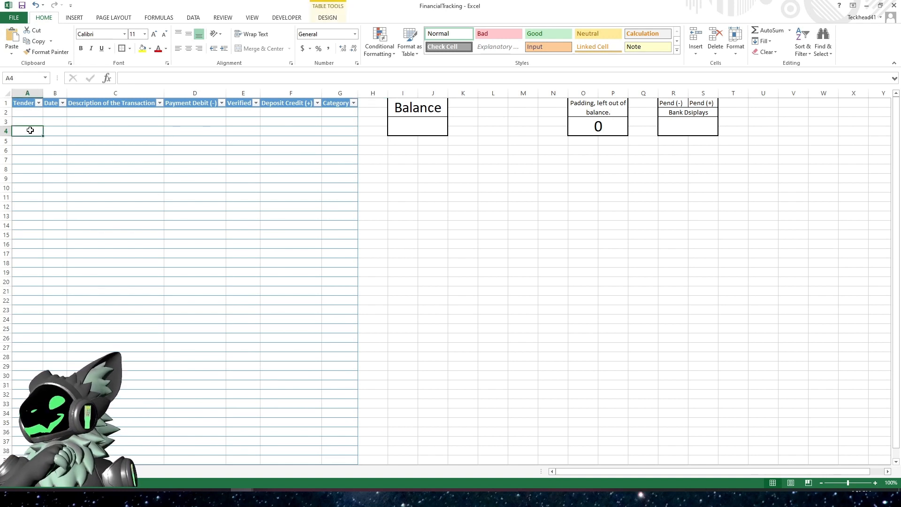
left_click(252, 19)
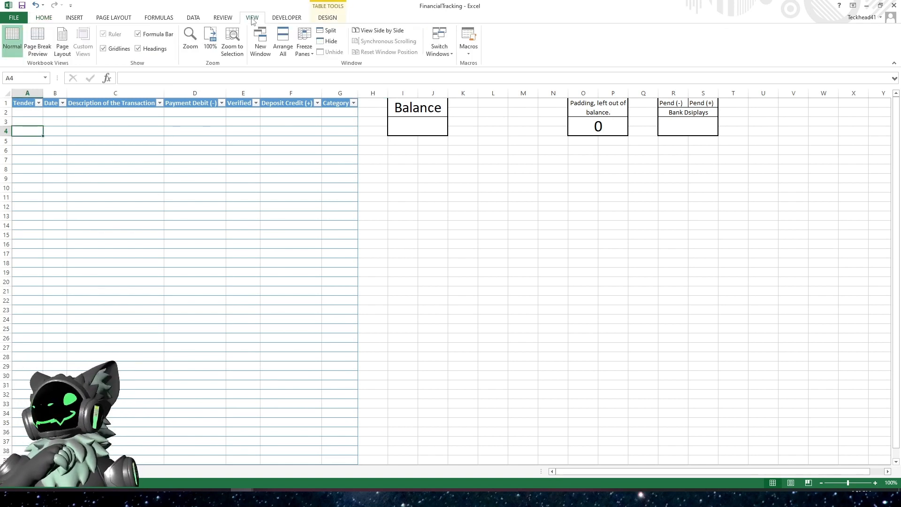
left_click(305, 36)
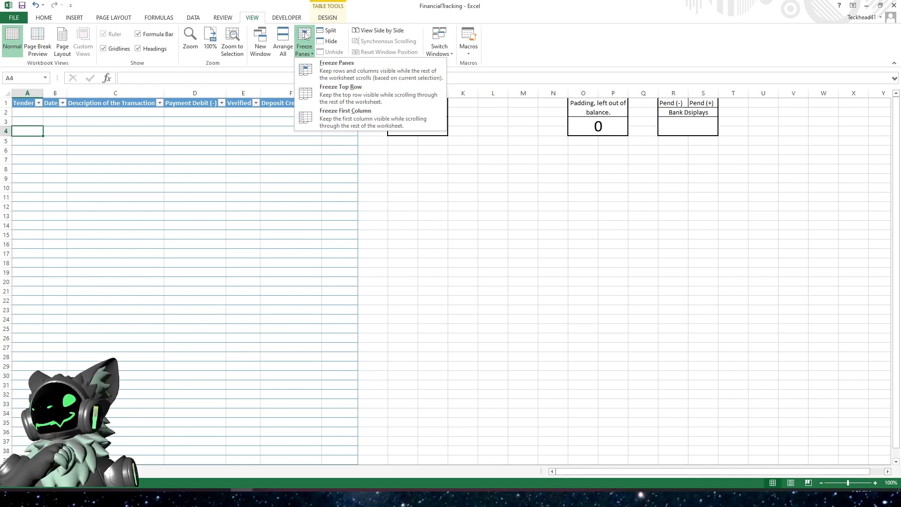
left_click(335, 65)
scroll(312, 136, "down", 1)
scroll(312, 137, "up", 1)
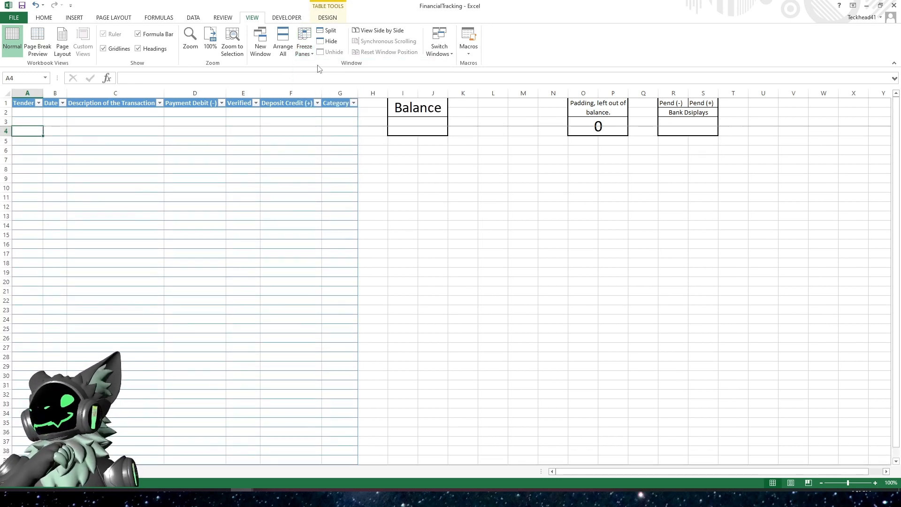
- Unfreeze the panes and freeze them again above row 5 so rows 1 to 4 stay fixed
left_click(310, 54)
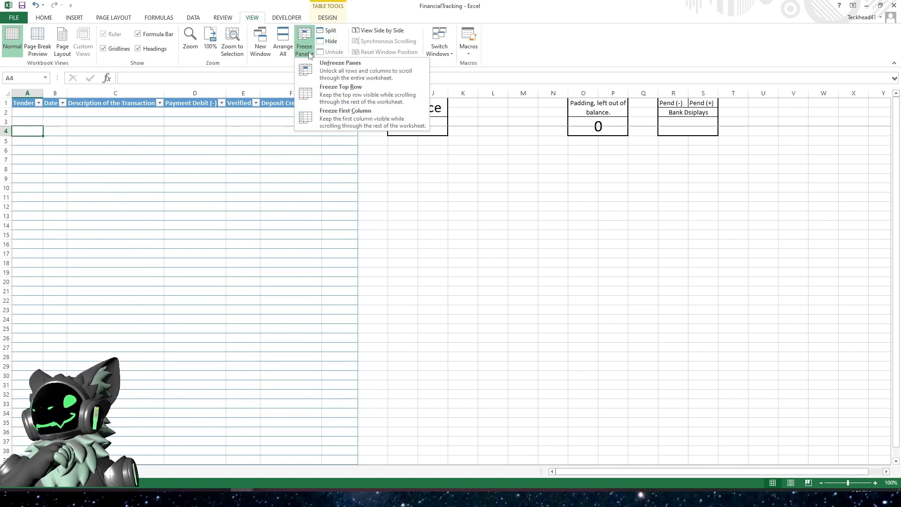
left_click(343, 71)
left_click(30, 143)
left_click(308, 55)
left_click(343, 70)
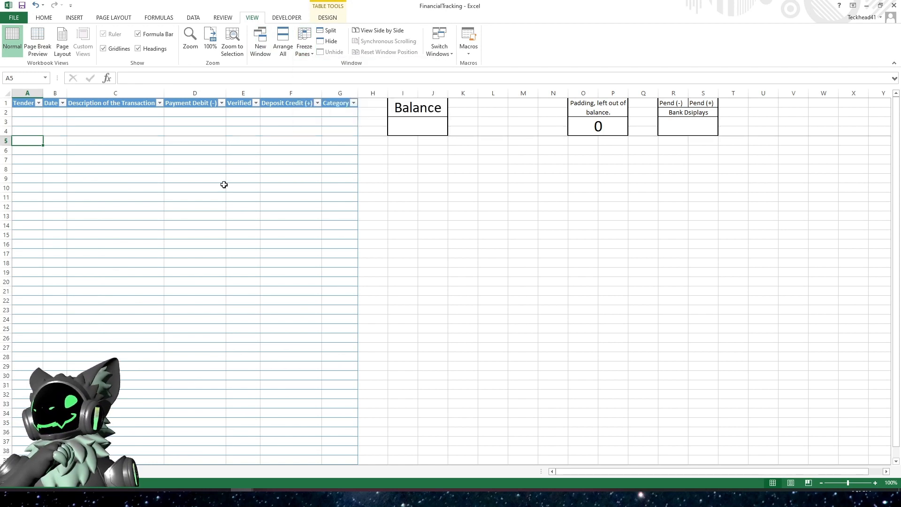
- Scroll the sheet up and down to check which rows stay fixed at the top
left_click(429, 195)
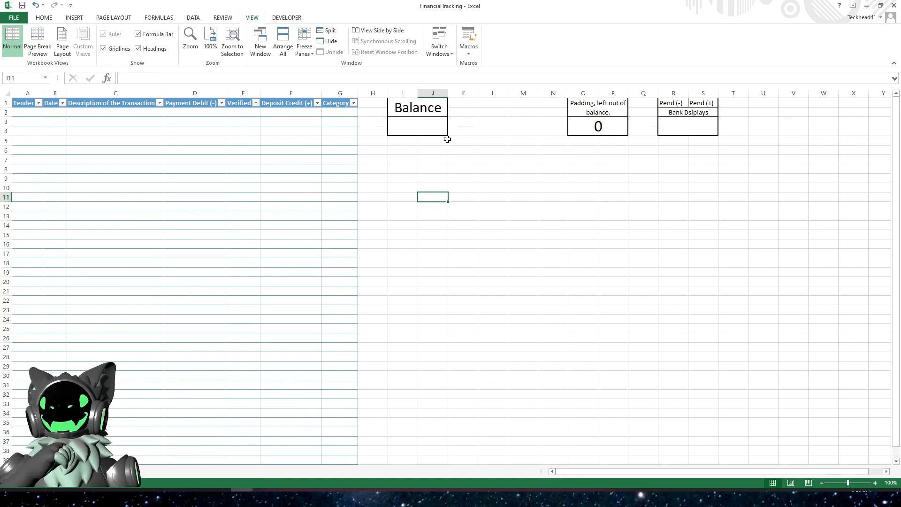
scroll(349, 184, "down", 5)
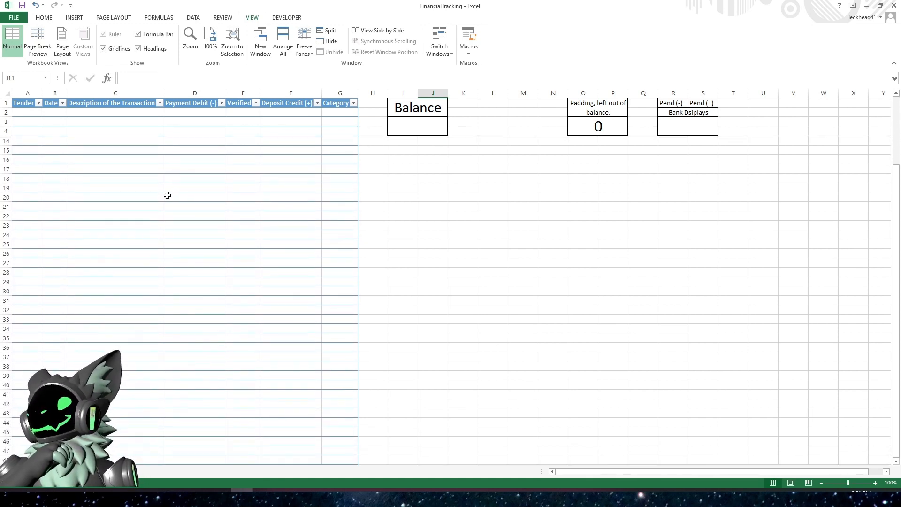
scroll(167, 196, "down", 4)
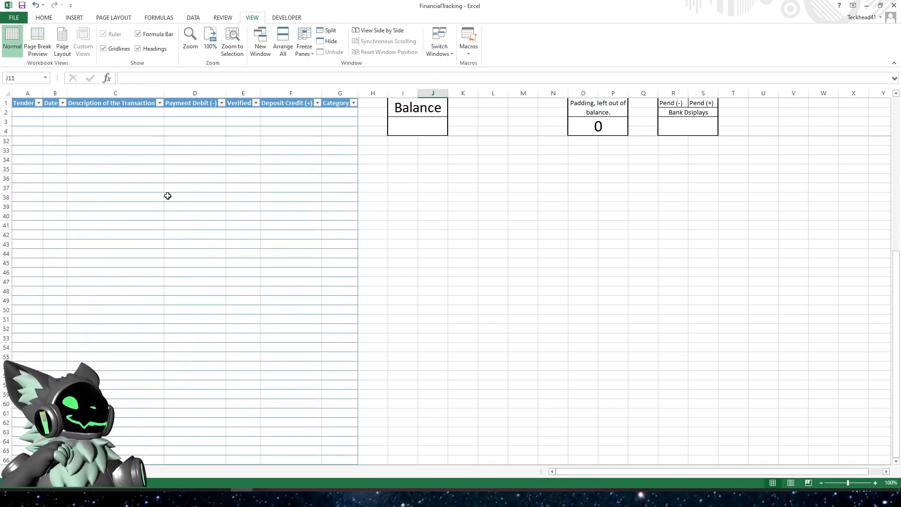
scroll(168, 196, "up", 9)
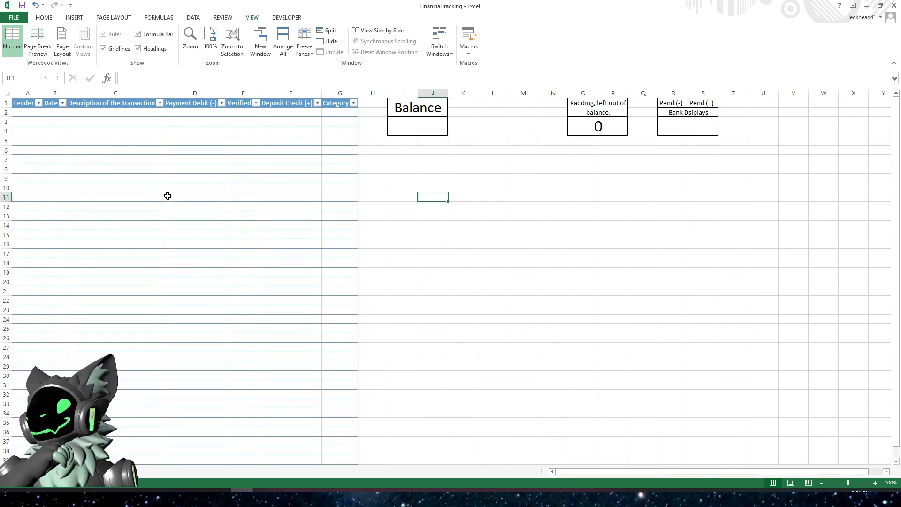
left_click(20, 141)
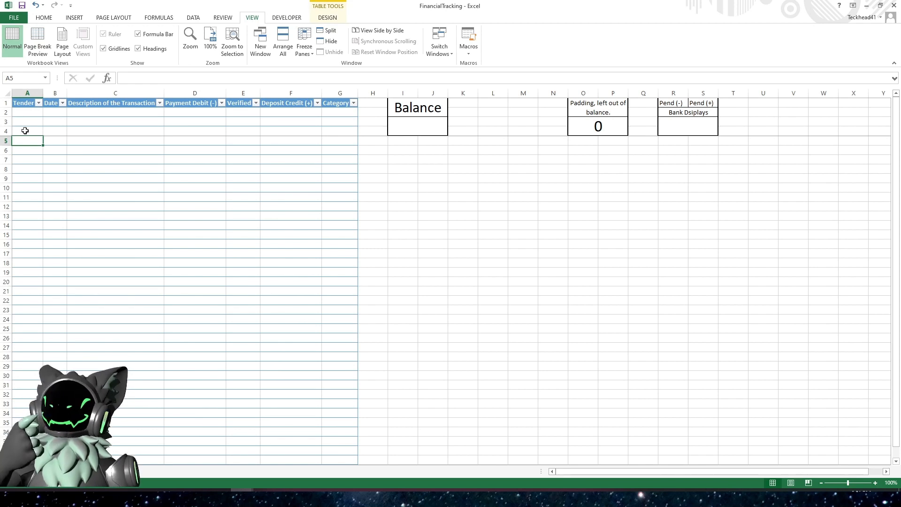
scroll(36, 144, "down", 2)
scroll(31, 167, "down", 3)
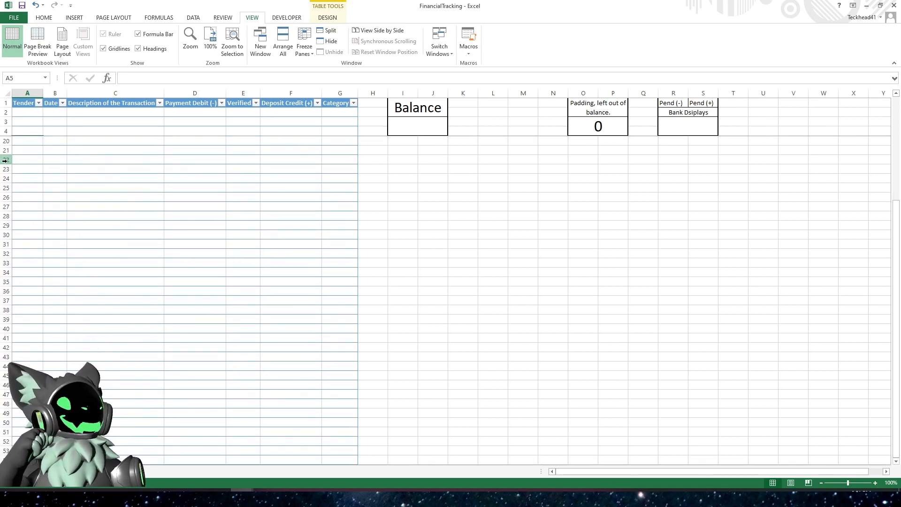
scroll(134, 203, "up", 5)
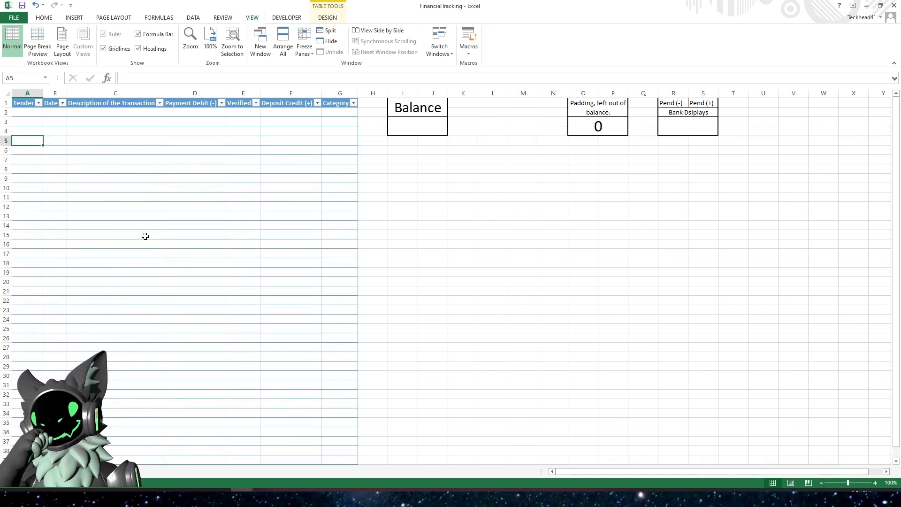
- Select the Payment Debit (-) and Deposit Credit (+) column cells in turn to review the ranges to total
left_click(429, 131)
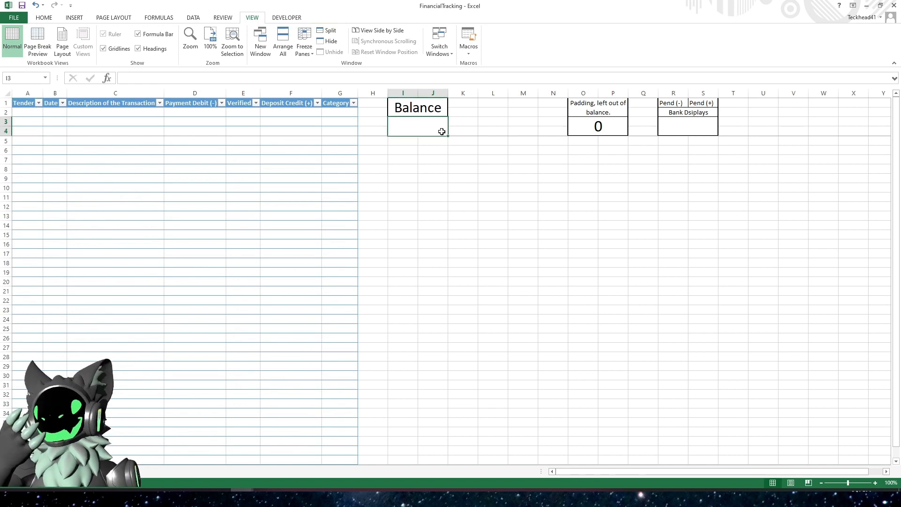
left_click(702, 127)
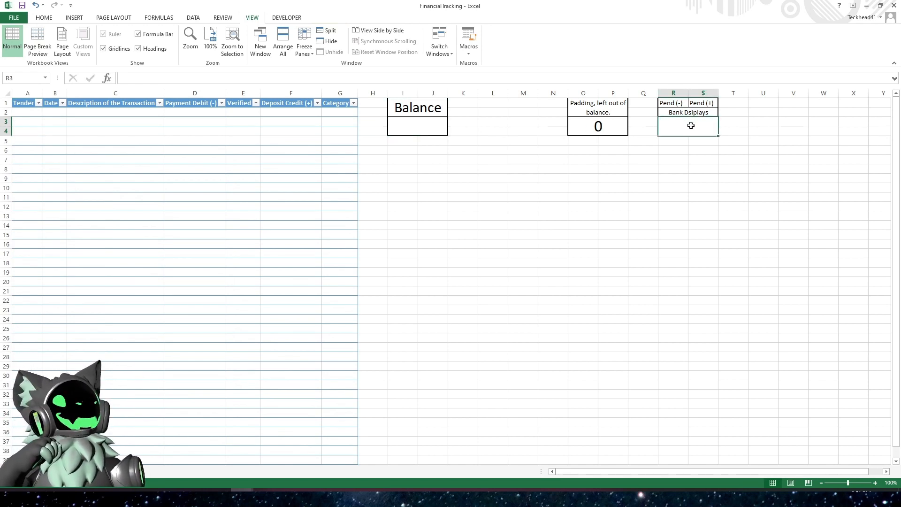
left_click(243, 245)
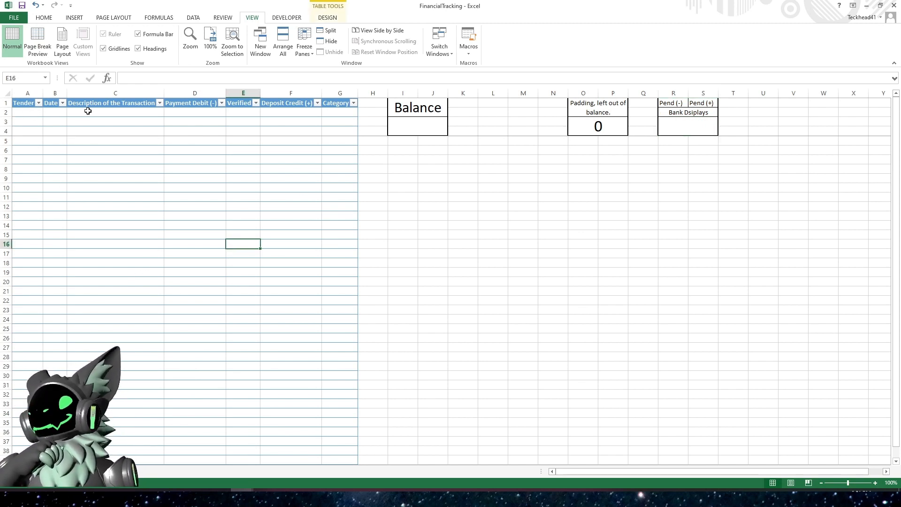
left_click(193, 113)
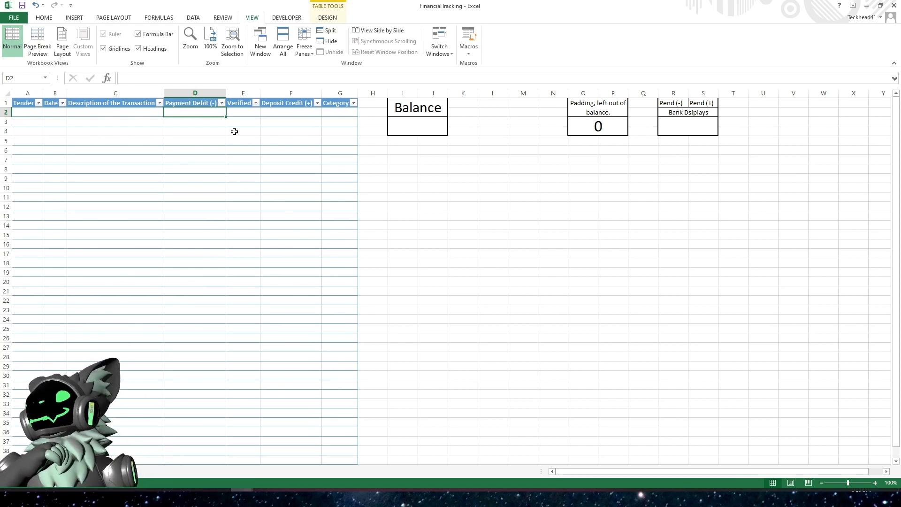
left_click(401, 128)
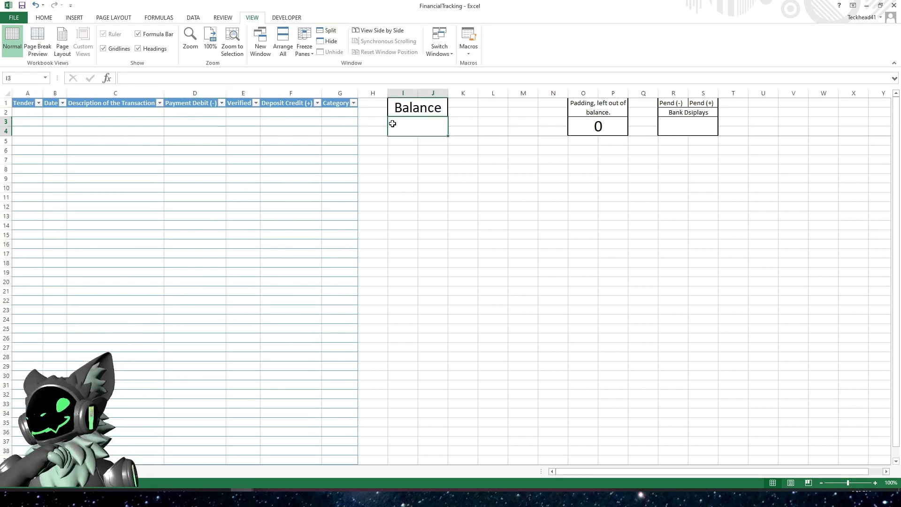
left_click_drag(201, 115, 190, 279)
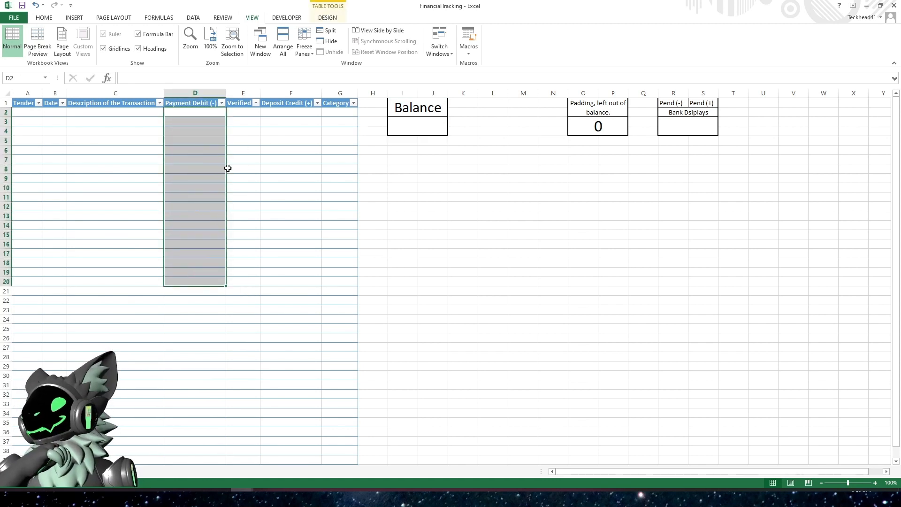
left_click_drag(281, 115, 276, 237)
left_click_drag(195, 114, 203, 205)
left_click_drag(285, 113, 292, 206)
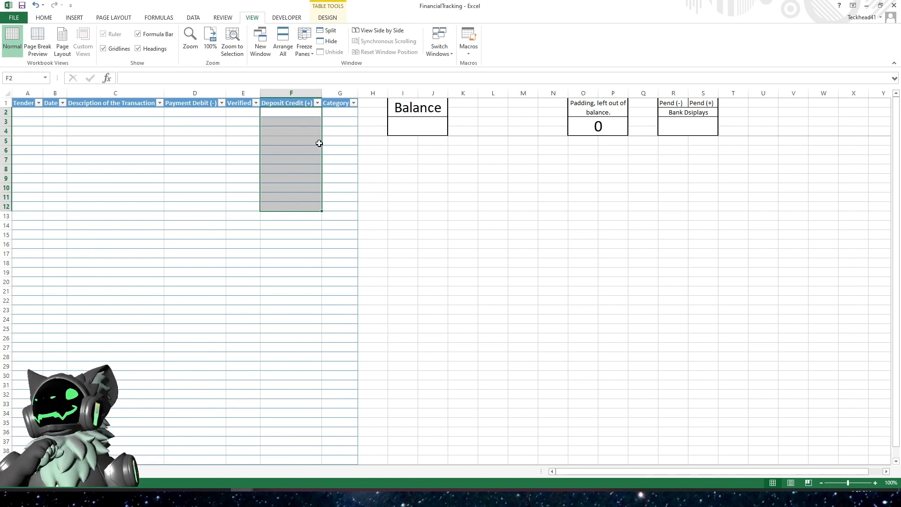
left_click(313, 142)
- Enter =sum(Table1[Payment Debit (-)],Table1[Deposit Credit (+)]) in the merged cell below the Balance label
left_click(399, 124)
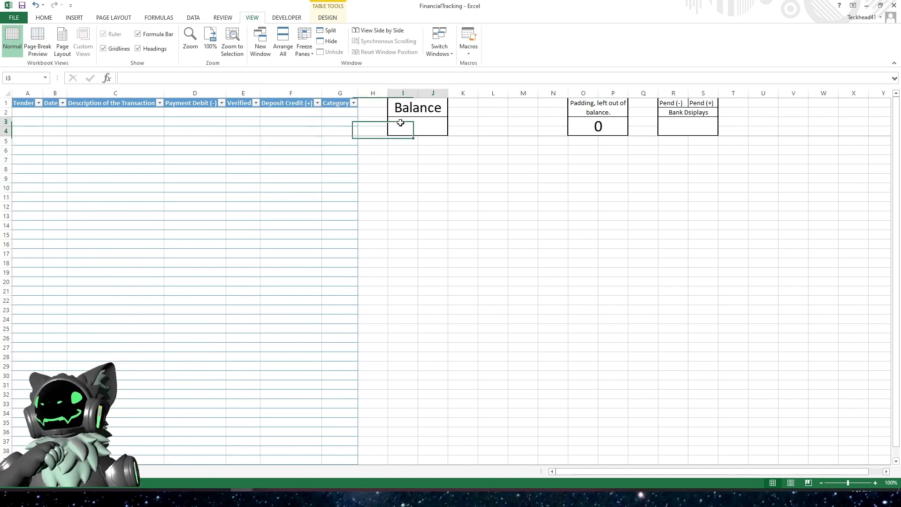
left_click(209, 79)
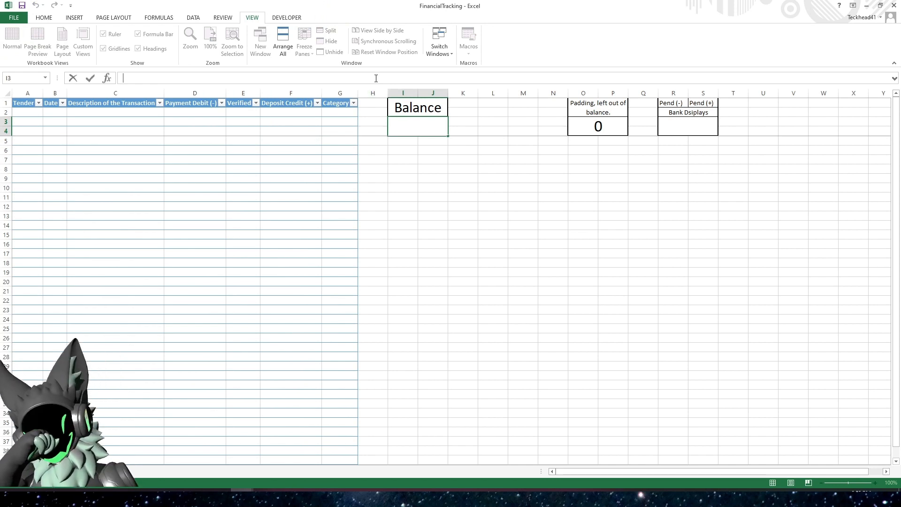
type("=")
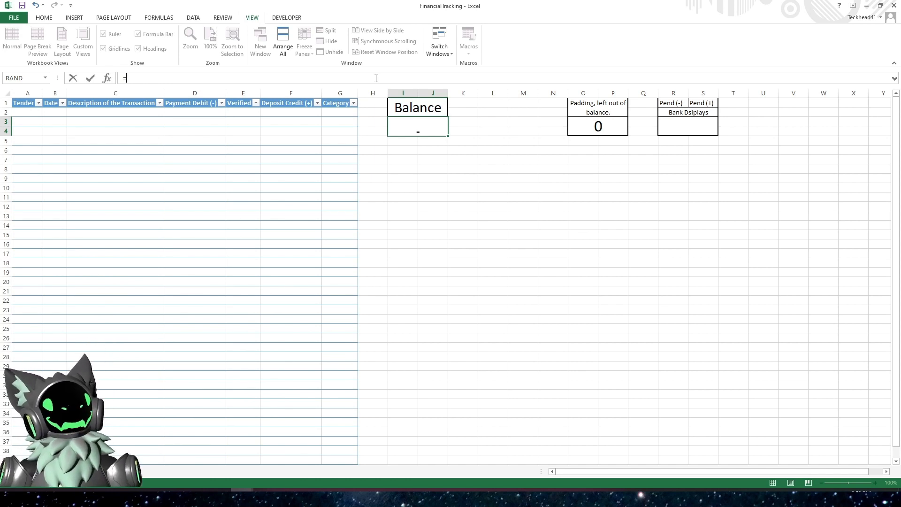
type("sum")
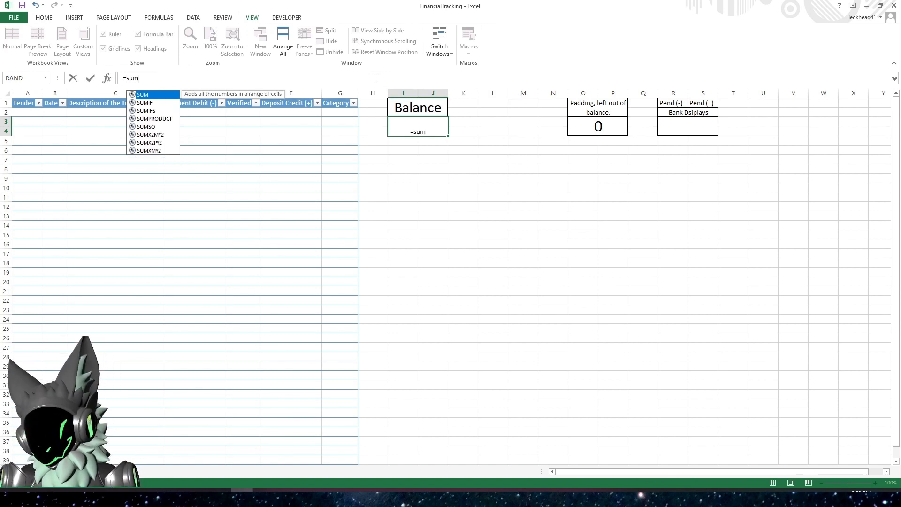
type("(")
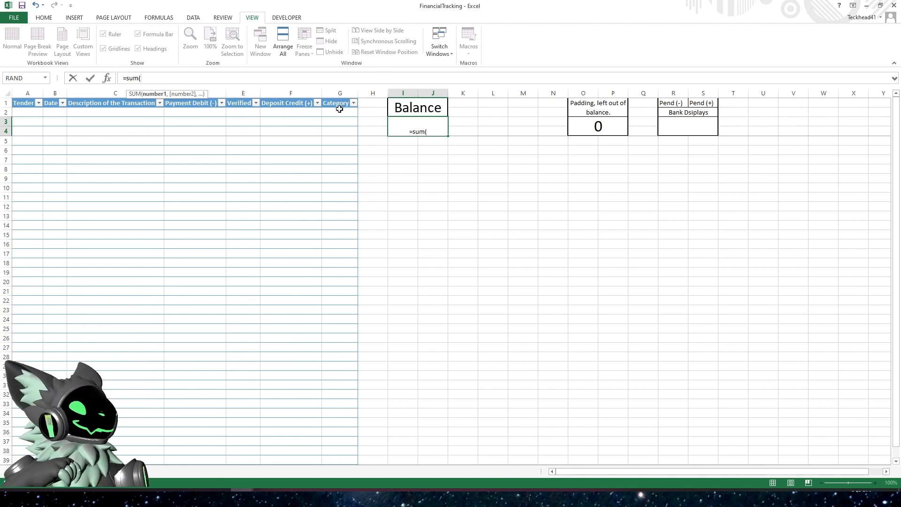
left_click(199, 96)
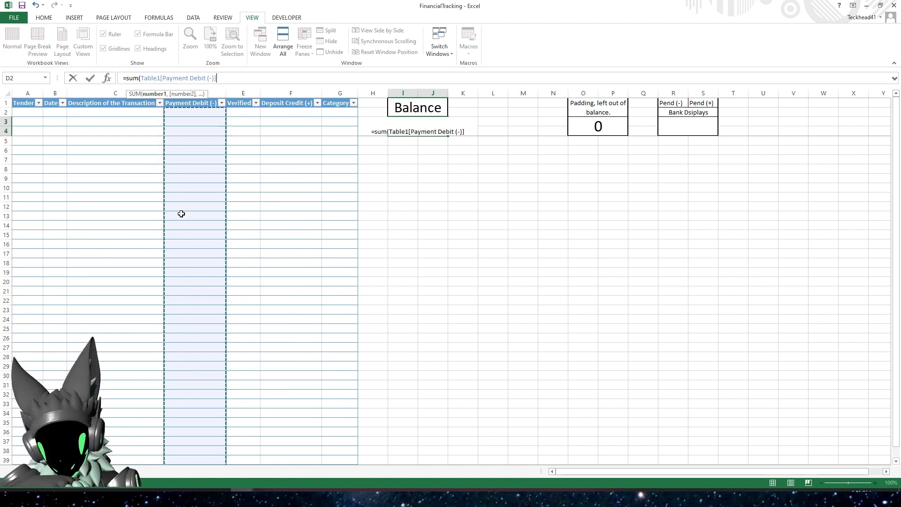
type(",")
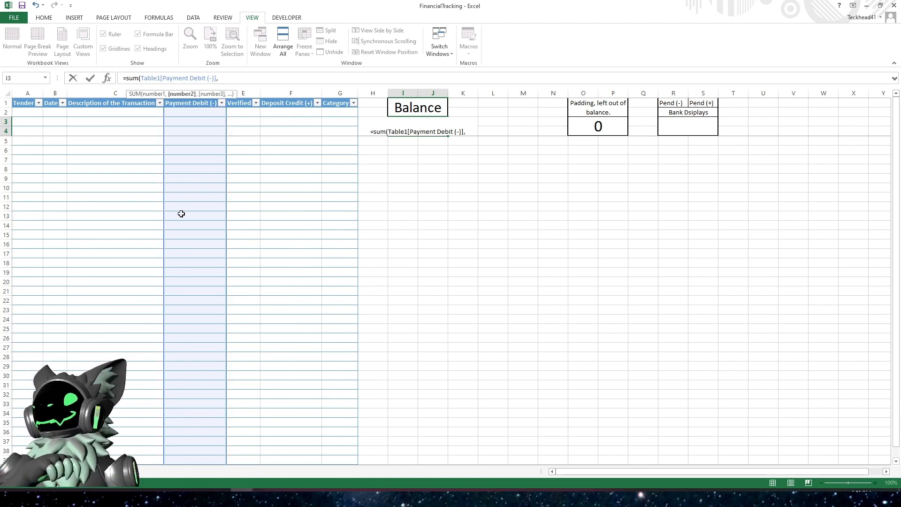
left_click(292, 94)
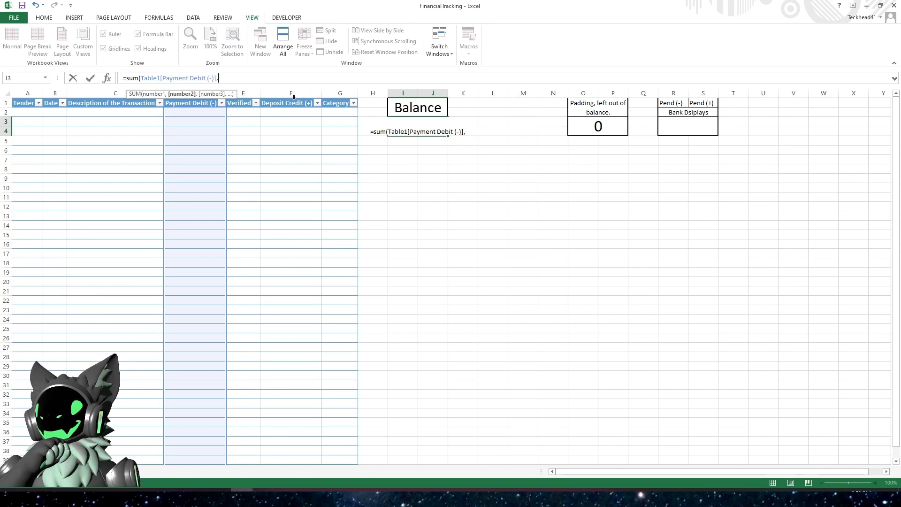
left_click(294, 97)
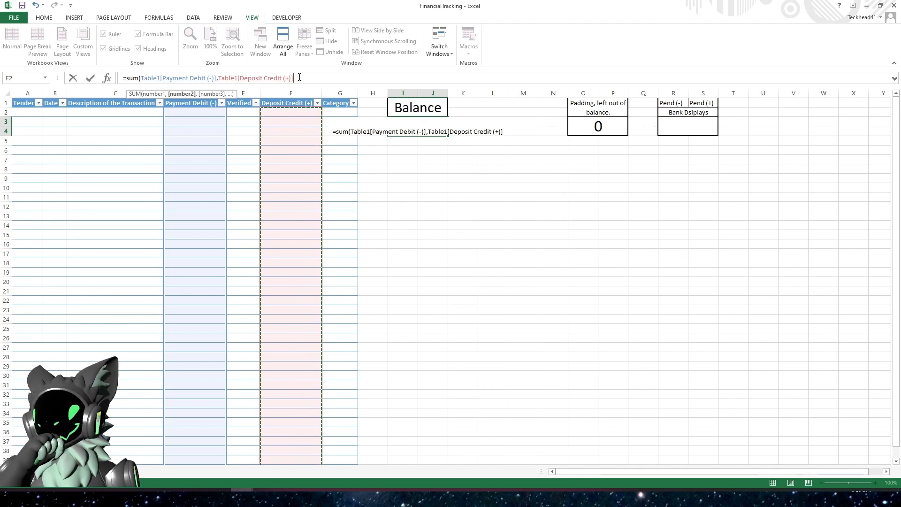
type(")")
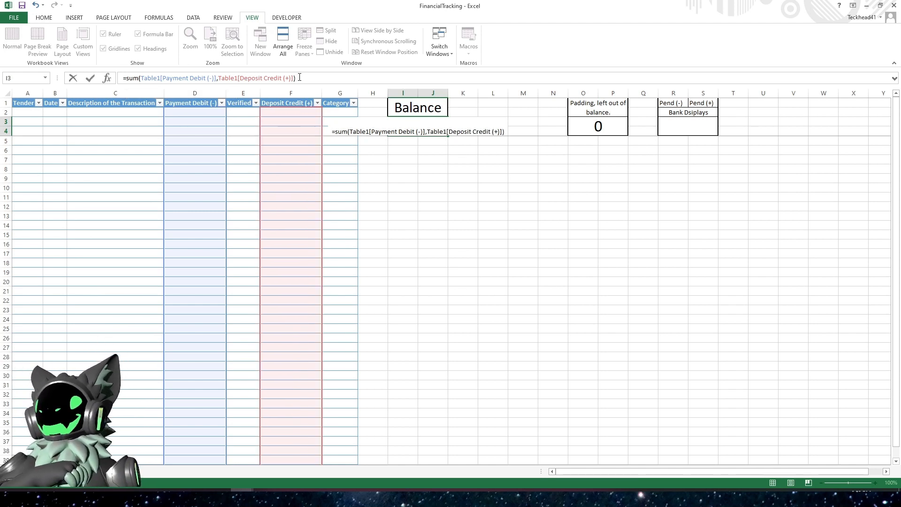
key("Return")
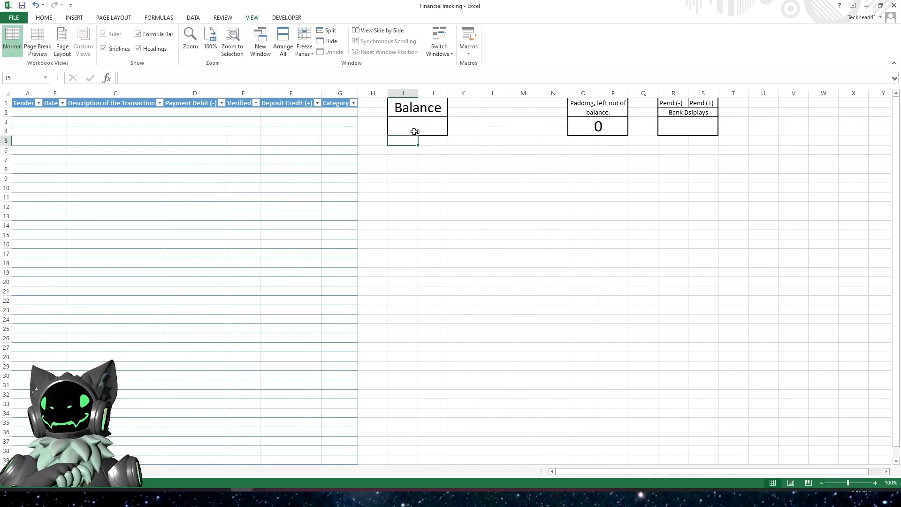
- Increase the font size of the Balance result cell to 22
left_click(414, 131)
left_click(46, 19)
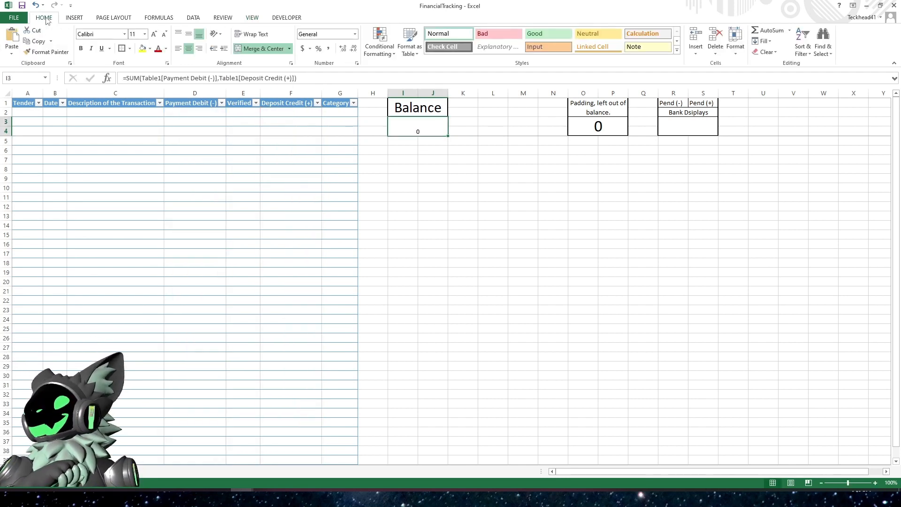
left_click(155, 35)
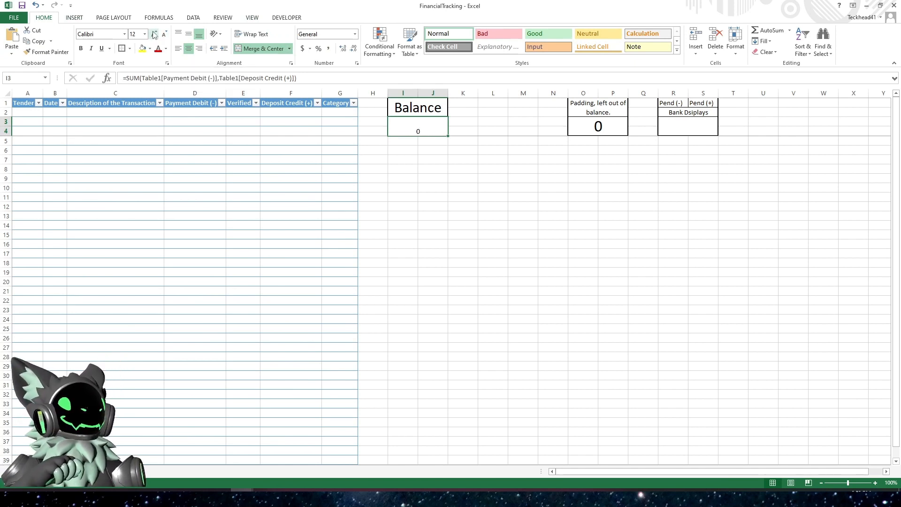
left_click(155, 35)
left_click(155, 35)
left_click(155, 34)
left_click(155, 35)
left_click(155, 34)
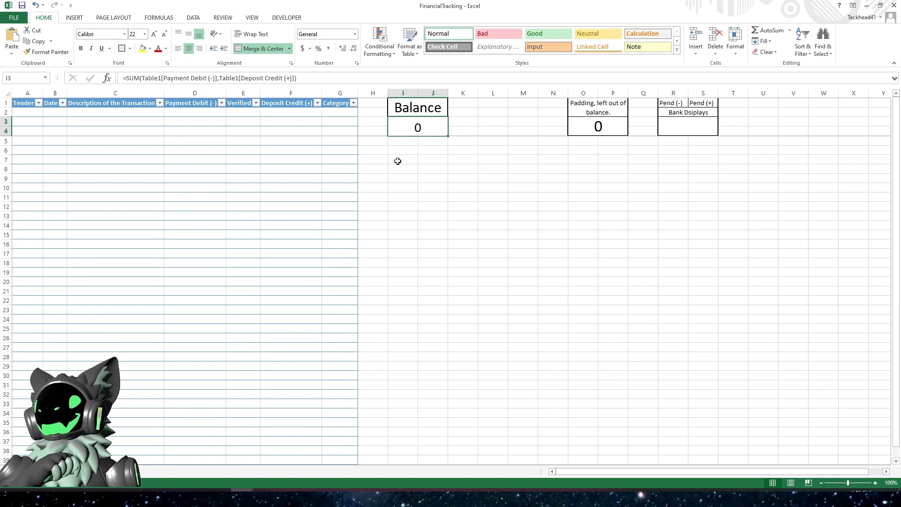
- Apply the Accounting number format to the merged Balance result cell
left_click(407, 144)
left_click(411, 126)
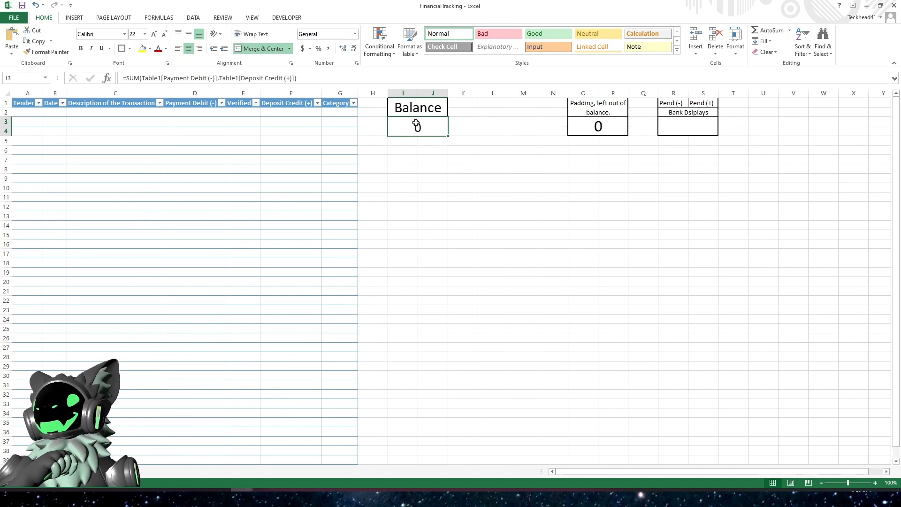
left_click(303, 49)
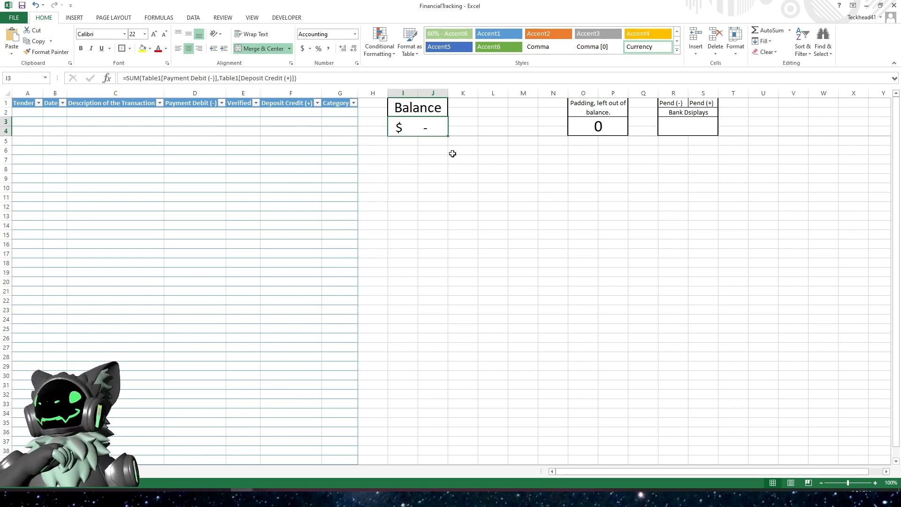
- Enter DP as the tender and today's date in the first transaction row
left_click(27, 113)
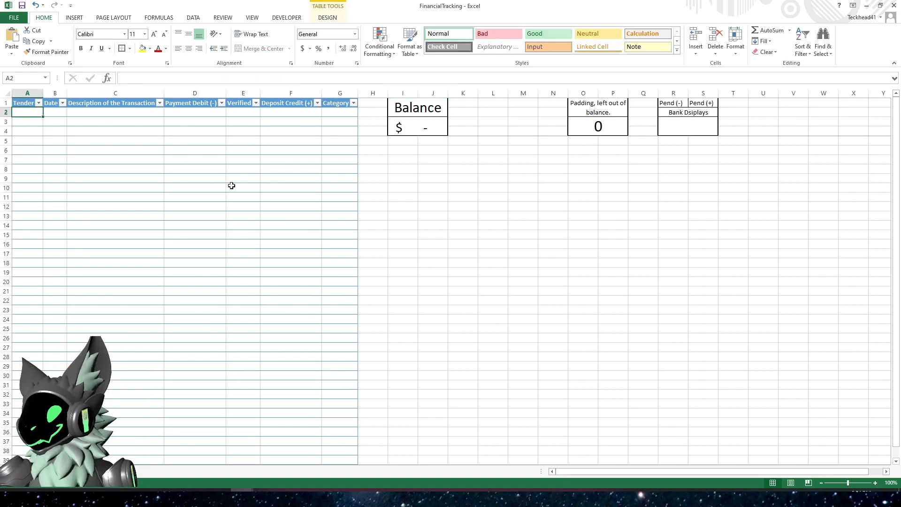
type("DP")
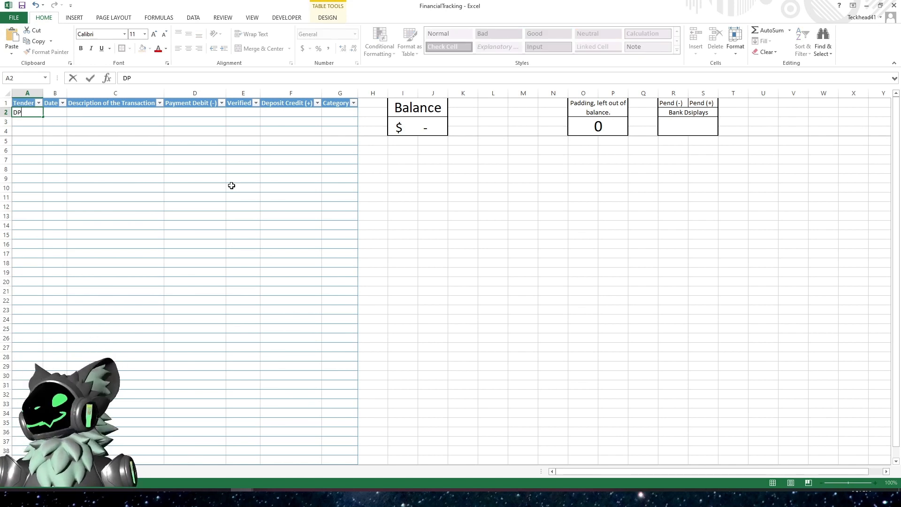
key("Tab")
key("ctrl+semicolon")
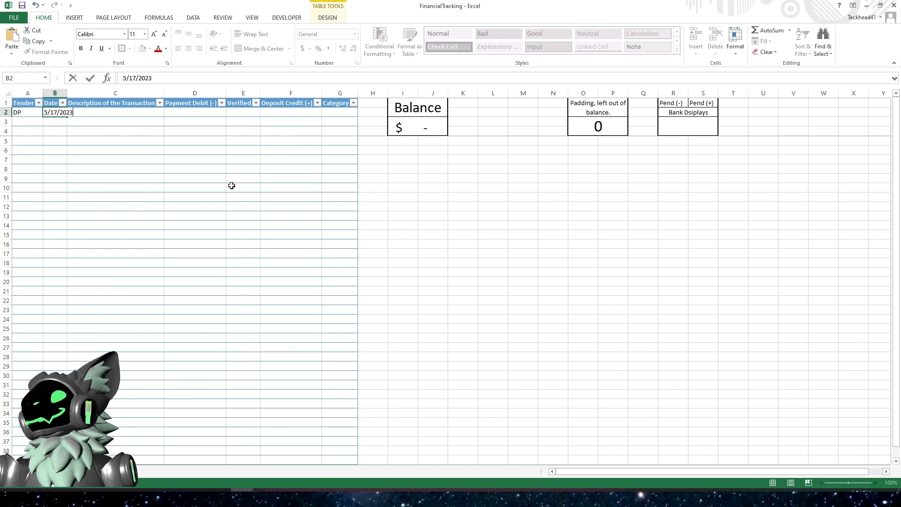
key("BackSpace")
key("BackSpace")
key("BackSpace")
key("BackSpace")
key("BackSpace")
key("BackSpace")
key("BackSpace")
key("BackSpace")
key("BackSpace")
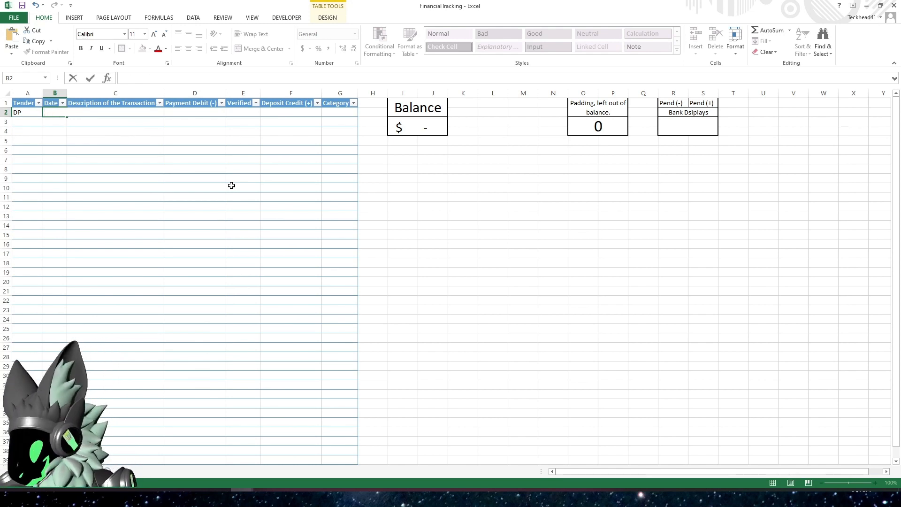
key("ctrl+semicolon")
key("Tab")
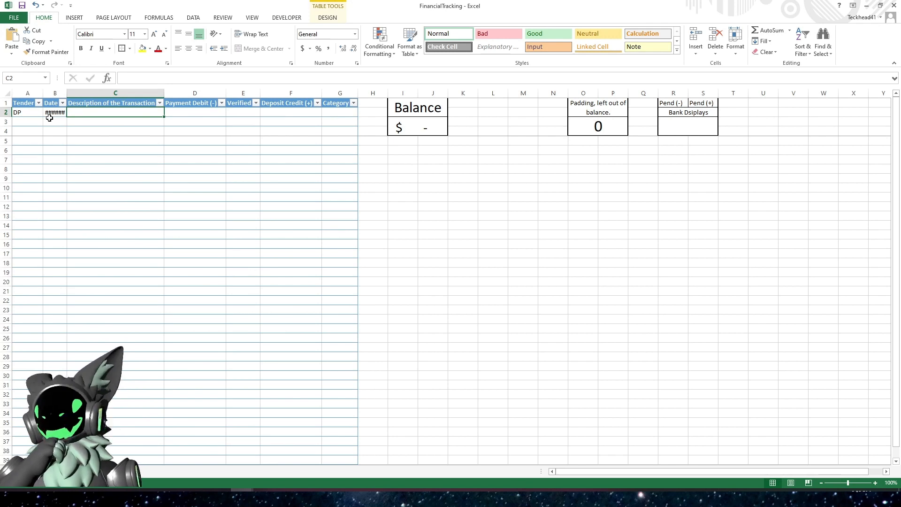
- Autofit the Date column so the full date shows
double_click(66, 92)
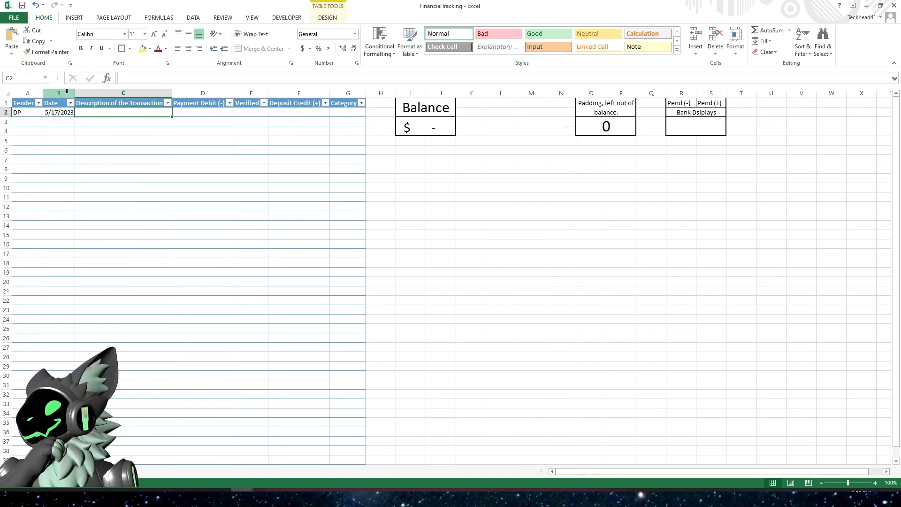
left_click(60, 120)
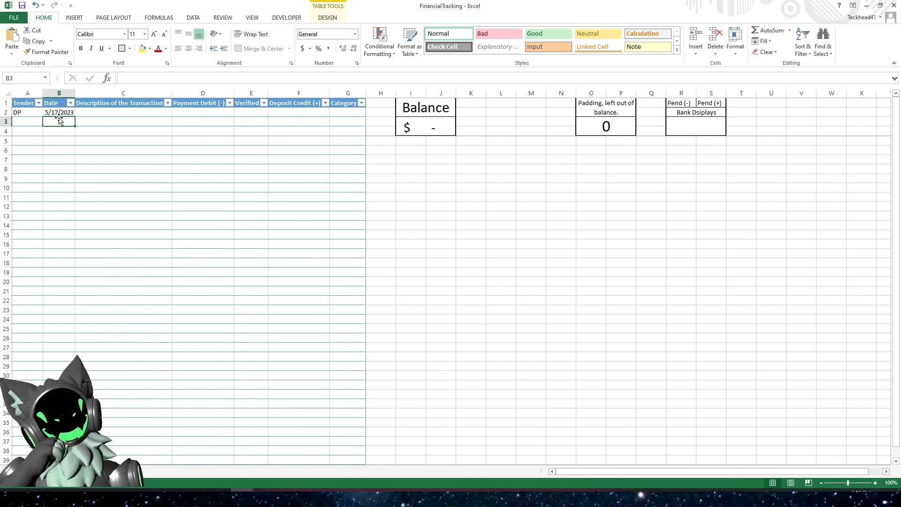
left_click(57, 113)
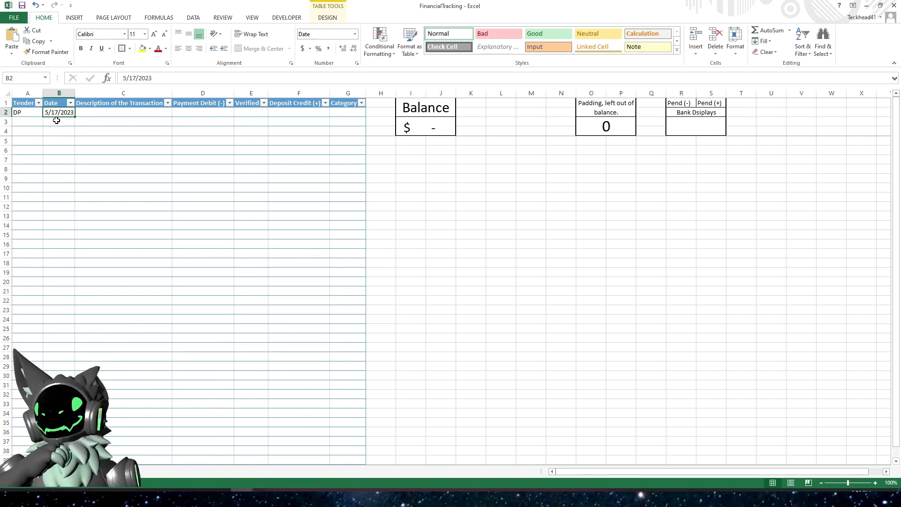
left_click(57, 121)
- Fill row 2 with the description Start of Account Open, Verified Y and a deposit credit of 500
left_click(98, 114)
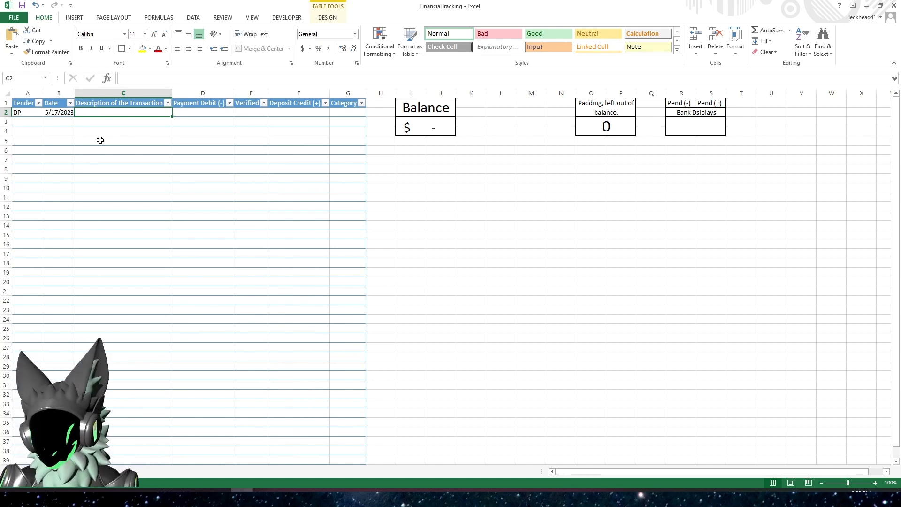
type("Start of ")
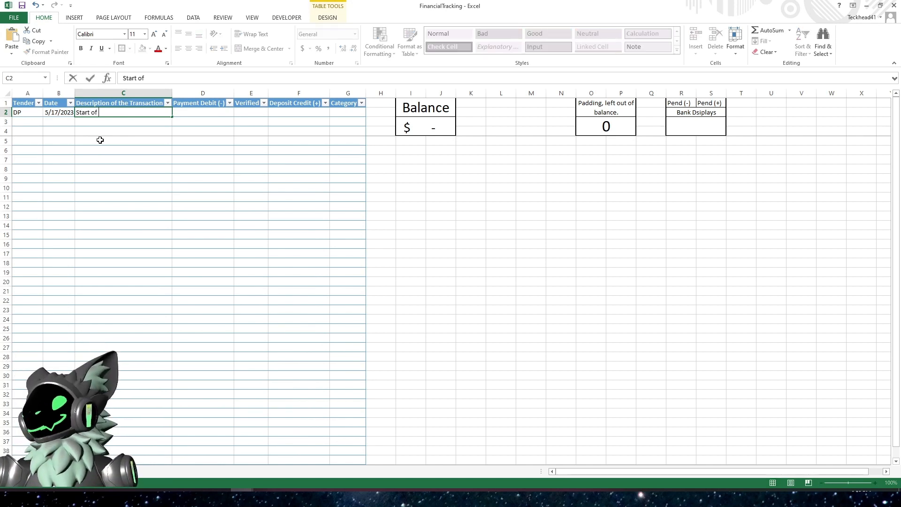
type("Account Open")
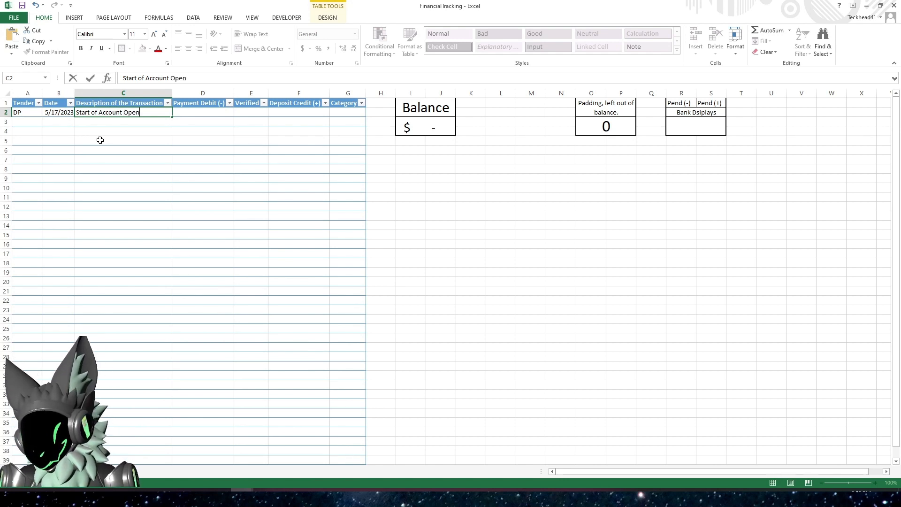
key("Tab")
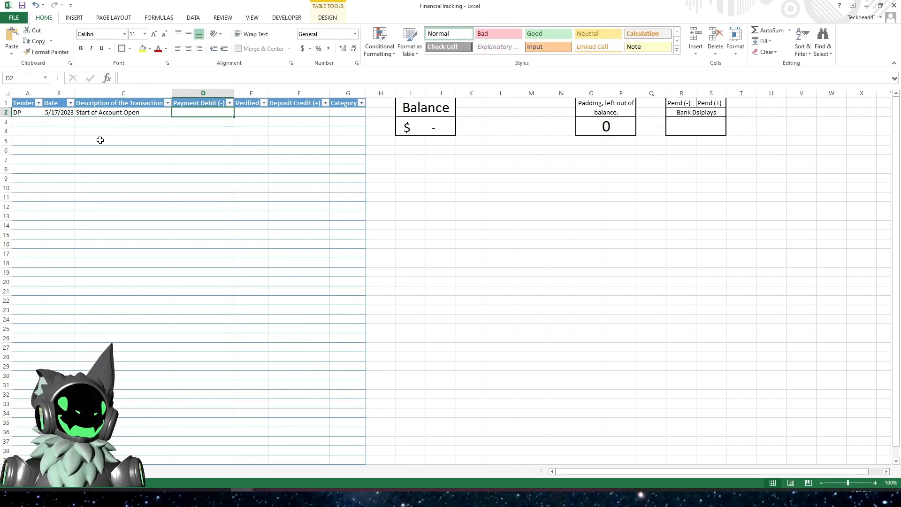
key("Tab")
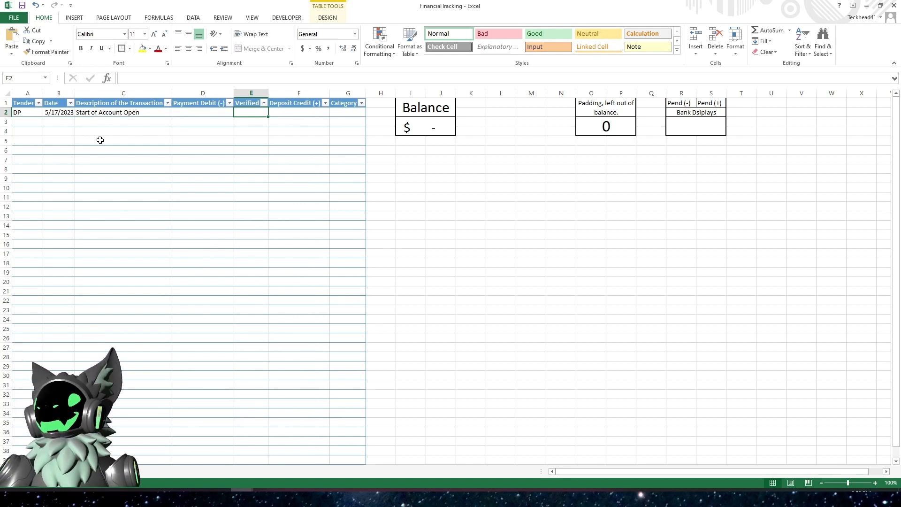
type("Y")
key("Tab")
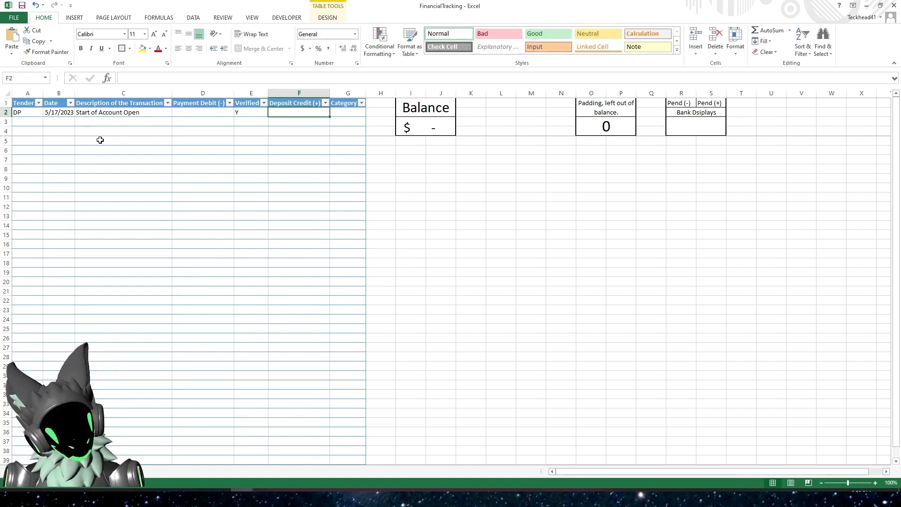
type("500")
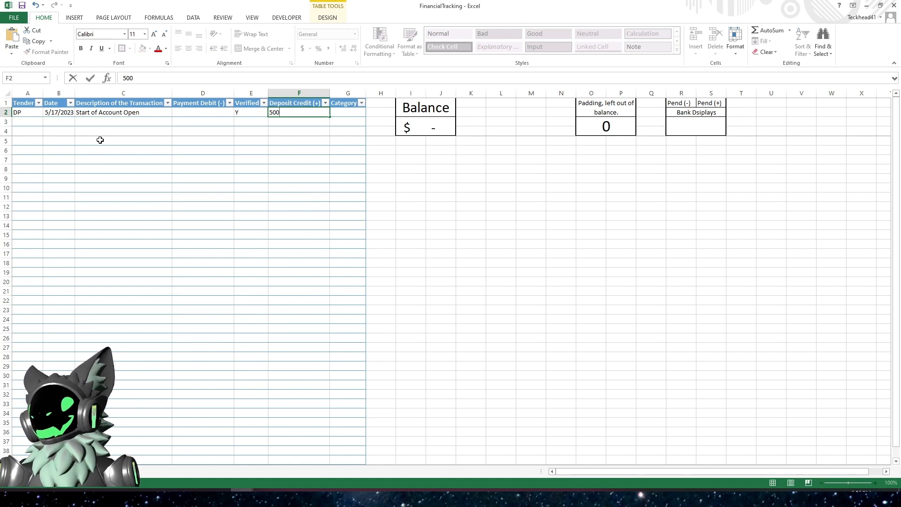
key("Tab")
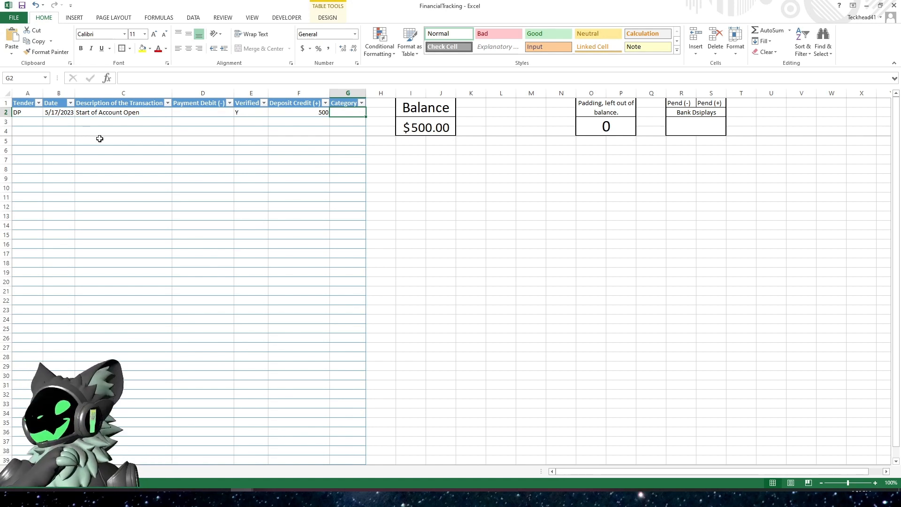
- Unfreeze the panes on the sheet
left_click(501, 140)
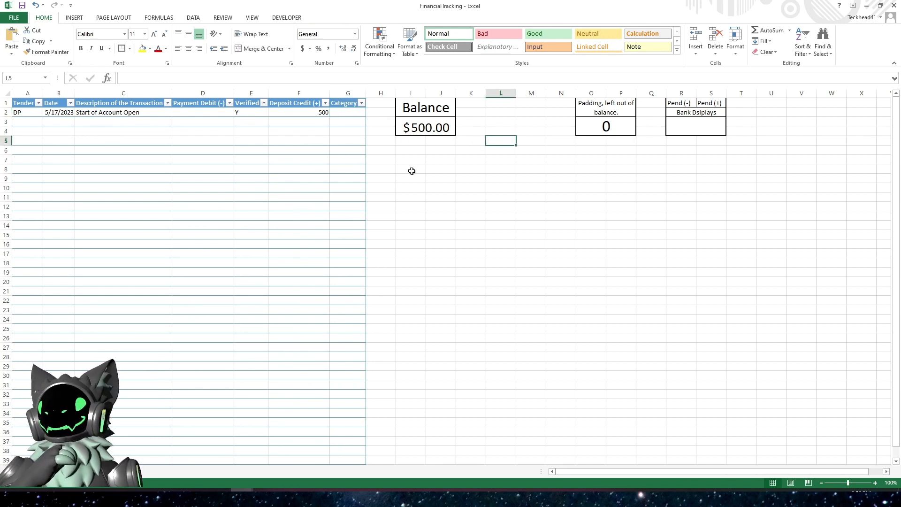
left_click(678, 104)
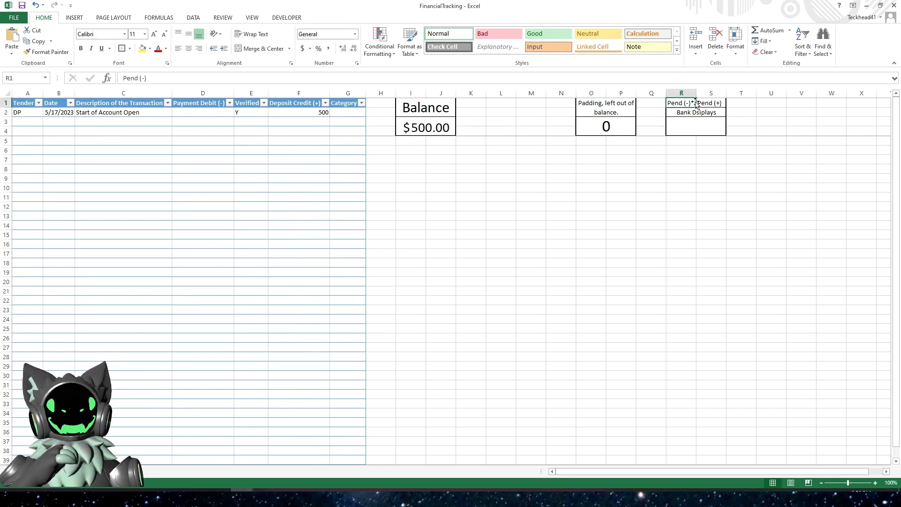
left_click(711, 123)
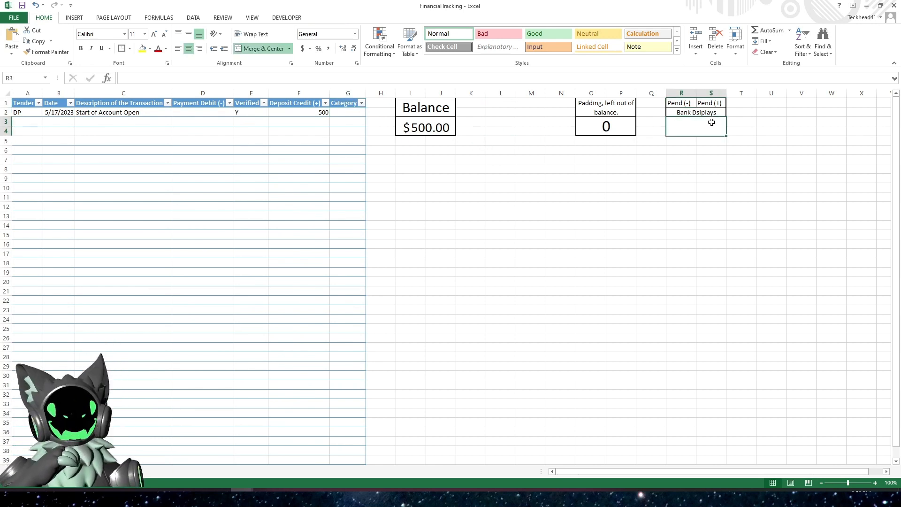
left_click(686, 102)
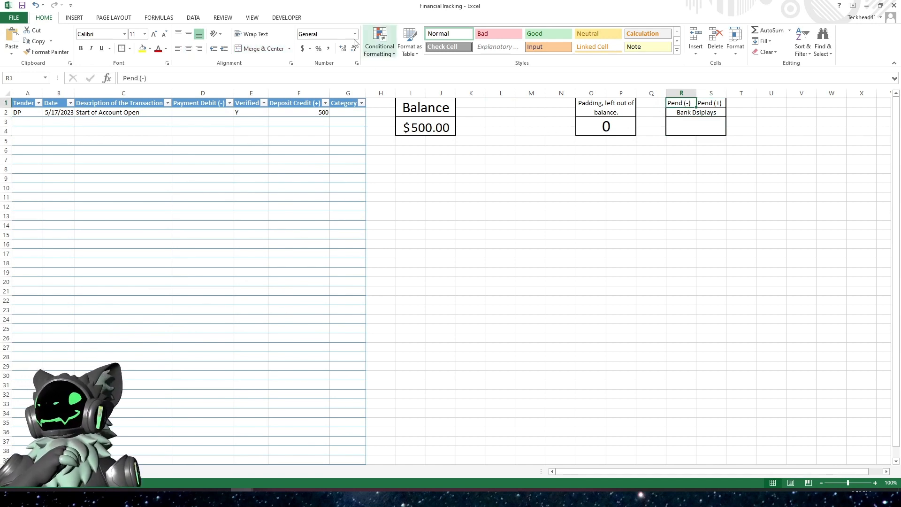
left_click(253, 18)
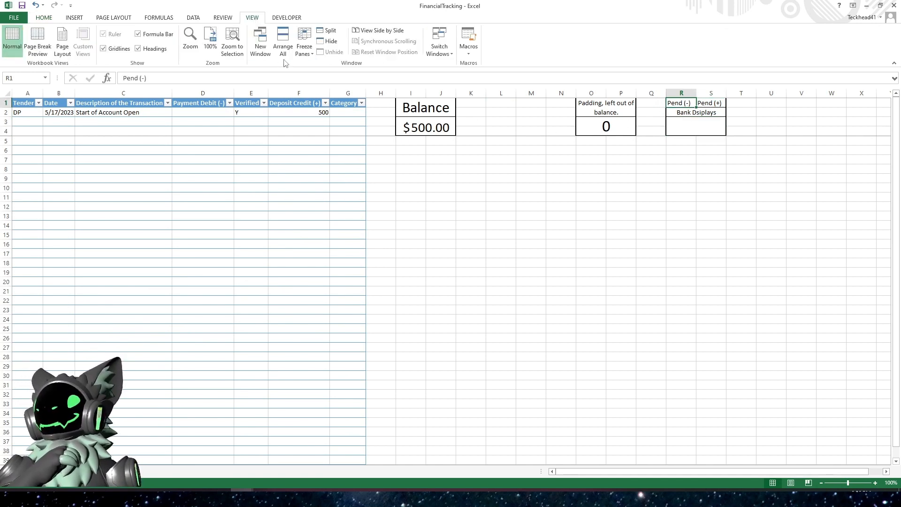
left_click(309, 52)
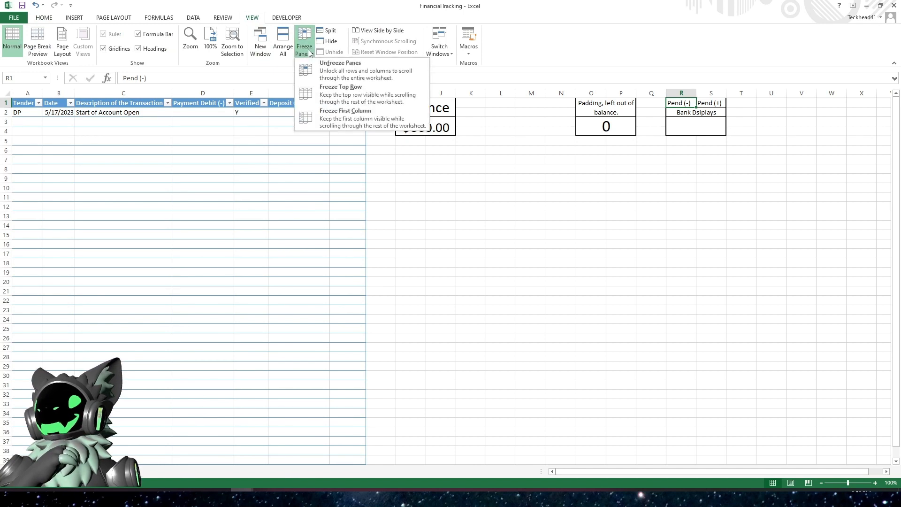
left_click(359, 73)
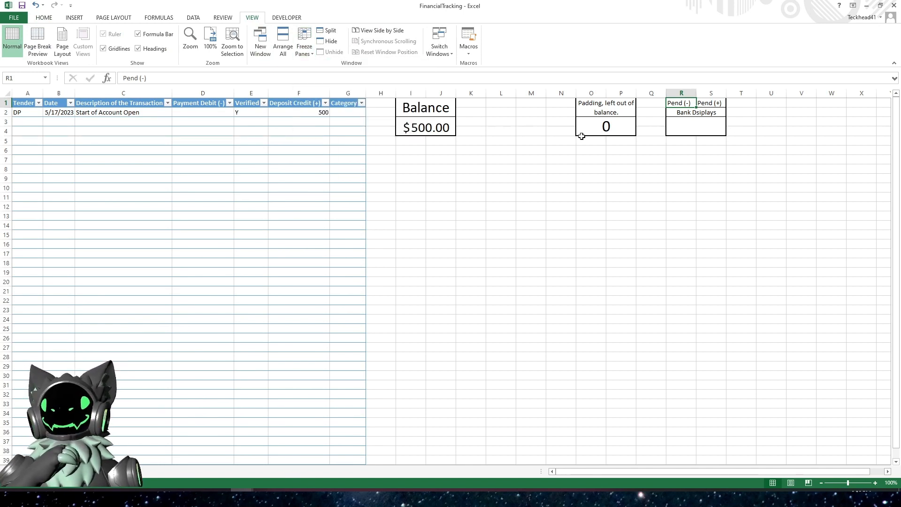
- Shift the Bank Dsiplays box down one row so it starts in row 3, accepting the unmerge
left_click(687, 114)
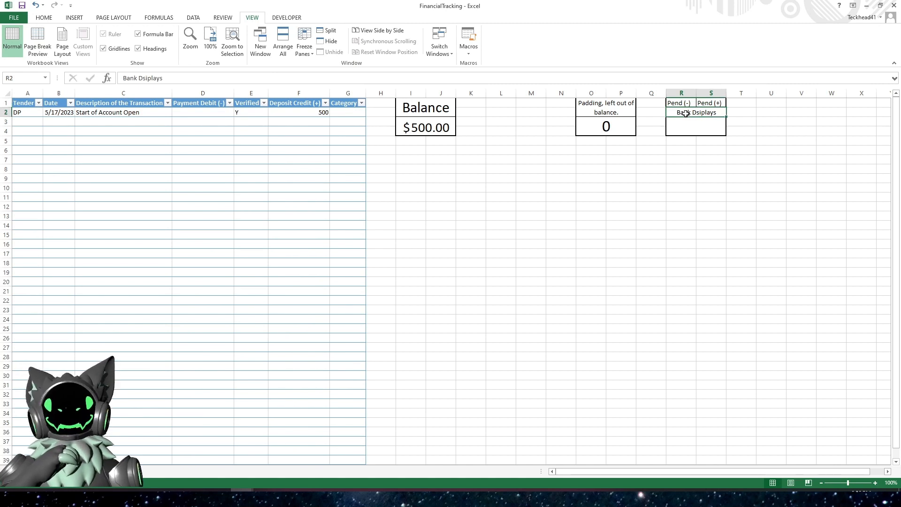
left_click_drag(683, 113, 682, 124)
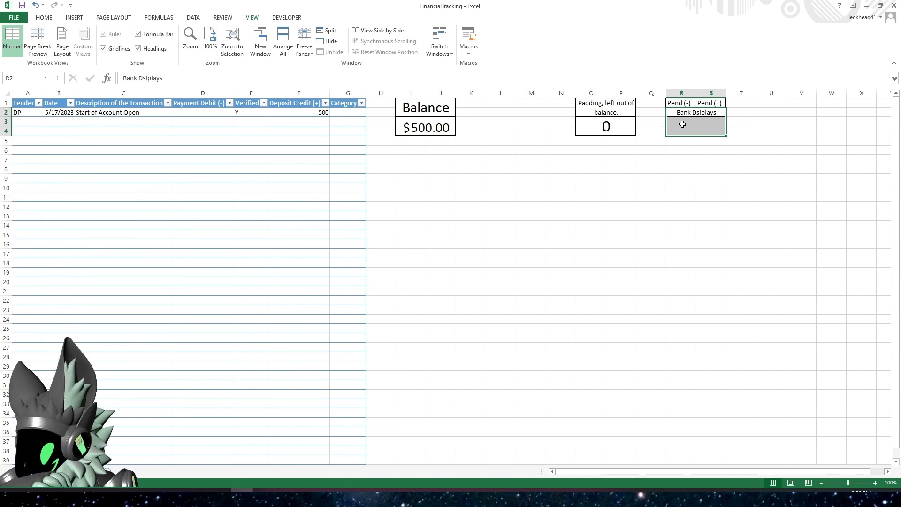
key("ctrl+c")
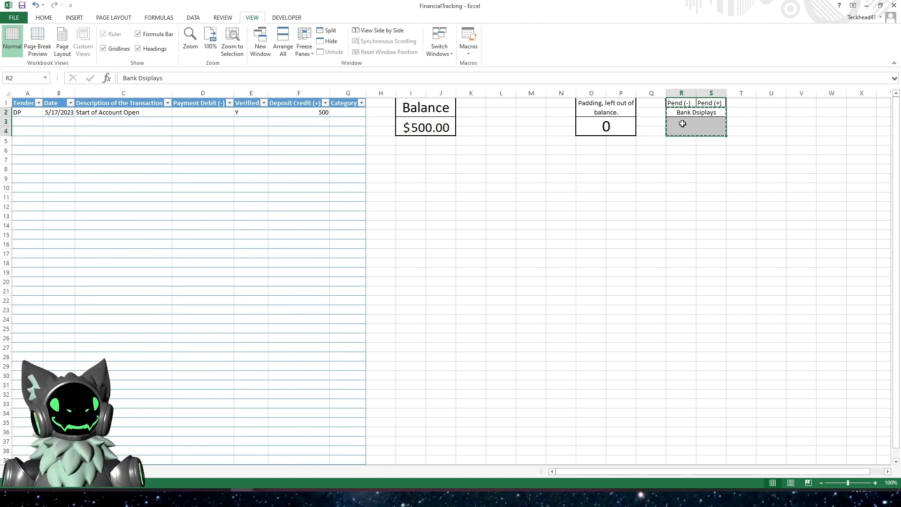
left_click(680, 122)
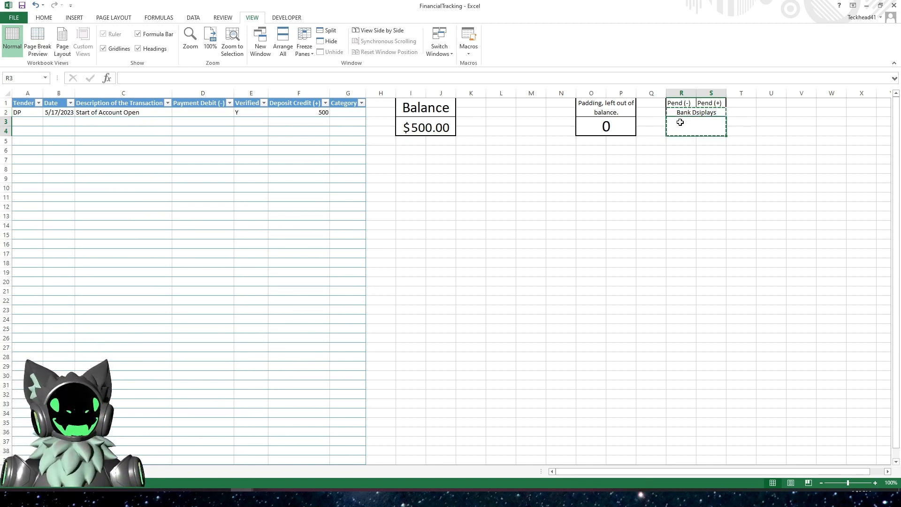
key("ctrl+v")
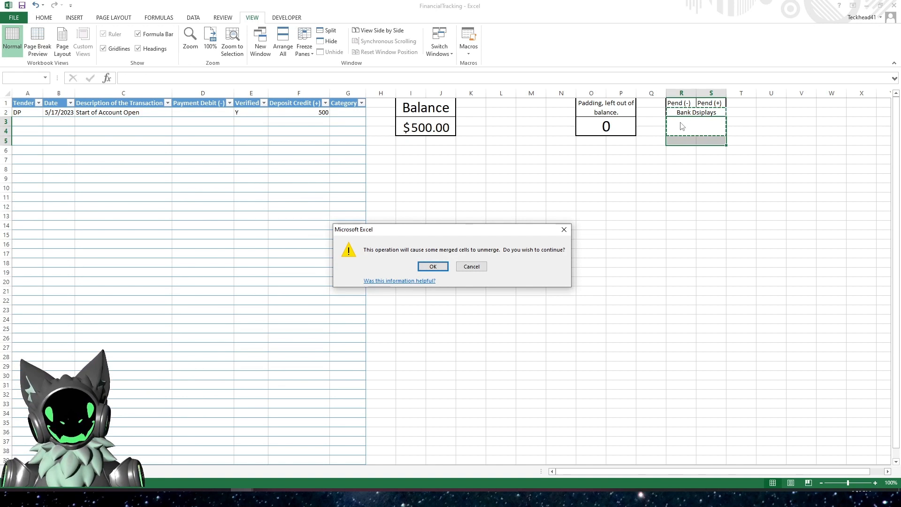
left_click(430, 266)
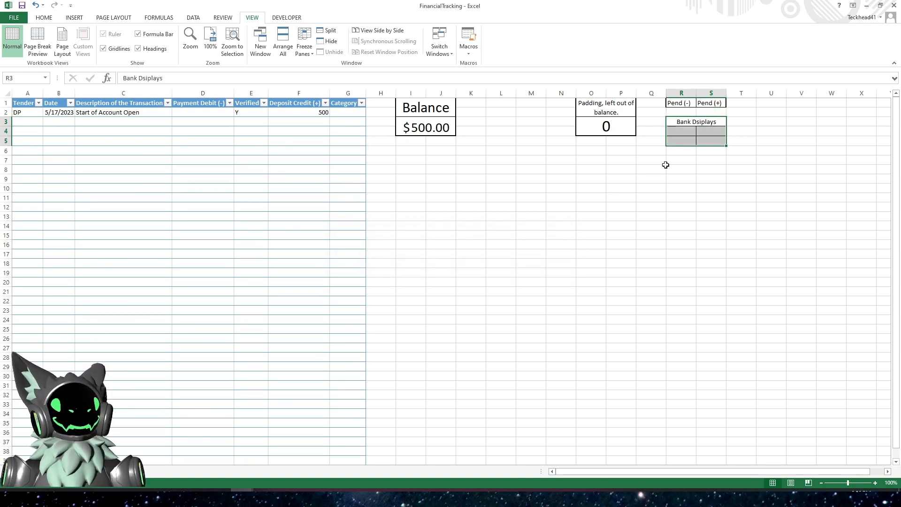
left_click(680, 112)
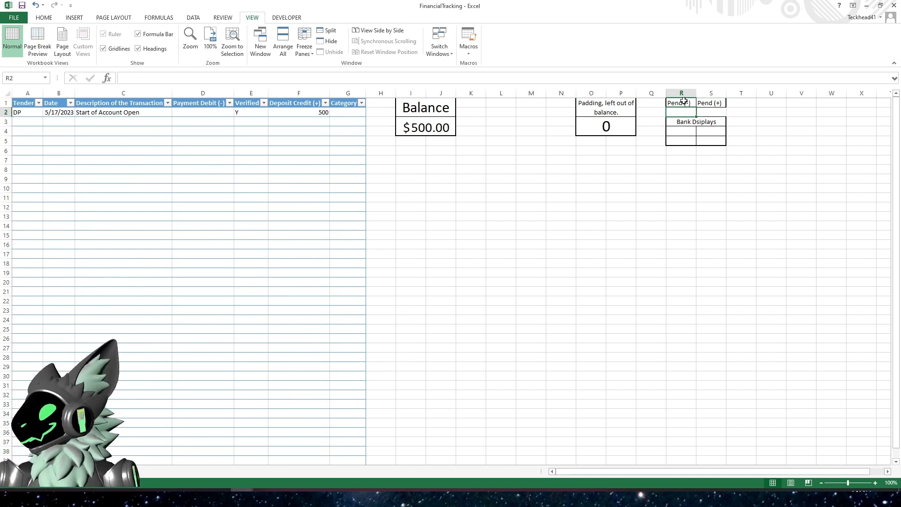
- Give the Pend (-)/Pend (+) box in R1:S5 all borders plus a thick outside box border
left_click_drag(684, 101, 697, 139)
left_click(43, 19)
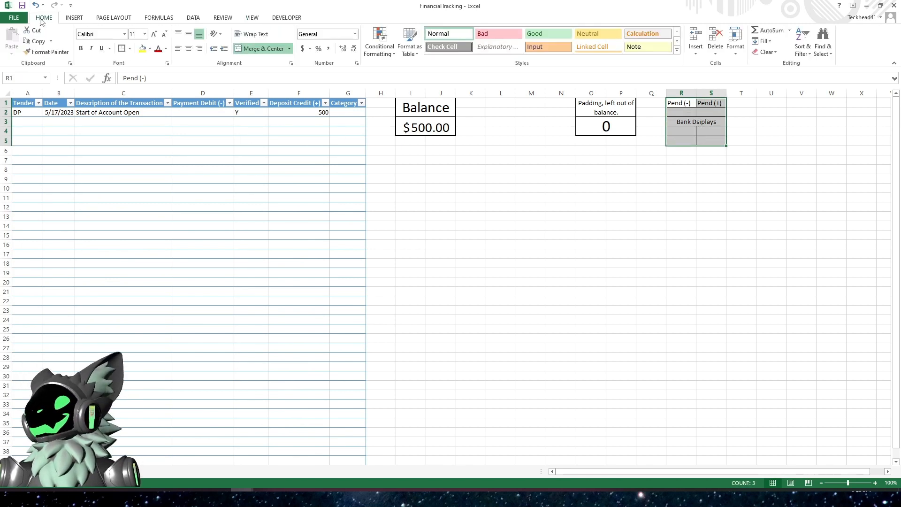
left_click(129, 49)
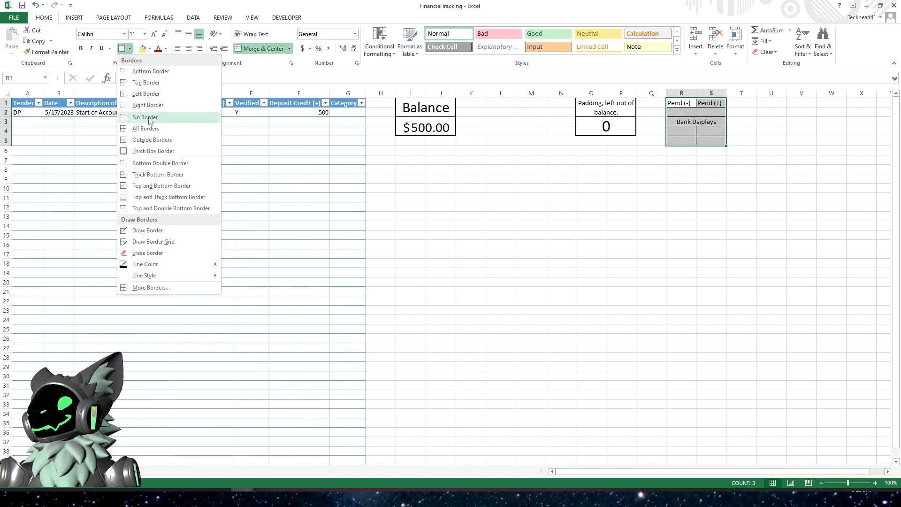
left_click(146, 129)
left_click(130, 48)
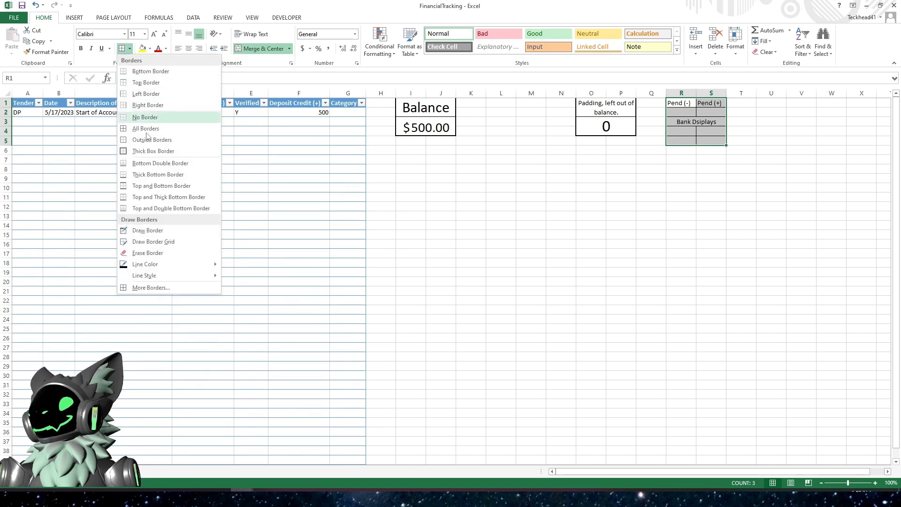
left_click(150, 151)
left_click(574, 215)
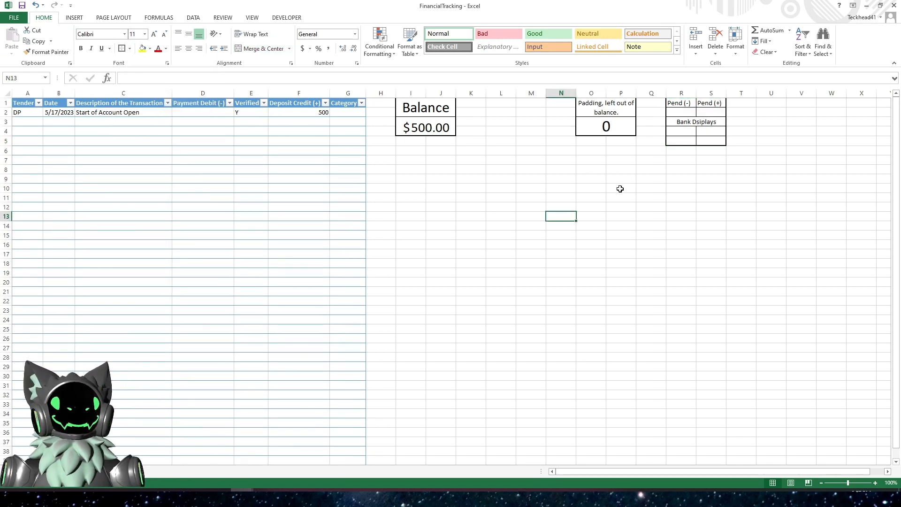
- Merge and center cells R4:S5 inside the Bank Dsiplays box
left_click_drag(684, 131, 711, 140)
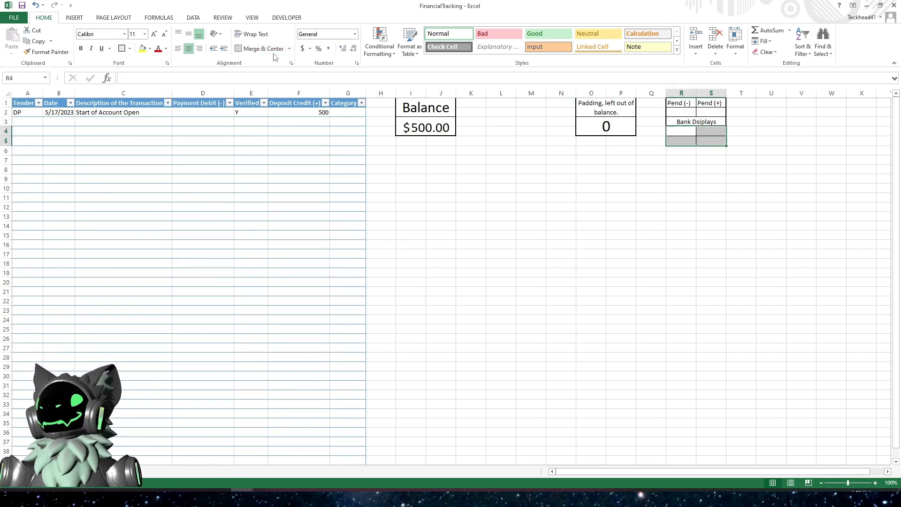
left_click(254, 49)
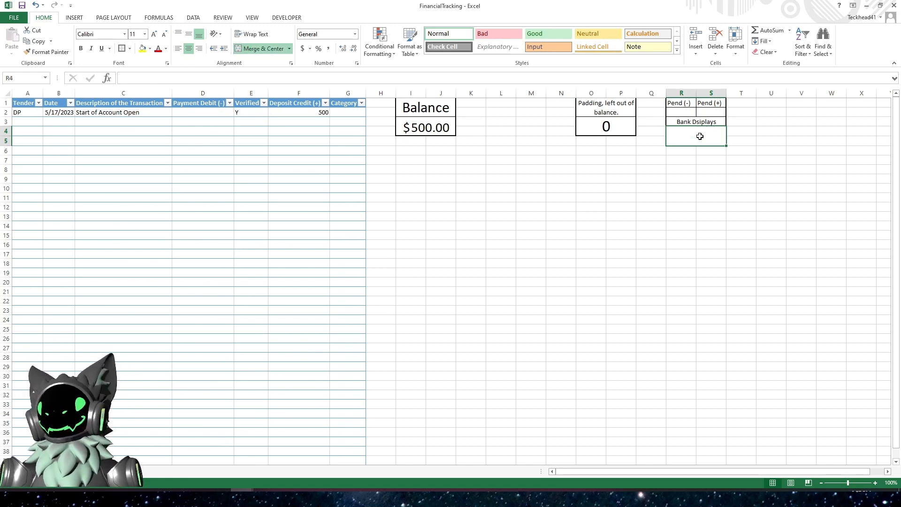
left_click(681, 151)
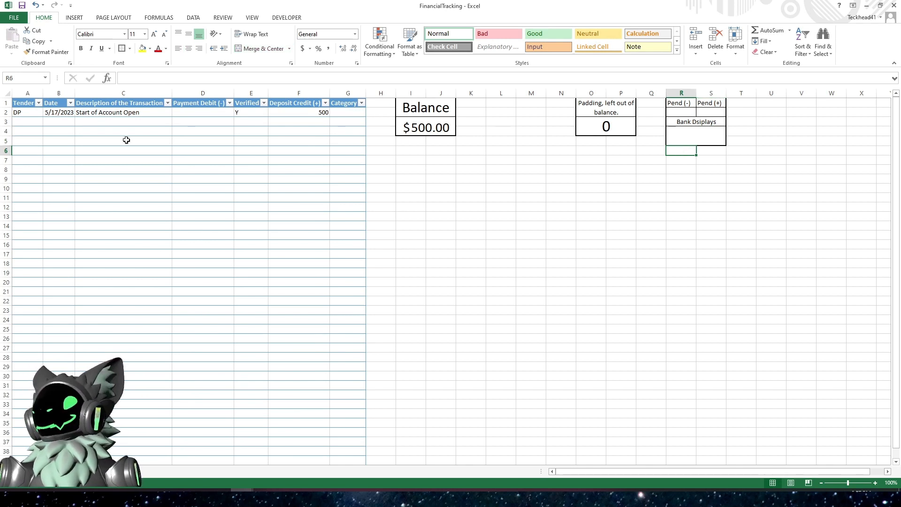
- Freeze the top row of the sheet
left_click(30, 150)
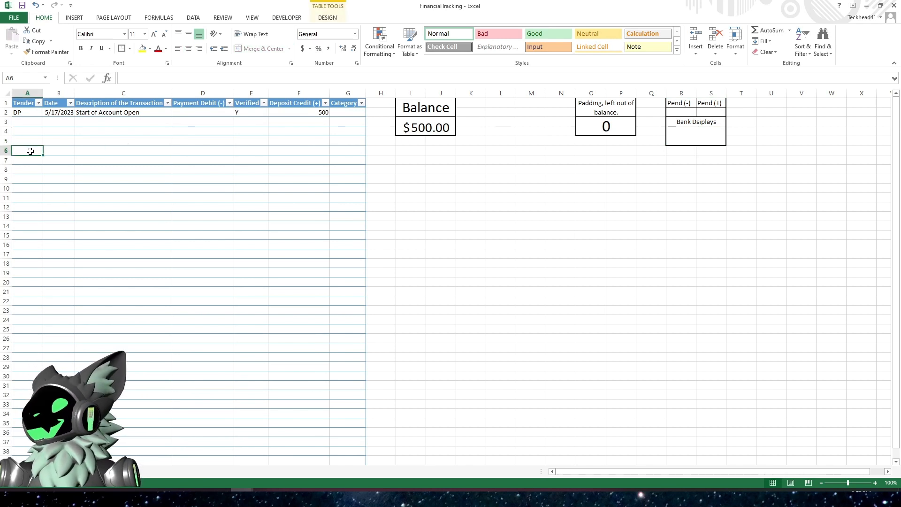
left_click(256, 18)
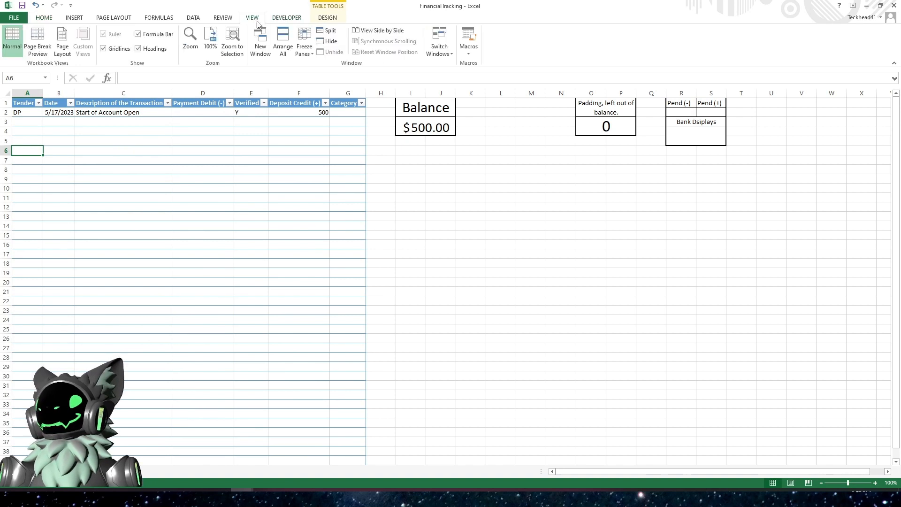
left_click(304, 50)
left_click(322, 67)
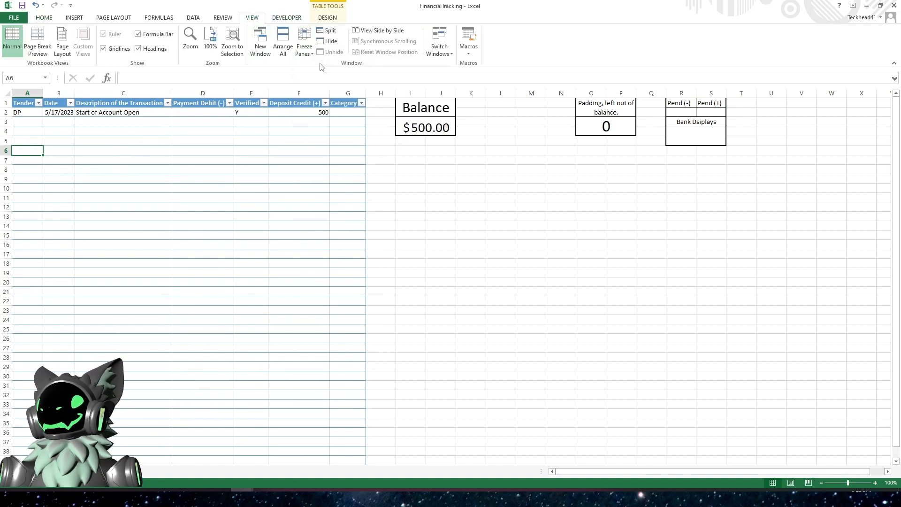
left_click(428, 170)
scroll(426, 171, "down", 3)
scroll(422, 183, "up", 3)
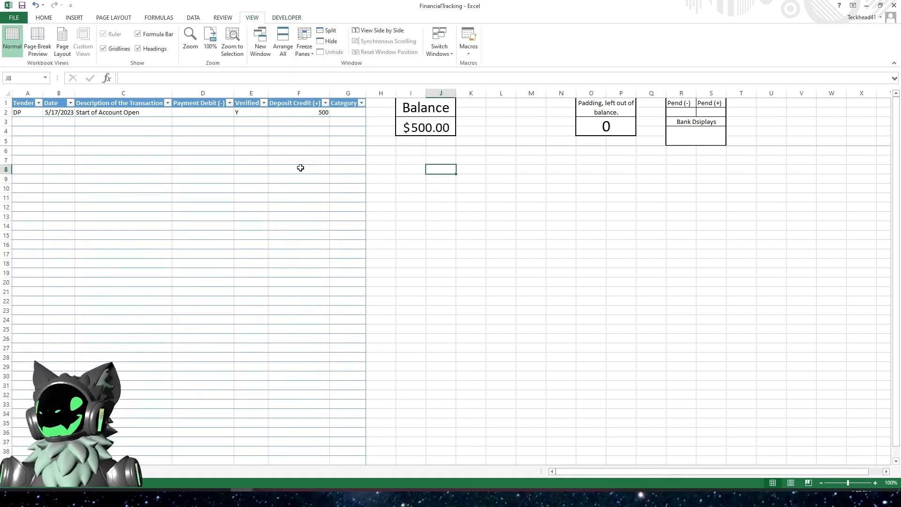
left_click(680, 111)
left_click(709, 111)
left_click(686, 112)
left_click(707, 113)
left_click(521, 135)
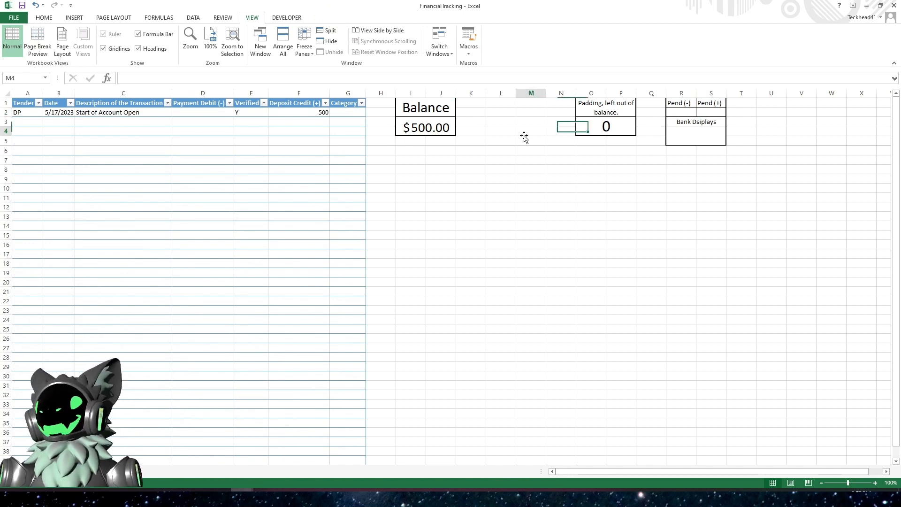
left_click(241, 140)
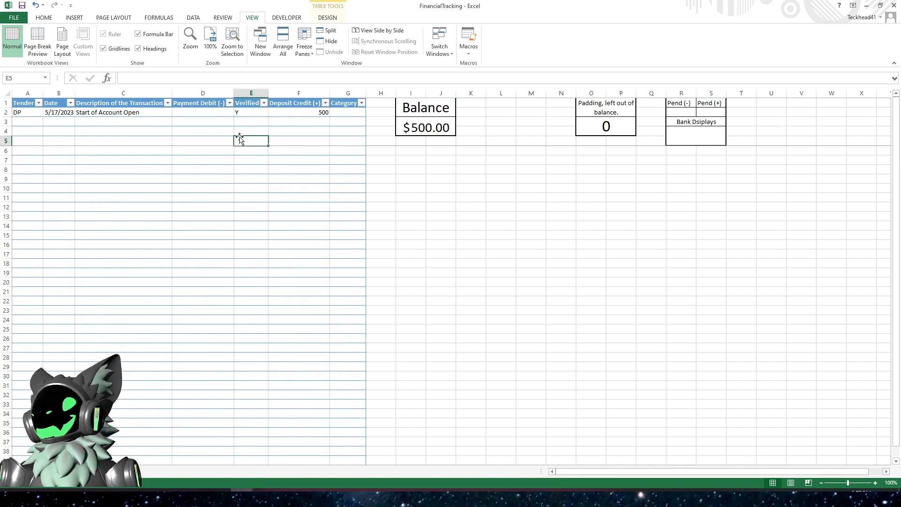
left_click(24, 122)
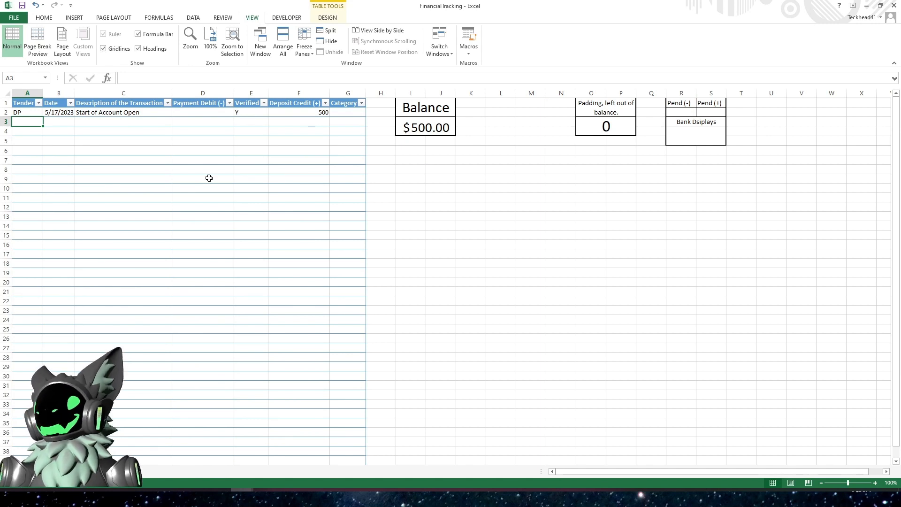
- Center-align the whole Verified column
left_click(242, 110)
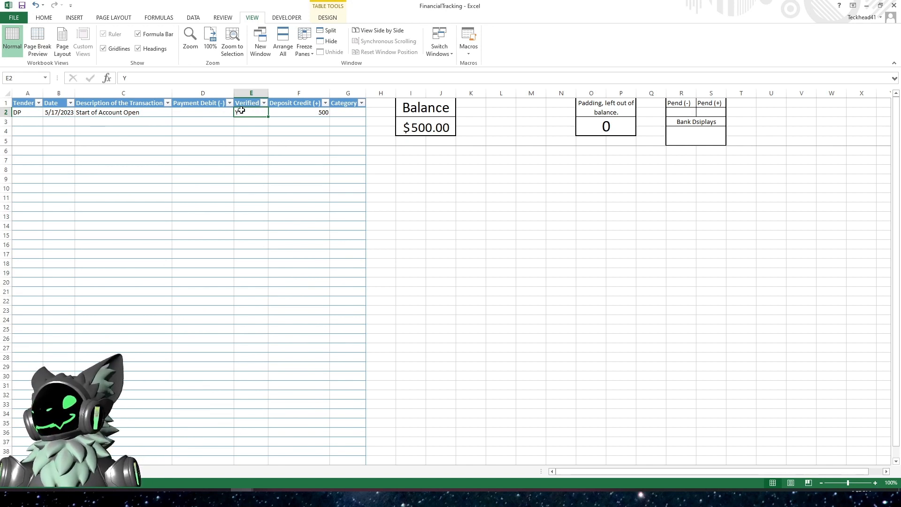
left_click(45, 21)
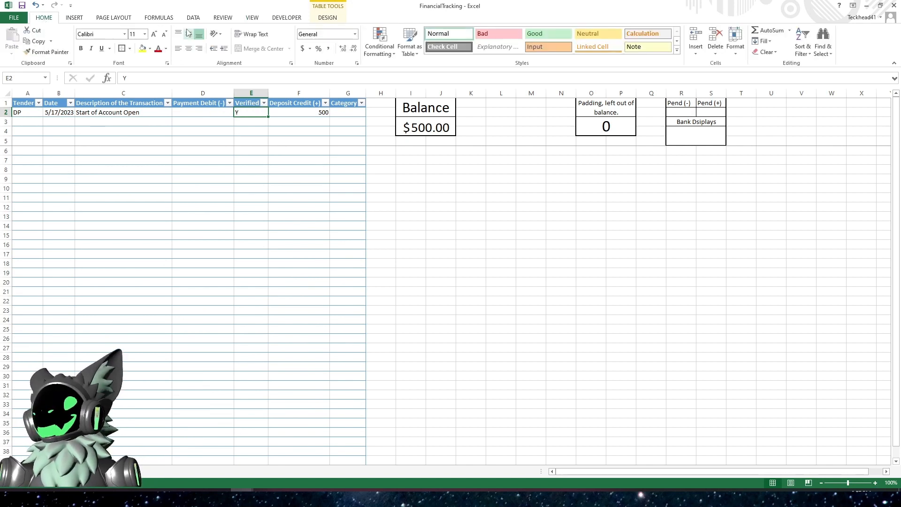
left_click(251, 98)
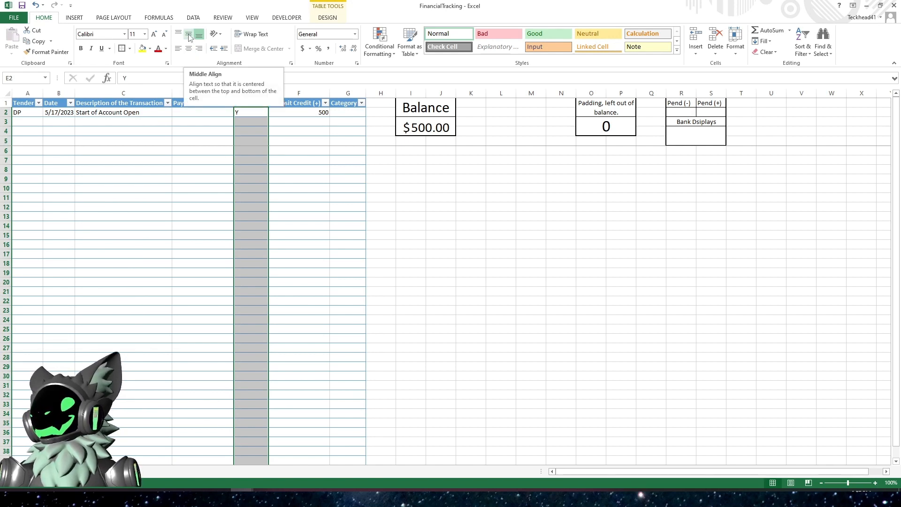
left_click(189, 50)
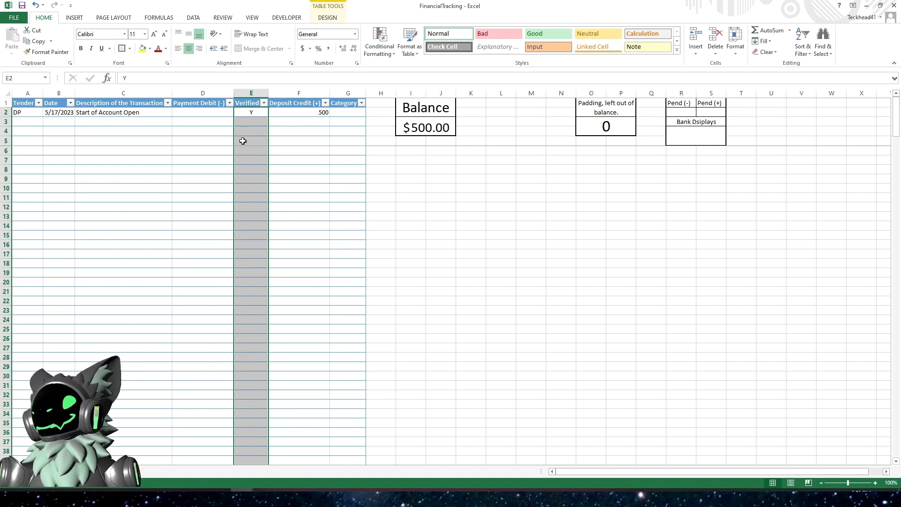
left_click(237, 141)
left_click(241, 122)
key("Up")
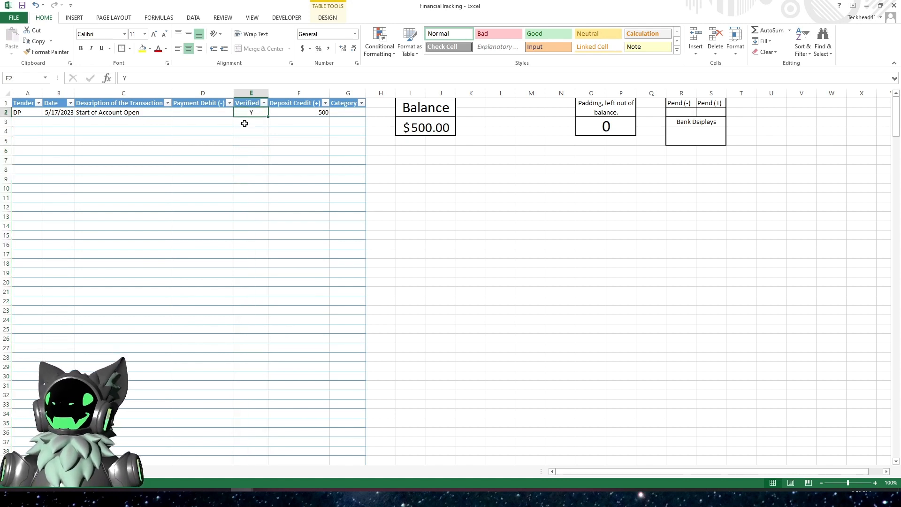
left_click(245, 122)
left_click(247, 114)
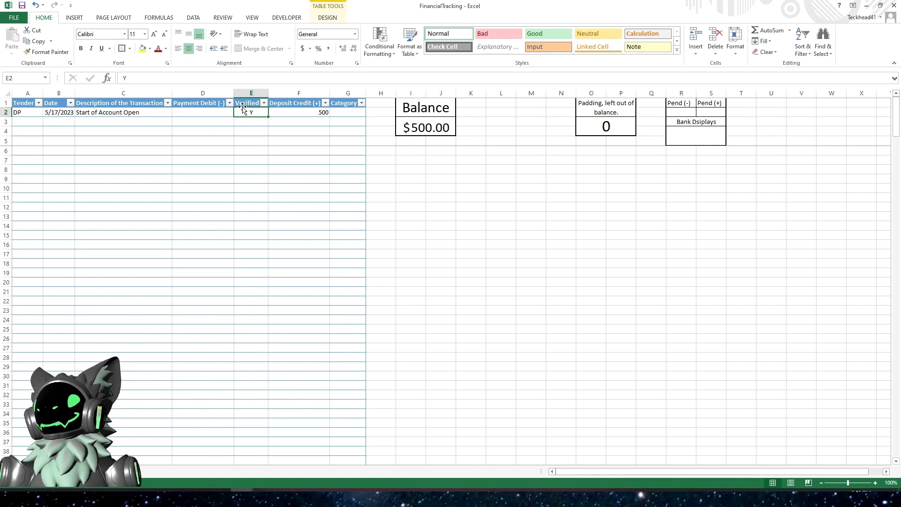
left_click(413, 130)
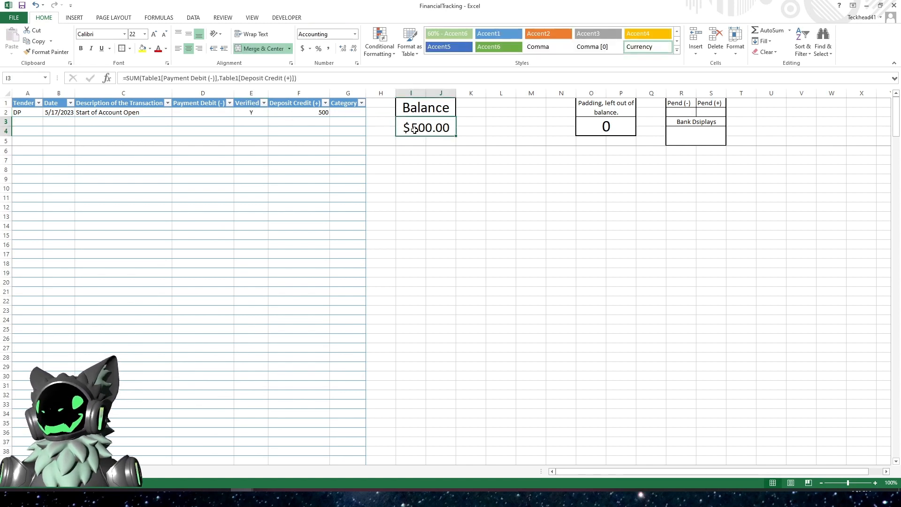
left_click(700, 134)
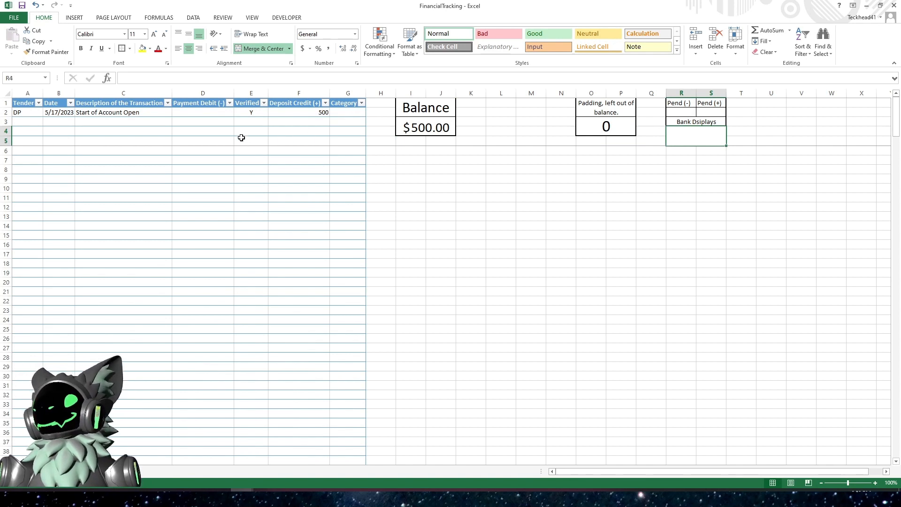
left_click(248, 123)
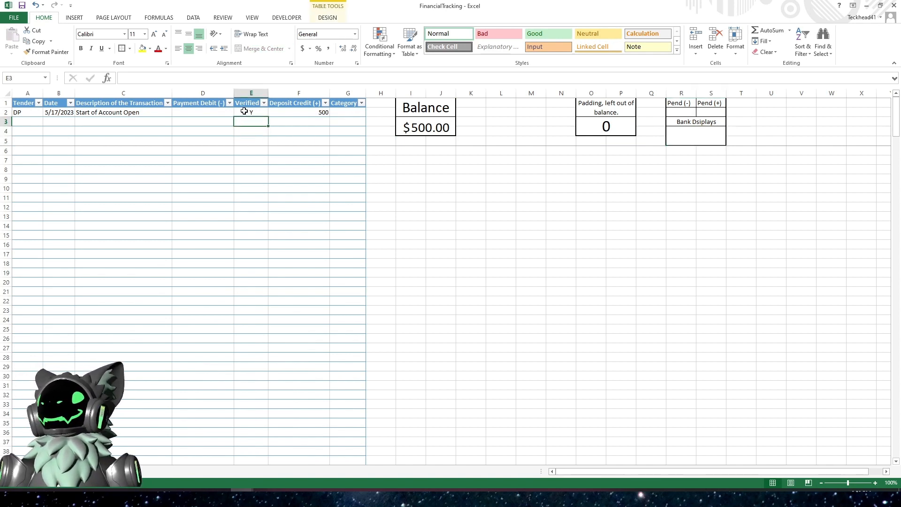
left_click(245, 111)
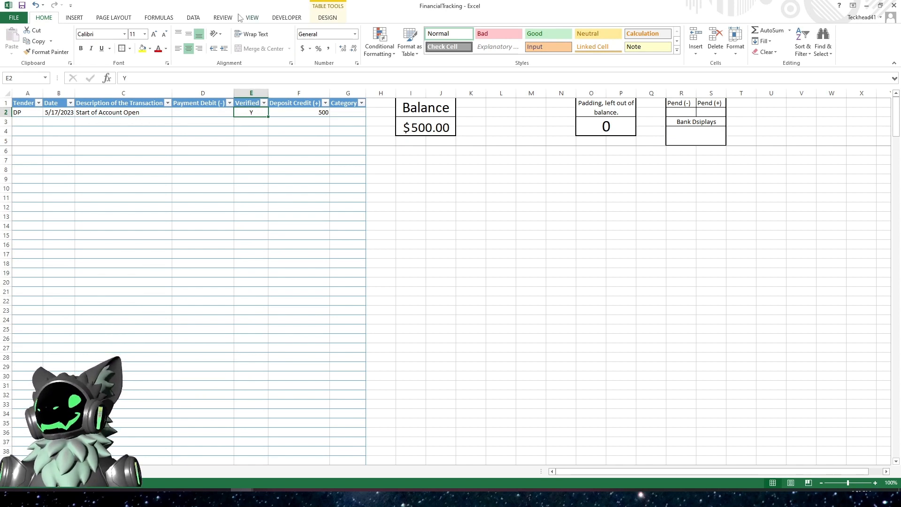
- Mark the row 3 transaction as unverified by entering N
left_click(245, 121)
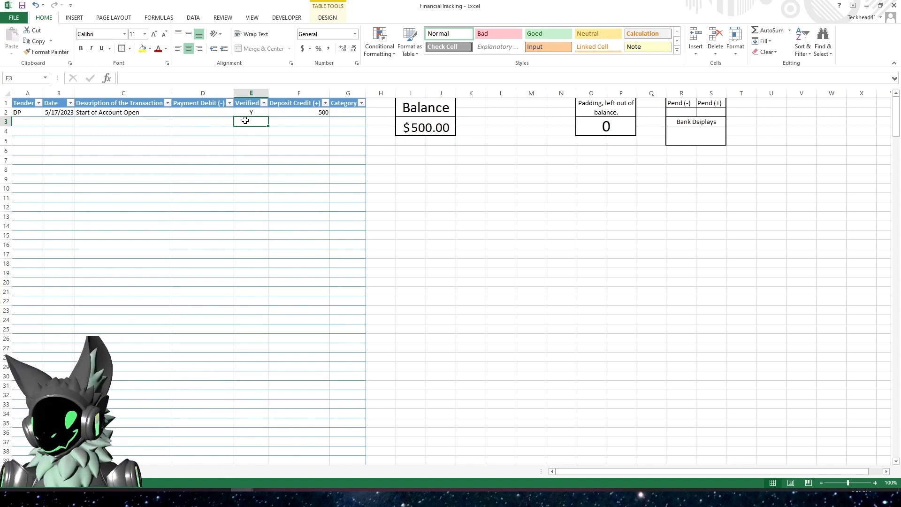
type("N")
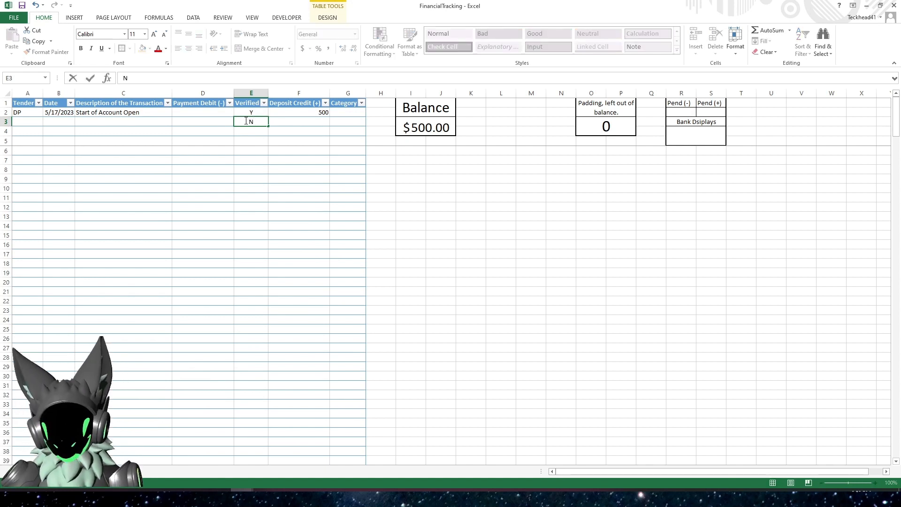
key("Return")
left_click(252, 122)
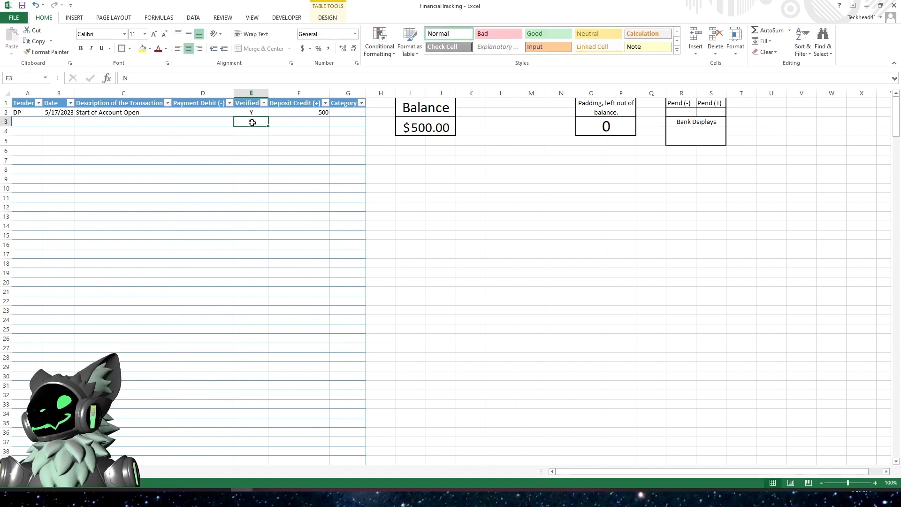
- Enter tender DC and the current date in row 3
left_click(26, 121)
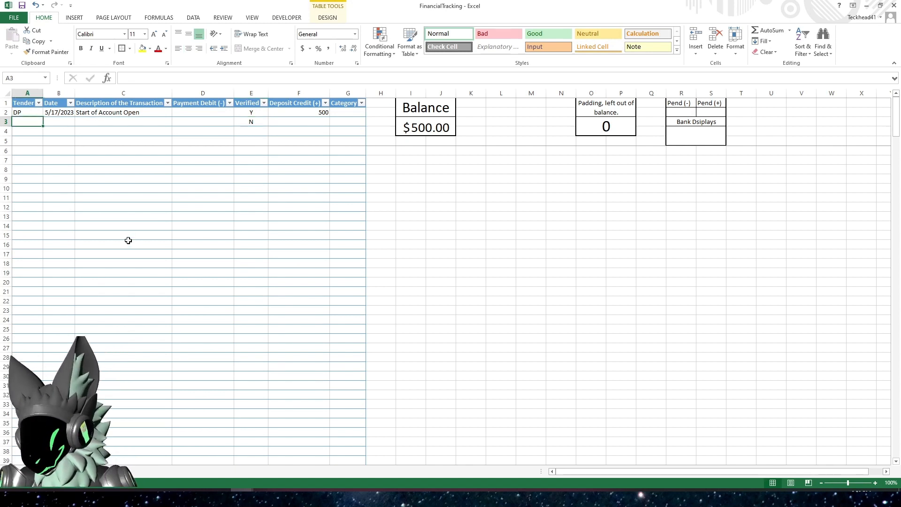
type("DC")
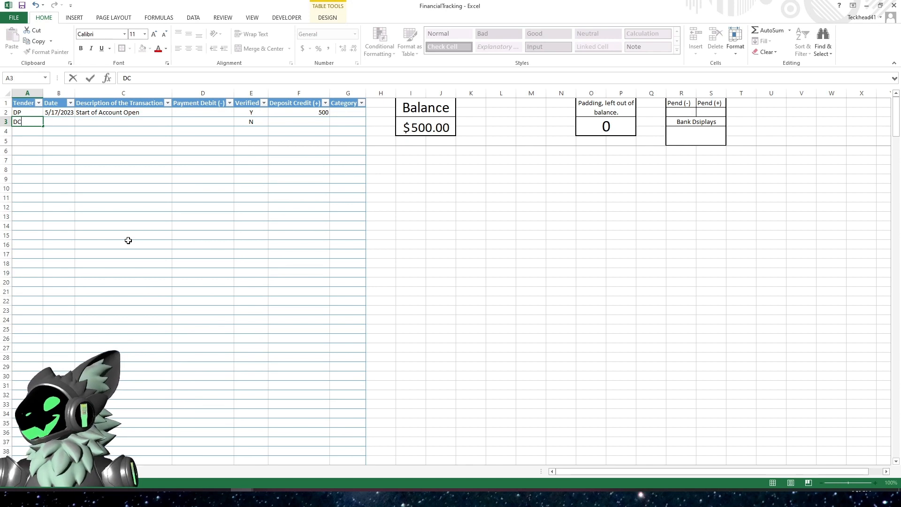
key("Tab")
key("ctrl+semicolon")
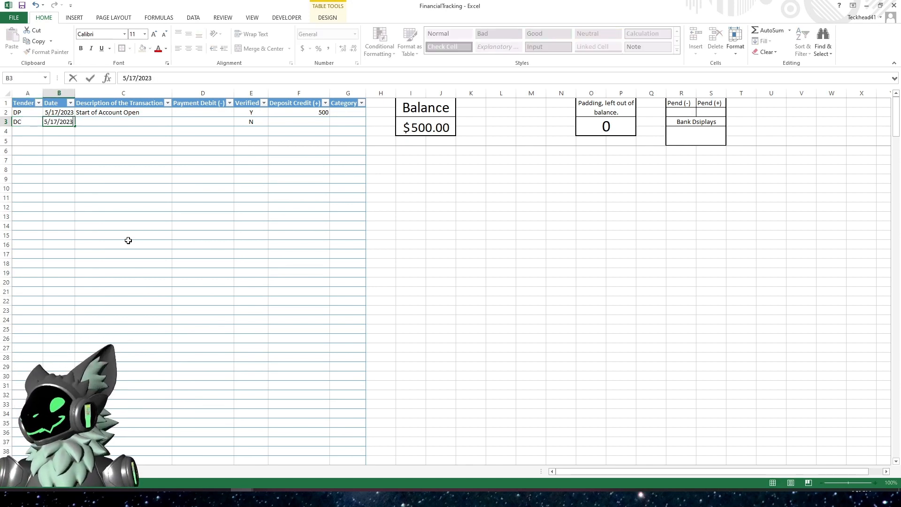
key("Tab")
- Enter the description Coffee and a payment debit of -2 in row 3
type("C")
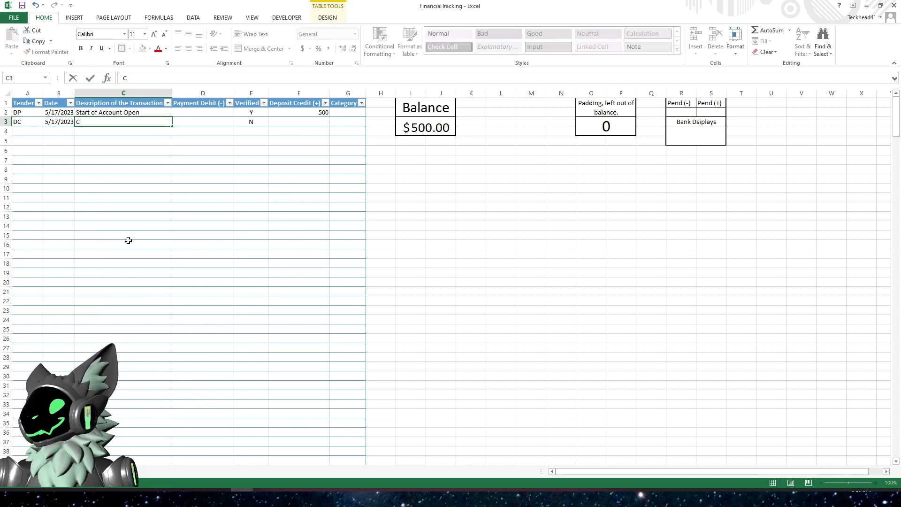
type("offee")
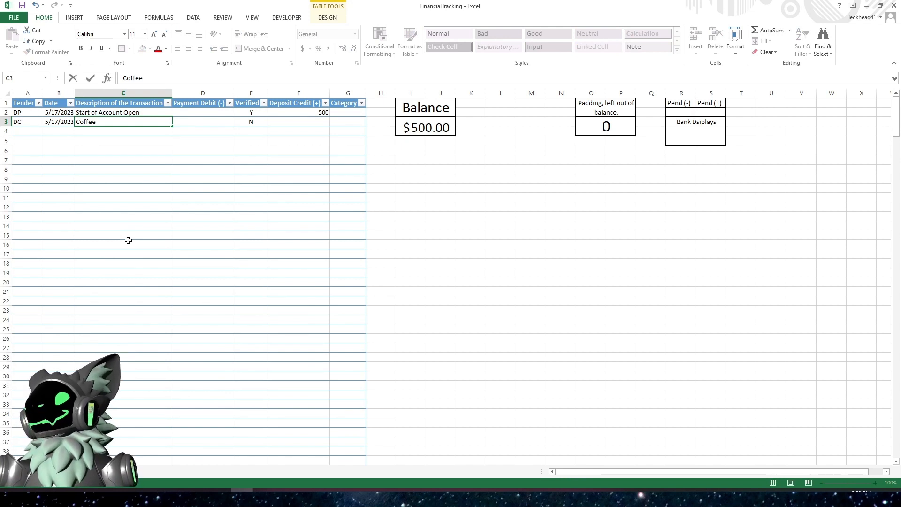
key("Tab")
type("-")
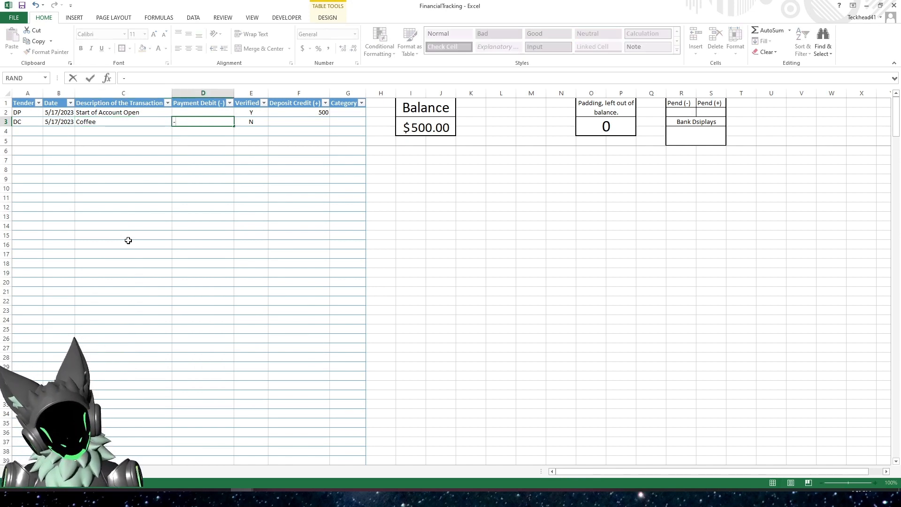
type("2")
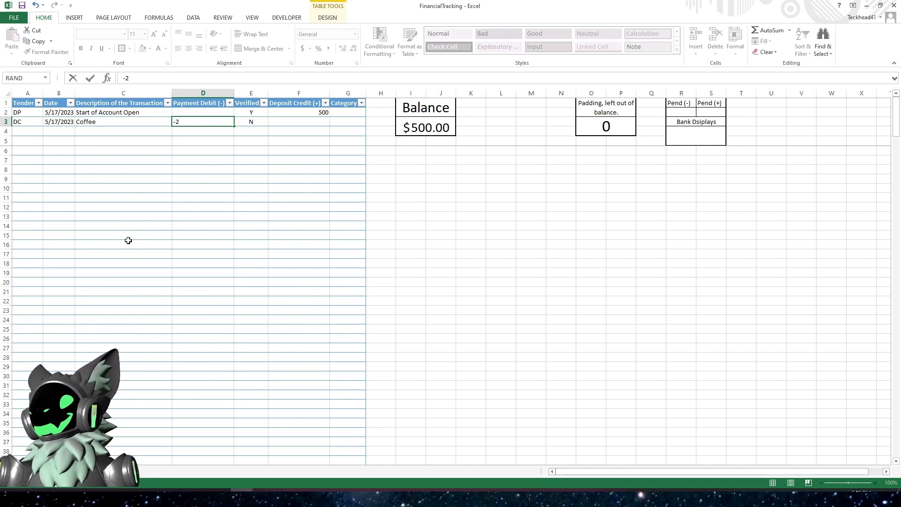
key("Tab")
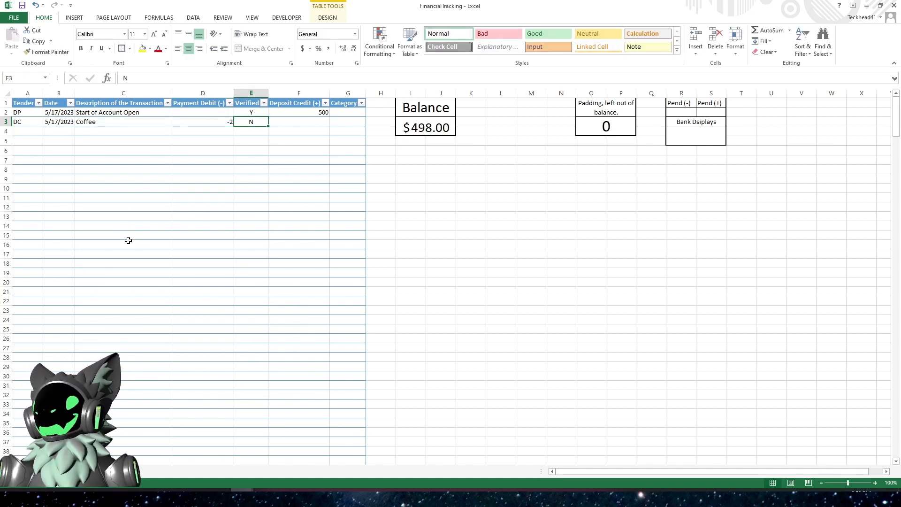
- Inspect the Balance formula and the row 3 transaction cells
key("Tab")
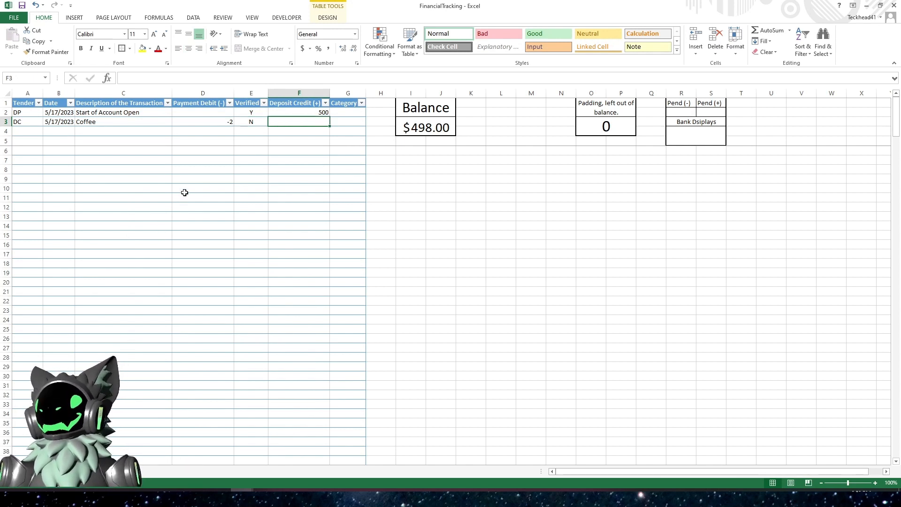
left_click(430, 131)
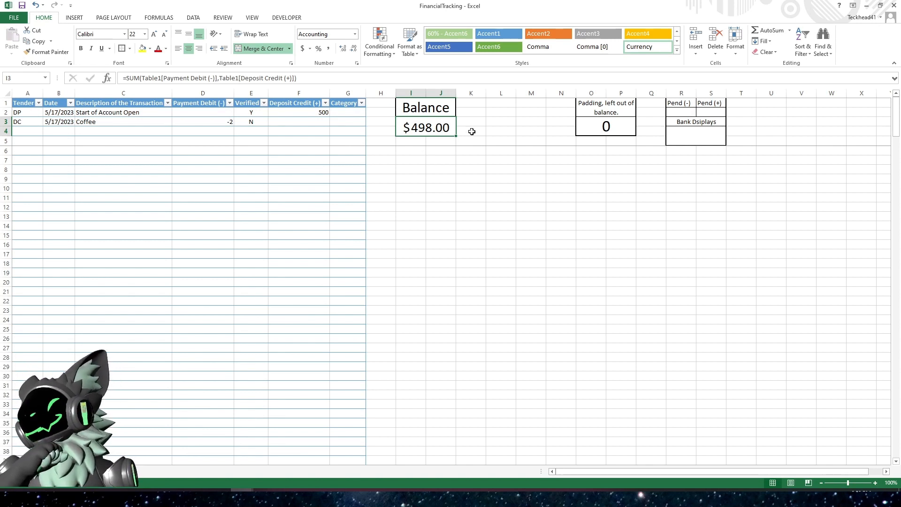
left_click(192, 122)
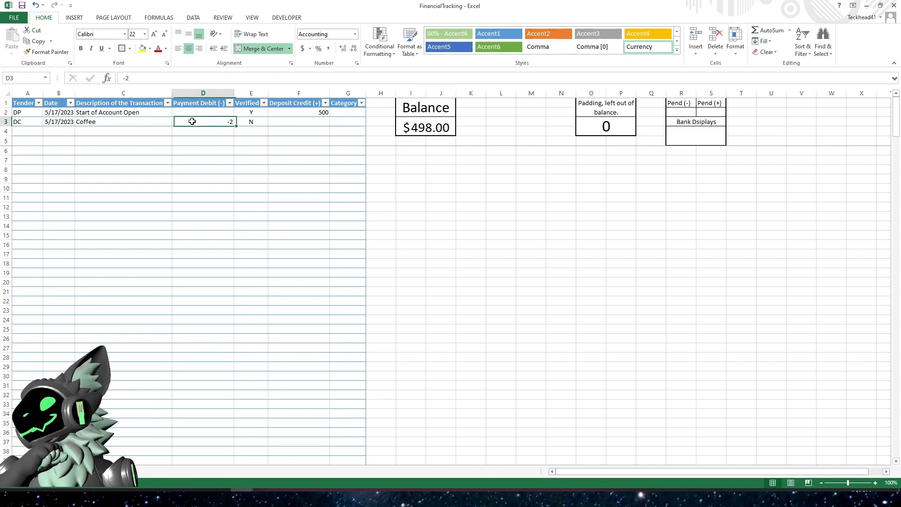
left_click(15, 122)
left_click(28, 122)
left_click_drag(40, 122, 343, 125)
left_click(193, 152)
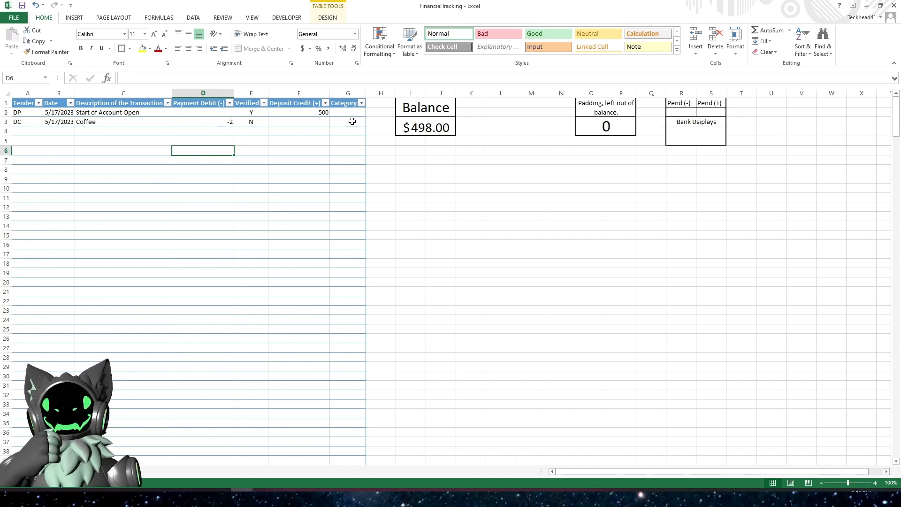
left_click(251, 124)
type("N")
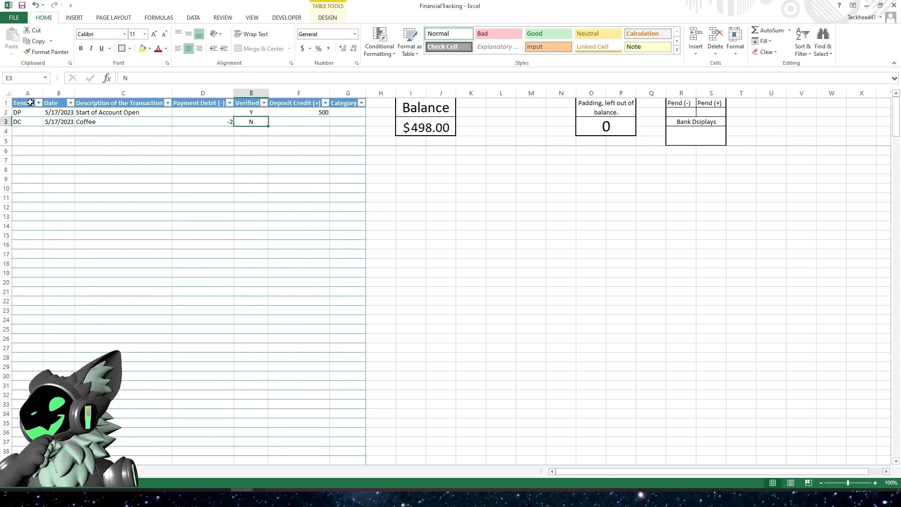
- Select the table and start a new formula-based conditional formatting rule =$E1="N"
left_click_drag(30, 101, 346, 102)
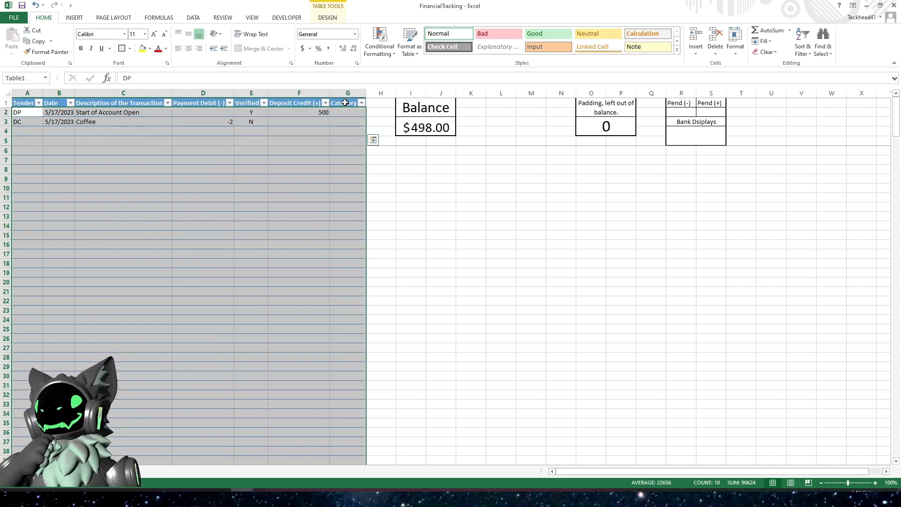
left_click(382, 54)
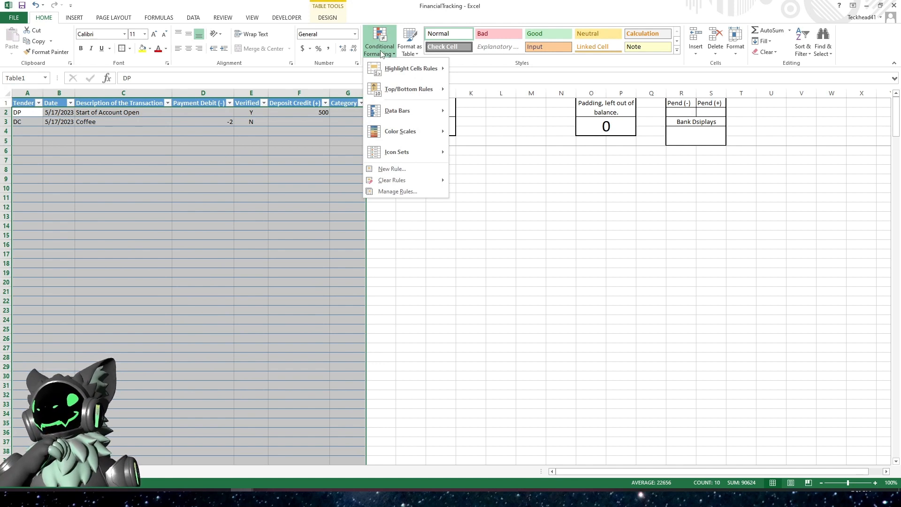
left_click(406, 194)
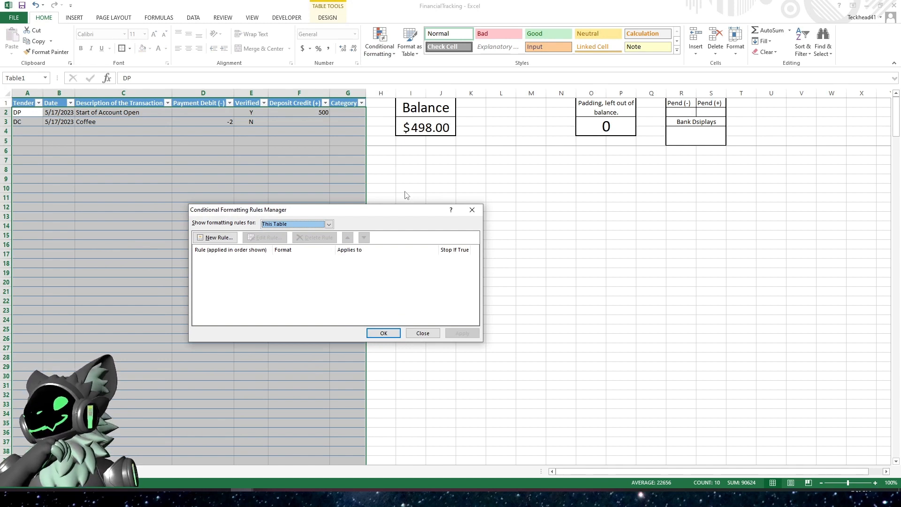
left_click(218, 238)
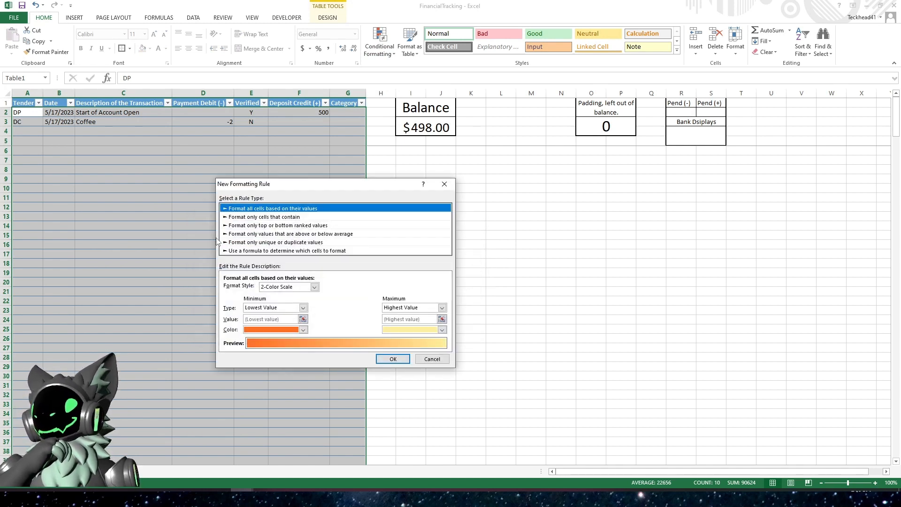
left_click(261, 251)
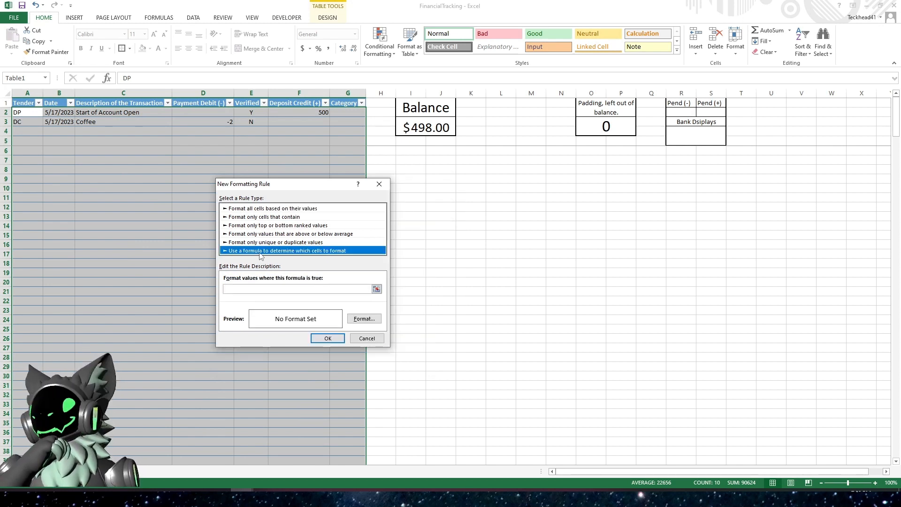
left_click(261, 289)
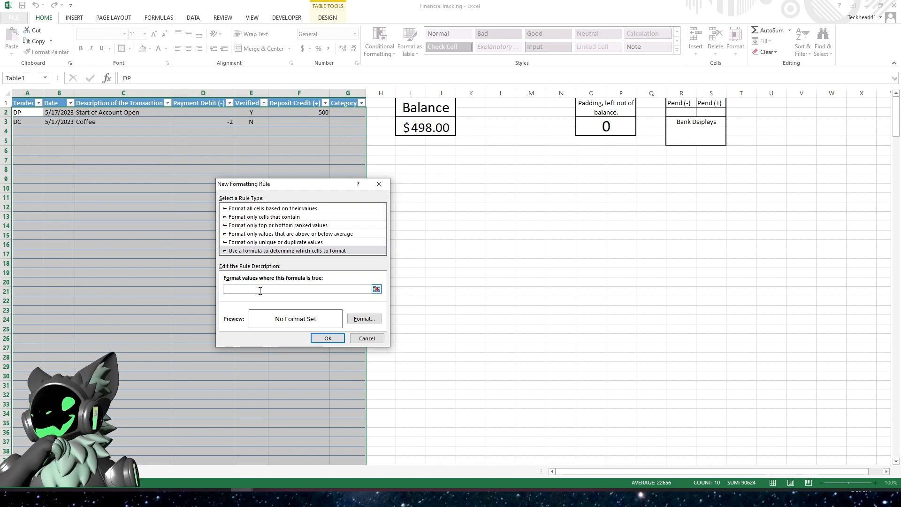
type("=")
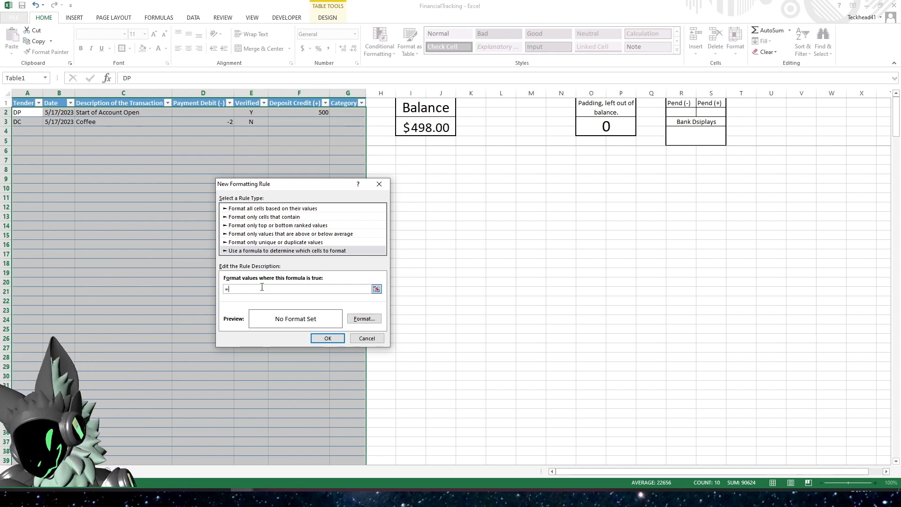
type("$")
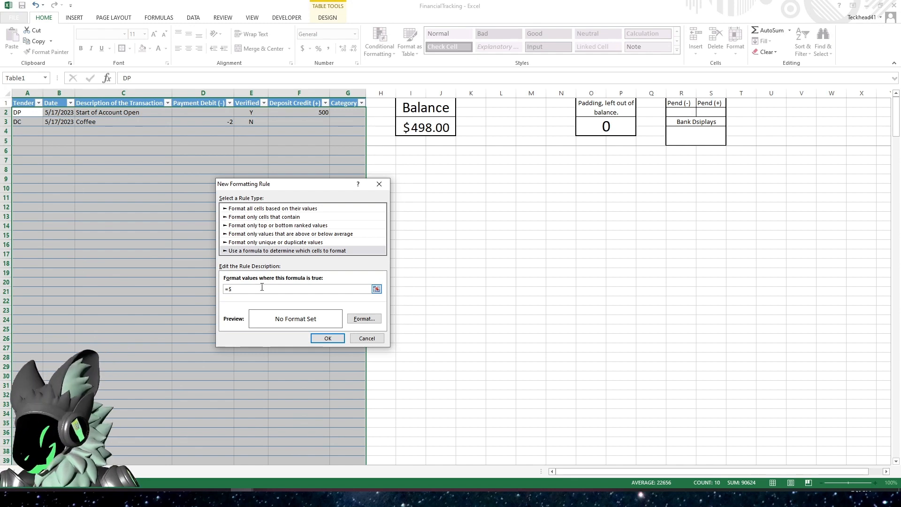
type("E1=")
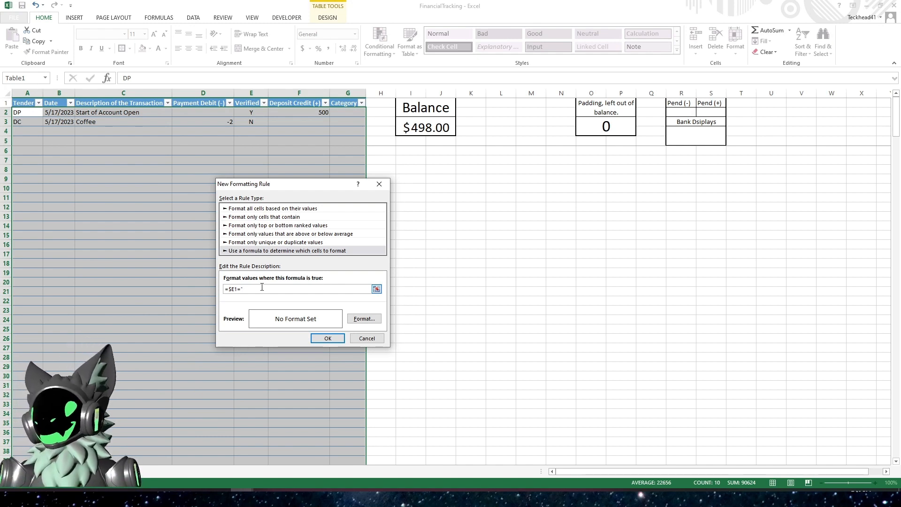
type("N")
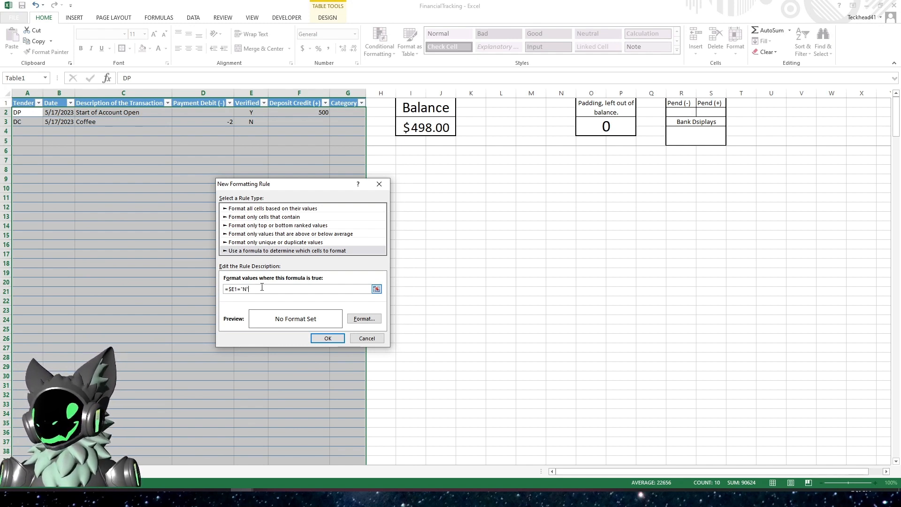
- Give the unverified rule a light orange fill and confirm the new rule
left_click(360, 319)
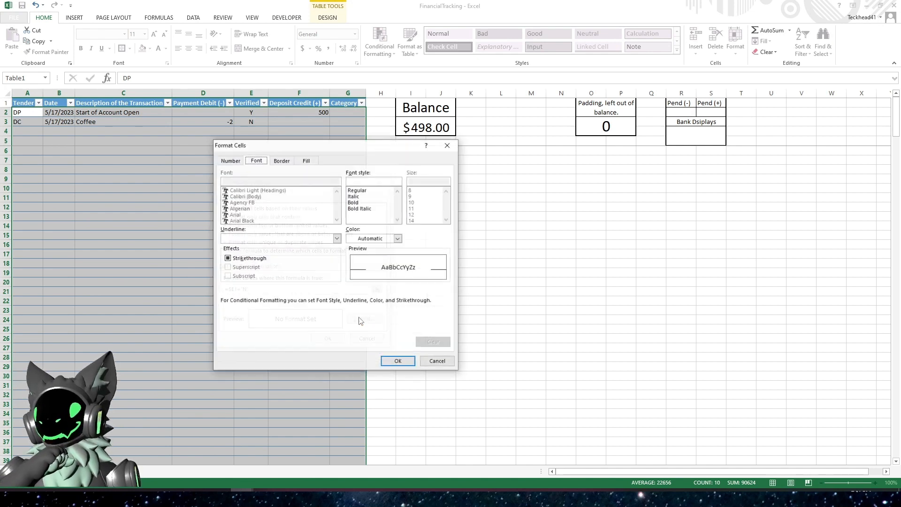
left_click(306, 161)
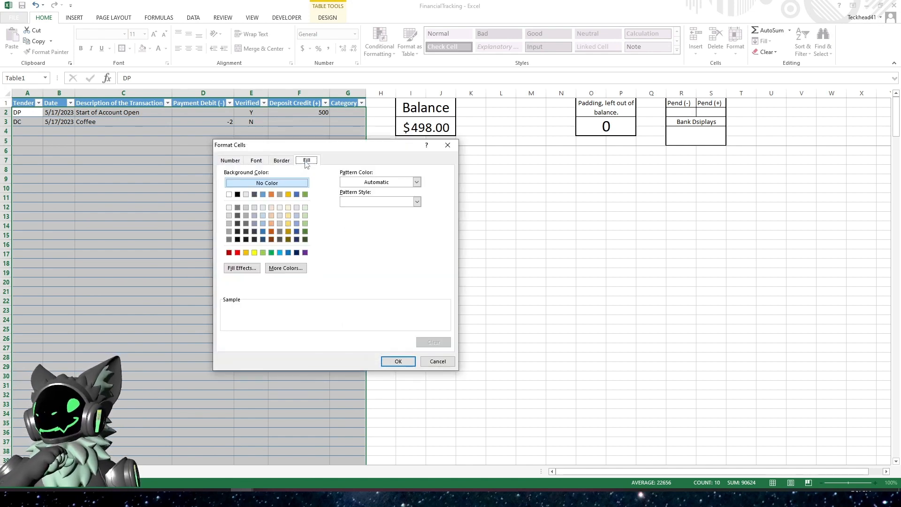
left_click(272, 224)
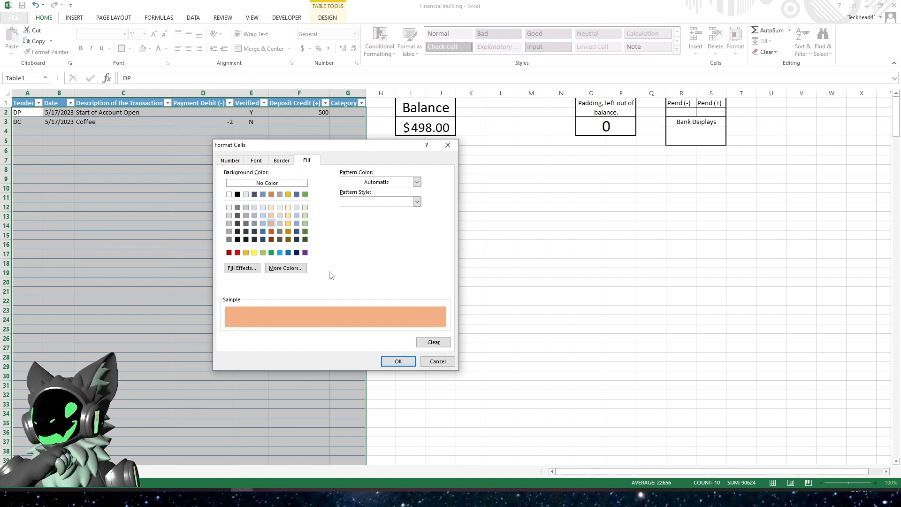
left_click(397, 361)
left_click_drag(318, 185, 121, 32)
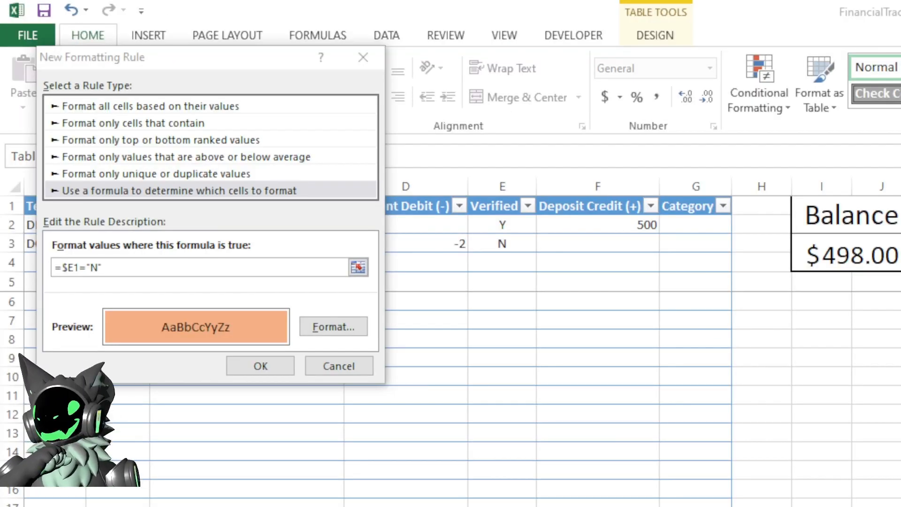
left_click(278, 268)
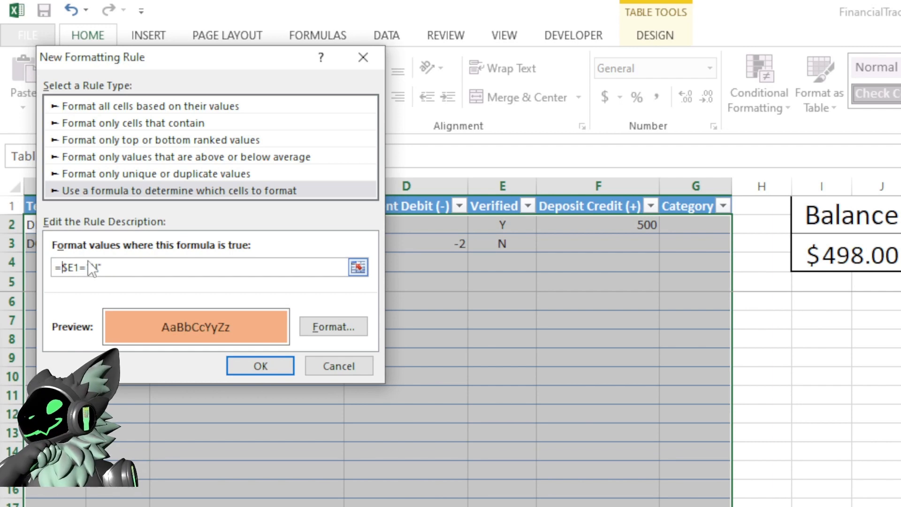
left_click(261, 366)
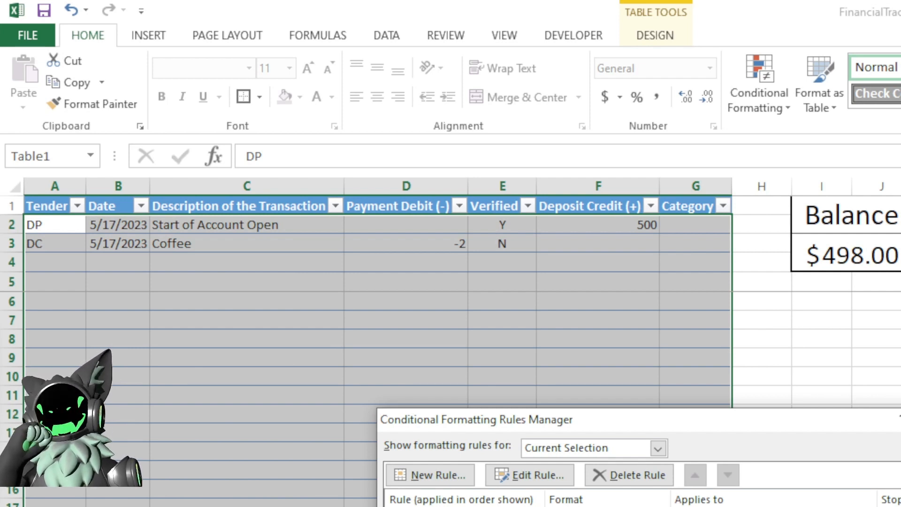
- Change the rule's Applies to range to columns A:G and apply it
left_click_drag(703, 422, 559, 173)
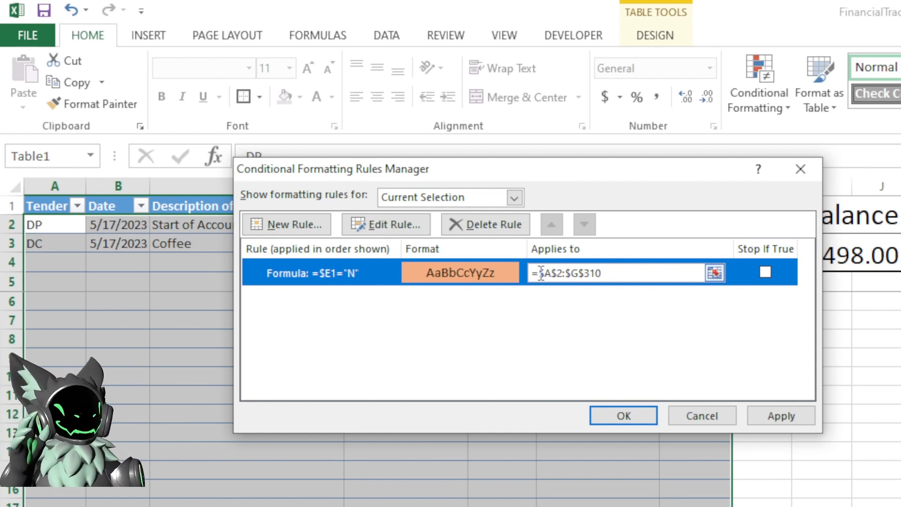
left_click_drag(551, 272, 607, 272)
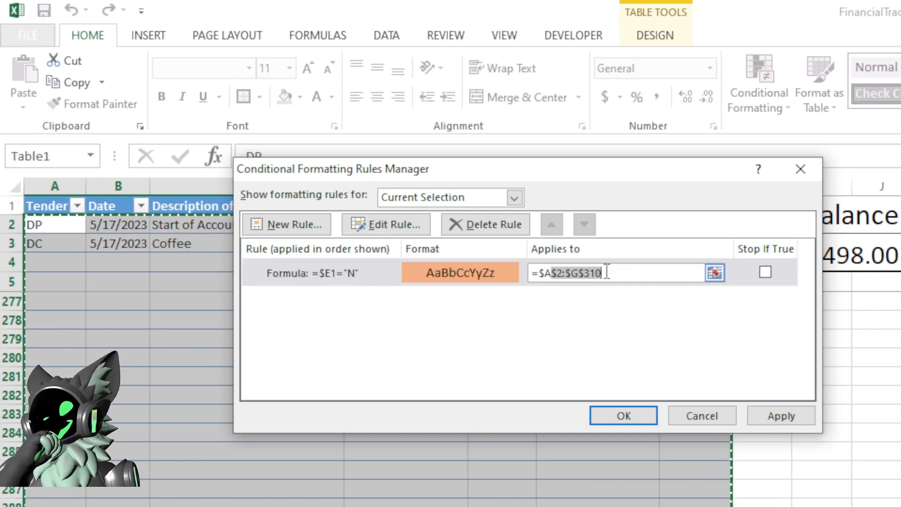
key("BackSpace")
key("BackSpace")
key("BackSpace")
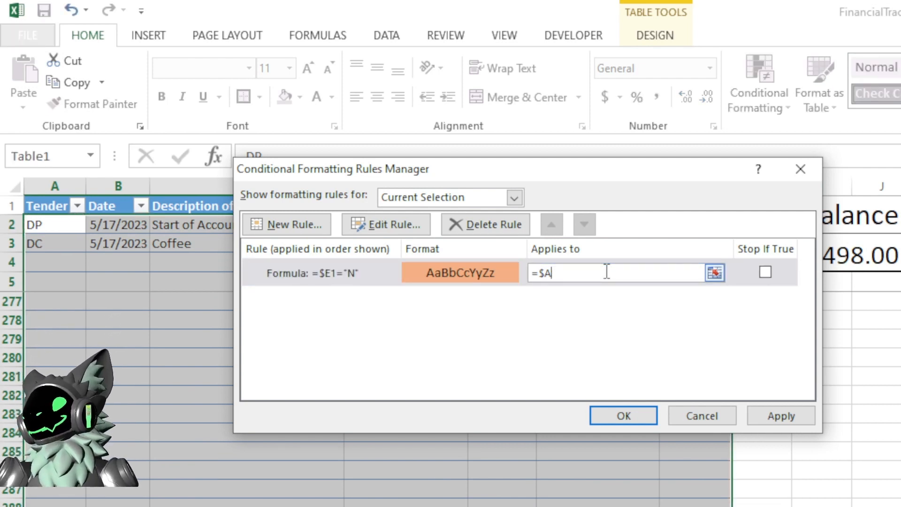
type("A:")
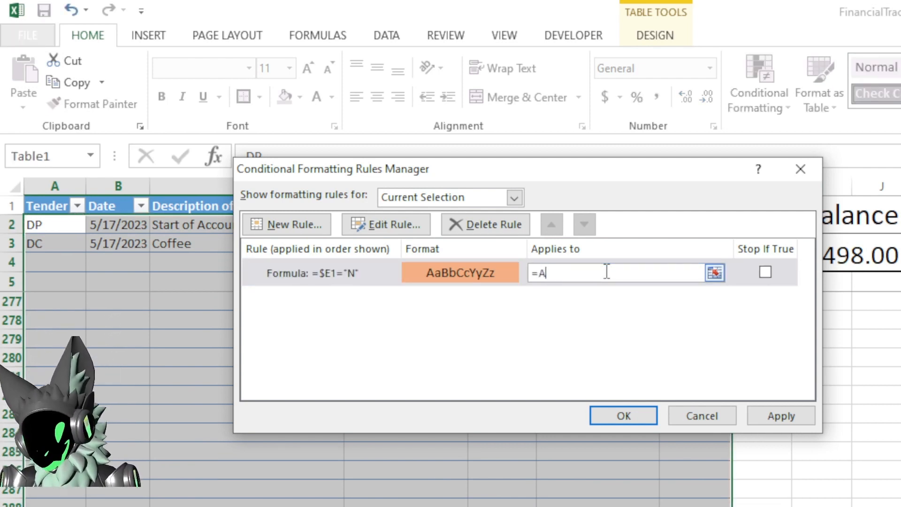
type("G")
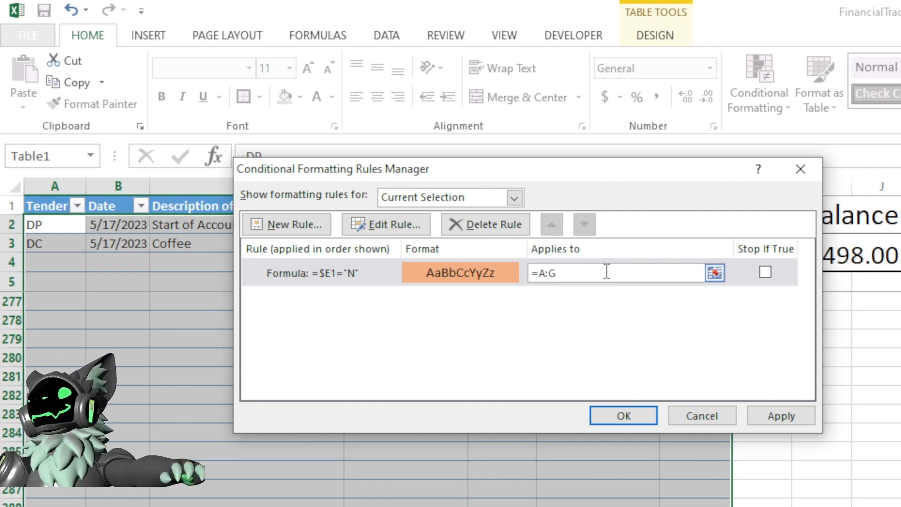
left_click(765, 413)
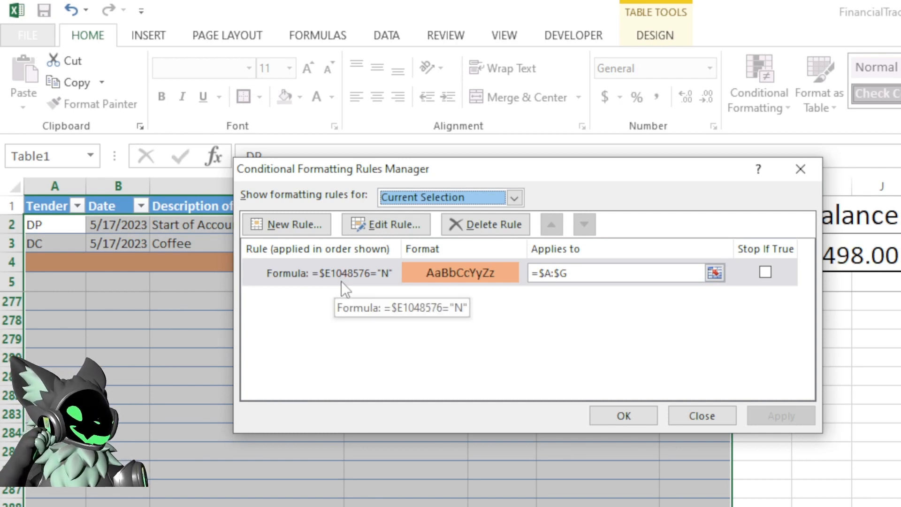
- Edit the rule's formula back to =$E1="N", apply it and close the rules manager
left_click(393, 227)
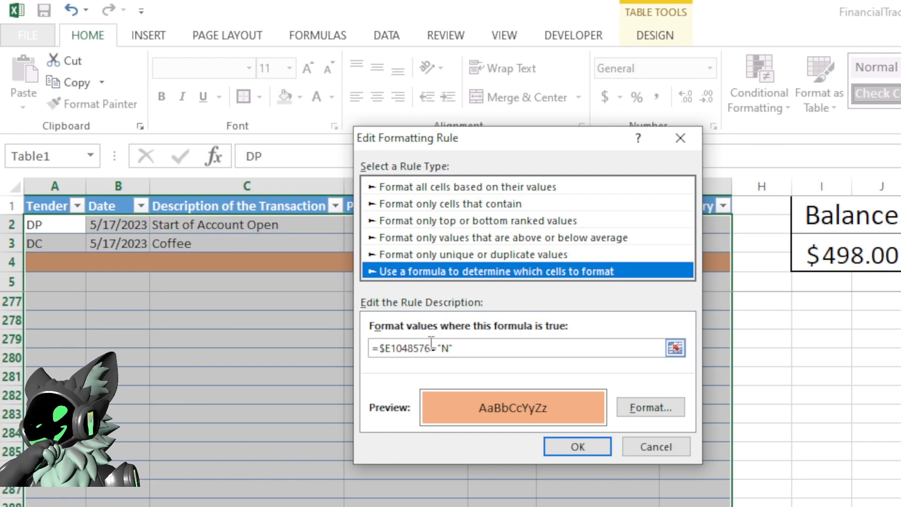
left_click(432, 349)
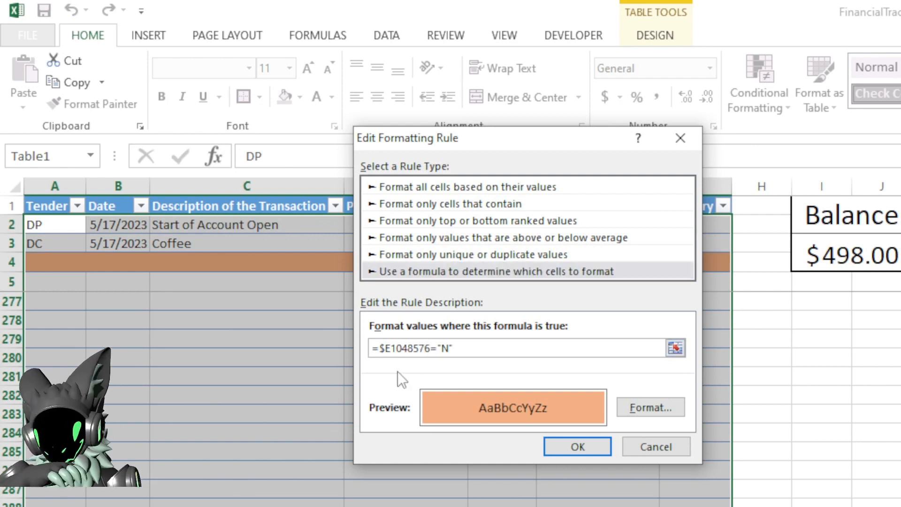
key("BackSpace")
key("BackSpace")
key("BackSpace")
key("BackSpace")
key("BackSpace")
key("BackSpace")
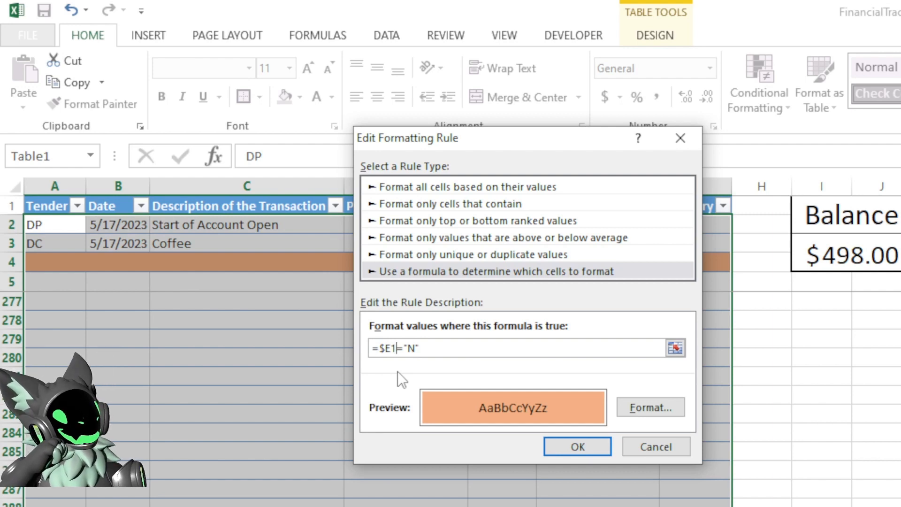
left_click(573, 446)
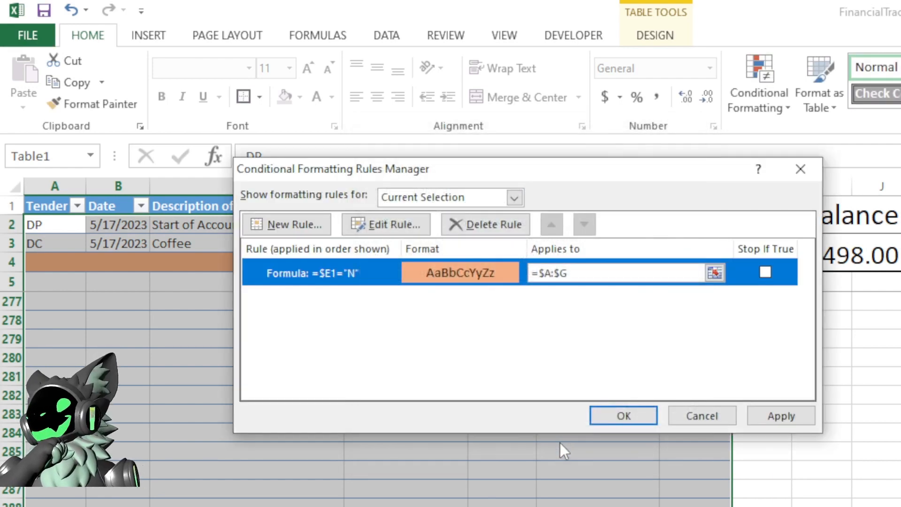
left_click(764, 421)
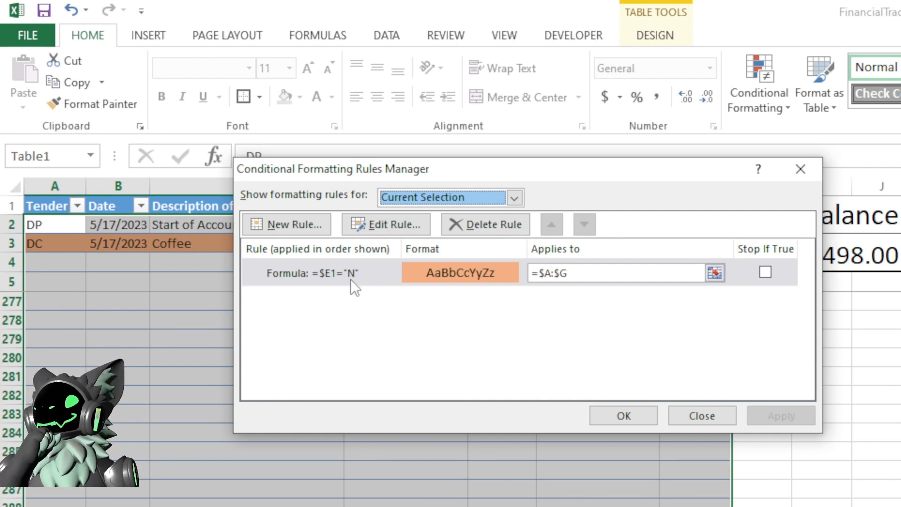
left_click_drag(429, 174, 734, 163)
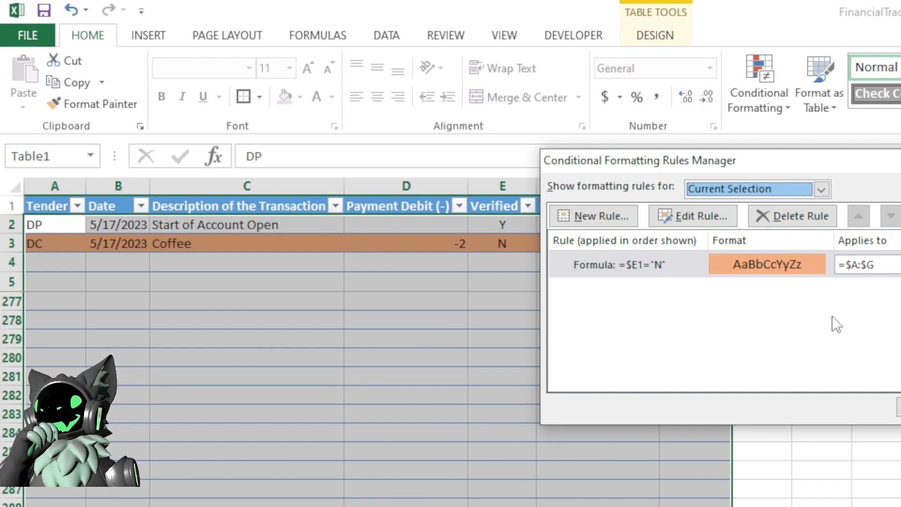
left_click(898, 407)
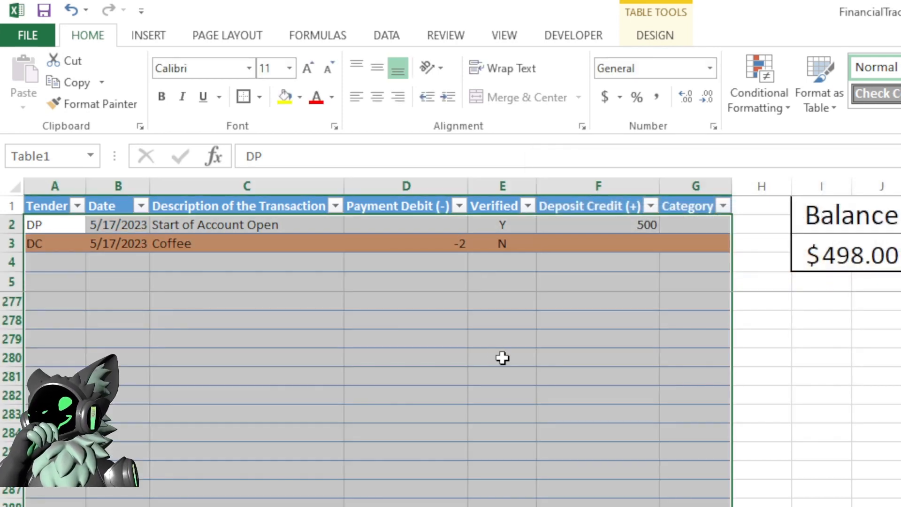
- Test the highlight by re-entering n and then N in the row 3 Verified cell
left_click(456, 287)
left_click(427, 246)
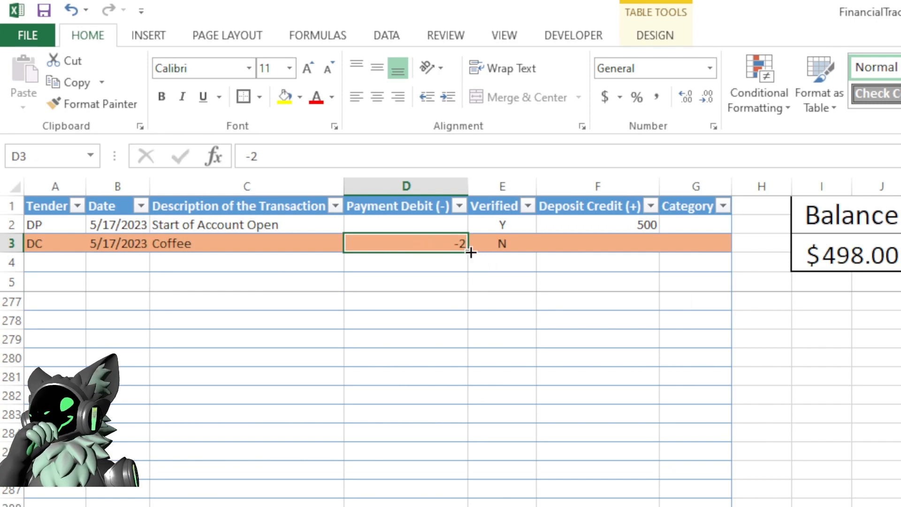
left_click(511, 248)
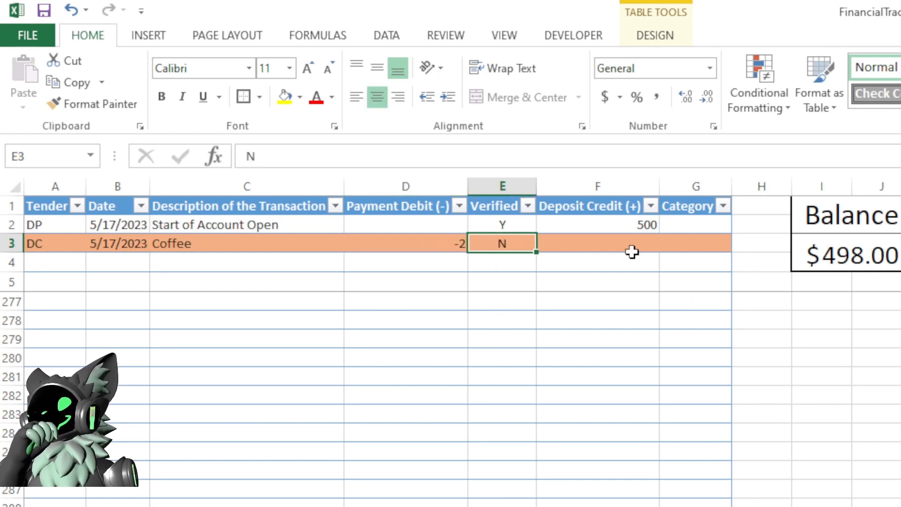
left_click(263, 243)
left_click(217, 263)
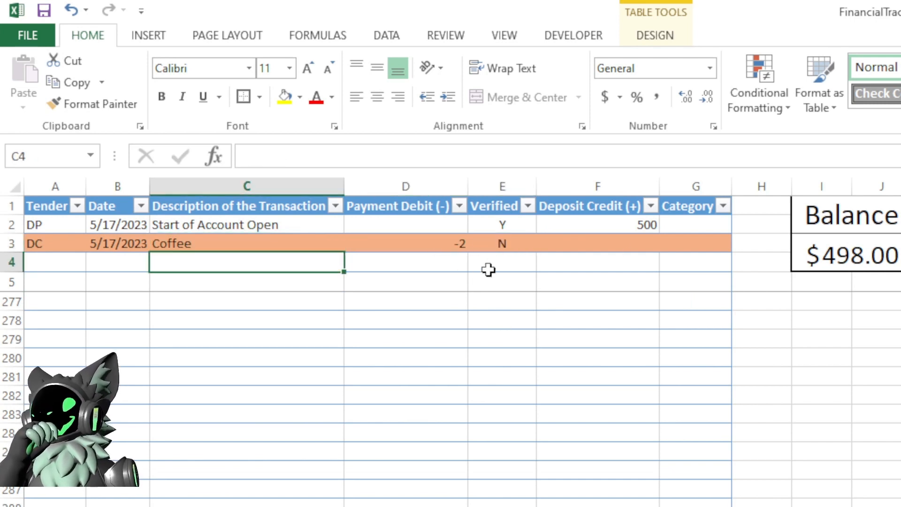
left_click(503, 246)
type("n")
key("Return")
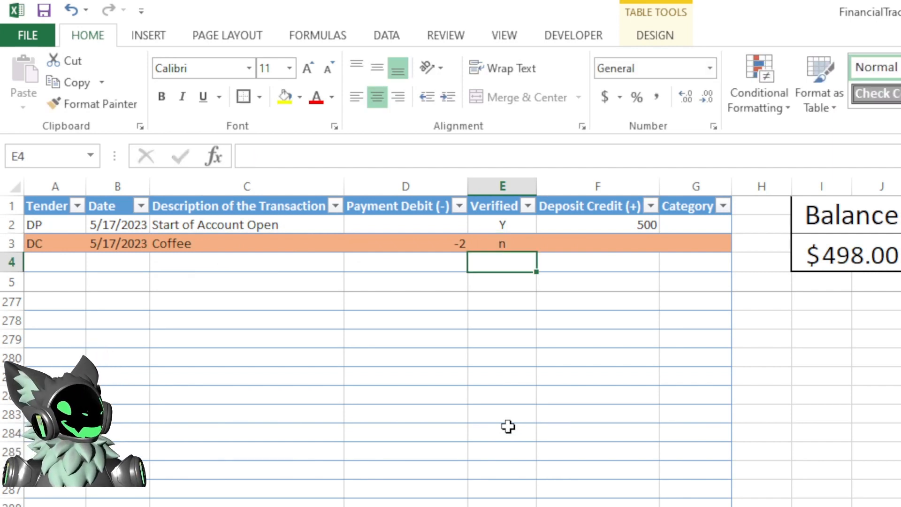
key("Up")
type("N")
key("Return")
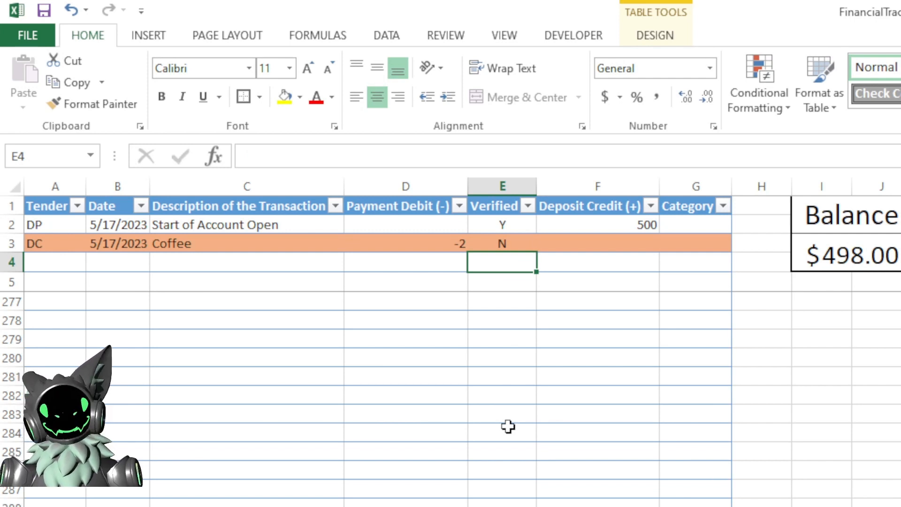
key("Up")
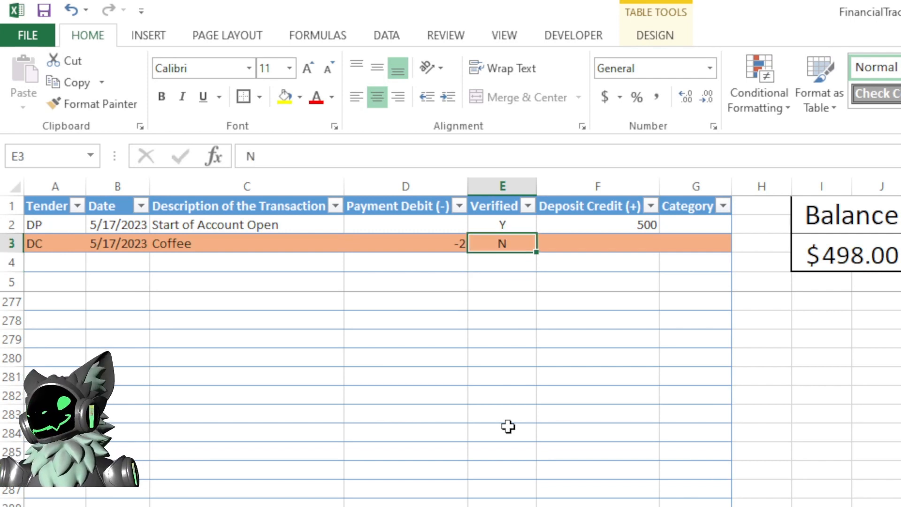
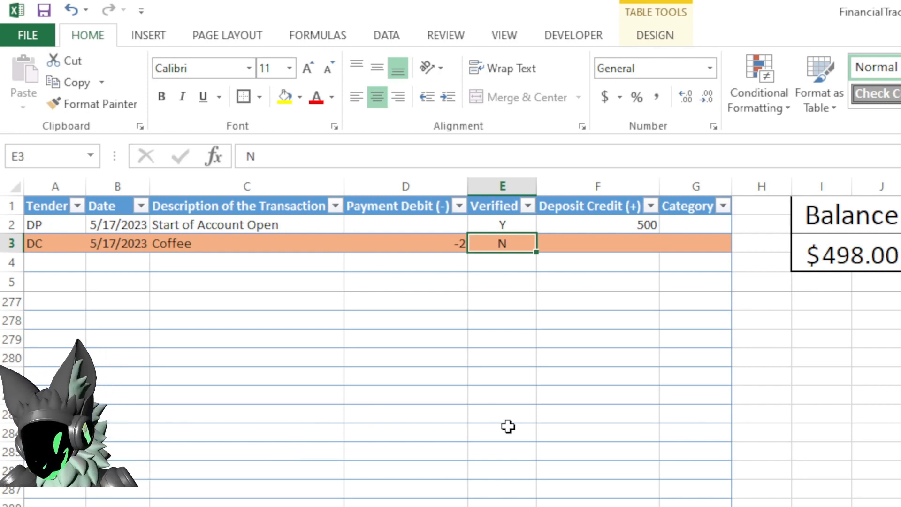
- Enter Y and then N again in the row 3 Verified cell to test the unverified highlight
type("Y")
key("Return")
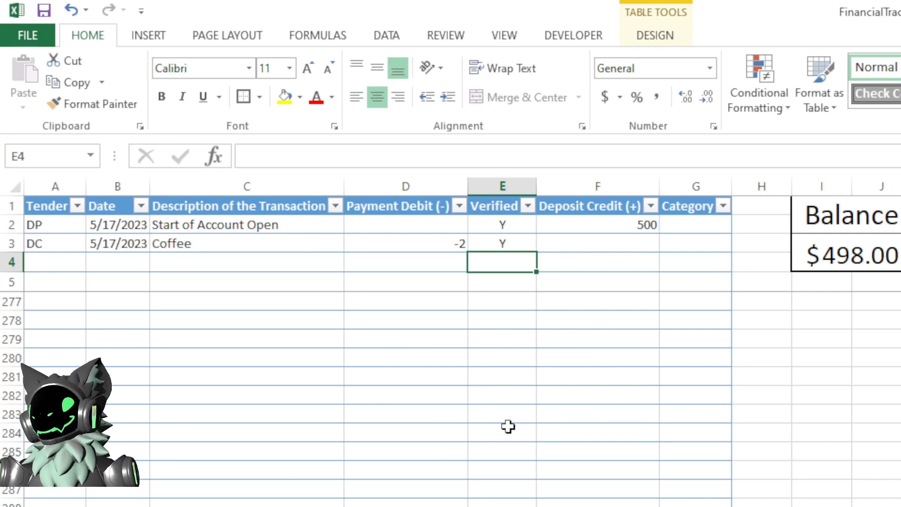
key("Up")
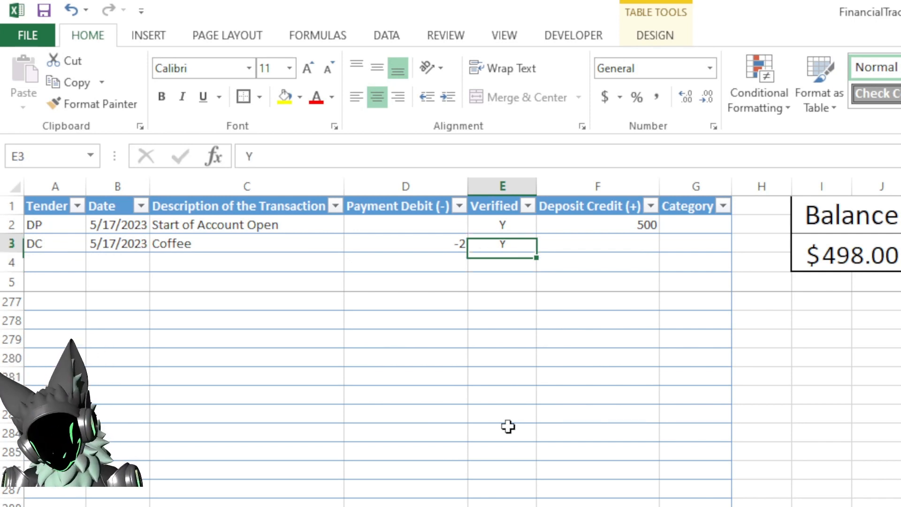
type("N")
key("Return")
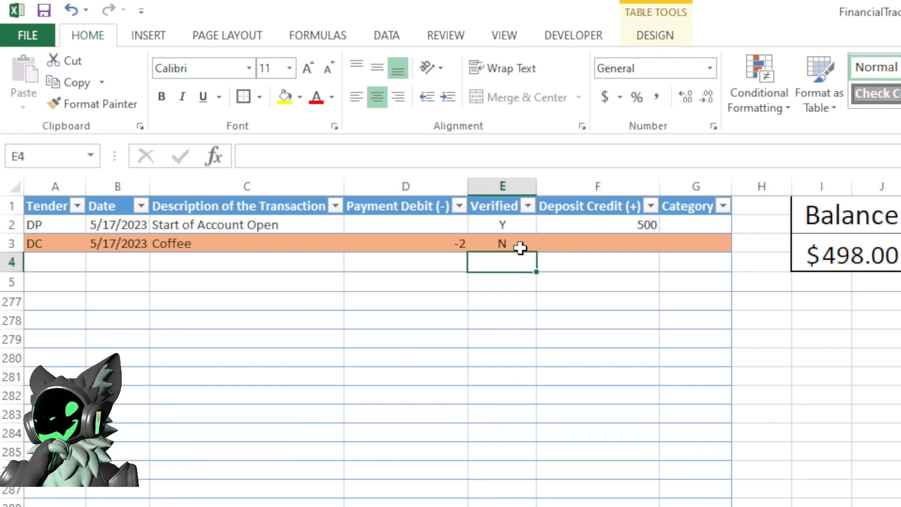
- Add list data validation to the Verified column allowing only the values Y,N
left_click(504, 195)
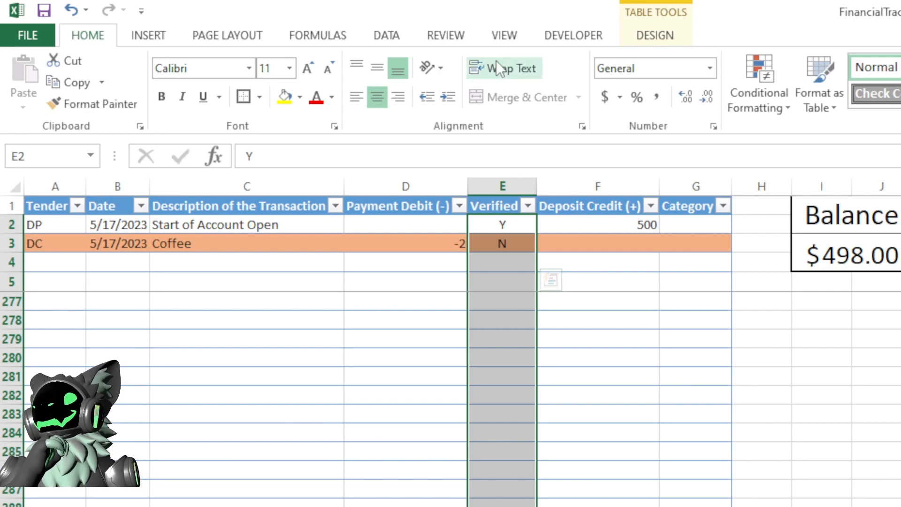
left_click(450, 36)
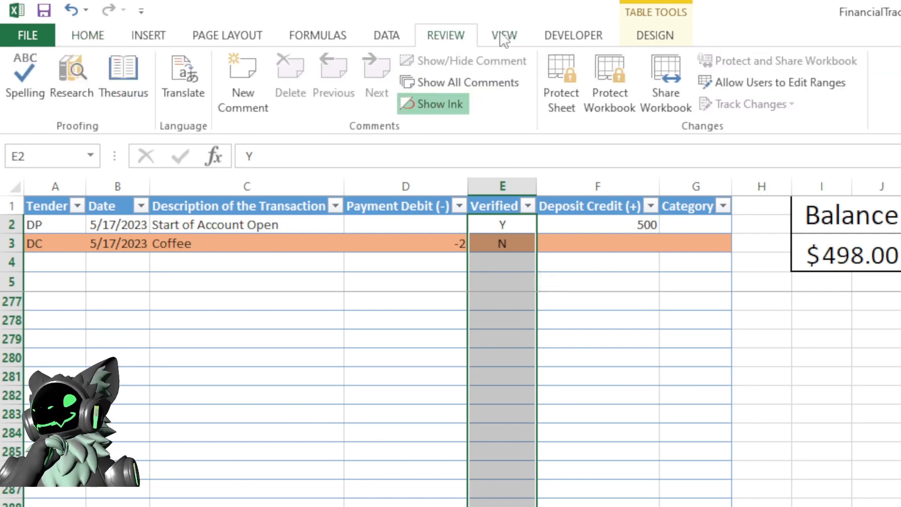
left_click(507, 34)
left_click(445, 35)
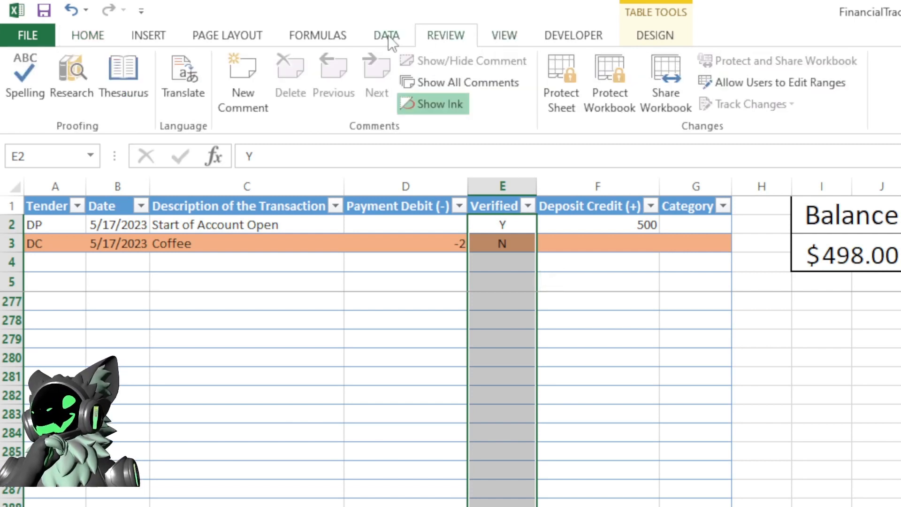
left_click(388, 35)
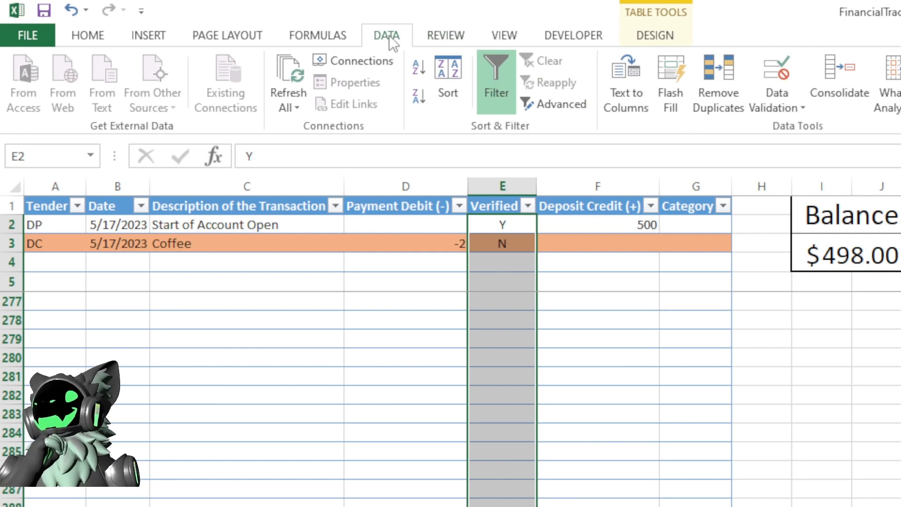
left_click(782, 97)
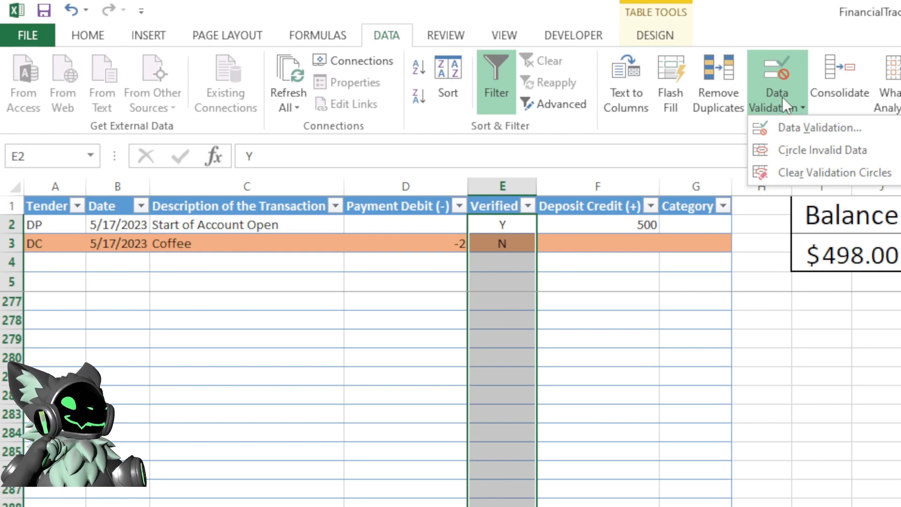
left_click(798, 124)
left_click_drag(799, 123, 237, 95)
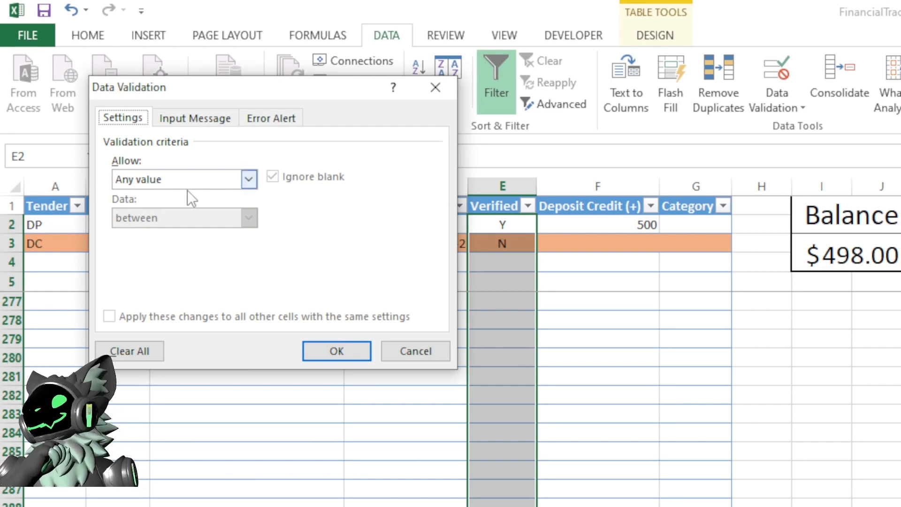
left_click(249, 179)
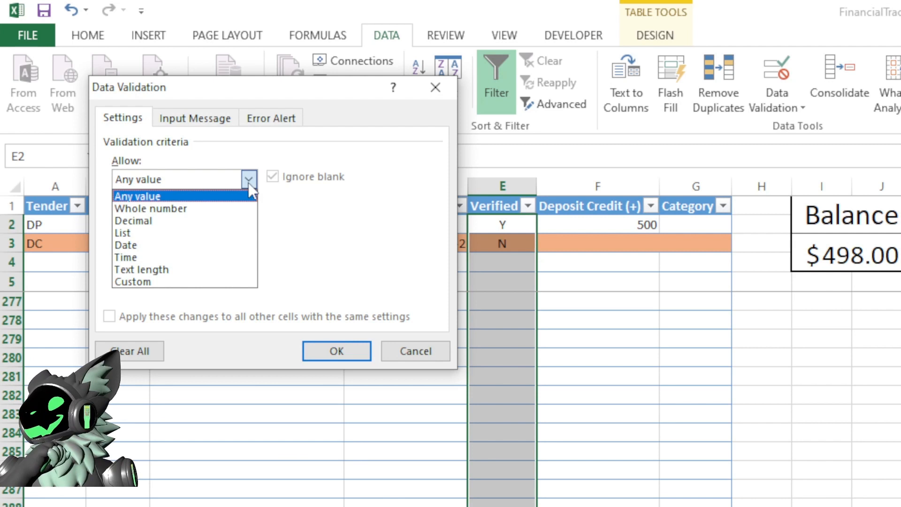
left_click(133, 234)
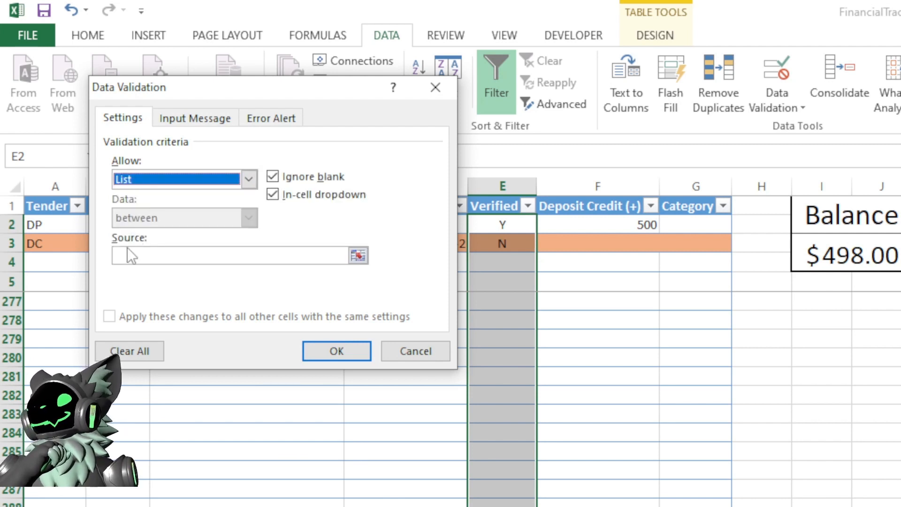
left_click(126, 255)
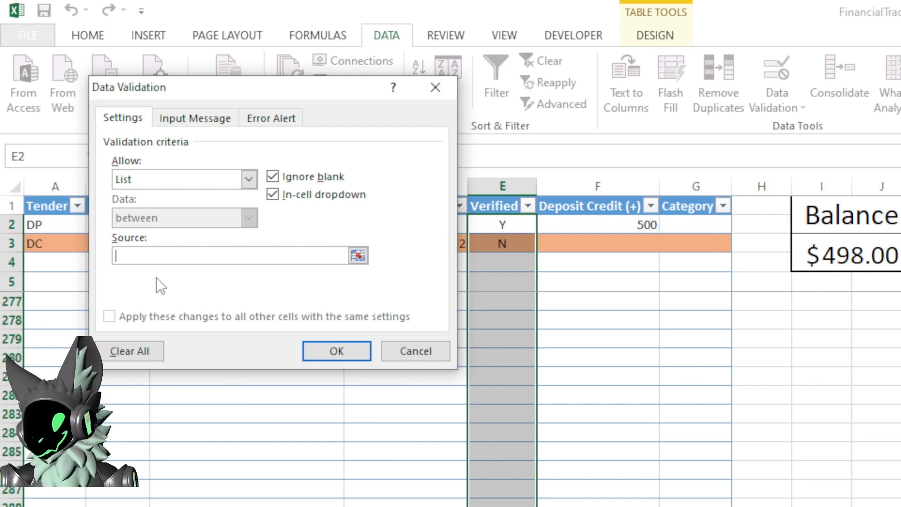
type("Y,N")
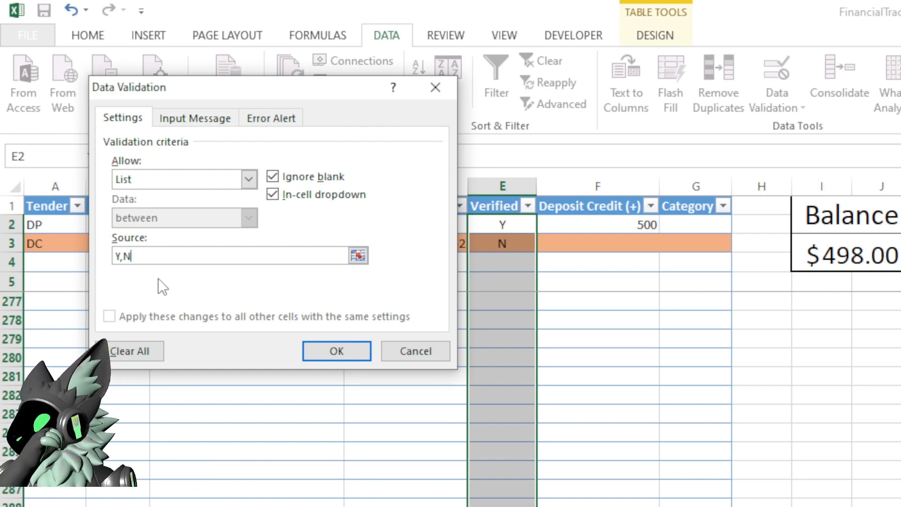
left_click(323, 353)
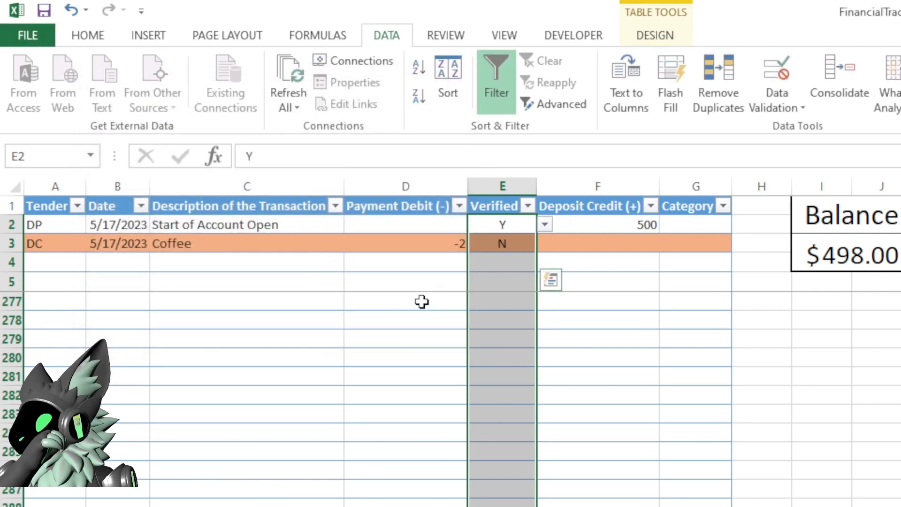
- Try the Verified in-cell dropdown in empty table rows and delete the test entry
left_click(521, 261)
left_click(541, 264)
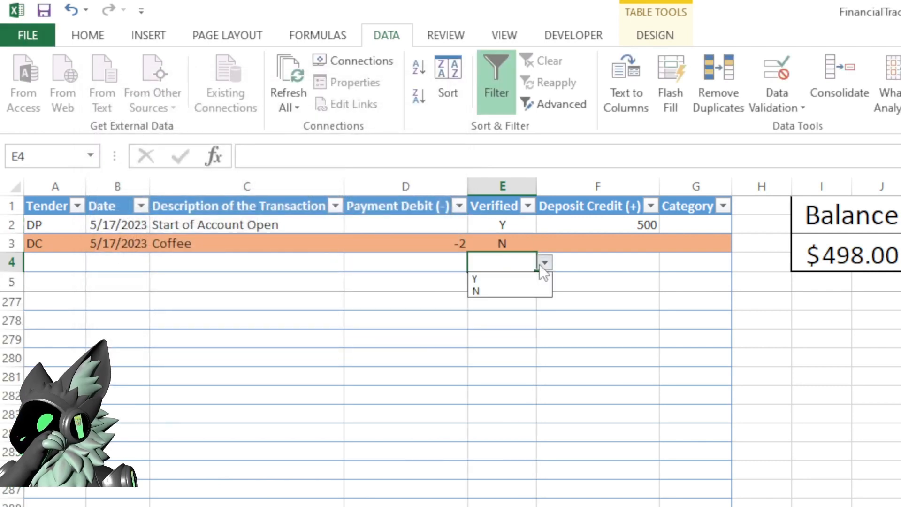
left_click(541, 264)
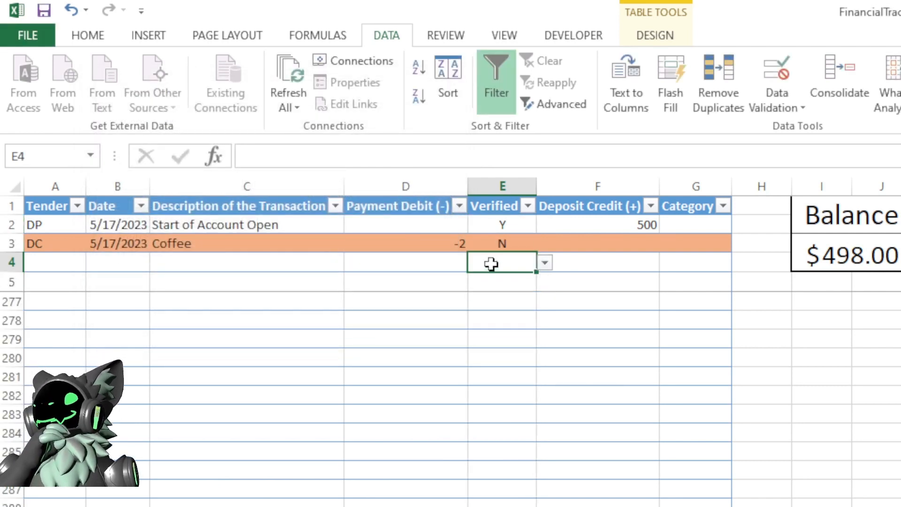
left_click(544, 262)
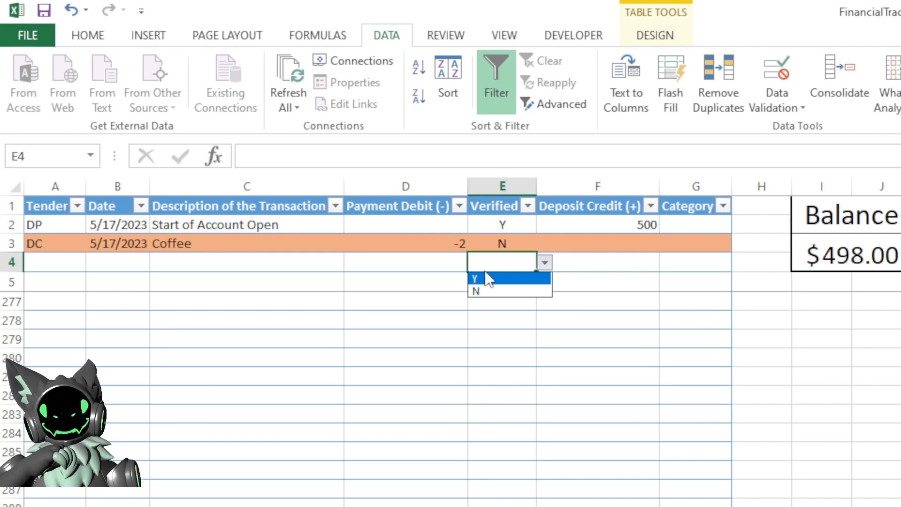
left_click(491, 317)
left_click(502, 295)
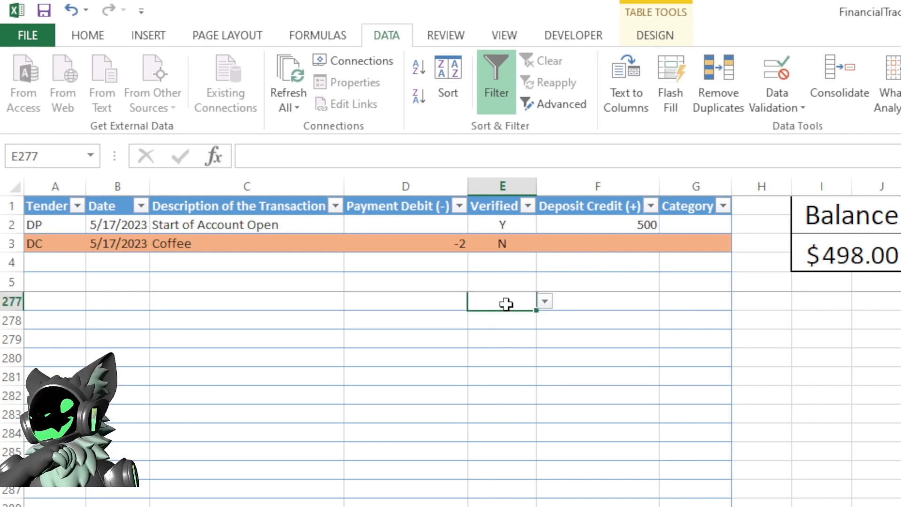
left_click(547, 303)
left_click(528, 311)
left_click(545, 302)
left_click(522, 318)
left_click(545, 301)
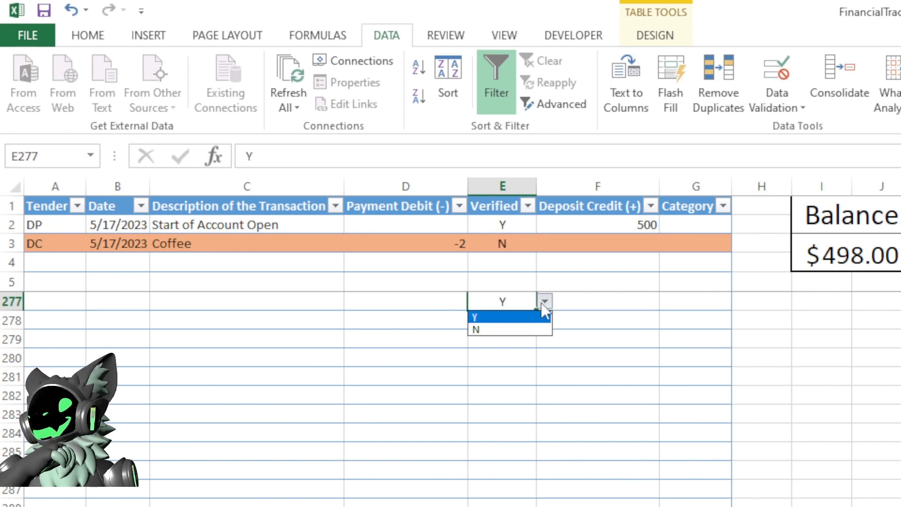
left_click(506, 304)
key("Delete")
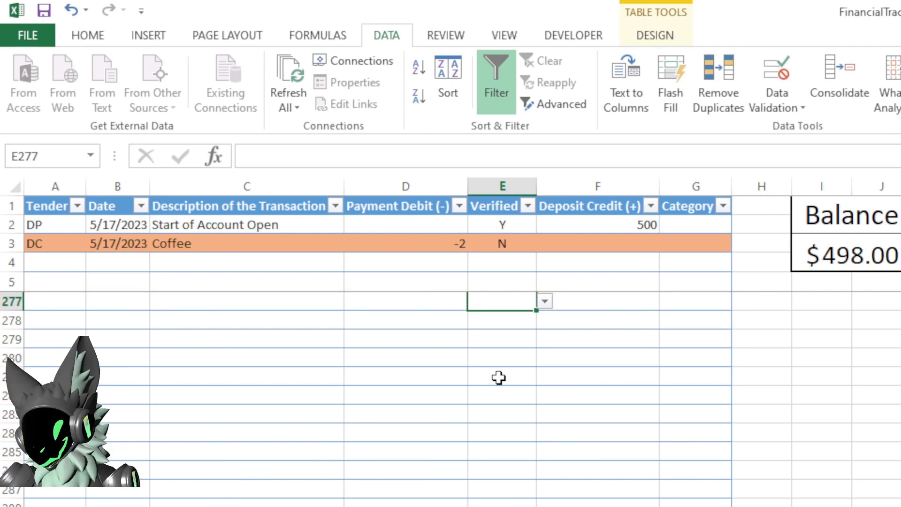
- Enter Y, N and n in new Verified cells to test the validation, then clear the rejected n
type("Y")
key("Return")
type("N")
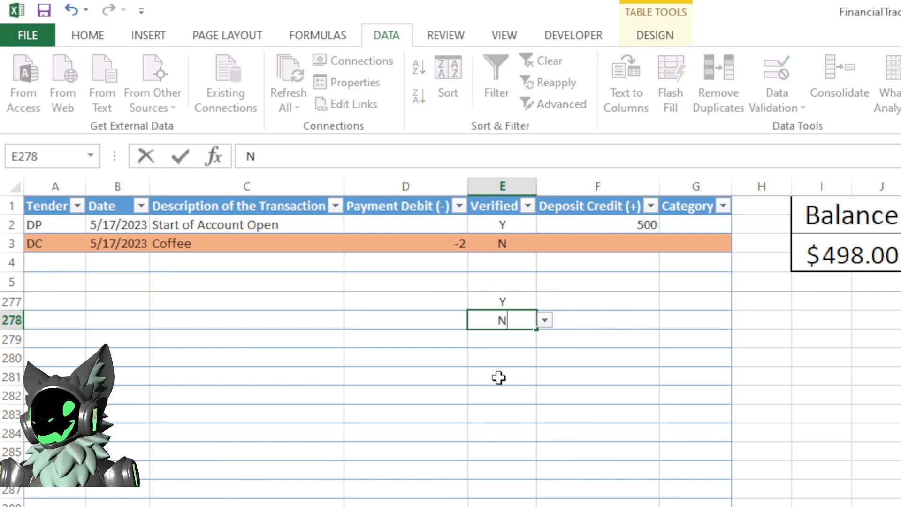
key("Return")
type("n")
key("Return")
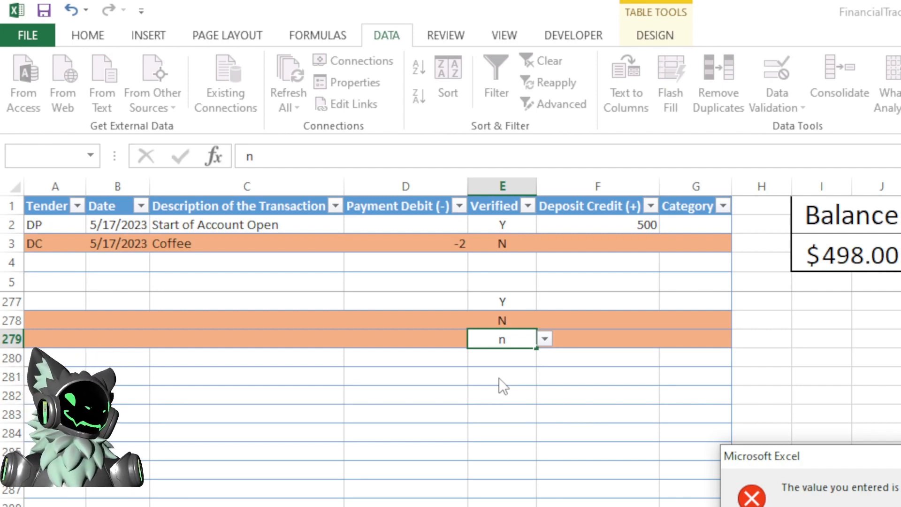
key("Return")
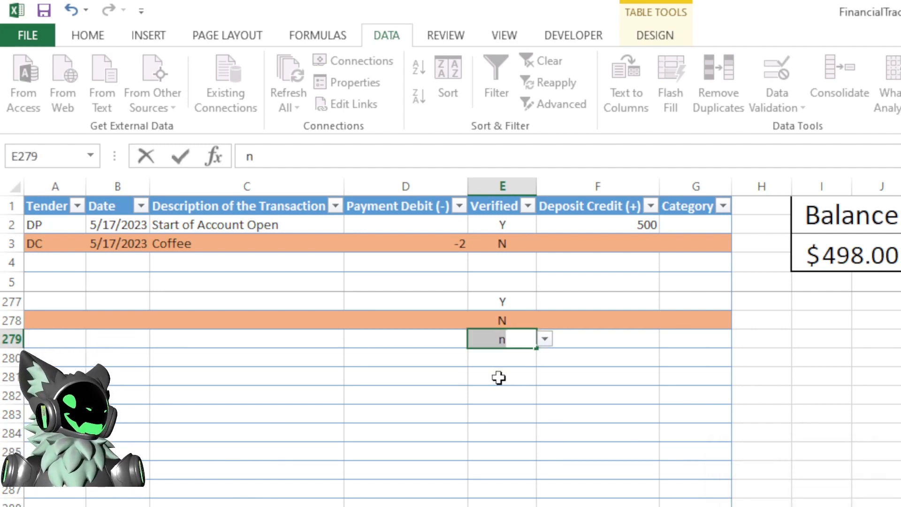
key("BackSpace")
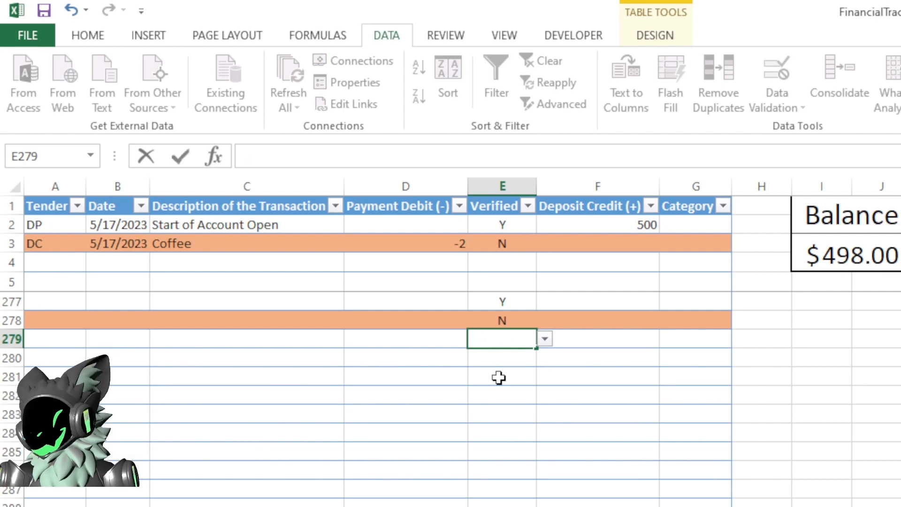
- Enter N, Y and Yellow in the next Verified cells and cancel the rejected Yellow entry
type("N")
key("Return")
type("Y")
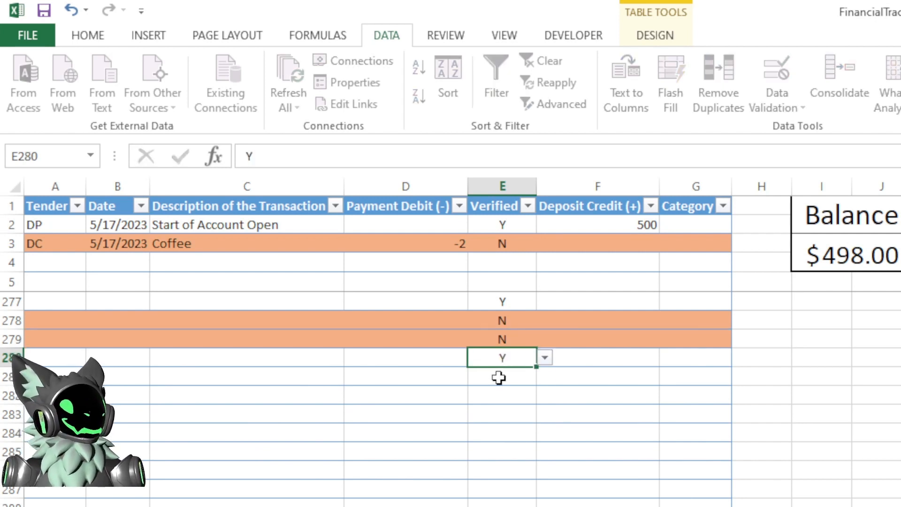
key("Return")
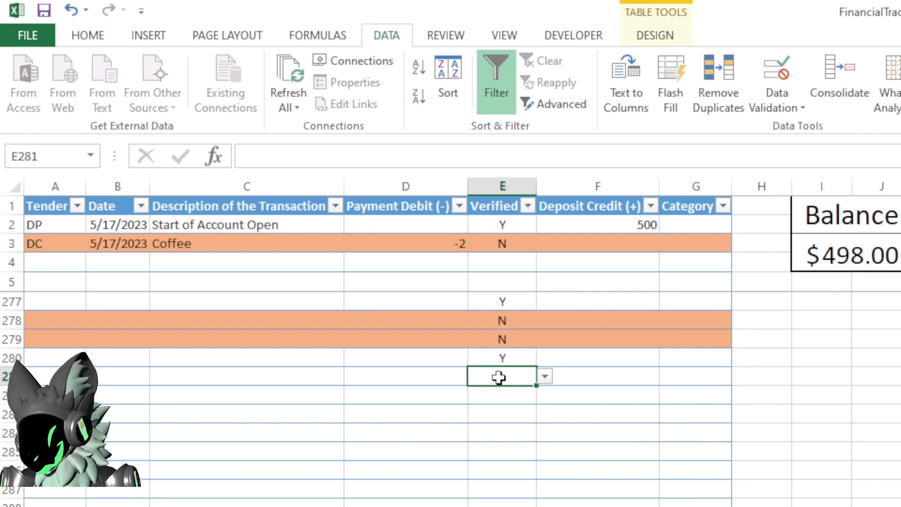
type("Yellow")
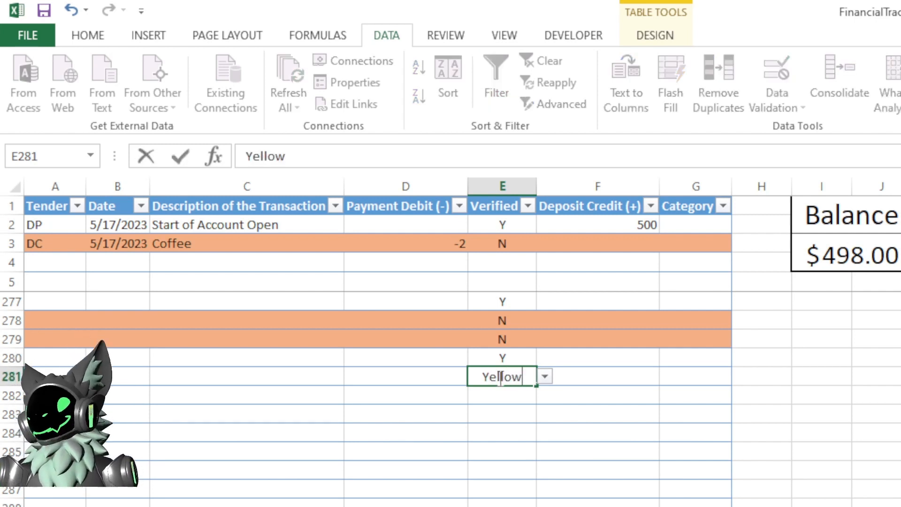
key("Return")
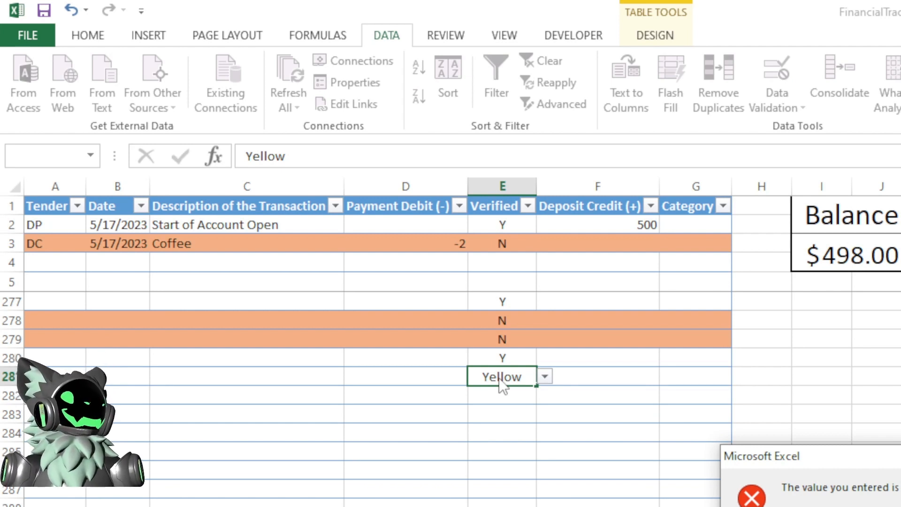
left_click_drag(885, 461, 363, 238)
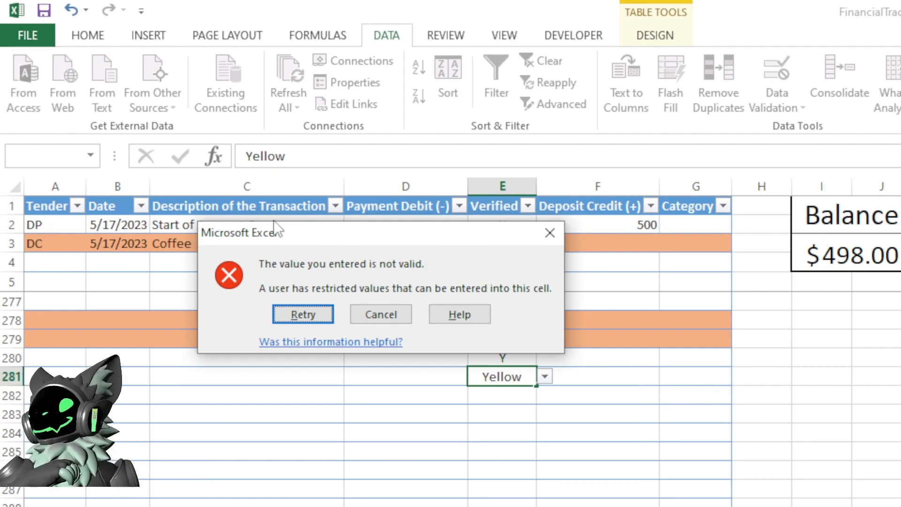
left_click(371, 321)
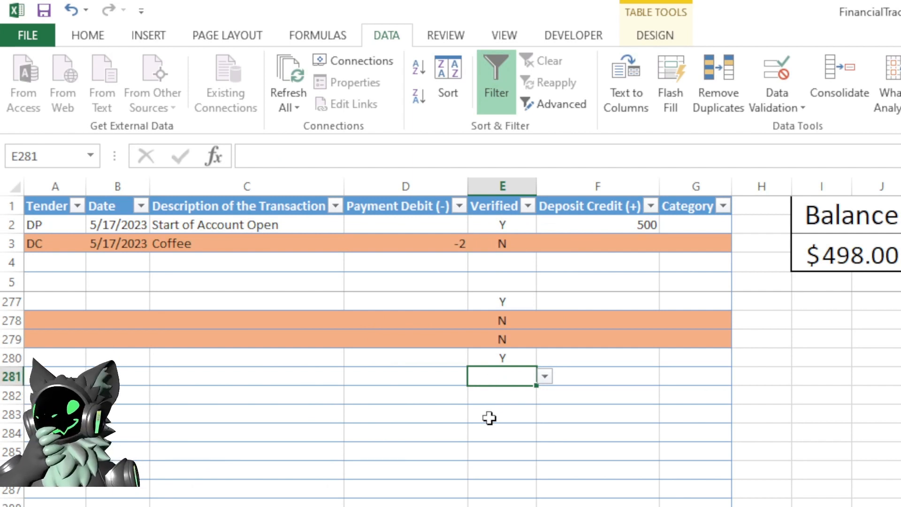
- Delete the test values from the Verified cells in rows 277 to 282
left_click_drag(493, 301, 497, 397)
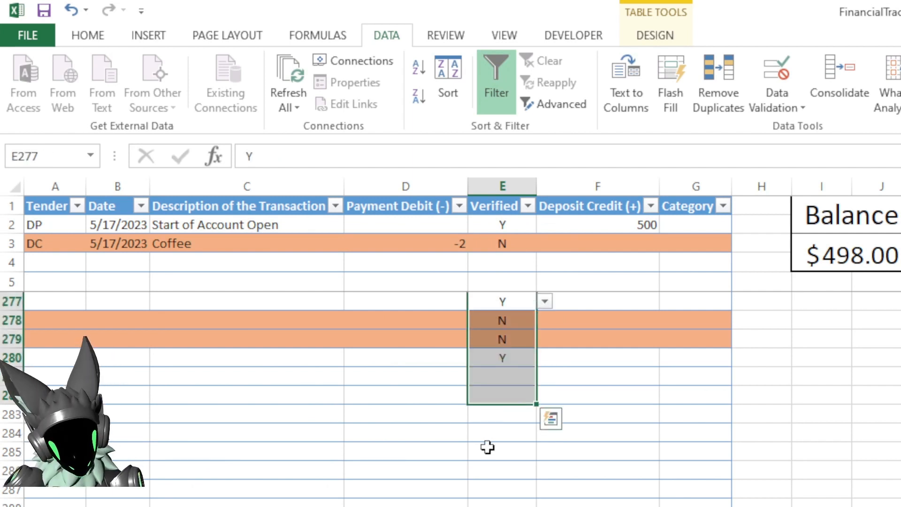
key("Delete")
- Scroll through the empty table rows to review the Verified and Payment Debit columns
left_click(497, 263)
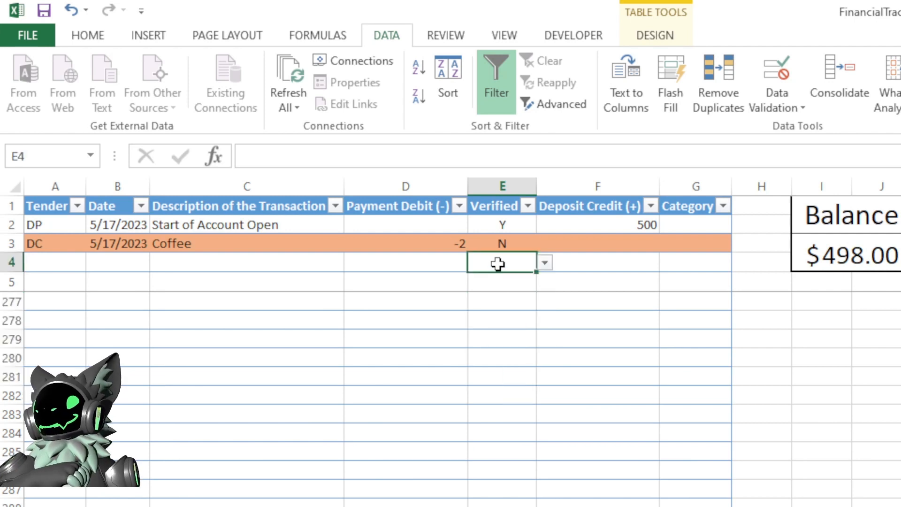
scroll(469, 384, "up", 3)
scroll(469, 439, "up", 20)
scroll(461, 444, "up", 7)
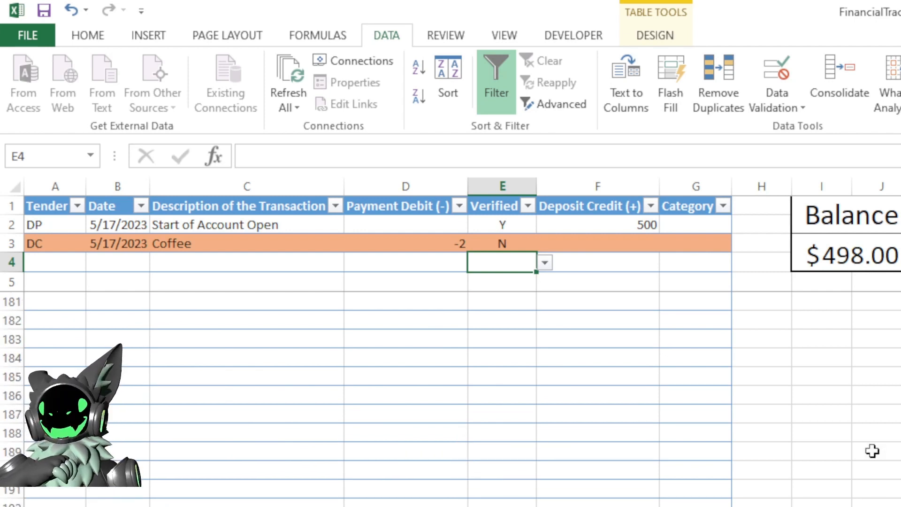
left_click(509, 421)
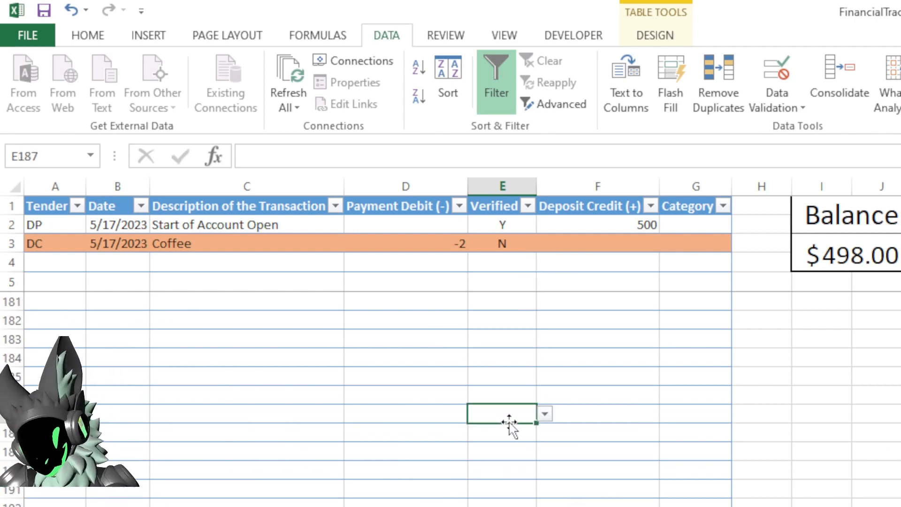
key("ctrl+shift+Up")
scroll(469, 425, "up", 6)
left_click(446, 426)
scroll(437, 477, "up", 10)
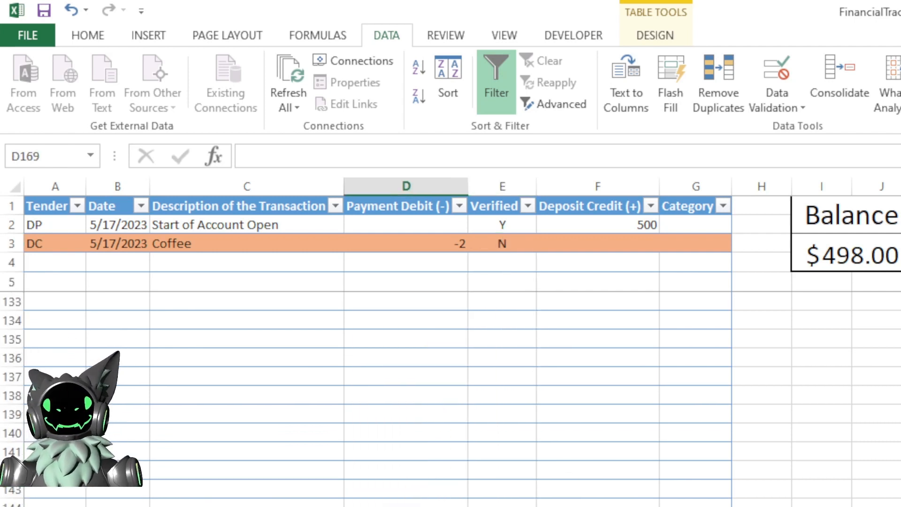
scroll(714, 399, "up", 20)
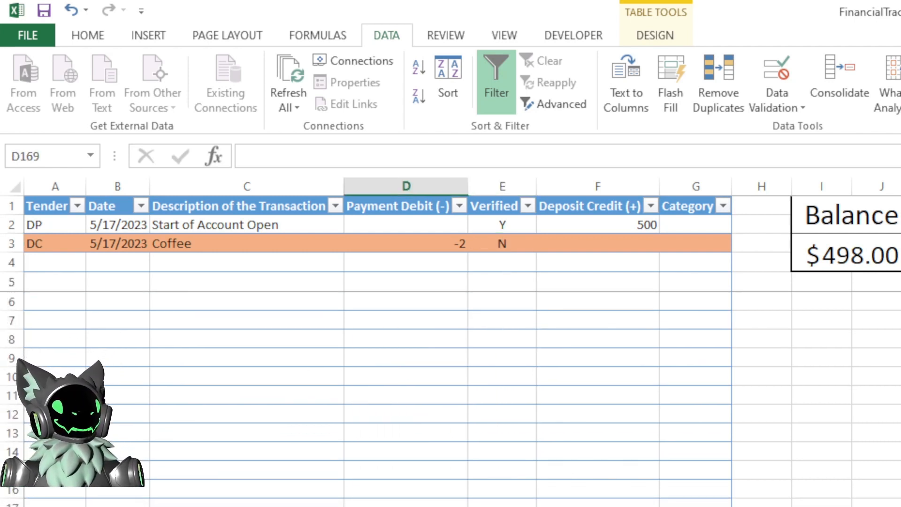
left_click(598, 338)
left_click(60, 263)
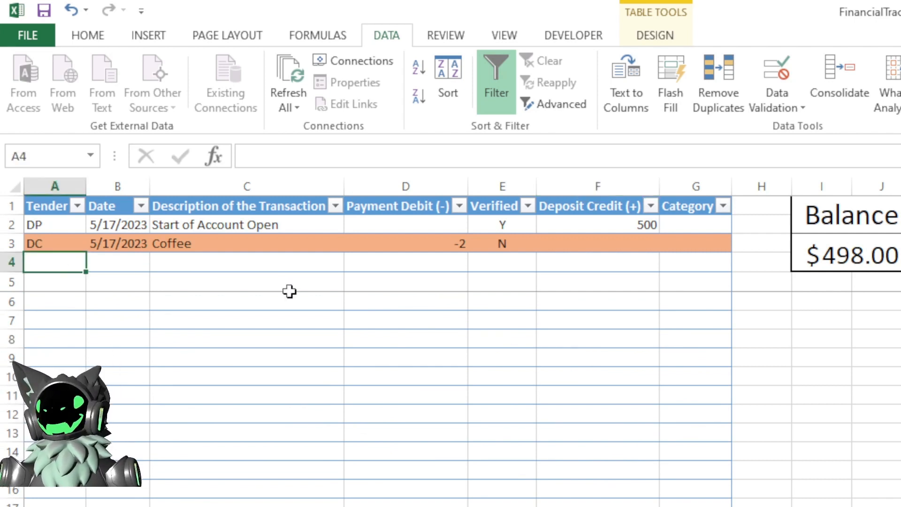
left_click(505, 262)
left_click(545, 264)
left_click(544, 265)
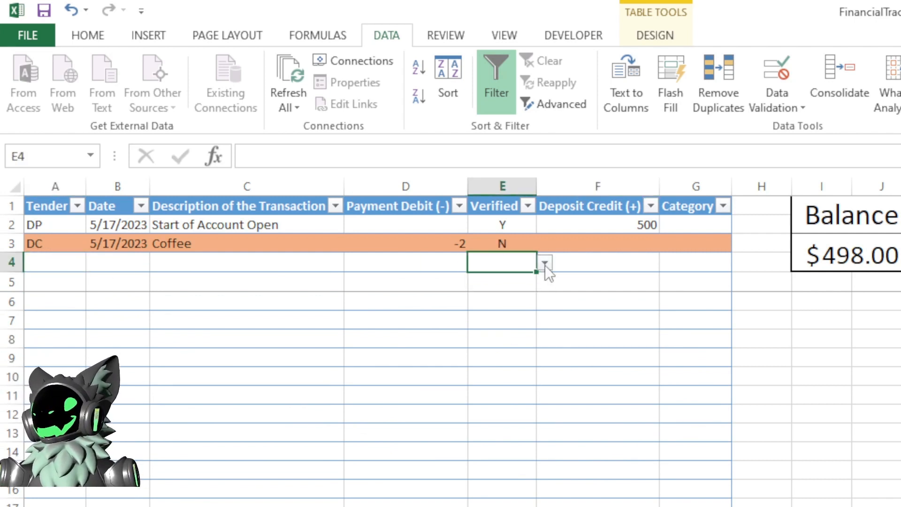
left_click(494, 281)
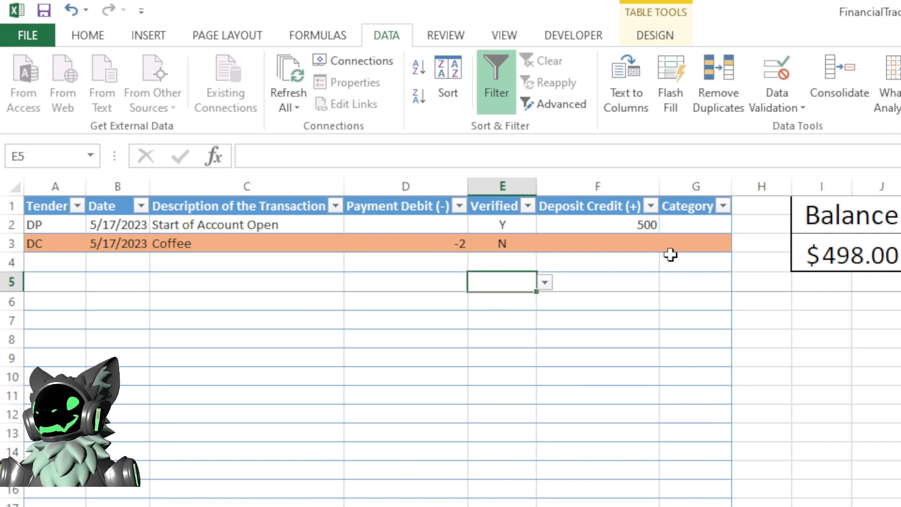
left_click(708, 227)
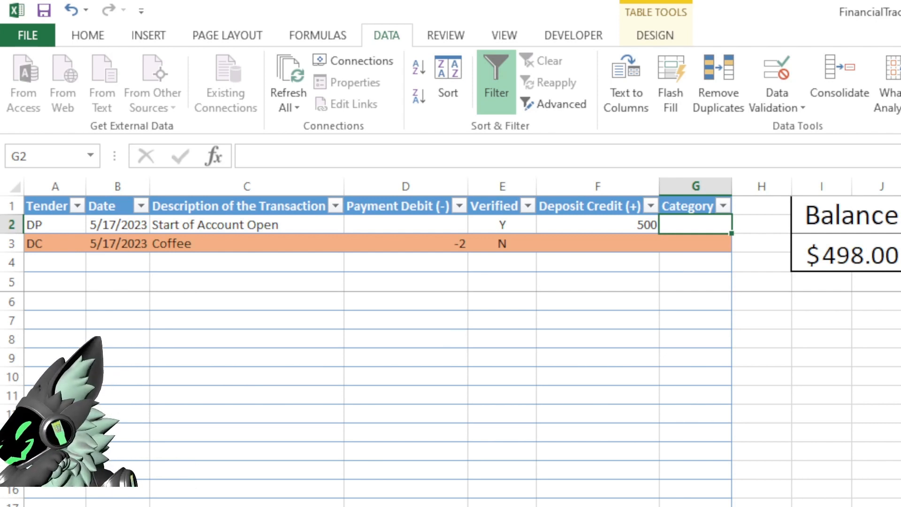
key("alt+Tab")
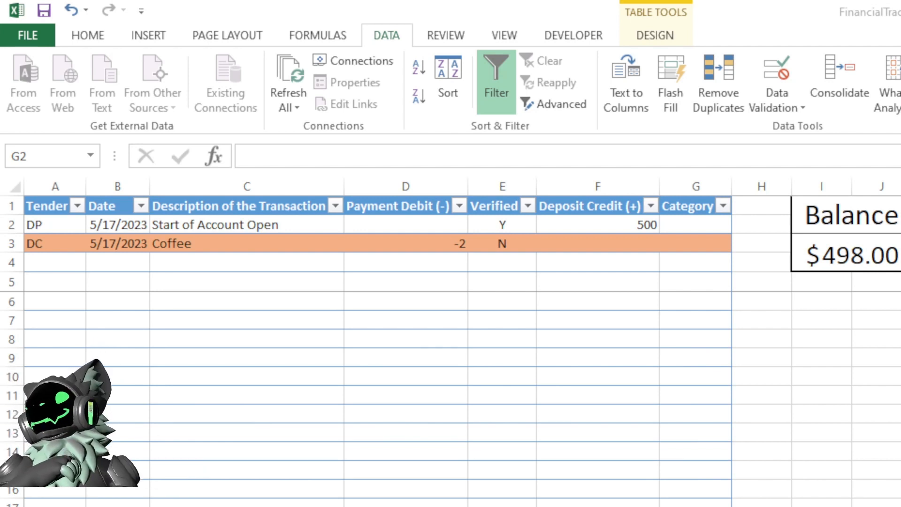
key("alt+Tab")
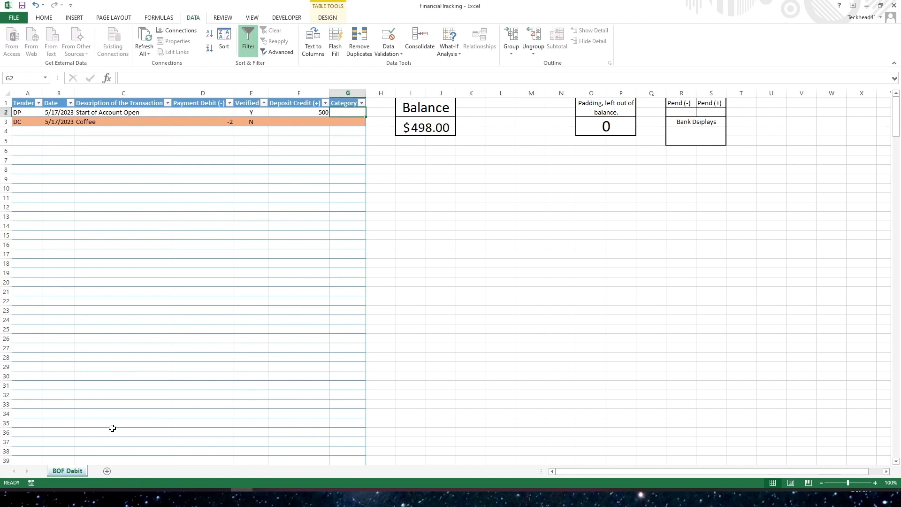
- Add a new worksheet and rename it Categories
left_click(107, 471)
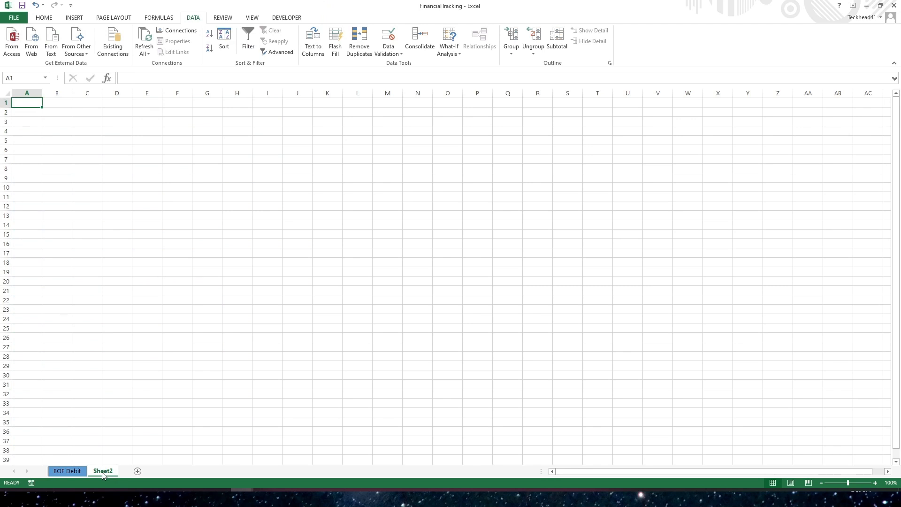
right_click(103, 472)
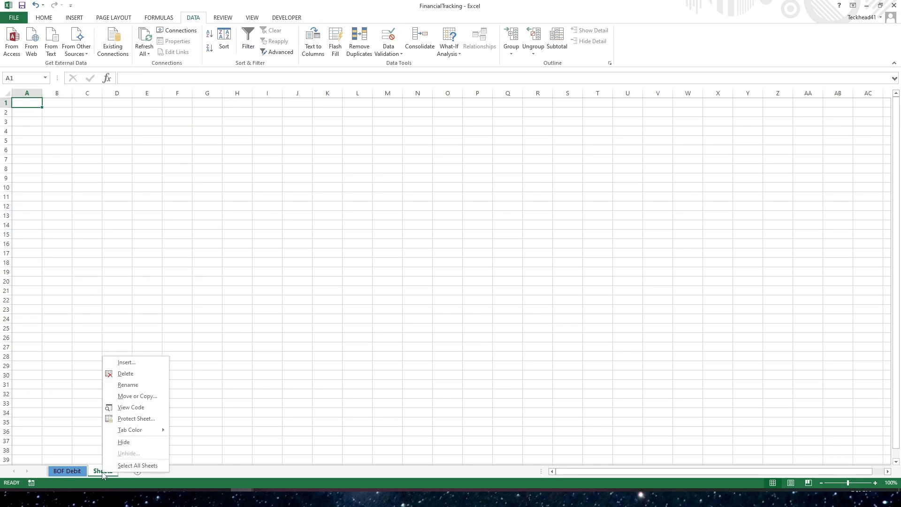
left_click(128, 386)
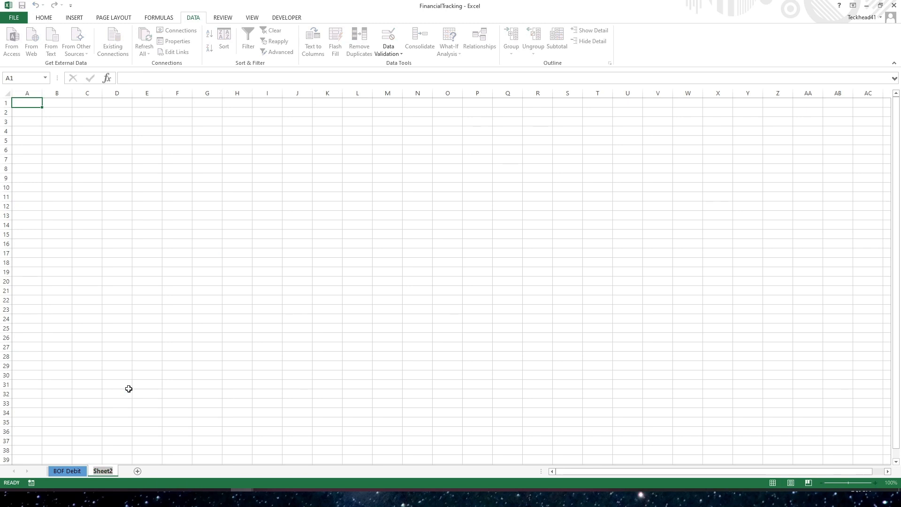
type("Categories")
key("Return")
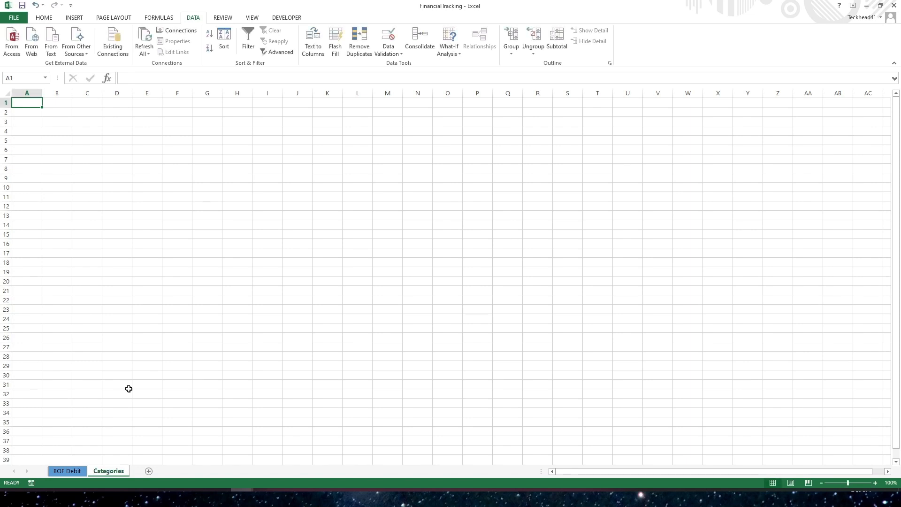
- Set the Categories sheet tab colour to a light gray
right_click(107, 474)
mouse_move(139, 433)
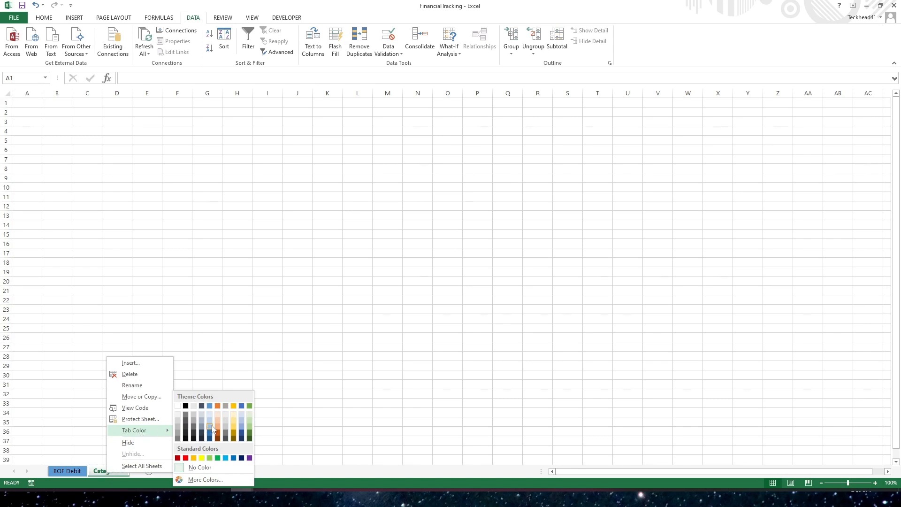
left_click(223, 411)
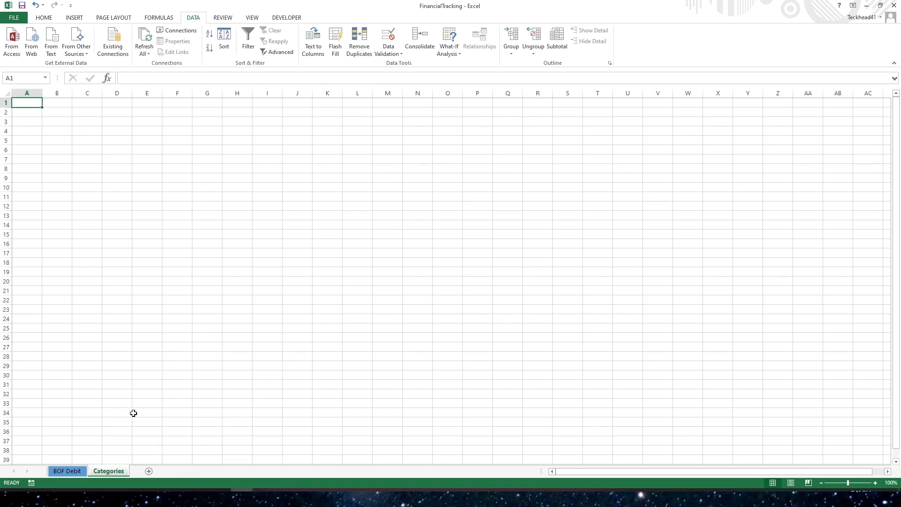
- Switch back and forth between the BOF Debit and Categories sheets to compare their tabs
left_click(70, 472)
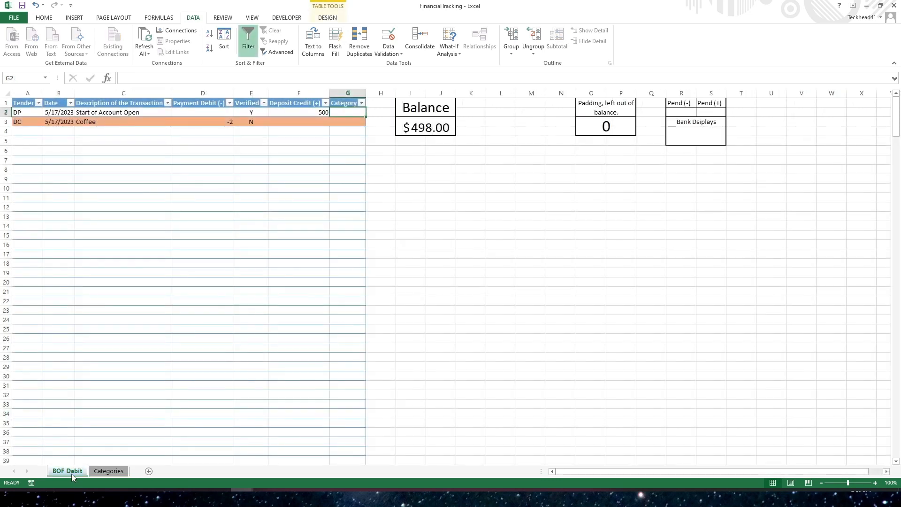
left_click(109, 472)
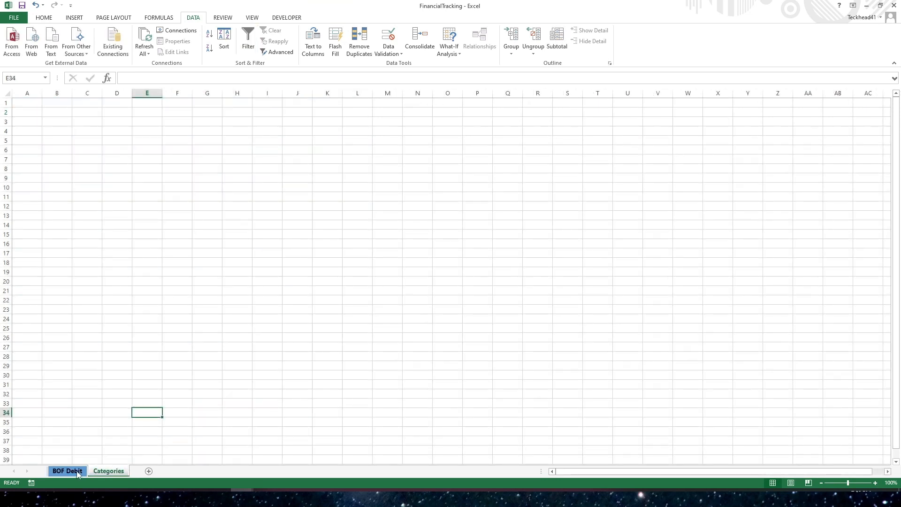
left_click(72, 472)
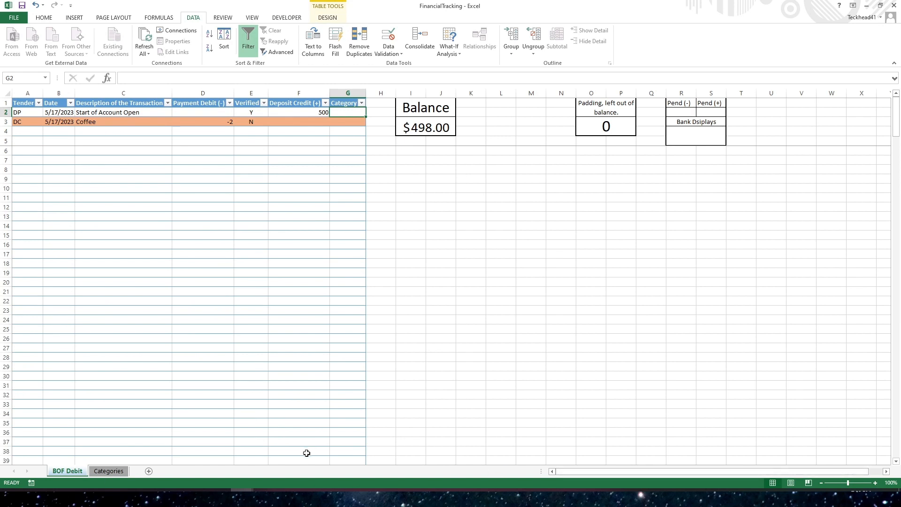
left_click(109, 472)
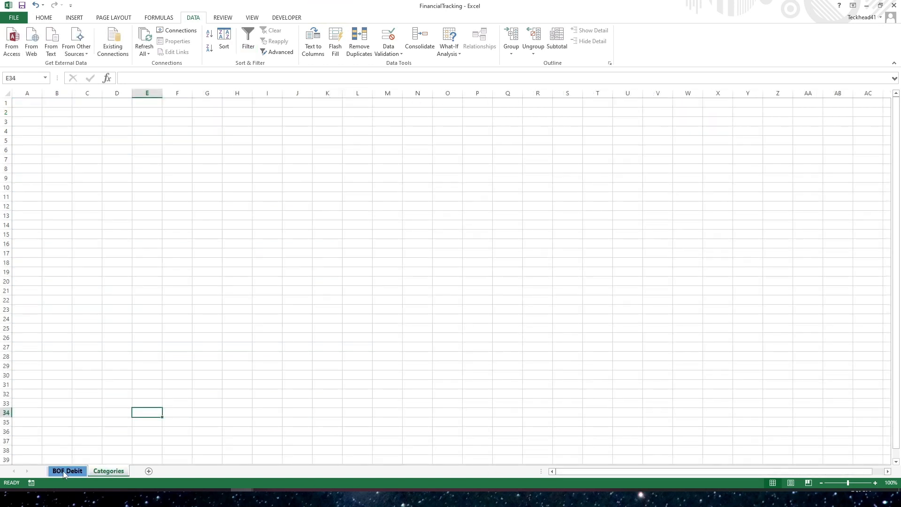
left_click(64, 473)
left_click(111, 298)
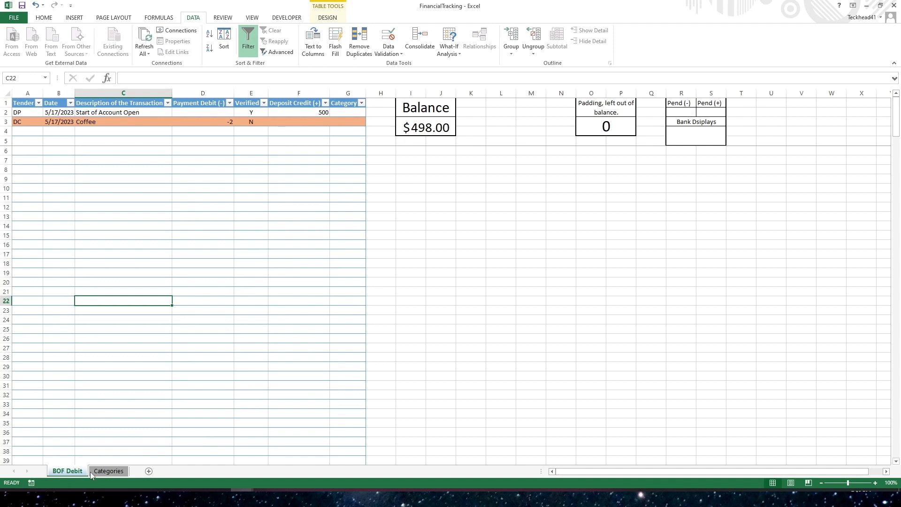
left_click(108, 471)
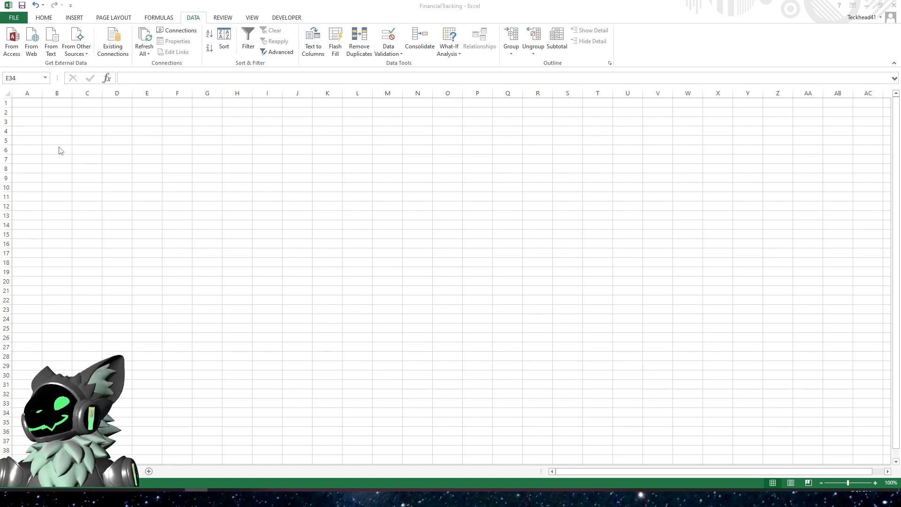
- Enter the header Categories in cell A1 of the Categories sheet and autofit column A
left_click(27, 102)
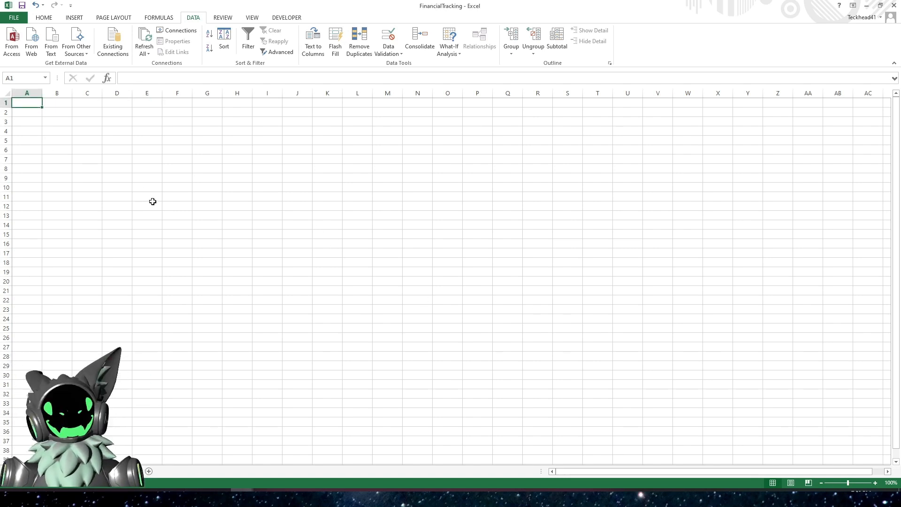
type("Categories")
key("Return")
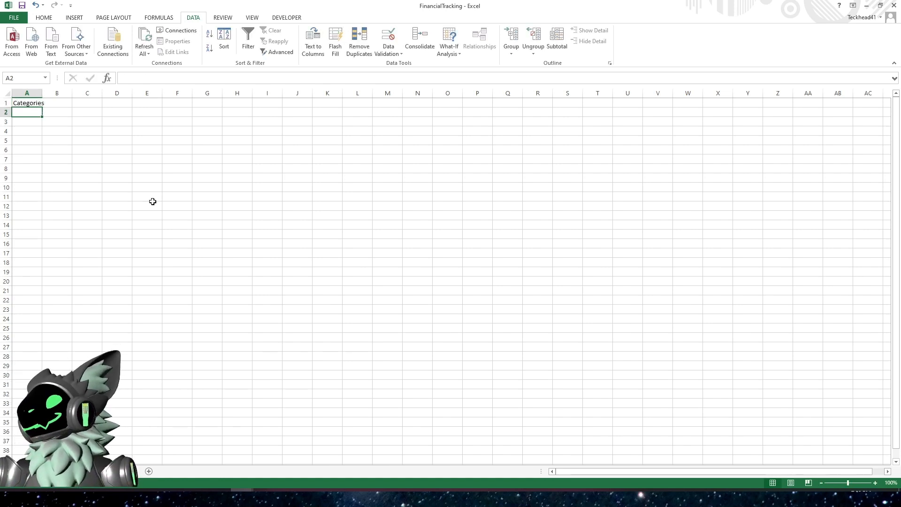
double_click(42, 93)
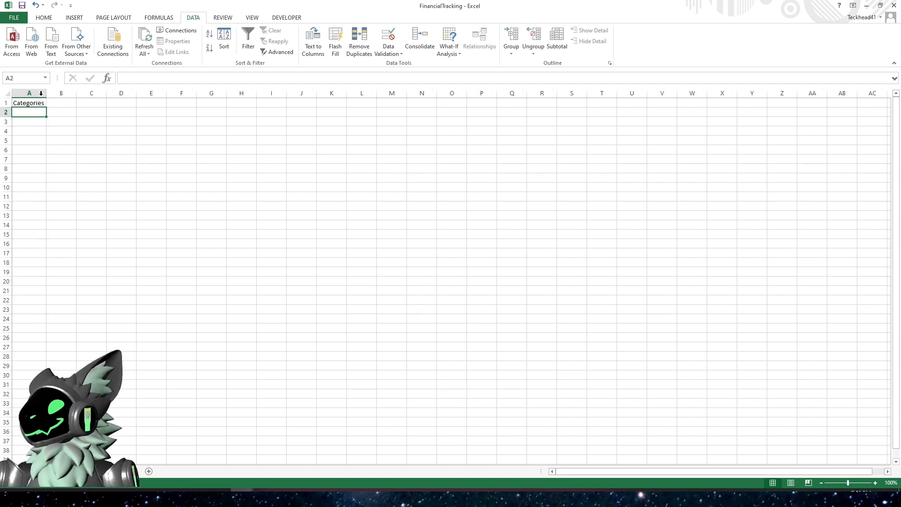
- Format cells A1 to A30 as a table with headers using a light gray table style
left_click(34, 105)
left_click_drag(35, 113, 23, 378)
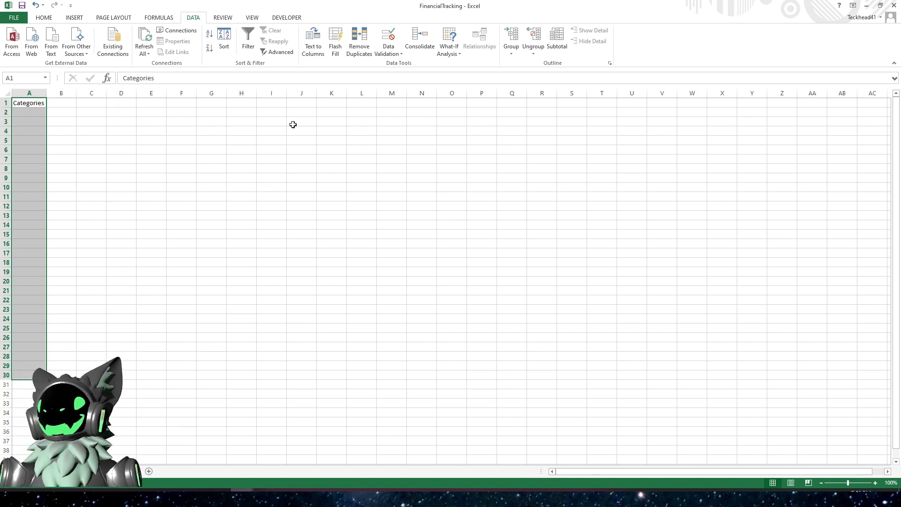
left_click(44, 18)
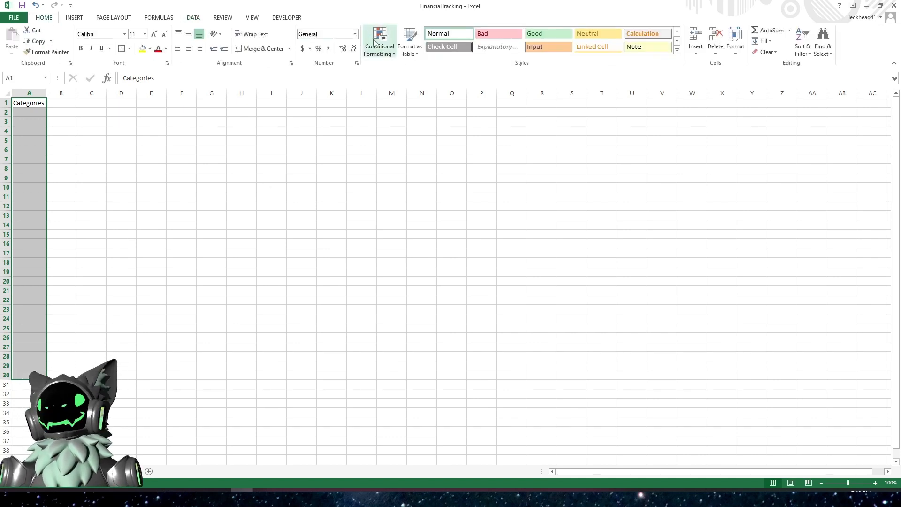
left_click(410, 52)
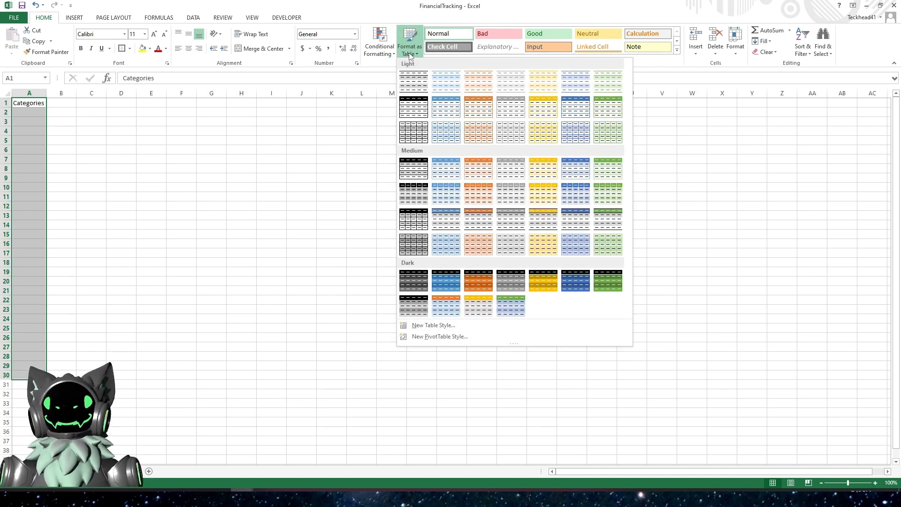
left_click(516, 108)
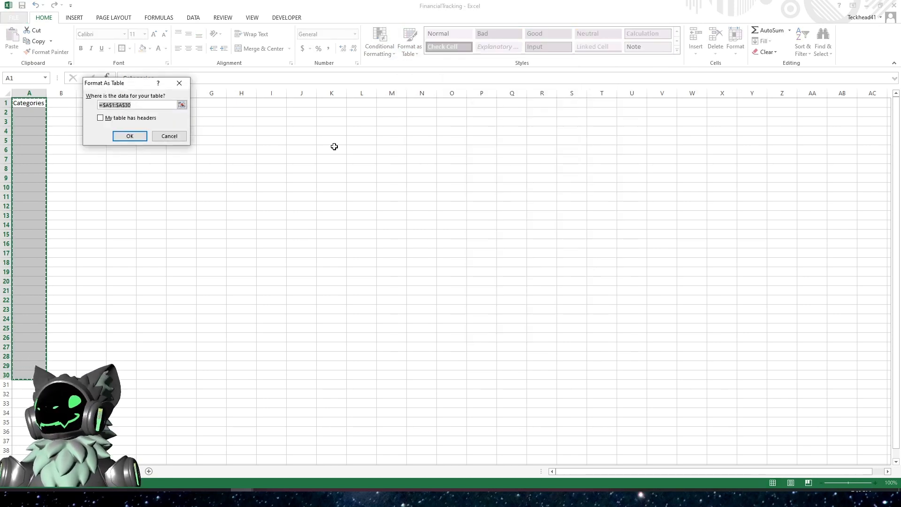
left_click(116, 120)
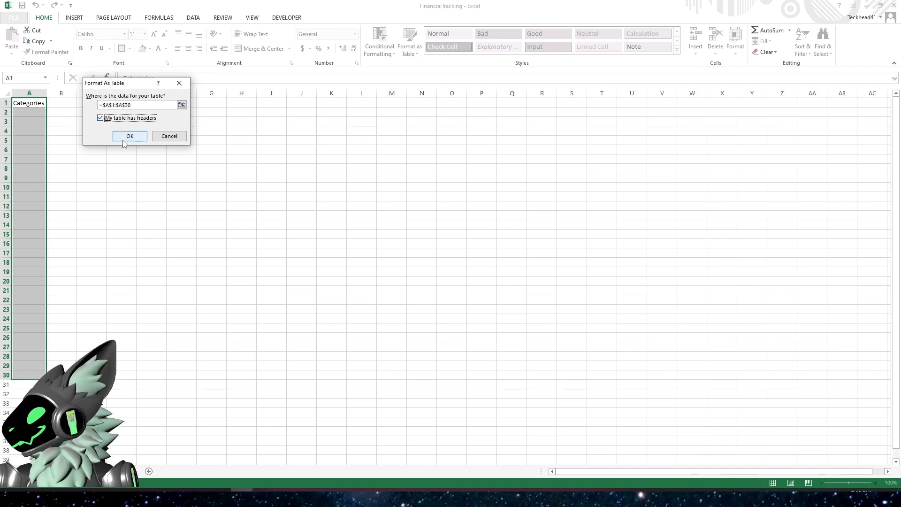
left_click(130, 136)
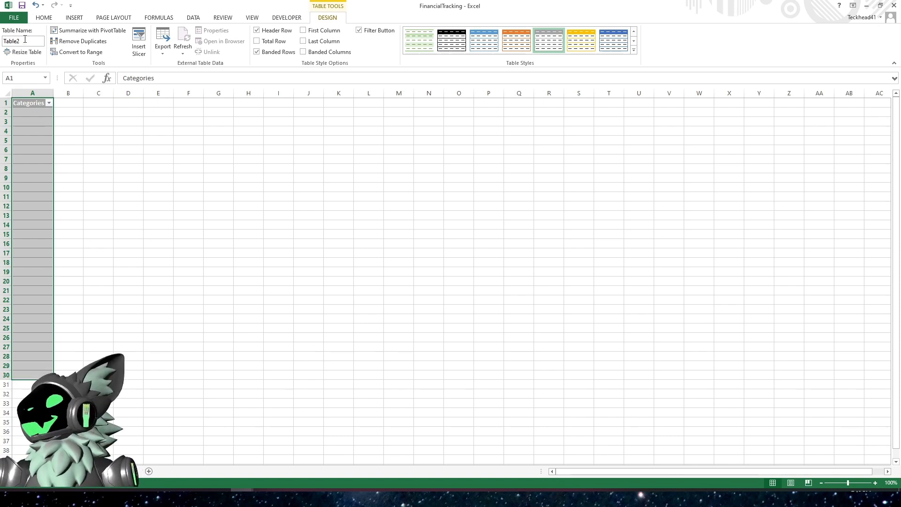
left_click(31, 112)
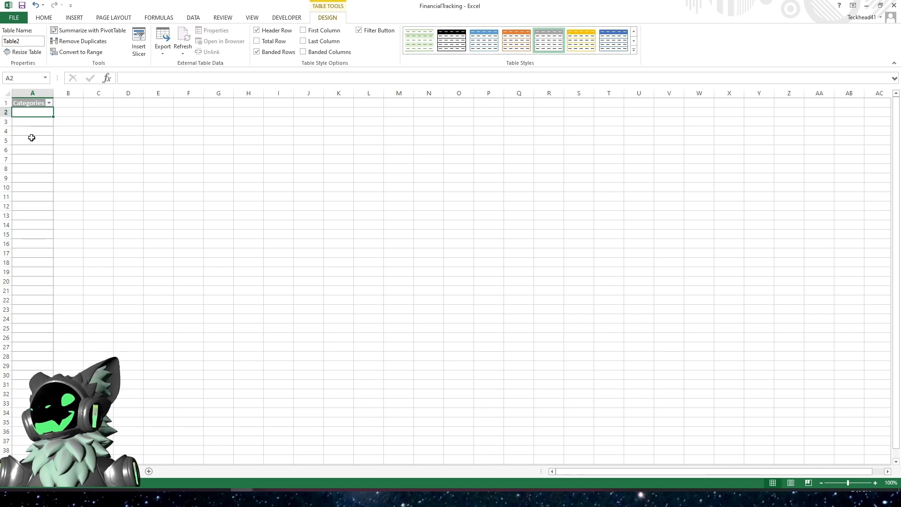
left_click(29, 156)
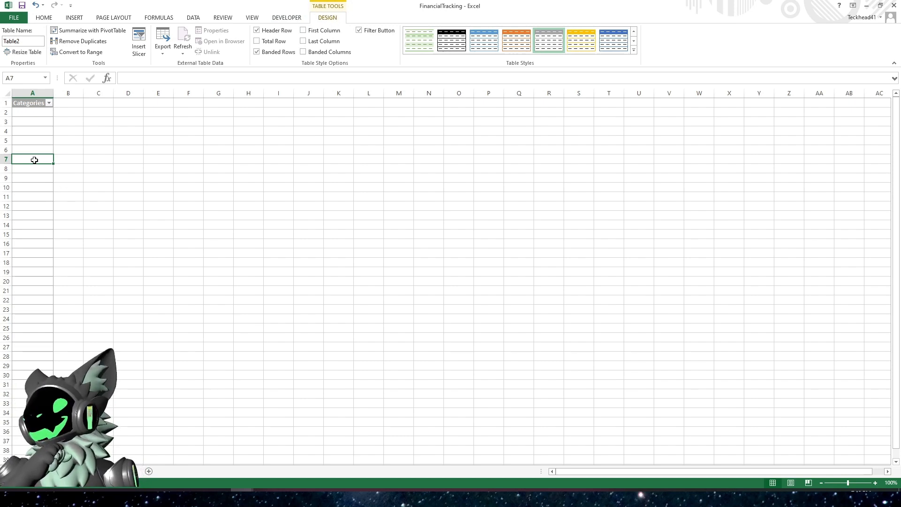
left_click(69, 158)
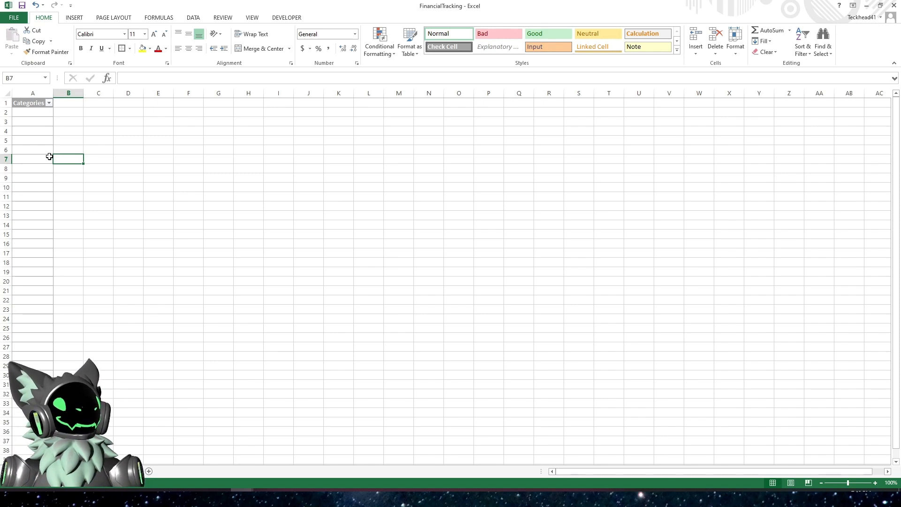
key("alt+F11")
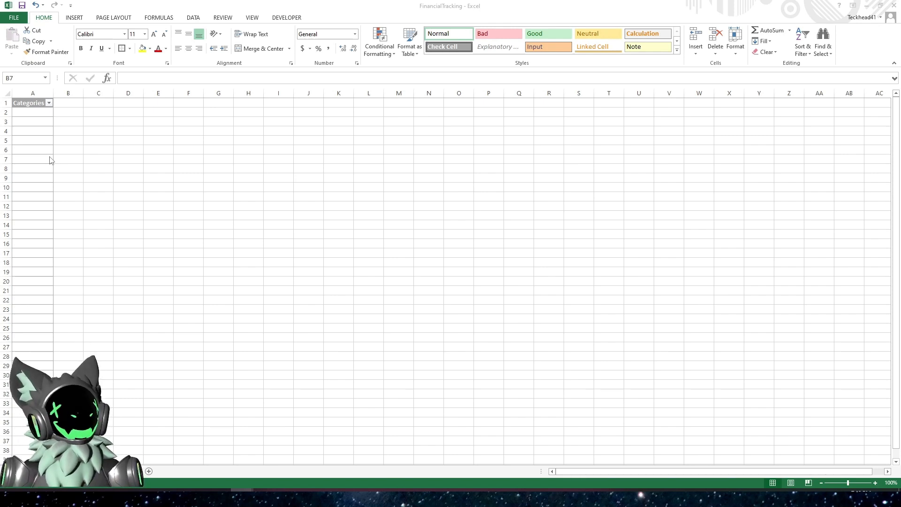
left_click(49, 157)
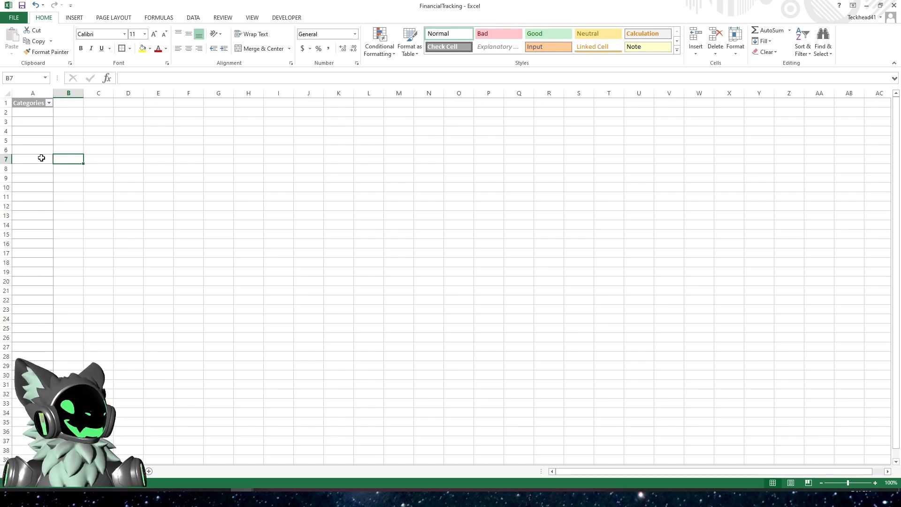
left_click(33, 161)
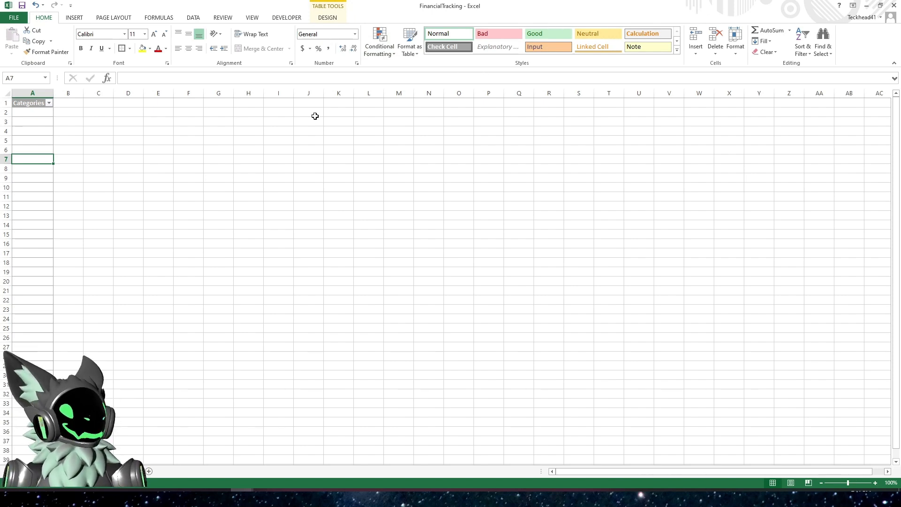
left_click(29, 132)
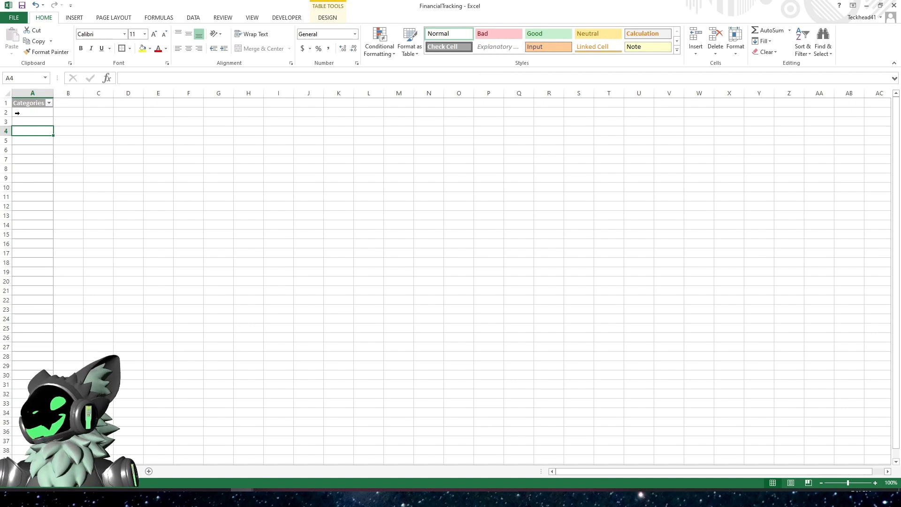
- Rename the Categories table as CAT_TBL
left_click(328, 18)
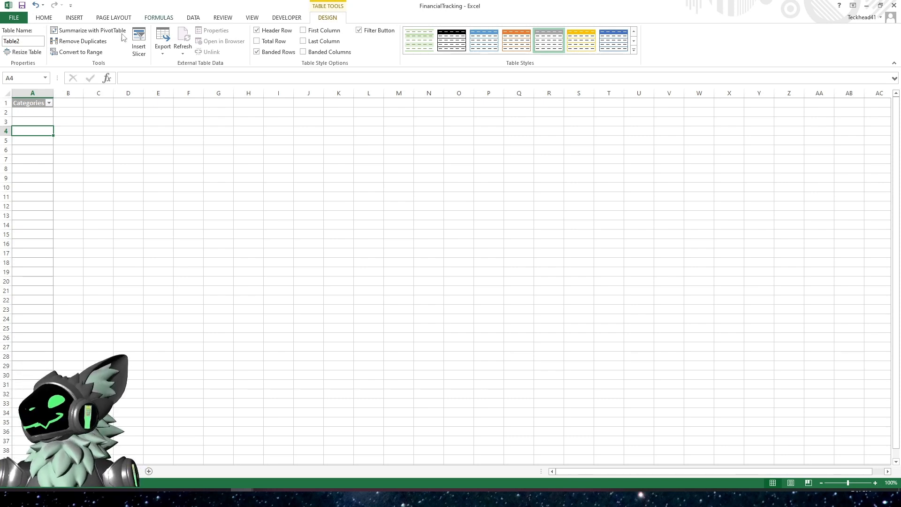
left_click(23, 41)
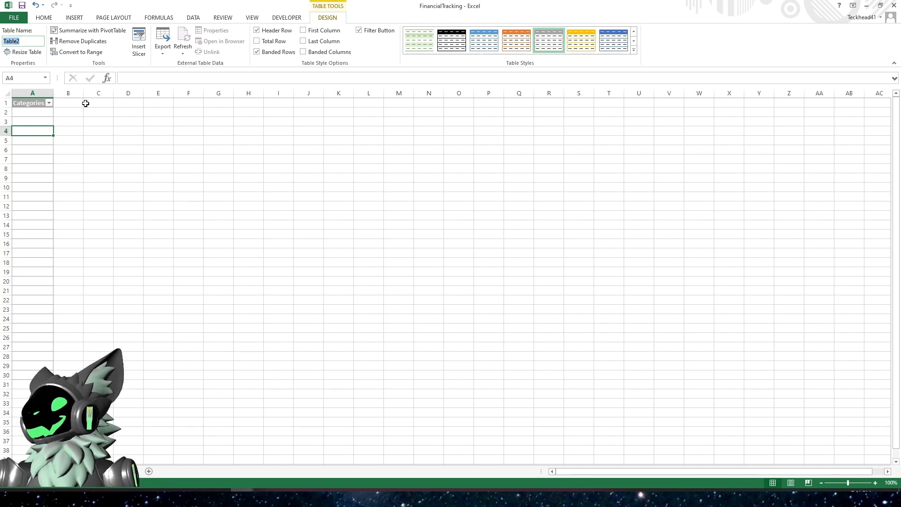
type("CAT_TBL")
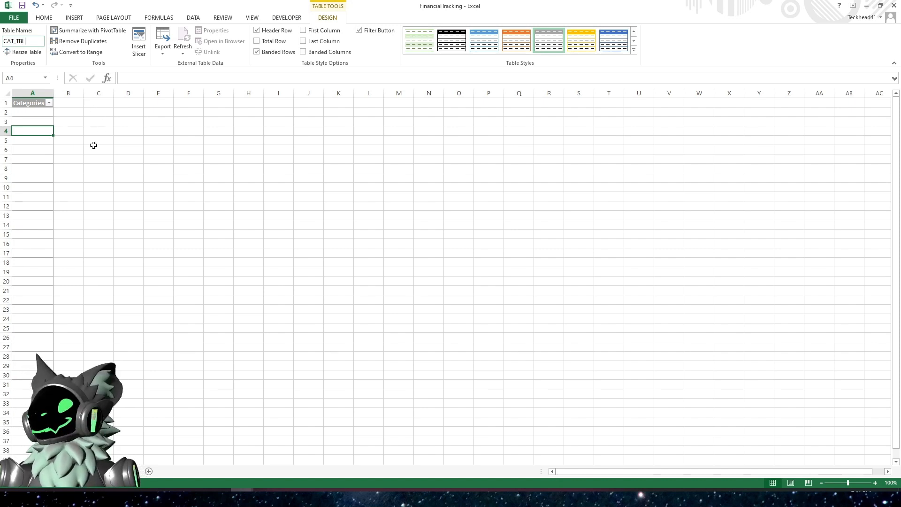
left_click(69, 130)
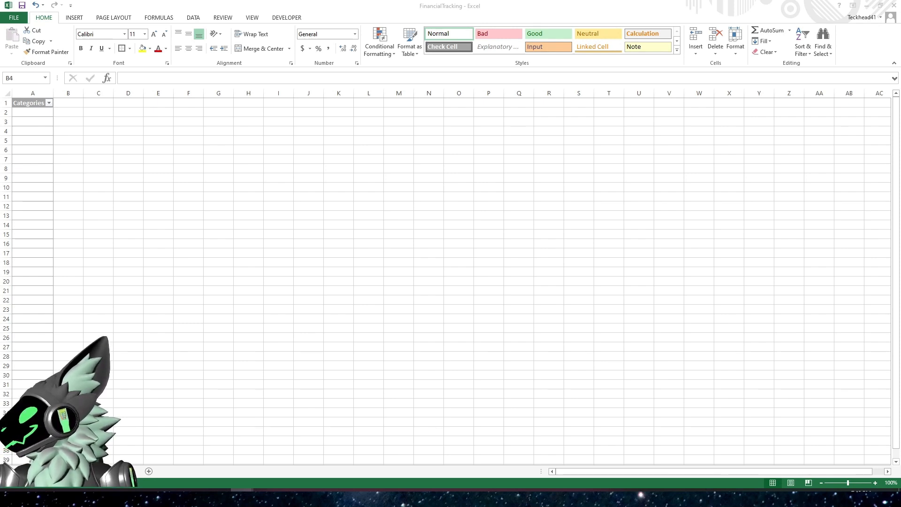
- Paste the list of transaction categories into the table below the header and widen column A to fit
left_click(38, 113)
right_click(40, 114)
left_click(67, 156)
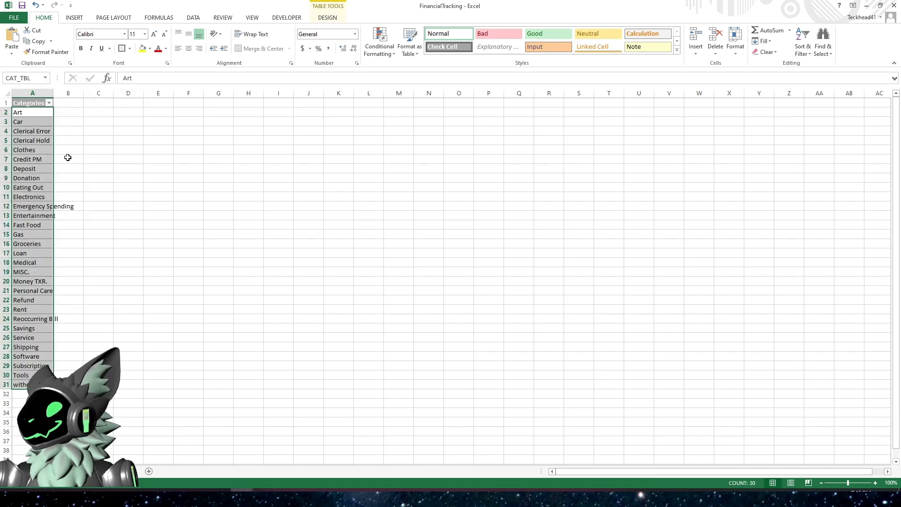
left_click_drag(54, 92, 77, 93)
left_click(142, 214)
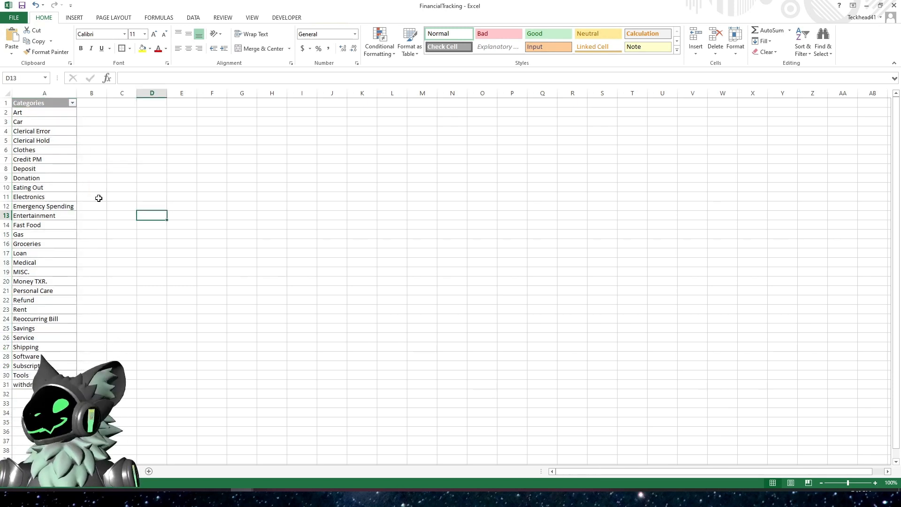
- Sort the category list A to Z and check the table's name
left_click(49, 114)
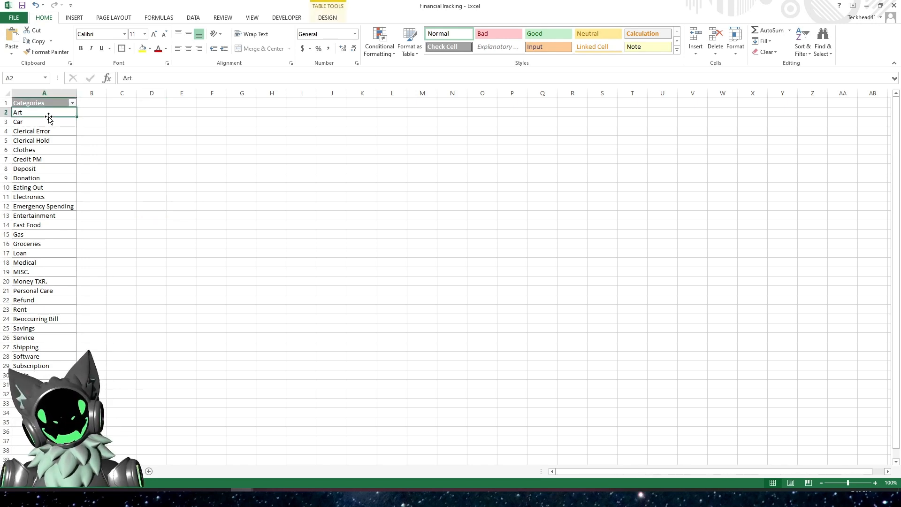
left_click_drag(30, 113, 26, 266)
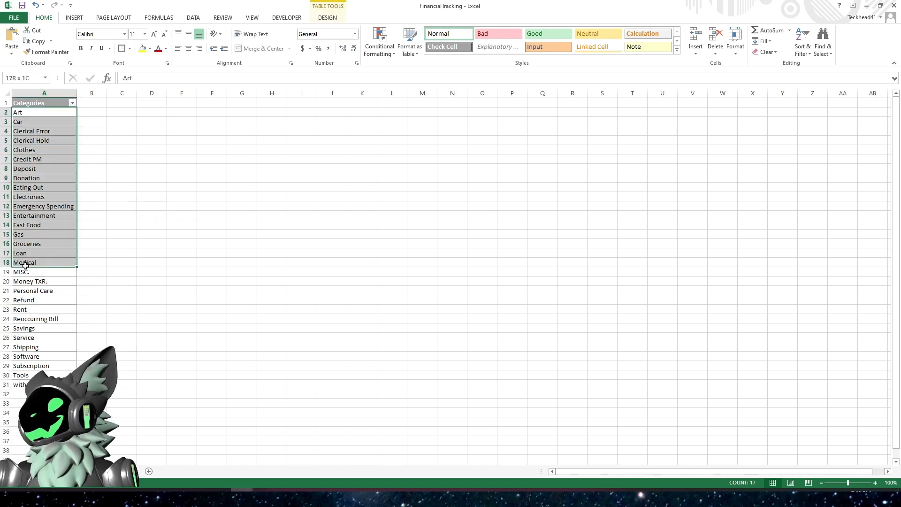
left_click(27, 283)
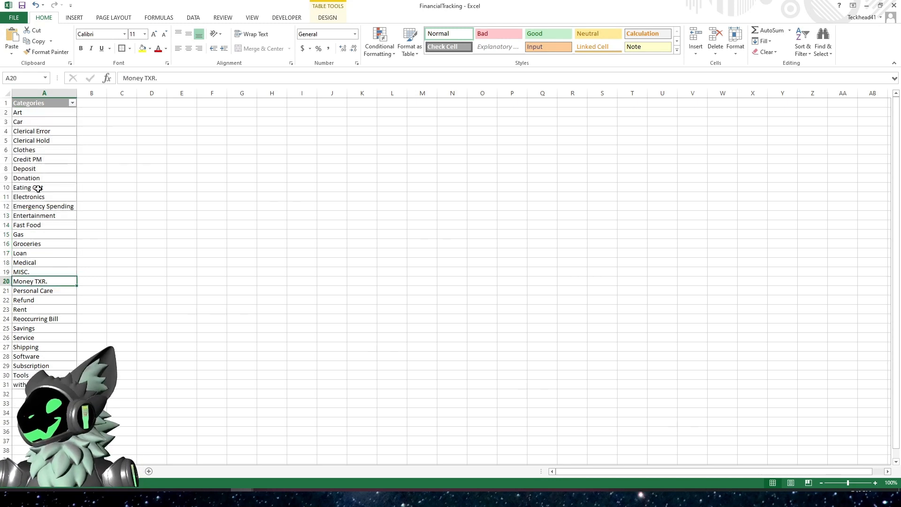
left_click(72, 102)
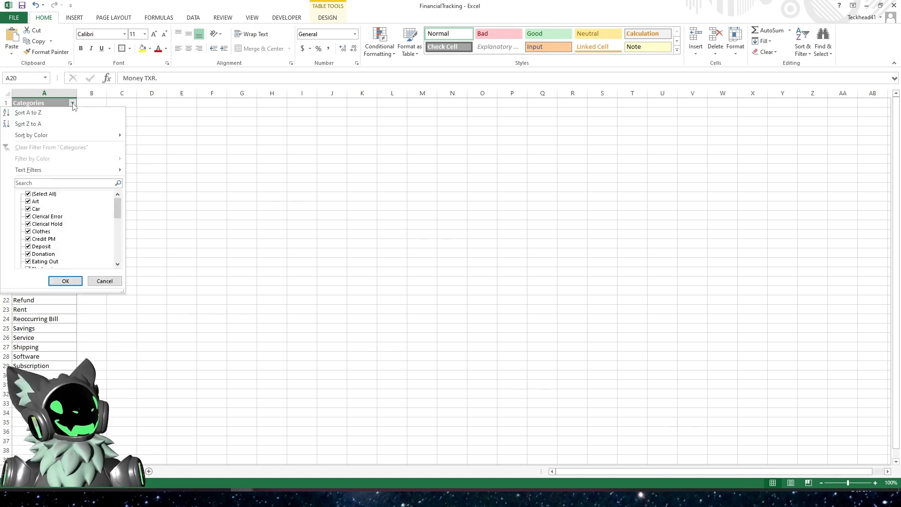
left_click(43, 114)
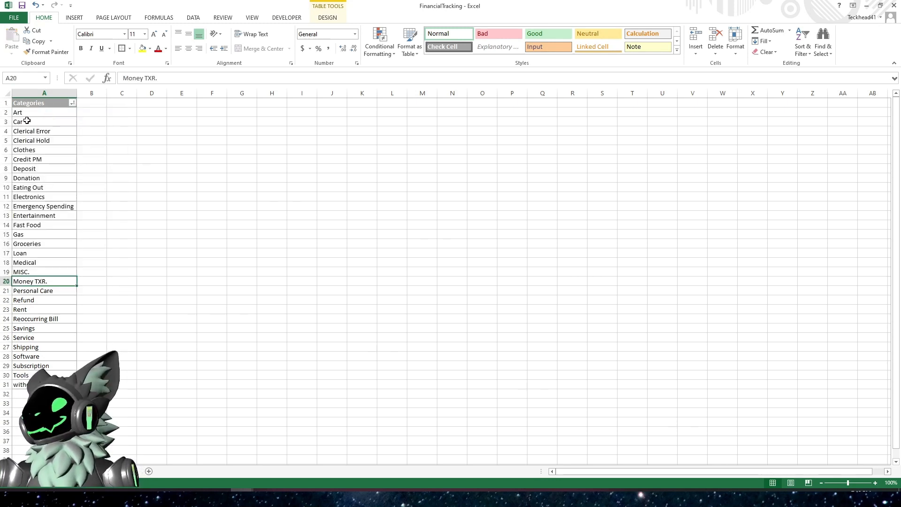
left_click(33, 233)
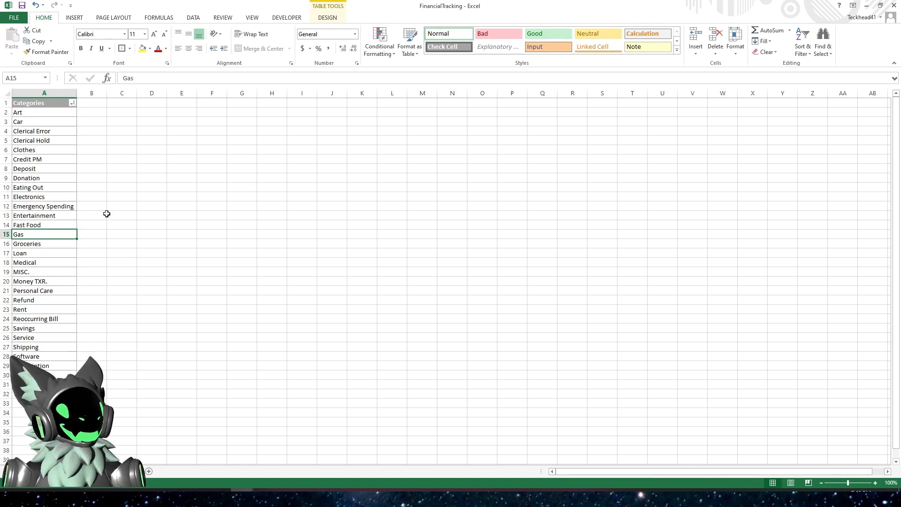
left_click(175, 196)
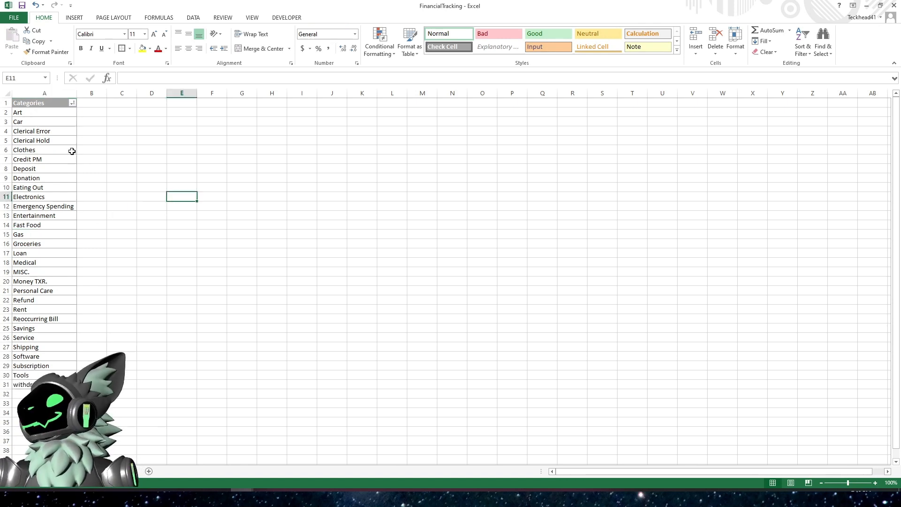
left_click(40, 119)
left_click(40, 111)
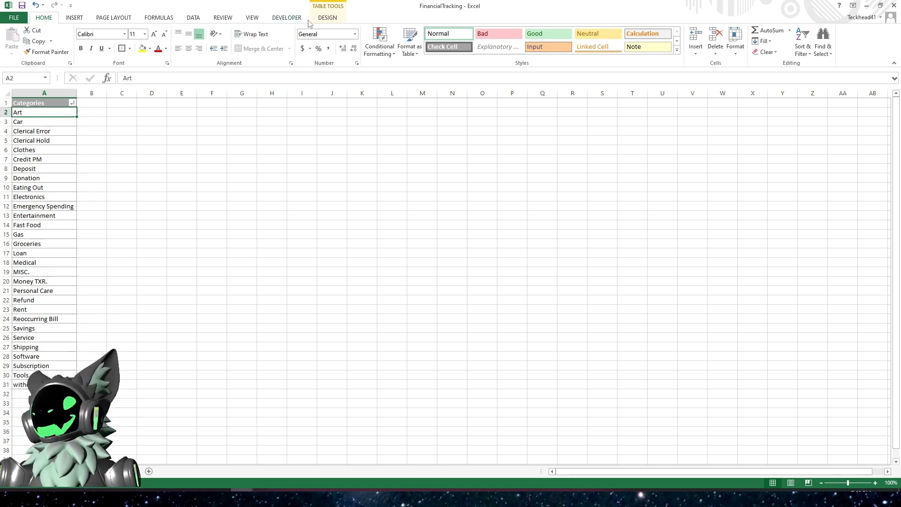
left_click(327, 17)
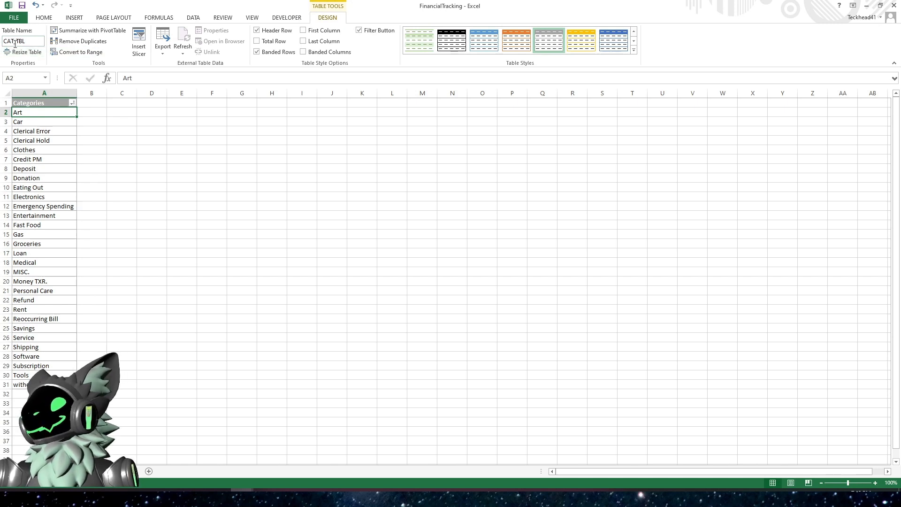
left_click(165, 223)
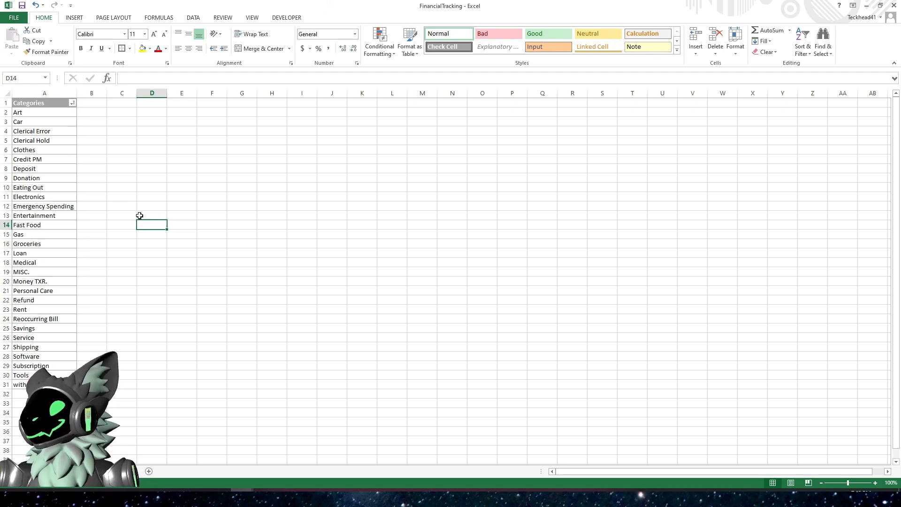
- Select the Category column of the BOF Debit transaction table and open Data Validation
left_click(51, 471)
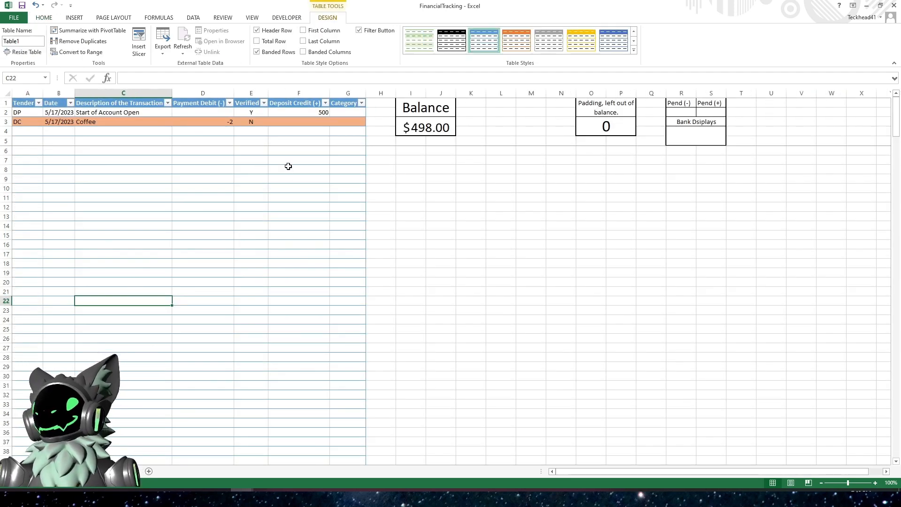
left_click(347, 110)
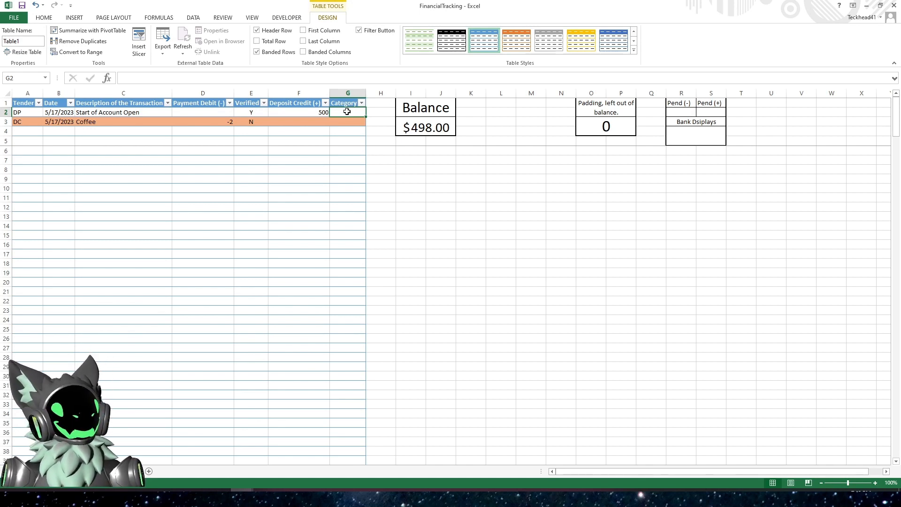
left_click(348, 97)
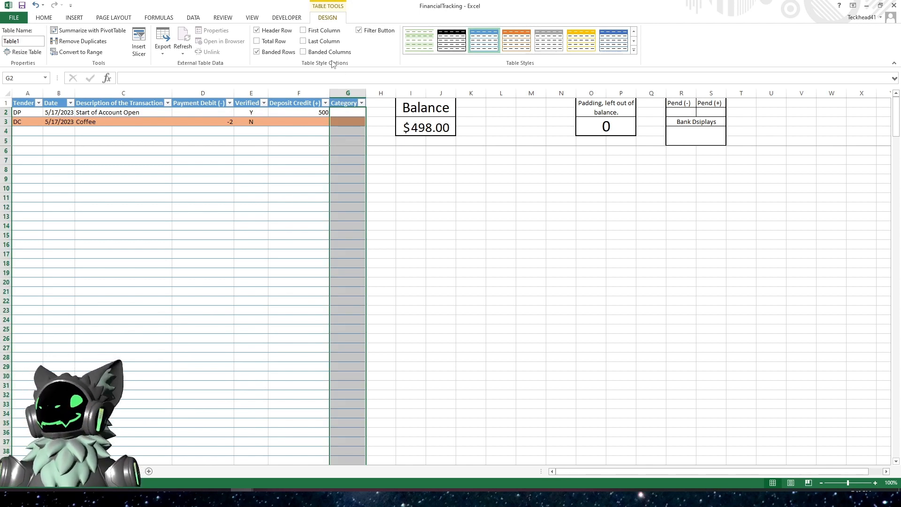
left_click(45, 19)
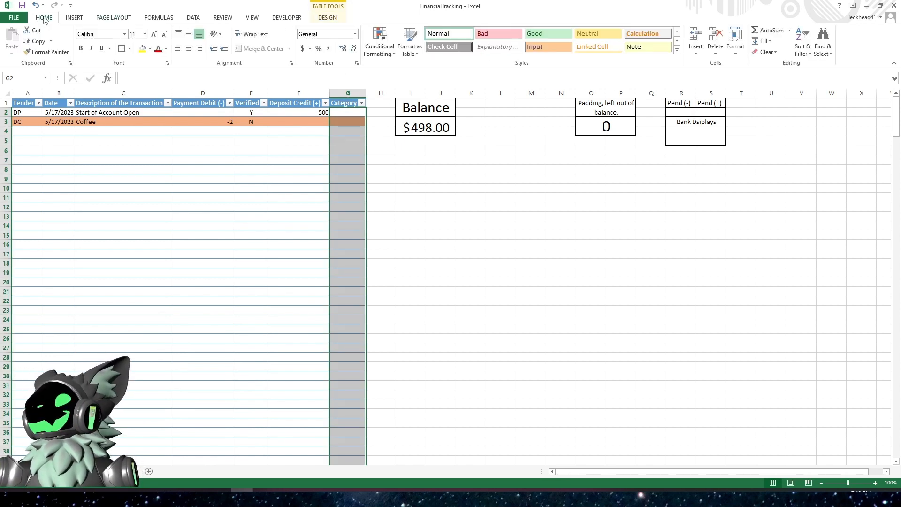
left_click(195, 19)
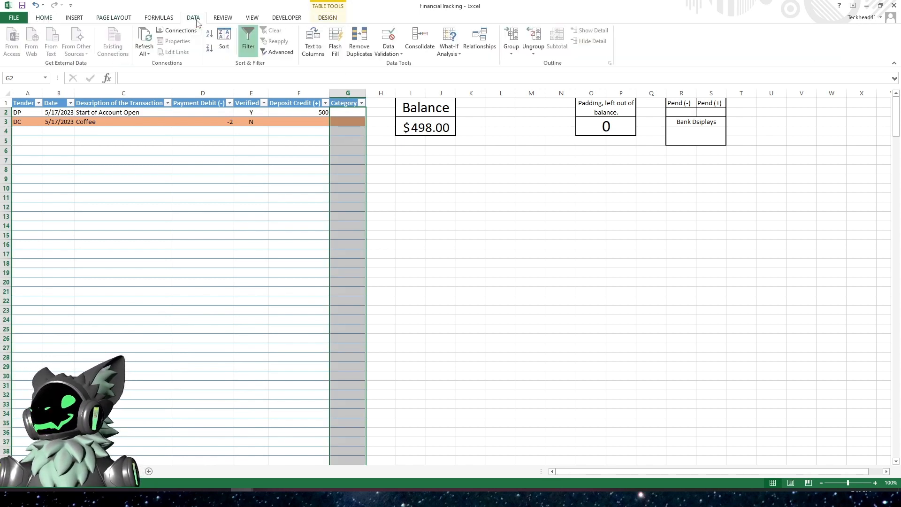
left_click(389, 40)
left_click_drag(167, 48, 271, 105)
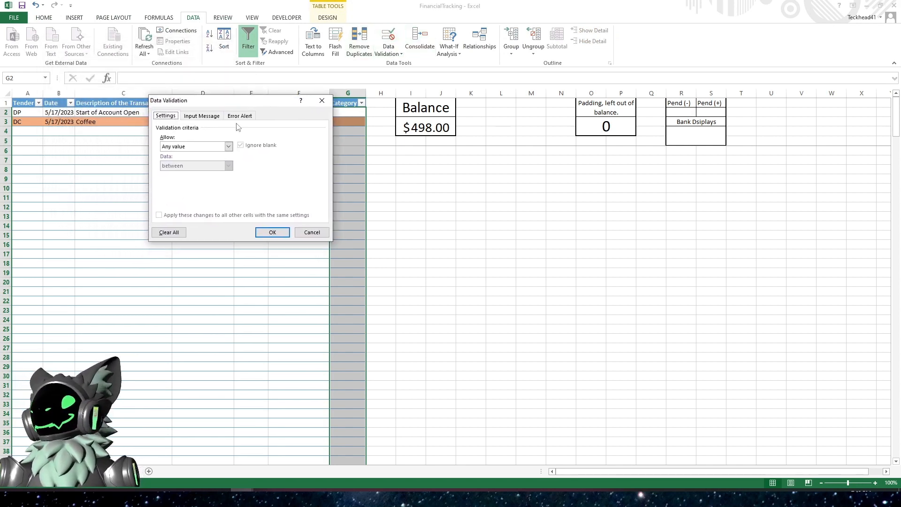
- Try to allow a list with source =CAT_TBL, then cancel the validation dialog
left_click(228, 147)
left_click(183, 176)
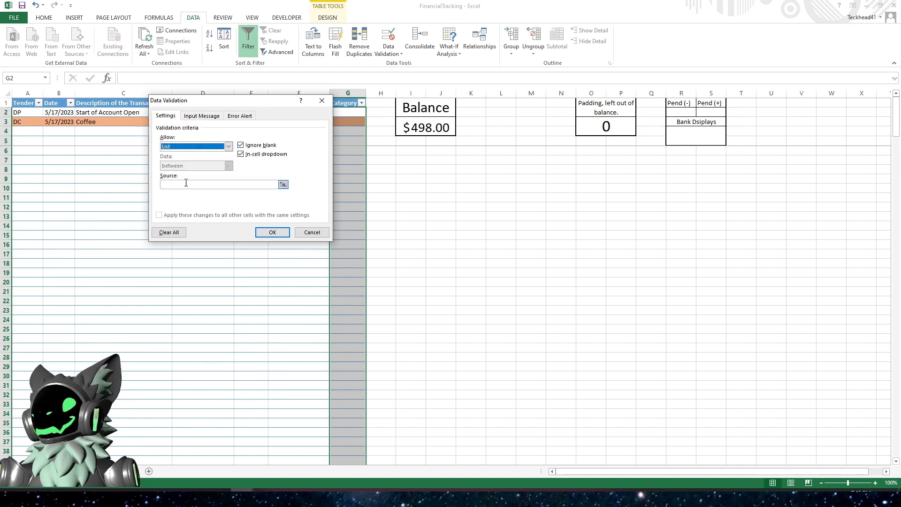
left_click(186, 183)
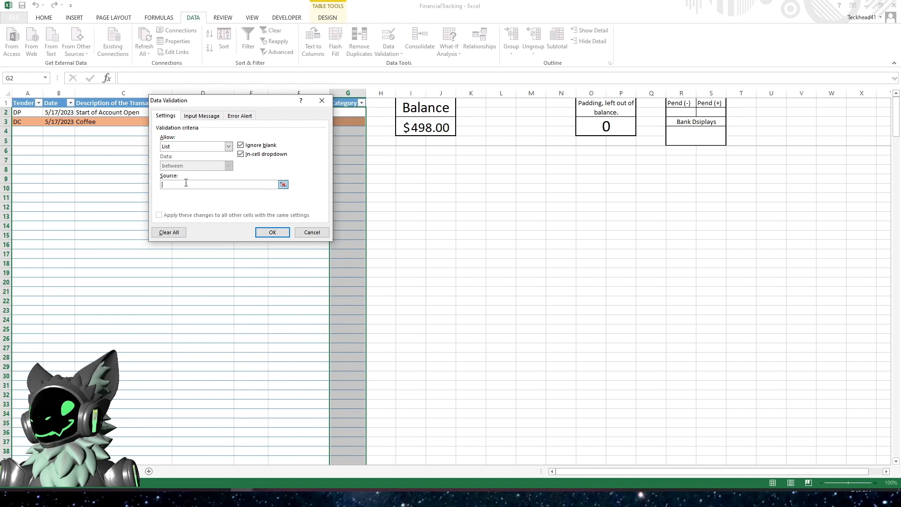
type("=CAT_TBL")
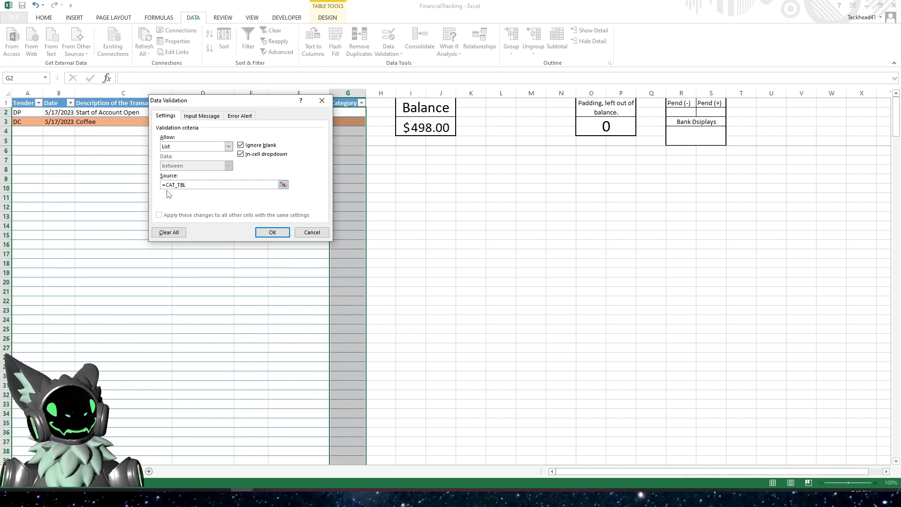
left_click(269, 233)
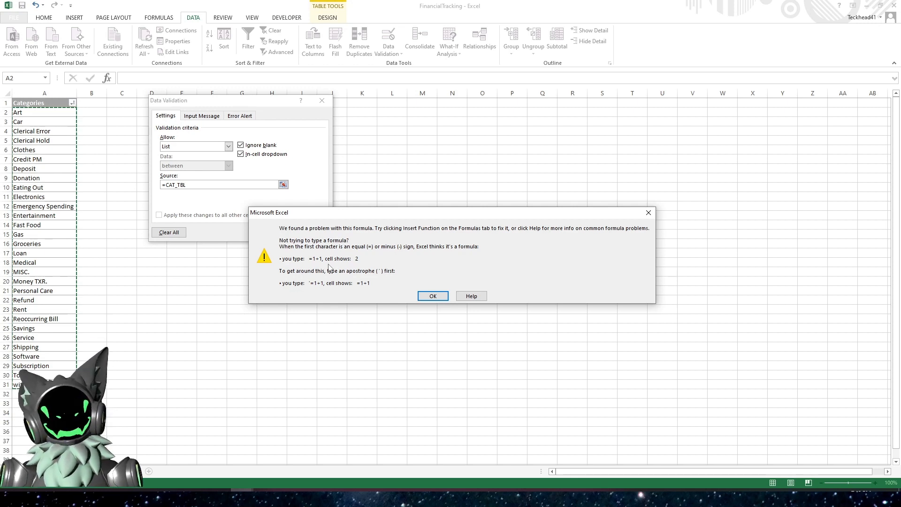
left_click(431, 295)
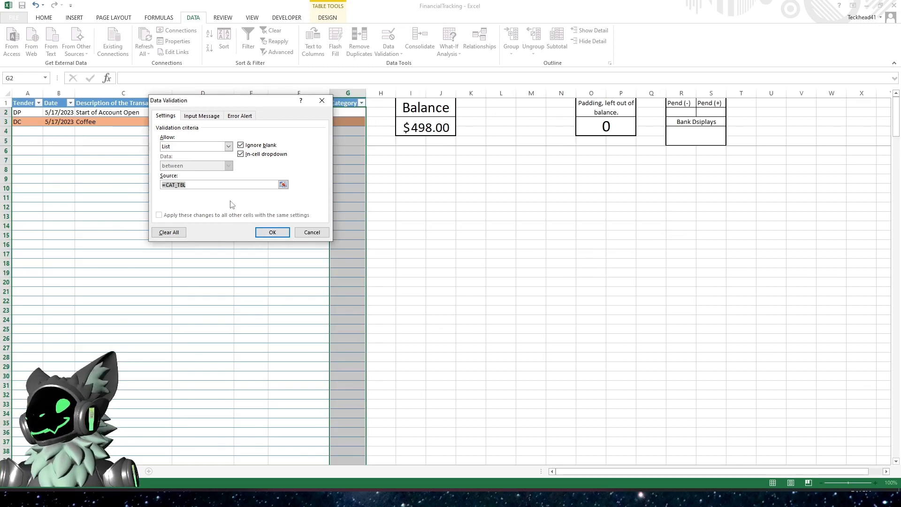
left_click(318, 233)
left_click(272, 207)
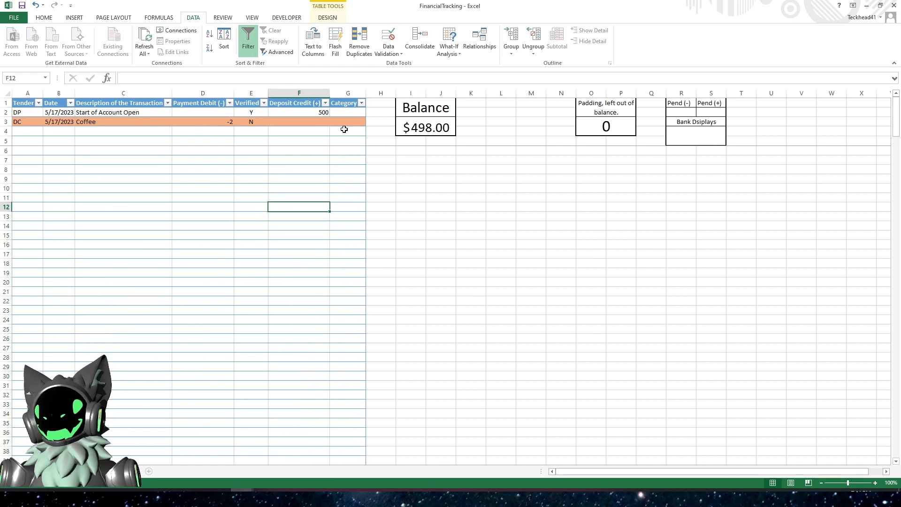
- Open Name Manager from the Categories sheet and start a new name called CAT_TBL_Range
left_click(345, 112)
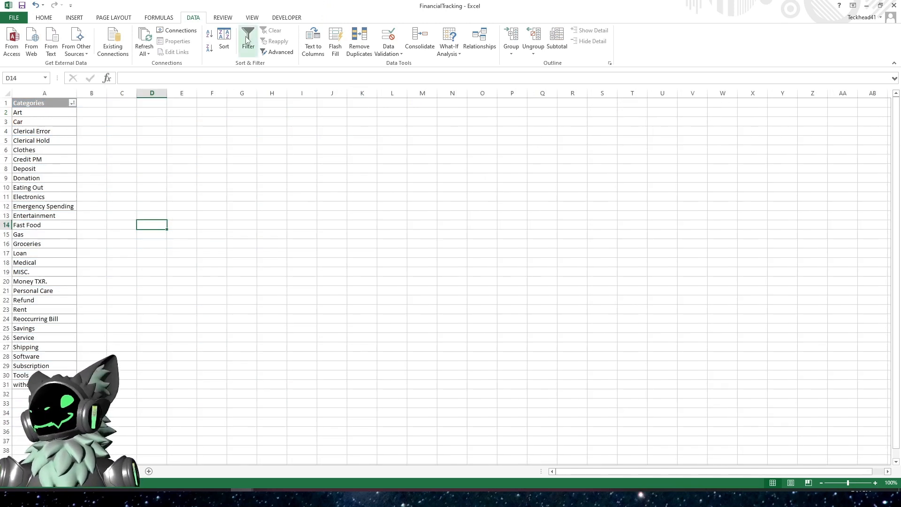
left_click(155, 19)
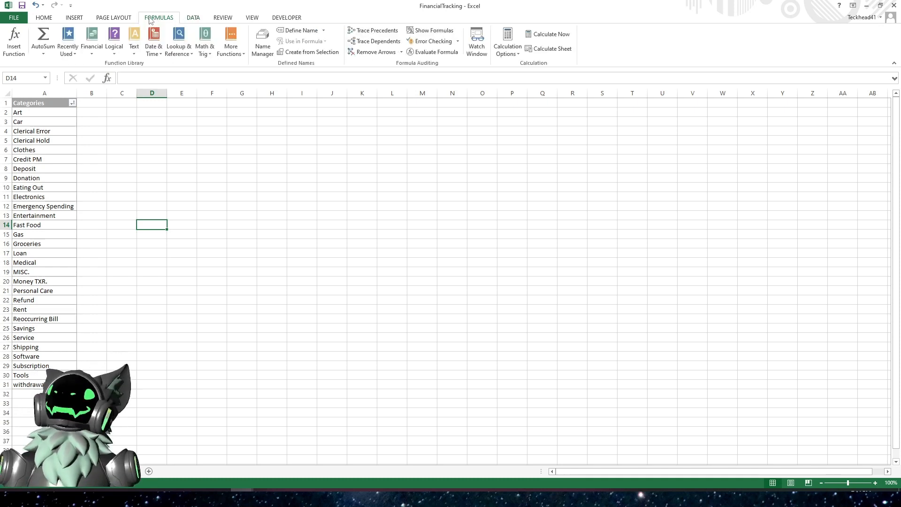
left_click(262, 51)
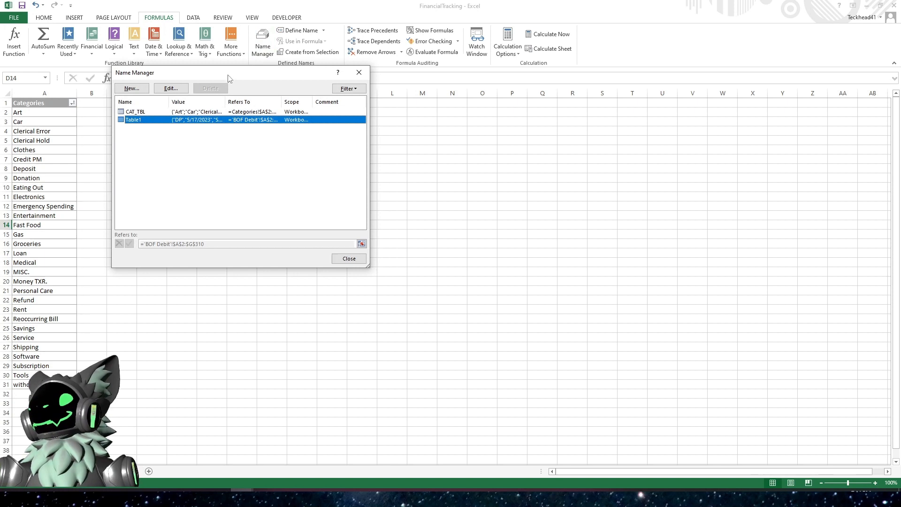
left_click_drag(229, 81, 308, 113)
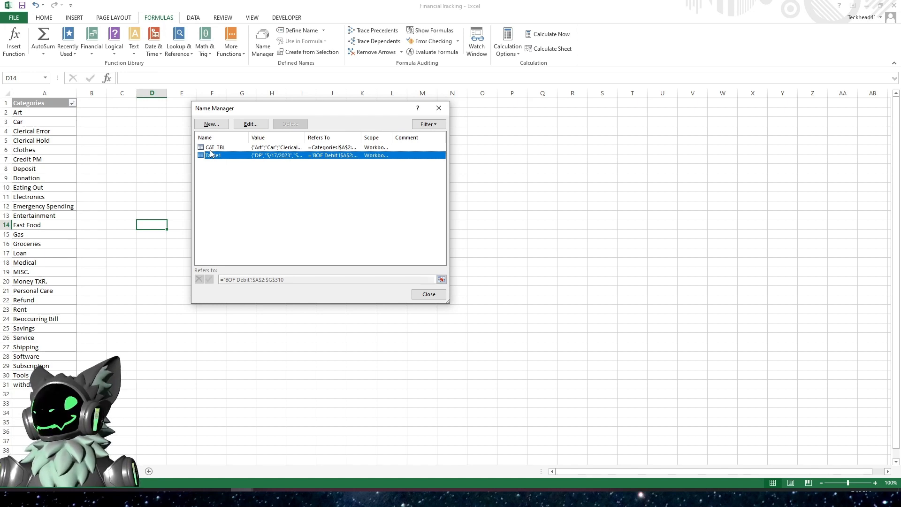
left_click(210, 125)
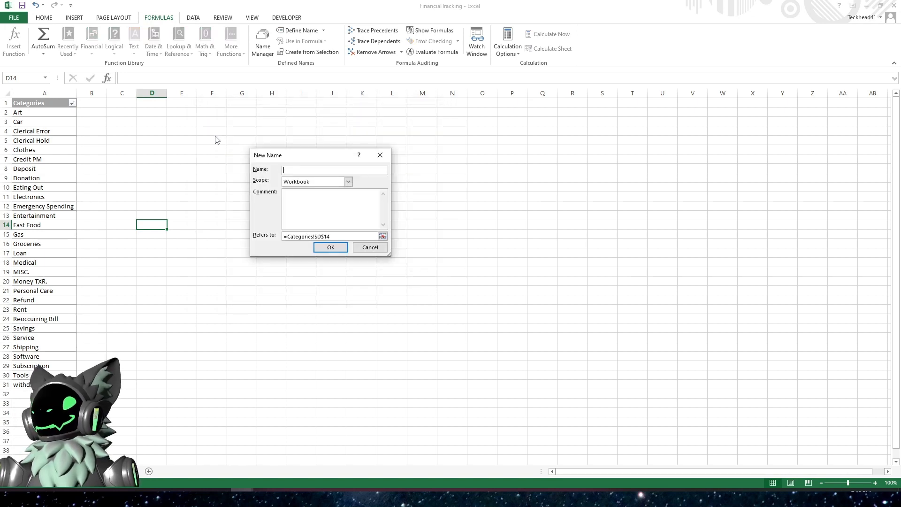
type("CA")
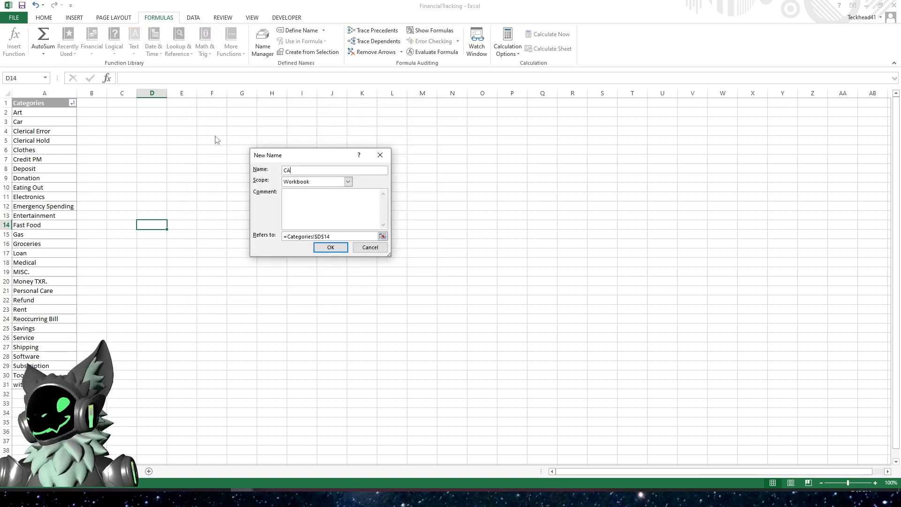
type("T_TBL")
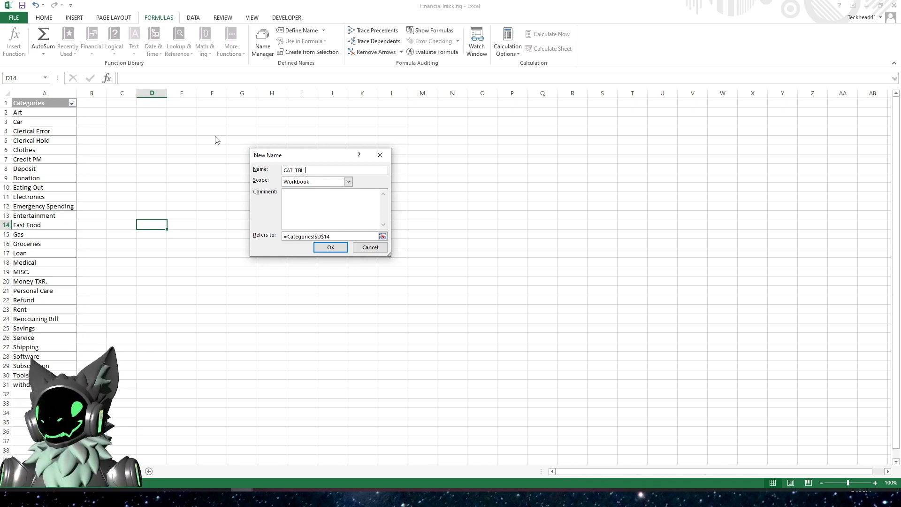
type("_Range")
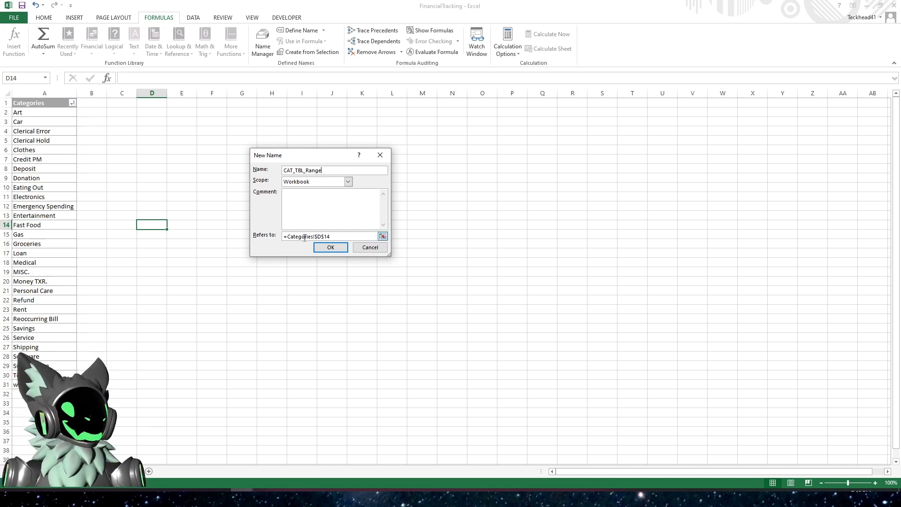
- Set CAT_TBL_Range to refer to the table's Categories column, =CAT_TBL[Categories], and confirm the new name
left_click(383, 237)
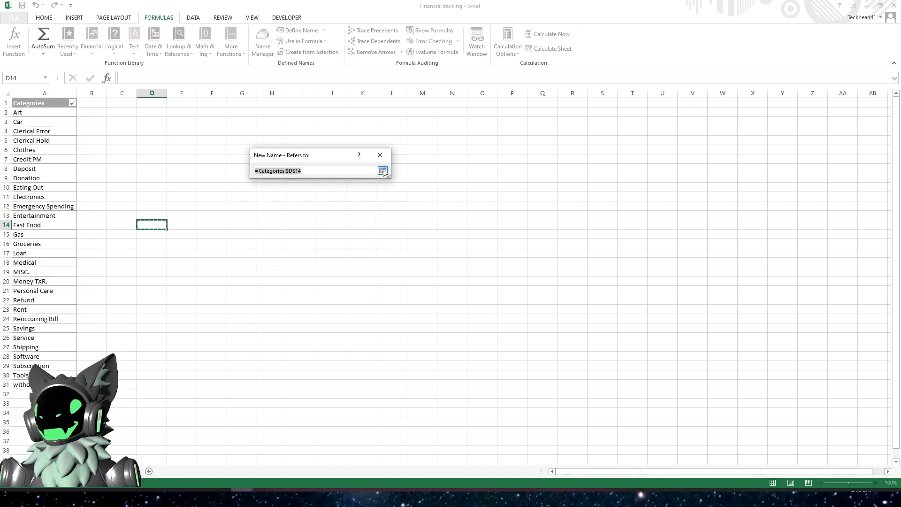
left_click(54, 98)
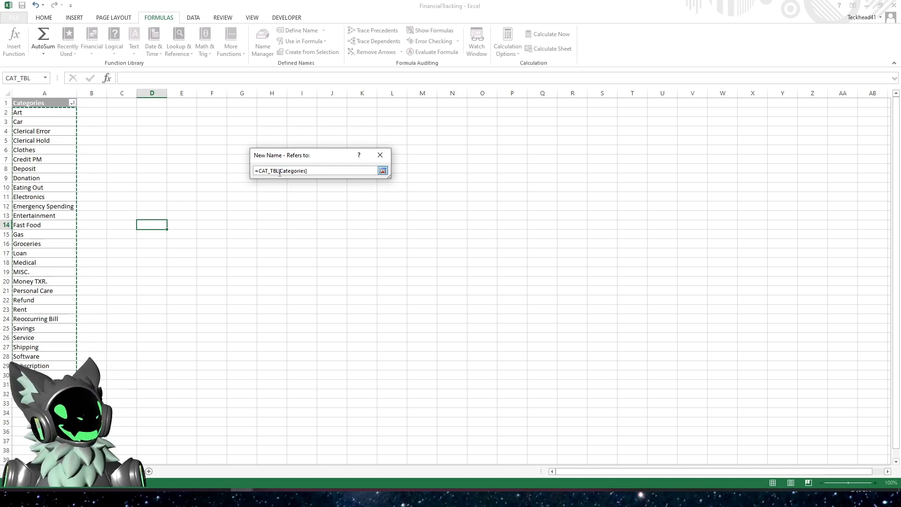
left_click_drag(282, 162, 120, 118)
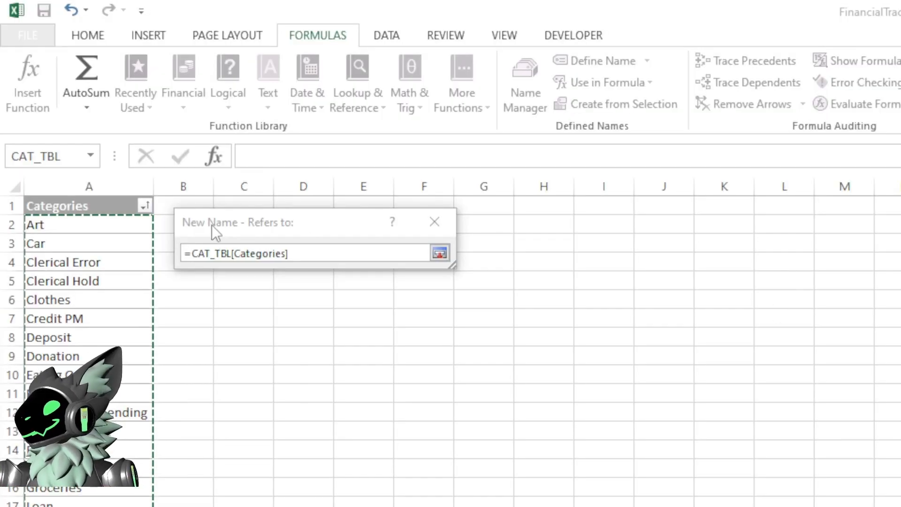
left_click_drag(238, 218, 249, 223)
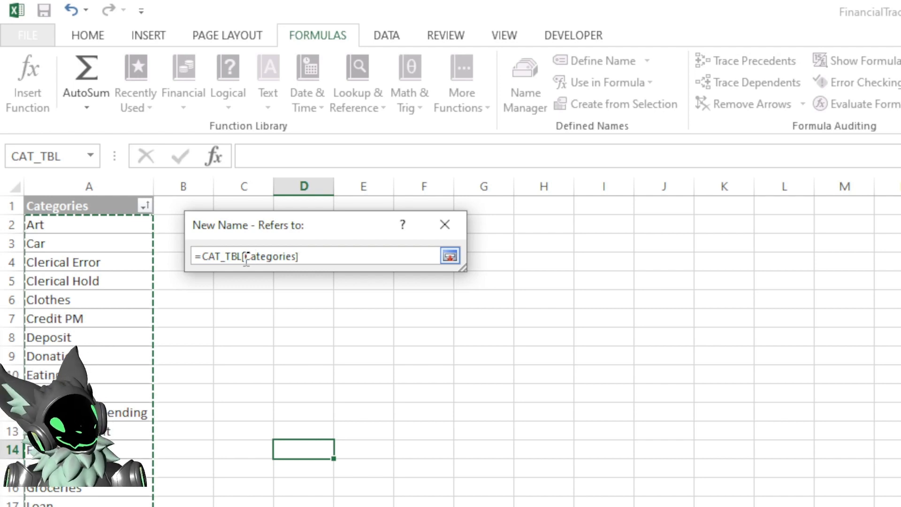
left_click(449, 256)
left_click(328, 413)
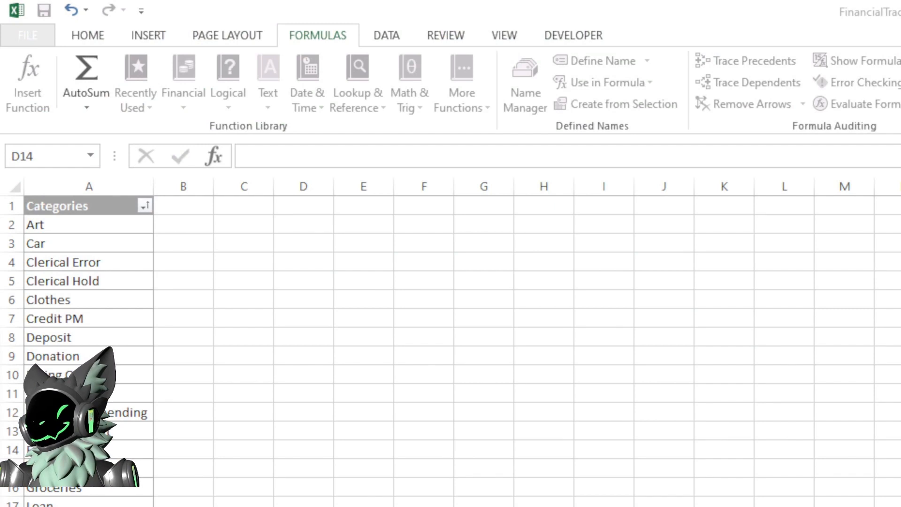
key("Return")
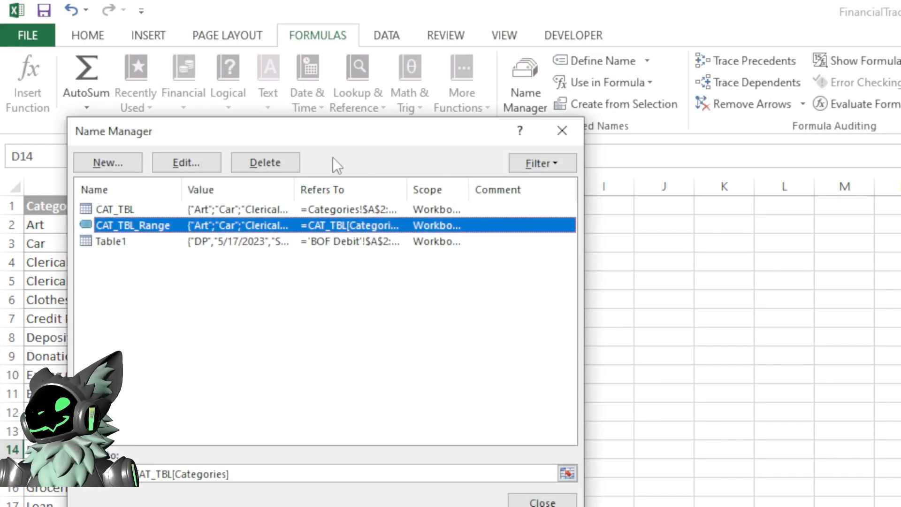
- Review the defined names and their references in Name Manager, then close it
left_click_drag(338, 135, 446, 77)
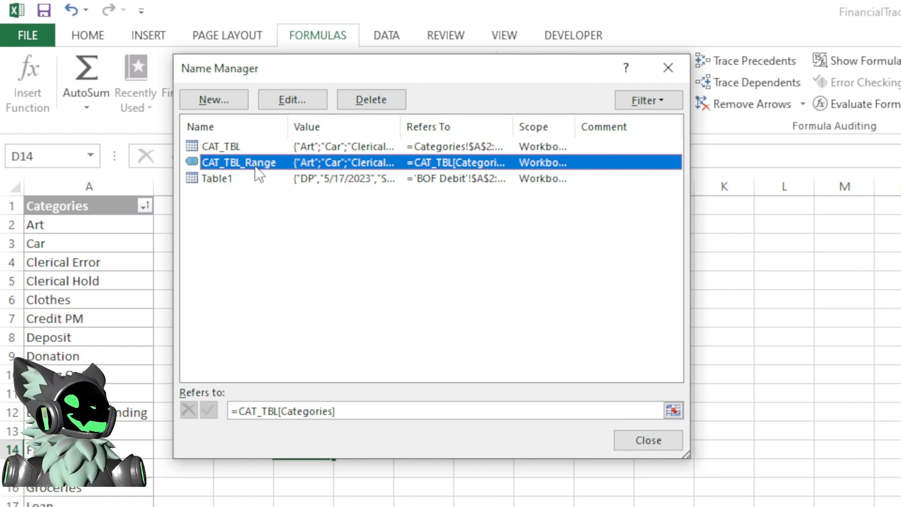
left_click(215, 182)
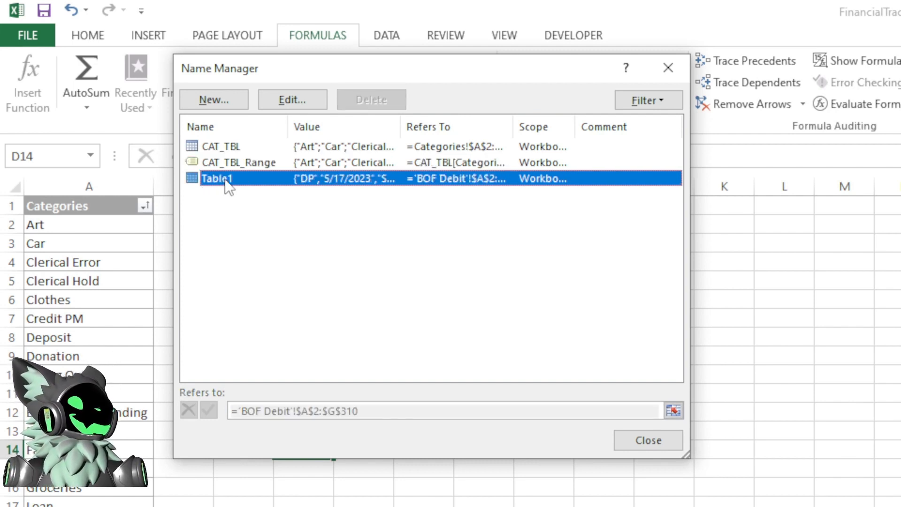
left_click(194, 165)
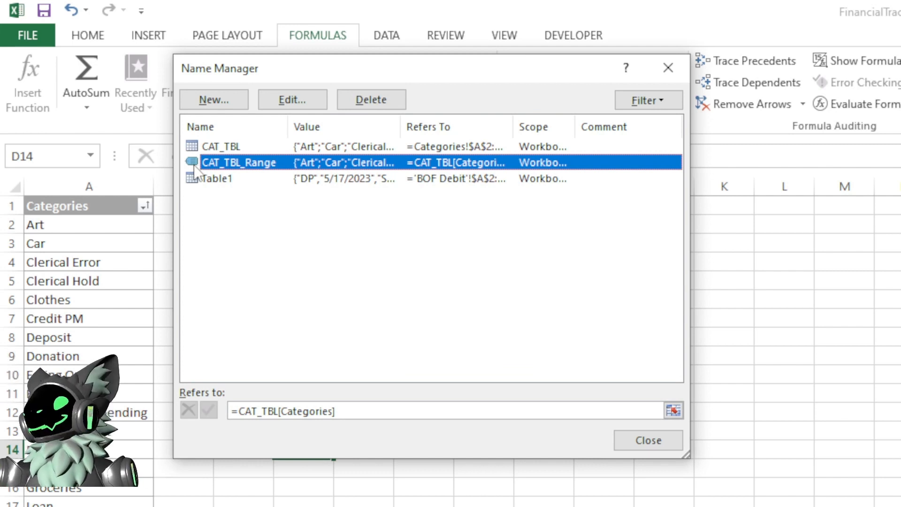
left_click(647, 443)
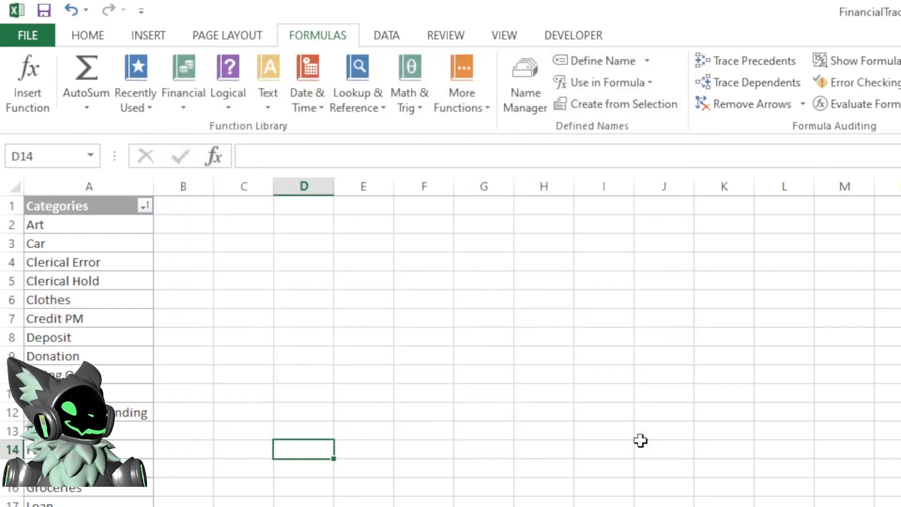
- On the BOF Debit sheet, give the Category column a list validation with source =CAT_TBL_Range
key("ctrl+Page_Up")
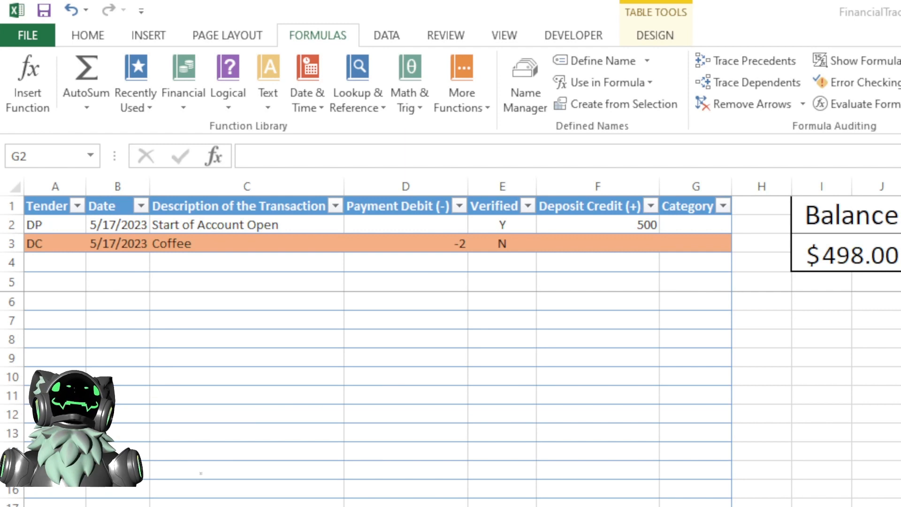
left_click(186, 381)
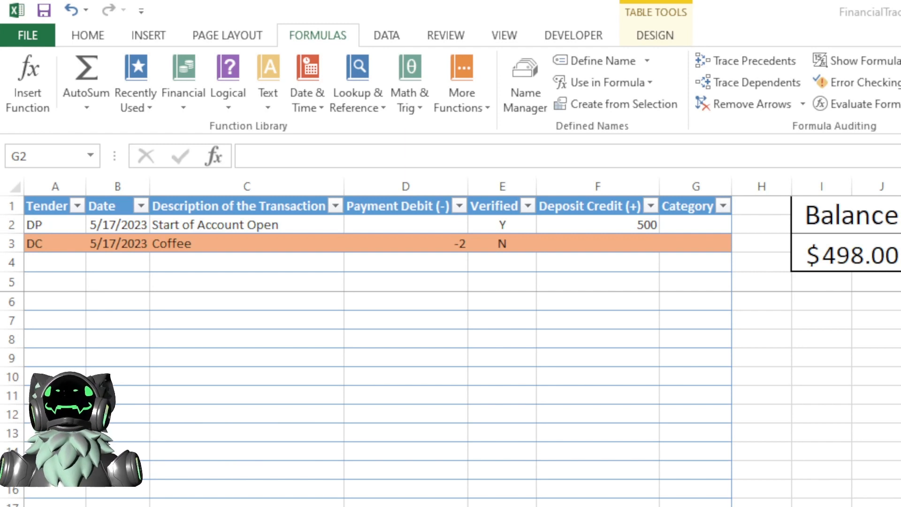
left_click(855, 440)
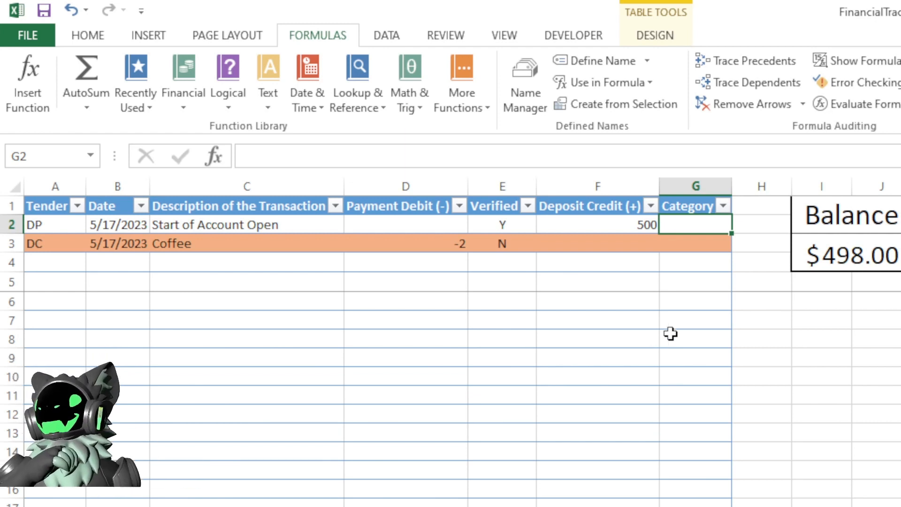
left_click(697, 196)
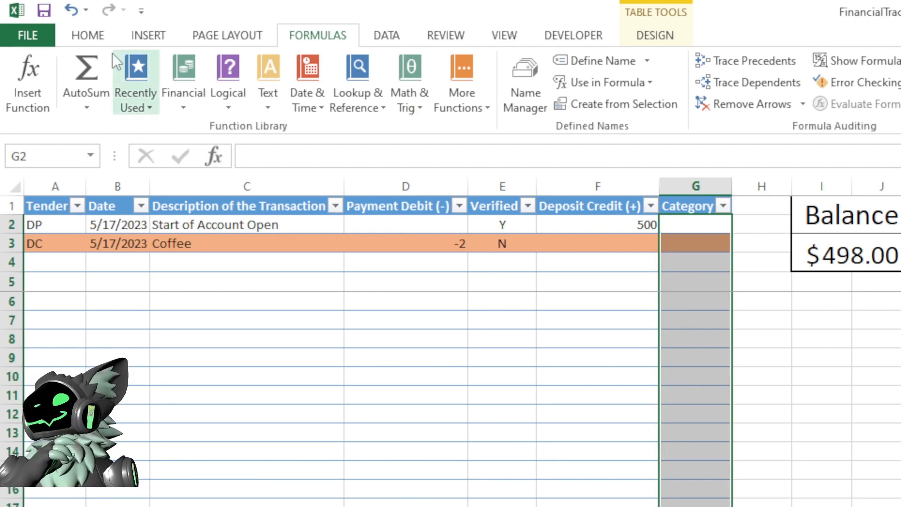
left_click(83, 36)
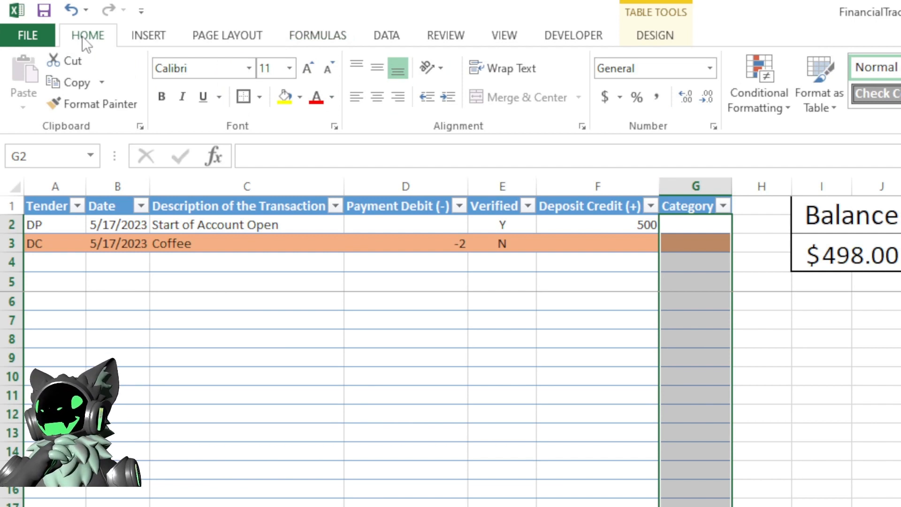
left_click(377, 35)
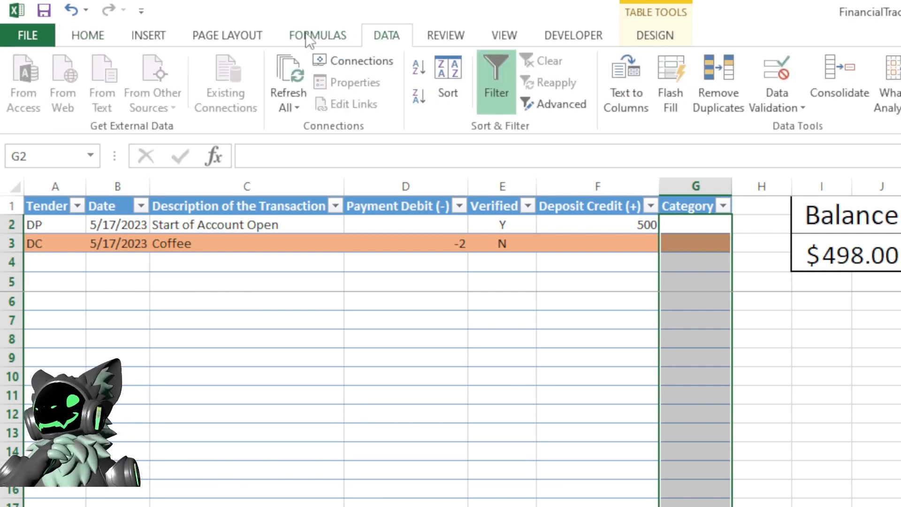
left_click(775, 73)
left_click(407, 215)
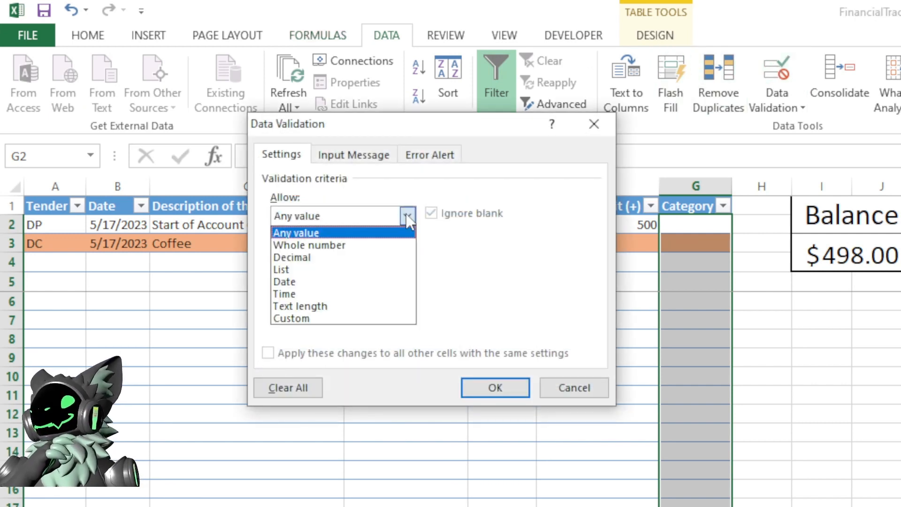
left_click(307, 270)
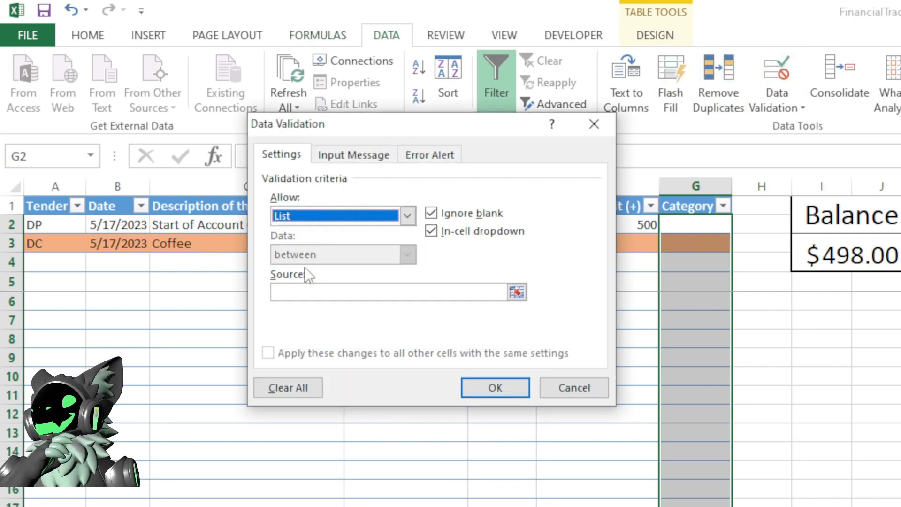
left_click(317, 291)
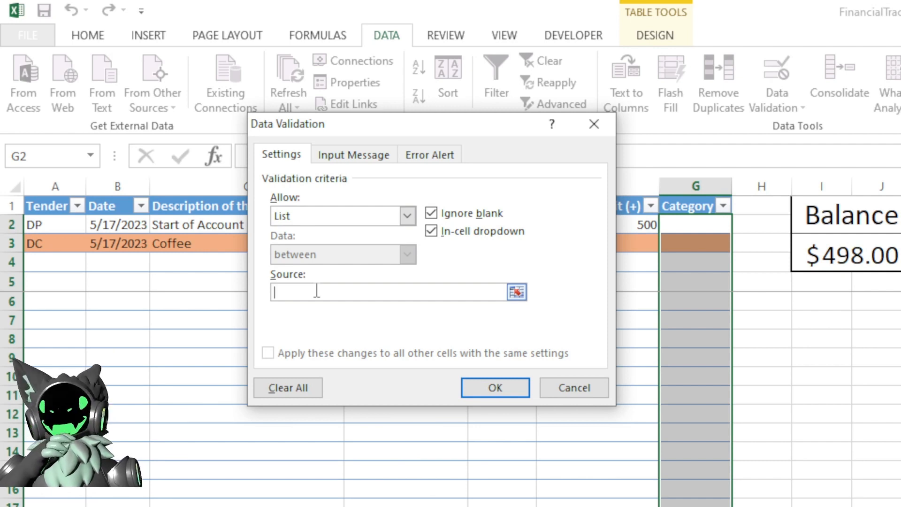
type("=CAT_TBL_Range")
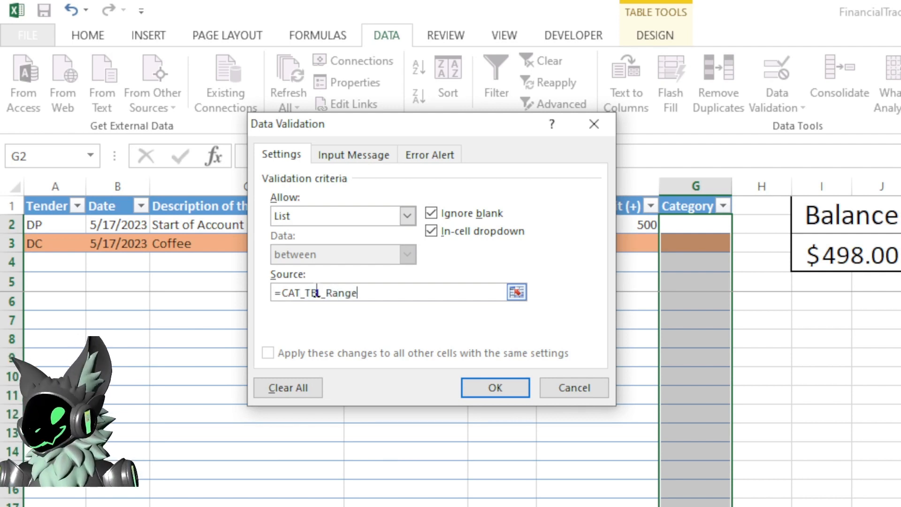
left_click(466, 392)
left_click(461, 384)
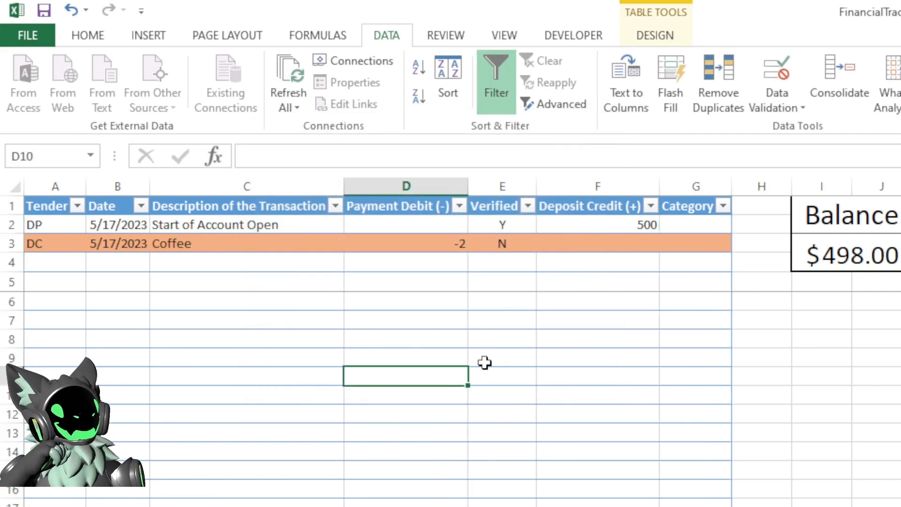
- Check the Category dropdown in G2, enter Deposit for the first transaction, and widen column G slightly
left_click(690, 229)
left_click(740, 226)
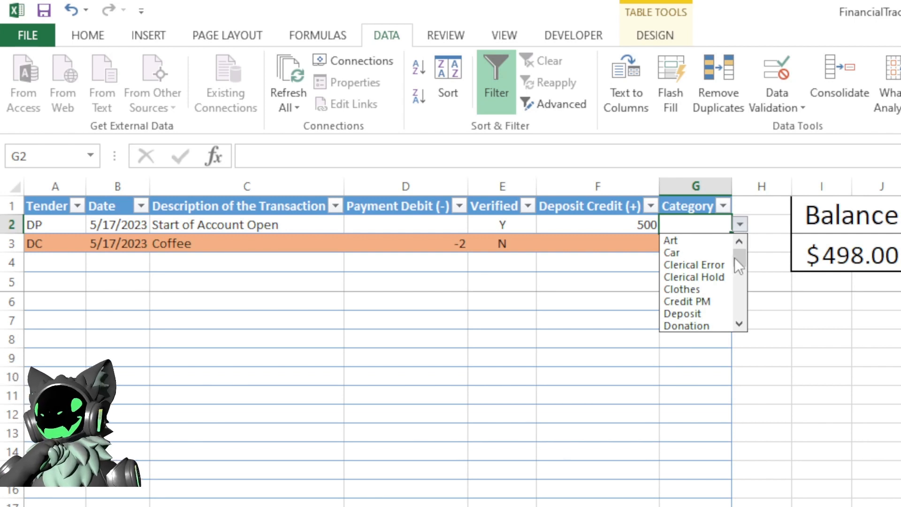
mouse_move(740, 257)
left_mouse_down()
mouse_move(743, 320)
mouse_move(741, 257)
left_mouse_up()
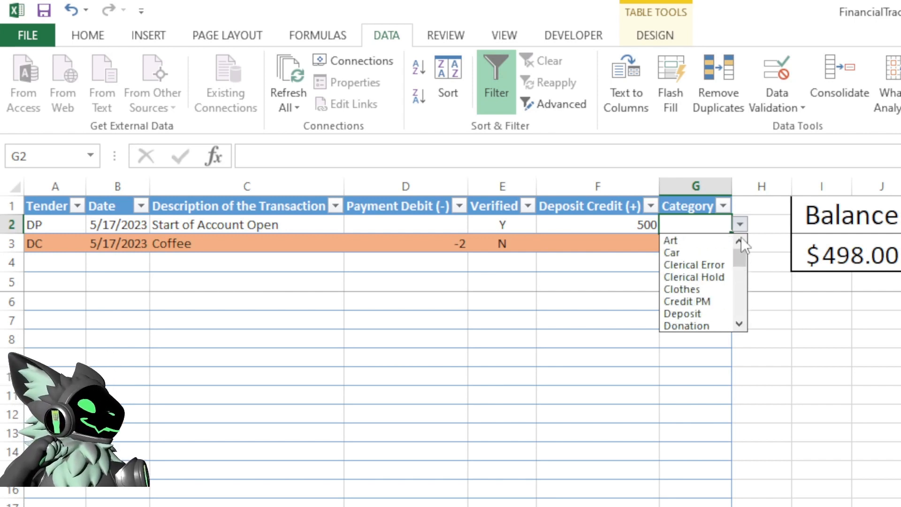
left_click(591, 268)
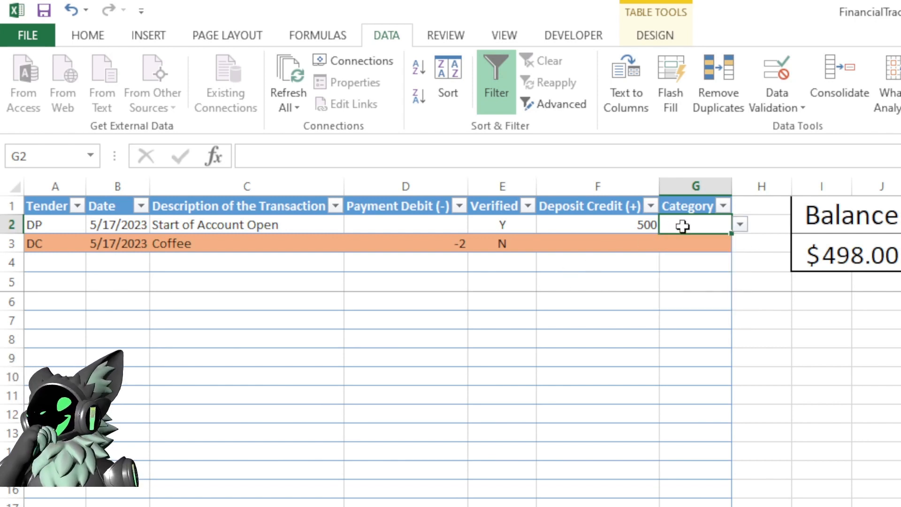
type("Deposit")
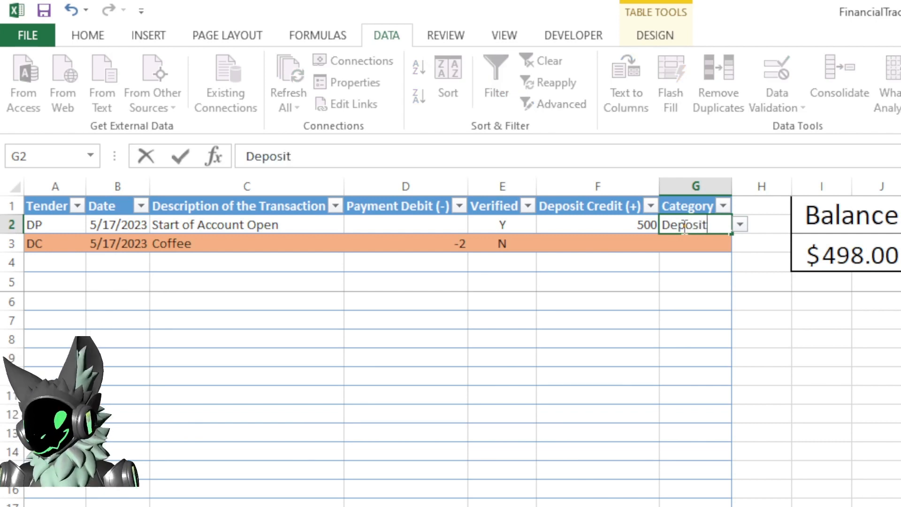
key("Return")
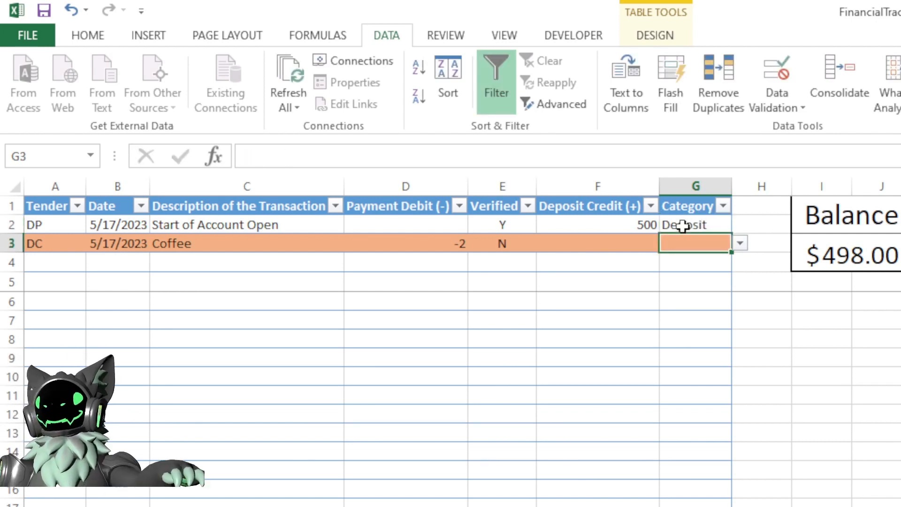
left_click_drag(735, 185, 747, 186)
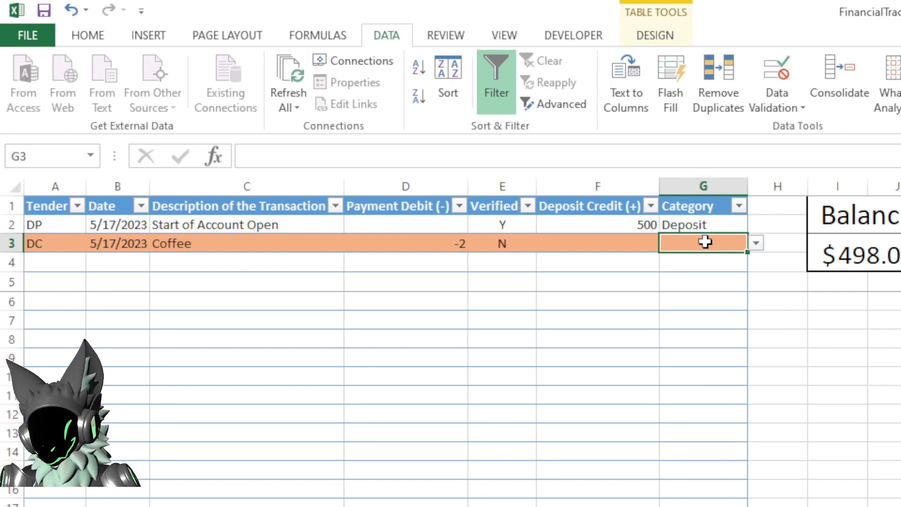
- Pick MISC. from the Category dropdown for the Coffee transaction in row 3
left_click(752, 241)
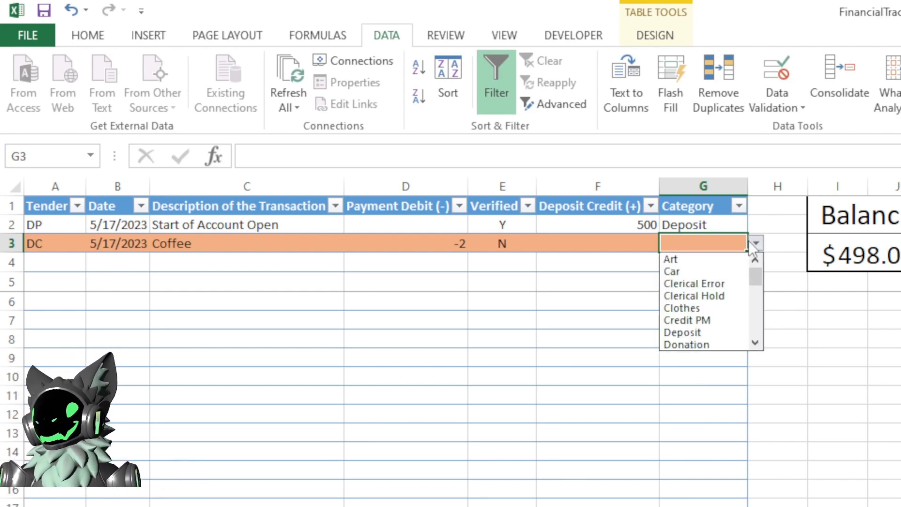
left_click_drag(761, 282, 755, 306)
left_click(702, 295)
left_click(580, 277)
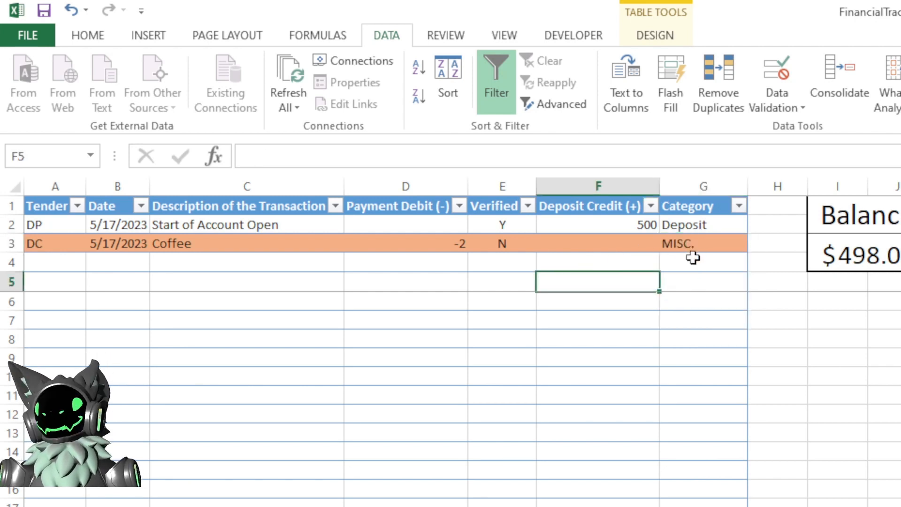
left_click(54, 260)
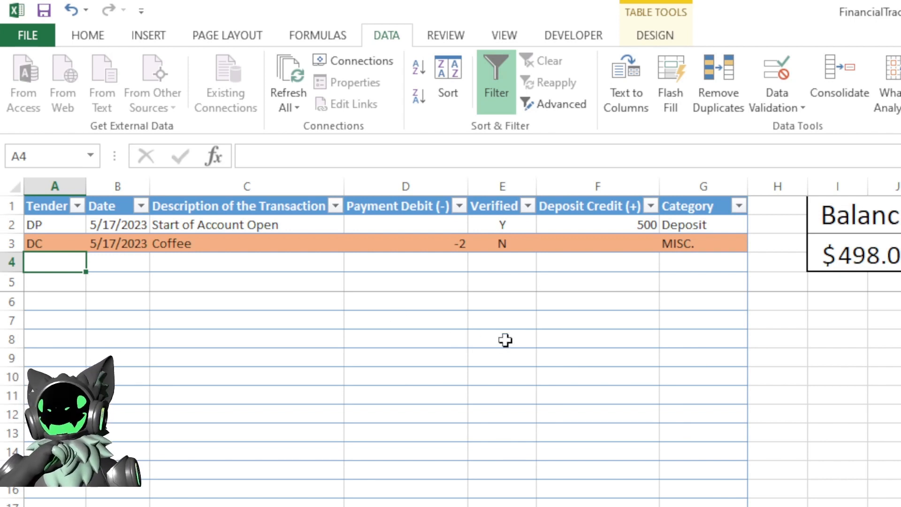
left_click(900, 272)
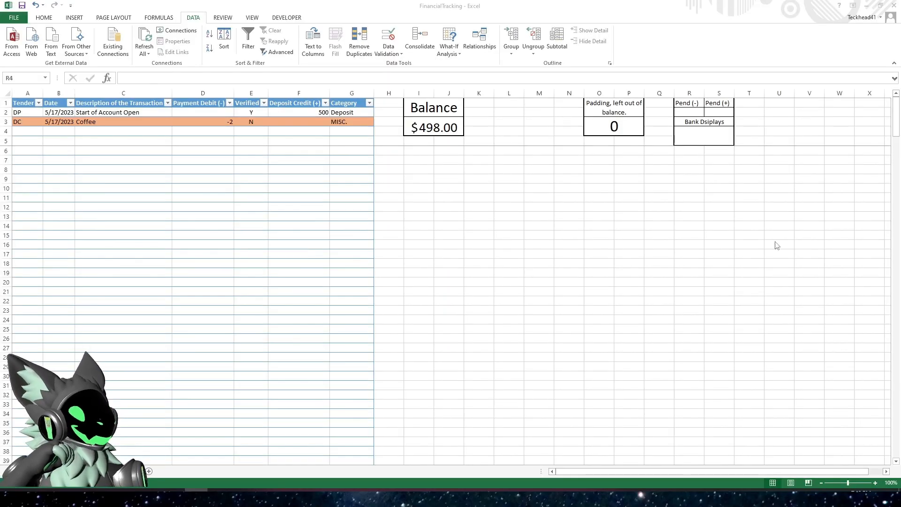
left_click(709, 132)
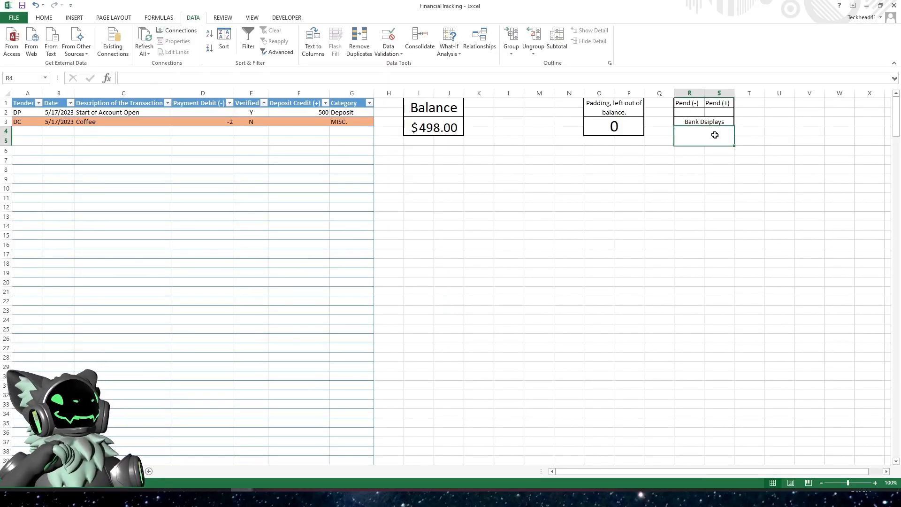
left_click(680, 111)
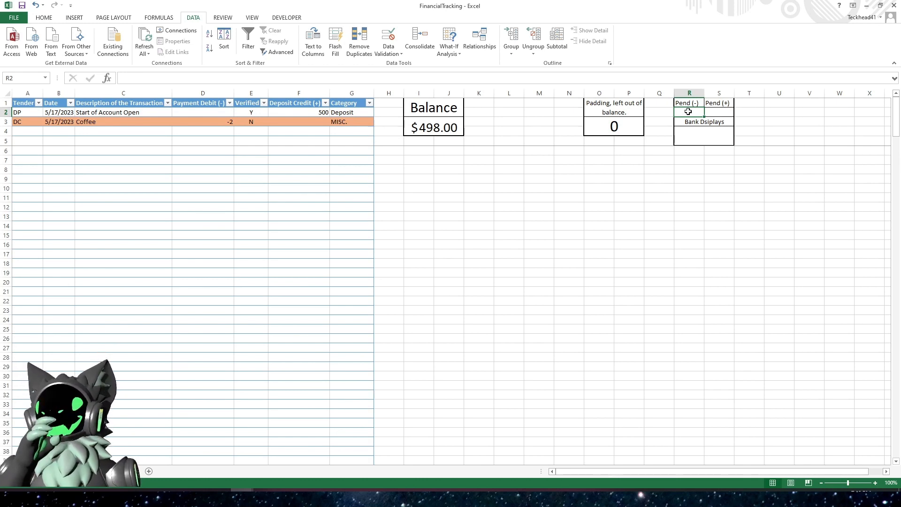
left_click(726, 113)
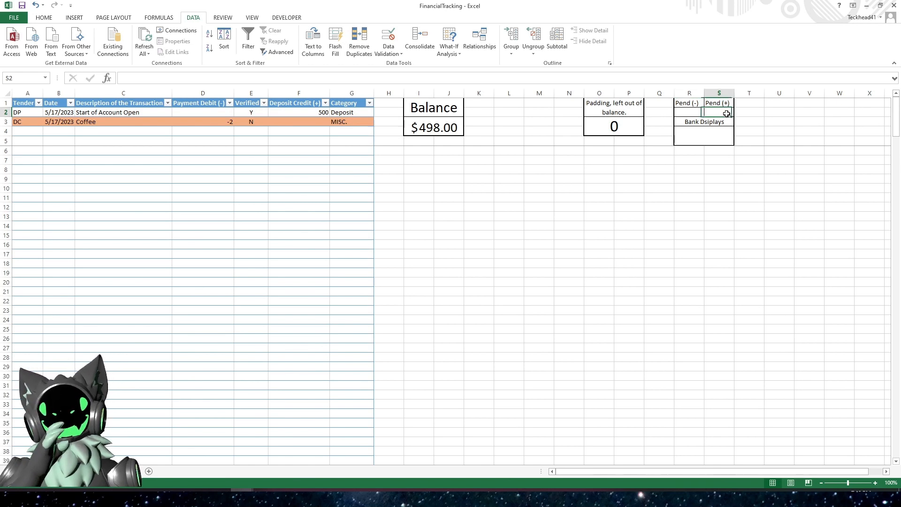
left_click(692, 112)
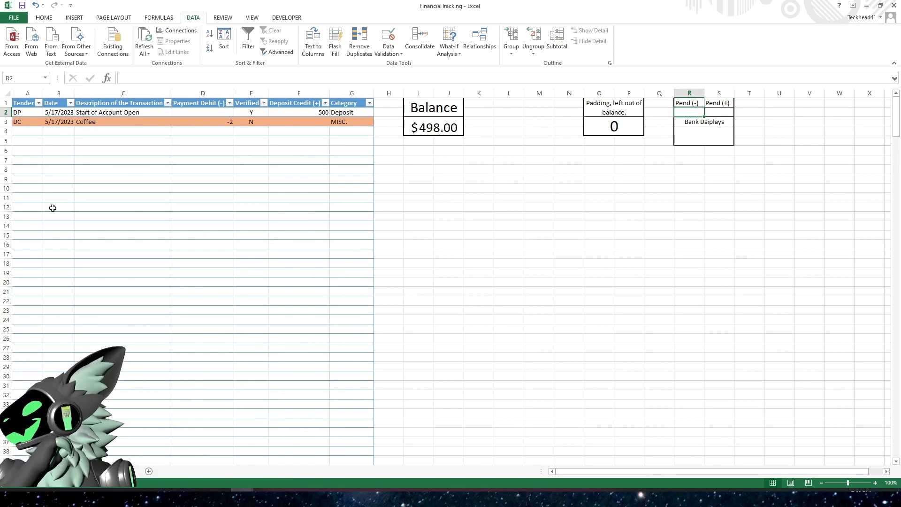
key("alt+Tab")
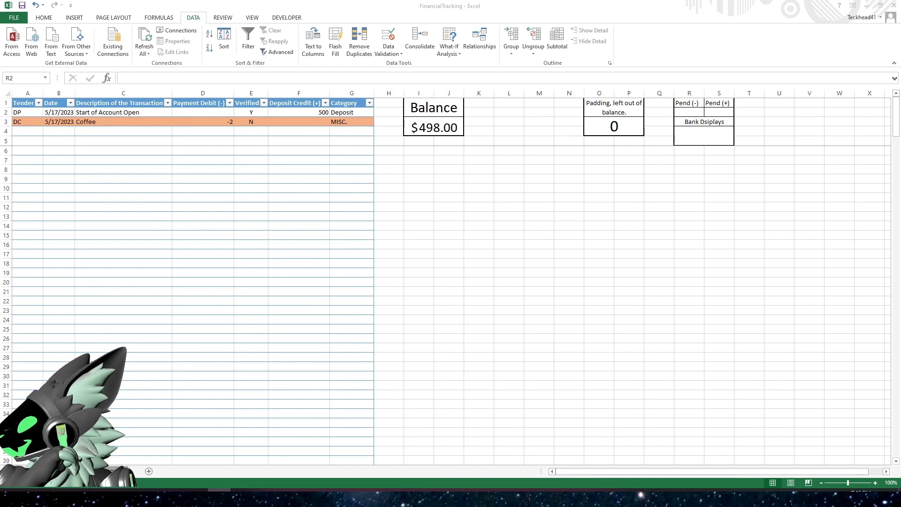
left_click(689, 113)
- In the Pend (-) cell R2, enter the formula =SUMIF(Table1[Payment Debit (-)],Table1[Verified]="Y")
left_click(413, 79)
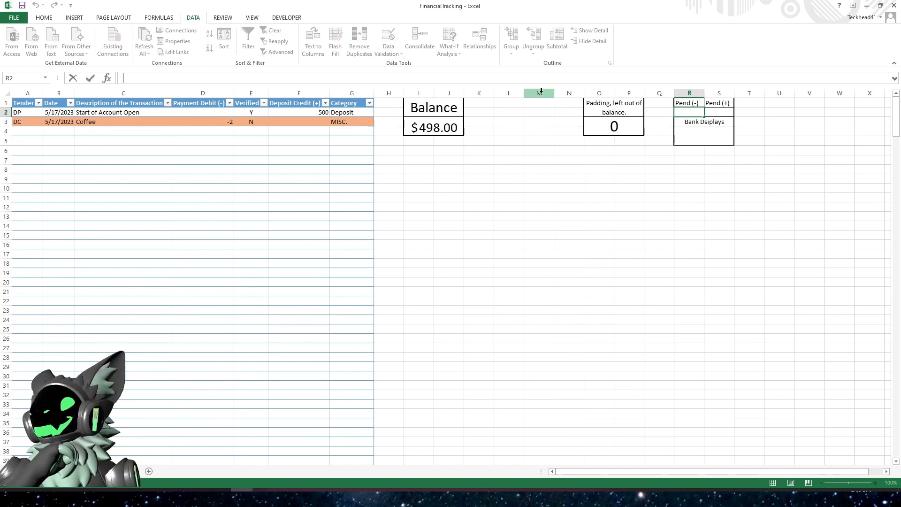
type("=")
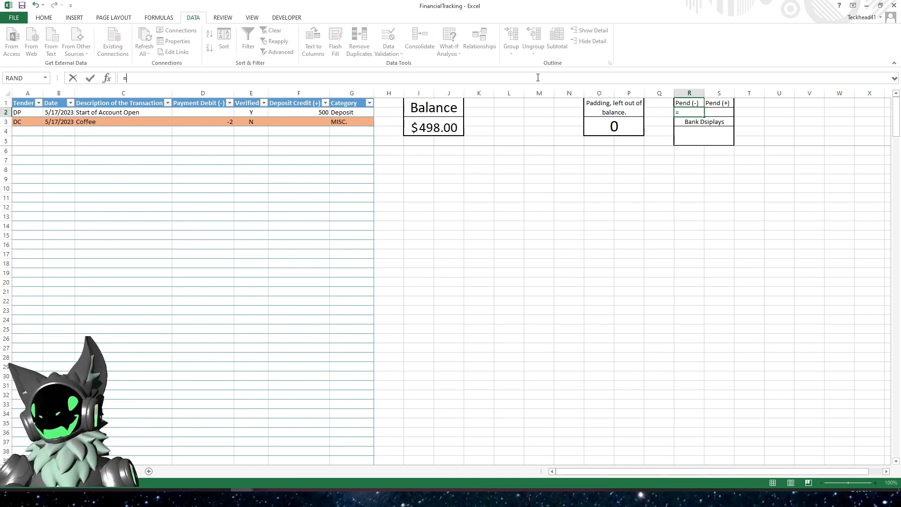
type("sum(")
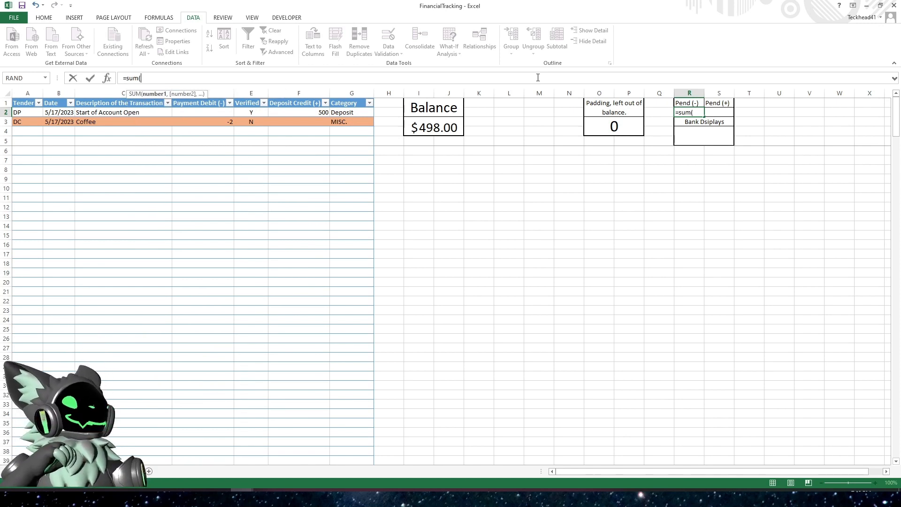
left_click(214, 97)
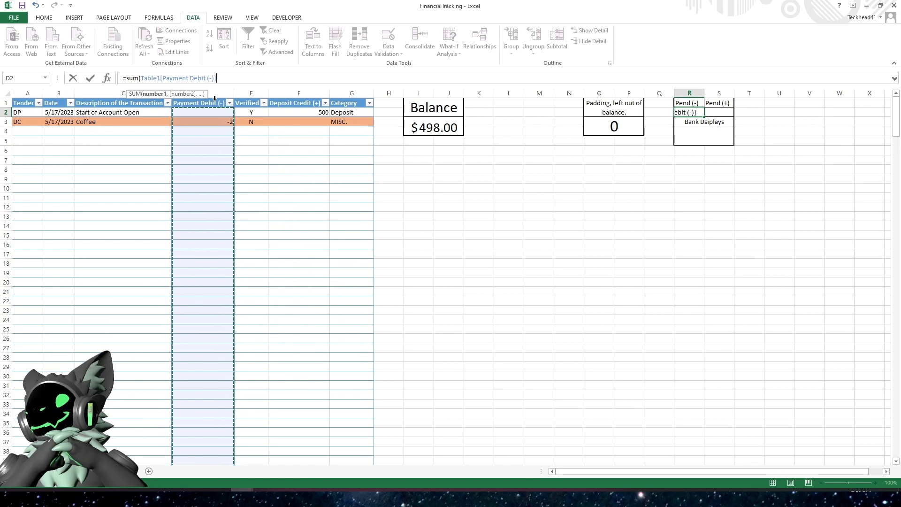
key("BackSpace")
key("BackSpace")
key("BackSpace")
key("BackSpace")
key("BackSpace")
key("BackSpace")
key("BackSpace")
key("BackSpace")
key("BackSpace")
key("BackSpace")
key("BackSpace")
key("BackSpace")
key("BackSpace")
key("BackSpace")
key("BackSpace")
key("BackSpace")
key("BackSpace")
key("BackSpace")
key("BackSpace")
key("BackSpace")
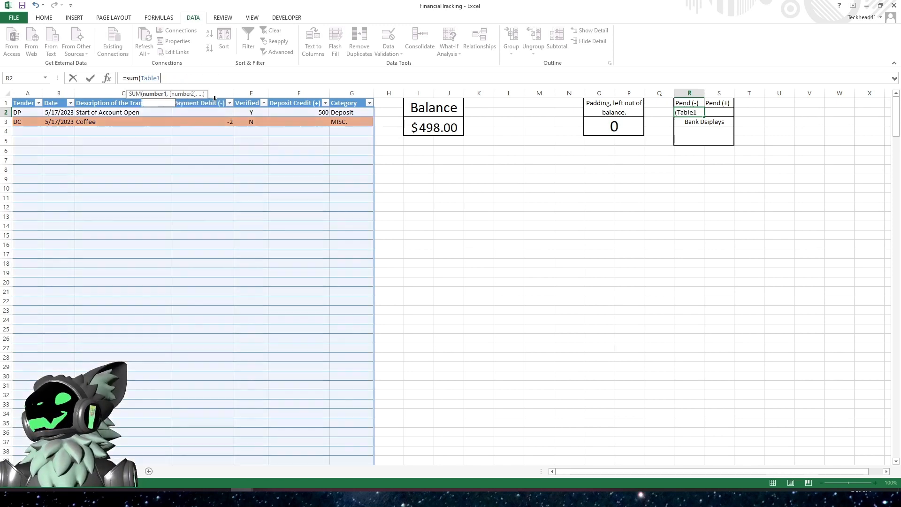
type("if(")
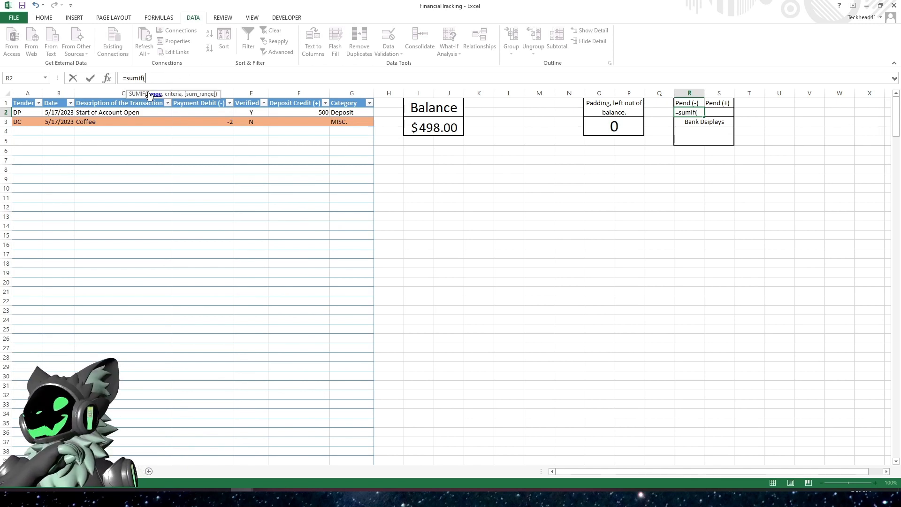
left_click(211, 97)
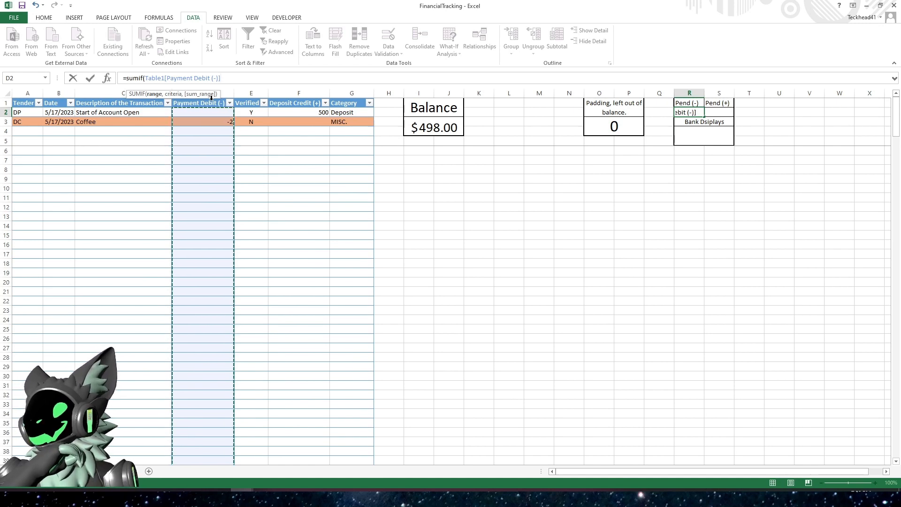
type(",")
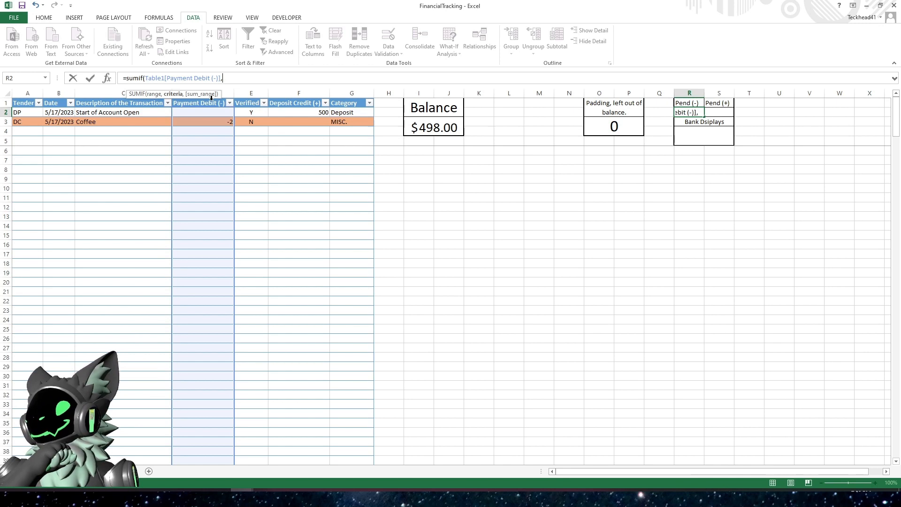
left_click(251, 97)
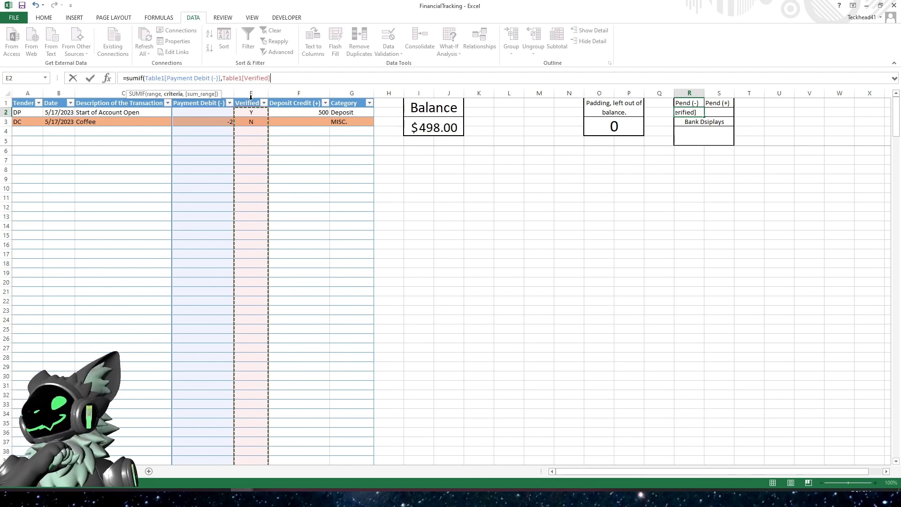
type("=")
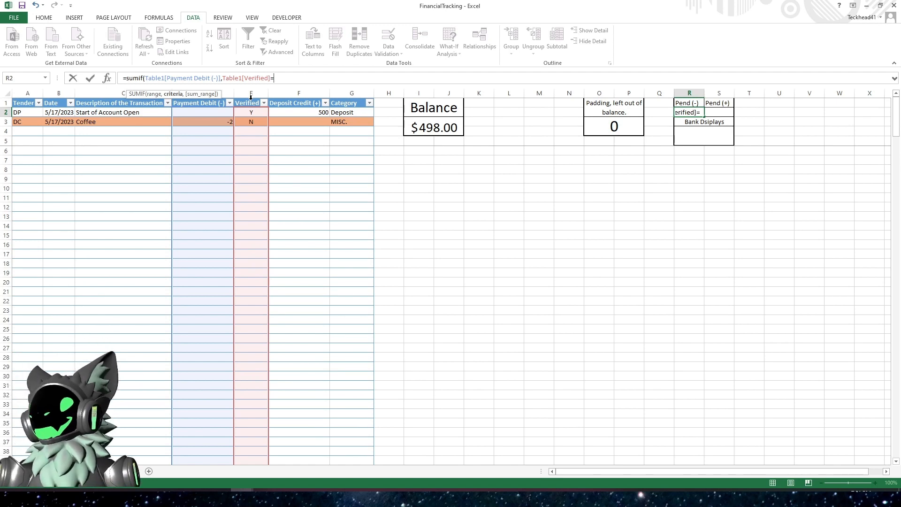
type("Y")
key("BackSpace")
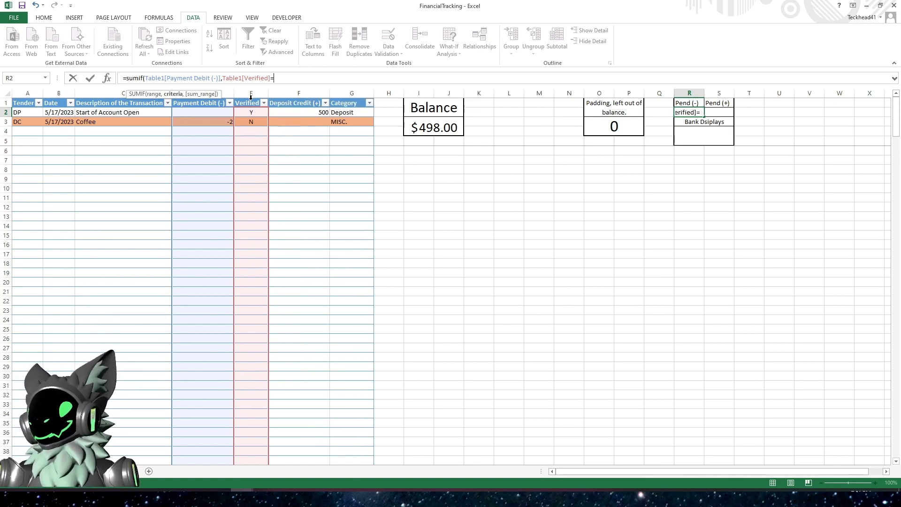
type("\"Y\"")
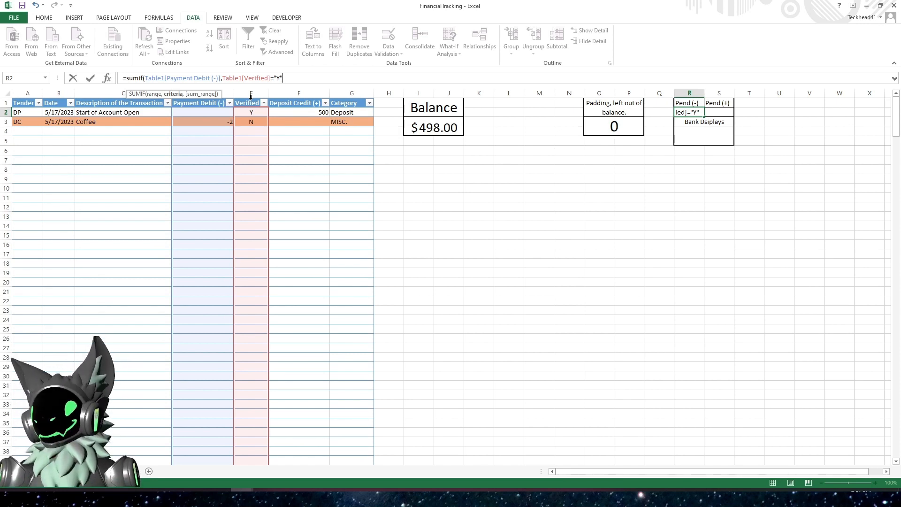
key("Return")
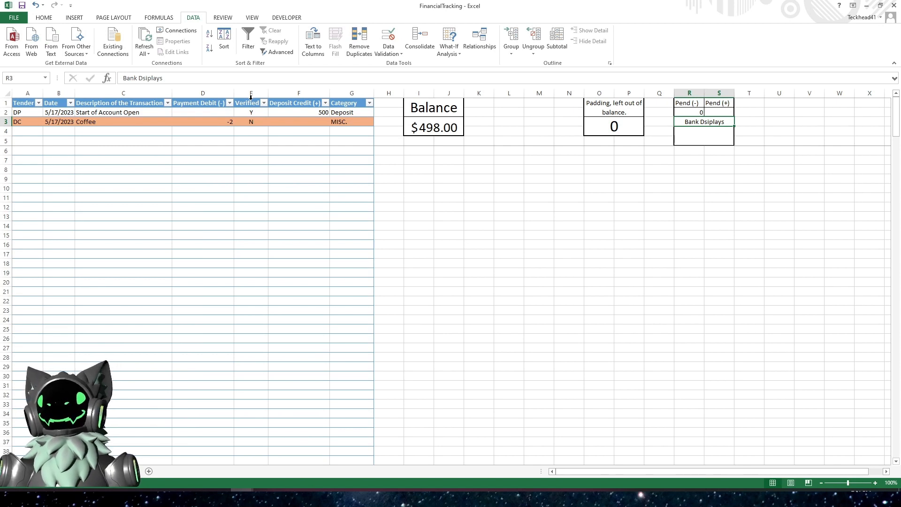
- Reopen the Pend (-) formula in R2 to inspect its highlighted table references, then commit it again
key("Up")
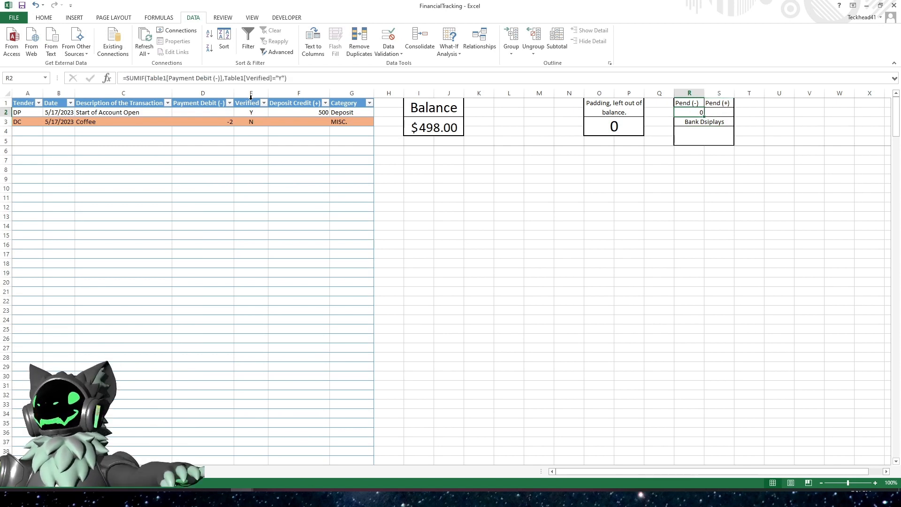
left_click(301, 83)
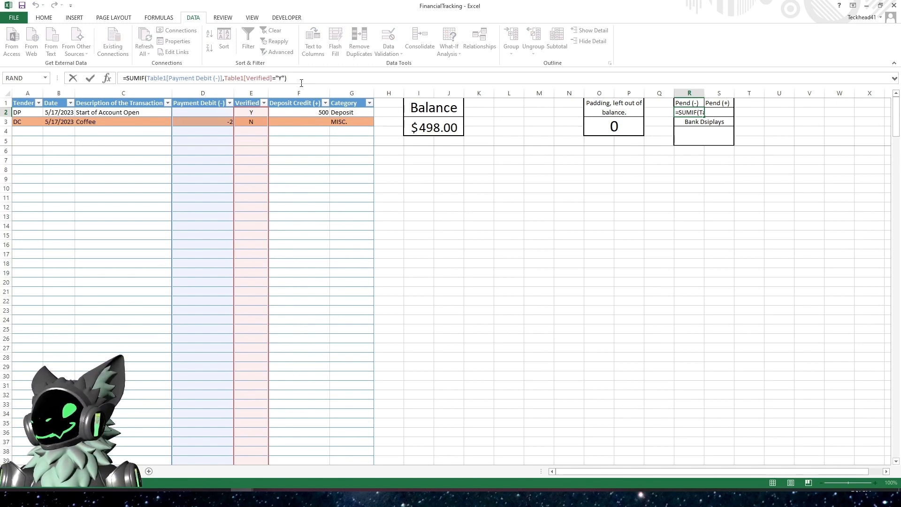
key("alt+Tab")
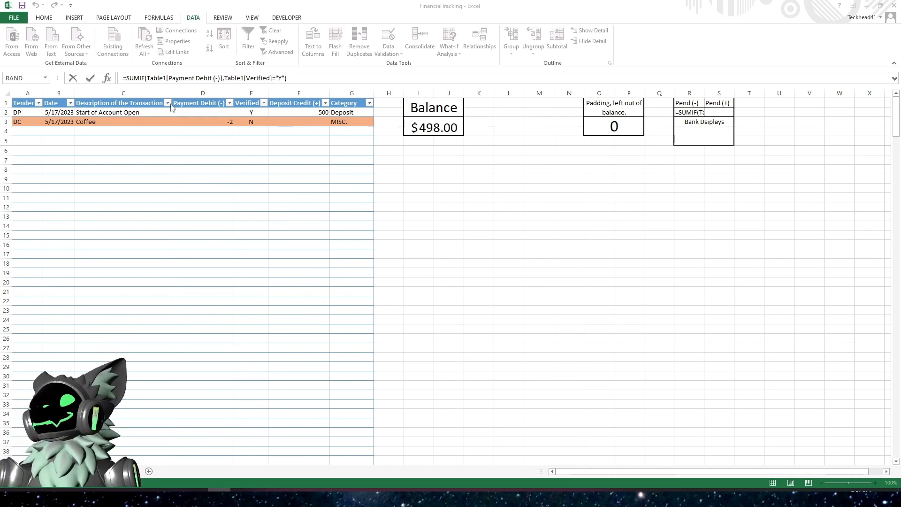
key("alt+Tab")
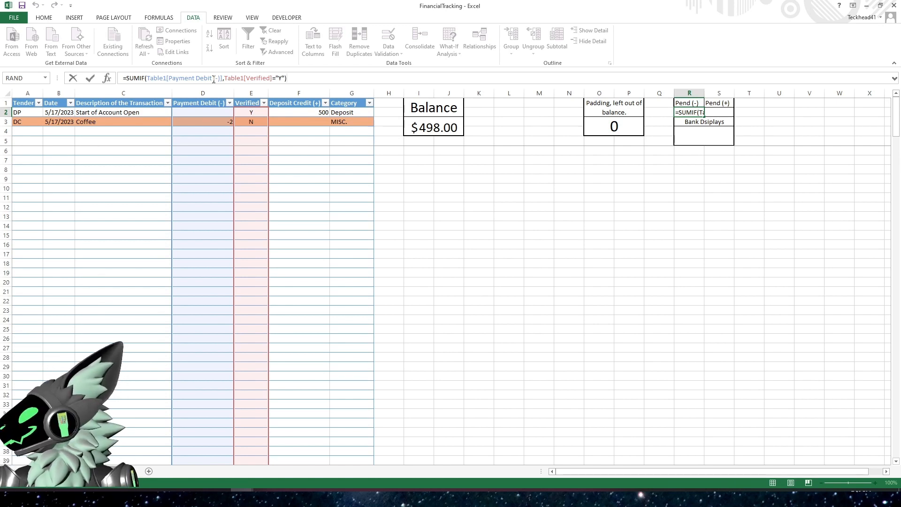
key("Return")
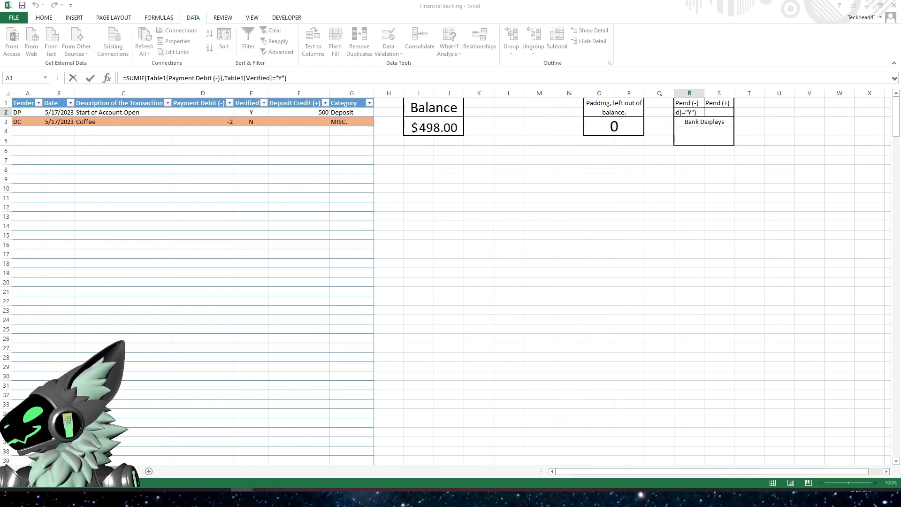
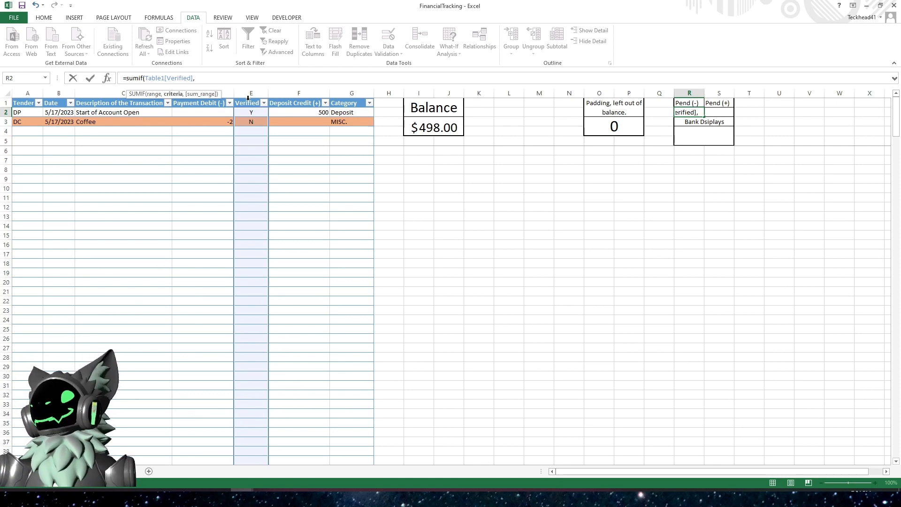
- Rewrite the Pend (-) formula in R2 as =SUMIF(Table1[Verified],"N",Table1[Payment Debit (-)])
type("\"N\"")
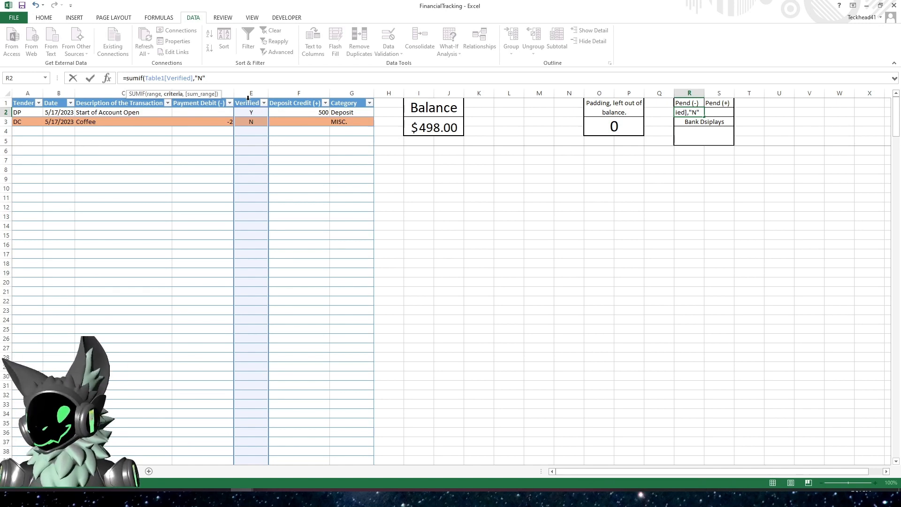
type(",")
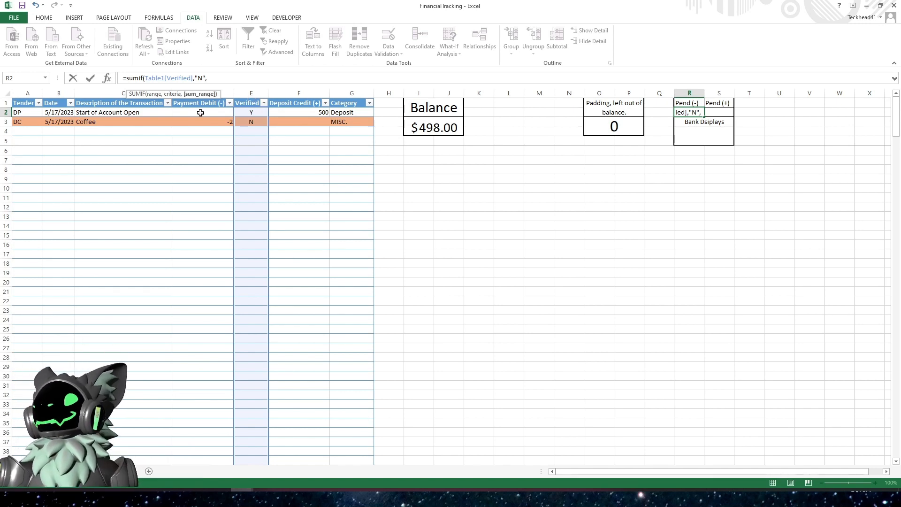
left_click(206, 97)
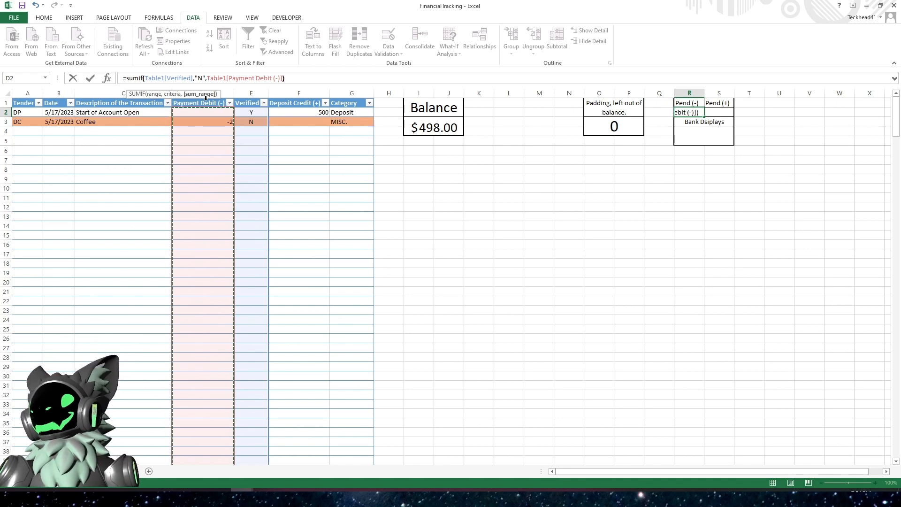
key("Return")
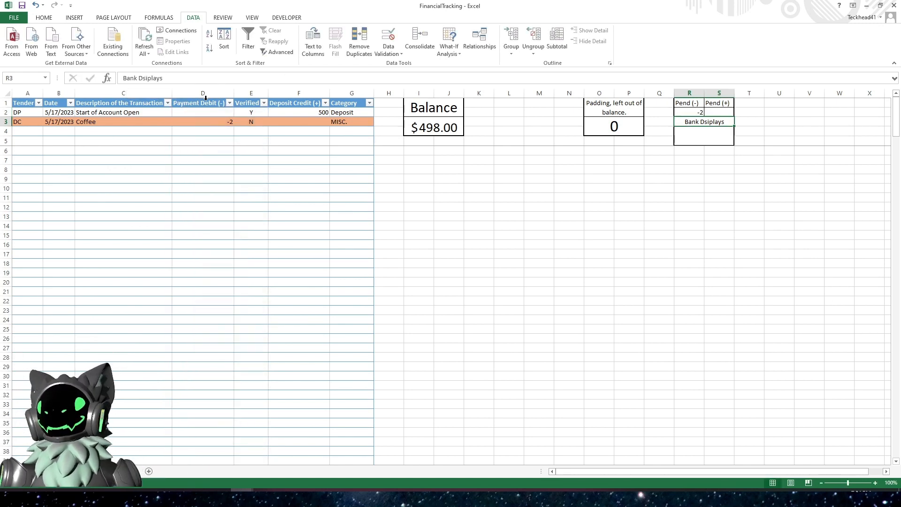
- In the Pend (+) cell S2, enter the formula =SUMIF(Table1[Verified],"Y",Table1[Deposit Credit (+)])
left_click(720, 111)
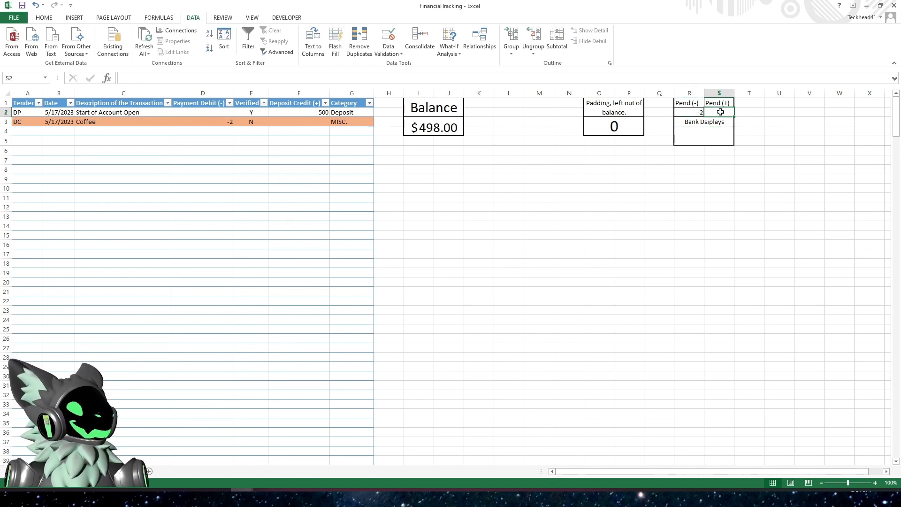
left_click(631, 80)
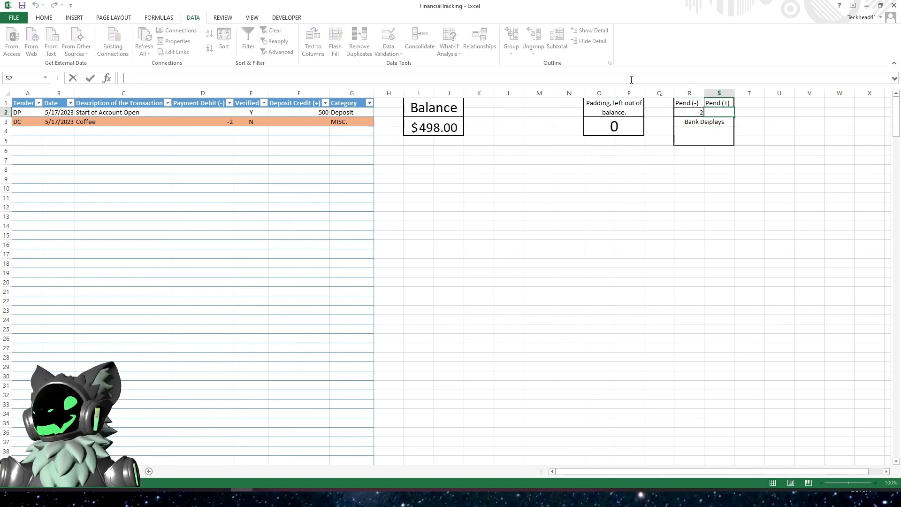
type("=sumif(")
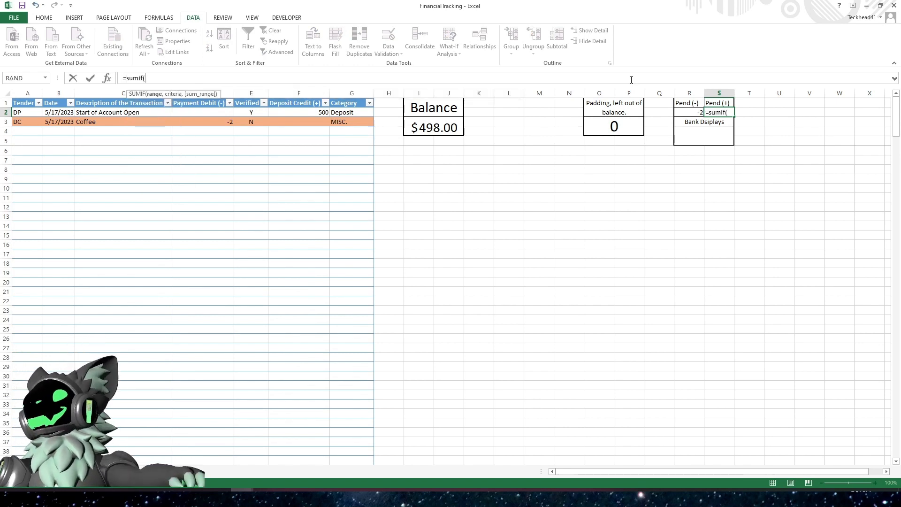
left_click(250, 97)
type(",\"Y\"")
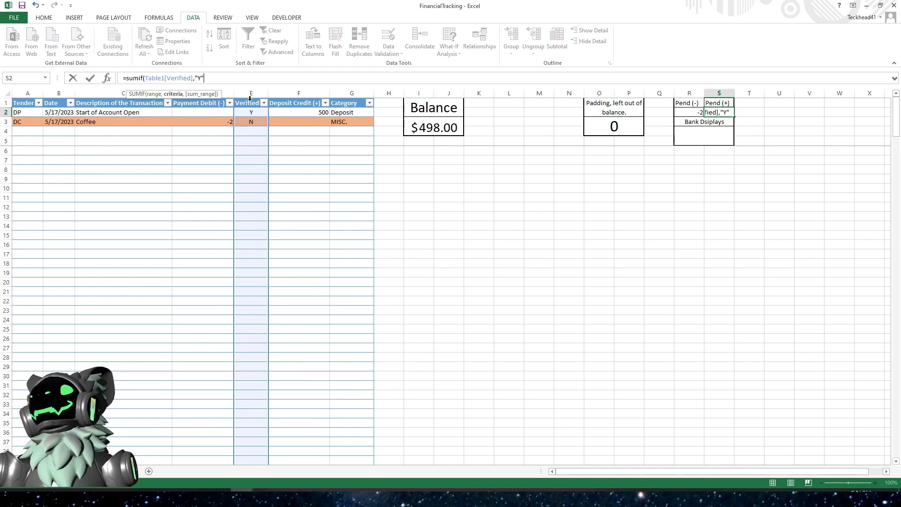
type(",")
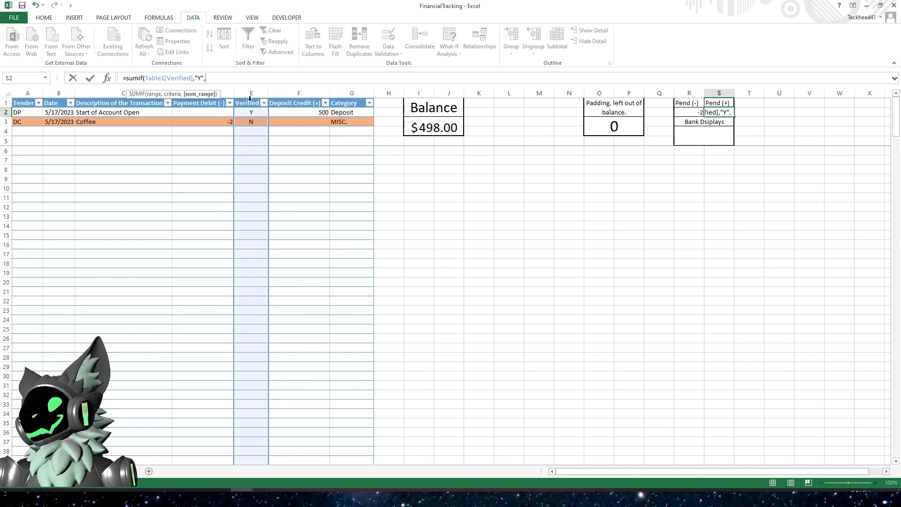
left_click(297, 98)
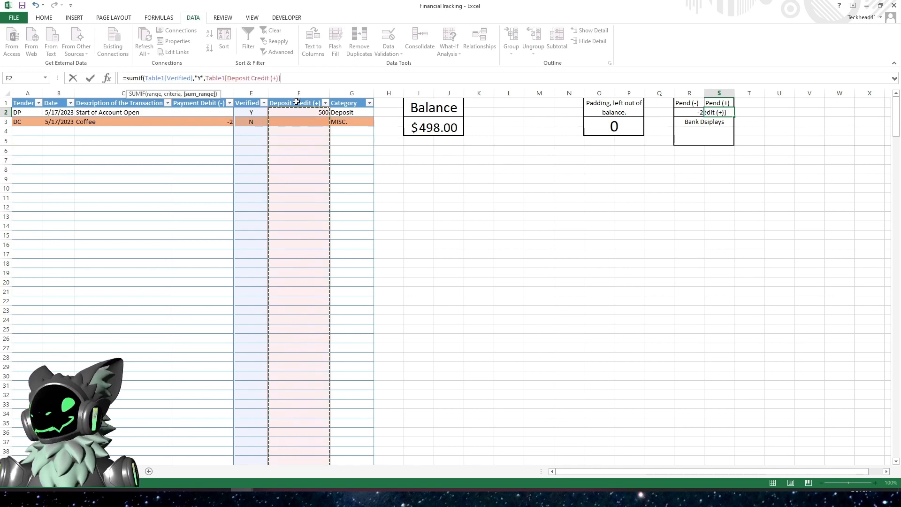
type(")")
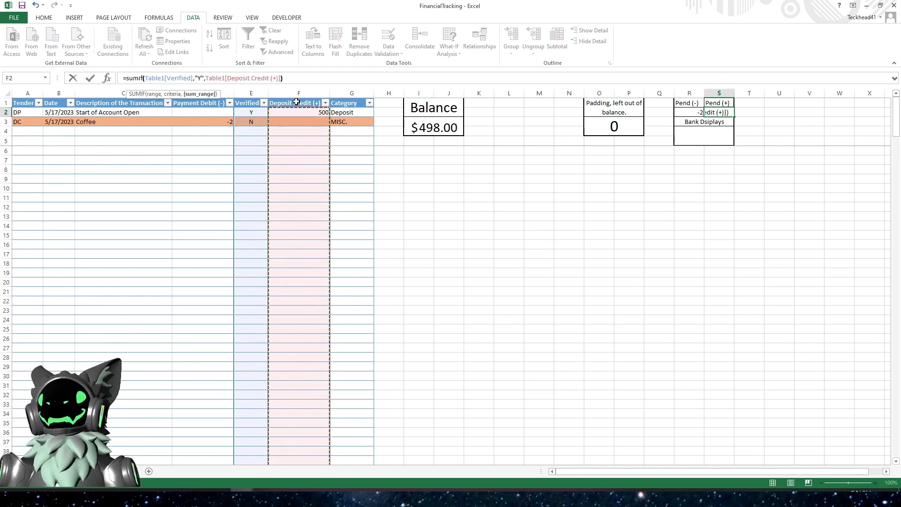
key("Return")
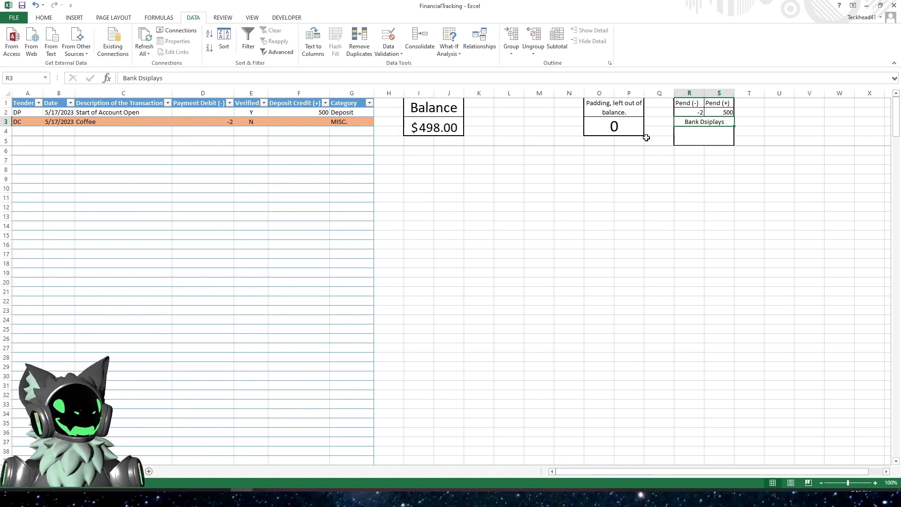
- Apply Accounting number format to the Payment Debit (-) and Deposit Credit (+) table columns
left_click(689, 134)
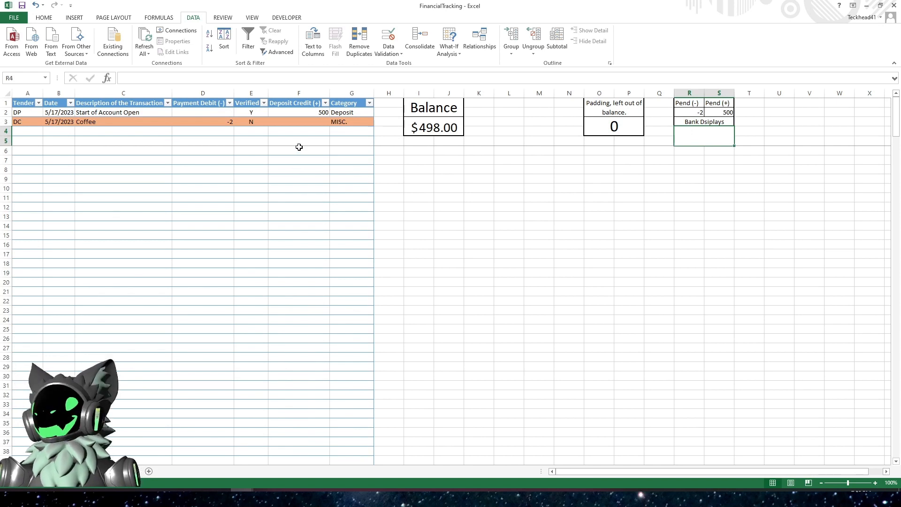
left_click(42, 19)
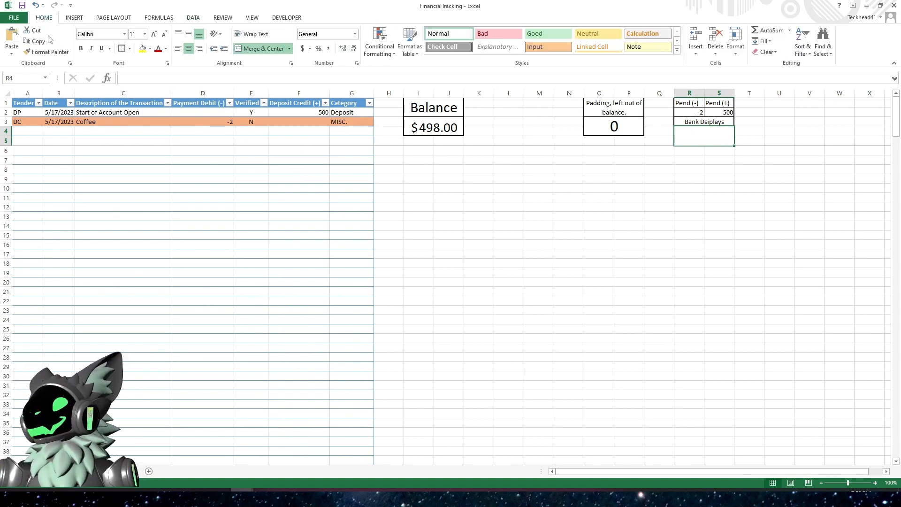
left_click(207, 95)
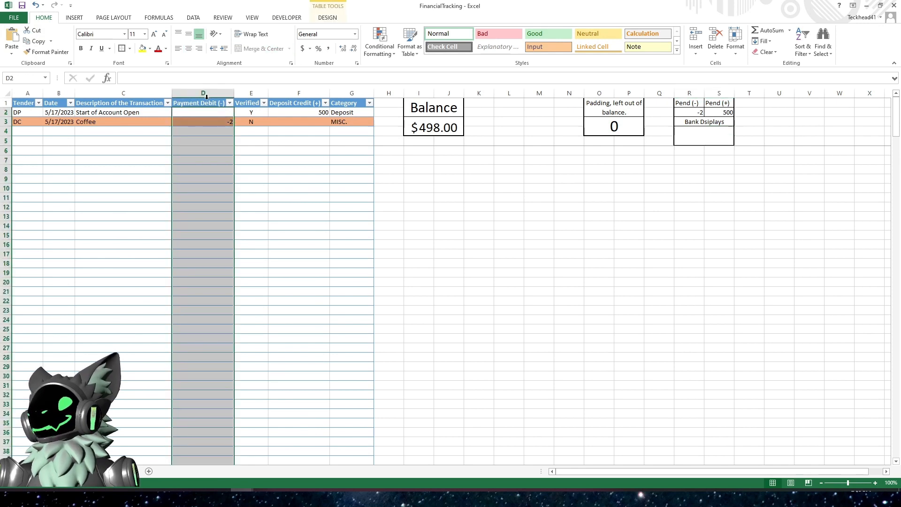
left_click(302, 49)
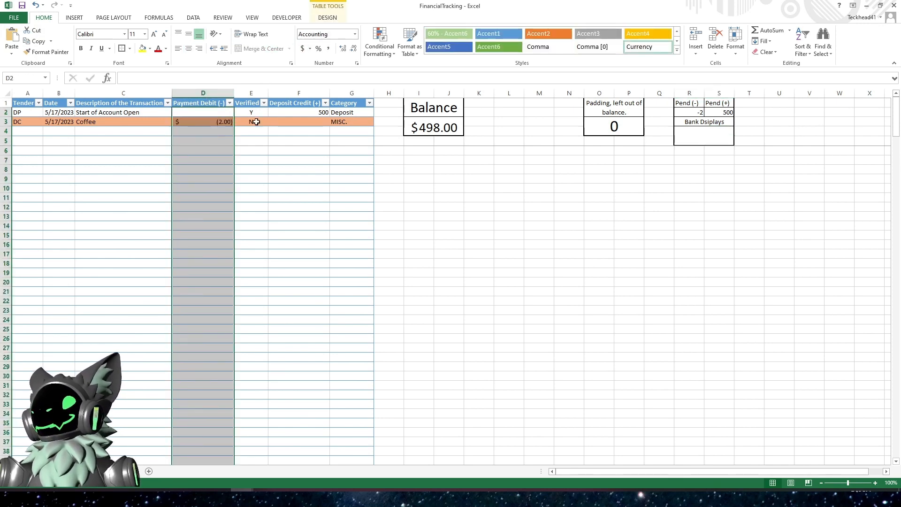
left_click(302, 94)
left_click(302, 49)
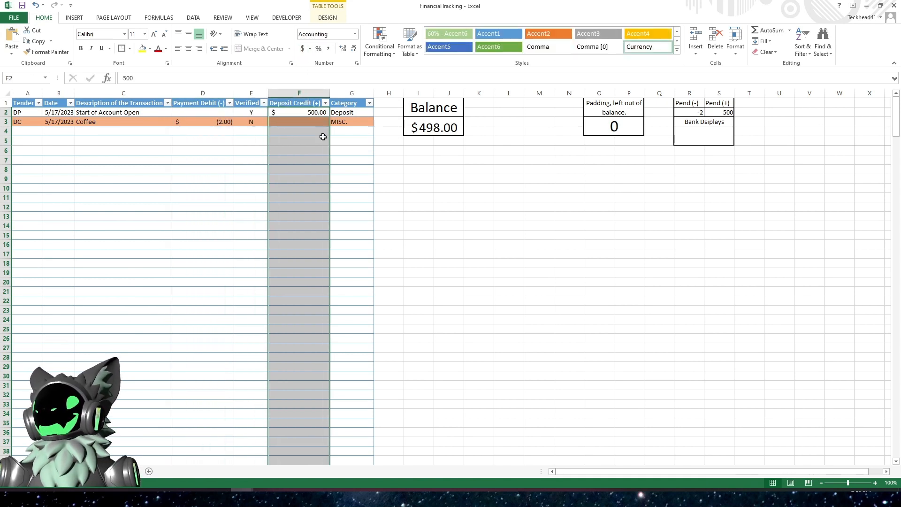
- Apply Accounting number format to the pending sum cells R2 and S2
left_click(289, 187)
left_click_drag(686, 112, 708, 112)
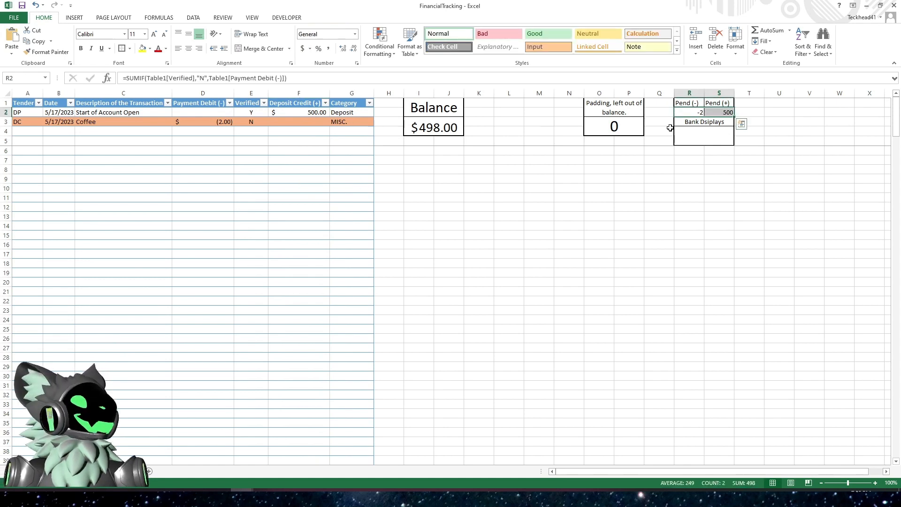
left_click(303, 49)
left_click(673, 206)
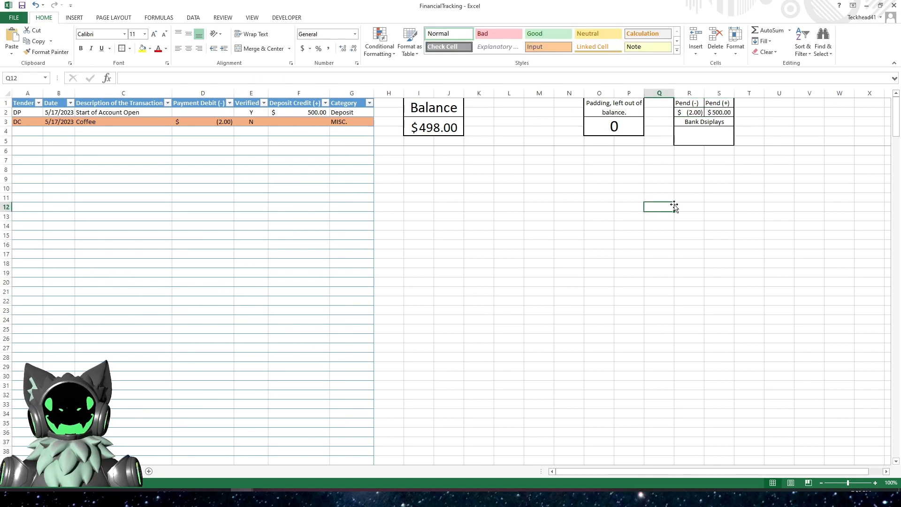
- Change the S2 formula's criterion to "N", giving =SUMIF(Table1[Verified],"N",Table1[Deposit Credit (+)])
left_click(700, 140)
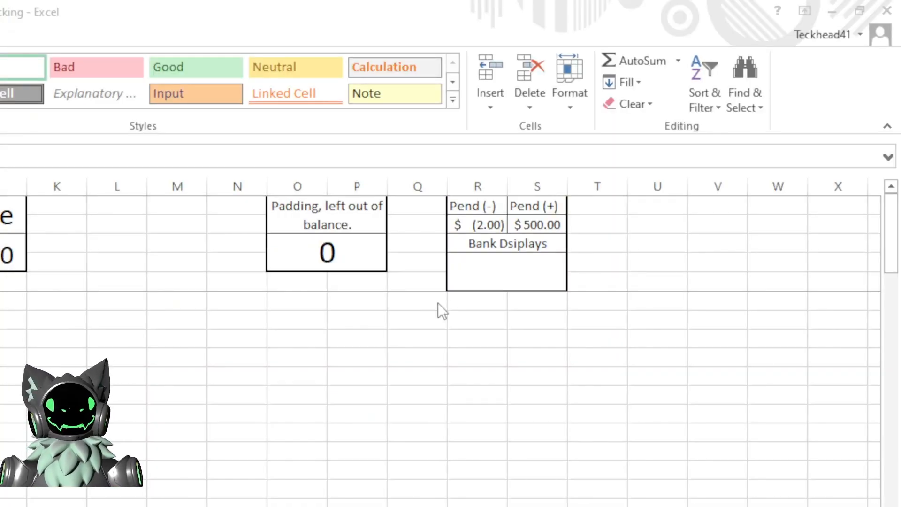
left_click(491, 268)
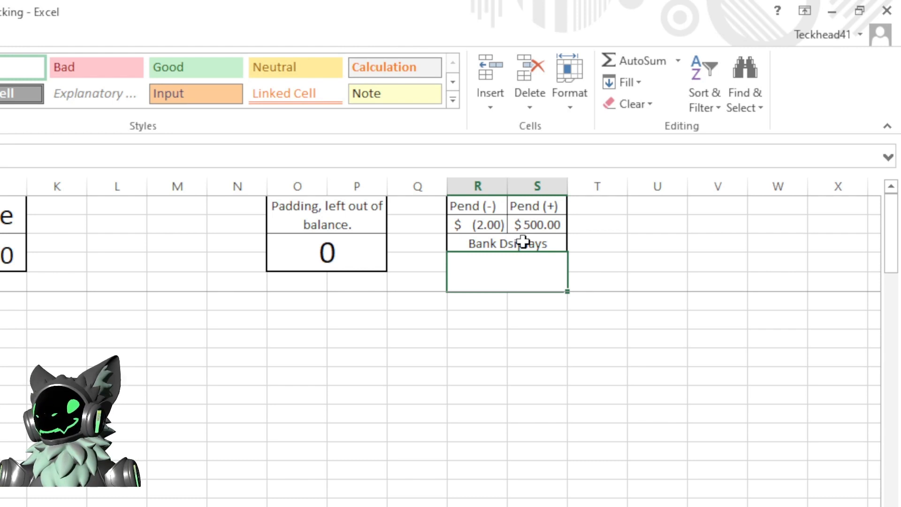
left_click(545, 220)
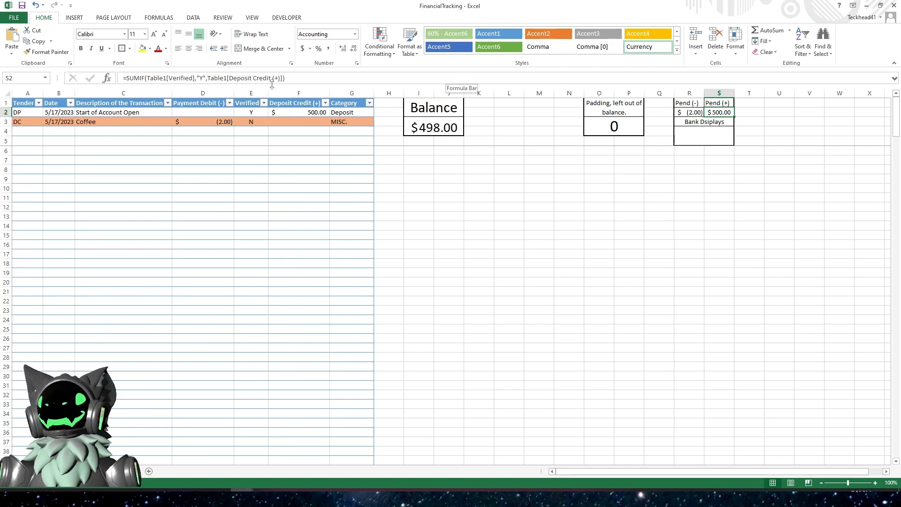
left_click(202, 81)
key("BackSpace")
type("N")
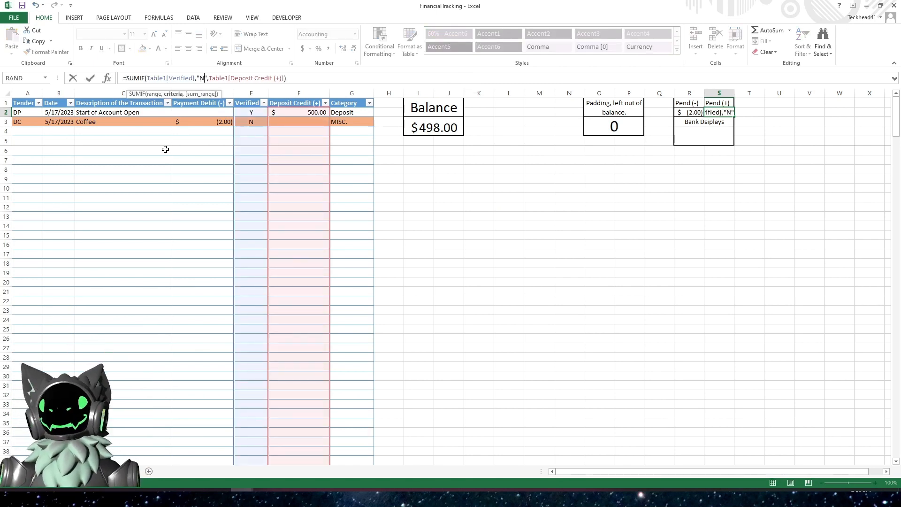
key("Return")
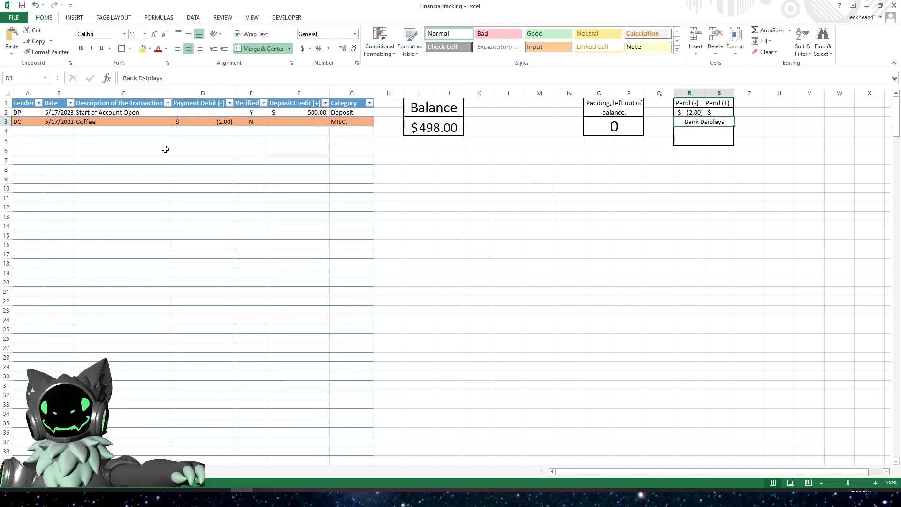
- Review the Pend (-) and Pend (+) formulas in R2 and S2 and the deposit value in F2
left_click(708, 137)
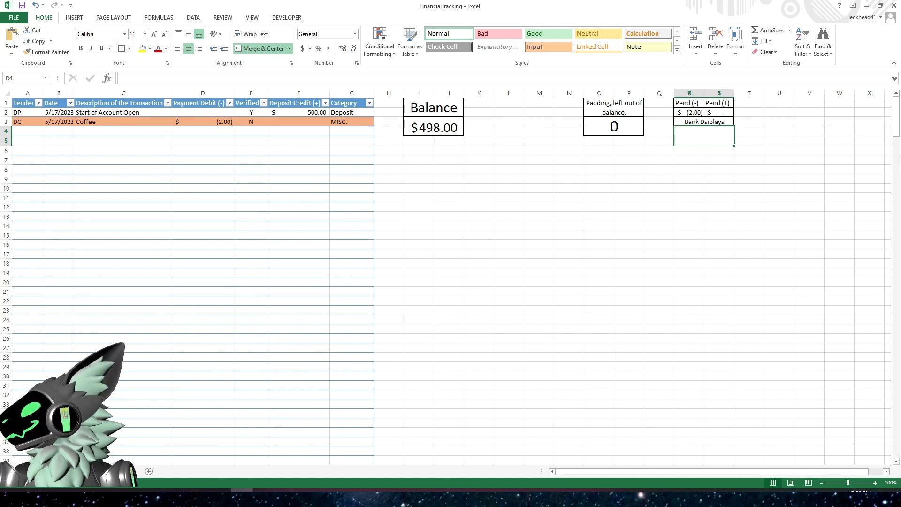
left_click(619, 227)
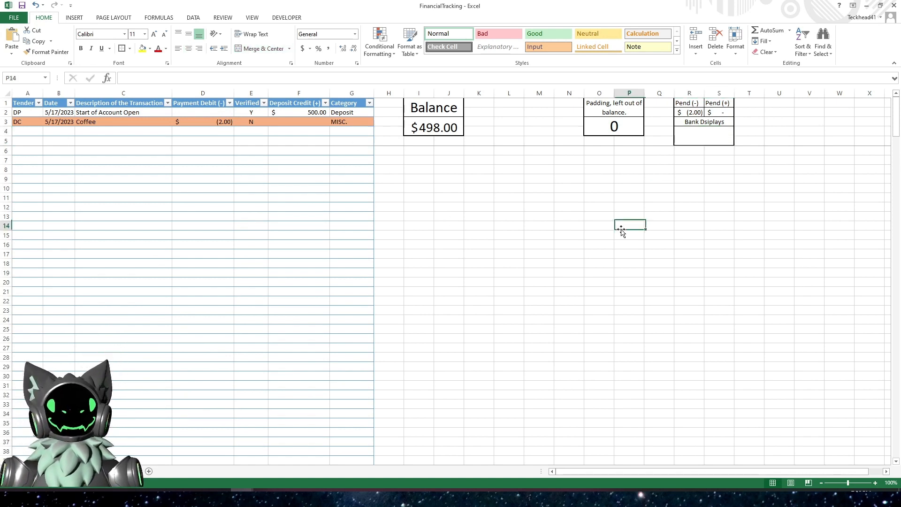
left_click(692, 113)
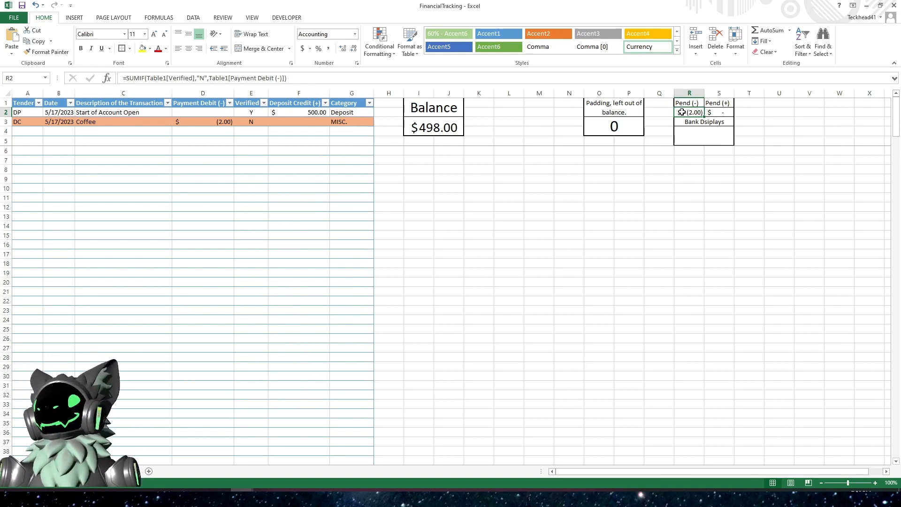
left_click(727, 113)
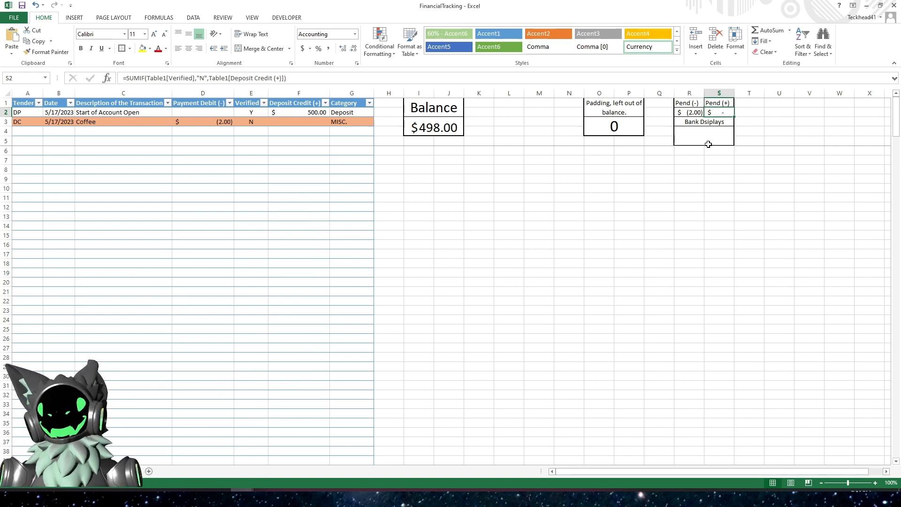
left_click(300, 112)
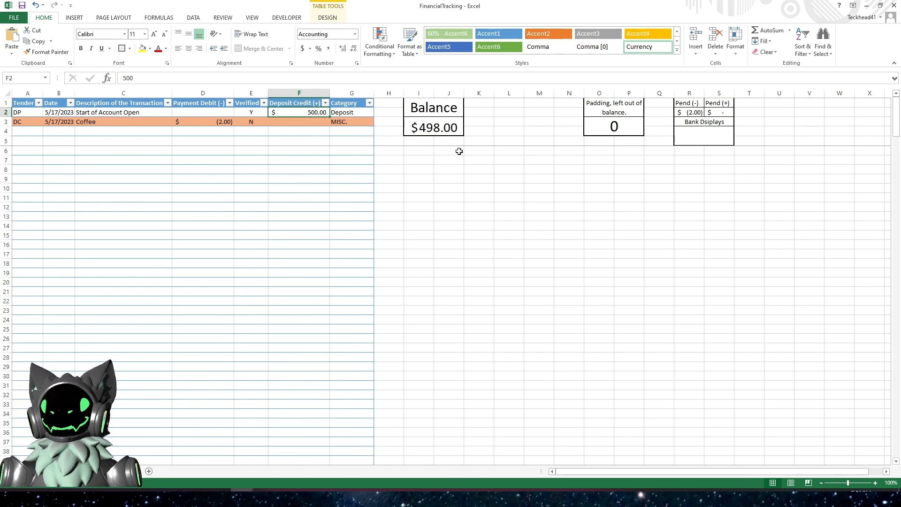
left_click(702, 137)
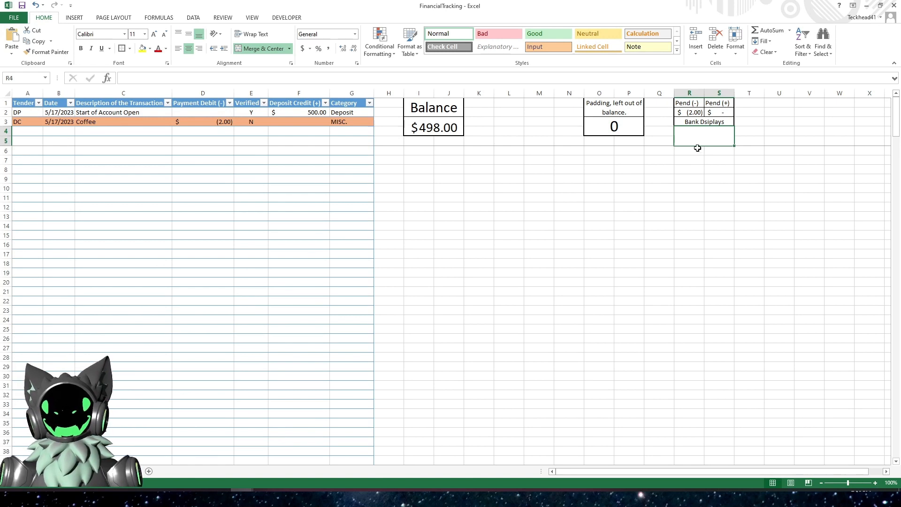
left_click(689, 113)
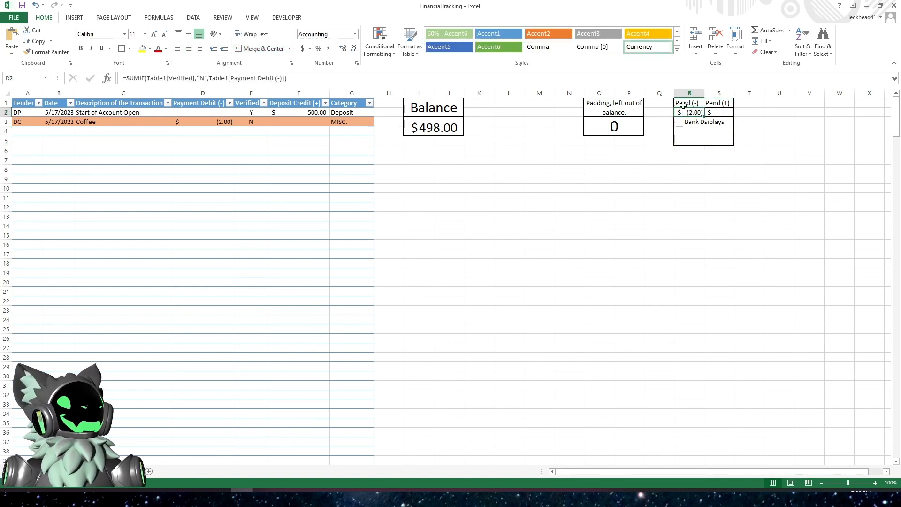
left_click(698, 135)
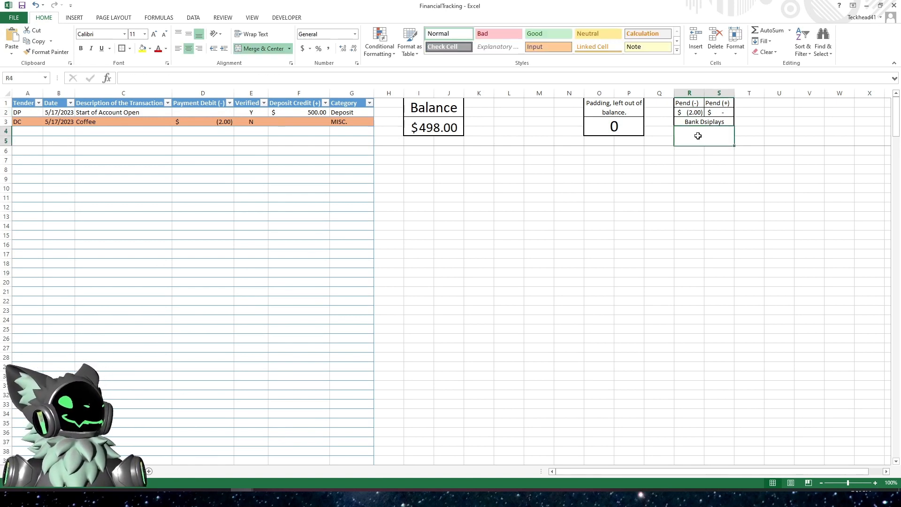
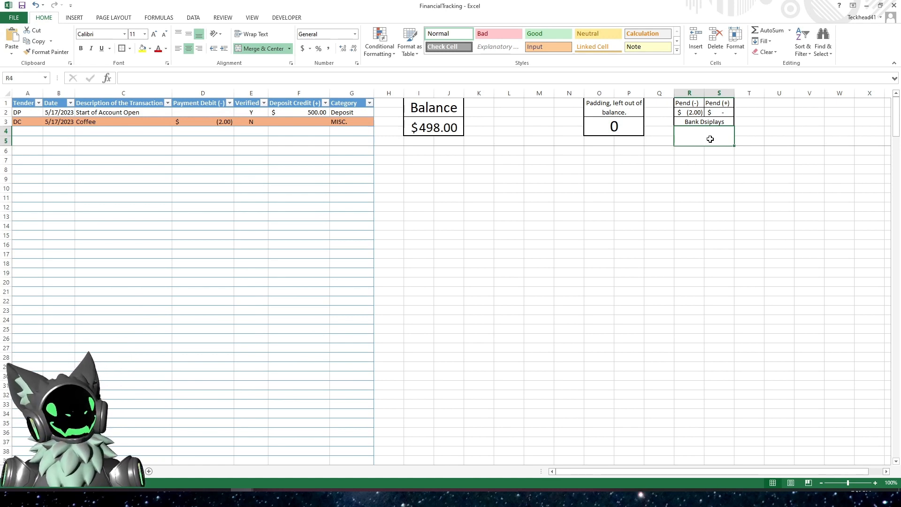
- Enter the formula =I3-R2-S2+O3 in the merged cell under Bank Disiplays
type("=")
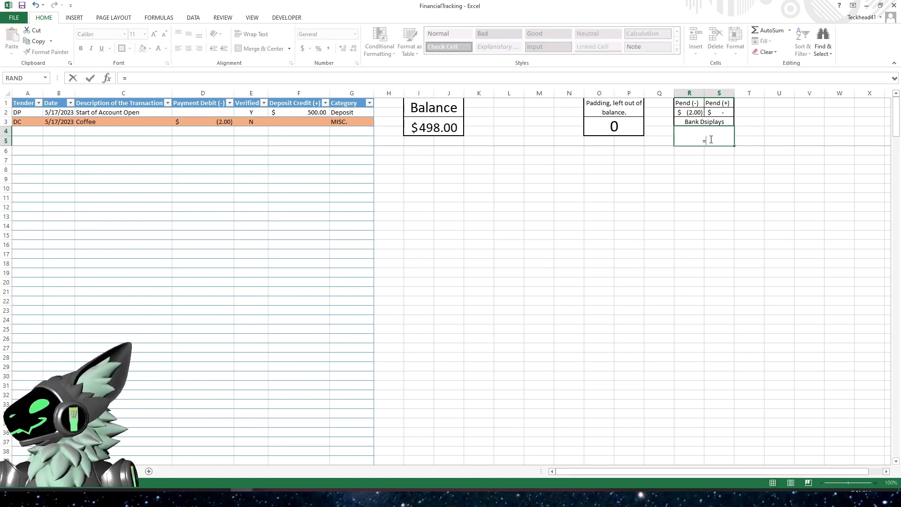
left_click(437, 127)
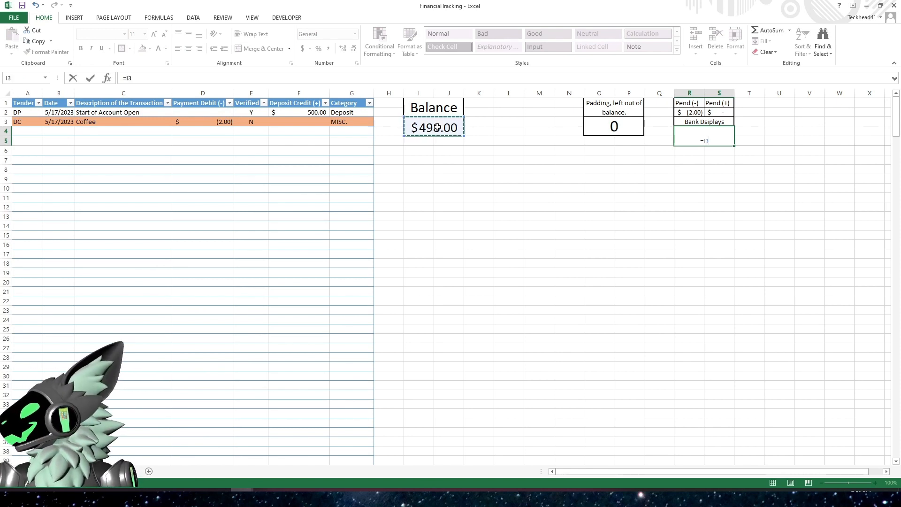
type("-")
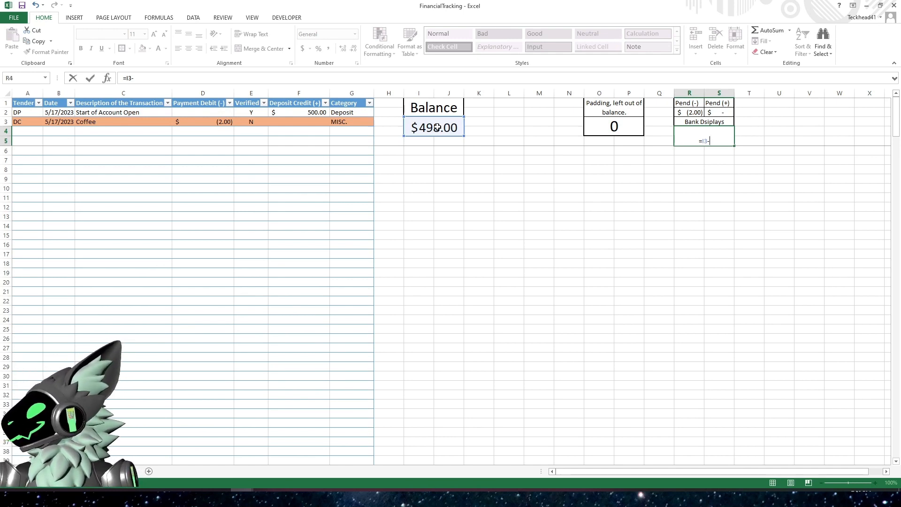
left_click(688, 113)
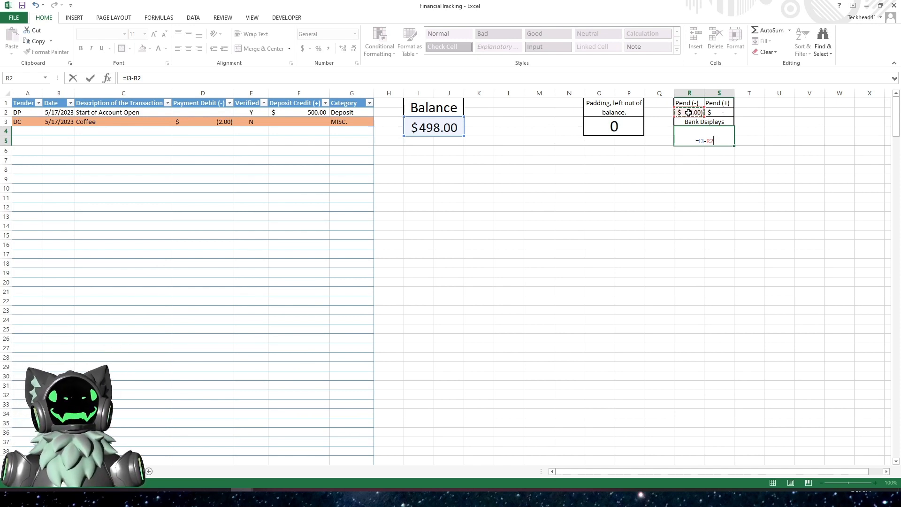
type("-")
left_click(722, 113)
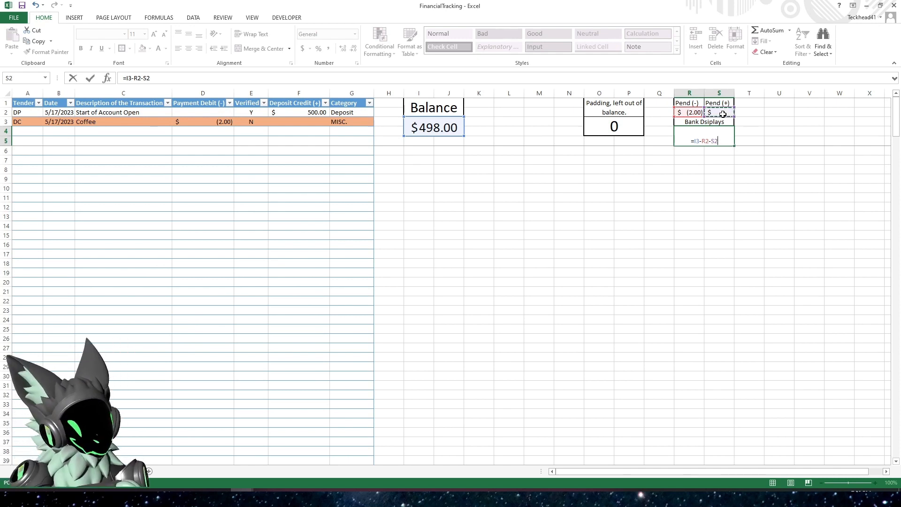
type("+")
left_click(624, 131)
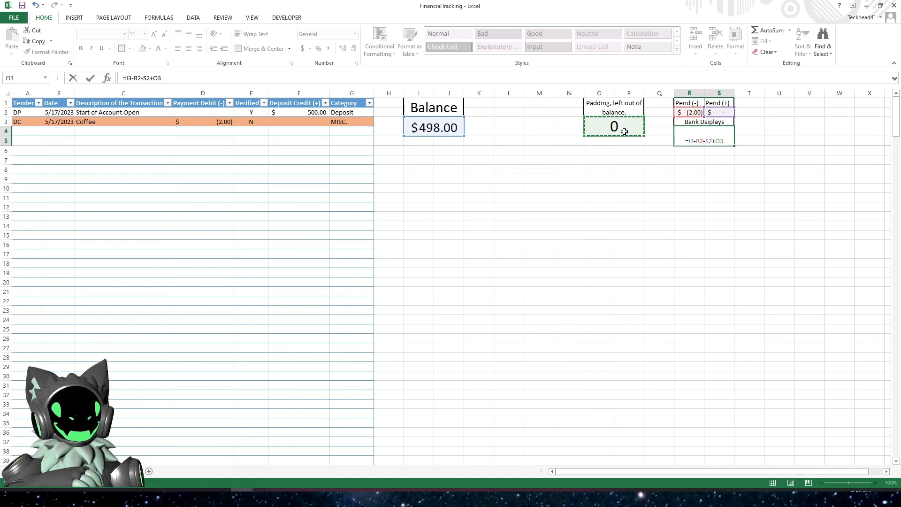
key("Return")
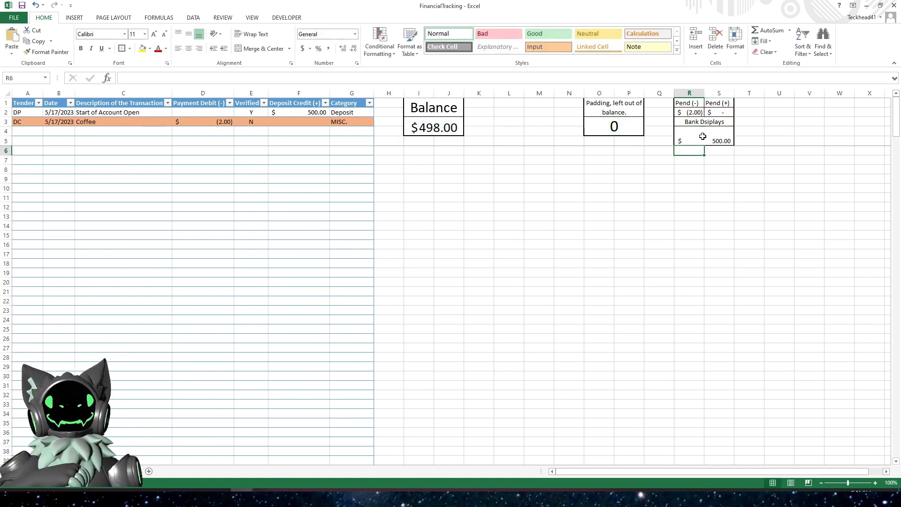
- Enlarge the bank display value's font size to 22
left_click(702, 135)
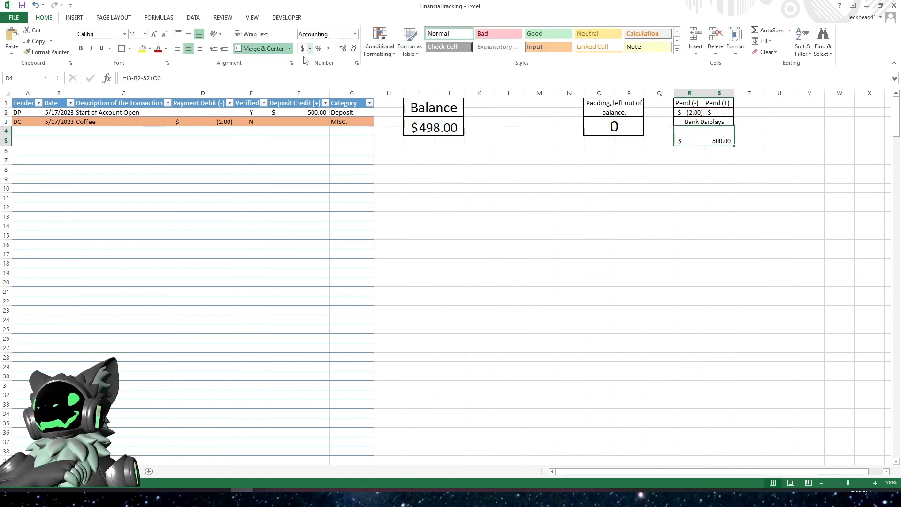
left_click(154, 34)
left_click(155, 35)
left_click(155, 34)
left_click(155, 35)
left_click(155, 35)
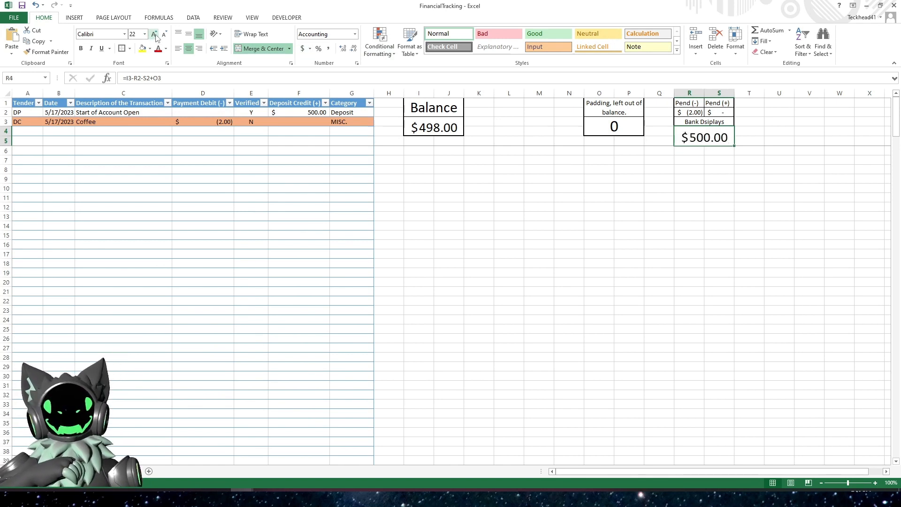
left_click(626, 206)
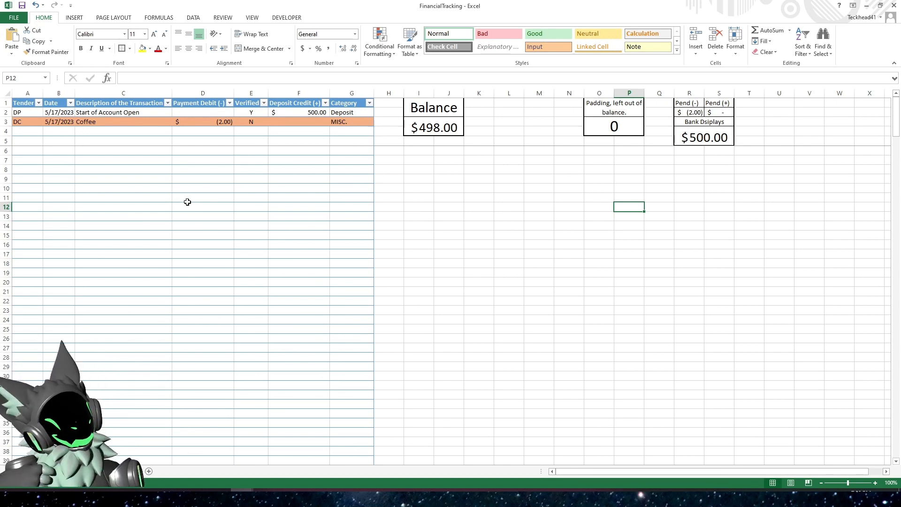
- Add a new table row with a payment debit of -4 and Verified set to N
left_click(221, 146)
left_click(210, 131)
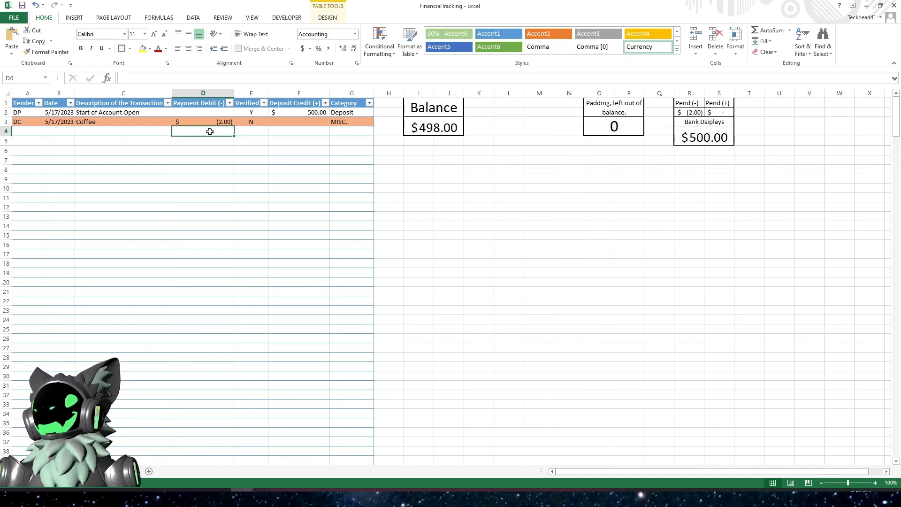
type("-4")
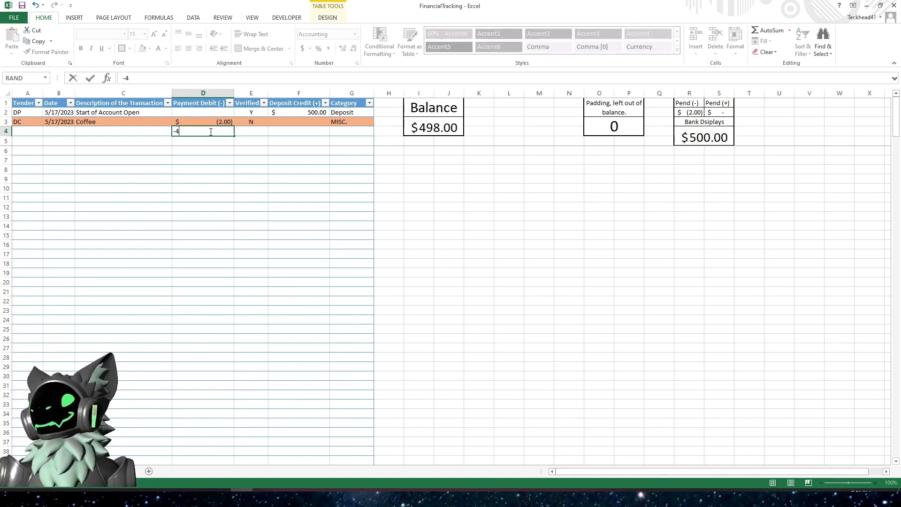
key("Return")
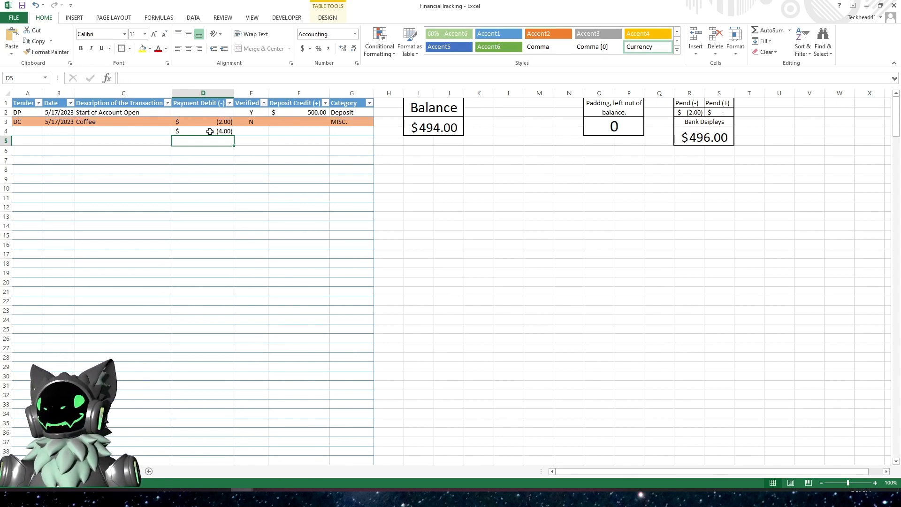
key("Up")
key("Right")
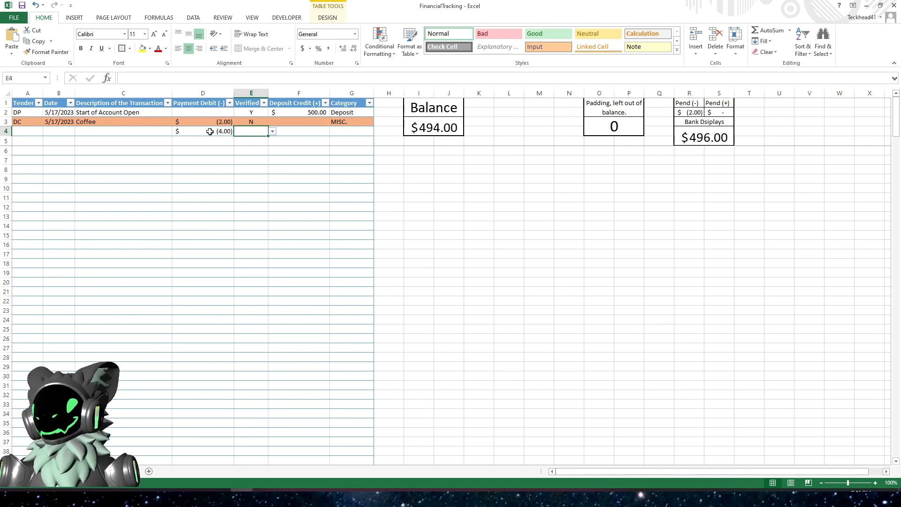
type("N")
key("Return")
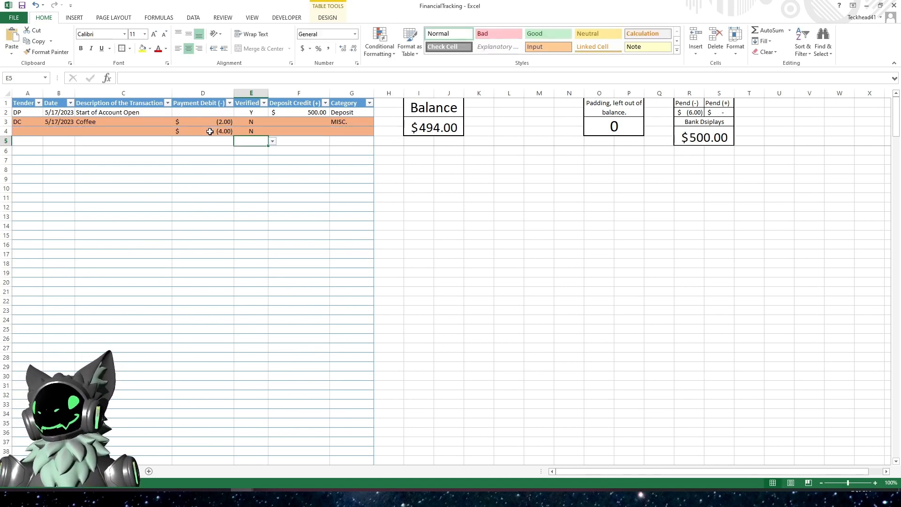
- Set the new row's category to MISC
key("Up")
key("Right")
key("Right")
type("MISC.")
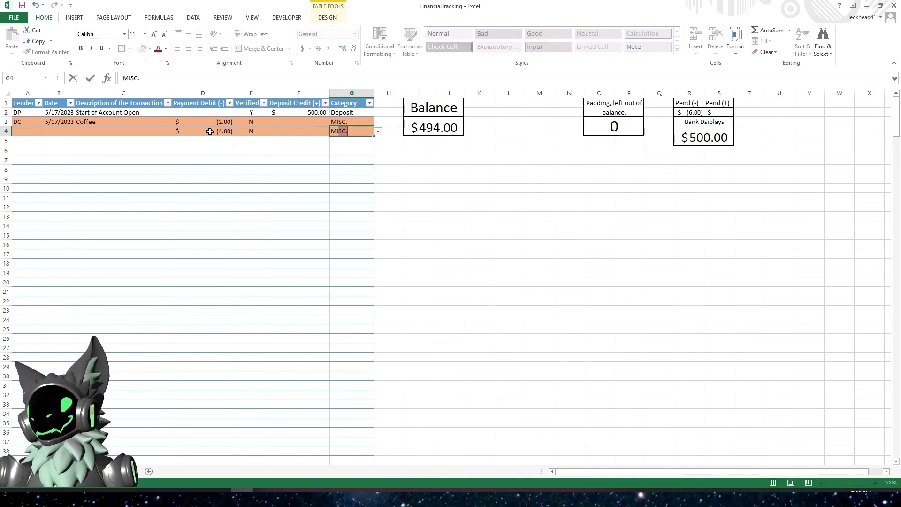
key("Return")
- Fill the new row's tender as DC, the current date, and the description Food
key("Up")
key("Left")
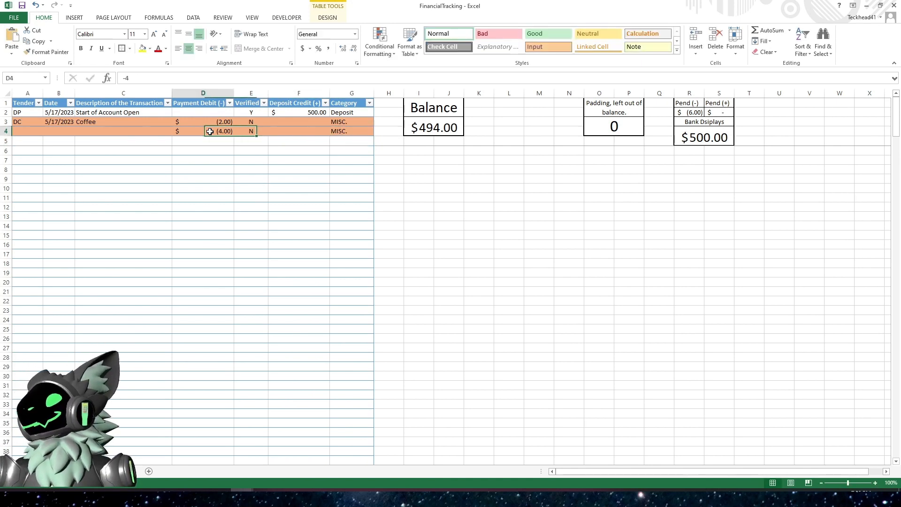
key("Home")
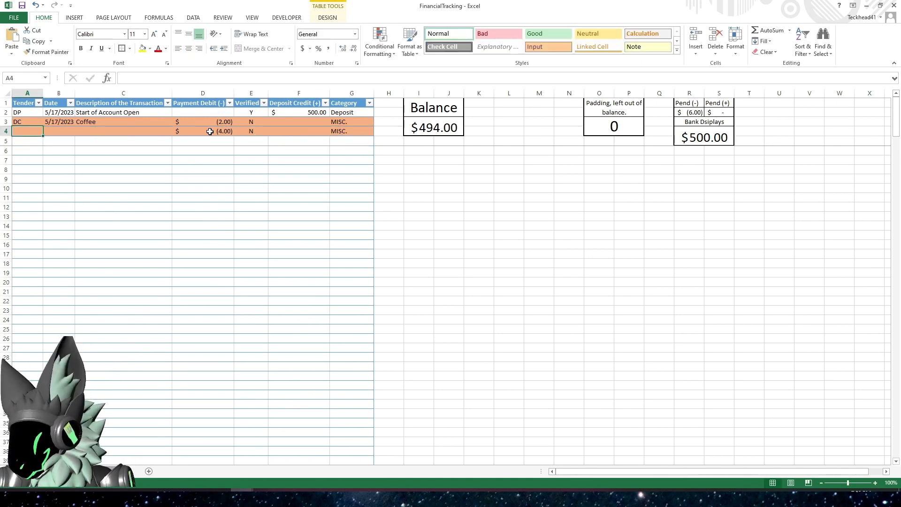
type("DC")
key("Tab")
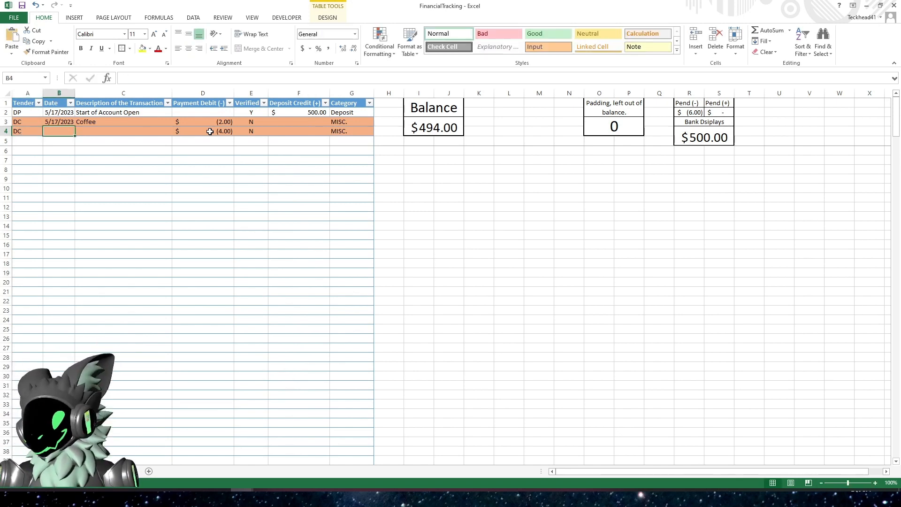
key("ctrl+semicolon")
key("Tab")
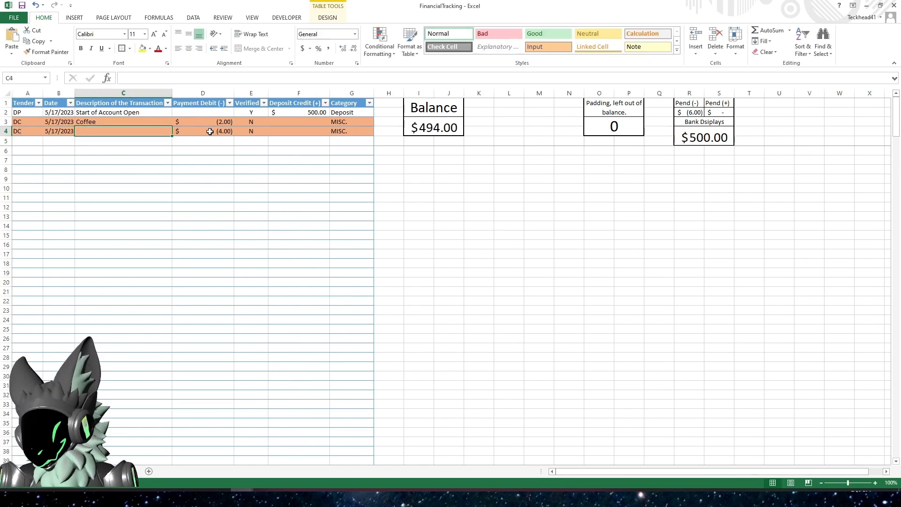
type("Food")
key("Tab")
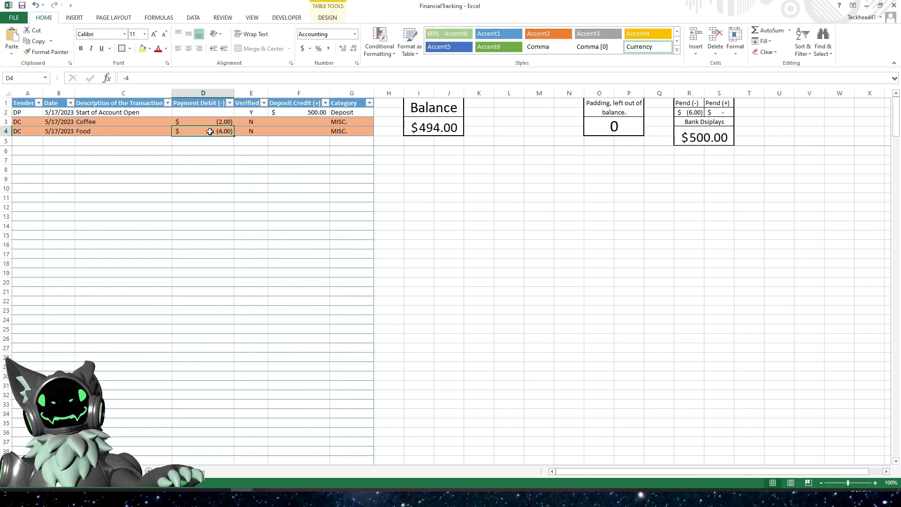
- Mark the Coffee transaction as verified with Y
left_click(33, 142)
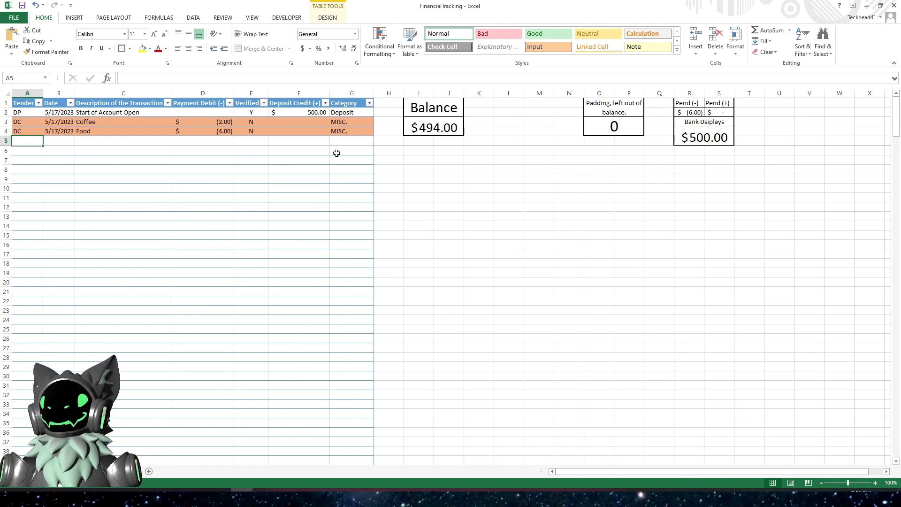
left_click(443, 127)
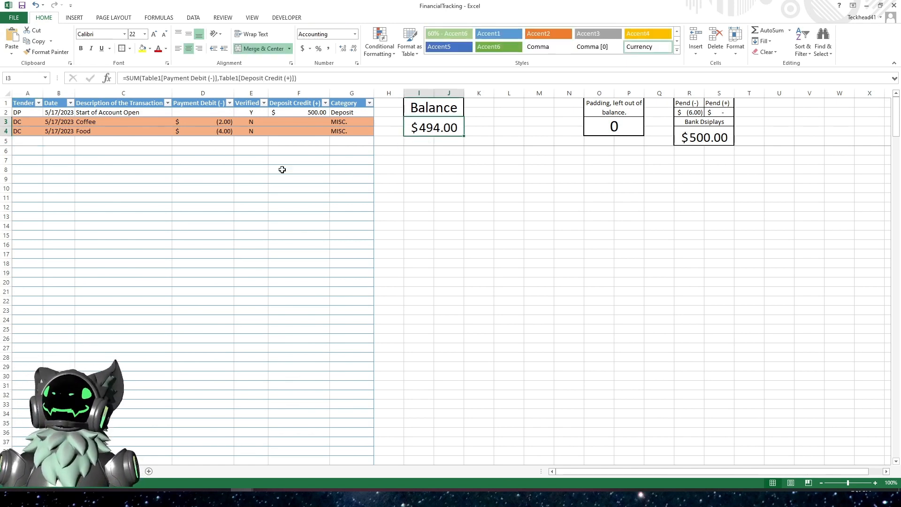
left_click(713, 139)
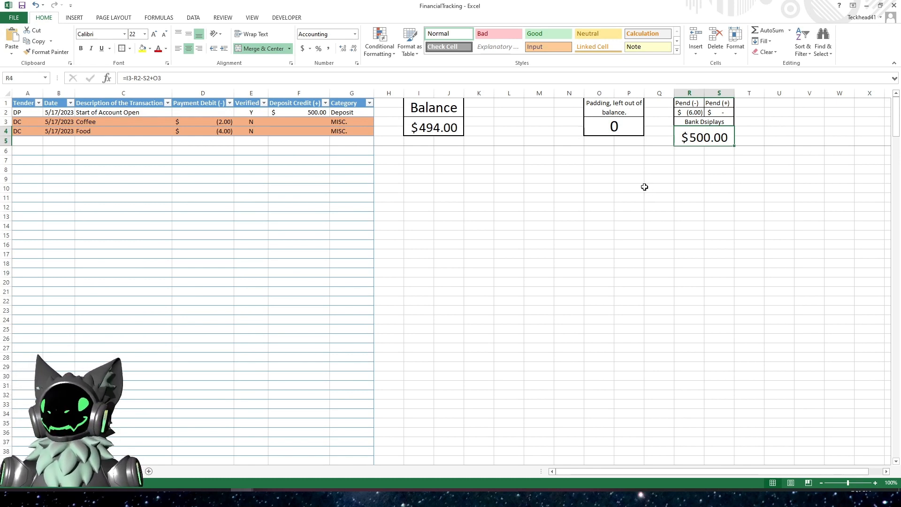
left_click(249, 121)
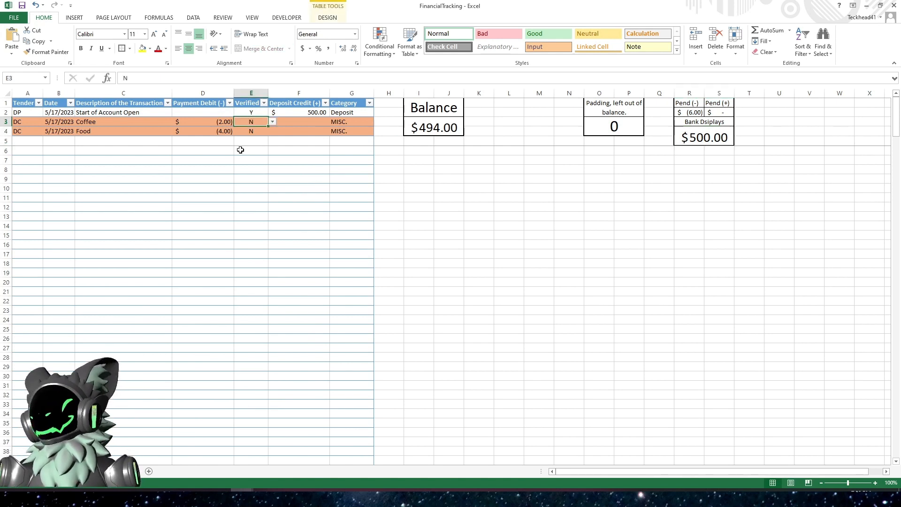
type("Y")
key("Return")
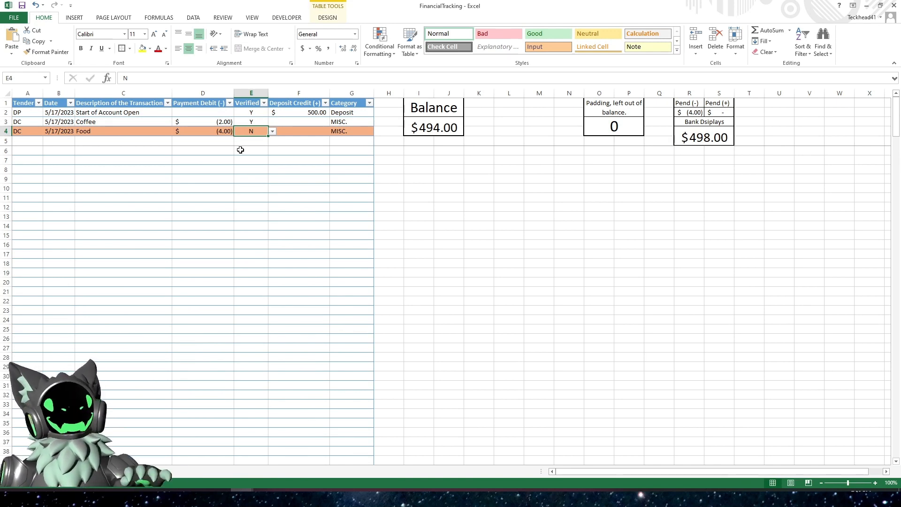
- Review the Balance, bank display, pending sums and transaction cells after verifying the Coffee row
left_click(444, 125)
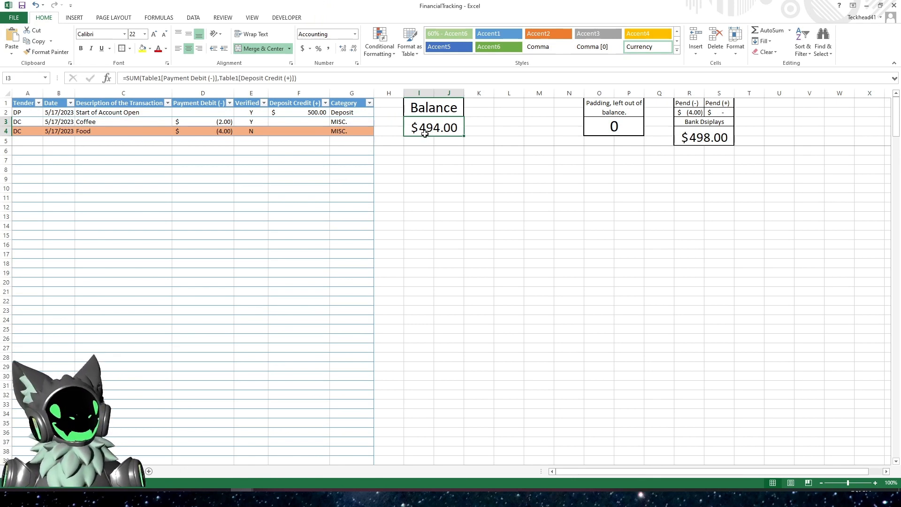
left_click(697, 140)
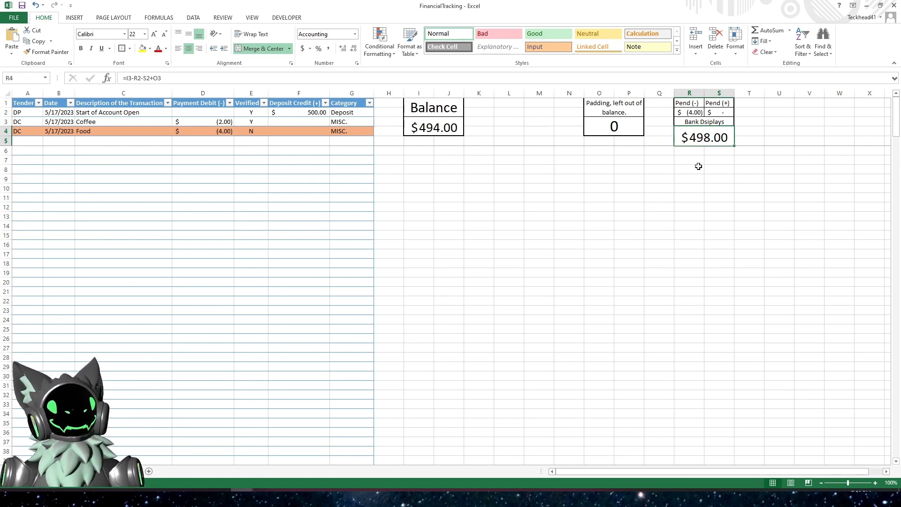
left_click(212, 134)
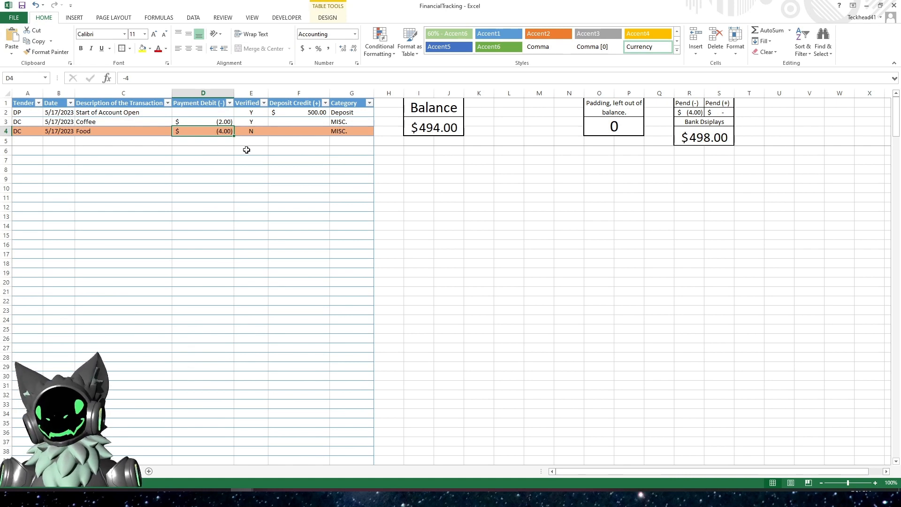
left_click(705, 136)
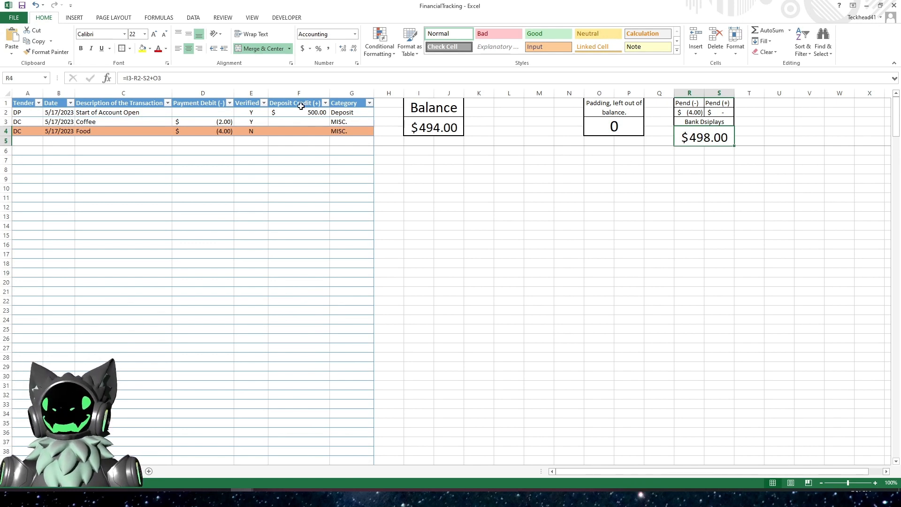
left_click(115, 123)
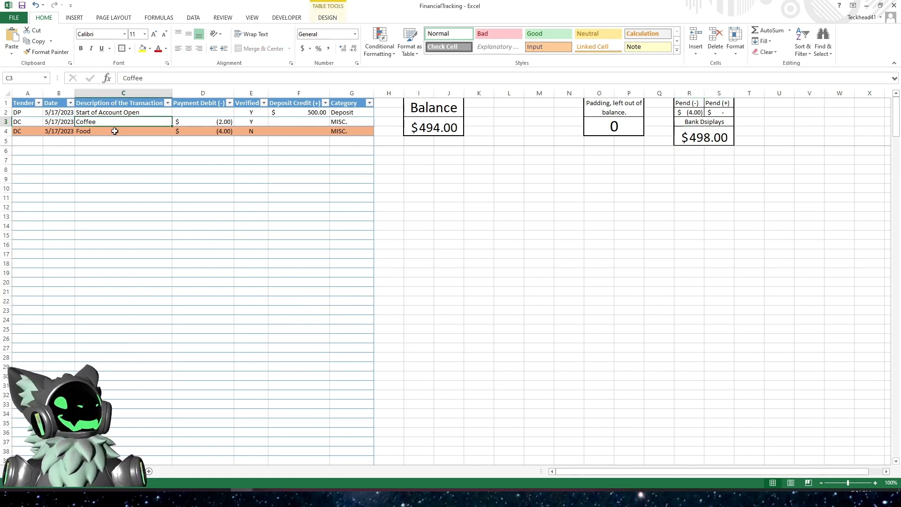
left_click(115, 131)
left_click(701, 138)
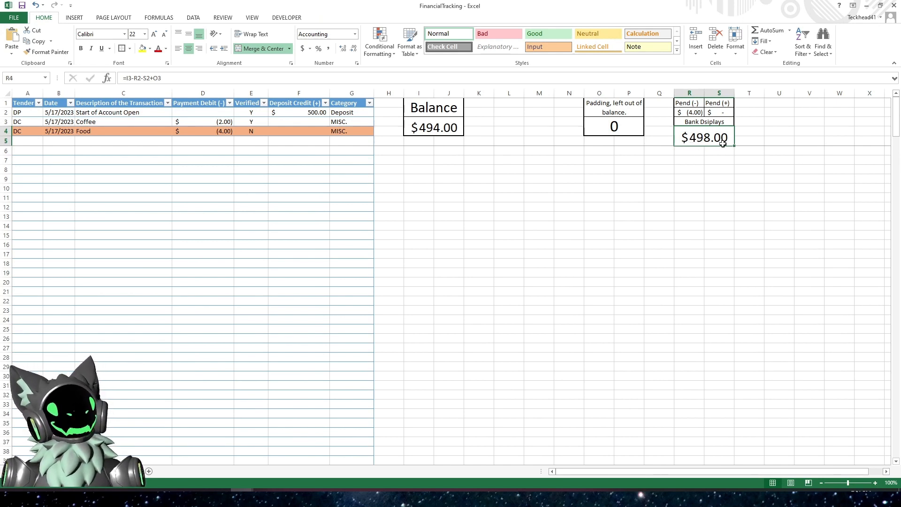
left_click(425, 133)
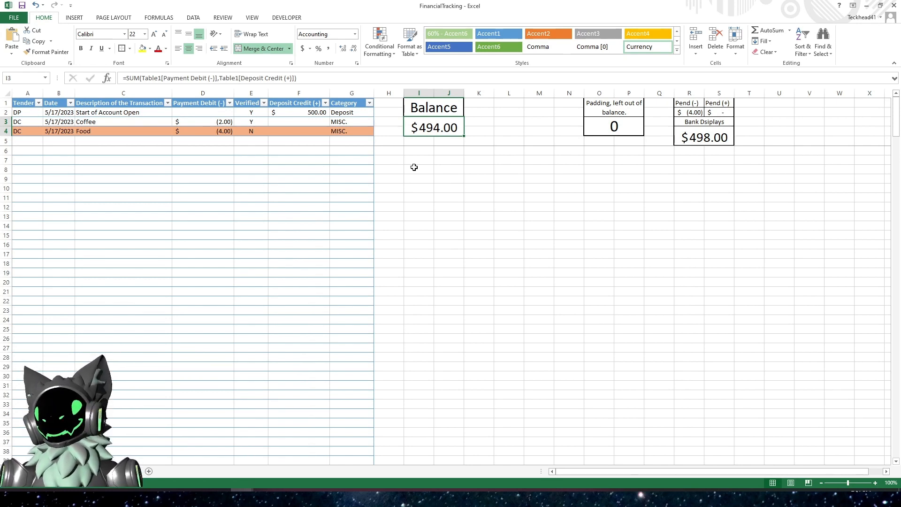
left_click(400, 196)
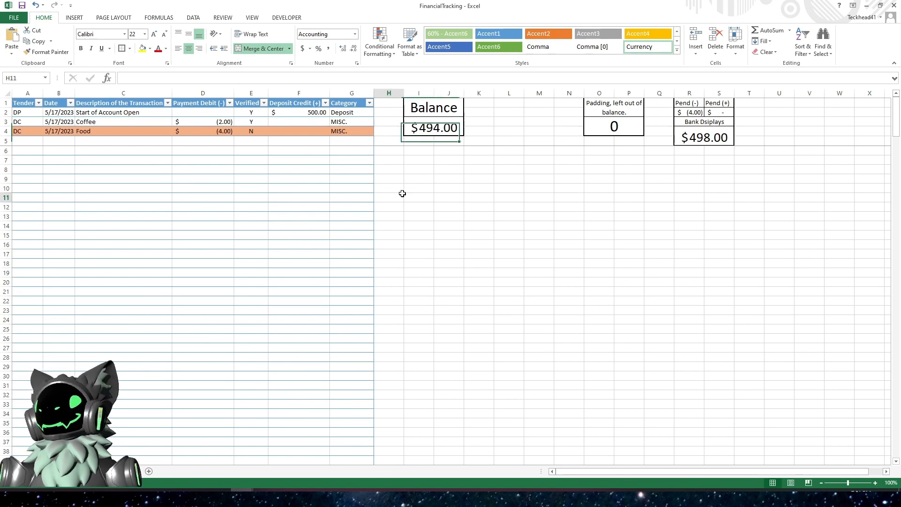
left_click(166, 185)
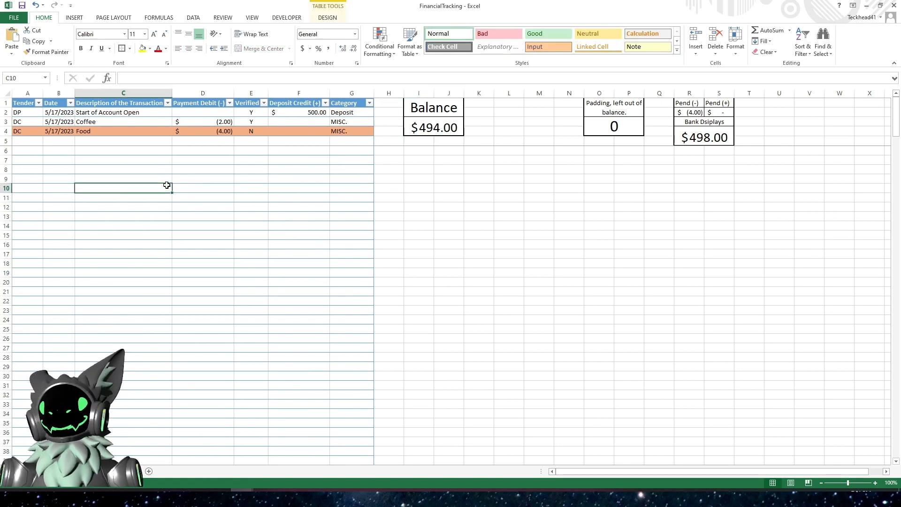
- Enter 100 as the padding amount left out of the balance
left_click(597, 130)
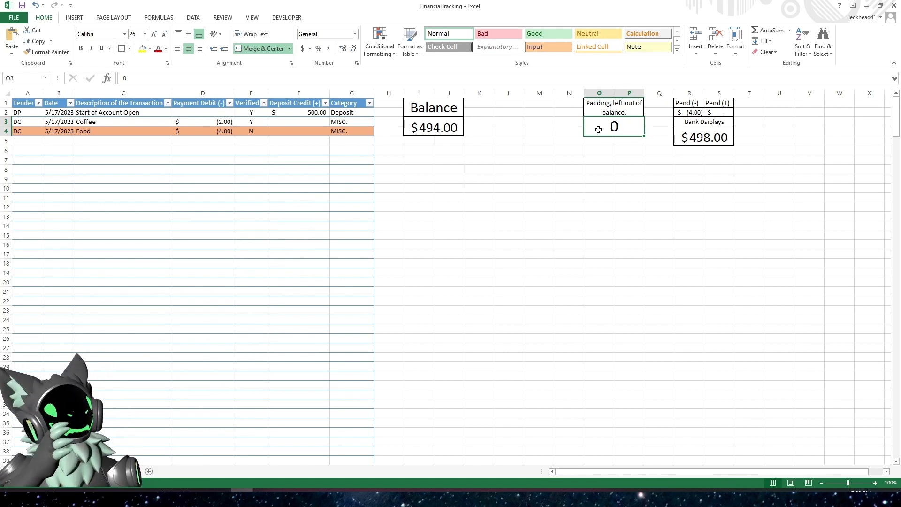
type("100")
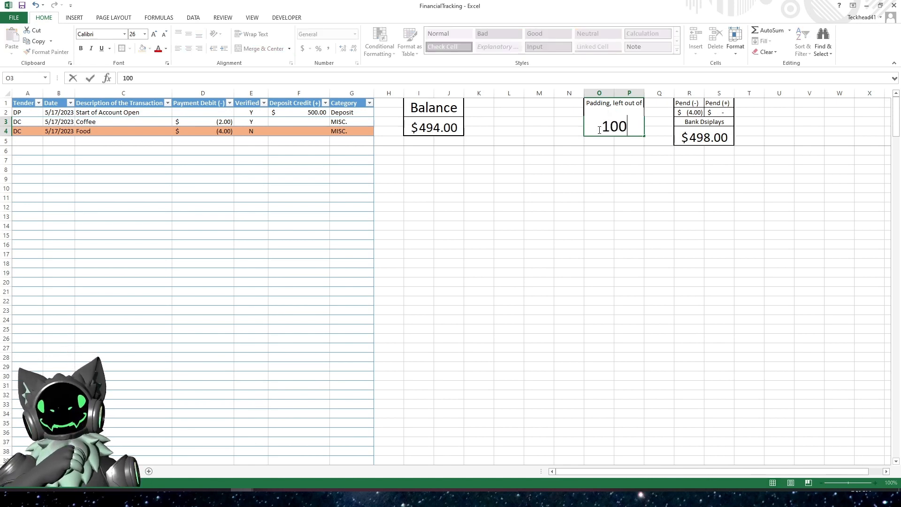
key("Return")
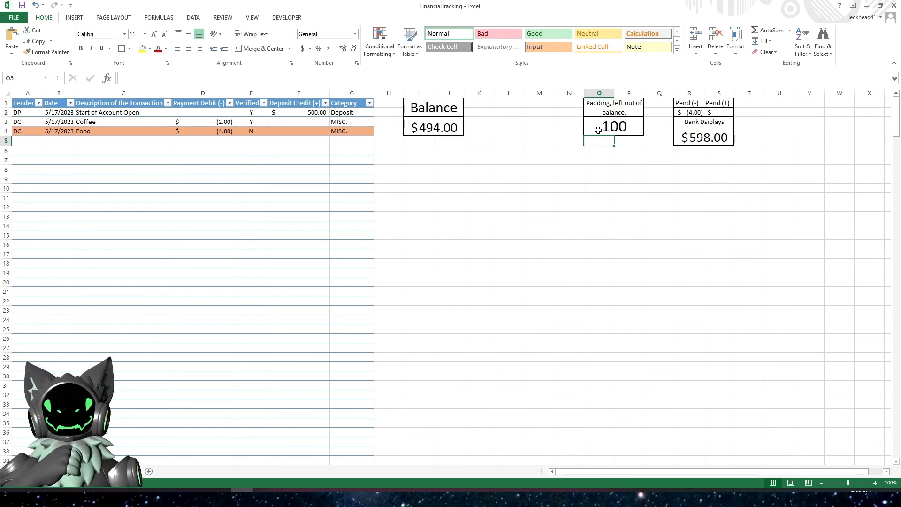
- Apply the Accounting number format to the padding cell and widen its column to fit
left_click(609, 128)
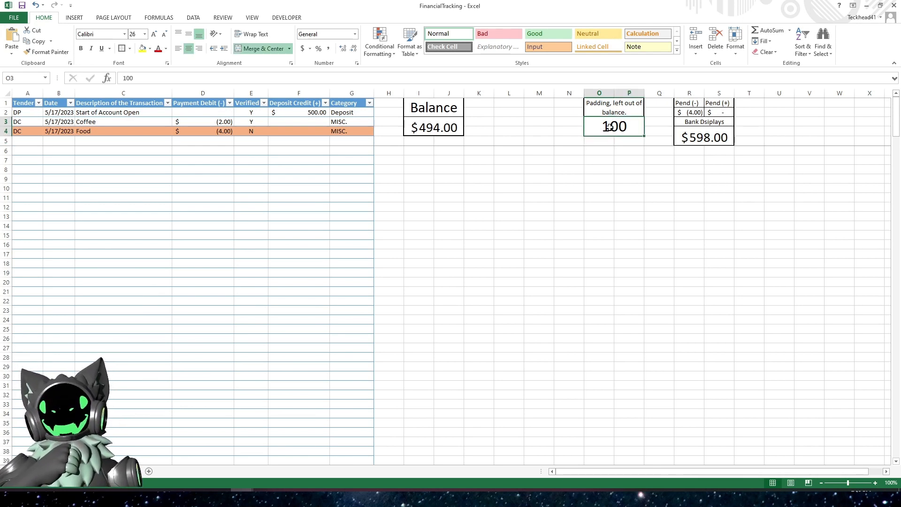
left_click(303, 48)
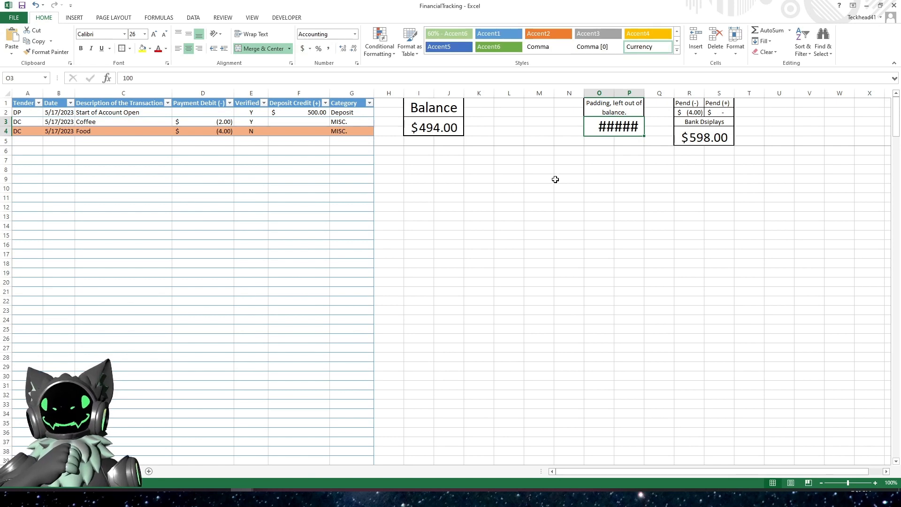
left_click(556, 179)
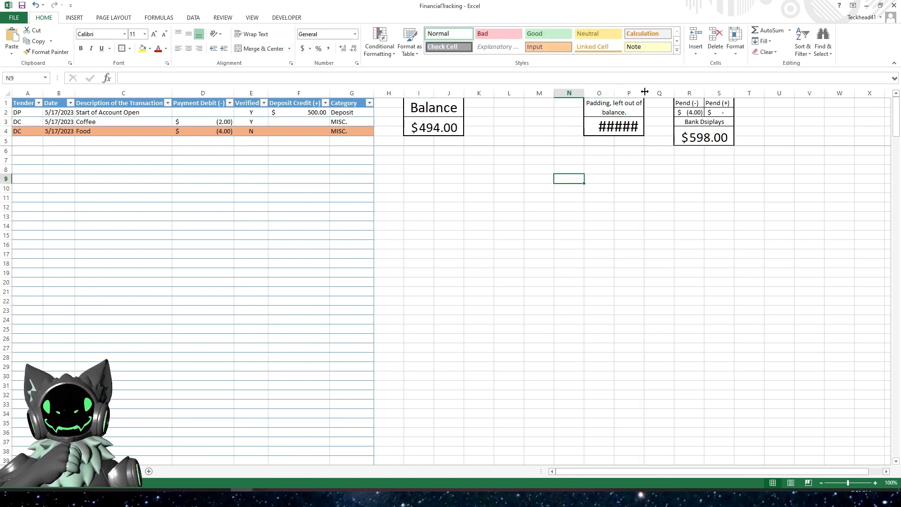
left_click_drag(644, 92, 657, 93)
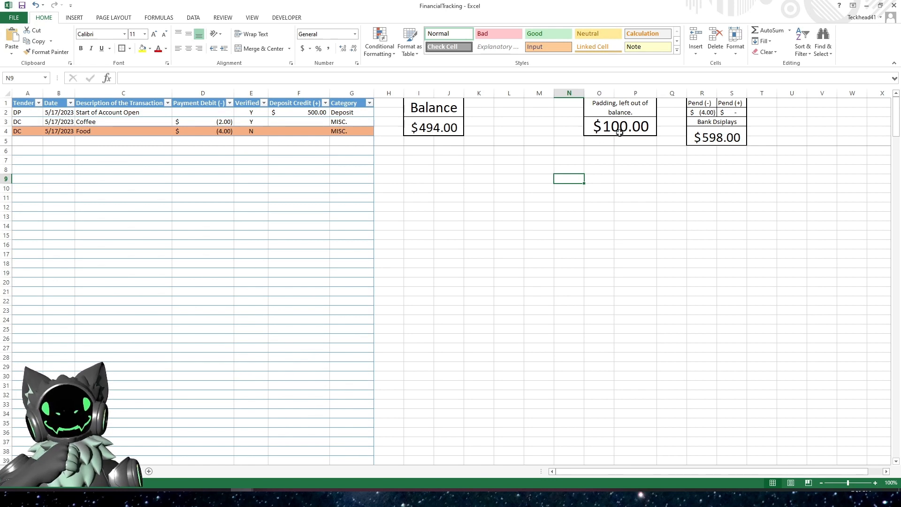
- Inspect the padding, balance and bank display cells and their formulas
left_click(619, 132)
left_click(210, 153)
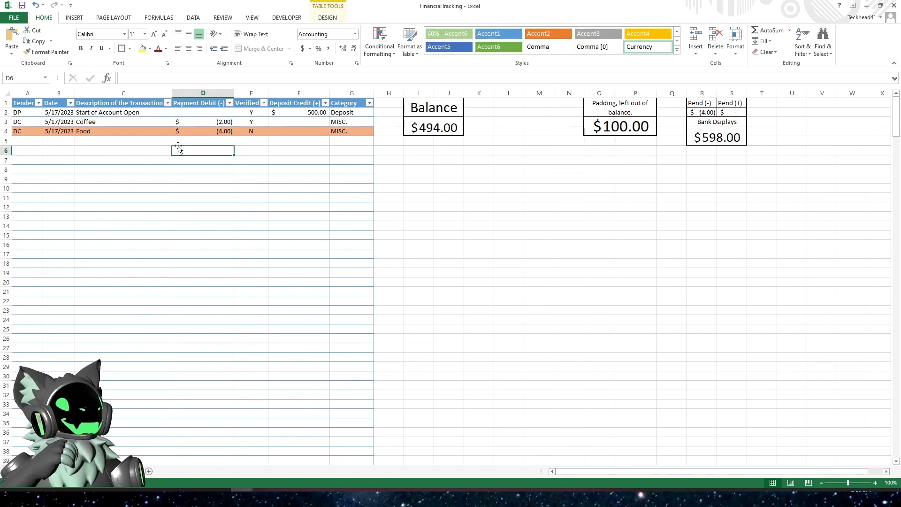
left_click(613, 132)
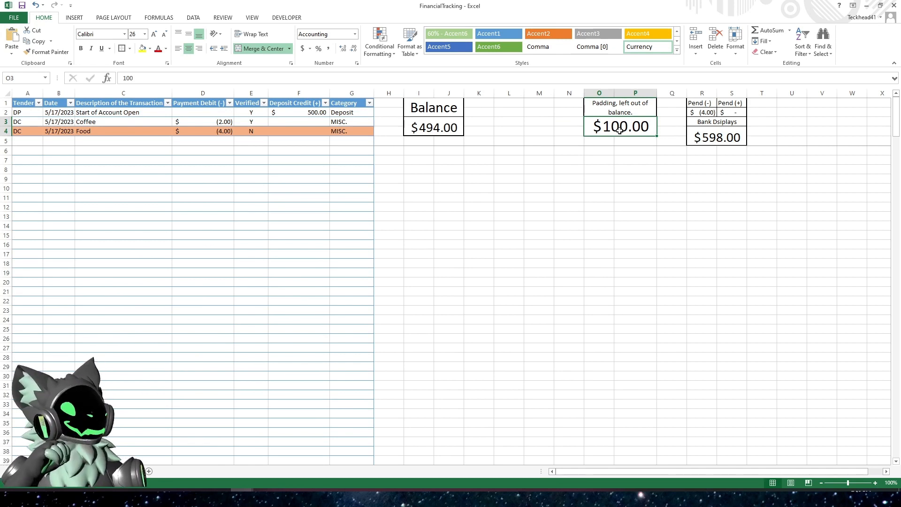
left_click(436, 131)
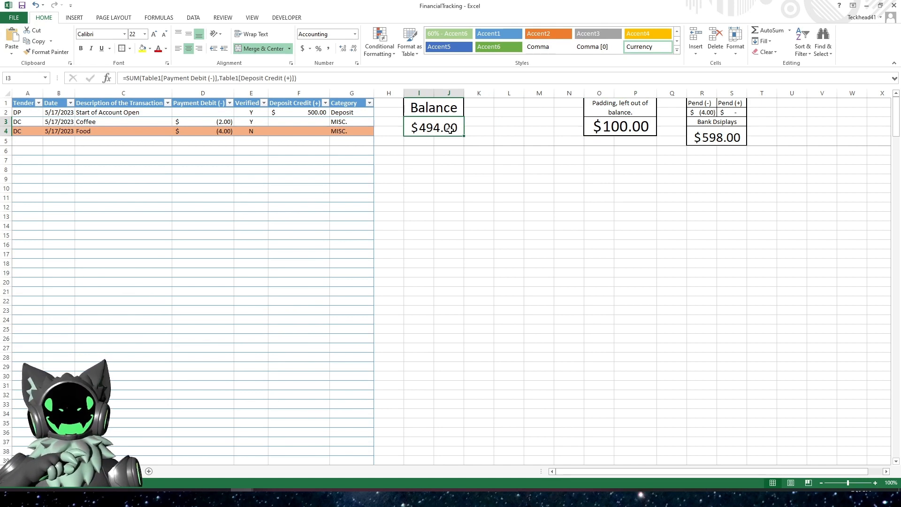
left_click(730, 131)
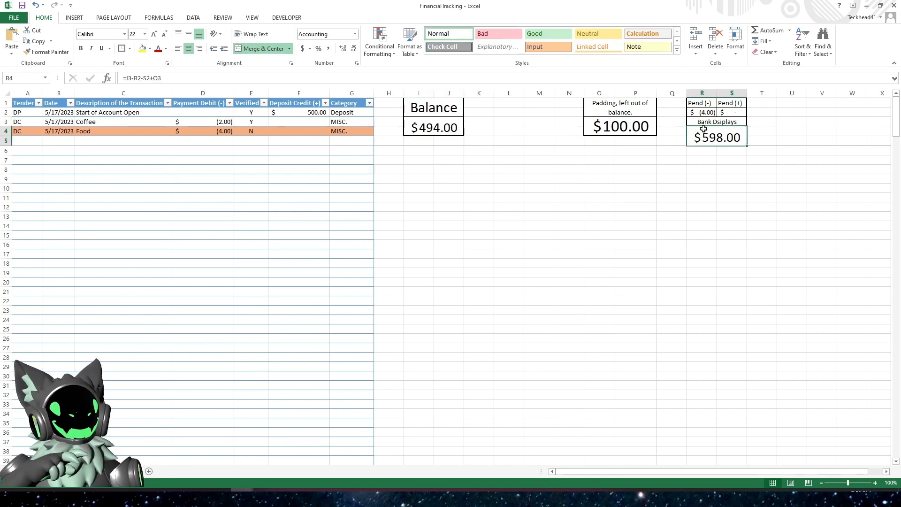
left_click(616, 128)
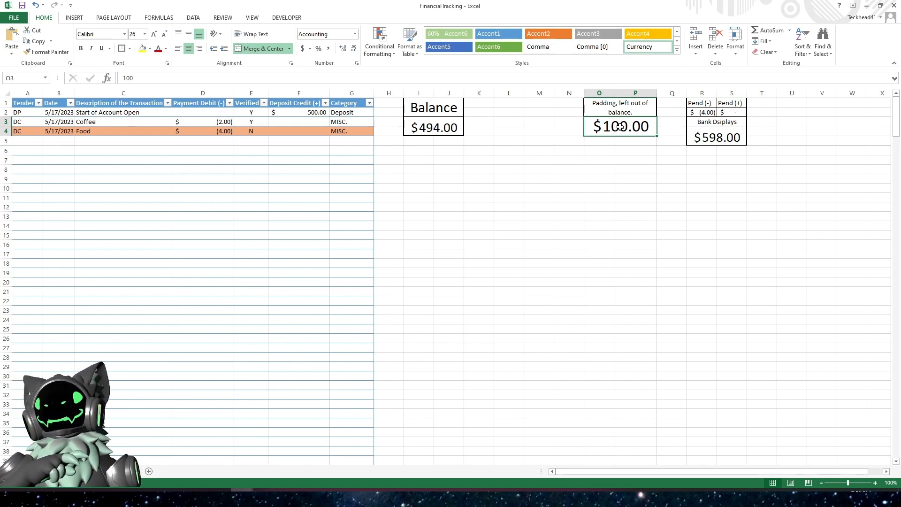
left_click(725, 138)
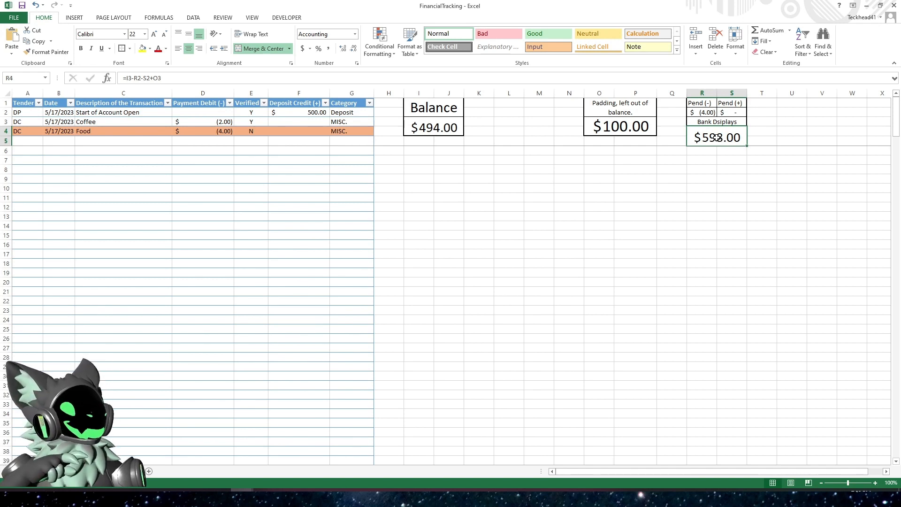
- Enter a payment debit of -500 in the next empty transaction row
left_click(207, 149)
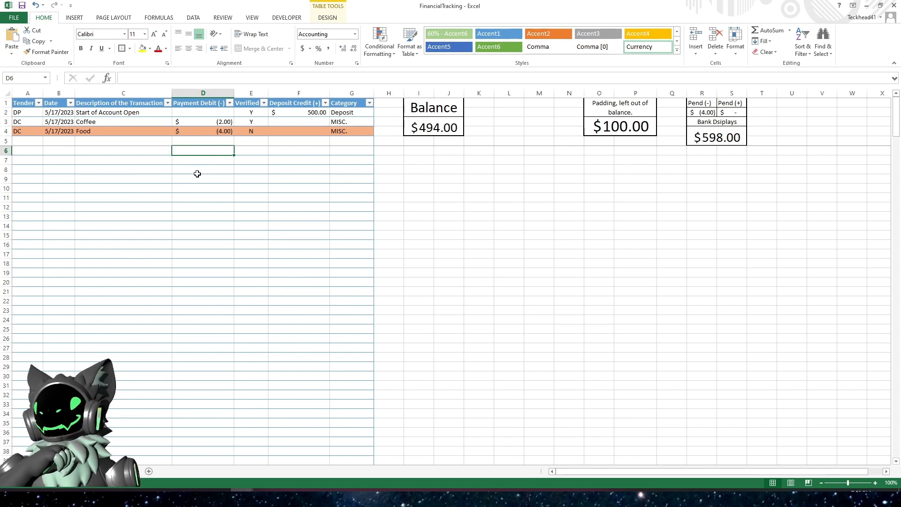
type("-")
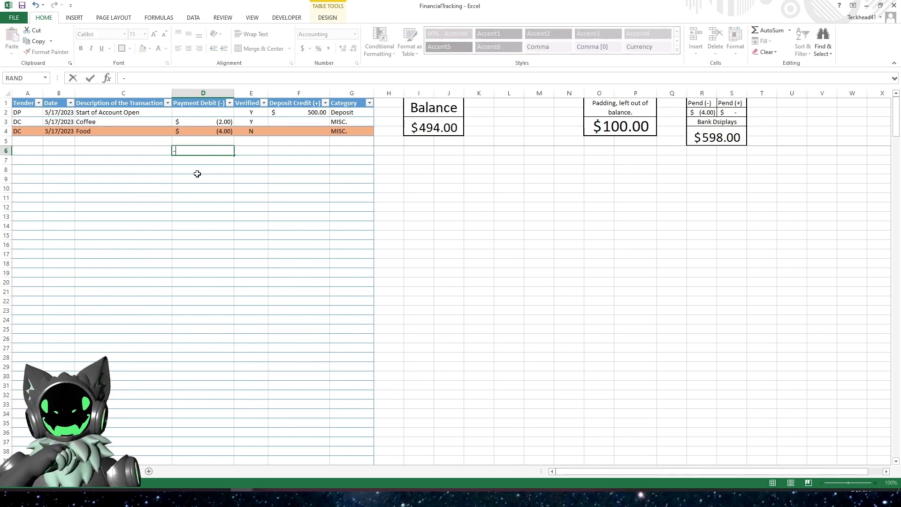
type("500")
key("Return")
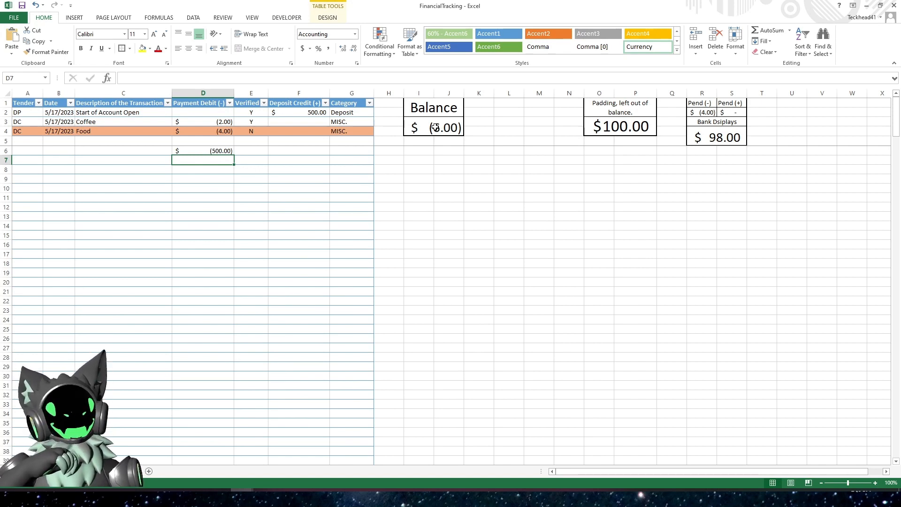
- Check the bank display, padding and new debit cells after the -500 entry
left_click(714, 141)
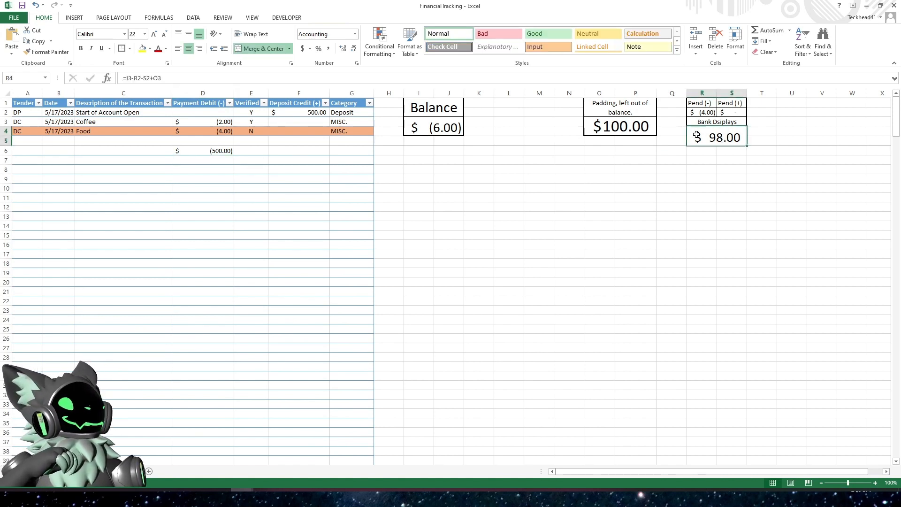
left_click(622, 134)
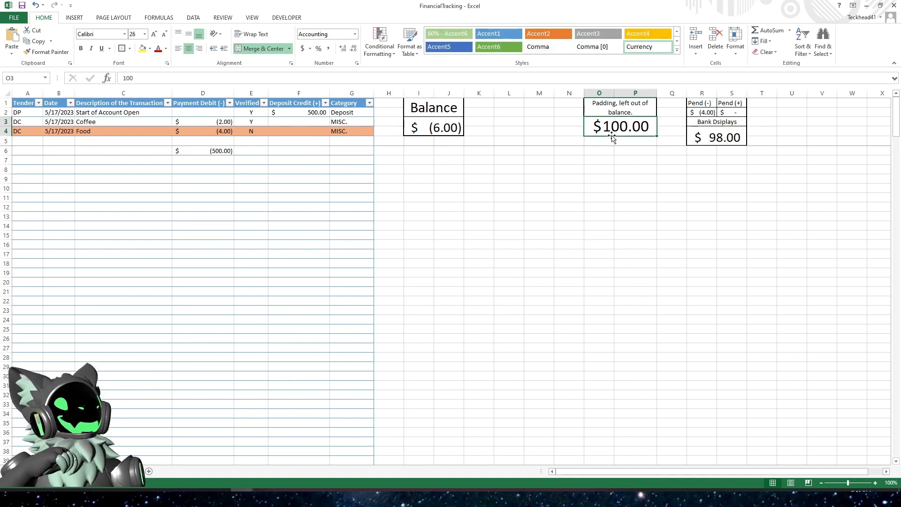
left_click(216, 150)
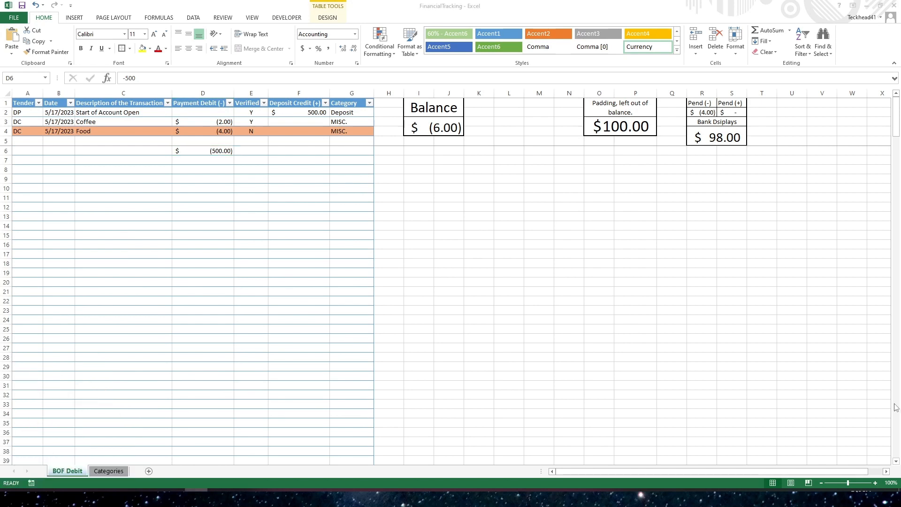
- Add two new worksheets and move the Categories sheet beside BOF Debit
left_click(175, 431)
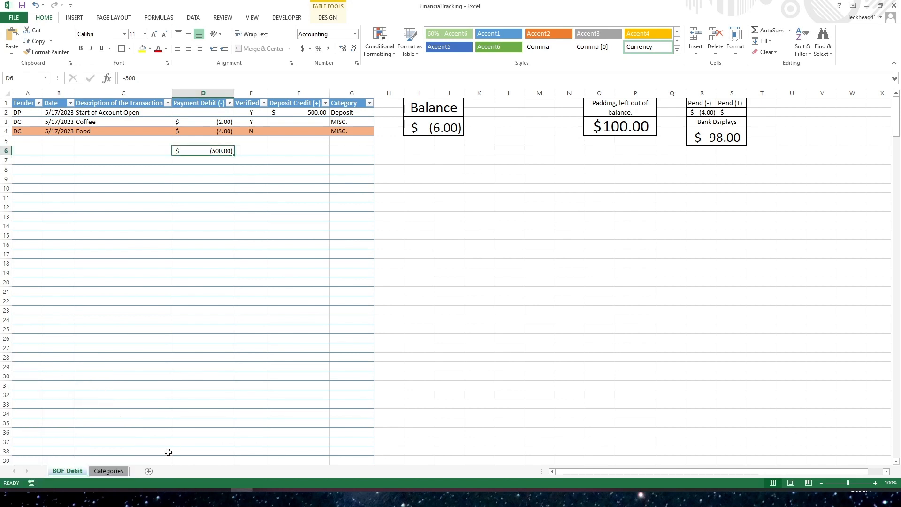
left_click(149, 472)
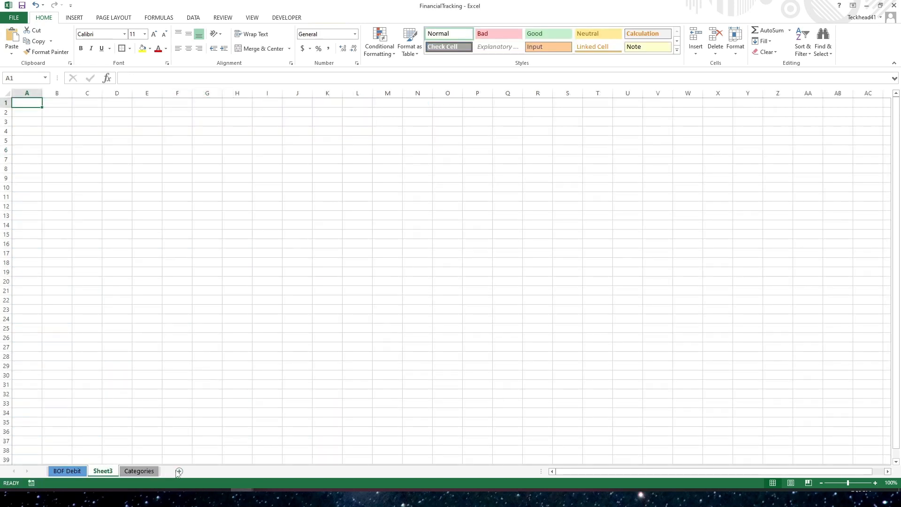
left_click(178, 472)
left_click(166, 474)
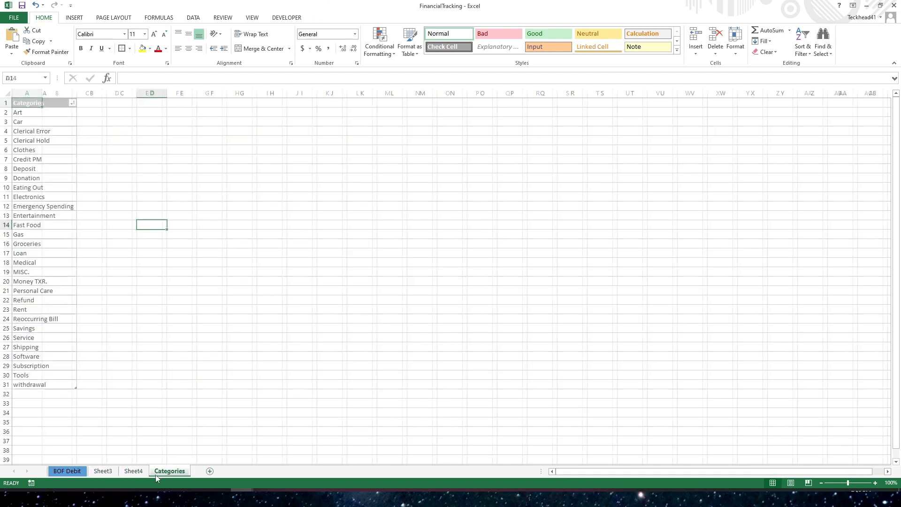
left_click_drag(166, 474, 96, 475)
- Rename the first new sheet BOF Saving
left_click(141, 474)
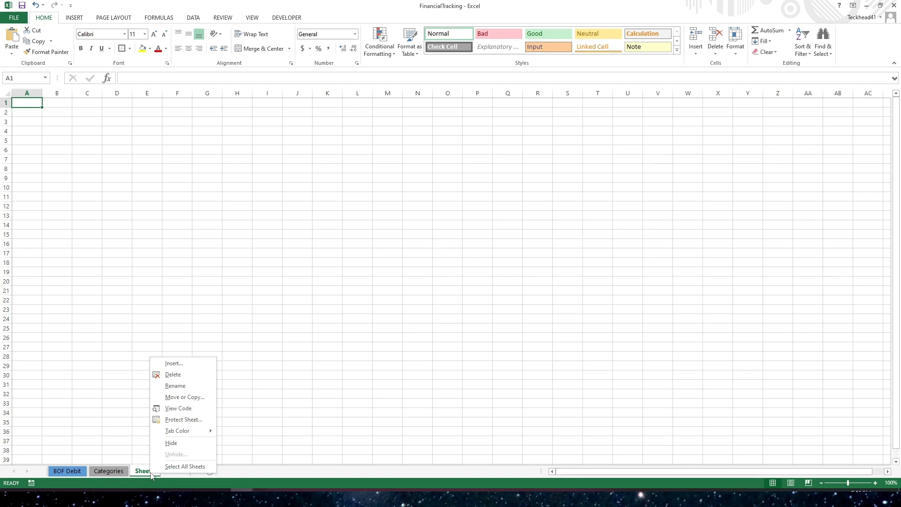
left_click(175, 386)
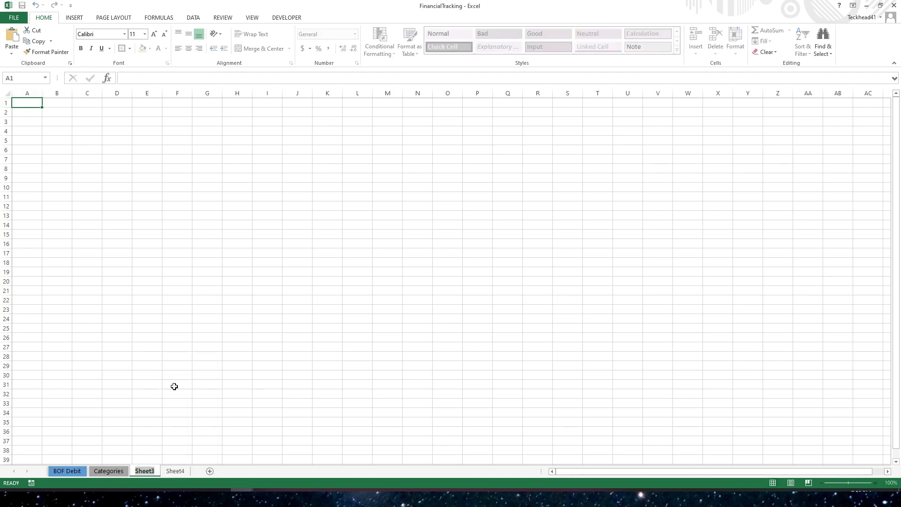
type("BOF Saving")
key("Return")
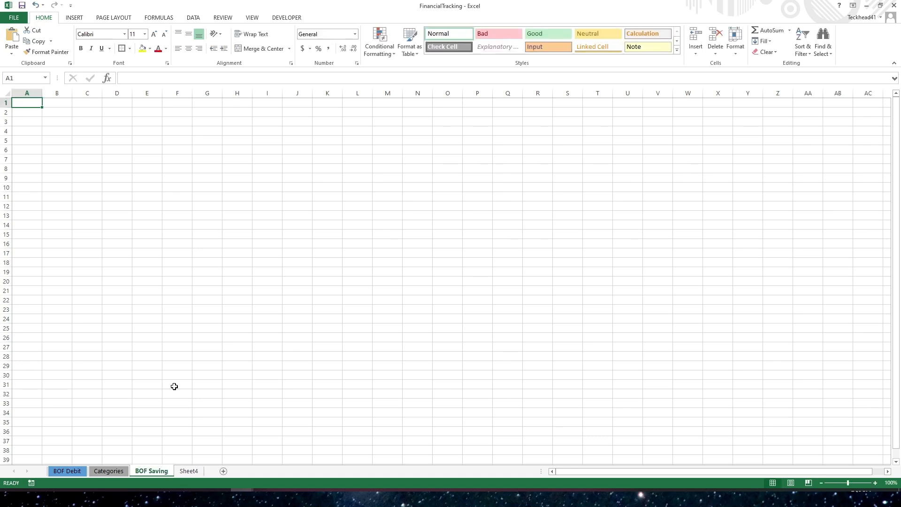
- Rename the second new sheet BOF Credit
left_click(191, 476)
right_click(190, 476)
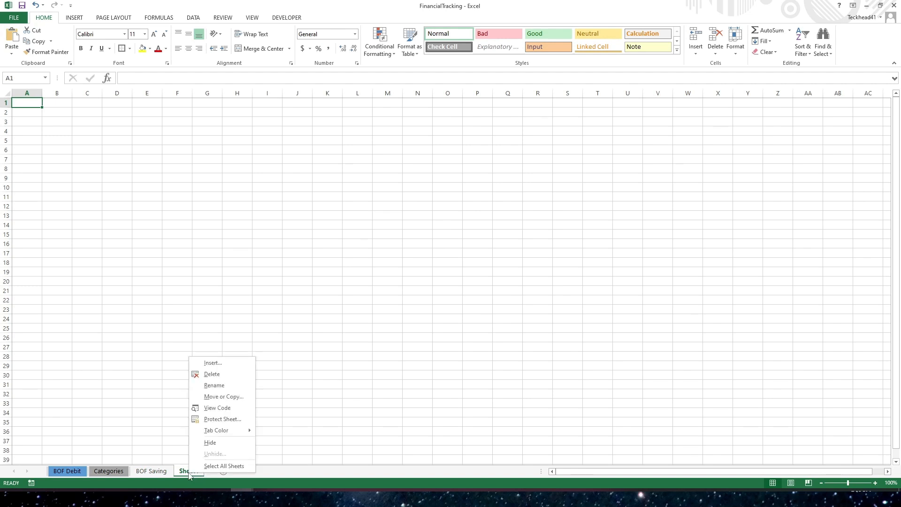
left_click(214, 385)
type("BOF ")
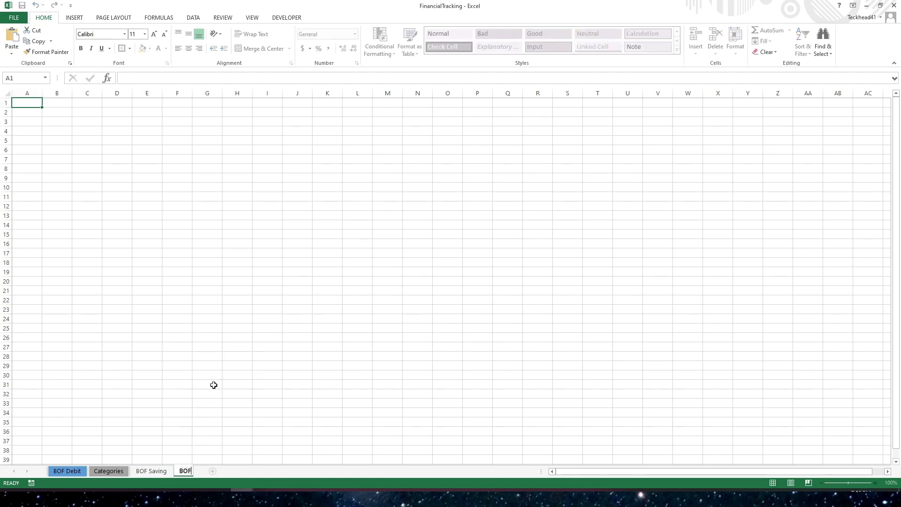
type("Credit")
key("Return")
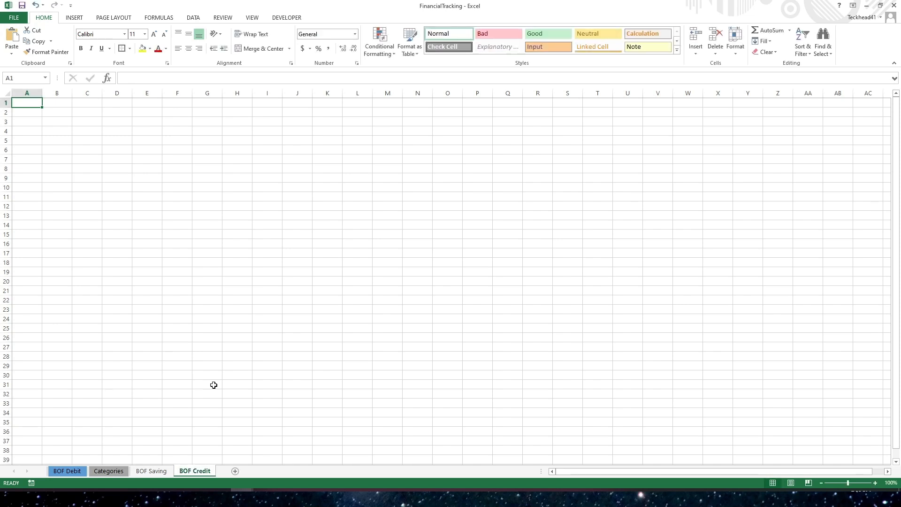
left_click(160, 471)
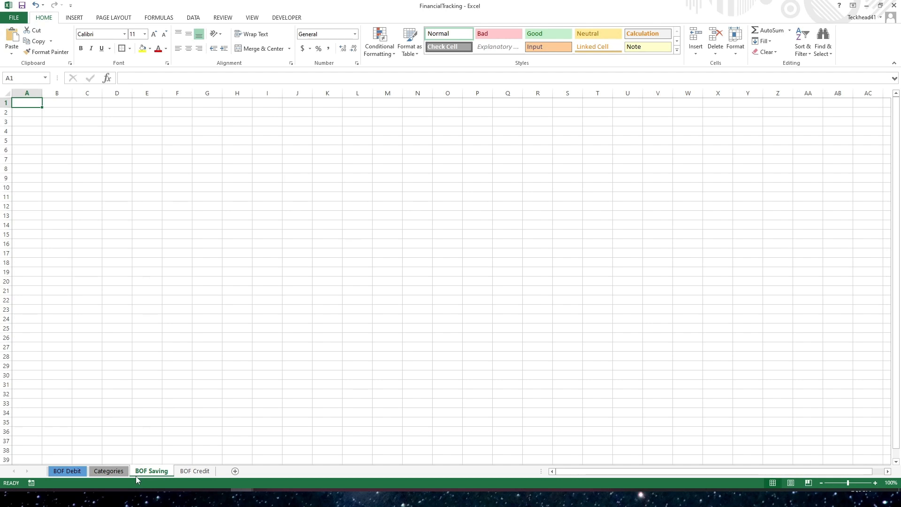
left_click(99, 472)
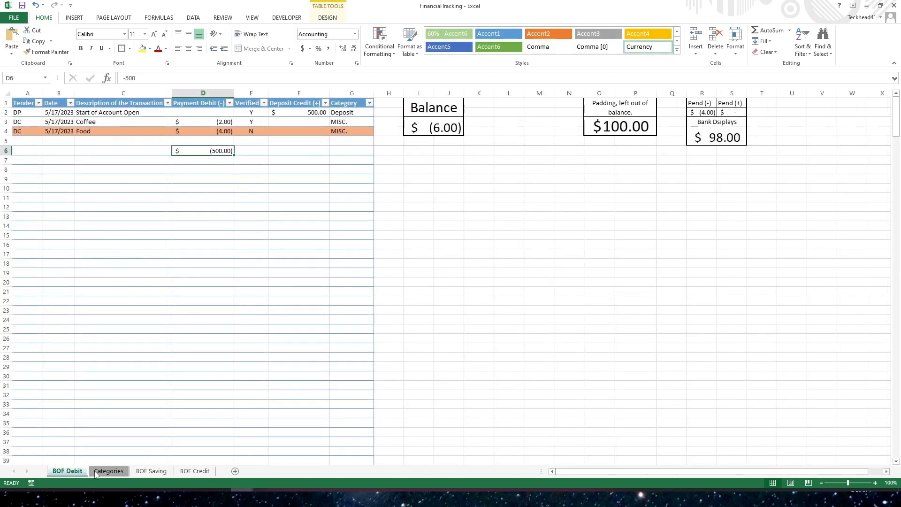
key("ctrl+Page_Down")
key("ctrl+Page_Down")
key("ctrl+Page_Up")
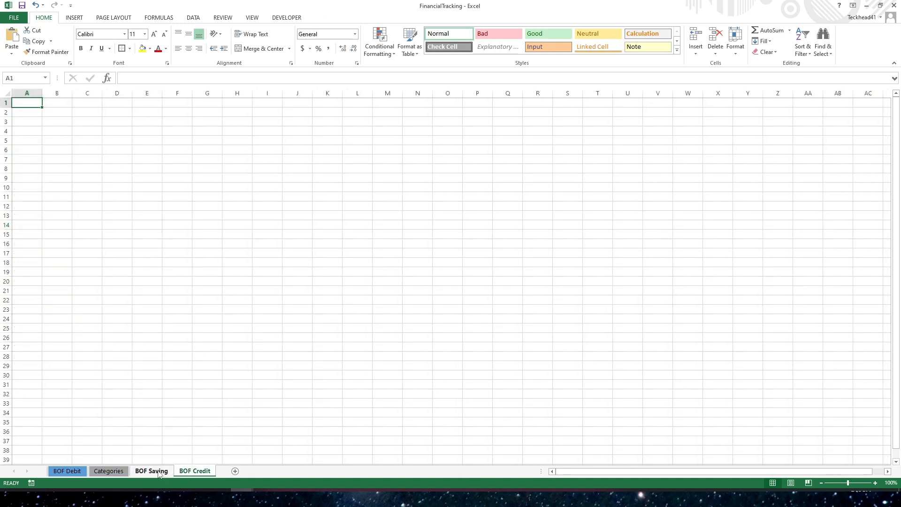
- Group the BOF Saving and BOF Credit sheets and enter 2 in cell A7 as a test
left_click(197, 473)
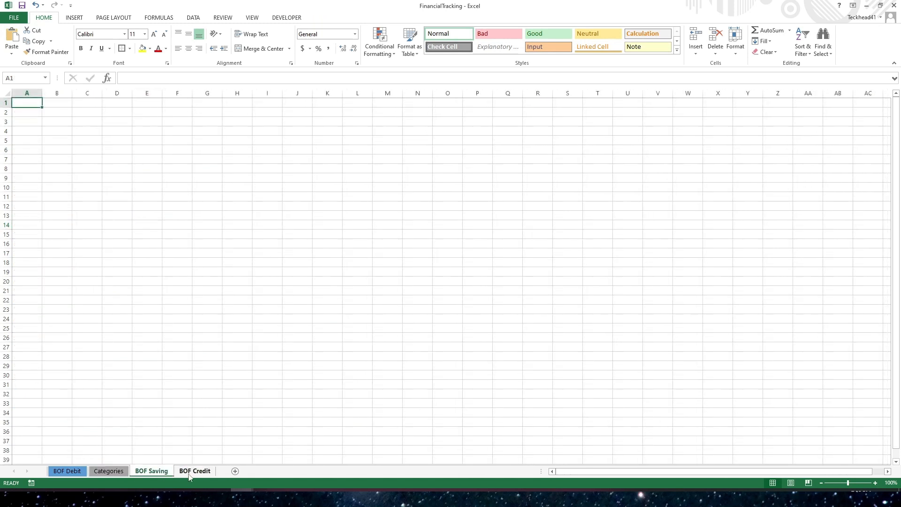
left_click(152, 475)
left_click(197, 471, "ctrl")
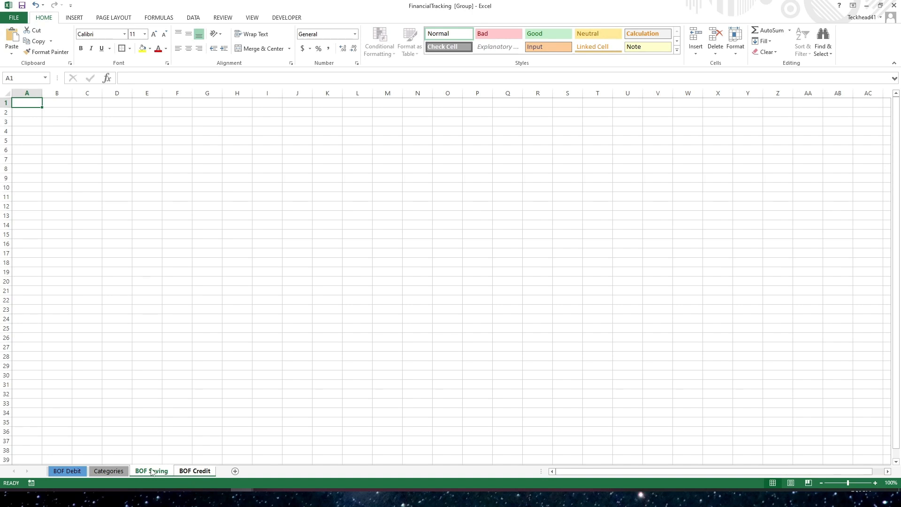
left_click(28, 161)
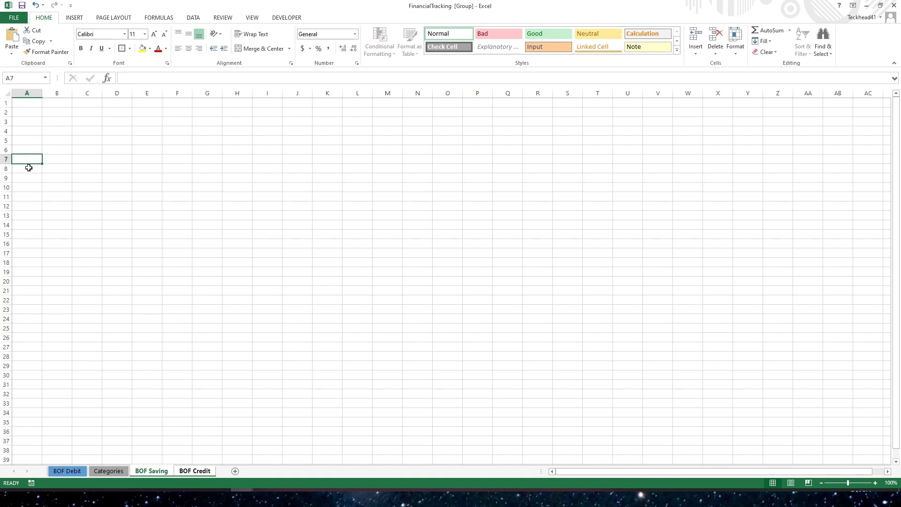
type("2")
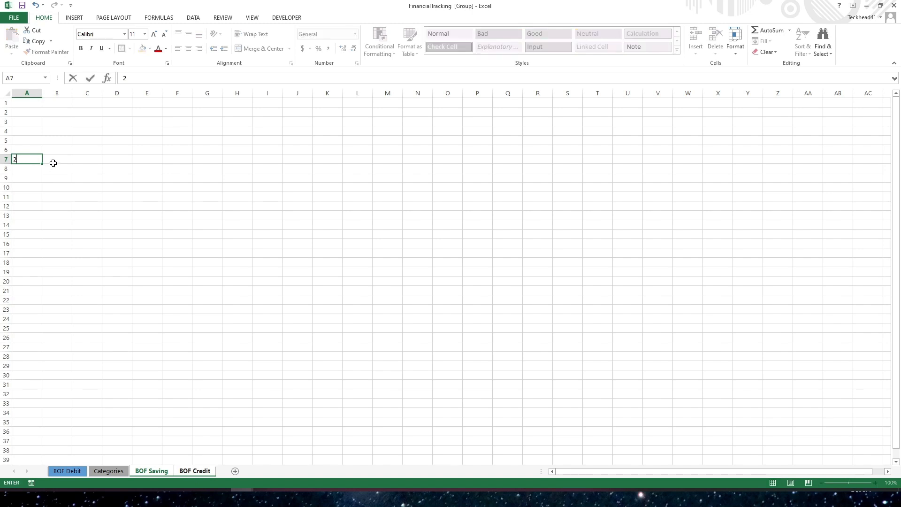
left_click(67, 193)
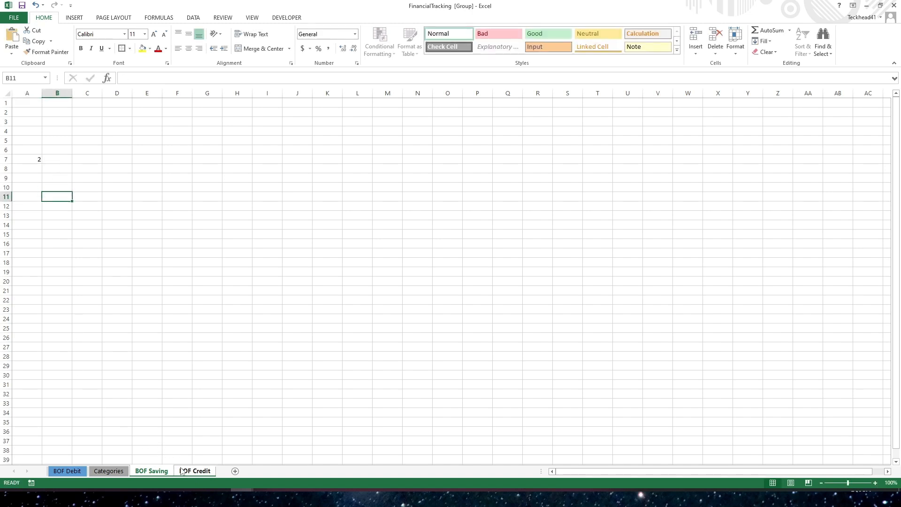
- Compare cell A7 across the BOF Debit, BOF Credit and BOF Saving sheets
left_click(69, 471)
left_click(194, 471)
left_click(26, 159)
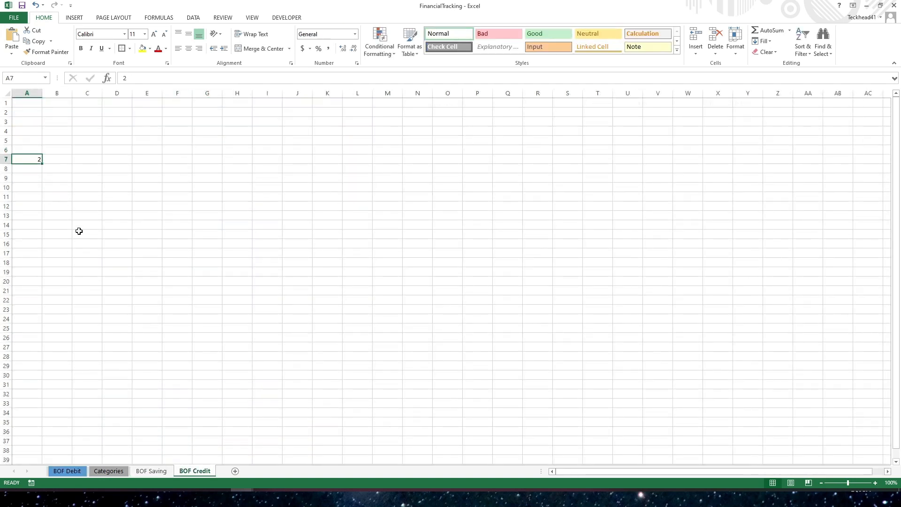
left_click(153, 472)
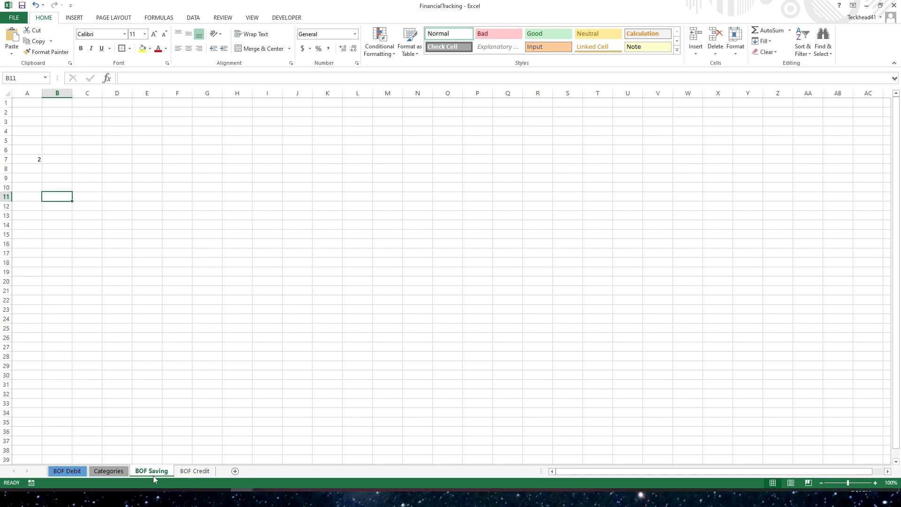
left_click(190, 472)
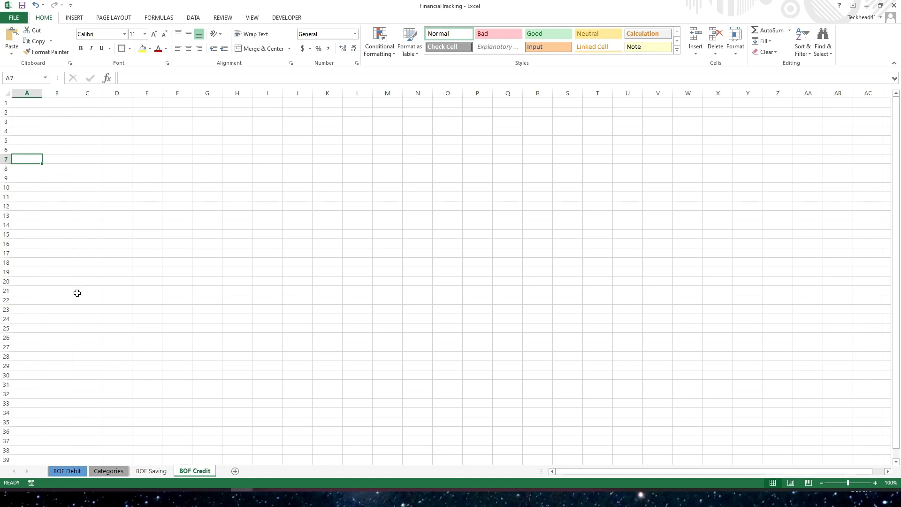
left_click(151, 471)
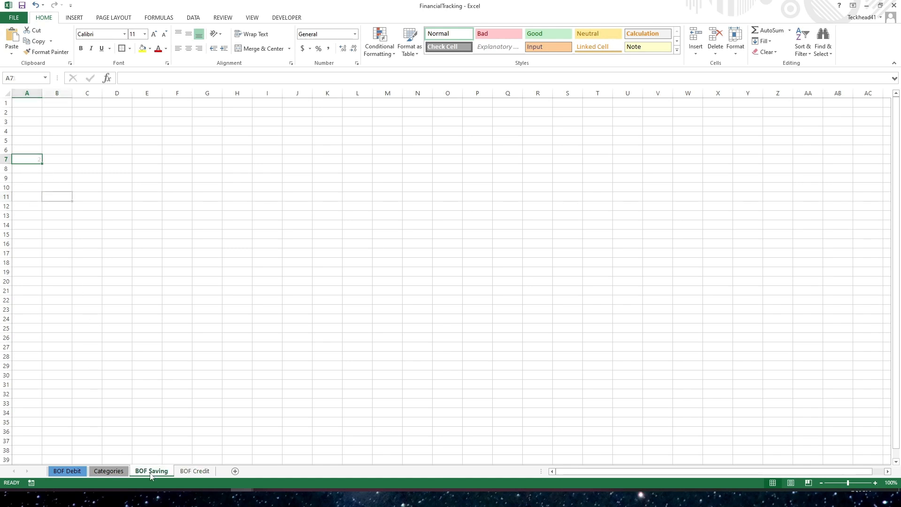
- Delete the test value from cell A7 on BOF Saving
left_click(26, 162)
key("Delete")
left_click(138, 325)
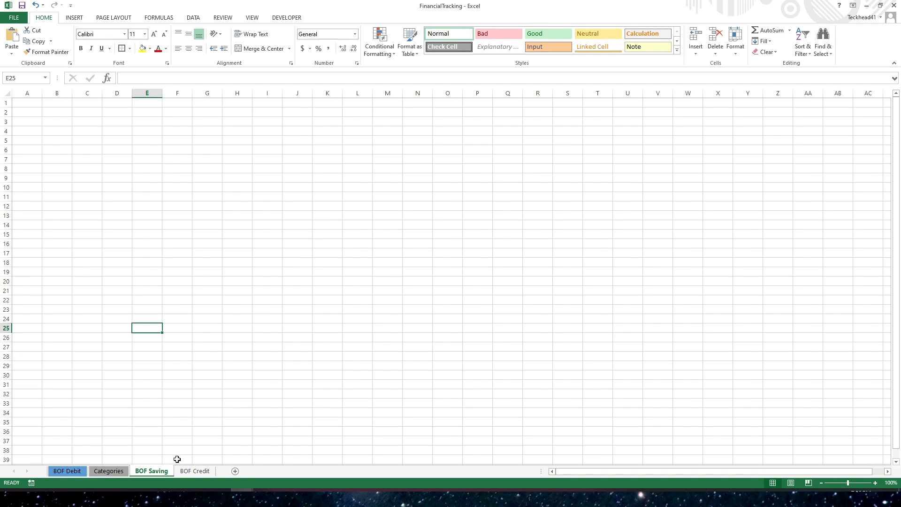
left_click(191, 473)
left_click(150, 475)
left_click(191, 472)
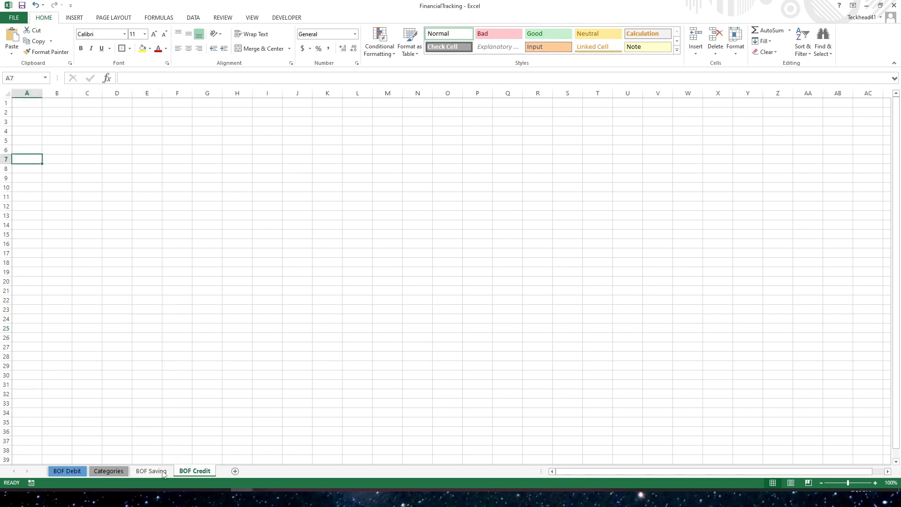
left_click(158, 472)
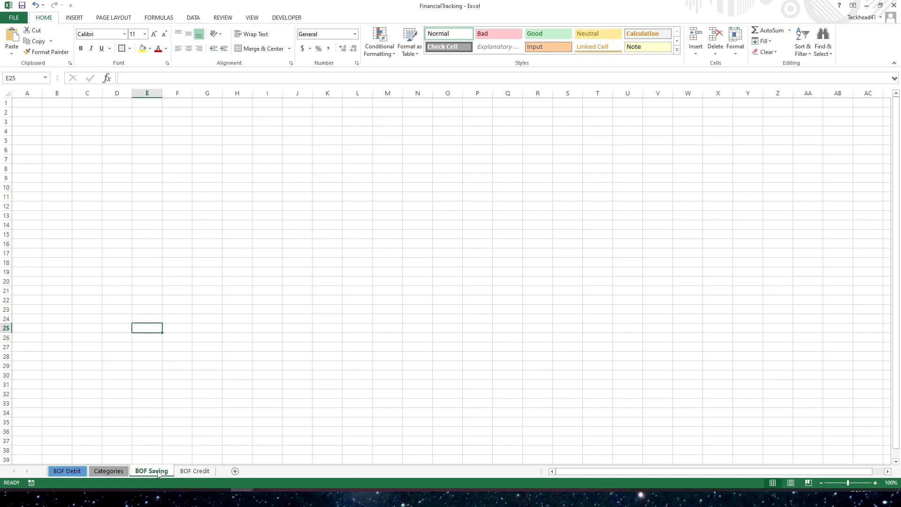
left_click(66, 471)
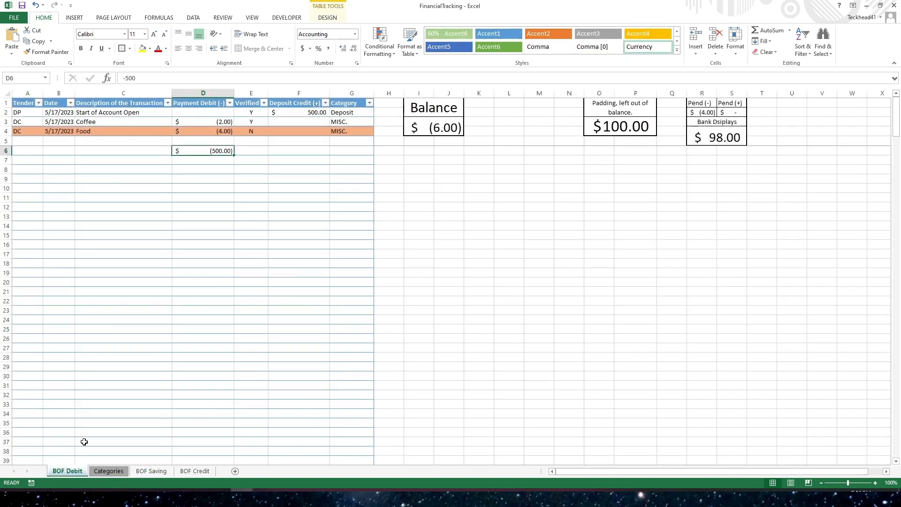
left_click_drag(25, 103, 334, 93)
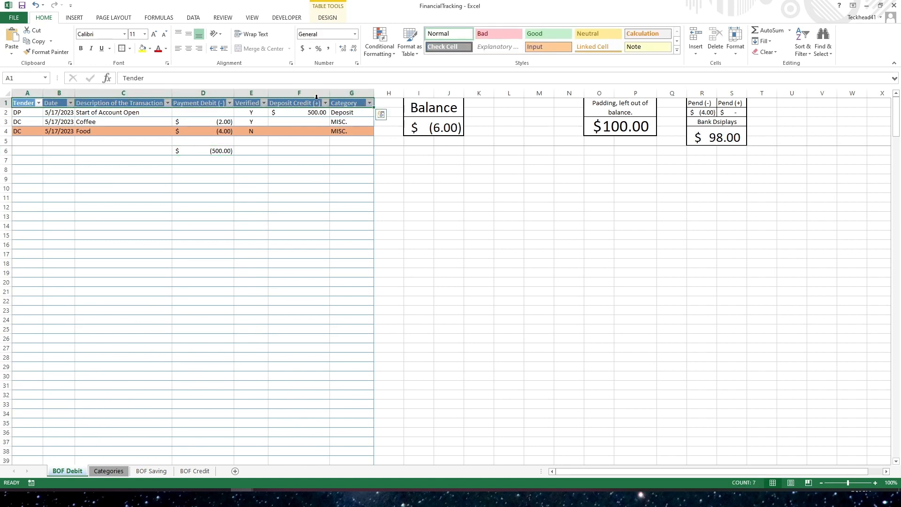
right_click(127, 102)
key("Escape")
left_click_drag(107, 214, 107, 209)
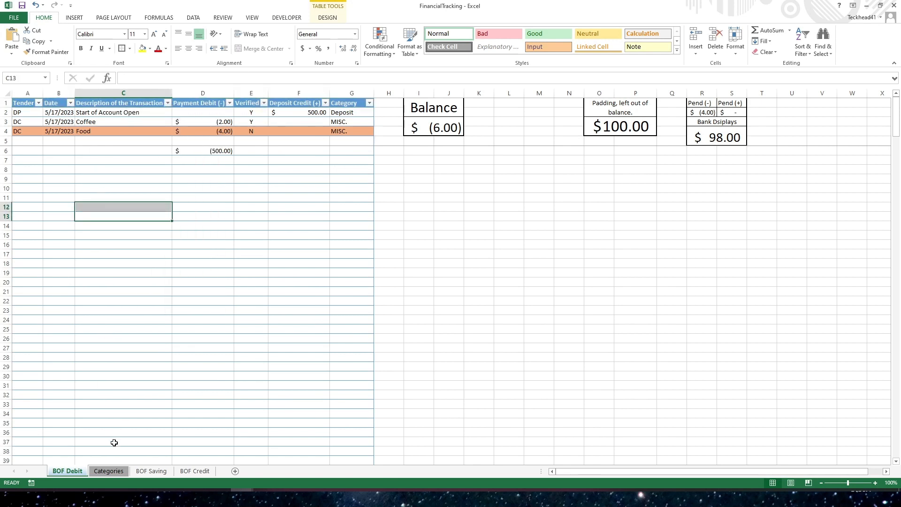
- Switch between the BOF Debit and BOF Saving sheets to compare them
left_click(149, 473)
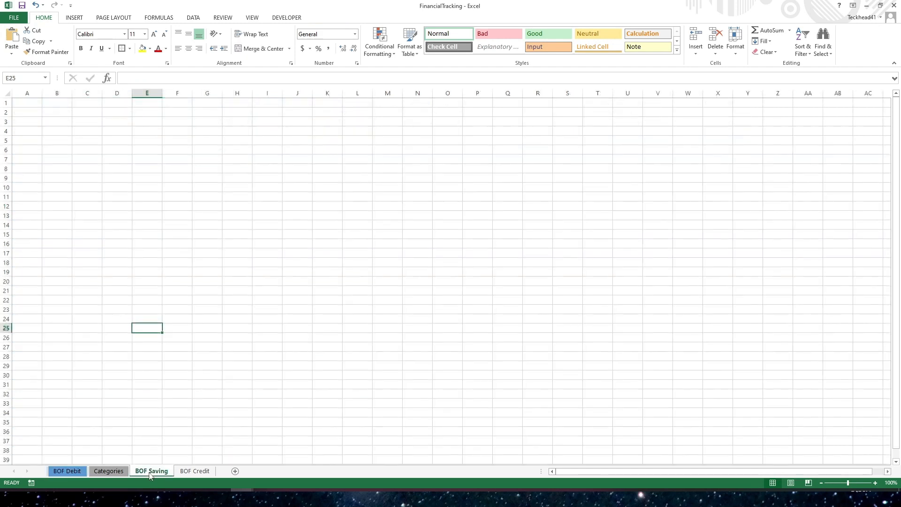
left_click(197, 472, "ctrl")
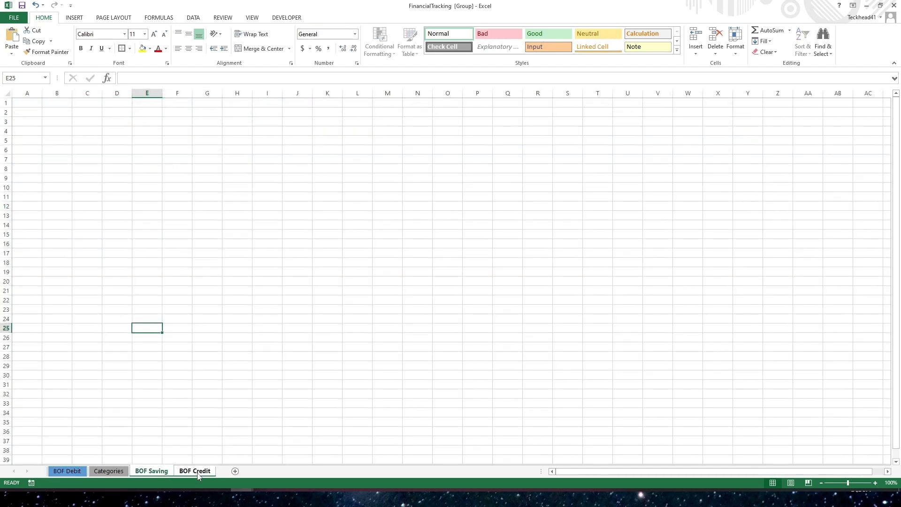
left_click(68, 470)
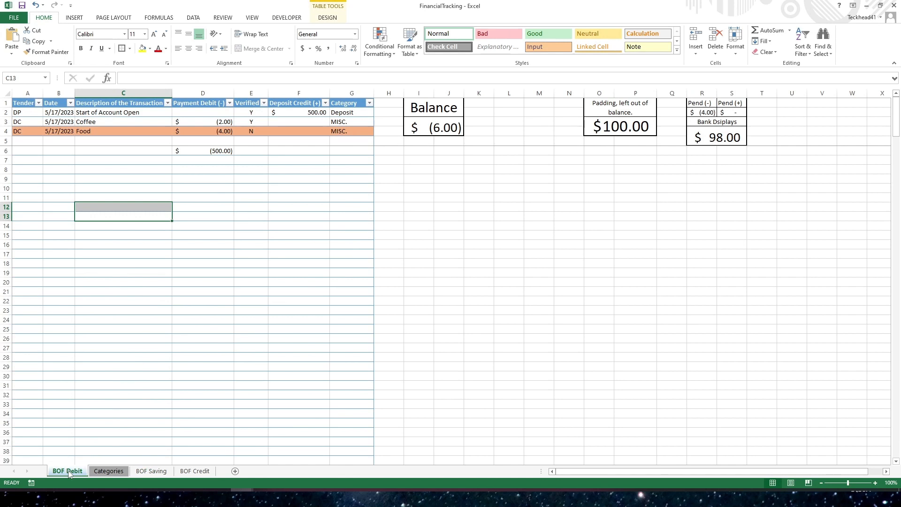
left_click(155, 472)
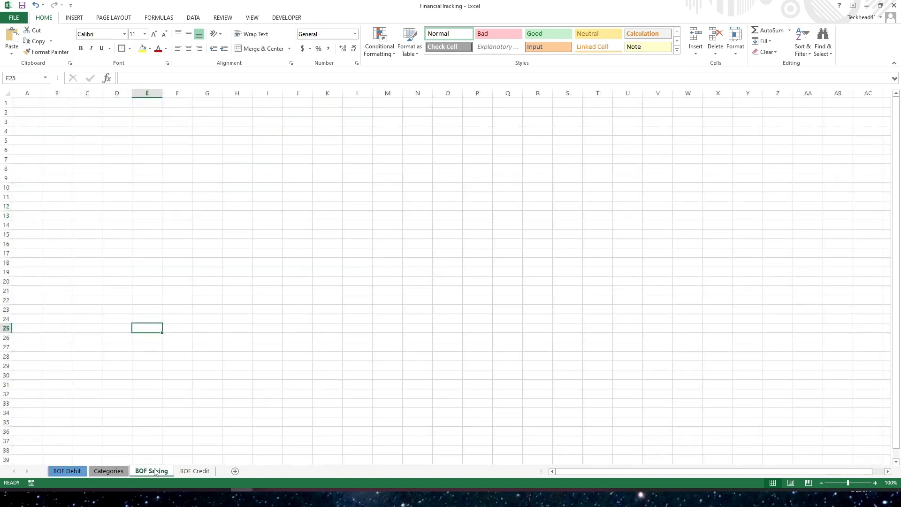
left_click(72, 472)
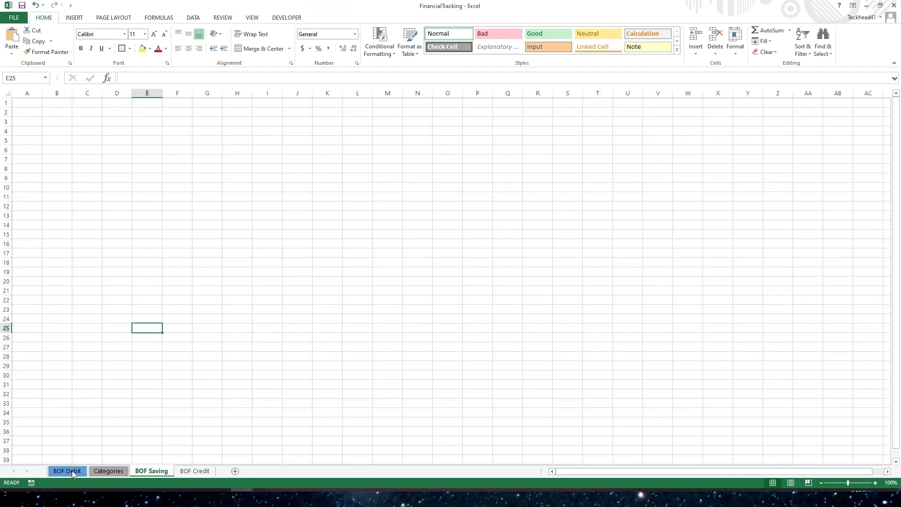
left_click(73, 473)
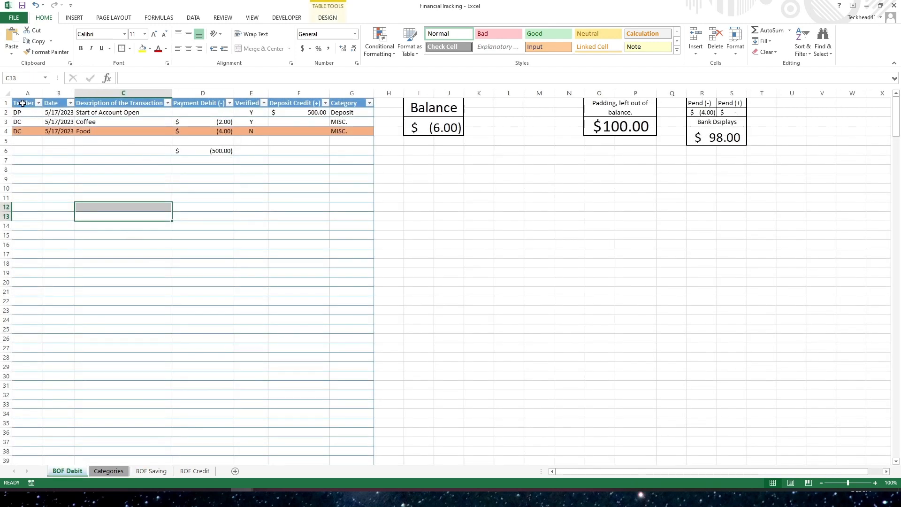
- Copy the transaction table's header row from the BOF Debit sheet
left_click_drag(23, 103, 350, 103)
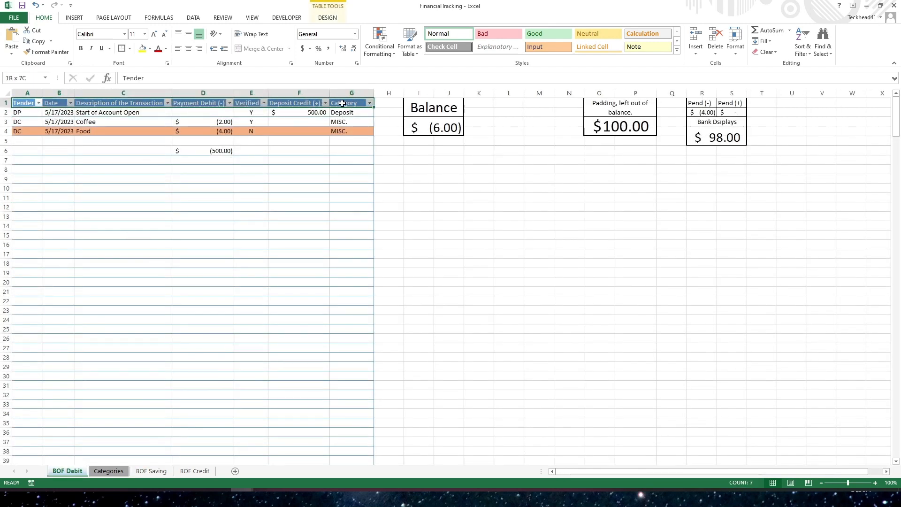
right_click(291, 103)
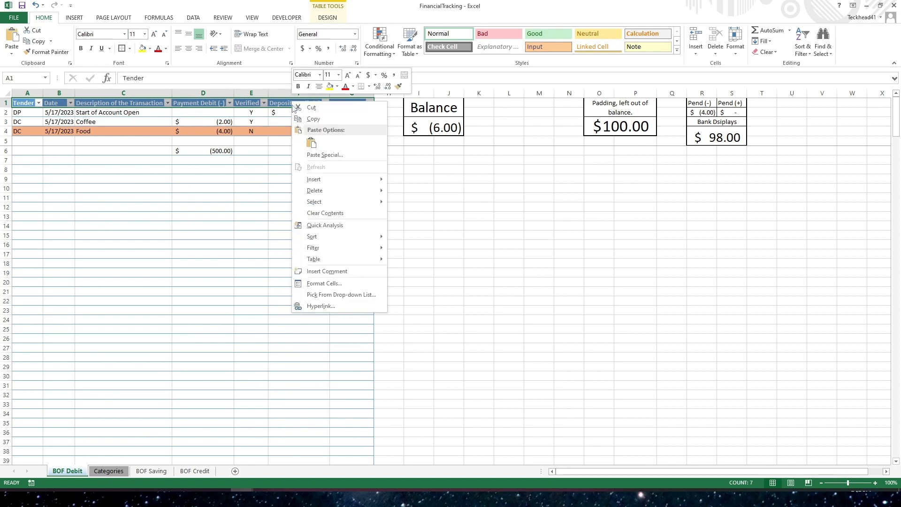
left_click(315, 120)
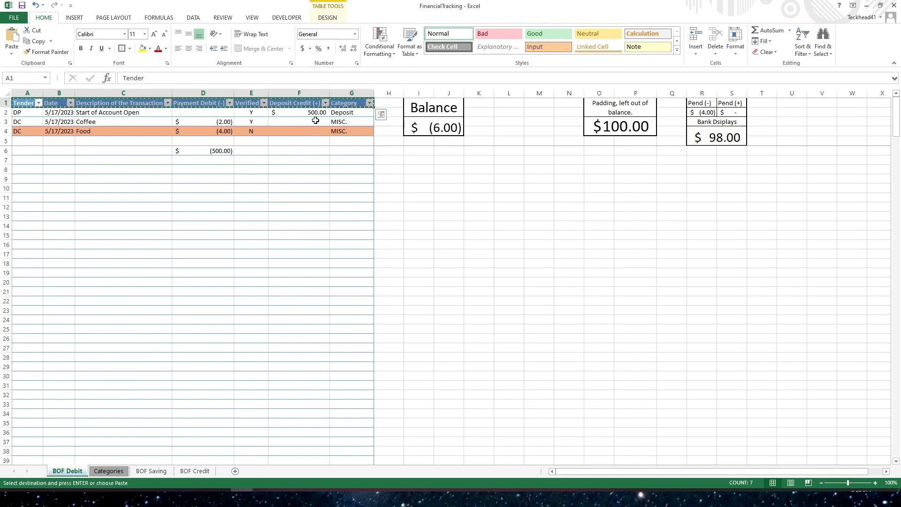
- Paste the header row into cell A1 of the BOF Saving sheet
left_click(151, 471)
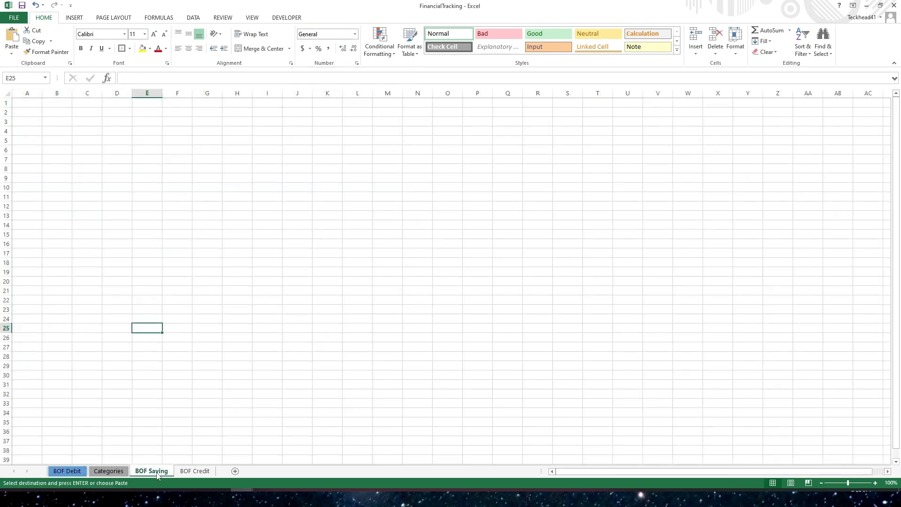
left_click(31, 103)
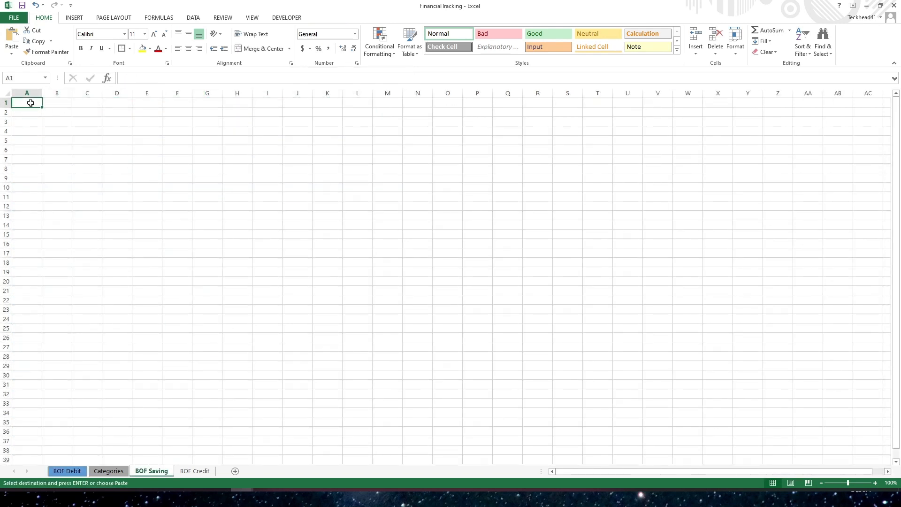
right_click(31, 103)
left_click(66, 146)
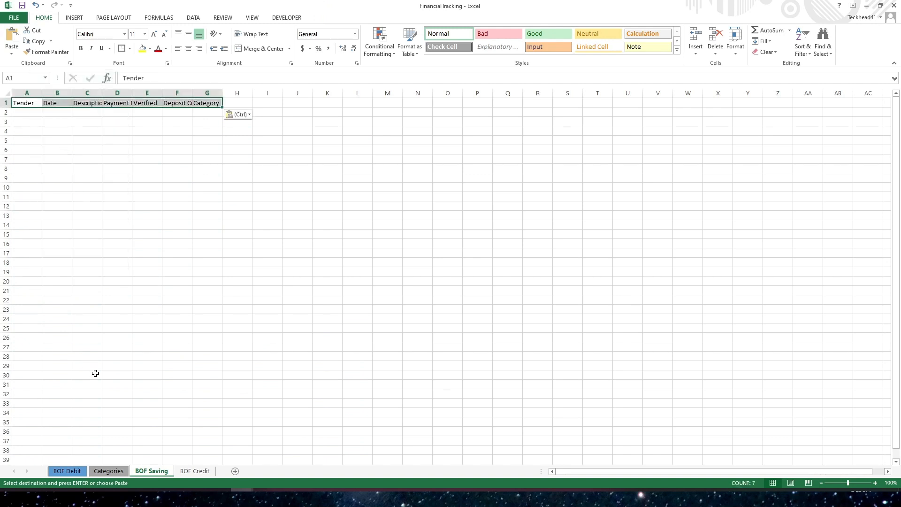
- Paste the header row into cell A1 of the BOF Credit sheet and clear the copy selection
left_click(184, 474)
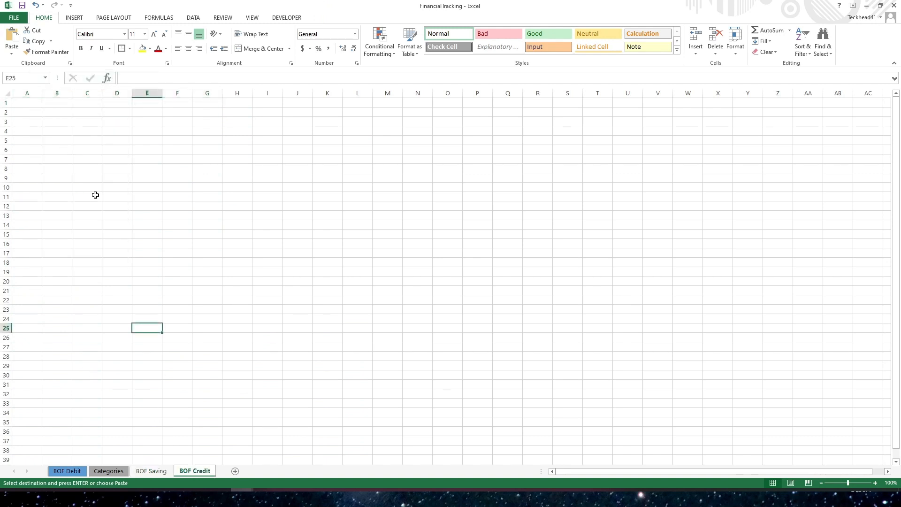
right_click(31, 104)
left_click(65, 146)
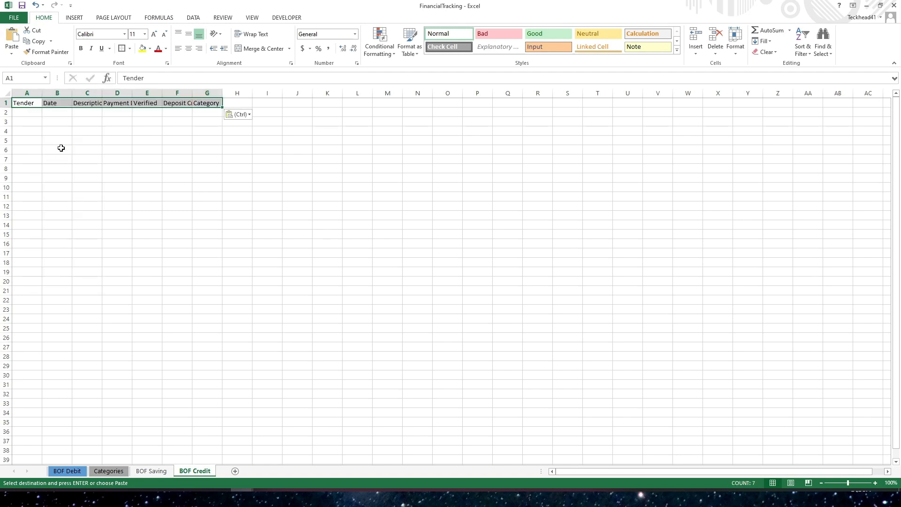
left_click(77, 234)
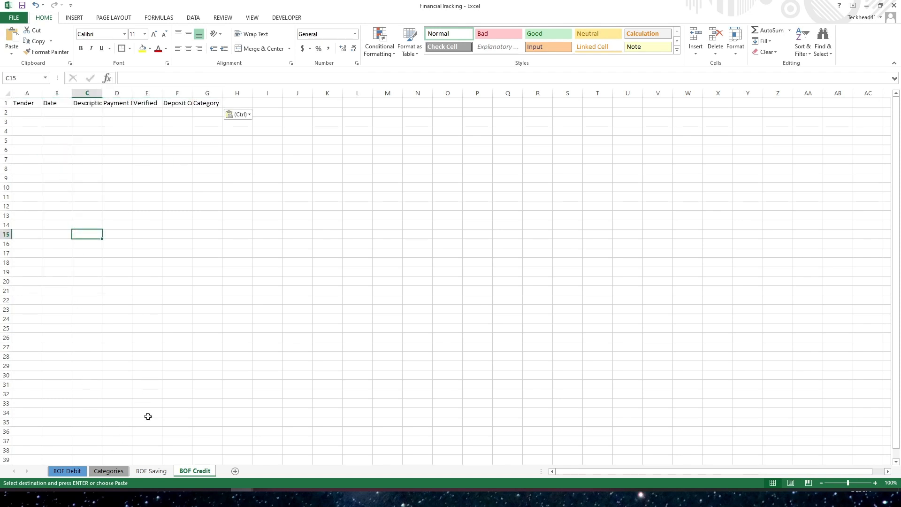
left_click(69, 472)
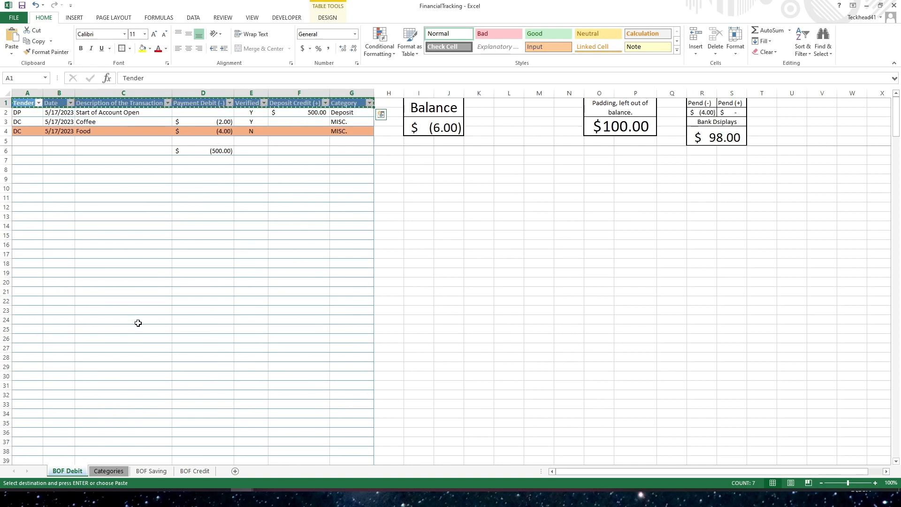
left_click(138, 324)
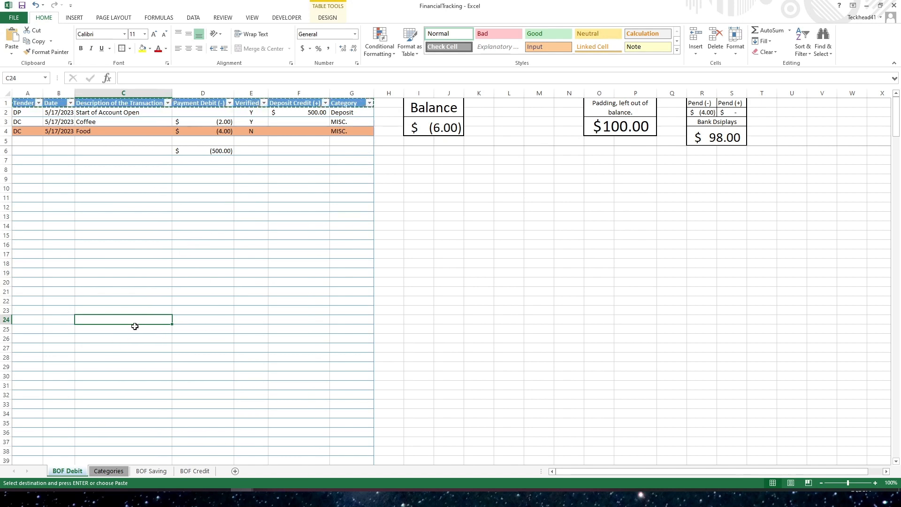
key("Escape")
left_click(132, 197)
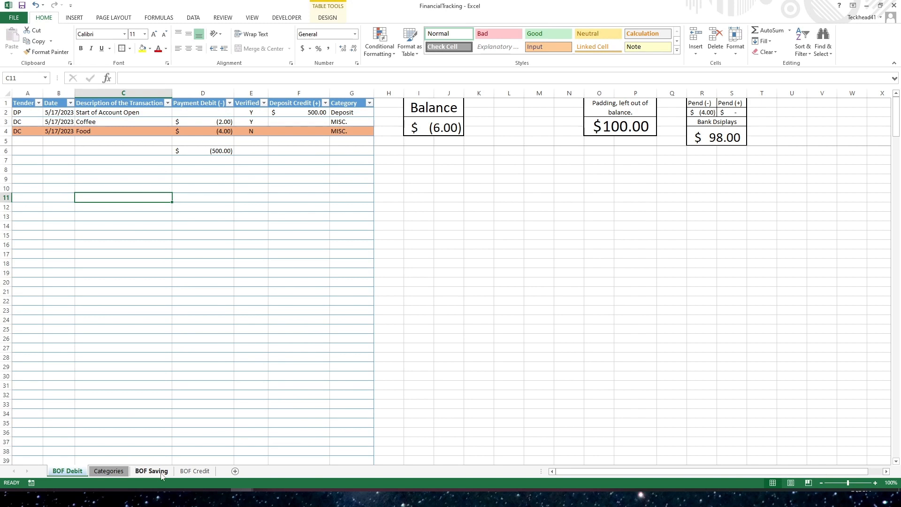
- Review the pasted headers on the BOF Saving sheet
left_click(146, 473)
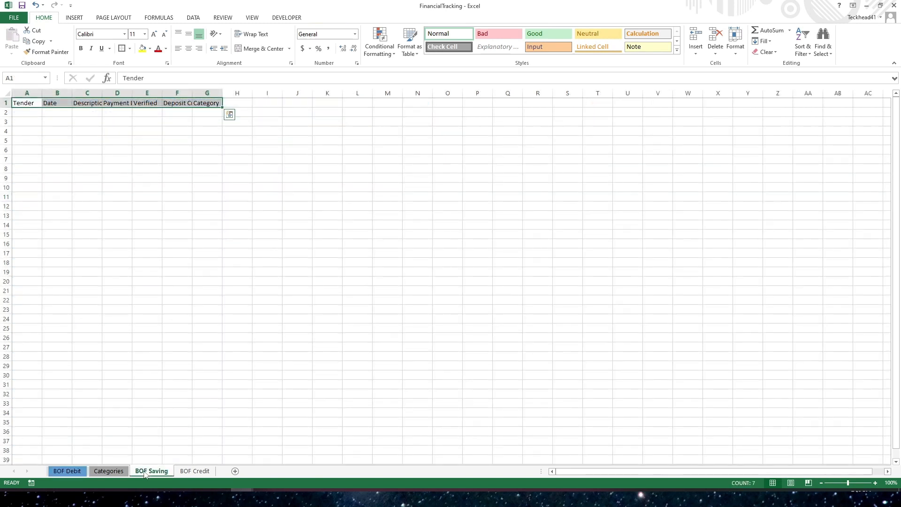
left_click(153, 318)
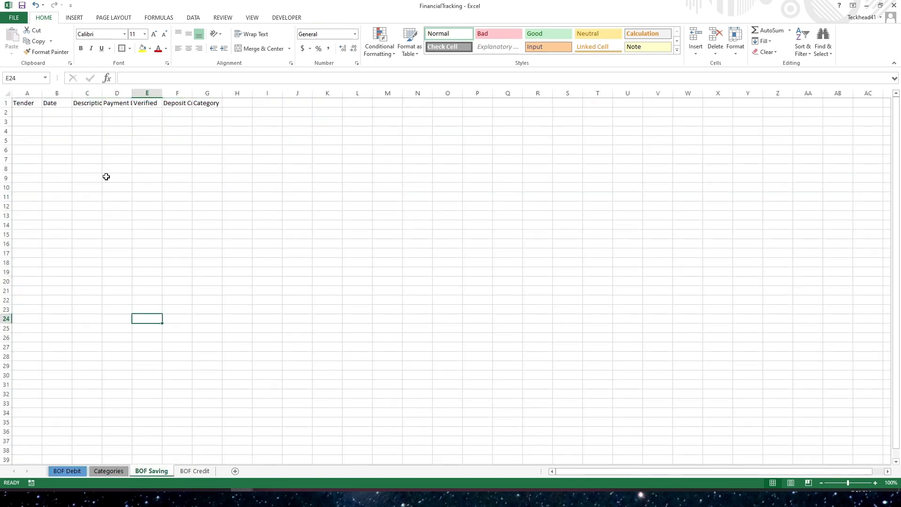
left_click(24, 102)
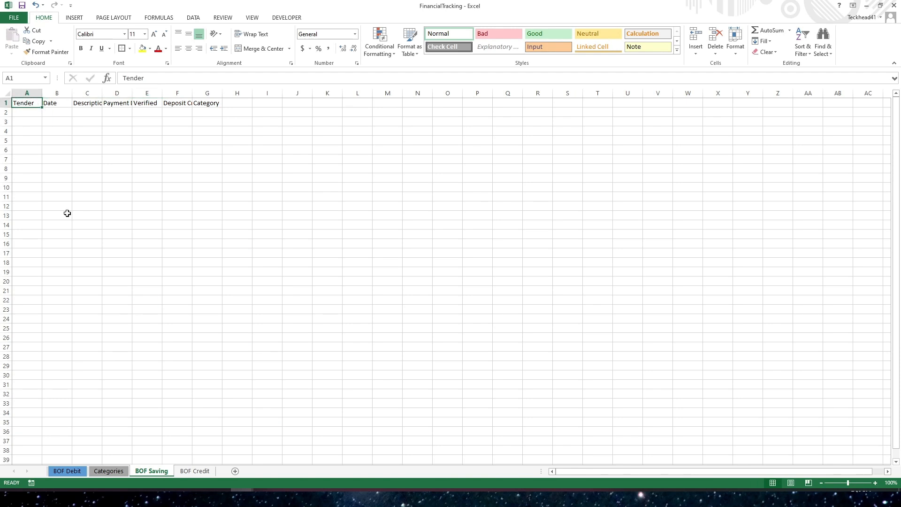
left_click(122, 290)
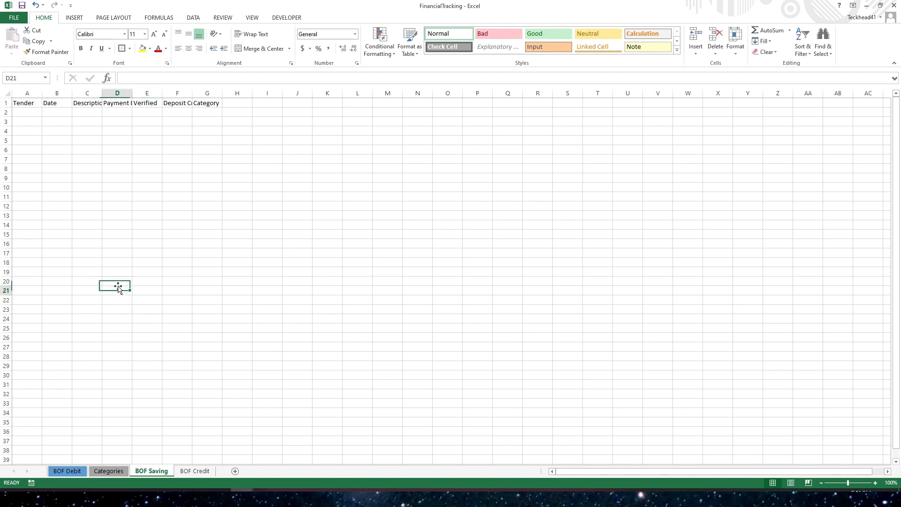
left_click(205, 471, "ctrl")
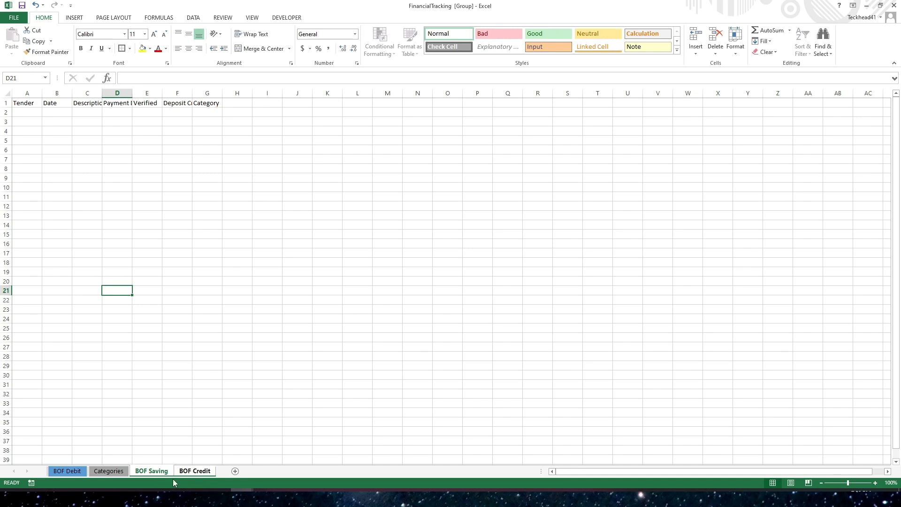
left_click(24, 104)
left_click_drag(24, 104, 213, 244)
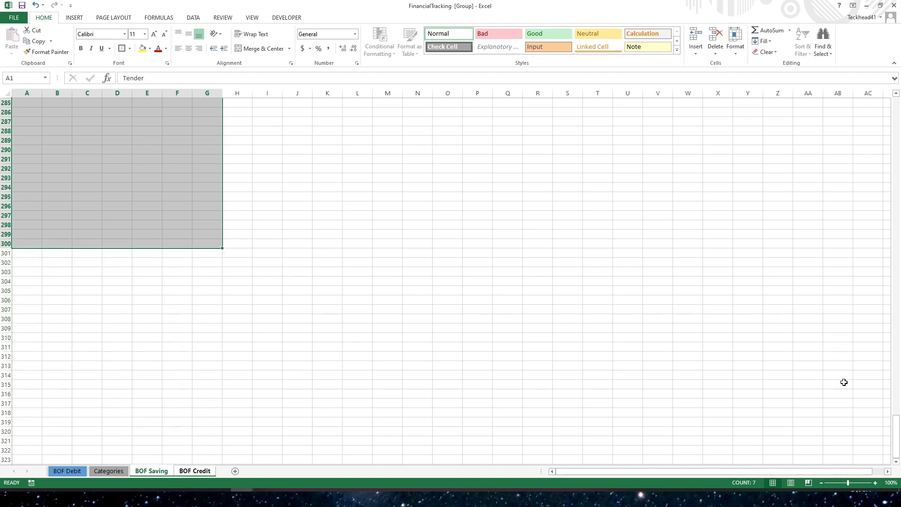
left_click_drag(898, 437, 850, 88)
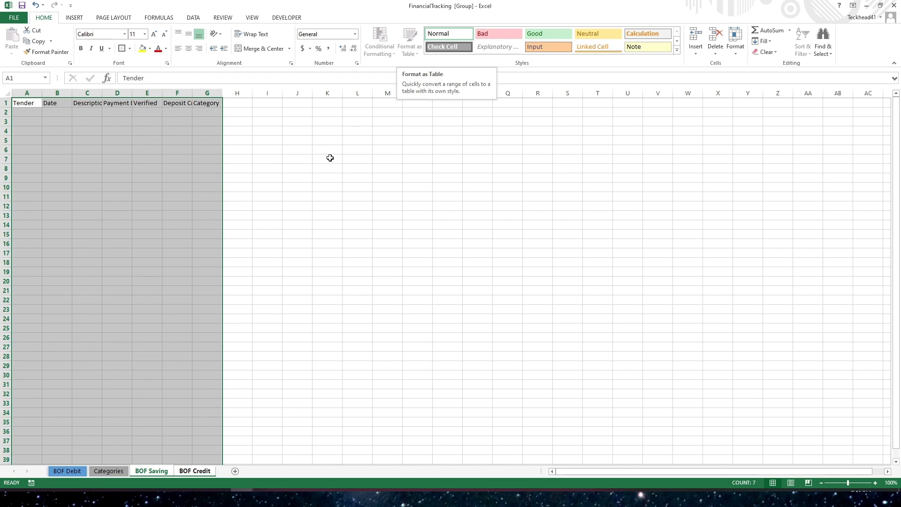
left_click(339, 194)
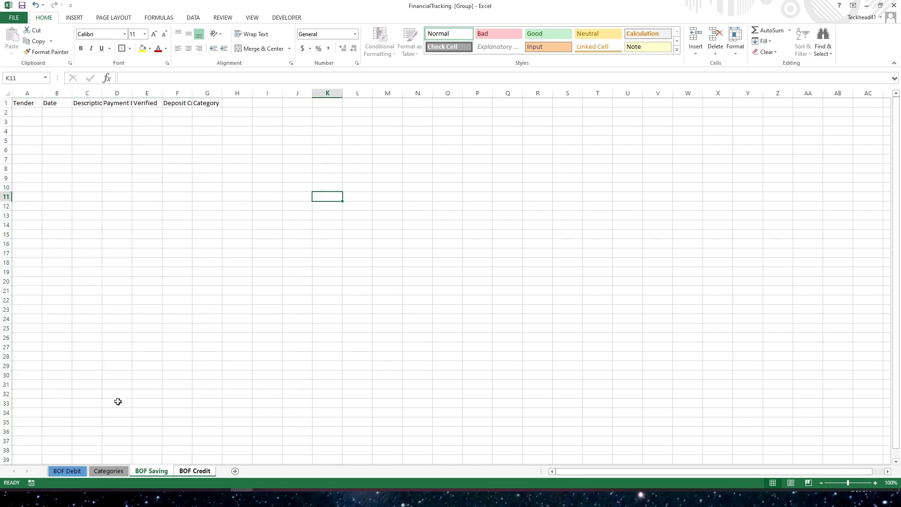
left_click(112, 471)
left_click(147, 471)
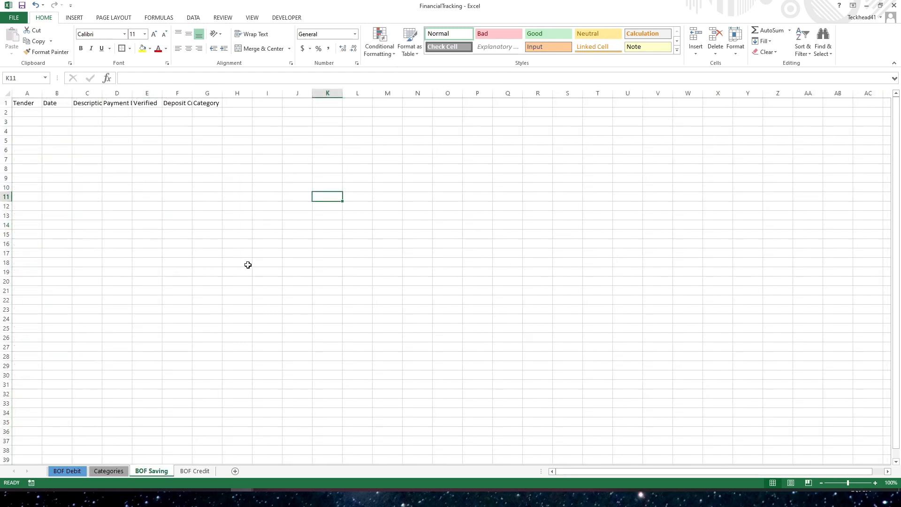
left_click(25, 103)
left_click_drag(26, 102, 195, 114)
left_click(117, 168)
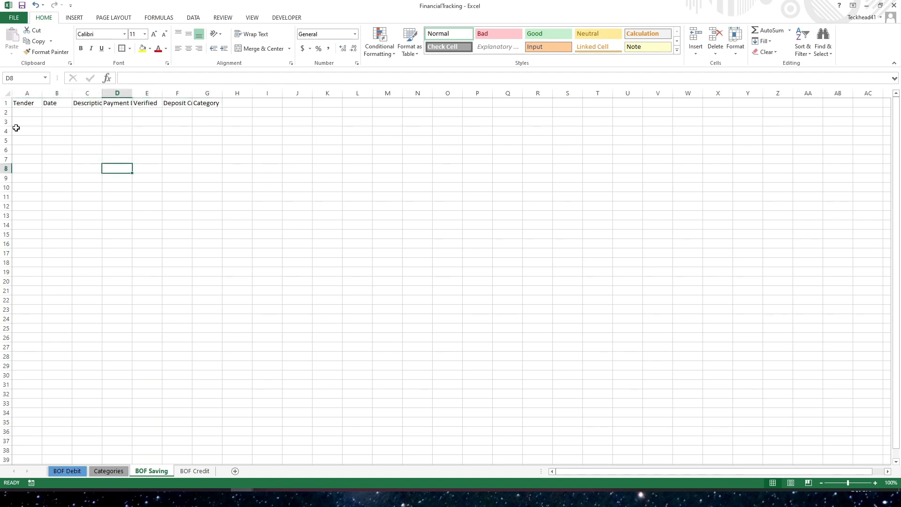
- Format A1:G11 on the BOF Saving sheet as a table with headers in a medium gold table style
left_click(22, 103)
left_click_drag(23, 102, 207, 200)
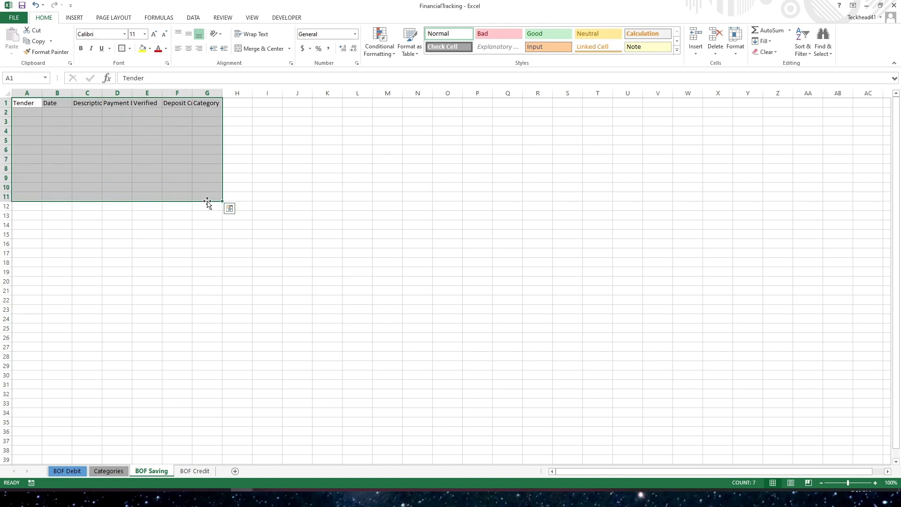
left_click(415, 55)
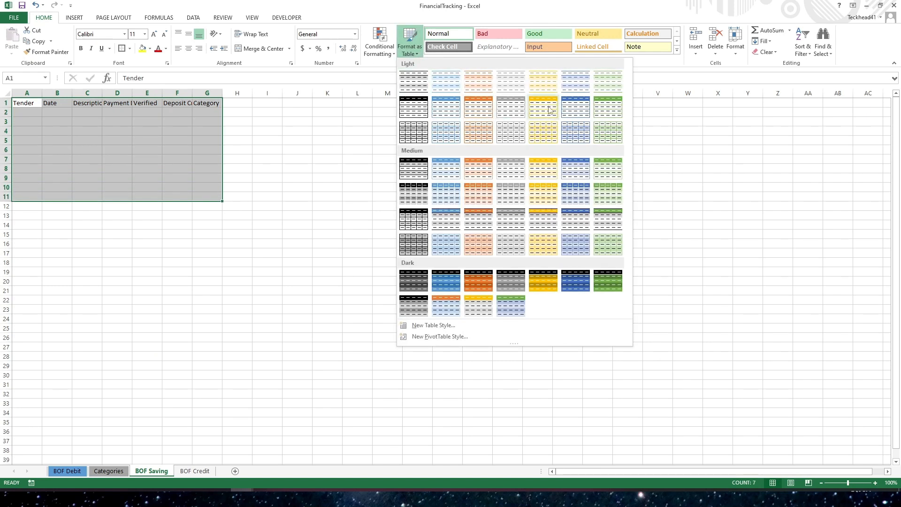
left_click(436, 176)
left_click(203, 136)
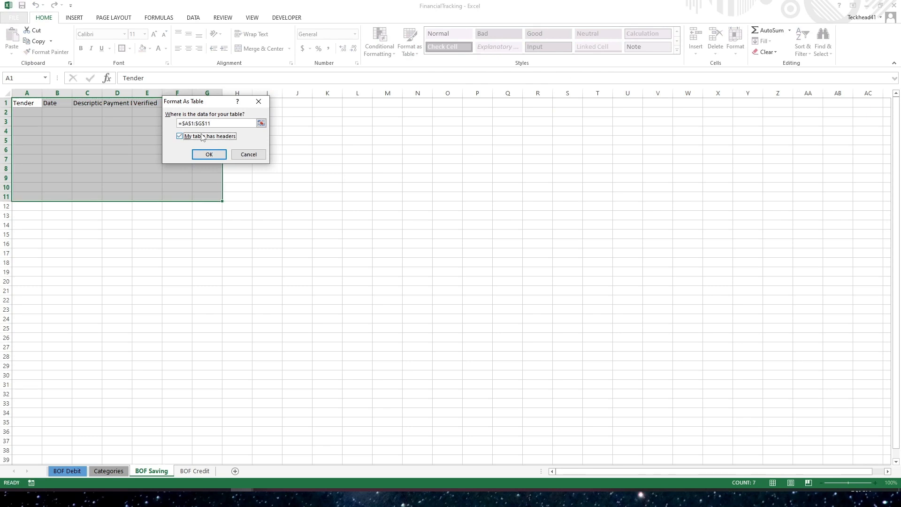
left_click(207, 156)
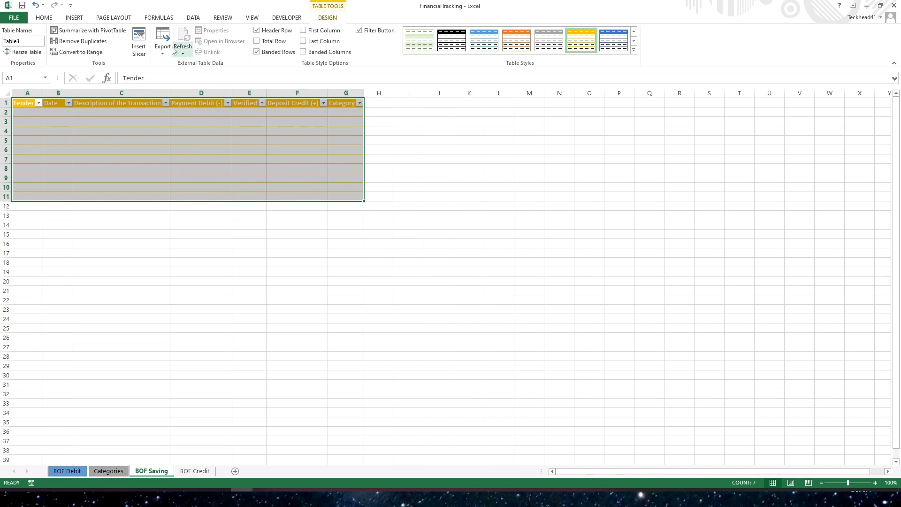
- Resize the BOF Saving table to the range $A$1:$G$300
left_click(25, 52)
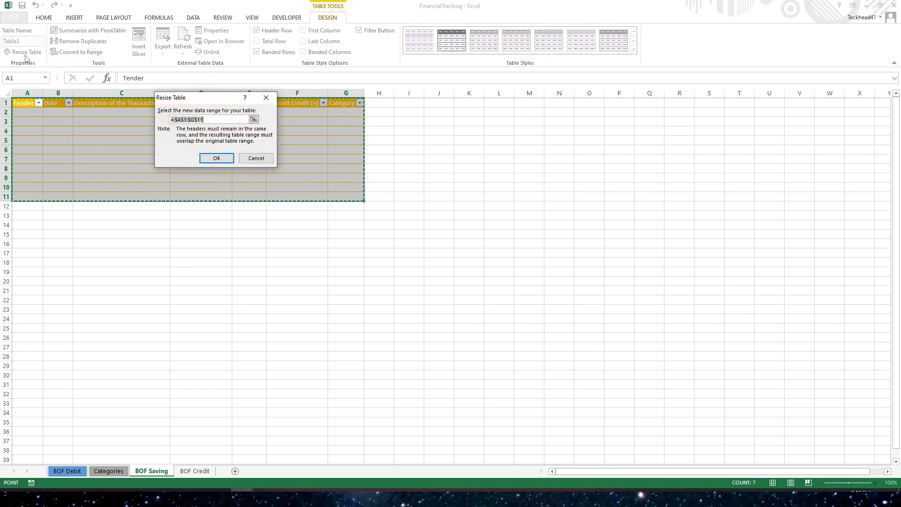
left_click(206, 120)
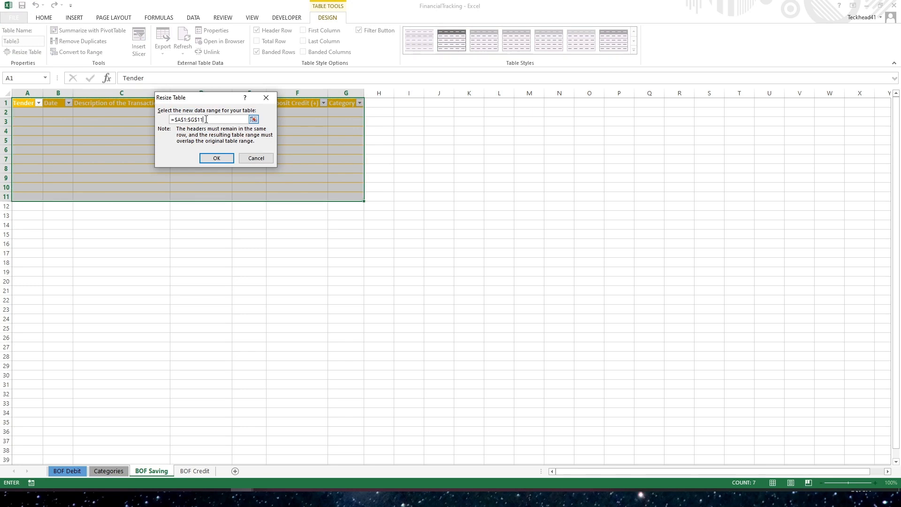
type("300")
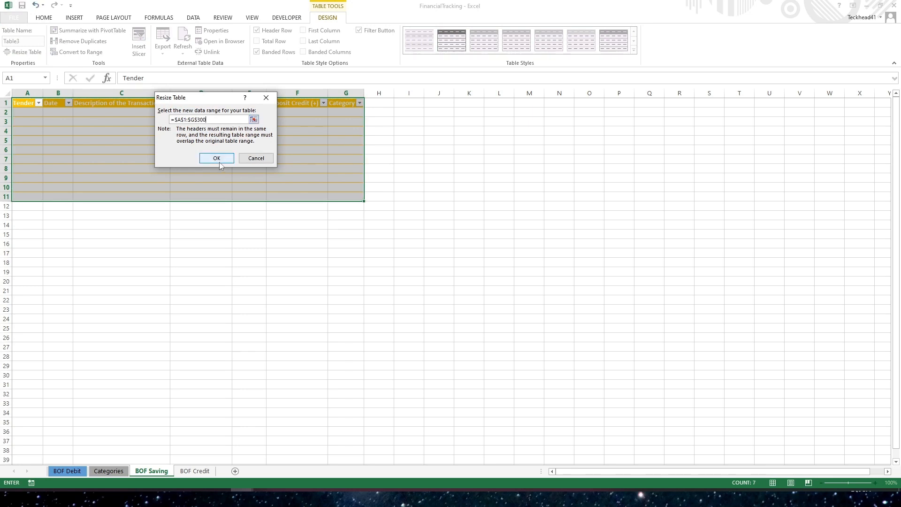
left_click(216, 158)
- Check how far the table's description and payment columns extend down the sheet
left_click(211, 240)
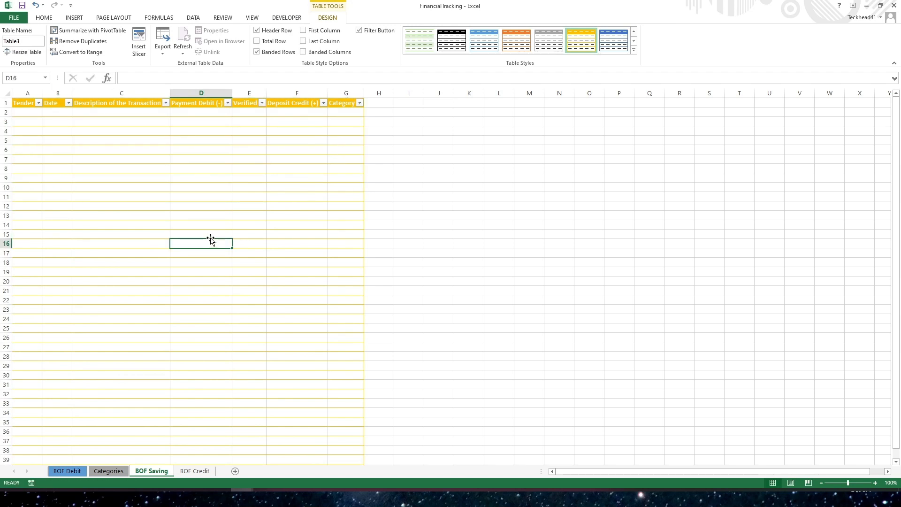
key("ctrl+shift+Down")
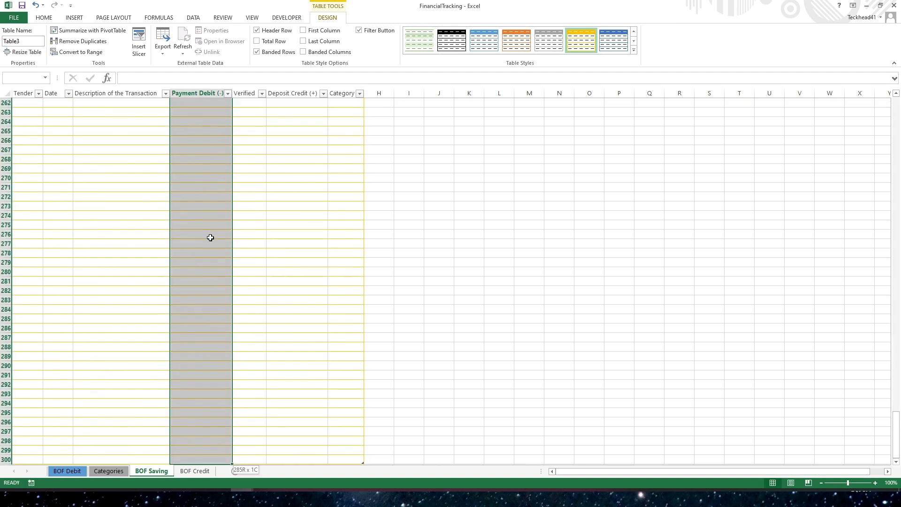
left_click(74, 421)
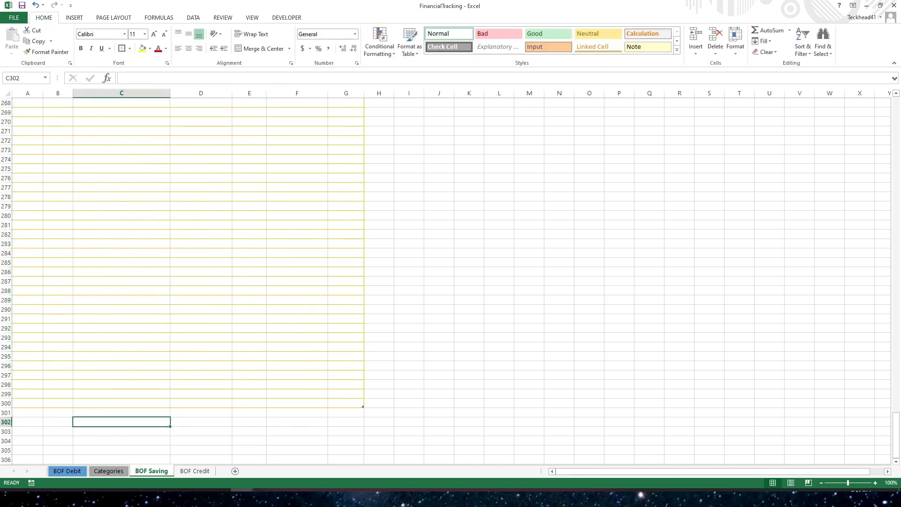
left_click(92, 396)
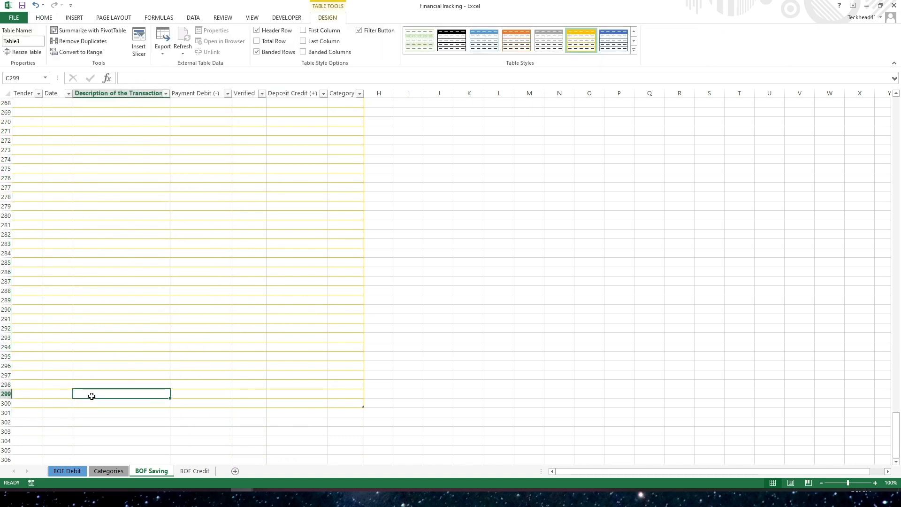
key("ctrl+shift+Up")
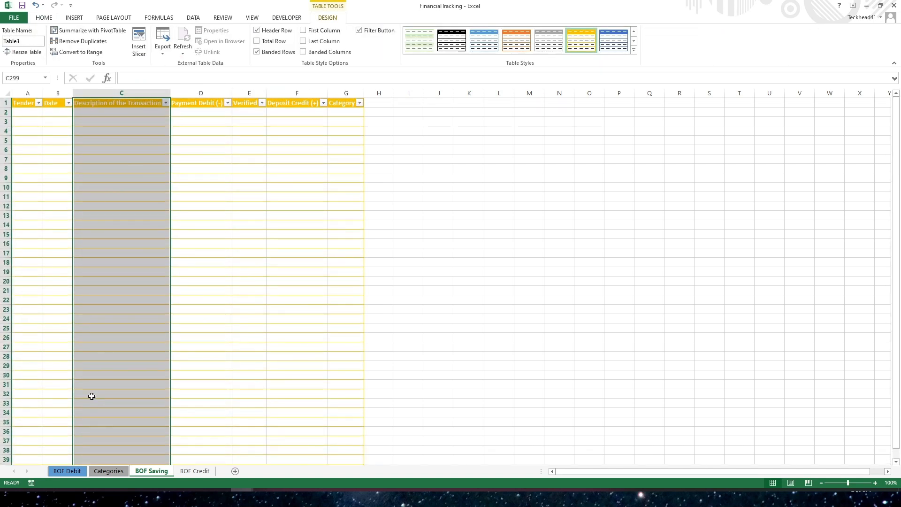
left_click(163, 215)
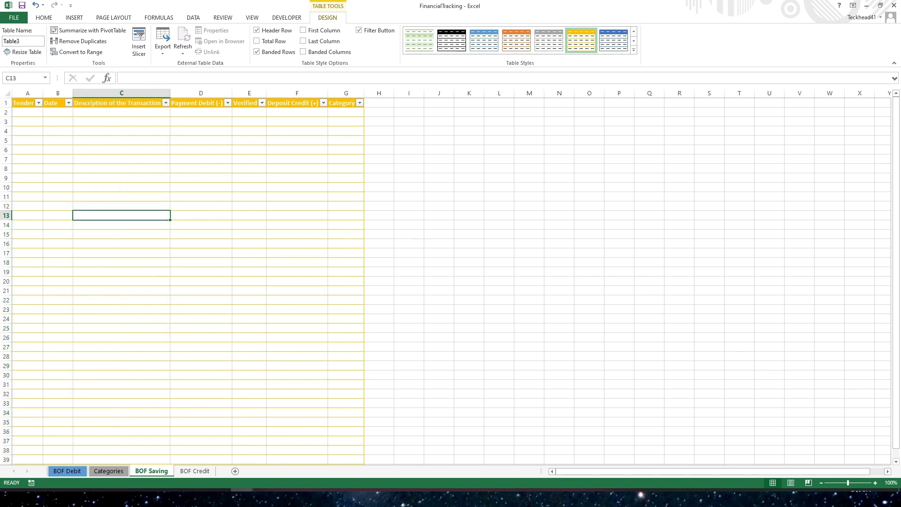
left_click(542, 312)
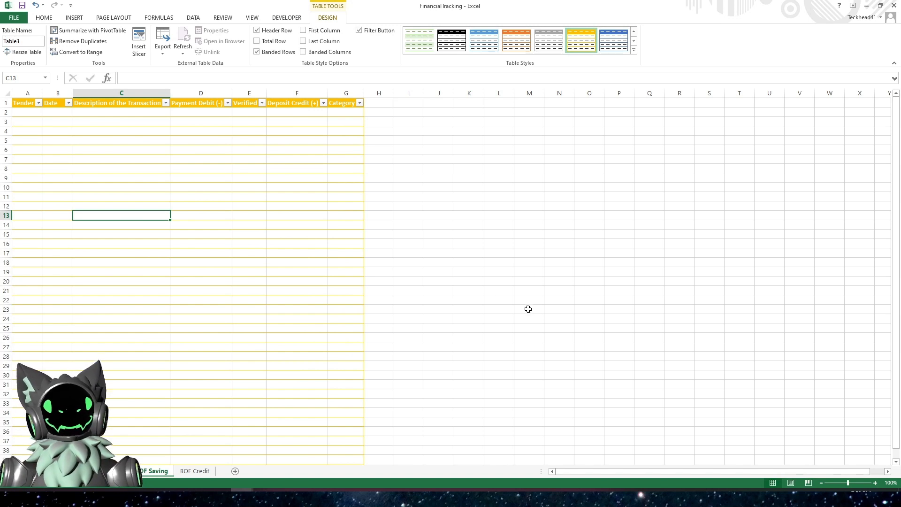
left_click(186, 187)
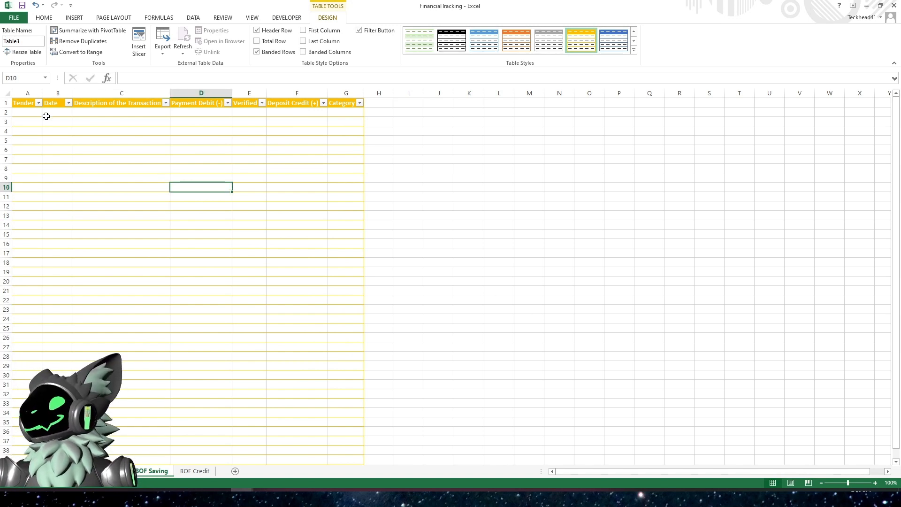
- Rename the BOF Saving table as SAVINGS
left_click(32, 112)
left_click(29, 41)
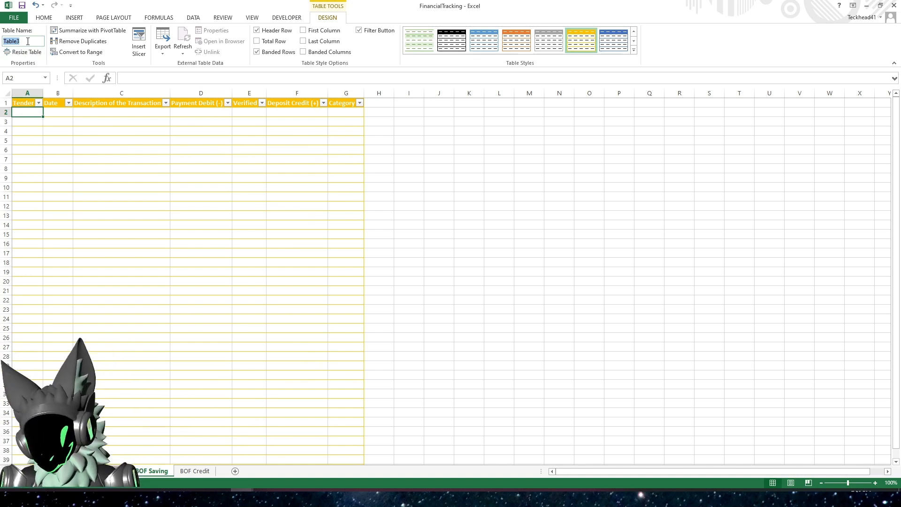
type("S")
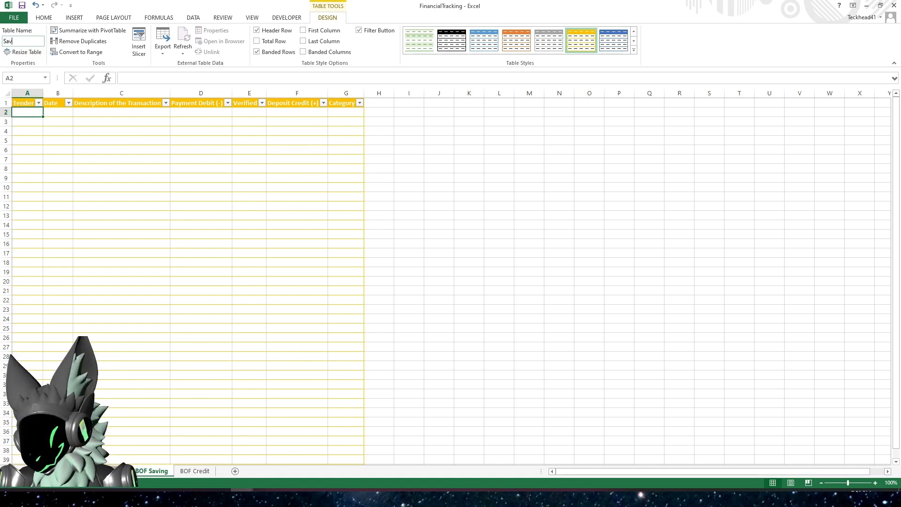
type("AVI")
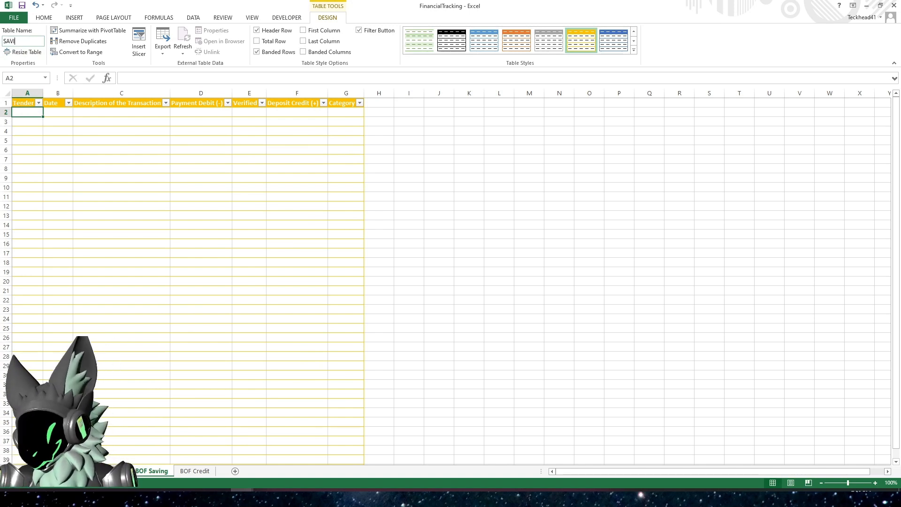
type("NGS")
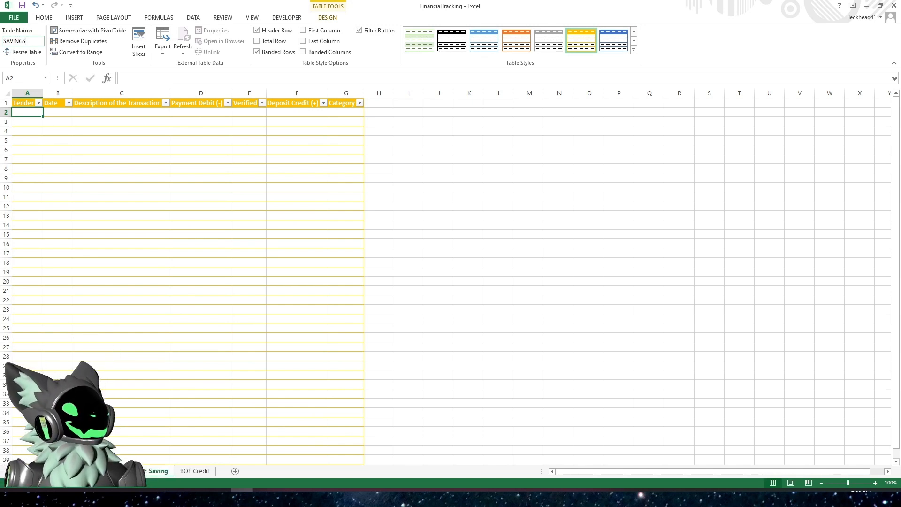
left_click(76, 134)
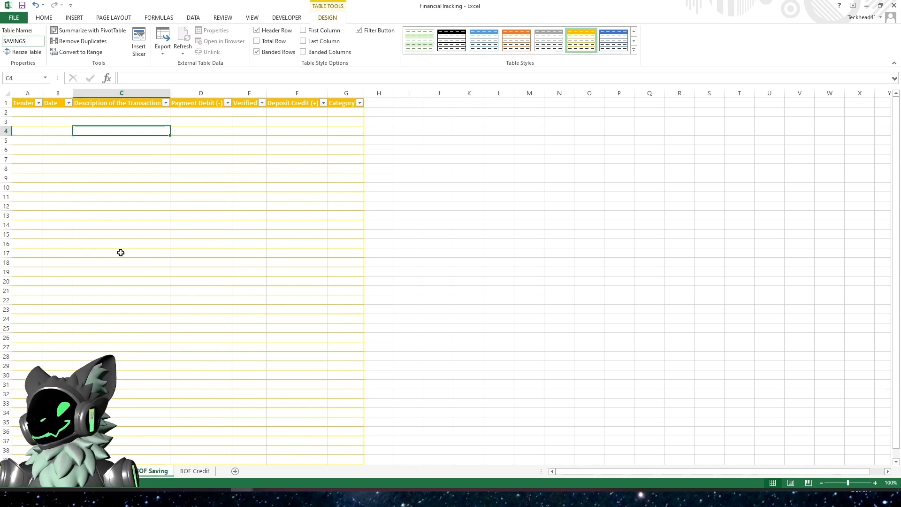
- Format A1:G8 on the BOF Credit sheet as a table with headers in a green table style
left_click(197, 472)
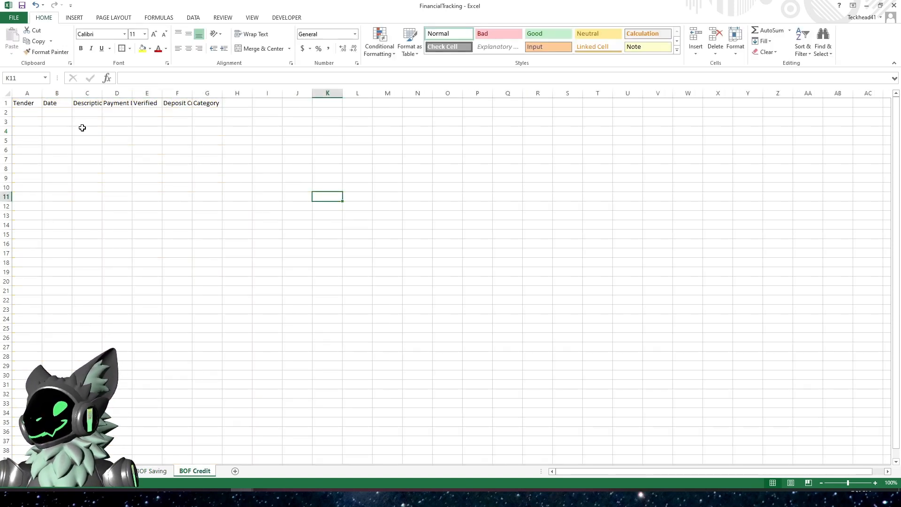
left_click_drag(25, 102, 205, 168)
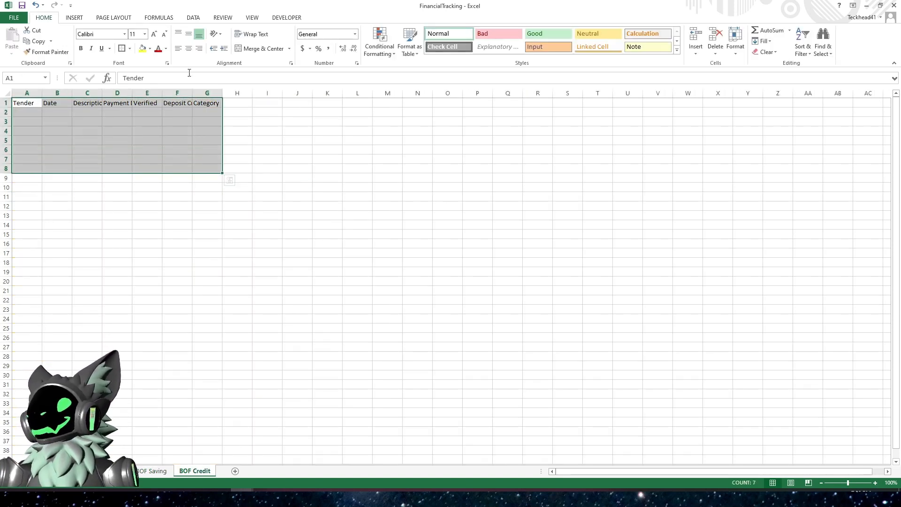
left_click(411, 55)
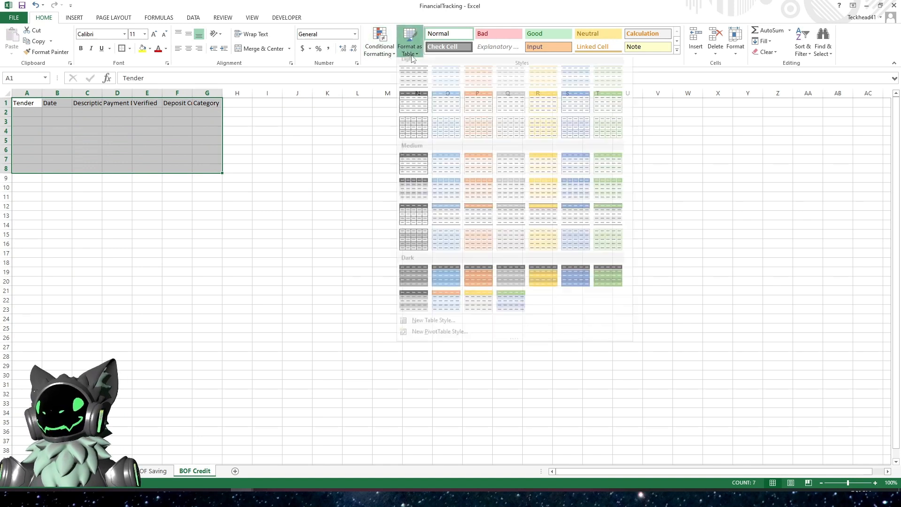
left_click(608, 107)
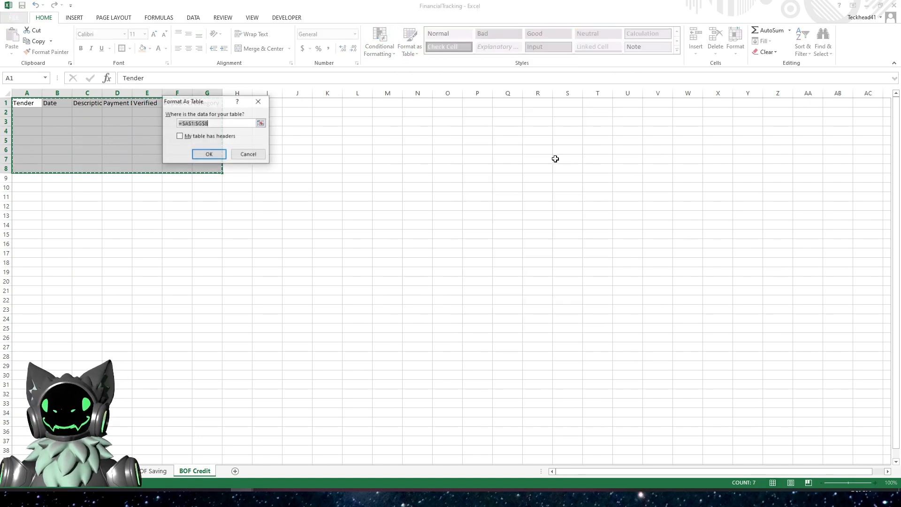
left_click(180, 136)
left_click(209, 156)
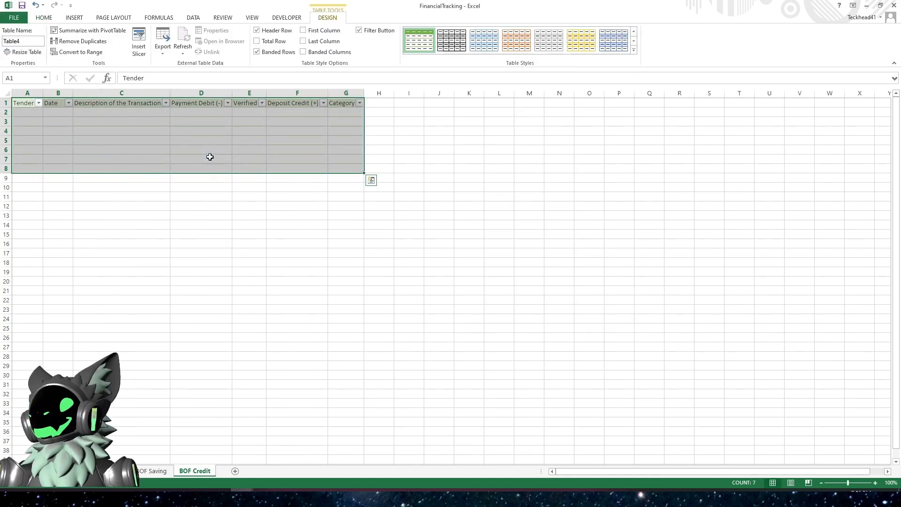
- Resize the BOF Credit table to the range $A$1:$G$300
left_click(24, 52)
left_click(210, 118)
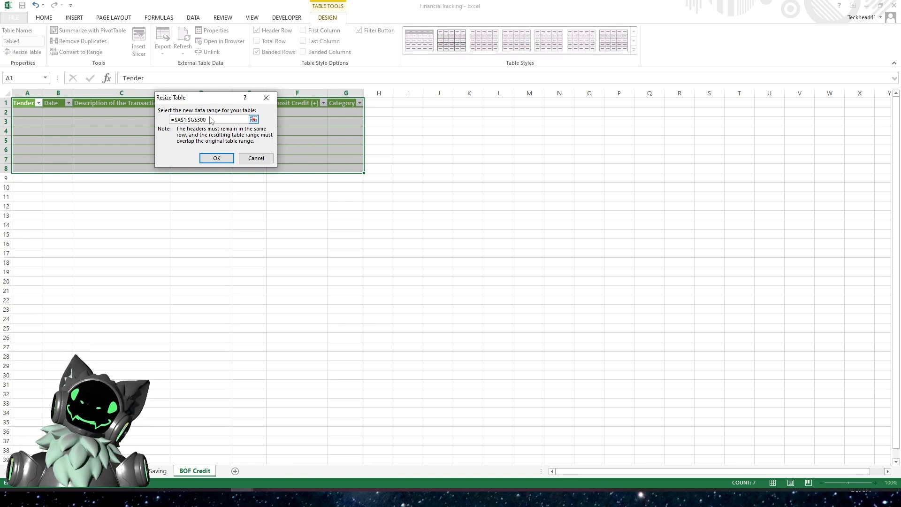
key("Return")
left_click(209, 217)
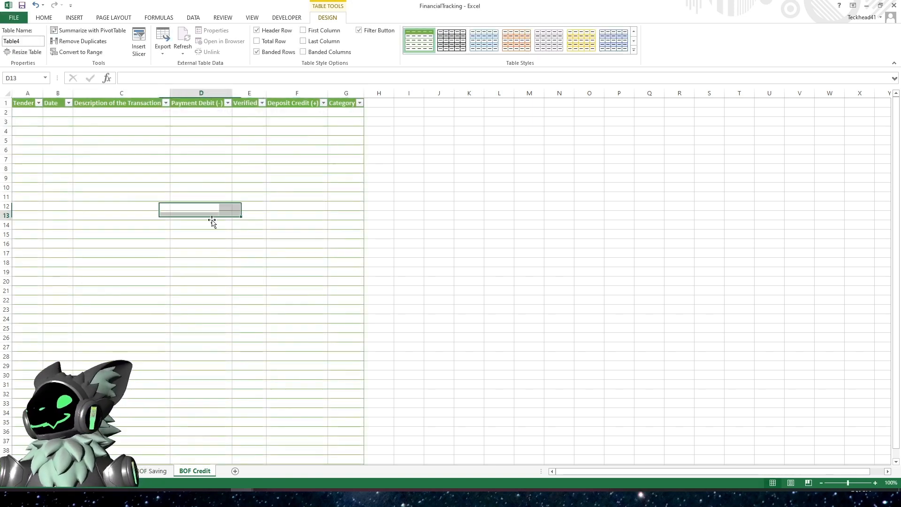
- Rename the BOF Credit table as CREDIT
left_click(35, 41)
type("CREDIT")
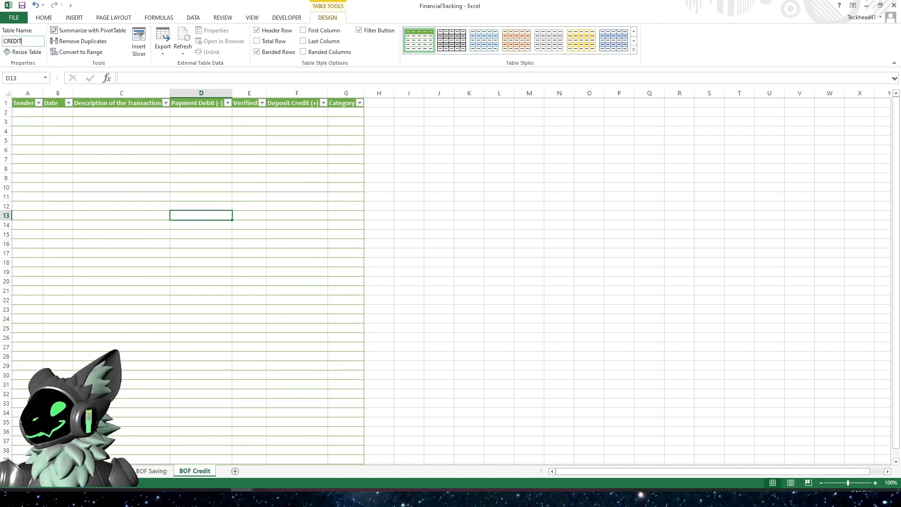
left_click(117, 167)
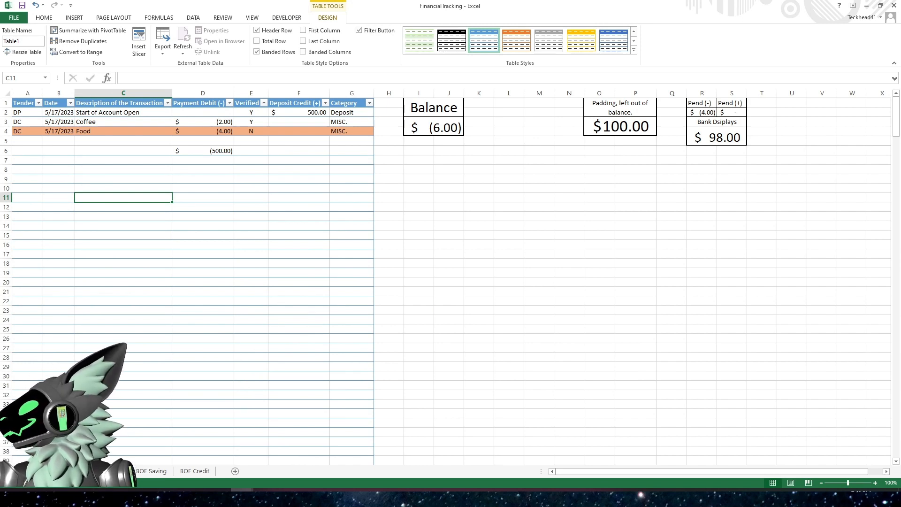
key("alt+Tab")
key("ctrl+n")
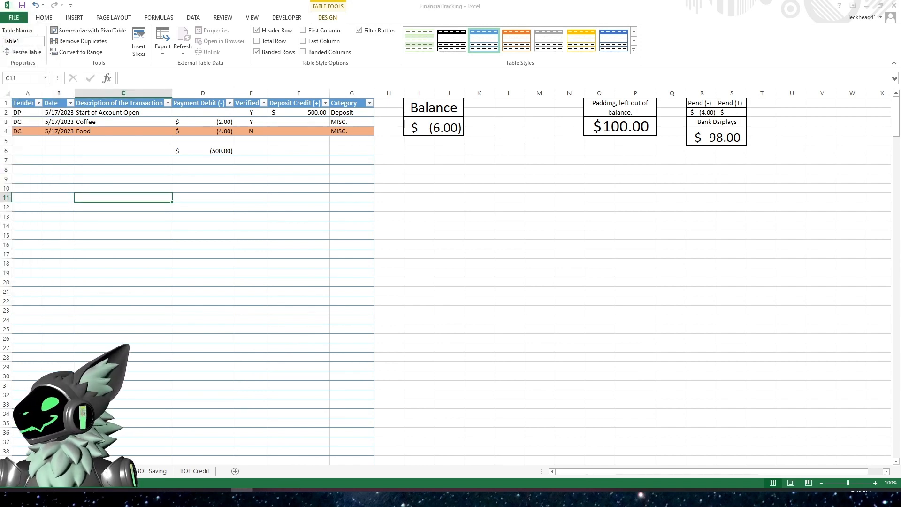
mouse_move(363, 44)
left_mouse_down()
mouse_move(734, 201)
mouse_move(833, 204)
left_mouse_up()
left_click_drag(692, 14, 0, 155)
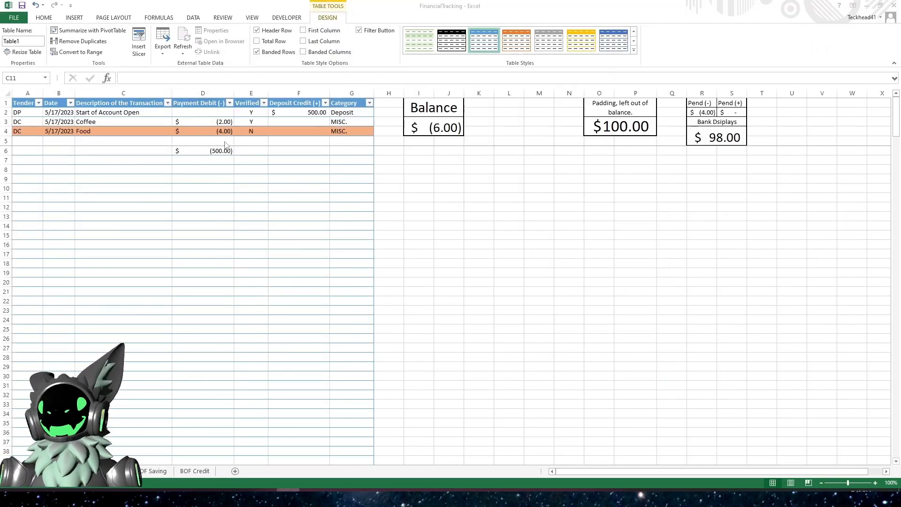
left_click(494, 228)
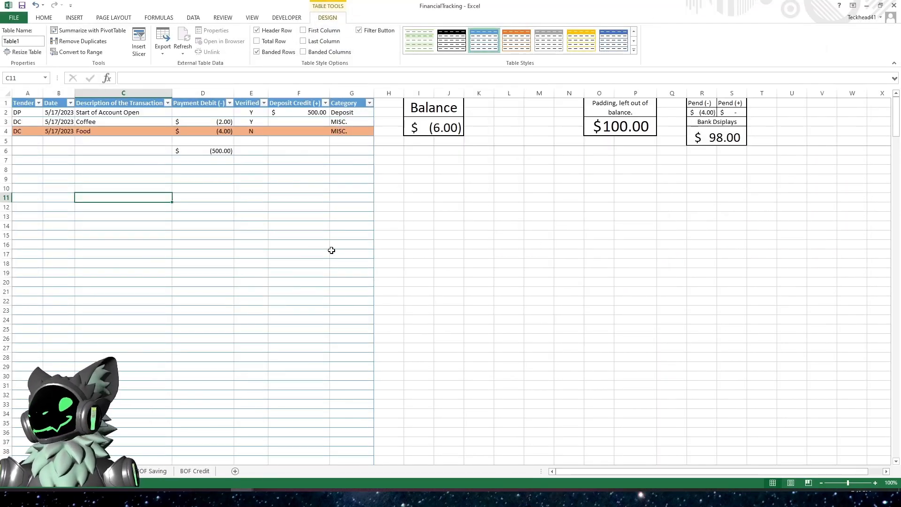
- Color the BOF Saving sheet tab gold
left_click(151, 471)
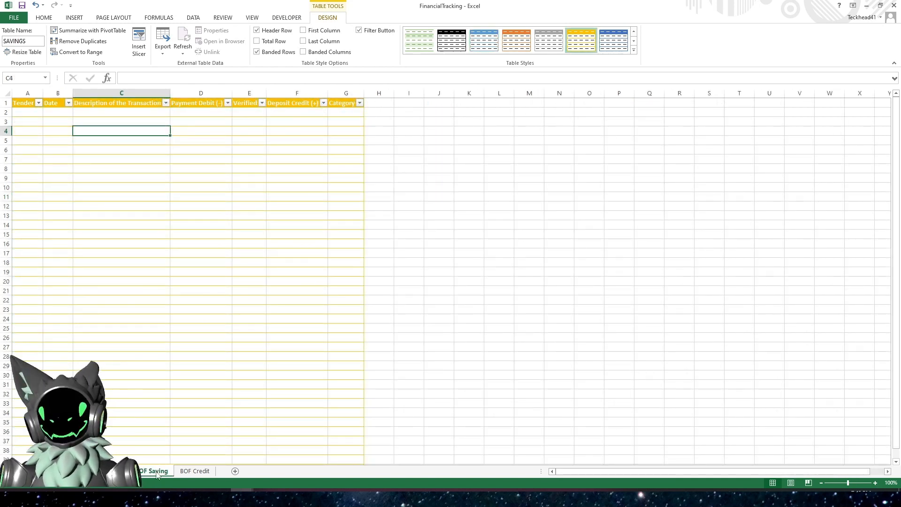
right_click(157, 474)
mouse_move(209, 433)
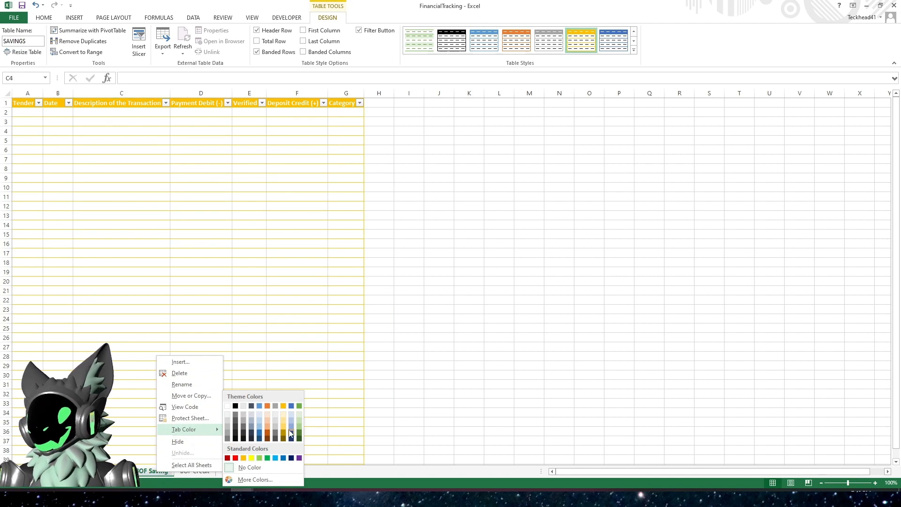
left_click(284, 428)
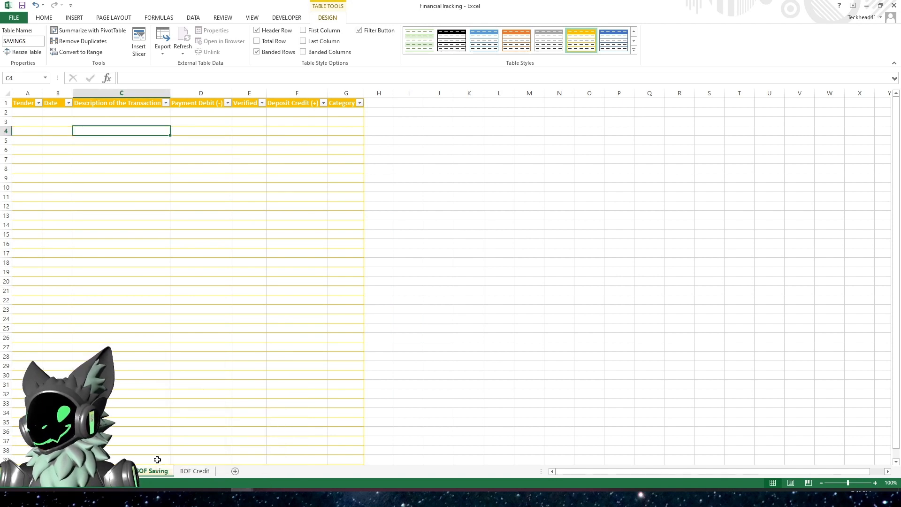
- Color the BOF Credit sheet tab green
left_click(195, 472)
right_click(195, 473)
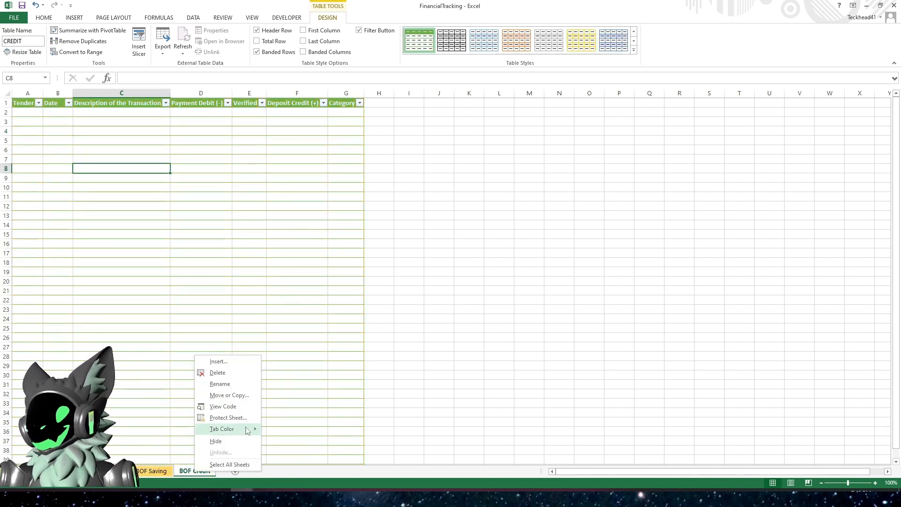
mouse_move(249, 428)
left_click(337, 406)
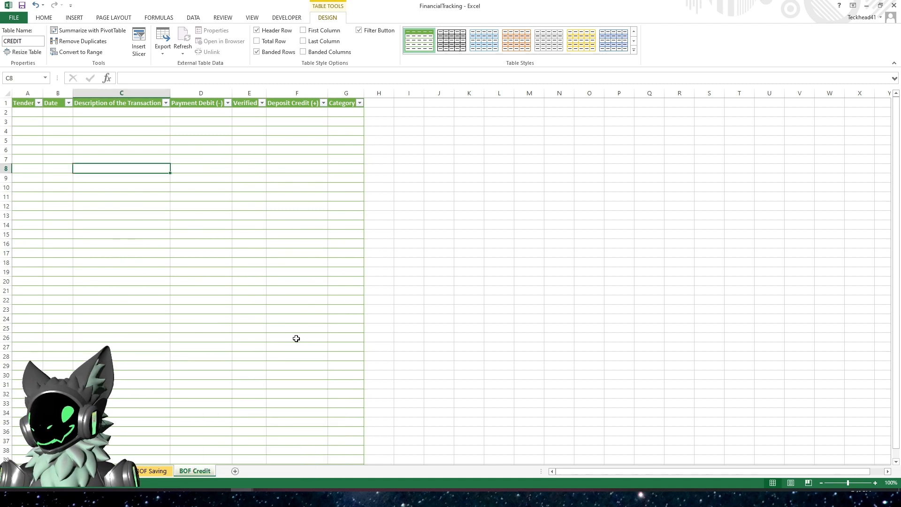
left_click(297, 337)
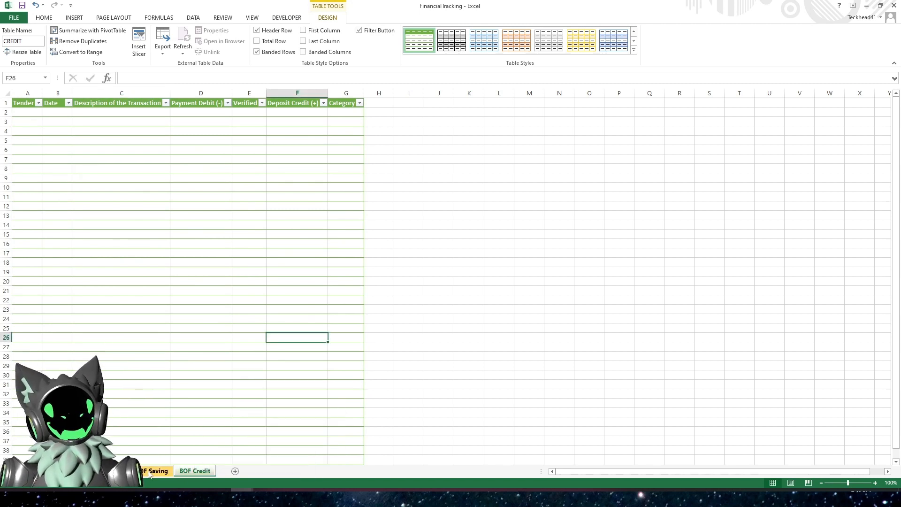
left_click(149, 472)
left_click(193, 472)
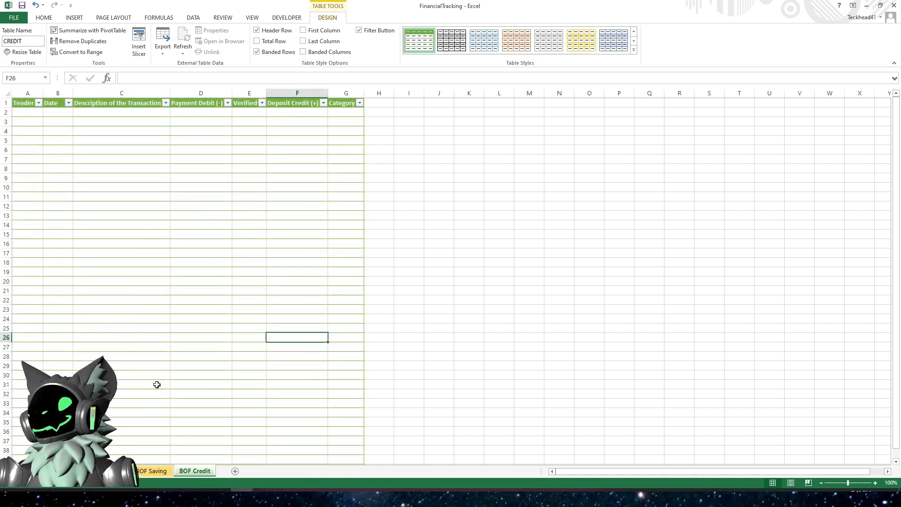
left_click(151, 470)
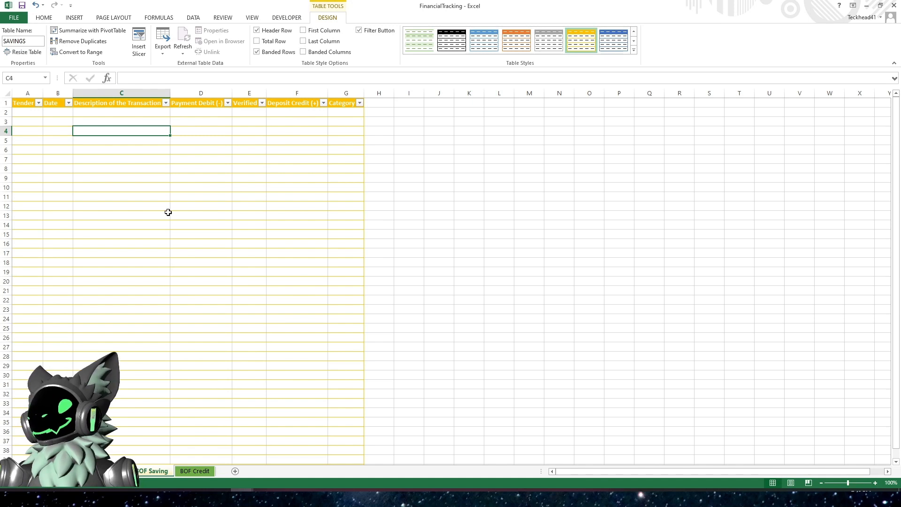
left_click(194, 472, "ctrl")
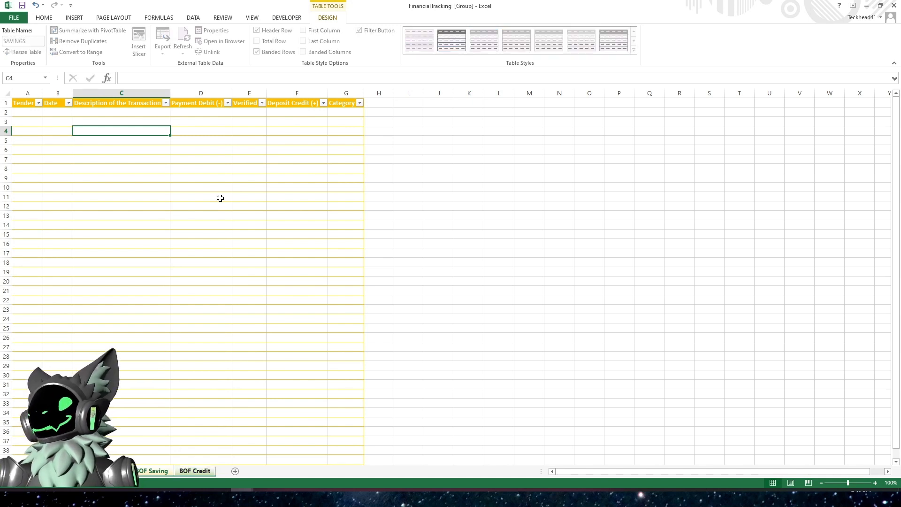
left_click(207, 101)
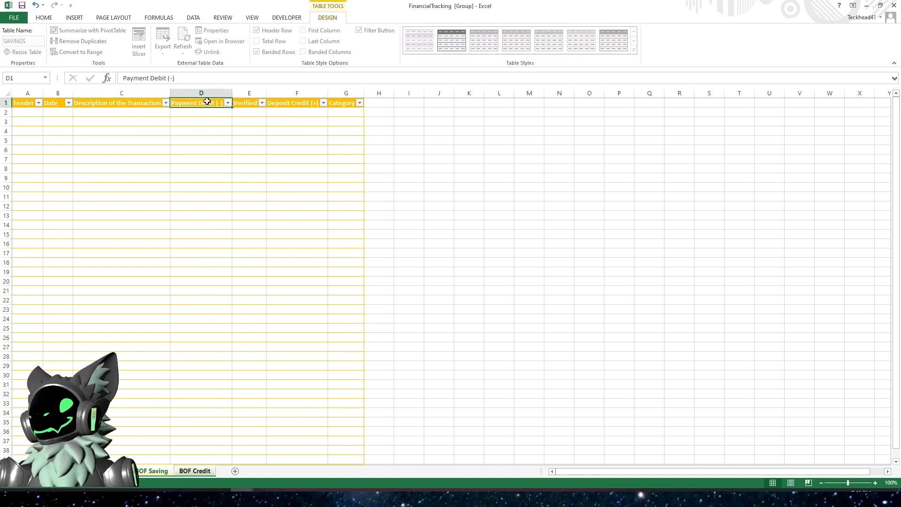
left_click(204, 98)
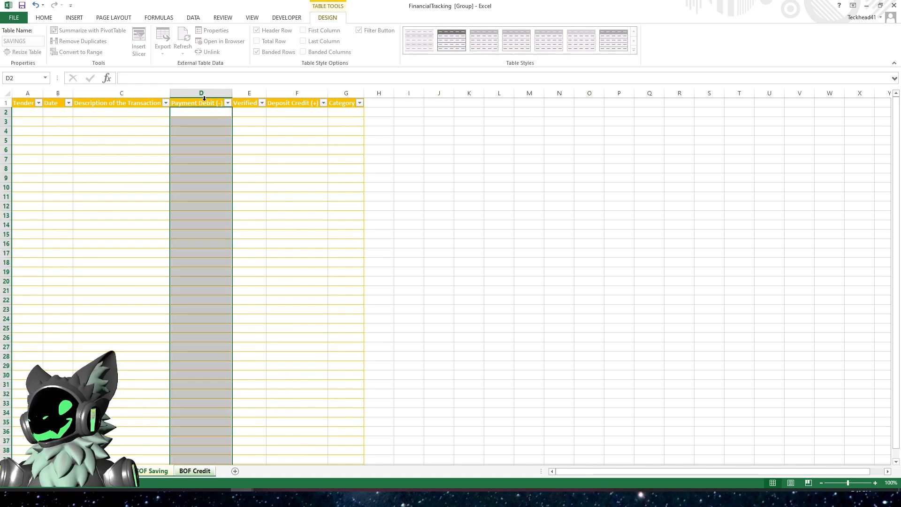
left_click(225, 18)
left_click(201, 20)
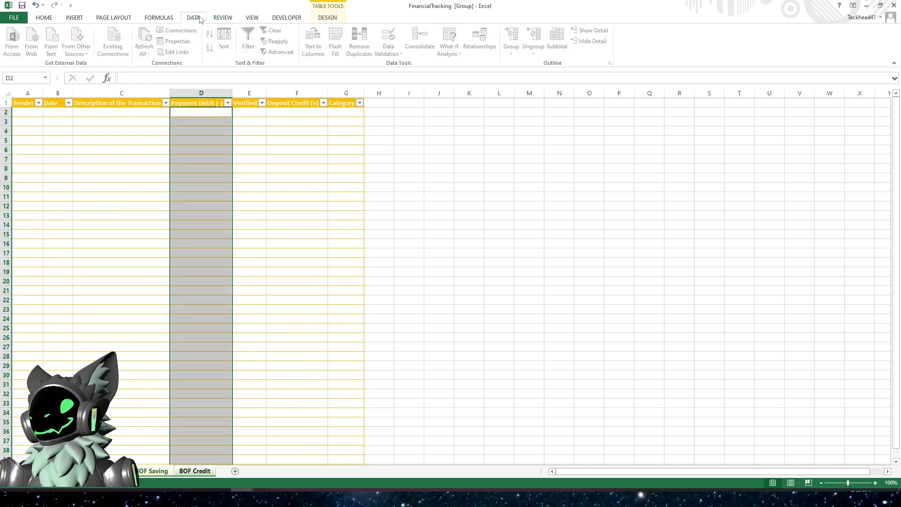
left_click(209, 187)
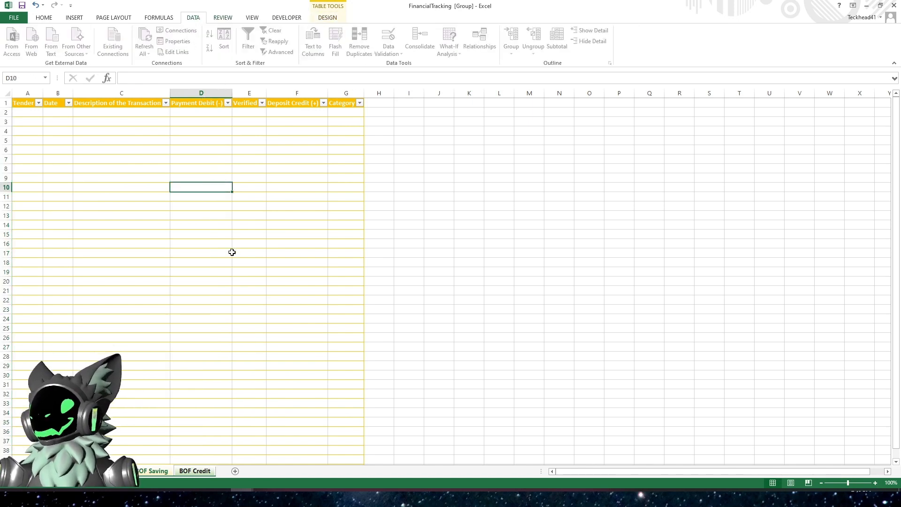
left_click(163, 473)
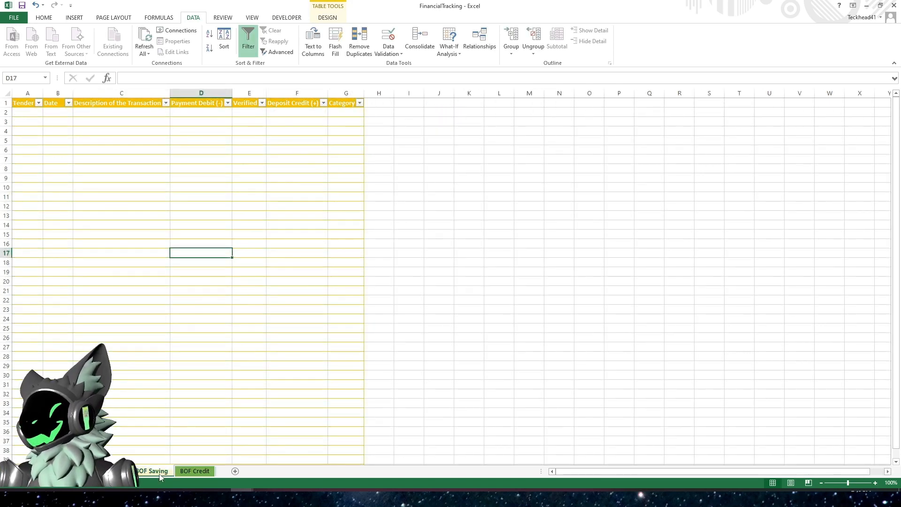
left_click(186, 475)
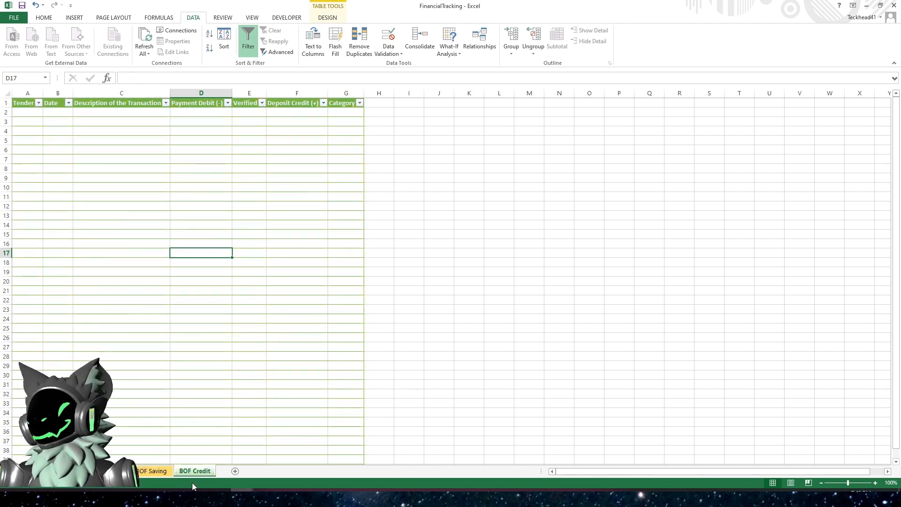
left_click(152, 471)
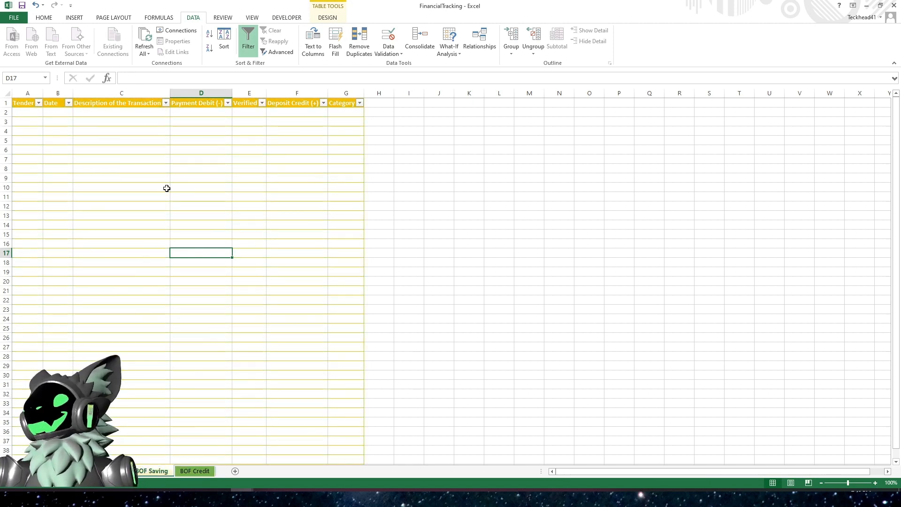
- Try to apply List data validation with source =Y,N to the Verified column of the BOF Saving table
left_click(54, 113)
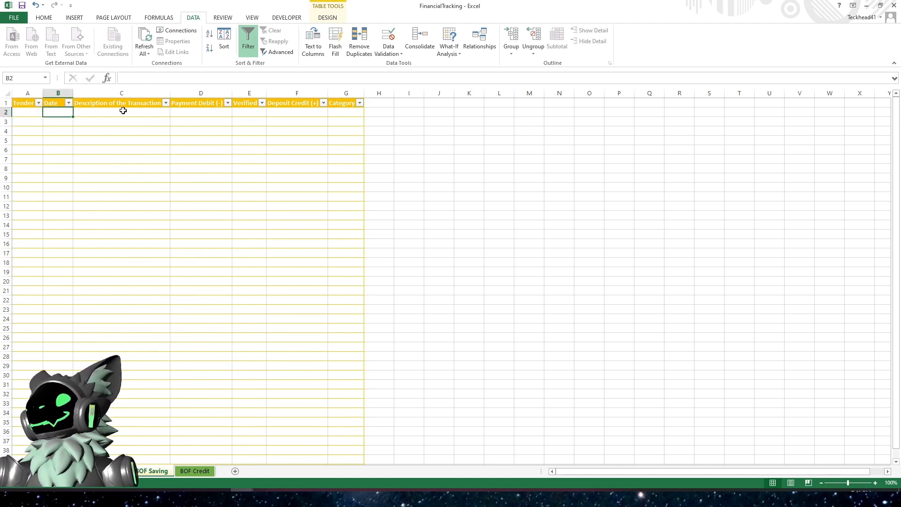
left_click(203, 110)
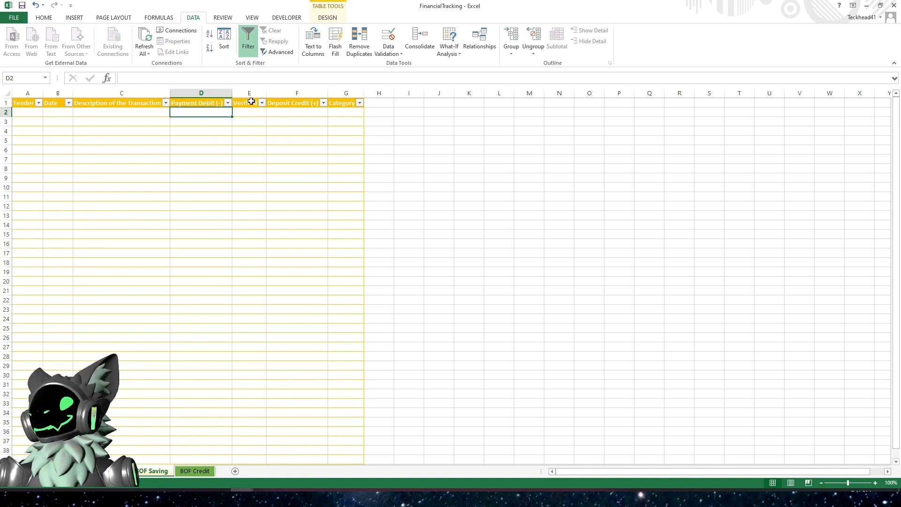
left_click(251, 99)
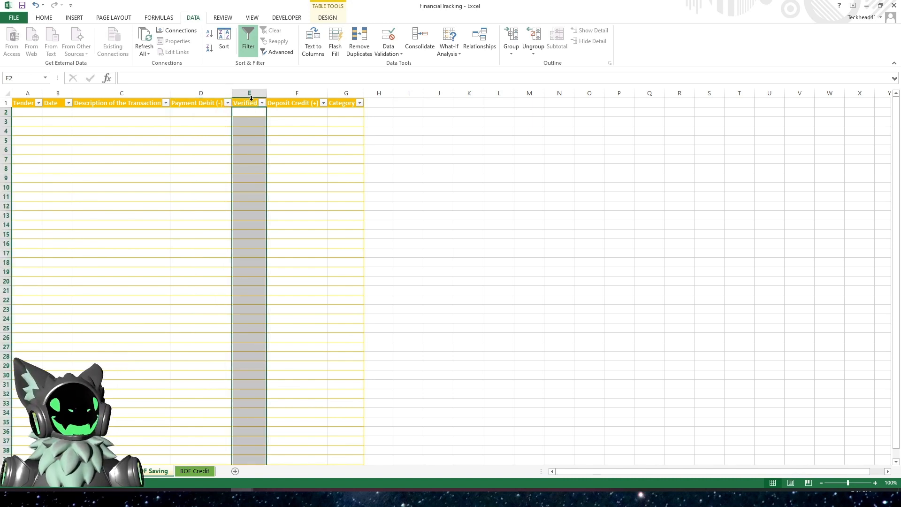
left_click(388, 51)
left_click(403, 64)
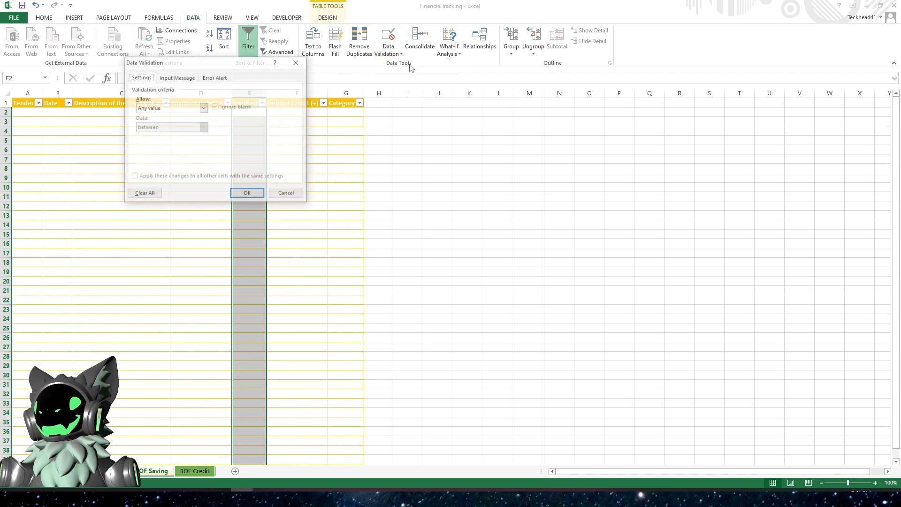
left_click(203, 108)
left_click(159, 135)
left_click(160, 147)
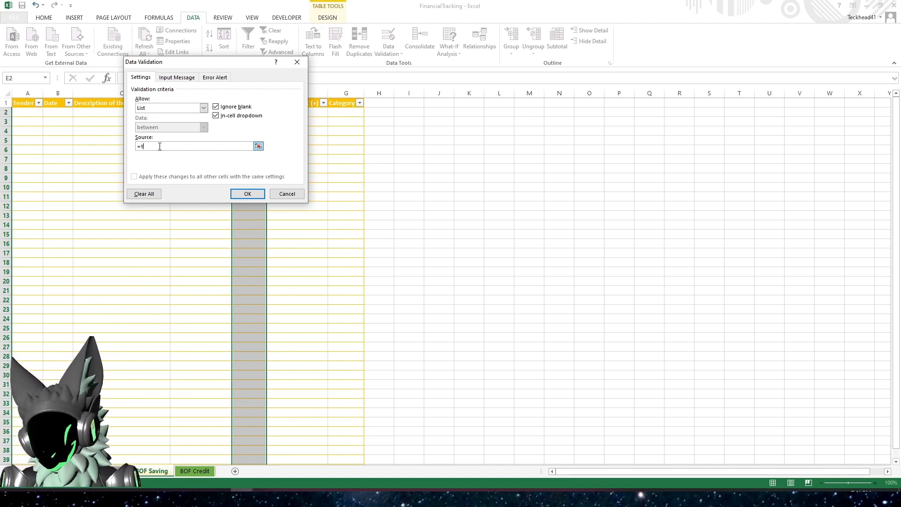
left_click(239, 194)
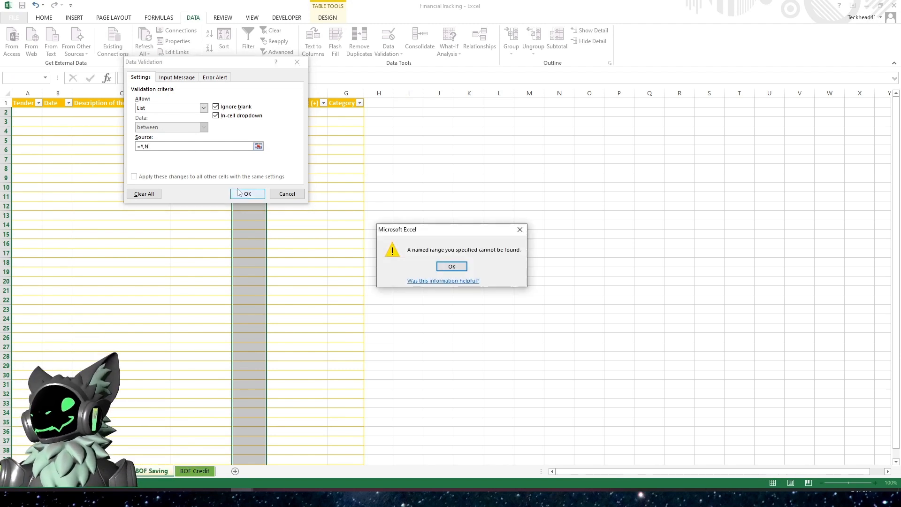
- Correct the Verified column's list validation source to Y,N and apply it
left_click(452, 267)
left_click(141, 146)
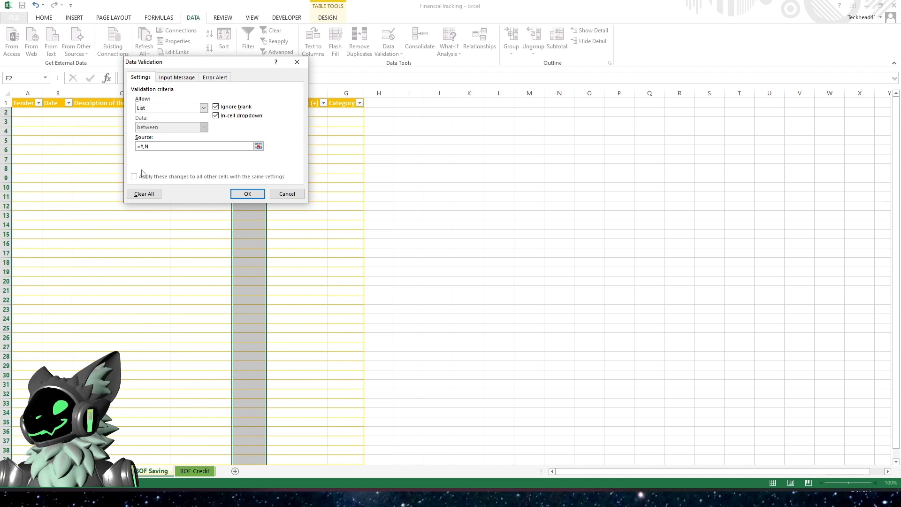
key("BackSpace")
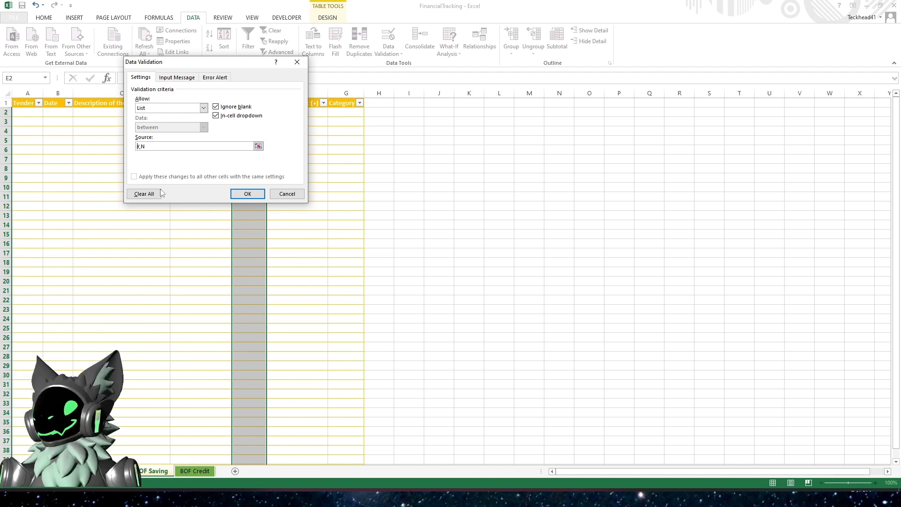
left_click(243, 194)
- Open a Verified cell's dropdown to check its Y and N options
left_click(271, 114)
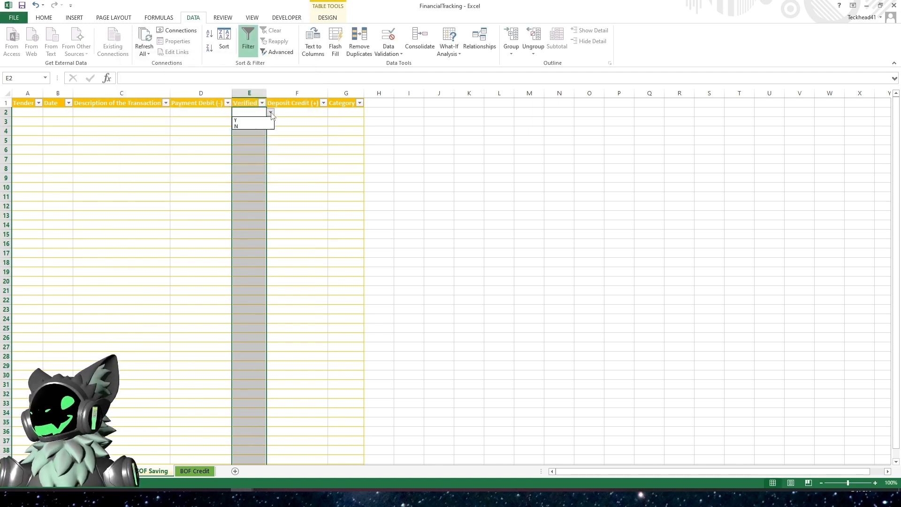
left_click(270, 115)
left_click(249, 142)
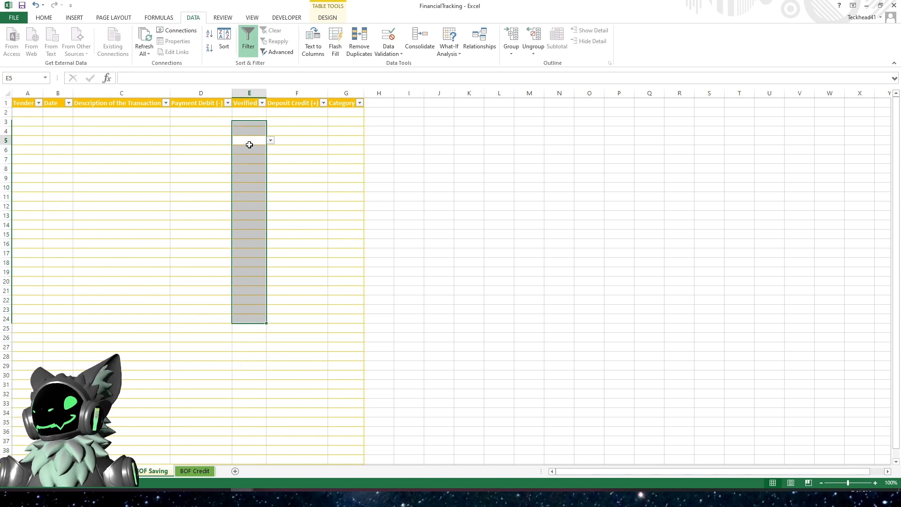
- Apply List data validation to the Category column of the BOF Saving table
left_click(340, 113)
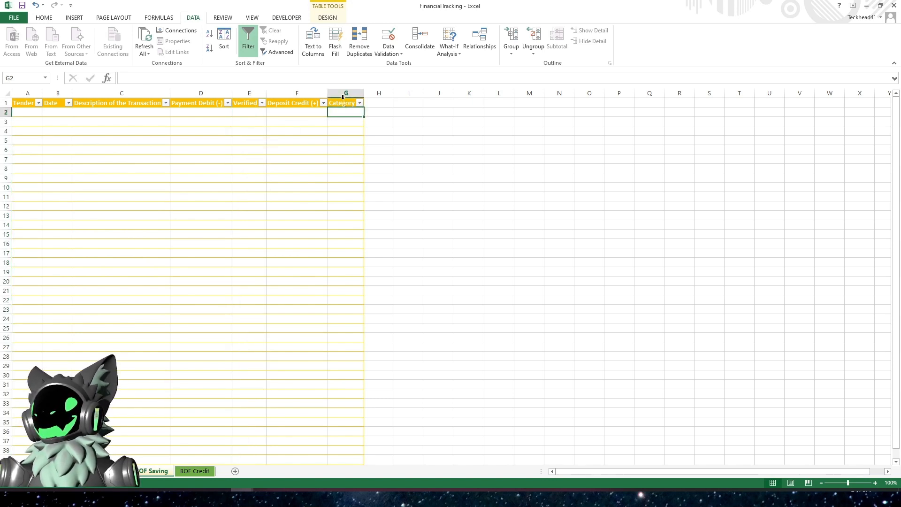
left_click(342, 98)
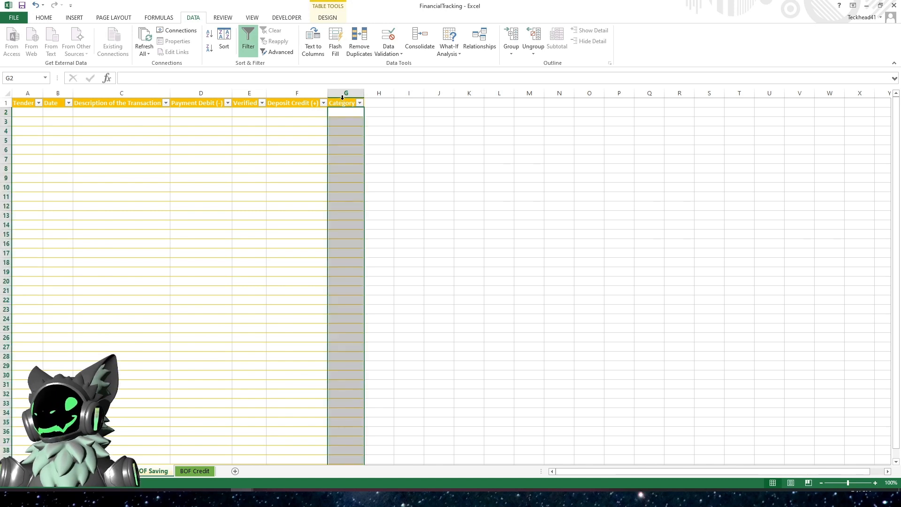
left_click(389, 49)
left_click(408, 66)
left_click(205, 109)
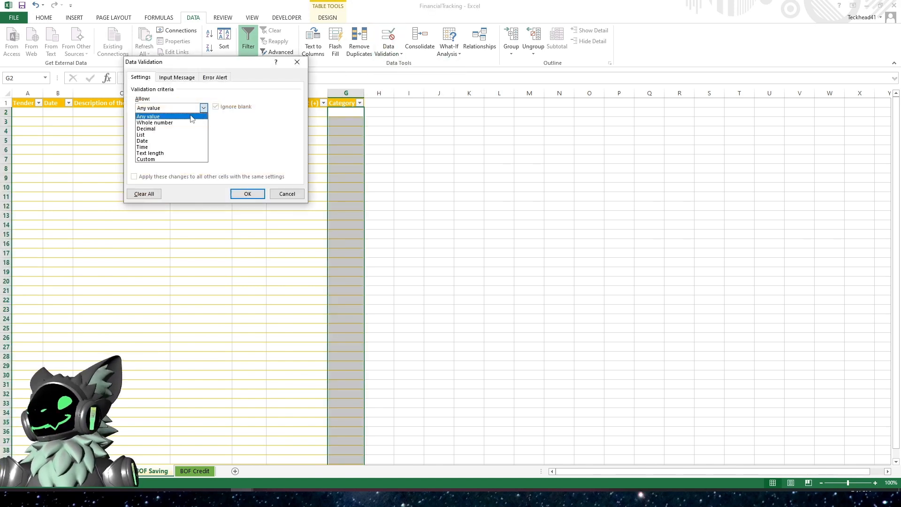
left_click(157, 137)
left_click(164, 146)
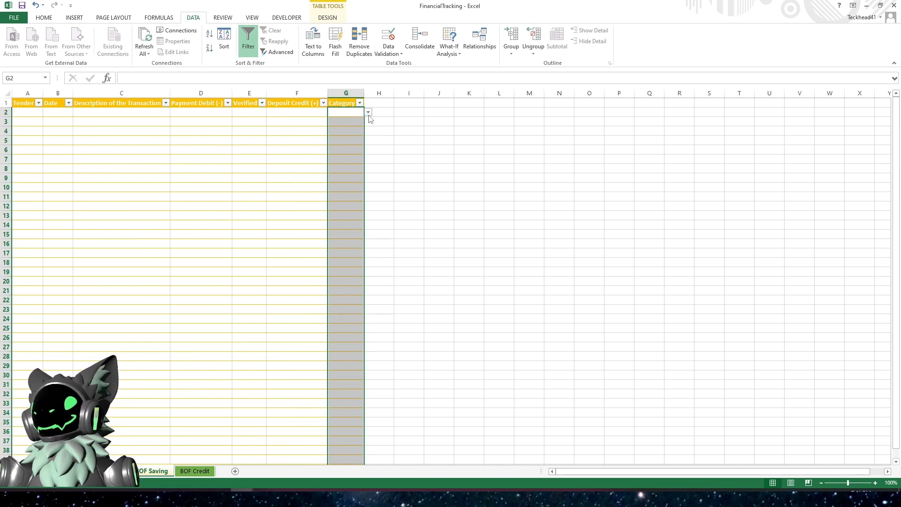
- Add Coffee as a new entry at the end of the Categories list
left_click(368, 113)
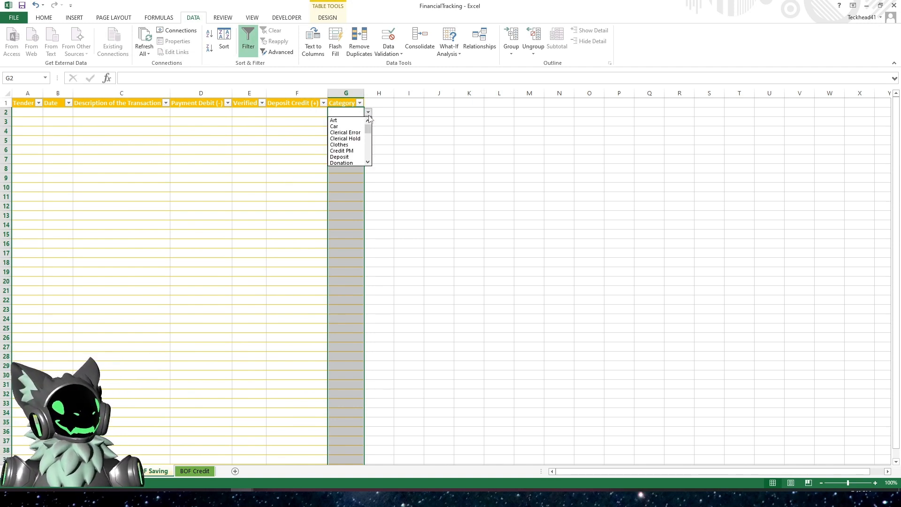
left_click(287, 155)
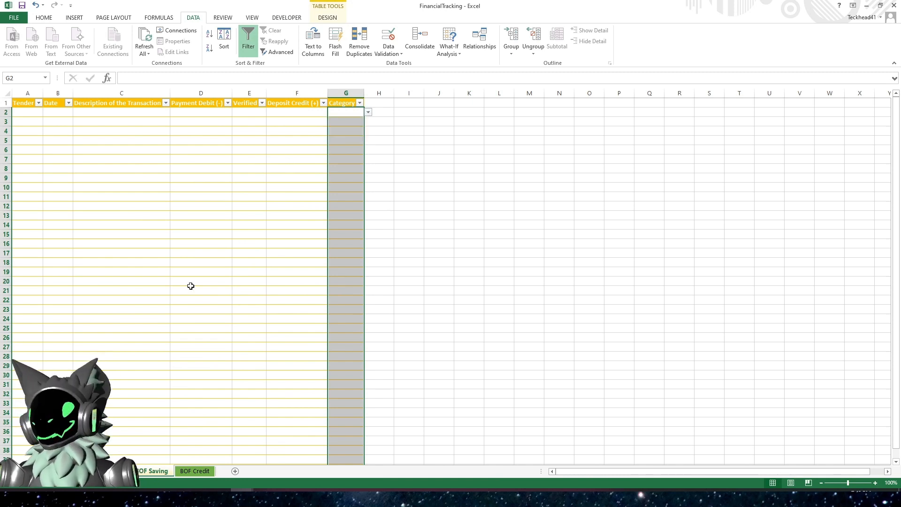
left_click(68, 471)
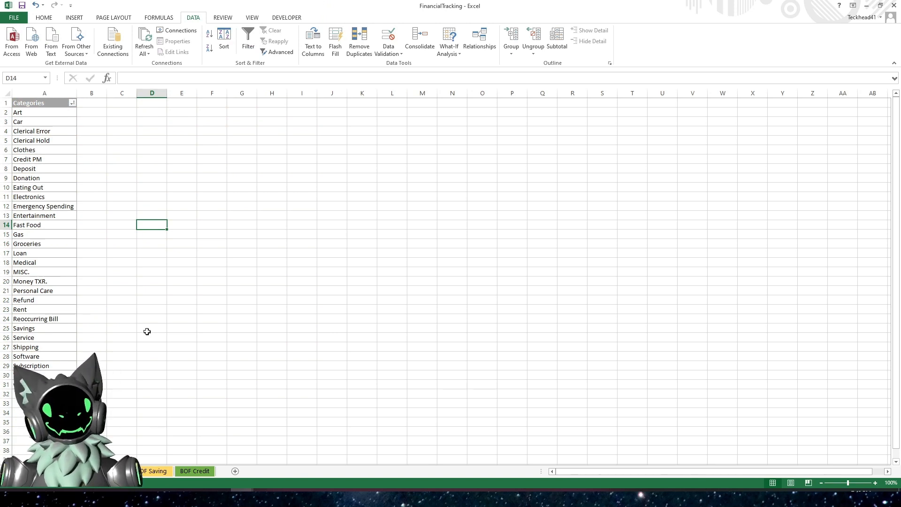
scroll(147, 332, "down", 4)
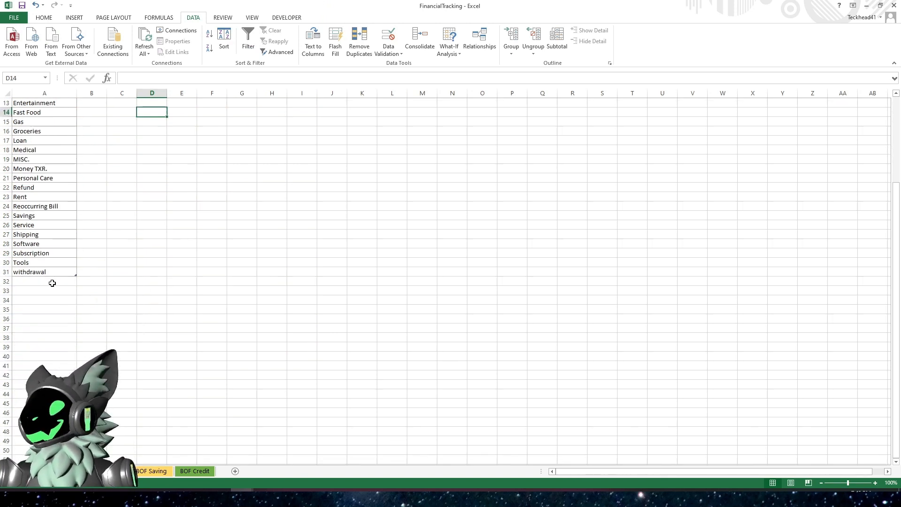
left_click(52, 283)
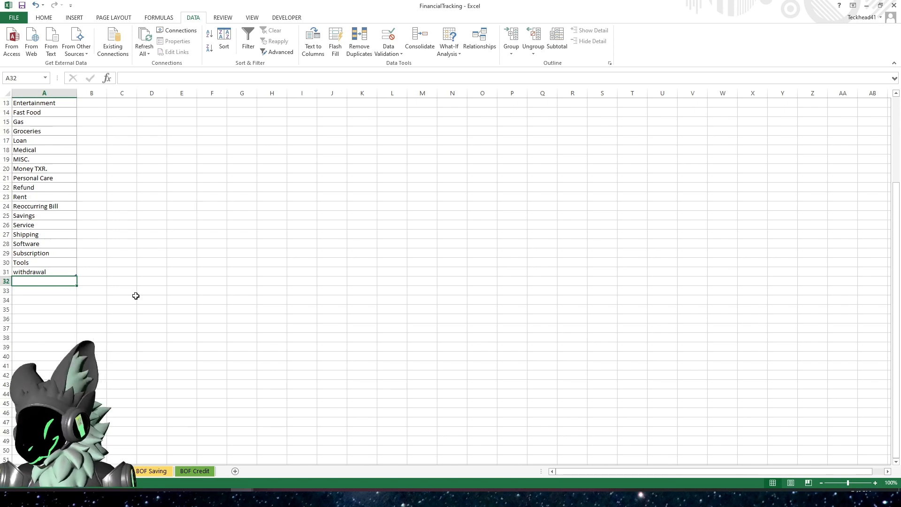
type("C")
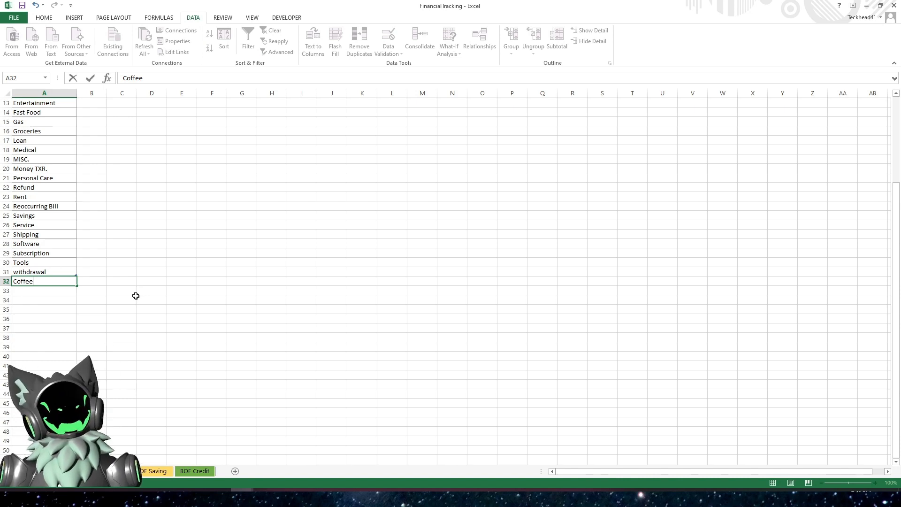
type("offee")
key("Return")
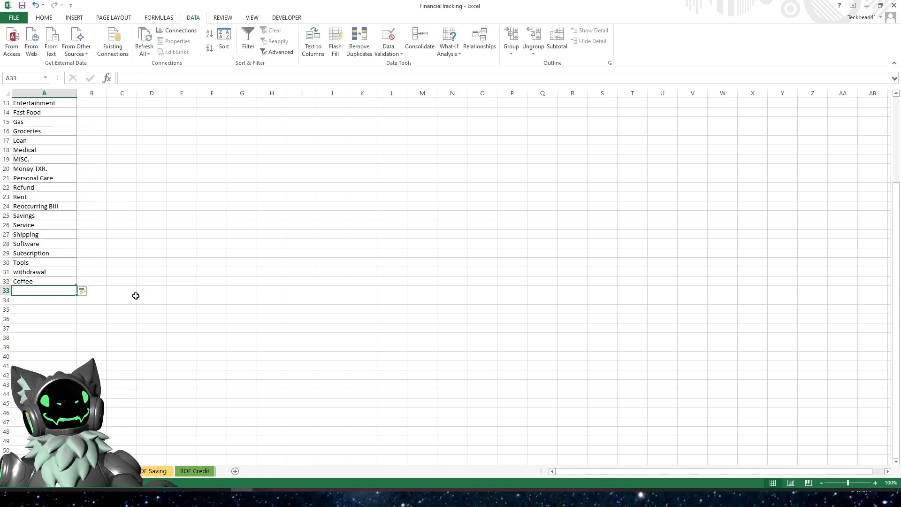
- Open the BOF Saving Category dropdown and scroll to check for the Coffee entry
key("Down")
key("Down")
left_click(31, 281)
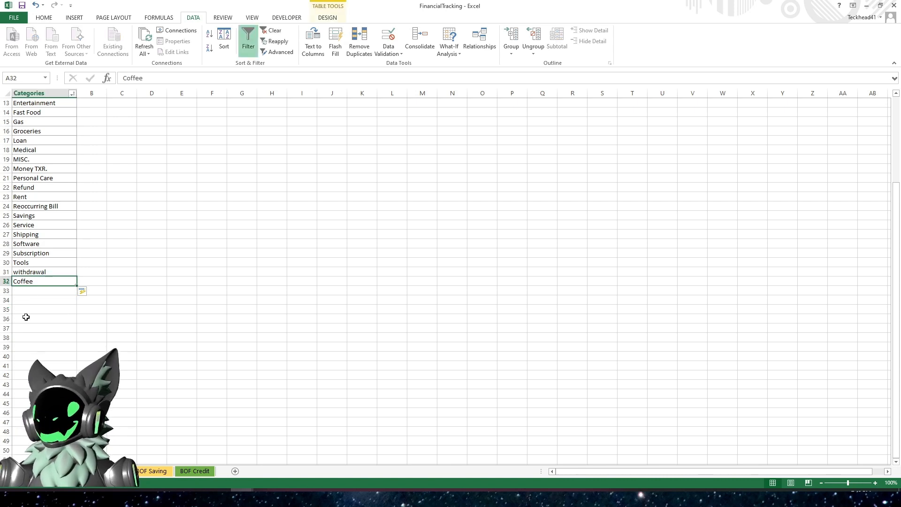
left_click(45, 299)
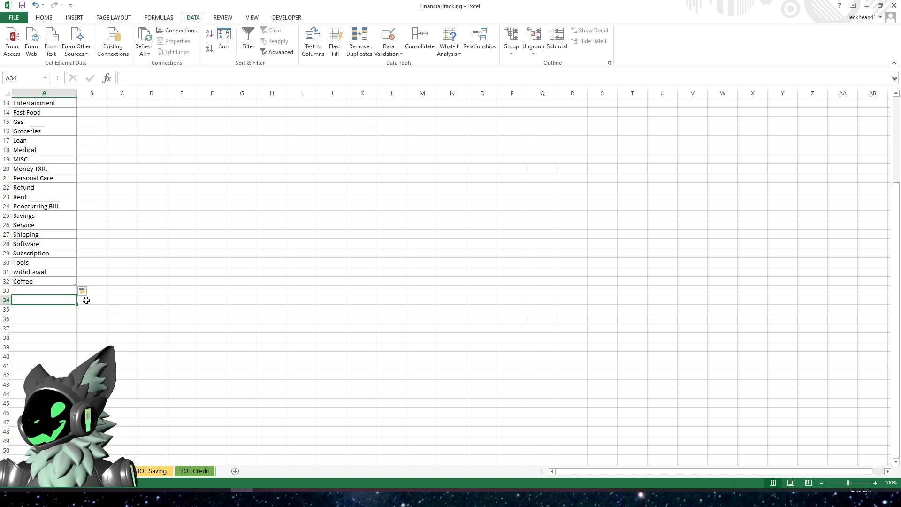
left_click(154, 471)
left_click(369, 113)
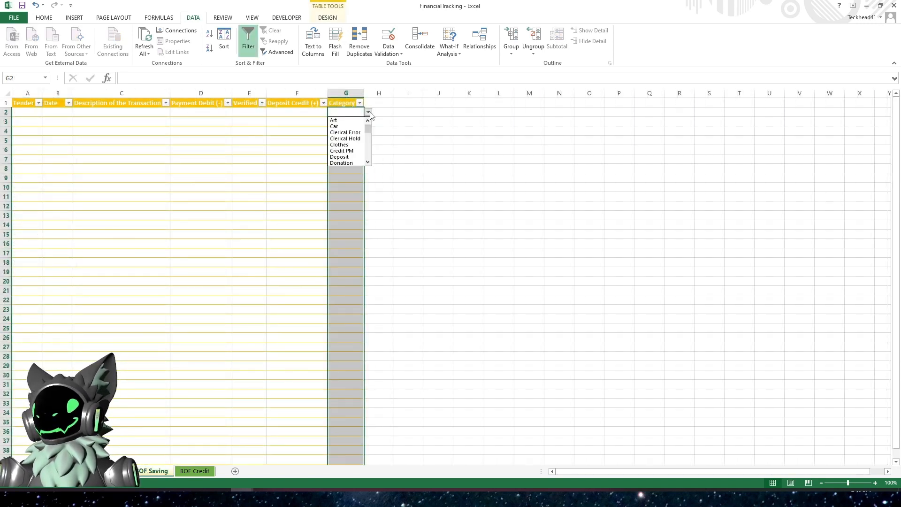
left_click_drag(370, 130, 370, 156)
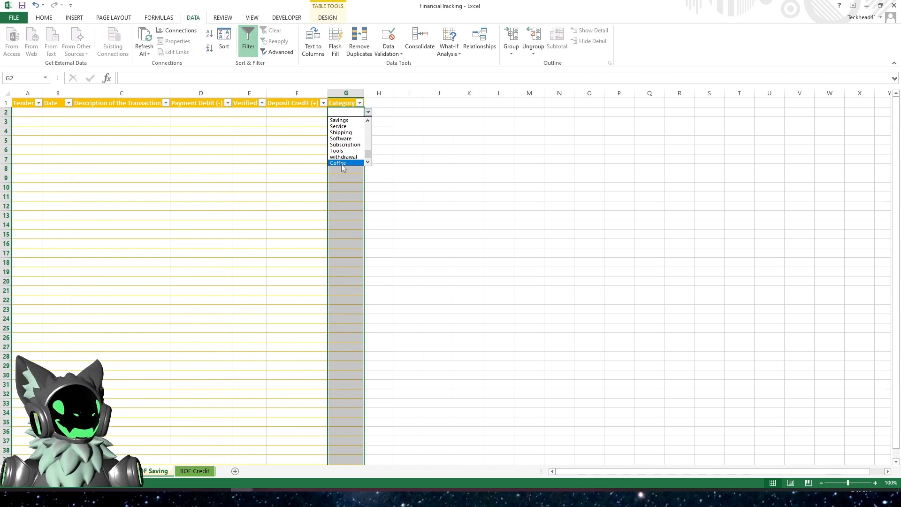
key("Escape")
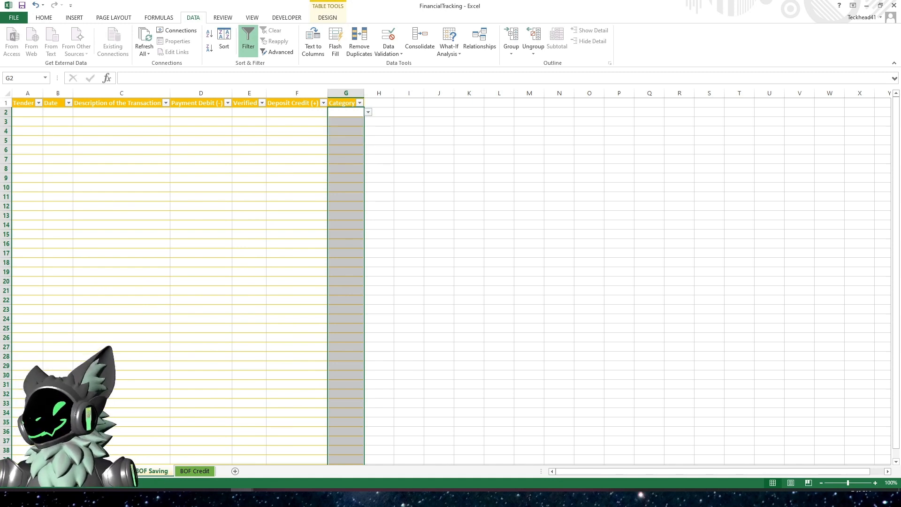
- Sort the Categories list A to Z
left_click(66, 471)
scroll(66, 107, "up", 4)
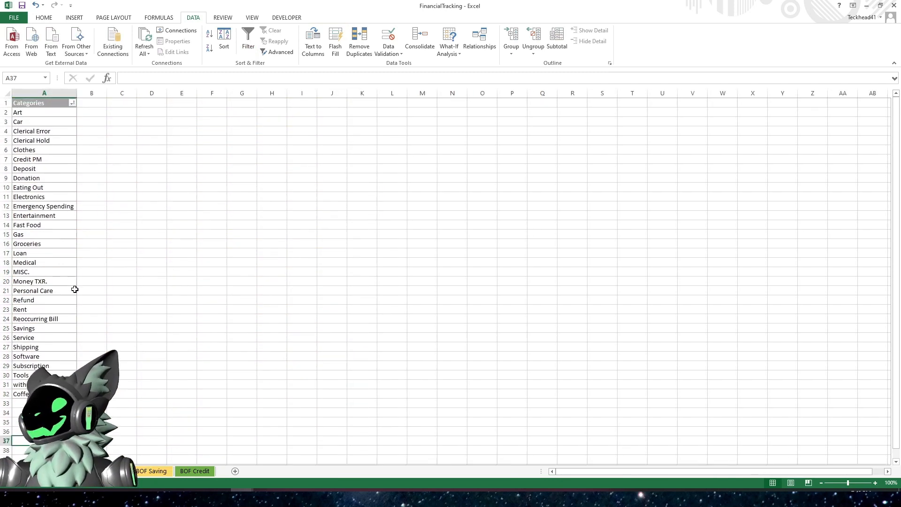
left_click(72, 103)
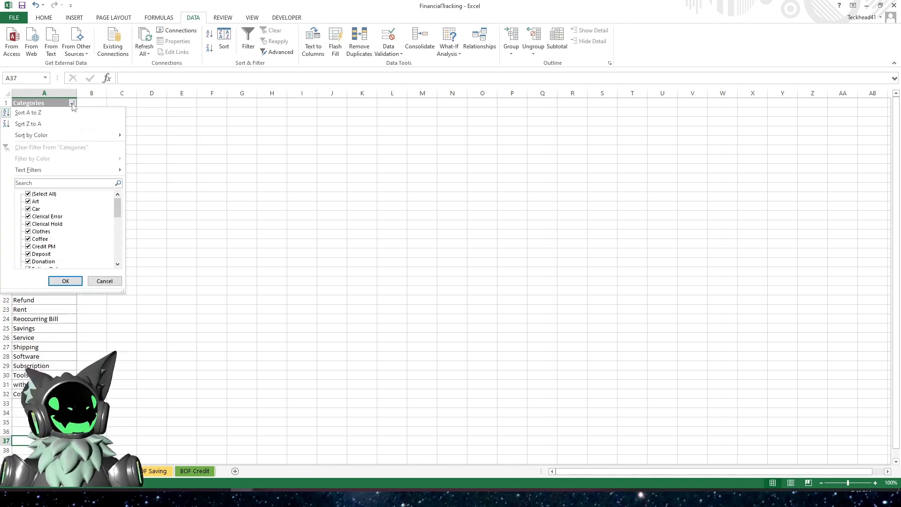
left_click(60, 113)
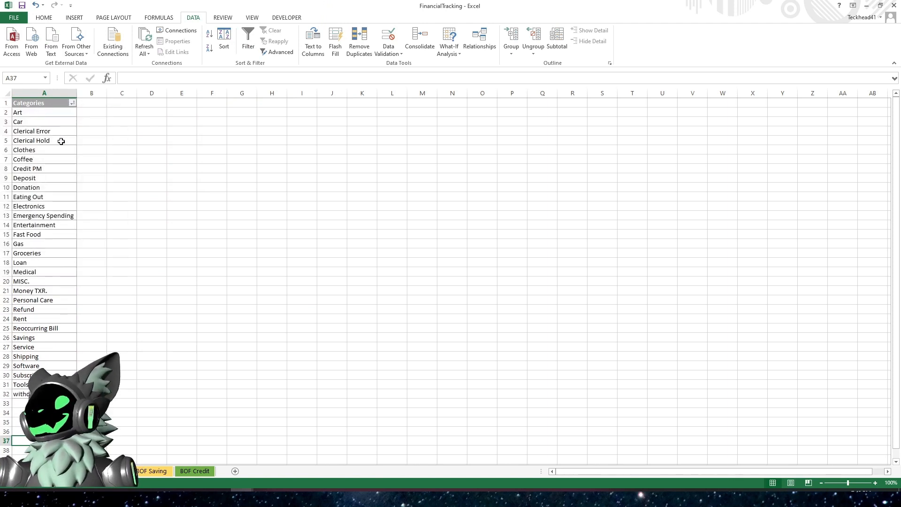
left_click(71, 159)
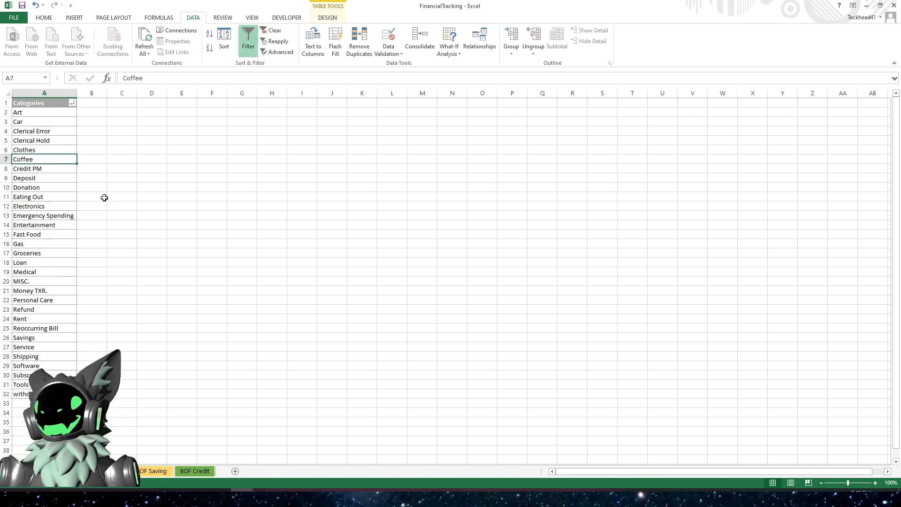
left_click(104, 197)
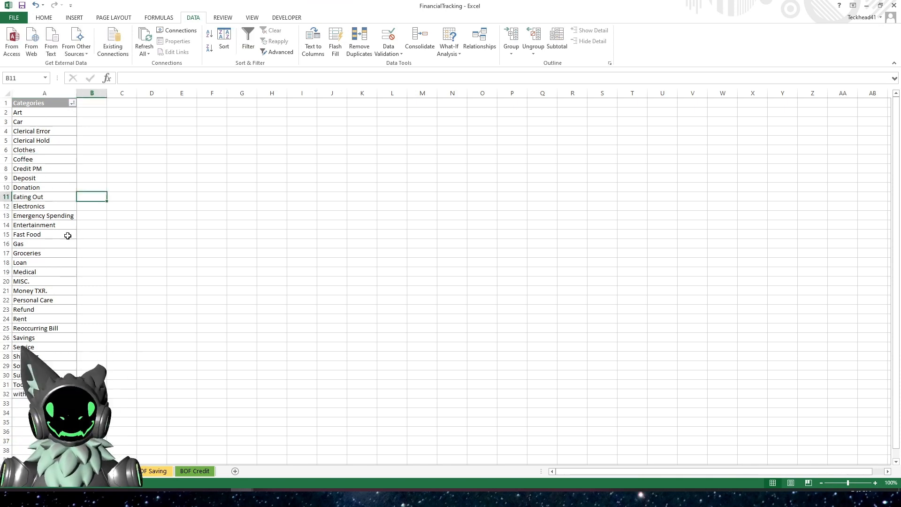
- Open the BOF Saving Category dropdown to check the sorted options
left_click(159, 474)
left_click(368, 113)
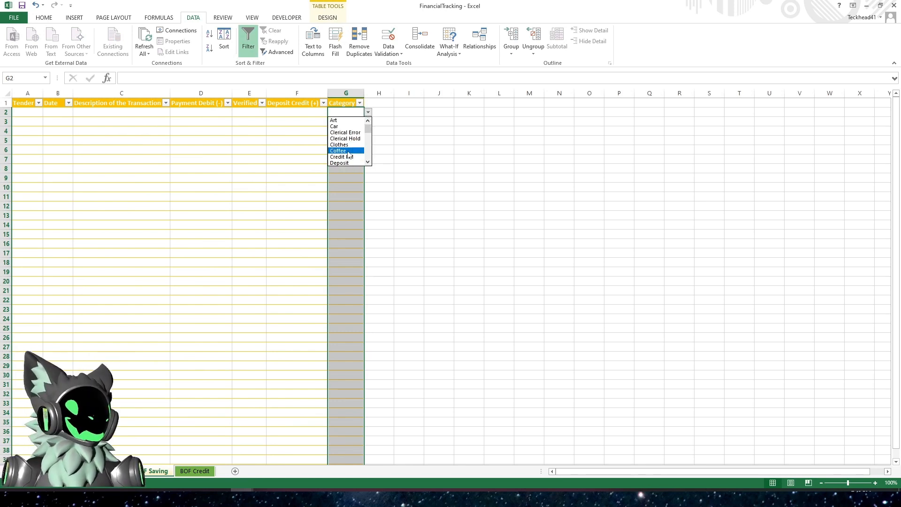
key("Escape")
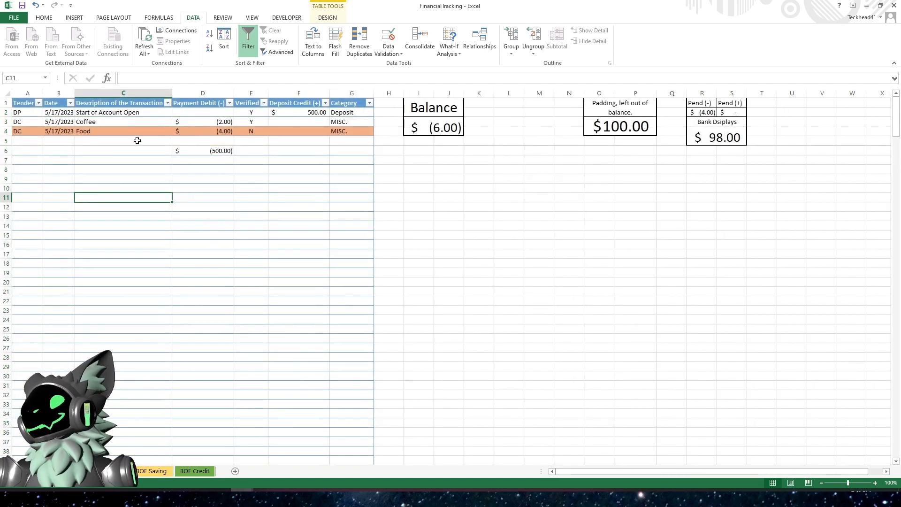
- Set the category of the Coffee transaction in row 3 to Coffee
left_click(334, 122)
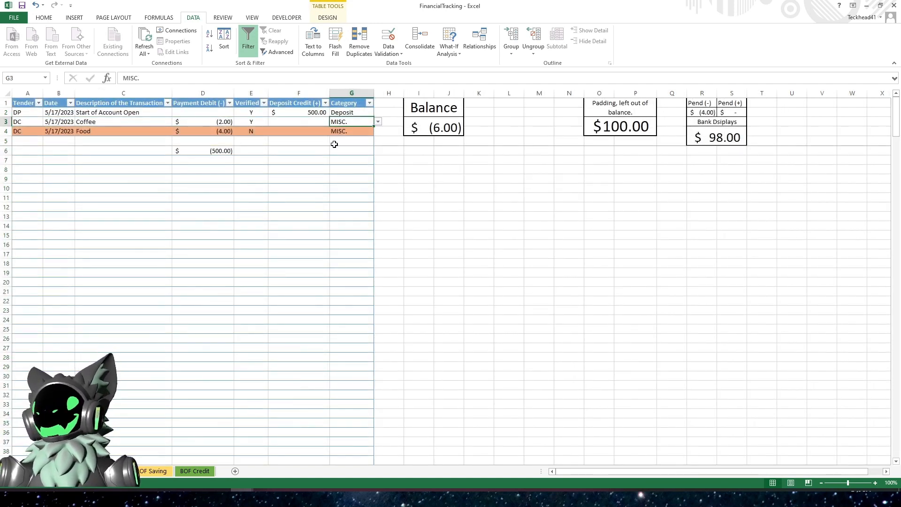
left_click(379, 122)
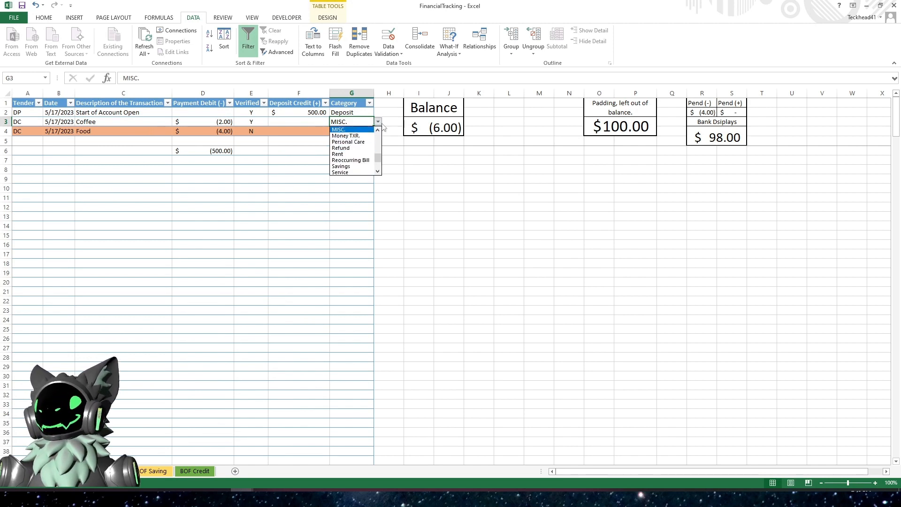
left_click_drag(379, 161, 379, 137)
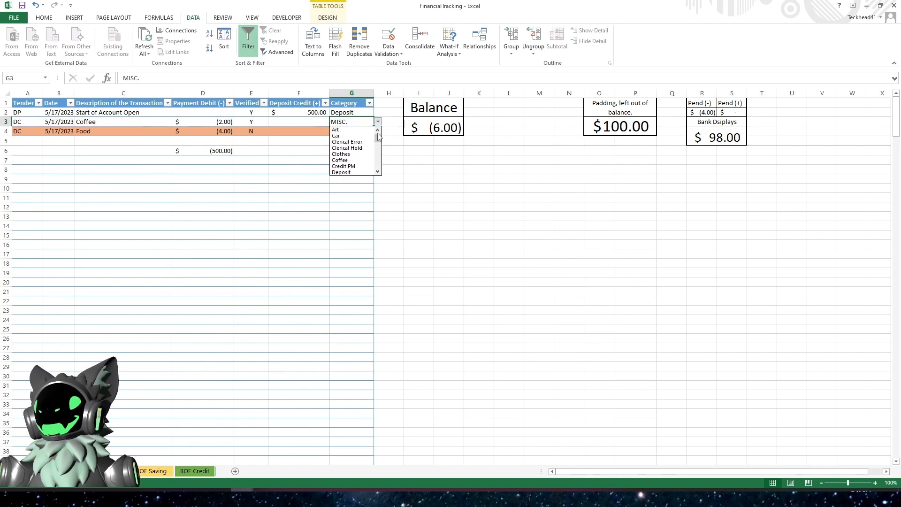
left_click(358, 164)
left_click(344, 195)
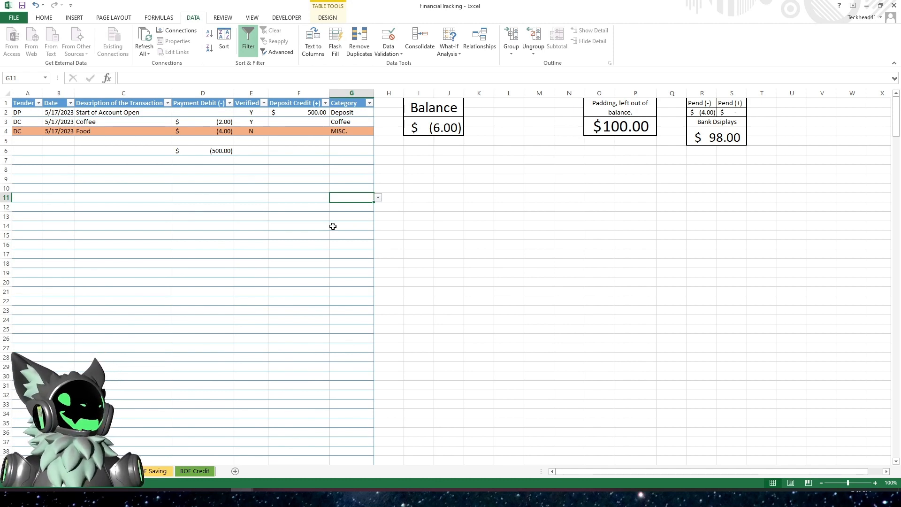
- Apply List data validation with source Y,N to the Verified column of the BOF Credit table
left_click(145, 474)
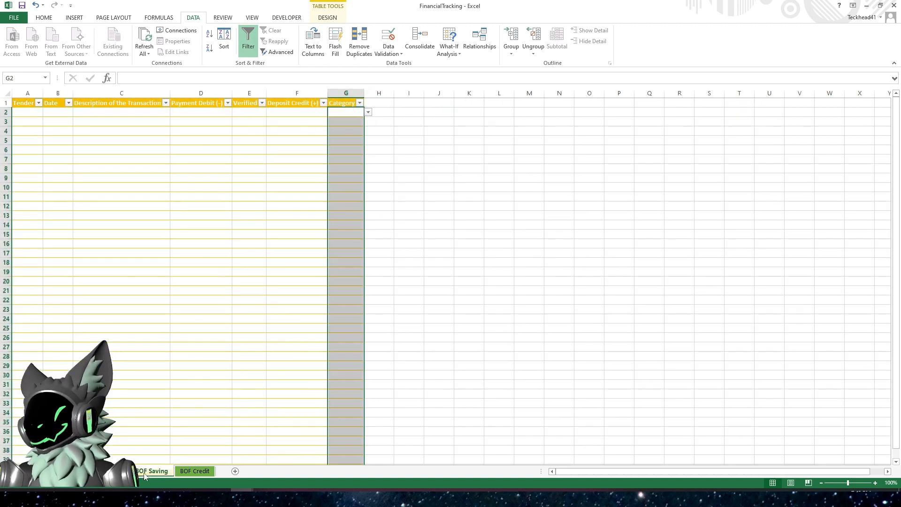
left_click(240, 253)
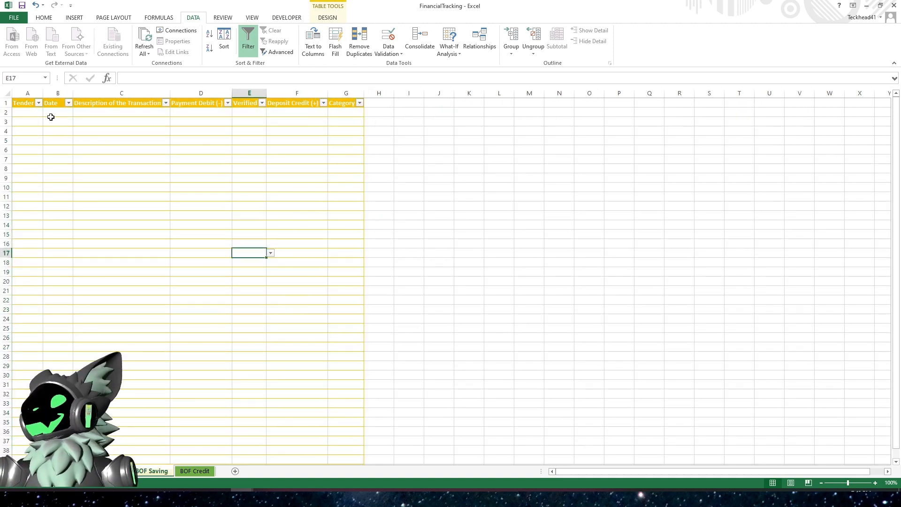
left_click(192, 475)
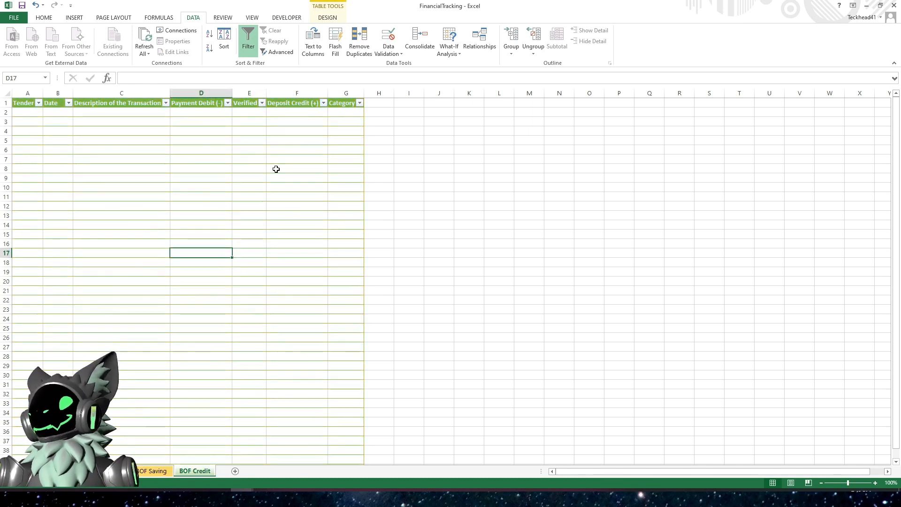
left_click(242, 110)
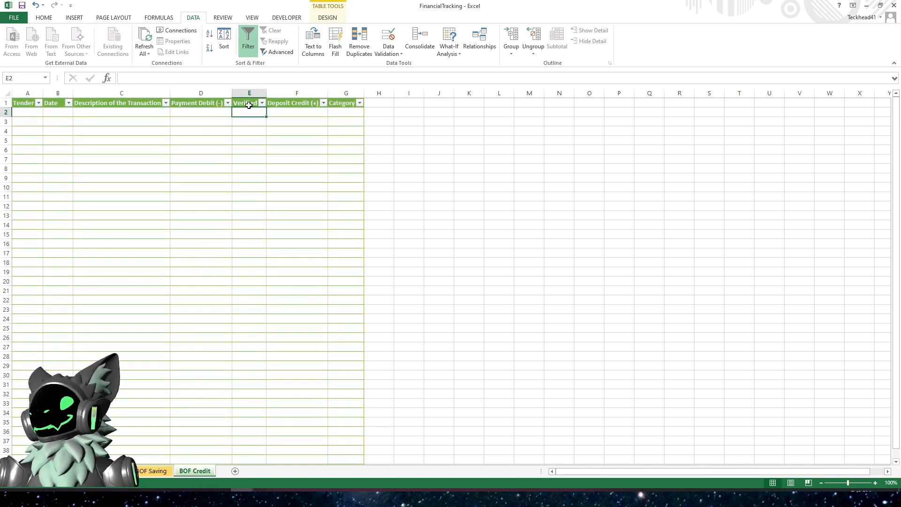
left_click(251, 98)
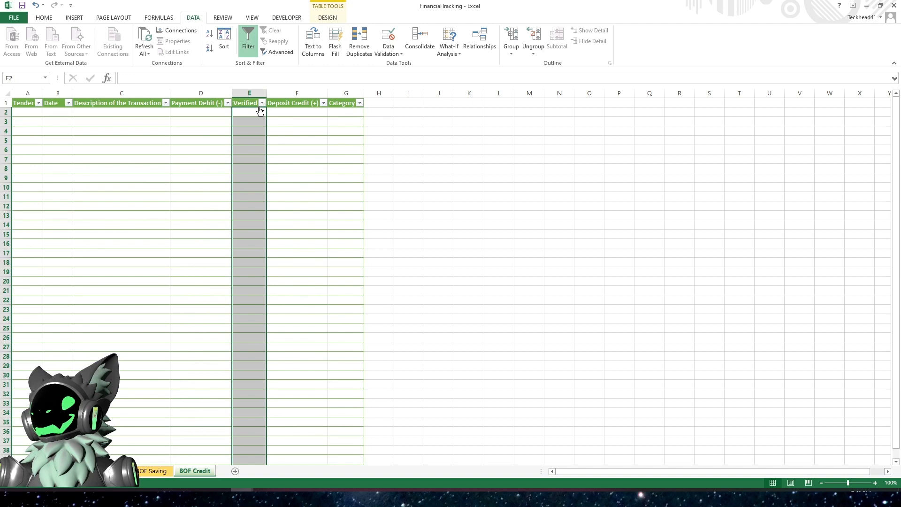
left_click(397, 58)
left_click(399, 68)
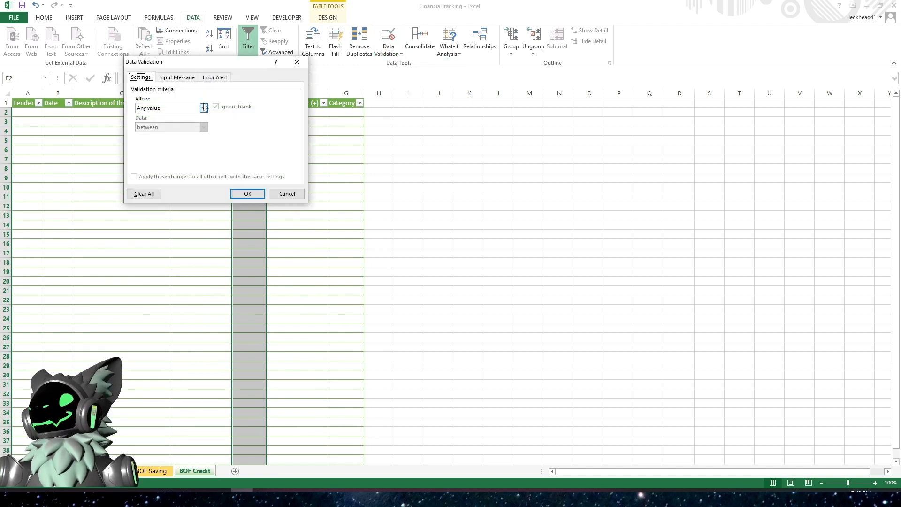
left_click(204, 108)
left_click(168, 135)
left_click(168, 145)
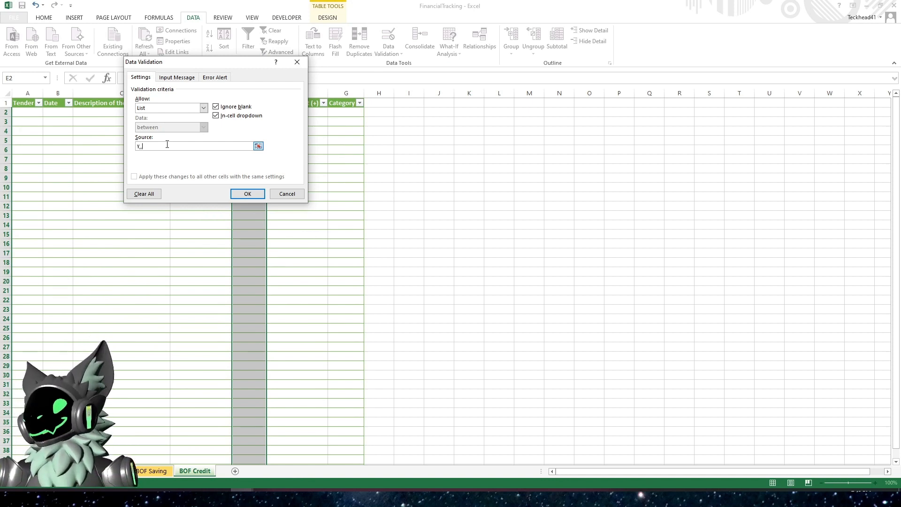
type("Y,")
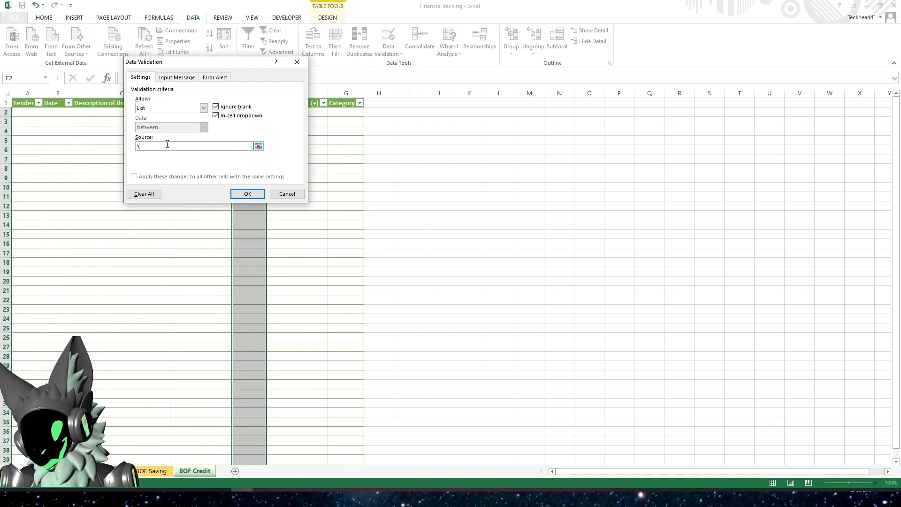
type("N")
key("Return")
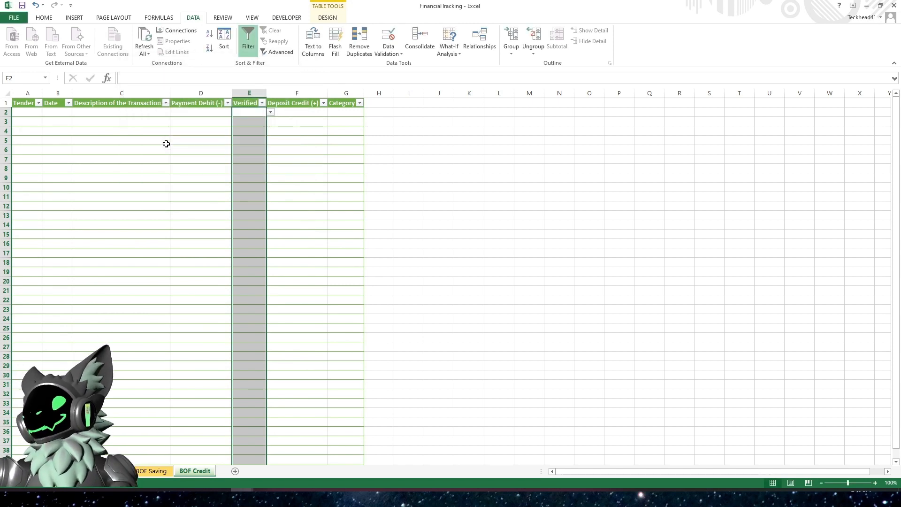
- Apply List data validation with source =CAT_TBL_Range to the Category column of the BOF Credit table
left_click(349, 113)
left_click(348, 98)
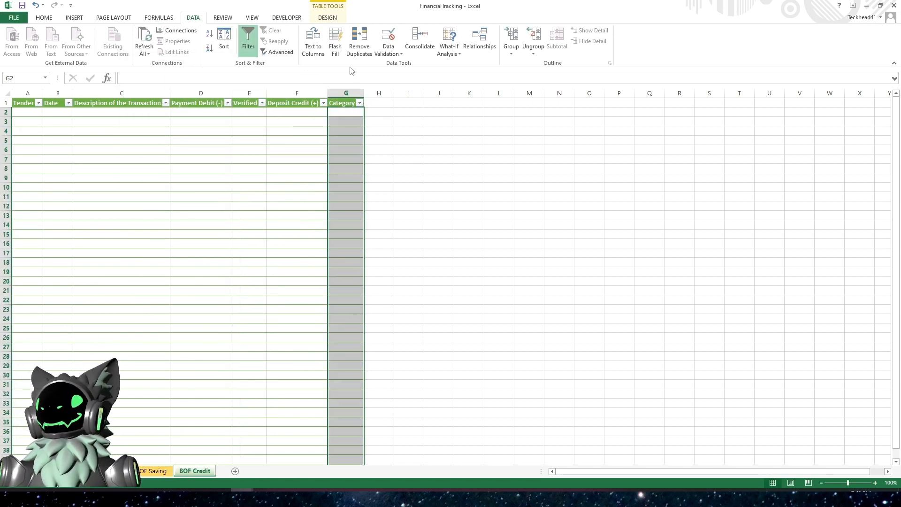
left_click(388, 50)
left_click(405, 63)
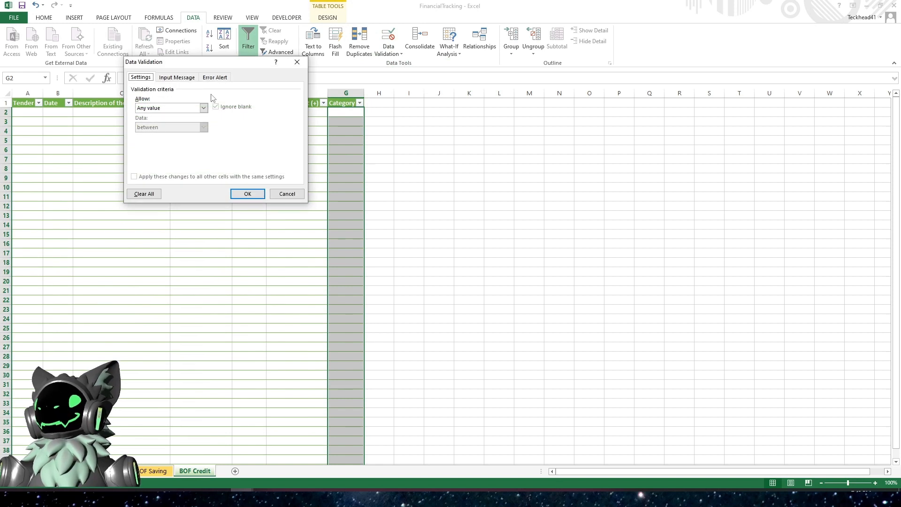
left_click(203, 108)
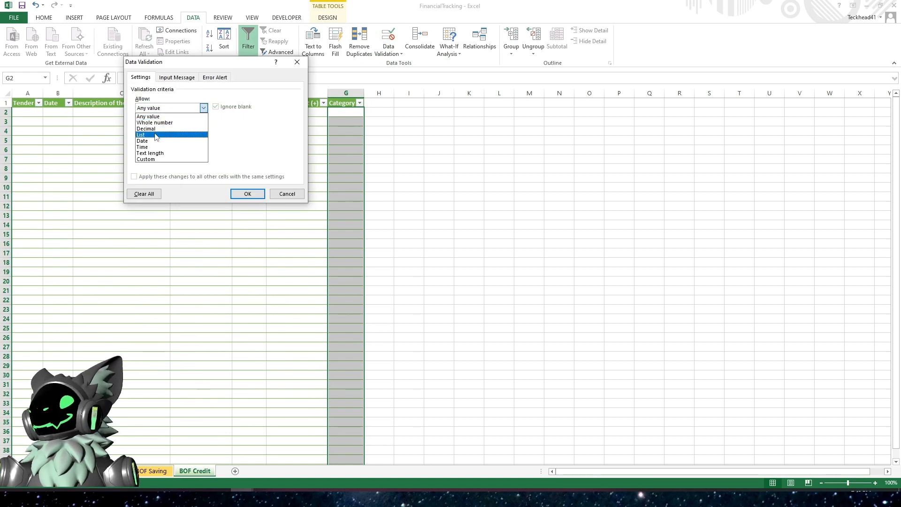
left_click(156, 135)
left_click(158, 147)
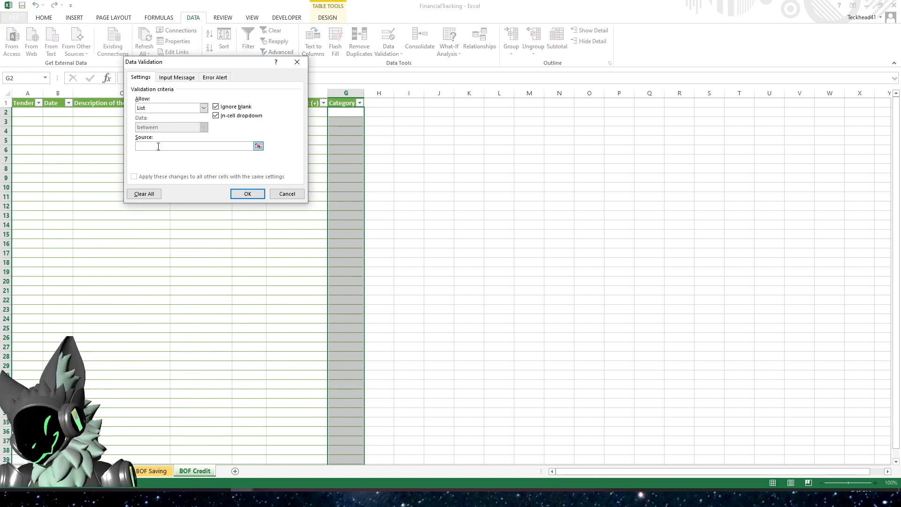
type("=CAT")
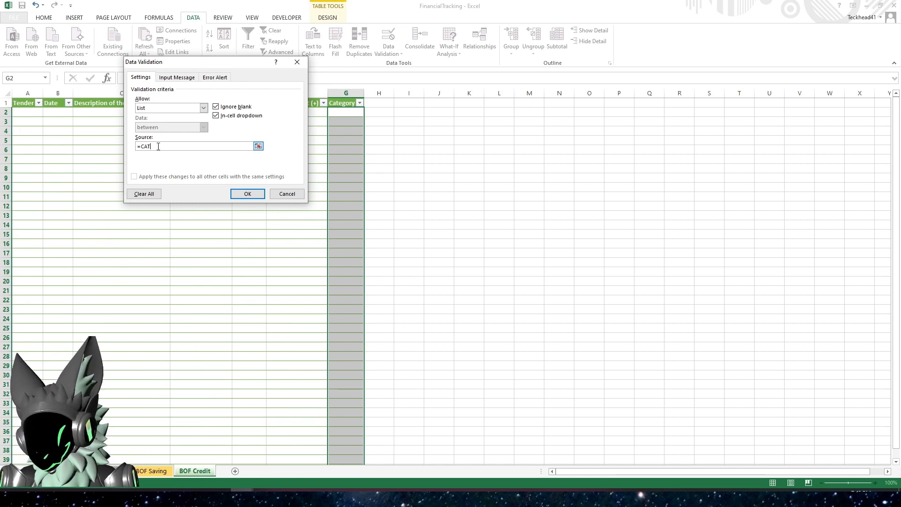
type("_TBL_")
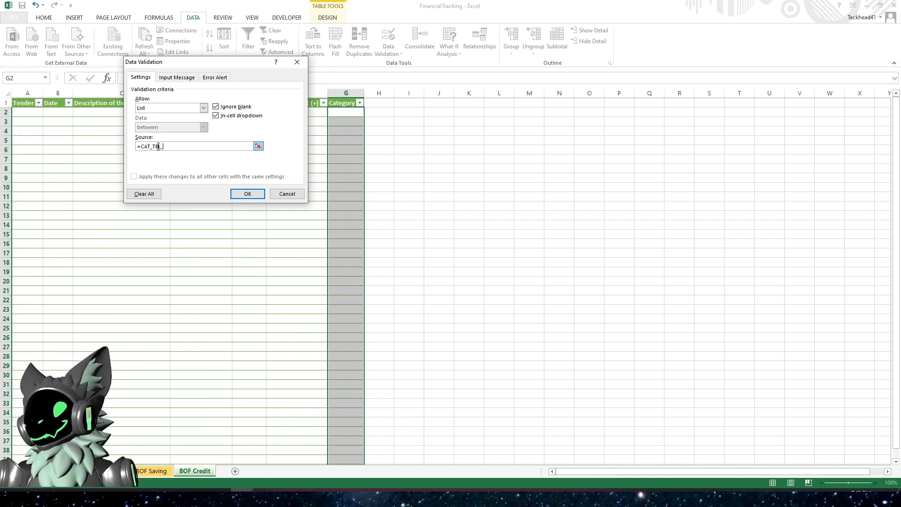
type("Range")
key("Return")
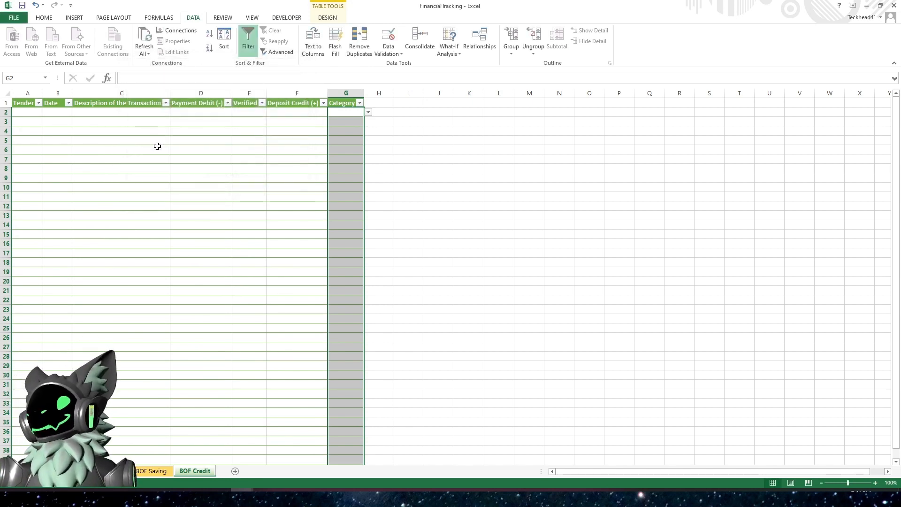
- Open the Category dropdown in row 2 to check the category options
left_click(369, 113)
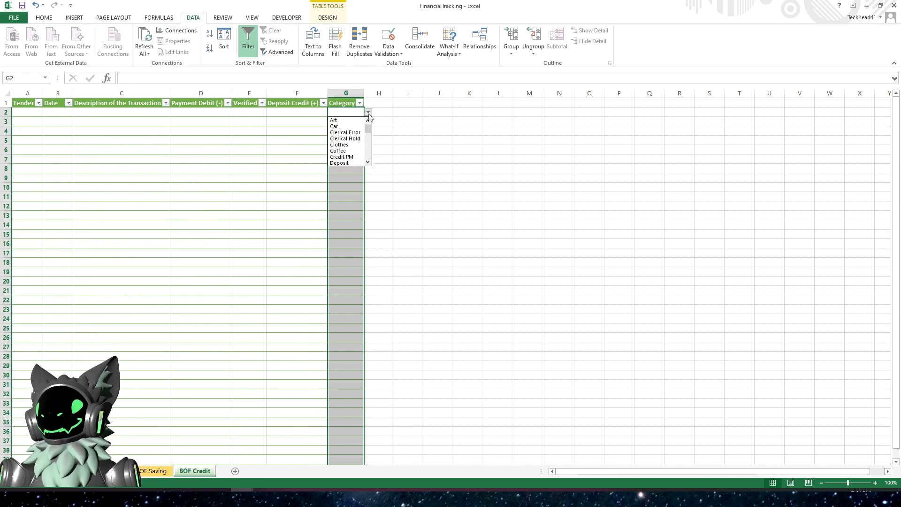
left_click(368, 114)
left_click(320, 188)
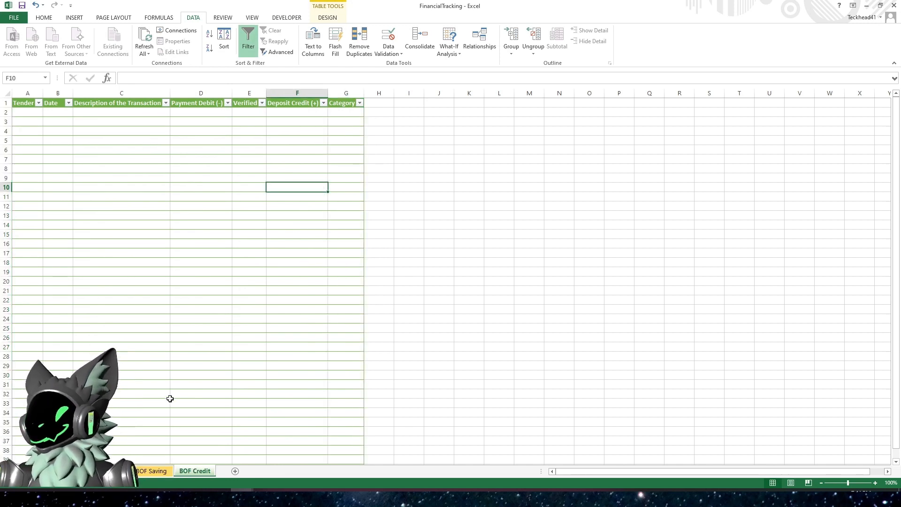
- Group the BOF Saving and BOF Credit sheets so edits apply to both
left_click(65, 471)
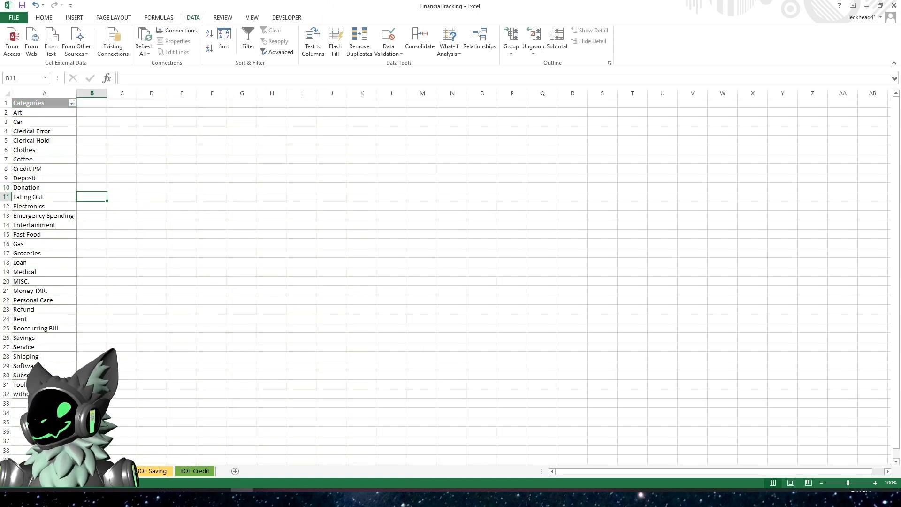
left_click(109, 471)
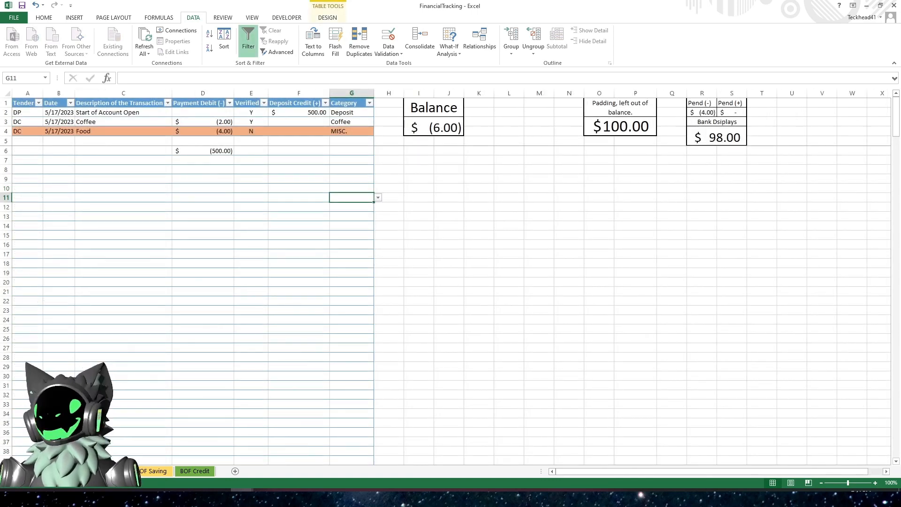
left_click(195, 471)
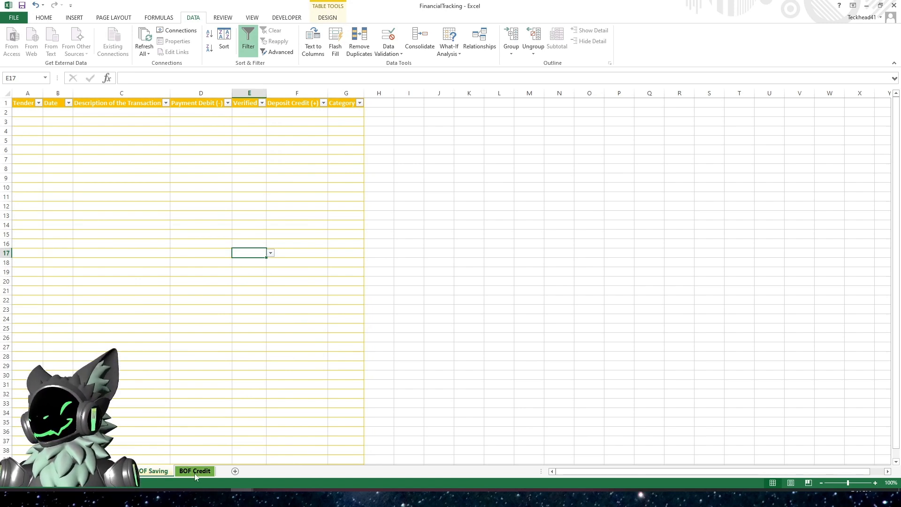
left_click(154, 474)
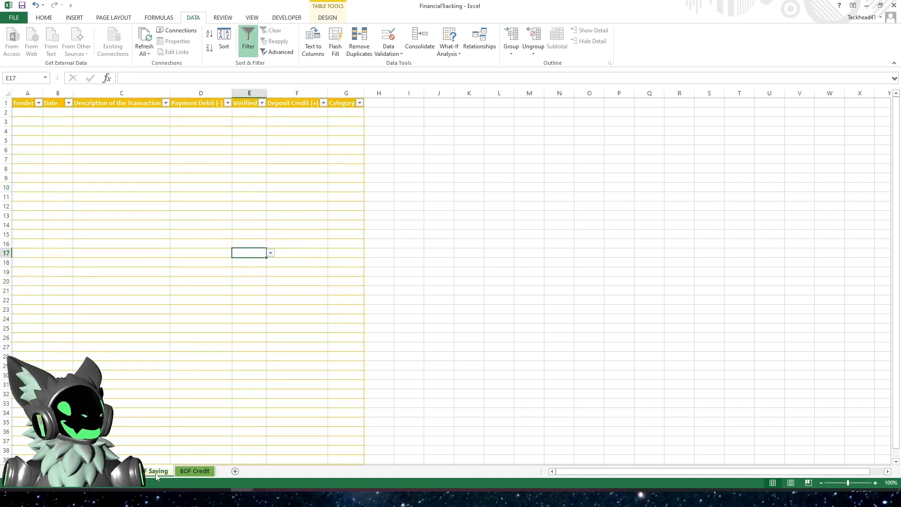
left_click(195, 472, "ctrl")
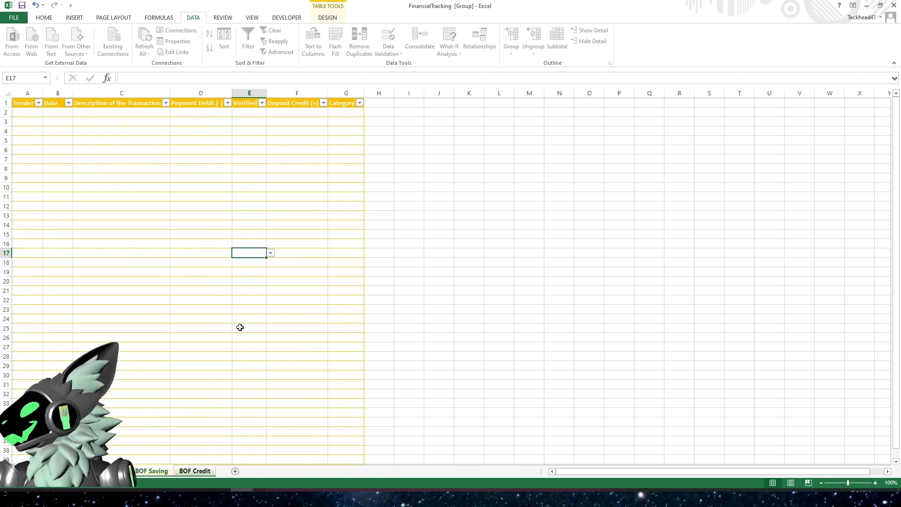
- Merge and center cells I1:J2 and enter the heading Balance
left_click(439, 124)
left_click(412, 102)
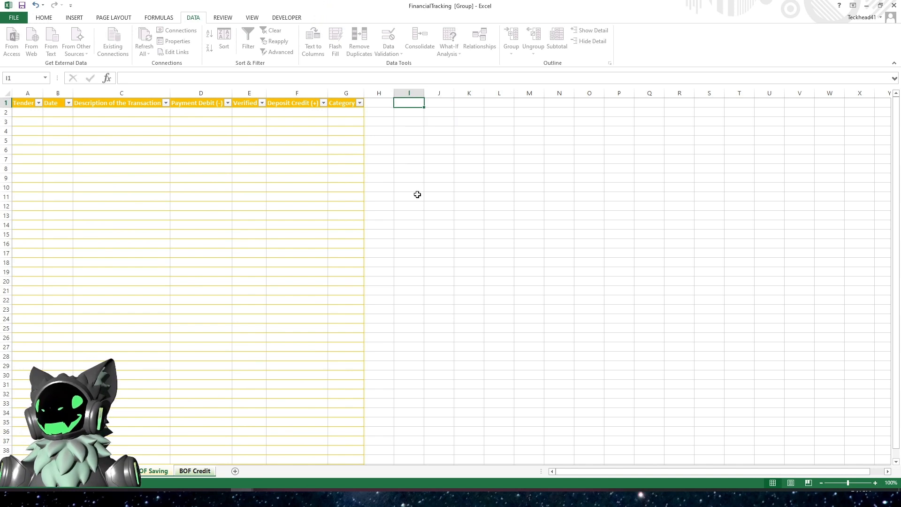
left_click_drag(414, 101, 433, 113)
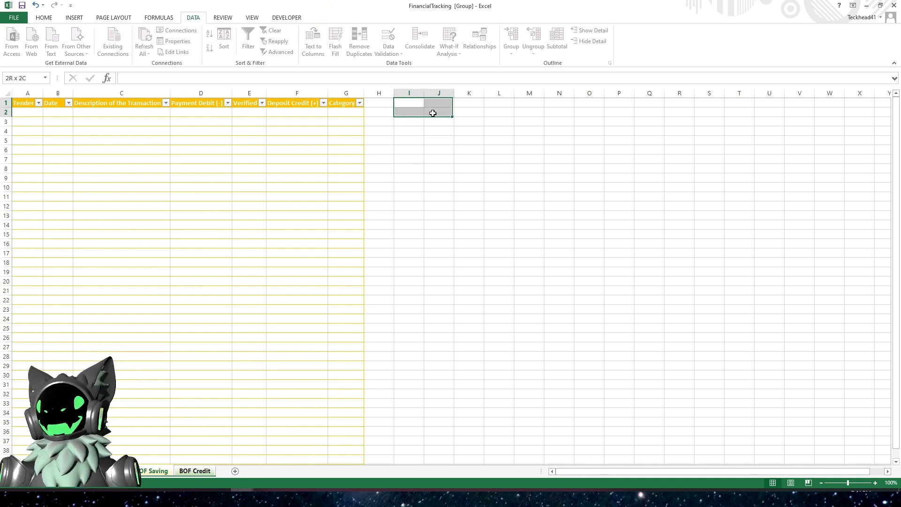
left_click(45, 19)
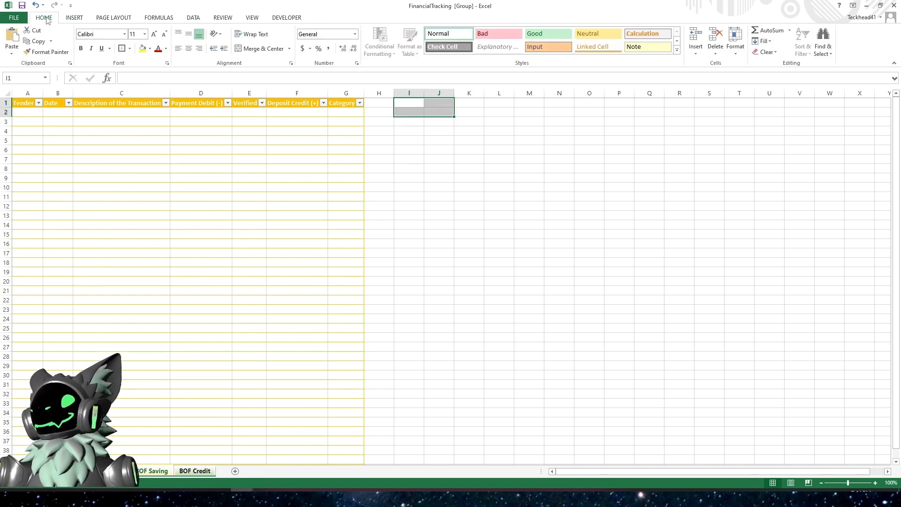
left_click(253, 49)
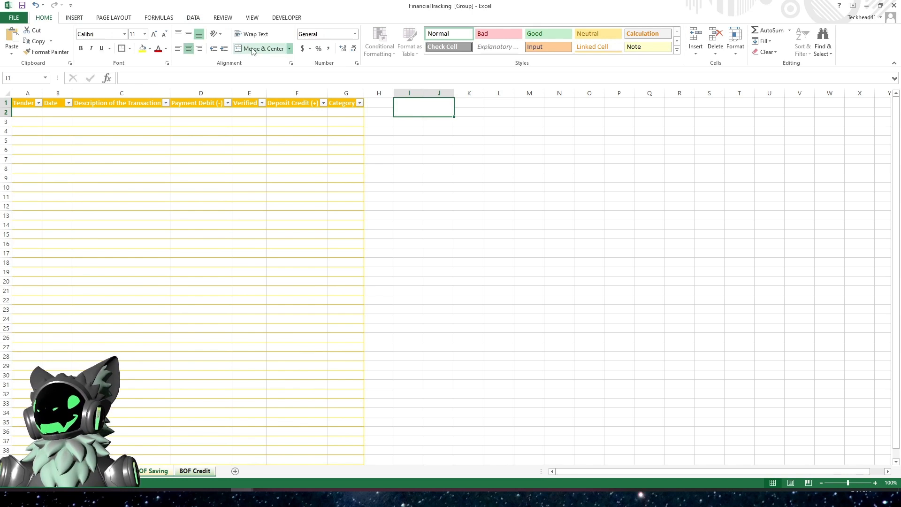
type("Balance")
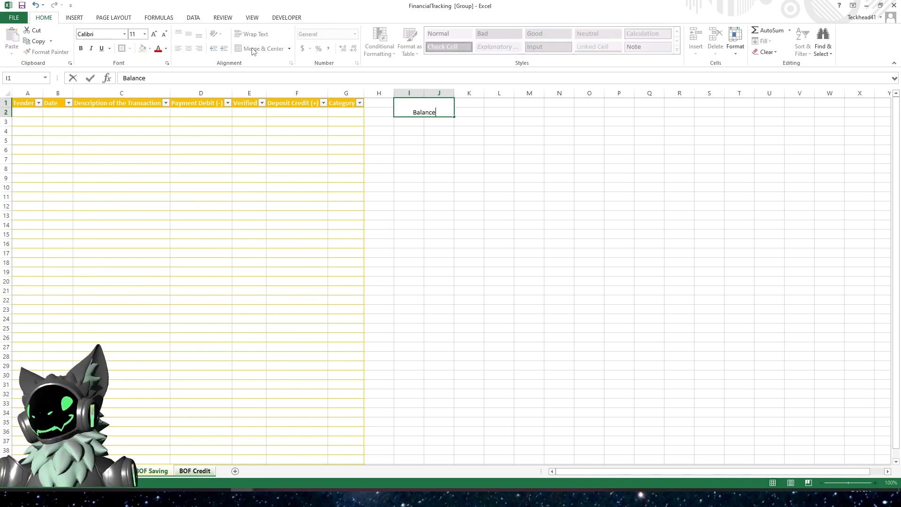
key("Return")
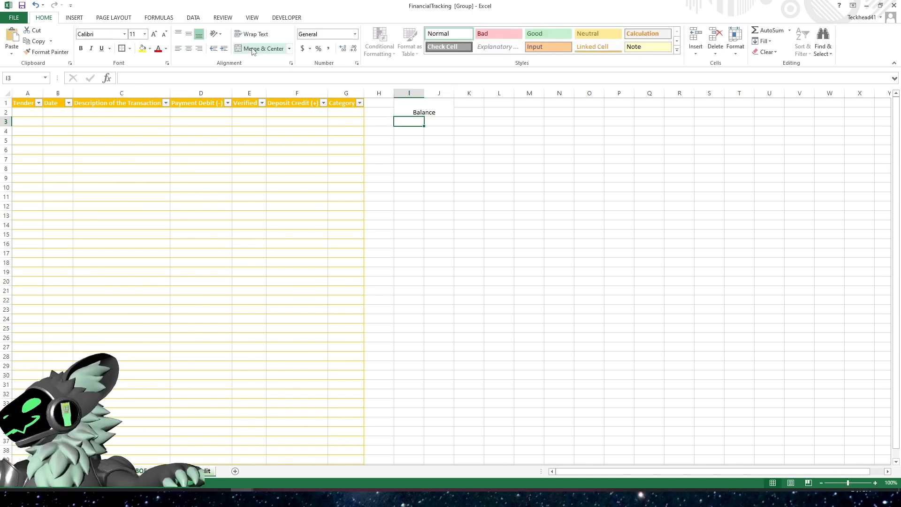
- Merge cells I3:J4 and give the I1:J4 block all borders plus a thick box border
left_click_drag(409, 120, 427, 135)
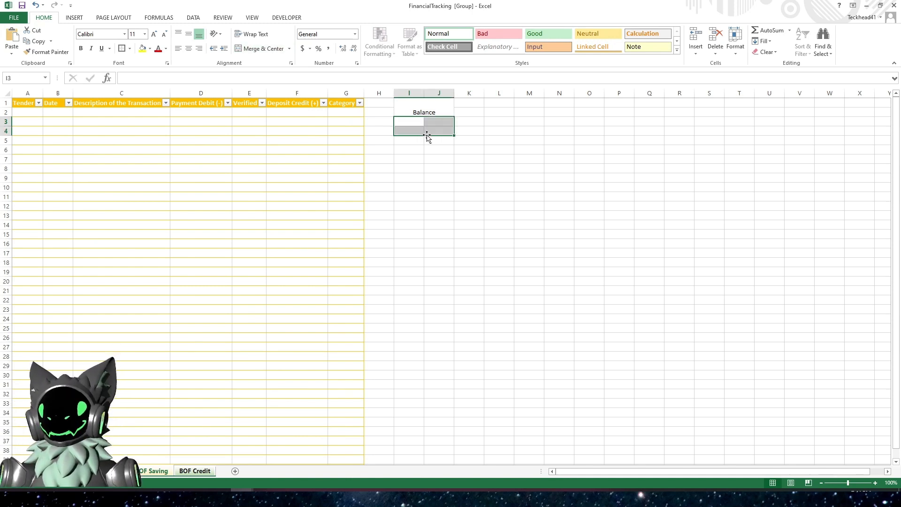
left_click(259, 48)
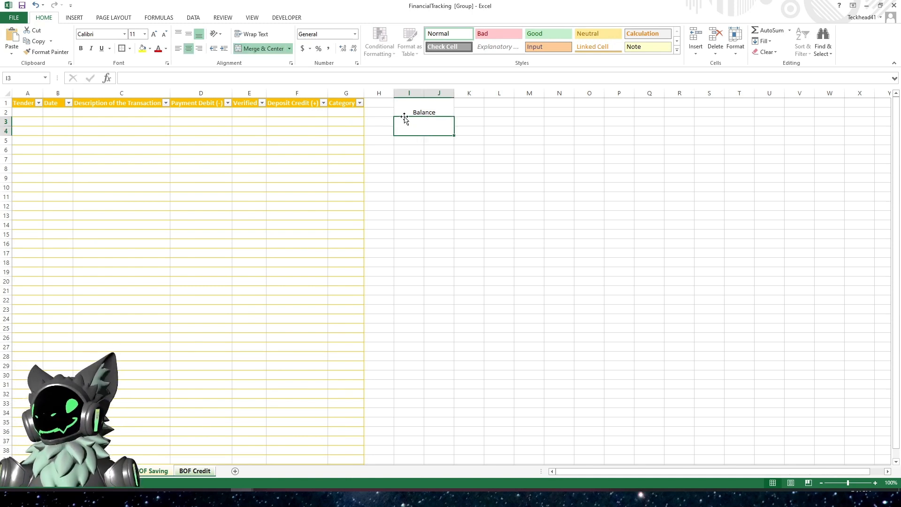
left_click_drag(423, 110, 423, 128)
left_click(129, 49)
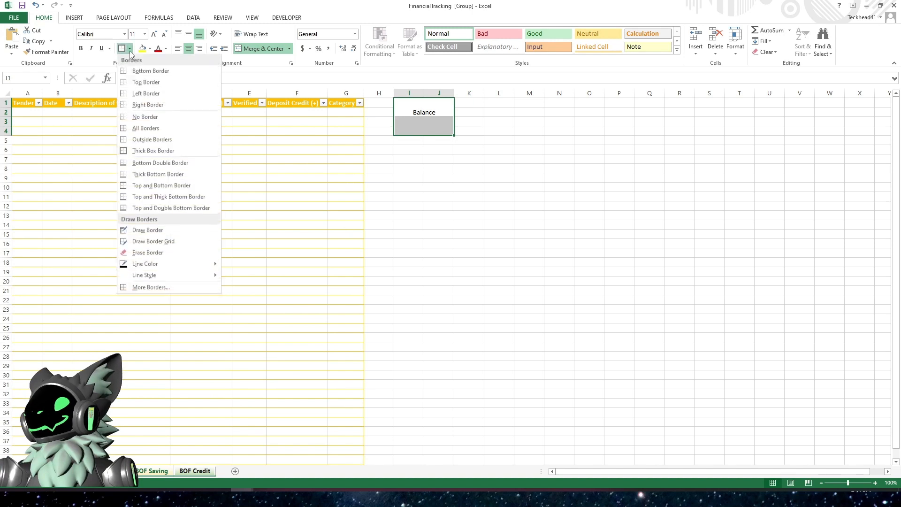
left_click(147, 129)
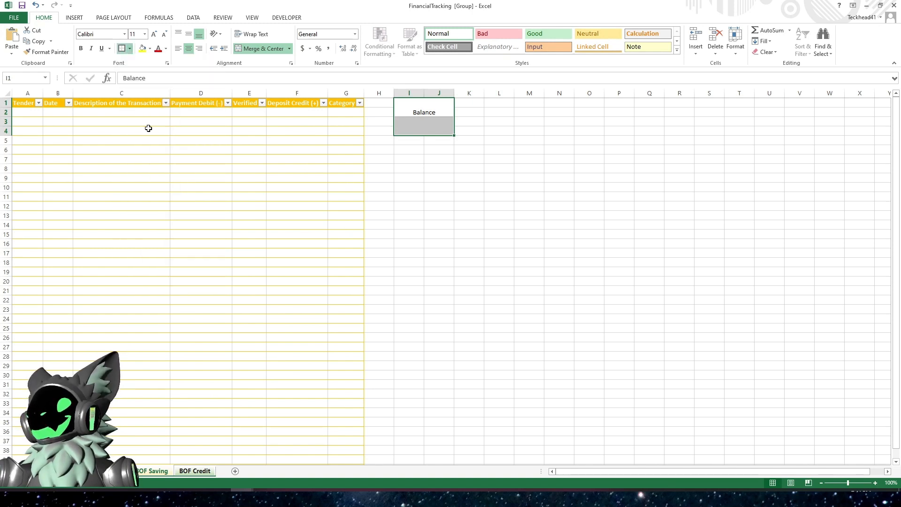
left_click(131, 49)
left_click(149, 149)
left_click(426, 209)
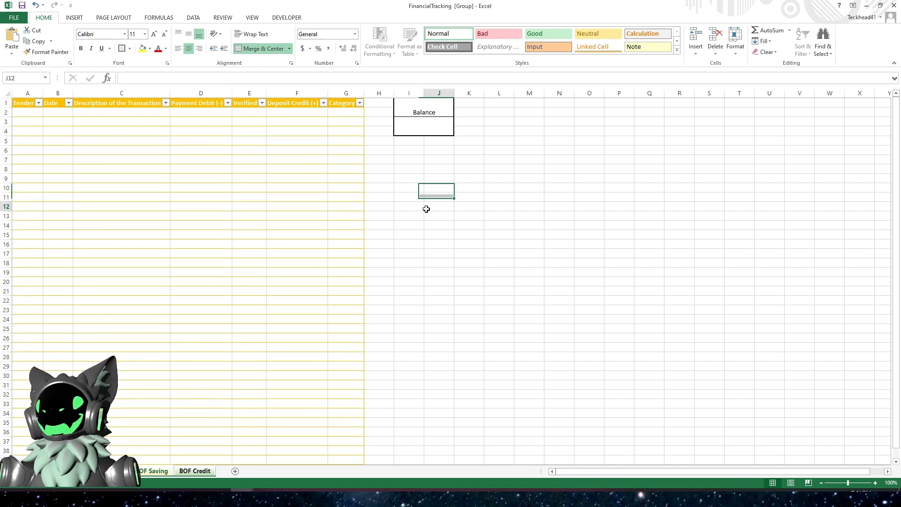
- Increase the Balance heading's font size to 20
left_click(413, 111)
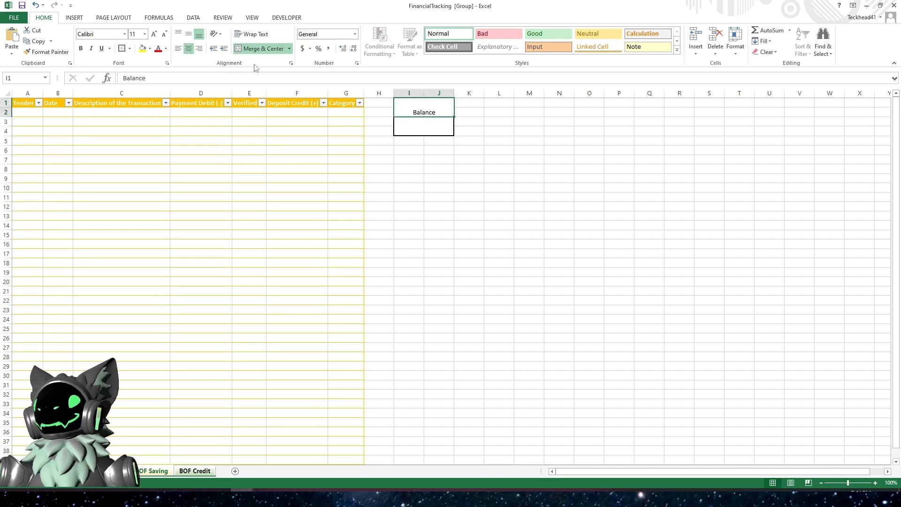
left_click(154, 35)
left_click(154, 35)
left_click(154, 34)
left_click(154, 35)
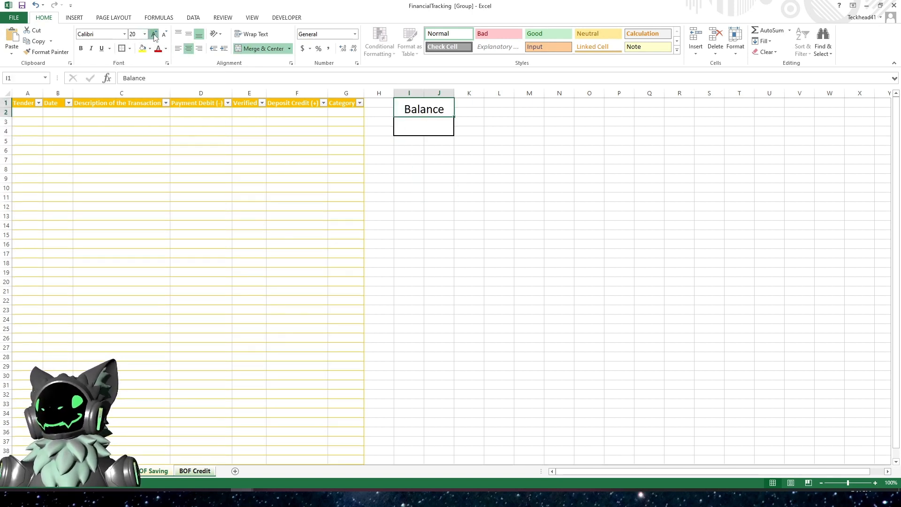
left_click(154, 35)
- Enter =SUM(SAVINGS[Payment Debit (-)],SAVINGS[Deposit Credit (+)]) in the merged cell under Balance and format it as Accounting
left_click(420, 129)
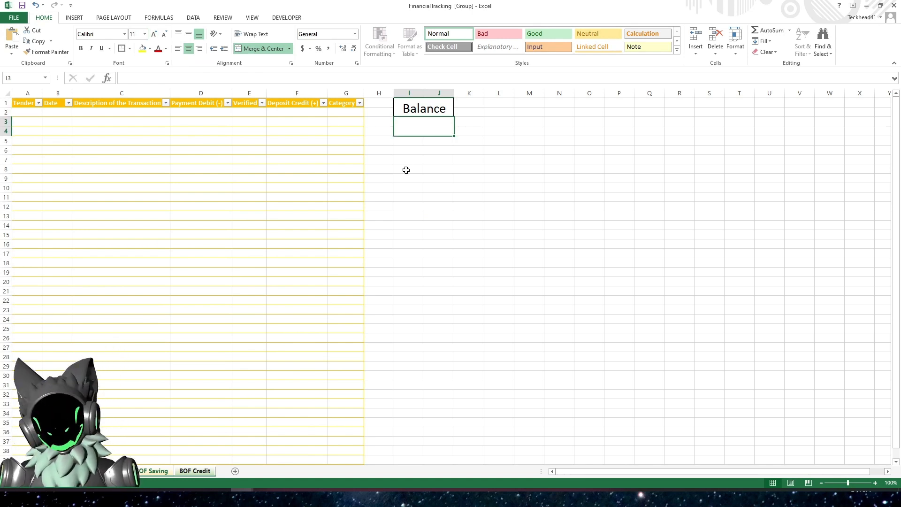
type("=su")
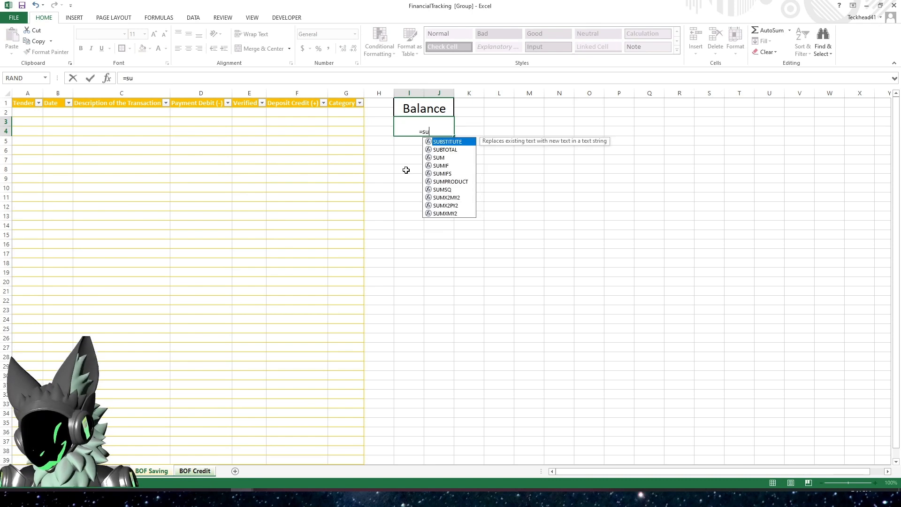
type("m(")
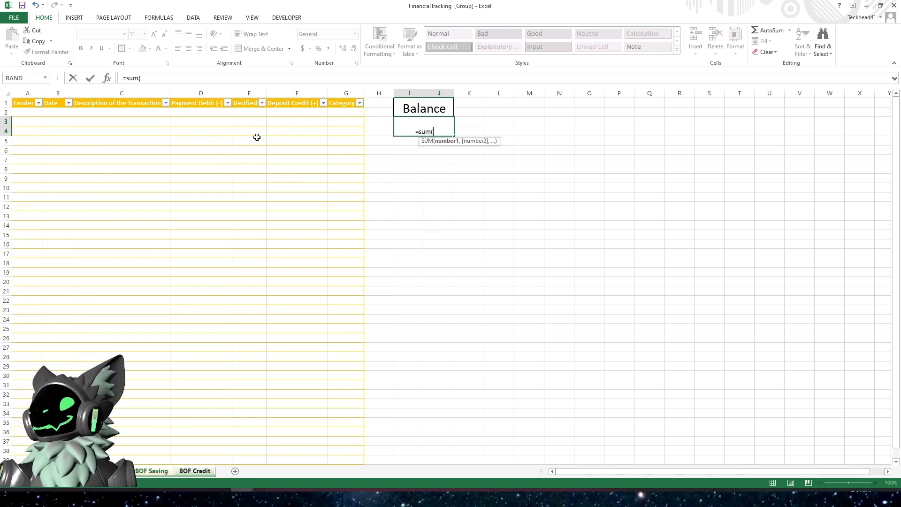
left_click(202, 102)
left_click(203, 98)
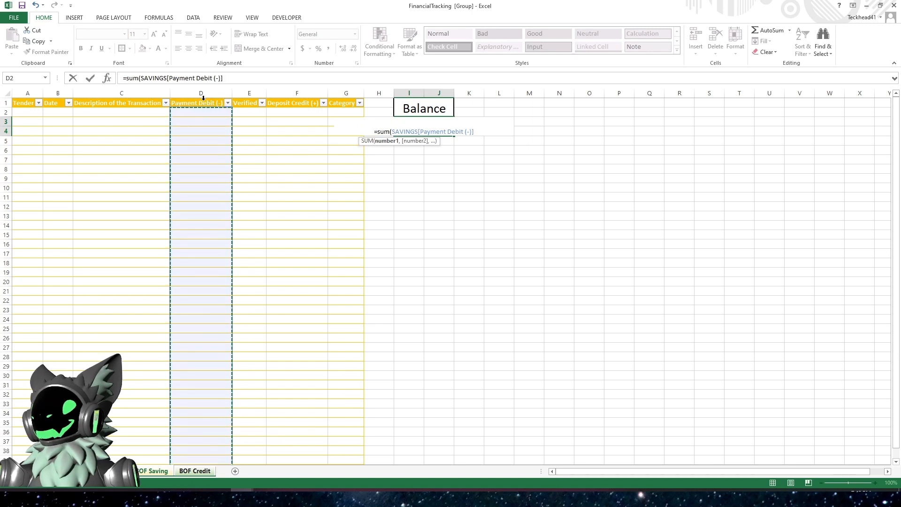
type(",")
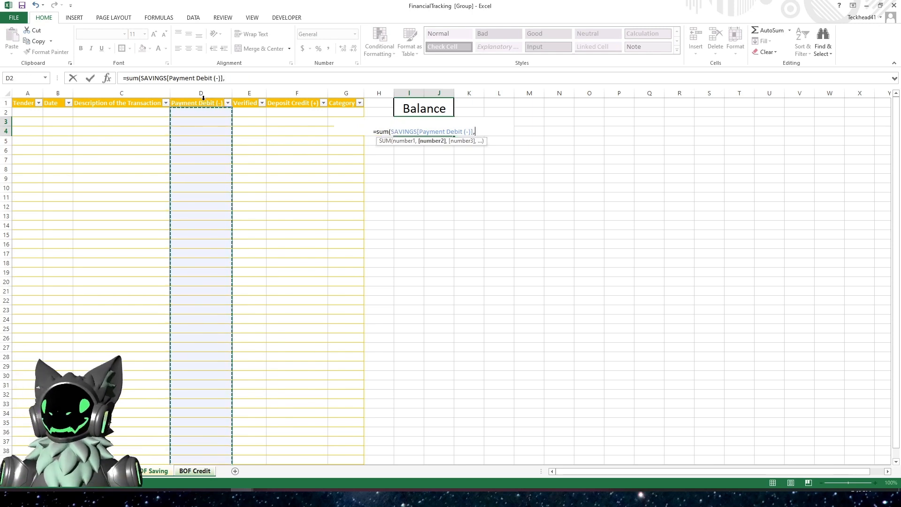
left_click(295, 98)
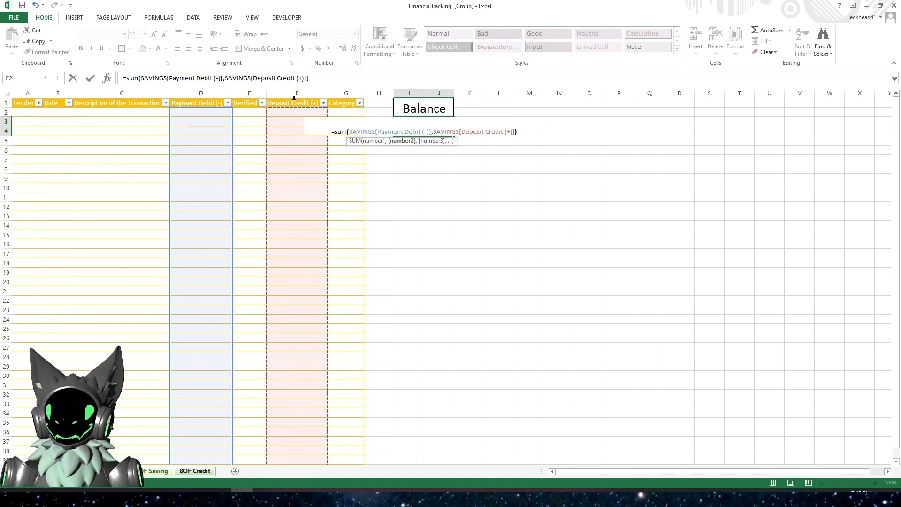
type(")")
key("Return")
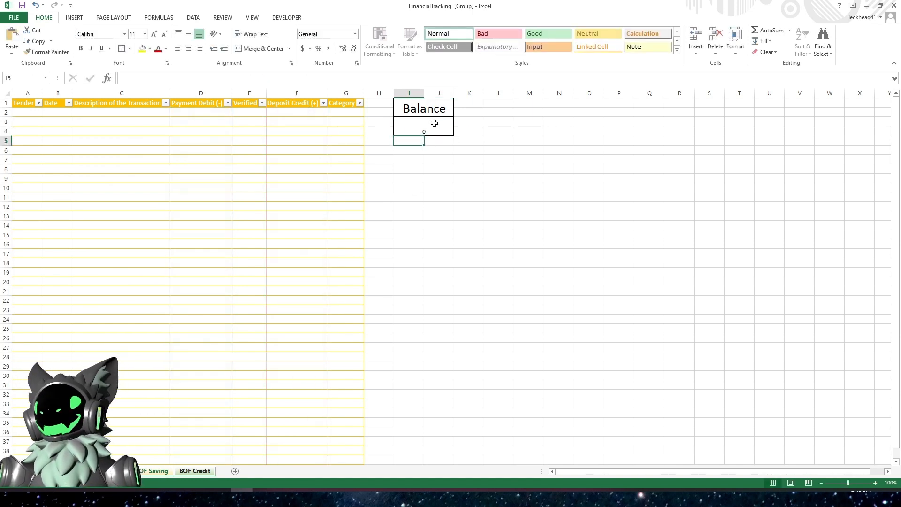
left_click(434, 123)
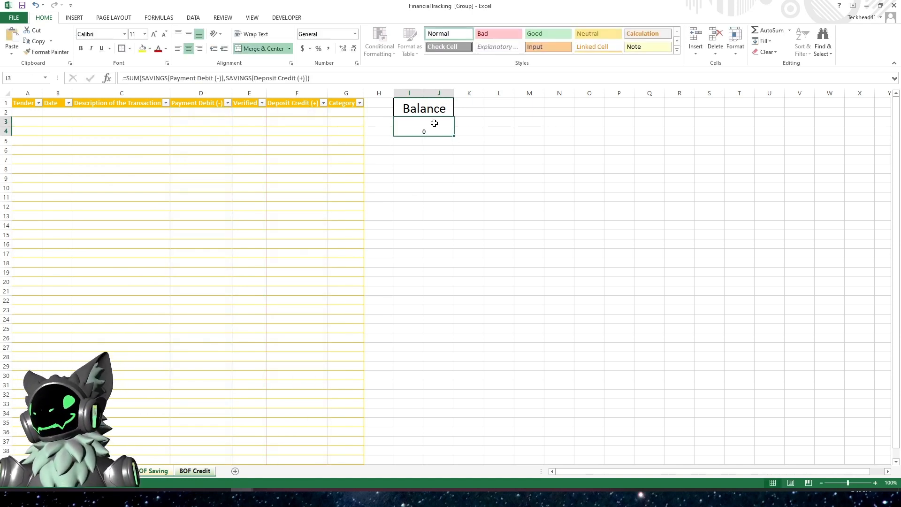
left_click(303, 49)
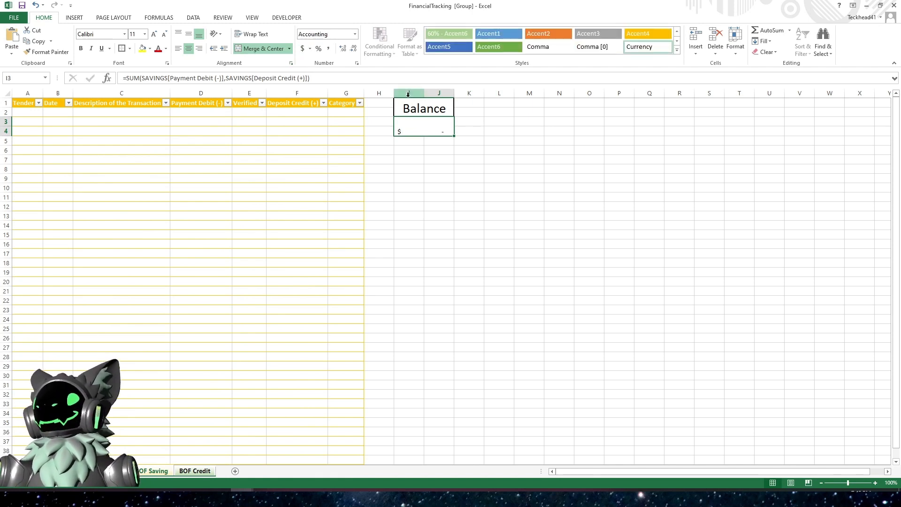
- Try to edit the Deposit Credit cell in row 2 while the sheets are grouped
left_click(295, 115)
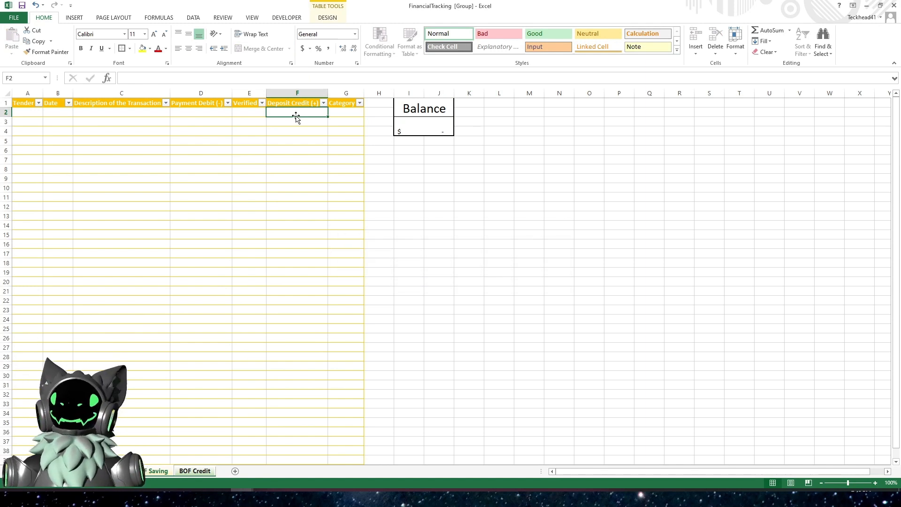
double_click(297, 114)
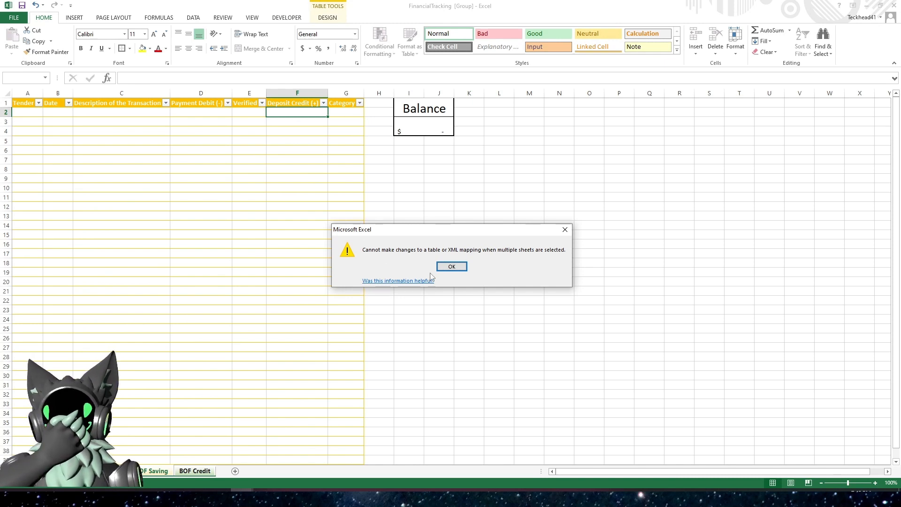
left_click(454, 267)
left_click(425, 177)
left_click(420, 124)
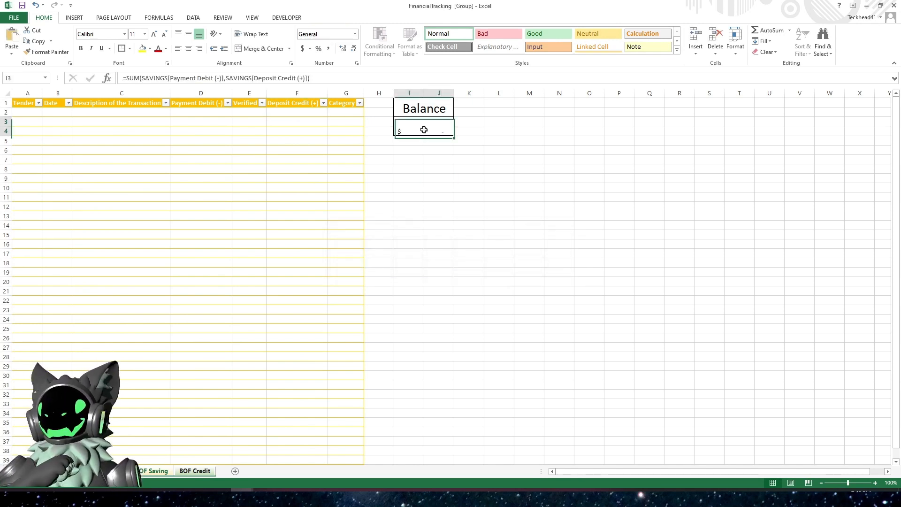
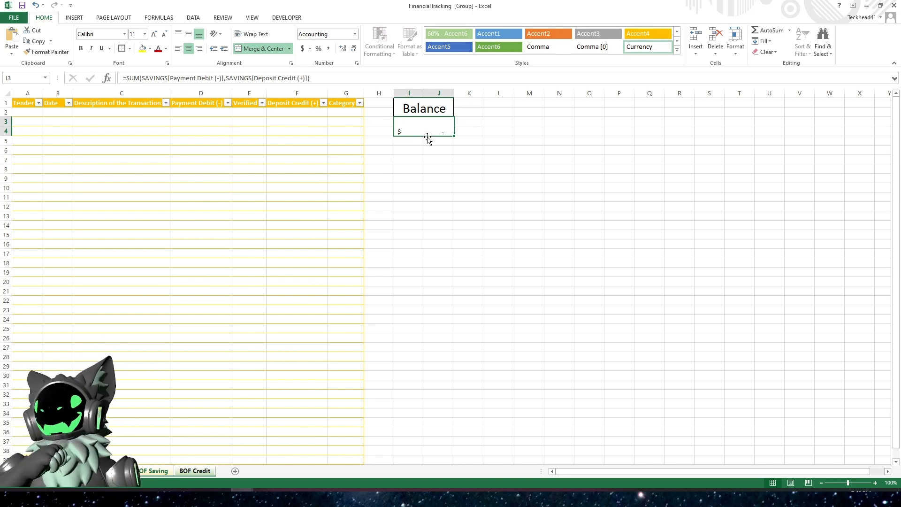
left_click(557, 103)
left_click(591, 104)
left_click_drag(590, 102, 620, 116)
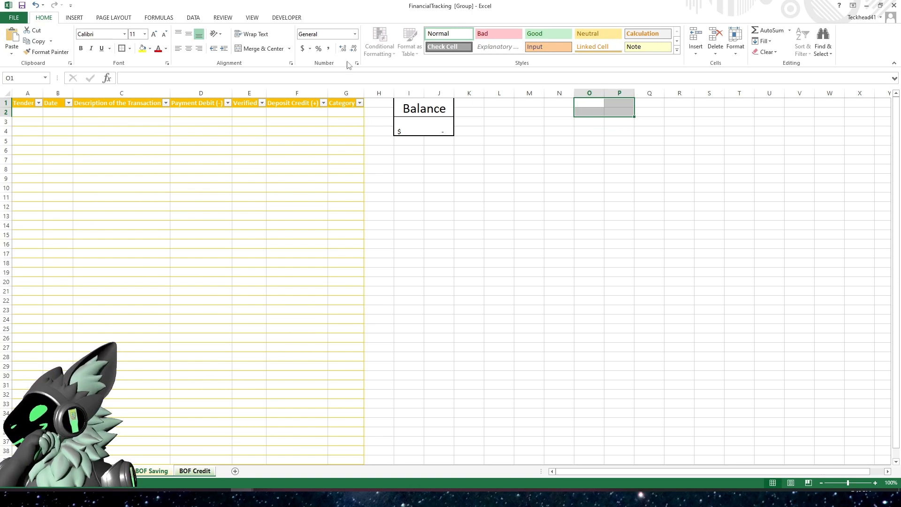
- Enter the headings Pend (-) in R1 and Pend (+) in S1
left_click(676, 99)
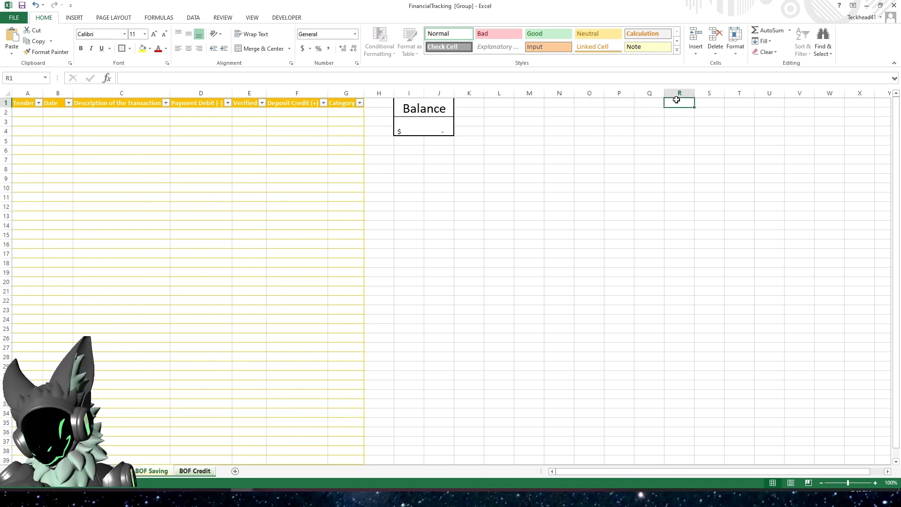
type("P")
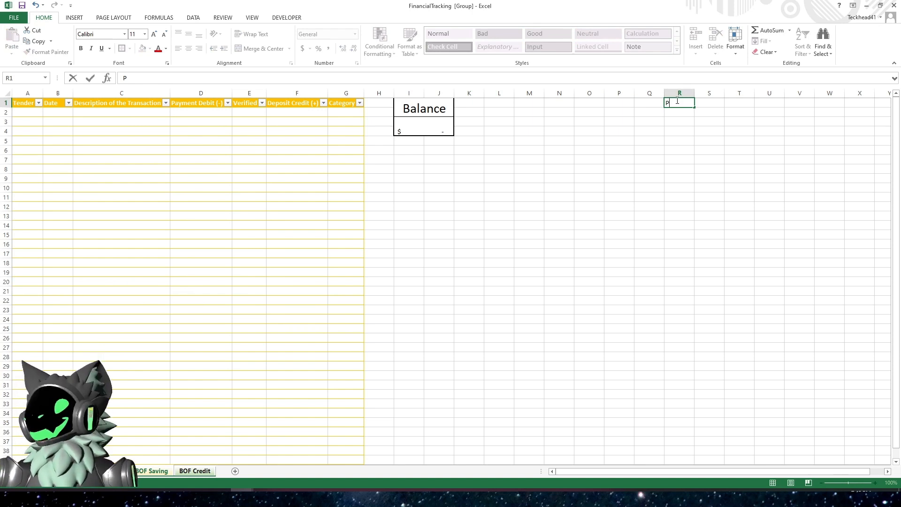
type("en")
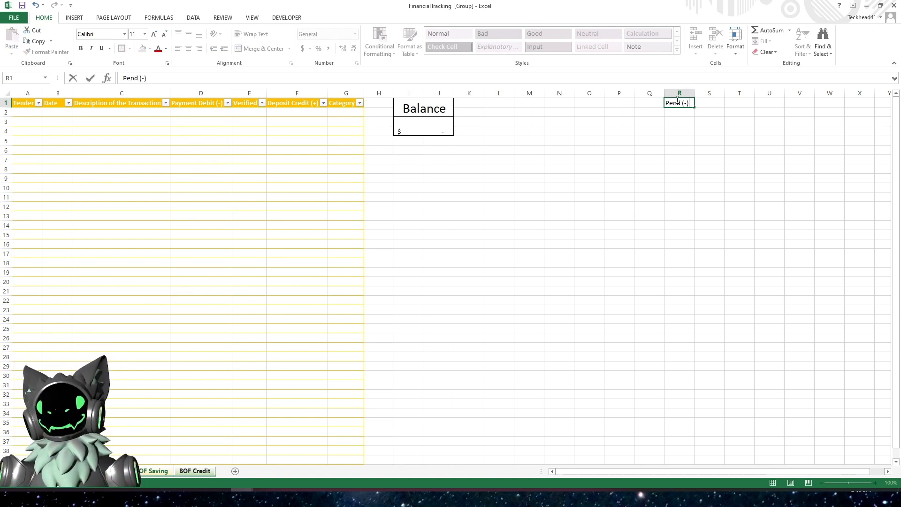
type("d (-)")
key("Tab")
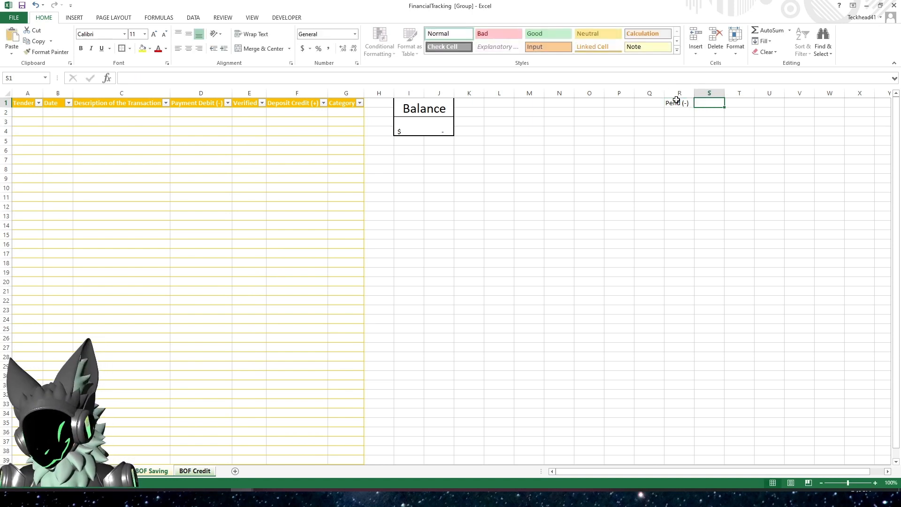
type("Pend (+")
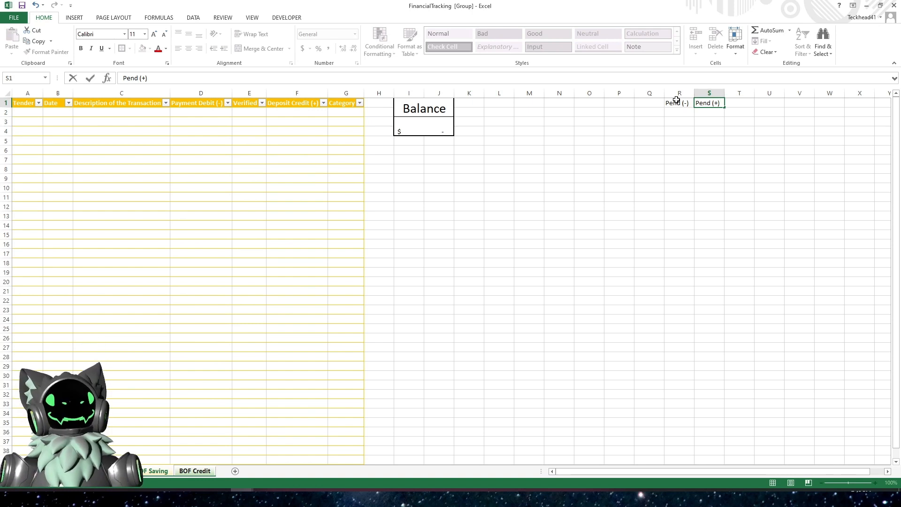
key("Return")
- Merge and center R3:S3 and enter the label Bank Dsiplays in it
key("Down")
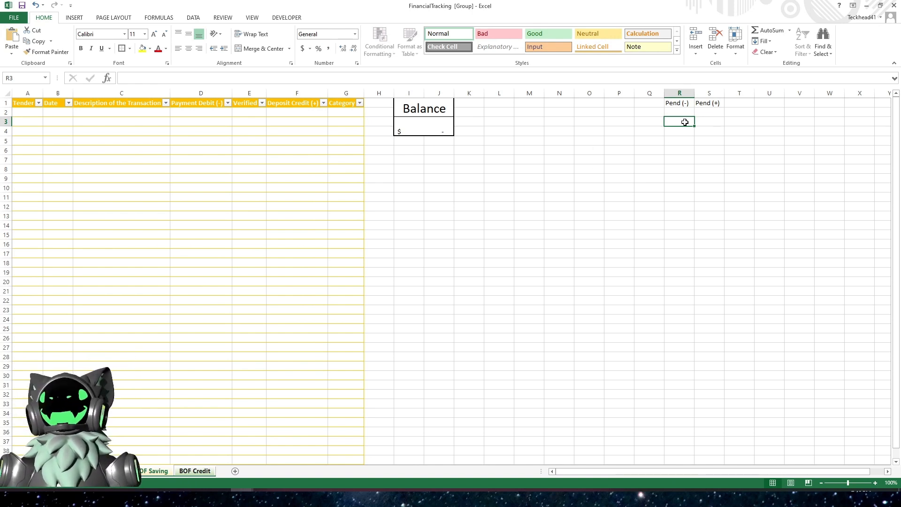
left_click_drag(677, 123, 704, 126)
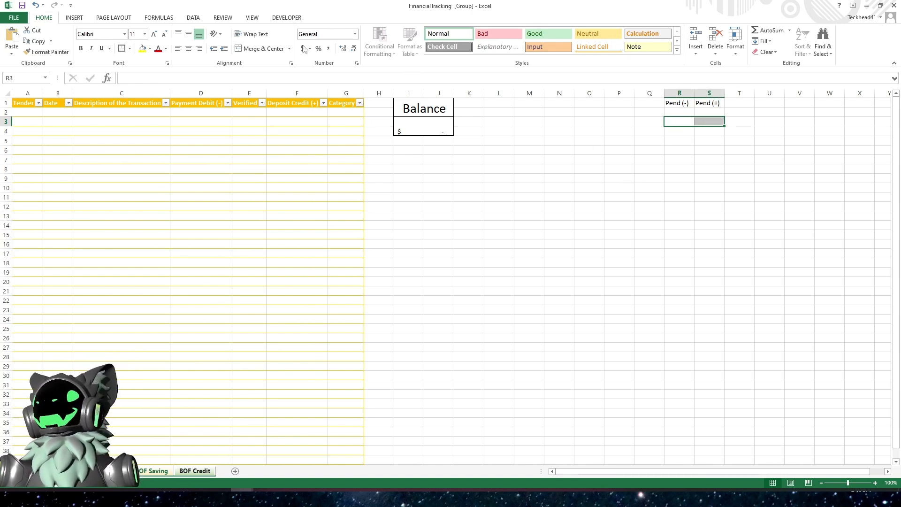
left_click(261, 48)
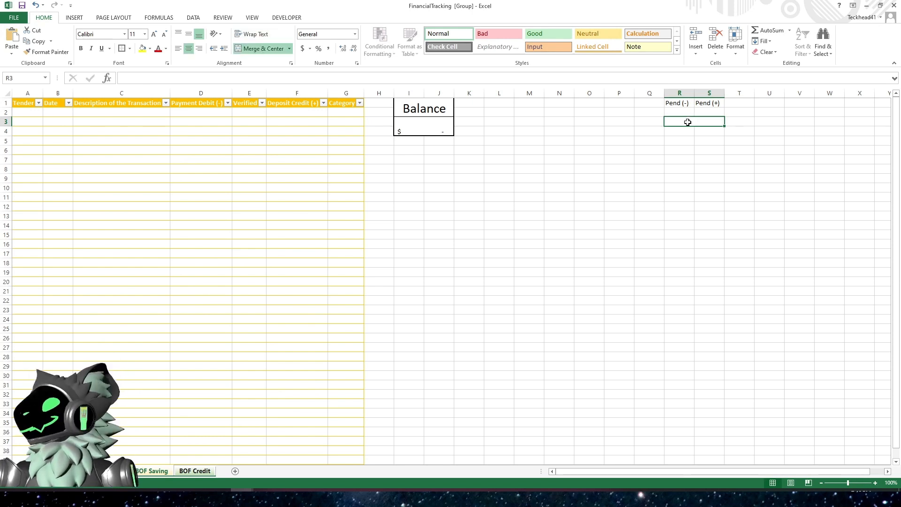
type("Bank")
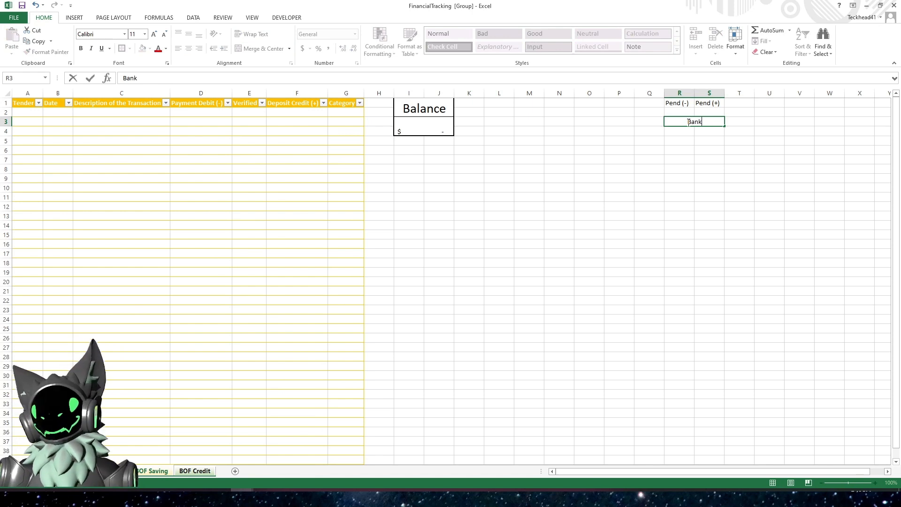
type(" Dsiplays")
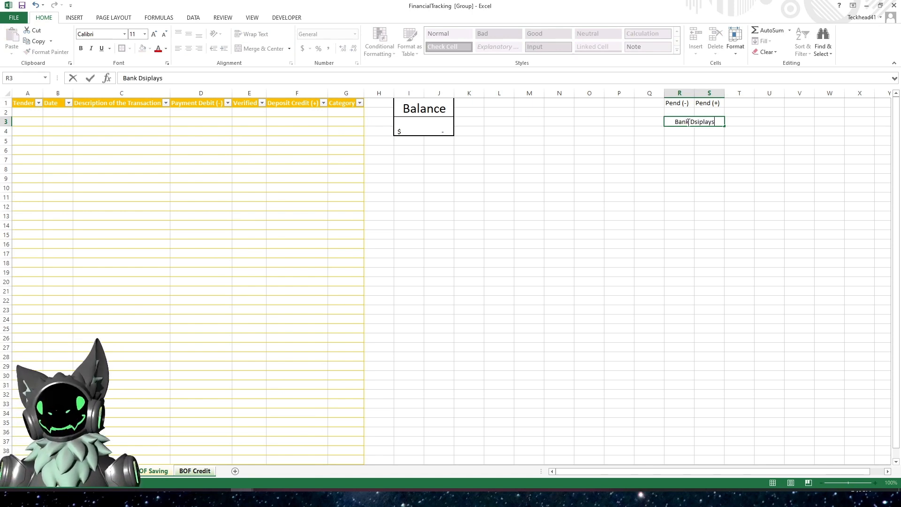
key("Return")
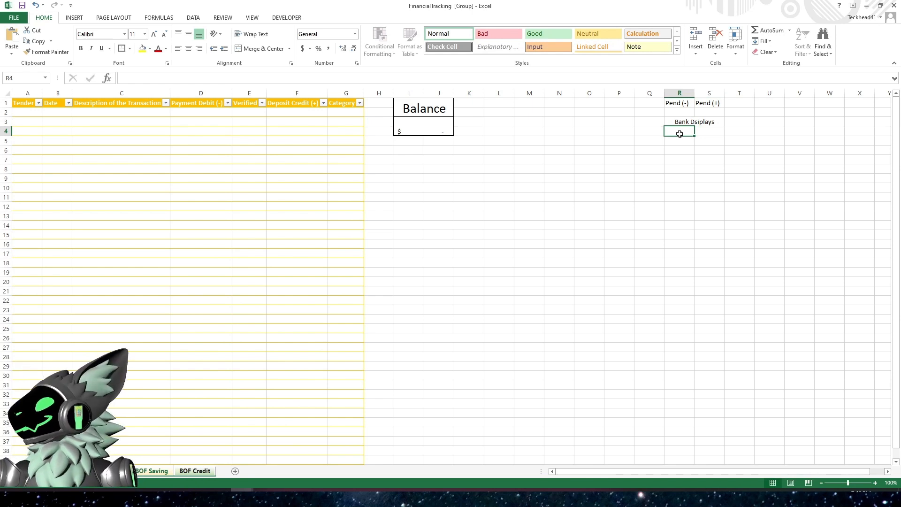
- Merge and center cells R4:S5 below the Bank Dsiplays label
left_click_drag(680, 133, 706, 141)
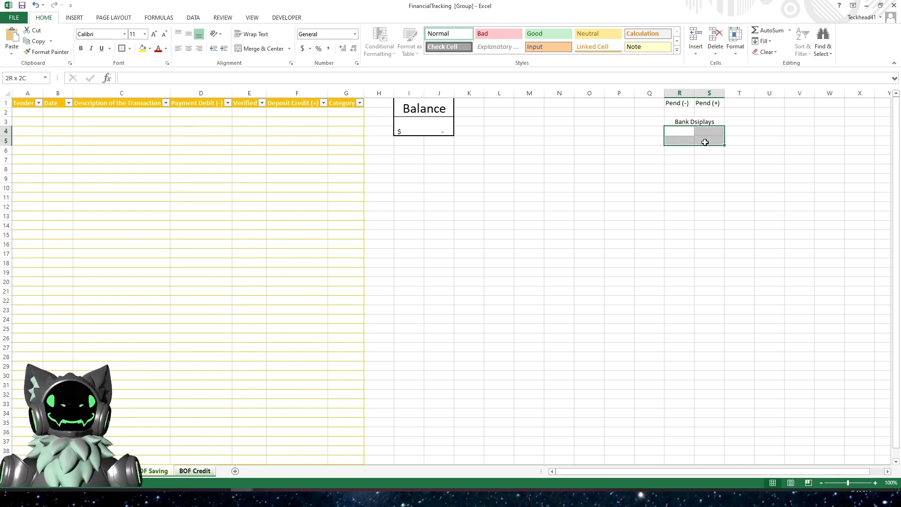
left_click(263, 49)
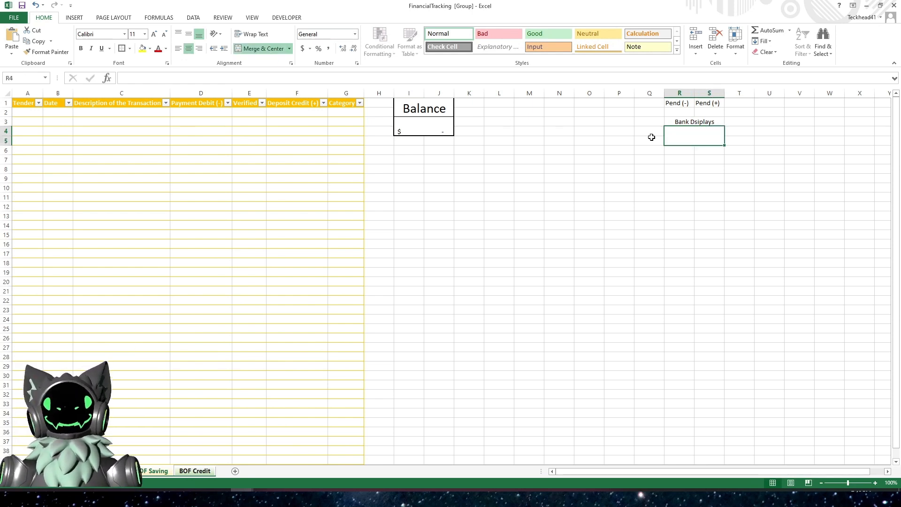
left_click(692, 122)
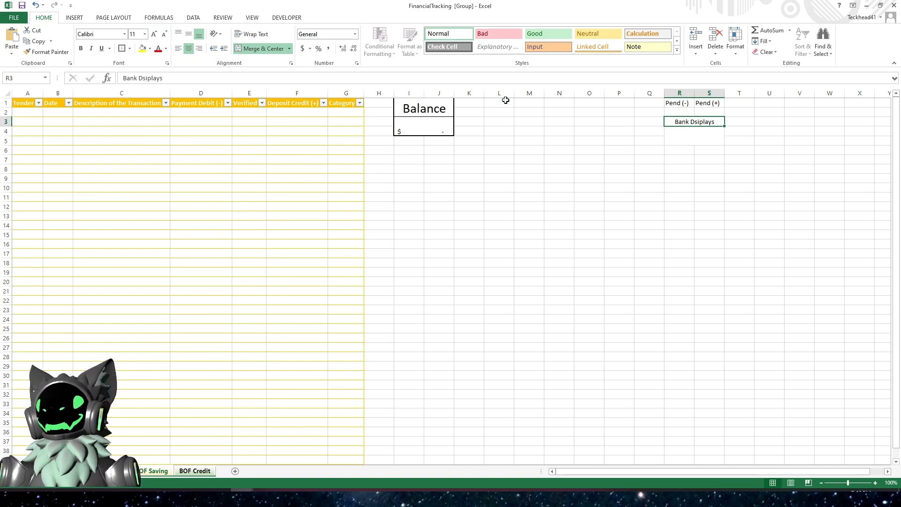
- Run a spelling check and correct Dsiplays to Displays
left_click(195, 18)
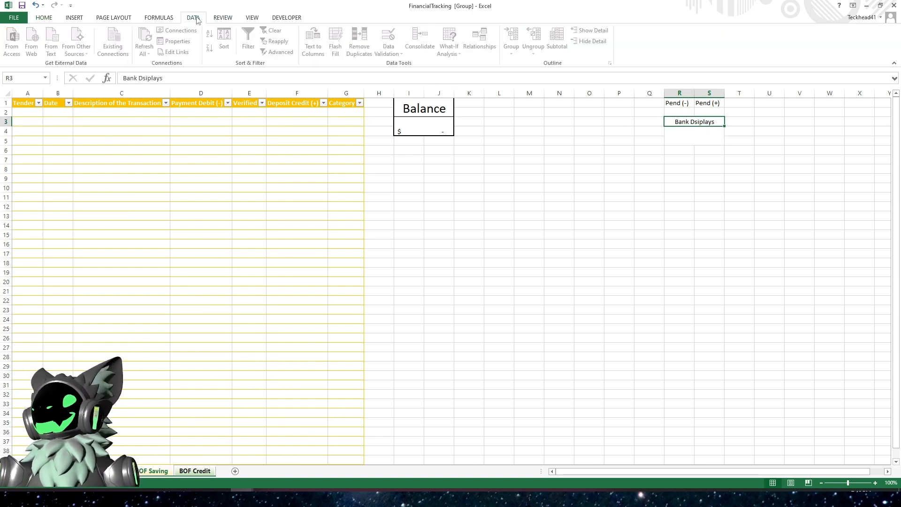
left_click(224, 18)
left_click(12, 40)
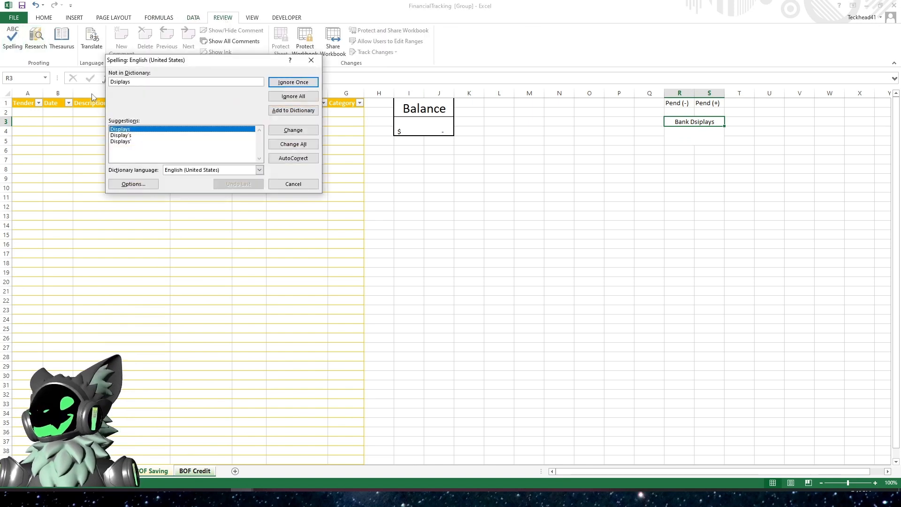
left_click(292, 131)
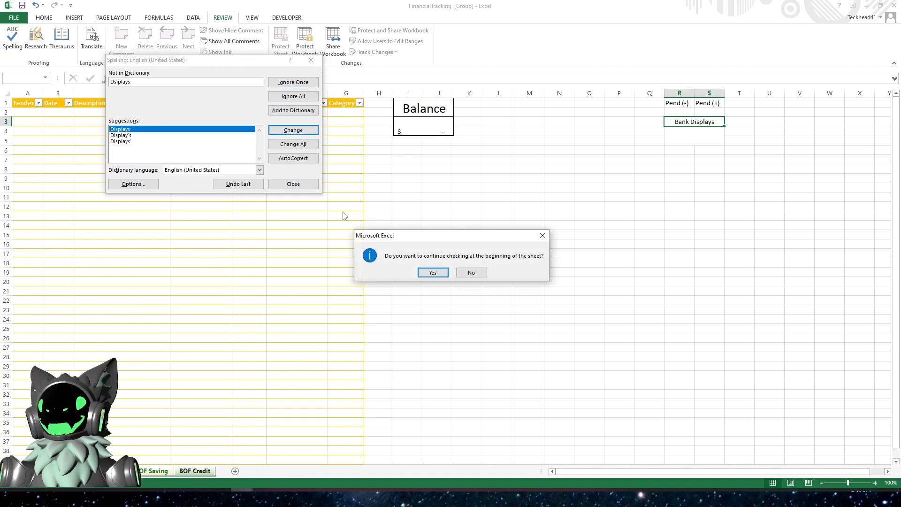
left_click(443, 275)
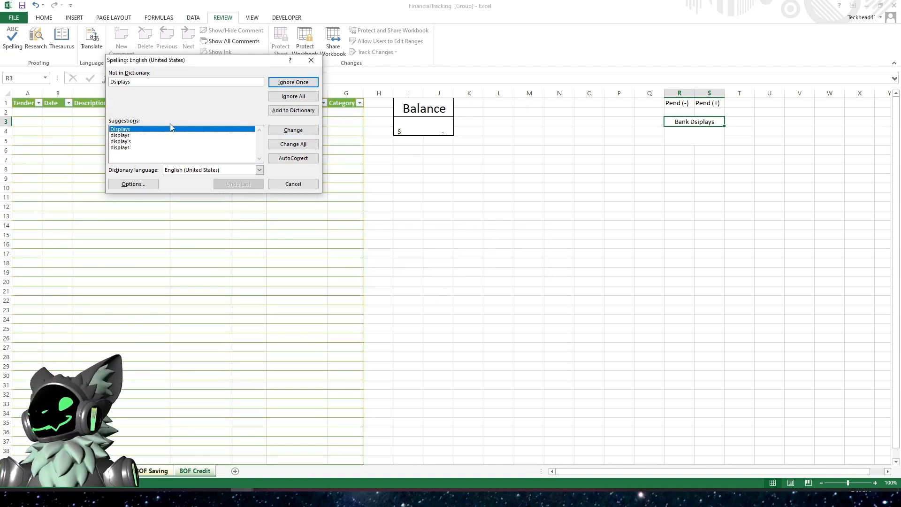
left_click(295, 184)
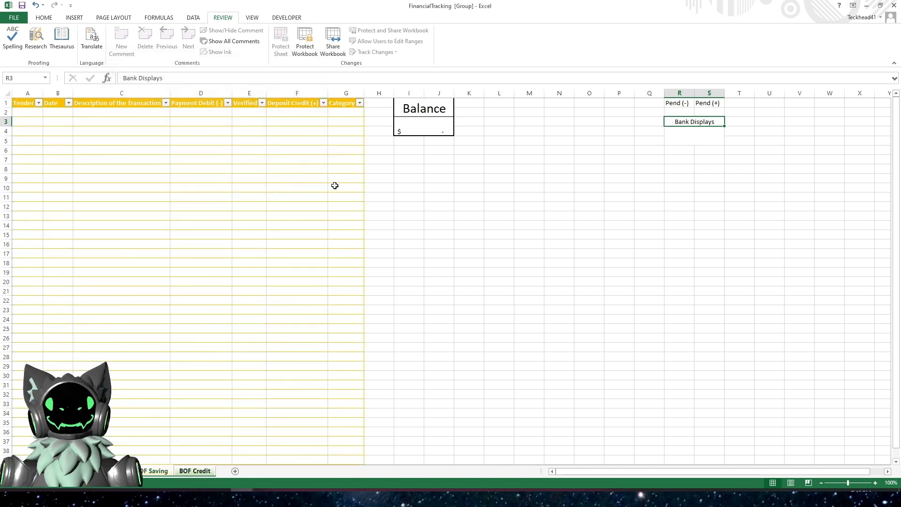
- Give the R1:S5 block all borders plus a thick box border
left_click(690, 129)
left_click(686, 124)
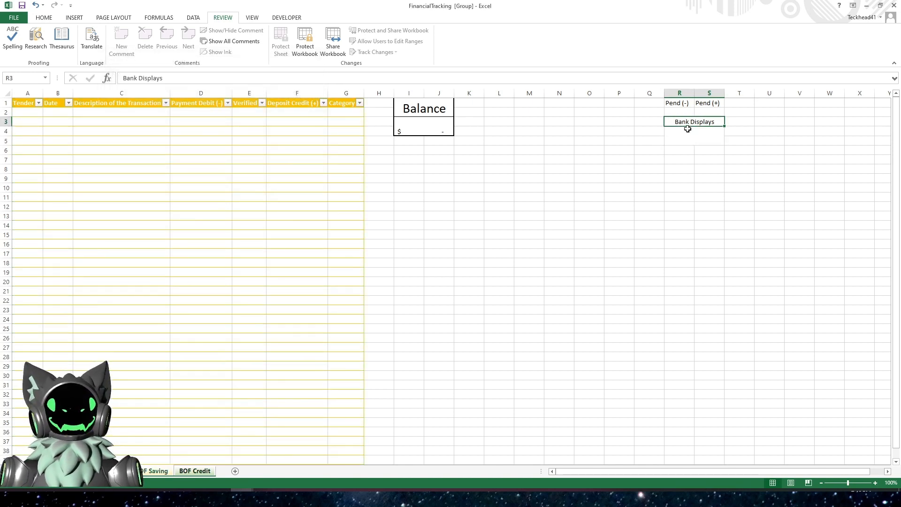
left_click(688, 132)
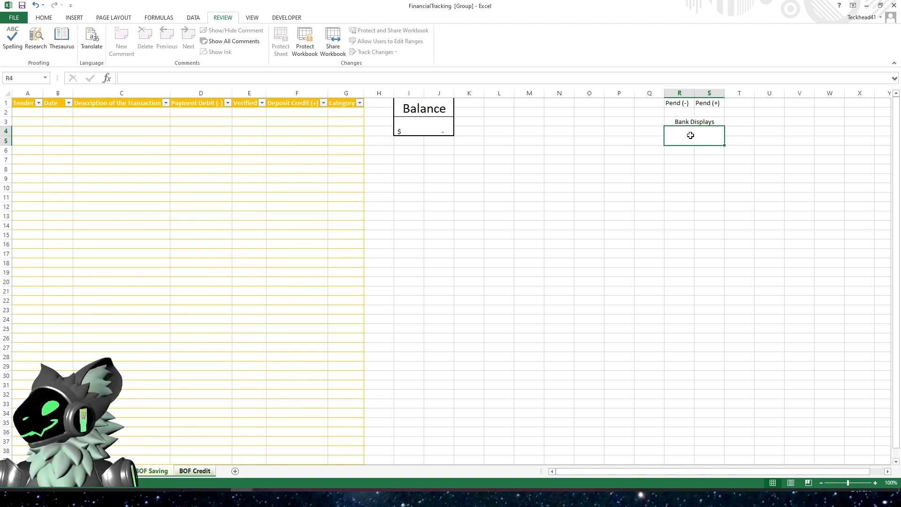
left_click_drag(681, 103, 709, 141)
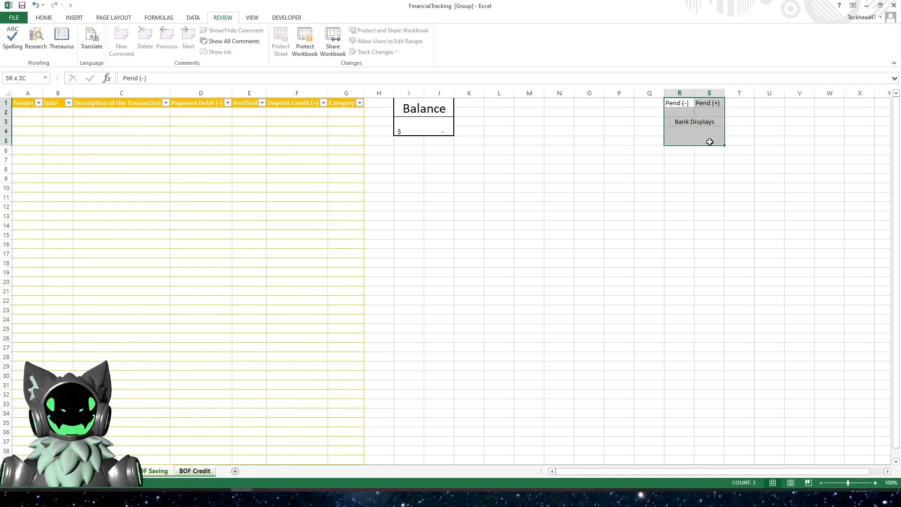
left_click(42, 19)
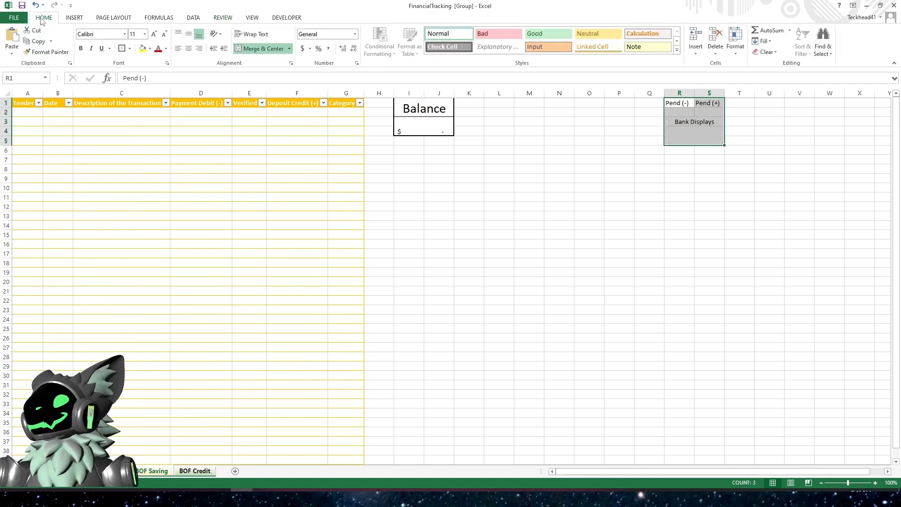
left_click(130, 49)
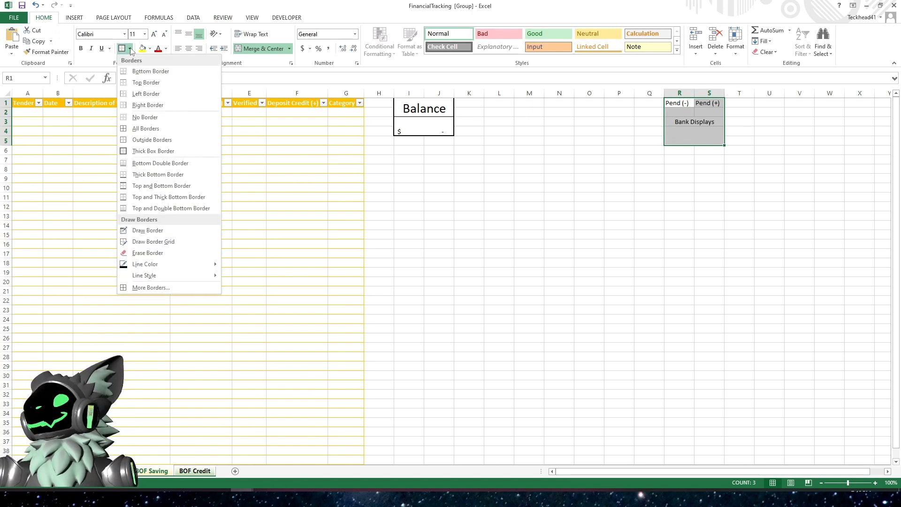
left_click(139, 129)
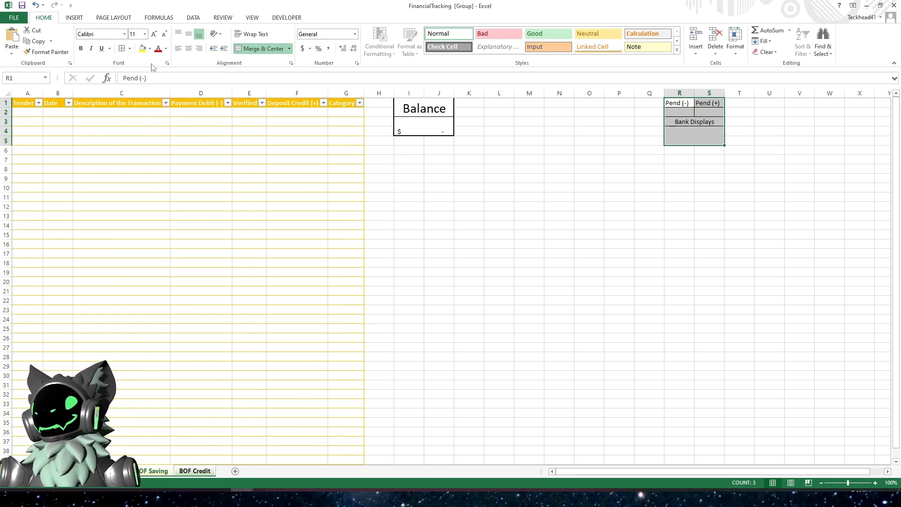
left_click(130, 49)
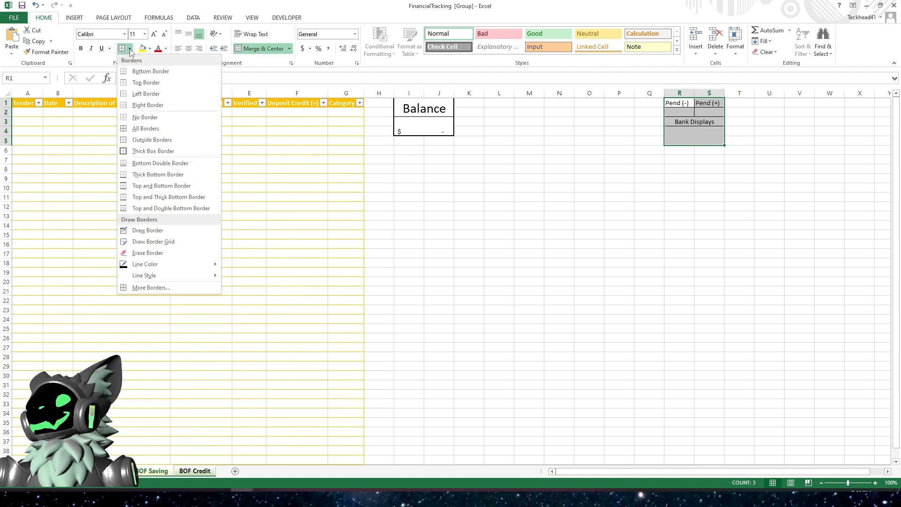
left_click(131, 149)
left_click(614, 196)
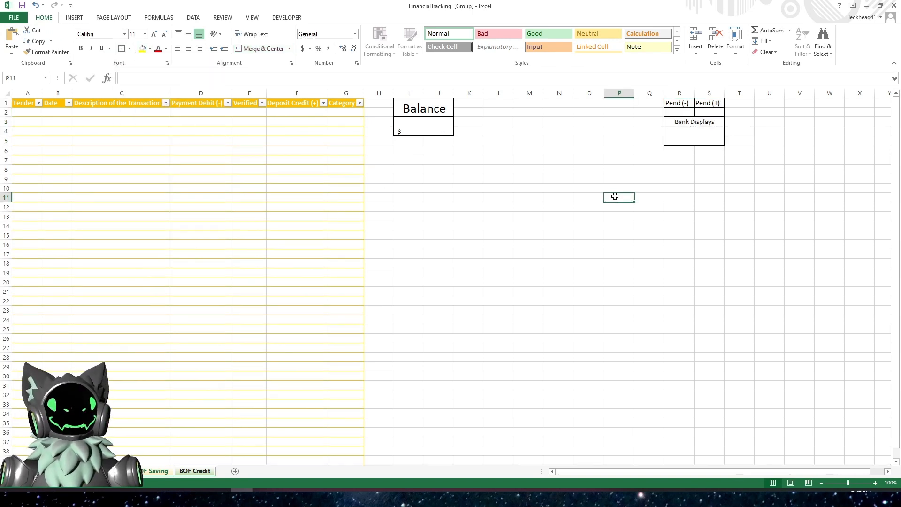
- Increase the font size of the merged balance amount cell under Balance to 16
left_click(678, 112)
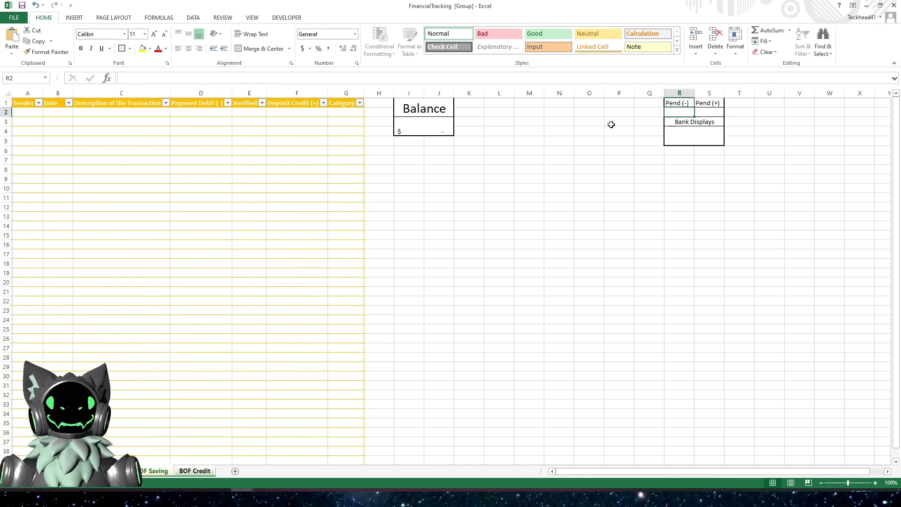
left_click(436, 127)
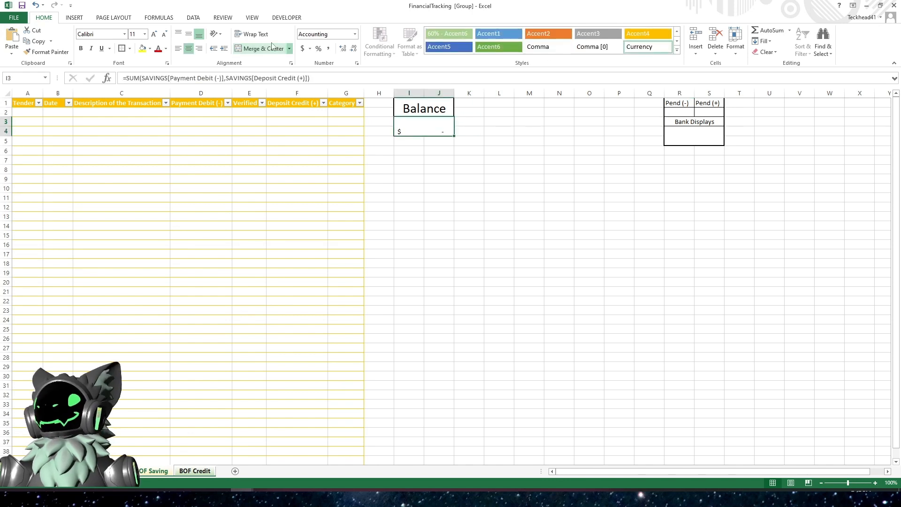
left_click(154, 35)
left_click(154, 35)
left_click(154, 34)
left_click(154, 35)
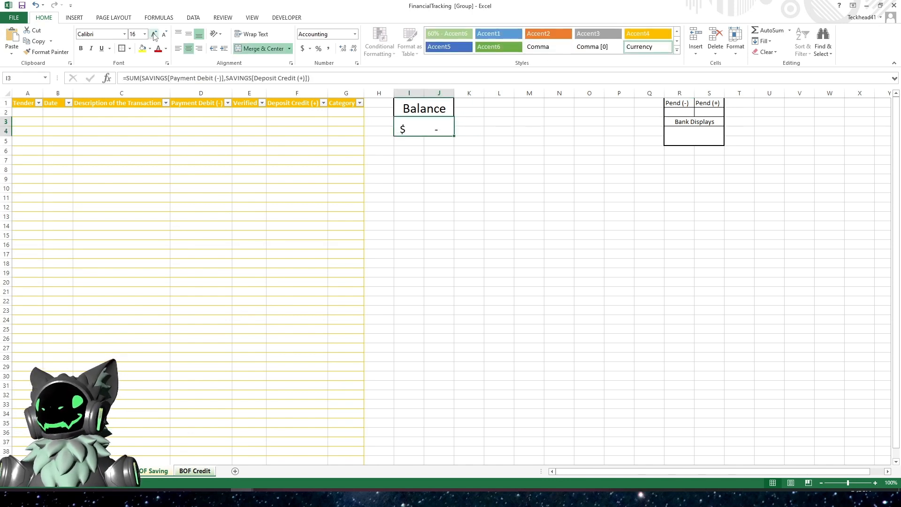
left_click(529, 168)
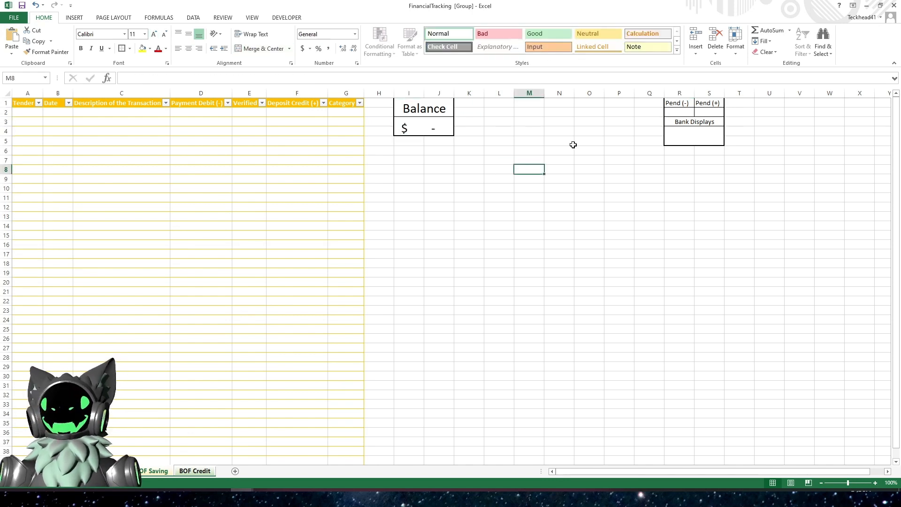
- Enter a SUMIF formula in R2 totalling SAVINGS[Payment Debit (-)] where SAVINGS[Verified] is "N"
left_click(700, 137)
left_click(680, 113)
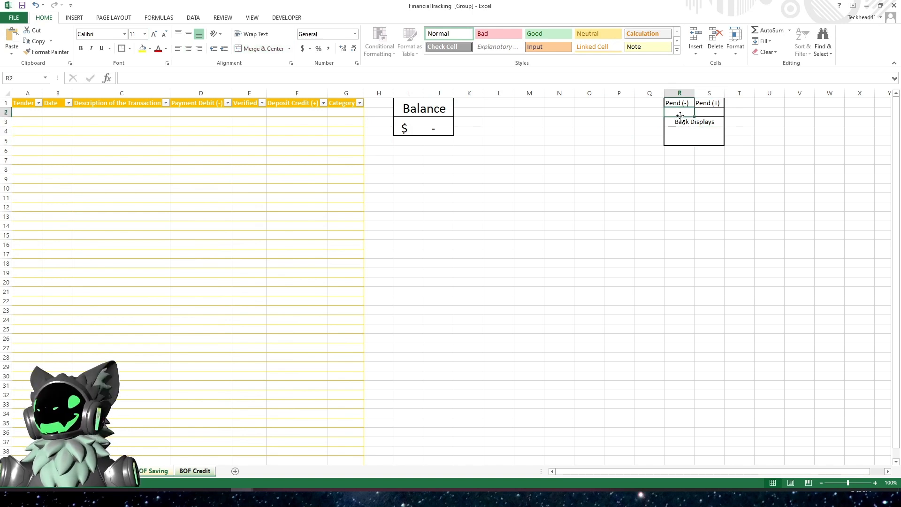
left_click(570, 79)
type("=")
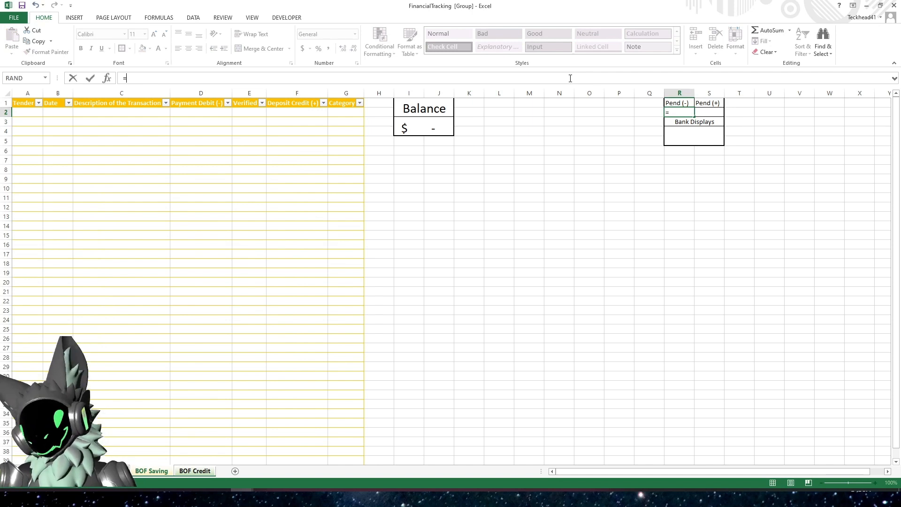
type("sumi")
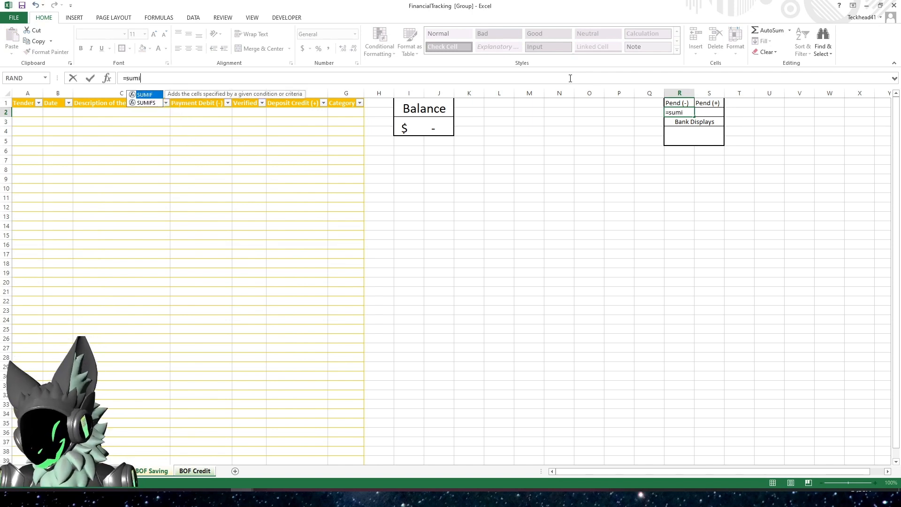
type("f(")
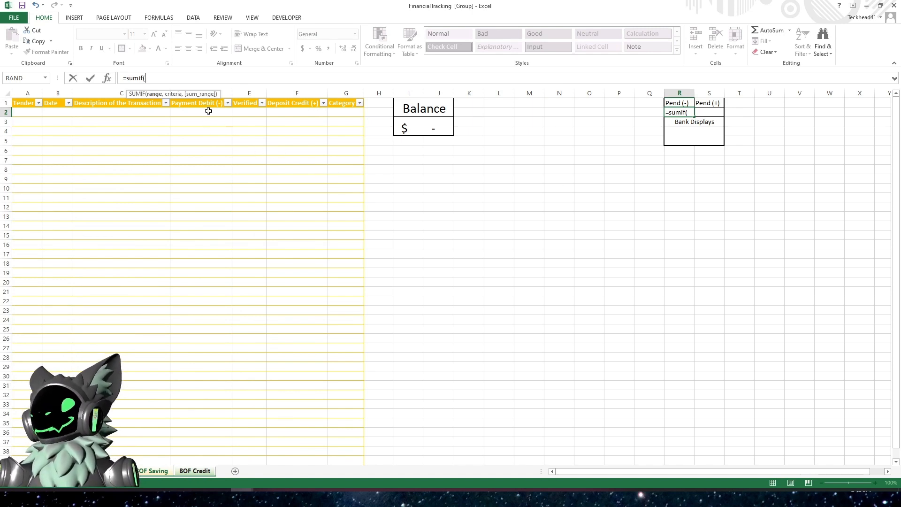
left_click(251, 99)
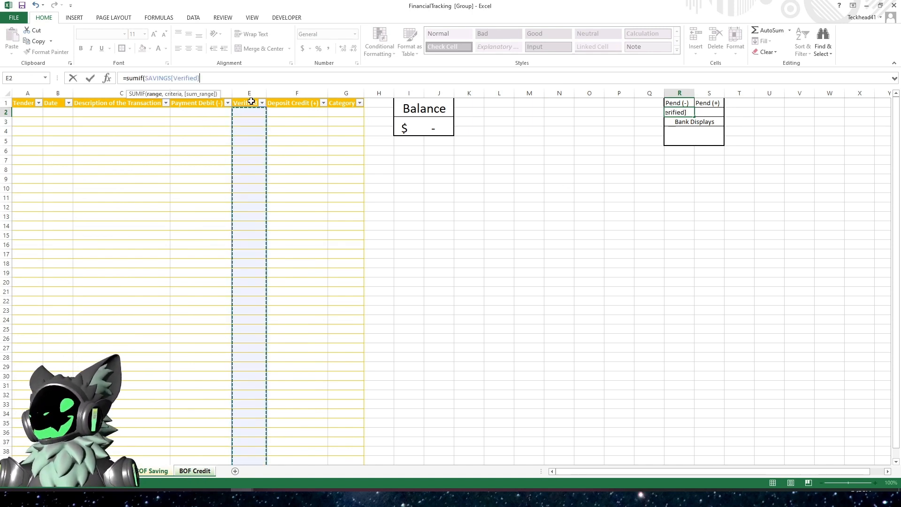
type(",")
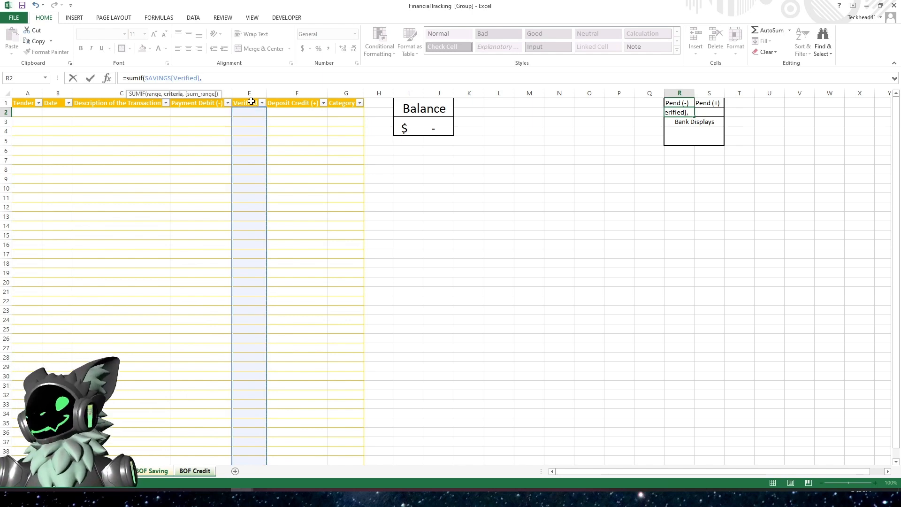
type("\"")
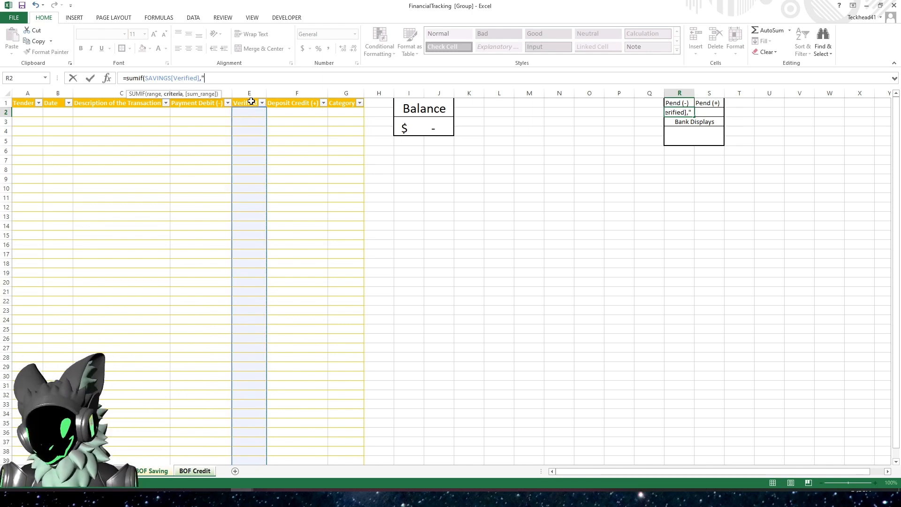
type("N\",")
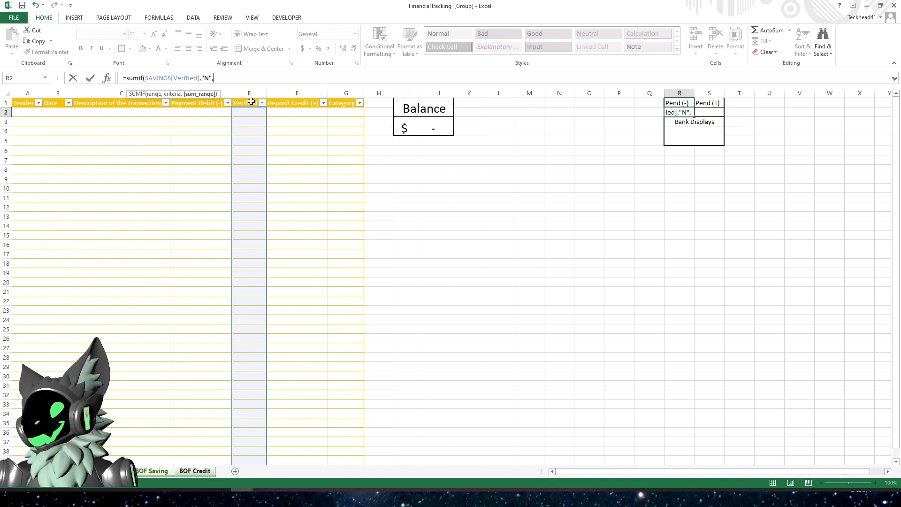
left_click(207, 98)
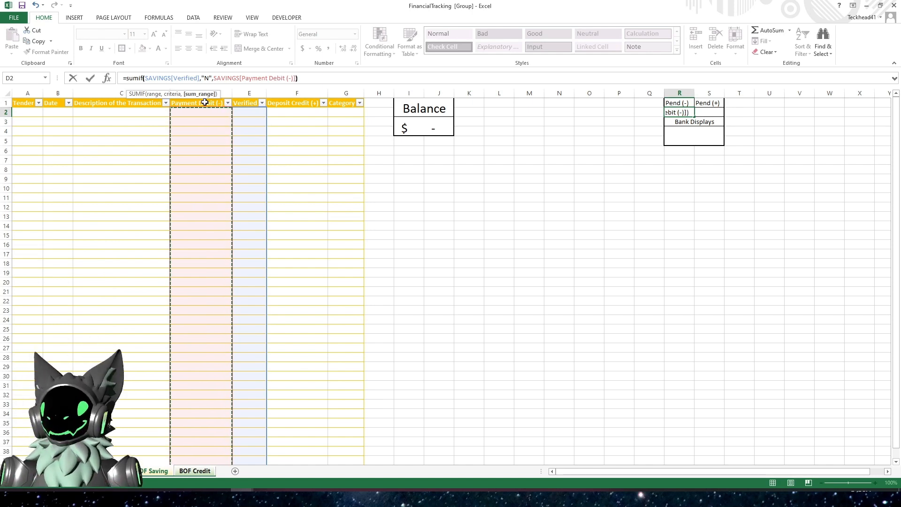
key("Return")
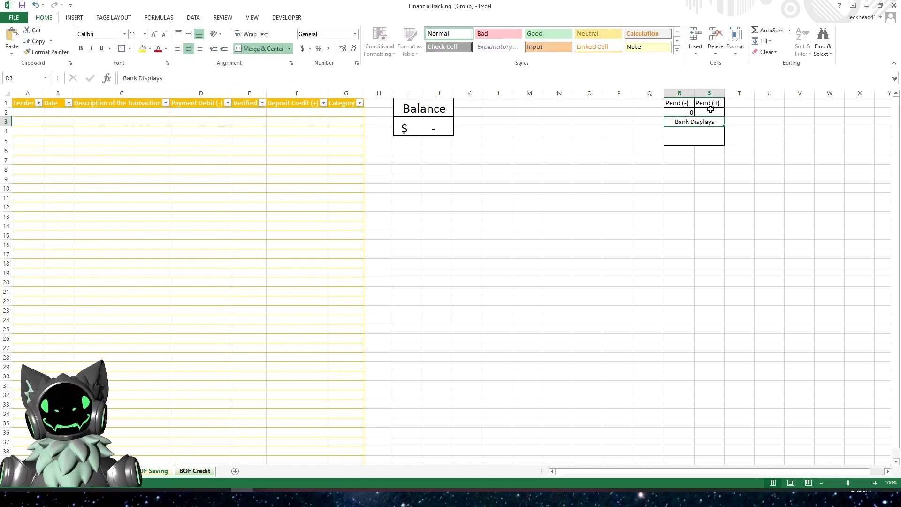
- Enter a SUMIF formula in S2 totalling SAVINGS[Deposit Credit (+)] where SAVINGS[Verified] is "N"
left_click(710, 109)
type("=")
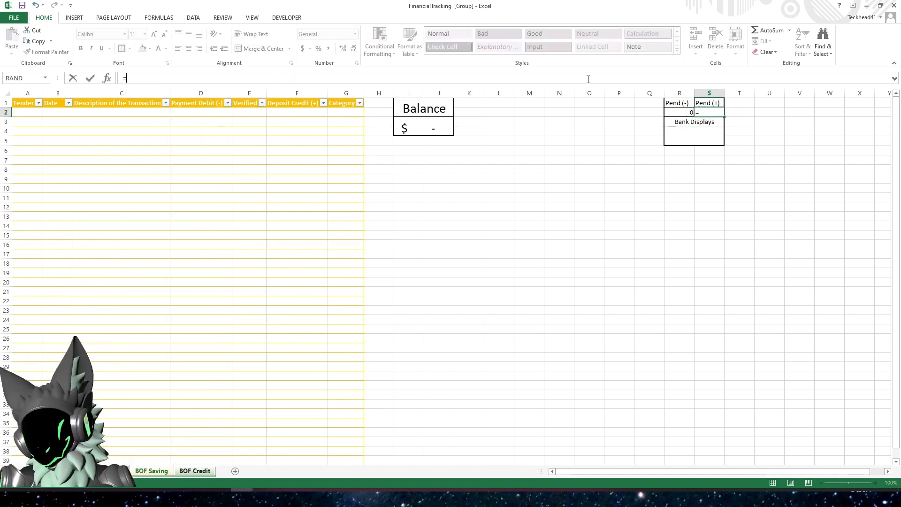
type("sumif(")
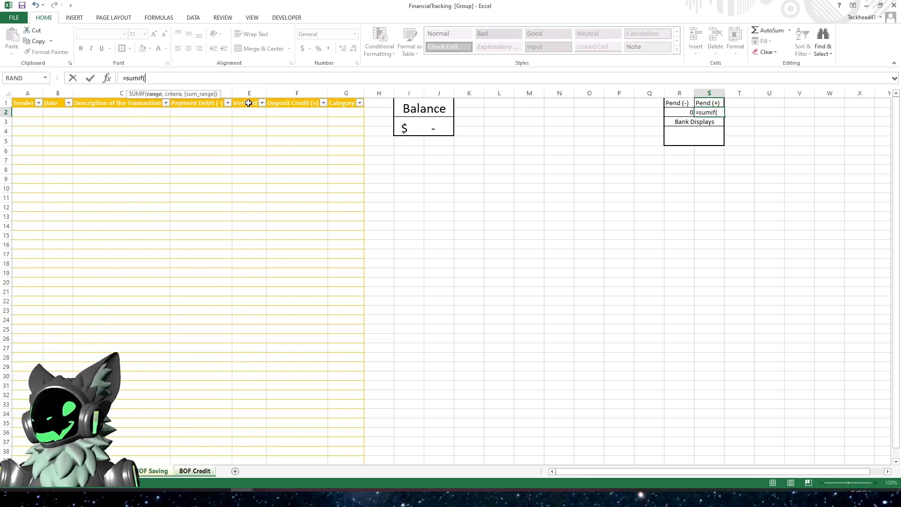
left_click(250, 98)
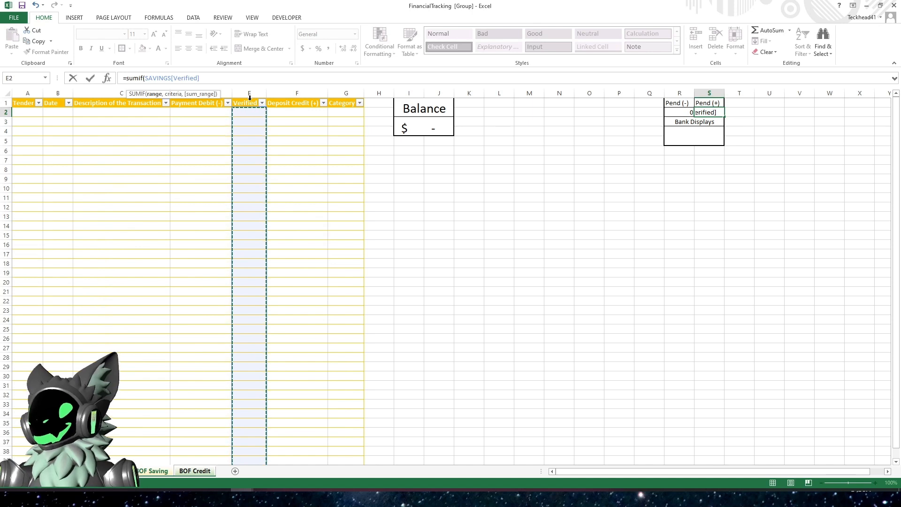
type(",")
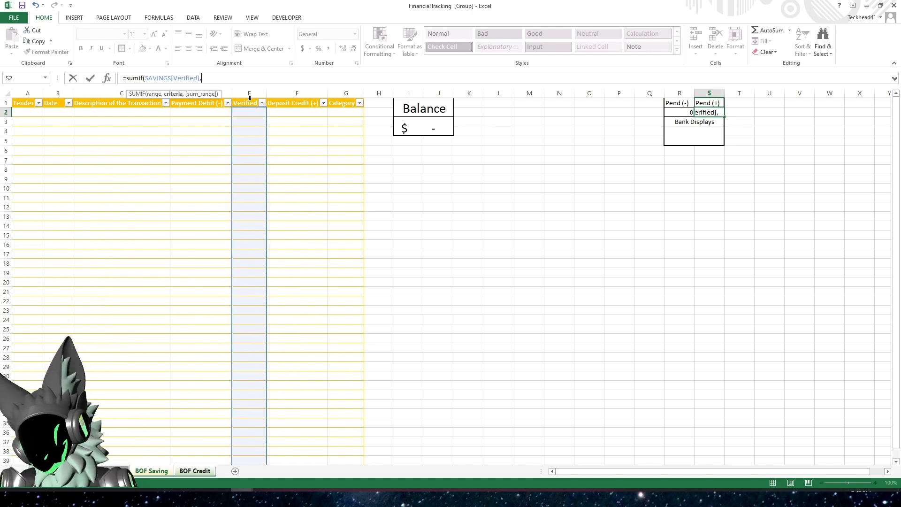
type("\"N\"")
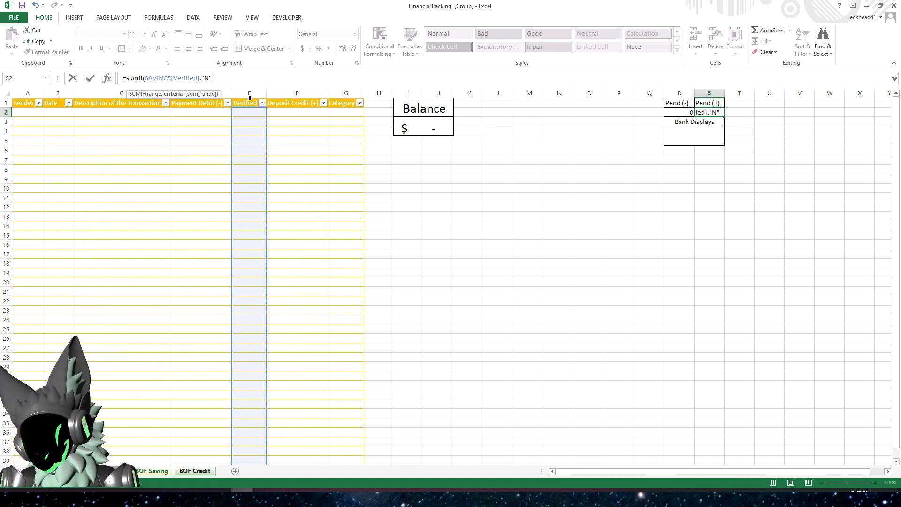
type(",")
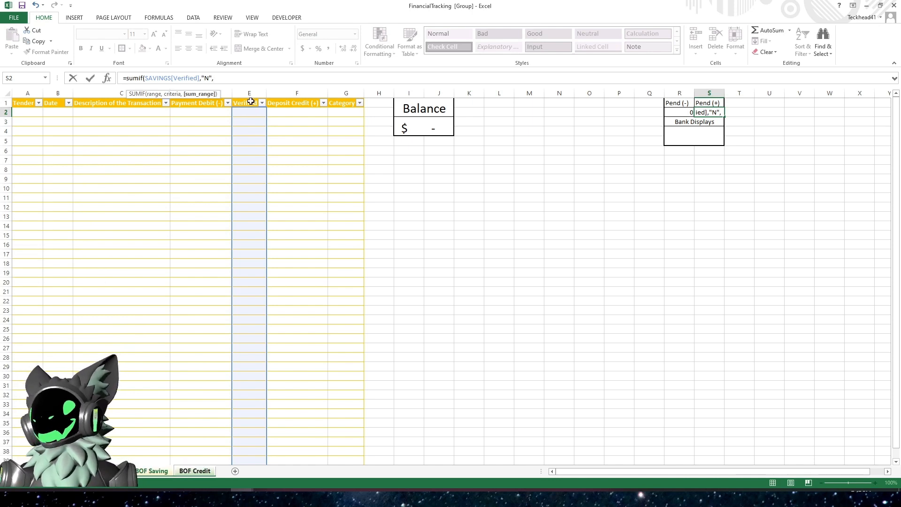
left_click(297, 97)
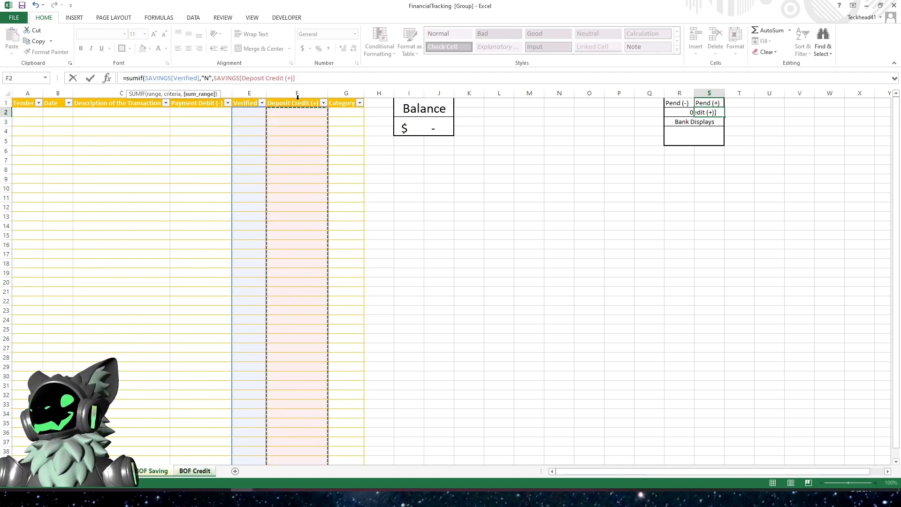
key("Return")
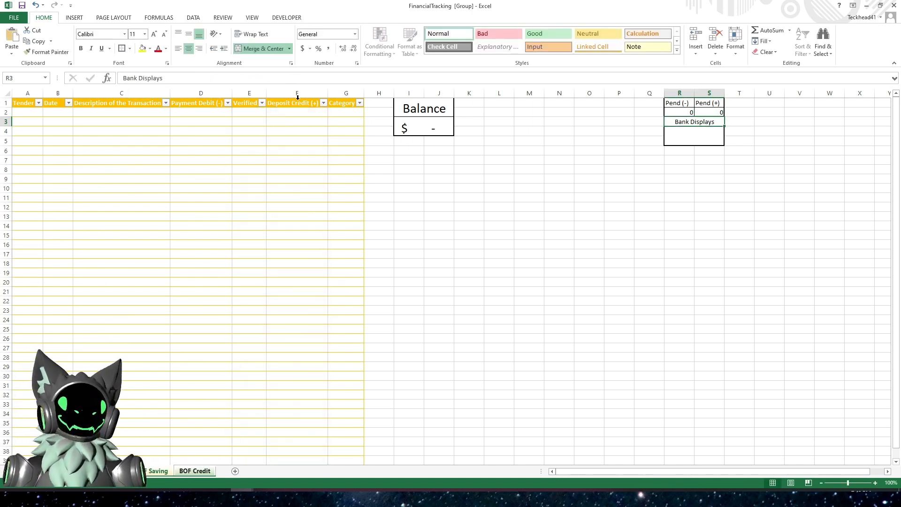
- Enter the formula =I3-R2-S2 in the merged cell below Bank Displays
left_click(717, 139)
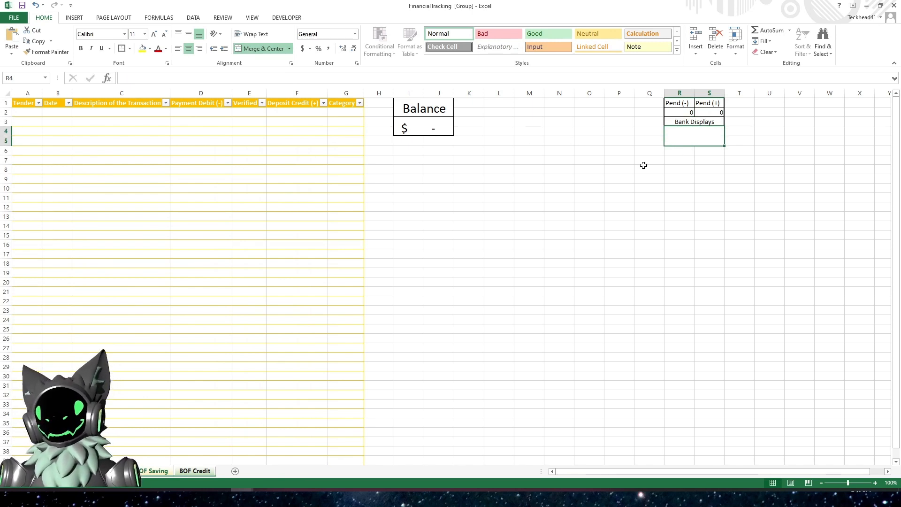
type("=")
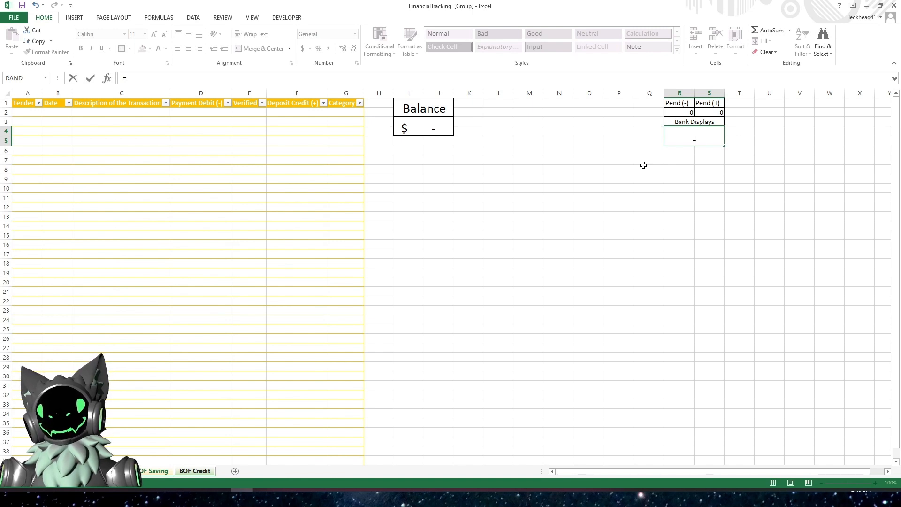
left_click(429, 123)
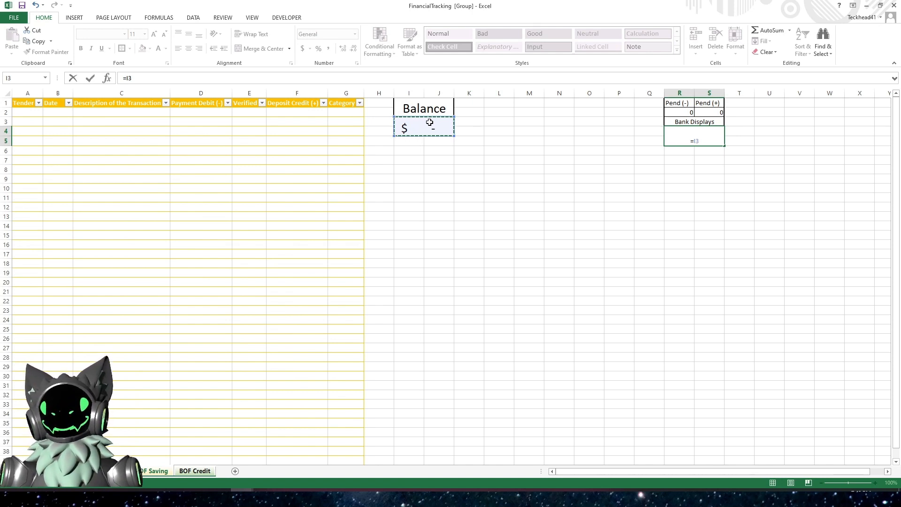
type("-")
left_click(676, 112)
type("-")
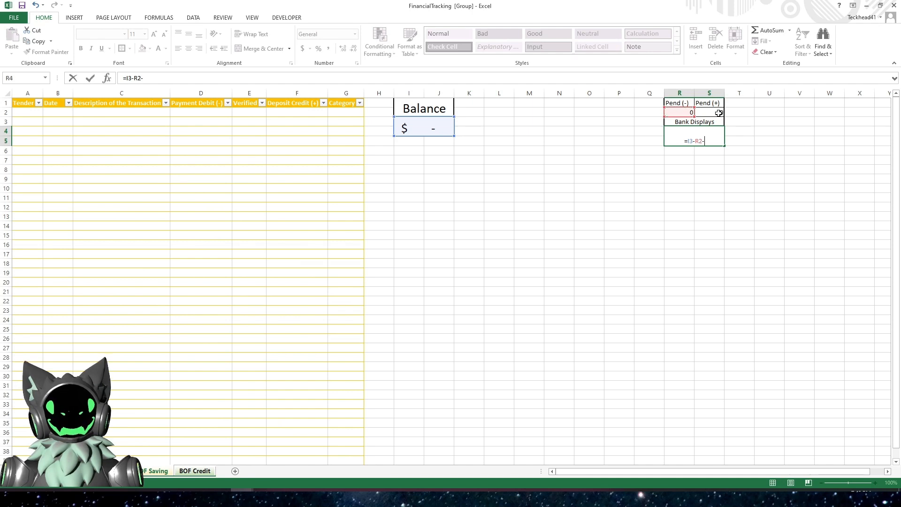
left_click(718, 114)
key("Return")
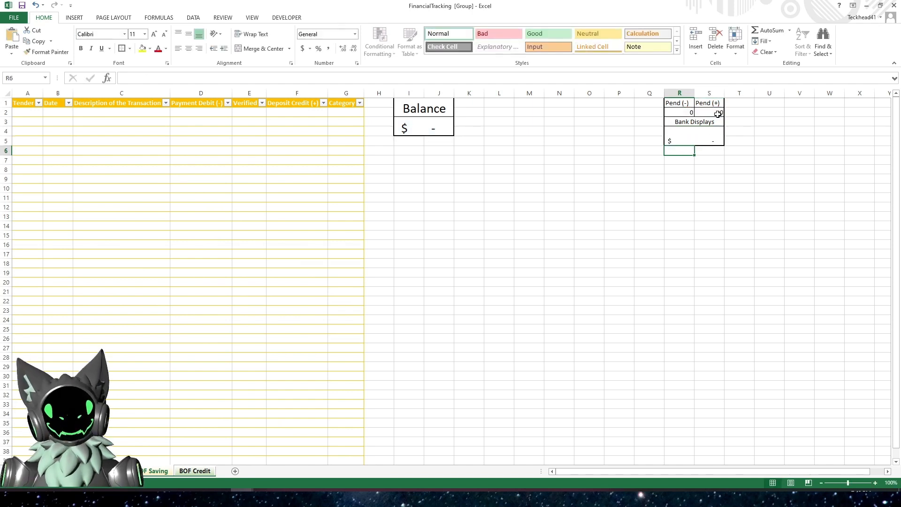
- Increase the font size of the Bank Displays amount cell to 16
left_click(679, 141)
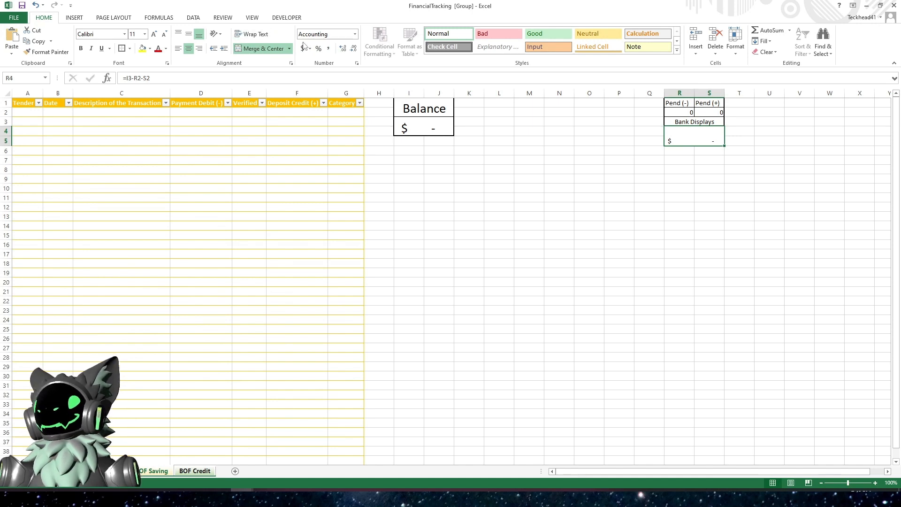
left_click(153, 34)
left_click(154, 34)
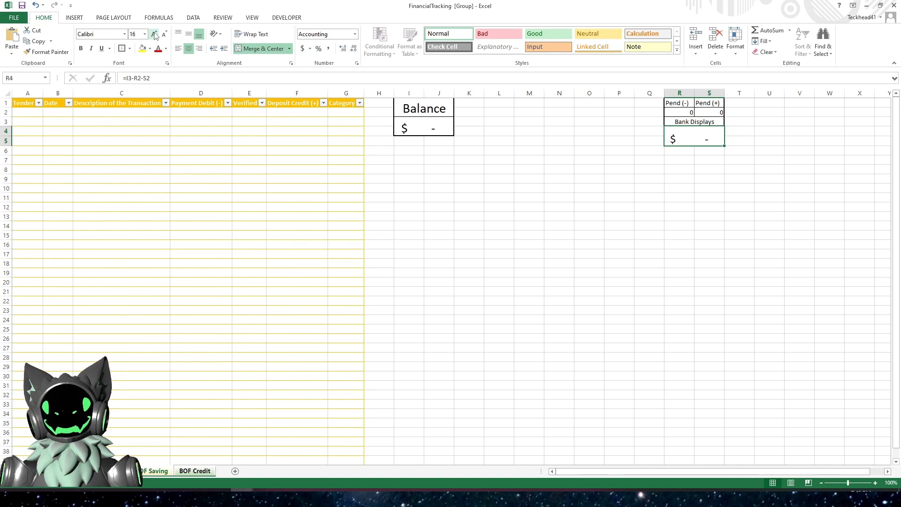
left_click(154, 34)
- Try to enter a value in the transaction table's first Tender cell while the sheets are grouped
left_click(378, 215)
left_click(76, 117)
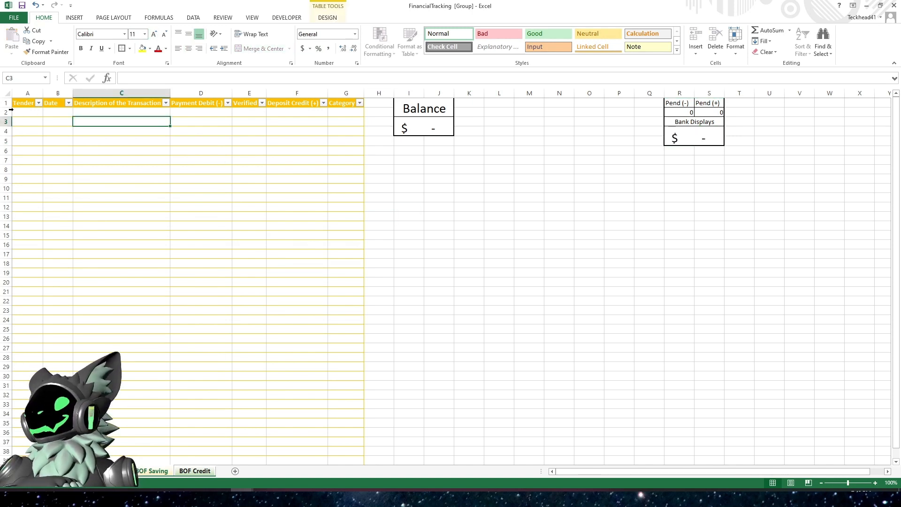
left_click(27, 112)
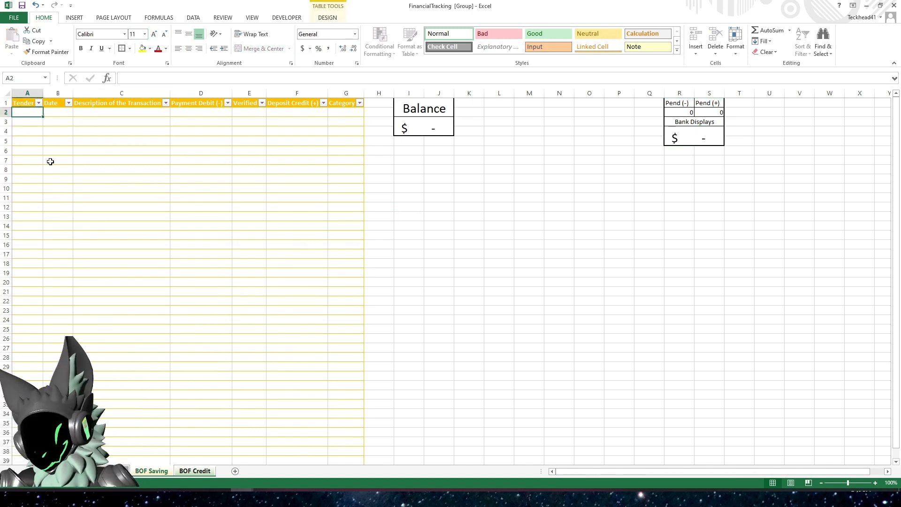
key("a")
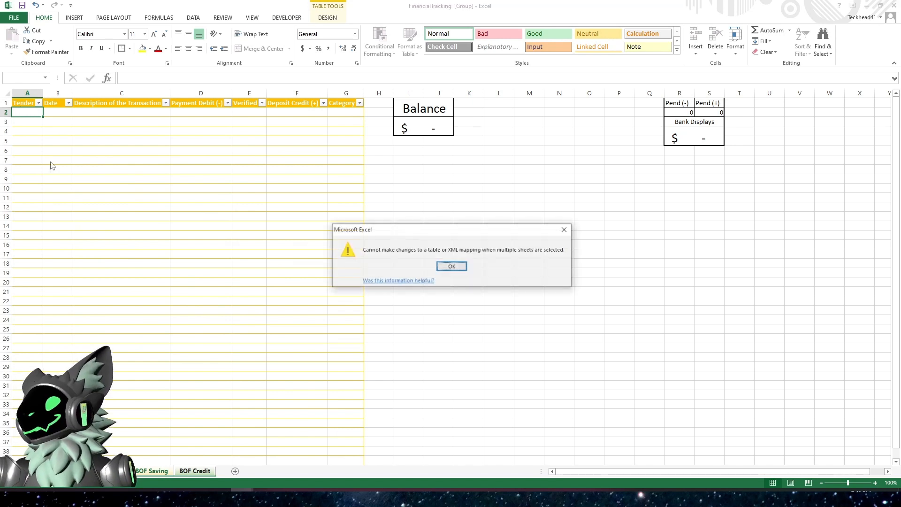
left_click(452, 266)
left_click_drag(452, 263, 484, 259)
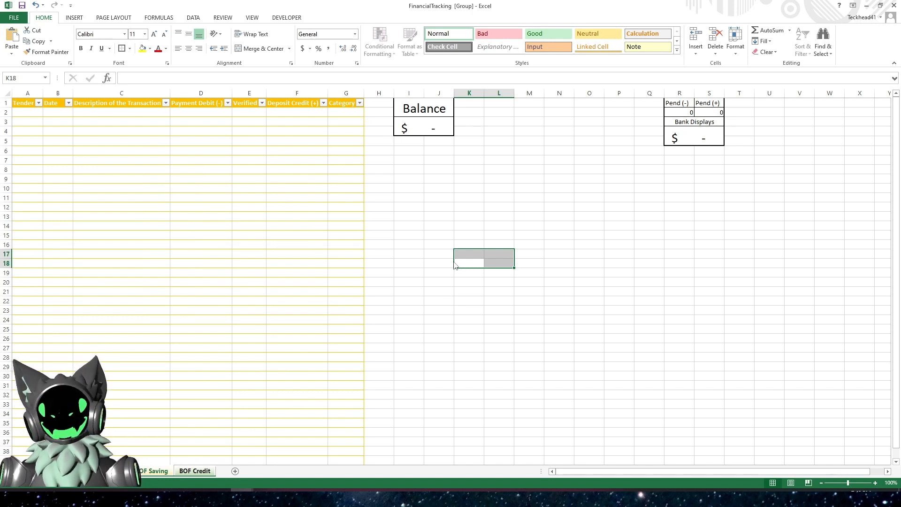
- Ungroup the sheets by switching to the BOF Debit sheet
left_click(446, 237)
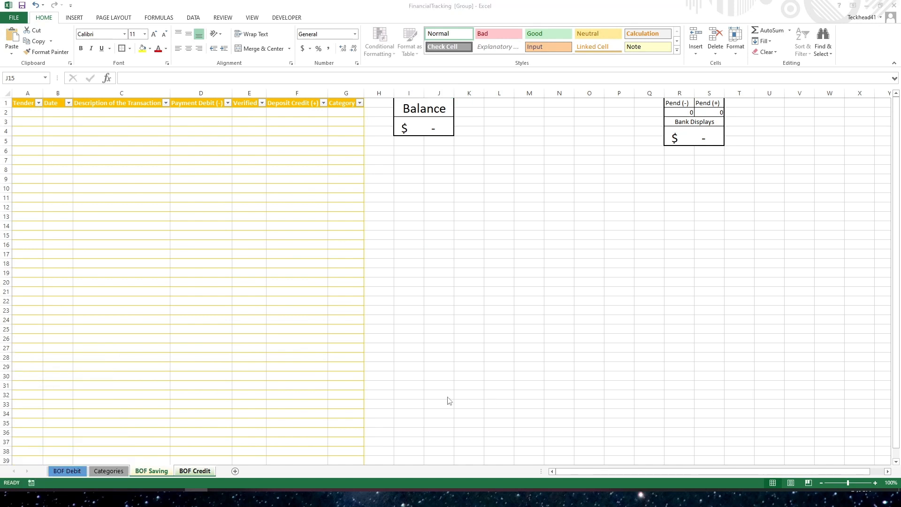
left_click(61, 471)
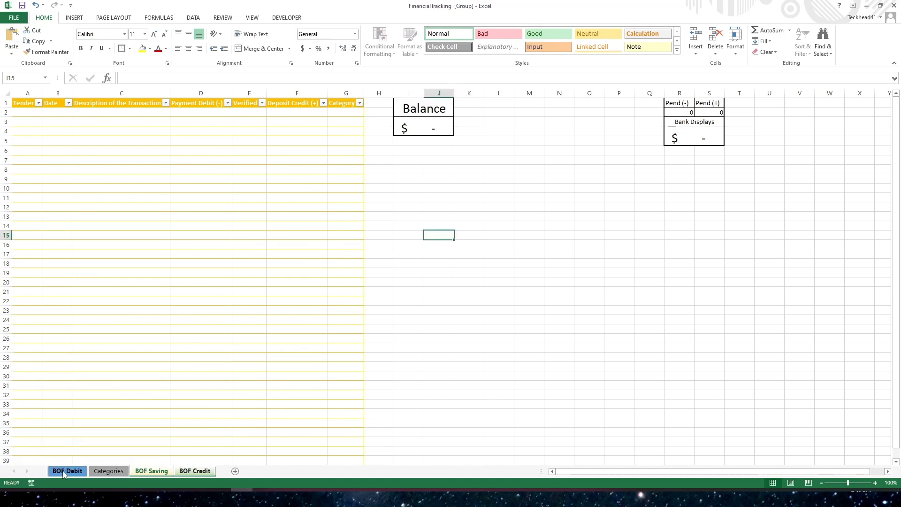
left_click(66, 471)
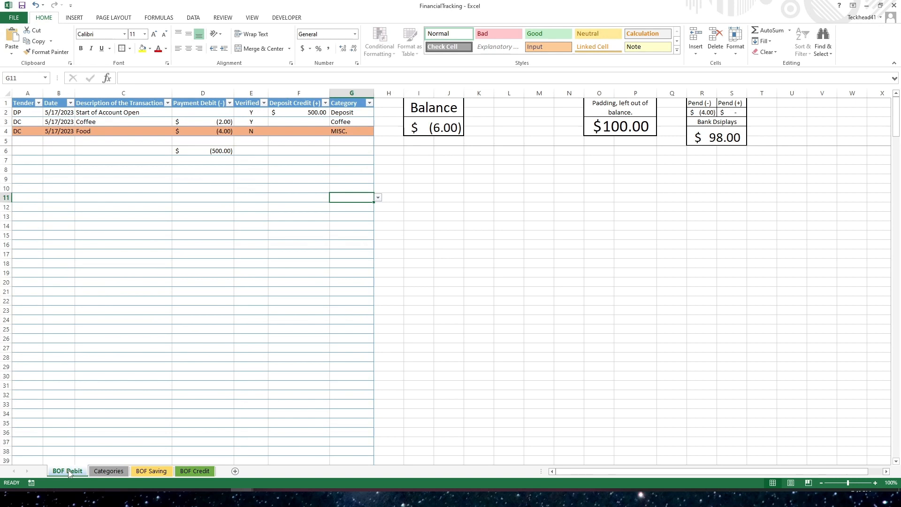
- Try to switch to the BOF Saving sheet
left_click(152, 473)
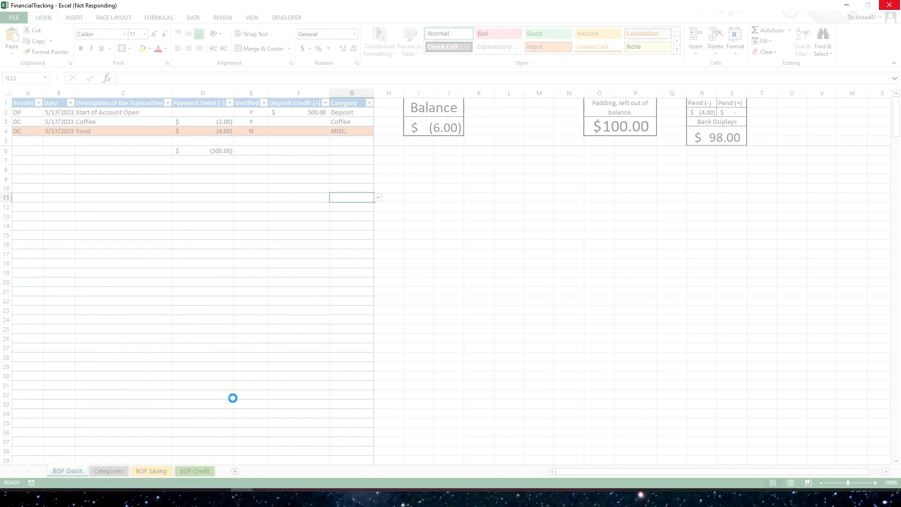
mouse_move(242, 490)
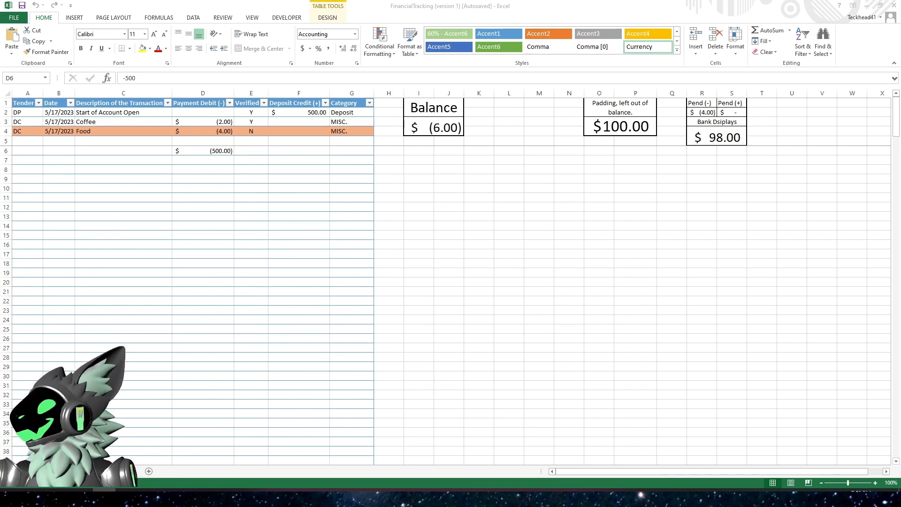
- Compare the recovered versions of the FinancialTracking workbook listed in the Document Recovery pane
left_click(308, 262)
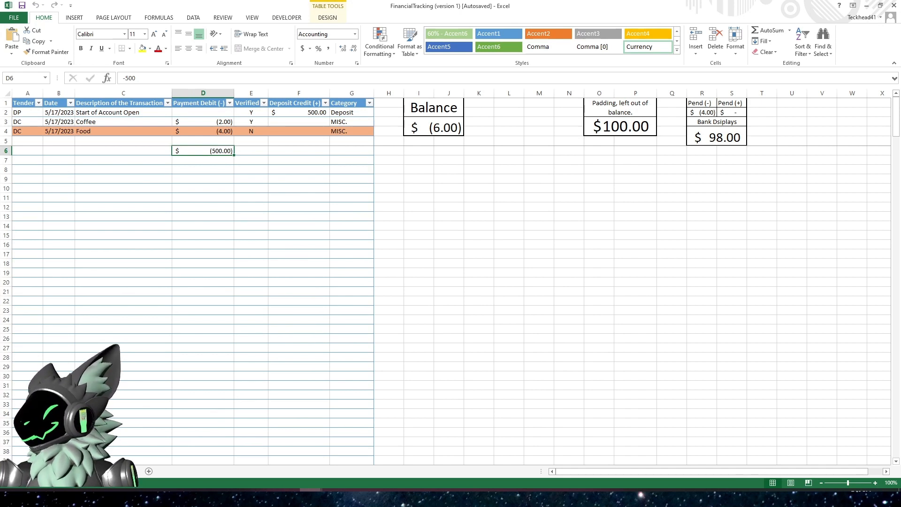
left_click(149, 472)
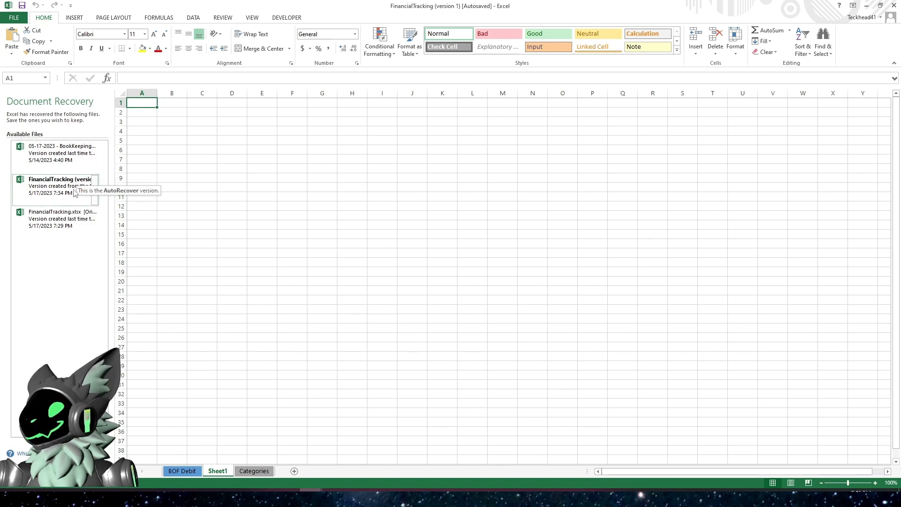
left_click(95, 192)
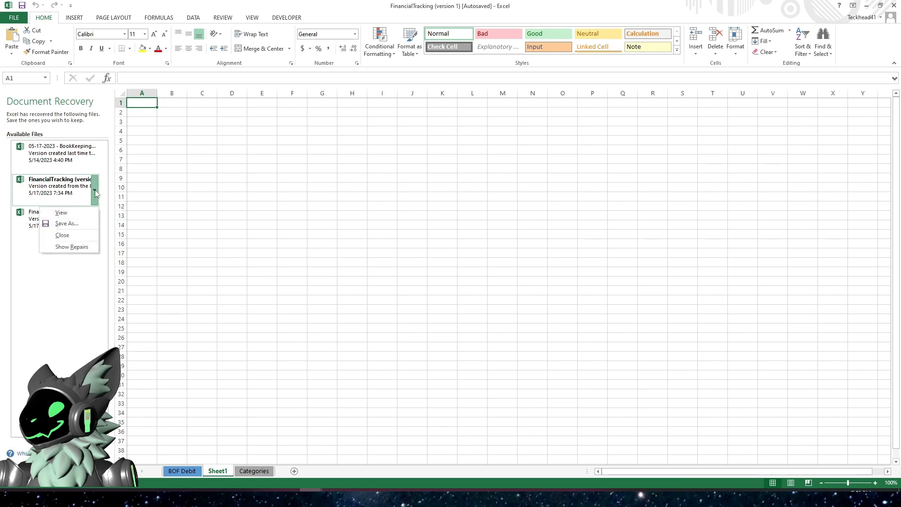
left_click(61, 212)
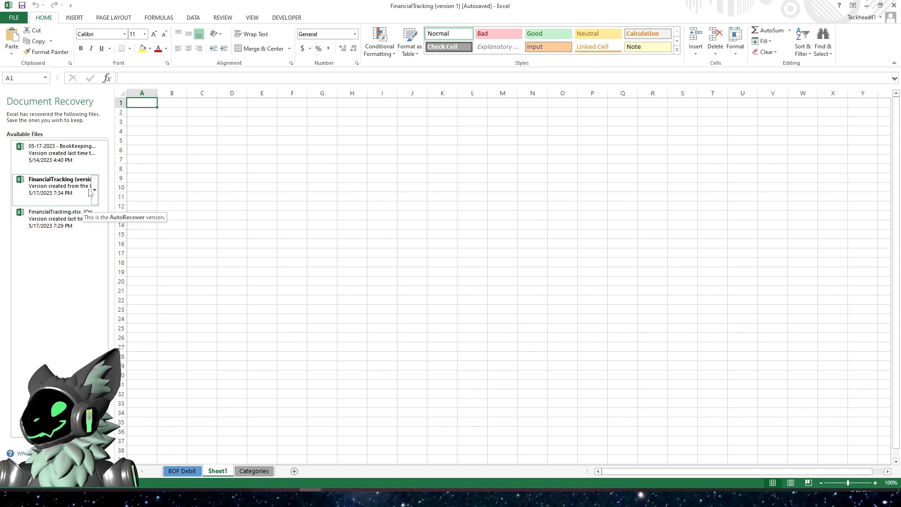
left_click(94, 224)
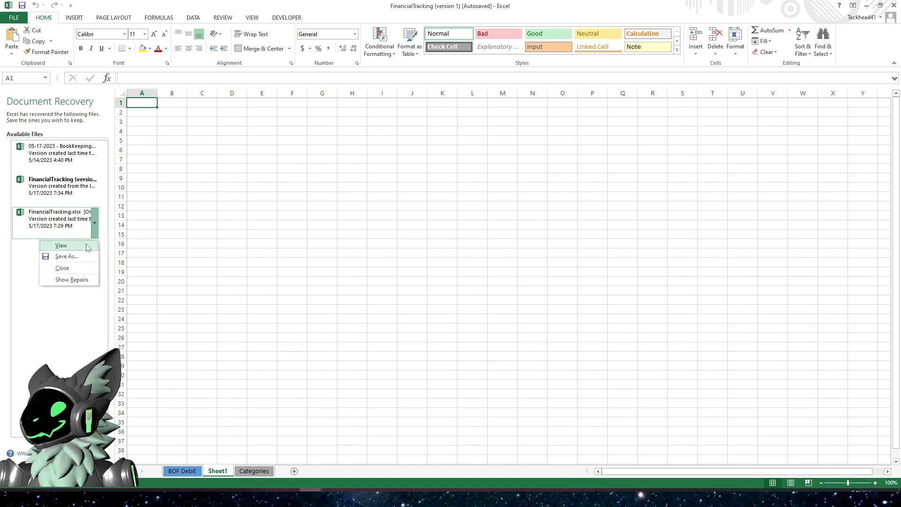
left_click(87, 246)
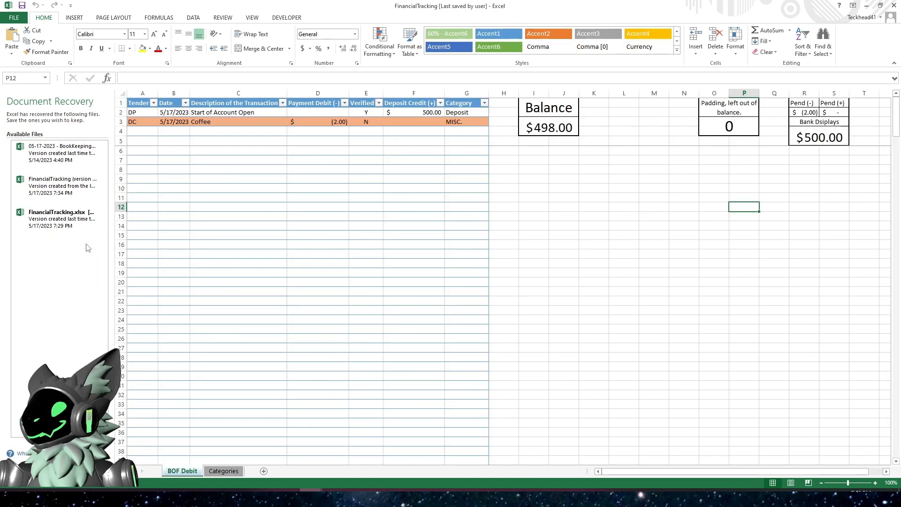
left_click(93, 200)
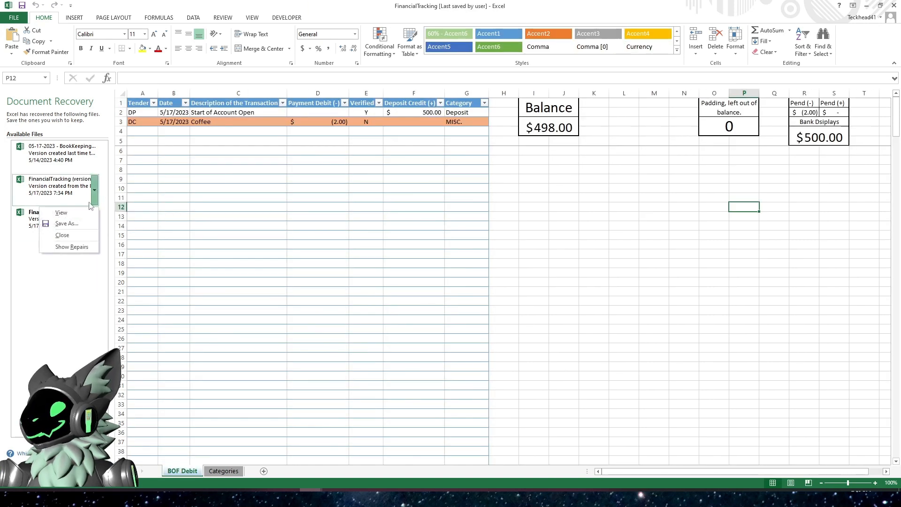
left_click(84, 214)
left_click(94, 157)
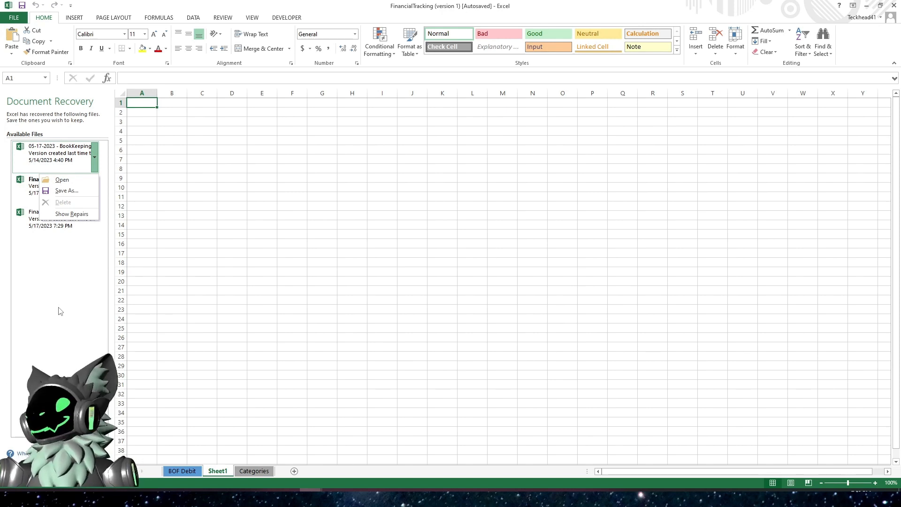
left_click(213, 281)
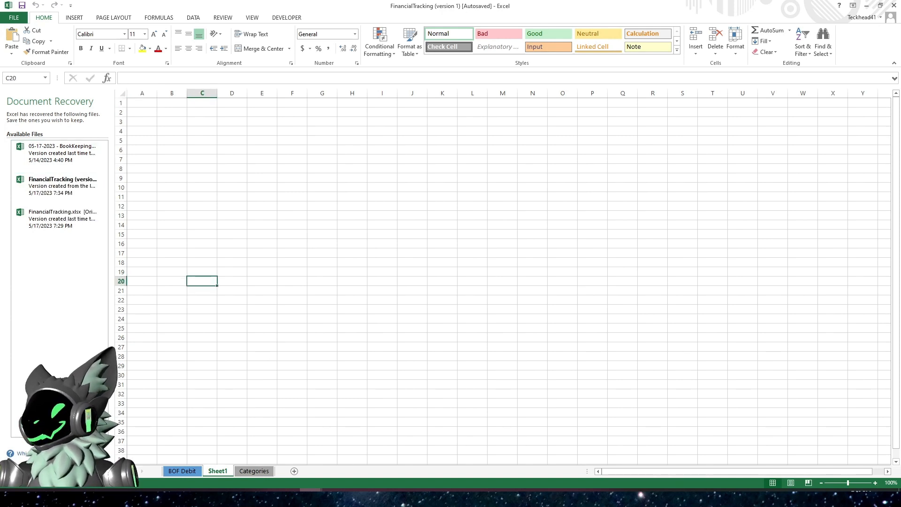
left_click(94, 466)
left_click(131, 335)
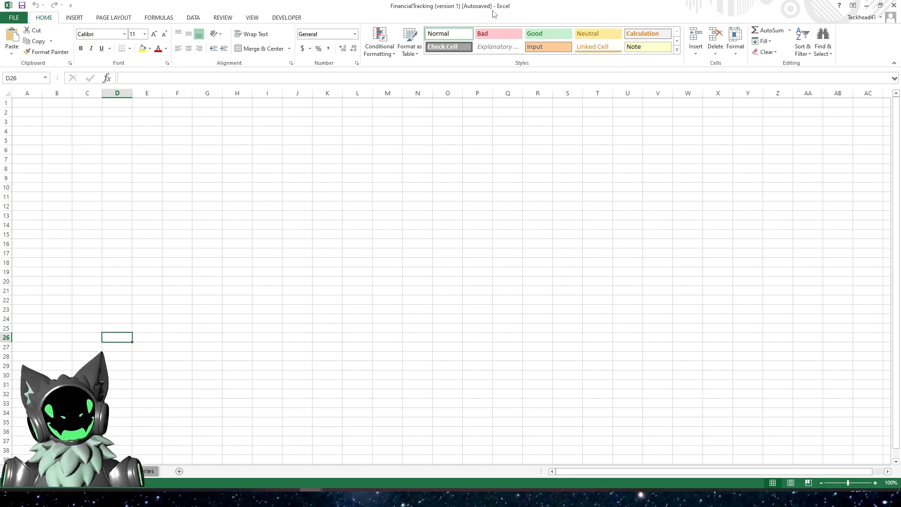
left_click(289, 187)
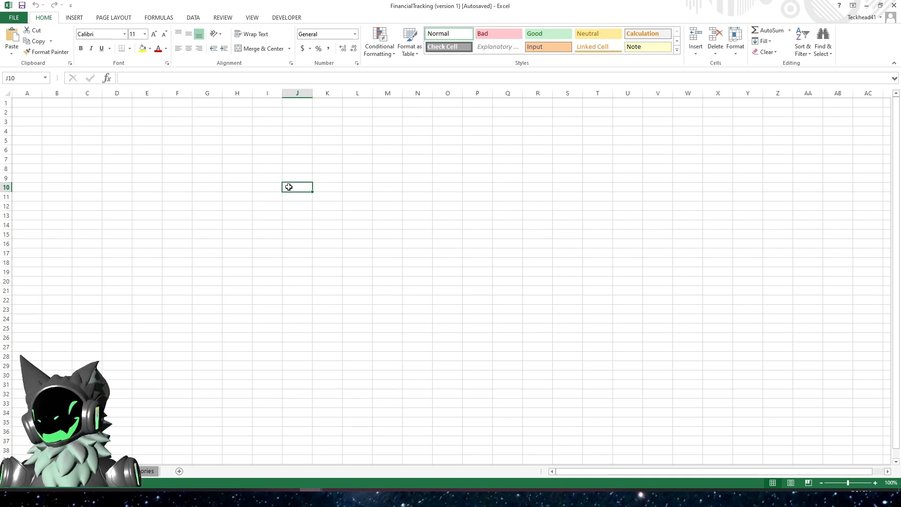
left_click(268, 177)
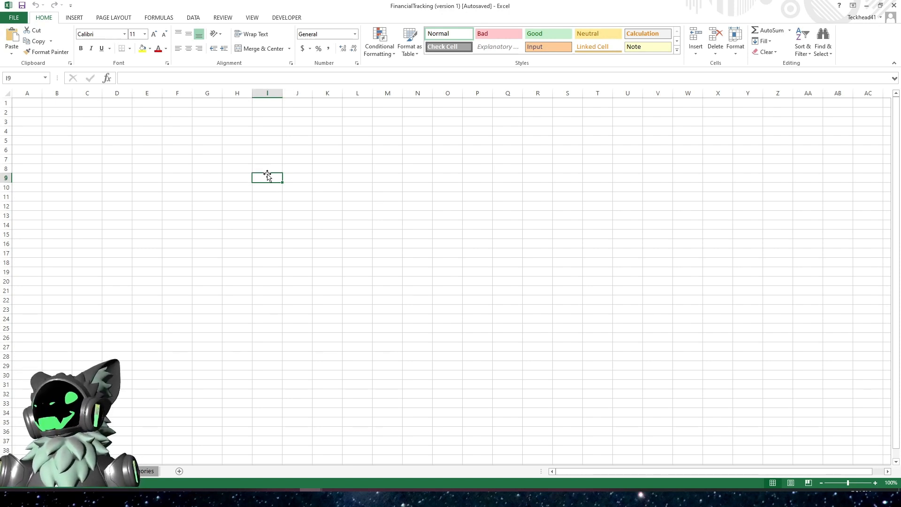
left_click(22, 6)
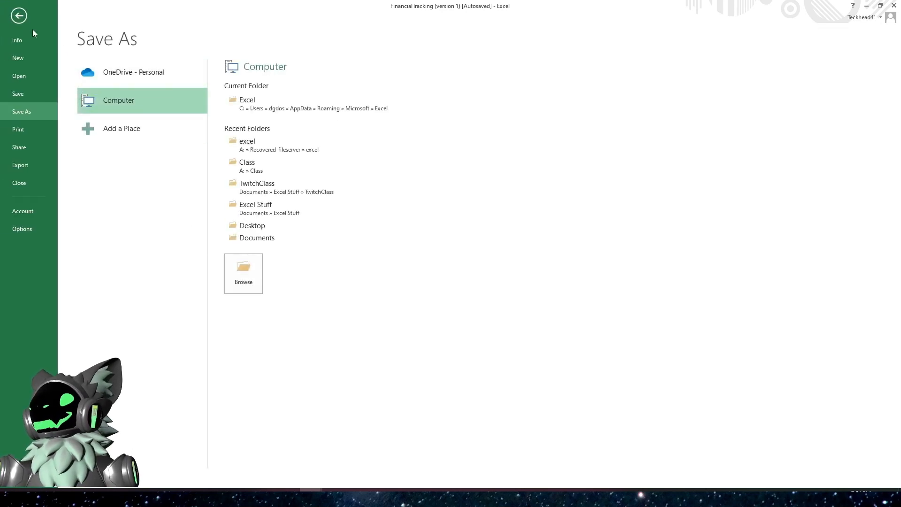
left_click(20, 17)
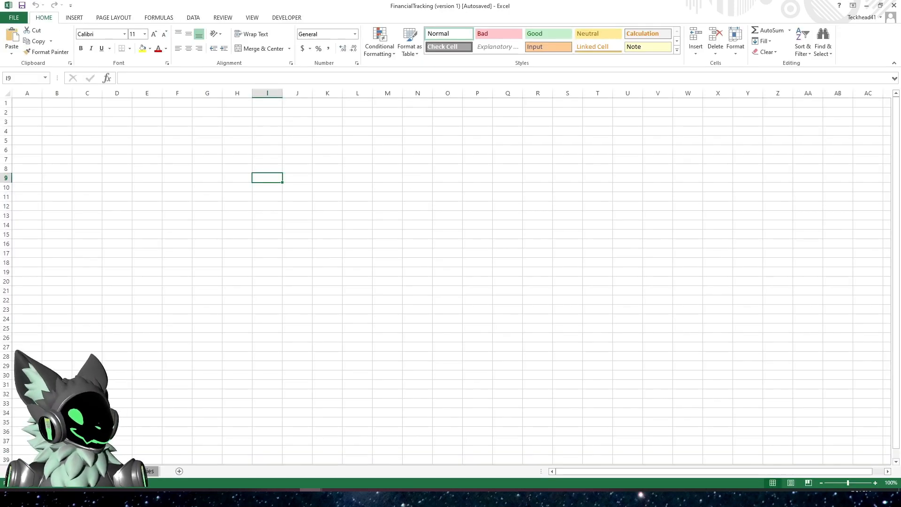
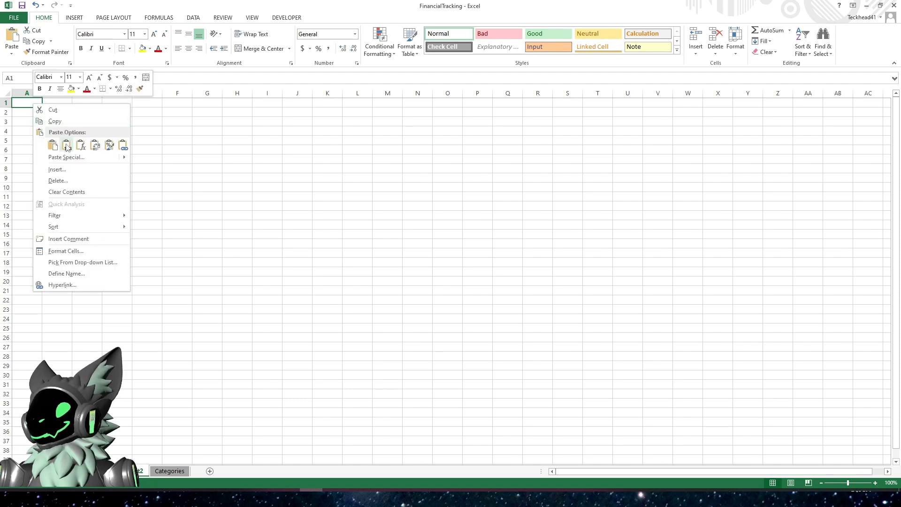
- Paste the transaction header row into the first row of the new sheet
left_click(66, 147)
left_click(66, 216)
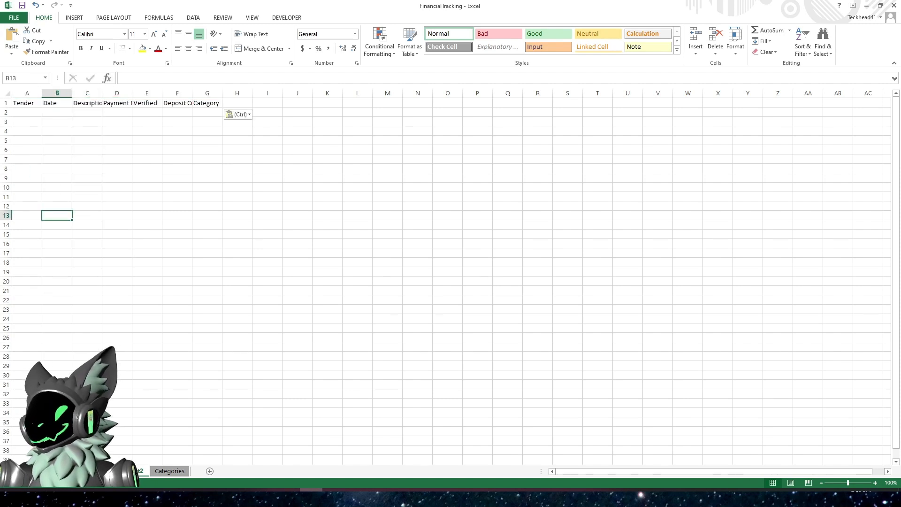
left_click_drag(27, 103, 207, 103)
left_click_drag(193, 475, 195, 475)
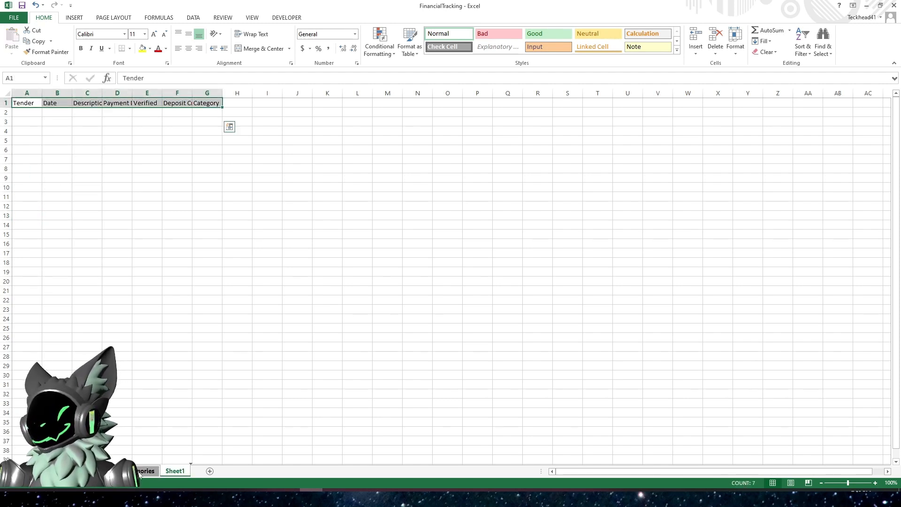
left_click_drag(105, 472, 195, 475)
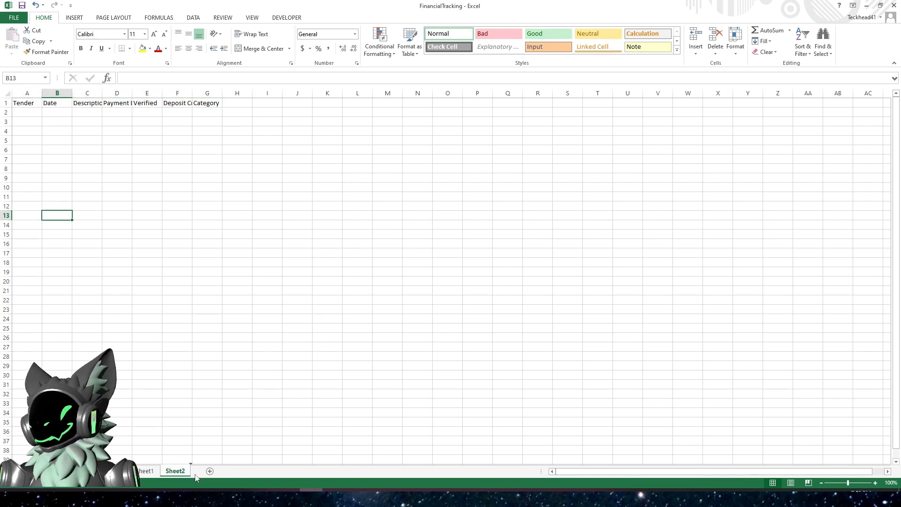
- Format A1:G10 on Sheet1 as a gold table whose first row holds the headers
left_click(149, 472)
left_click_drag(26, 105, 203, 185)
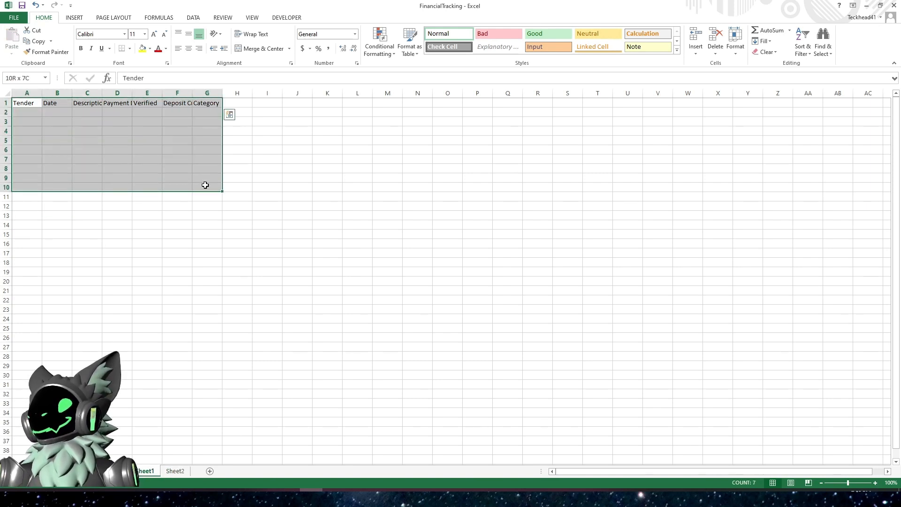
left_click(379, 43)
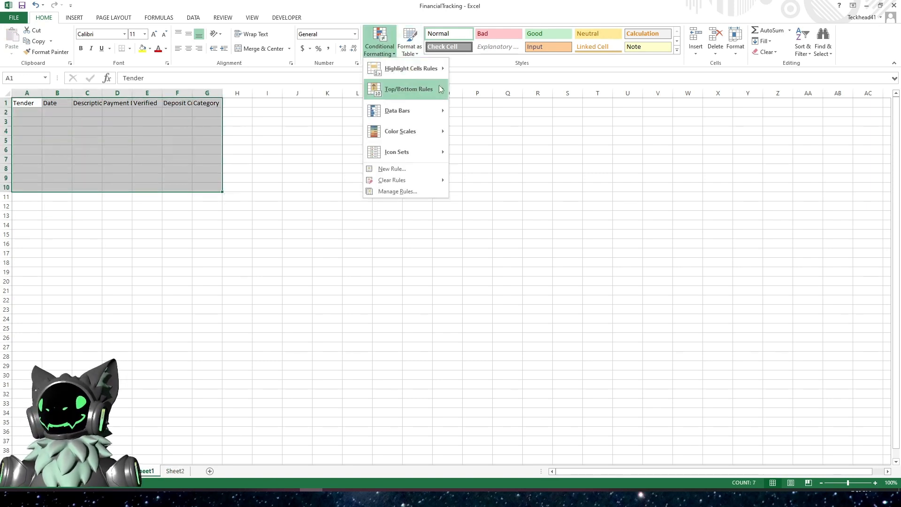
left_click(415, 50)
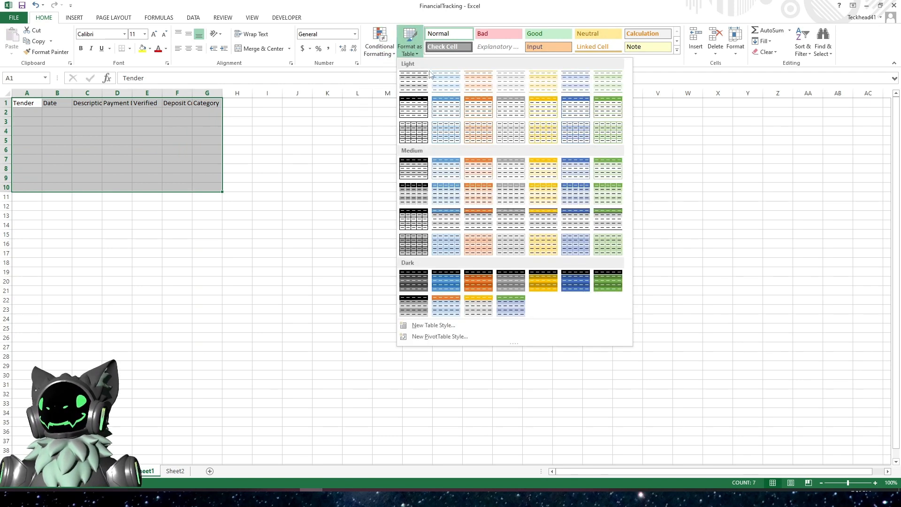
left_click(506, 150)
left_click(299, 261)
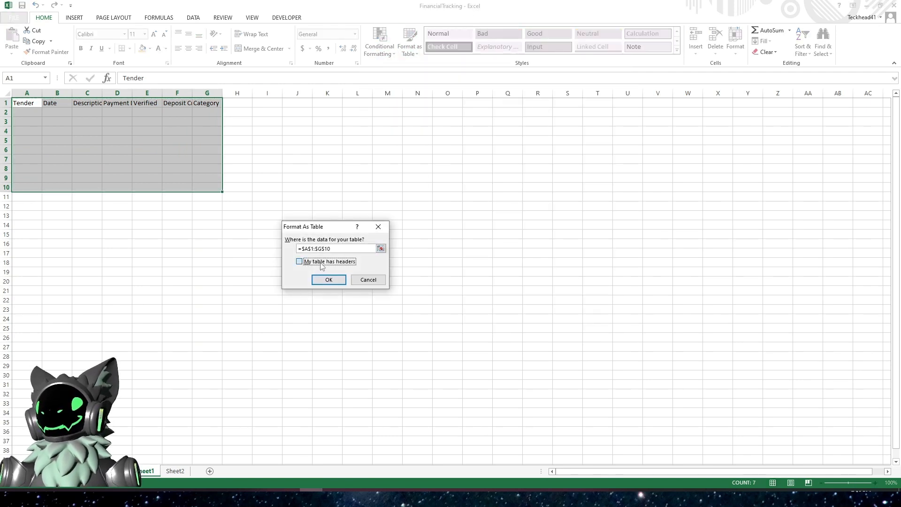
left_click(328, 280)
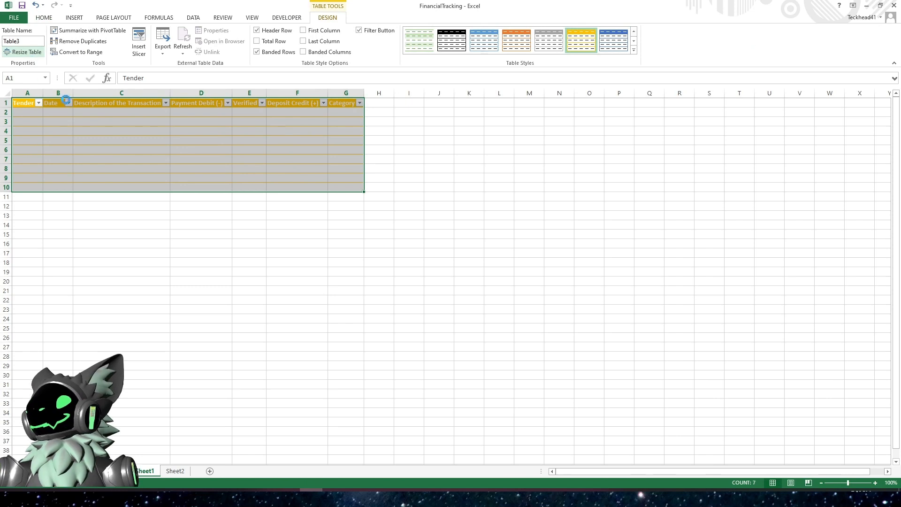
- Resize the table to span $A$1:$G$300
left_click(27, 52)
left_click(341, 243)
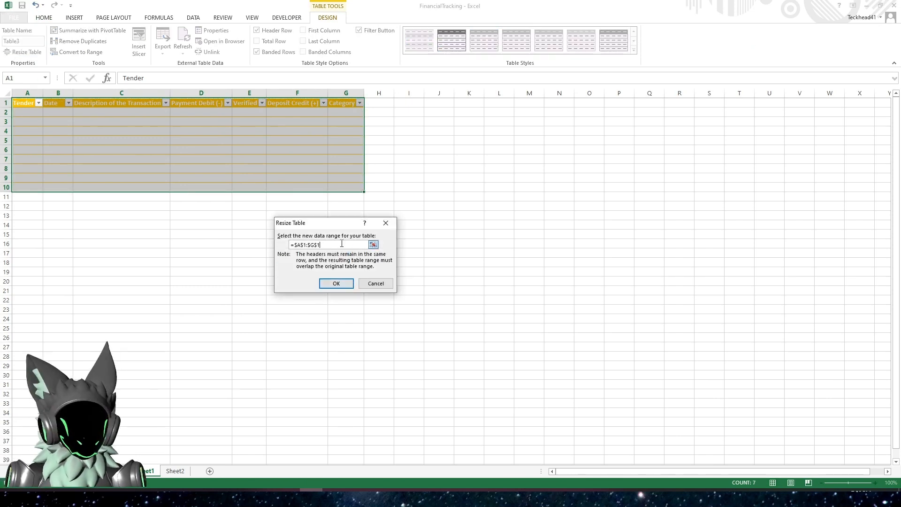
type("300")
key("Return")
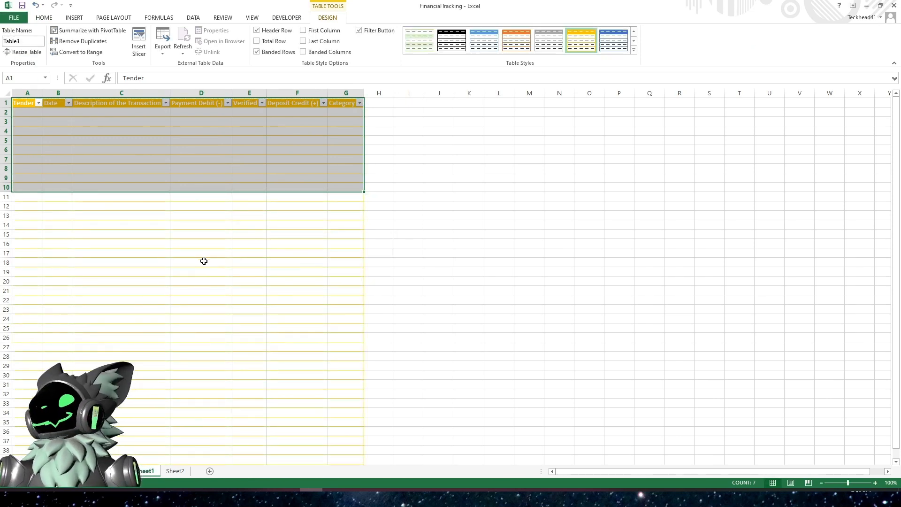
left_click(202, 262)
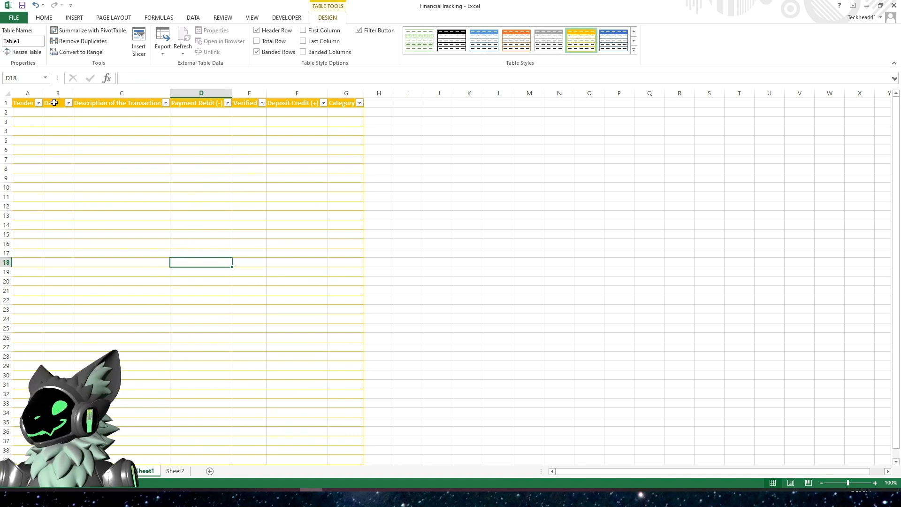
- Name the table SAVINGS
left_click(30, 43)
type("SAVING")
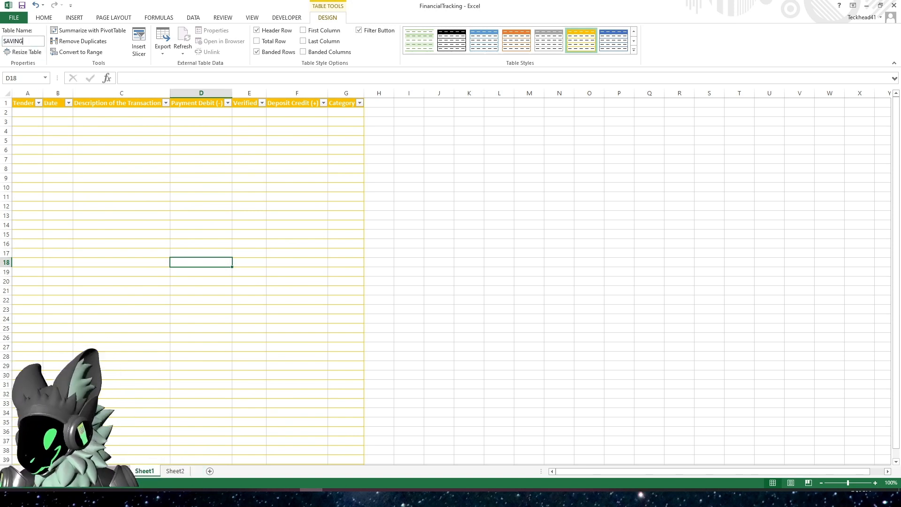
type("S")
left_click(61, 170)
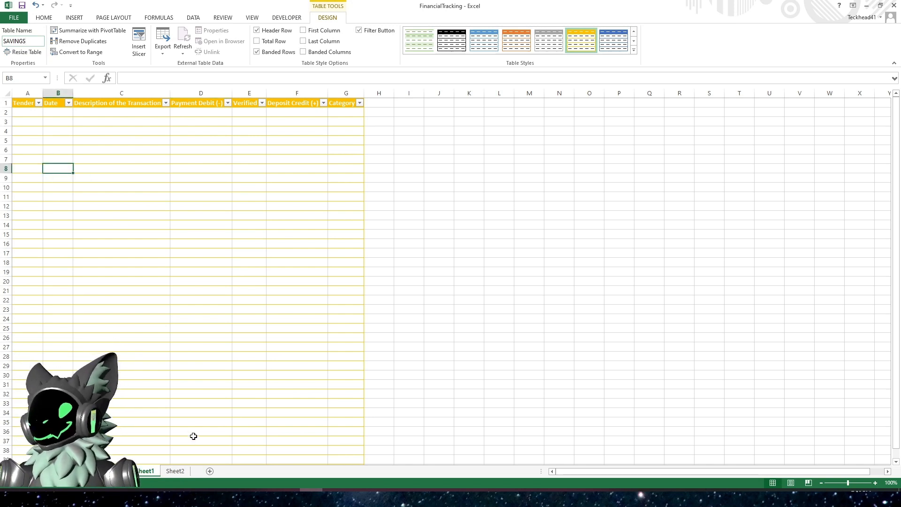
- Rename Sheet1 to Savings
right_click(147, 474)
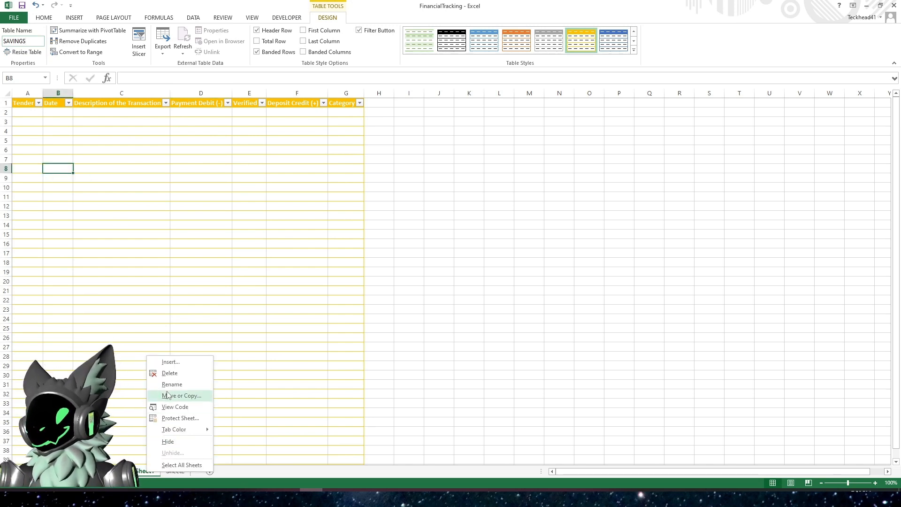
left_click(171, 385)
type("Savings")
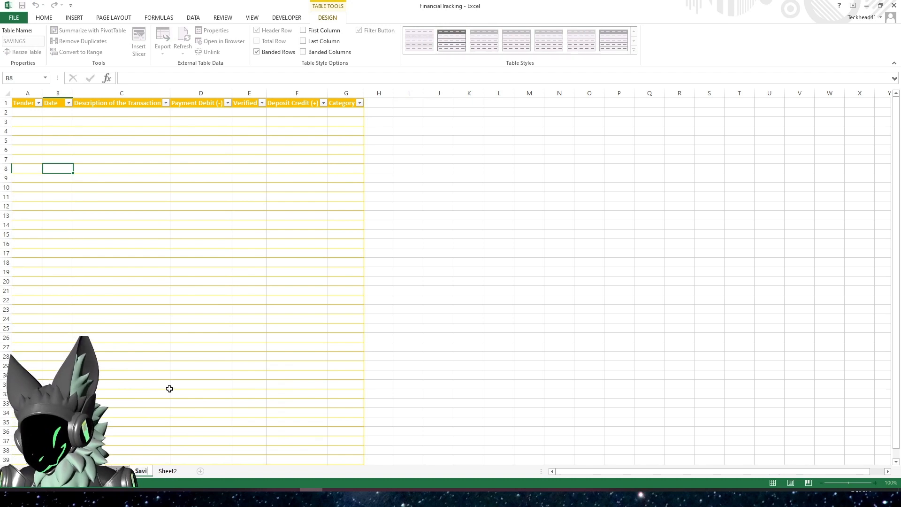
left_click(171, 388)
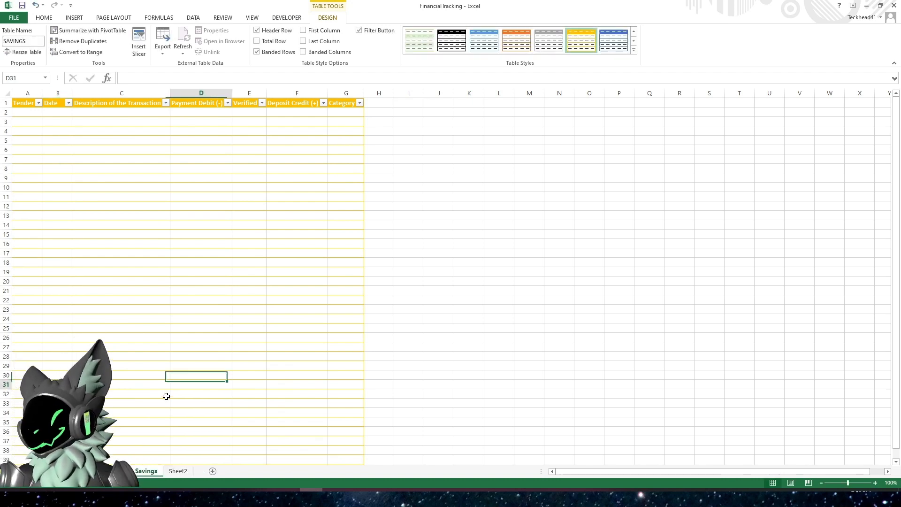
- Set the Savings sheet tab colour to gold
right_click(147, 472)
mouse_move(192, 430)
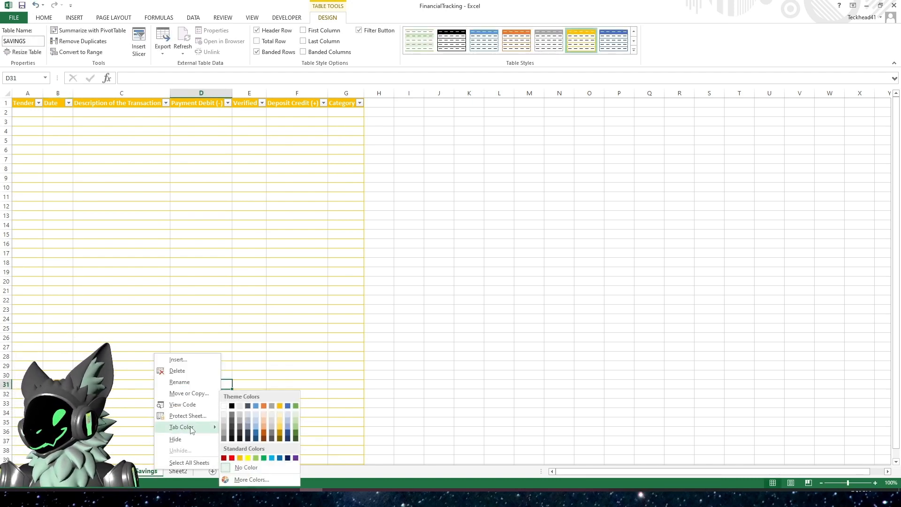
left_click(280, 406)
- Rename Sheet2 to Credit
left_click(183, 474)
right_click(180, 472)
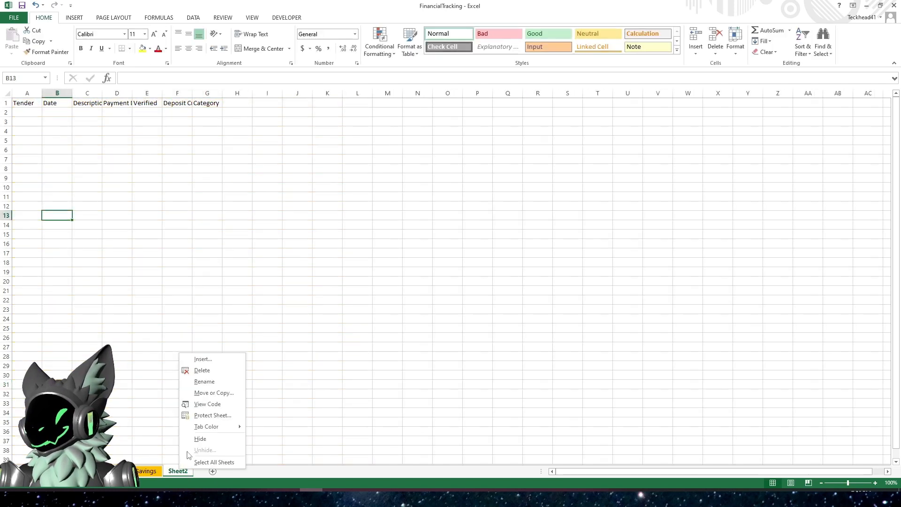
left_click(203, 382)
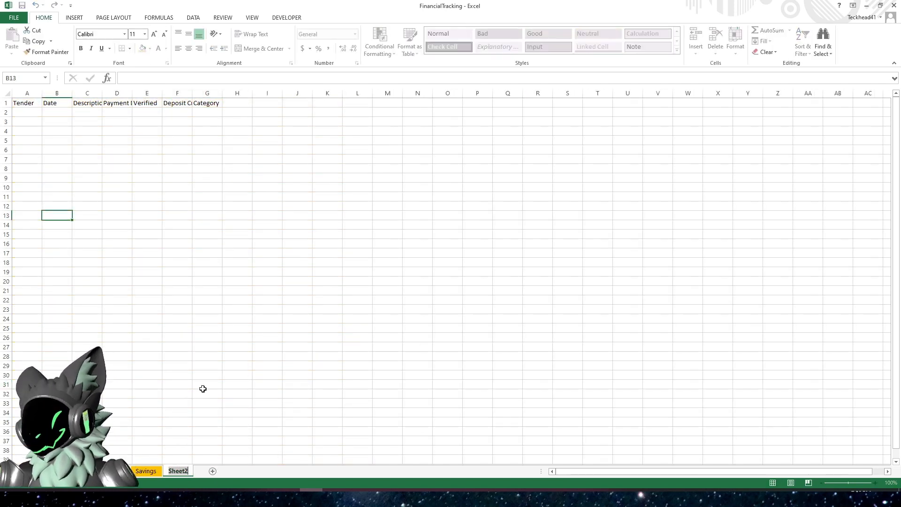
type("Credit")
key("Return")
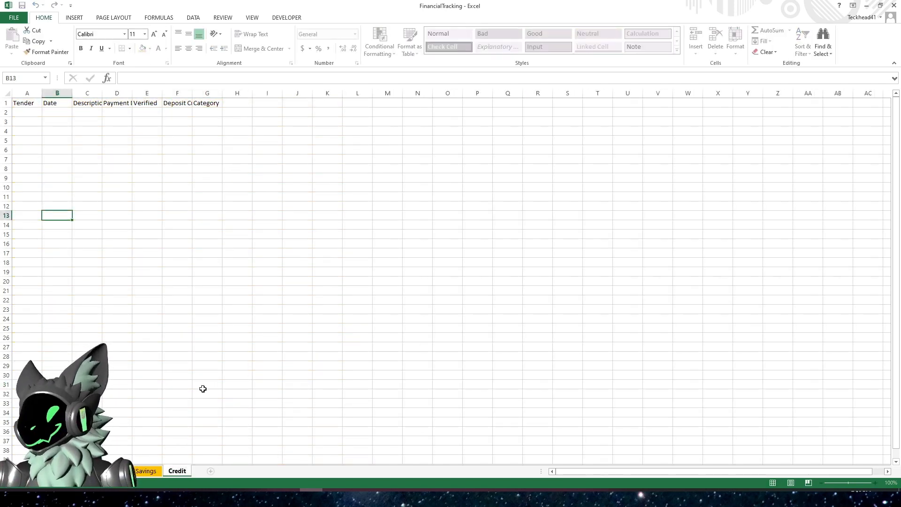
- Set the Credit sheet tab colour to green
right_click(181, 470)
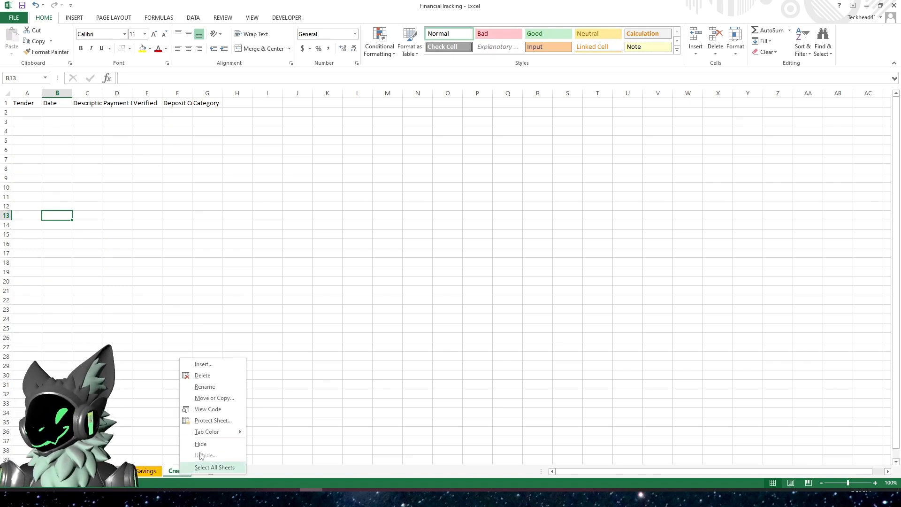
mouse_move(221, 432)
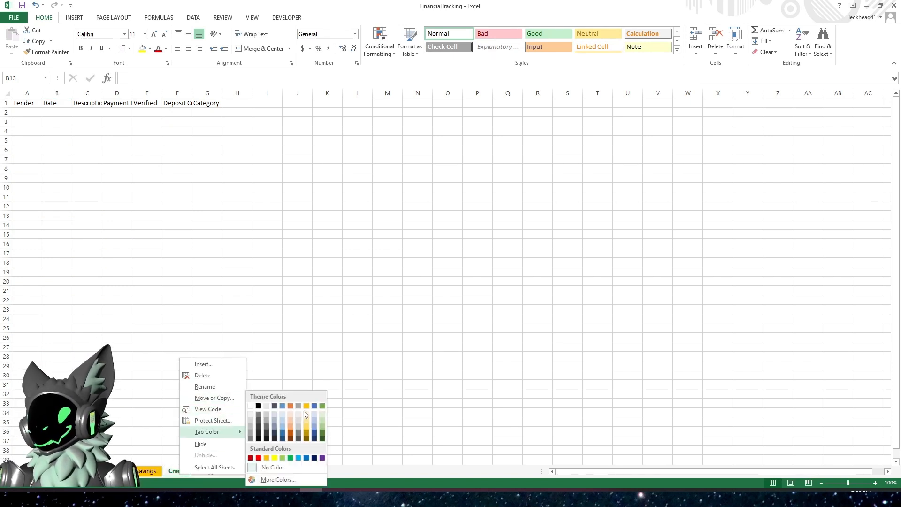
left_click(322, 407)
left_click(219, 366)
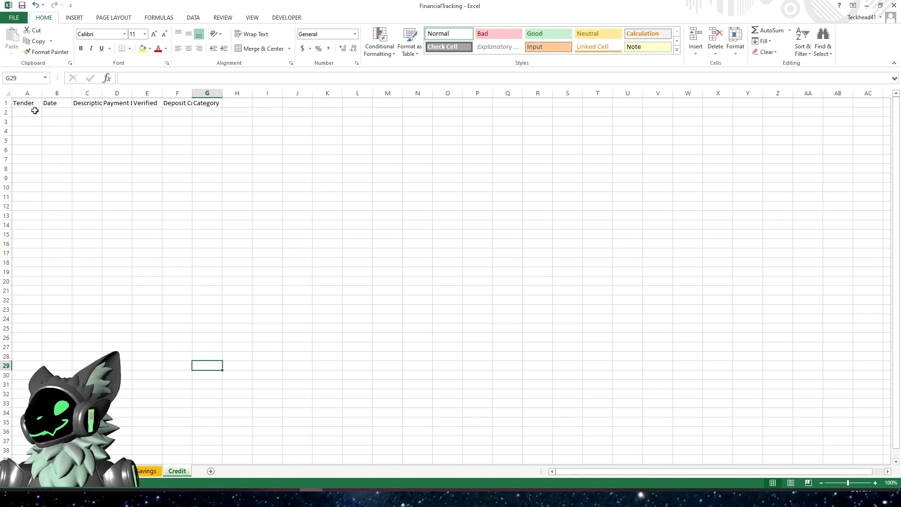
- Format A1:G10 on the Credit sheet as a green table whose first row holds the headers
left_click_drag(33, 105, 210, 187)
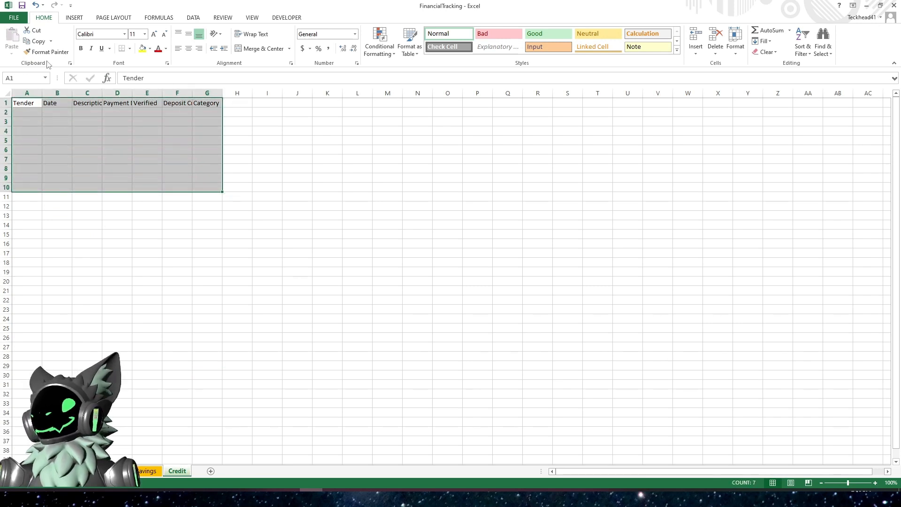
left_click(410, 49)
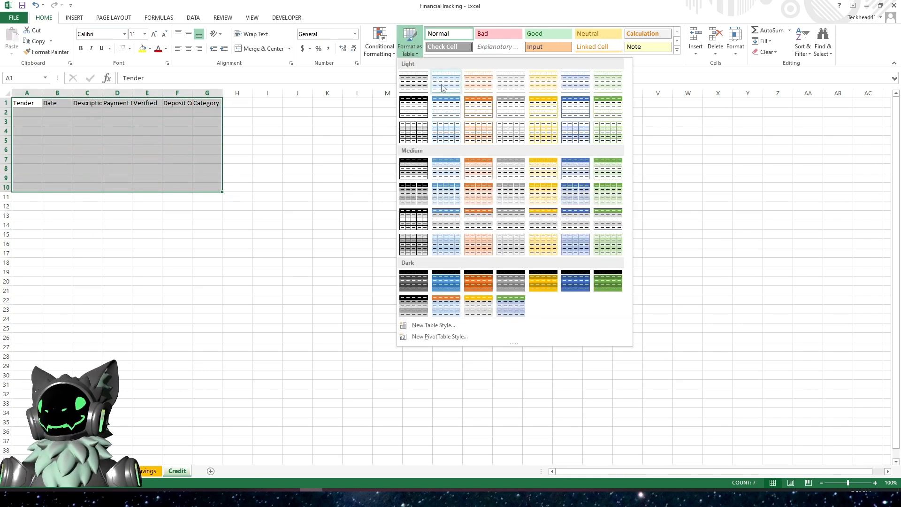
left_click(606, 110)
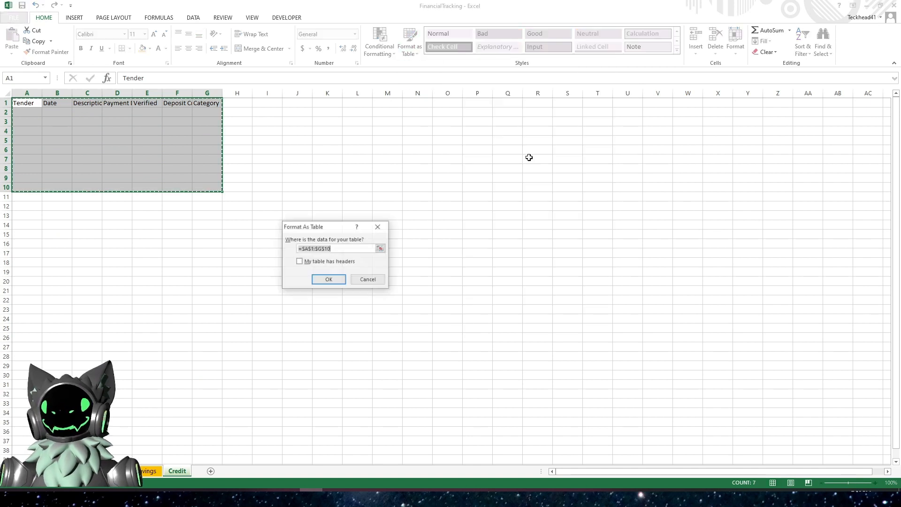
left_click(314, 262)
left_click(329, 279)
- Resize the Credit table to span $A$1:$G$300
left_click(23, 52)
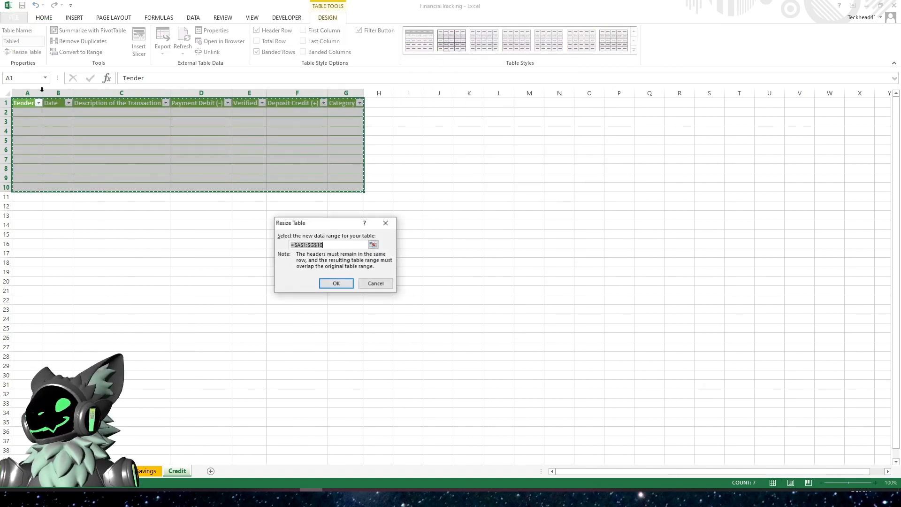
left_click(338, 245)
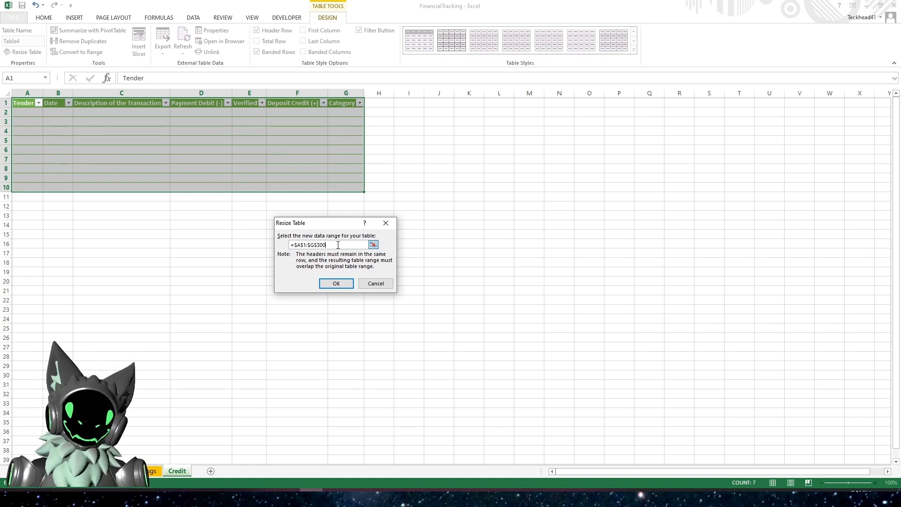
key("Return")
left_click(172, 226)
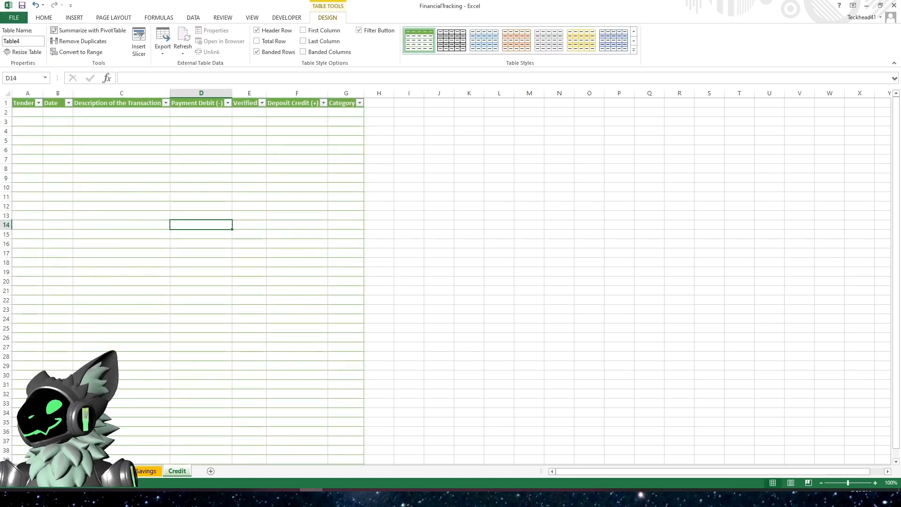
- Name the table CREDIT
left_click(34, 43)
type("CREDIT")
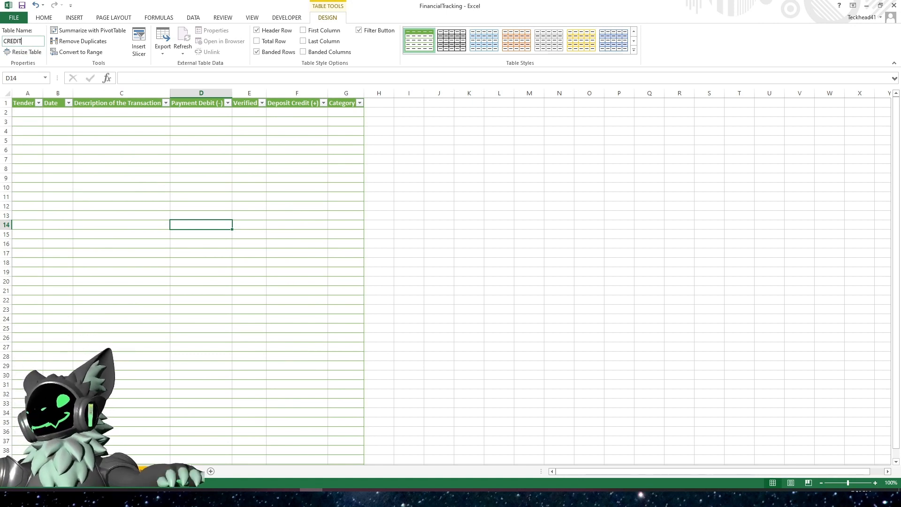
left_click(175, 186)
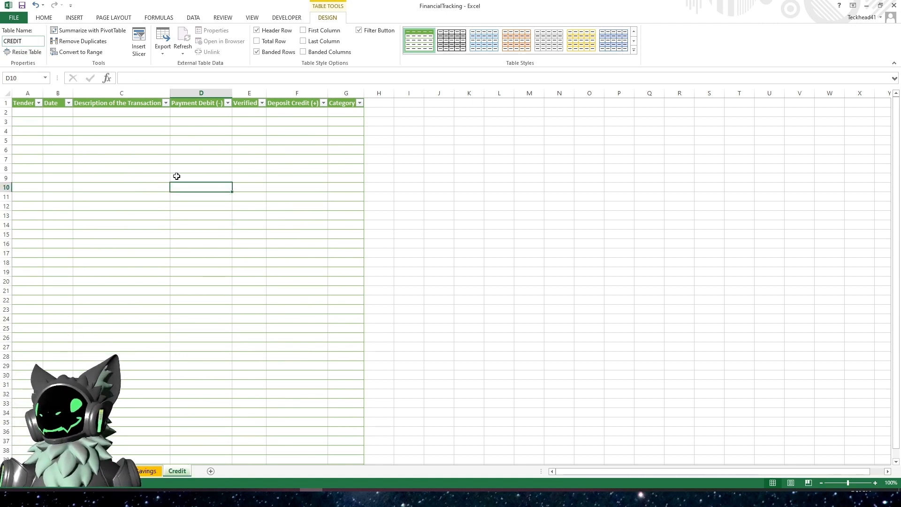
left_click(321, 177)
- Add Coffee as a new entry at the end of the Categories list
left_click(61, 471)
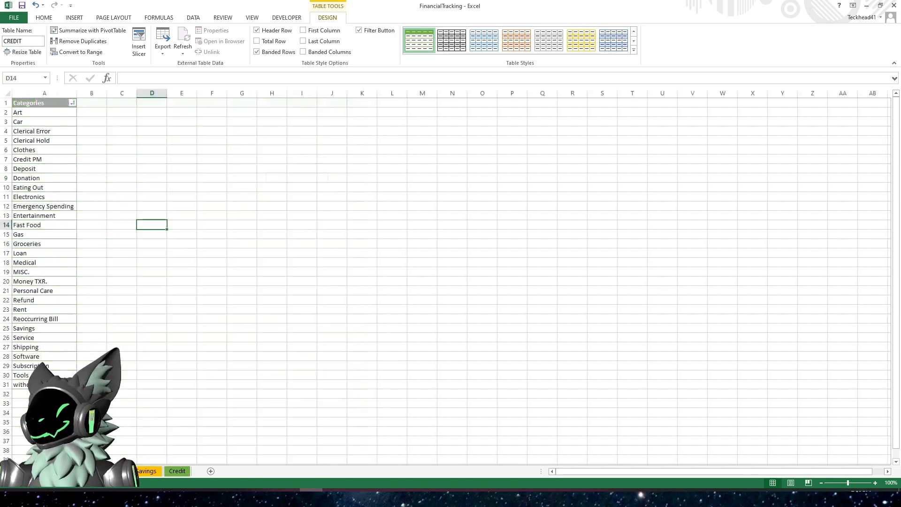
left_click(112, 471)
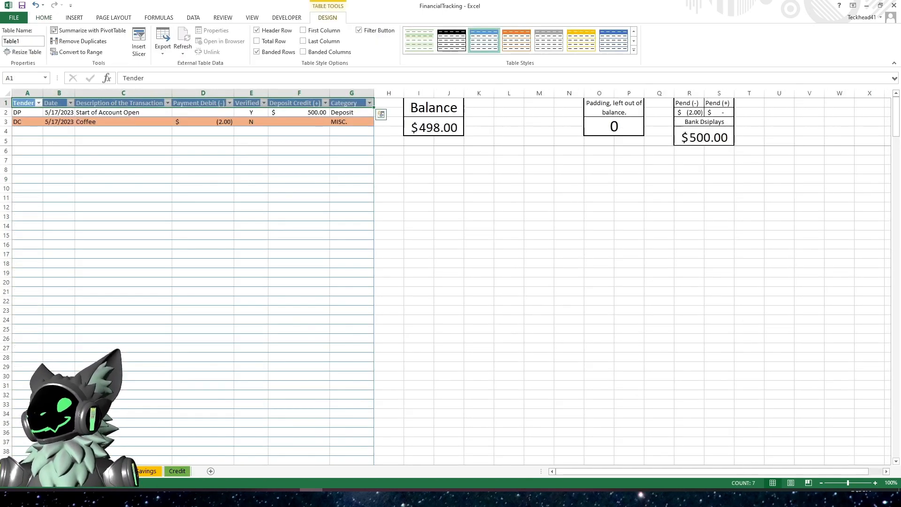
left_click(61, 471)
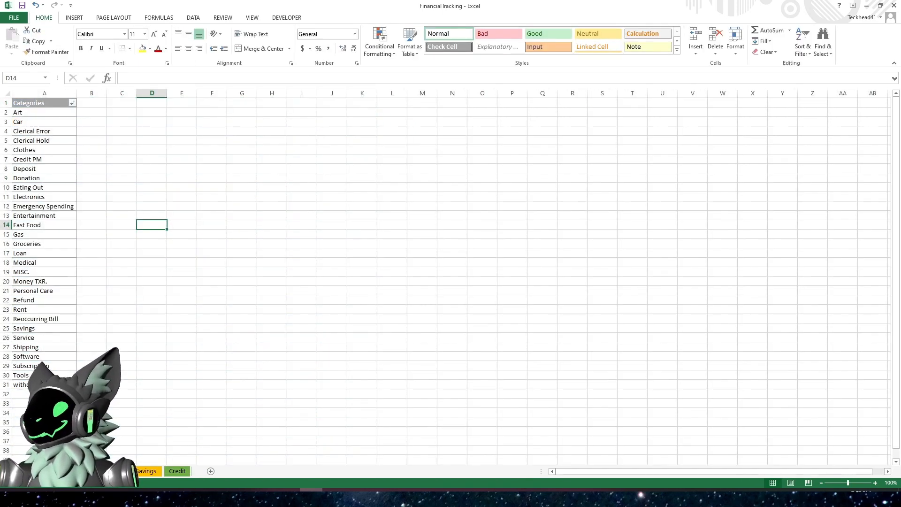
left_click(19, 395)
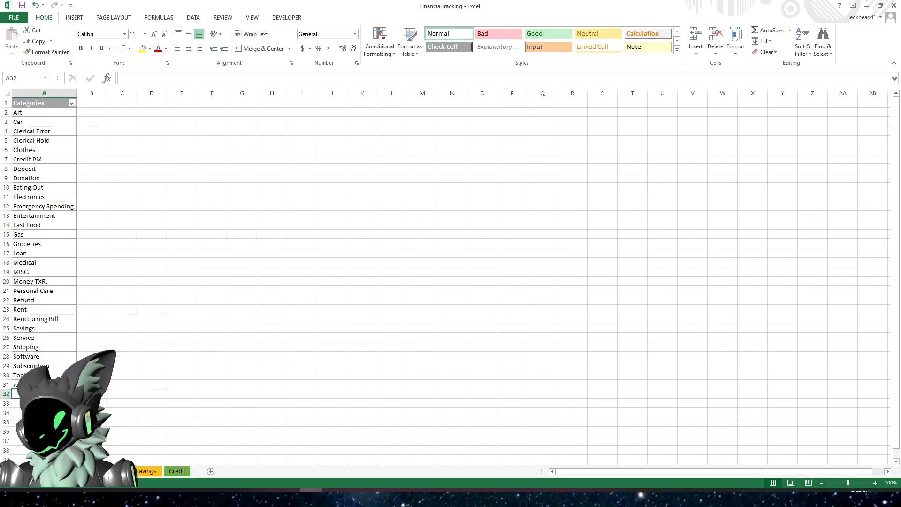
type("Coffee")
key("Return")
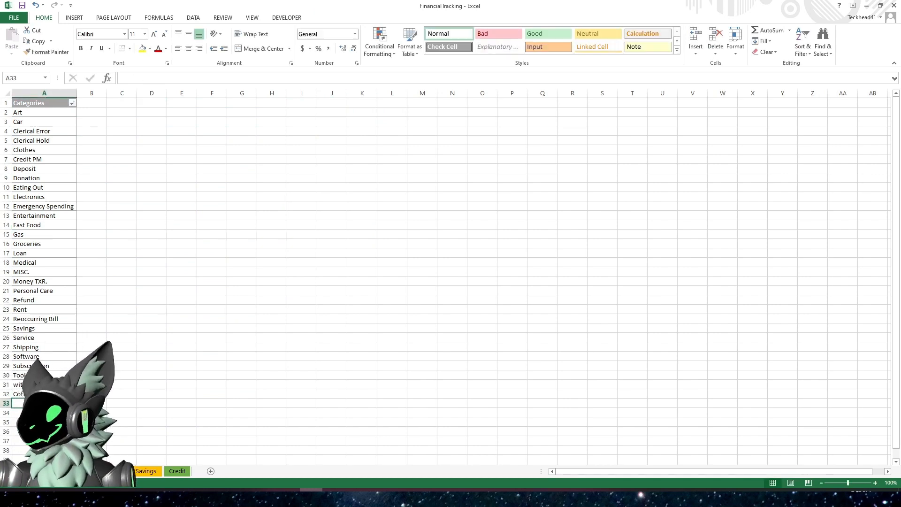
- Sort the Categories list from A to Z
left_click(73, 102)
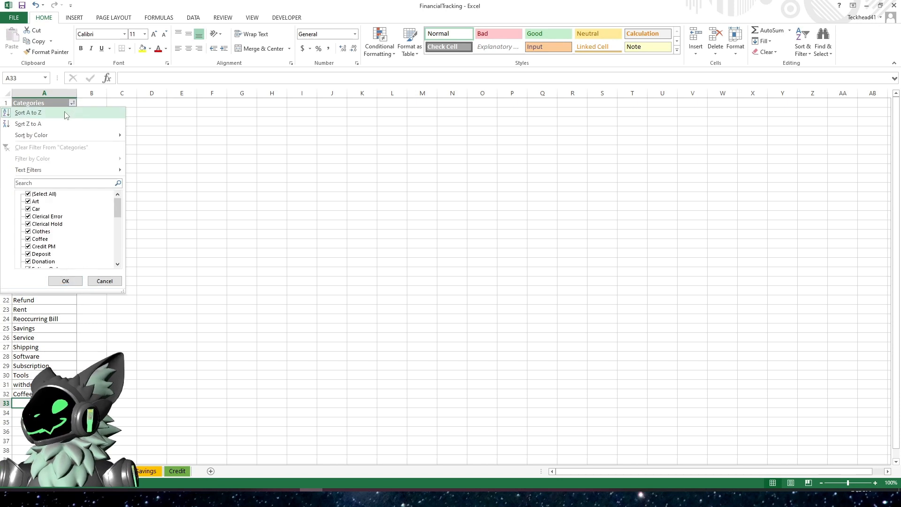
left_click(28, 113)
left_click(141, 254)
- Set the category of the Coffee transaction on the main transactions sheet to Coffee
left_click(117, 471)
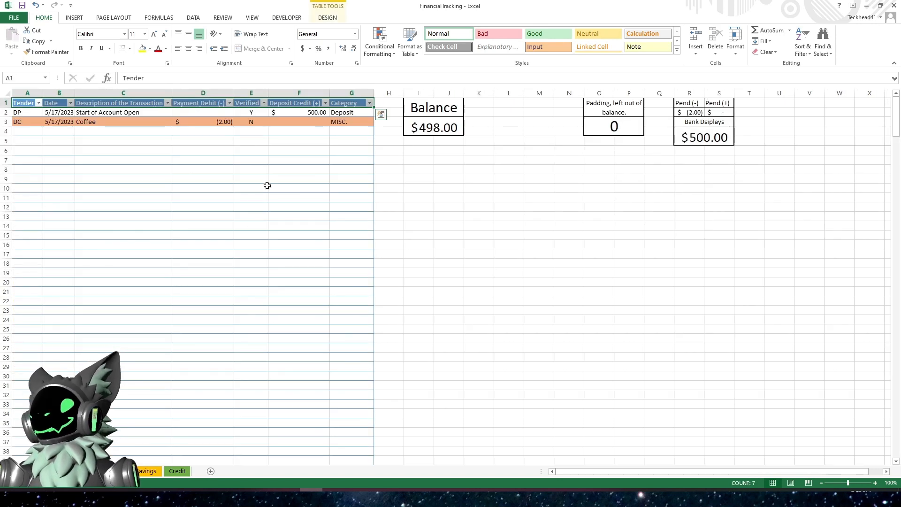
left_click(346, 124)
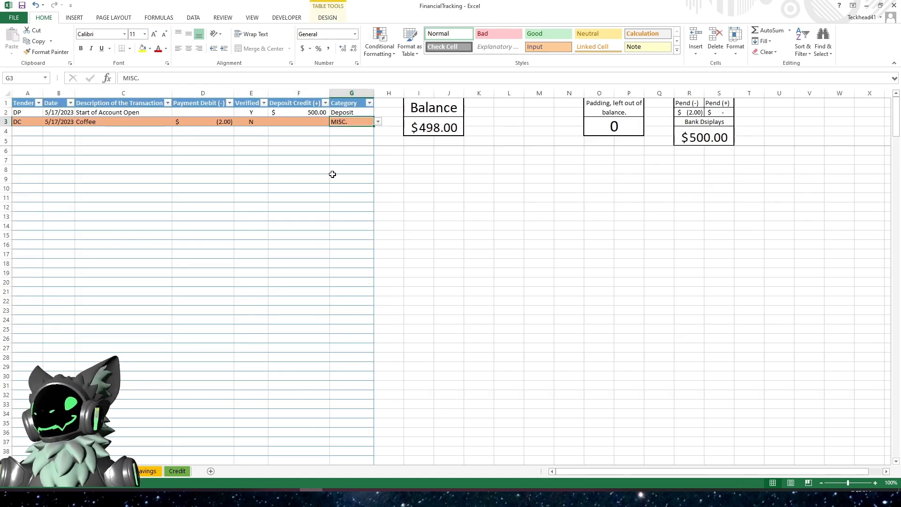
type("Coffee")
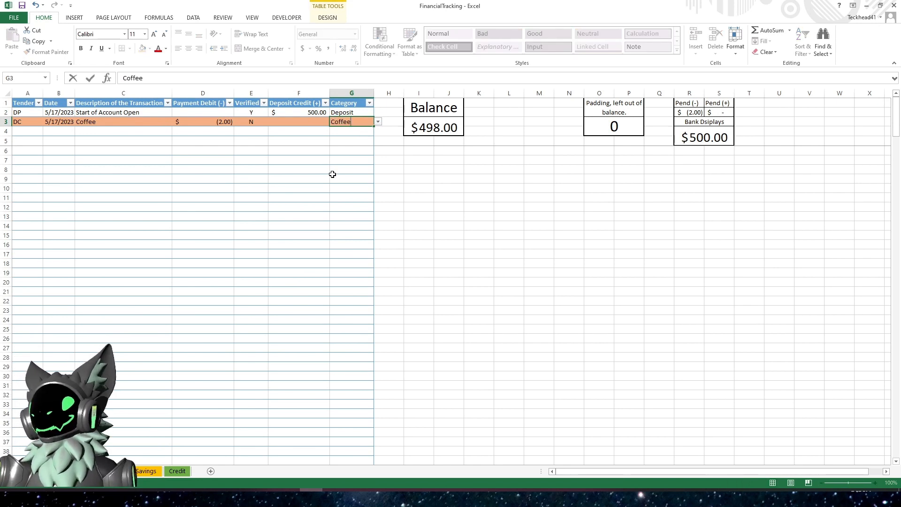
key("Return")
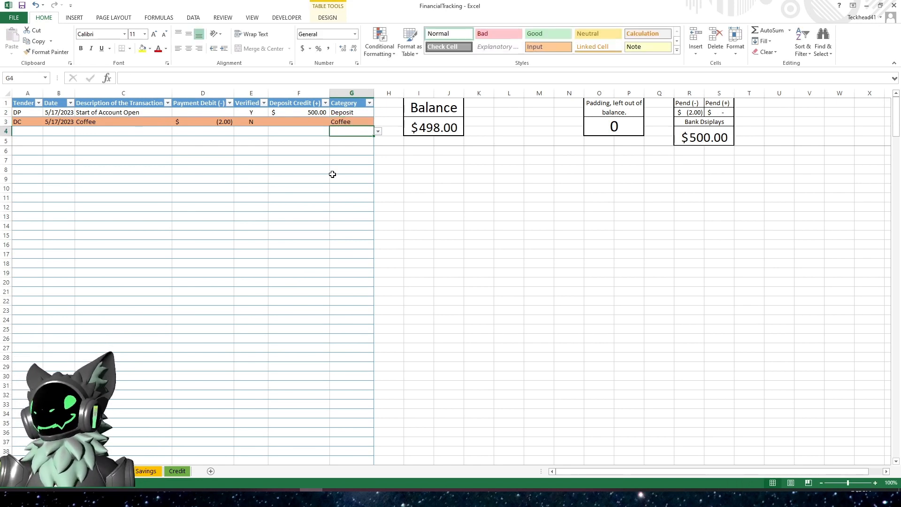
left_click(143, 471)
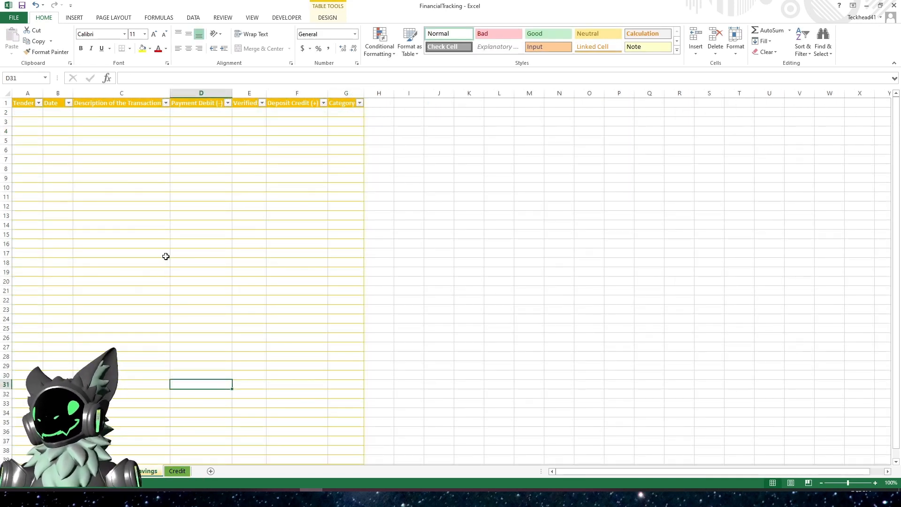
left_click(116, 472)
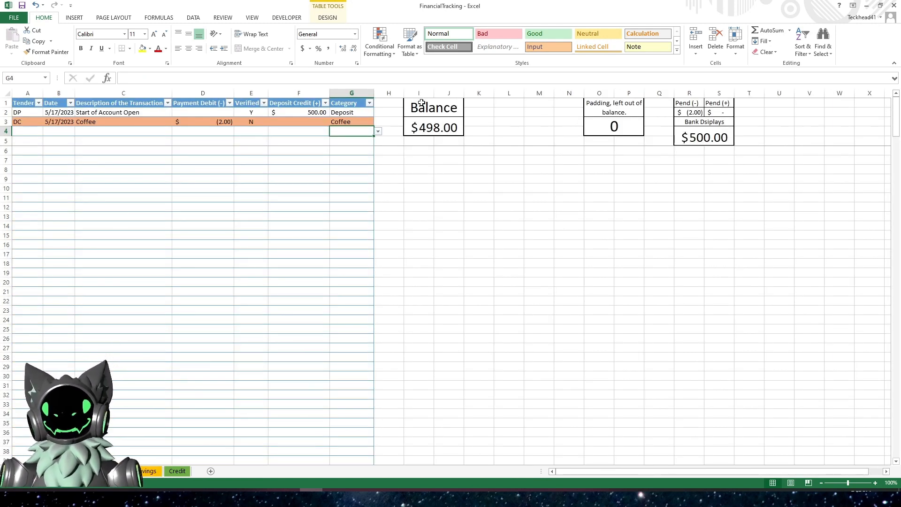
left_click_drag(421, 103, 681, 139)
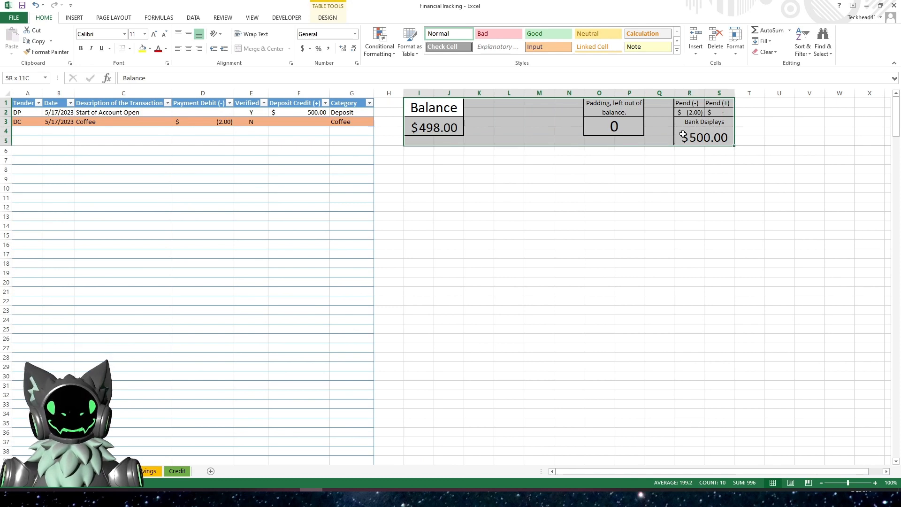
right_click(581, 113)
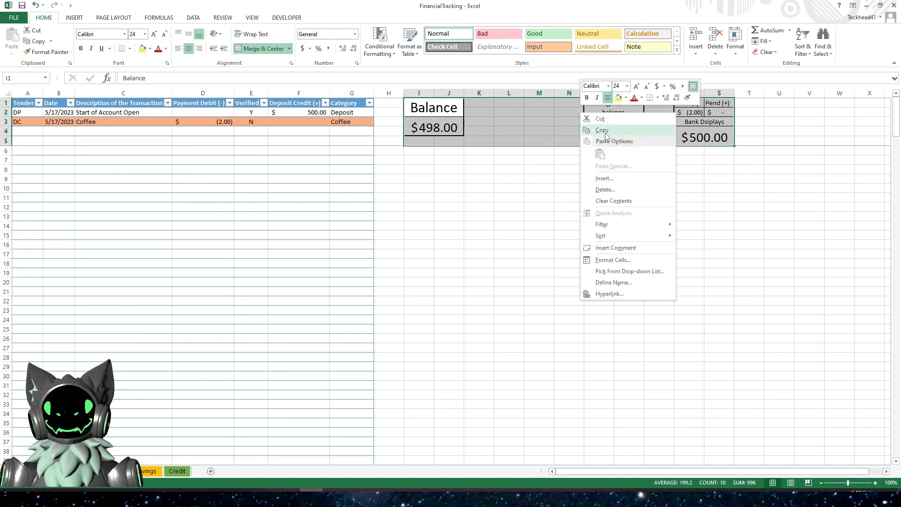
key("Escape")
- Copy the Balance box from the main sheet and paste it into I1 of the Savings sheet
left_click(436, 107)
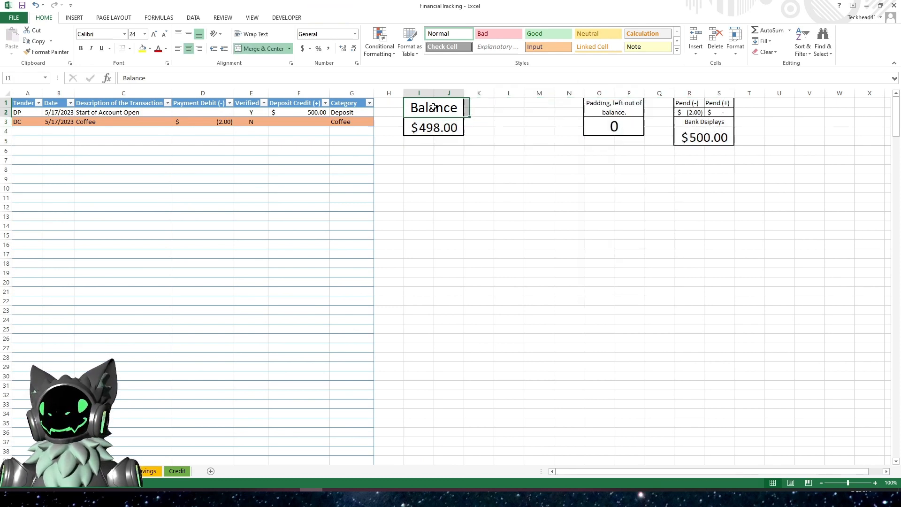
left_click_drag(435, 107, 438, 126)
right_click(440, 125)
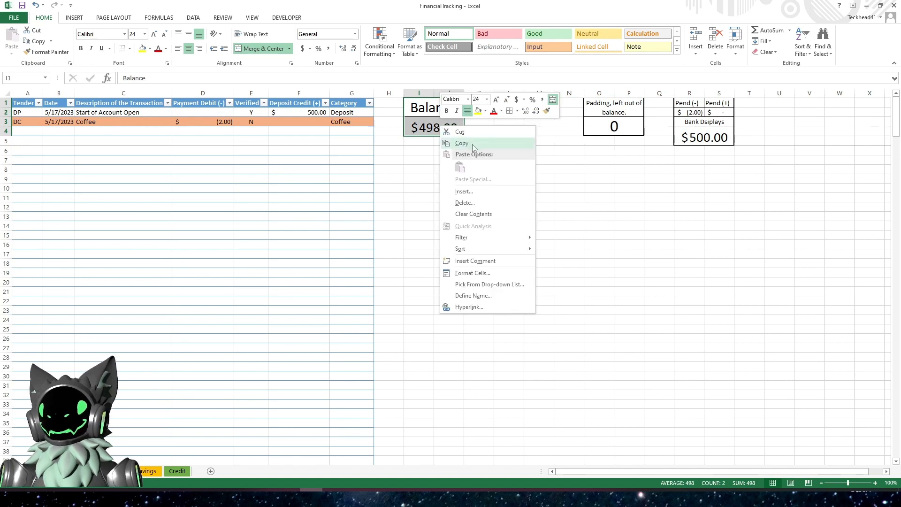
left_click(472, 144)
left_click(152, 476)
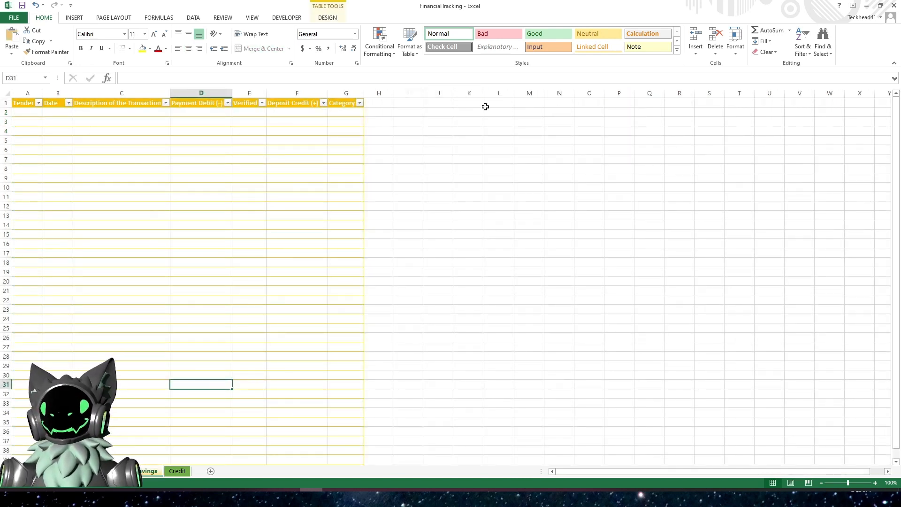
left_click(415, 101)
right_click(416, 101)
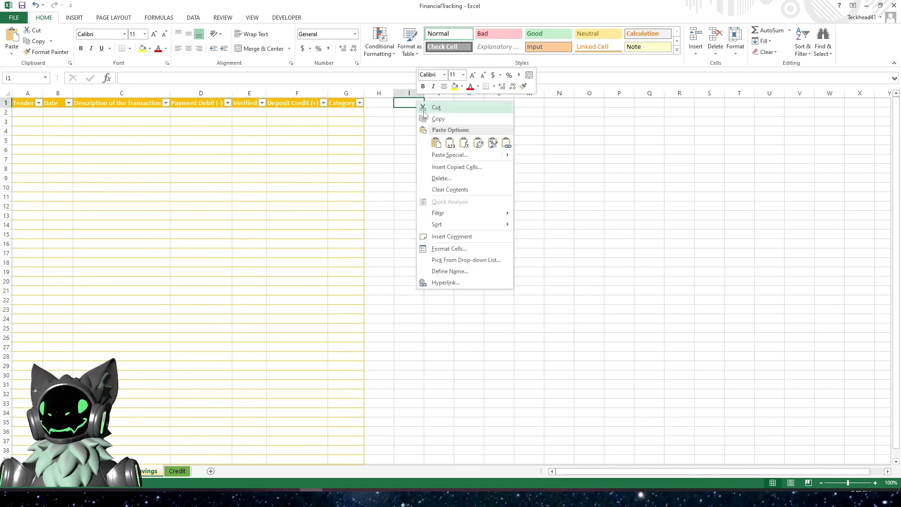
left_click(436, 143)
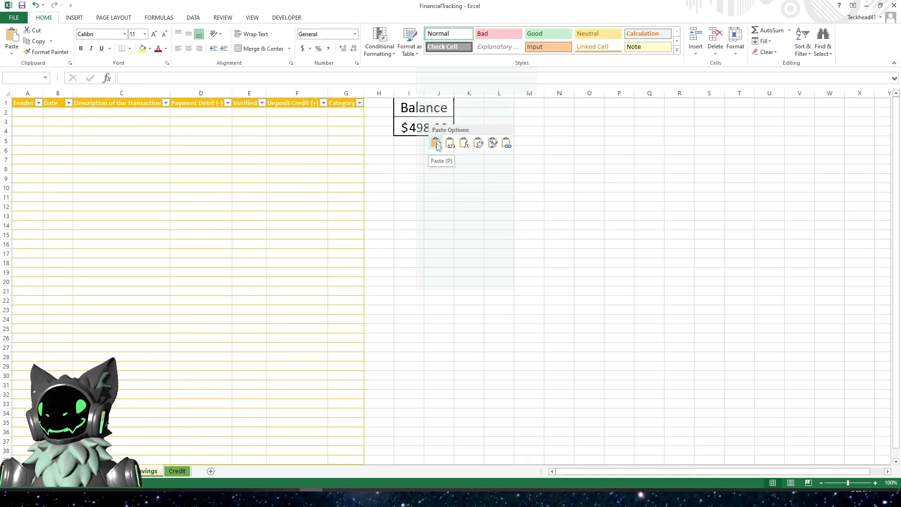
- Change the Savings balance formula to =SUM(SAVINGS[Payment Debit (-)],SAVINGS[Deposit Credit (+)])
left_click(422, 123)
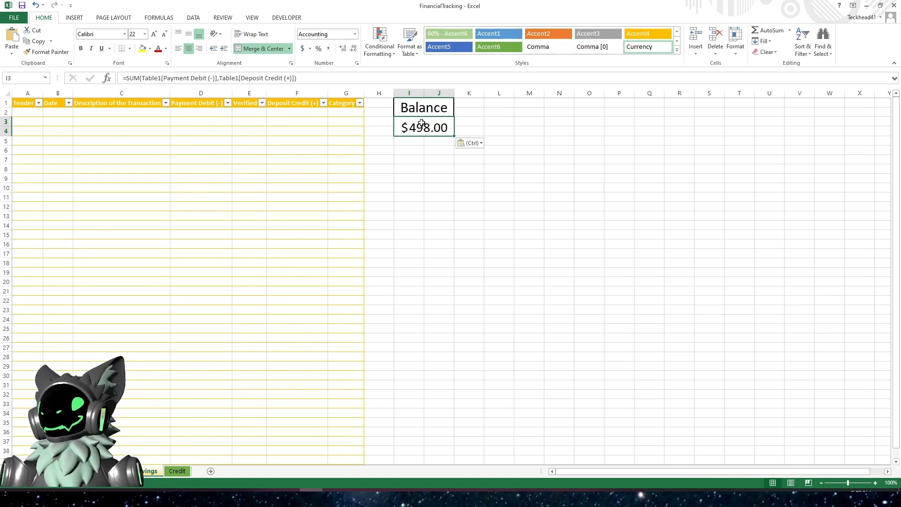
left_click(162, 77)
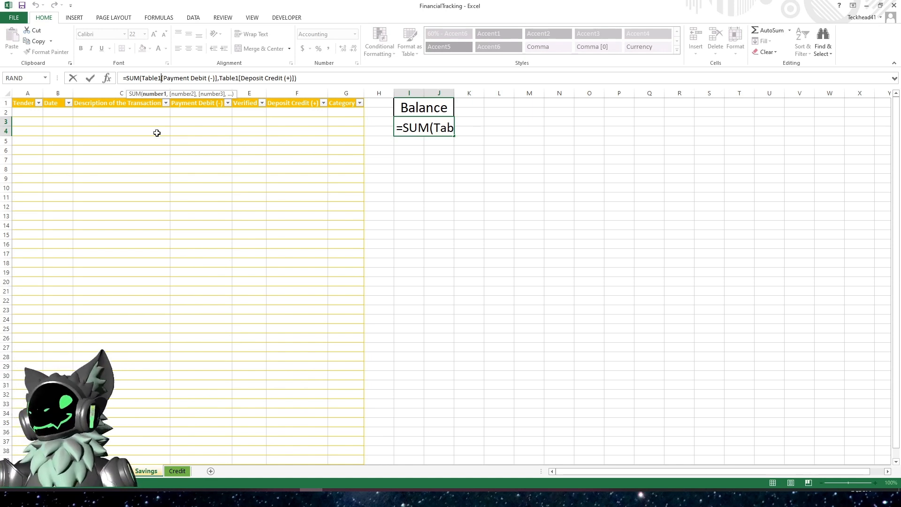
key("BackSpace")
key("BackSpace")
key("BackSpace")
key("BackSpace")
key("BackSpace")
key("BackSpace")
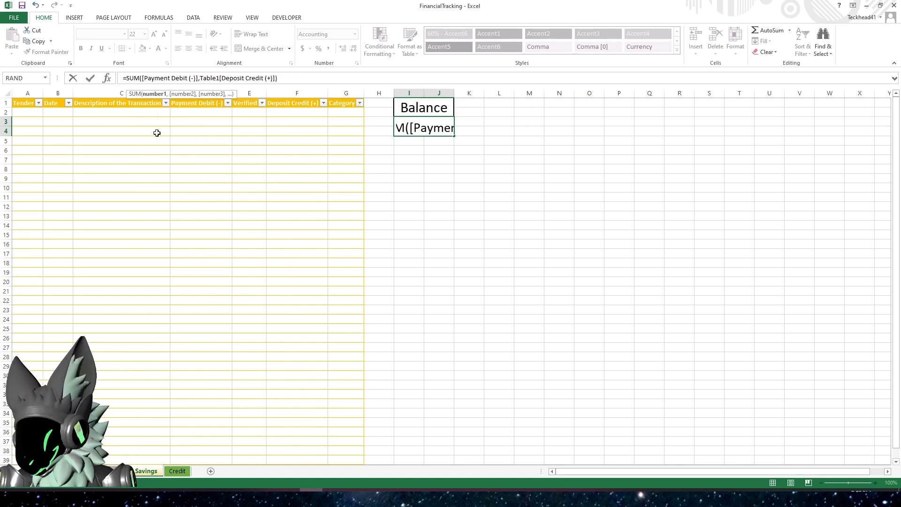
type("Sa")
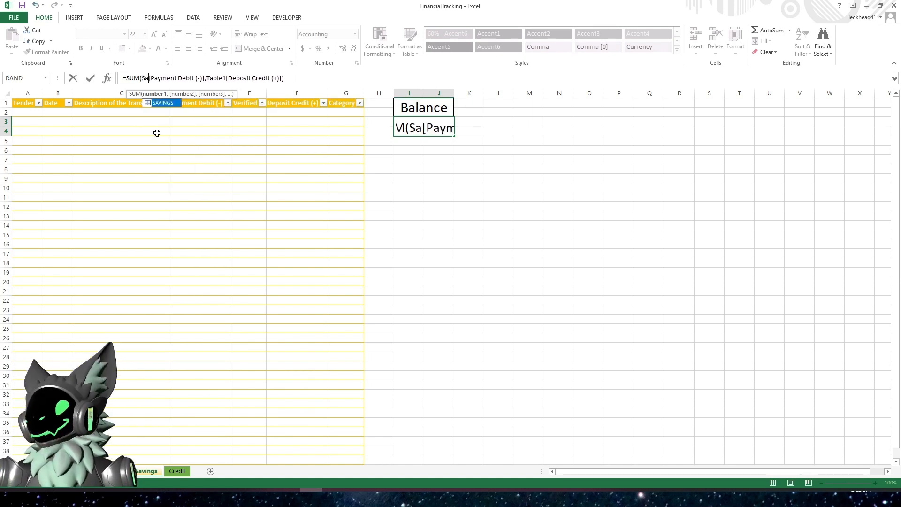
double_click(170, 106)
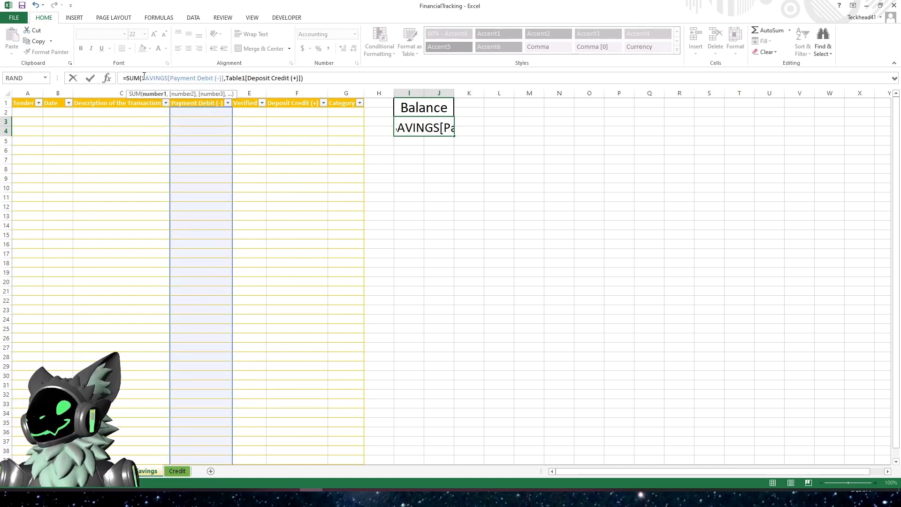
left_click(245, 78)
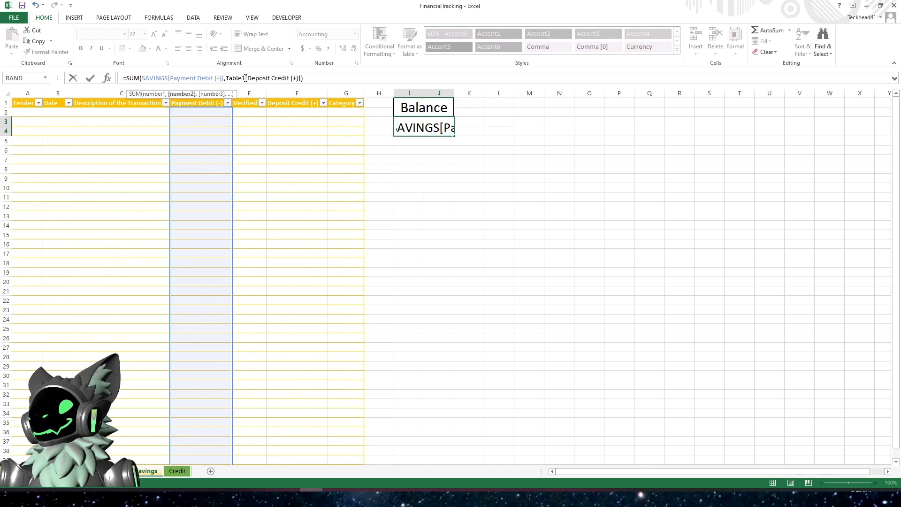
key("BackSpace")
key("BackSpace")
key("BackSpace")
key("BackSpace")
key("BackSpace")
key("BackSpace")
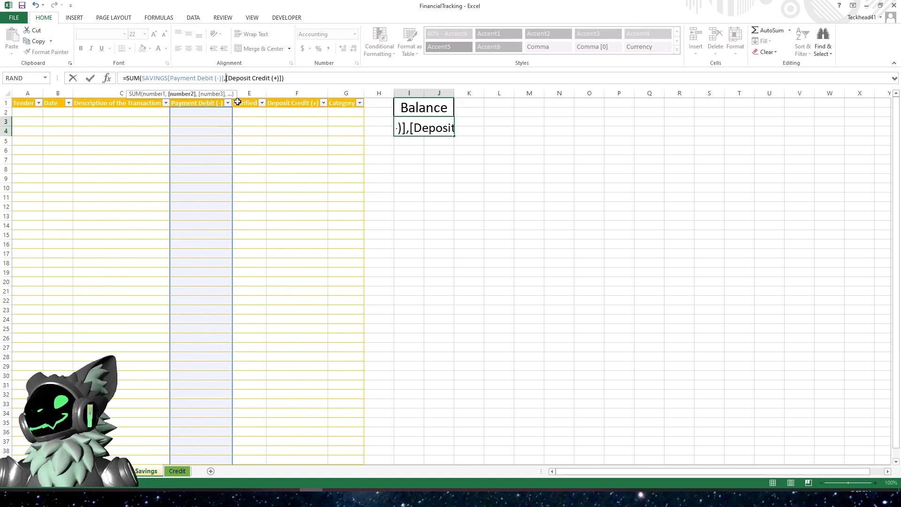
type("SAVINGS")
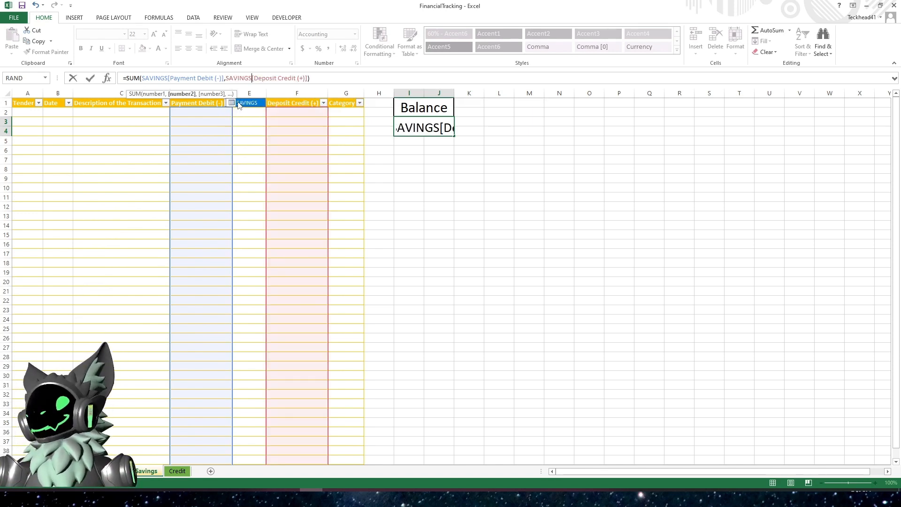
key("Return")
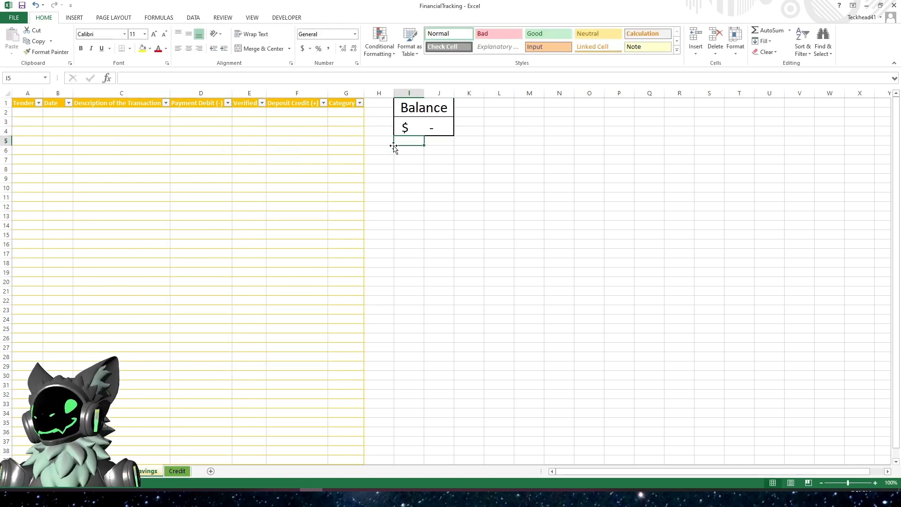
- Copy the Pend (-), Pend (+) and Bank Displays block from the main sheet into R1 of the Savings sheet
left_click(114, 471)
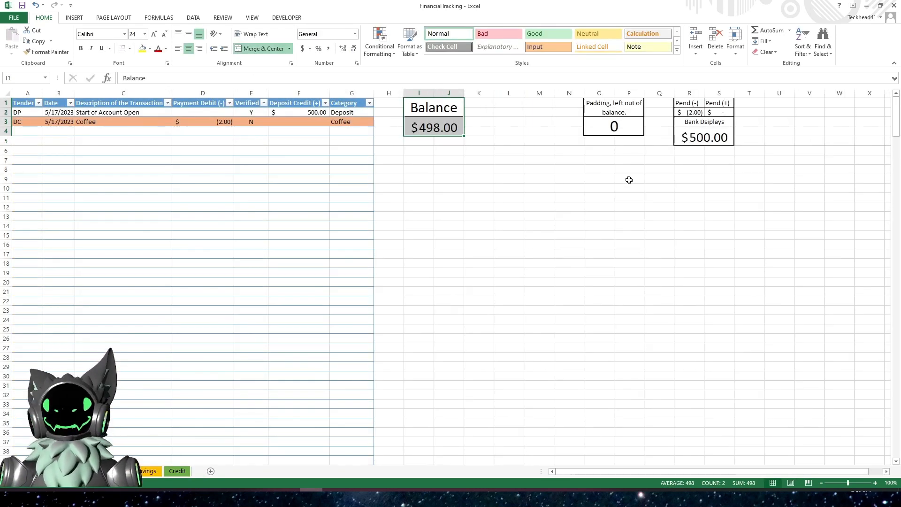
left_click_drag(689, 103, 718, 139)
right_click(713, 119)
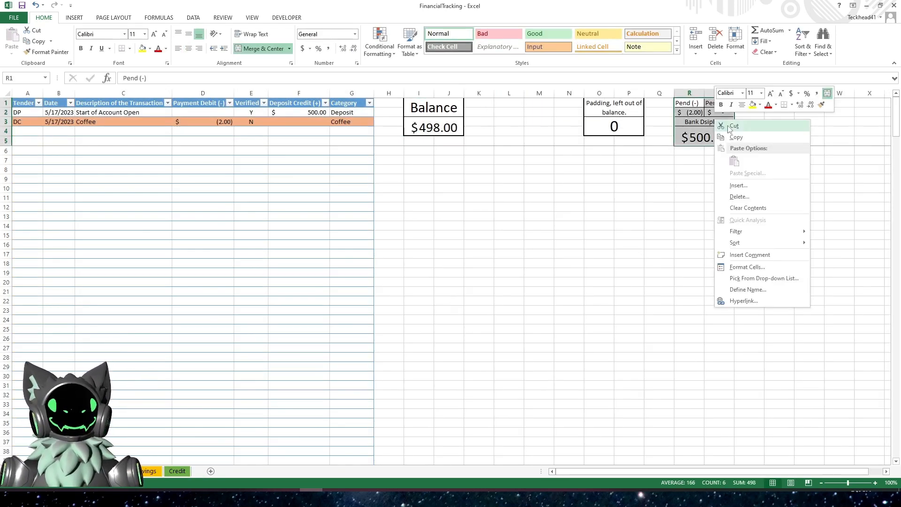
left_click(739, 133)
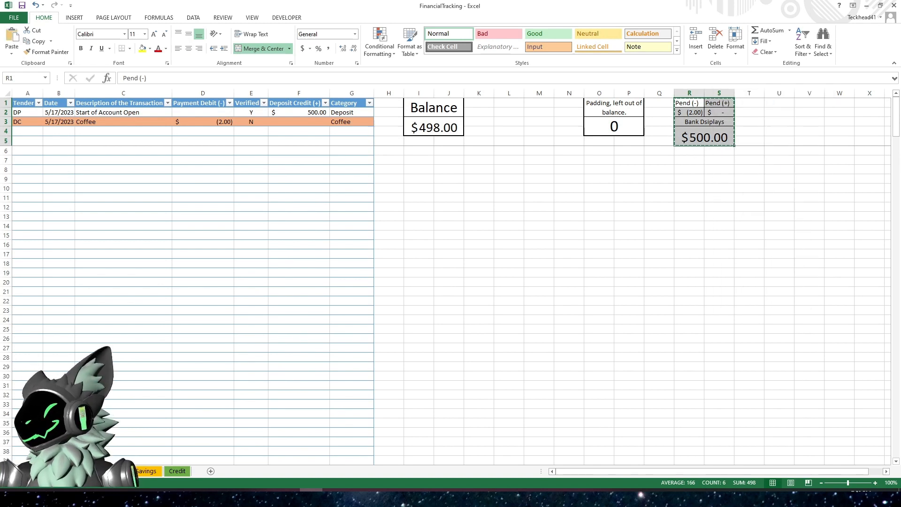
left_click(145, 472)
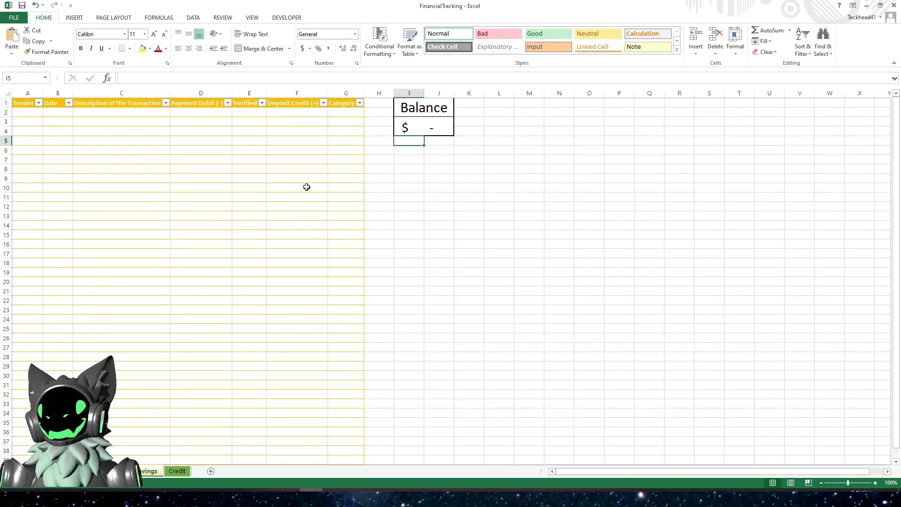
left_click(676, 102)
right_click(682, 99)
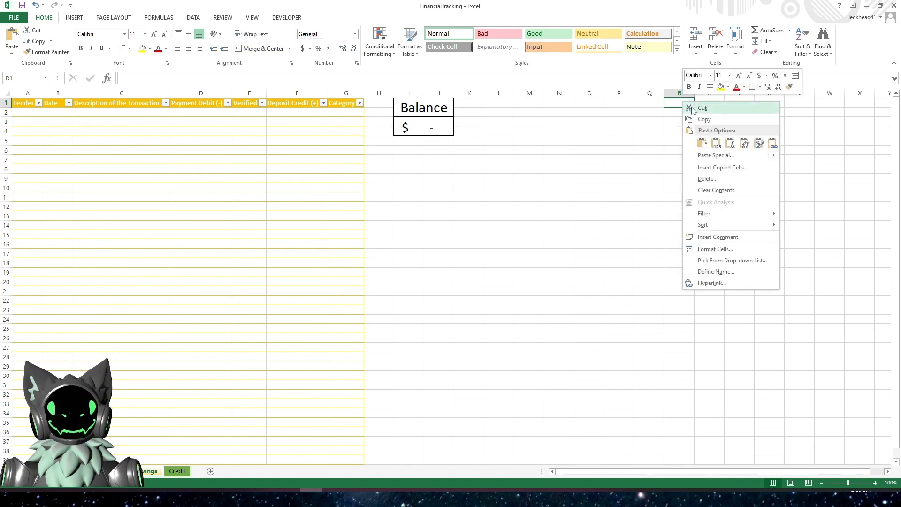
left_click(709, 145)
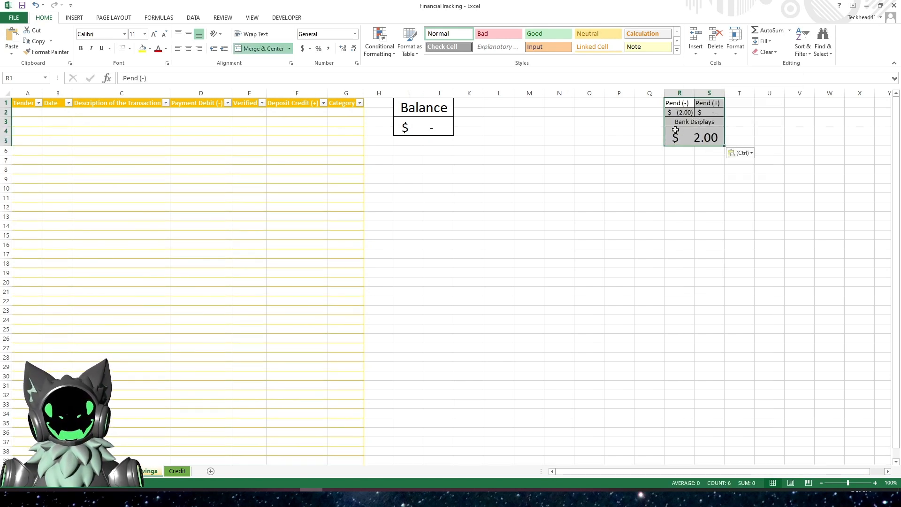
left_click(670, 160)
left_click(679, 112)
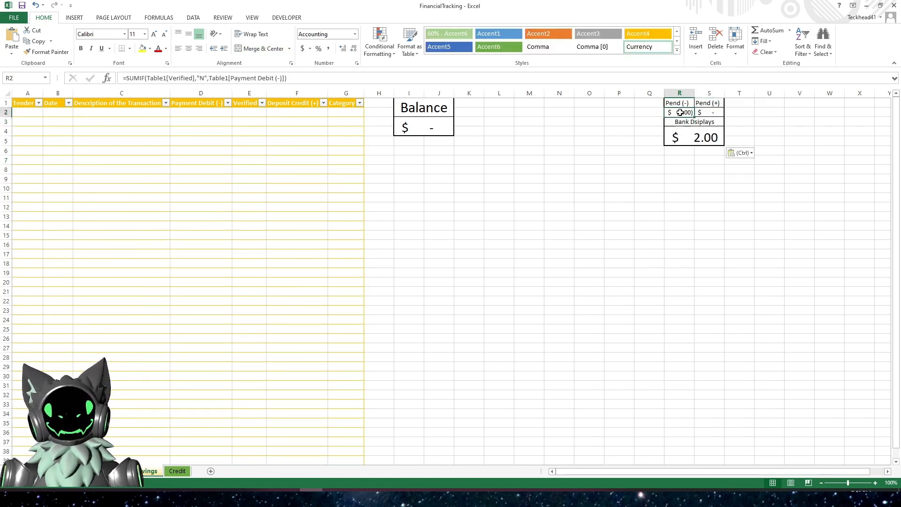
- Change the Savings Pend (-) formula to =SUMIF(SAVINGS[Verified],"N",SAVINGS[Payment Debit (-)])
left_click(160, 78)
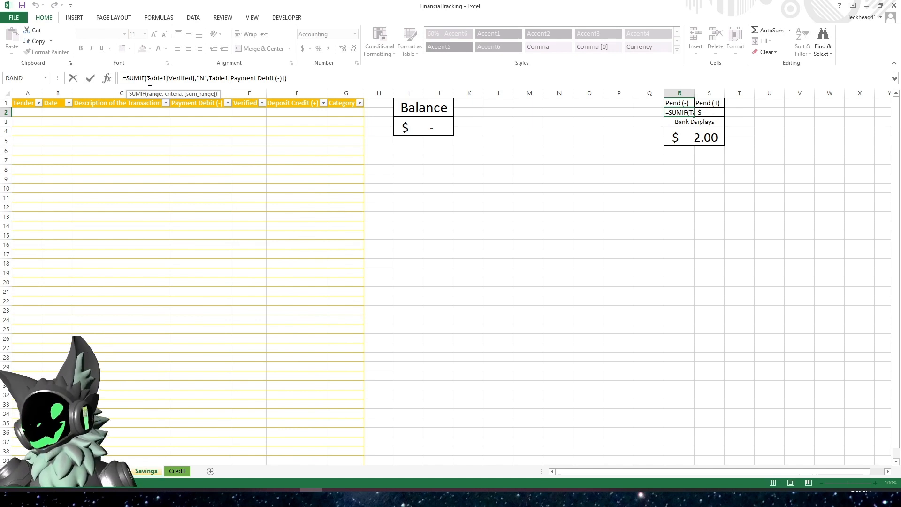
key("BackSpace")
key("BackSpace")
key("BackSpace")
key("BackSpace")
key("BackSpace")
key("BackSpace")
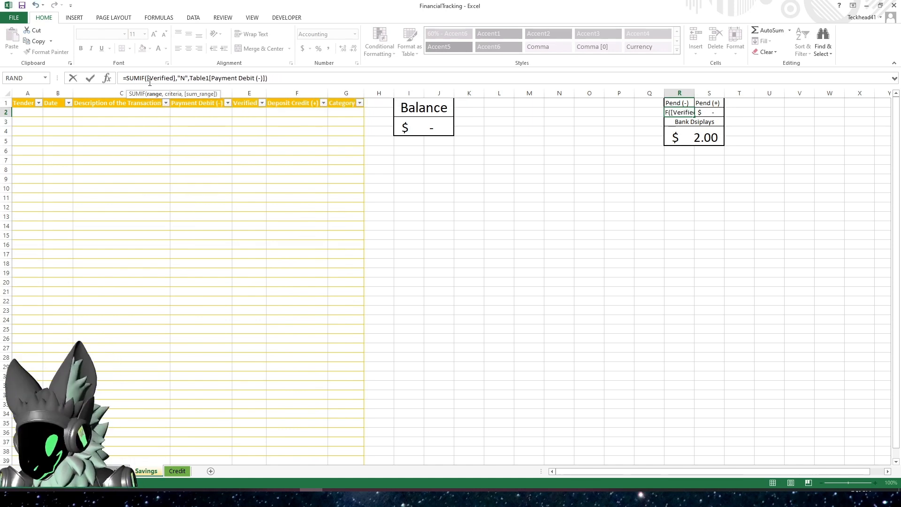
type("SAVINGS")
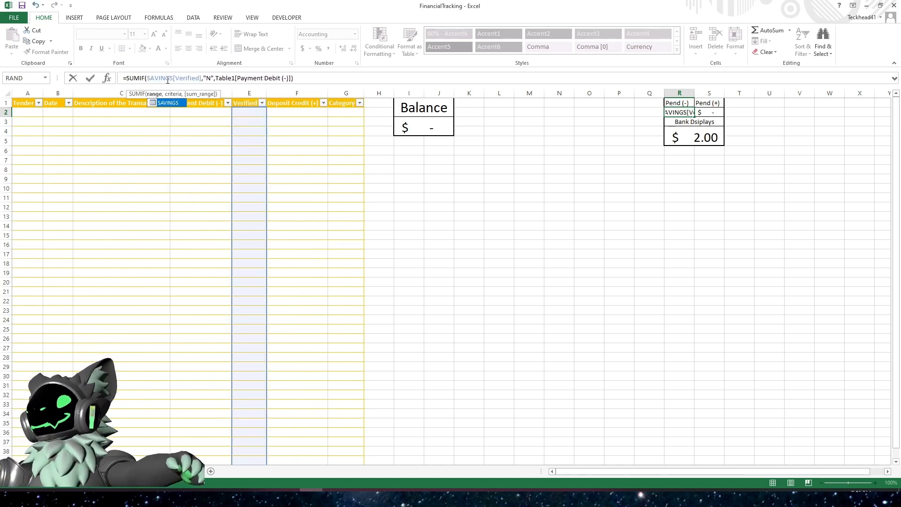
left_click(236, 78)
key("BackSpace")
key("BackSpace")
key("BackSpace")
key("BackSpace")
key("BackSpace")
key("BackSpace")
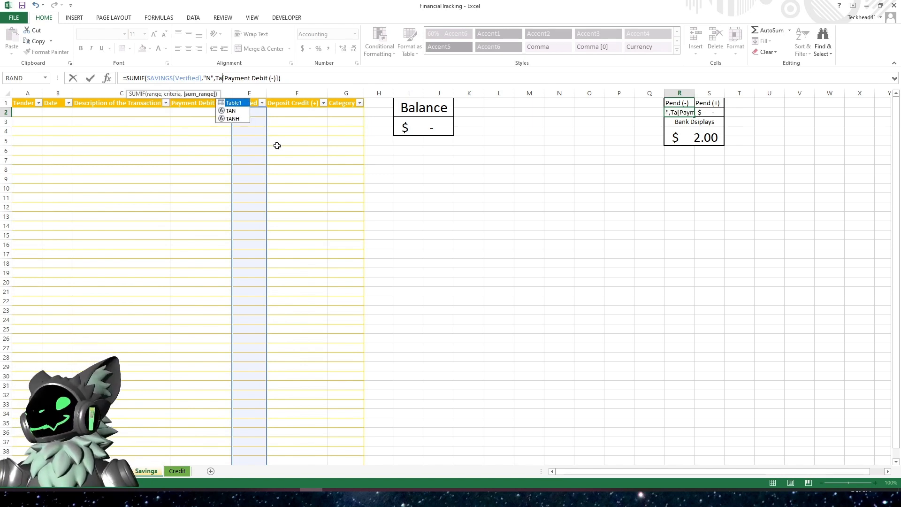
type("SAVINGS")
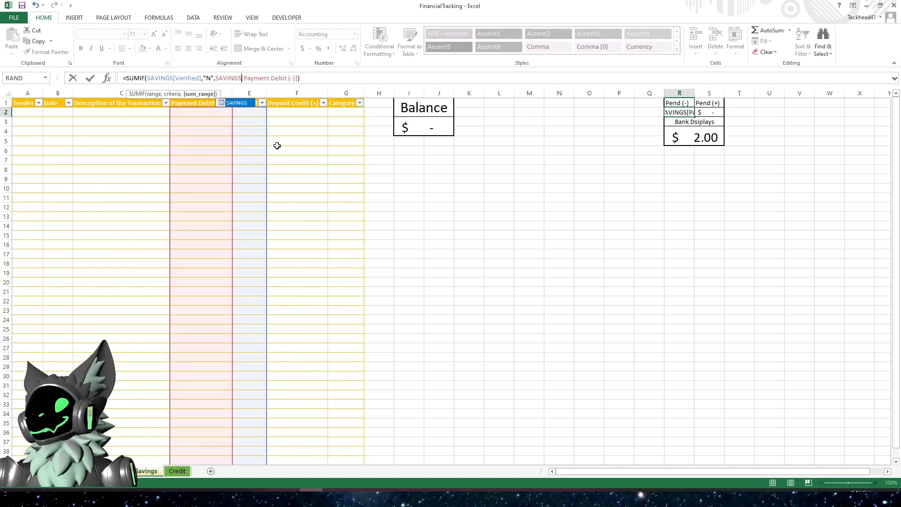
key("Return")
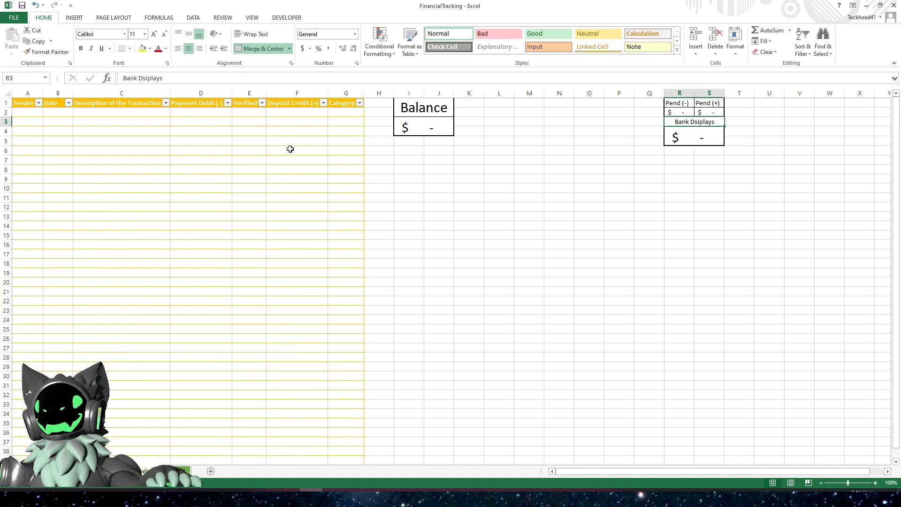
- Change the Savings Bank Displays formula to =I3-R2-S2
left_click(702, 144)
left_click(259, 77)
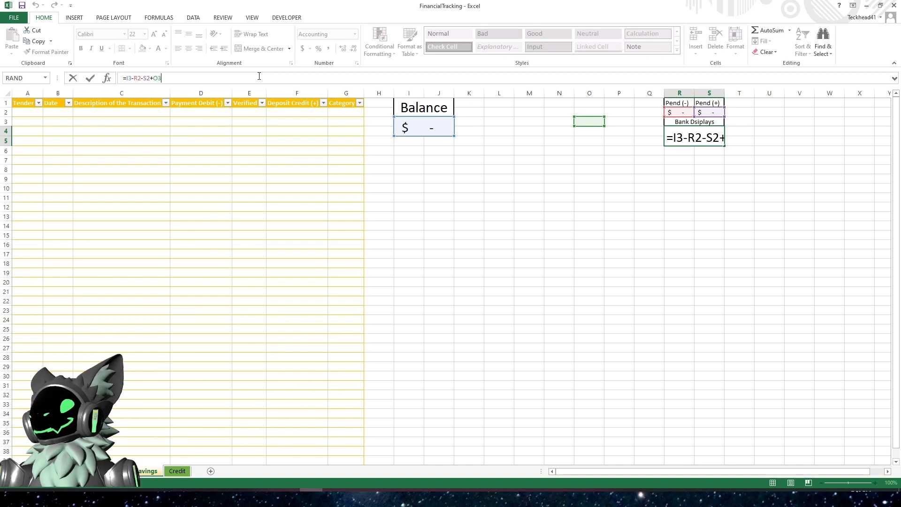
key("BackSpace")
key("BackSpace")
key("BackSpace")
key("BackSpace")
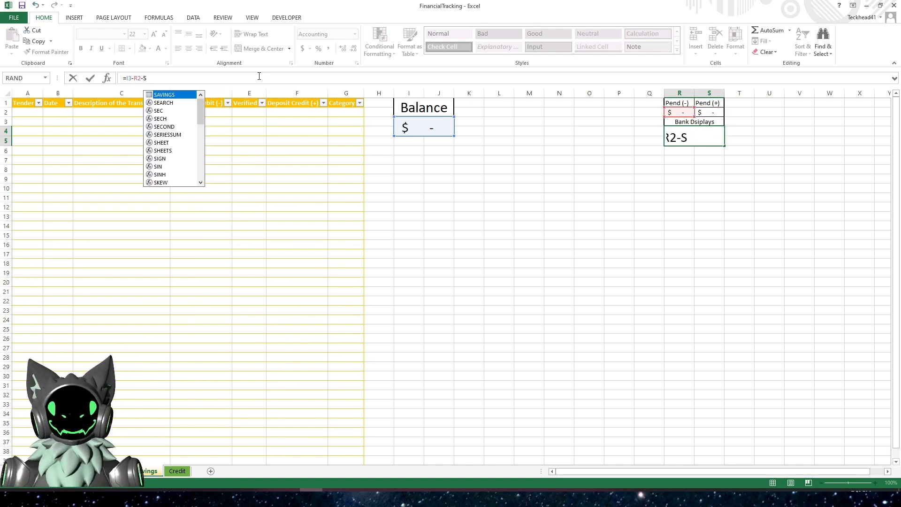
type("2")
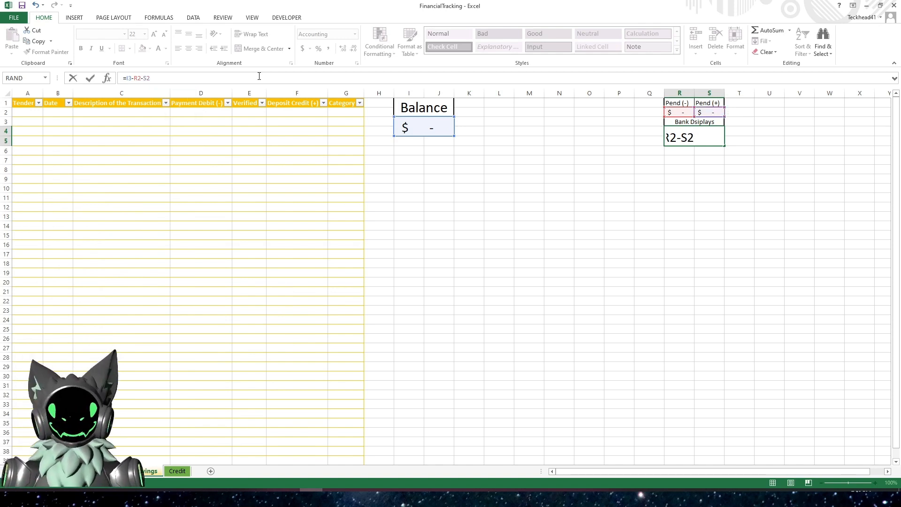
key("Return")
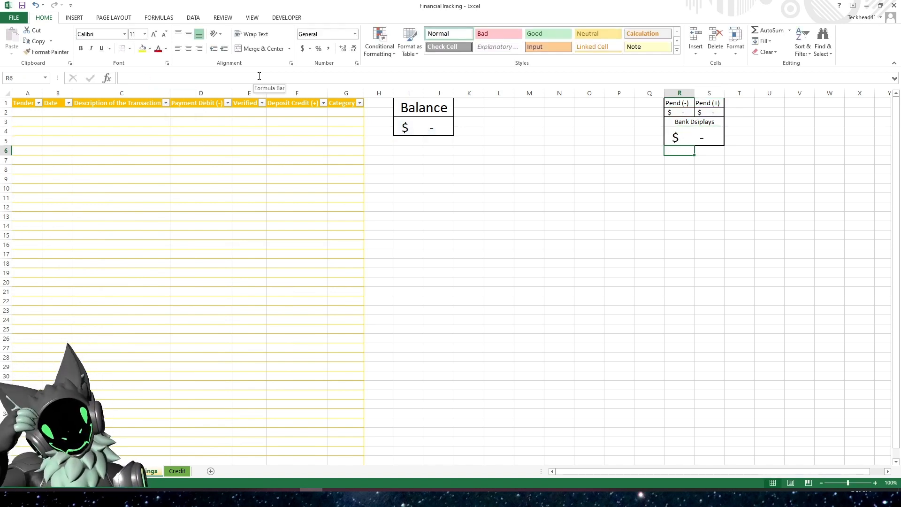
- Spell-check the Savings sheet and correct "Dsiplays" to "Displays" in the Bank Displays label
left_click(693, 123)
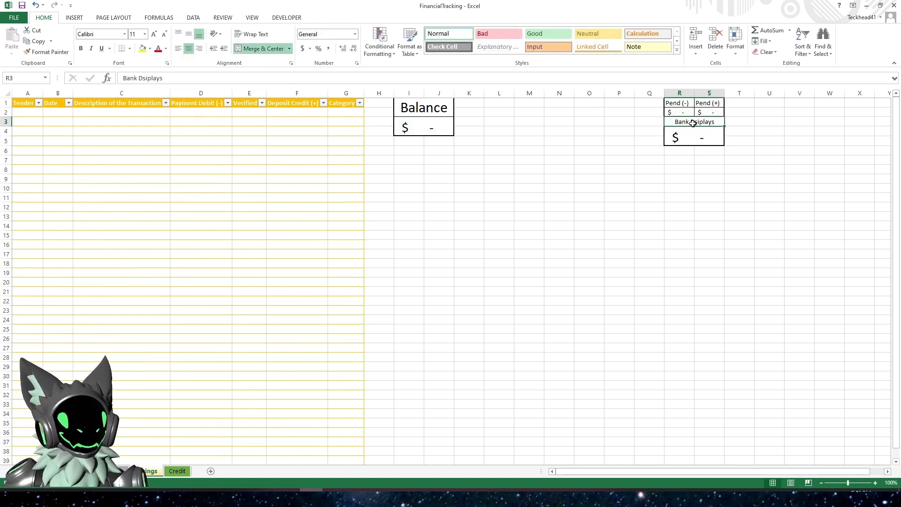
left_click(193, 18)
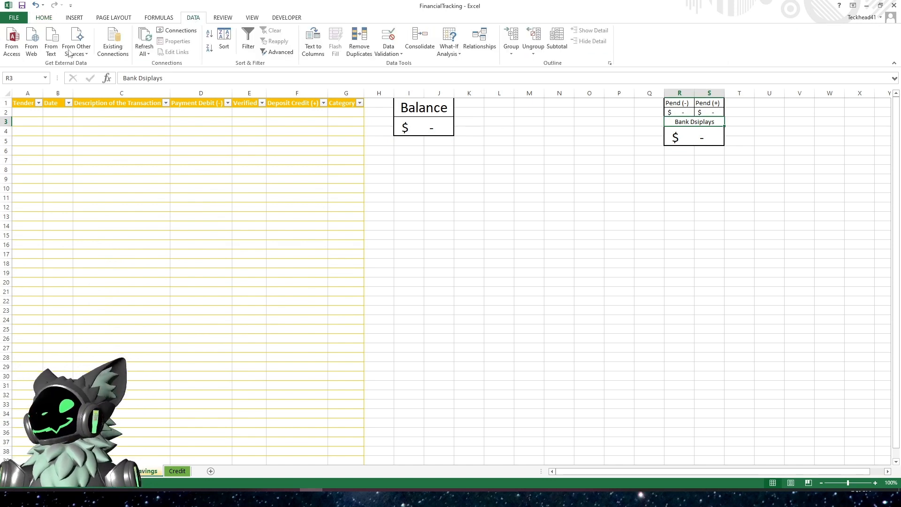
left_click(224, 18)
left_click(13, 40)
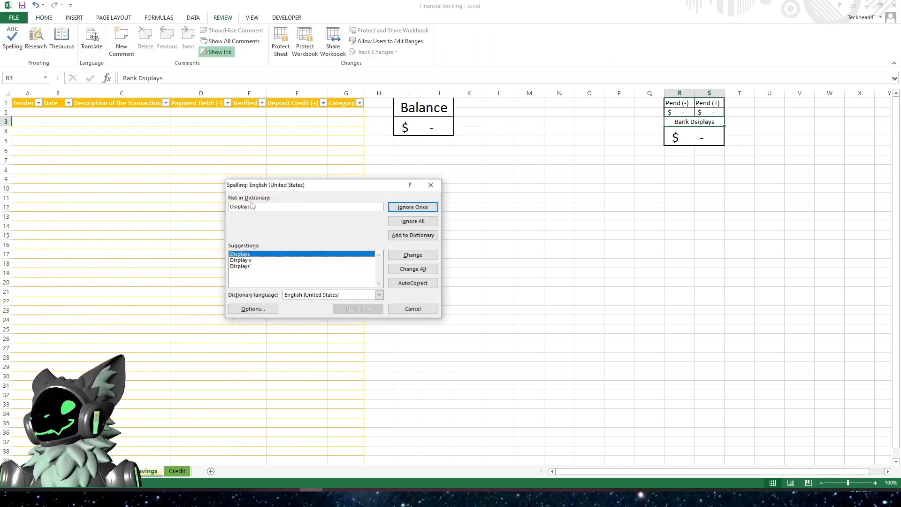
left_click(413, 255)
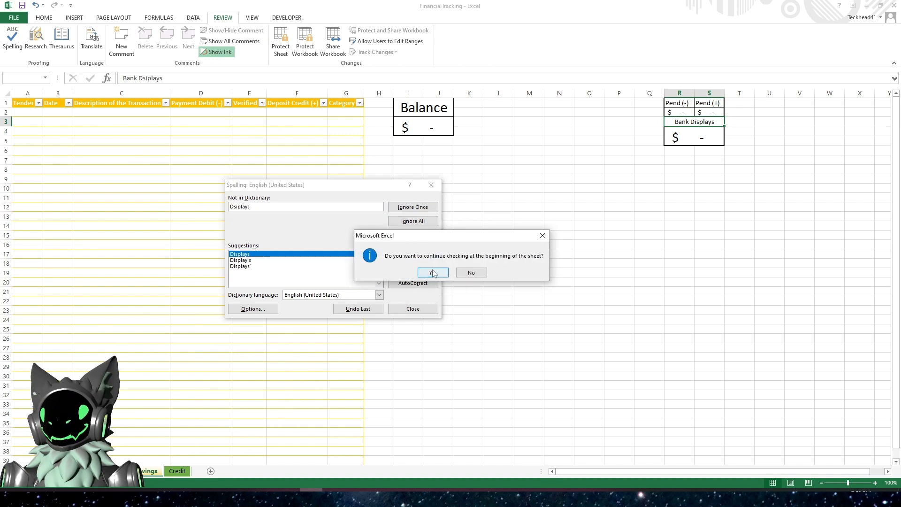
left_click(432, 273)
left_click(450, 274)
left_click(551, 189)
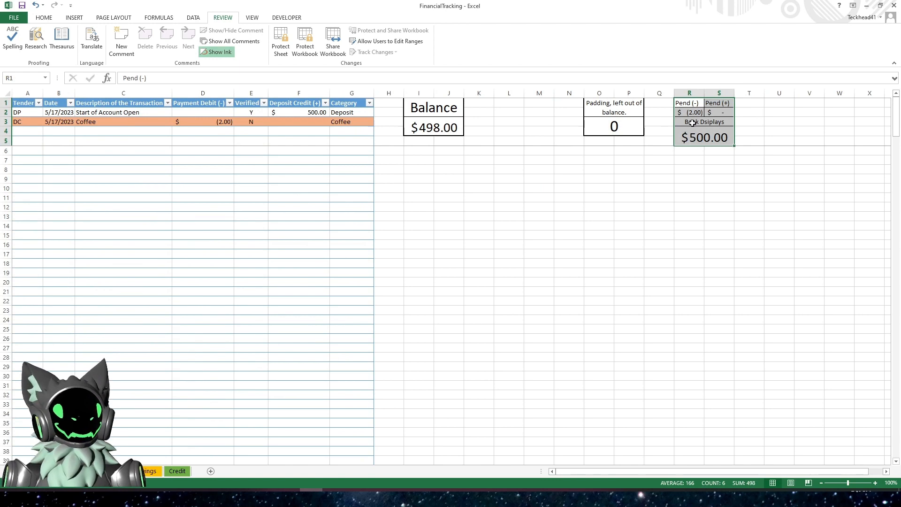
- Spell-check the main sheet and correct "Dsiplays" to "Displays" in its Bank Displays label
left_click(693, 122)
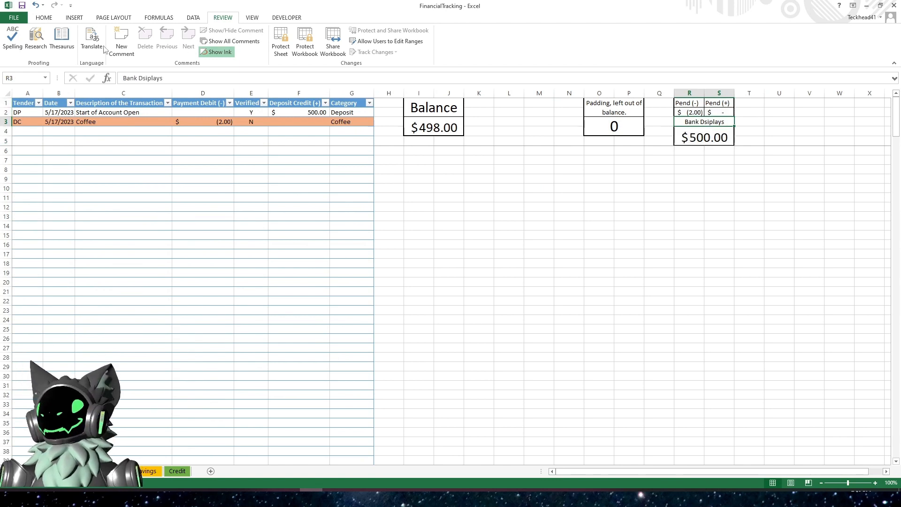
left_click(12, 40)
left_click(410, 268)
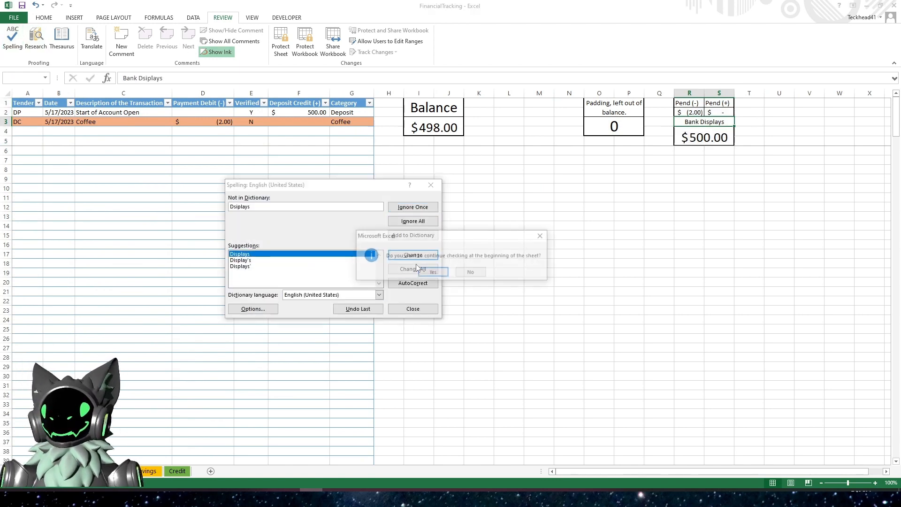
left_click(428, 272)
left_click(451, 272)
left_click(457, 309)
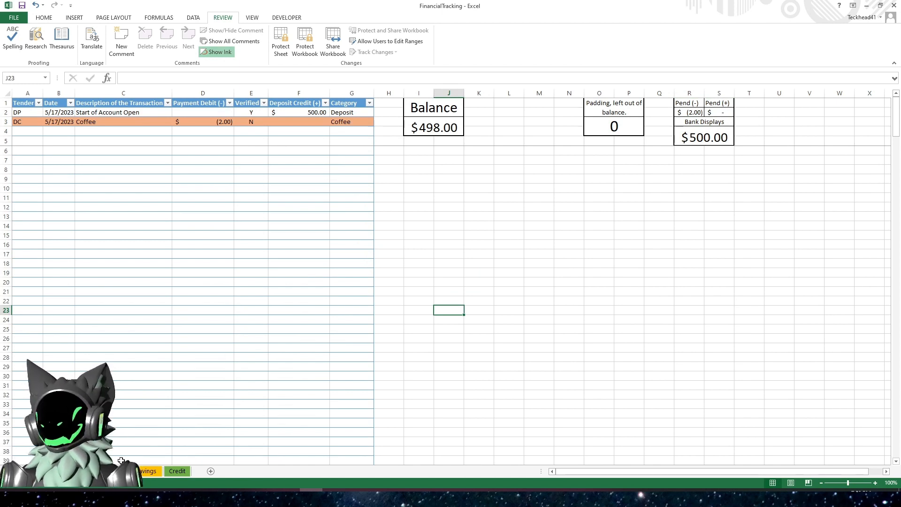
- Copy the Balance and Pend/Bank Displays block from I1:S5 of the Savings sheet into I1 of the Credit sheet
left_click(149, 471)
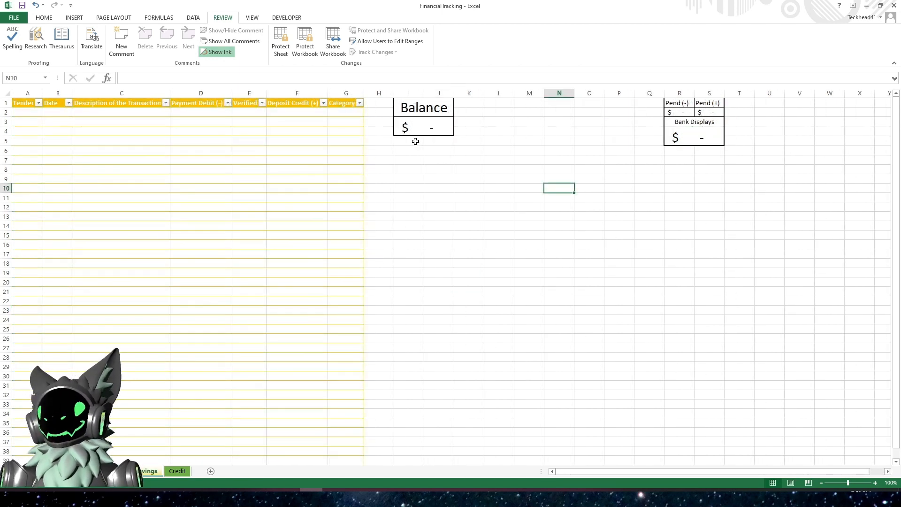
left_click_drag(426, 107, 706, 129)
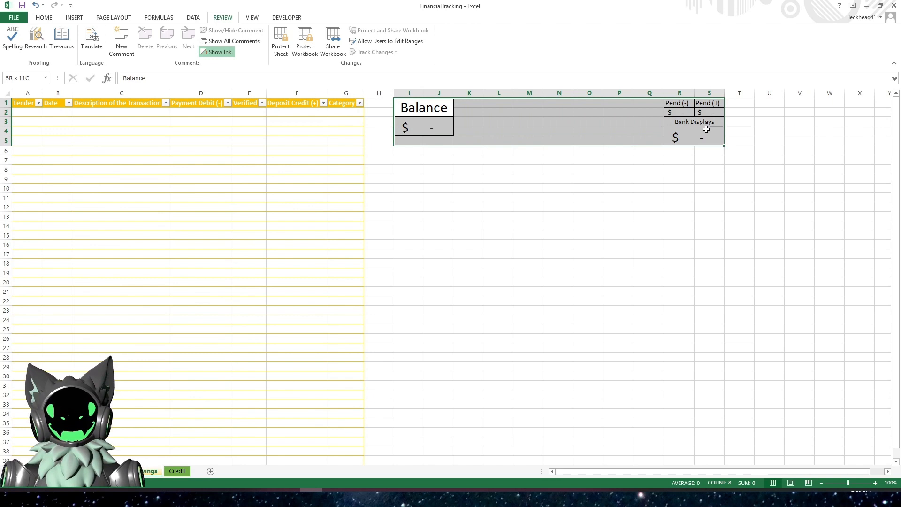
right_click(615, 118)
left_click(610, 131)
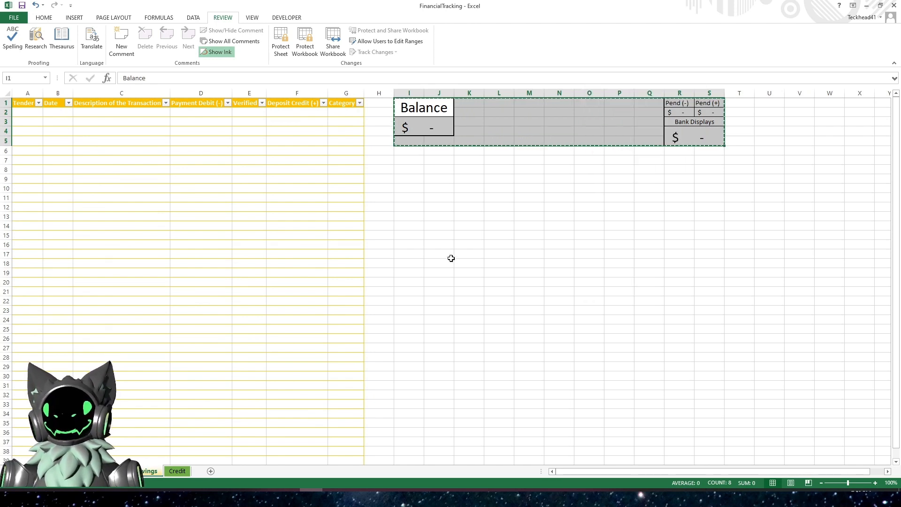
left_click(178, 471)
left_click(419, 105)
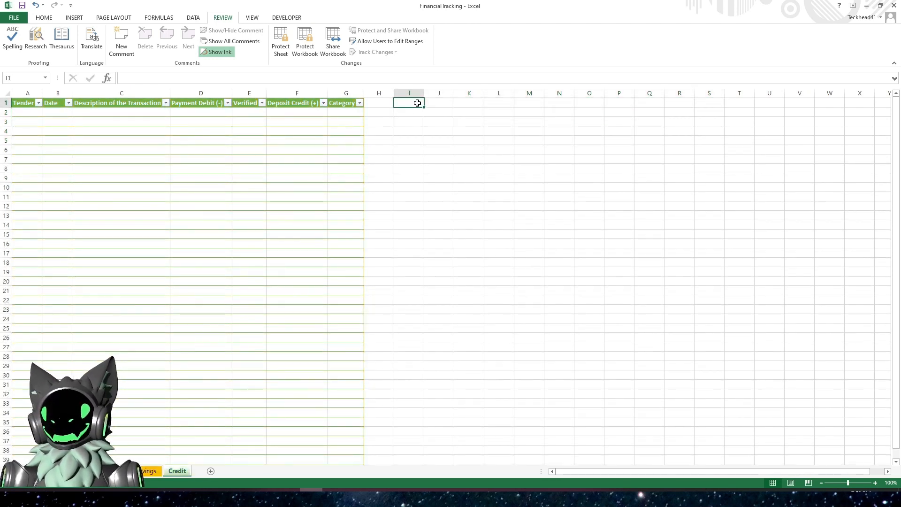
right_click(419, 105)
left_click(438, 143)
- Change the Credit balance formula to =SUM(CREDIT[Payment Debit (-)],CREDIT[Deposit Credit (+)])
left_click(430, 127)
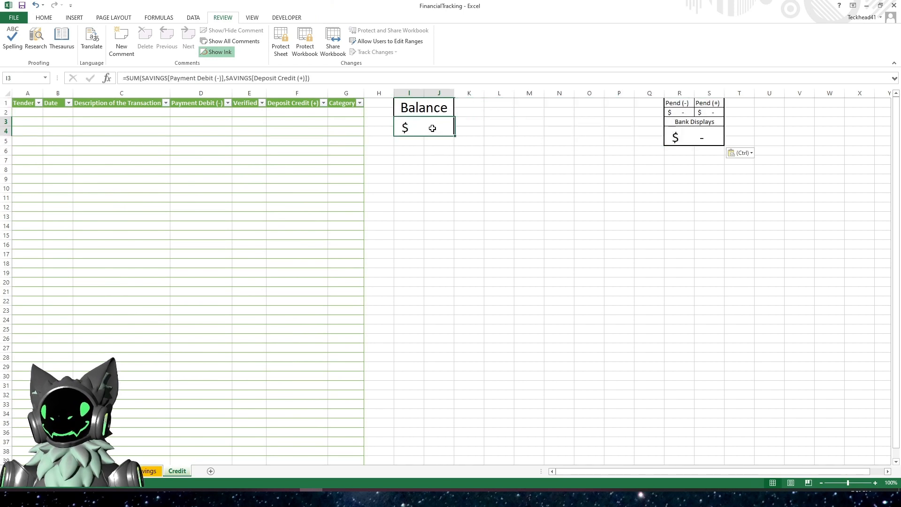
left_click(310, 78)
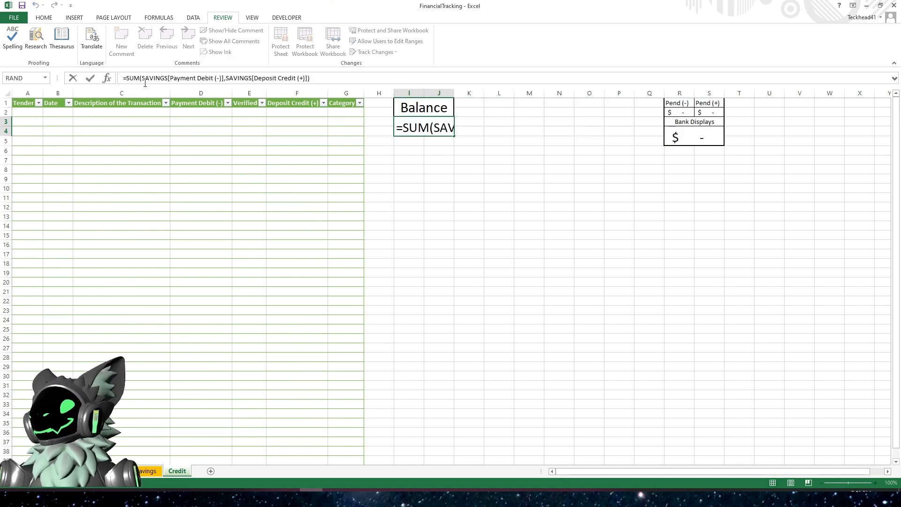
left_click(168, 78)
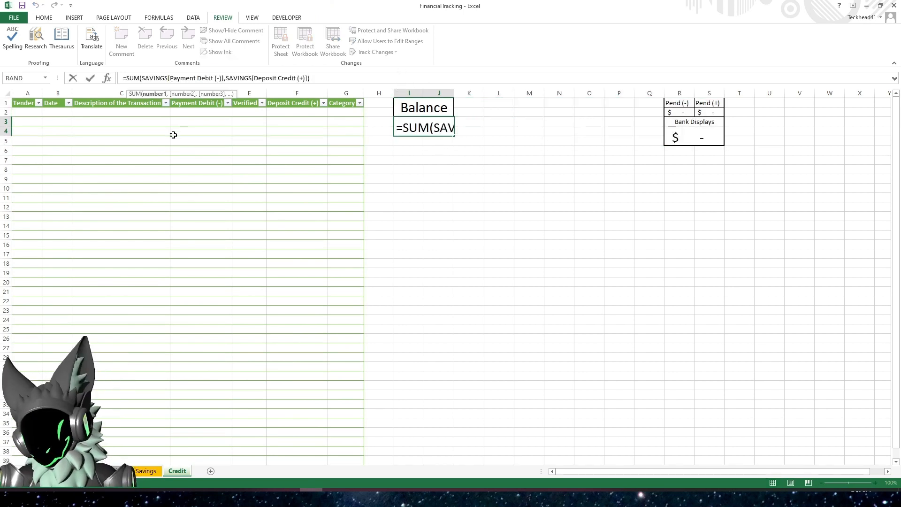
key("BackSpace")
key("BackSpace")
key("BackSpace")
key("BackSpace")
key("BackSpace")
key("BackSpace")
key("BackSpace")
type("CREDIT")
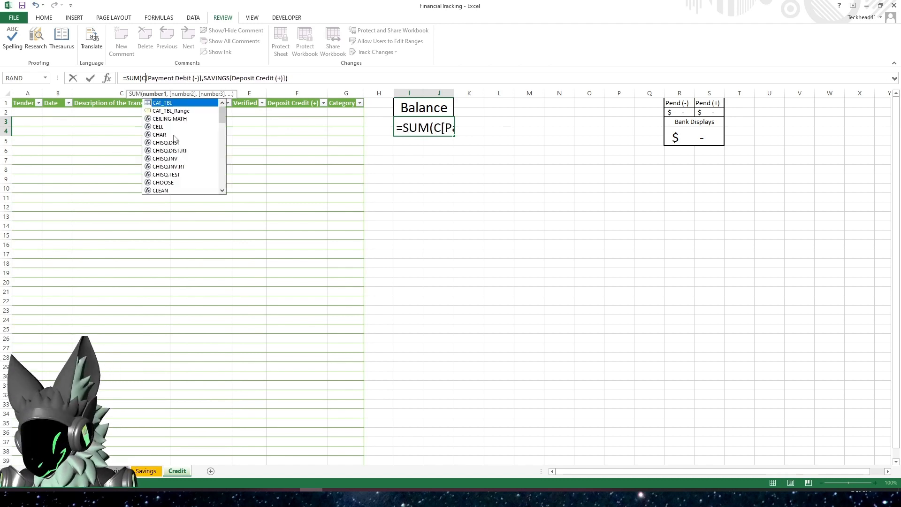
left_click(247, 78)
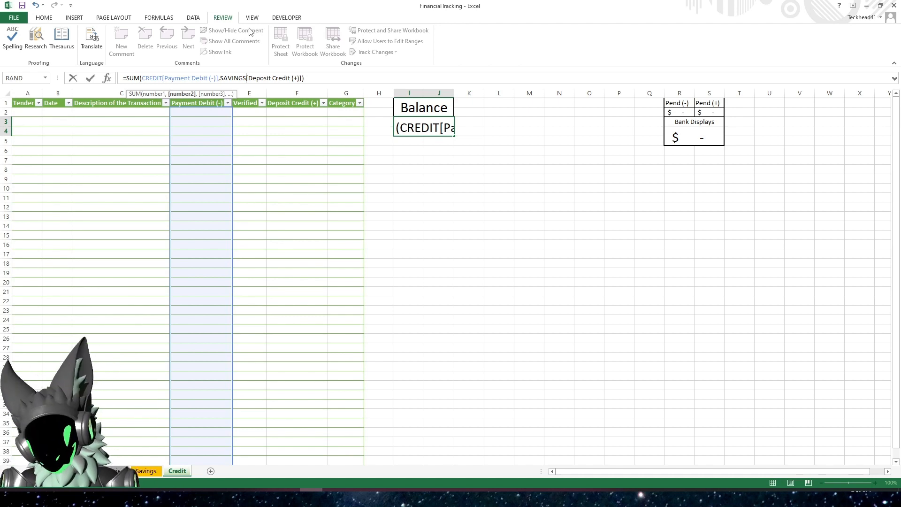
key("BackSpace")
key("BackSpace")
key("BackSpace")
key("BackSpace")
key("BackSpace")
key("BackSpace")
key("BackSpace")
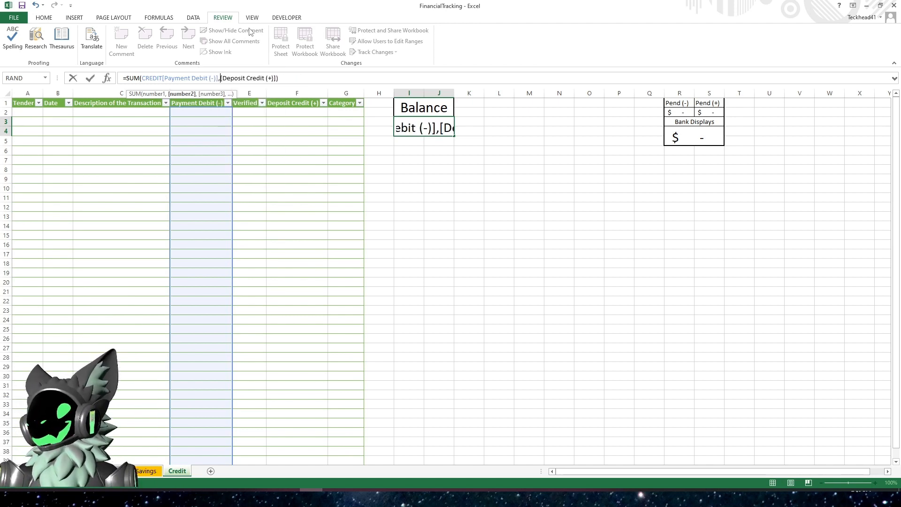
type("CREDIT")
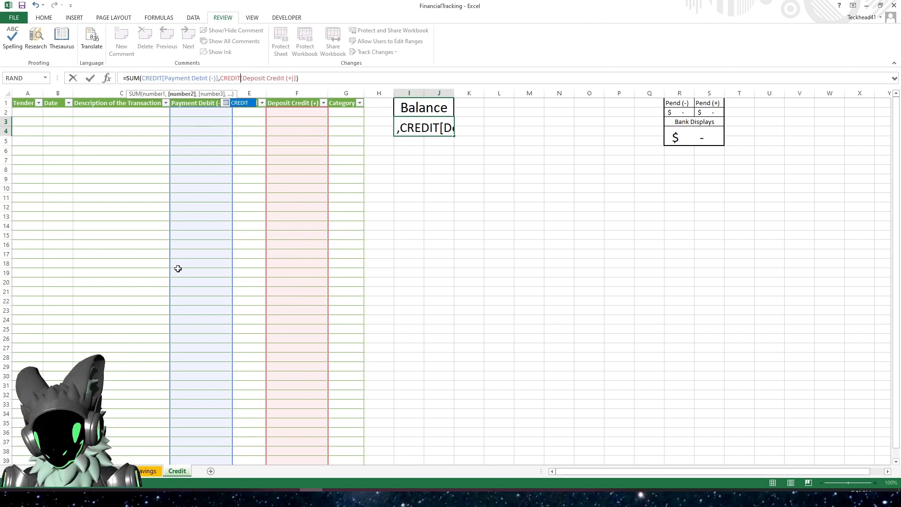
key("Return")
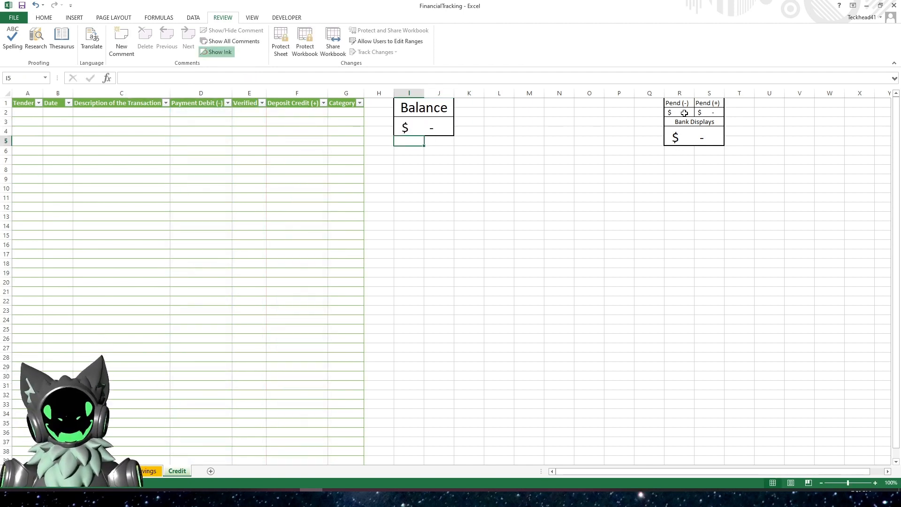
- Change the Credit sheet's Pend (-) formula to =SUMIF(CREDIT[Verified],"N",CREDIT[Payment Debit (-)])
left_click(684, 113)
left_click(172, 78)
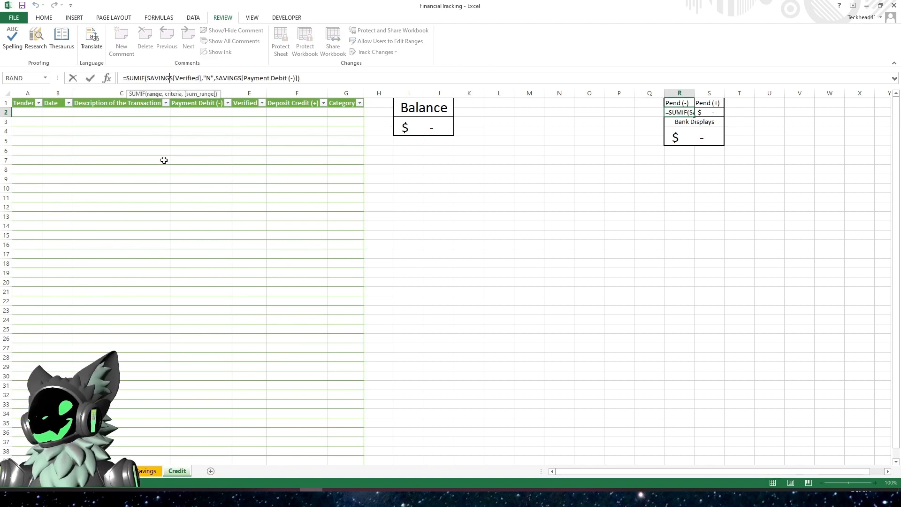
key("Right")
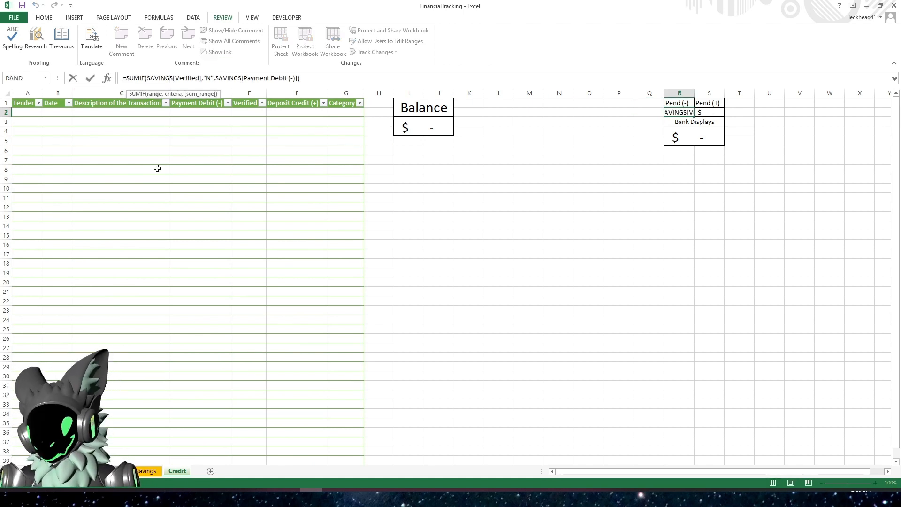
key("BackSpace")
key("BackSpace")
key("BackSpace")
key("BackSpace")
key("BackSpace")
key("BackSpace")
key("BackSpace")
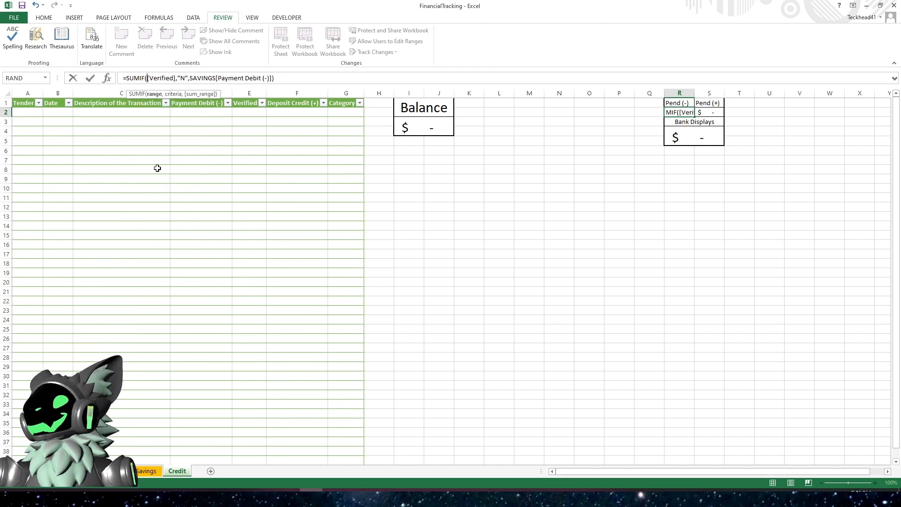
type("CREDIT")
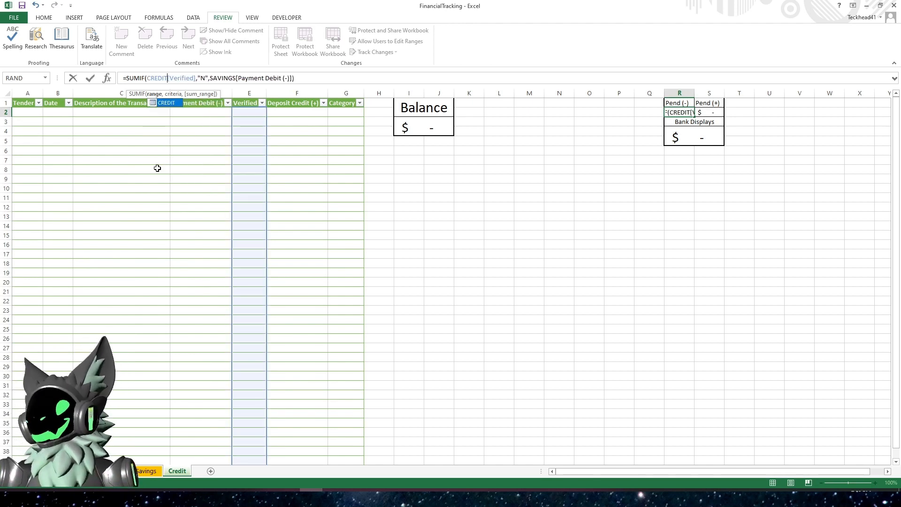
left_click(237, 78)
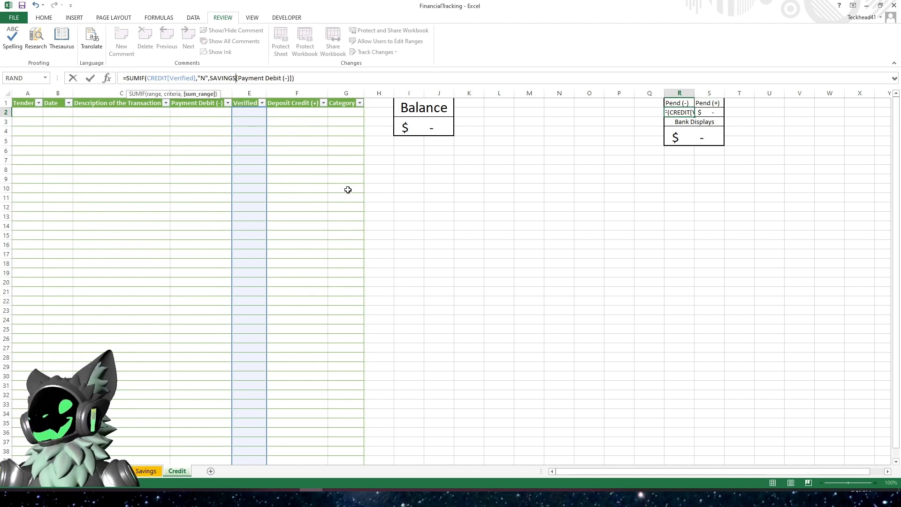
key("BackSpace")
key("BackSpace")
key("BackSpace")
key("BackSpace")
key("BackSpace")
key("BackSpace")
key("BackSpace")
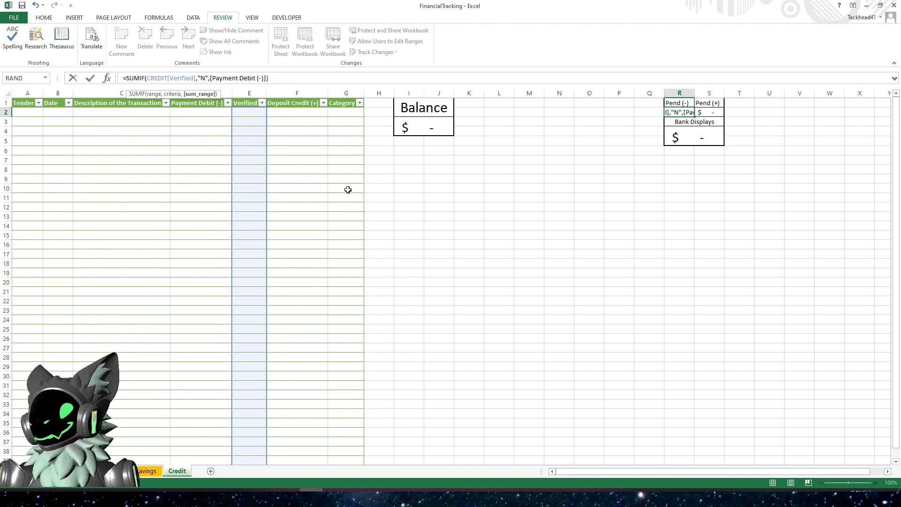
type("CREDIT")
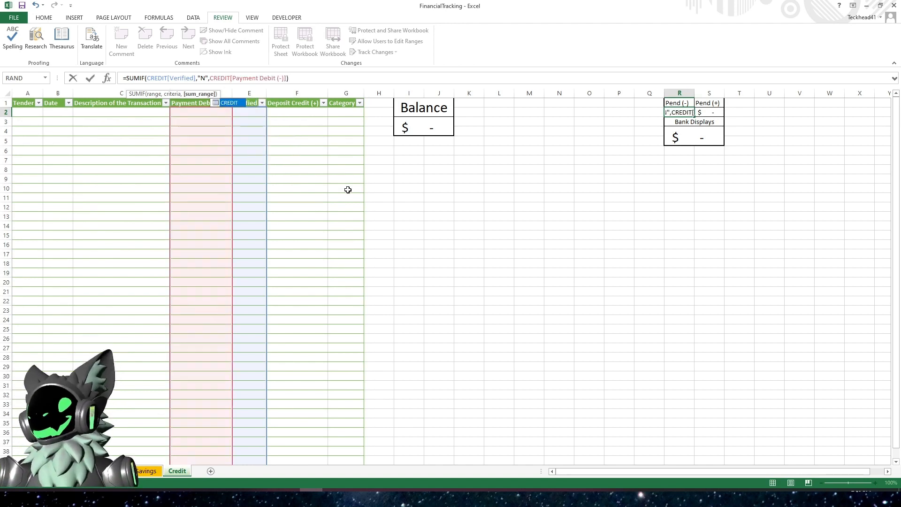
key("Return")
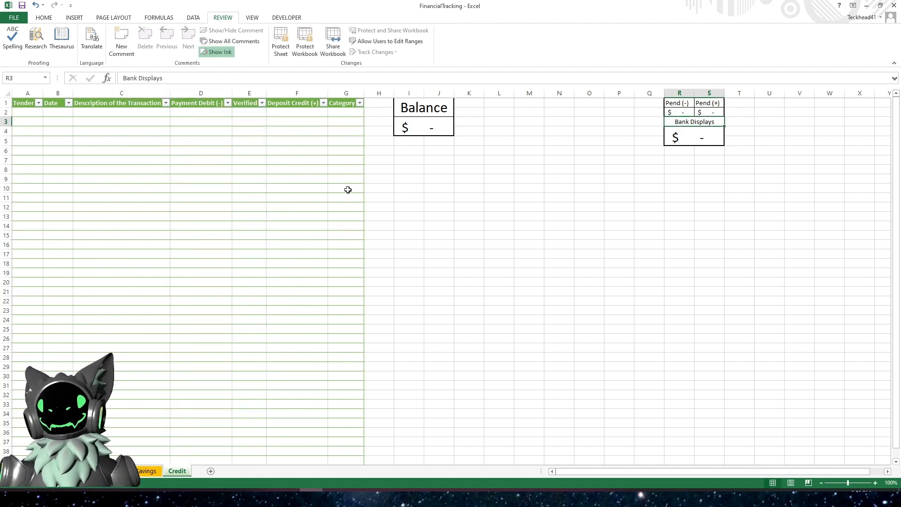
- Inspect the Credit sheet's Bank Displays and Balance formulas
left_click(688, 143)
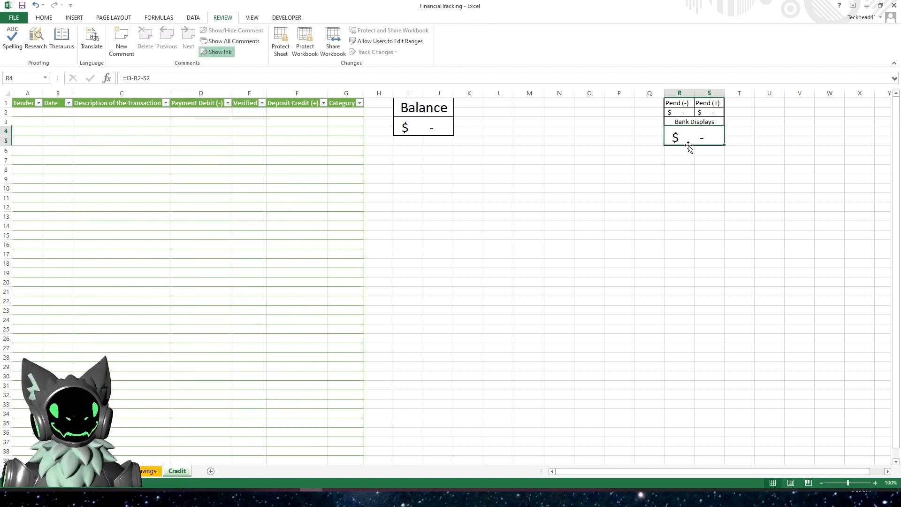
left_click(167, 77)
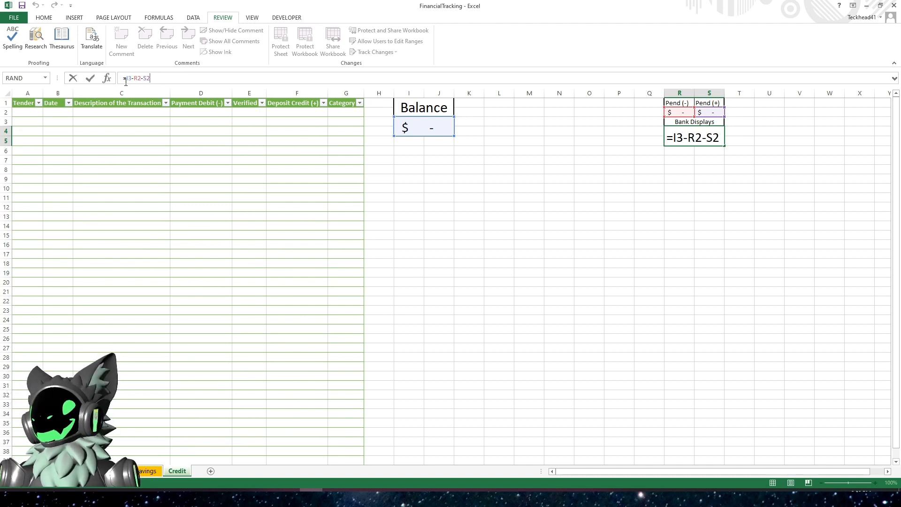
key("Return")
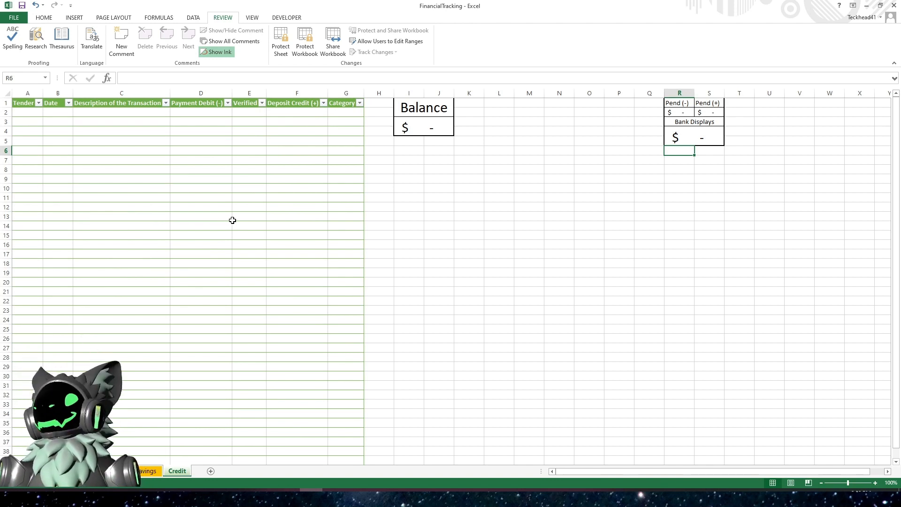
left_click(425, 128)
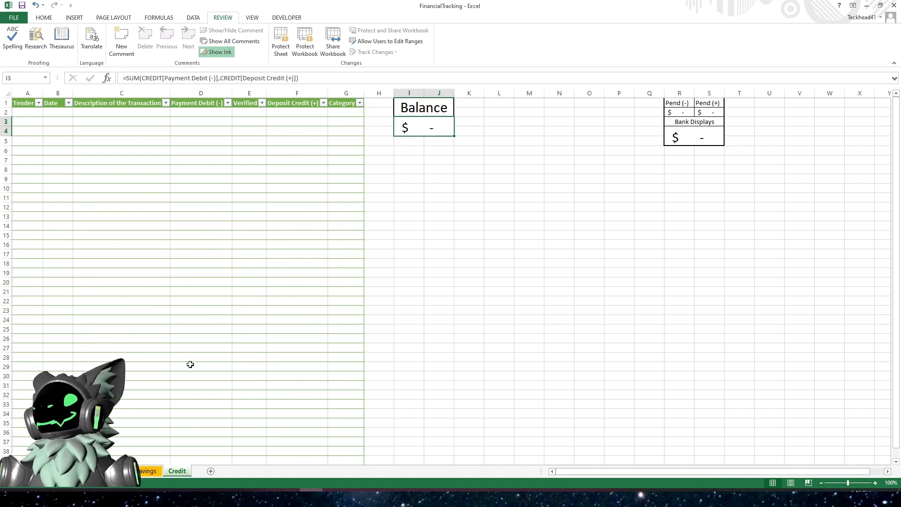
- Apply a List data validation to the Verified column of the Savings sheet's table
left_click(143, 471)
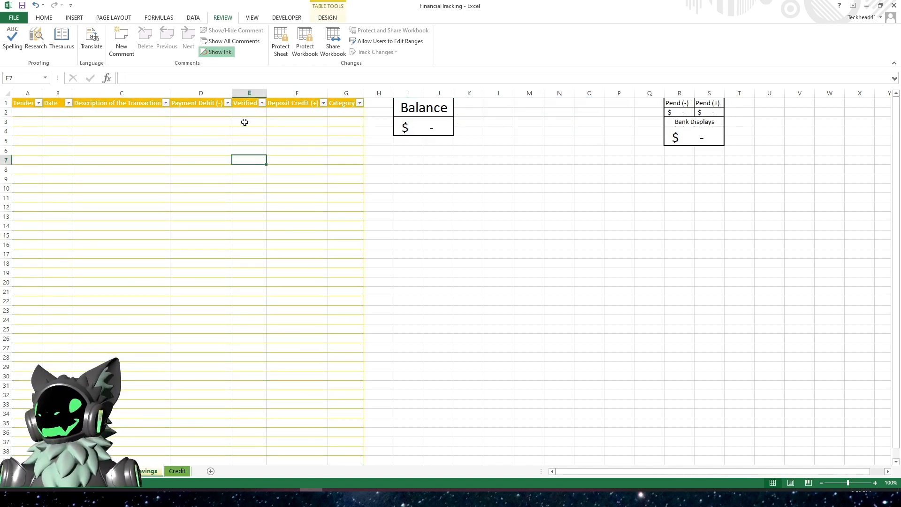
left_click(243, 112)
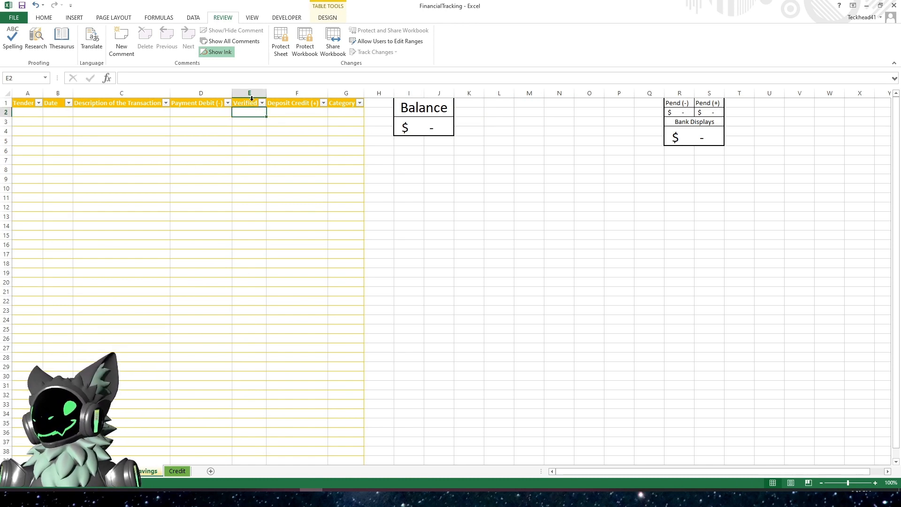
left_click(251, 98)
left_click(44, 17)
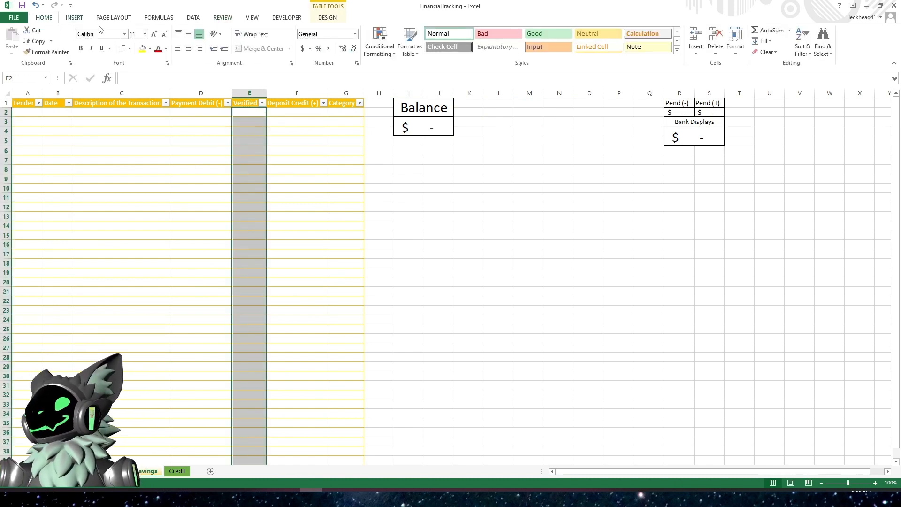
left_click(196, 18)
left_click(389, 52)
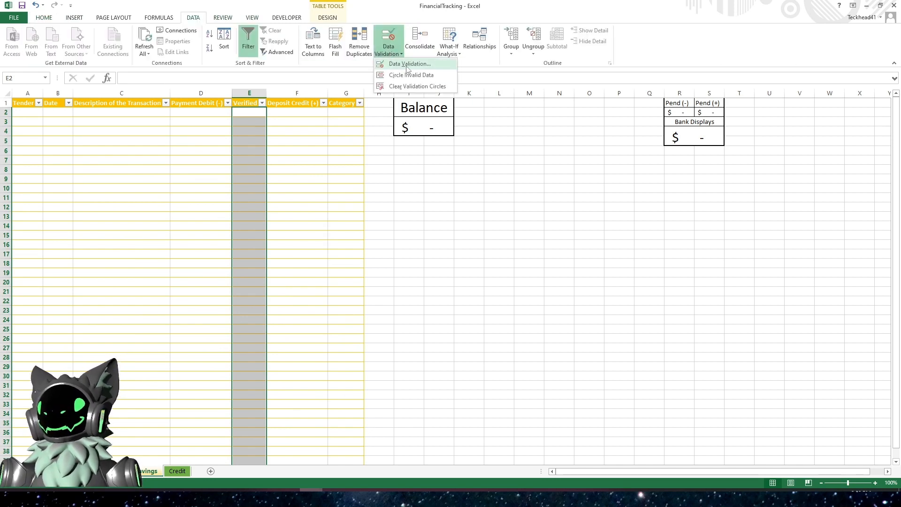
left_click(408, 69)
left_click(290, 234)
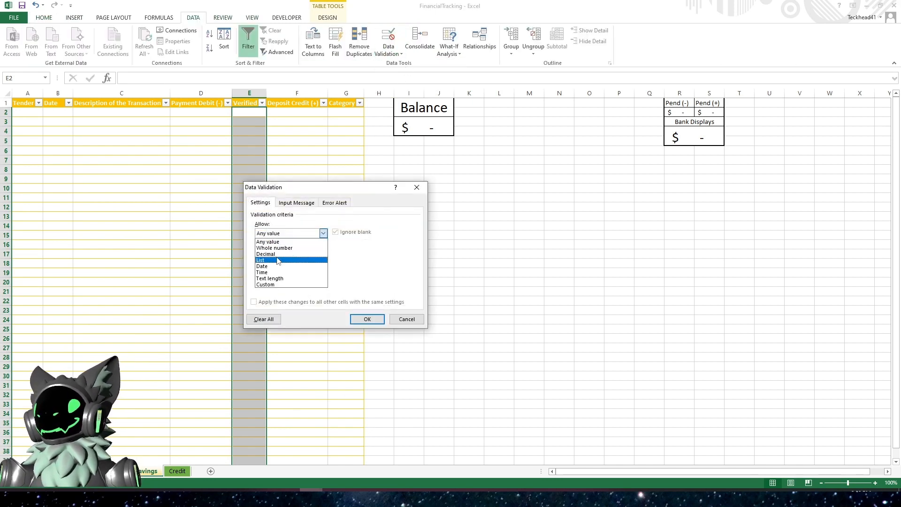
left_click(277, 262)
left_click(278, 272)
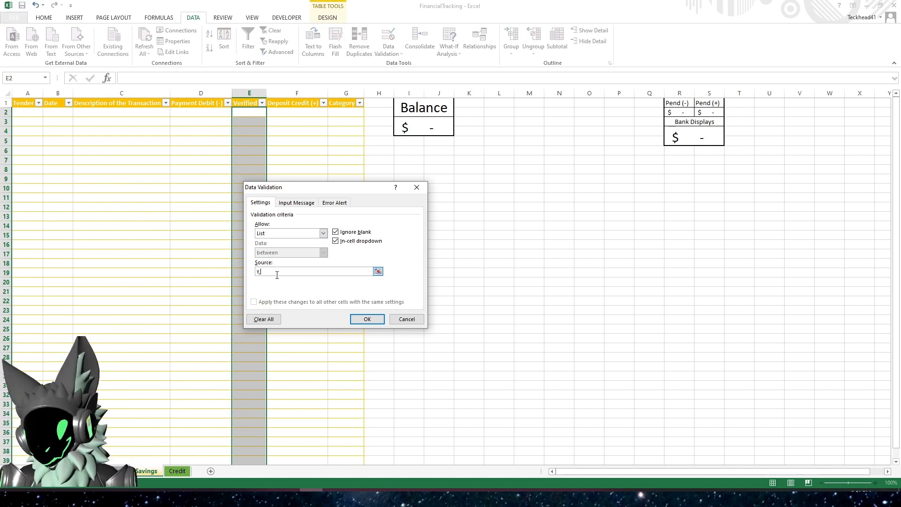
key("Return")
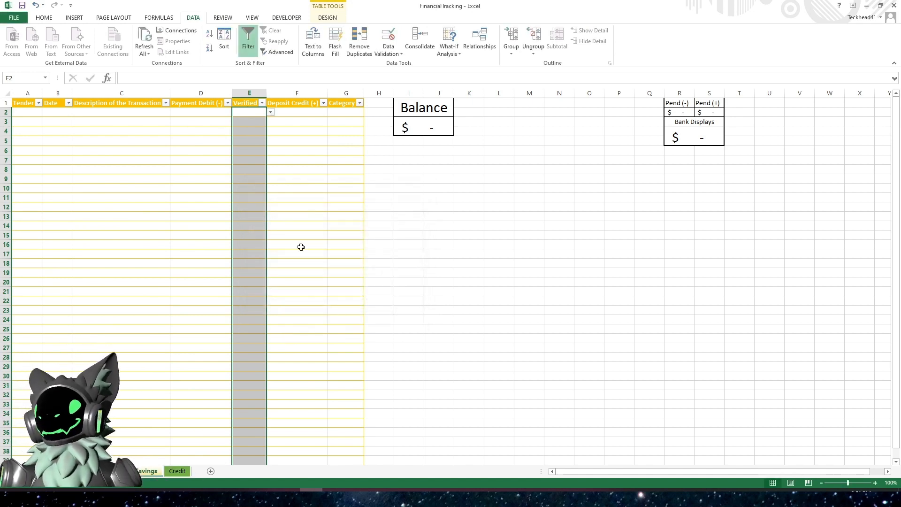
- Apply a List data validation with source =CAT_TBL_Range to the Savings sheet's Category column
left_click(301, 219)
left_click(301, 219)
left_click(341, 113)
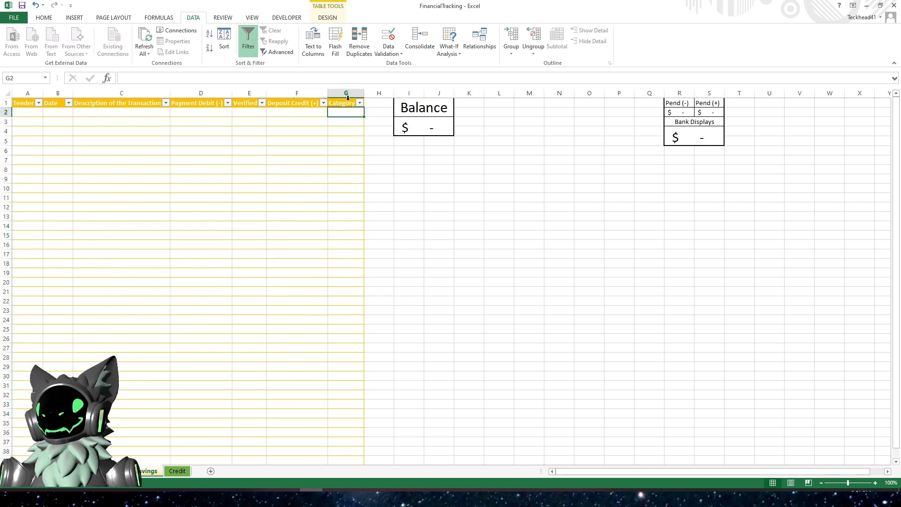
left_click(347, 97)
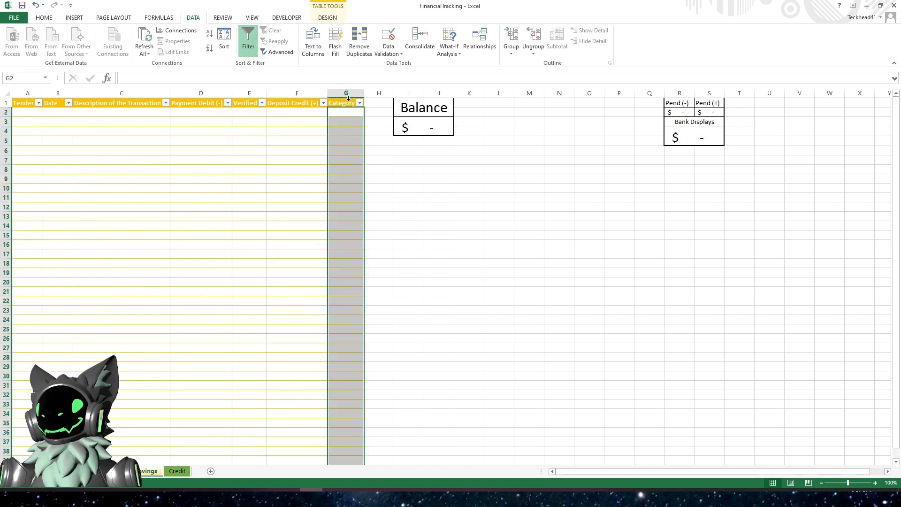
left_click(389, 38)
left_click(324, 234)
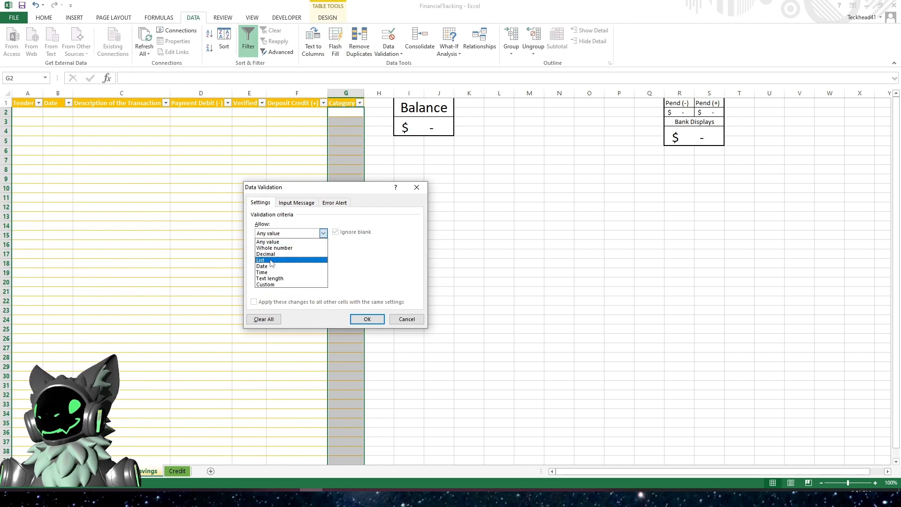
left_click(302, 257)
left_click(302, 270)
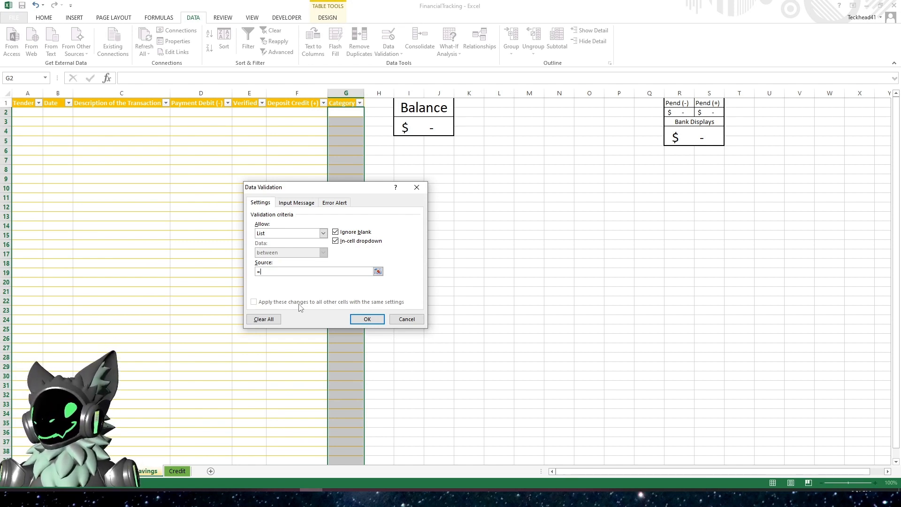
type("CAT")
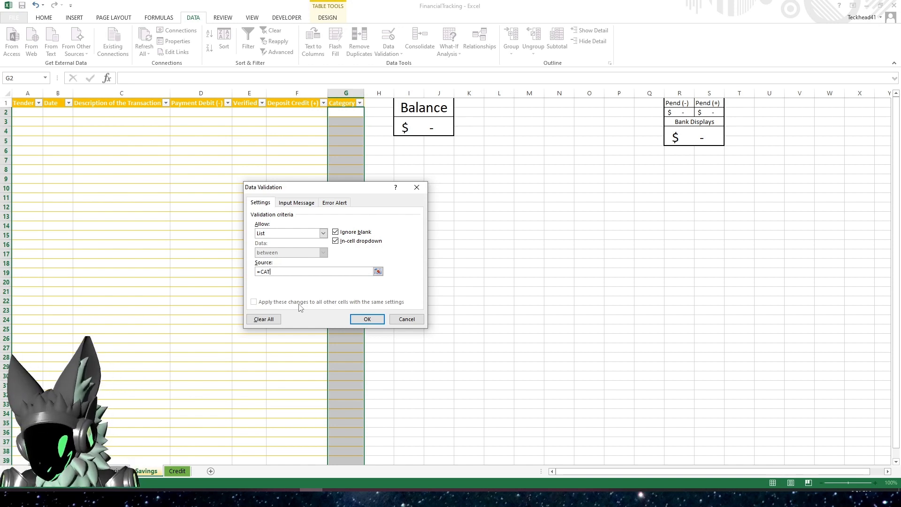
type("_TB")
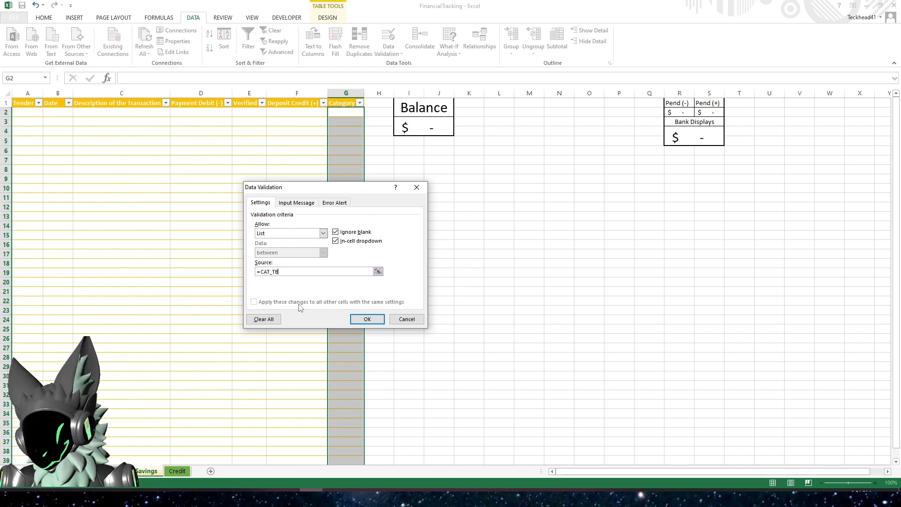
type("L_Range")
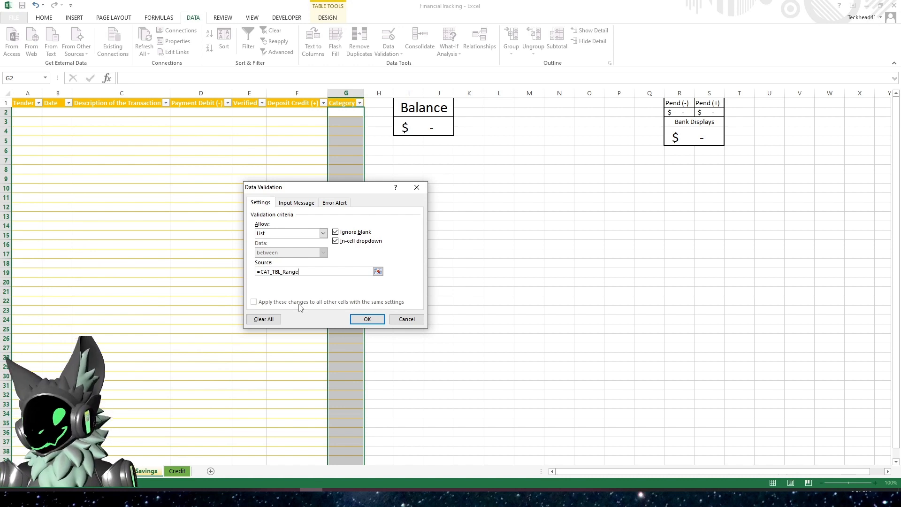
key("Return")
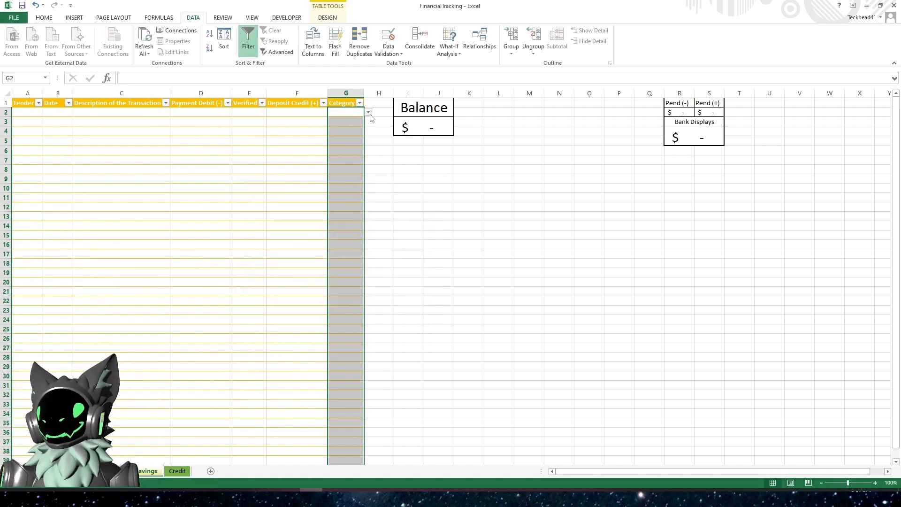
- Switch to the Credit sheet and apply a List data validation to the Verified column of its table
left_click(280, 225)
left_click(177, 471)
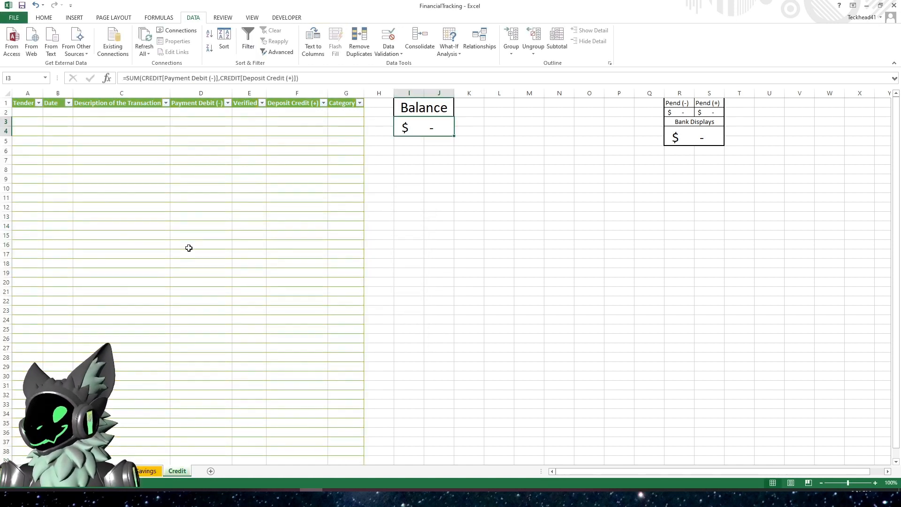
left_click(252, 102)
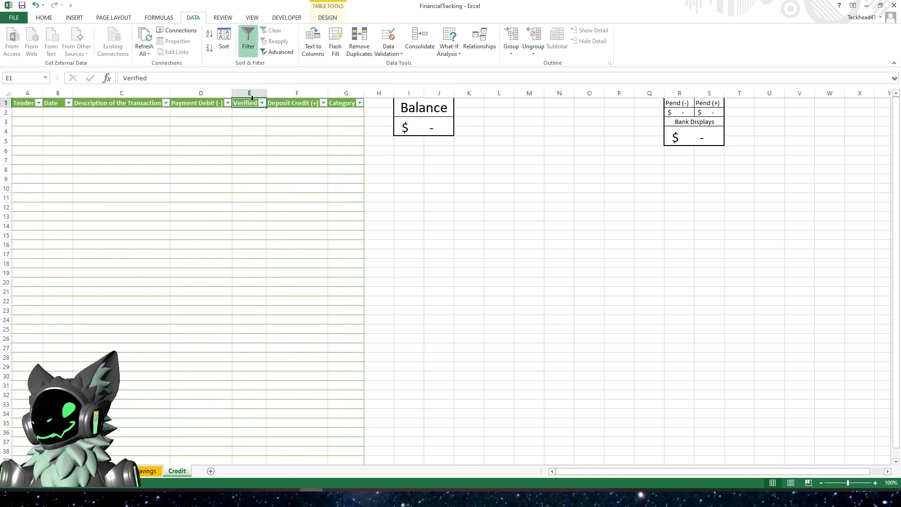
left_click(251, 100)
left_click(391, 54)
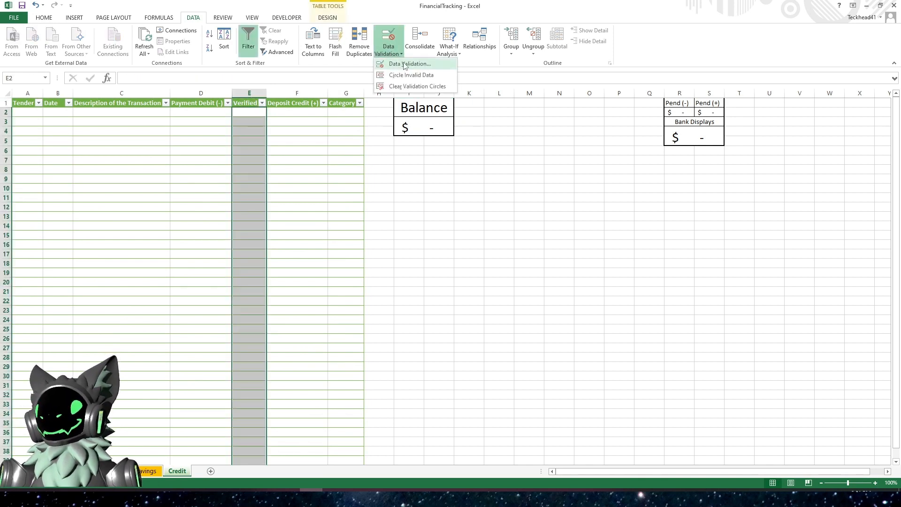
left_click(390, 64)
left_click(323, 234)
left_click(296, 260)
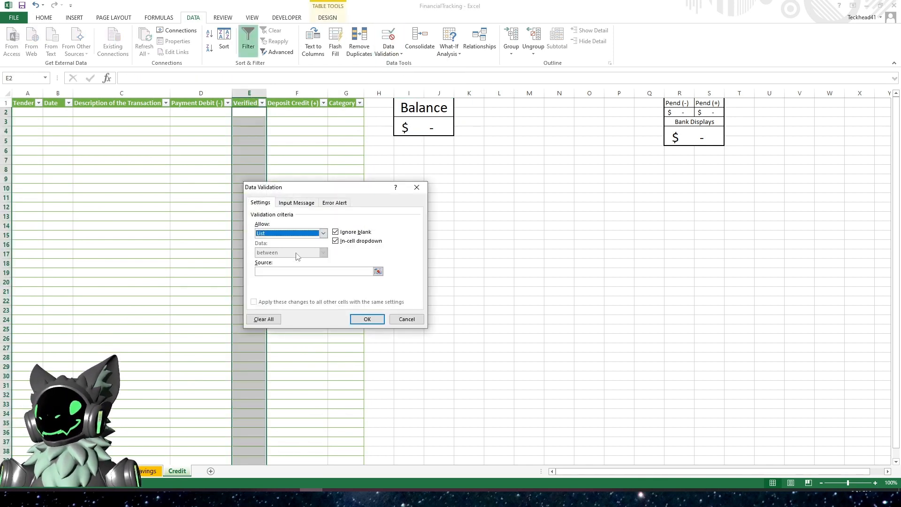
left_click(295, 270)
type("=")
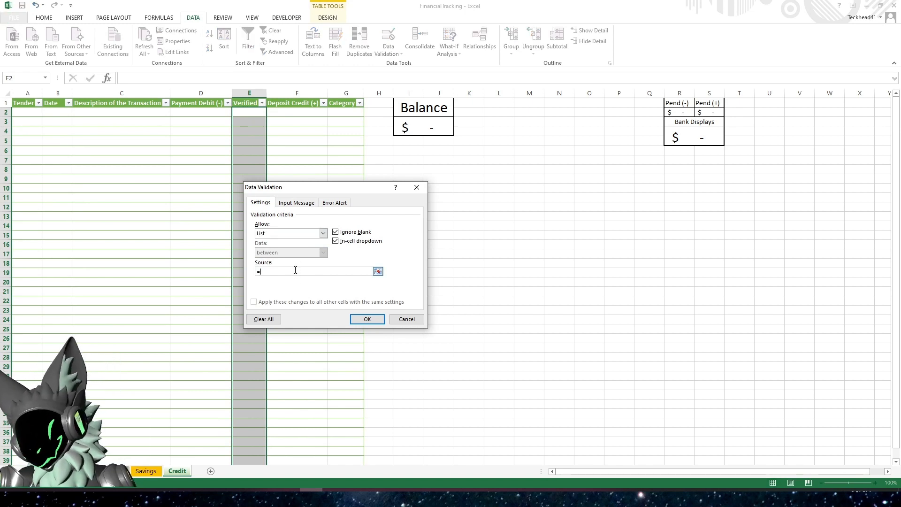
type("Y")
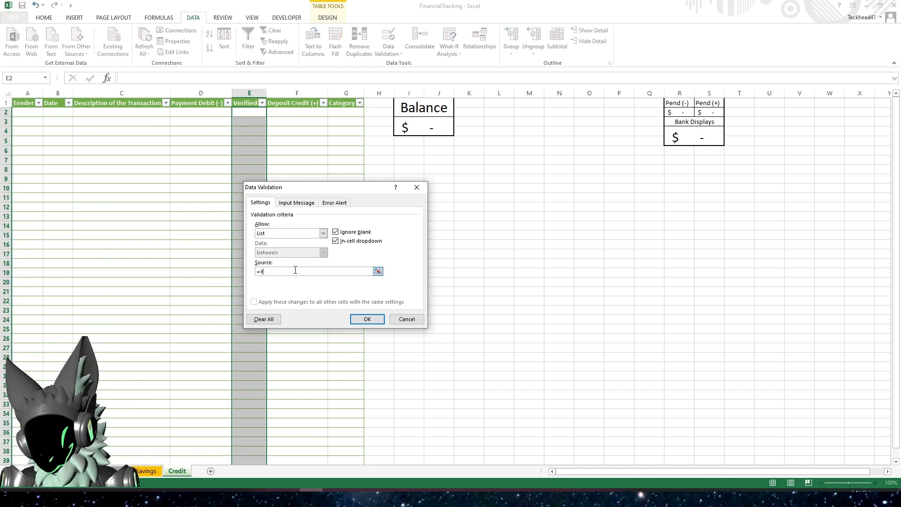
type(",N+")
key("Left")
key("Left")
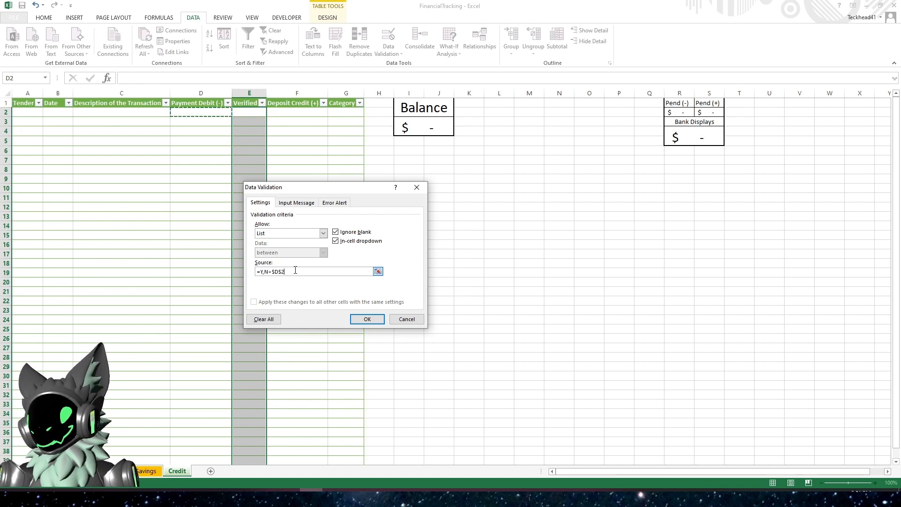
key("BackSpace")
key("BackSpace")
key("BackSpace")
key("BackSpace")
key("BackSpace")
key("BackSpace")
key("BackSpace")
key("BackSpace")
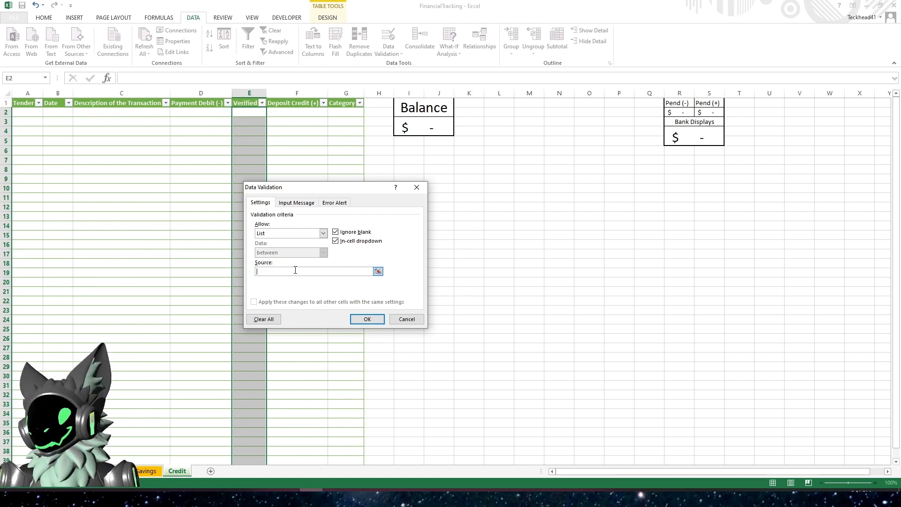
type("Y<N")
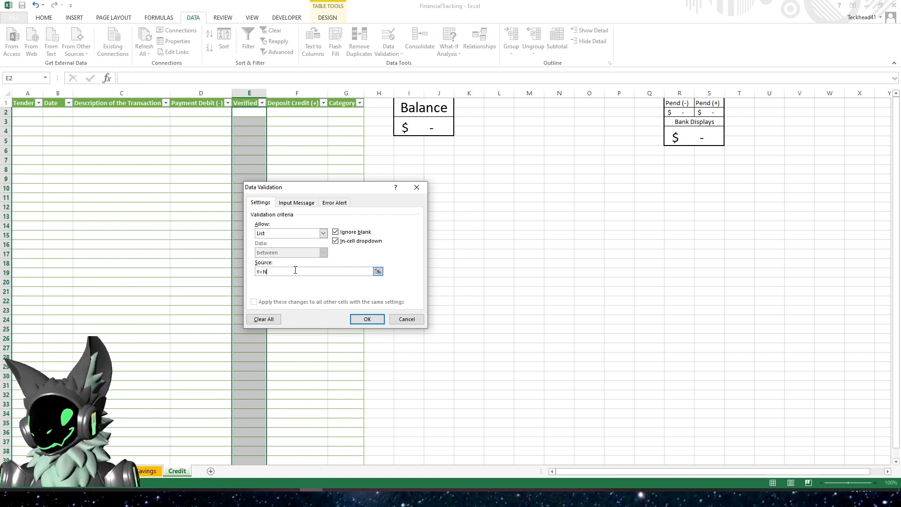
key("Return")
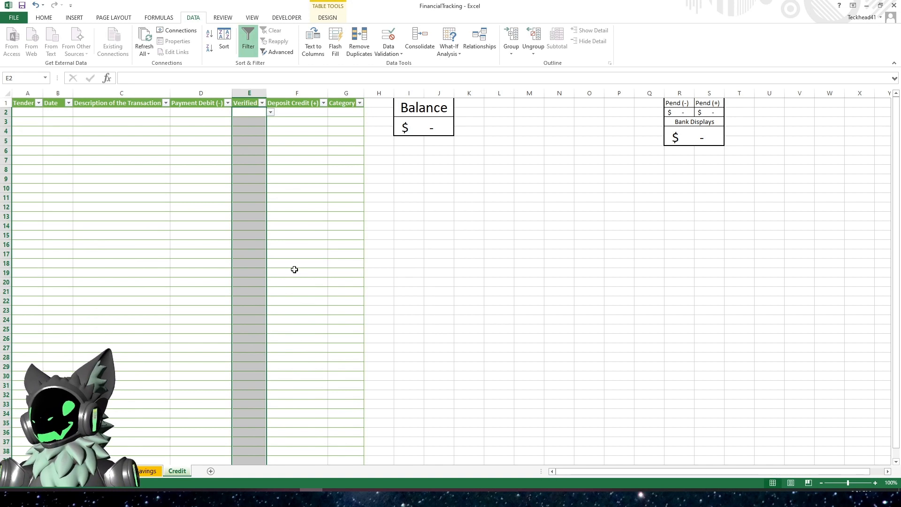
- Revise the Verified column's list source to Y and N entries and test its dropdown
left_click(388, 36)
left_click(271, 273)
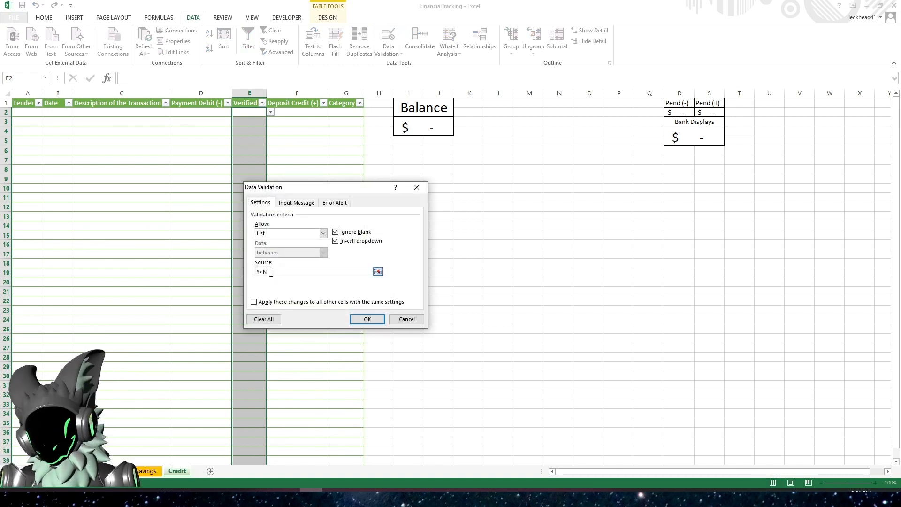
type("N")
key("Return")
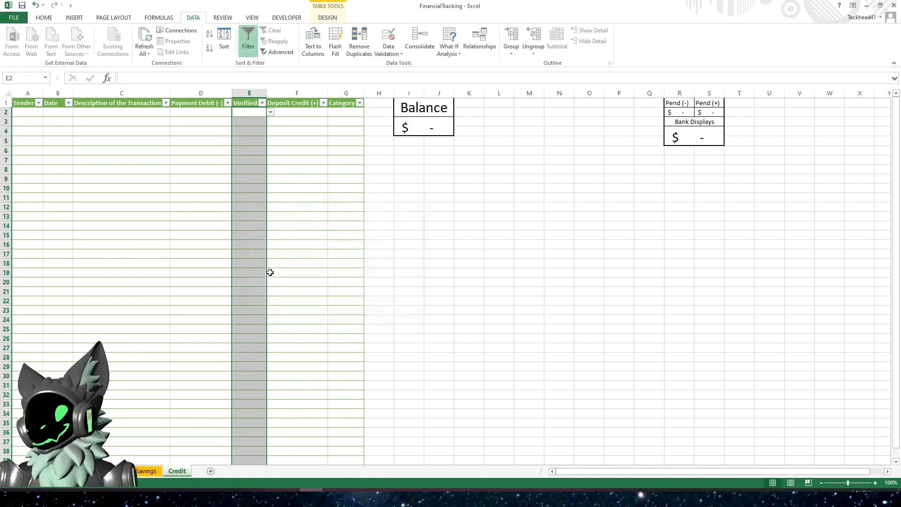
left_click(271, 113)
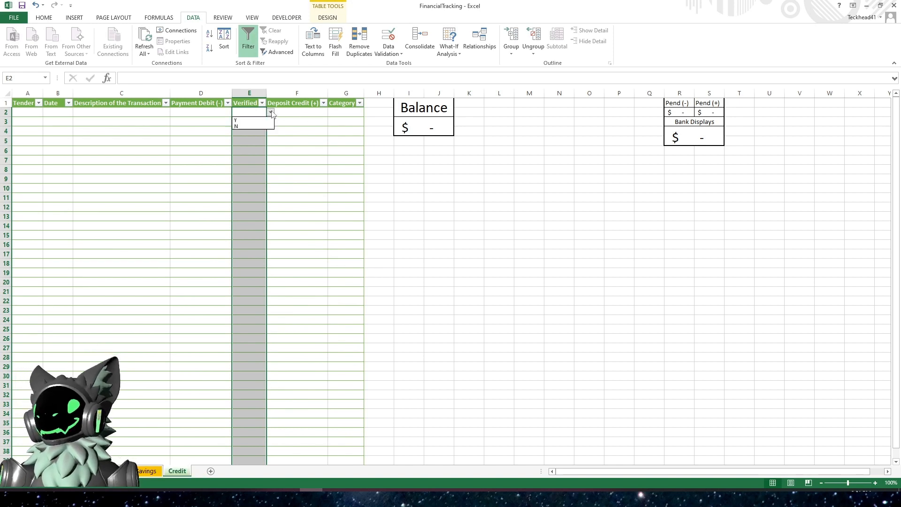
- Apply a List data validation with source =CAT_TBL_Range to the Credit table's Category column and test its dropdown
left_click(350, 109)
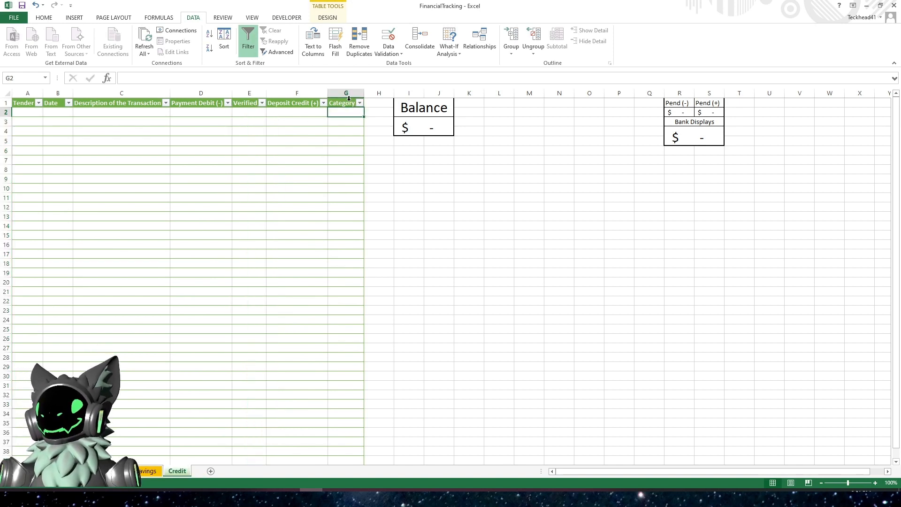
left_click(348, 98)
left_click(388, 52)
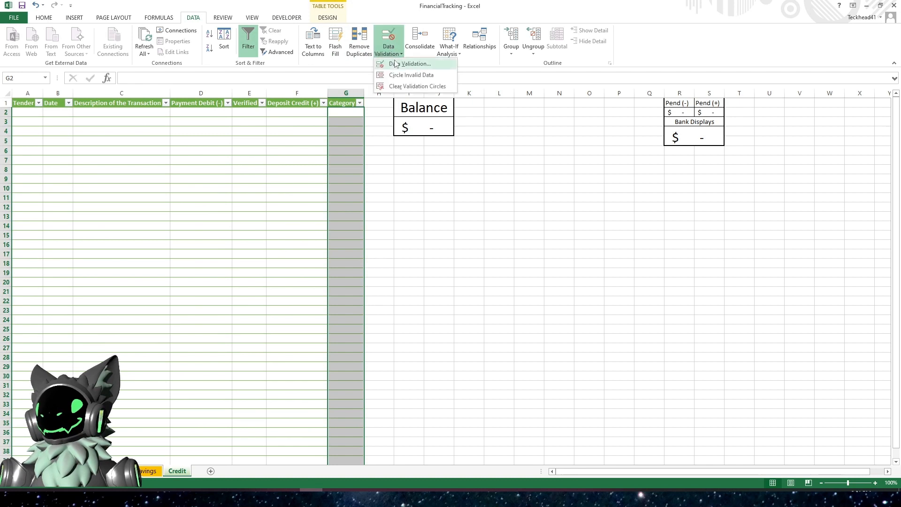
left_click(396, 63)
left_click(323, 233)
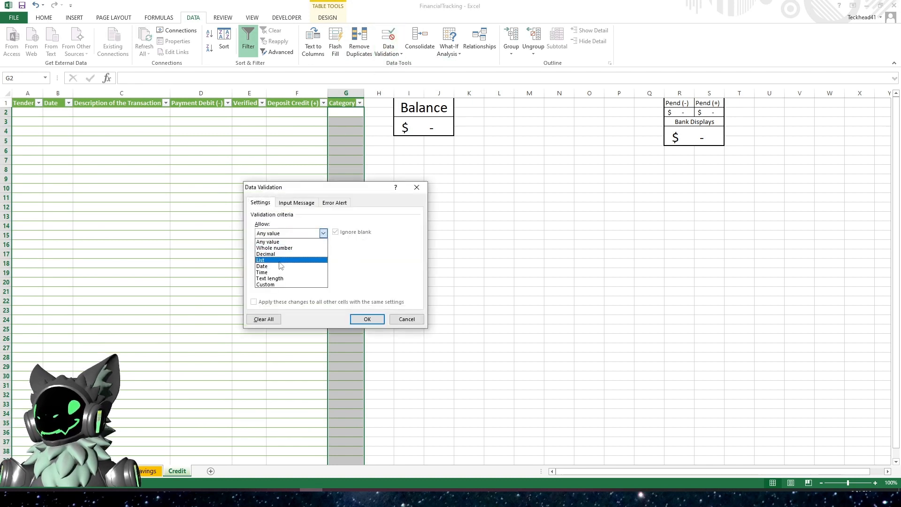
left_click(279, 261)
left_click(278, 271)
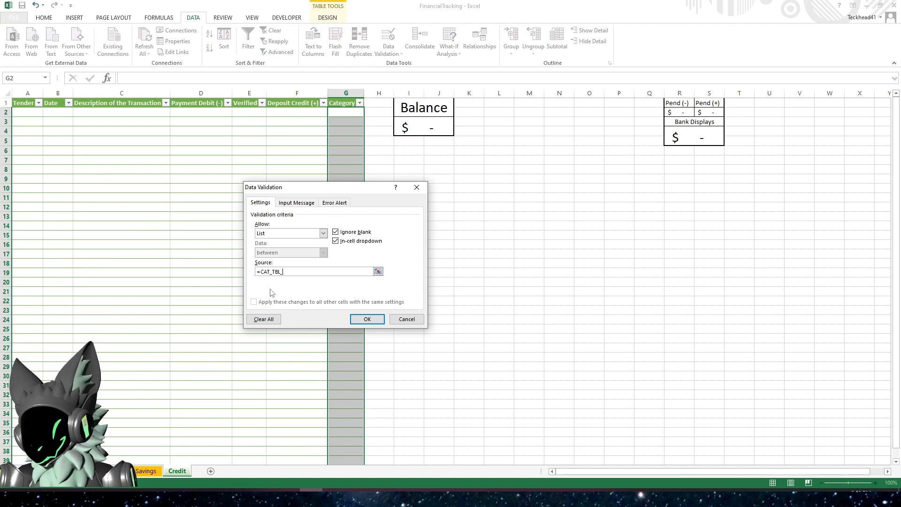
type("=CAT_TBL_Range")
key("Return")
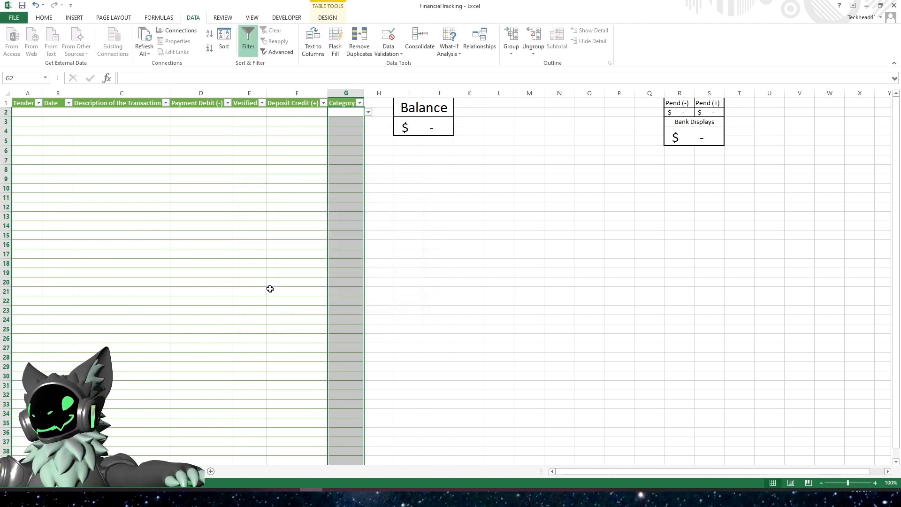
left_click(368, 112)
left_click(338, 224)
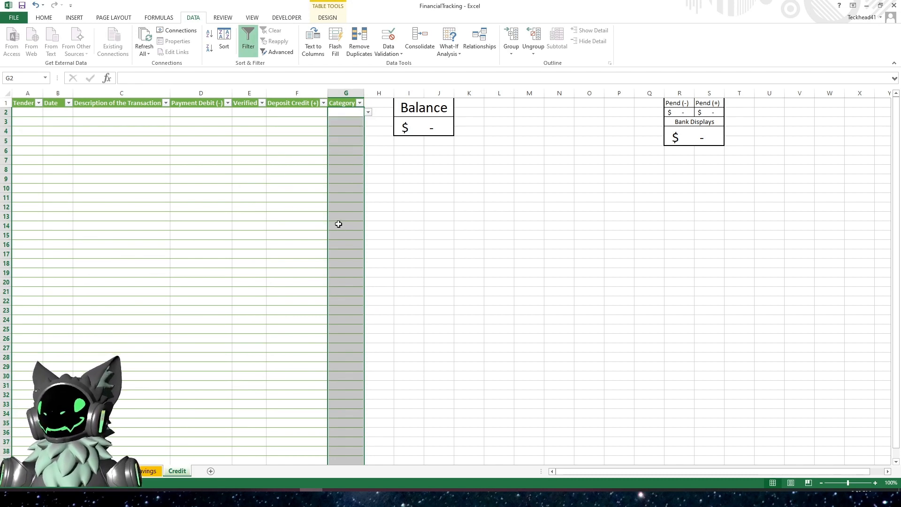
left_click(258, 227)
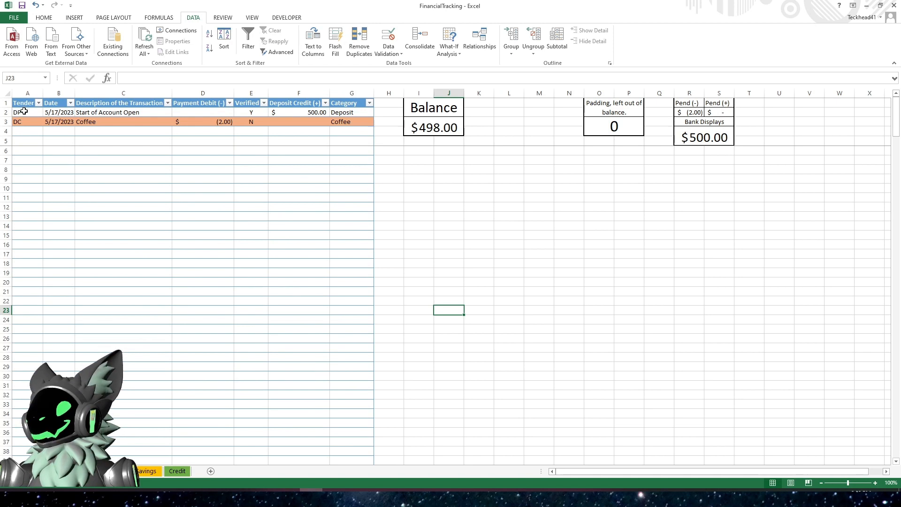
- Copy the two sample transaction rows from the main sheet and paste them into the Savings table
left_click_drag(17, 113, 371, 123)
right_click(197, 111)
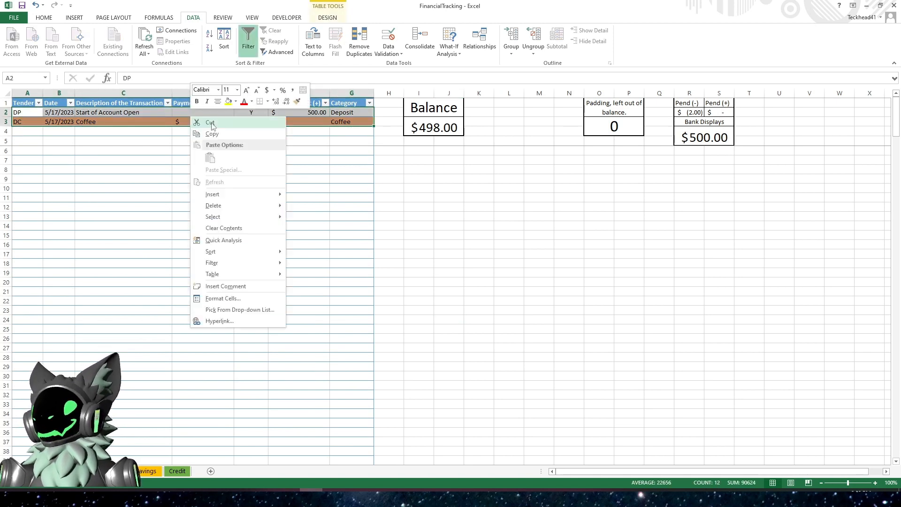
left_click(221, 134)
left_click(144, 473)
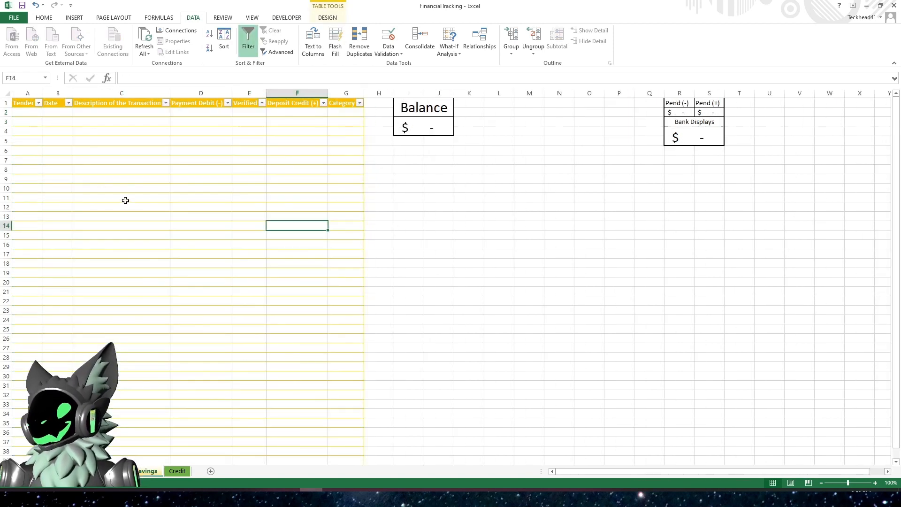
right_click(24, 113)
left_click(48, 155)
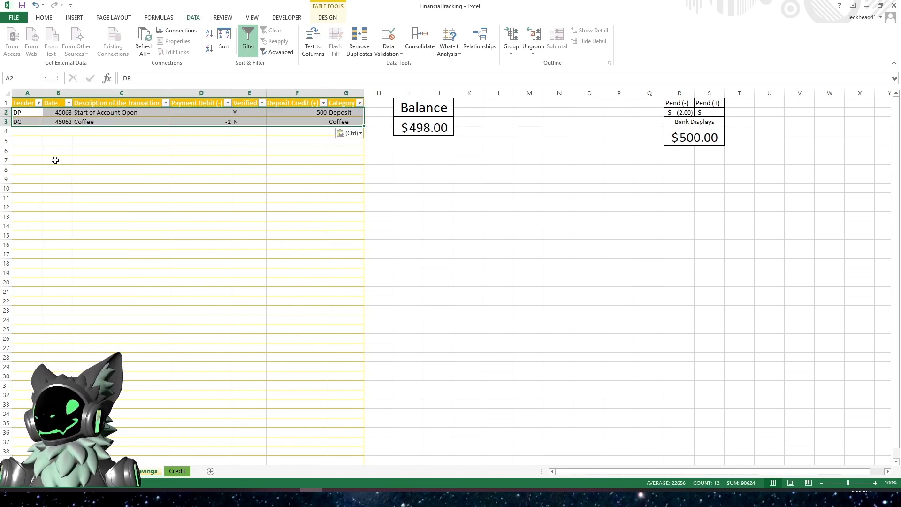
left_click(183, 181)
- Paste the same two sample transaction rows into the Credit table
left_click(177, 471)
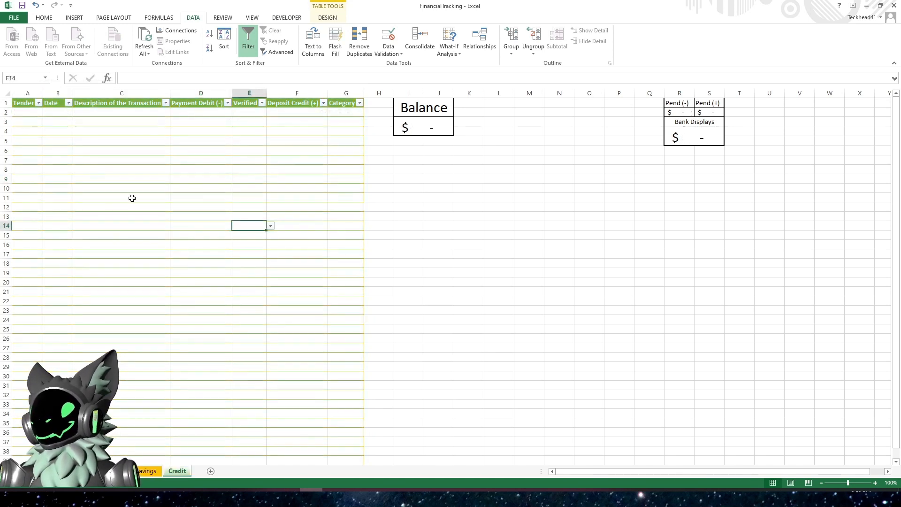
right_click(32, 114)
left_click(66, 157)
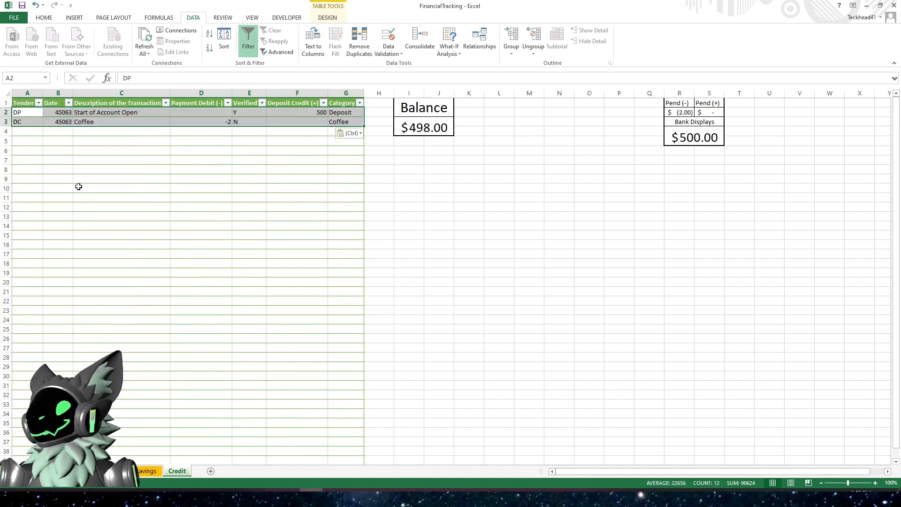
left_click(89, 209)
- Format the Savings table's Date column as Short Date
left_click(148, 471)
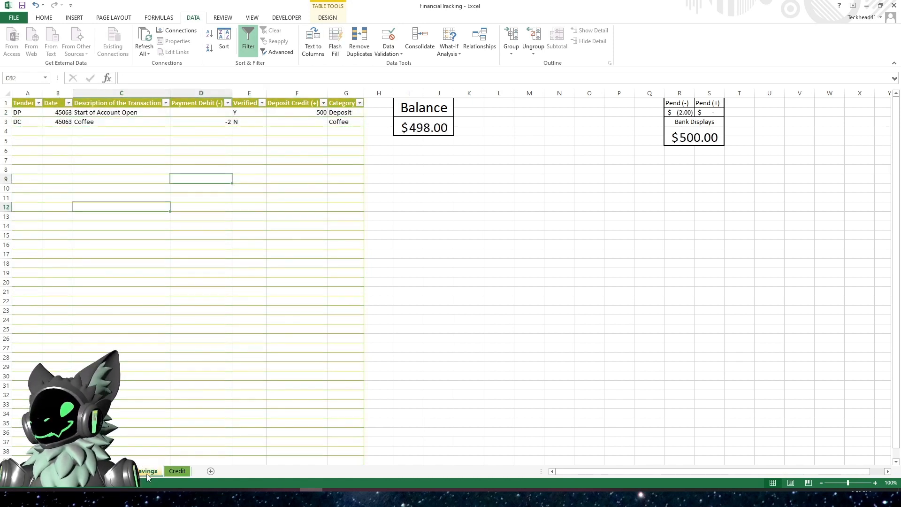
left_click(190, 271)
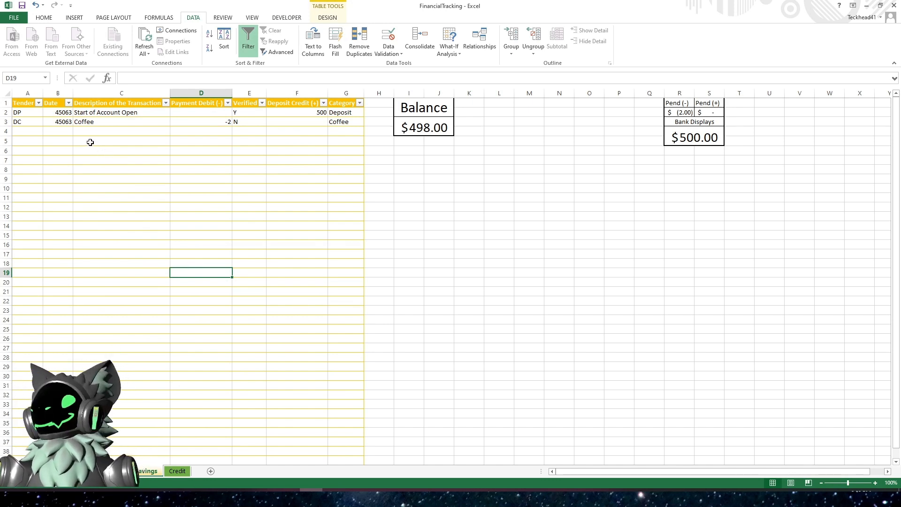
left_click(55, 113)
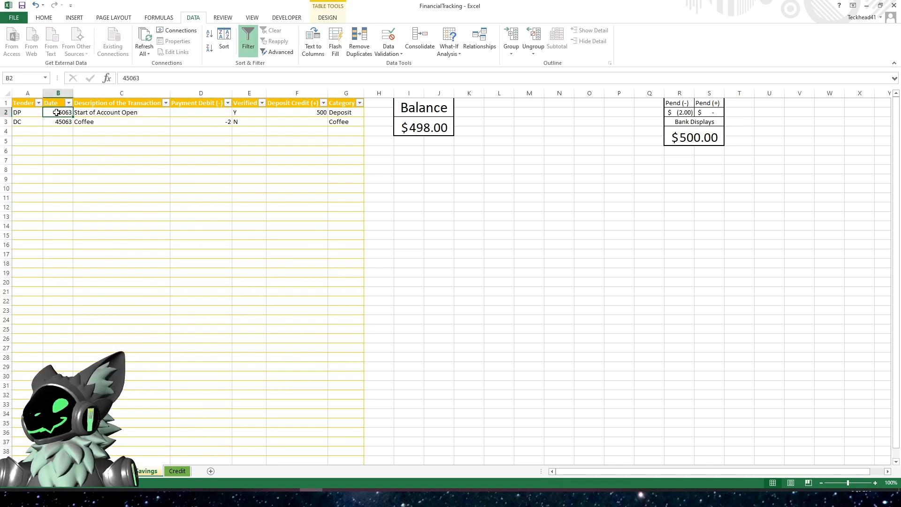
left_click(58, 97)
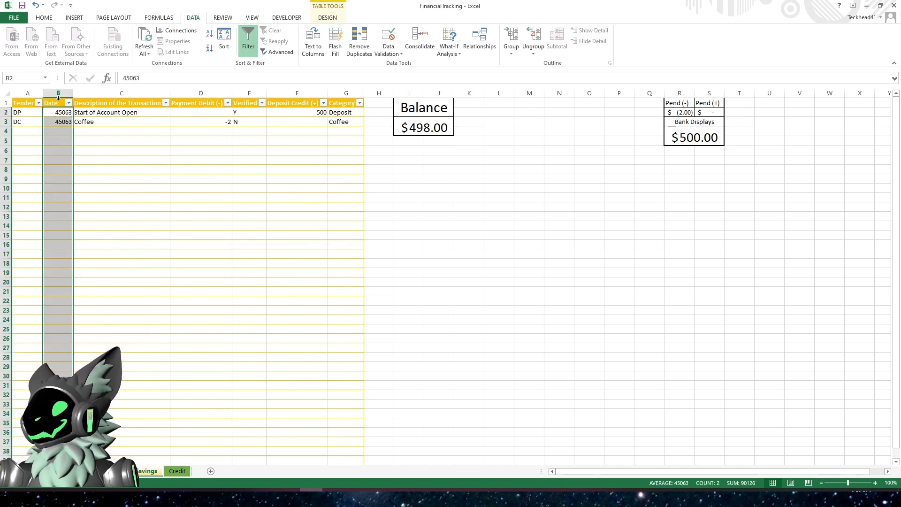
left_click(43, 18)
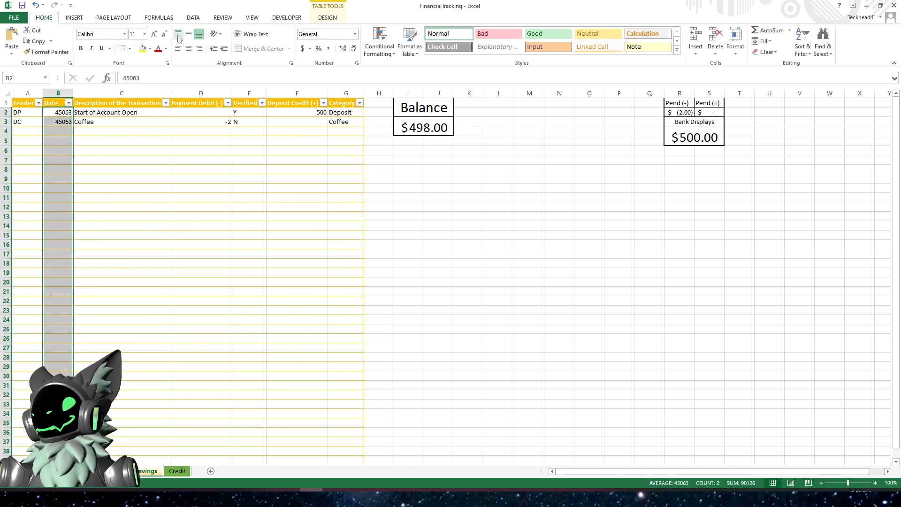
left_click(355, 33)
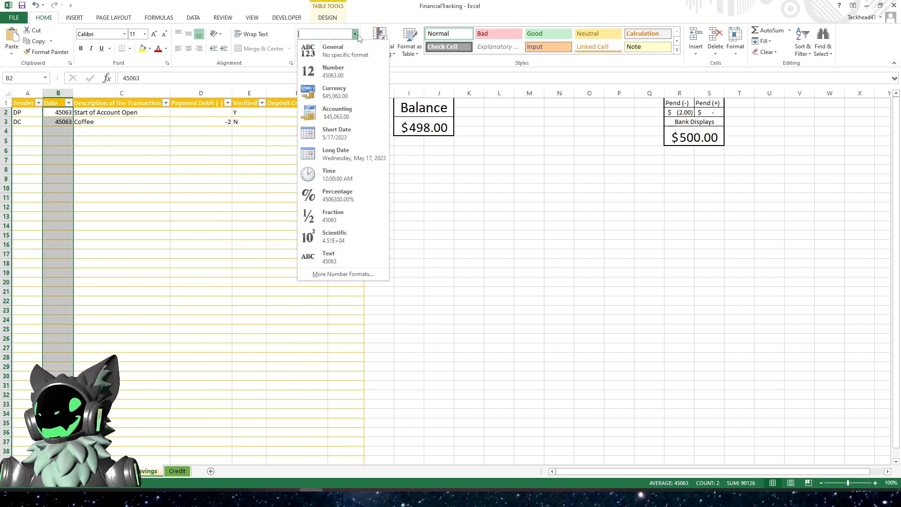
left_click(336, 131)
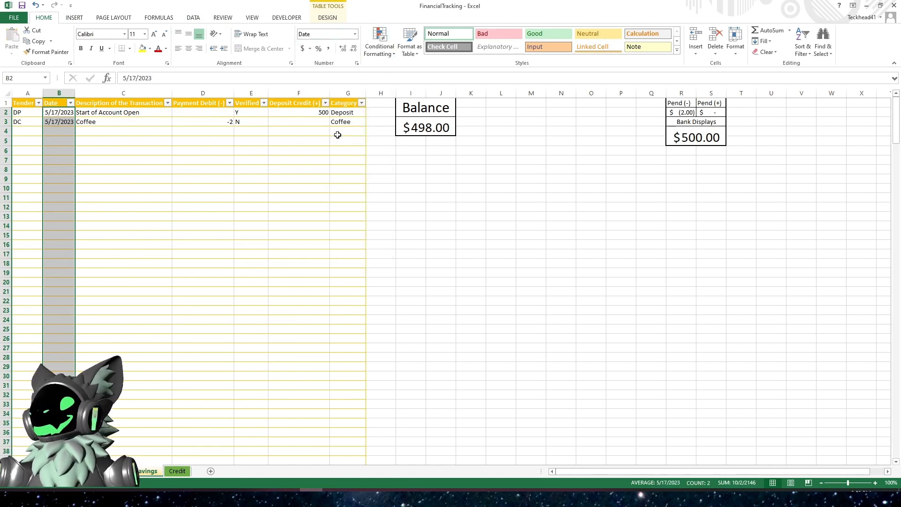
- Apply the Accounting number format to the Savings table's Payment Debit and Deposit Credit columns
left_click(207, 98)
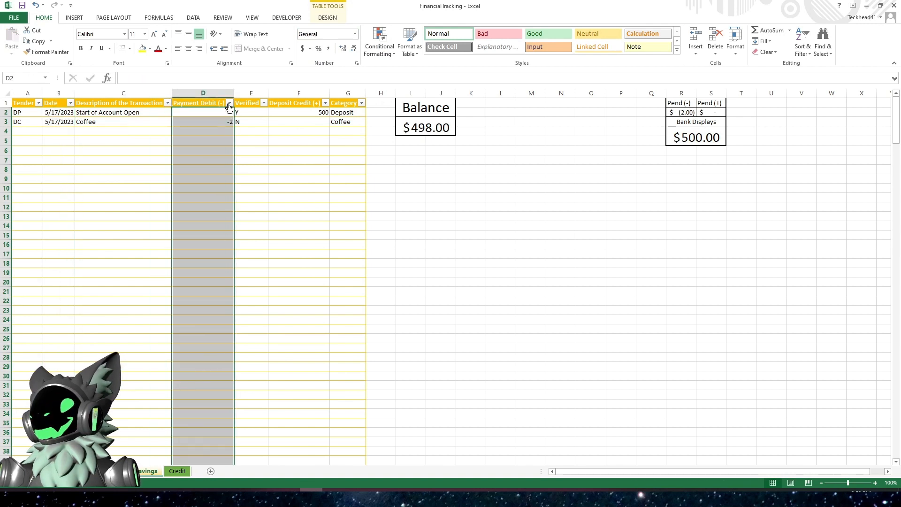
left_click(300, 98, "ctrl")
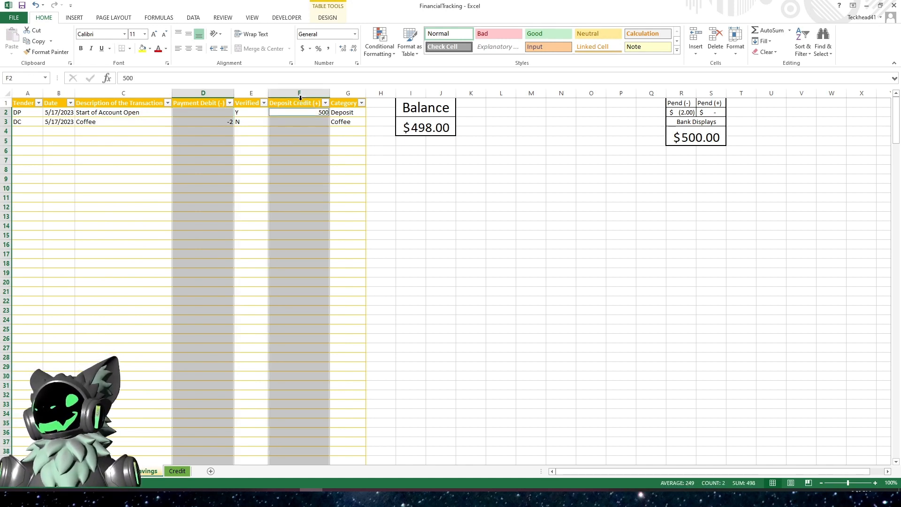
left_click(302, 49)
left_click(284, 188)
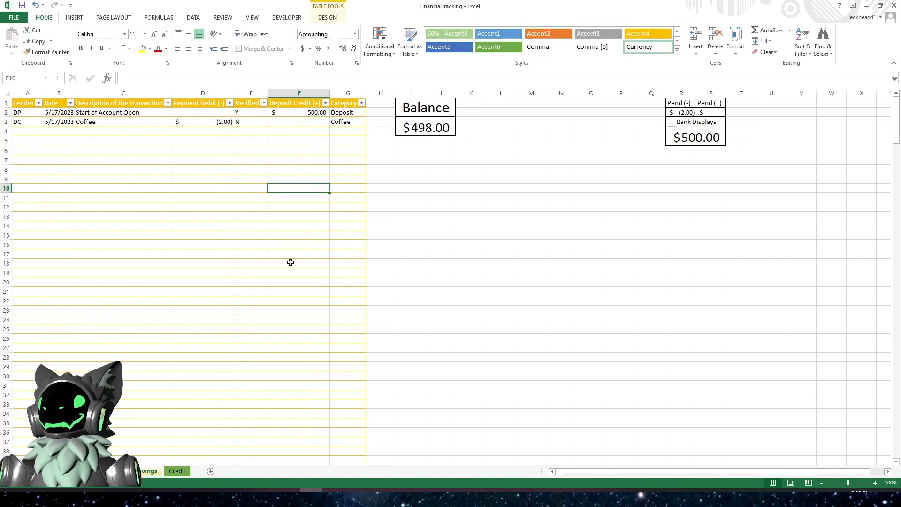
- Format the Credit table's Date column as Short Date
left_click(183, 470)
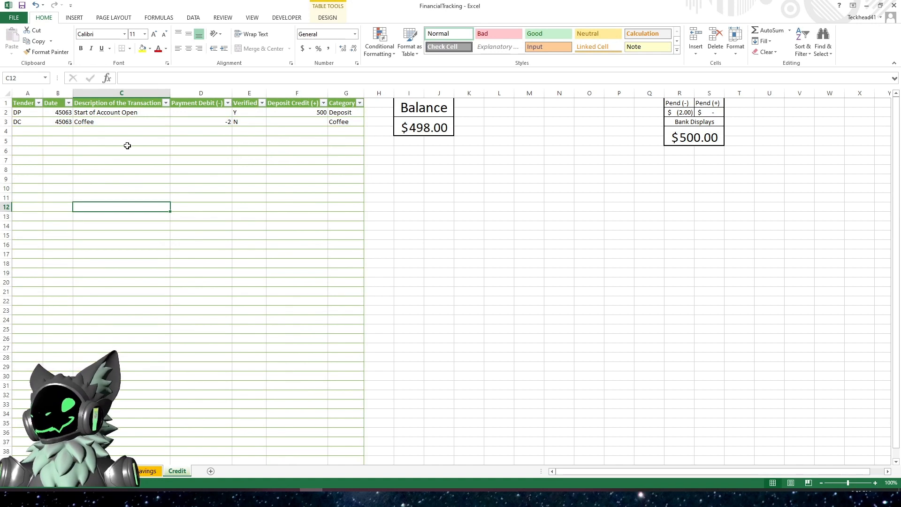
left_click(59, 100)
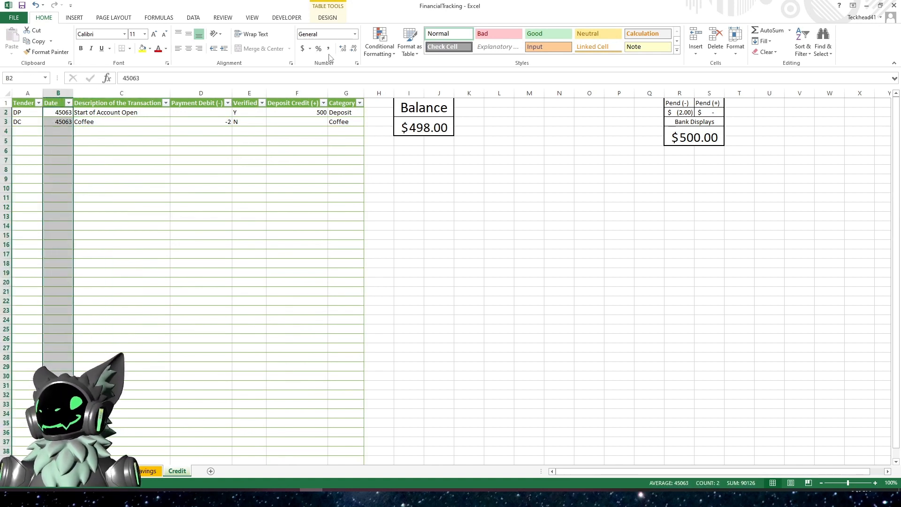
left_click(355, 35)
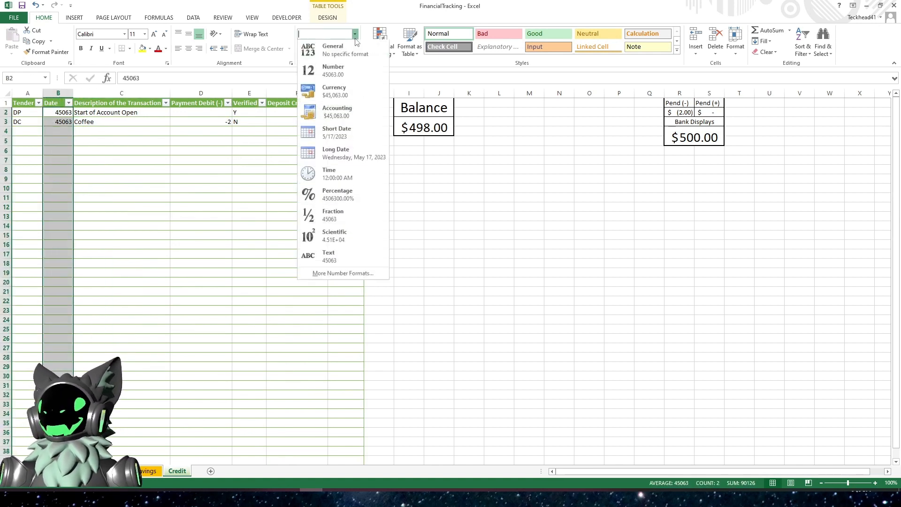
left_click(349, 136)
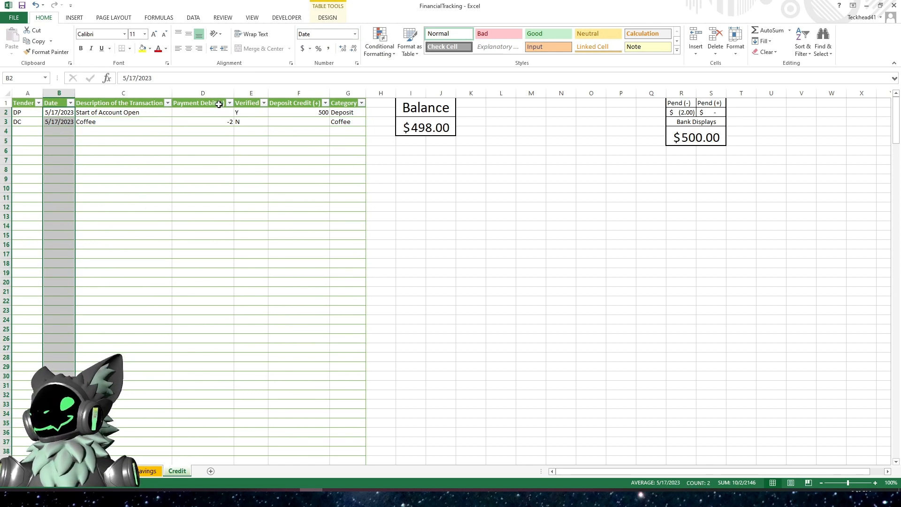
- Apply the Accounting number format to the Credit table's Payment Debit and Deposit Credit columns
left_click(218, 102)
left_click(219, 99)
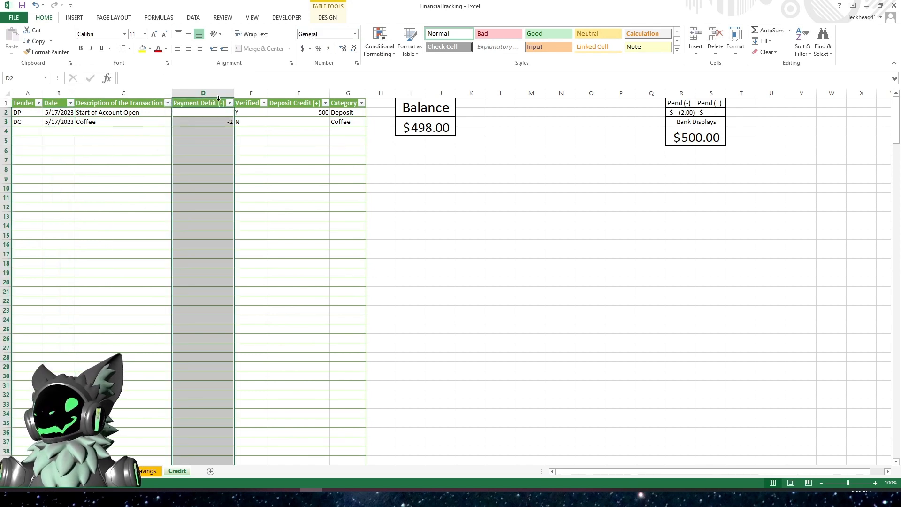
left_click(309, 99, "ctrl")
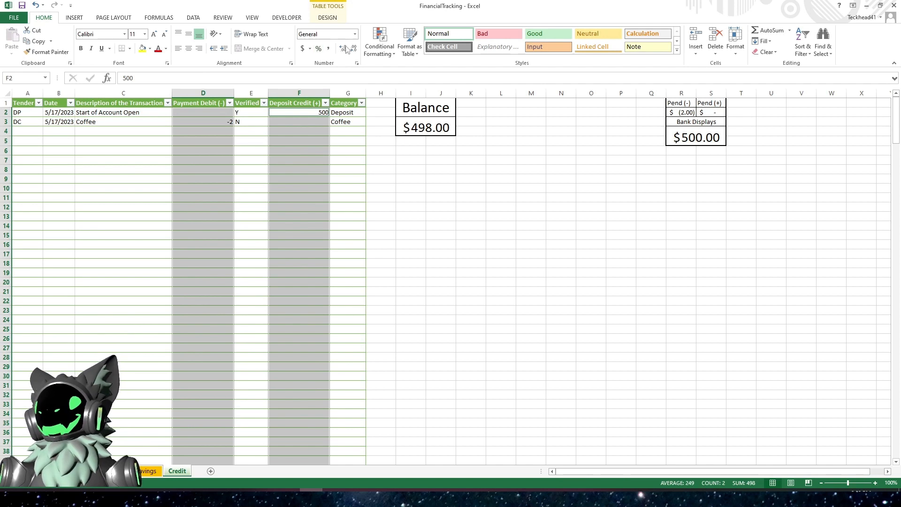
left_click(303, 48)
left_click(301, 158)
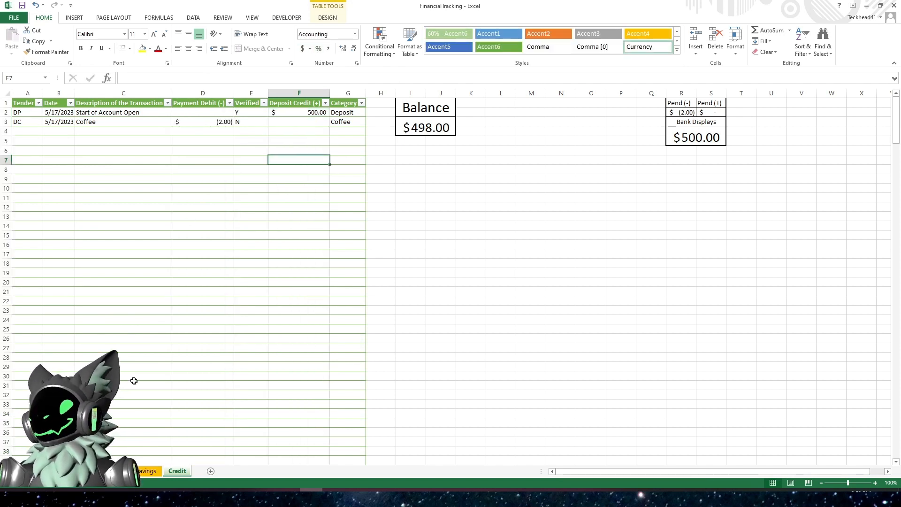
- Compare the coffee payment cells on the main, Savings and Credit sheets
left_click(143, 471)
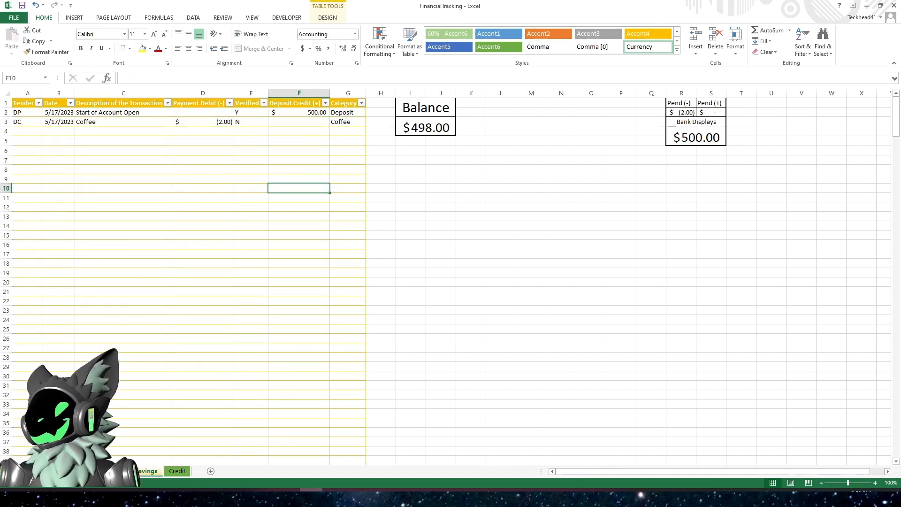
left_click(114, 471)
left_click(65, 177)
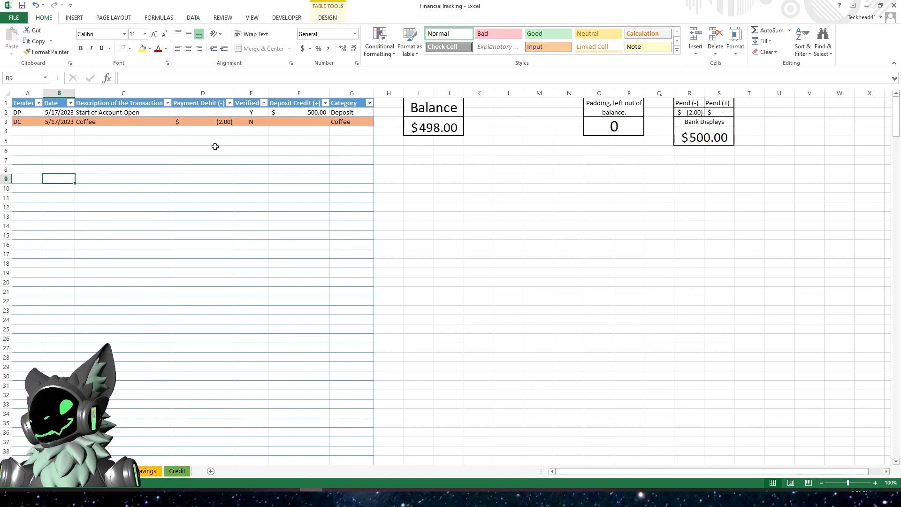
left_click(211, 131)
left_click(208, 122)
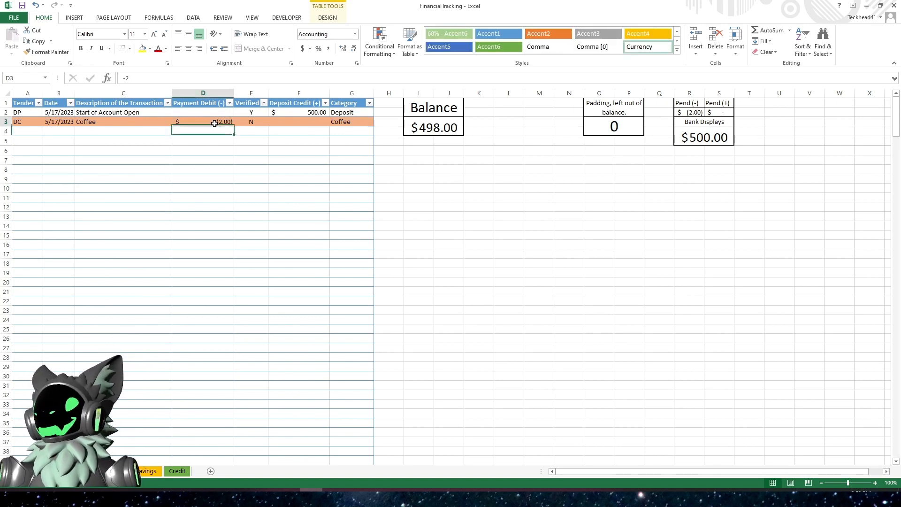
left_click(147, 471)
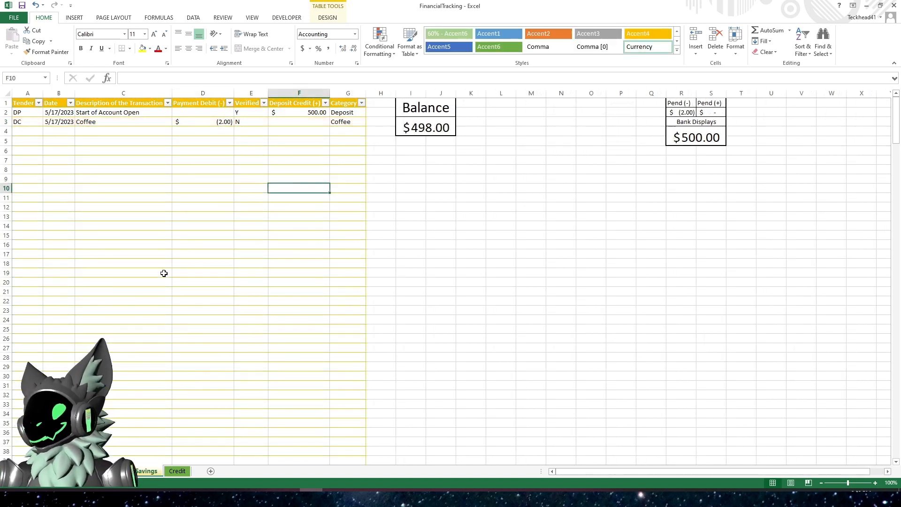
left_click(201, 122)
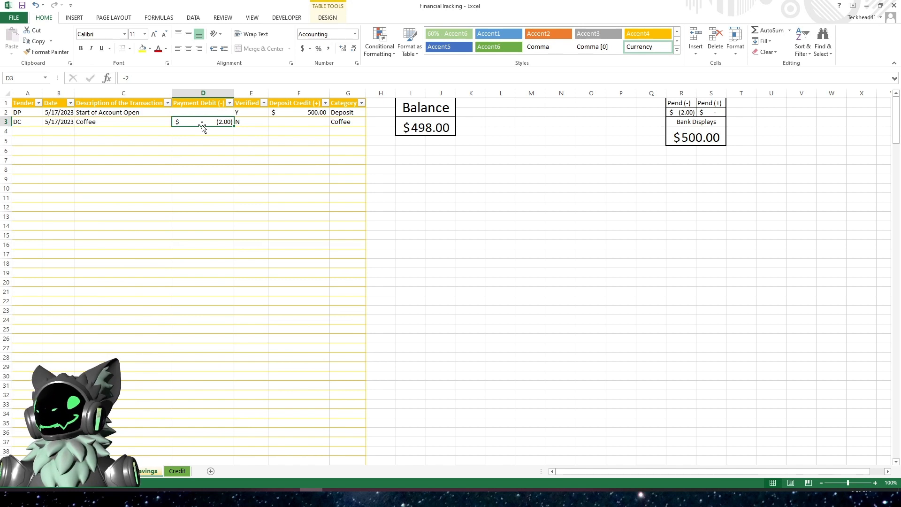
key("alt+Tab")
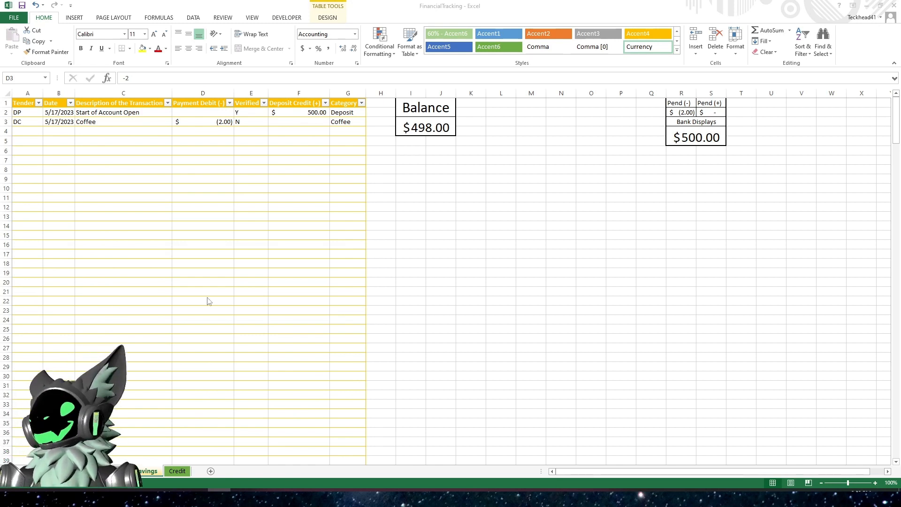
scroll(209, 302, "down", 1)
scroll(217, 296, "up", 1)
left_click(348, 141)
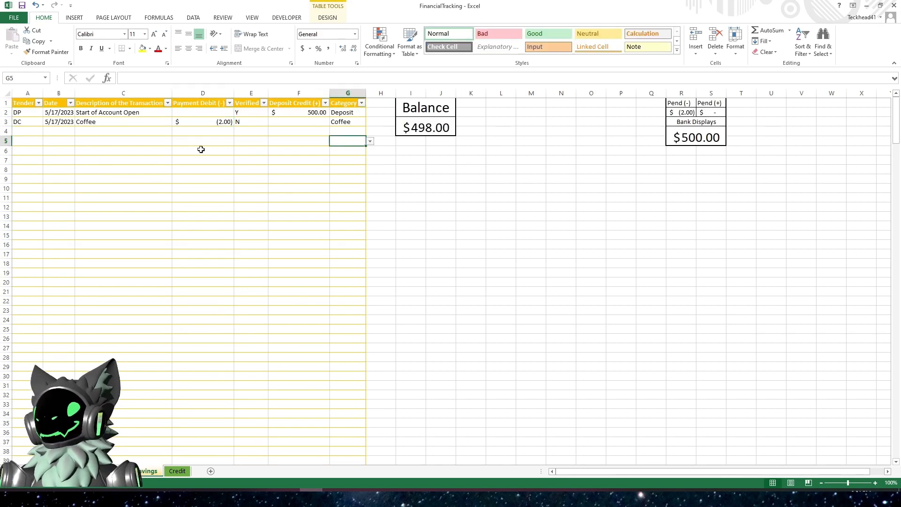
left_click(33, 142)
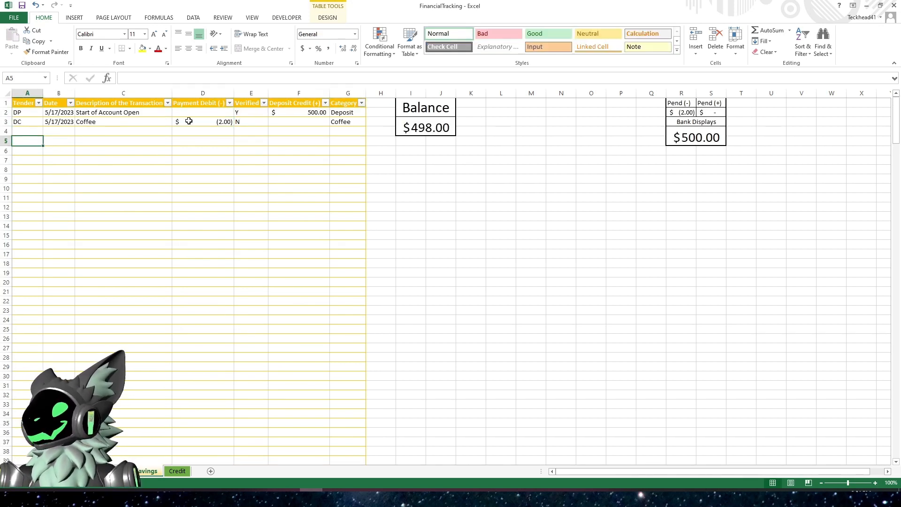
left_click(252, 18)
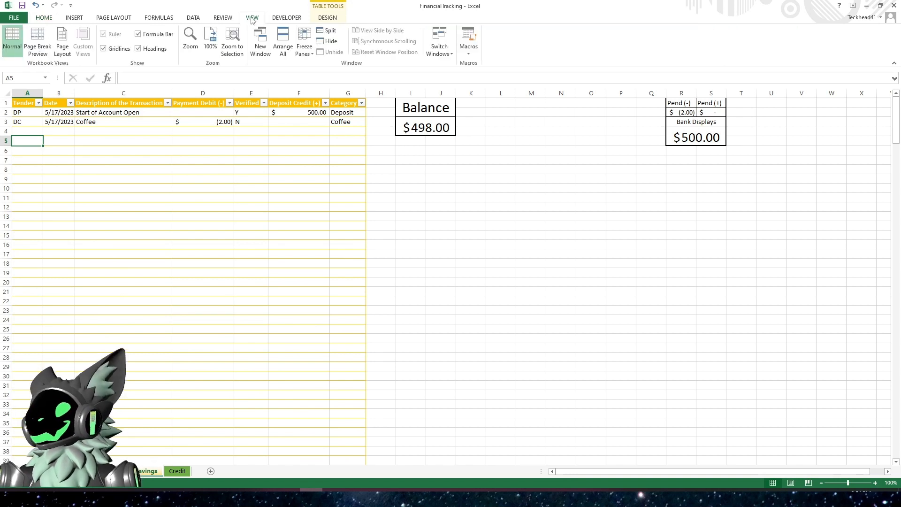
left_click(304, 42)
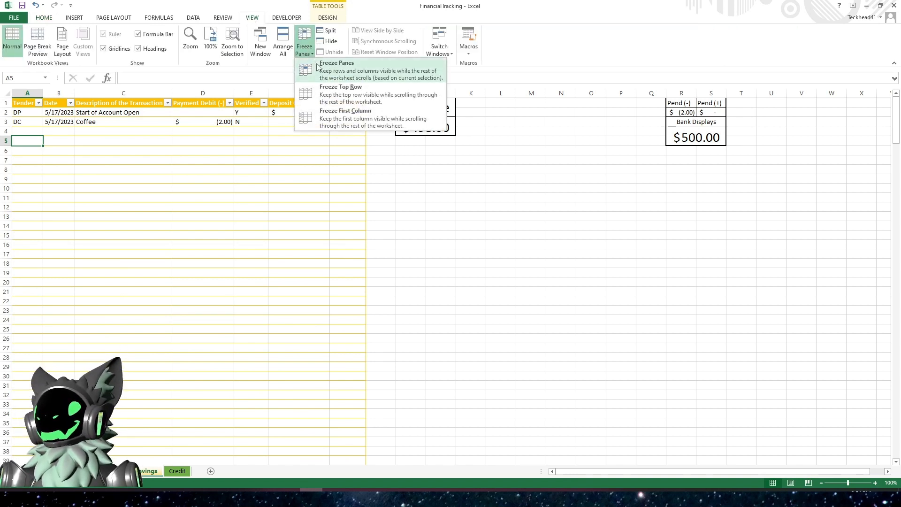
left_click(328, 69)
left_click(426, 181)
scroll(426, 185, "down", 1)
scroll(423, 193, "up", 1)
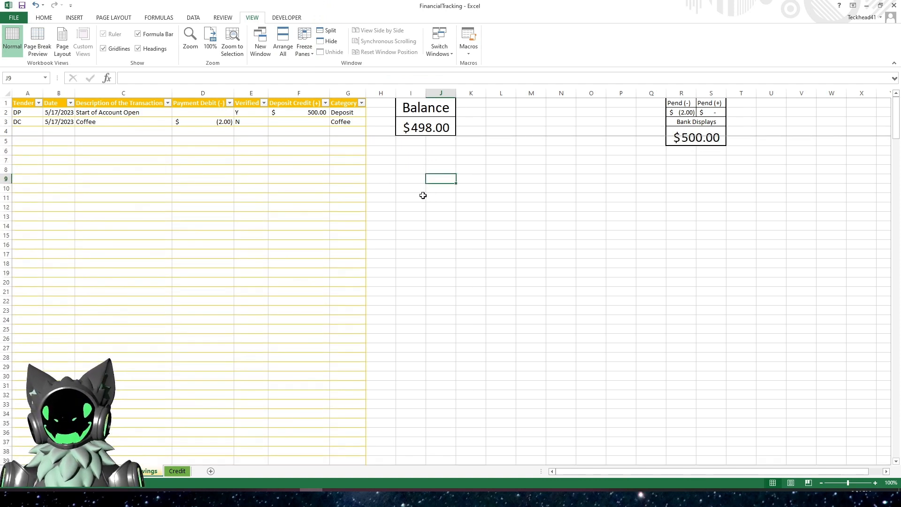
left_click(302, 53)
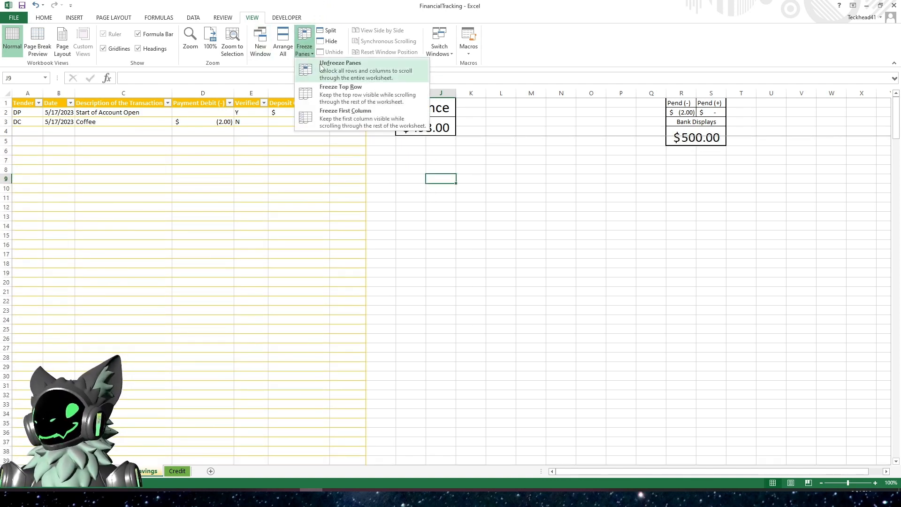
left_click(330, 68)
- Freeze panes on the Savings sheet so rows 1 to 5 stay visible while scrolling
left_click(37, 153)
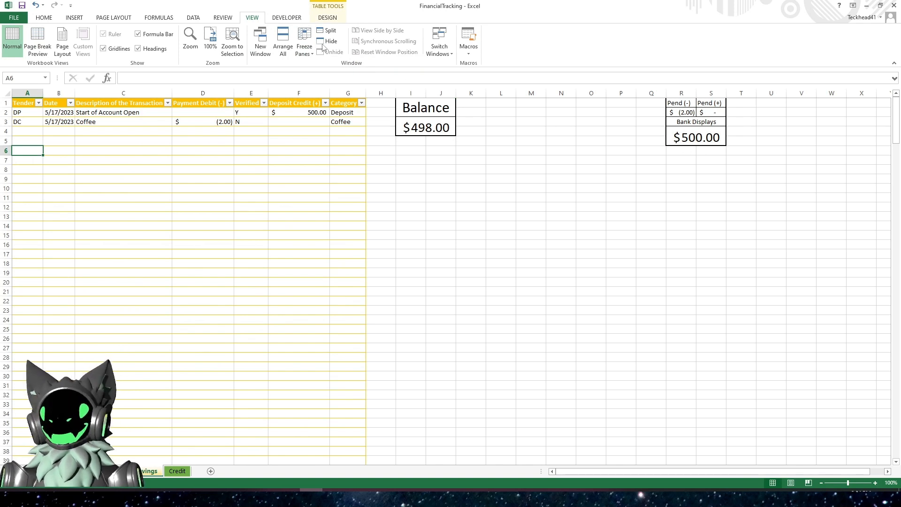
left_click(304, 49)
left_click(336, 68)
left_click(299, 178)
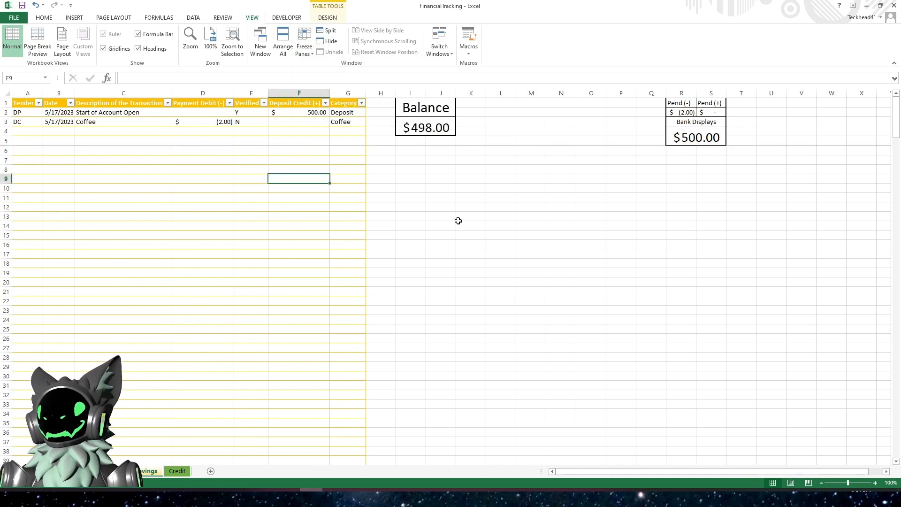
left_click(178, 471)
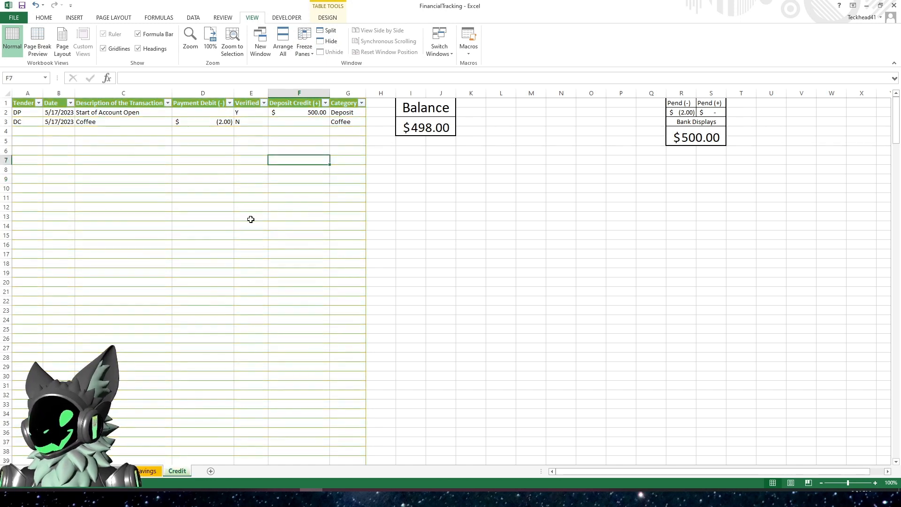
left_click(21, 159)
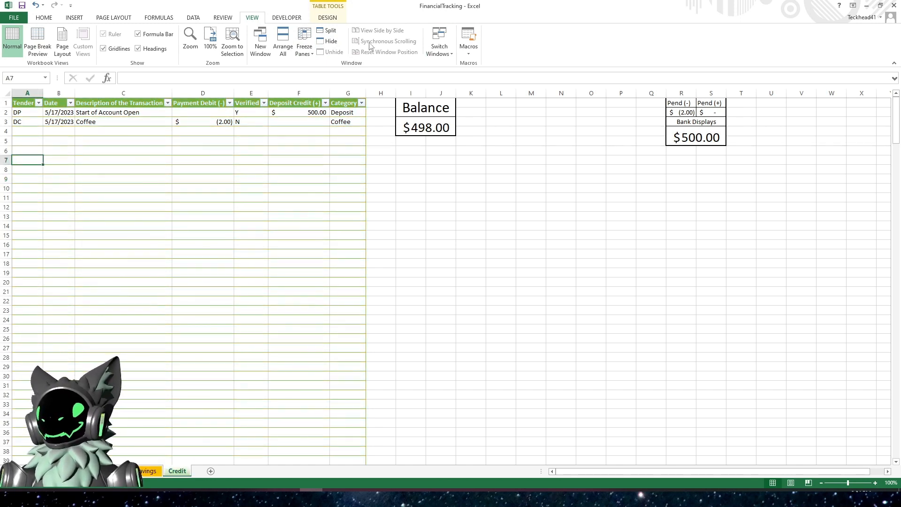
left_click(310, 50)
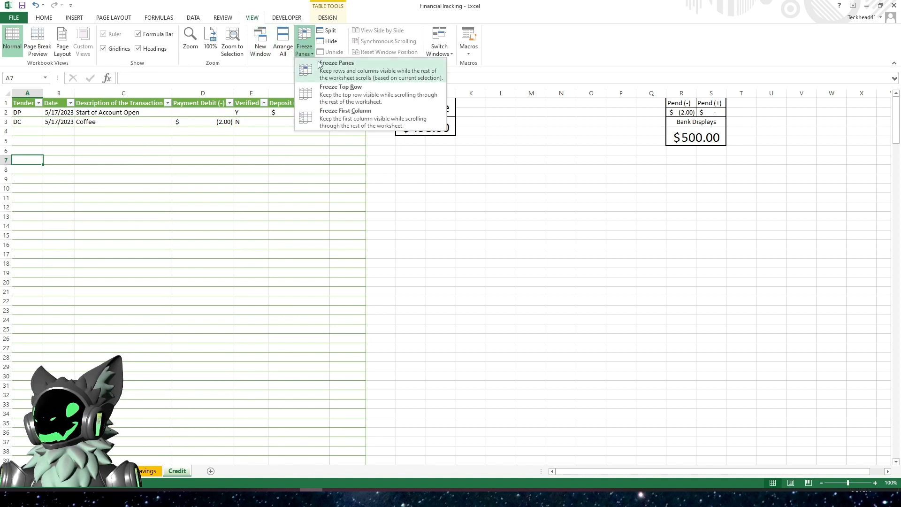
left_click(324, 77)
left_click(289, 189)
scroll(308, 252, "down", 3)
scroll(307, 252, "up", 3)
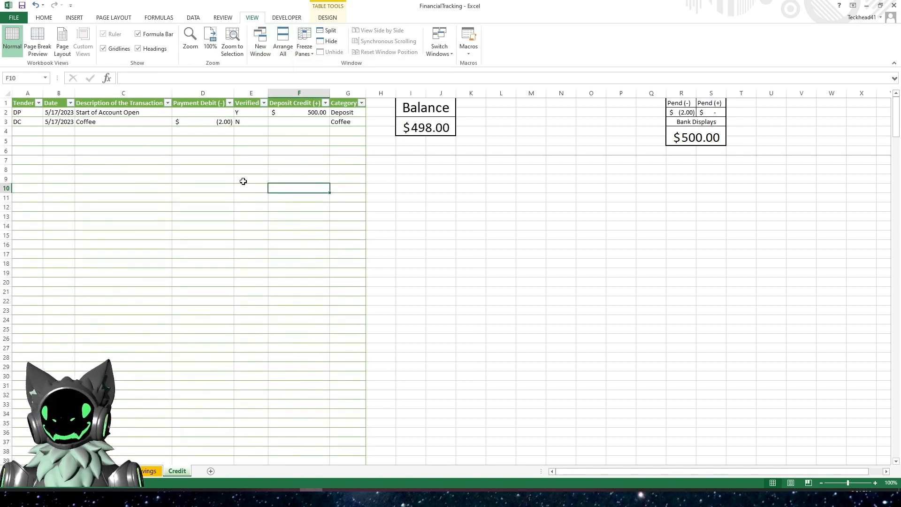
left_click(305, 44)
left_click(324, 70)
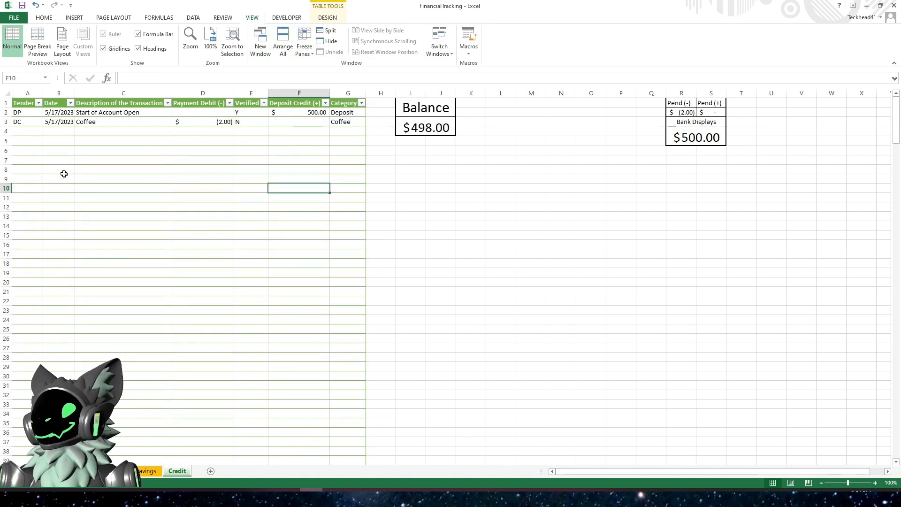
- Freeze panes on the Credit sheet so rows 1 to 5 stay visible while scrolling
left_click(31, 150)
left_click(306, 49)
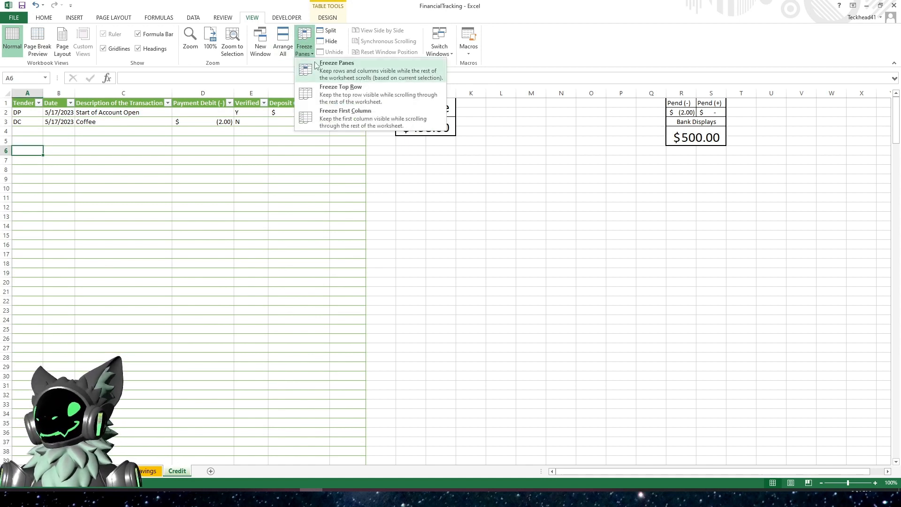
left_click(324, 69)
left_click(271, 186)
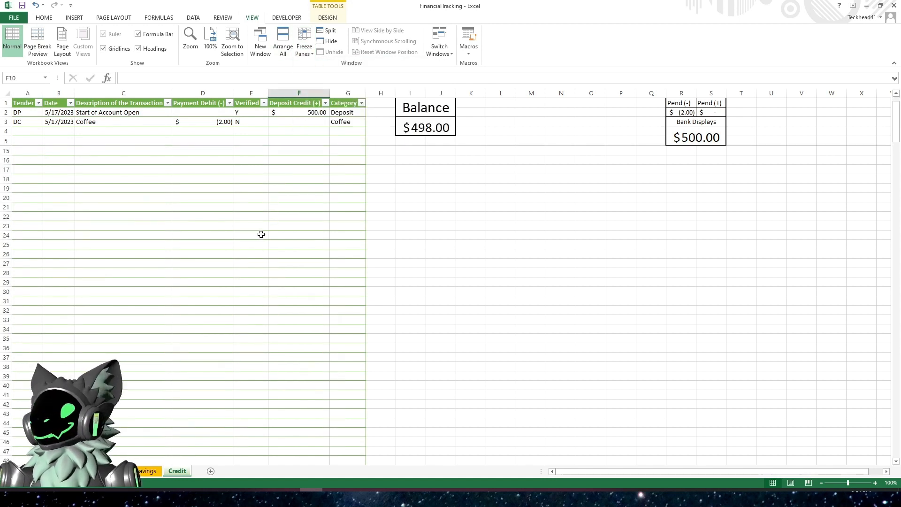
- Change the Savings sheet's coffee Payment Debit amount to -10
left_click(143, 472)
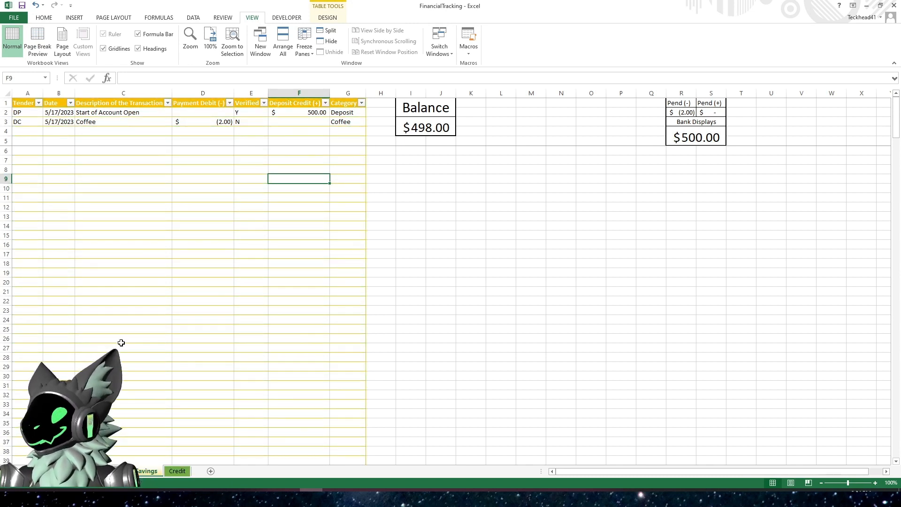
left_click(170, 218)
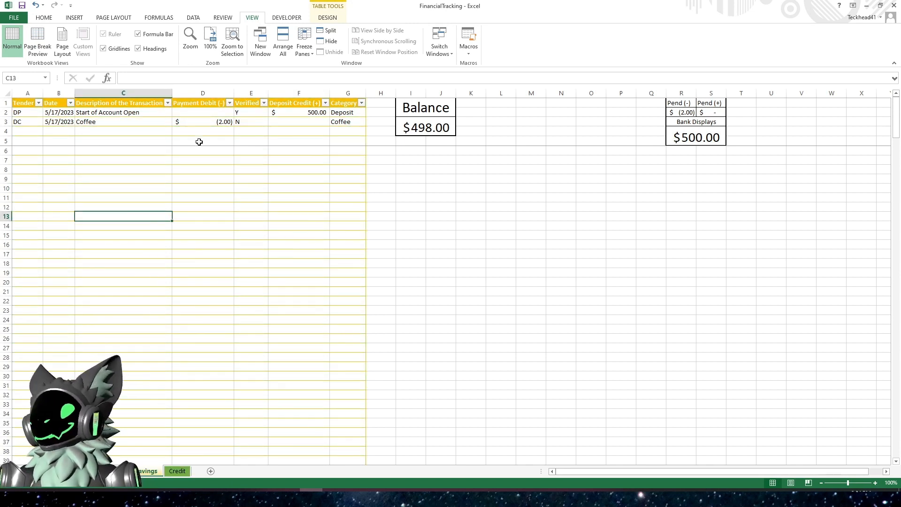
left_click(201, 125)
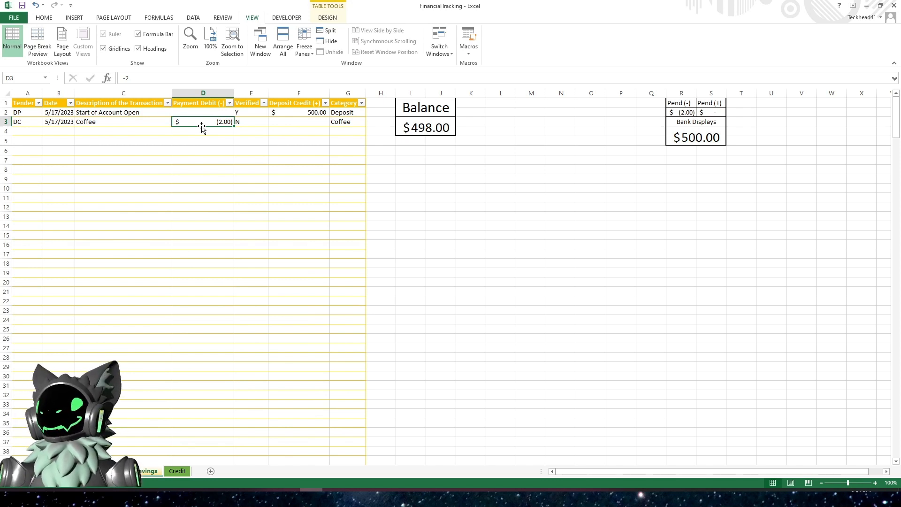
type("-")
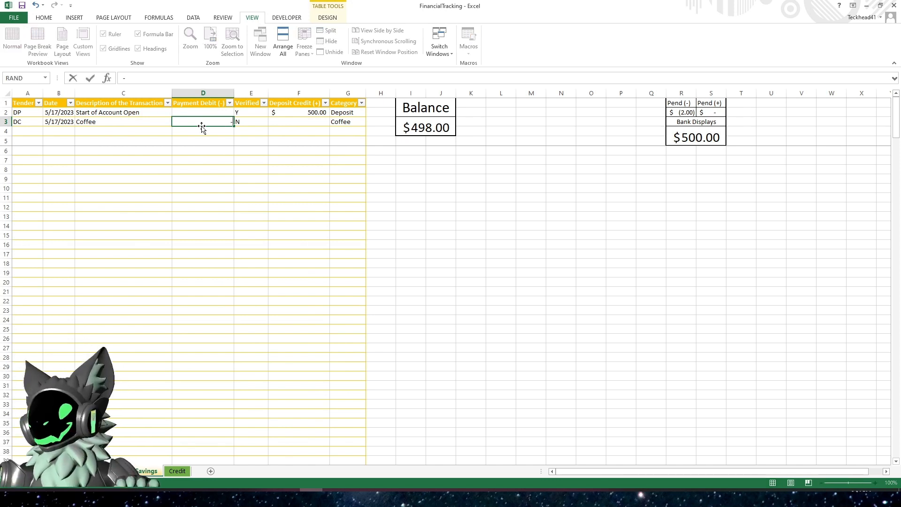
type("10")
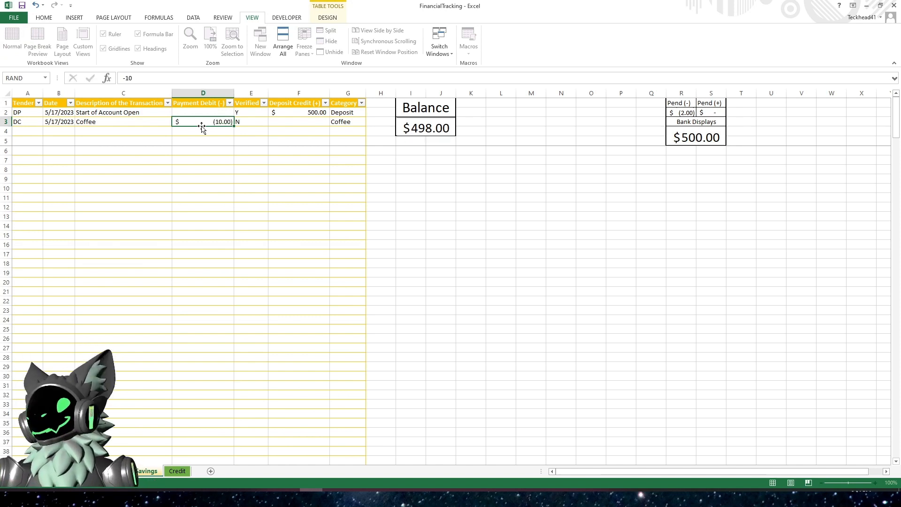
key("Return")
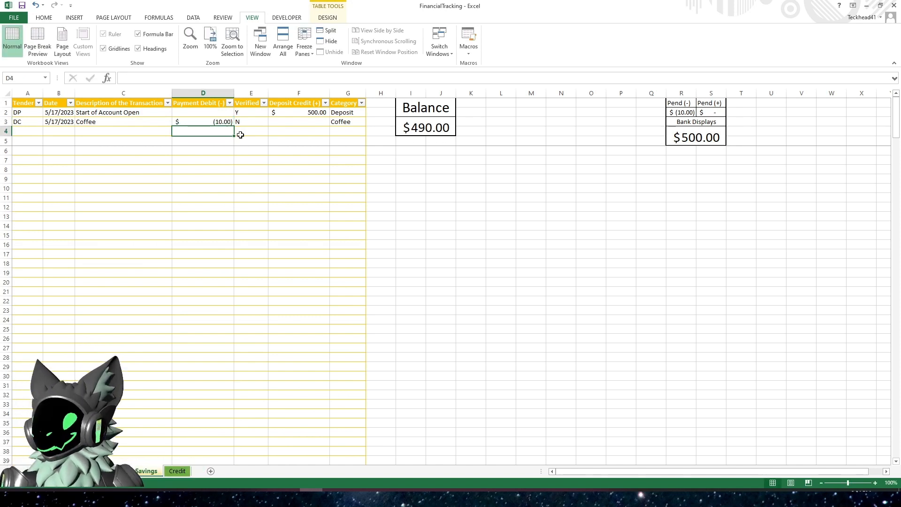
left_click(38, 132)
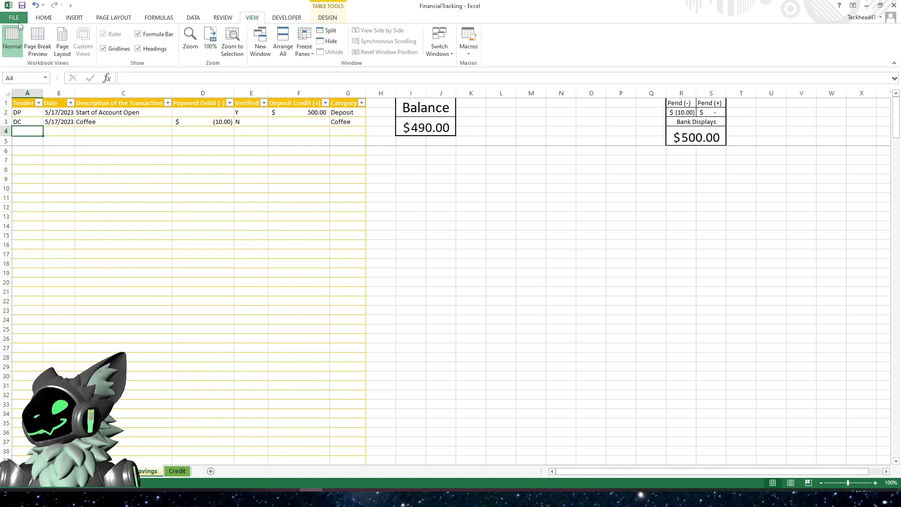
- Center-align the Verified column on both the Savings and the Credit sheets
left_click(43, 18)
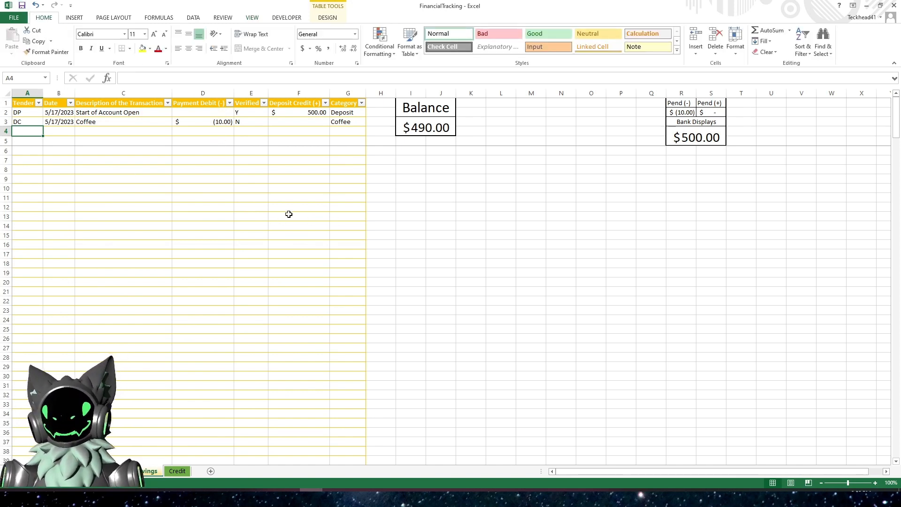
left_click(243, 125)
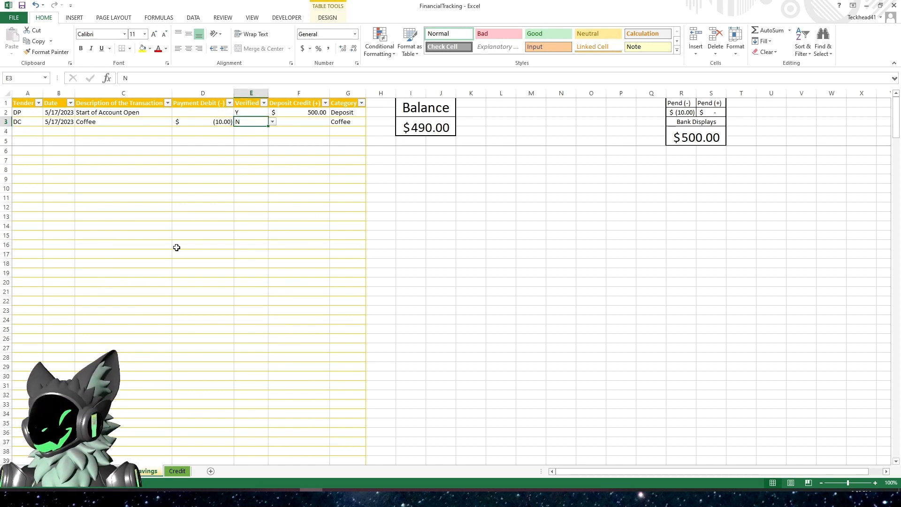
left_click(252, 96)
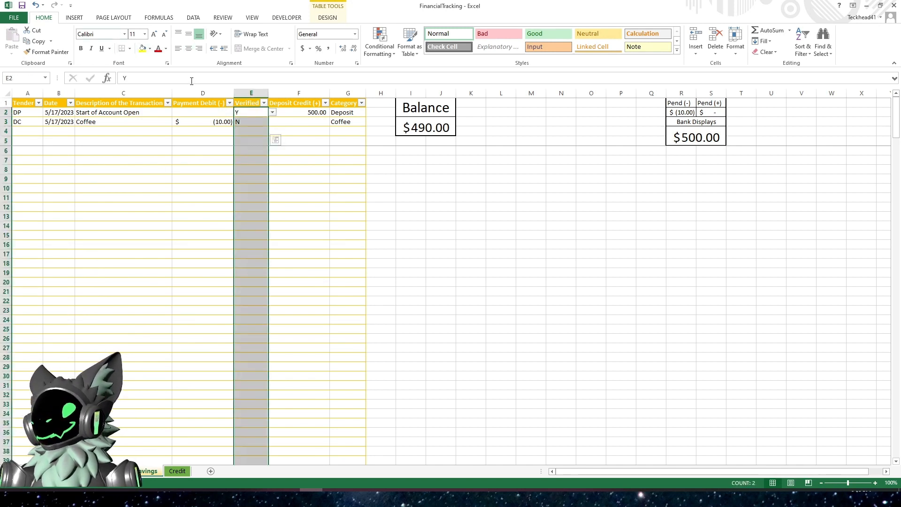
left_click(188, 49)
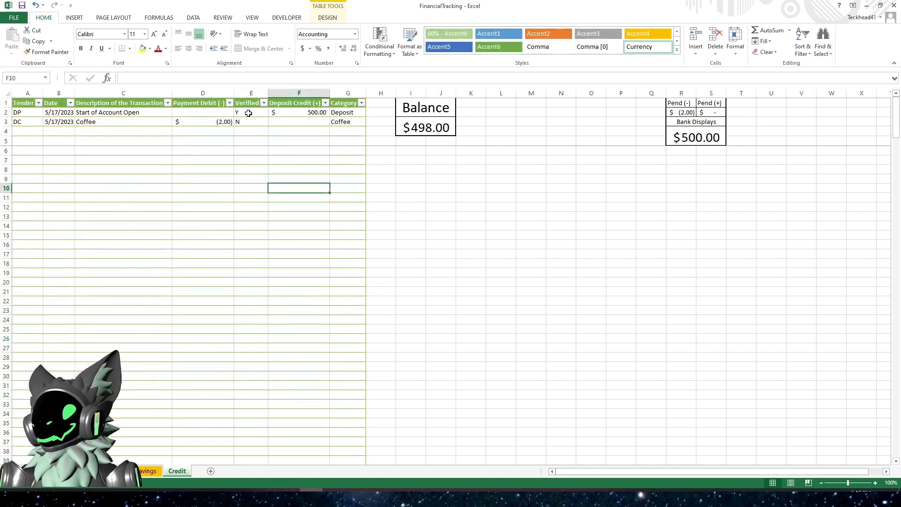
left_click(251, 97)
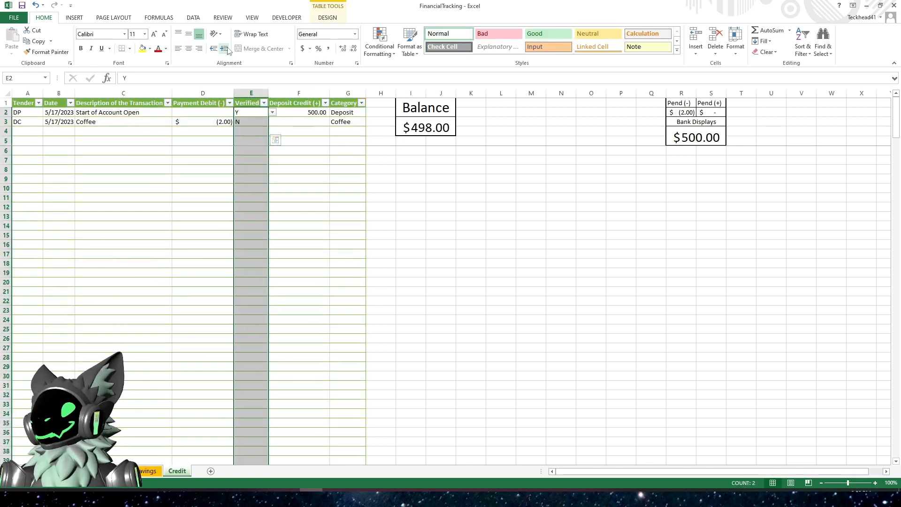
left_click(188, 49)
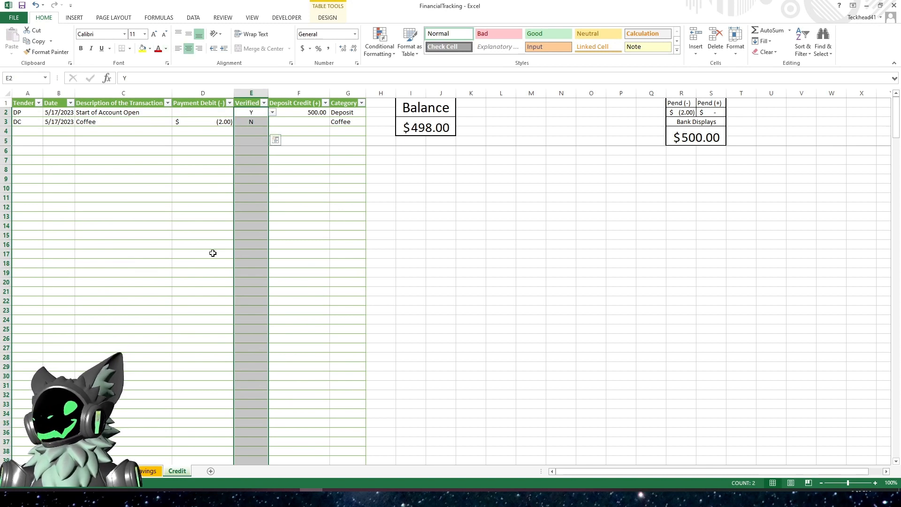
- Select the Savings table and start a new formula-based conditional formatting rule with the formula =$E1="N"
left_click(203, 273)
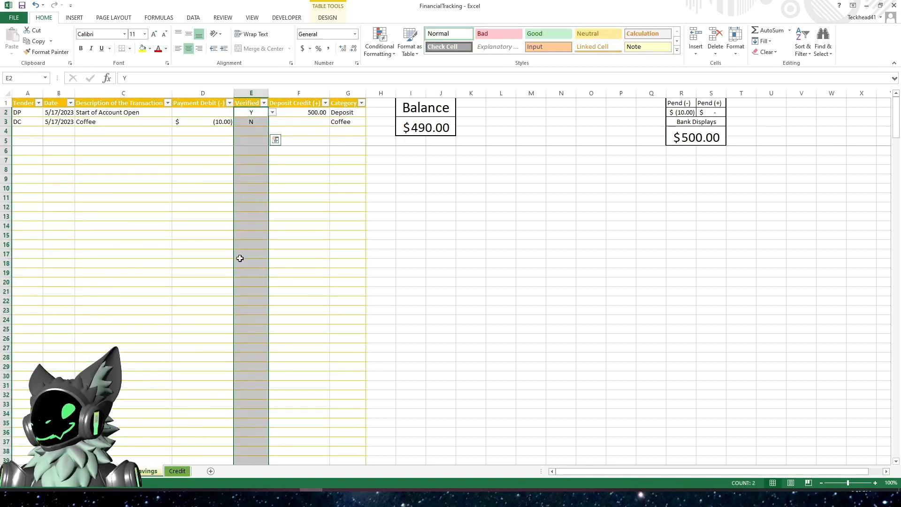
left_click(227, 155)
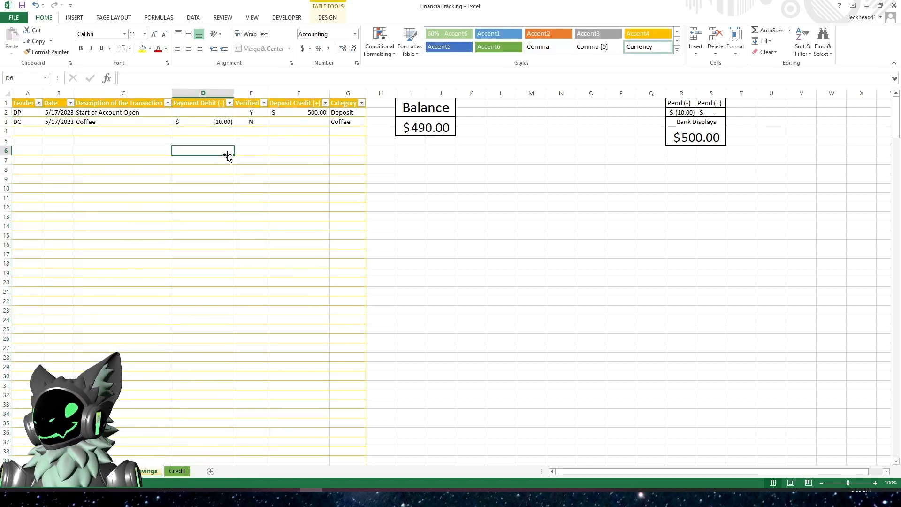
left_click(250, 122)
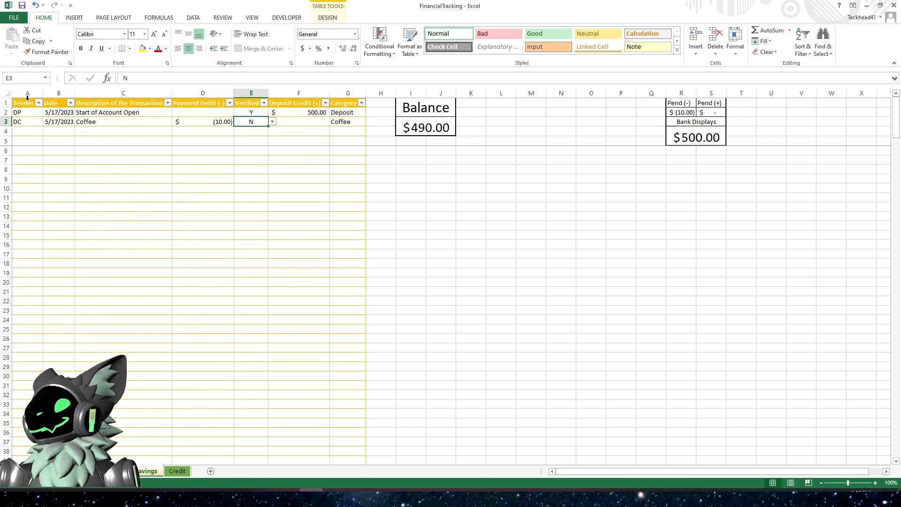
left_click_drag(28, 97, 342, 123)
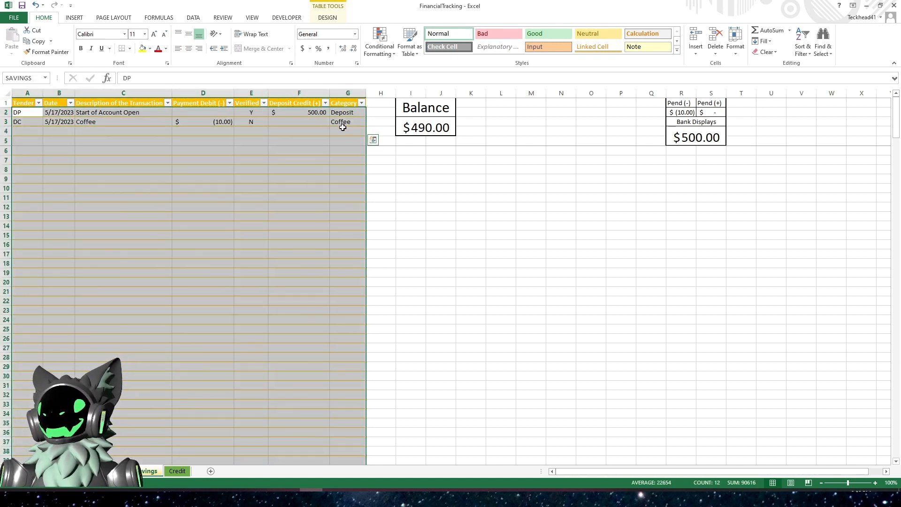
left_click(380, 50)
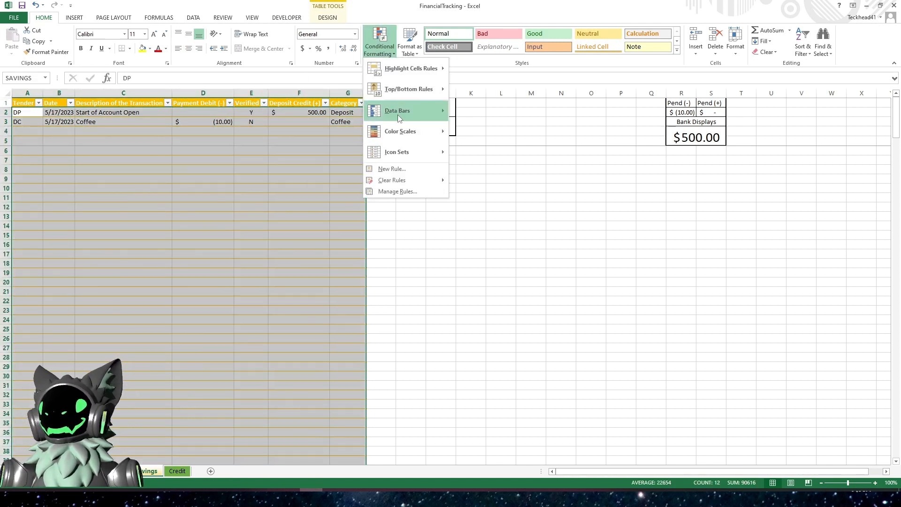
left_click(399, 192)
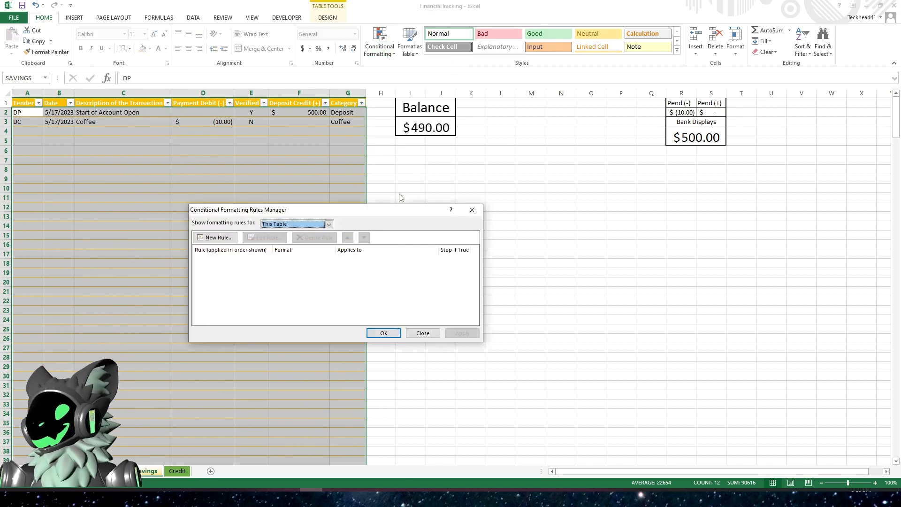
left_click(220, 240)
left_click(280, 251)
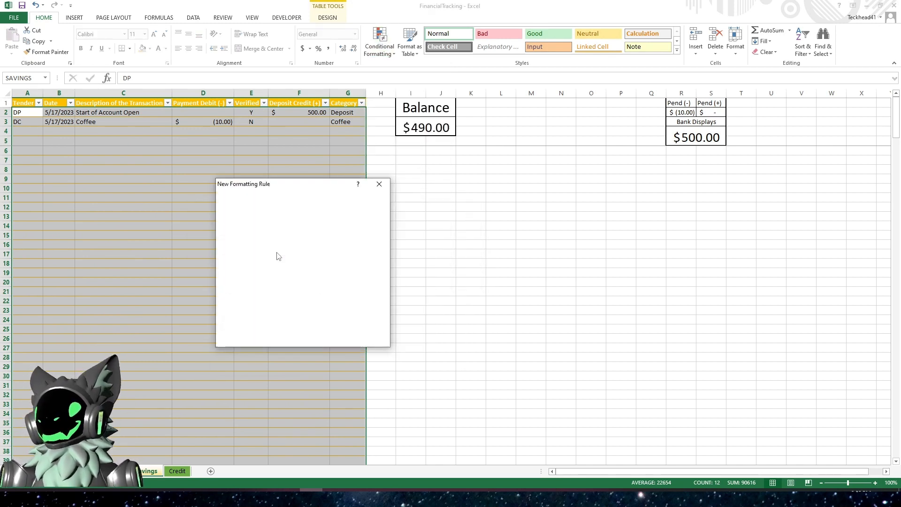
left_click(258, 289)
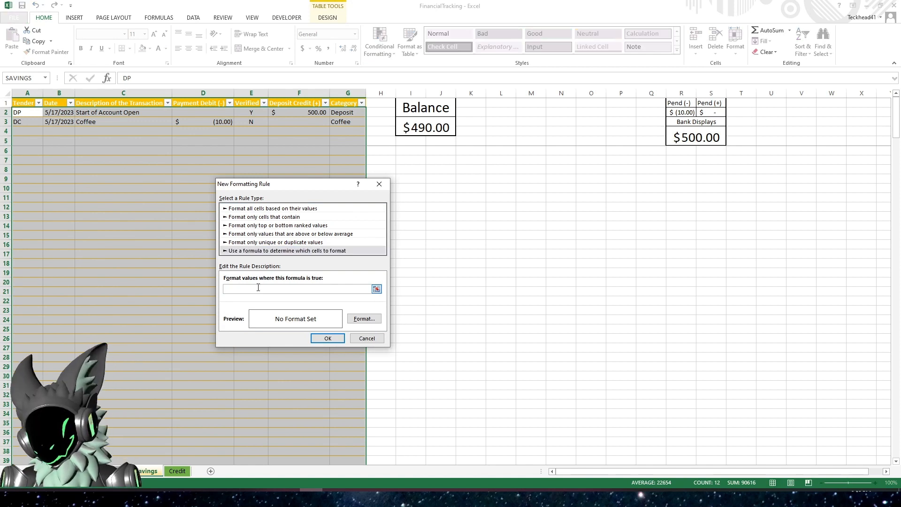
type("=")
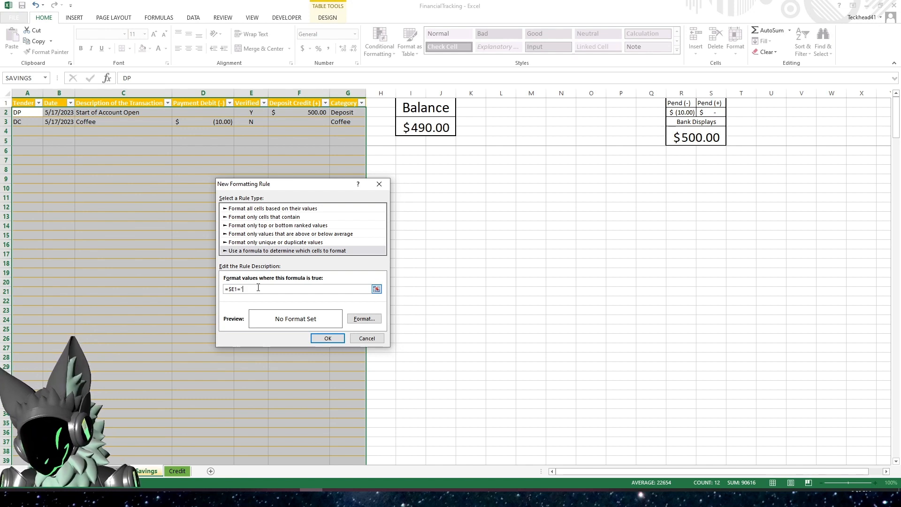
type("\"N")
- Give the rule a light orange fill and confirm the new rule
left_click(367, 319)
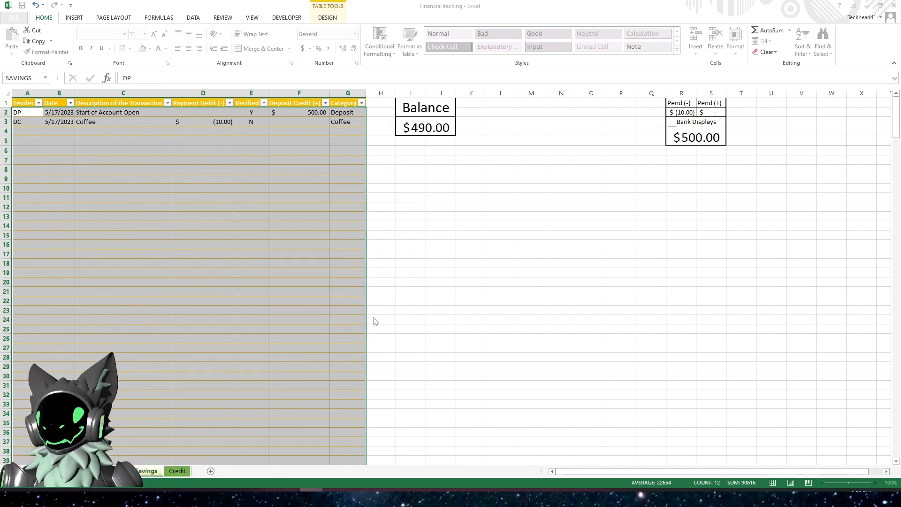
left_click(306, 160)
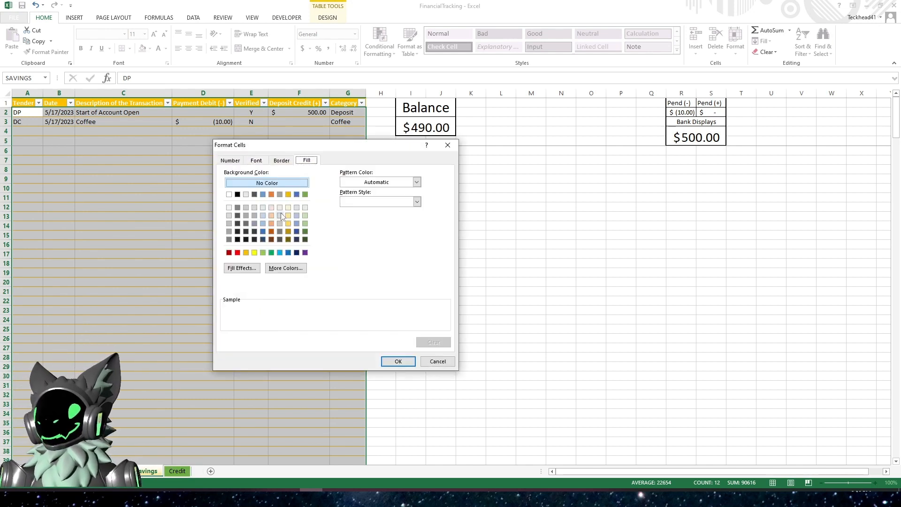
left_click(272, 216)
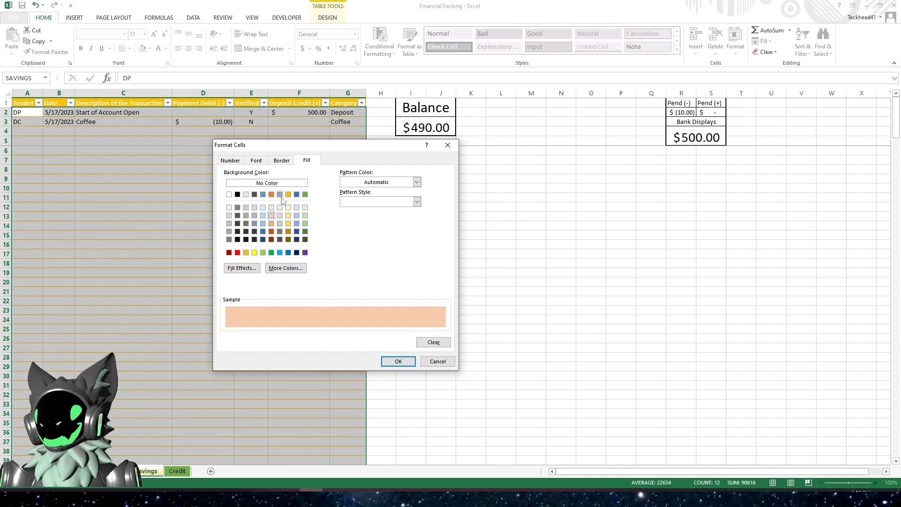
left_click(271, 195)
left_click(272, 224)
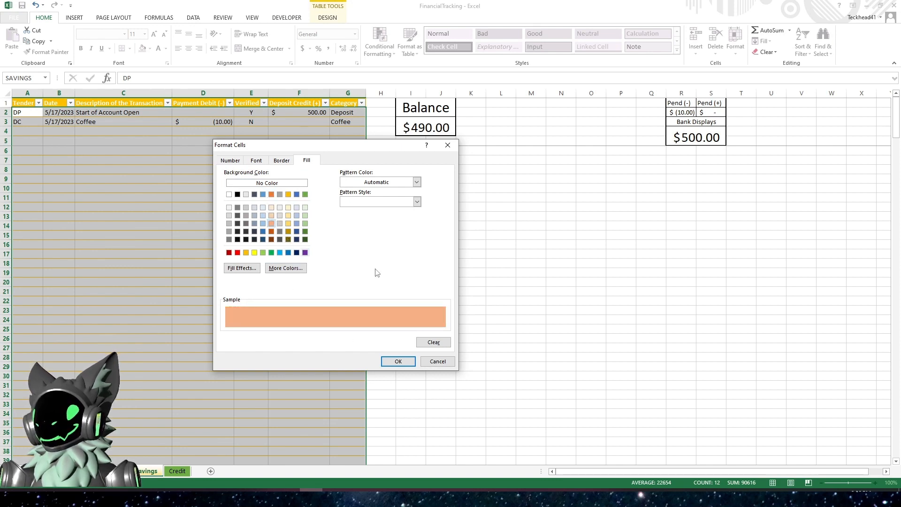
left_click(398, 361)
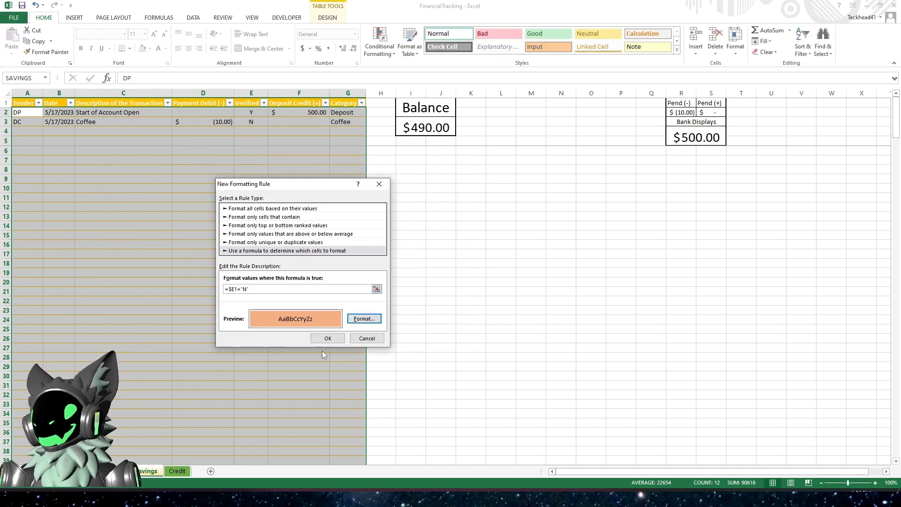
left_click(328, 338)
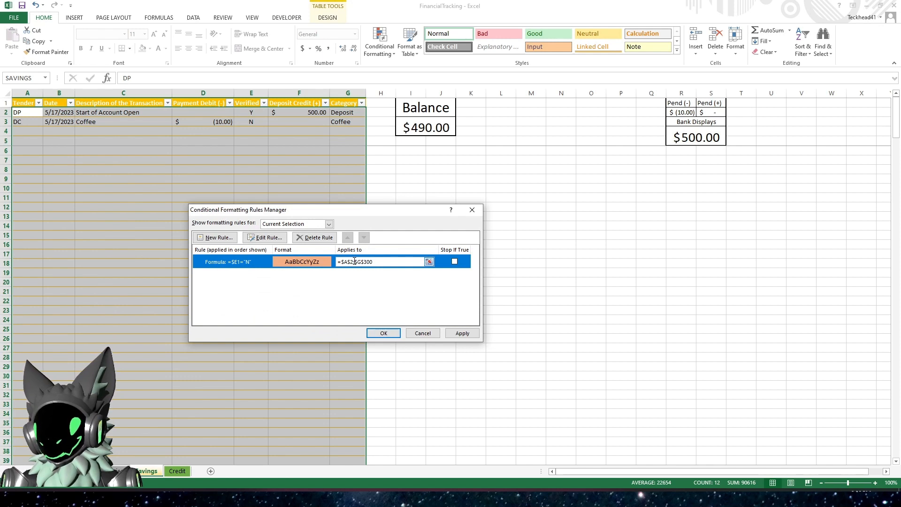
- Change the rule's applied range to =$A:$G and apply it
left_click(355, 261)
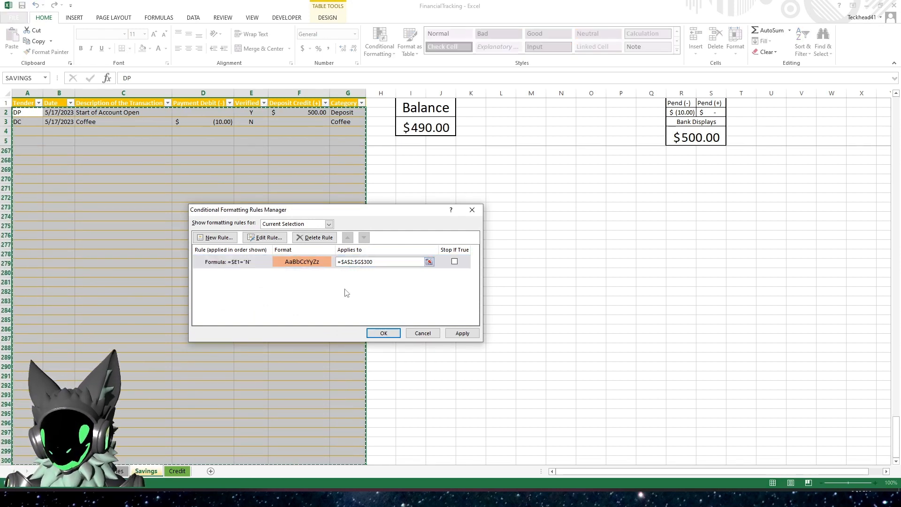
key("BackSpace")
key("BackSpace")
key("BackSpace")
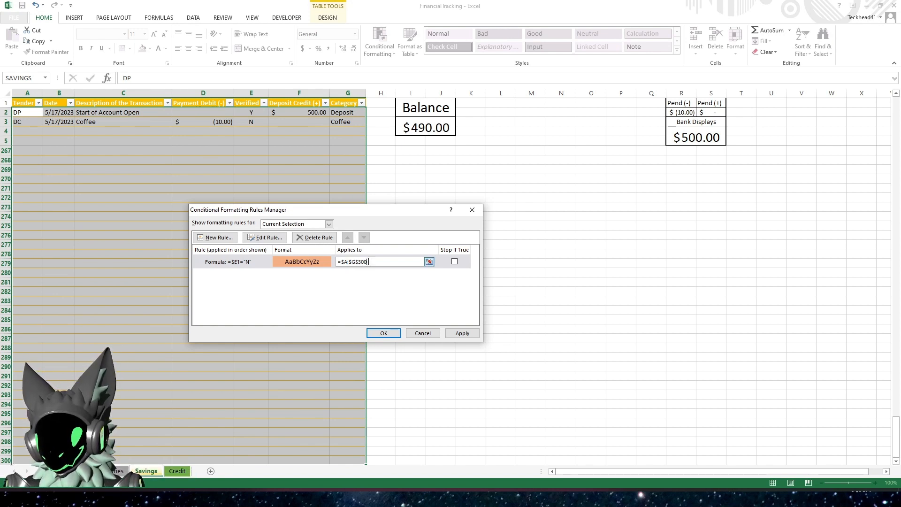
key("BackSpace")
key("BackSpace")
key("BackSpace")
left_click(463, 333)
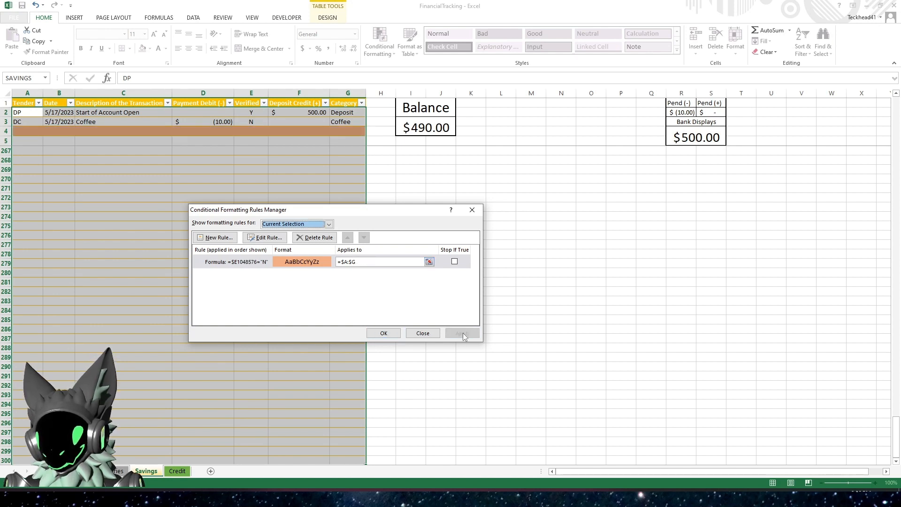
- Edit the rule's formula back to =$E1="N", then apply and close the rules manager
left_click(256, 262)
left_click(257, 238)
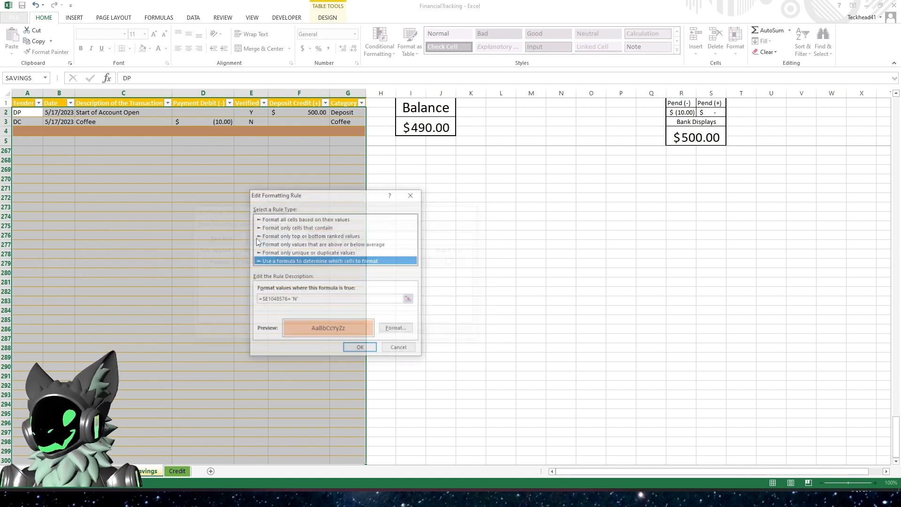
left_click(286, 300)
key("BackSpace")
key("BackSpace")
key("BackSpace")
key("BackSpace")
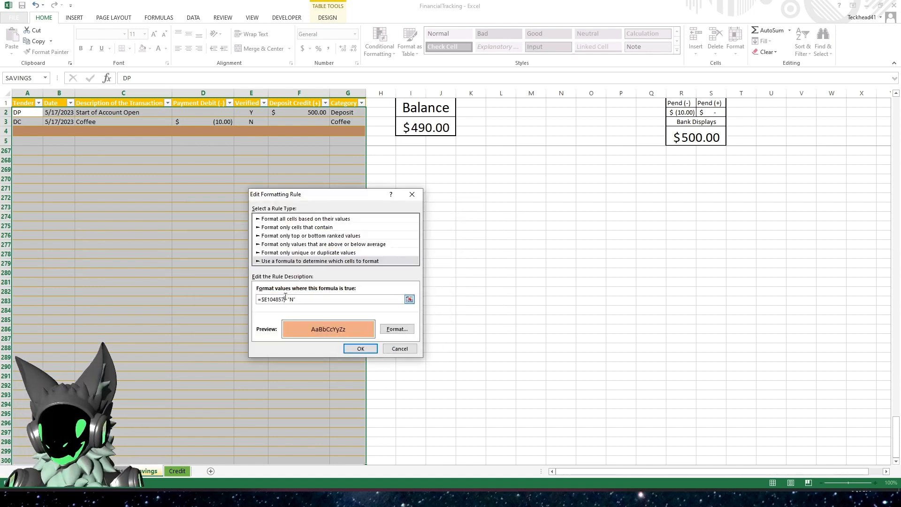
key("BackSpace")
key("BackSpace")
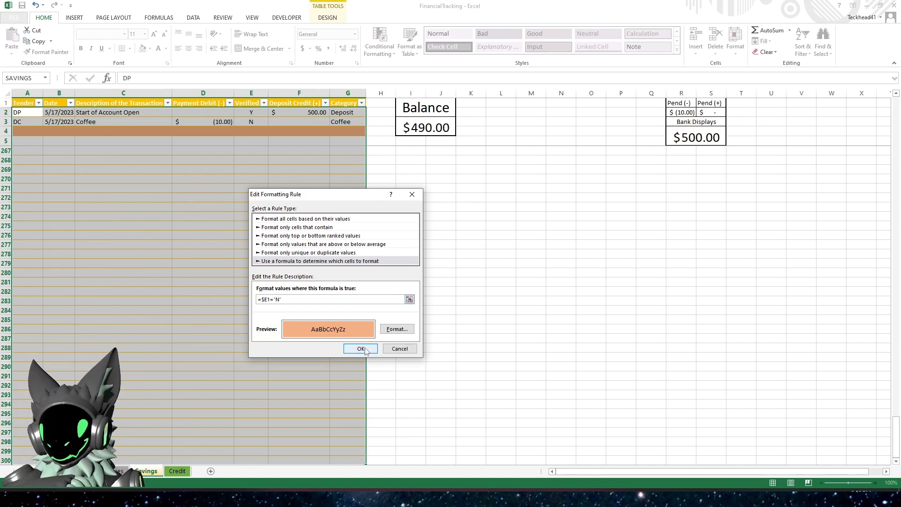
left_click(360, 348)
left_click(460, 333)
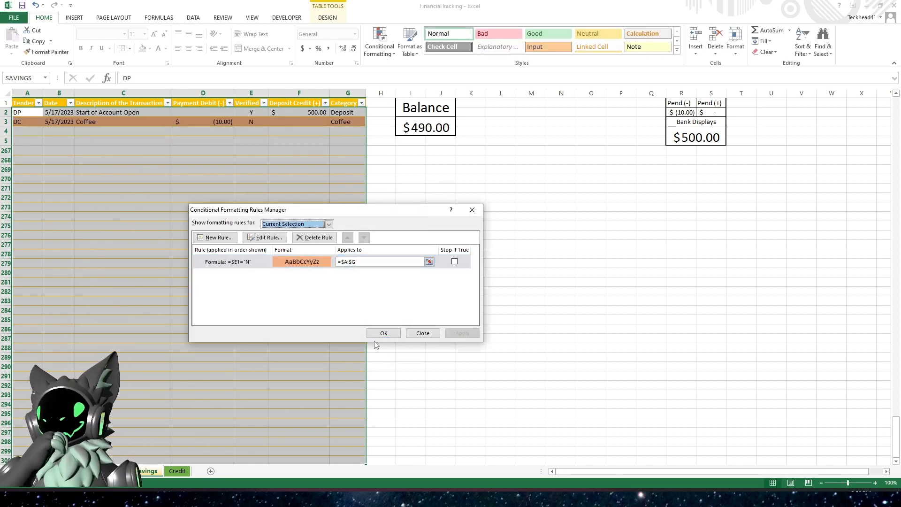
left_click(384, 334)
left_click(193, 188)
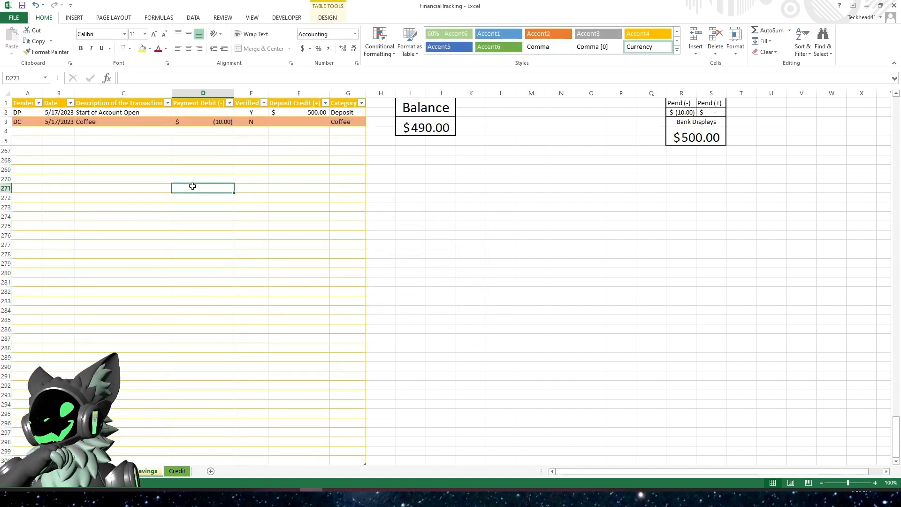
- On the Credit sheet, create a new formula-based conditional formatting rule =$E1="N" with a light orange fill
left_click(181, 471)
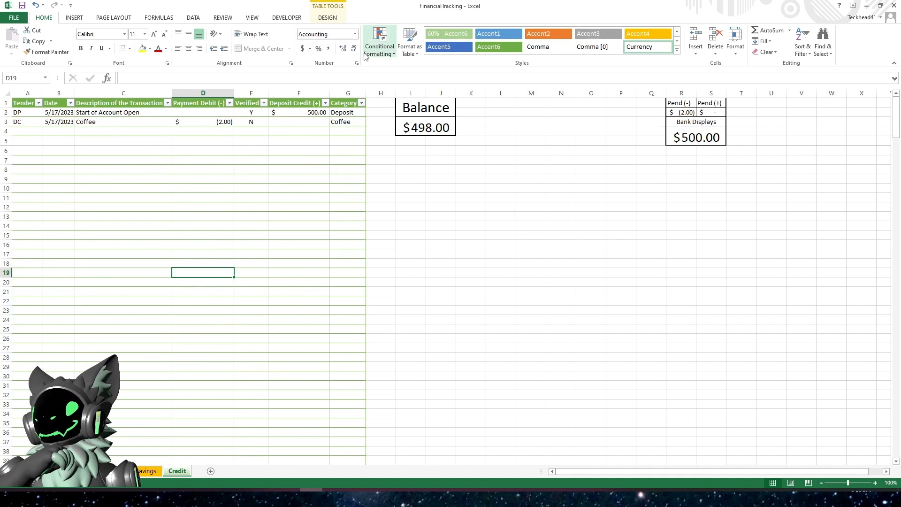
left_click(388, 53)
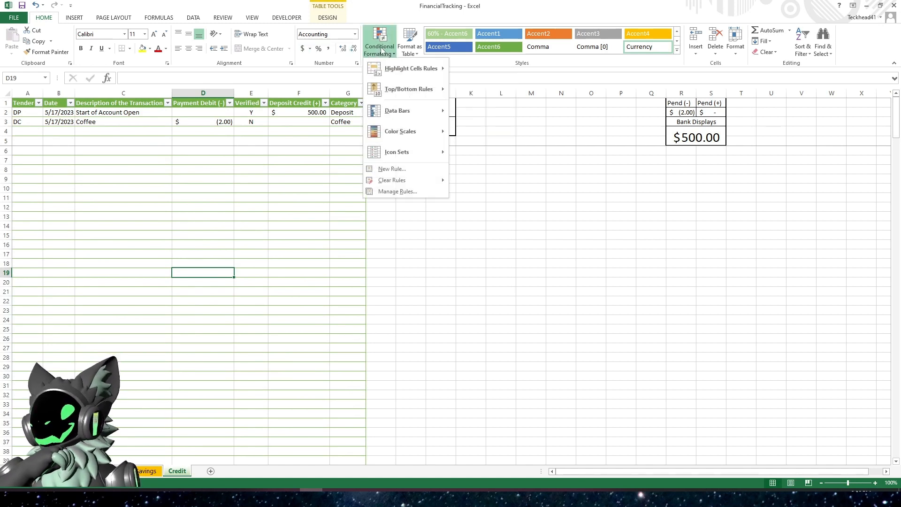
left_click(402, 193)
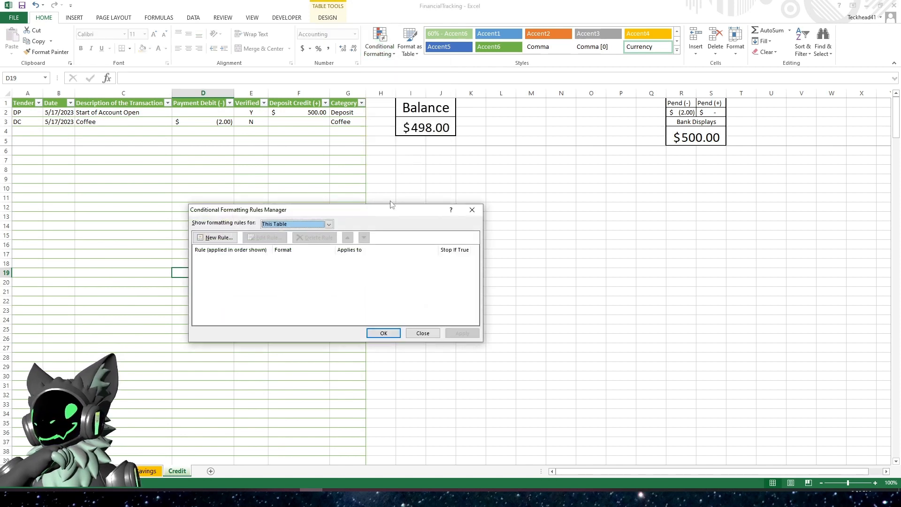
left_click(224, 240)
left_click(275, 251)
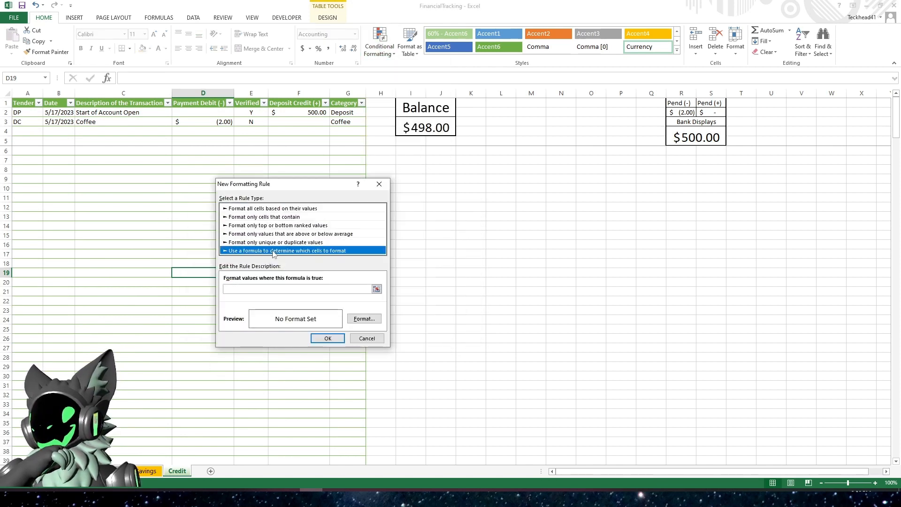
left_click(276, 288)
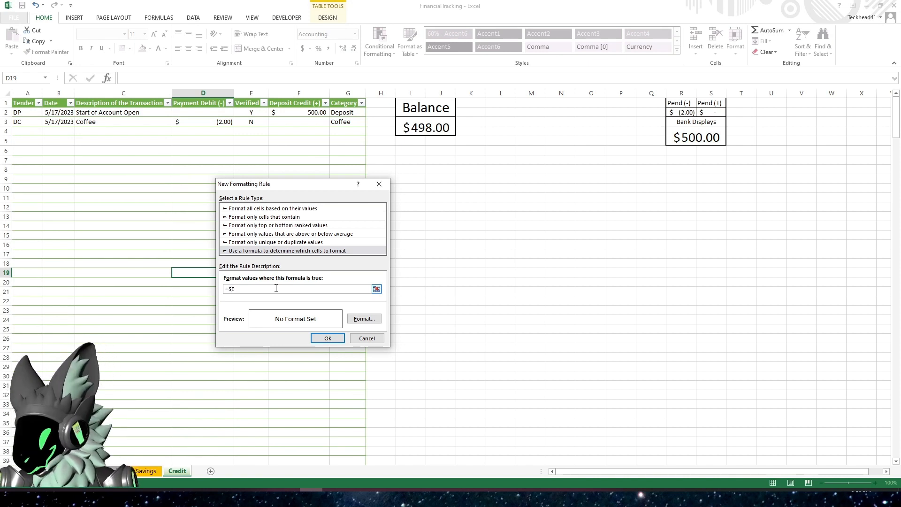
type("$E1=\"")
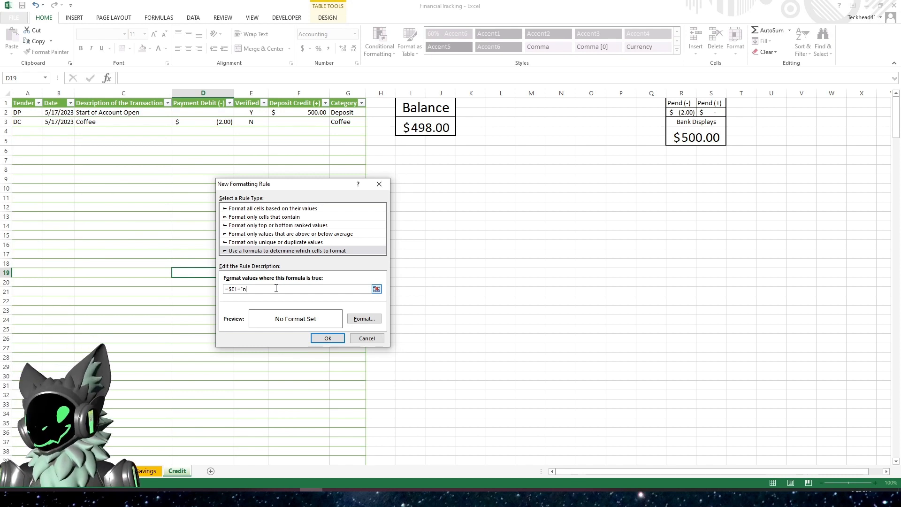
type("N\"")
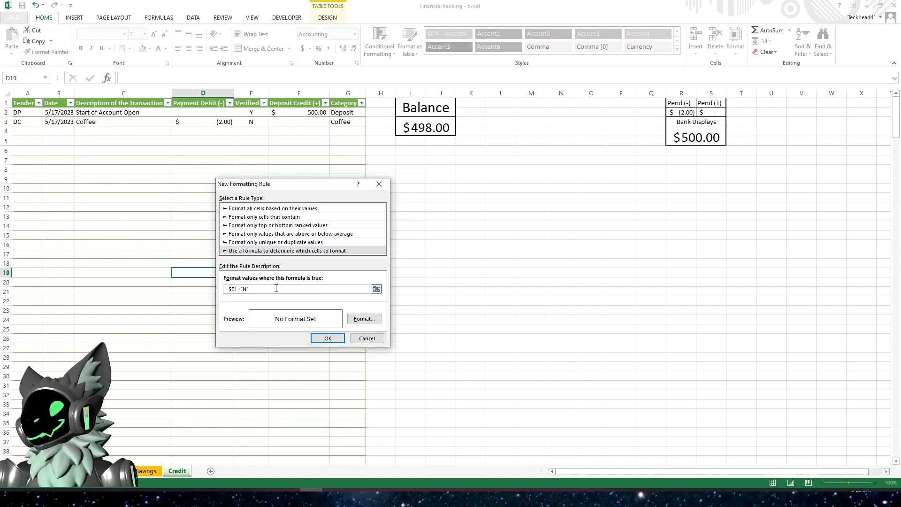
left_click(365, 319)
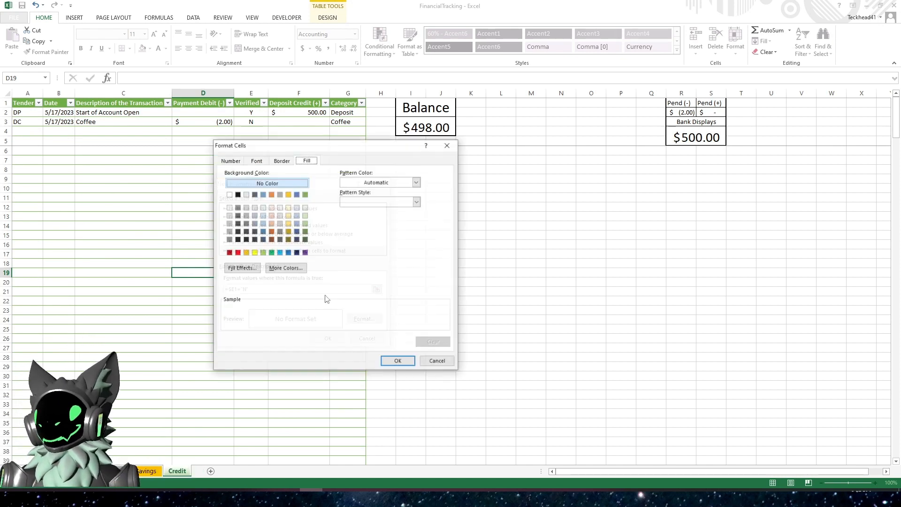
left_click(272, 223)
left_click(398, 361)
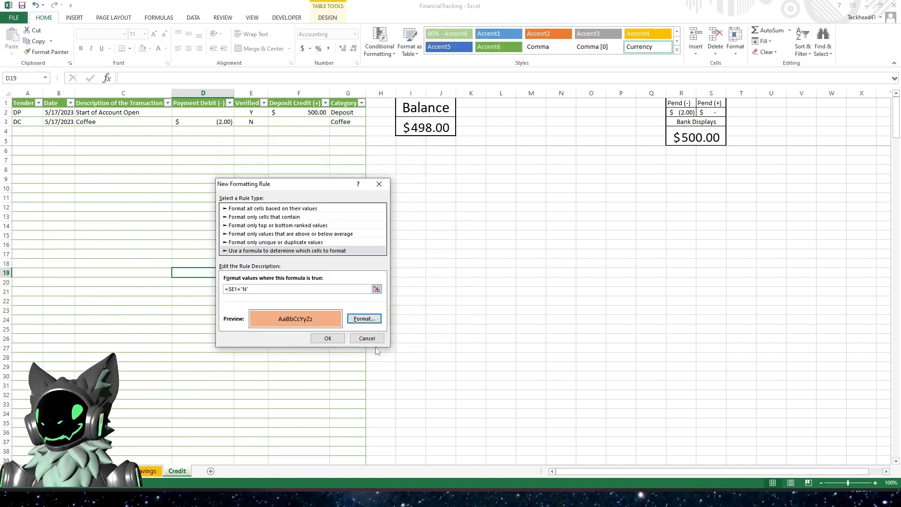
left_click(342, 339)
- Change the Credit rule's applied range to =$A:$G and apply it
left_click(368, 262)
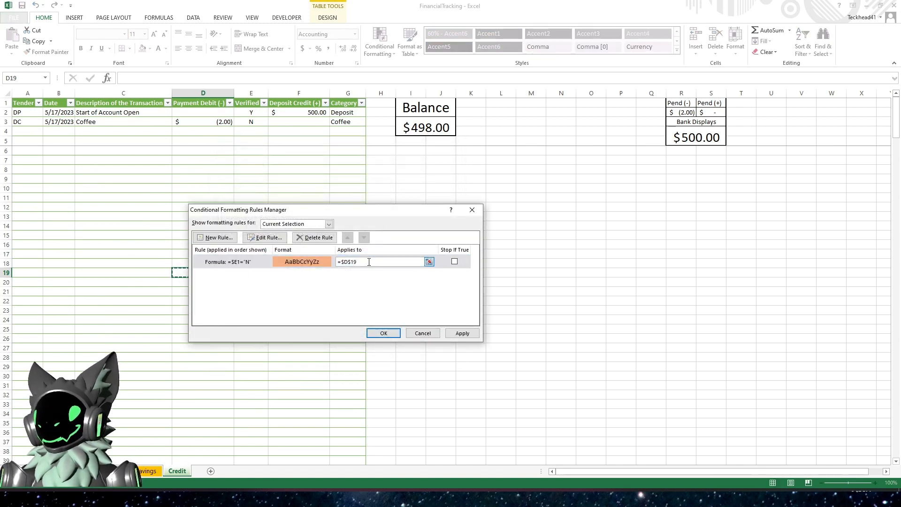
key("BackSpace")
key("BackSpace")
key("BackSpace")
key("BackSpace")
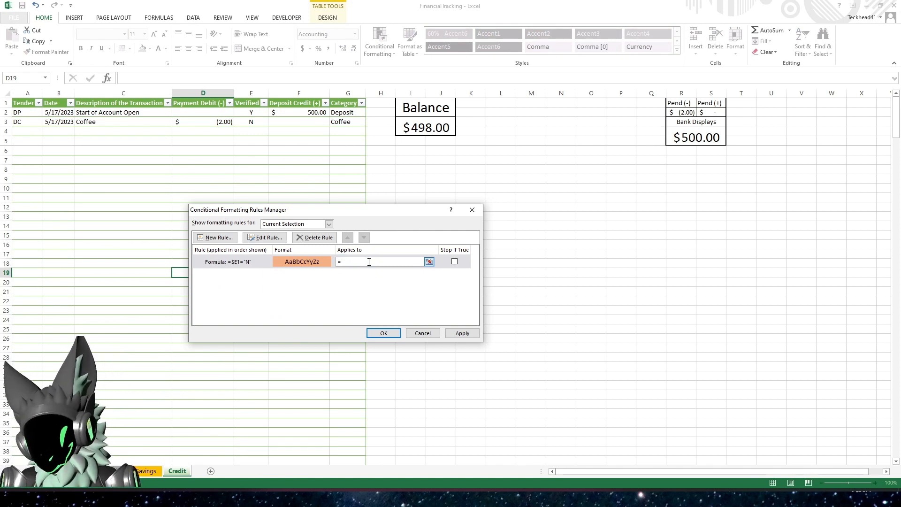
type("A:G")
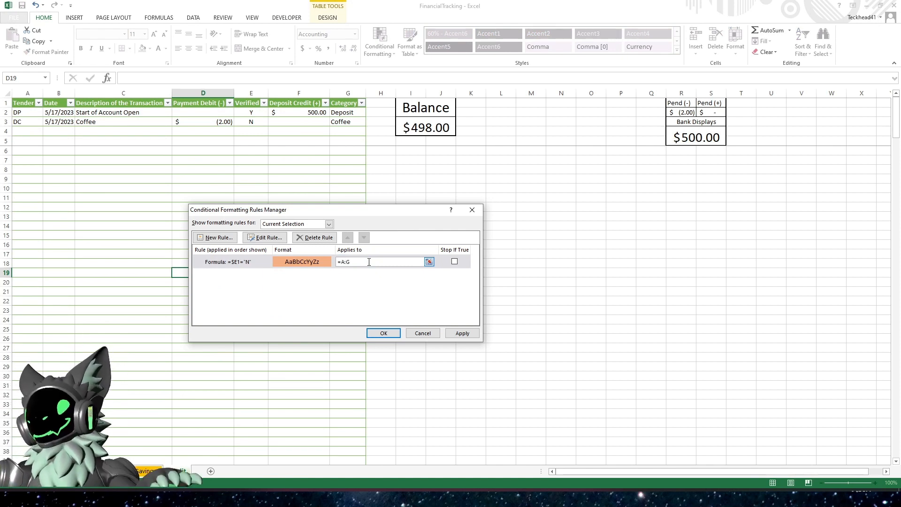
left_click(463, 334)
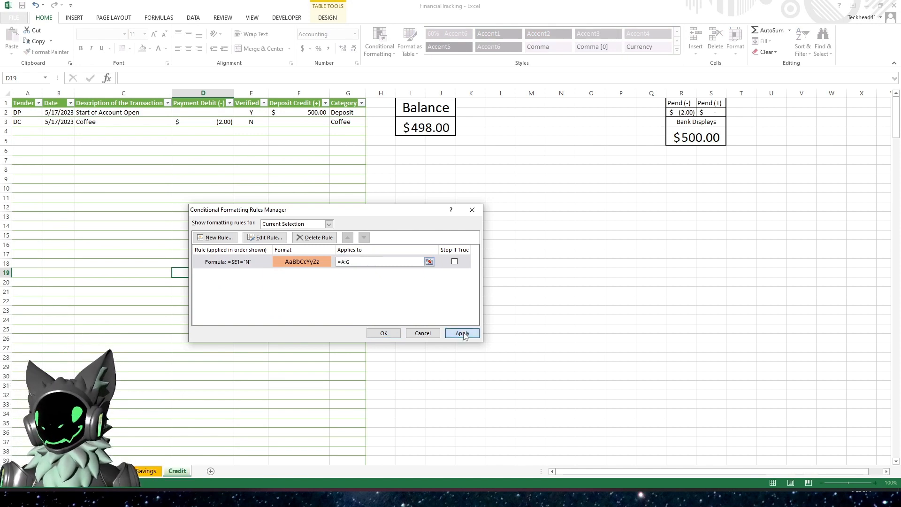
- Edit the Credit rule's formula back to =$E1="N", then apply and close the rules manager
left_click(237, 262)
left_click(263, 237)
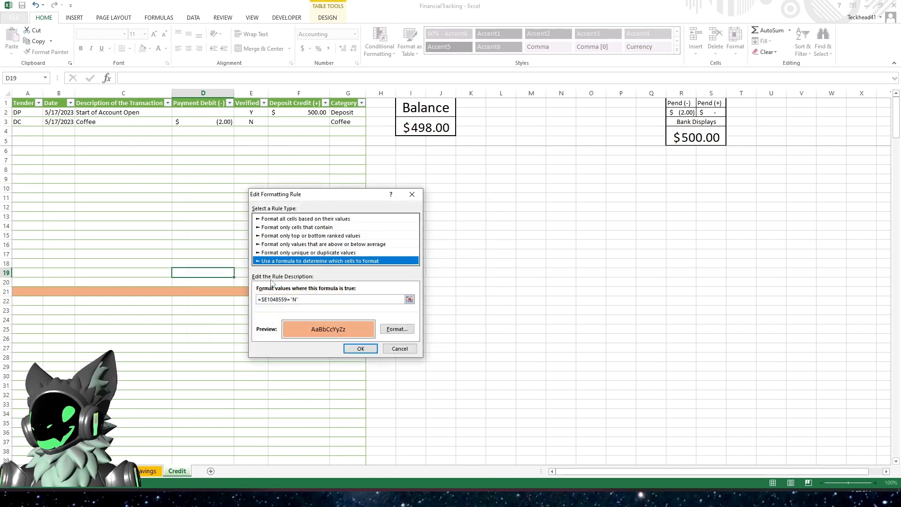
left_click(286, 300)
key("BackSpace")
key("BackSpace")
key("BackSpace")
key("BackSpace")
key("BackSpace")
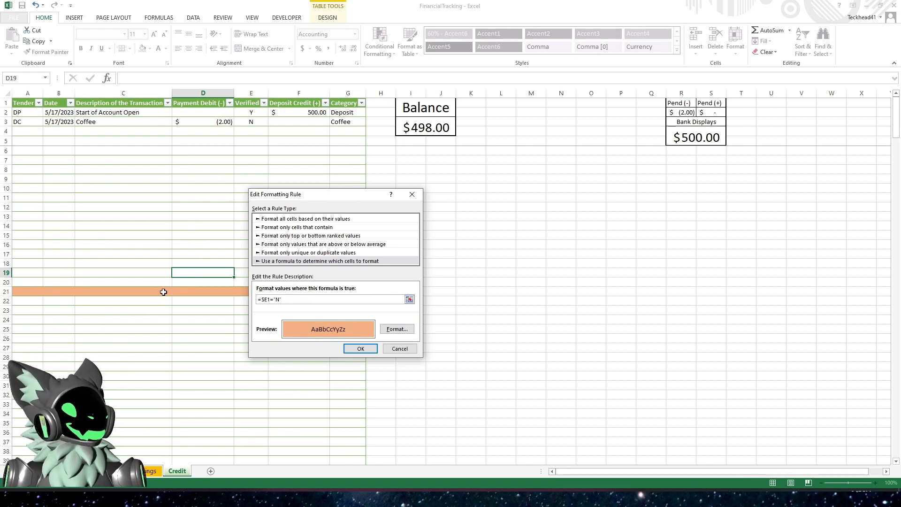
left_click(364, 348)
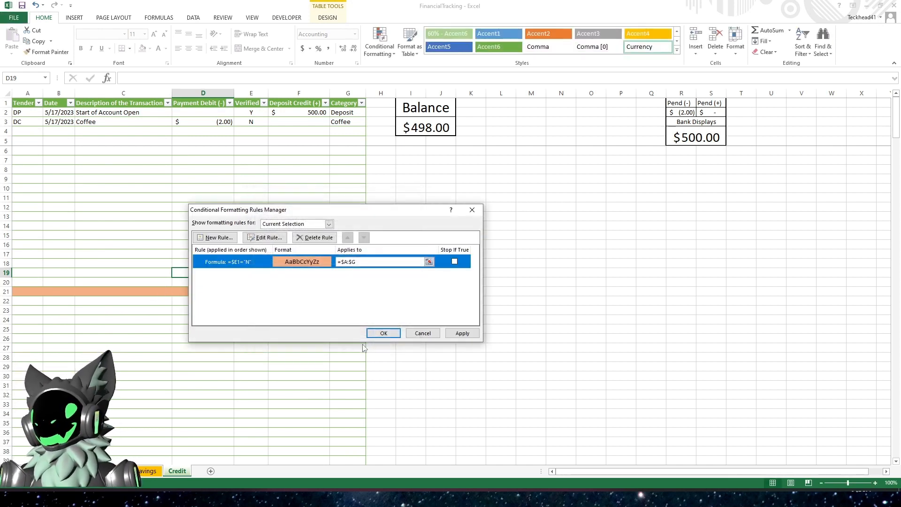
left_click(459, 335)
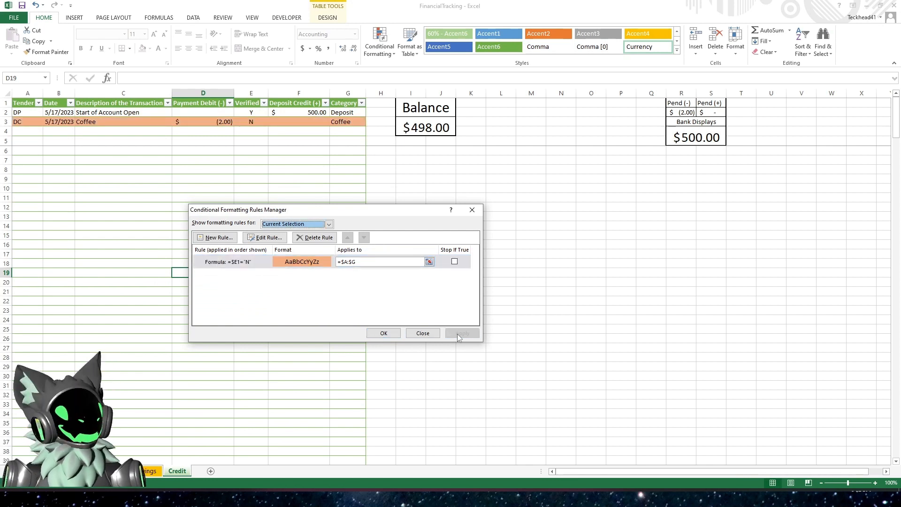
left_click(382, 334)
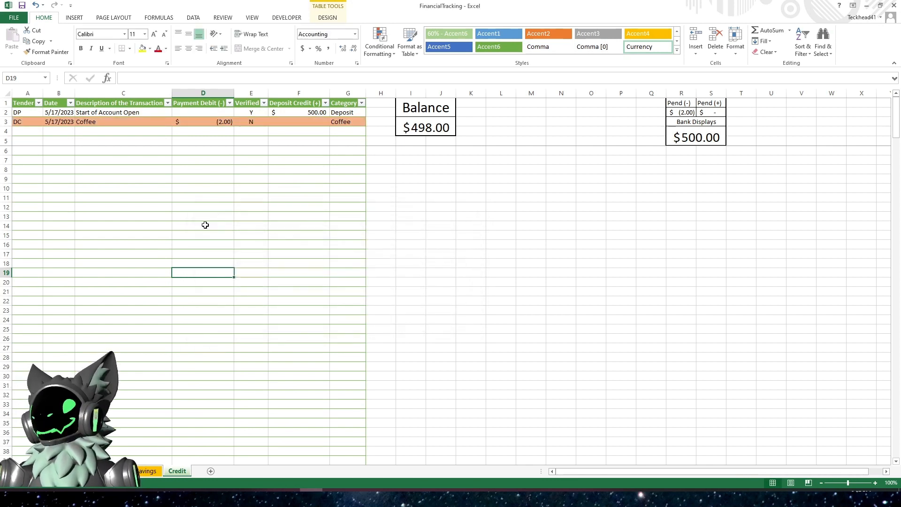
- Switch to the Savings sheet and test the highlight by setting the Coffee row's Verified value to Y and back to N
left_click(197, 123)
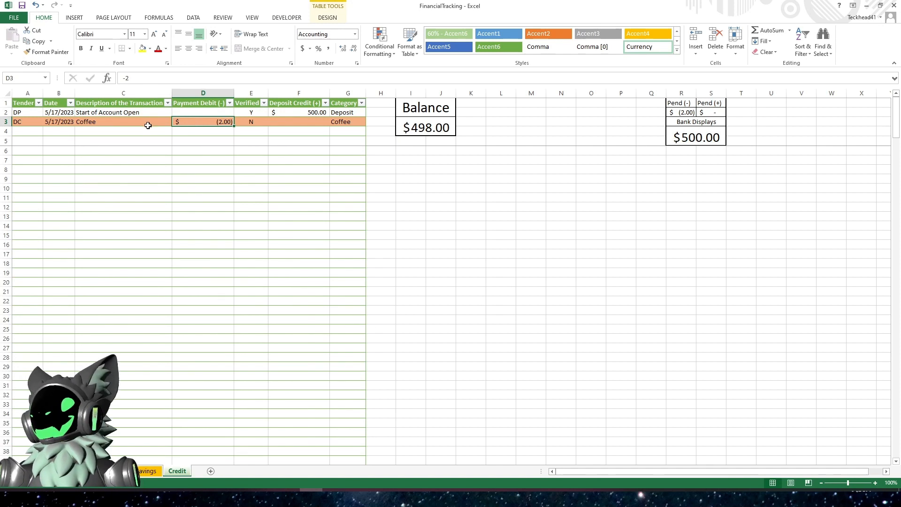
left_click(176, 159)
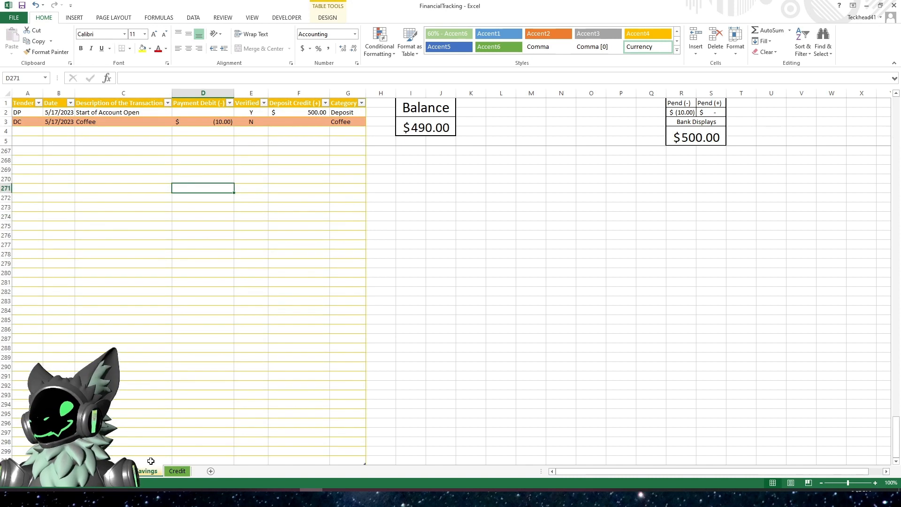
left_click(168, 282)
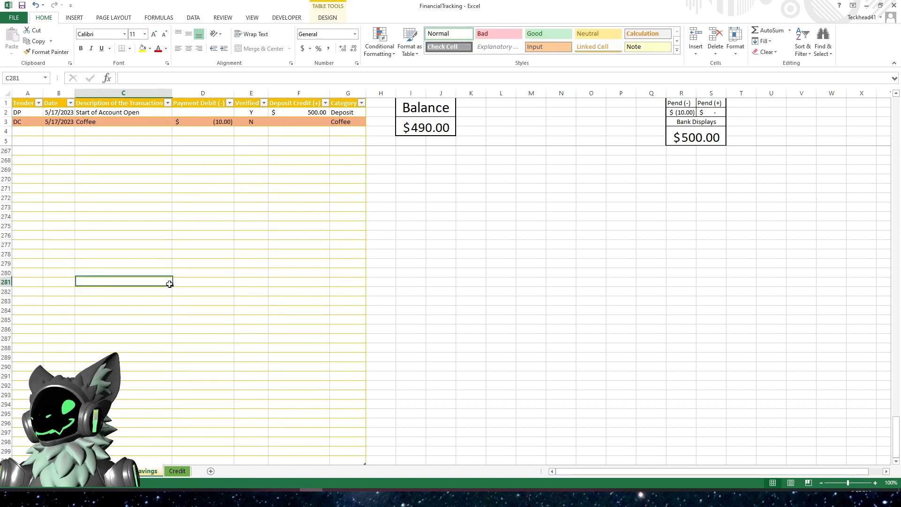
left_click(248, 123)
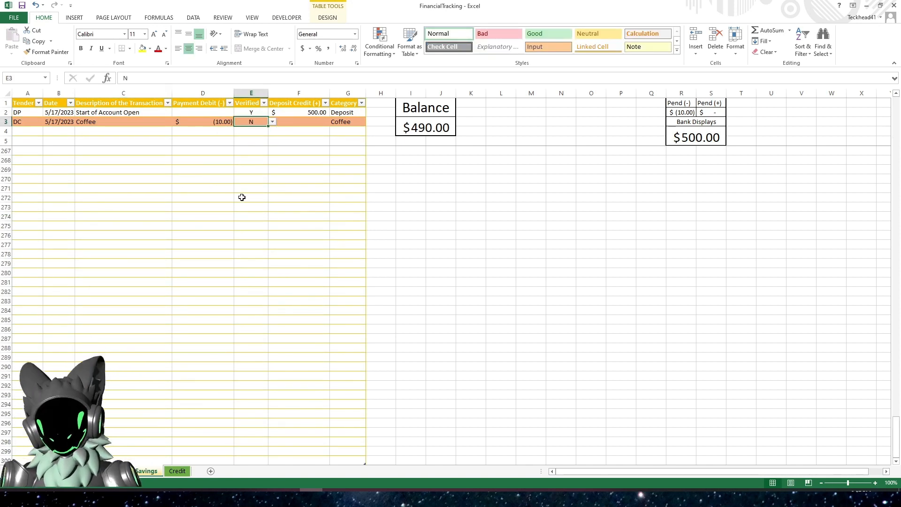
type("Y")
key("Return")
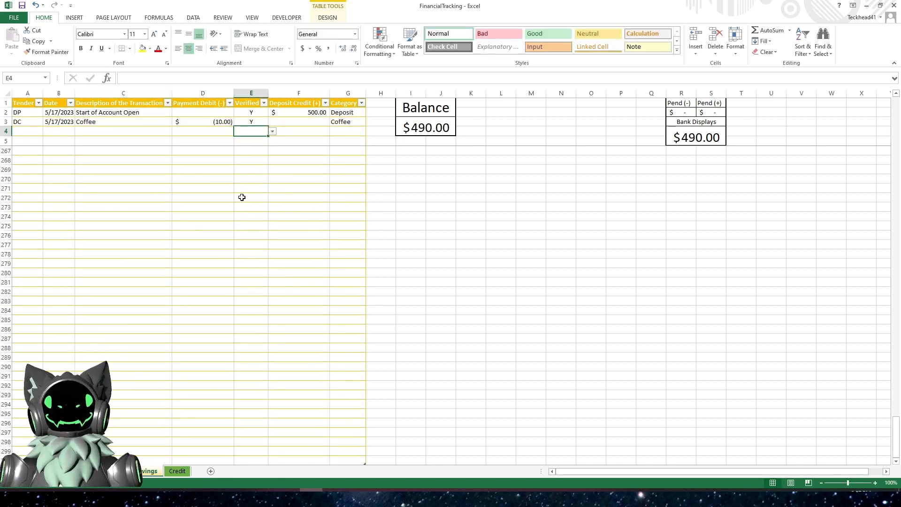
key("Up")
type("N")
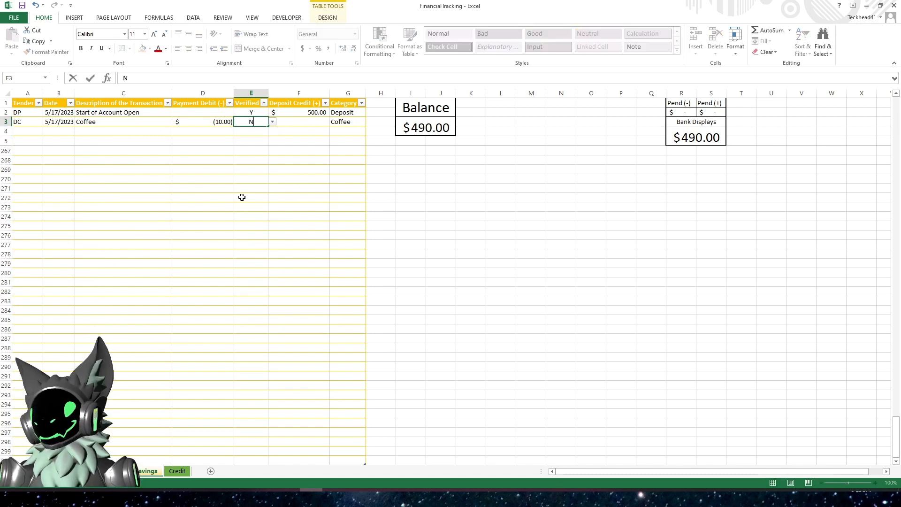
key("Return")
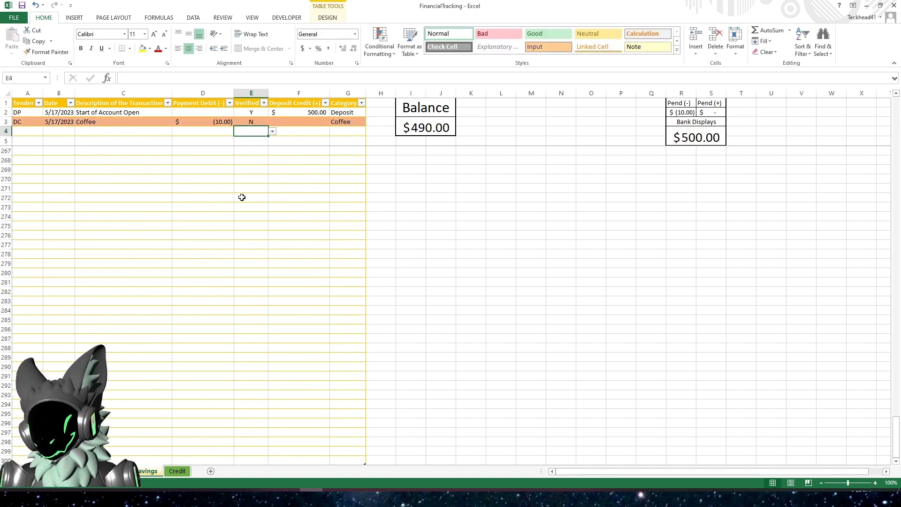
- Start a new Savings row with Verified N, tender DP and today's date
type("N")
key("Left")
key("Left")
key("Left")
key("Left")
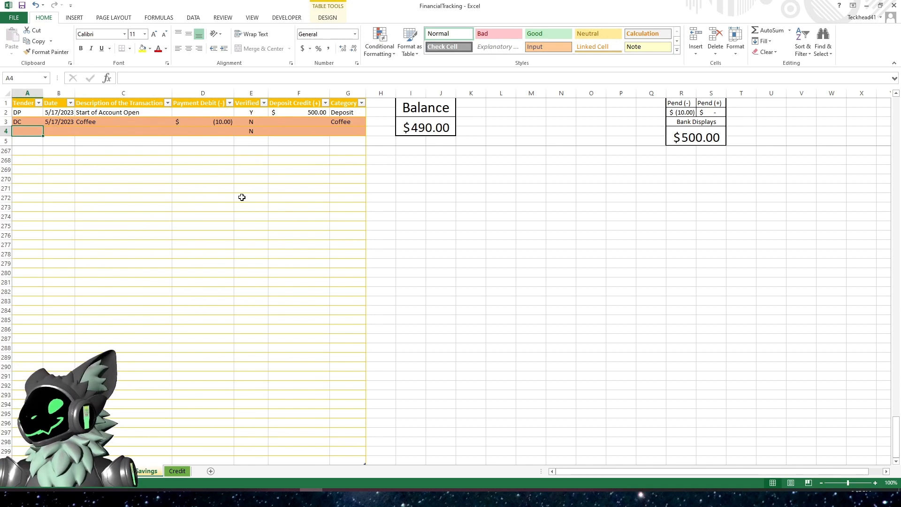
type("DC")
key("BackSpace")
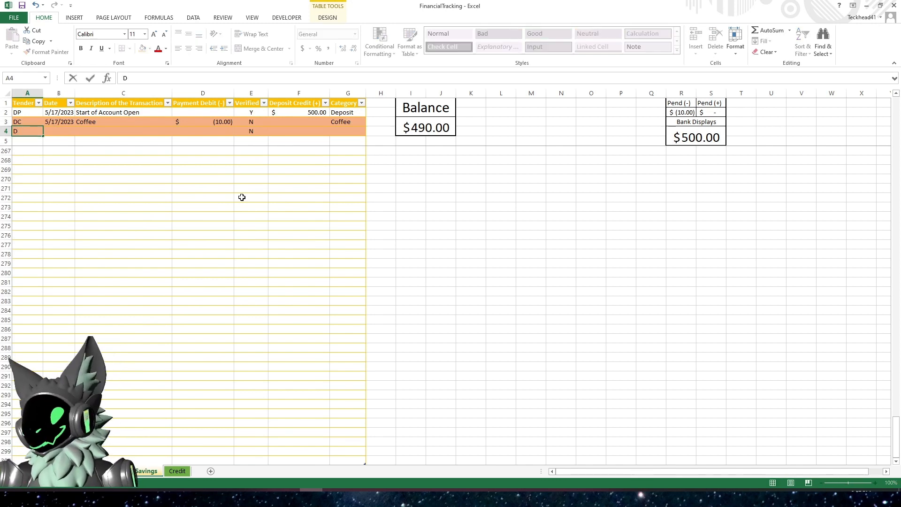
type("P")
key("Tab")
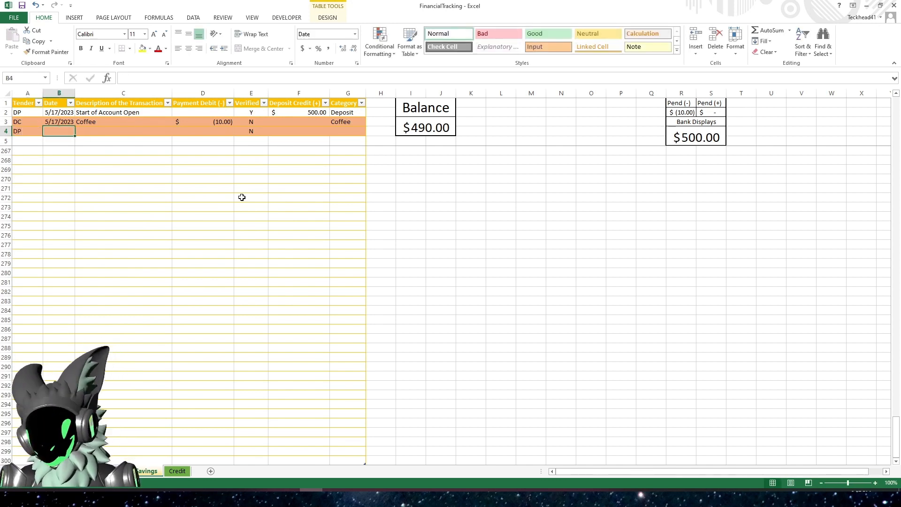
key("ctrl+semicolon")
key("Tab")
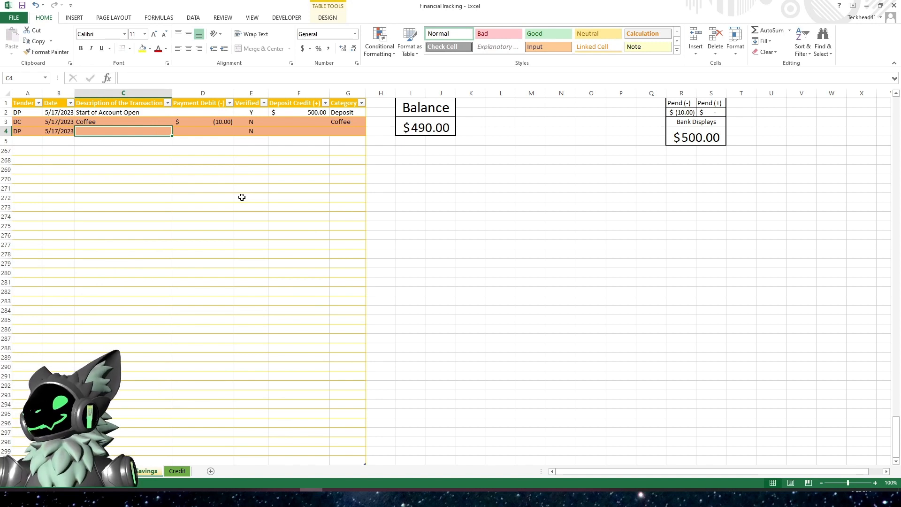
- Complete the new Savings row with description Deposit, deposit credit 10 and category Deposit
type("Deposit")
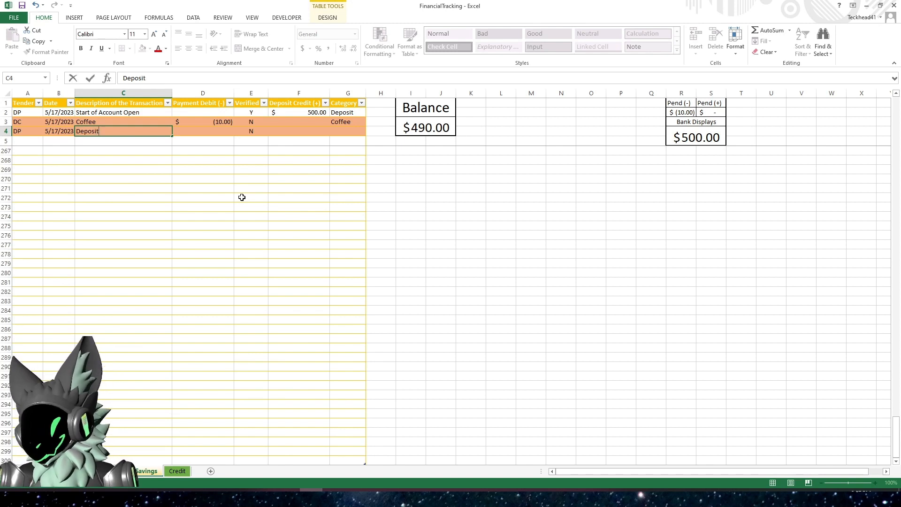
key("Tab")
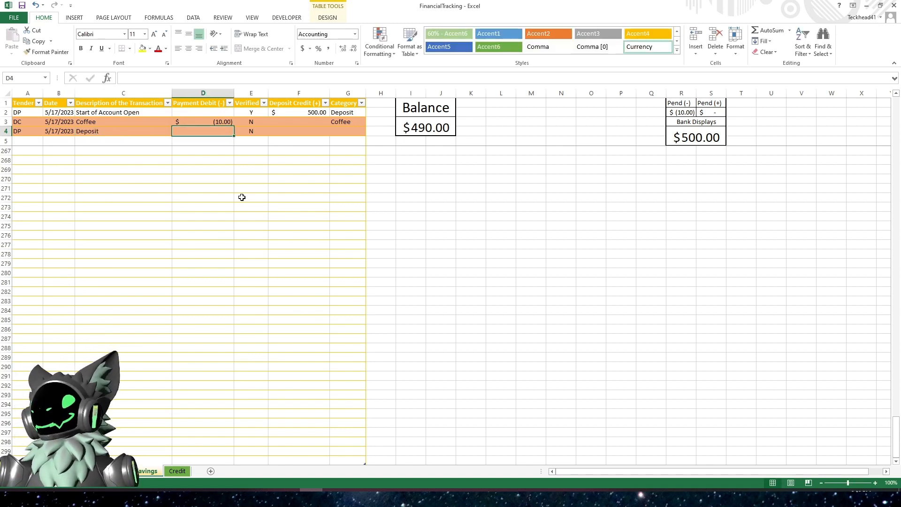
key("Tab")
key("Tab")
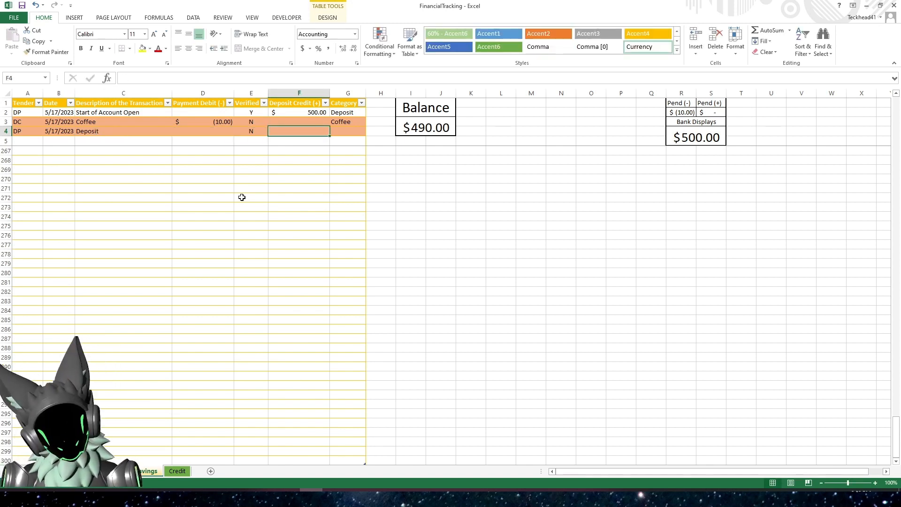
type("10")
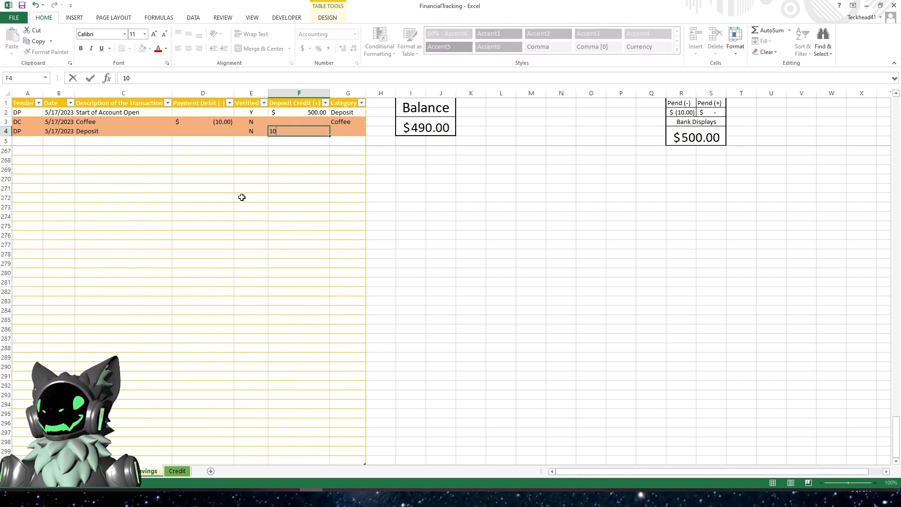
key("Tab")
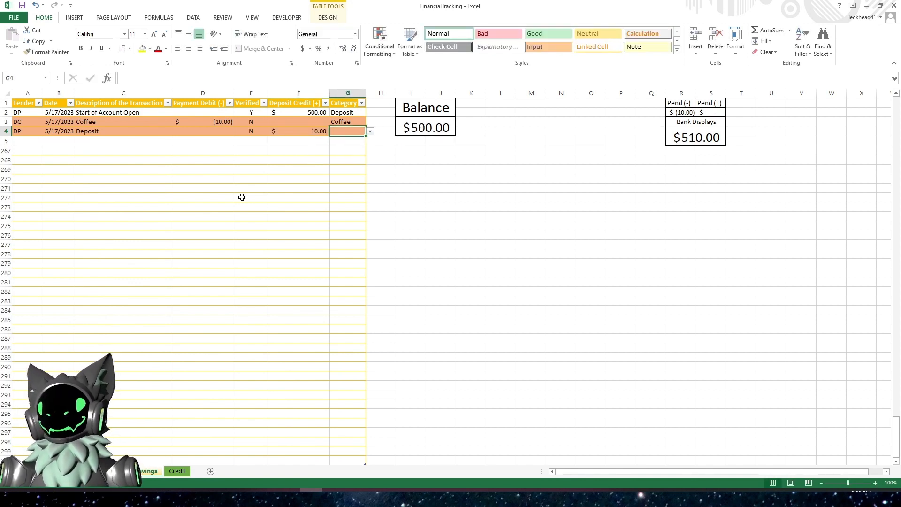
type("Deposit")
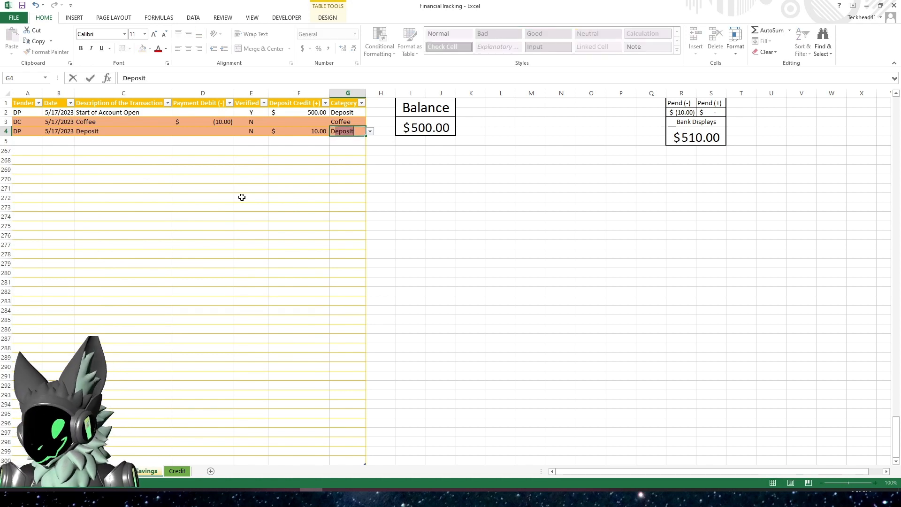
key("Return")
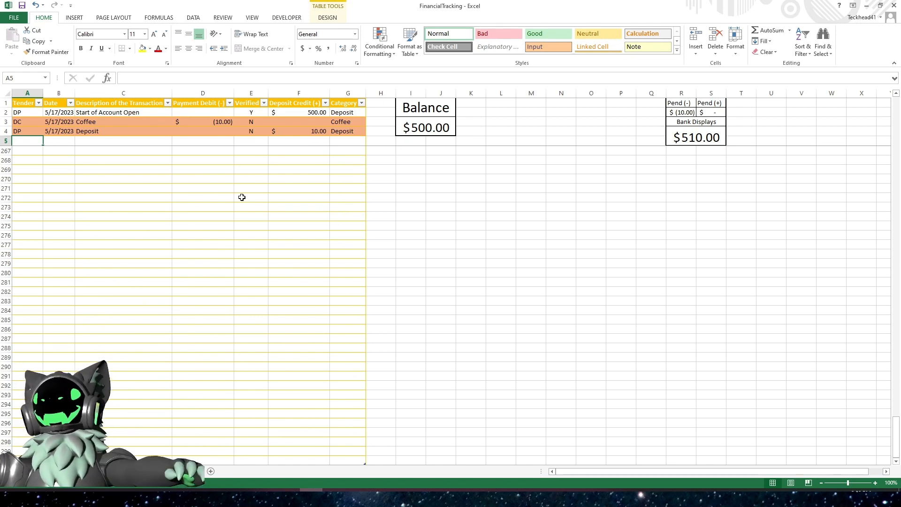
- Inspect the Savings sheet's Pend (+), Balance and Pend (-) formulas
left_click(711, 113)
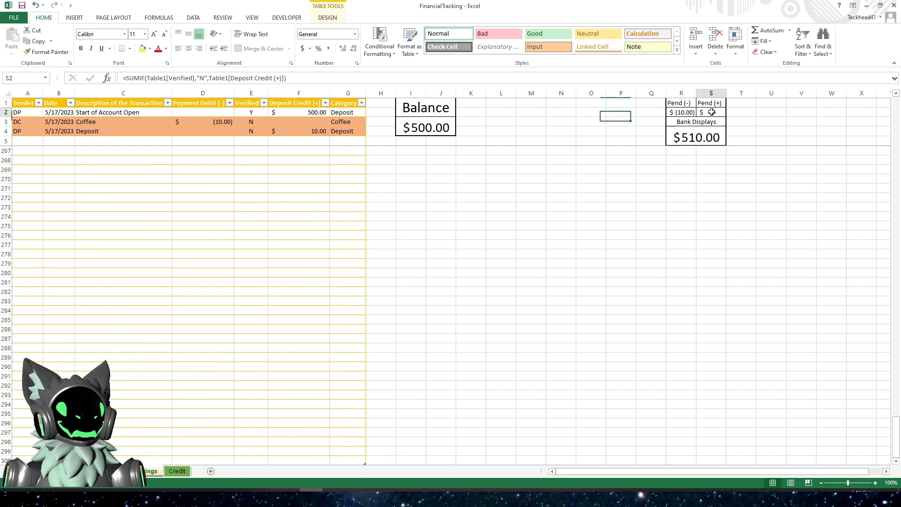
left_click(229, 78)
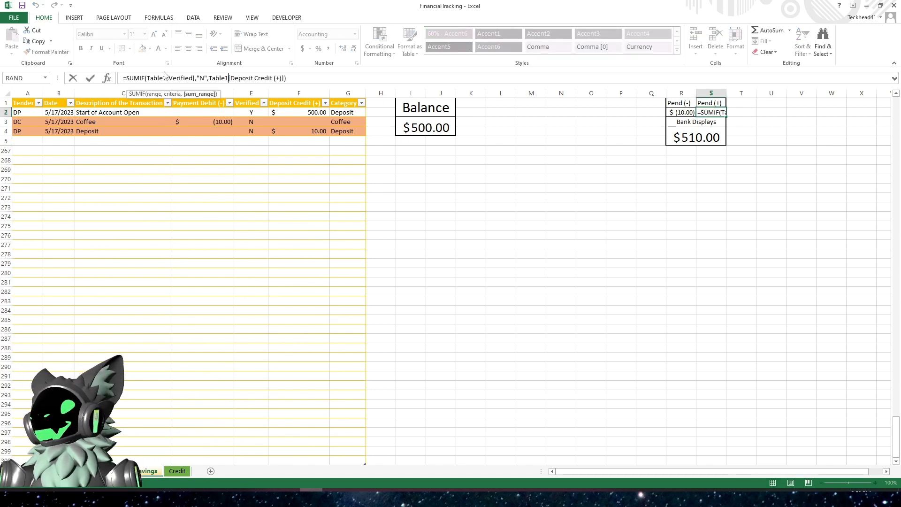
left_click(406, 234)
left_click(414, 121)
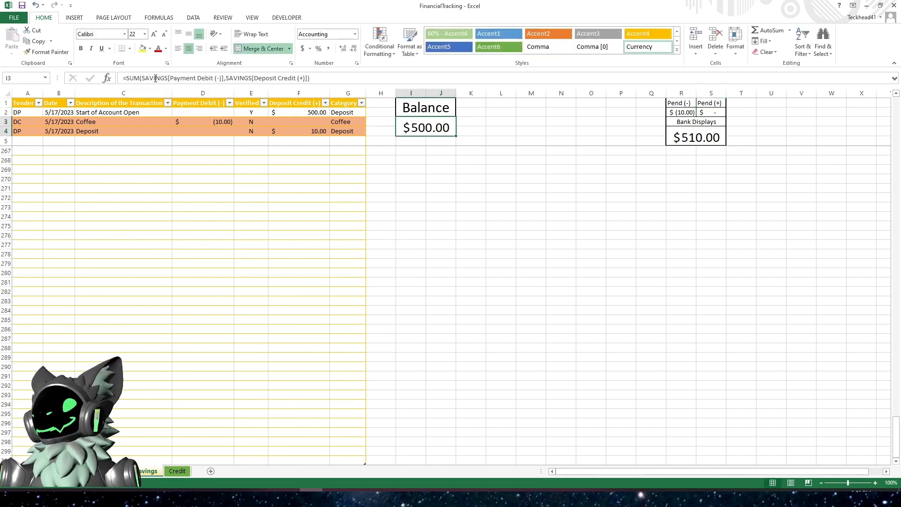
left_click(681, 113)
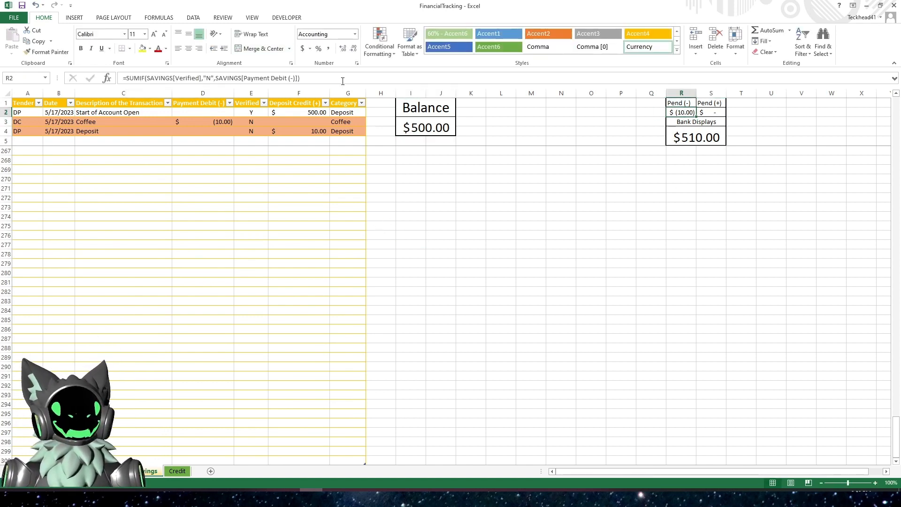
left_click(707, 114)
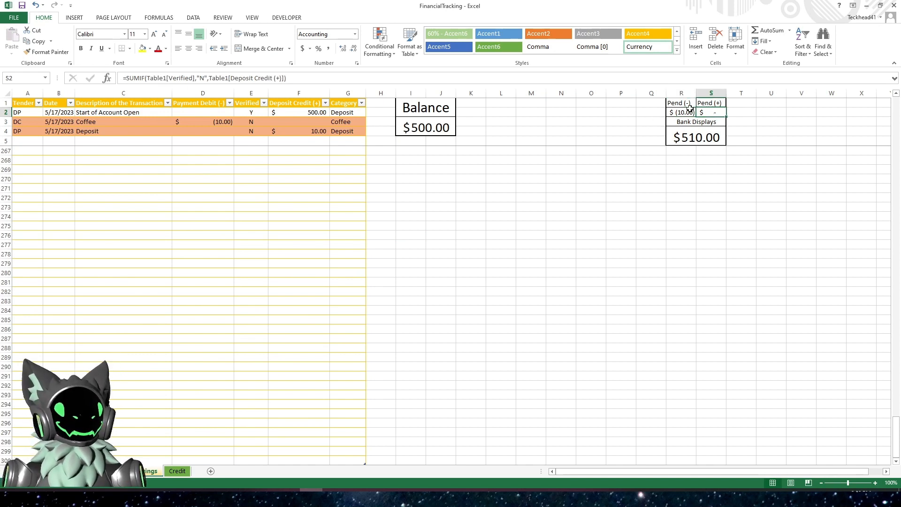
- Rewrite the Savings Pend (+) formula to use the SAVINGS table: =SUMIF(SAVINGS[Verified],"N",SAVINGS[Deposit Credit (+)])
left_click(167, 78)
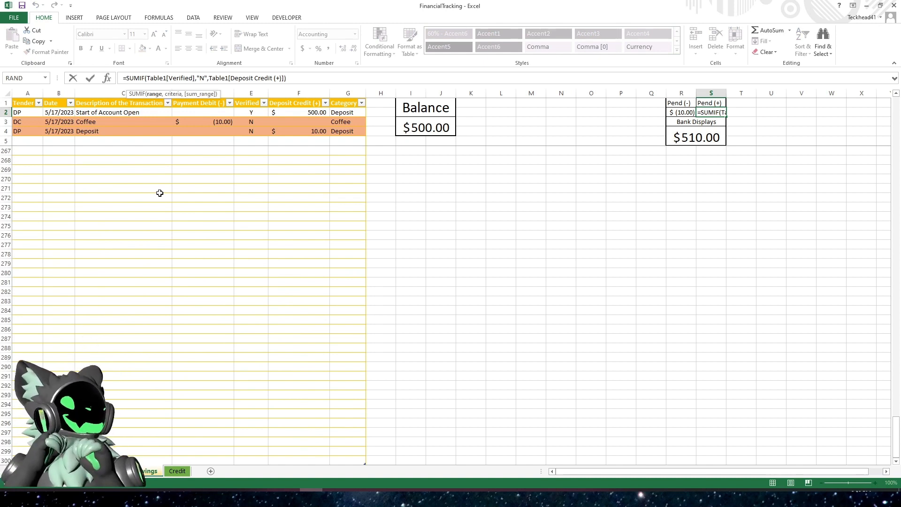
key("BackSpace")
key("BackSpace")
key("BackSpace")
key("BackSpace")
key("BackSpace")
key("BackSpace")
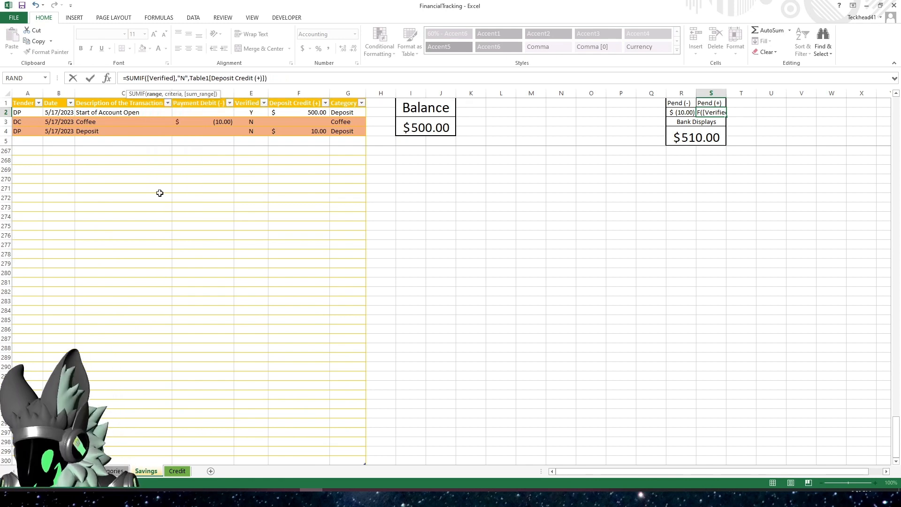
type("SAVINGS")
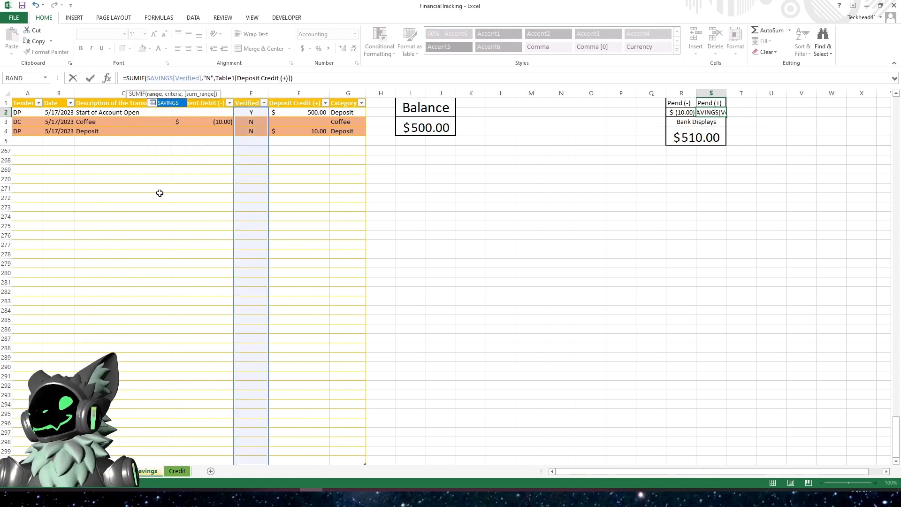
left_click(234, 78)
key("BackSpace")
key("BackSpace")
key("BackSpace")
key("BackSpace")
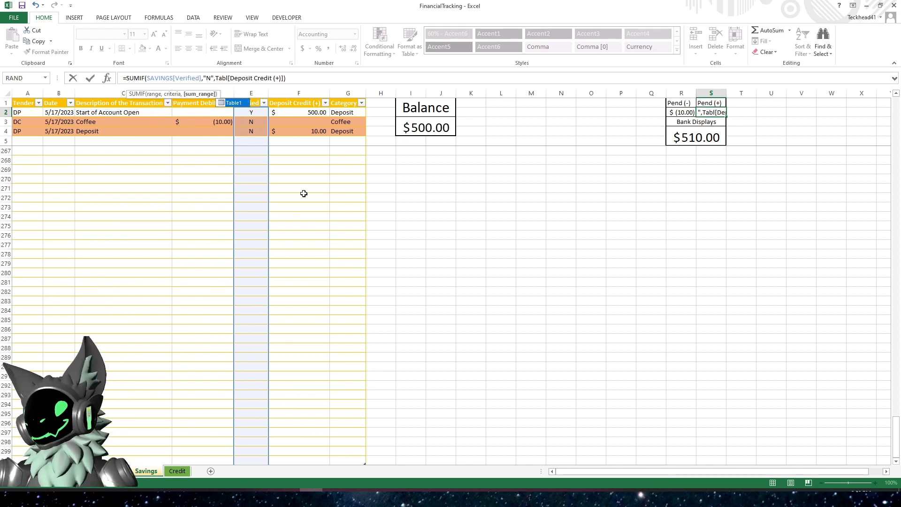
key("BackSpace")
key("BackSpace")
type("SAVINGS")
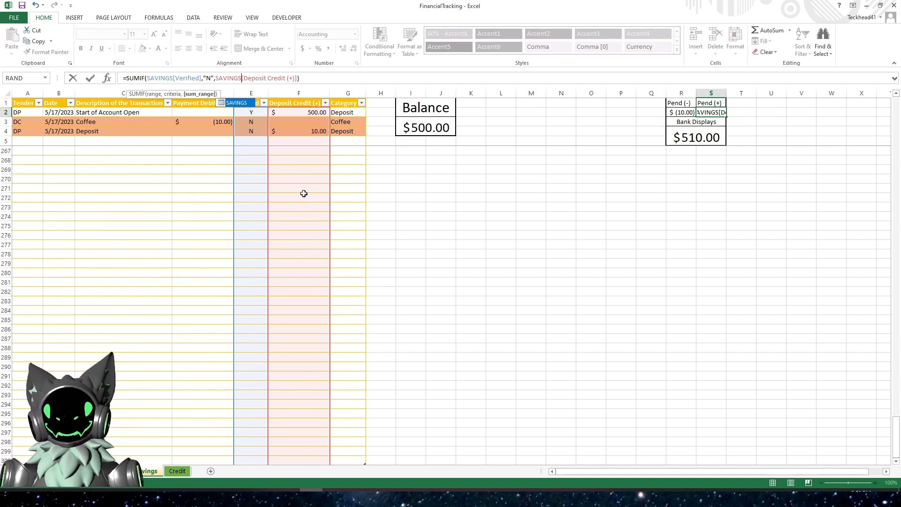
key("Return")
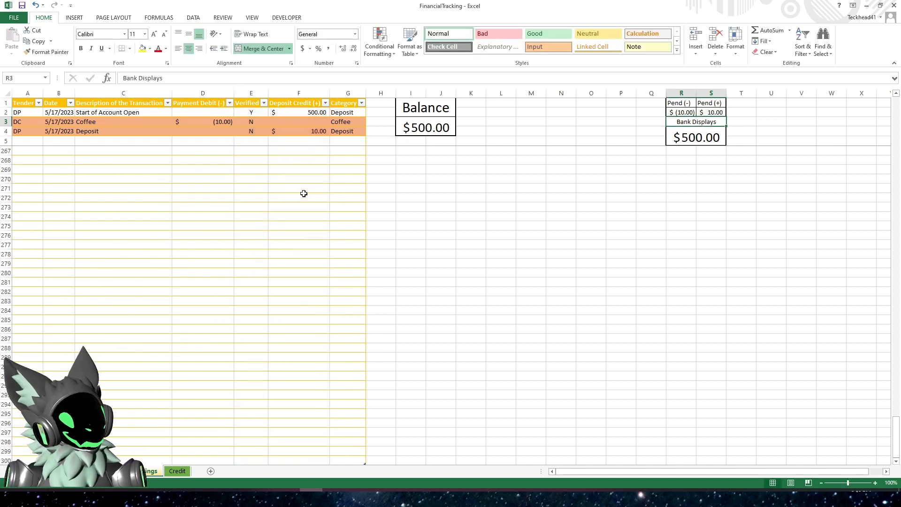
- On the Credit sheet, rewrite the Pend (+) formula to use the CREDIT table: =SUMIF(CREDIT[Verified],"N",CREDIT[Deposit Credit (+)])
left_click(181, 471)
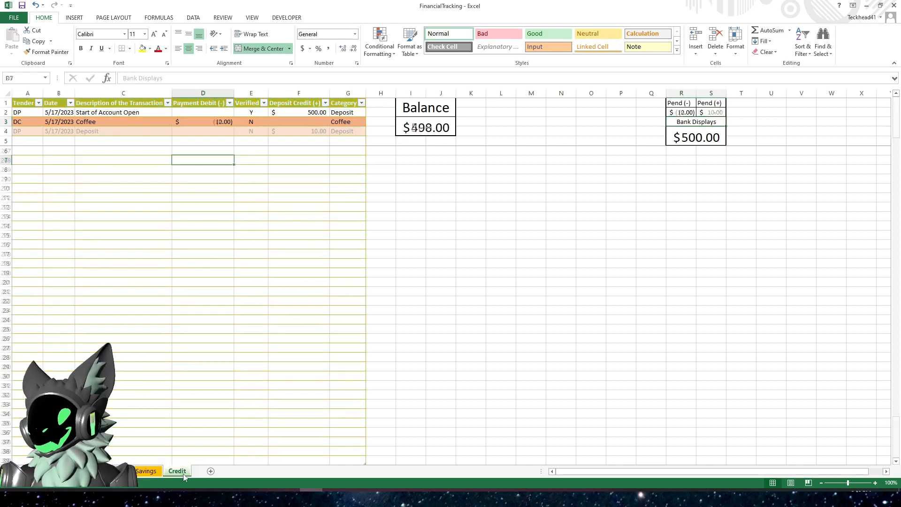
left_click(442, 128)
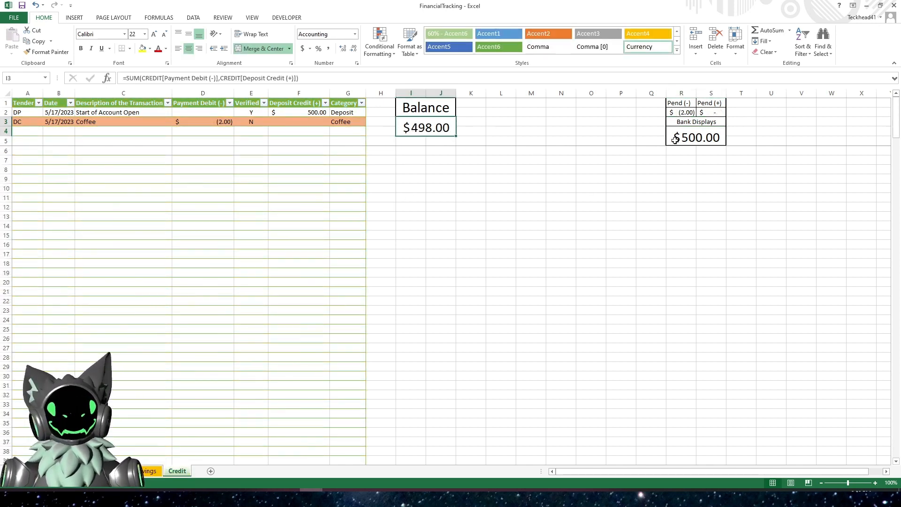
left_click(682, 112)
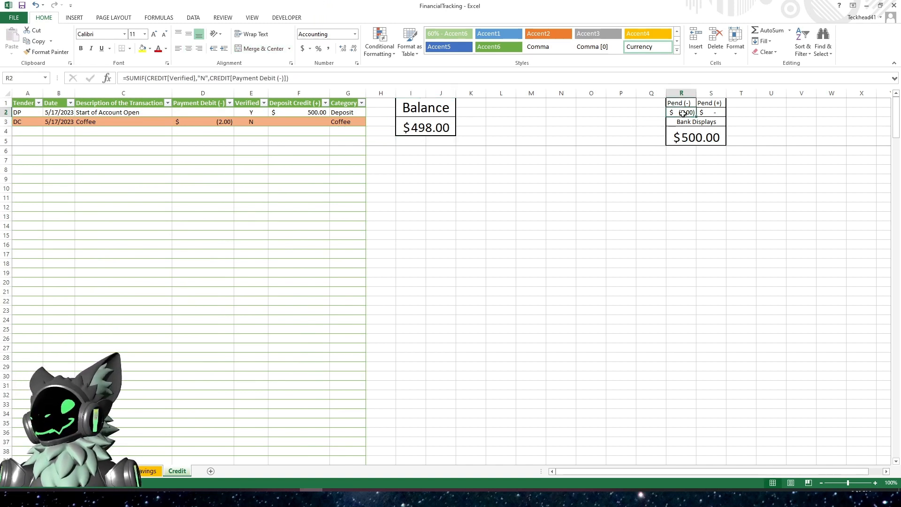
left_click(725, 111)
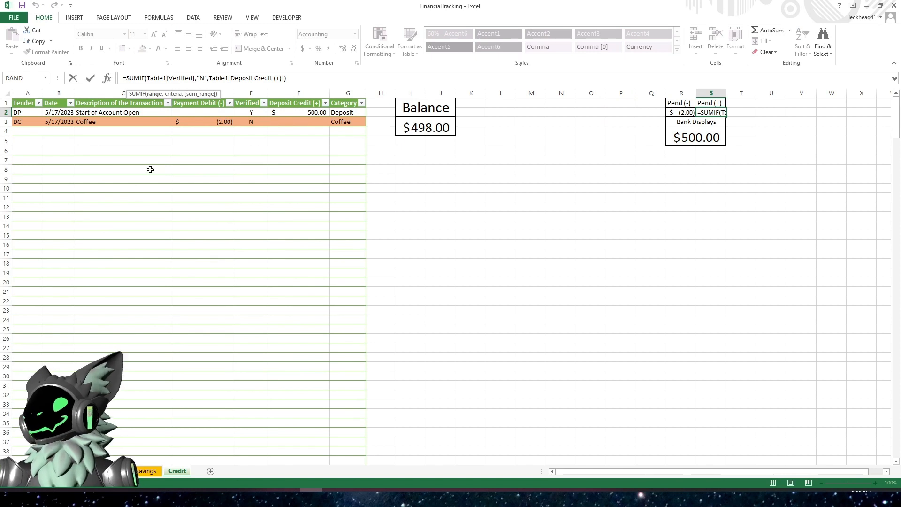
key("BackSpace")
key("BackSpace")
key("BackSpace")
key("BackSpace")
key("BackSpace")
key("BackSpace")
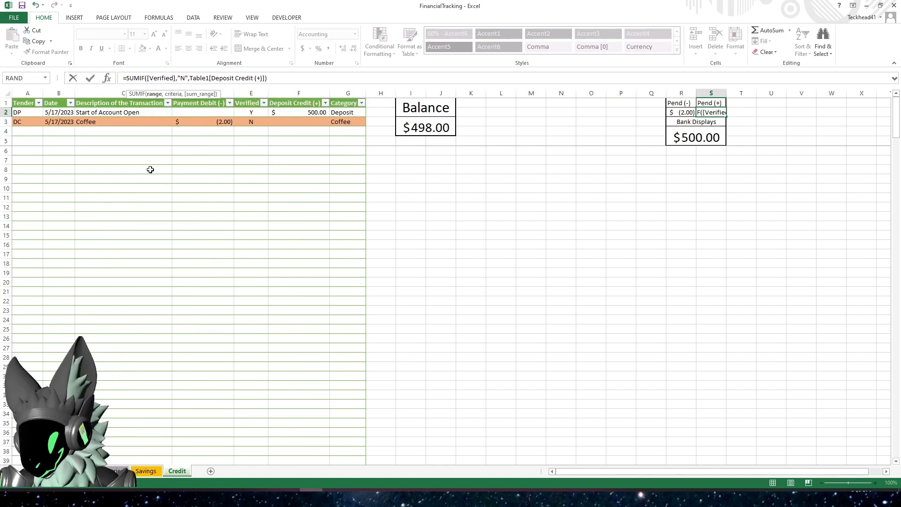
type("CREDE")
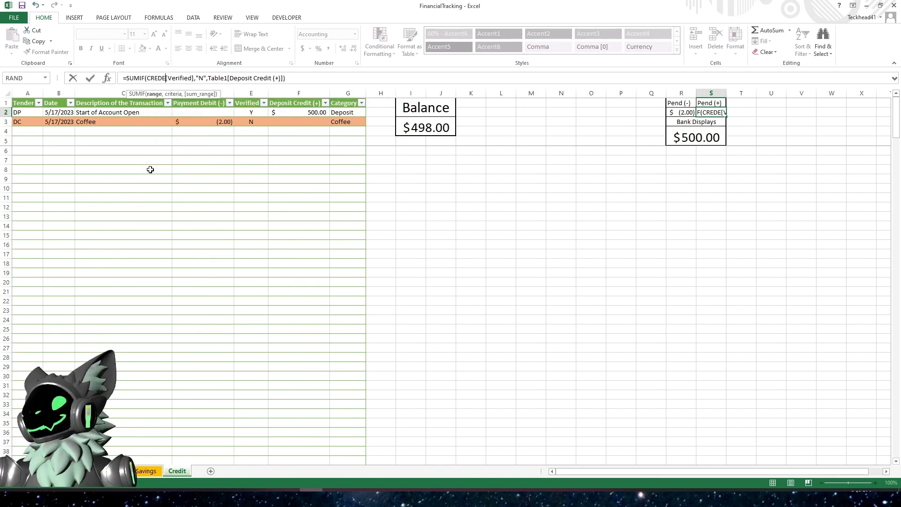
key("BackSpace")
key("BackSpace")
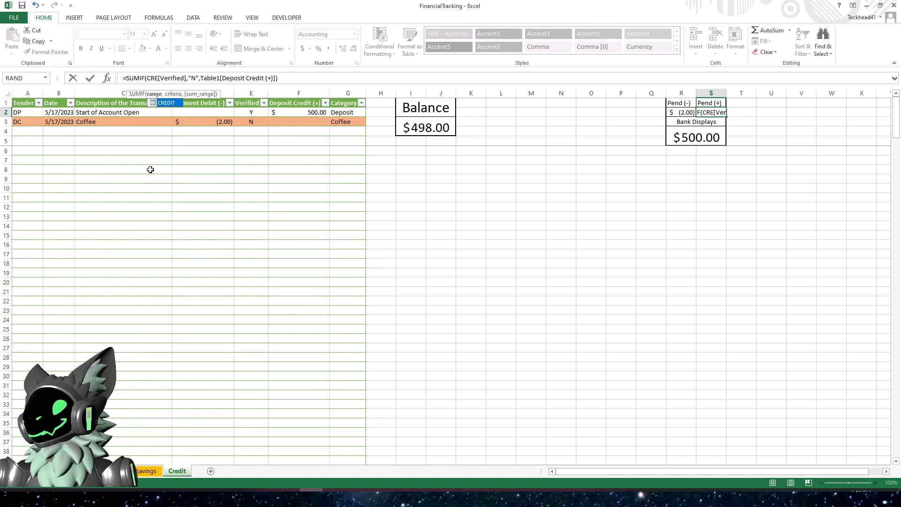
key("Tab")
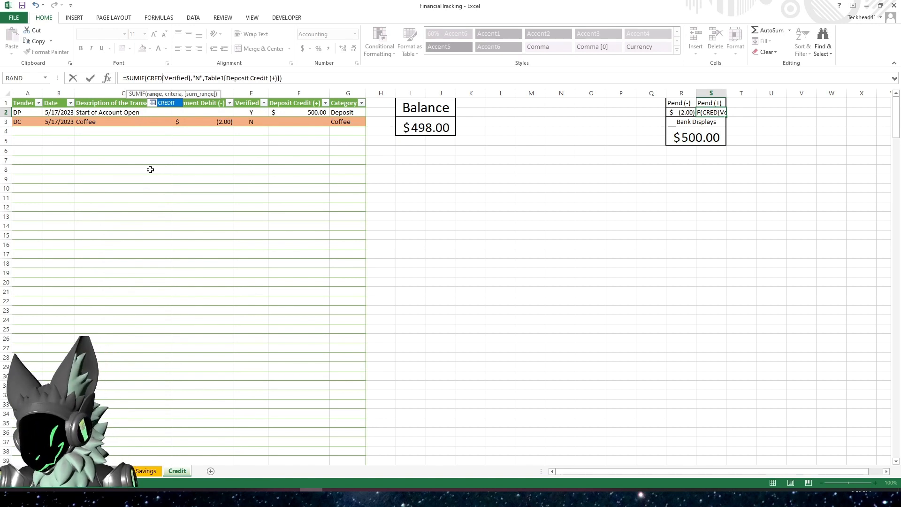
left_click(230, 78)
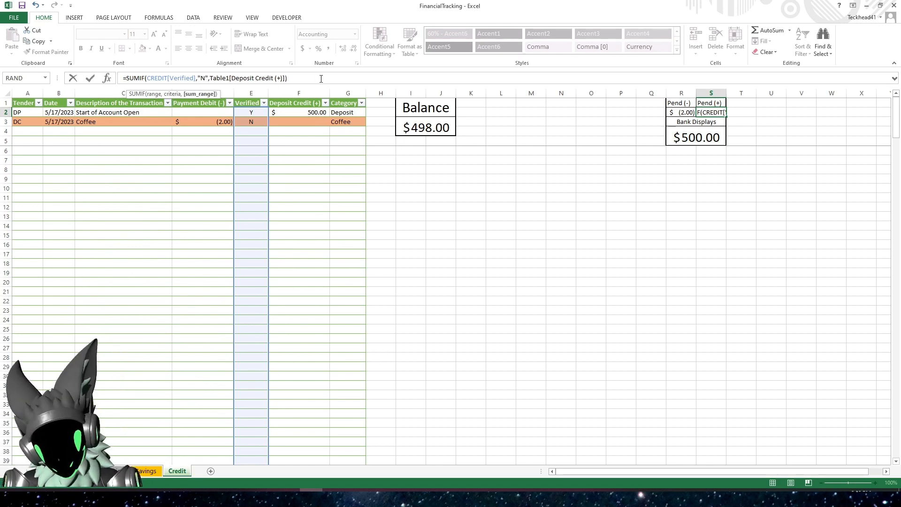
key("BackSpace")
key("BackSpace")
key("BackSpace")
key("BackSpace")
key("BackSpace")
key("BackSpace")
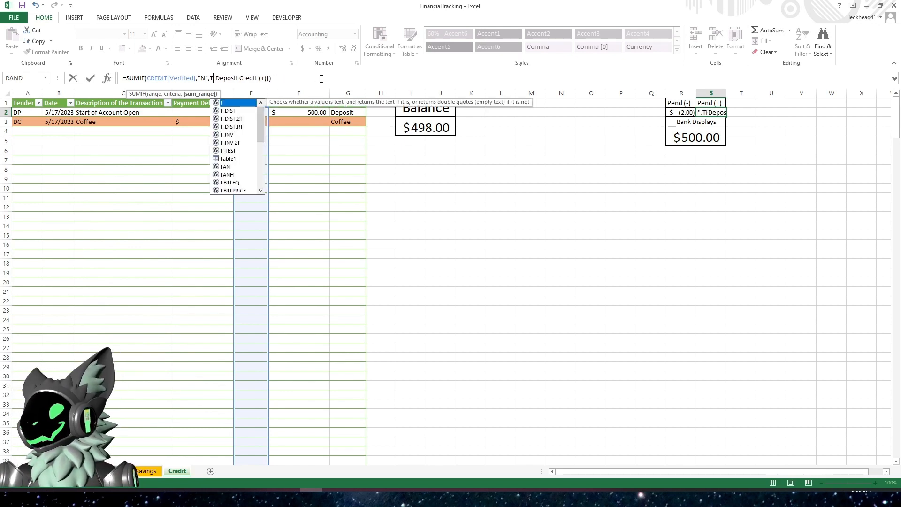
type("CREDIT")
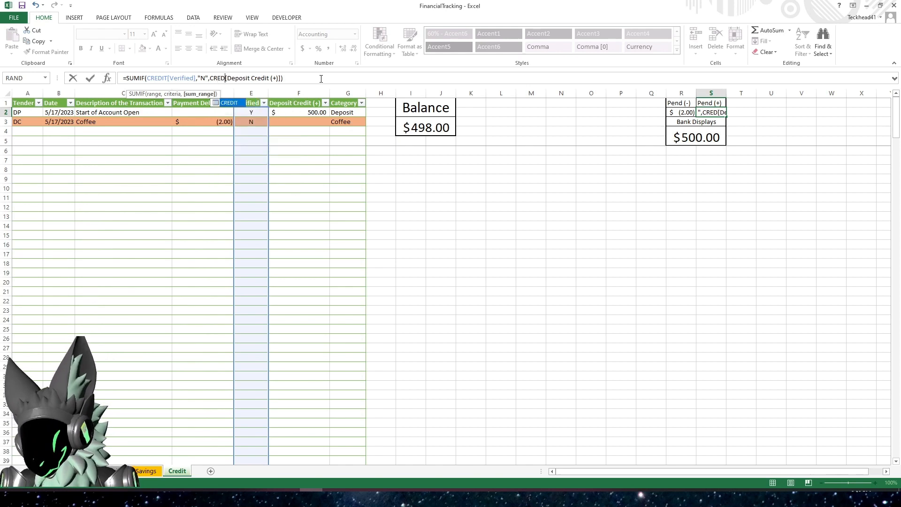
key("Return")
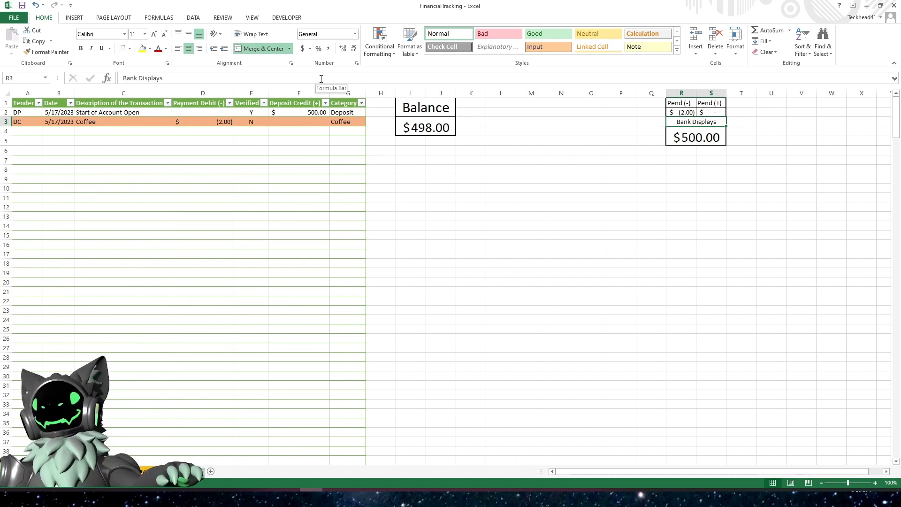
- Check the Credit sheet's Bank Displays formula and return to the Savings sheet
left_click(688, 138)
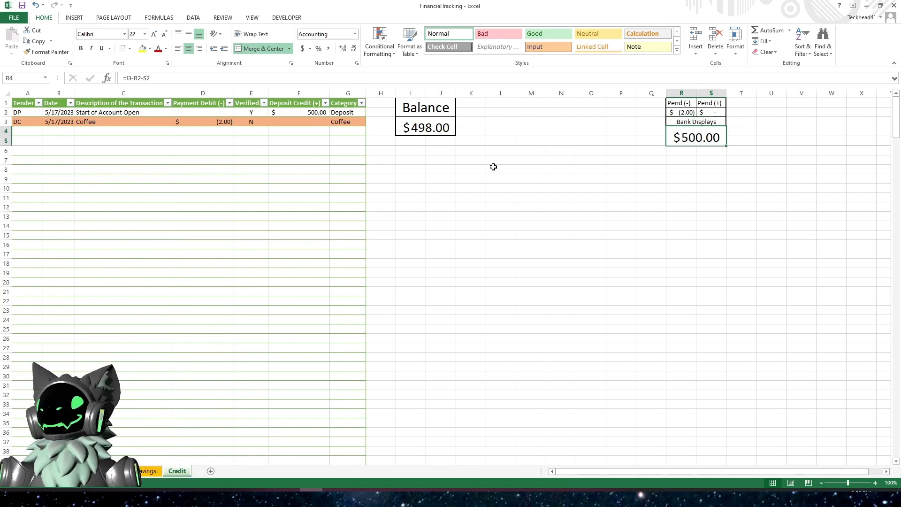
left_click(147, 471)
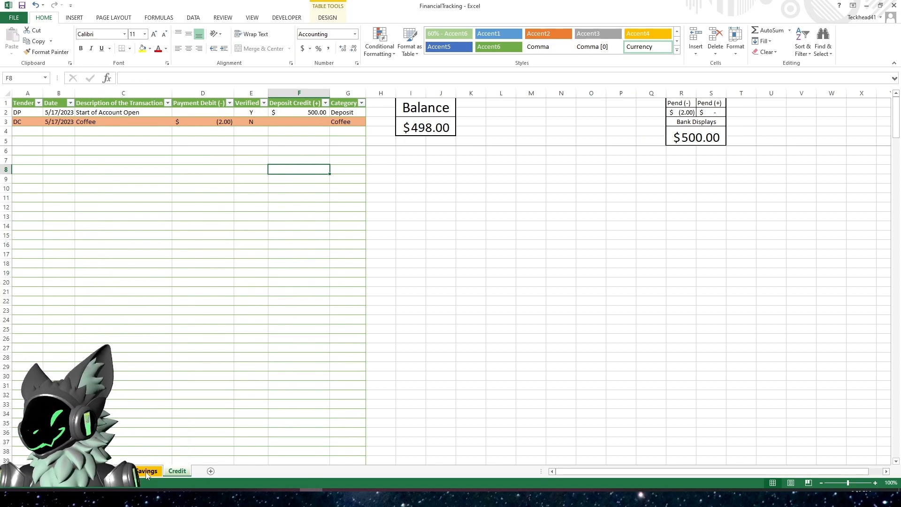
left_click(103, 173)
left_click(34, 142)
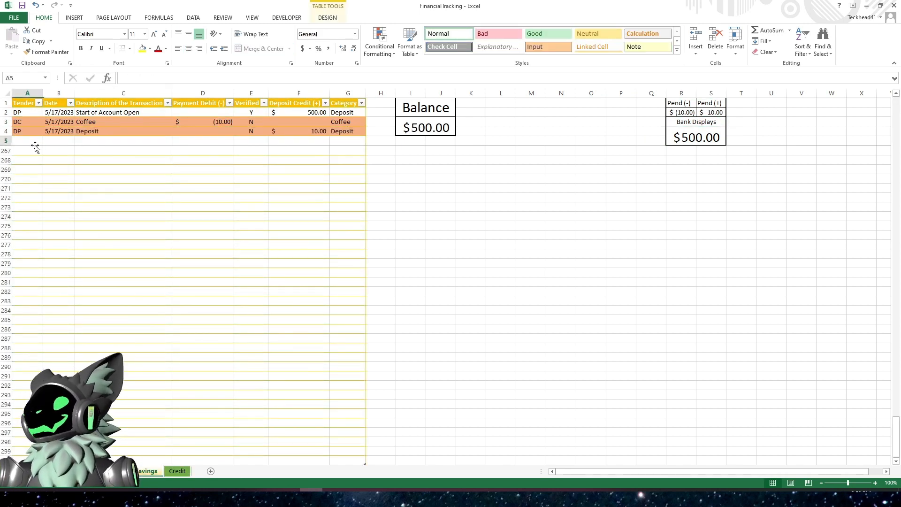
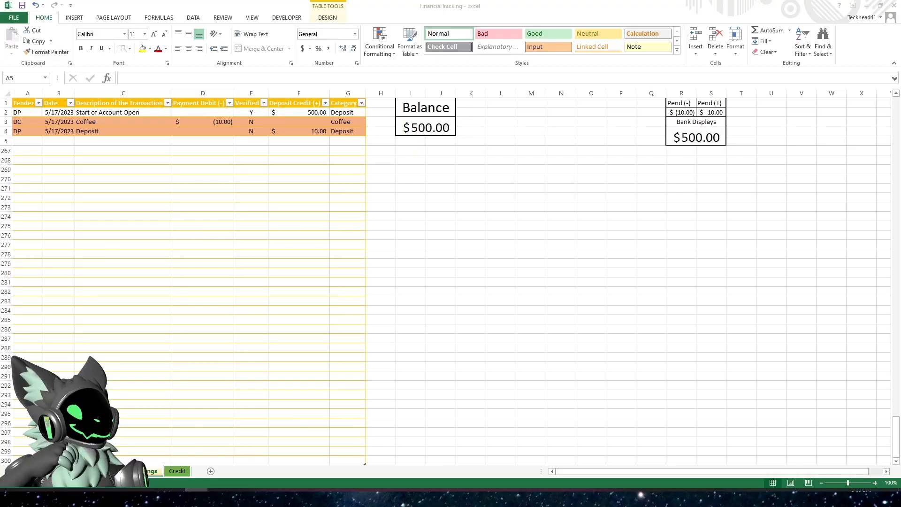
- Change the deposit credit of the Deposit transaction in row 4 to 50
left_click(238, 159)
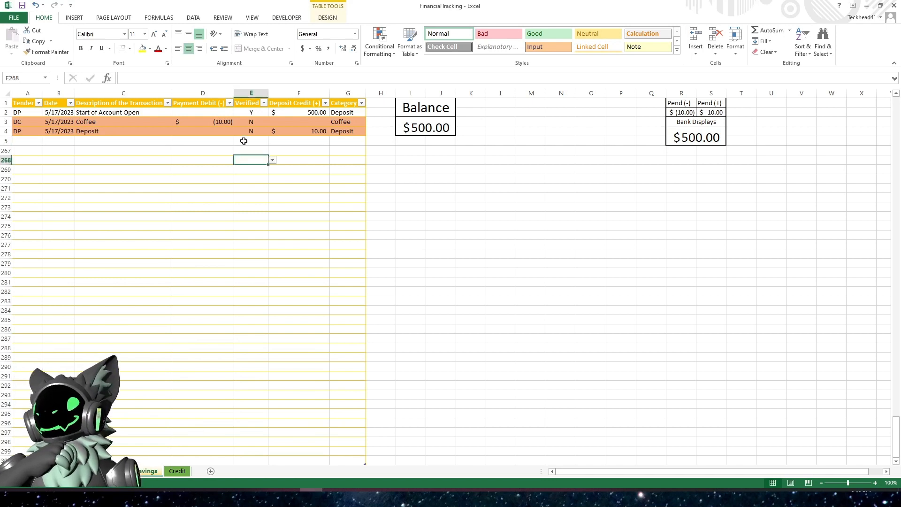
left_click(210, 141)
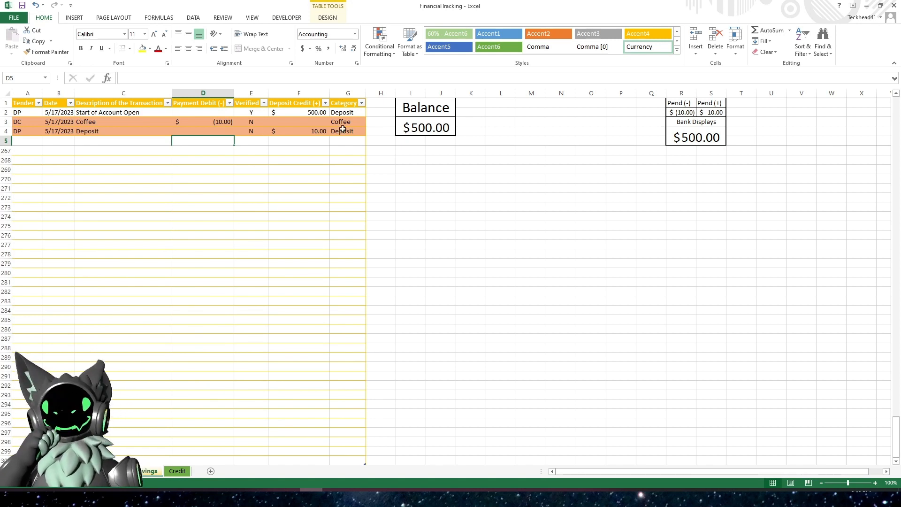
left_click(210, 133)
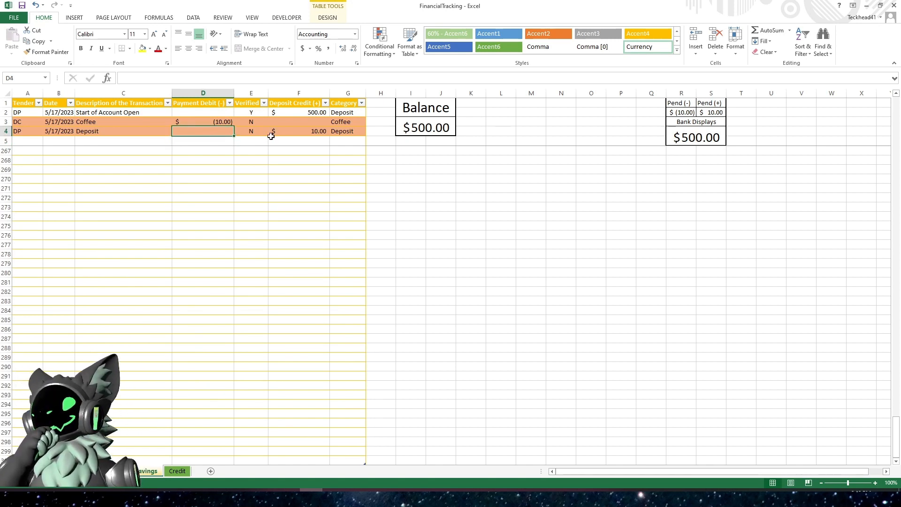
left_click(299, 131)
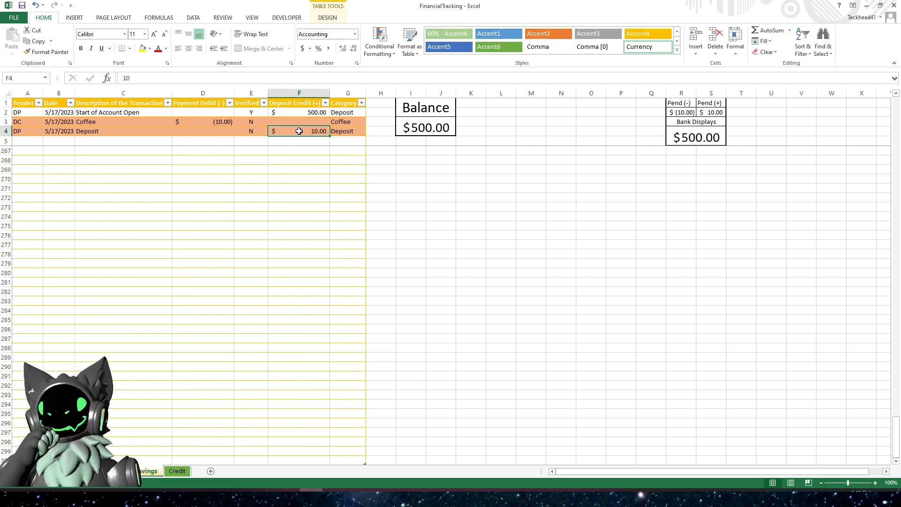
left_click(205, 120)
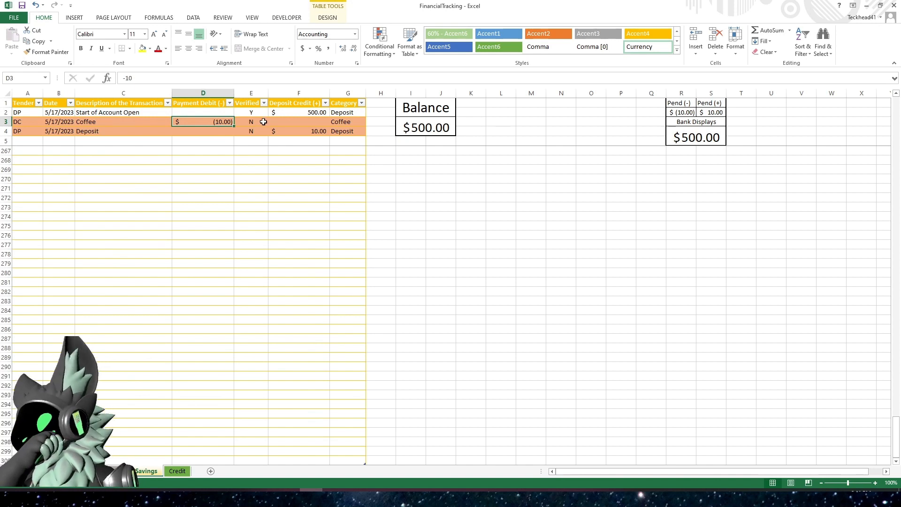
left_click(321, 133)
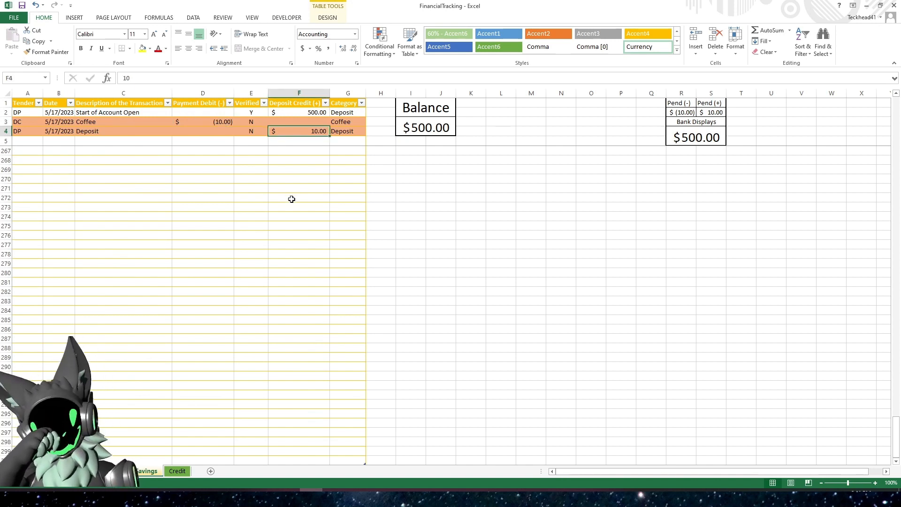
type("50")
key("Return")
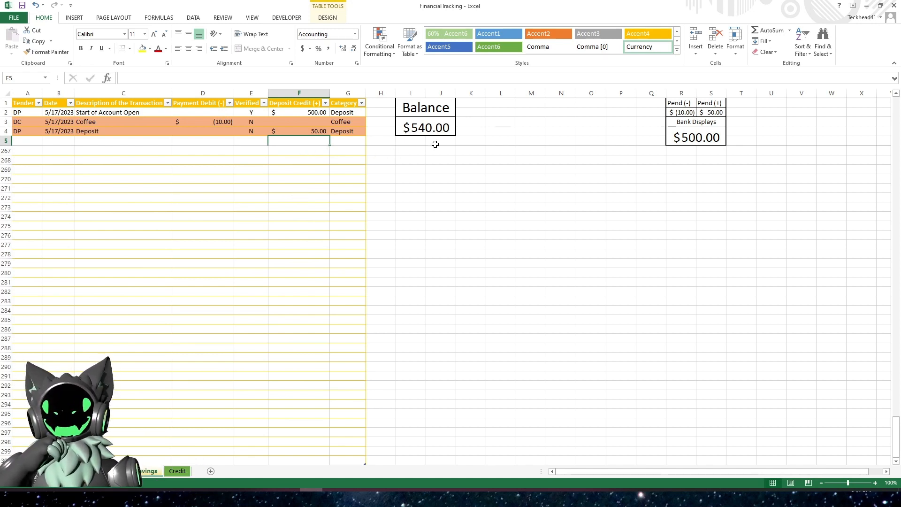
- Inspect the Balance and Bank Displays formulas and the Payment Debit and Deposit Credit columns of the table
left_click(410, 127)
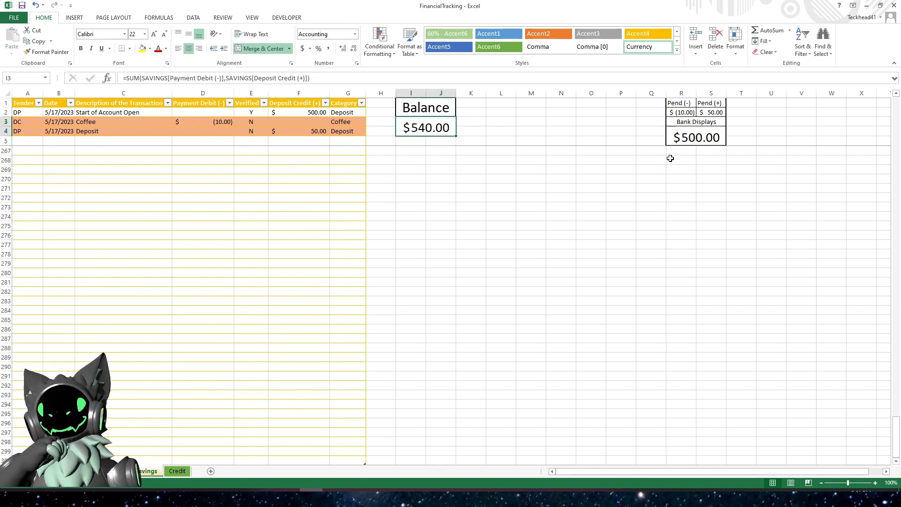
left_click(686, 137)
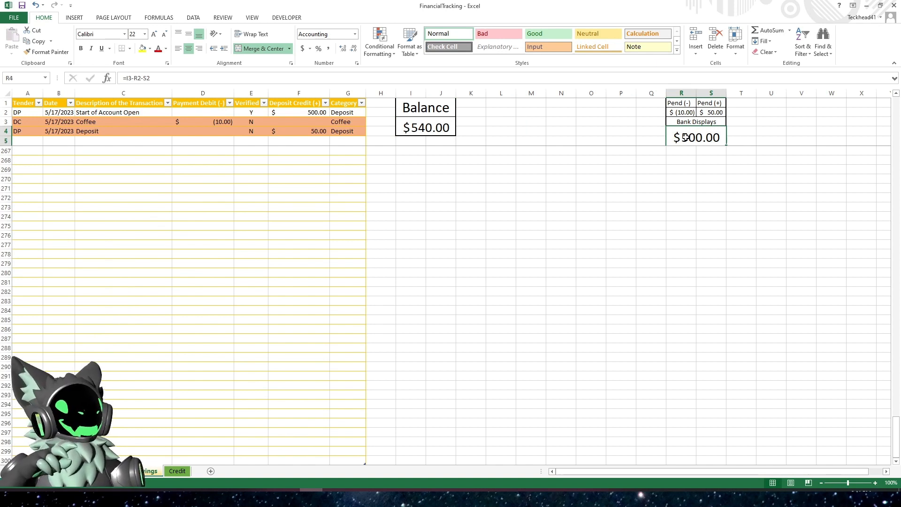
left_click(428, 127)
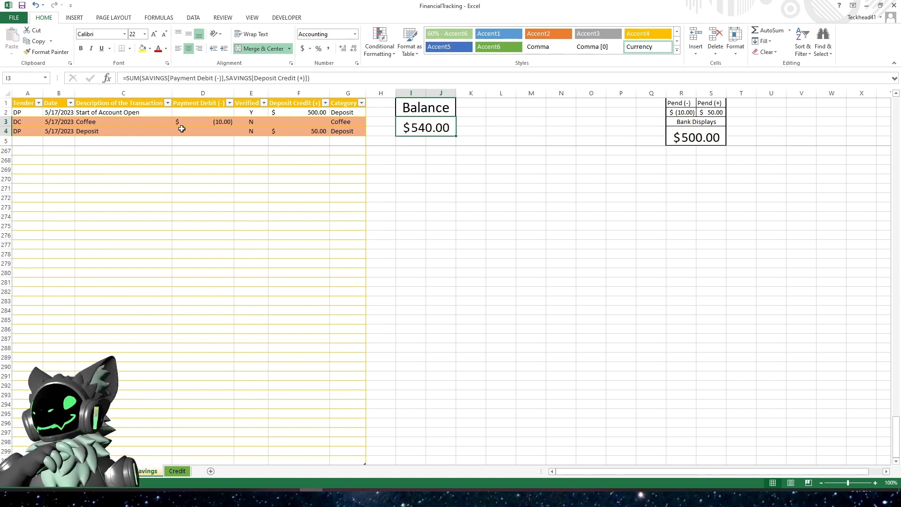
left_click(202, 113)
left_click_drag(203, 113, 205, 160)
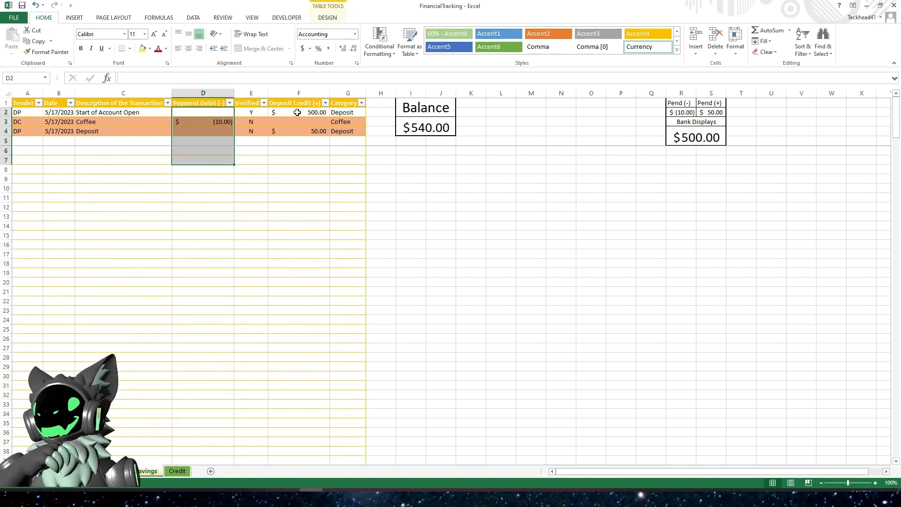
left_click_drag(299, 112, 295, 188)
left_click(299, 219)
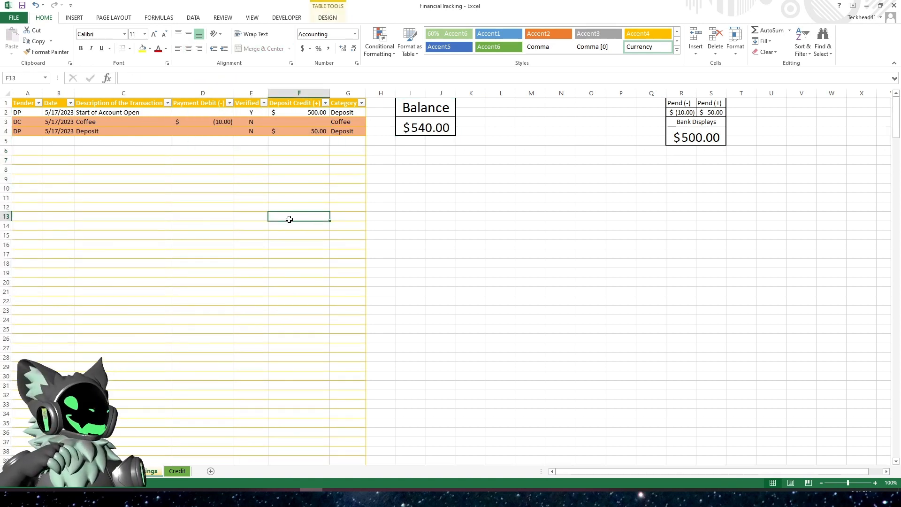
left_click(251, 132)
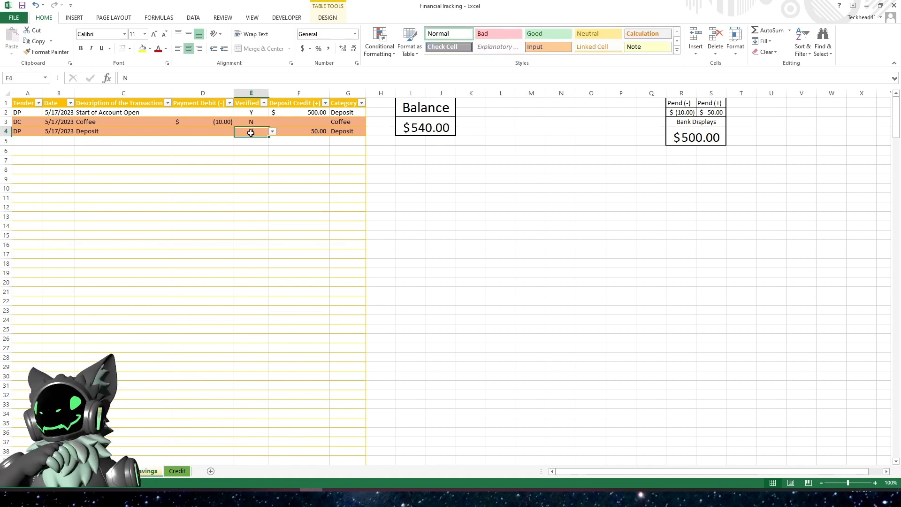
left_click(309, 135)
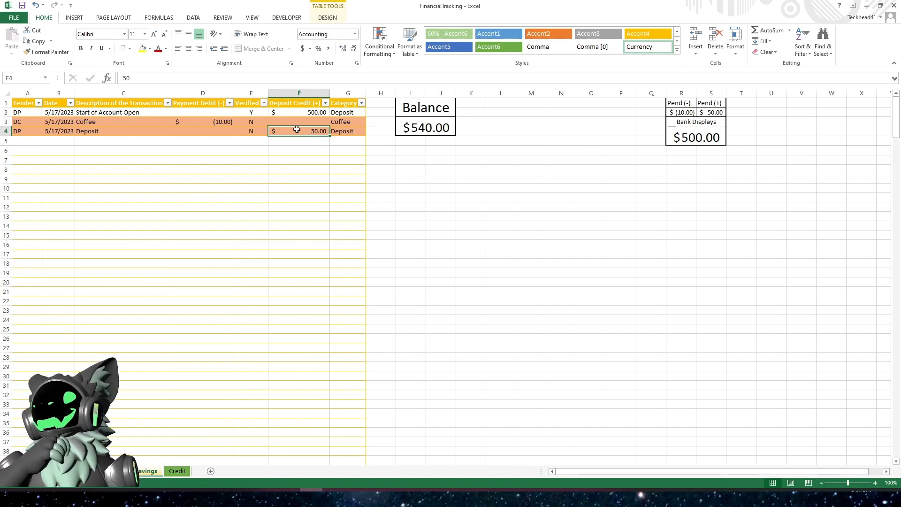
left_click(414, 127)
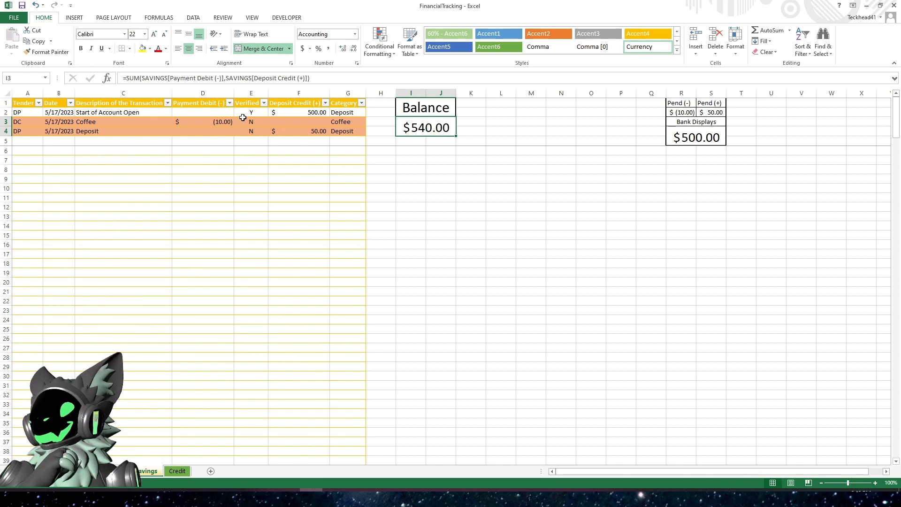
- Copy the SUMIF part of the Pend (+) formula, which sums unverified deposit credits
left_click(228, 79)
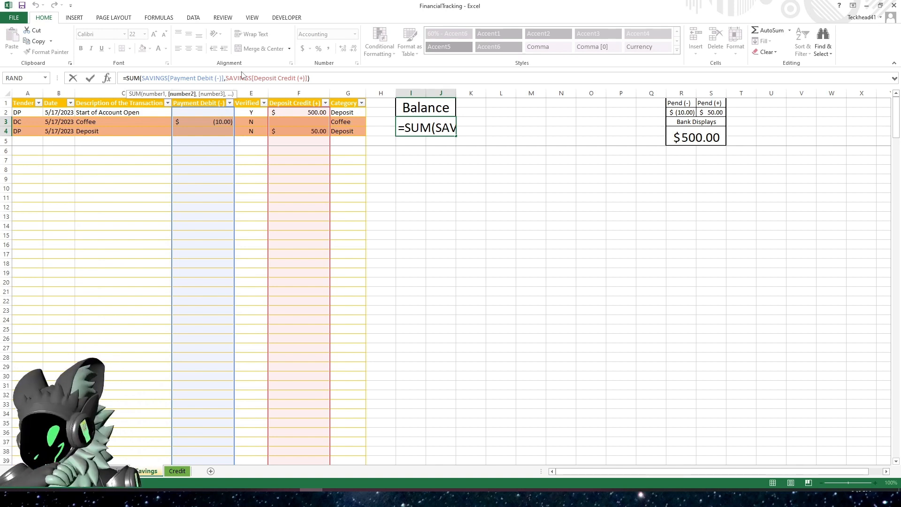
key("ctrl+Return")
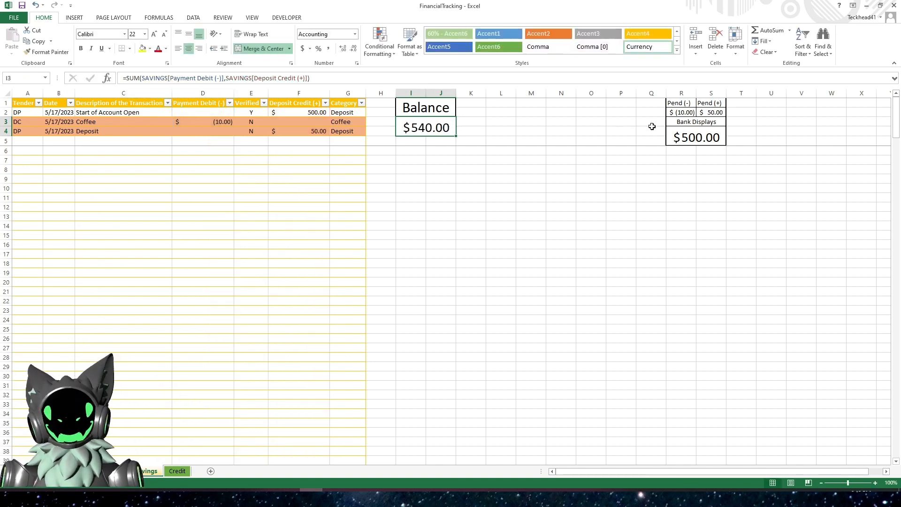
left_click(719, 112)
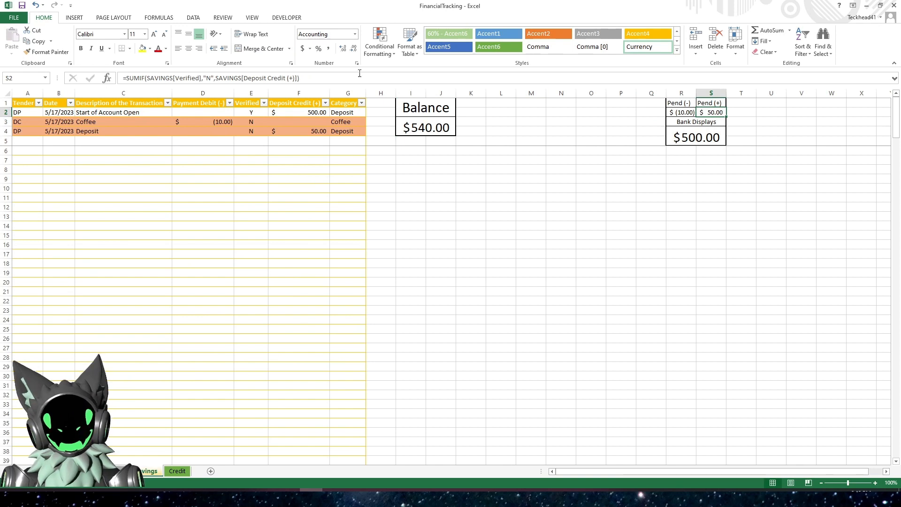
left_click(335, 75)
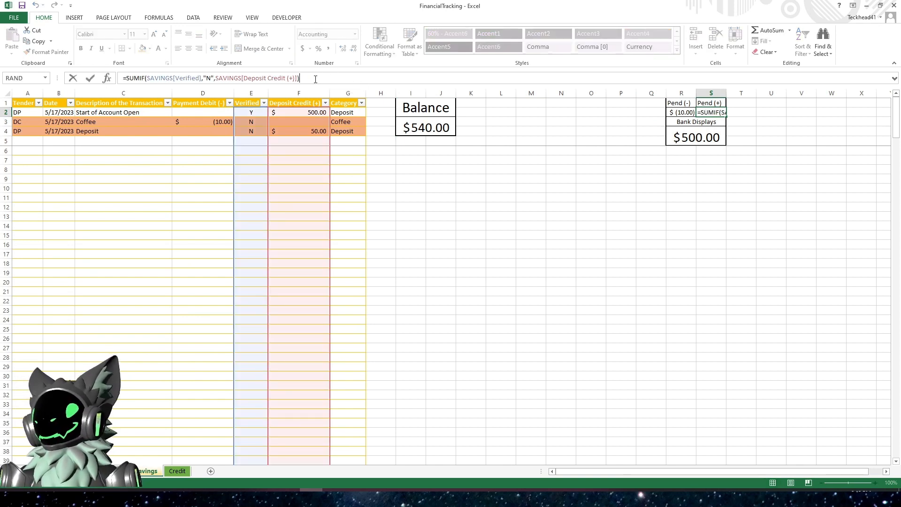
left_click_drag(314, 79, 128, 79)
left_click(137, 85)
right_click(136, 78)
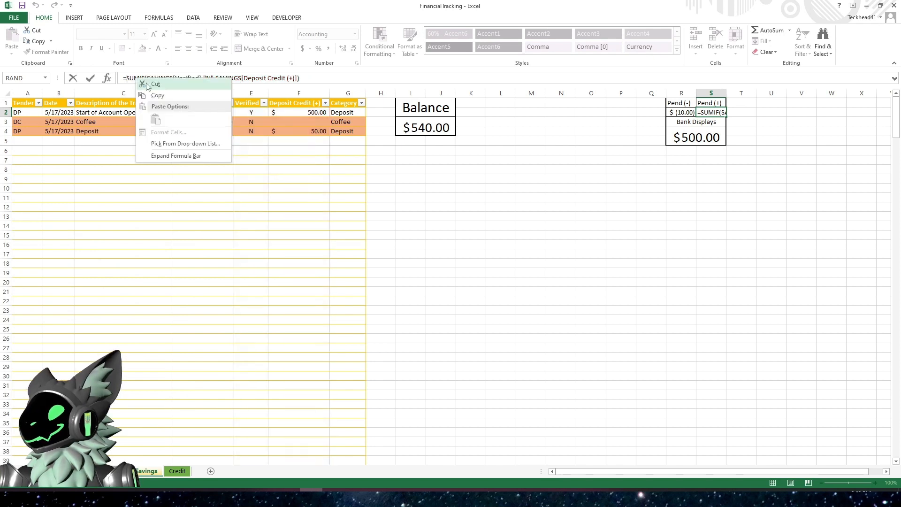
left_click(158, 95)
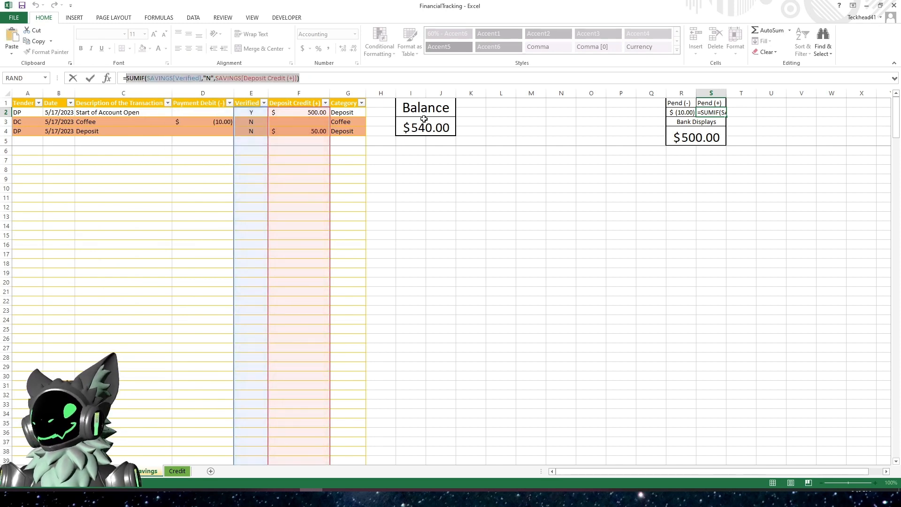
key("Escape")
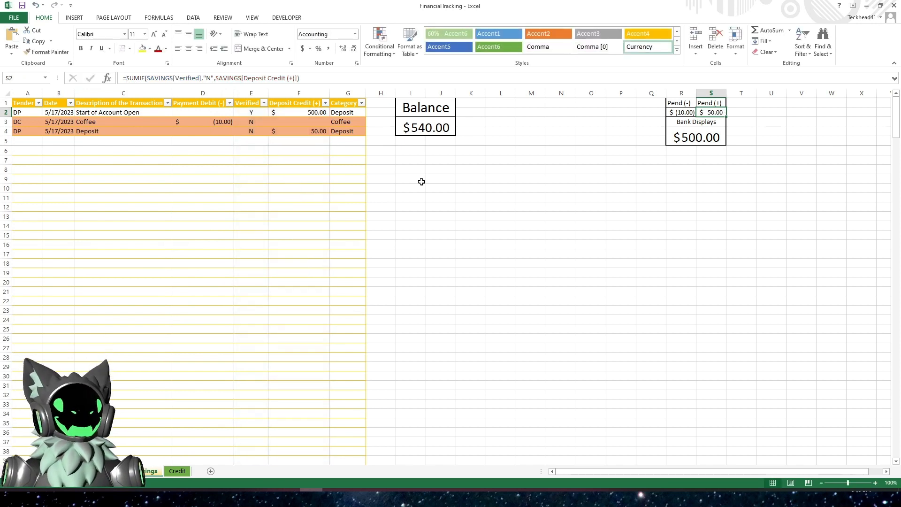
- Replace the Deposit Credit argument of the Balance SUM formula with the pasted SUMIF expression and close the parenthesis
left_click(409, 128)
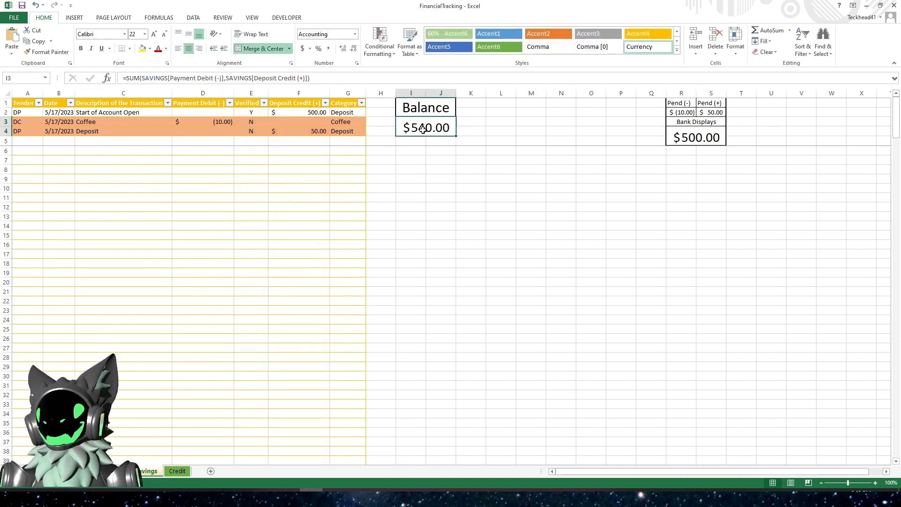
left_click(338, 78)
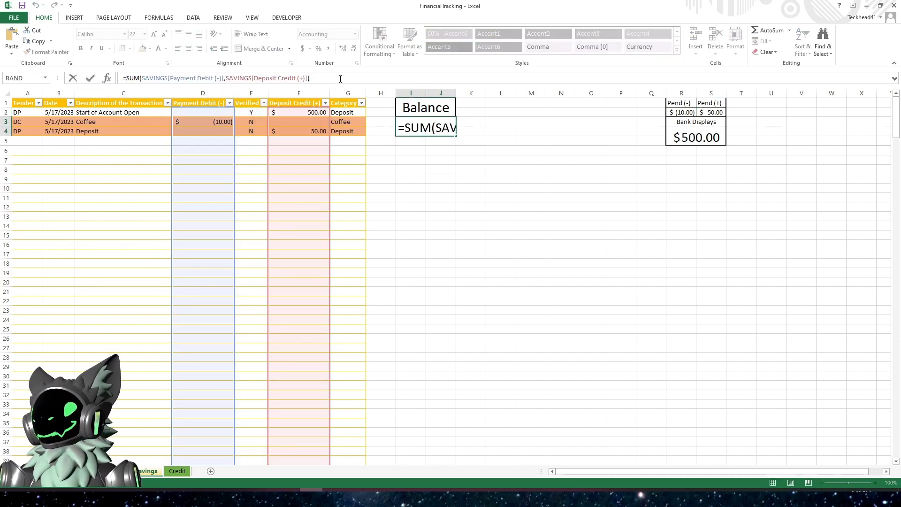
left_click_drag(312, 78, 226, 77)
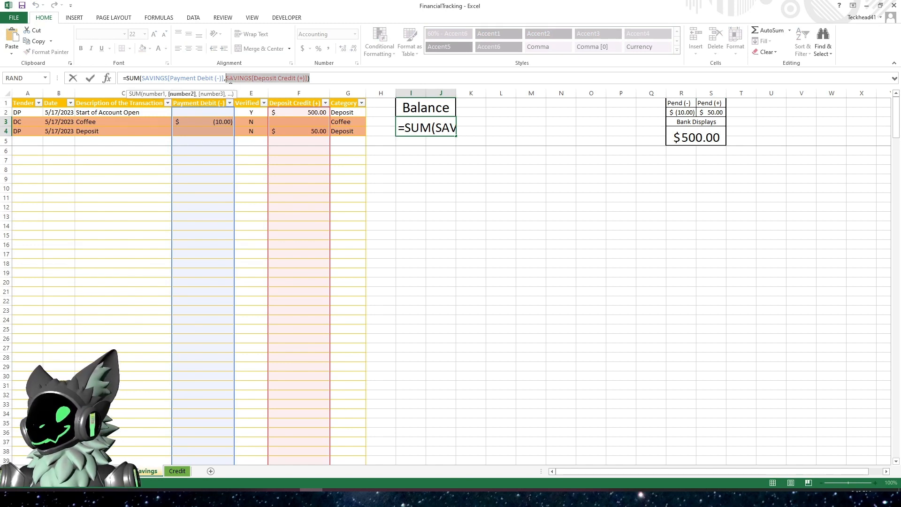
key("BackSpace")
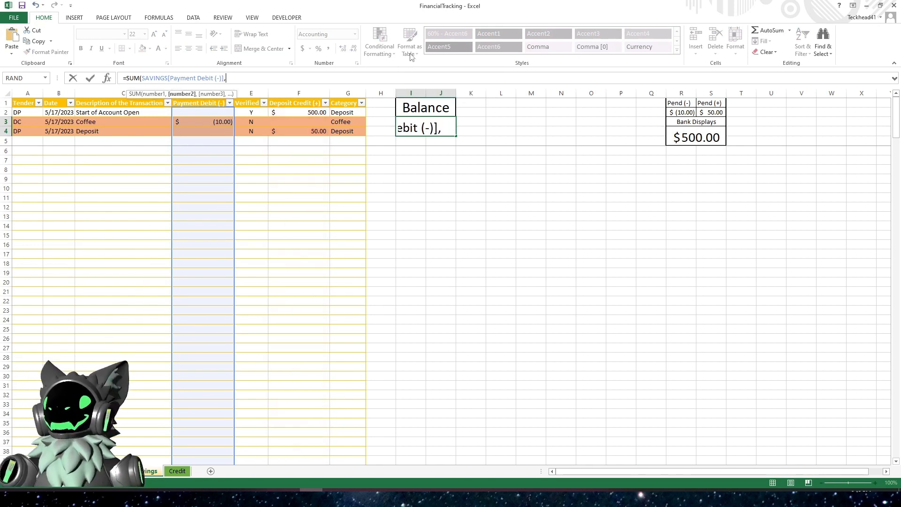
key("ctrl+v")
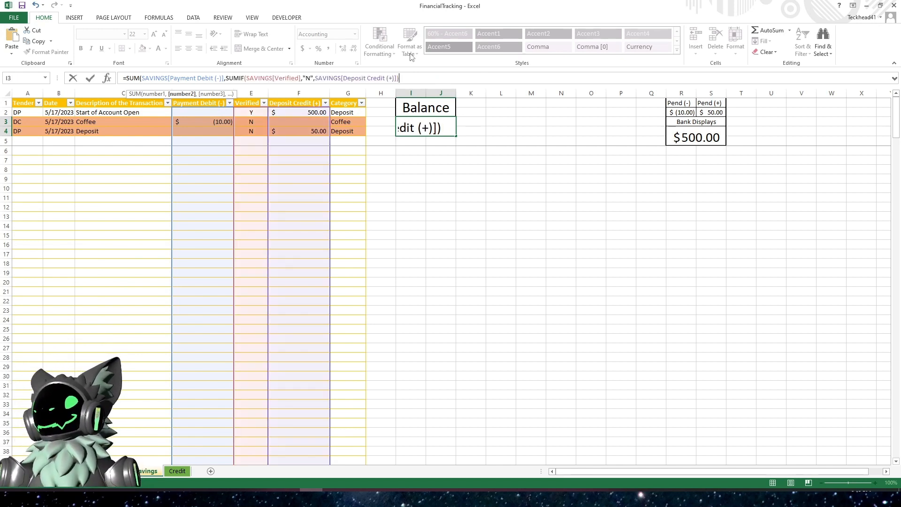
type(")")
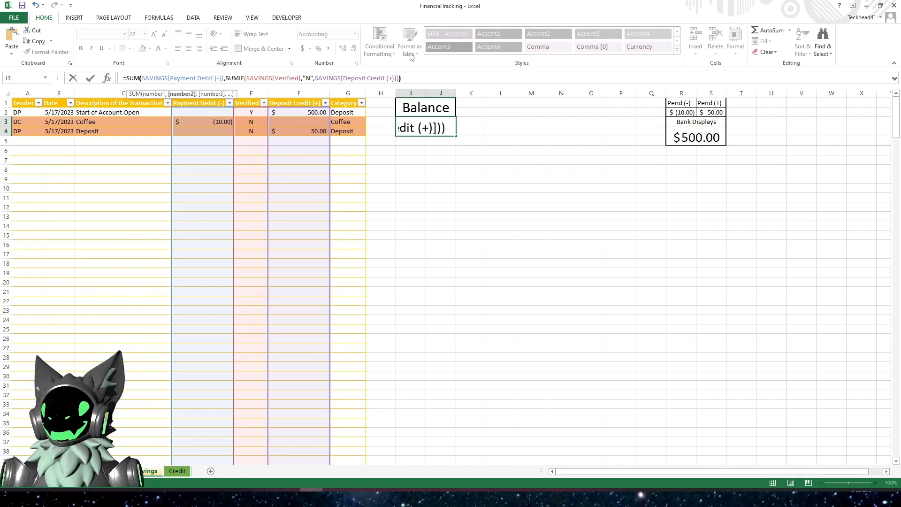
key("Return")
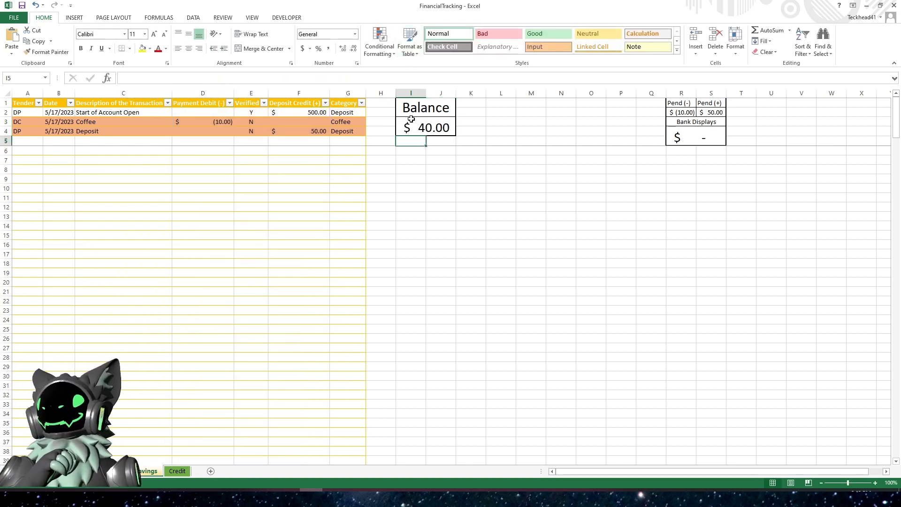
- Set the SUMIF criterion in the Balance formula to "Y" and reopen the formula to review it
left_click(425, 126)
left_click(299, 78)
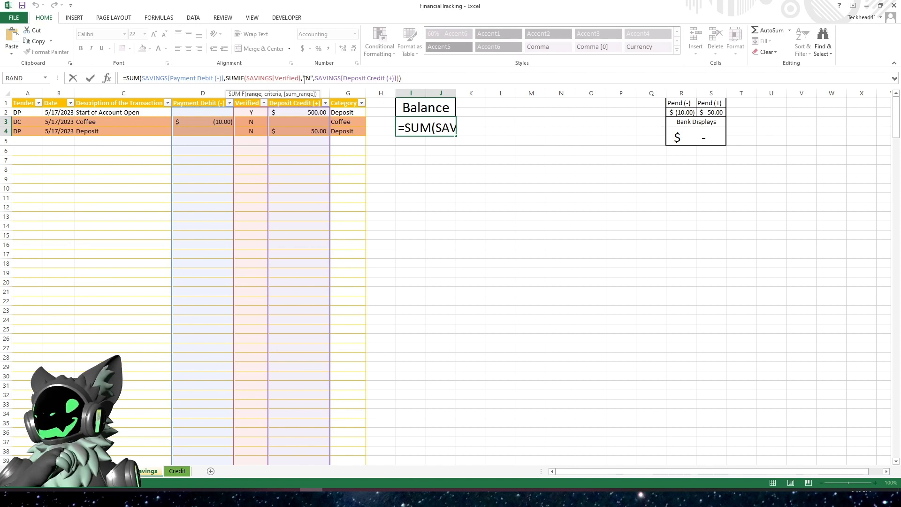
left_click(310, 78)
key("BackSpace")
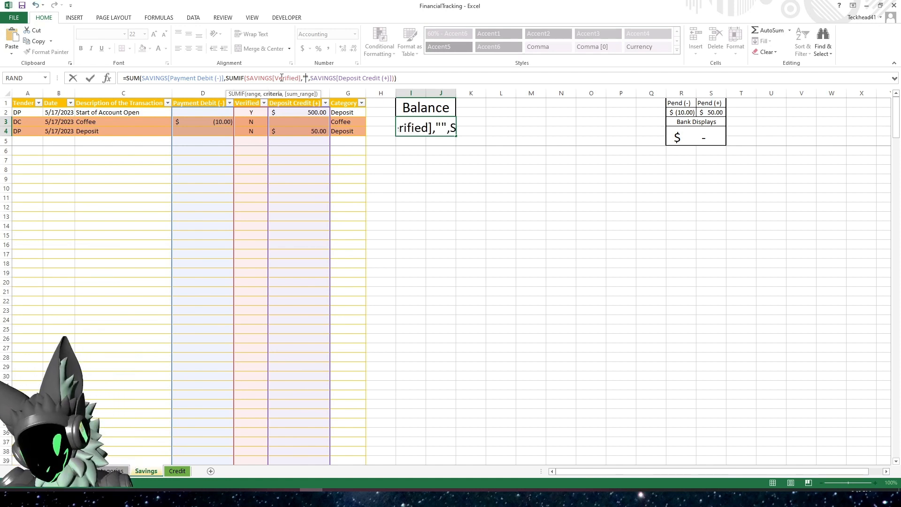
key("Return")
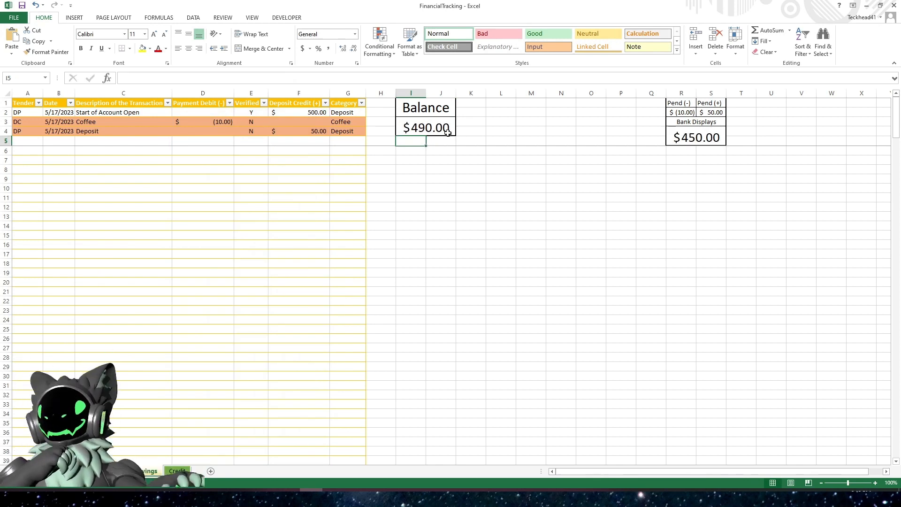
key("Up")
key("F2")
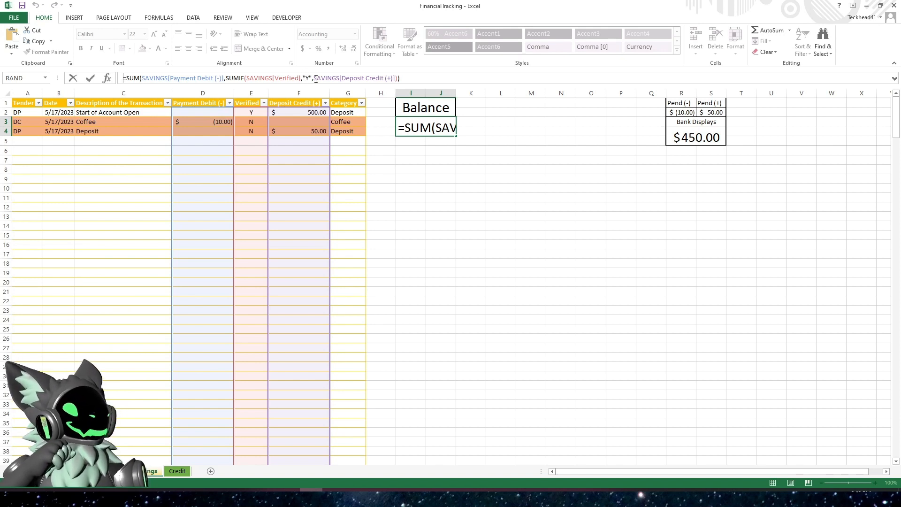
left_click(347, 79)
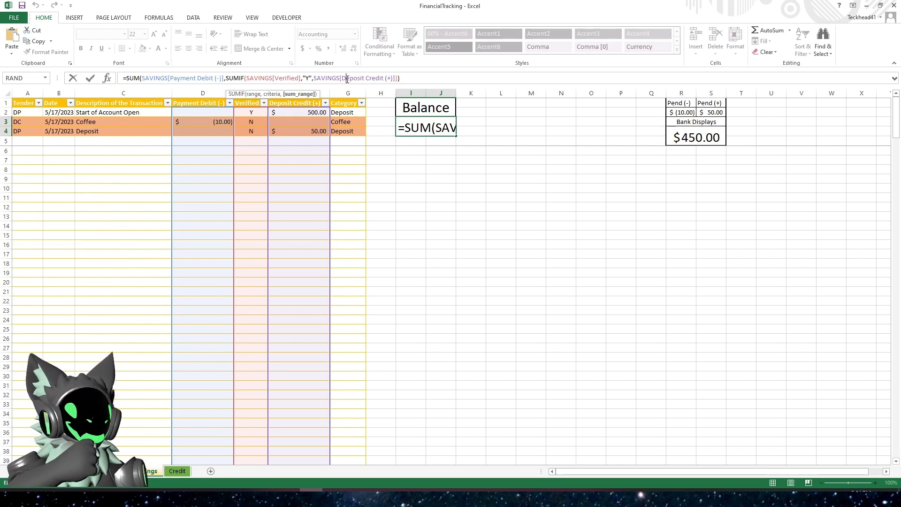
key("Return")
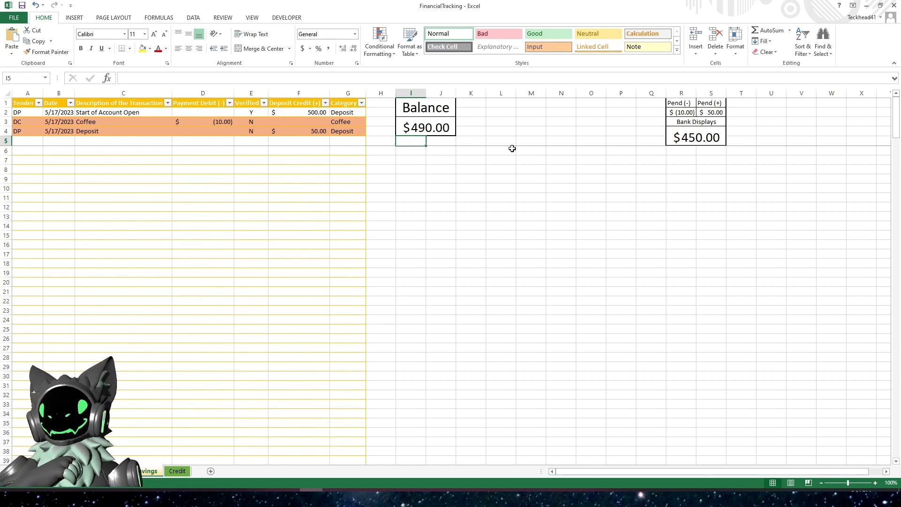
- Inspect the Pend (-), Pend (+), Bank Displays and Balance formulas in turn
left_click(678, 112)
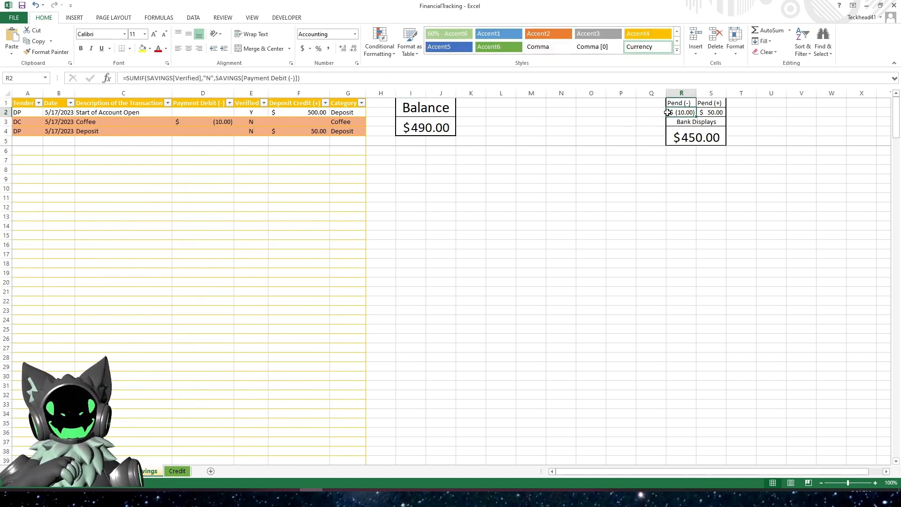
left_click(717, 112)
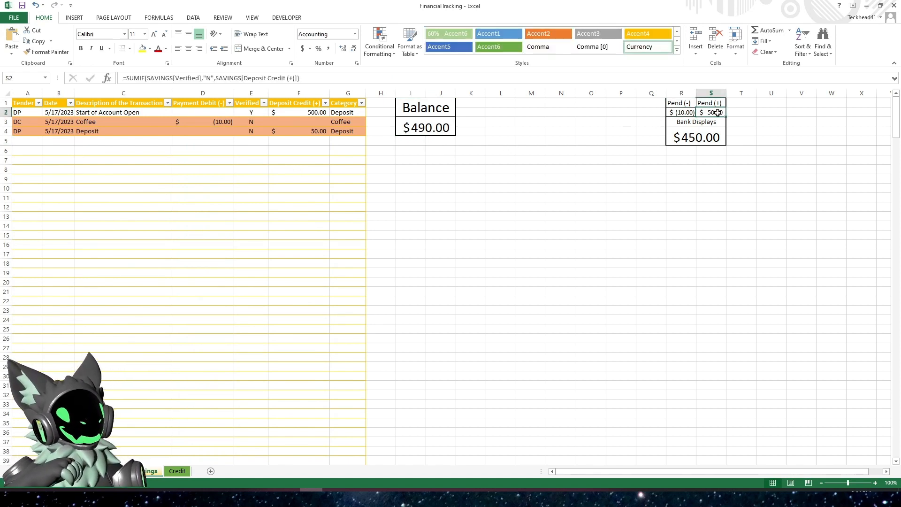
left_click(688, 141)
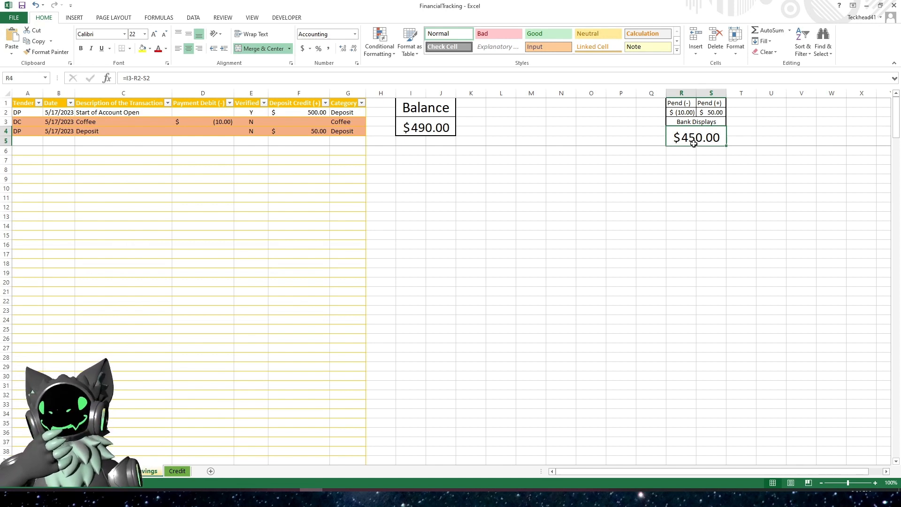
left_click(416, 127)
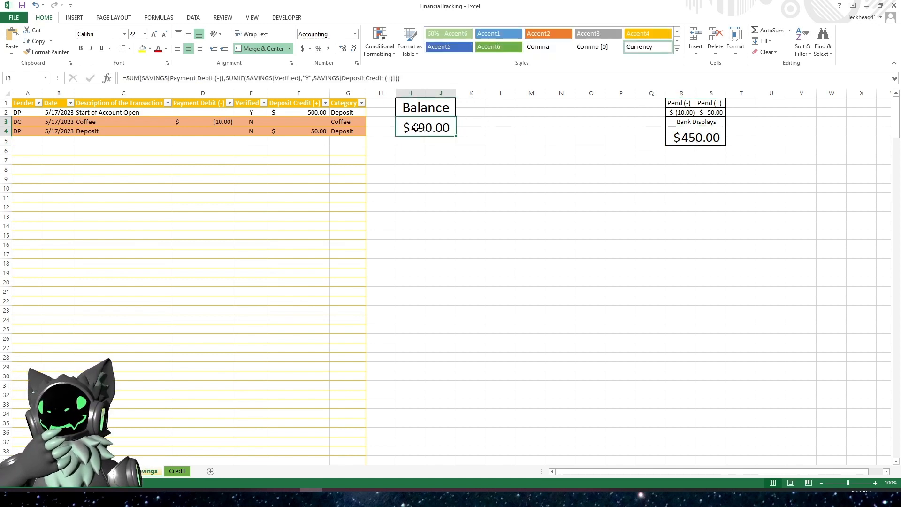
left_click(264, 78)
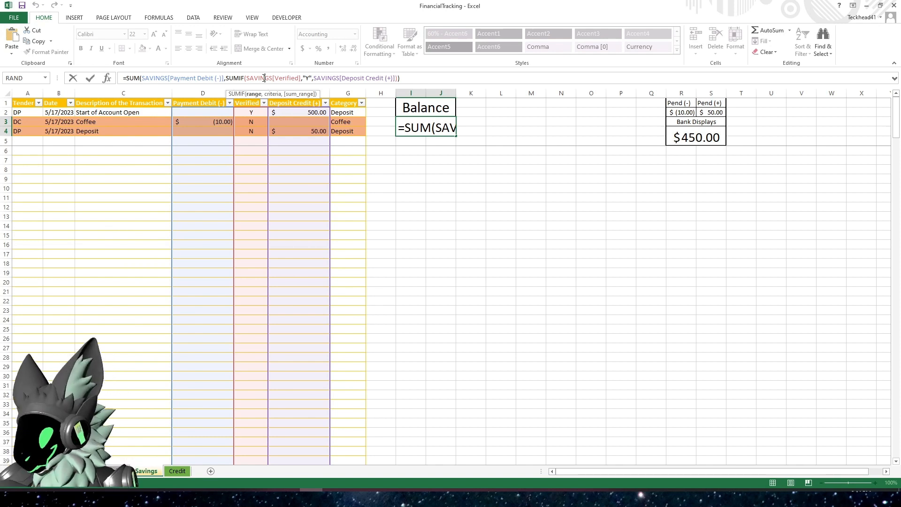
key("Escape")
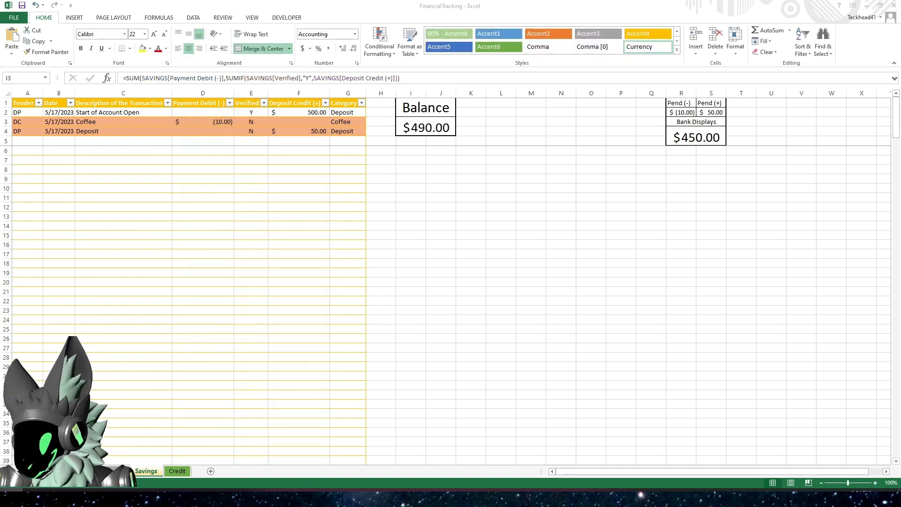
key("super")
type("calc")
key("Return")
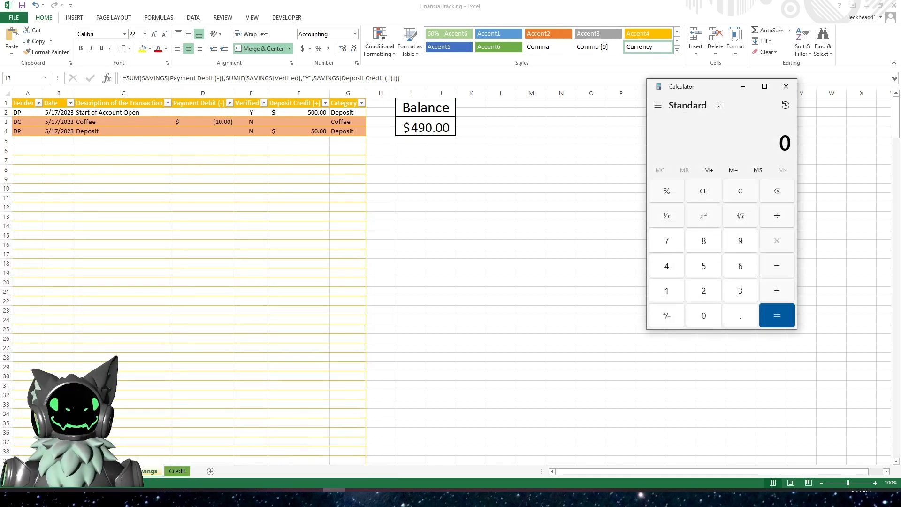
left_click_drag(709, 86, 0, 188)
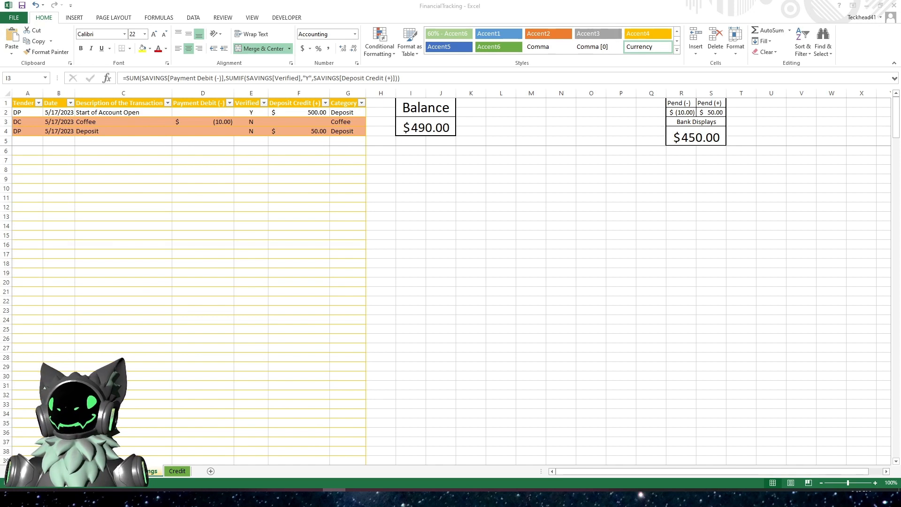
- Test the totals by setting the last deposit's Verified value to Y and back to N
left_click(248, 131)
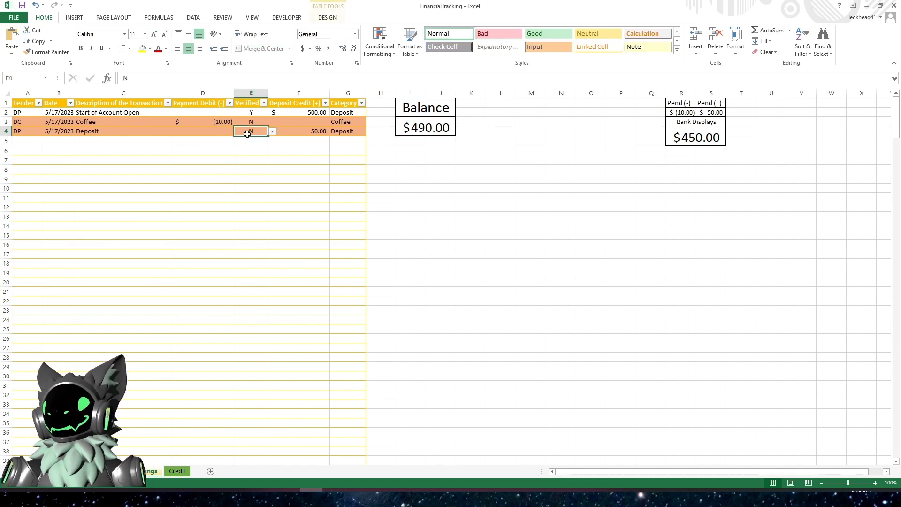
type("Y")
key("Return")
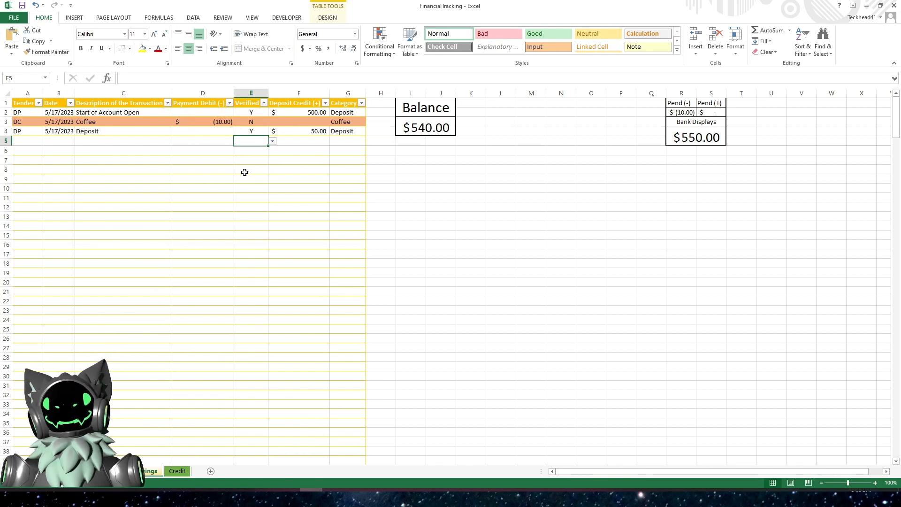
key("Up")
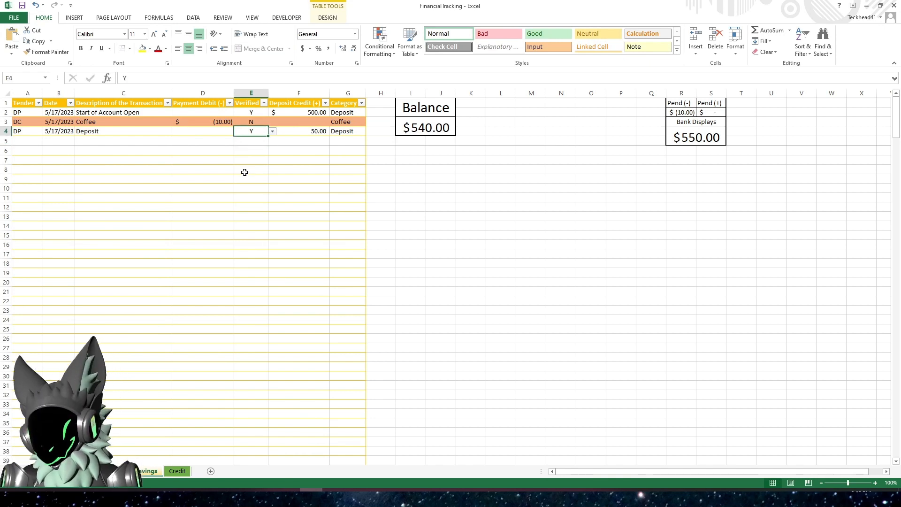
type("N")
key("Return")
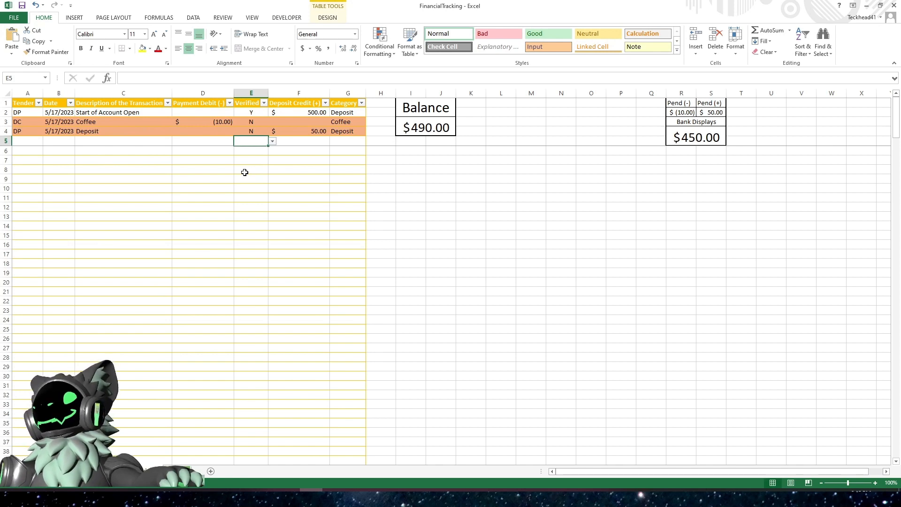
- Review the Balance formula again without changing it
key("alt+Tab")
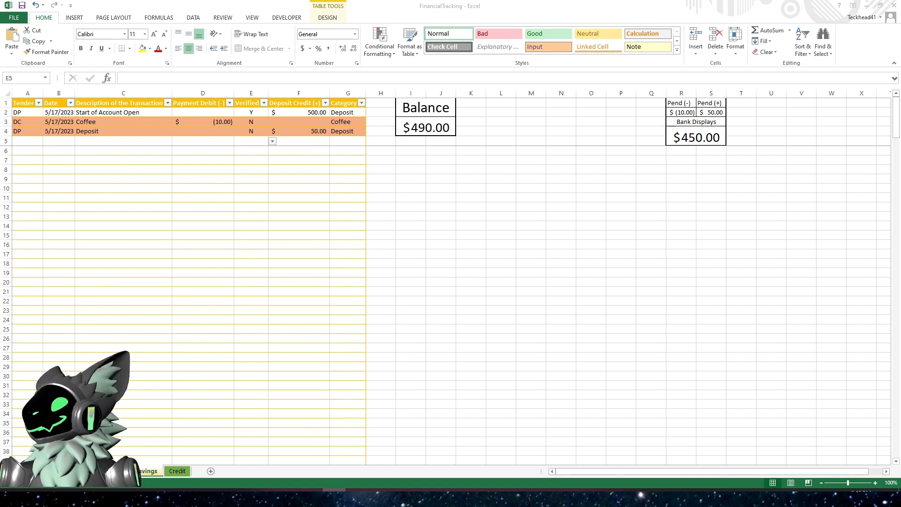
left_click(410, 172)
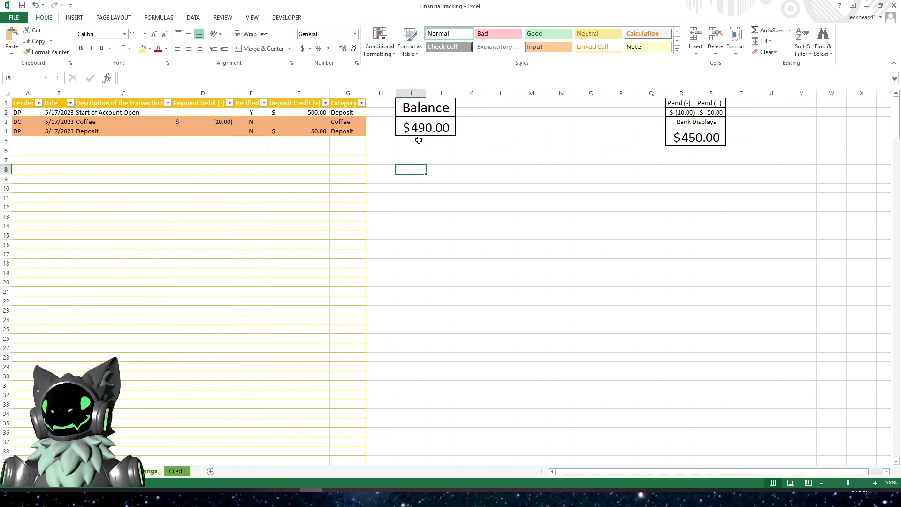
left_click(420, 129)
left_click(239, 78)
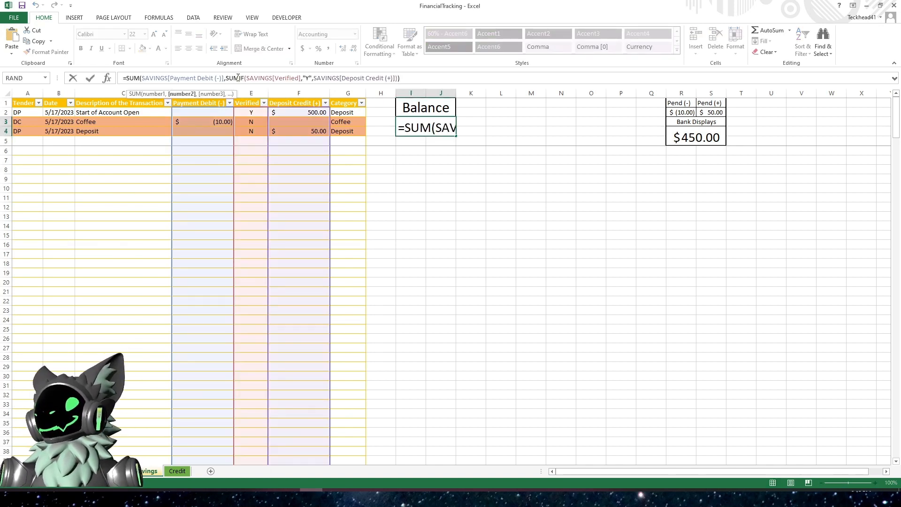
key("Return")
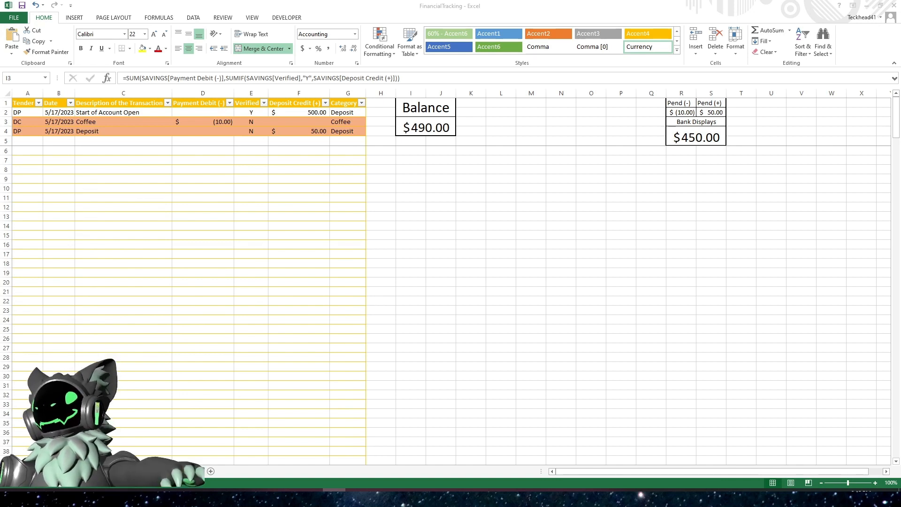
- Test the totals by setting the Coffee row's Verified value to Y and back to N
left_click(506, 163)
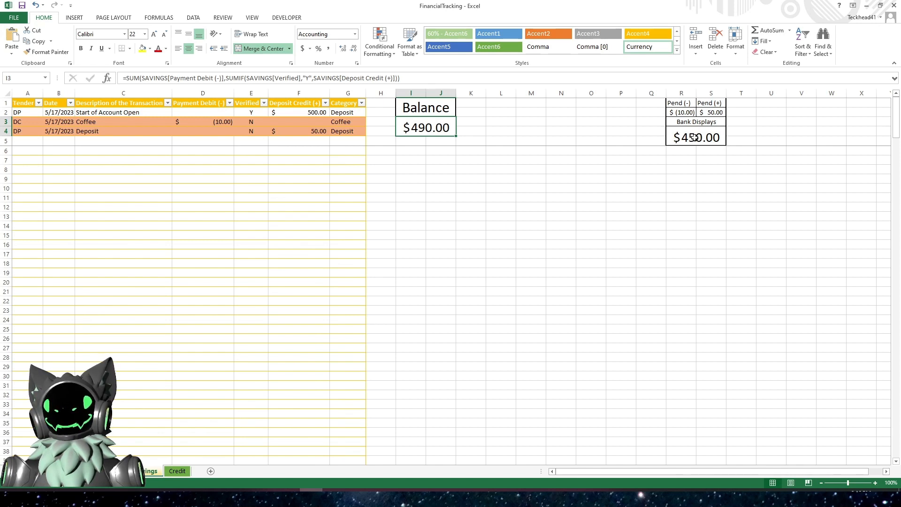
left_click(252, 122)
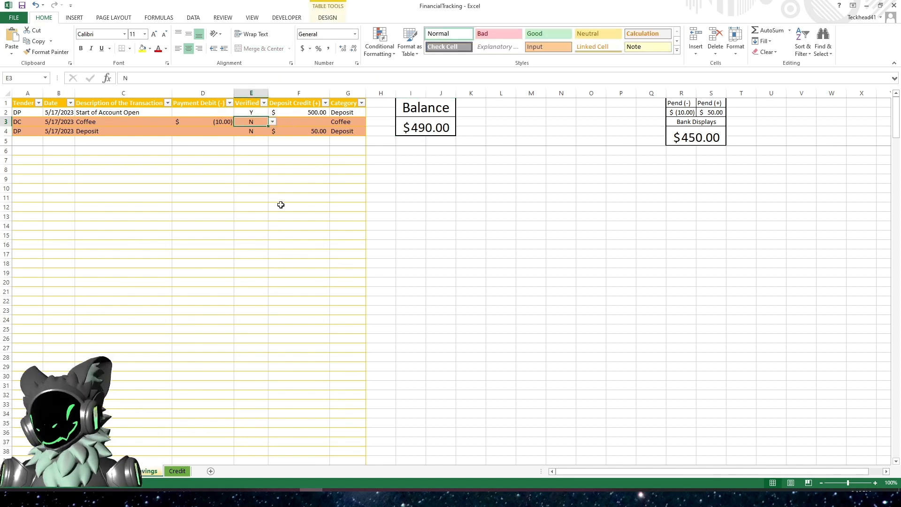
type("Y")
key("Return")
key("Up")
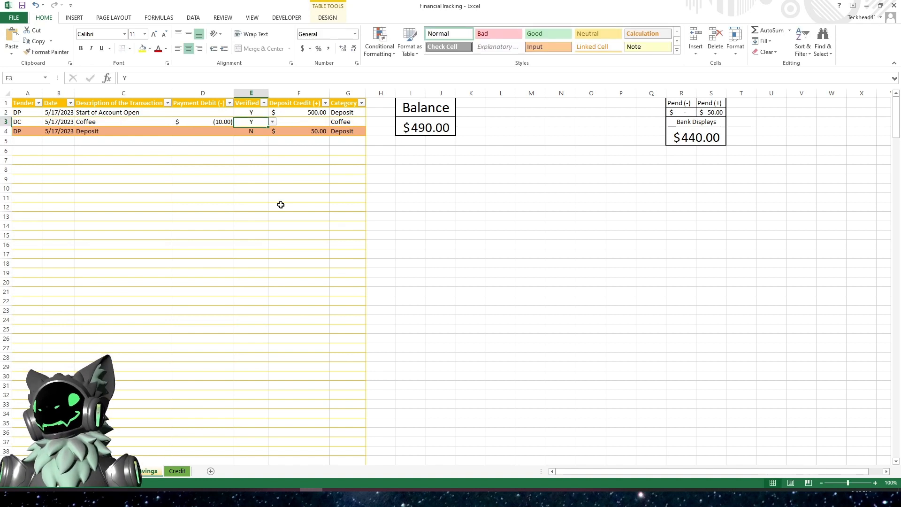
type("N")
key("Return")
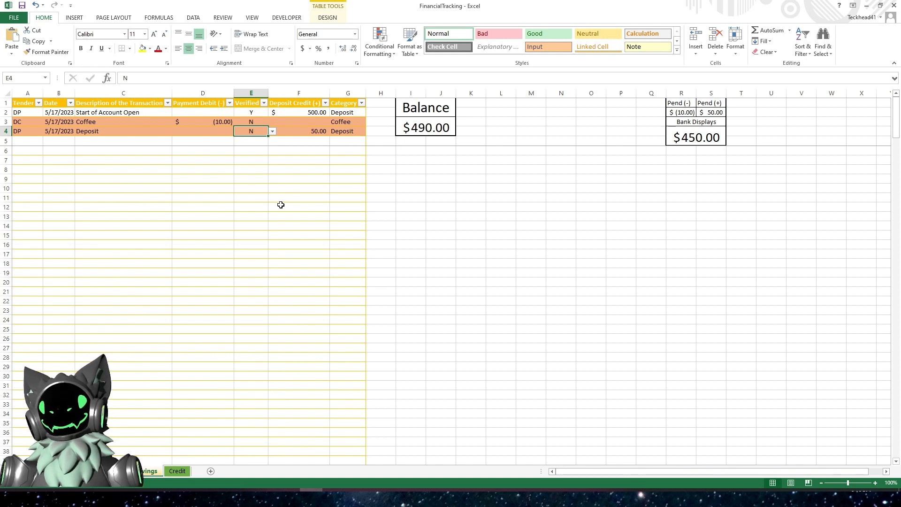
- Test the totals by setting both the Coffee and Deposit rows to Y, then back to N
key("Up")
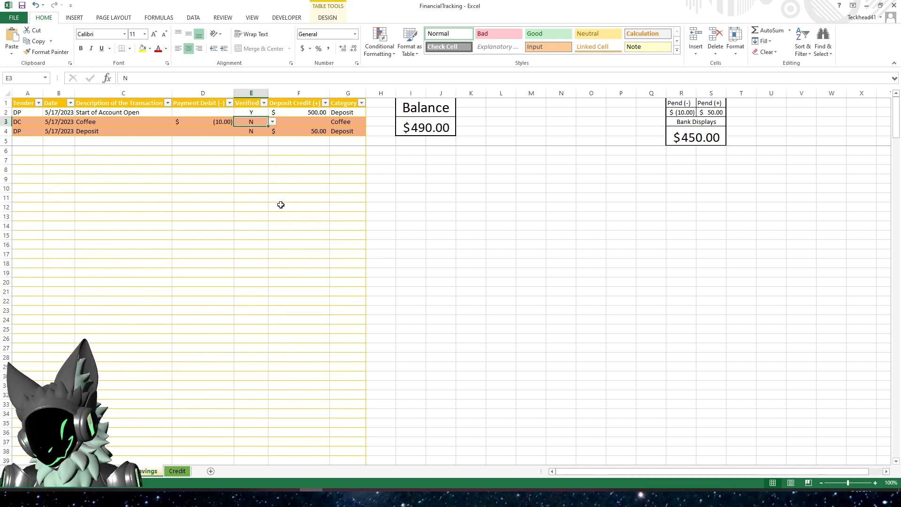
type("Y")
key("Return")
type("Y")
key("Return")
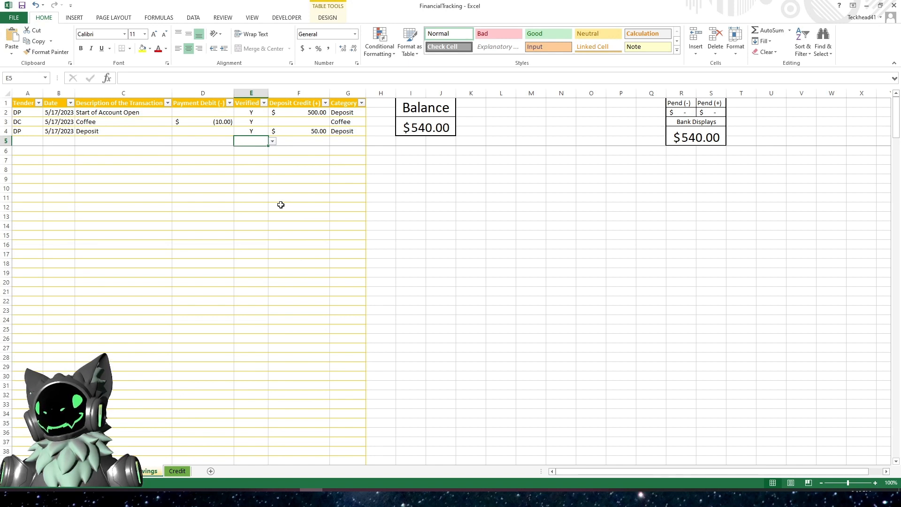
key("Up")
key("Up")
type("N")
key("Return")
type("N")
key("Return")
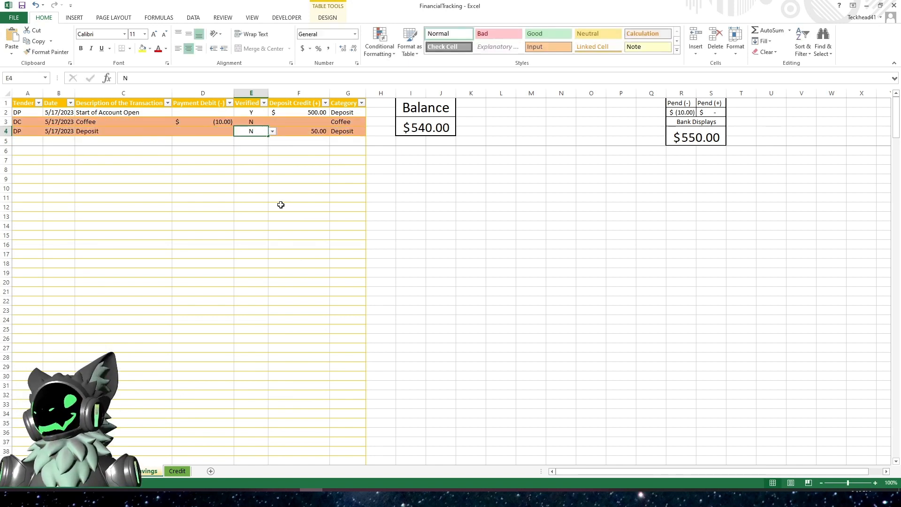
key("Return")
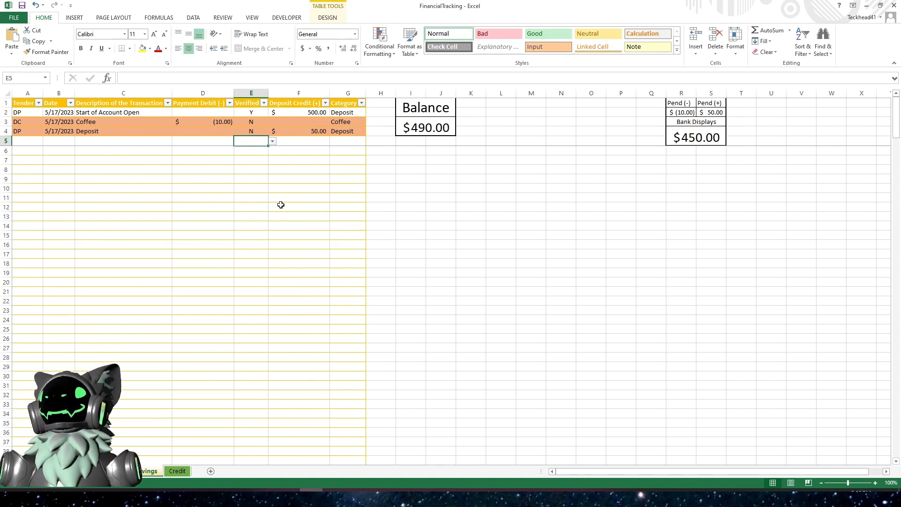
key("Up")
key("Down")
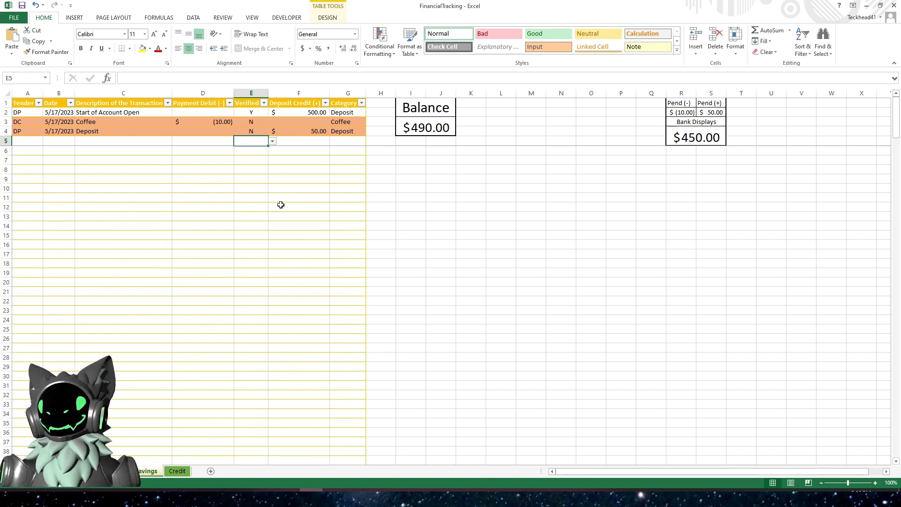
- Inspect the Deposit Credit and Payment Debit values and the Balance formula
left_click(304, 111)
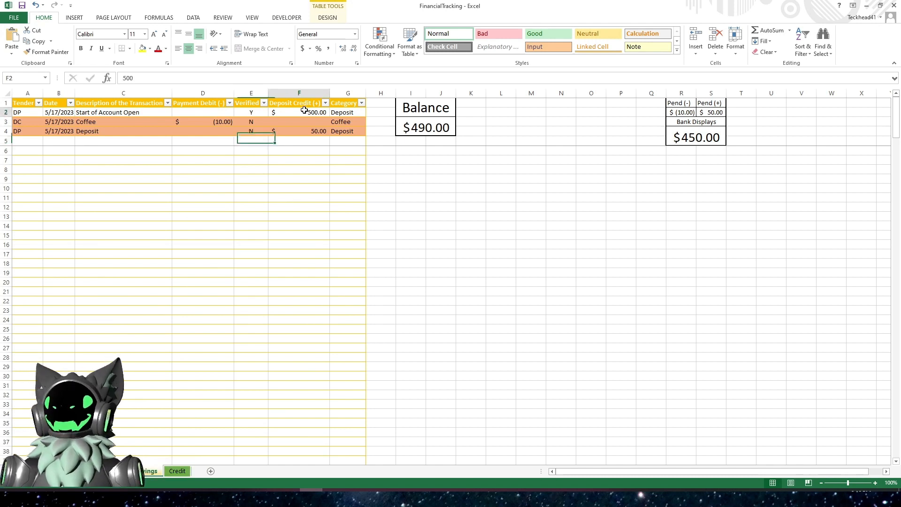
left_click(211, 121)
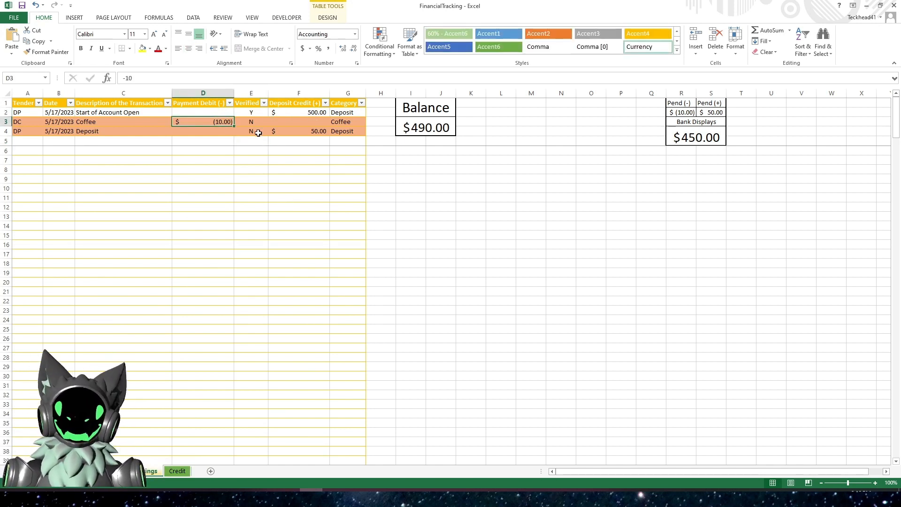
left_click(305, 133)
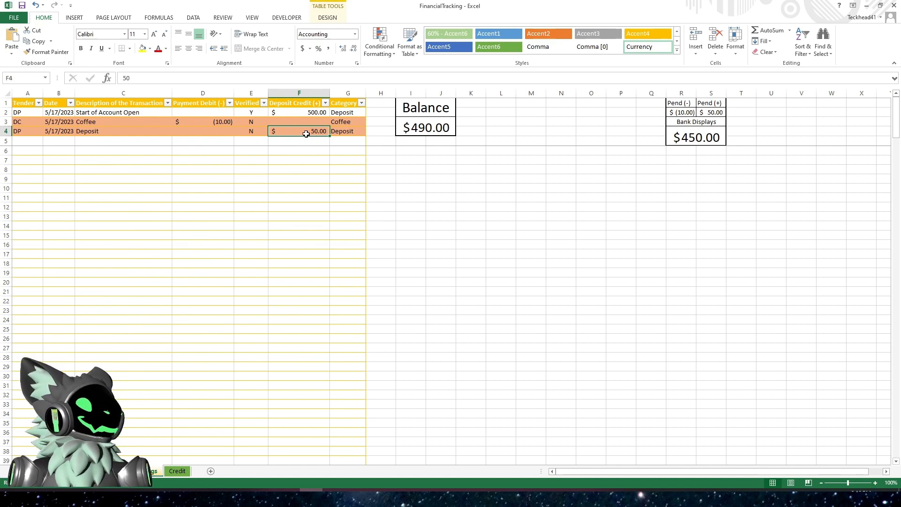
left_click(413, 127)
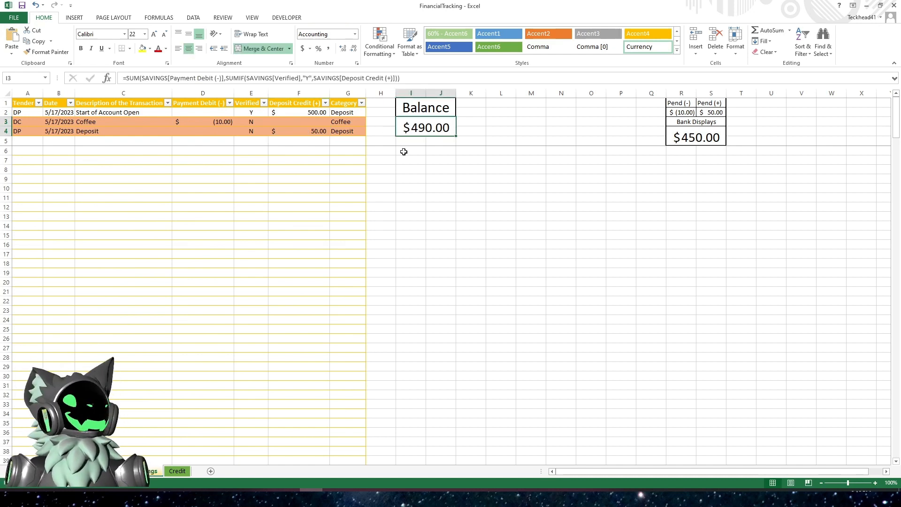
left_click(551, 132)
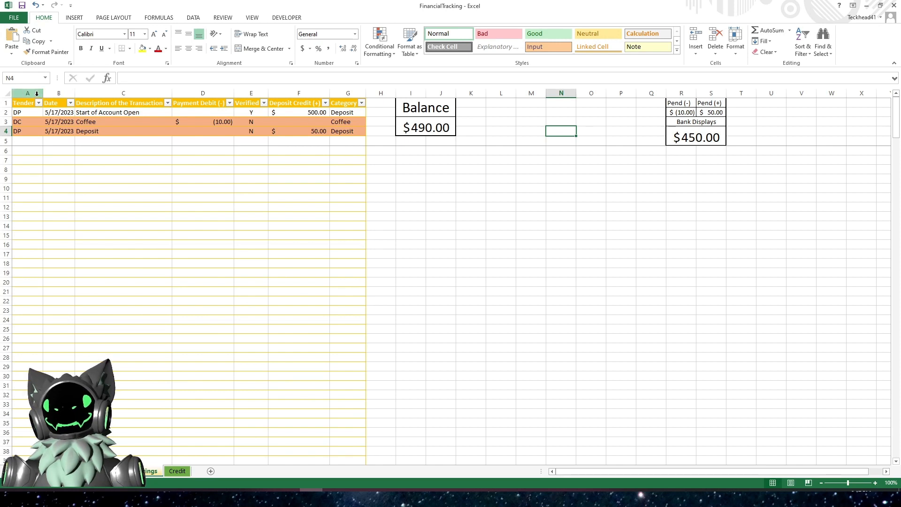
- Try changing the Bank Displays formula to =I3-R2+S2, then undo the change
left_click(683, 137)
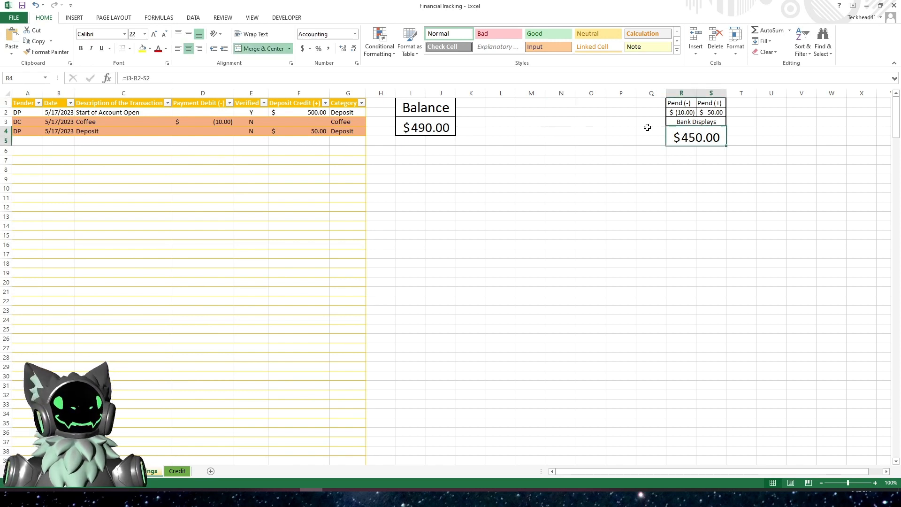
left_click(500, 77)
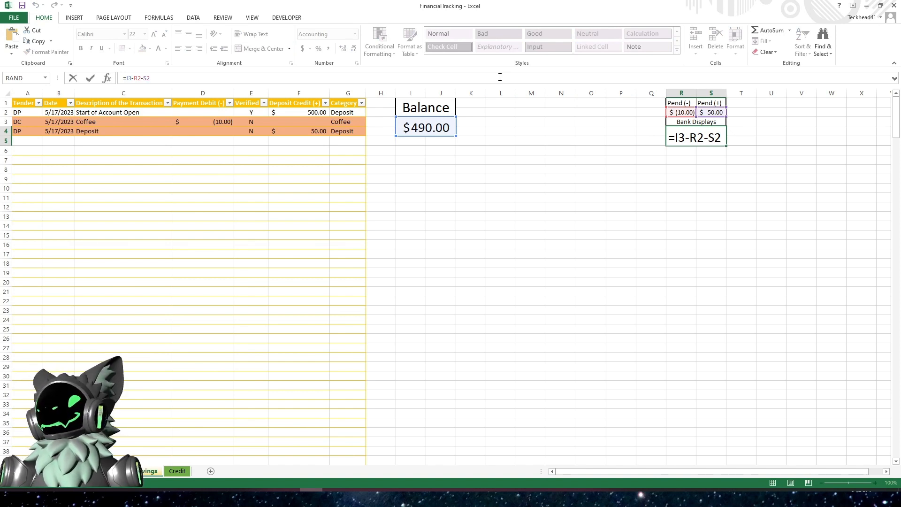
left_click(144, 78)
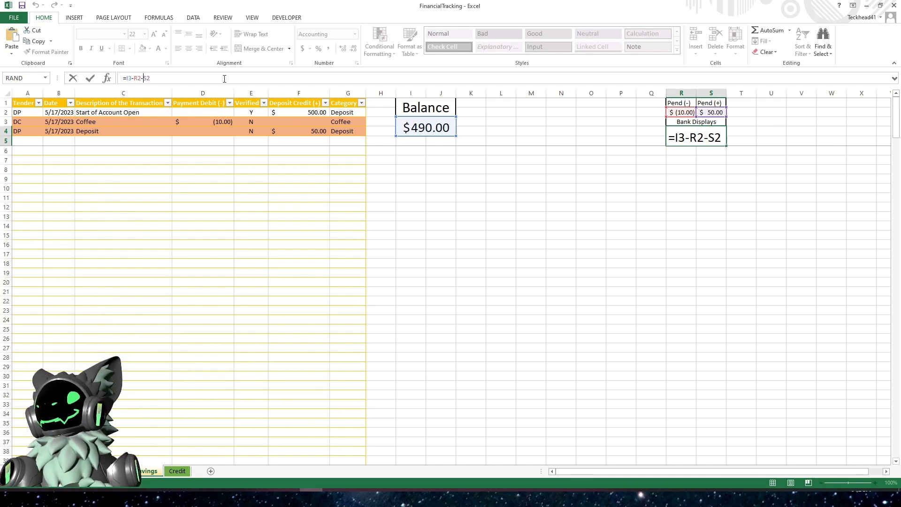
key("BackSpace")
type("+")
key("Return")
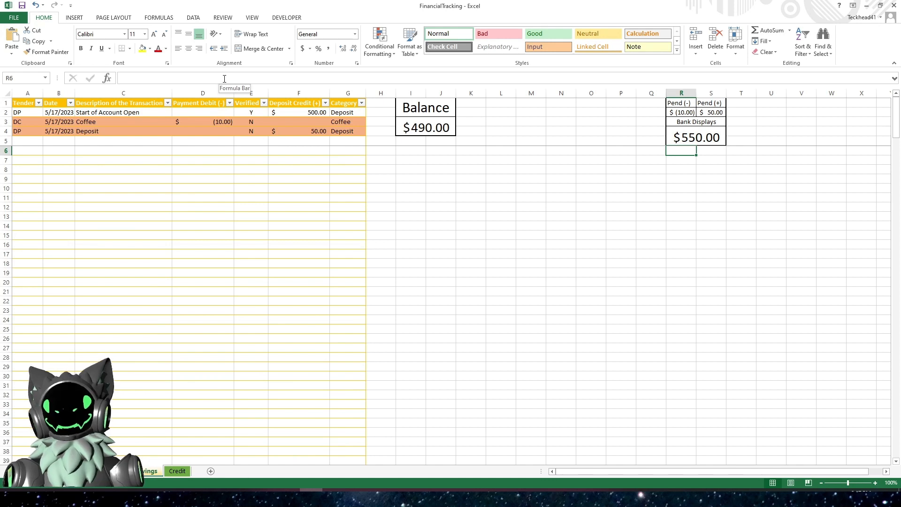
key("ctrl+z")
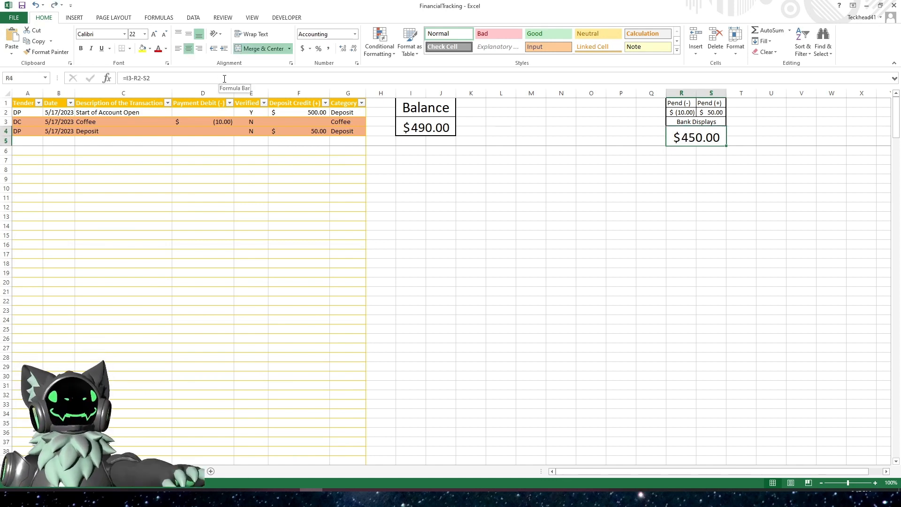
- Inspect the Pend (+), Bank Displays and Pend (-) formulas
left_click(705, 113)
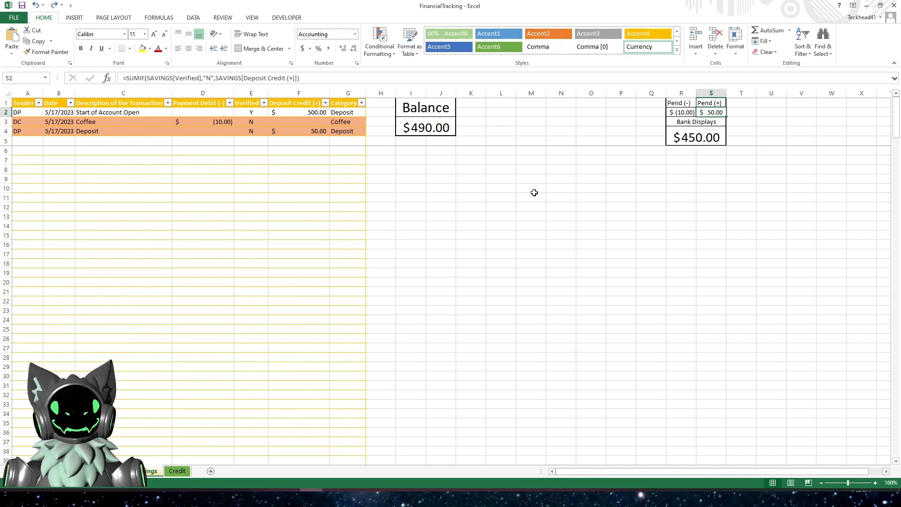
left_click(596, 191)
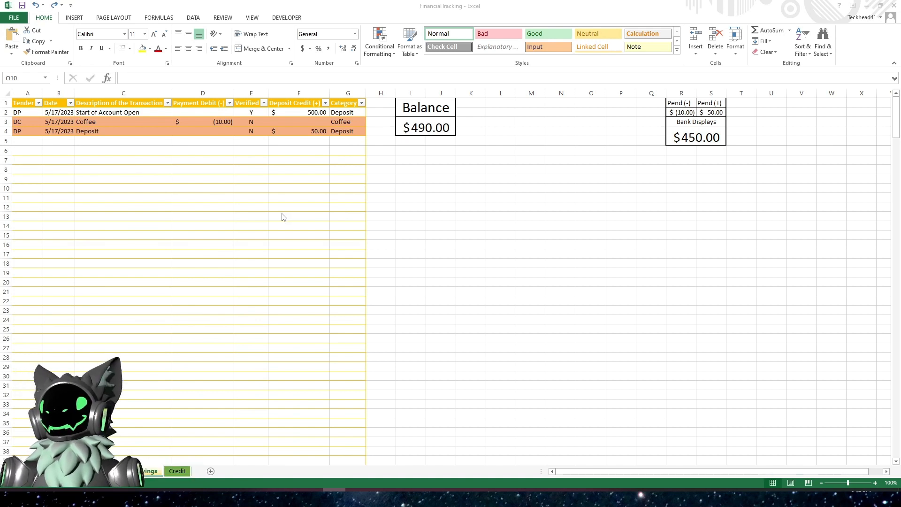
left_click(683, 139)
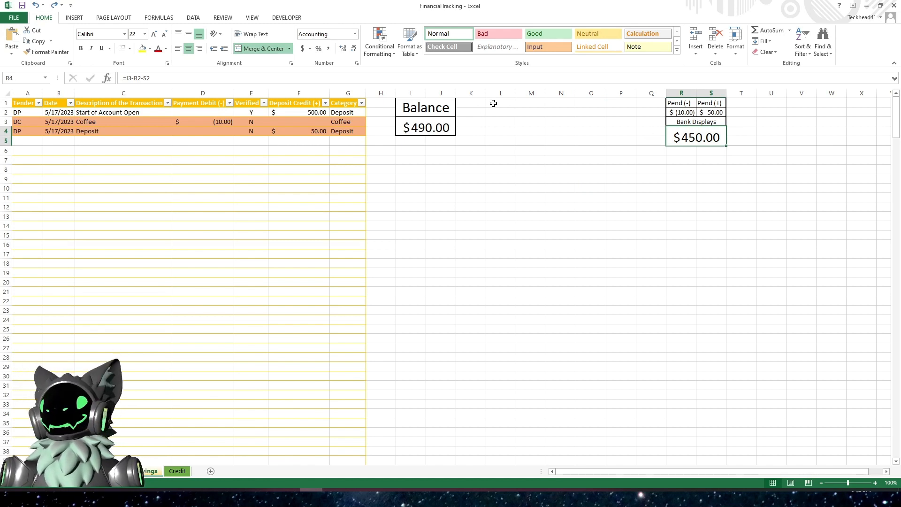
left_click(507, 83)
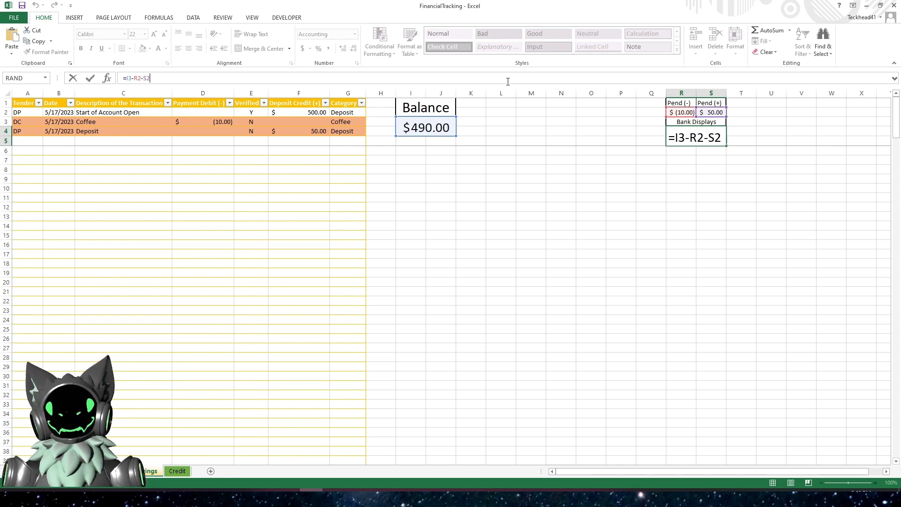
key("ctrl+Return")
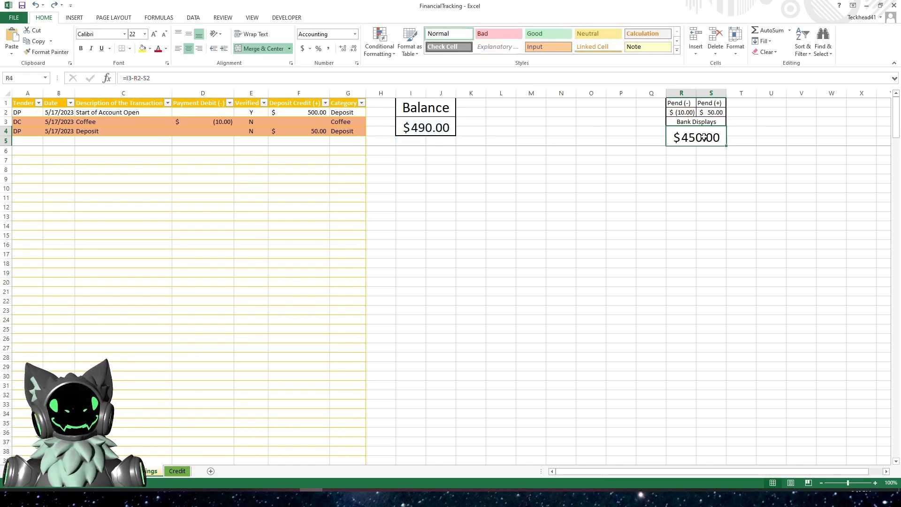
left_click(684, 113)
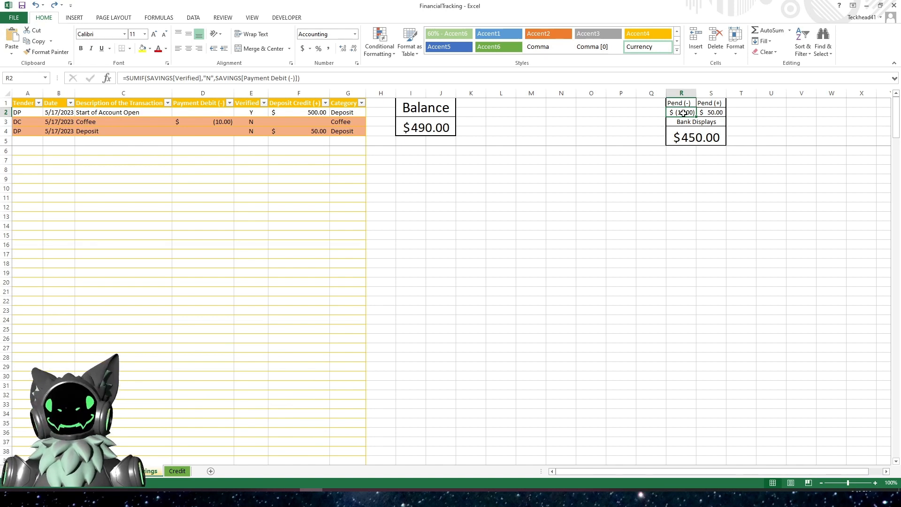
left_click(690, 140)
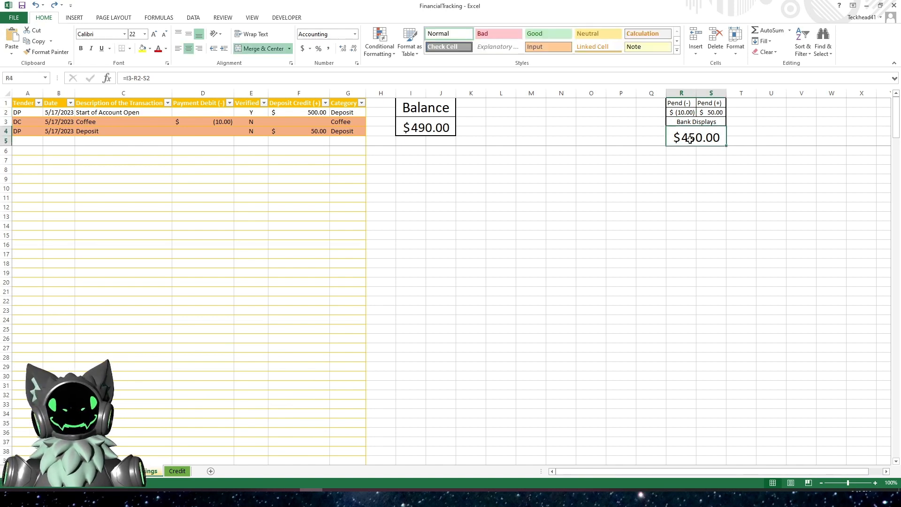
left_click(679, 169)
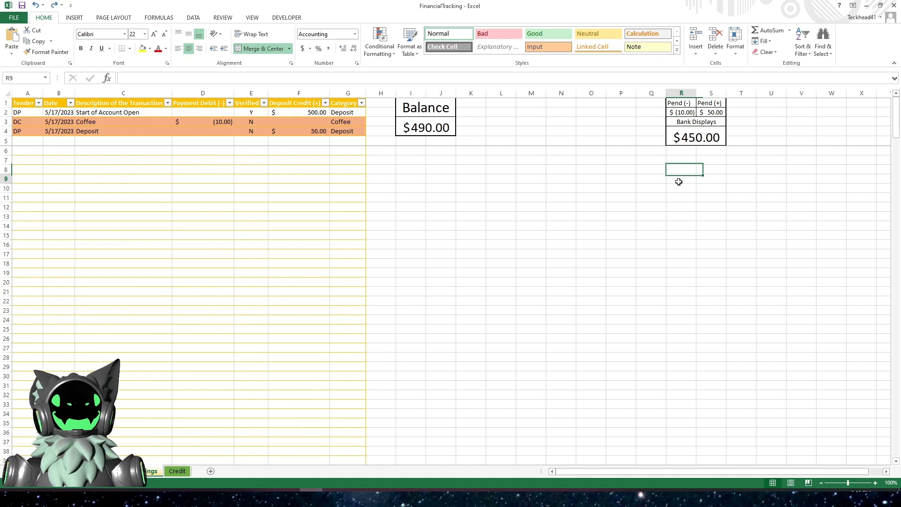
- Copy the Pend (-) SUMIF formula and paste it into a new Notepad document
left_click(675, 113)
left_click(165, 88)
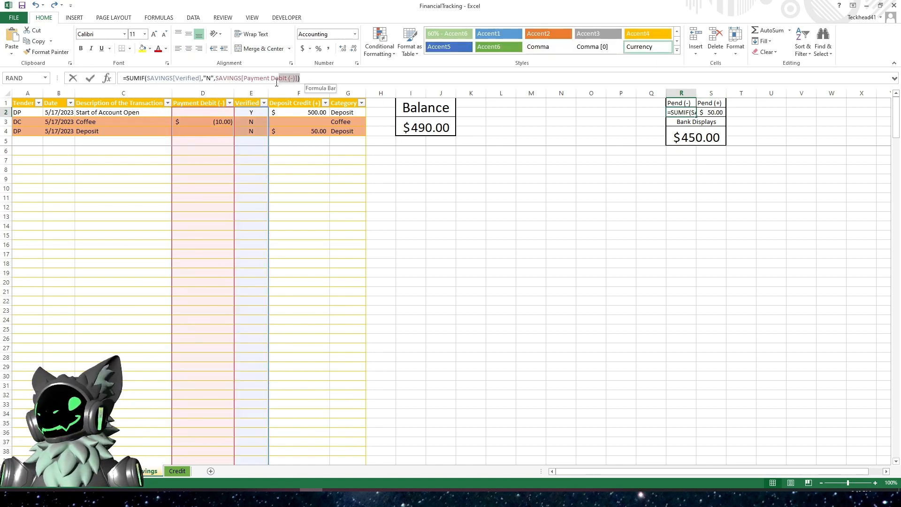
left_click_drag(302, 79, 128, 79)
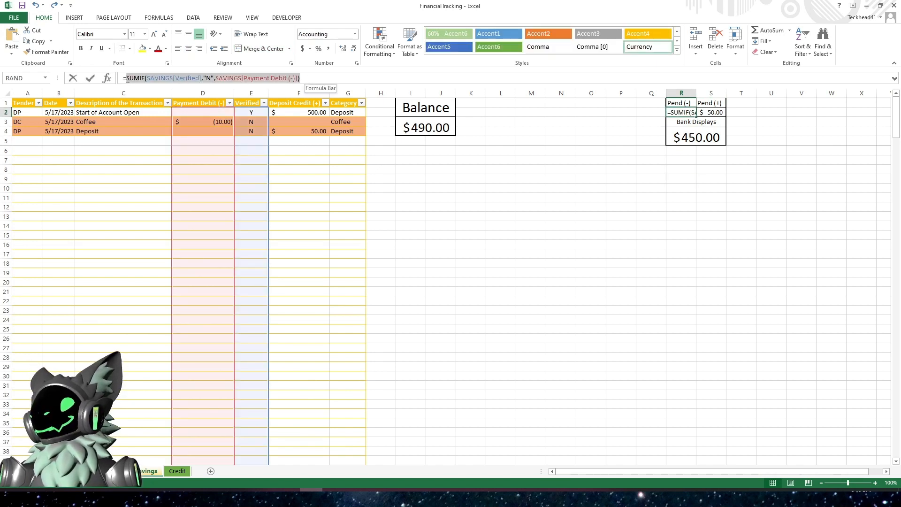
key("ctrl+c")
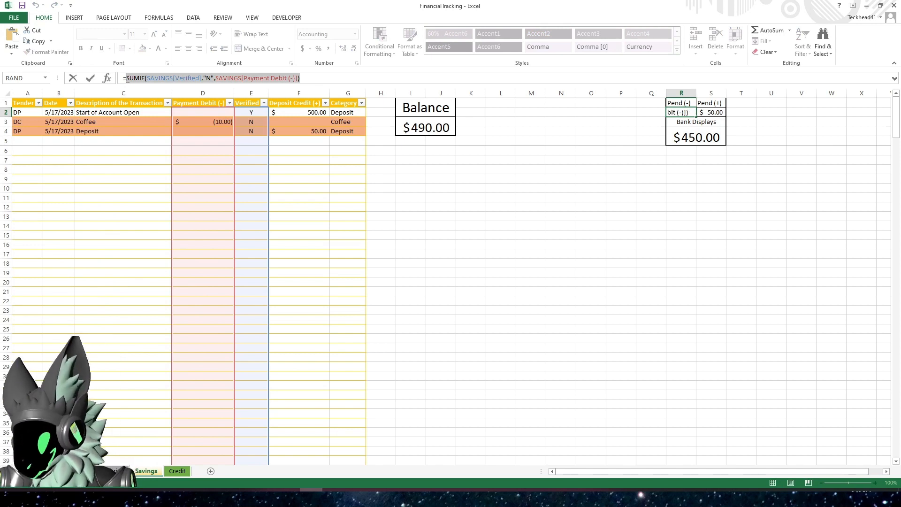
key("super")
type("note")
key("Return")
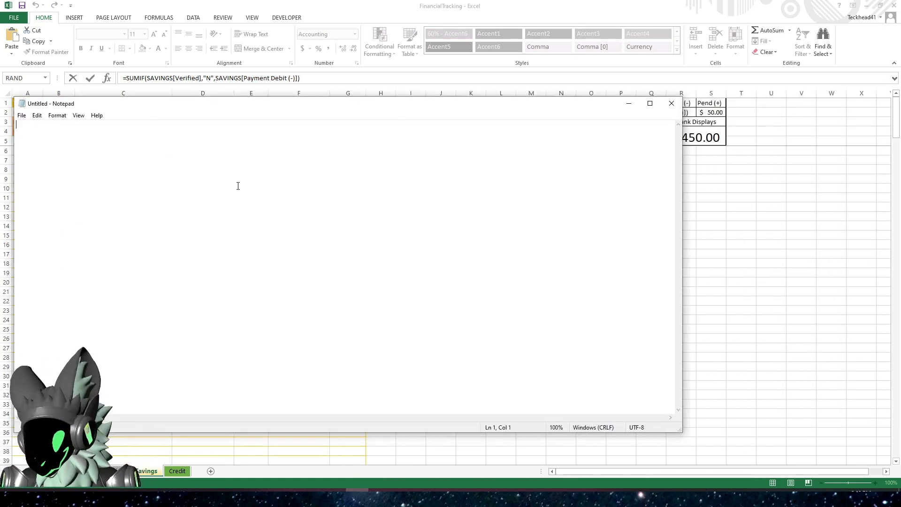
key("ctrl+v")
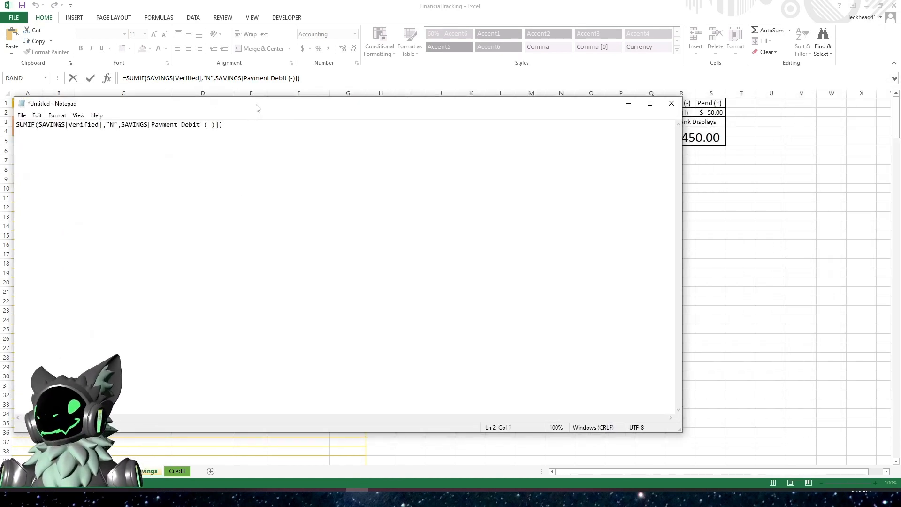
left_click_drag(255, 105, 0, 88)
- Copy the Pend (+) SUMIF formula for use alongside the first in Notepad
left_click(419, 223)
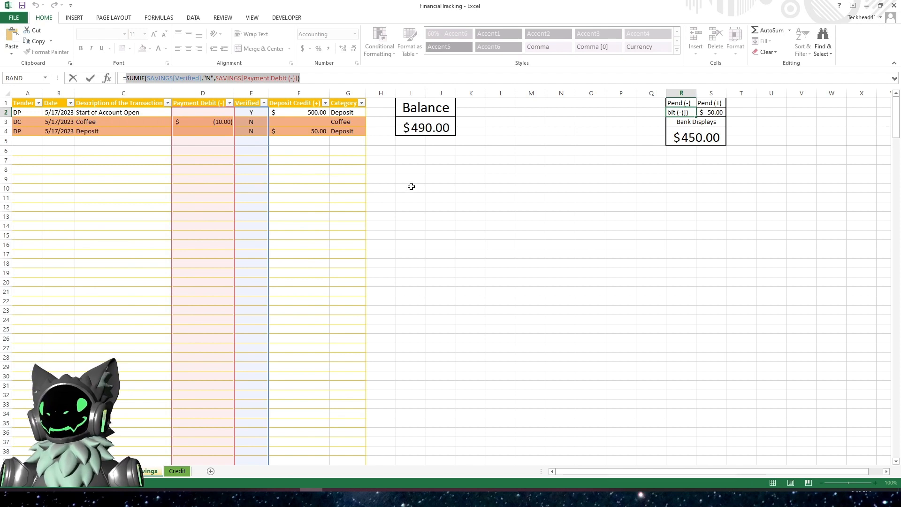
key("Tab")
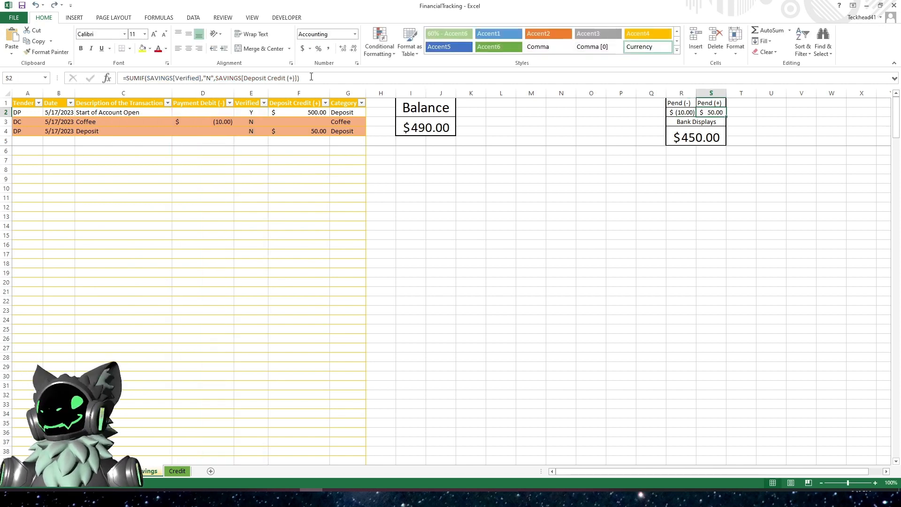
left_click(316, 79)
left_click_drag(126, 78, 126, 151)
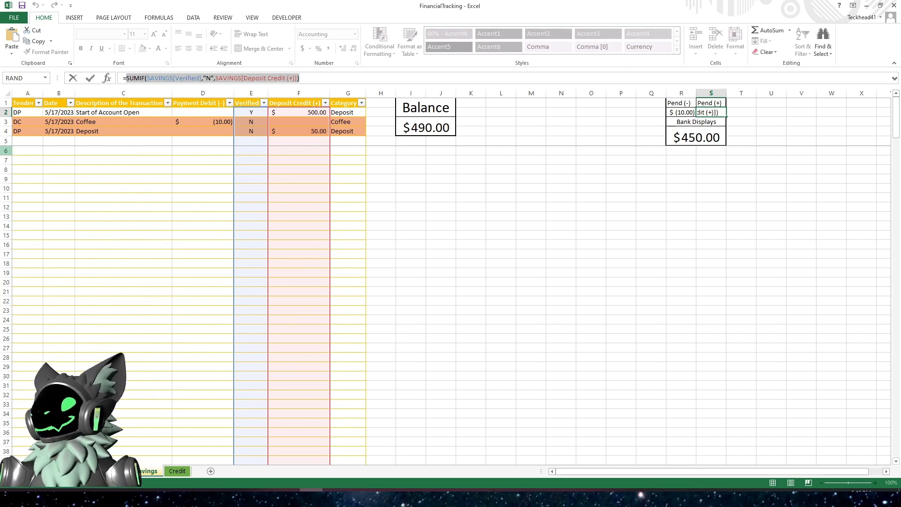
left_click(0, 151)
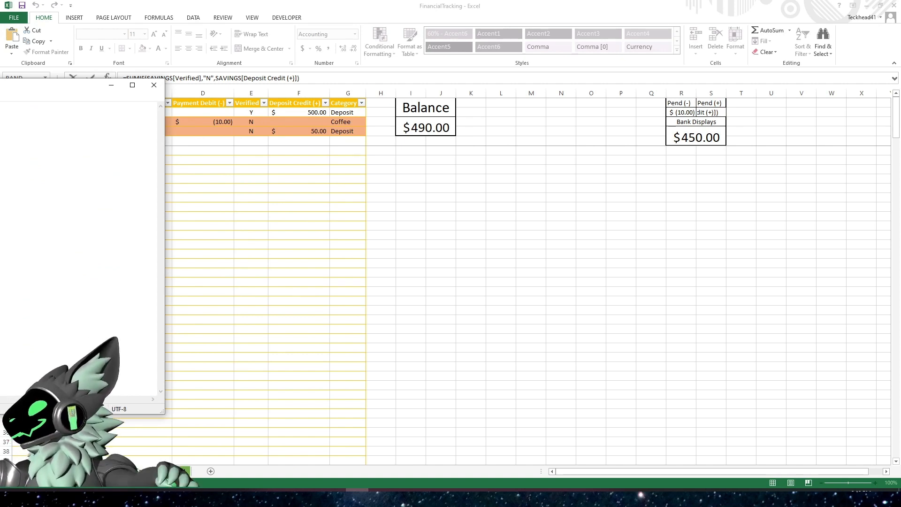
left_click(412, 208)
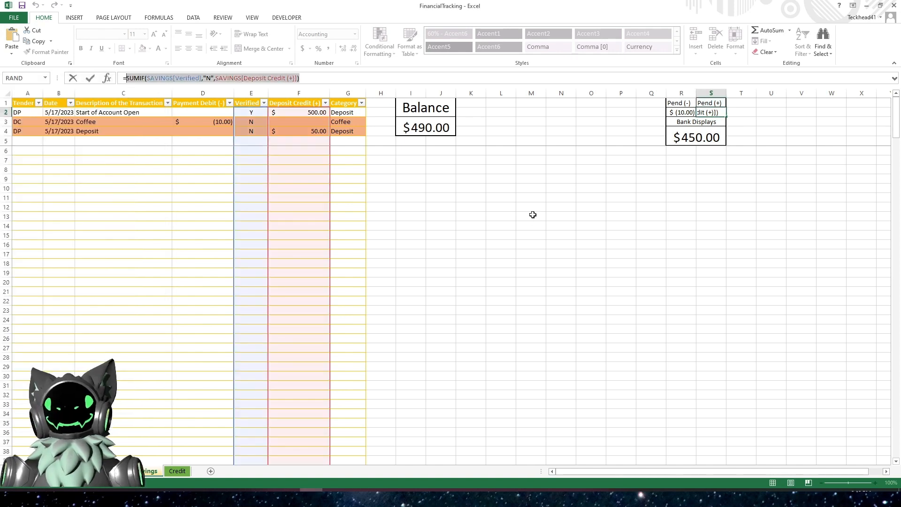
left_click(688, 140)
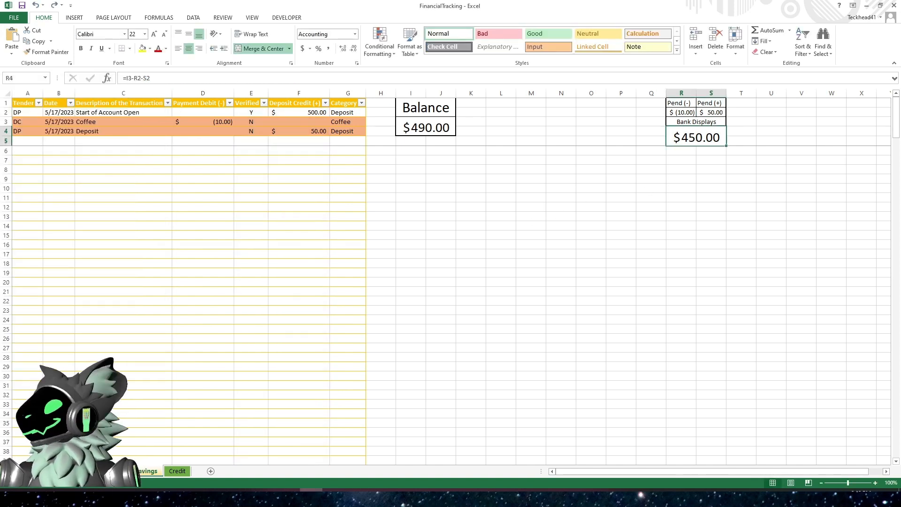
left_click(358, 498)
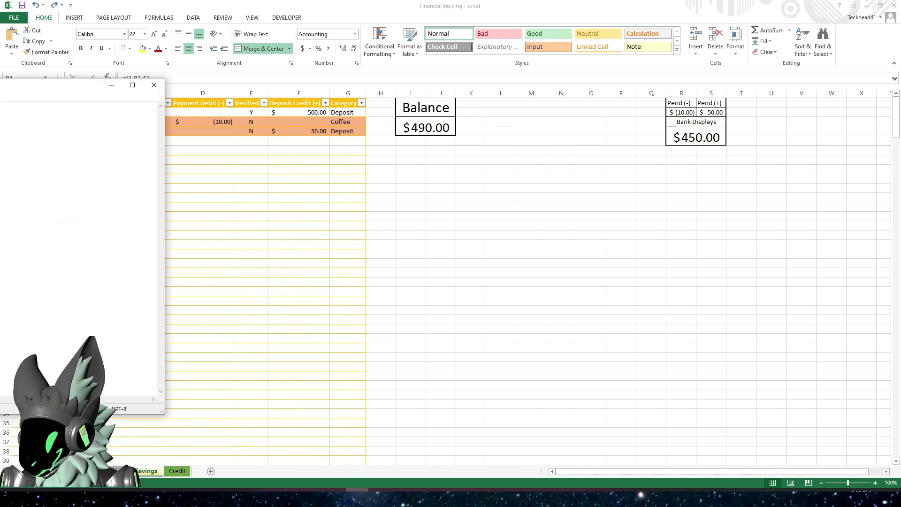
left_click(501, 241)
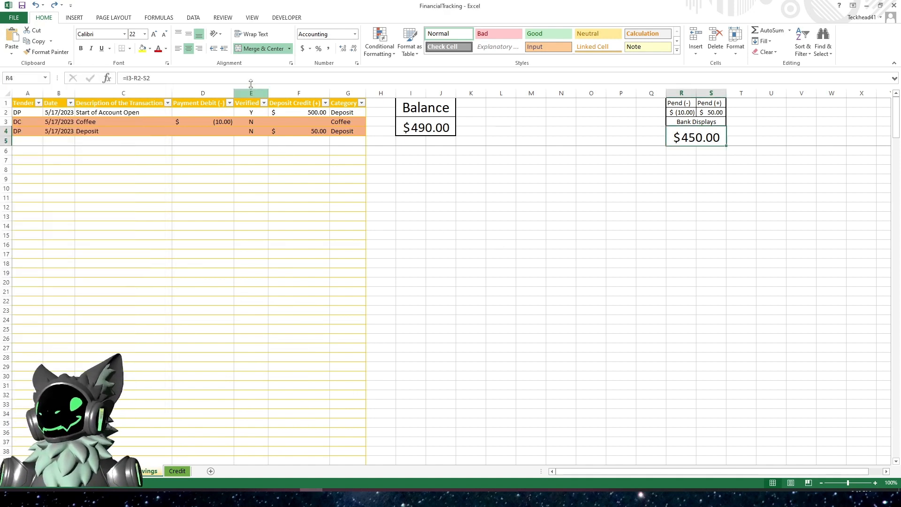
- Replace the Bank Displays formula with pasted SUMIF terms for "Y" verified Payment Debit and Deposit Credit
key("F2")
key("Escape")
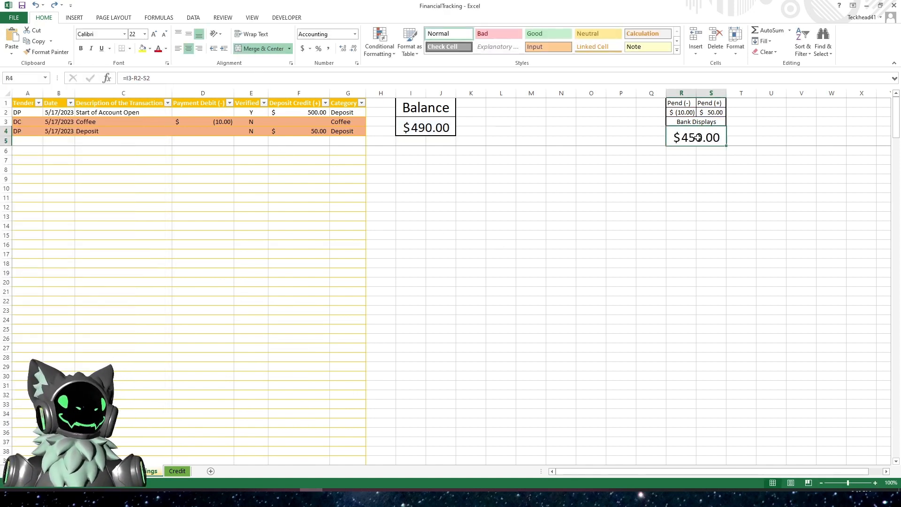
left_click_drag(475, 79, 62, 77)
type("=")
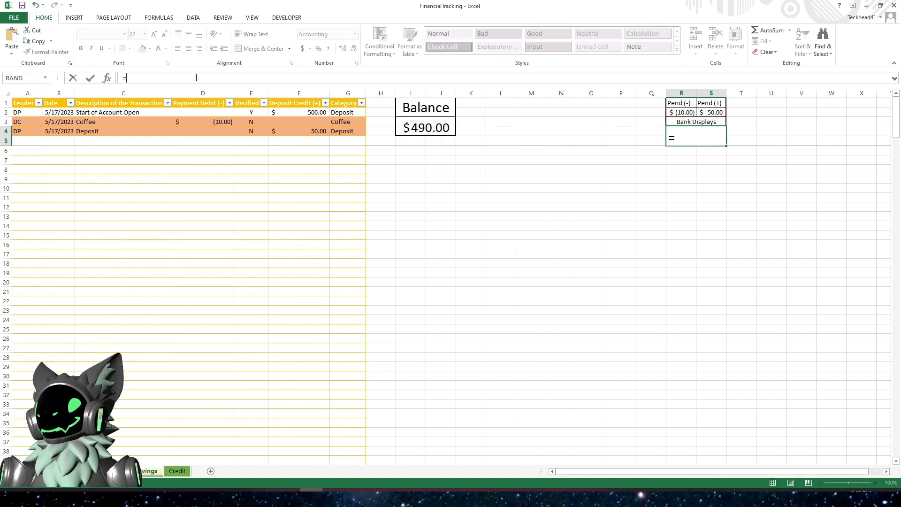
key("ctrl+v")
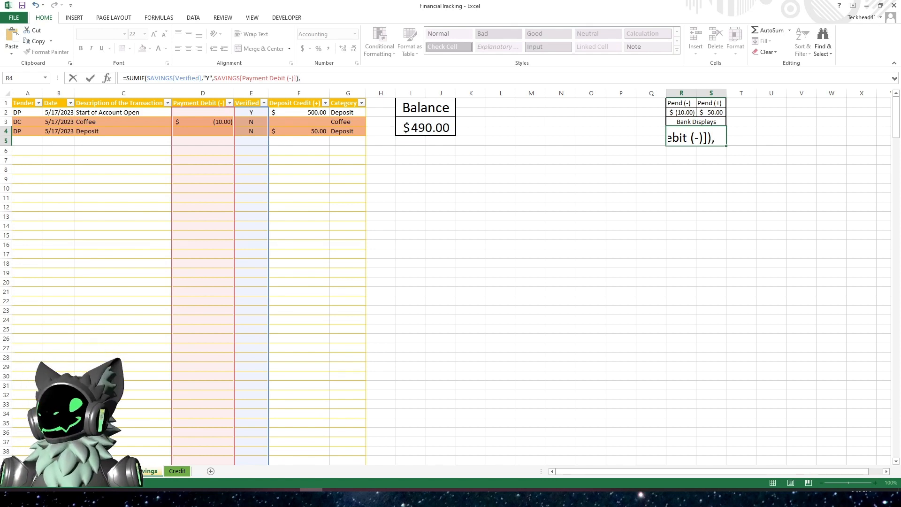
key("alt+Tab")
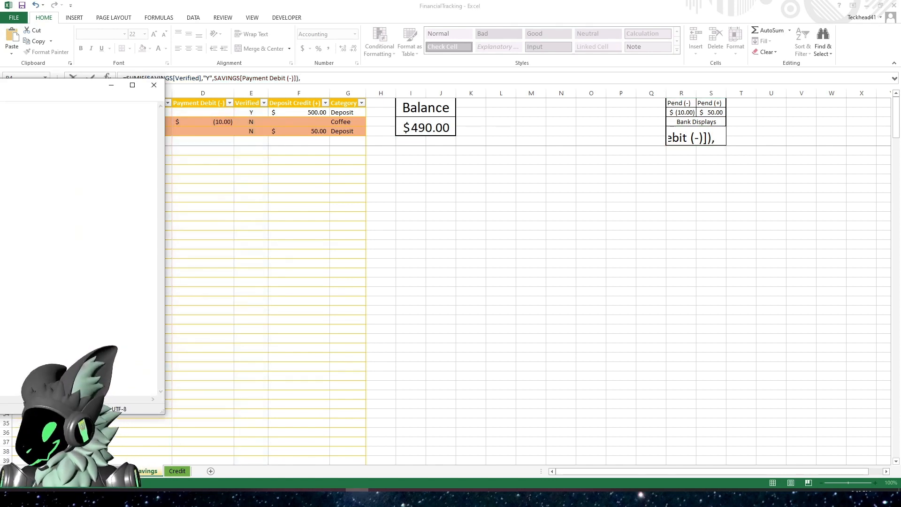
key("alt+Tab")
key("ctrl+v")
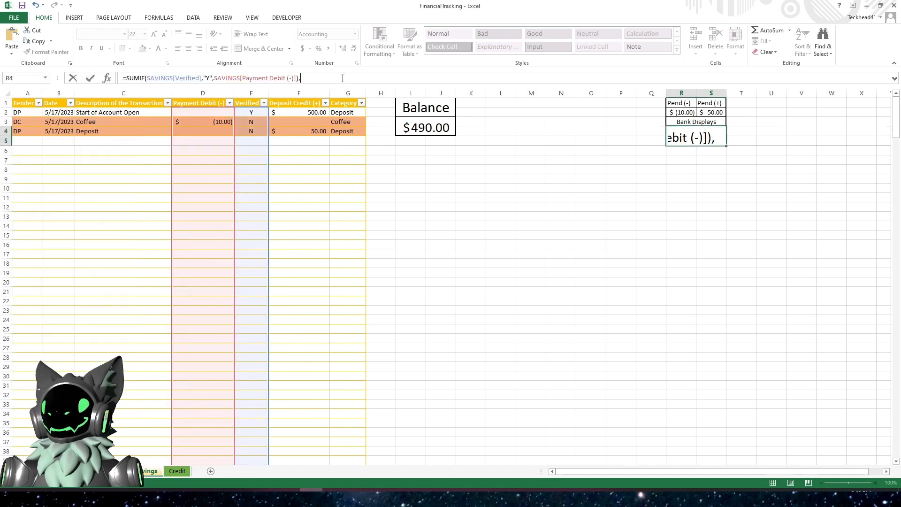
key("Return")
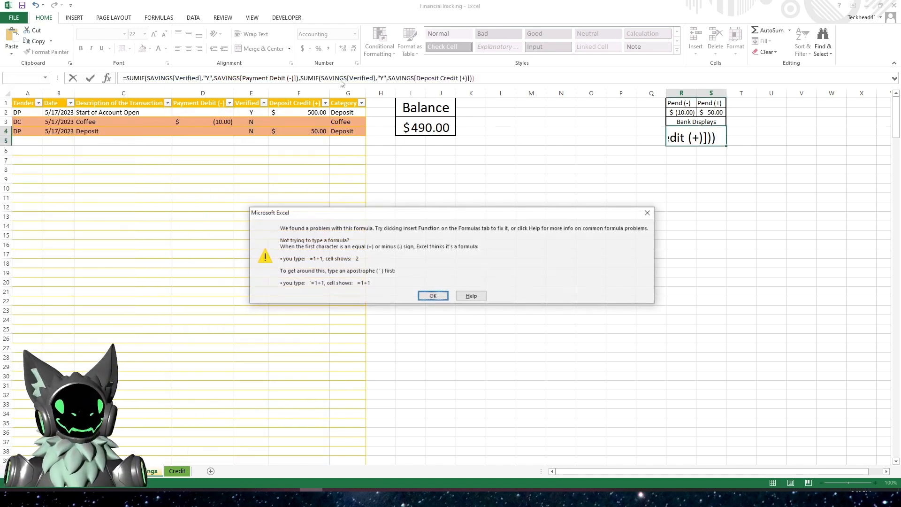
left_click(433, 295)
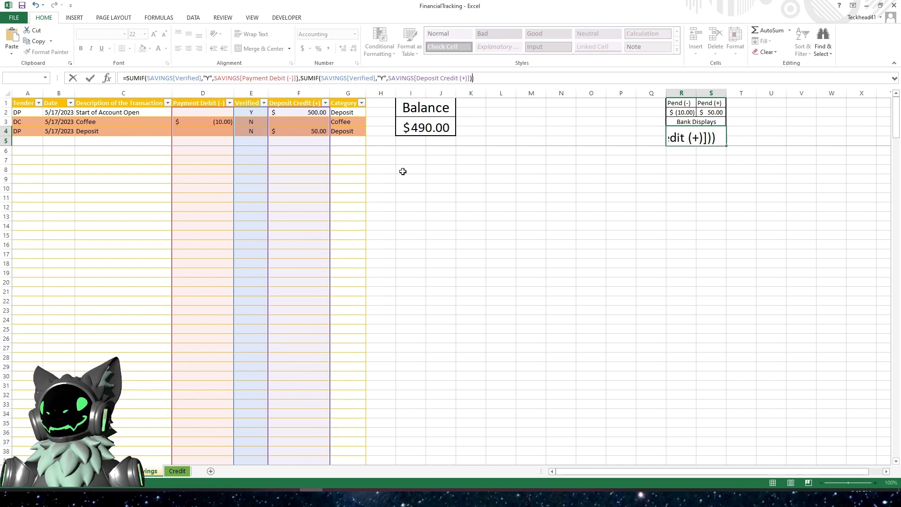
- Remove the extra closing parenthesis from the Bank Displays formula and try entering it again
key("Return")
key("Return")
key("BackSpace")
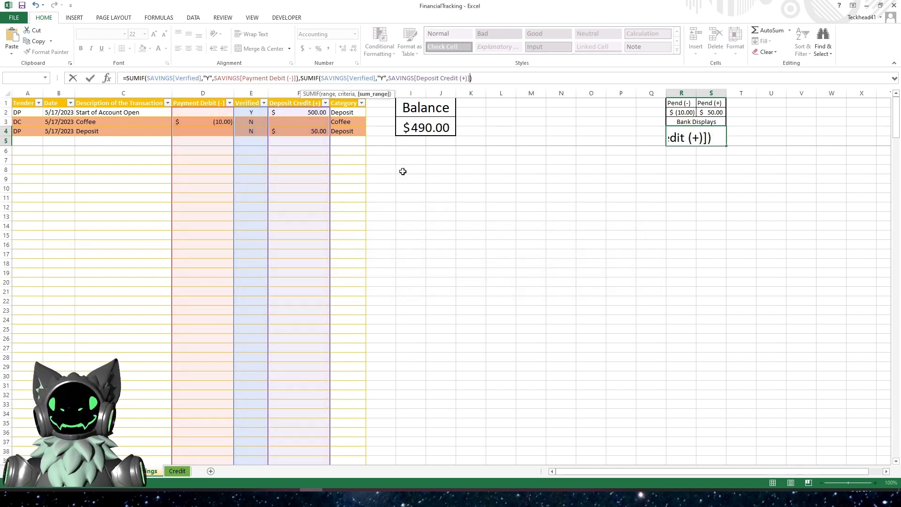
key("Return")
left_click(430, 296)
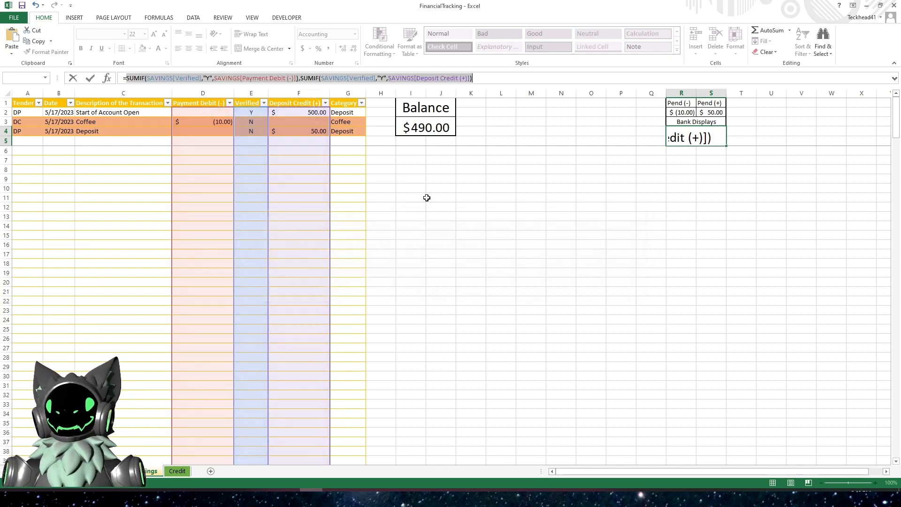
- Wrap both SUMIF terms of the Bank Displays formula in a SUM function and enter it
left_click(359, 79)
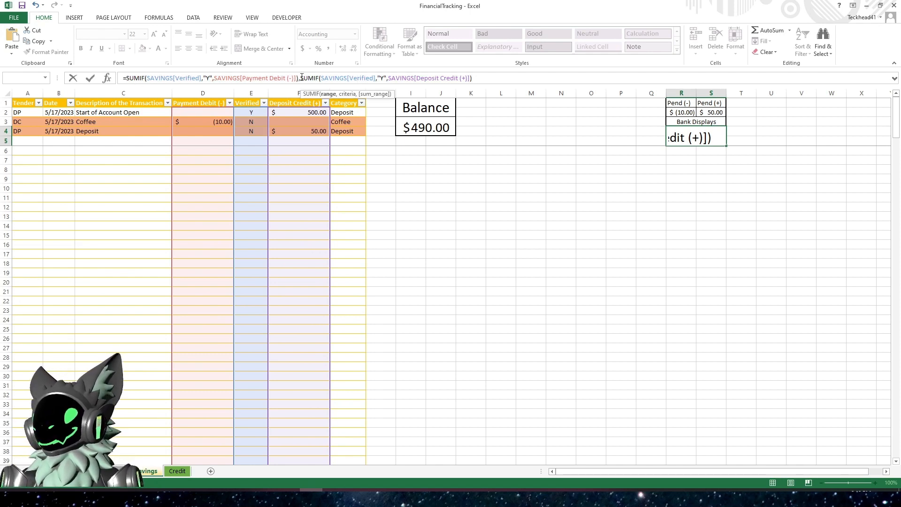
left_click(127, 78)
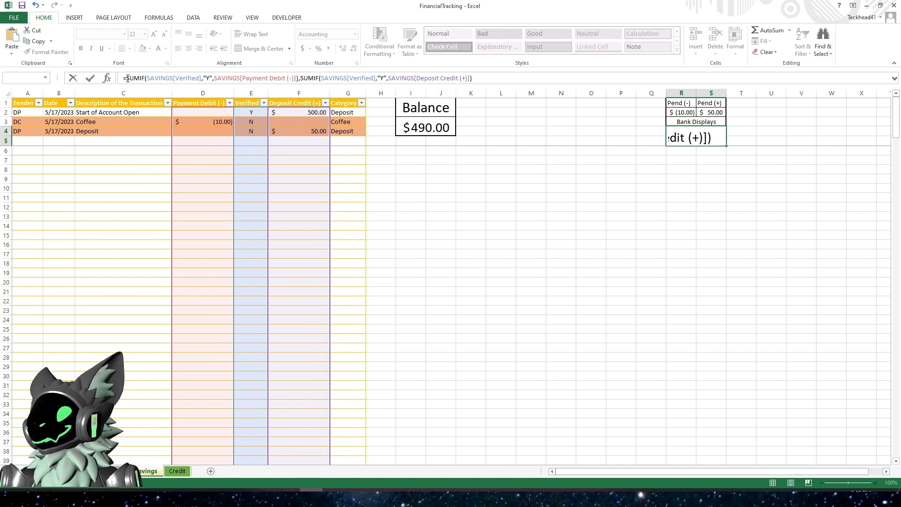
type("sum(")
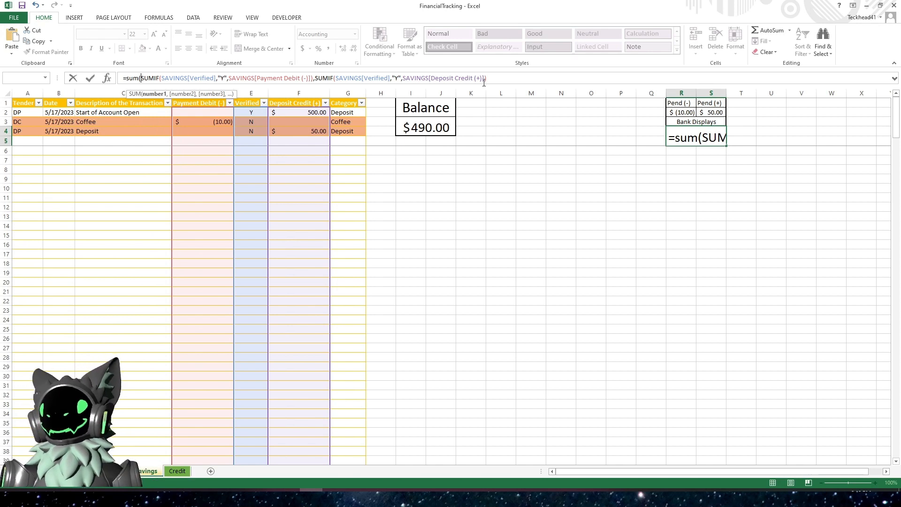
left_click(506, 78)
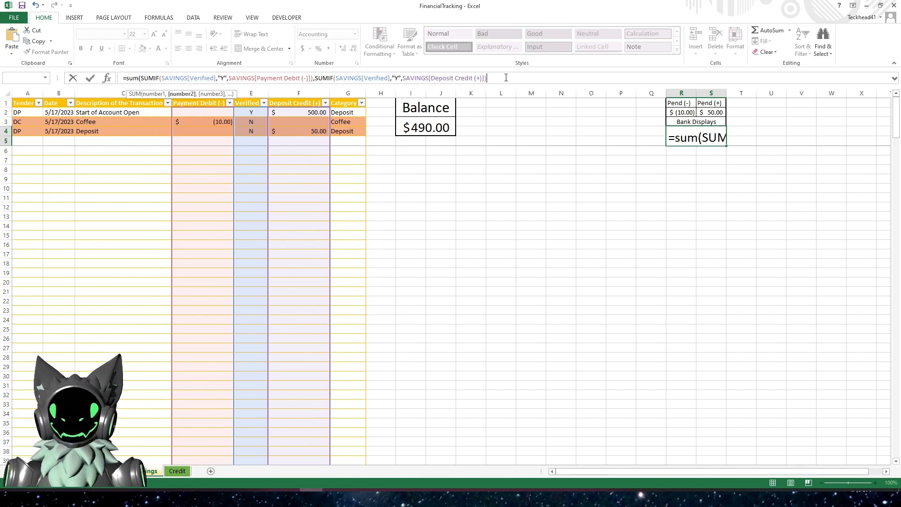
type(")")
key("Return")
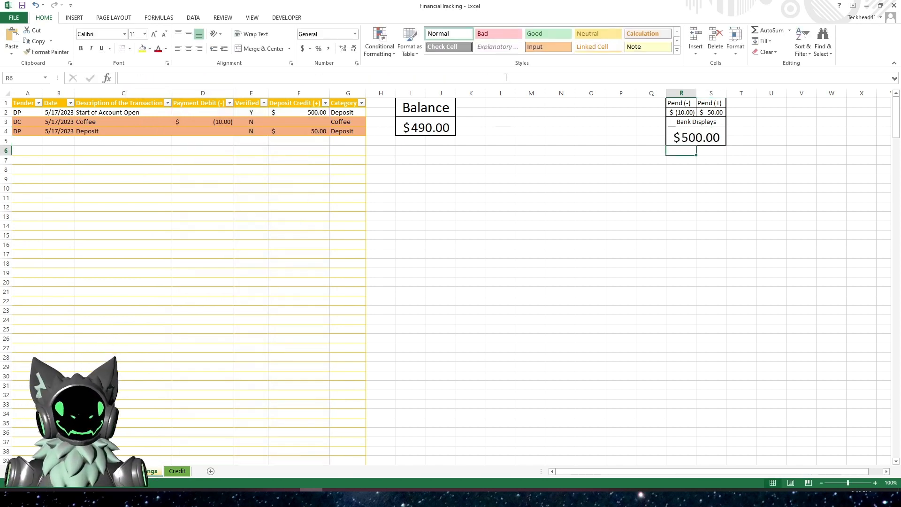
- Examine the Pend, Bank Displays and Balance formulas alongside the table's amount and Verified cells
left_click(694, 138)
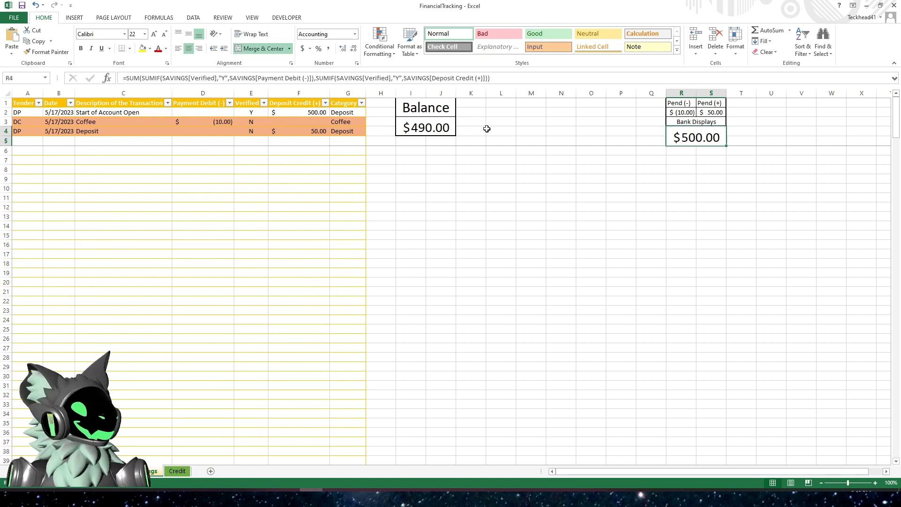
left_click(317, 78)
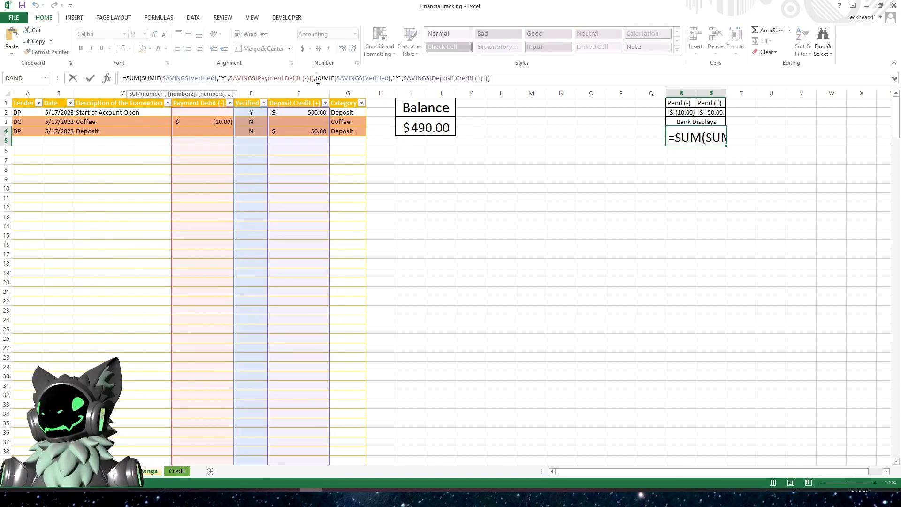
key("Escape")
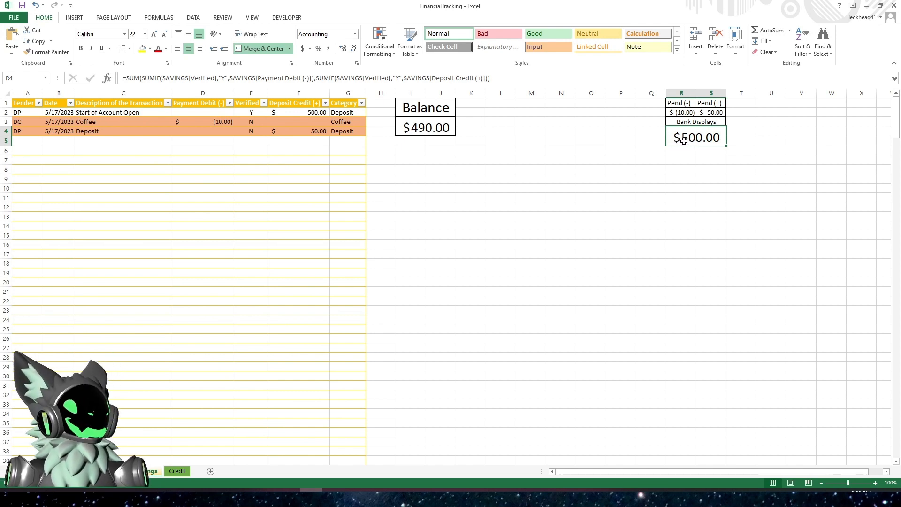
left_click(682, 113)
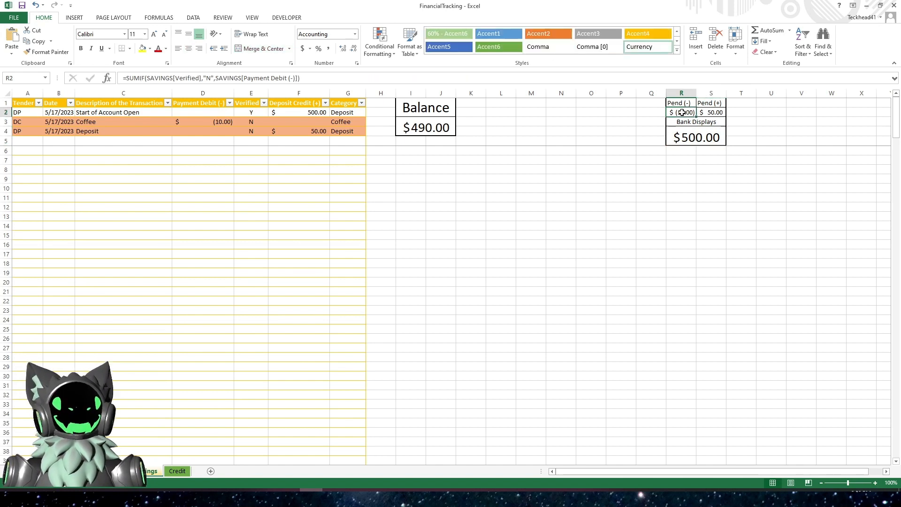
left_click(712, 113)
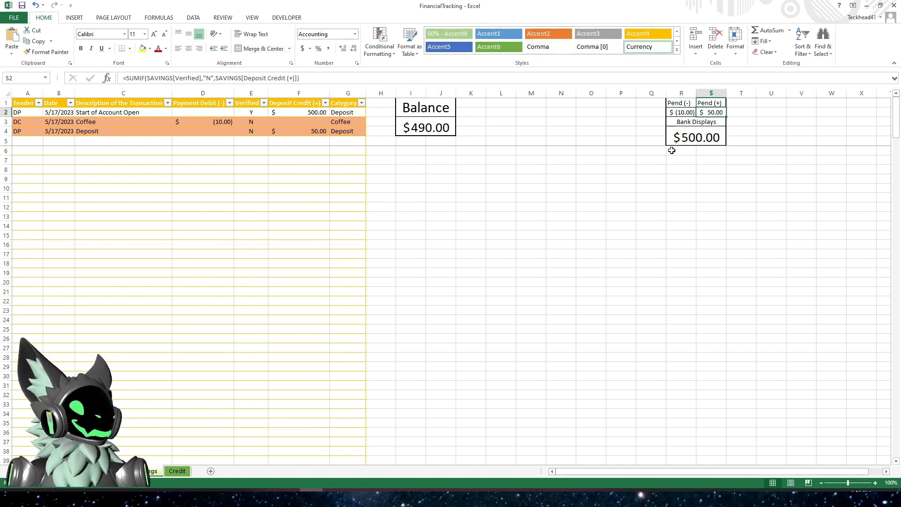
left_click(683, 135)
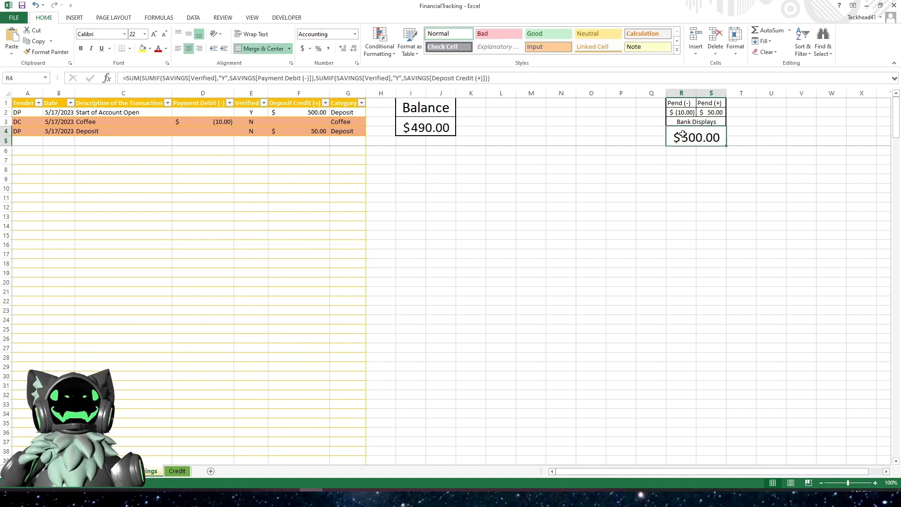
left_click(311, 114)
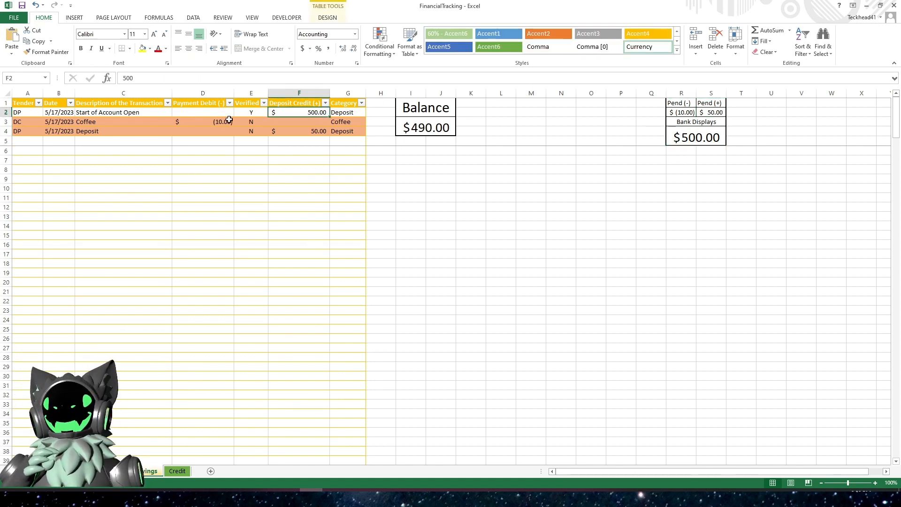
left_click(250, 113)
left_click(312, 112)
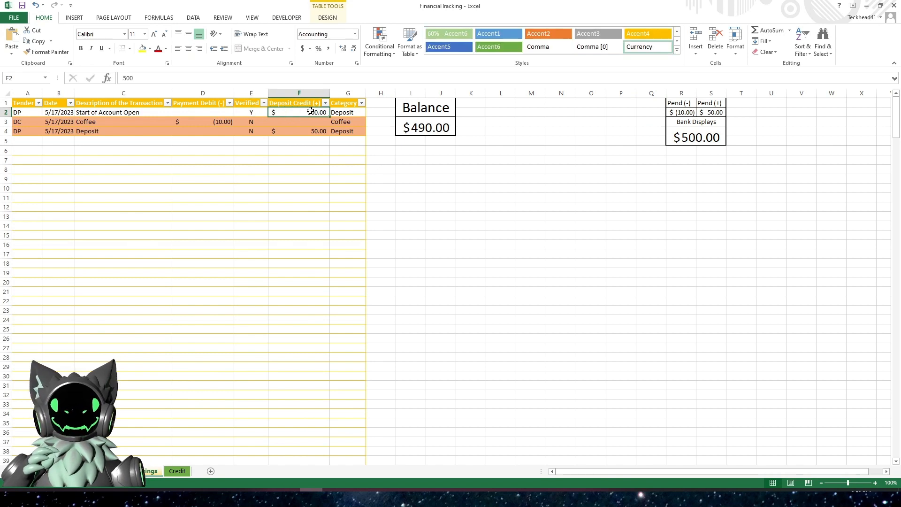
left_click(696, 133)
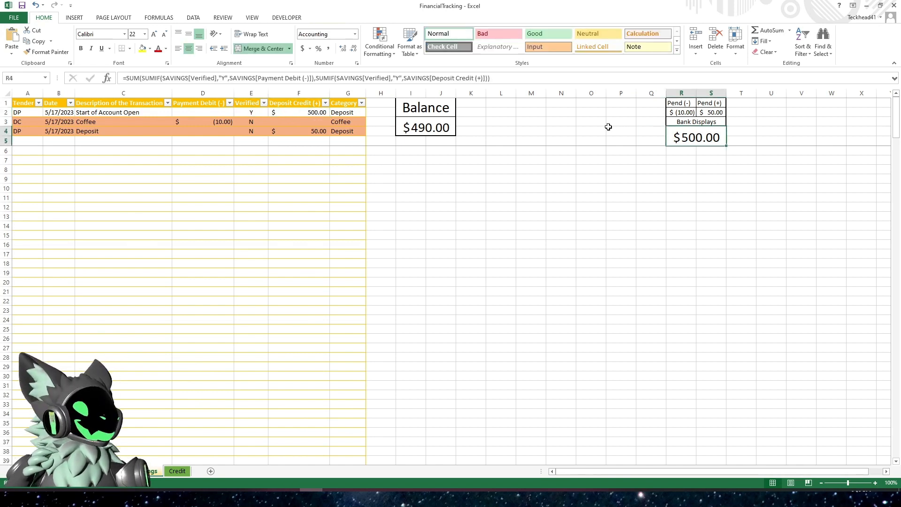
left_click(424, 129)
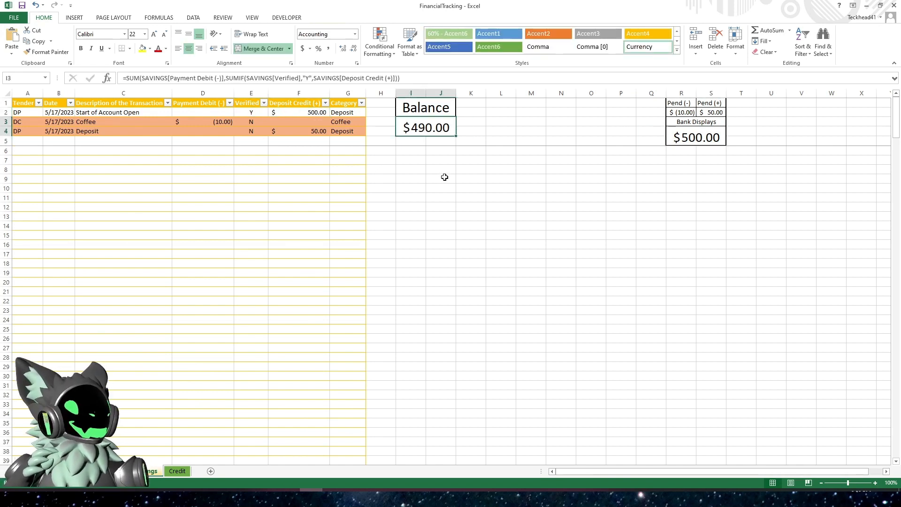
left_click(221, 122)
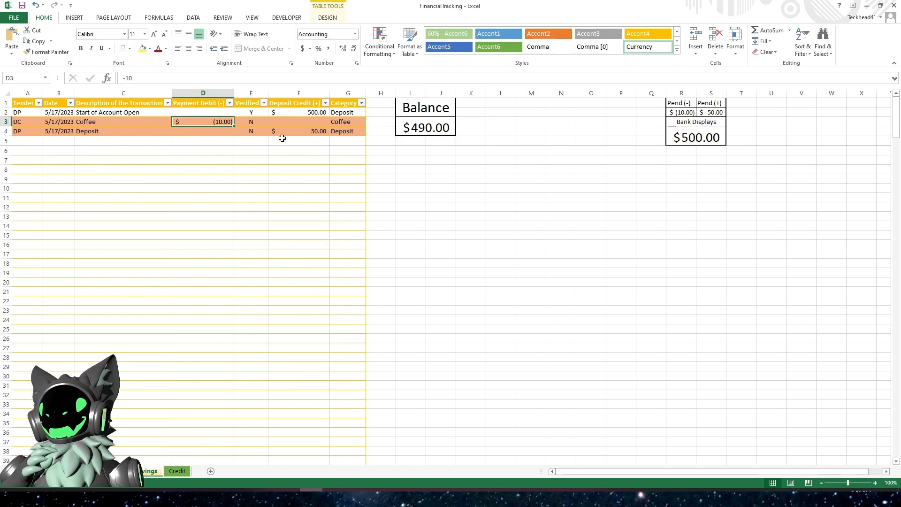
left_click(308, 134)
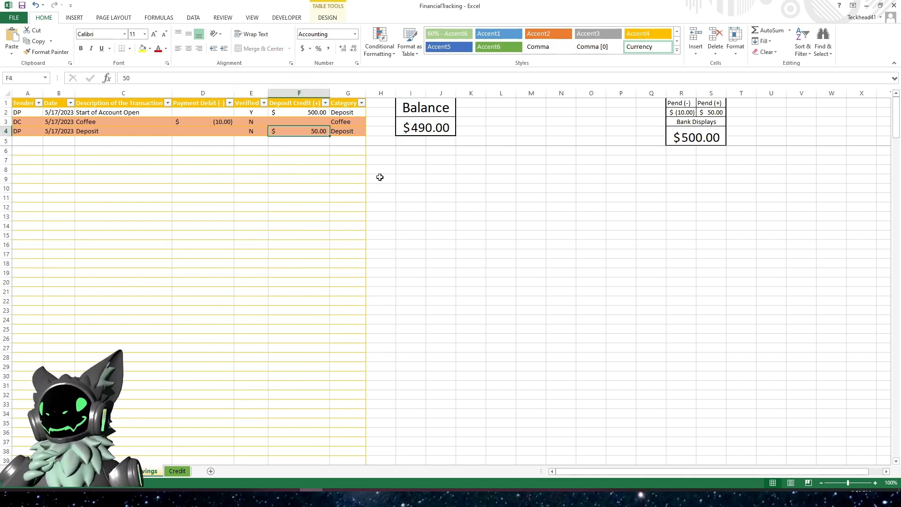
left_click(685, 138)
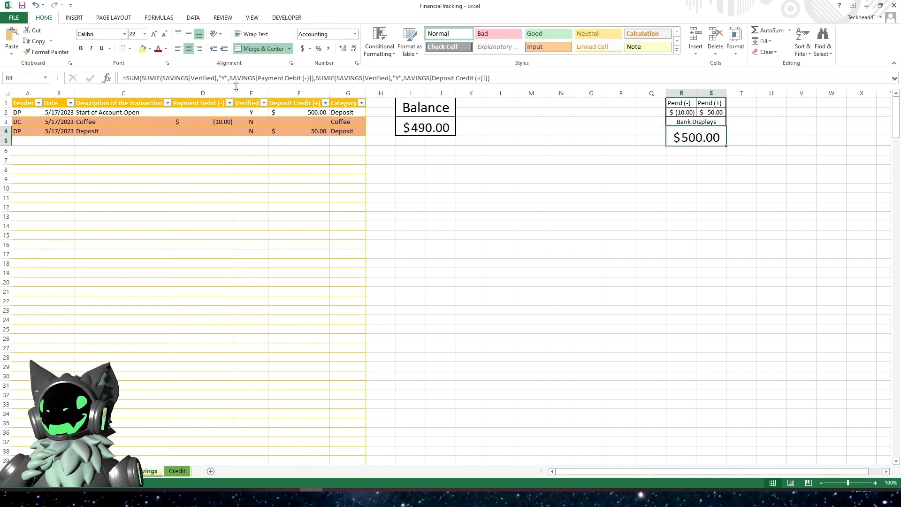
- Inspect the SUMIF arguments inside the Bank Displays formula without changing it
left_click(217, 78)
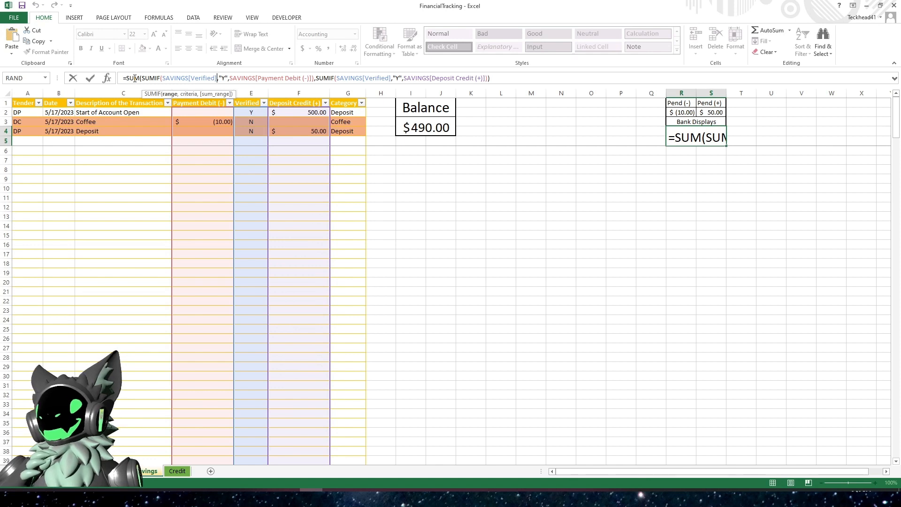
left_click_drag(162, 78, 199, 78)
left_click_drag(142, 79, 223, 79)
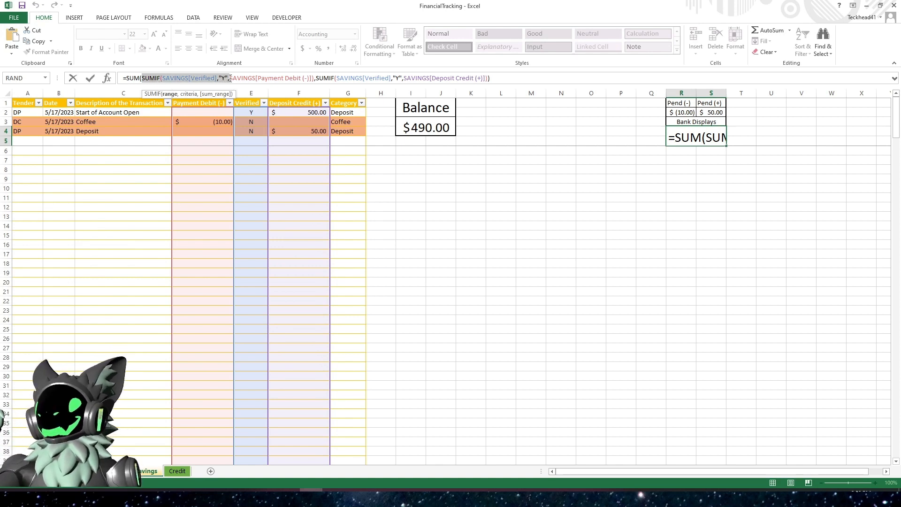
left_click_drag(239, 79, 485, 81)
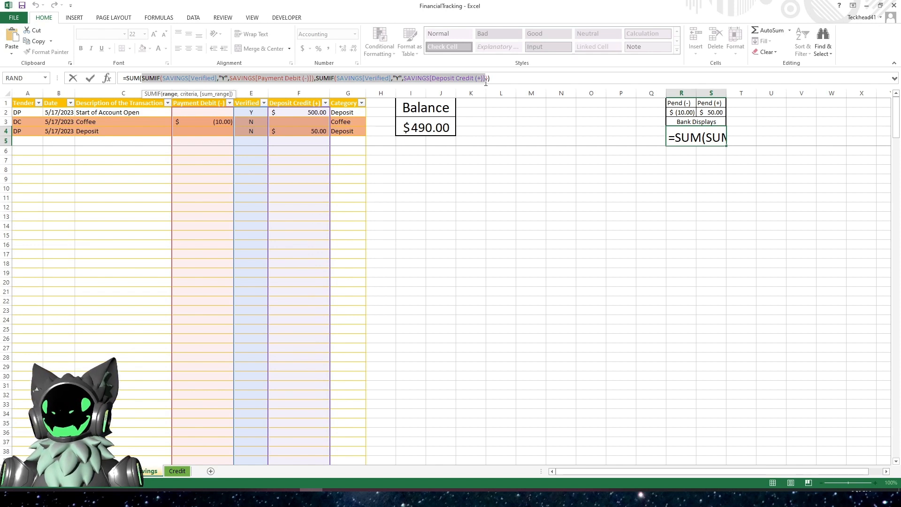
left_click(506, 79)
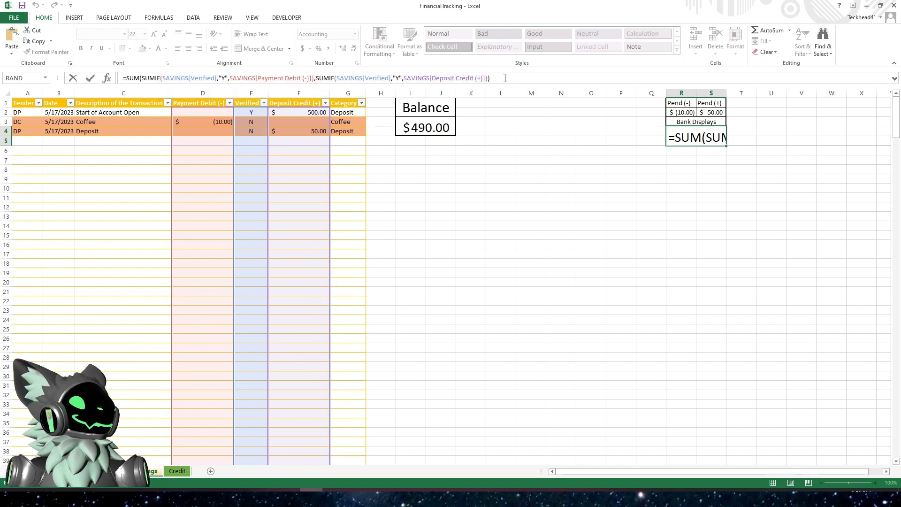
left_click(491, 226)
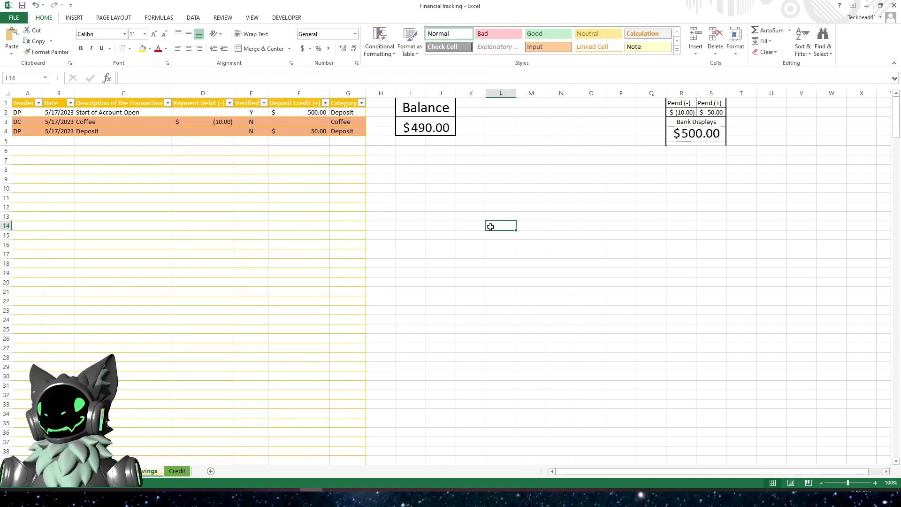
- Mark the Coffee and Deposit transactions as verified with Y
left_click(254, 122)
type("Y")
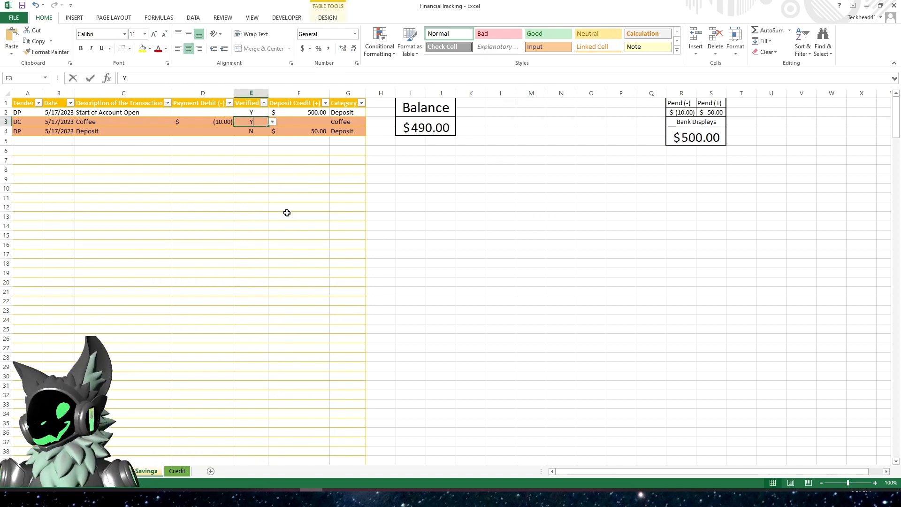
key("Return")
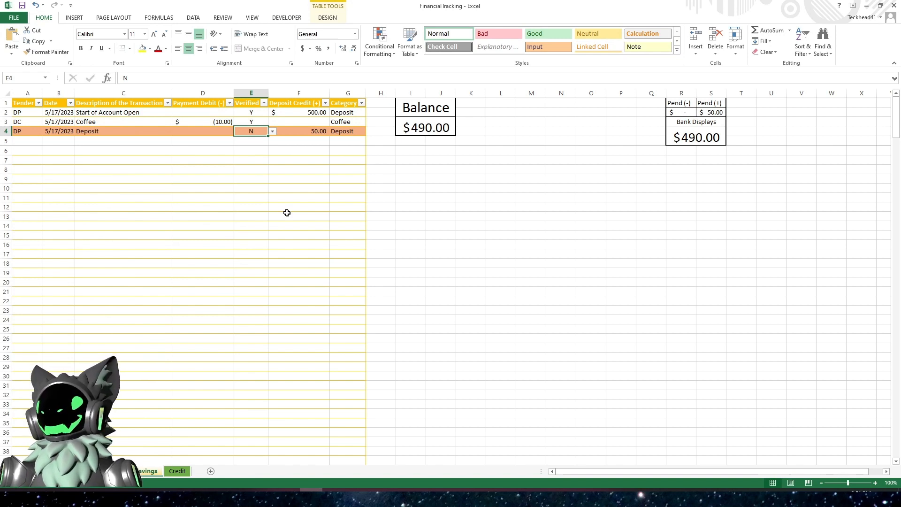
type("Y")
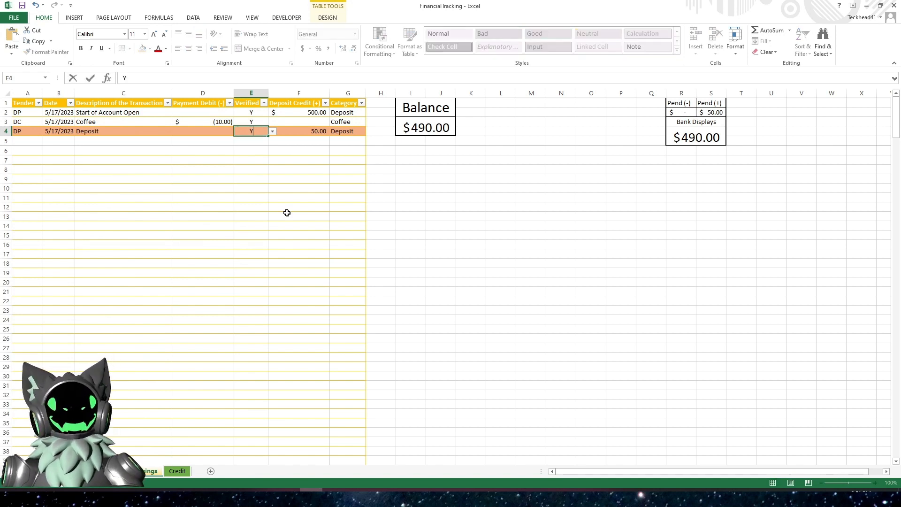
key("Return")
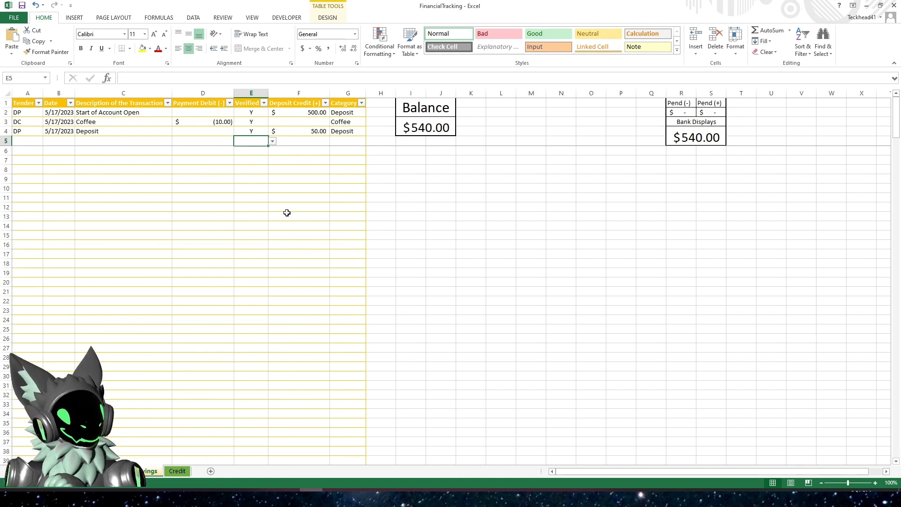
- Copy the complete Bank Displays formula from the Savings sheet
left_click(535, 196)
left_click(697, 137)
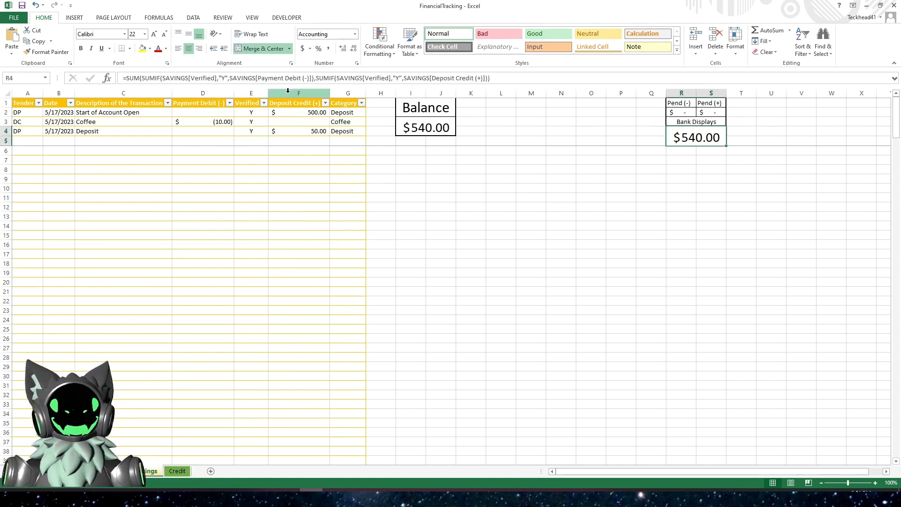
left_click(513, 78)
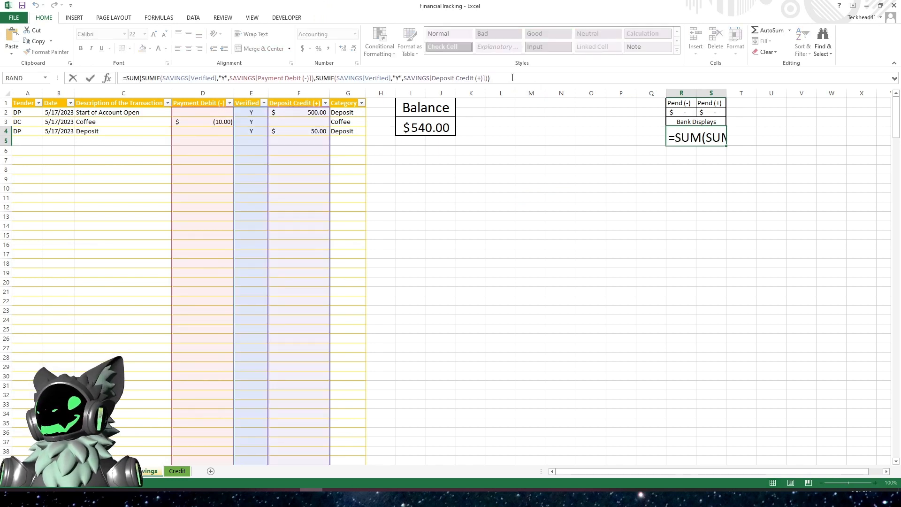
left_click_drag(513, 77, 108, 75)
key("ctrl+c")
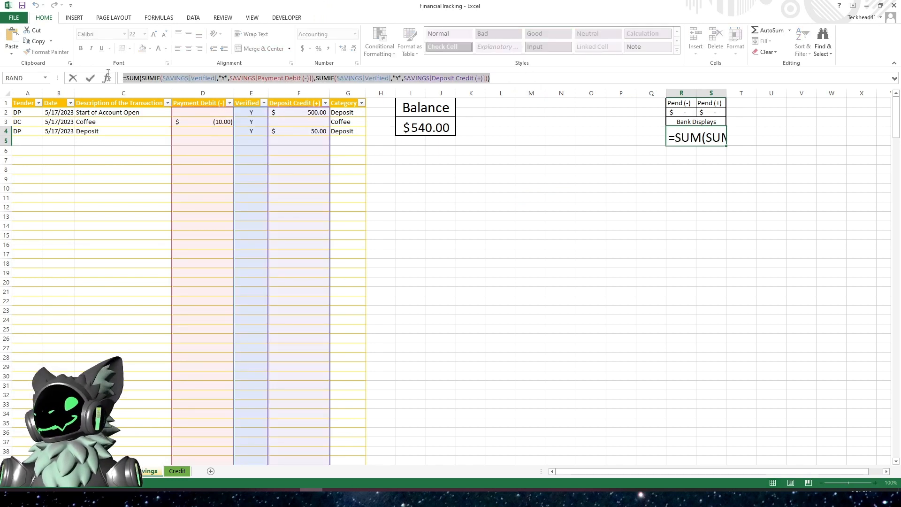
key("Escape")
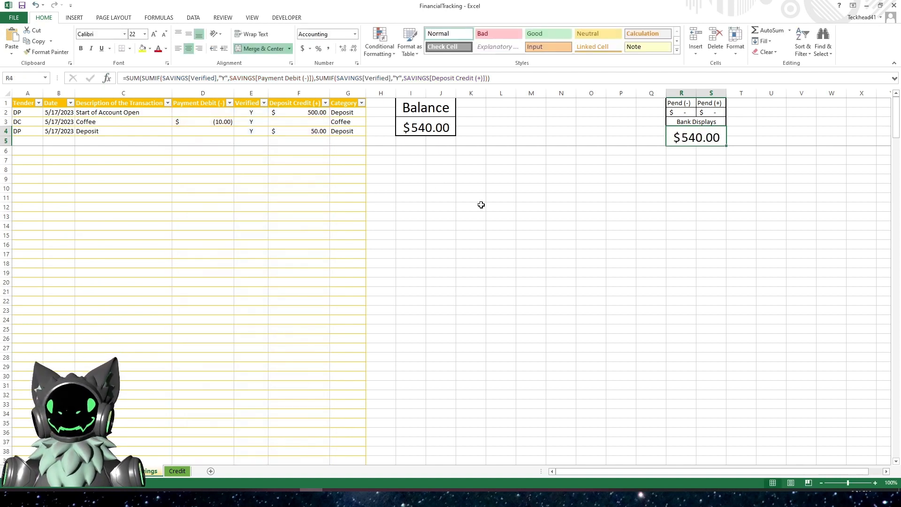
- On the Credit sheet, replace the Bank Displays formula with the copied SUMIF formula
left_click(177, 471)
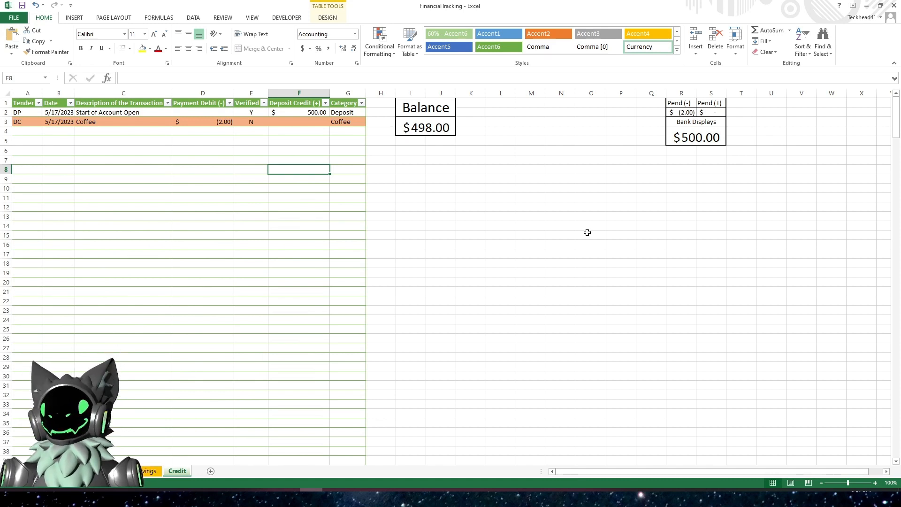
left_click(589, 272)
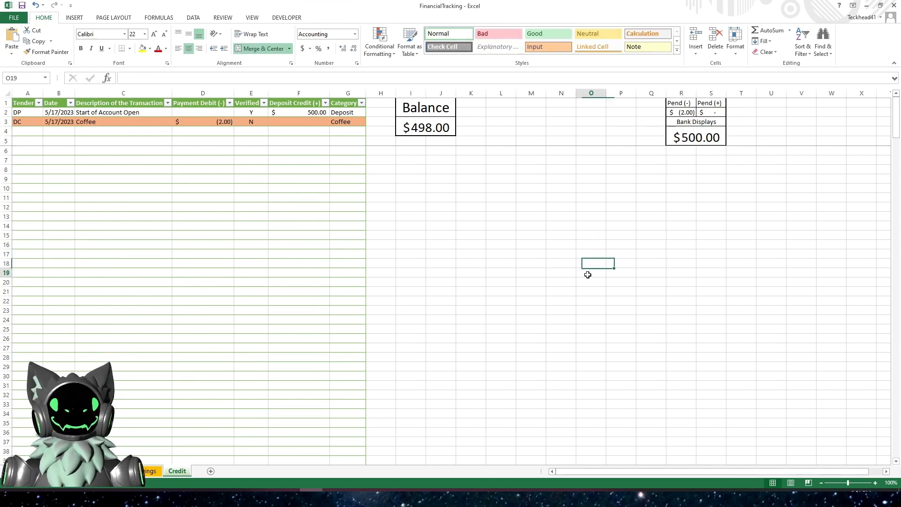
left_click(149, 475)
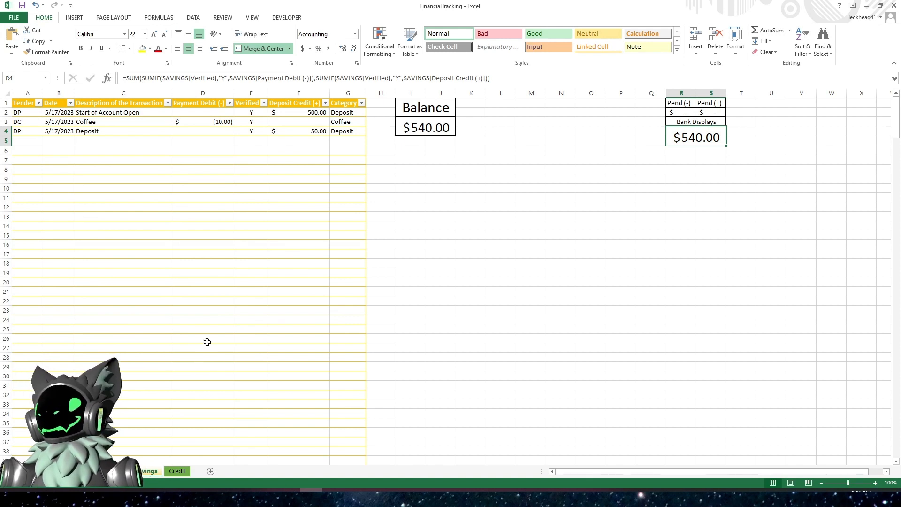
left_click(176, 471)
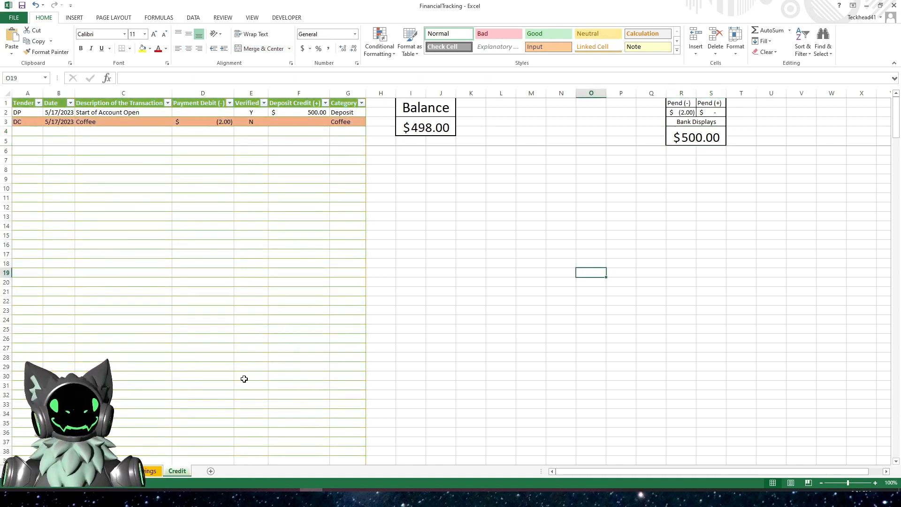
left_click(703, 139)
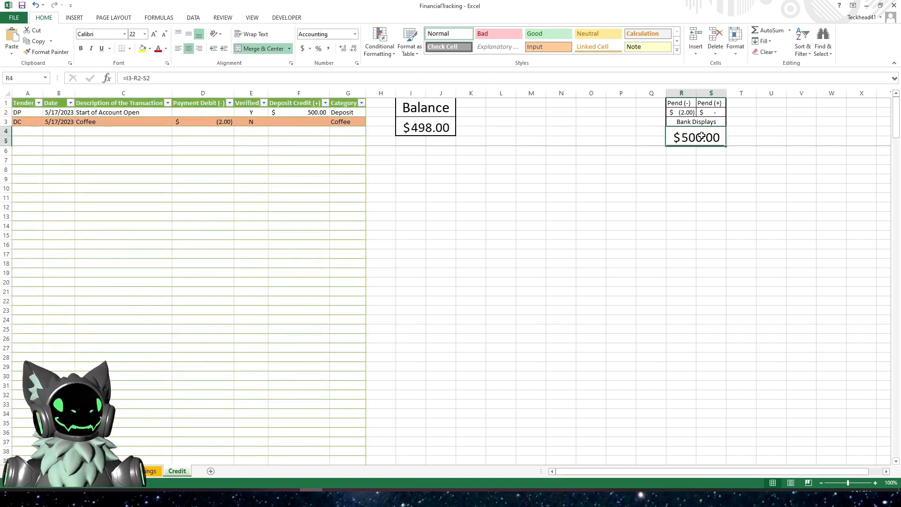
left_click_drag(228, 80, 123, 77)
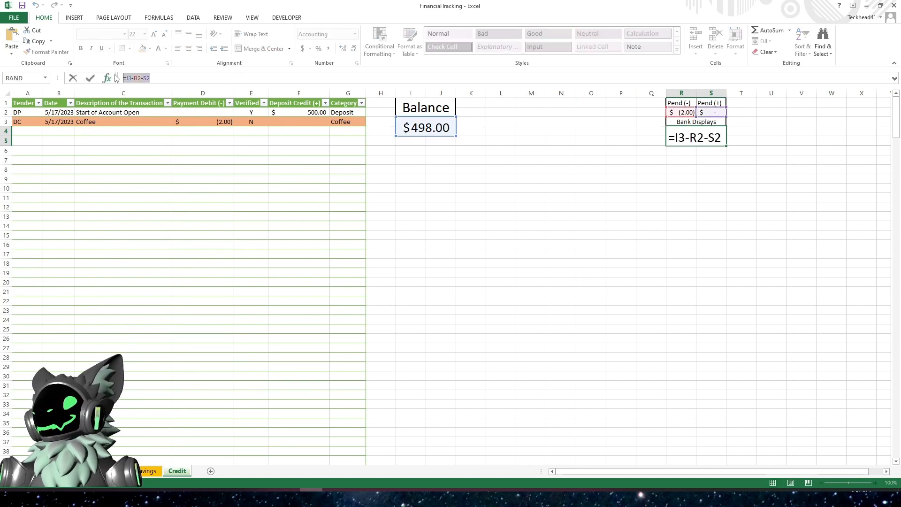
key("BackSpace")
key("ctrl+v")
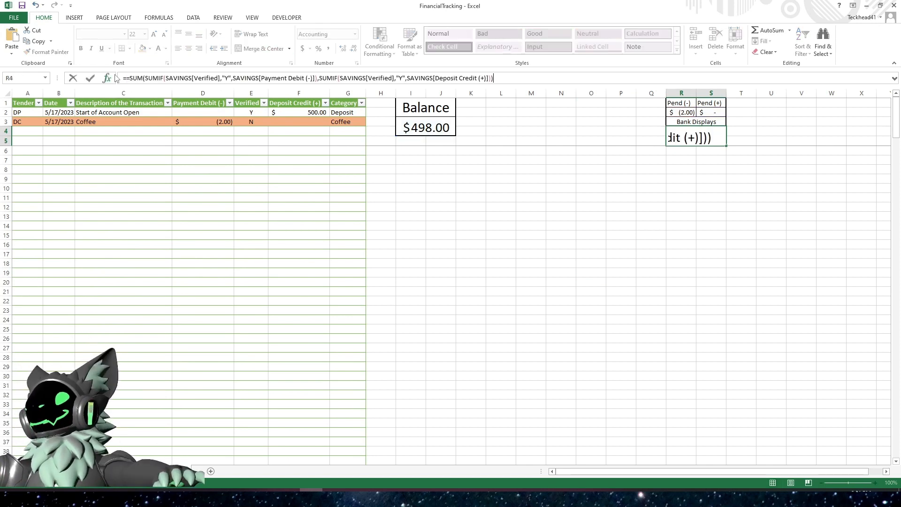
- In the Credit sheet's Bank Displays formula, change the first SUMIF's Verified and Payment Debit references from SAVINGS to CREDIT
left_click(194, 76)
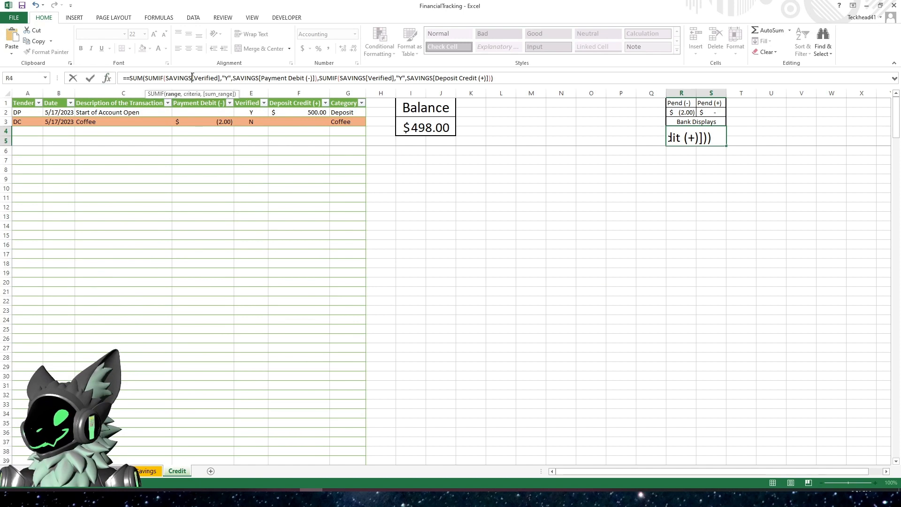
key("BackSpace")
key("BackSpace")
key("BackSpace")
key("BackSpace")
key("BackSpace")
key("BackSpace")
key("BackSpace")
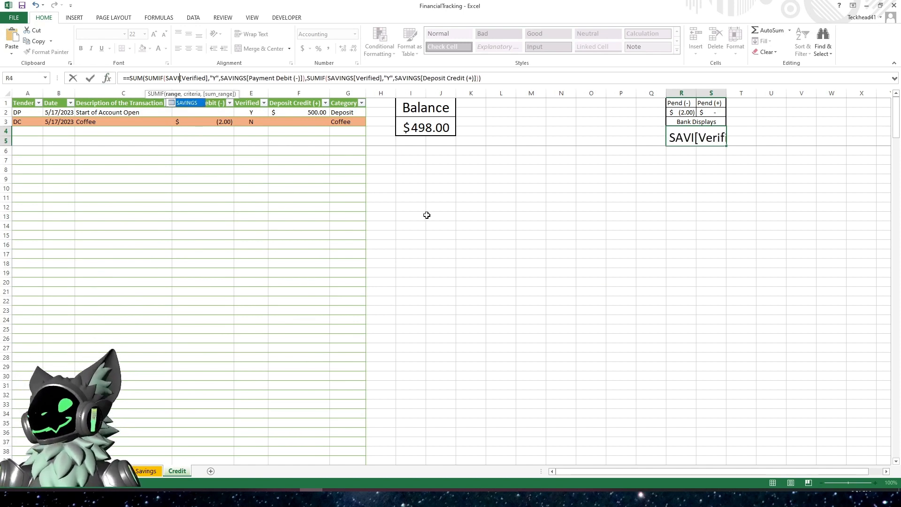
type("CREDIT")
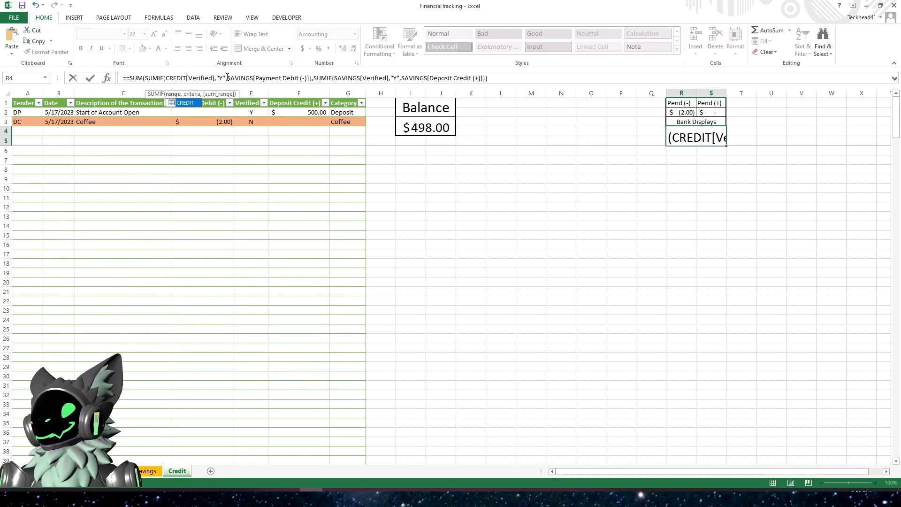
left_click(253, 78)
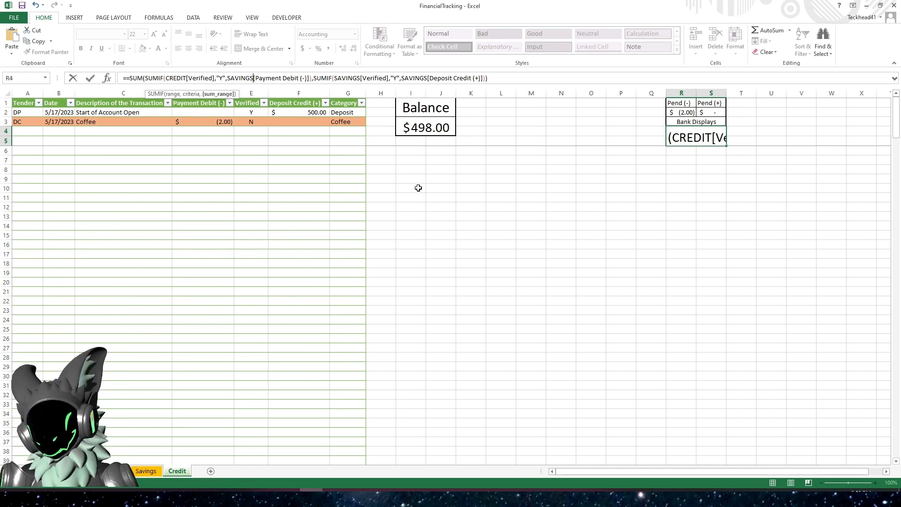
key("BackSpace")
key("BackSpace")
key("BackSpace")
key("BackSpace")
key("BackSpace")
key("BackSpace")
key("BackSpace")
type("C")
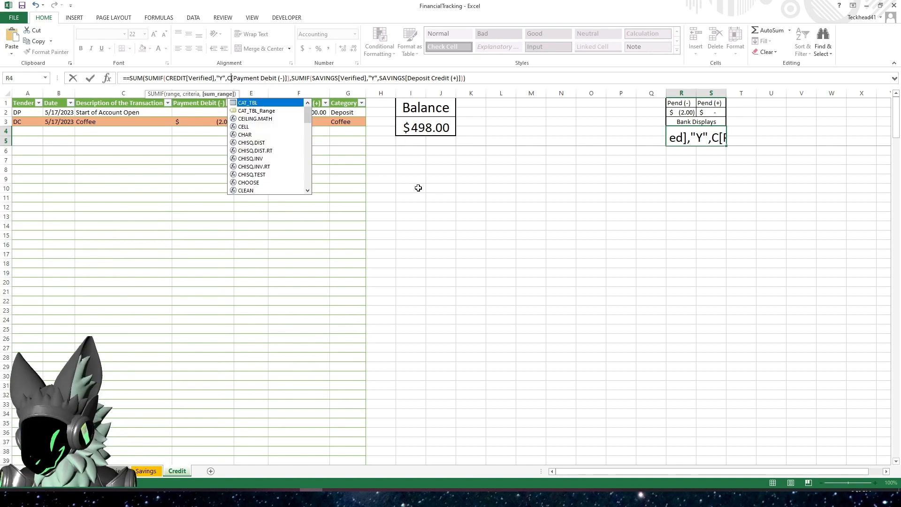
type("REDIT")
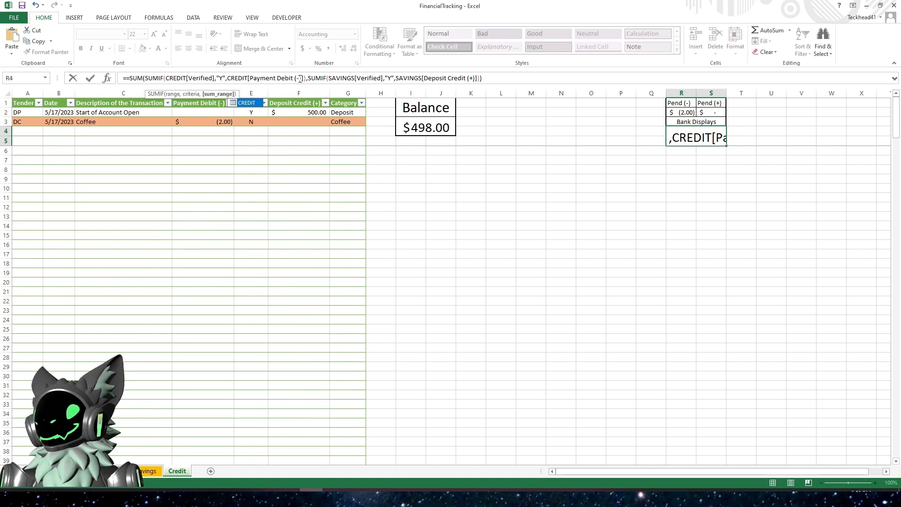
left_click(312, 78)
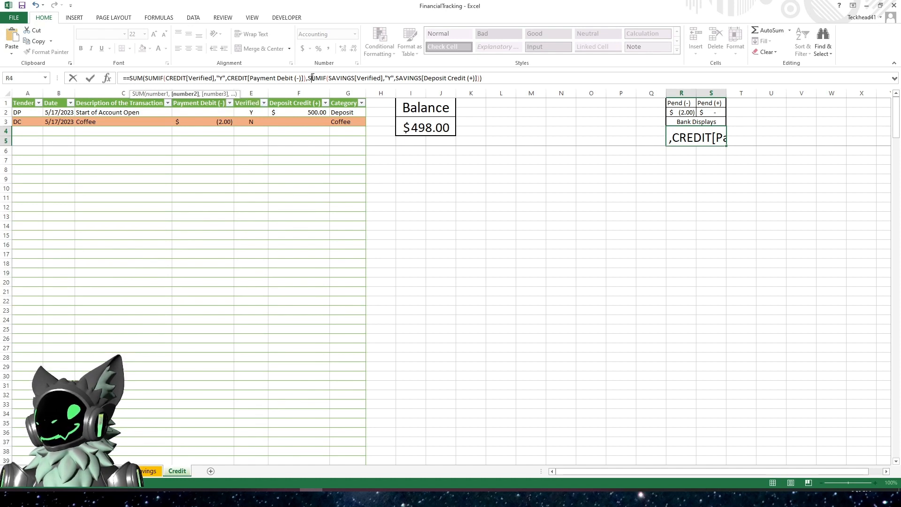
- Change the second SUMIF's Verified and Deposit Credit references to CREDIT, remove the doubled equals sign, and enter the formula
left_click(354, 78)
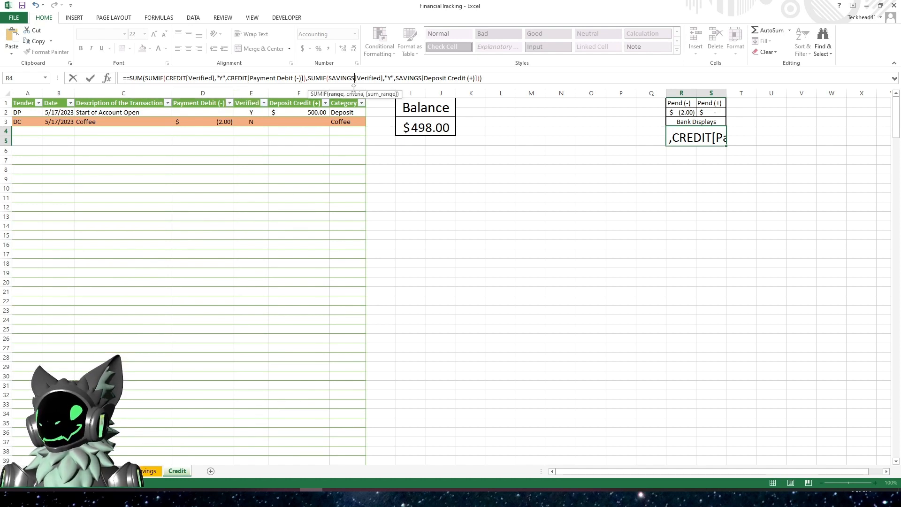
key("BackSpace")
key("BackSpace")
key("BackSpace")
key("BackSpace")
key("BackSpace")
key("BackSpace")
key("BackSpace")
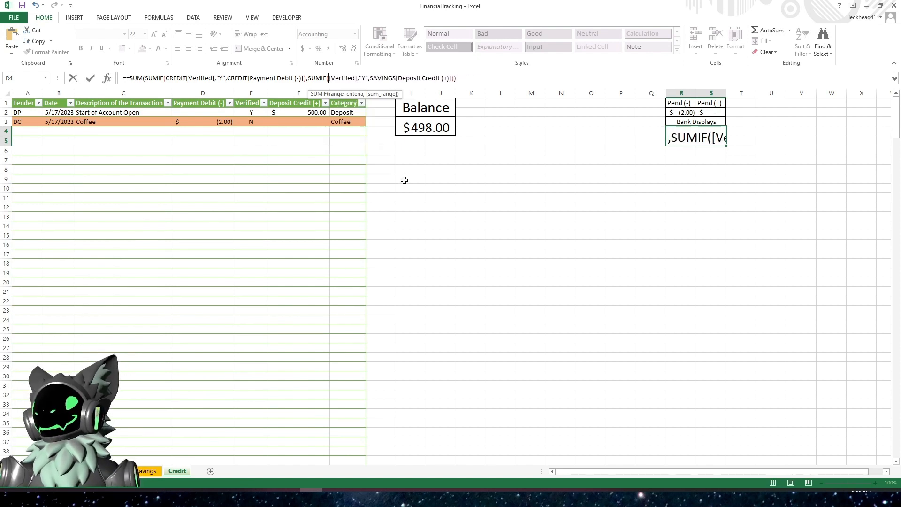
type("CREDIT")
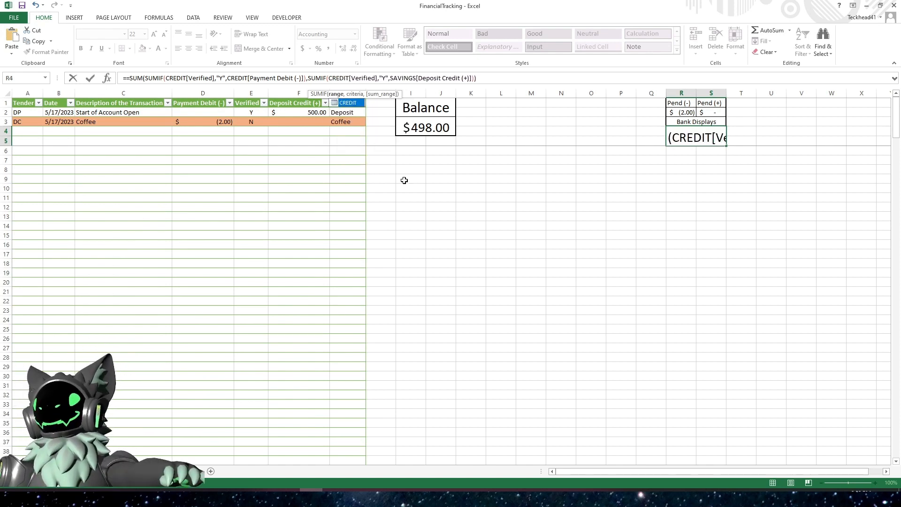
left_click(418, 78)
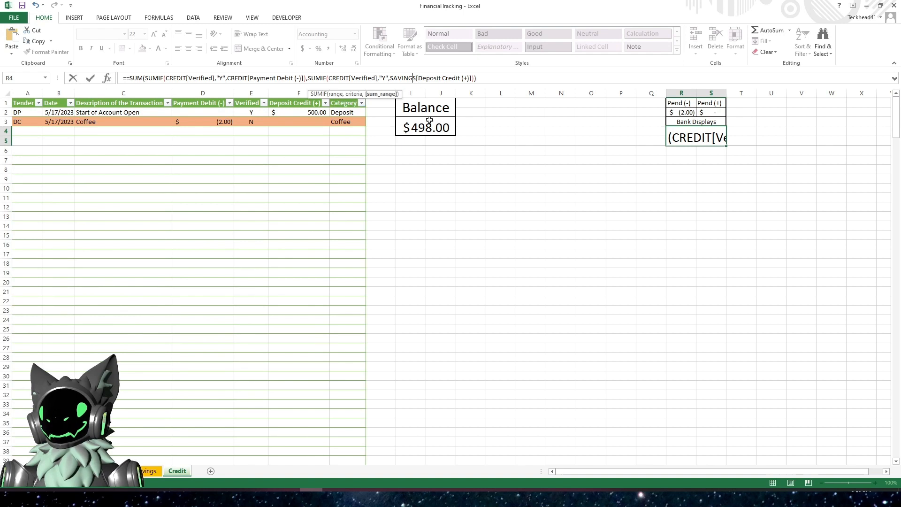
key("BackSpace")
key("BackSpace")
key("BackSpace")
key("BackSpace")
key("BackSpace")
key("BackSpace")
key("BackSpace")
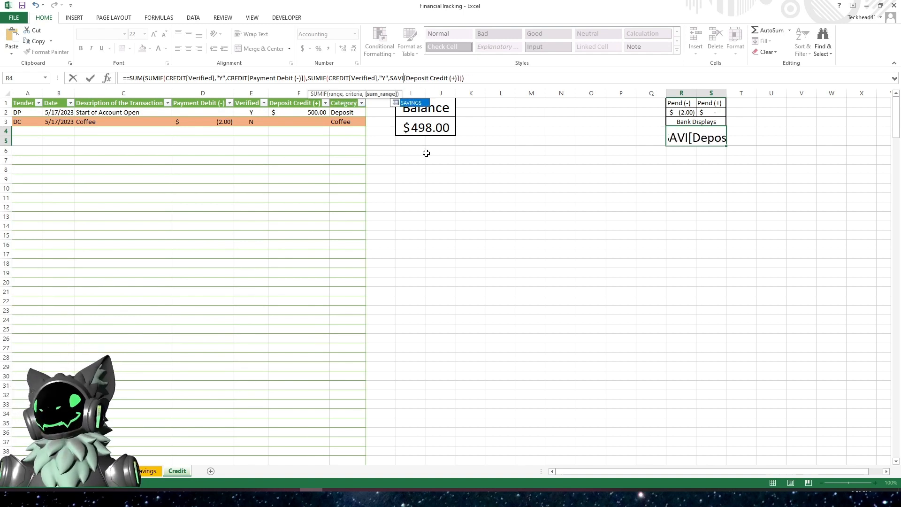
type("C")
key("BackSpace")
type("CREDIT")
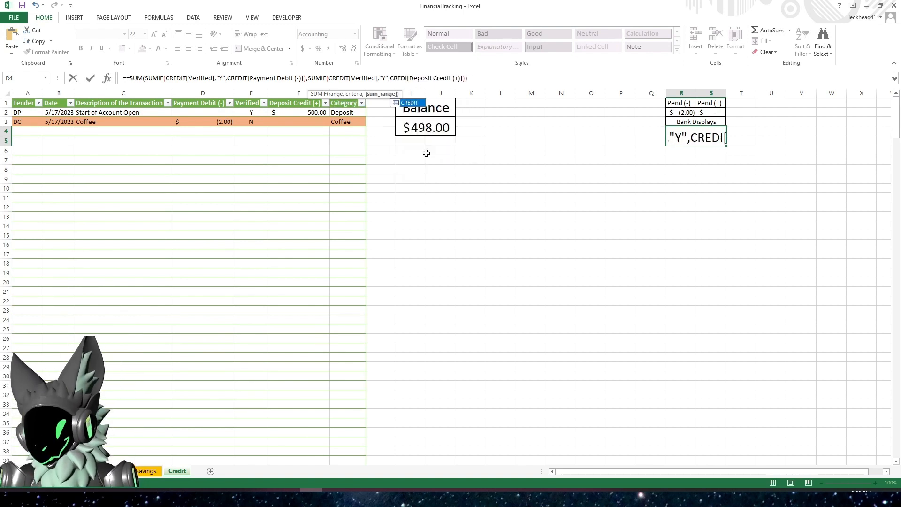
key("Return")
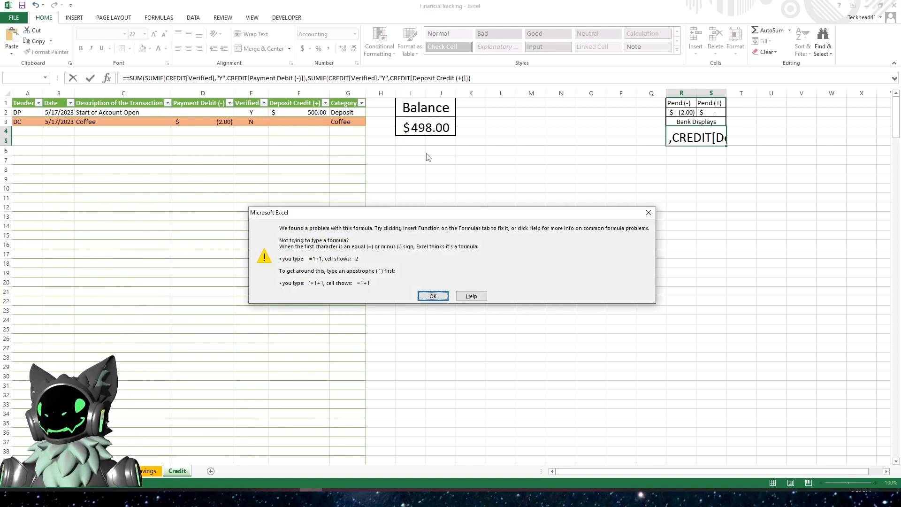
key("Return")
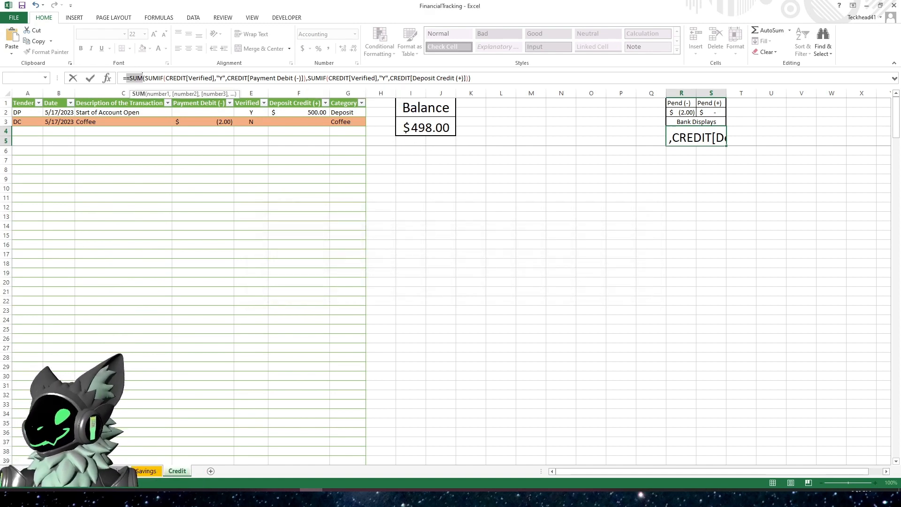
left_click(127, 76)
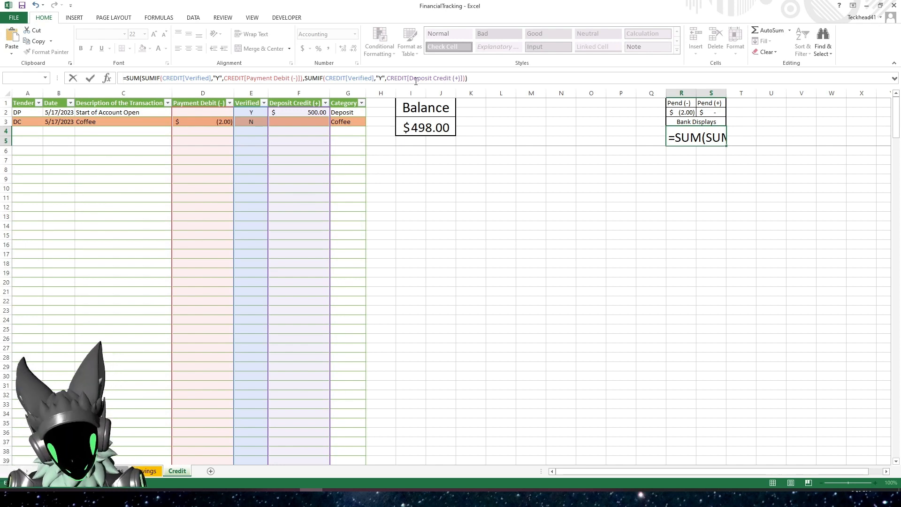
key("Return")
- Inspect the pending, Bank Displays and Balance formulas on the Credit sheet
left_click(684, 112)
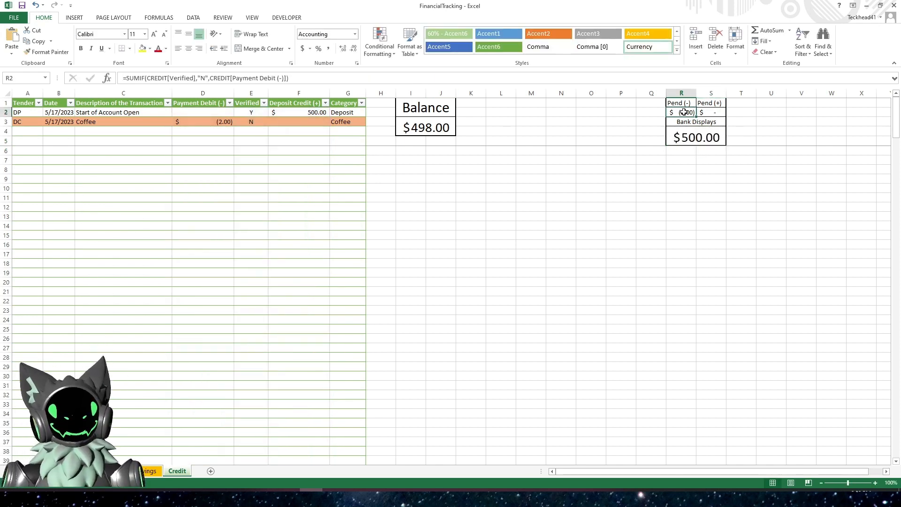
left_click(715, 113)
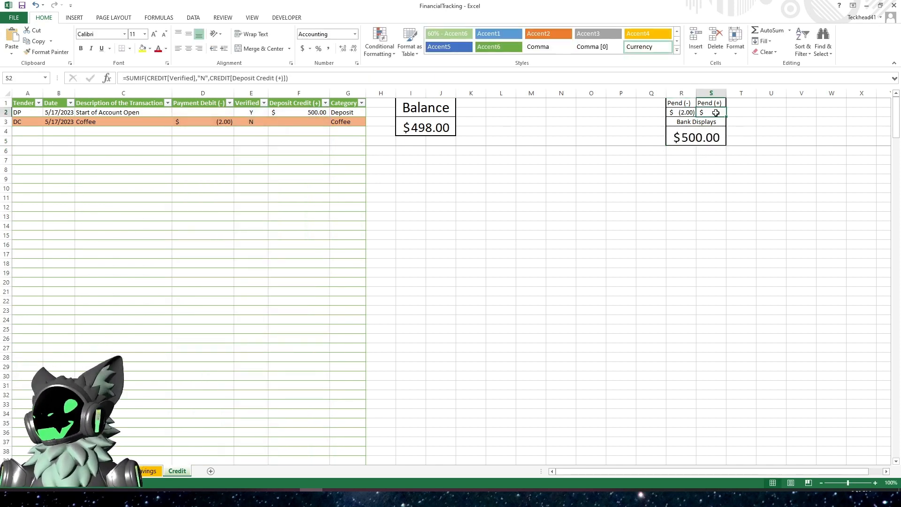
left_click(700, 139)
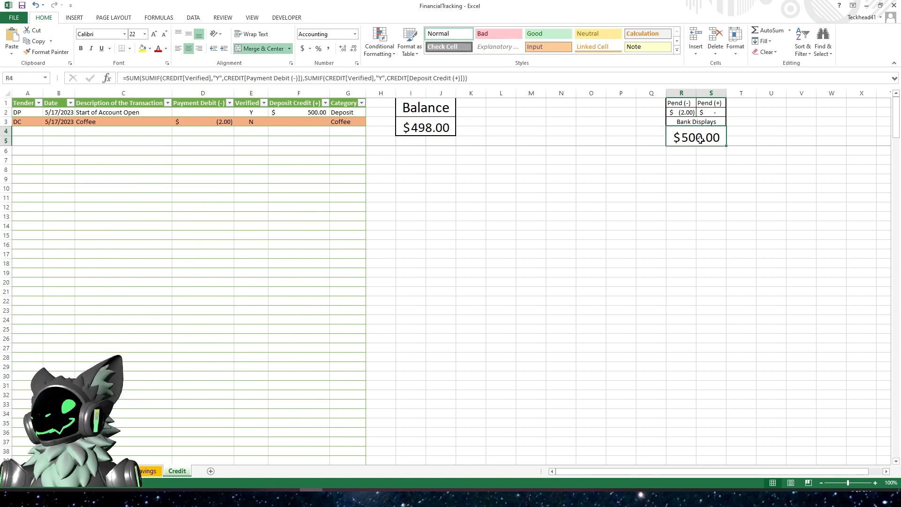
left_click(438, 127)
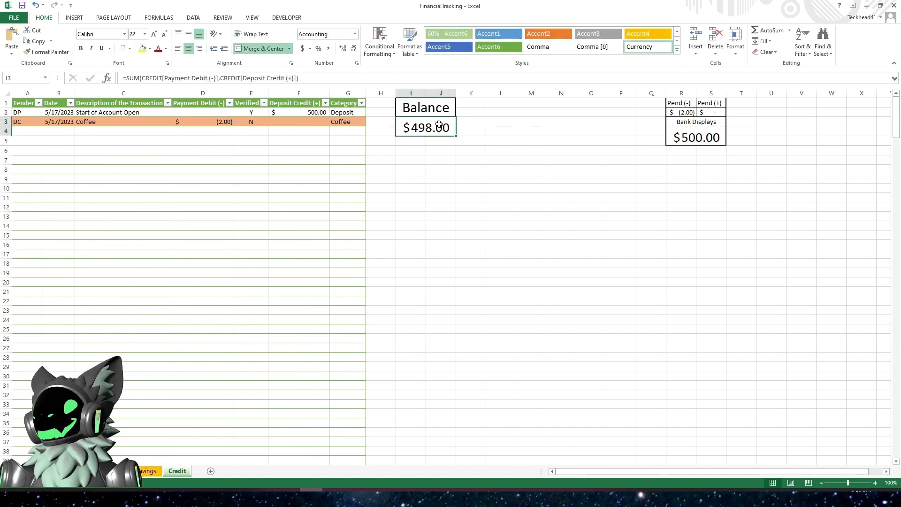
left_click(434, 197)
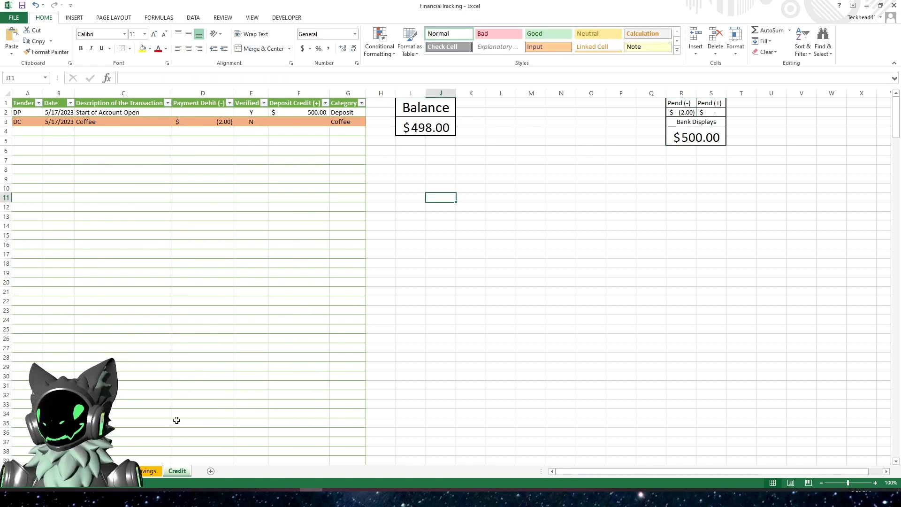
- Copy the complete Balance formula from the Savings sheet
left_click(147, 474)
left_click(418, 129)
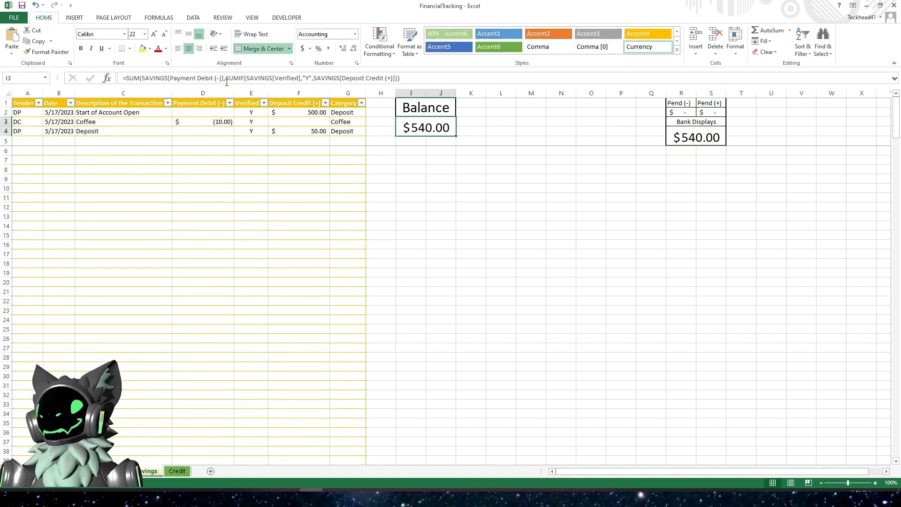
left_click(428, 76)
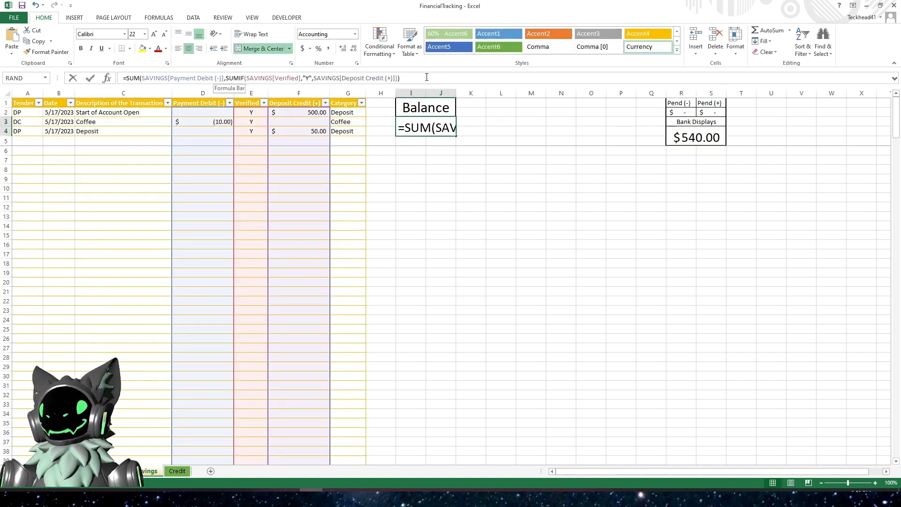
key("ctrl+a")
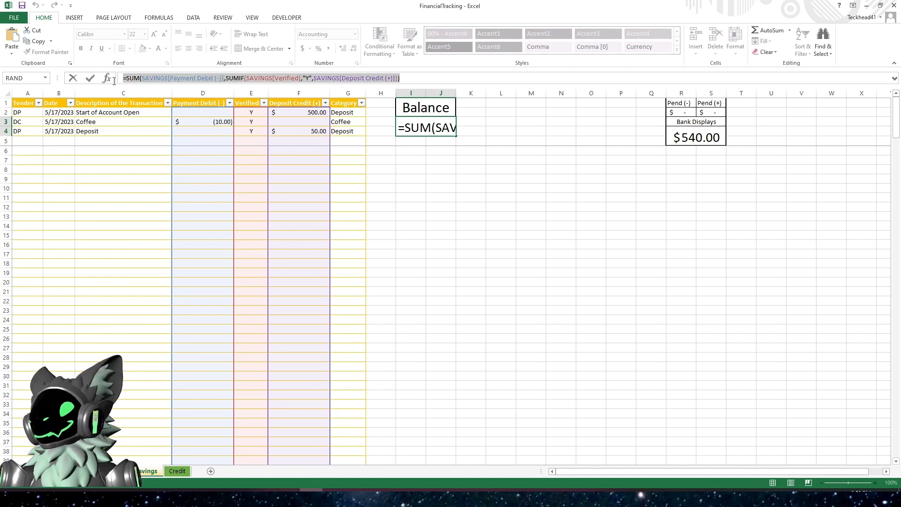
key("ctrl+c")
key("Escape")
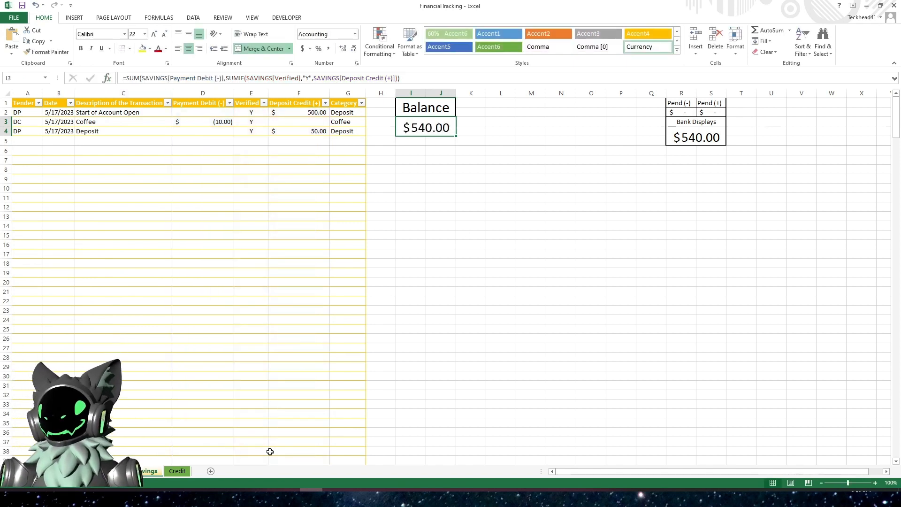
- On the Credit sheet, replace the Balance formula with the copied SUM and SUMIF formula
left_click(173, 471)
left_click(413, 135)
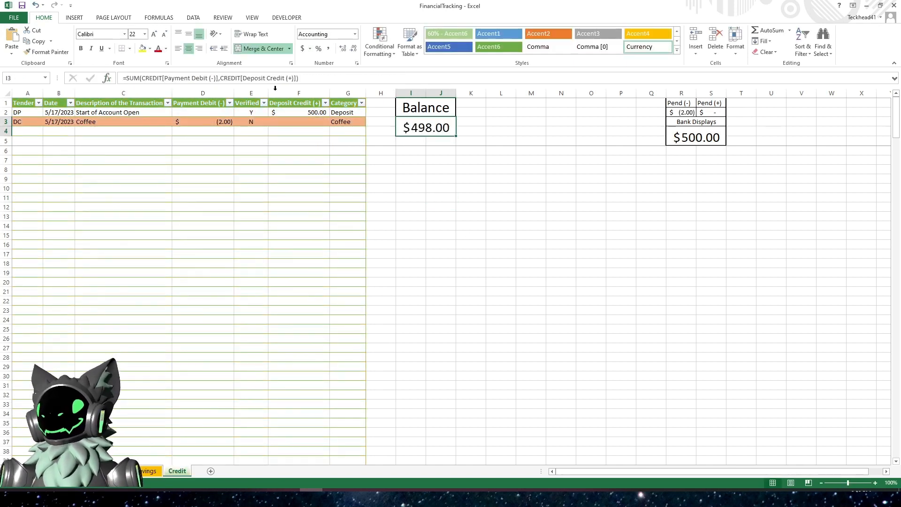
left_click(323, 79)
key("shift+Home")
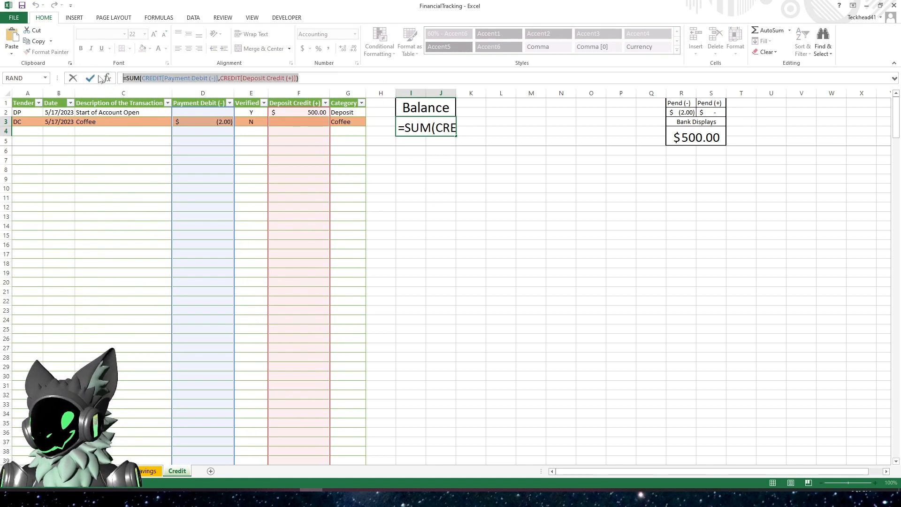
key("ctrl+v")
- Change the Payment Debit and Verified references in the Balance formula from SAVINGS to CREDIT
left_click(169, 77)
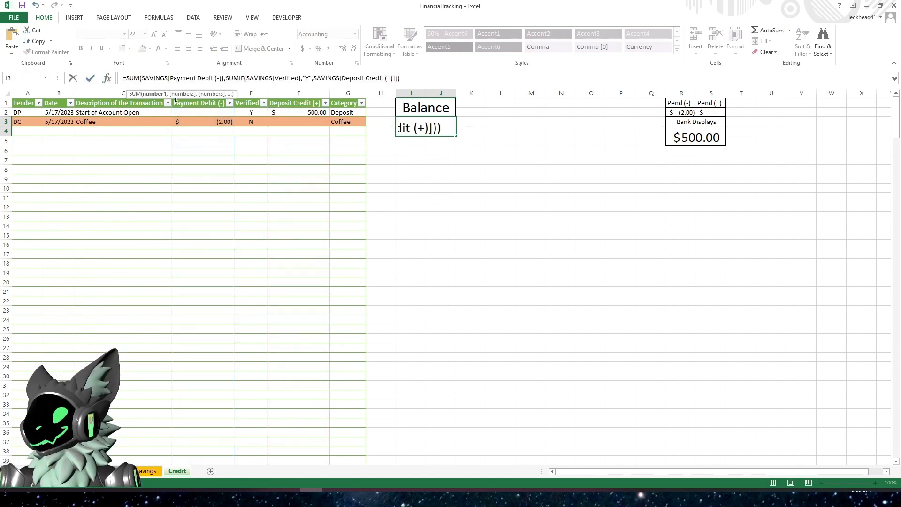
key("BackSpace")
key("BackSpace")
key("BackSpace")
key("BackSpace")
key("BackSpace")
key("BackSpace")
key("BackSpace")
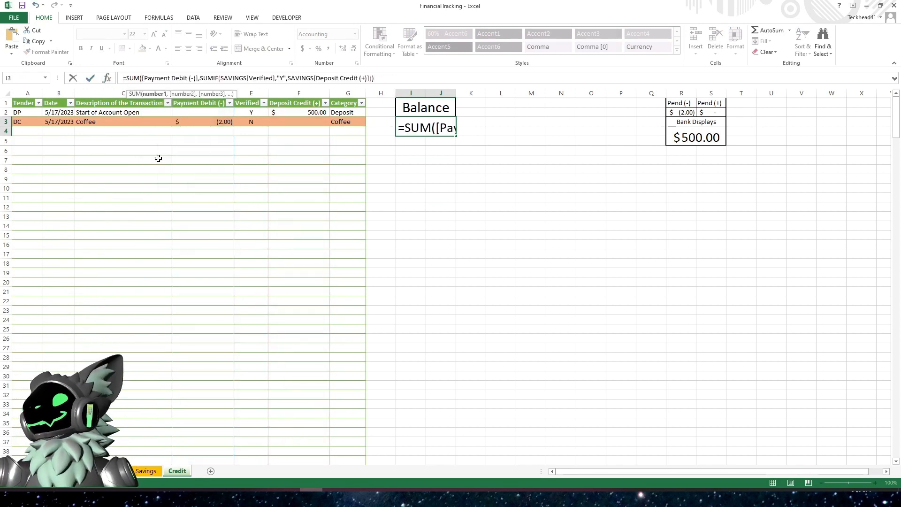
type("CREDIT")
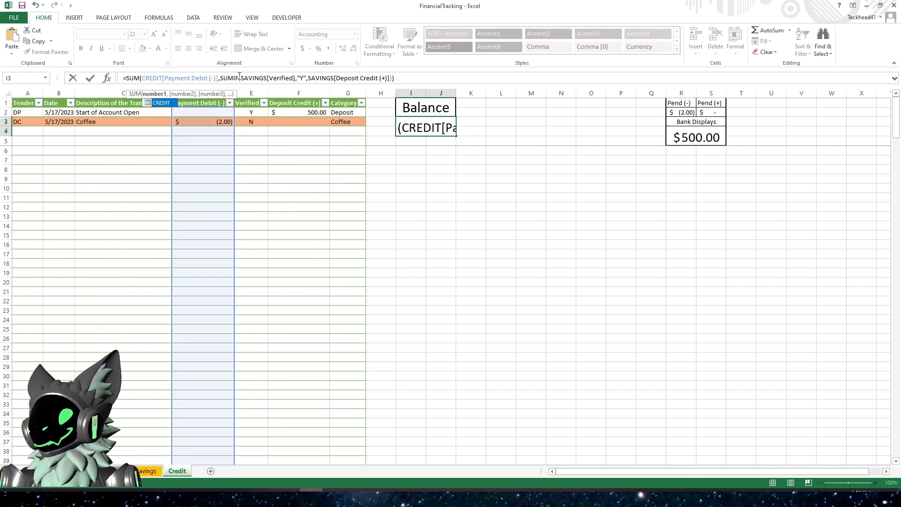
left_click(267, 78)
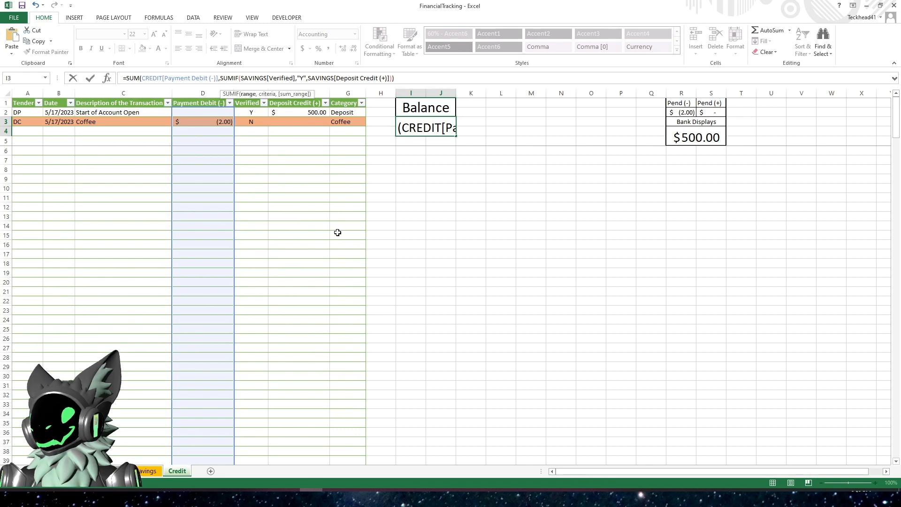
key("BackSpace")
key("BackSpace")
key("BackSpace")
key("BackSpace")
key("BackSpace")
key("BackSpace")
key("BackSpace")
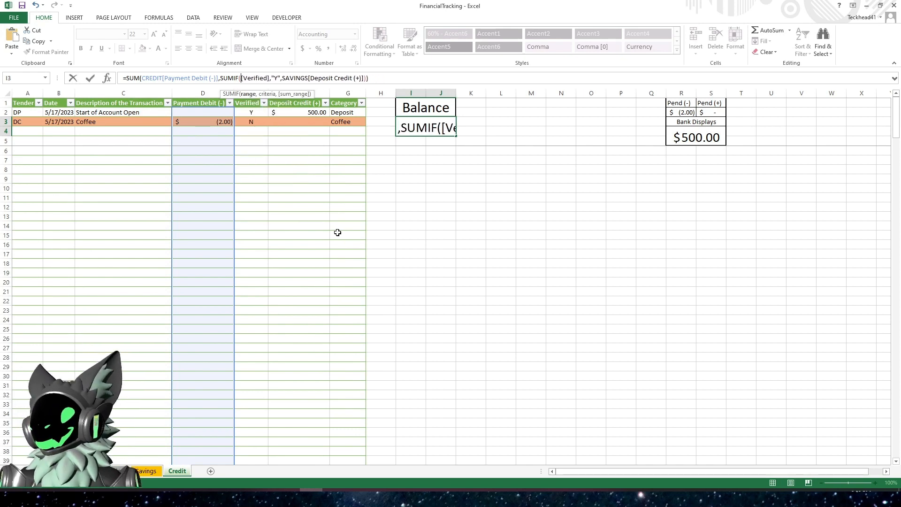
type("CREDIT")
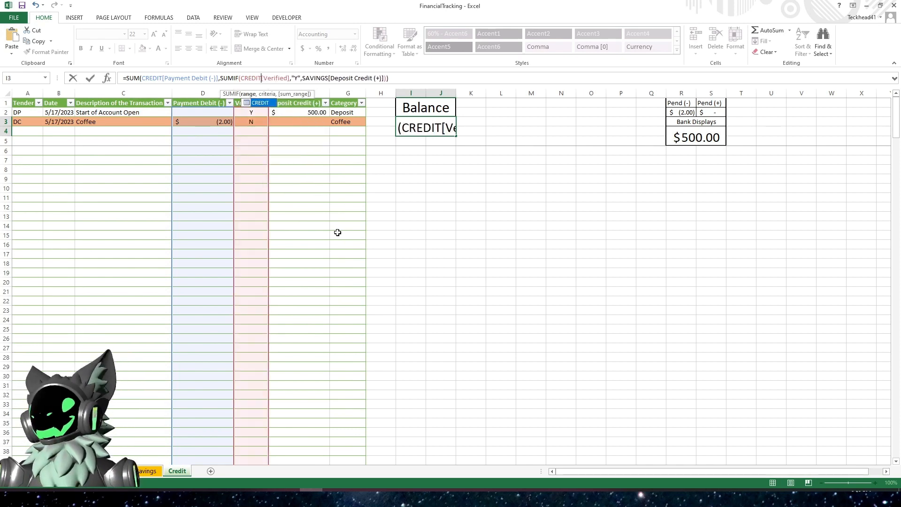
- Change the Deposit Credit reference in the Credit Balance formula from SAVINGS to CREDIT and recheck the formula
left_click(330, 79)
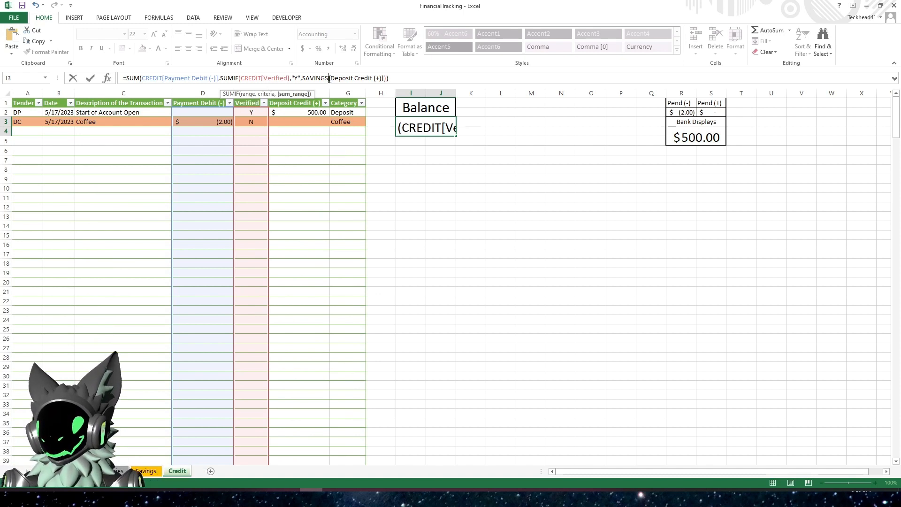
key("BackSpace")
key("BackSpace")
key("BackSpace")
key("BackSpace")
key("BackSpace")
key("BackSpace")
key("BackSpace")
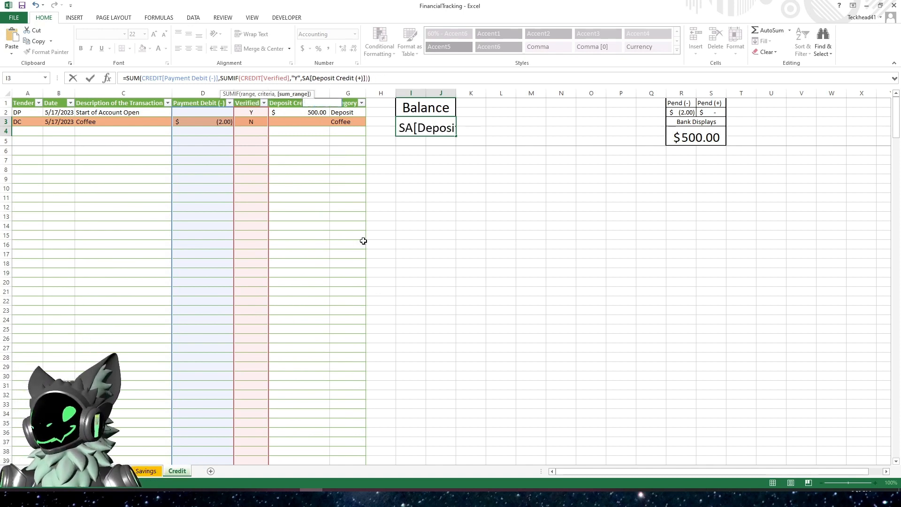
type("CREDIT")
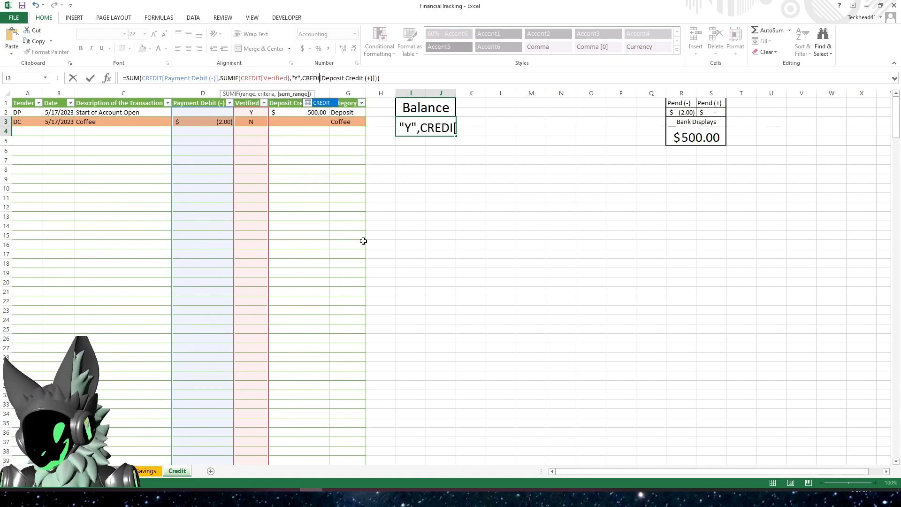
key("Return")
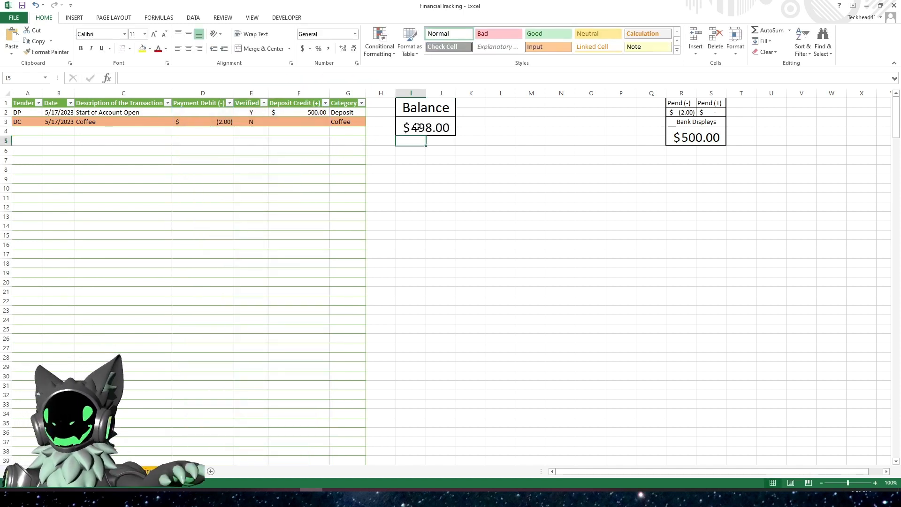
key("Up")
left_click(297, 78)
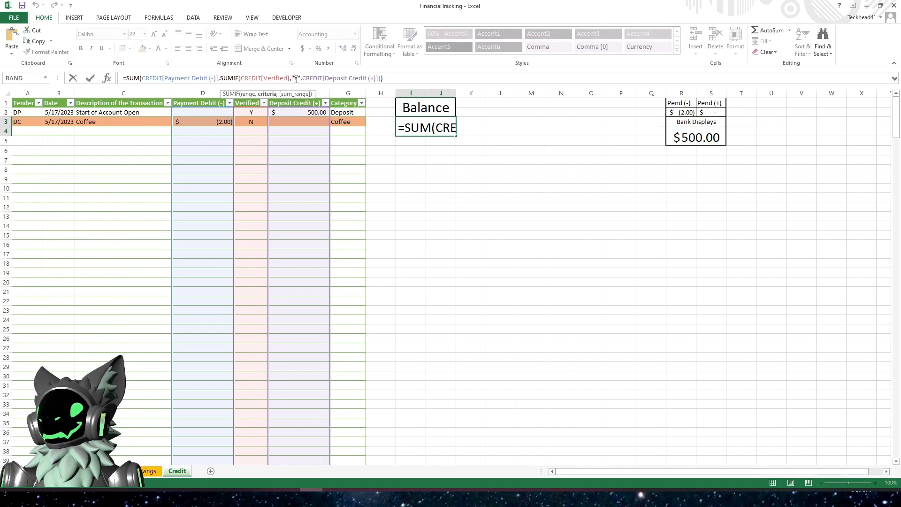
key("Escape")
- Copy the three entry rows from the Savings table and paste them into the Credit table starting at row 2
left_click(149, 469)
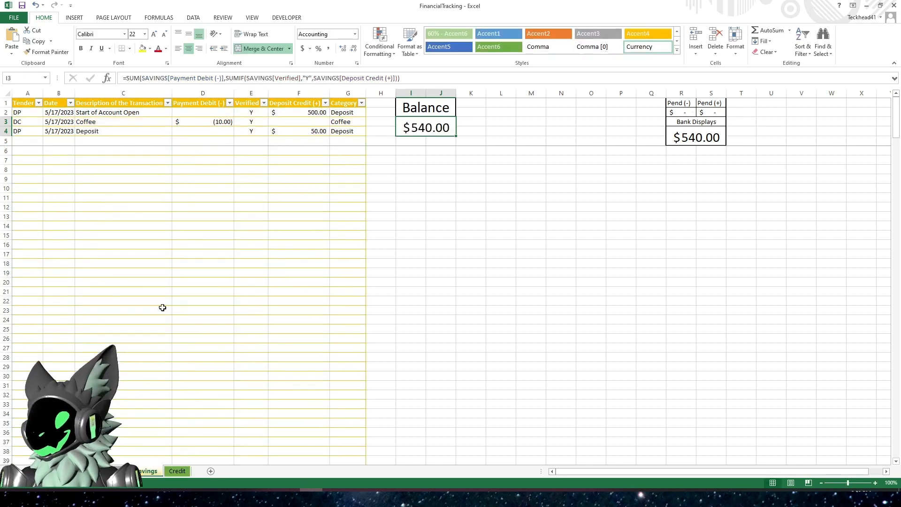
left_click_drag(28, 112, 347, 129)
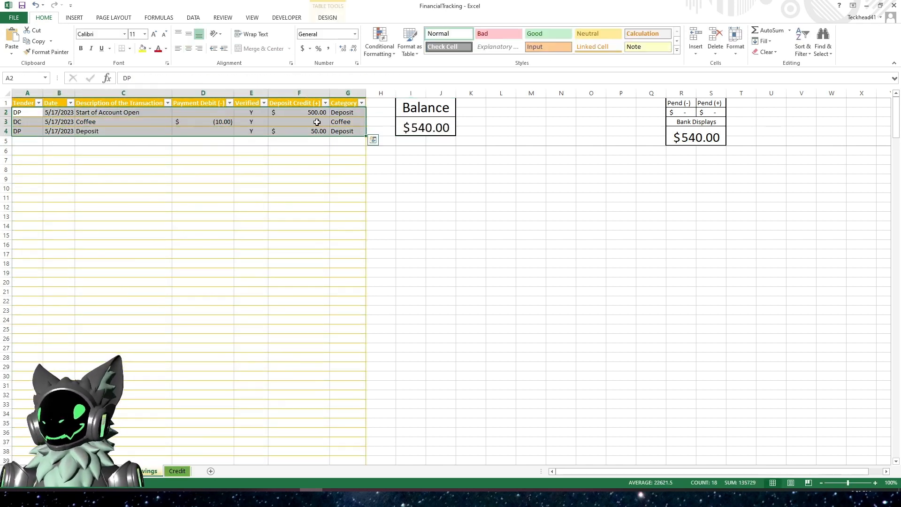
right_click(318, 123)
left_click(347, 141)
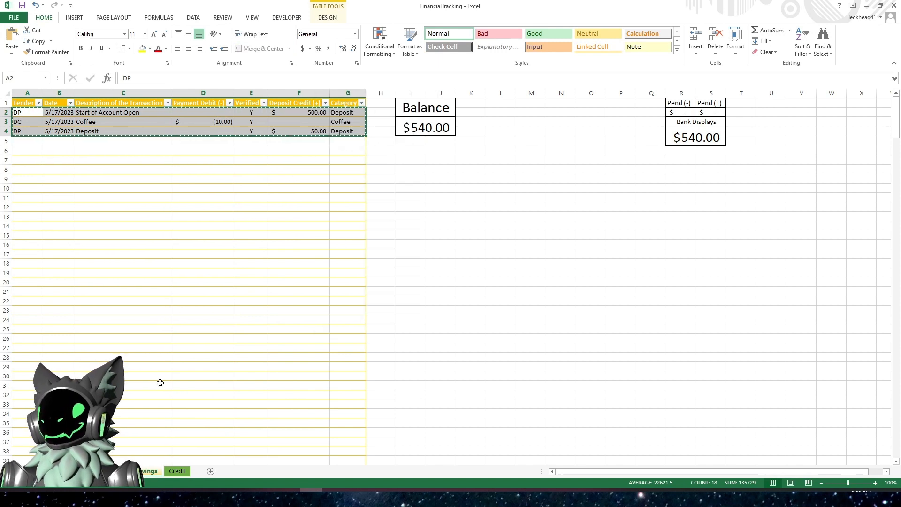
left_click(182, 472)
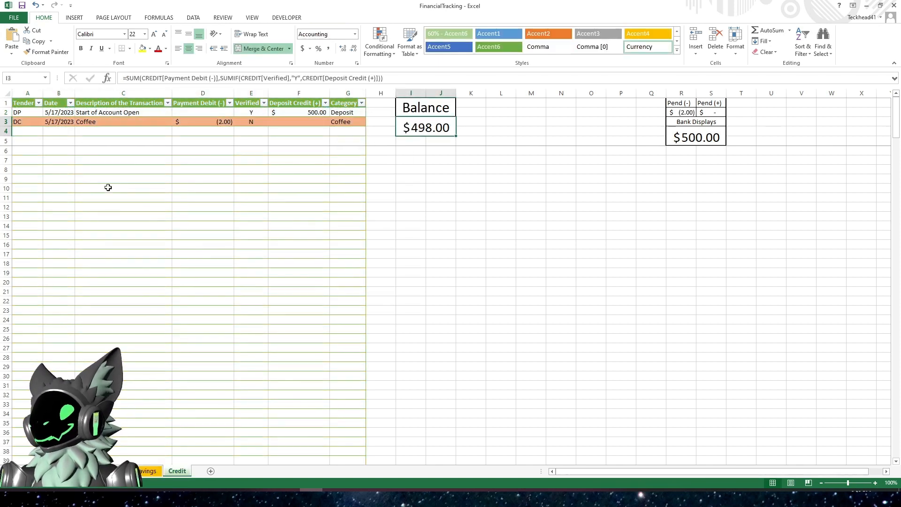
right_click(31, 115)
left_click(51, 156)
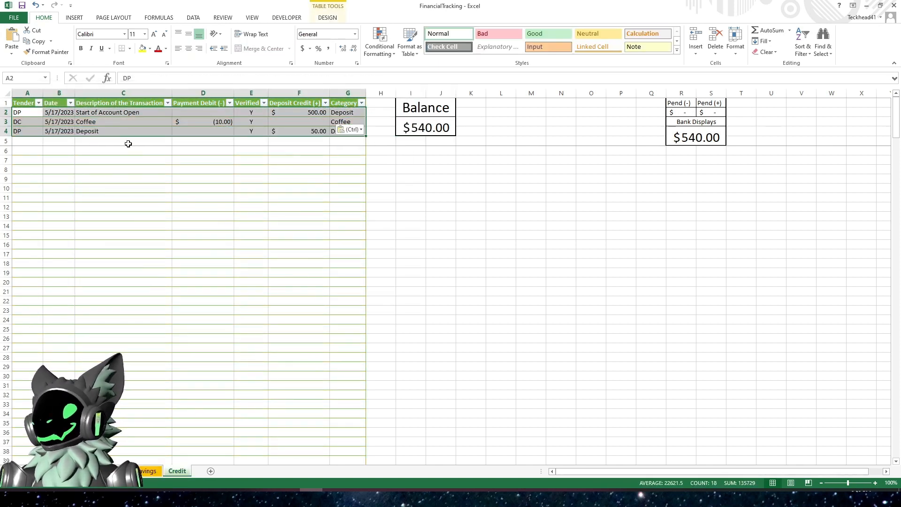
- Mark the Coffee and Deposit entries on the Credit sheet as unverified by setting Verified to N
left_click(252, 123)
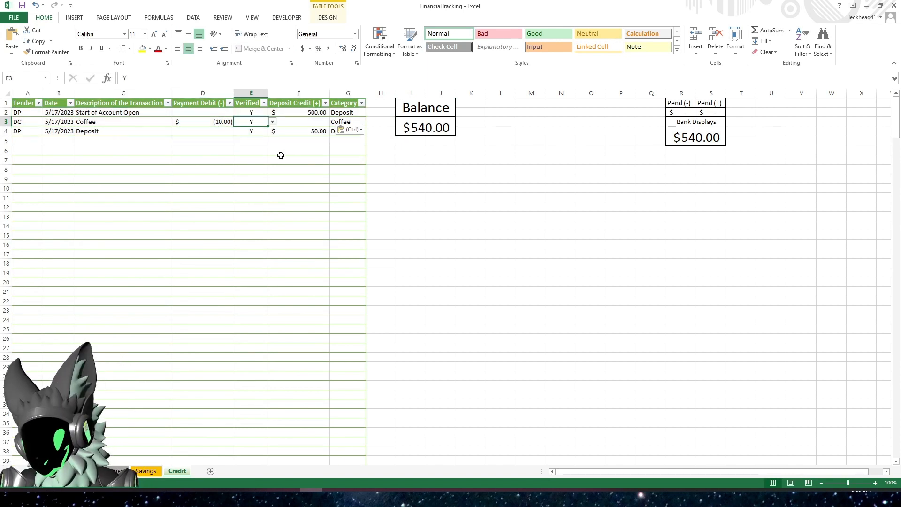
type("N")
key("Return")
key("Down")
type("N")
key("Return")
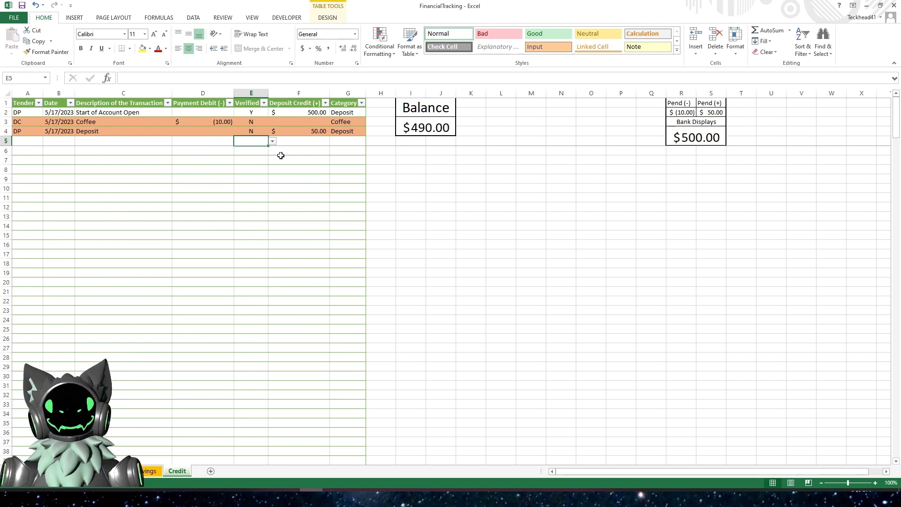
- Copy the complete Bank Displays formula from the Savings sheet and return to the Credit sheet
left_click(147, 474)
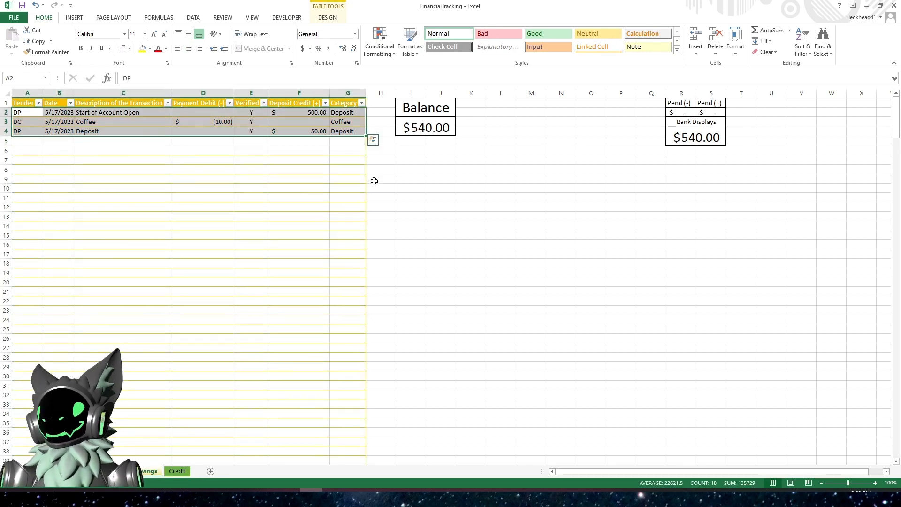
left_click(727, 128)
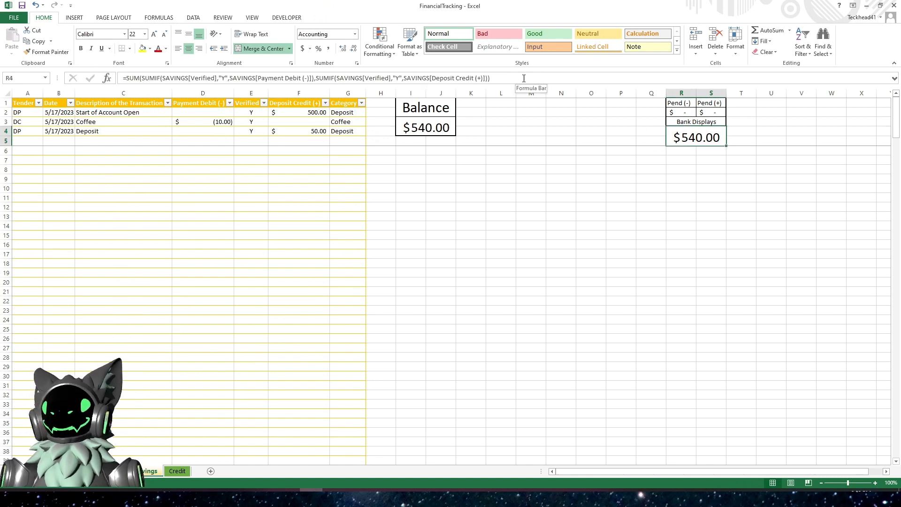
left_click(114, 78)
left_click_drag(113, 79, 112, 79)
key("ctrl+c")
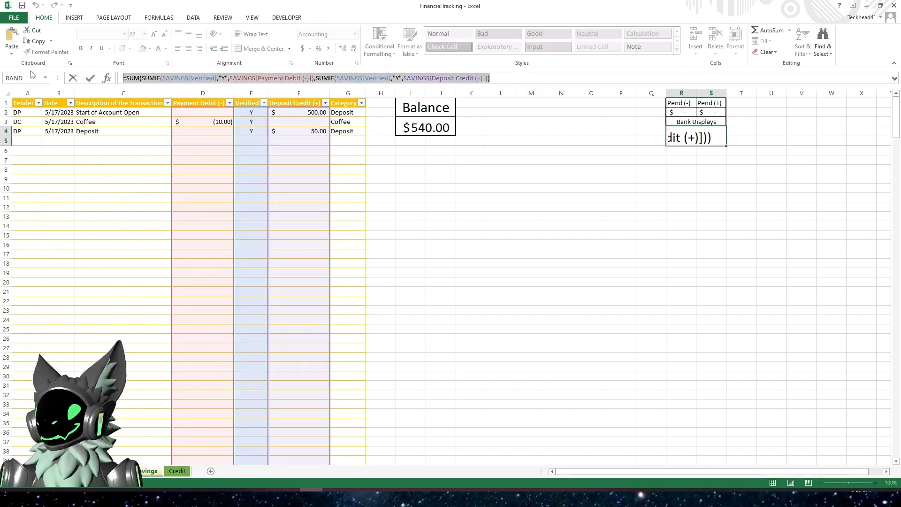
key("Escape")
key("ctrl+Page_Down")
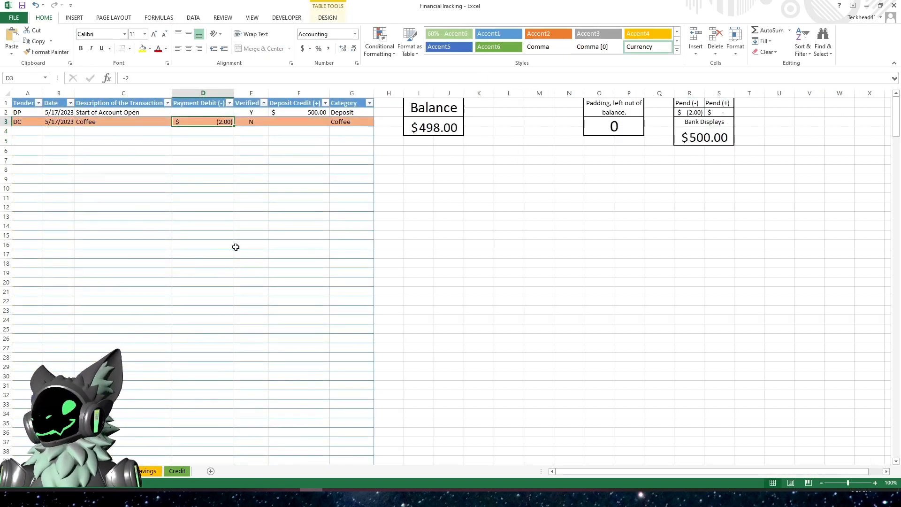
- Replace the Credit sheet's Bank Displays formula with the copied SUM of SUMIF formula
left_click(704, 137)
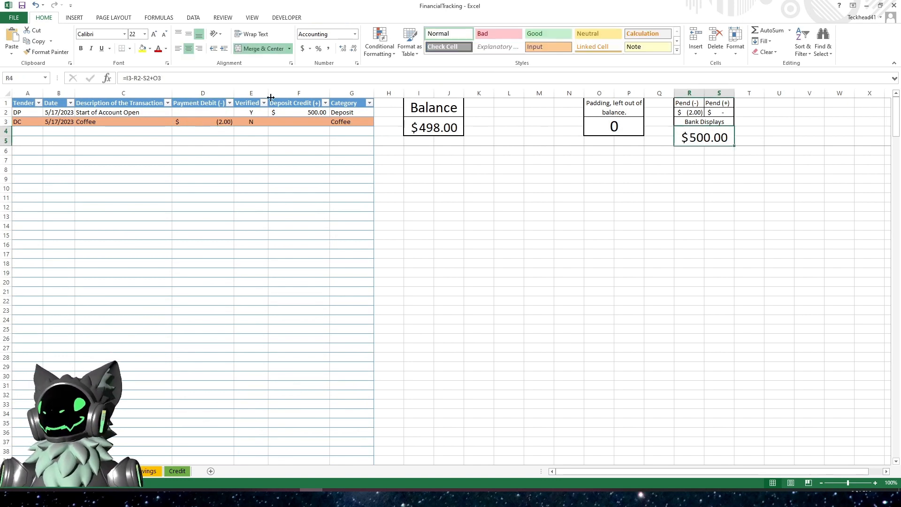
left_click(223, 77)
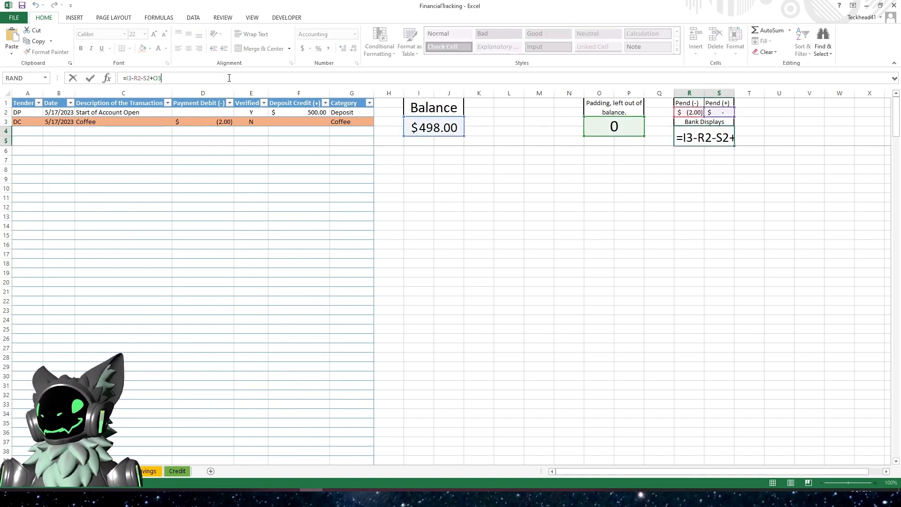
left_click_drag(174, 77, 119, 78)
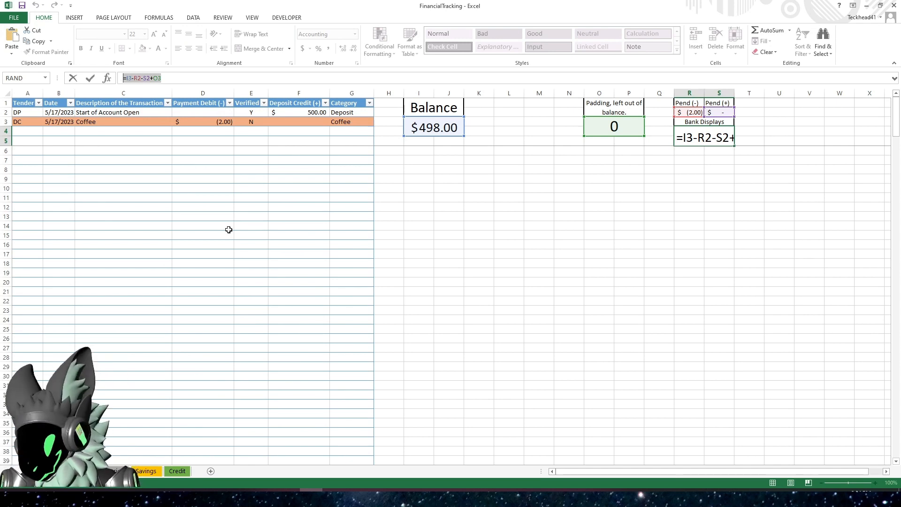
key("BackSpace")
key("ctrl+v")
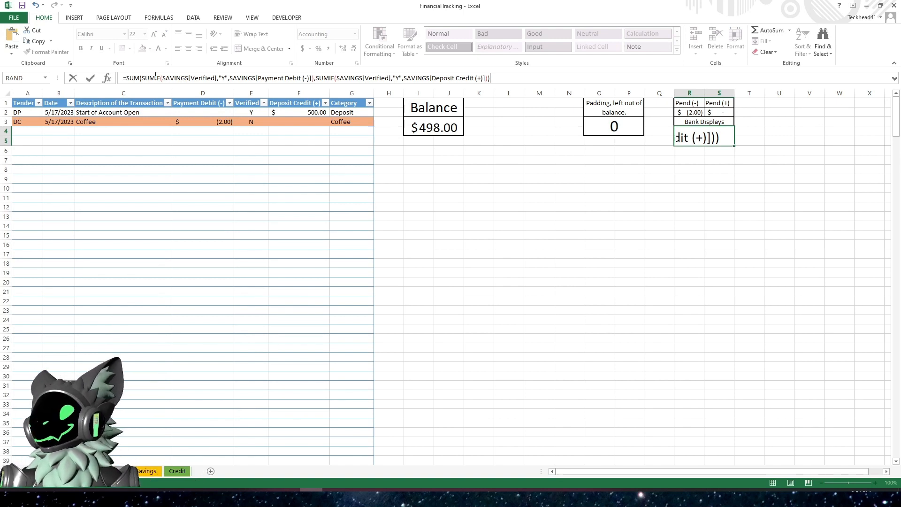
- Change the first SUMIF's Verified and Payment Debit references from SAVINGS to Table1
left_click(190, 78)
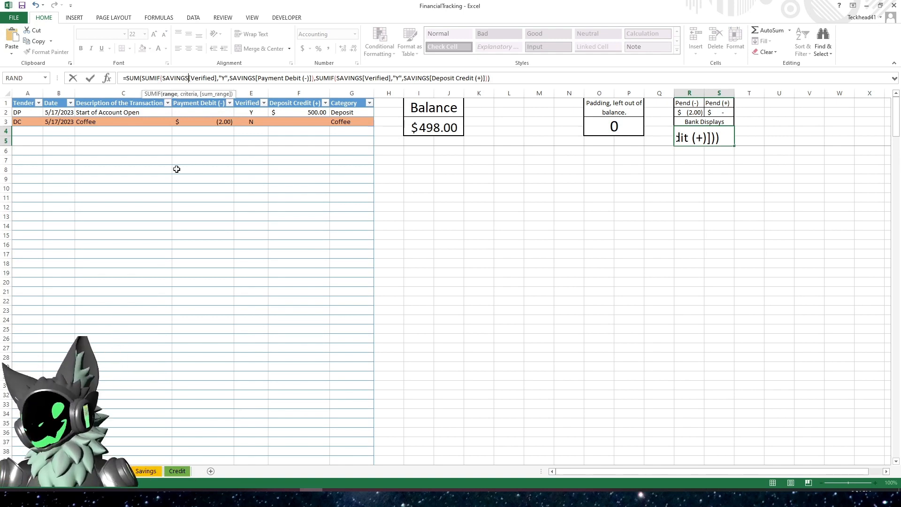
key("BackSpace")
key("BackSpace")
key("BackSpace")
key("BackSpace")
key("BackSpace")
key("BackSpace")
key("BackSpace")
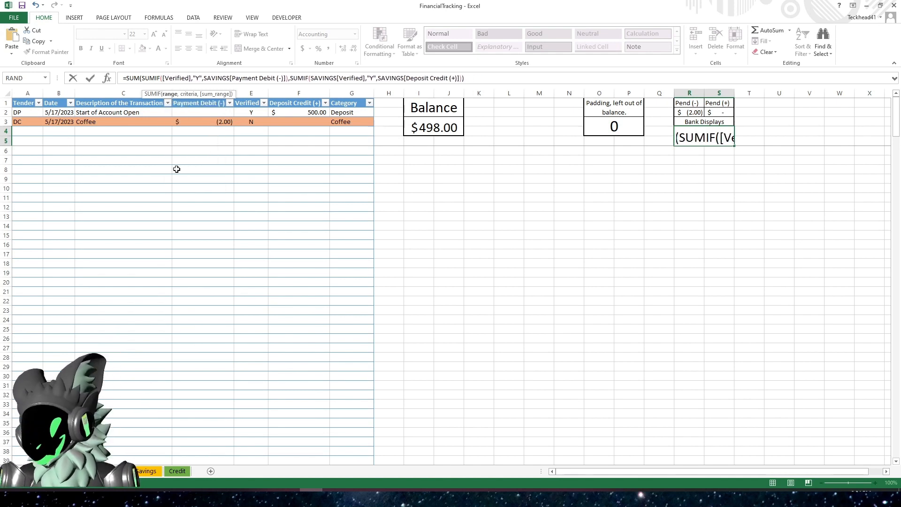
type("Table1")
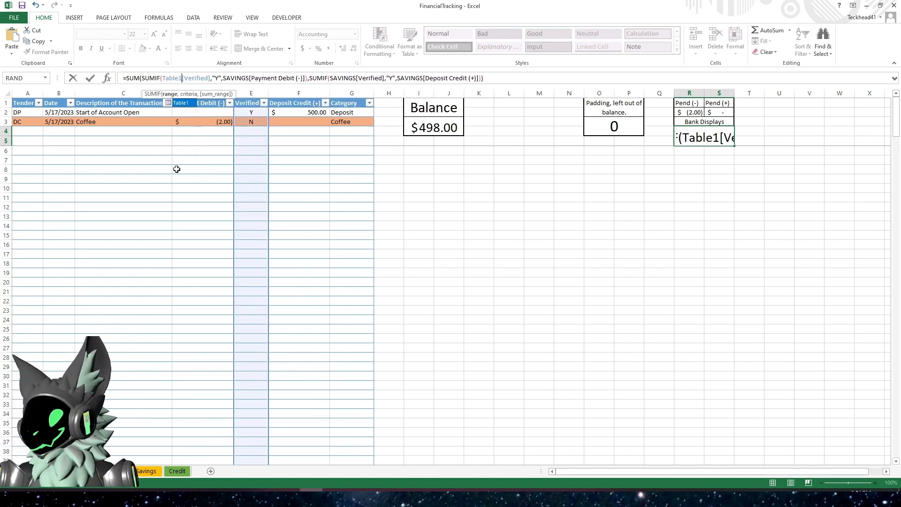
left_click(248, 78)
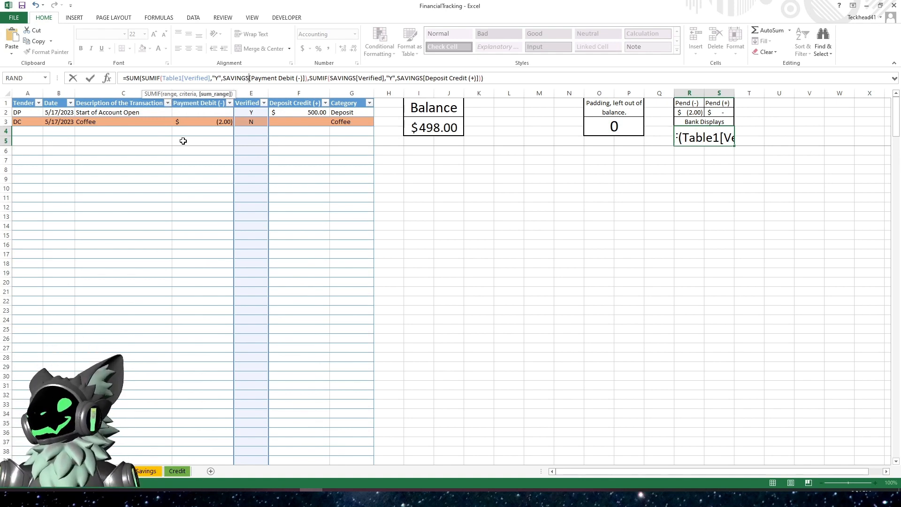
key("BackSpace")
key("BackSpace")
key("BackSpace")
key("BackSpace")
key("BackSpace")
key("BackSpace")
key("BackSpace")
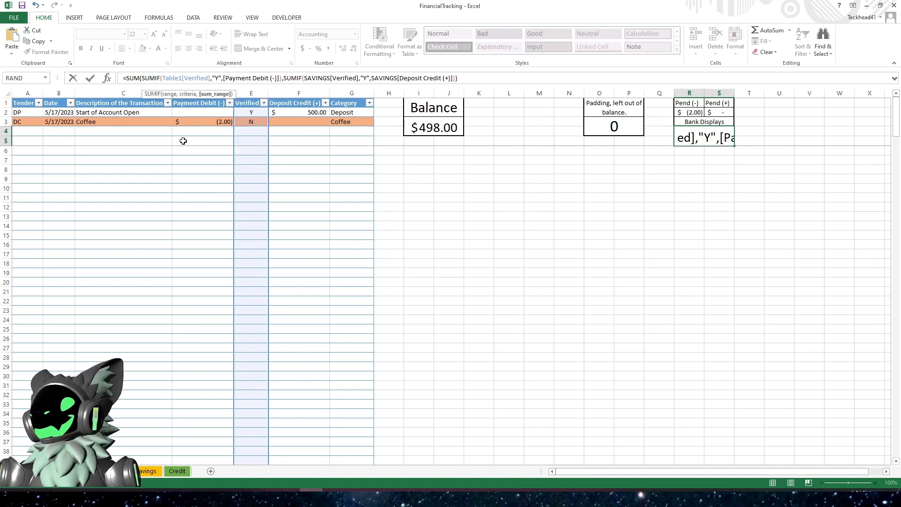
type("Table1")
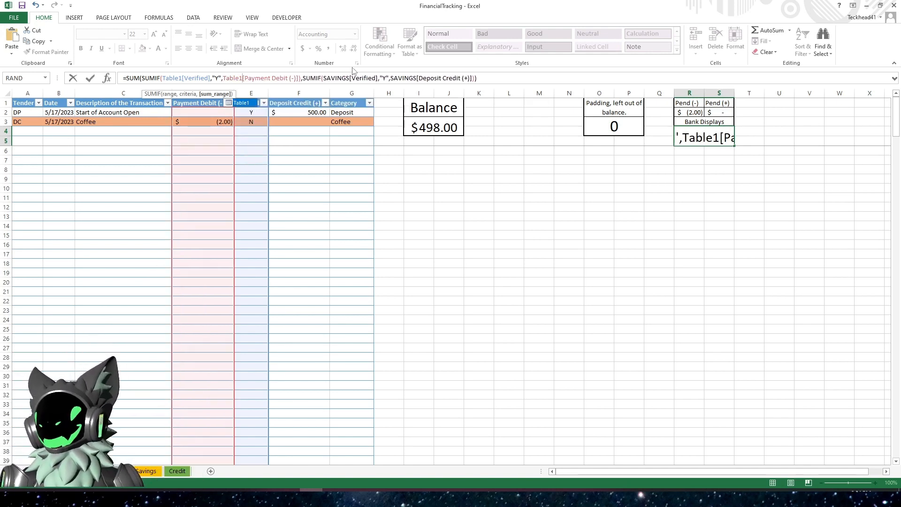
- Change the second SUMIF's Verified reference from SAVINGS to Table1
left_click(351, 78)
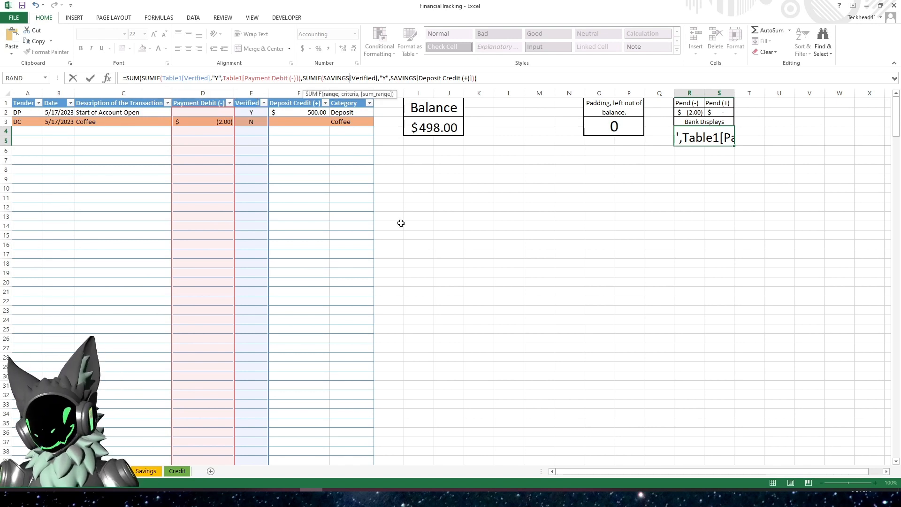
key("BackSpace")
key("BackSpace")
key("BackSpace")
key("BackSpace")
key("BackSpace")
key("BackSpace")
key("BackSpace")
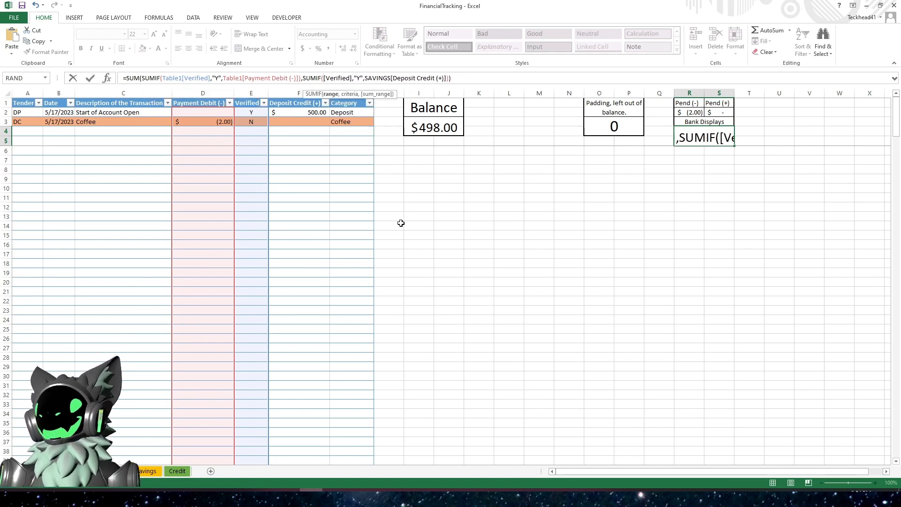
type("Table1")
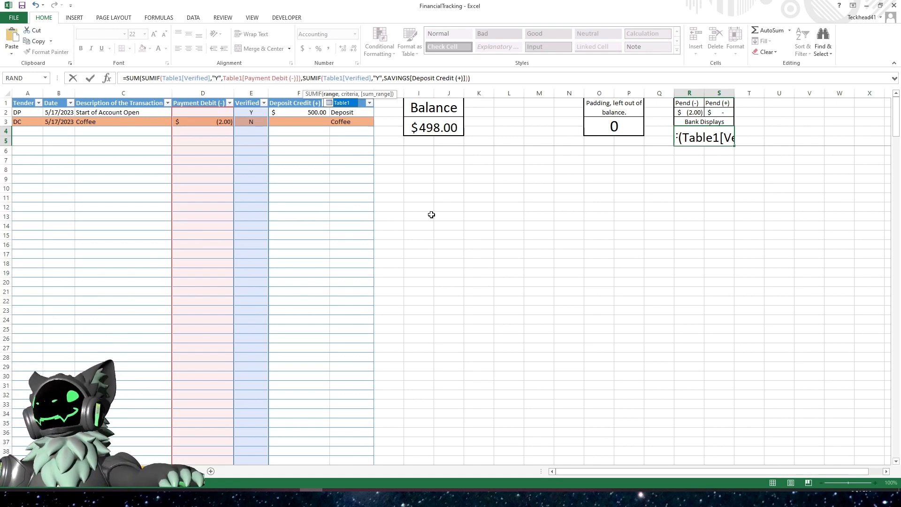
- Change the second SUMIF's Deposit Credit reference to Table1 and add the padding cell O3 to the Bank Displays SUM
left_click(411, 77)
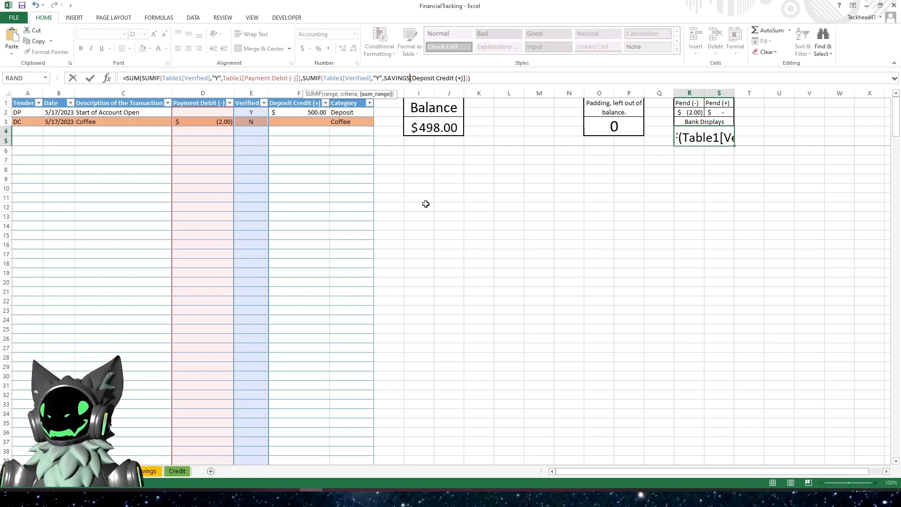
key("BackSpace")
key("BackSpace")
key("BackSpace")
key("BackSpace")
key("BackSpace")
key("BackSpace")
key("BackSpace")
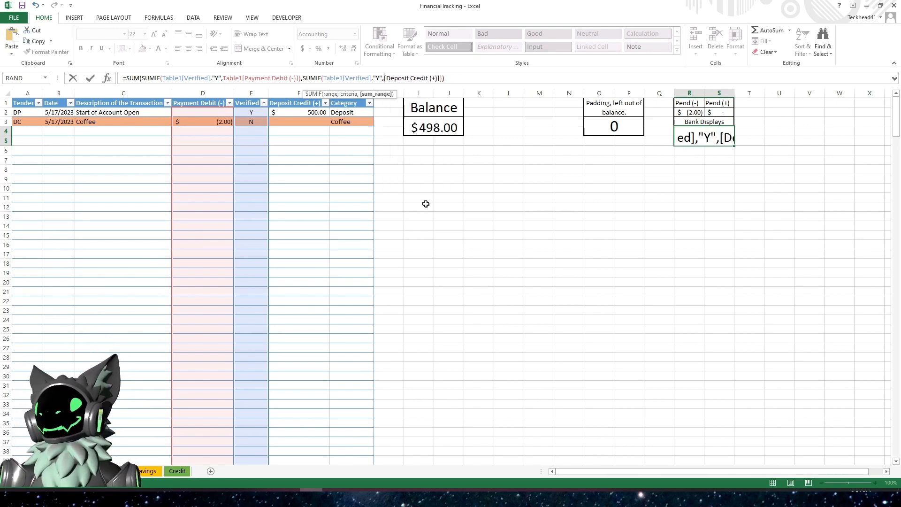
type("Table")
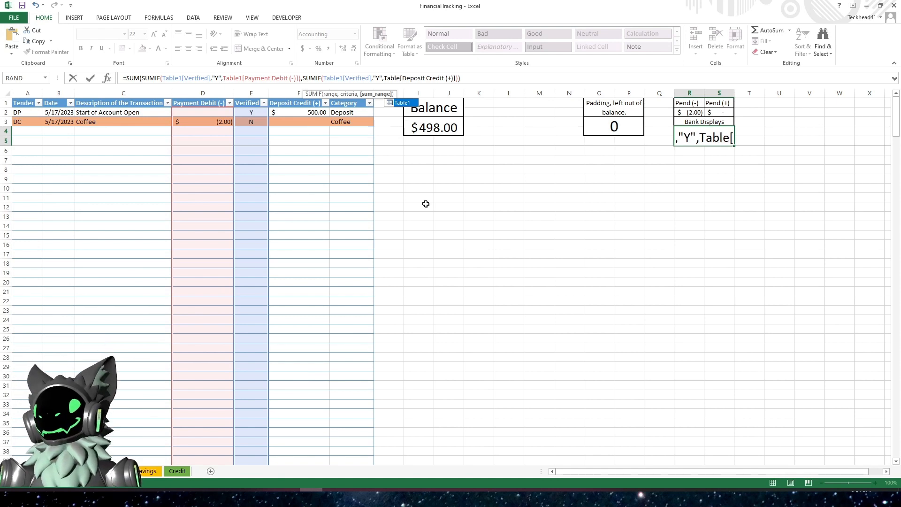
type("1")
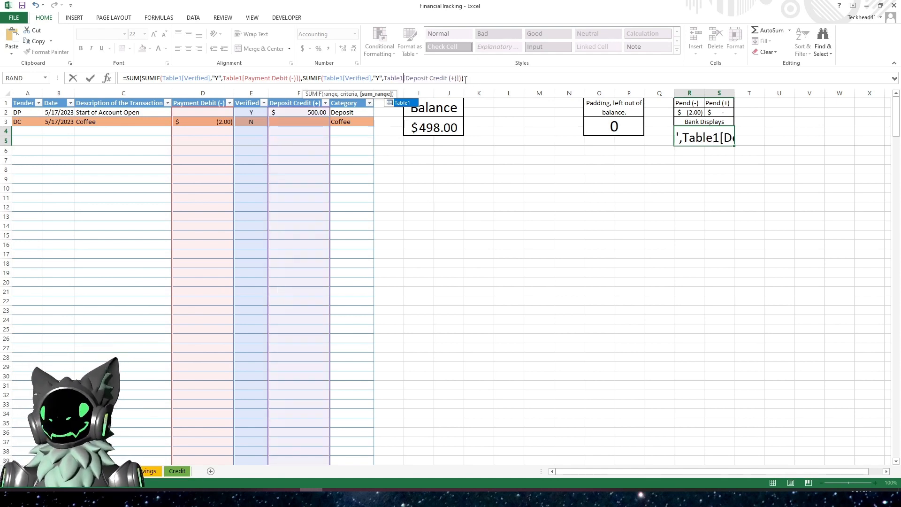
type("))")
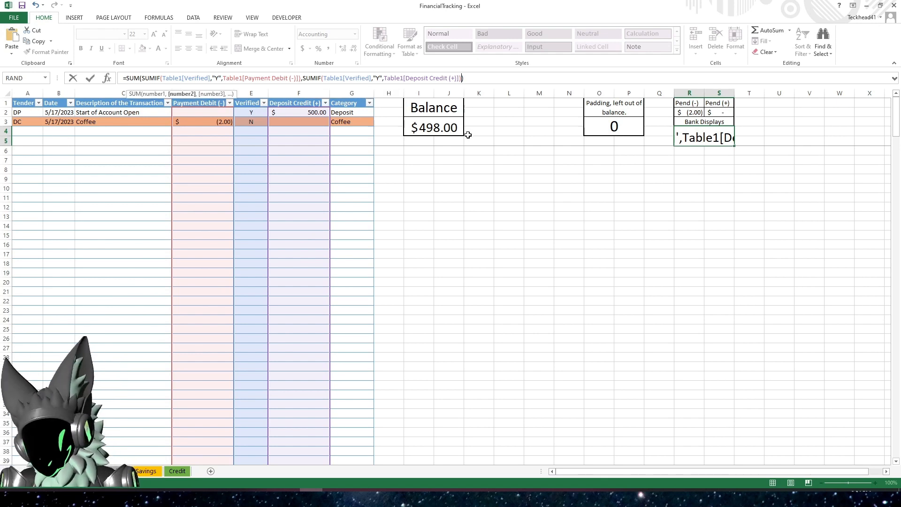
type(",")
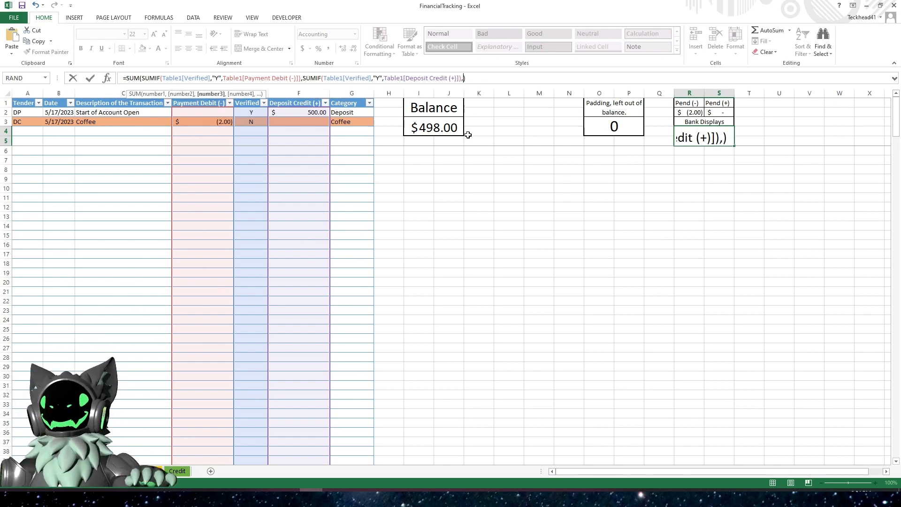
left_click(618, 126)
key("Return")
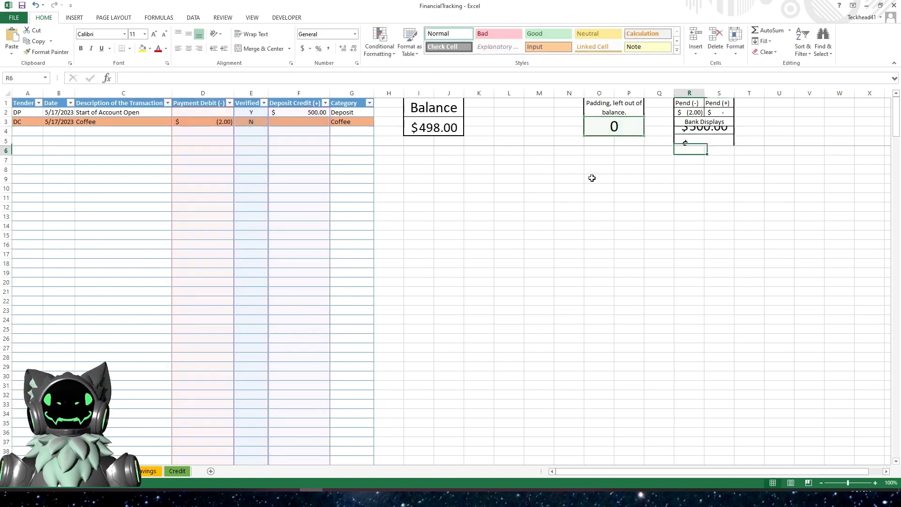
- Enter 10 in the padding cell to test the Bank Displays total
left_click(602, 132)
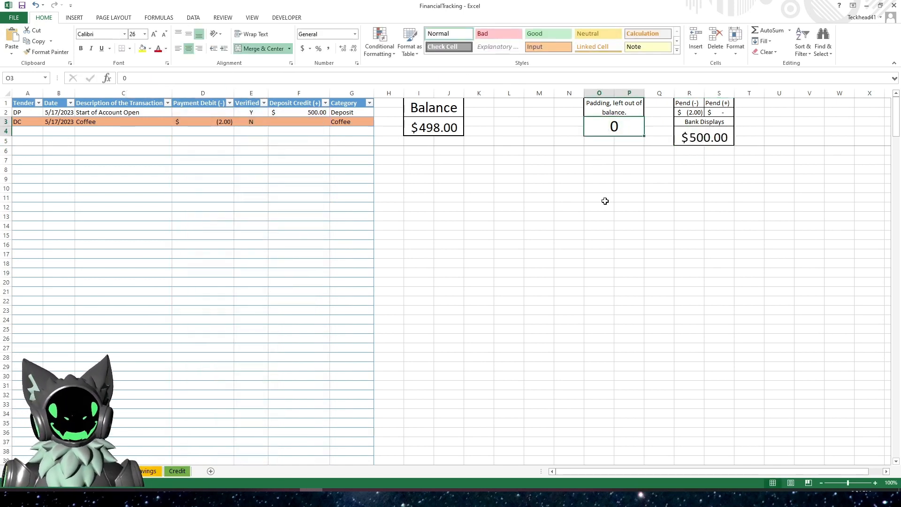
type("10")
key("Return")
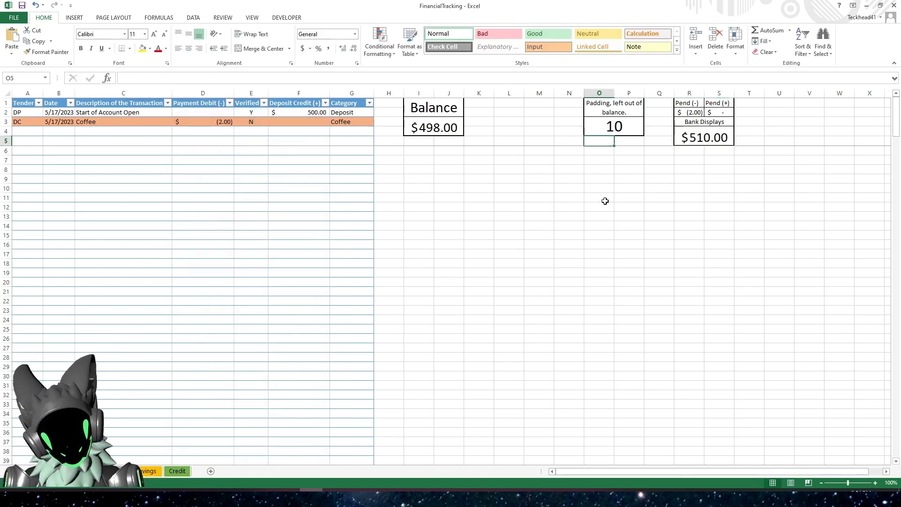
- Format the padding cell as Accounting, widening its column, and set the padding to 0
key("Up")
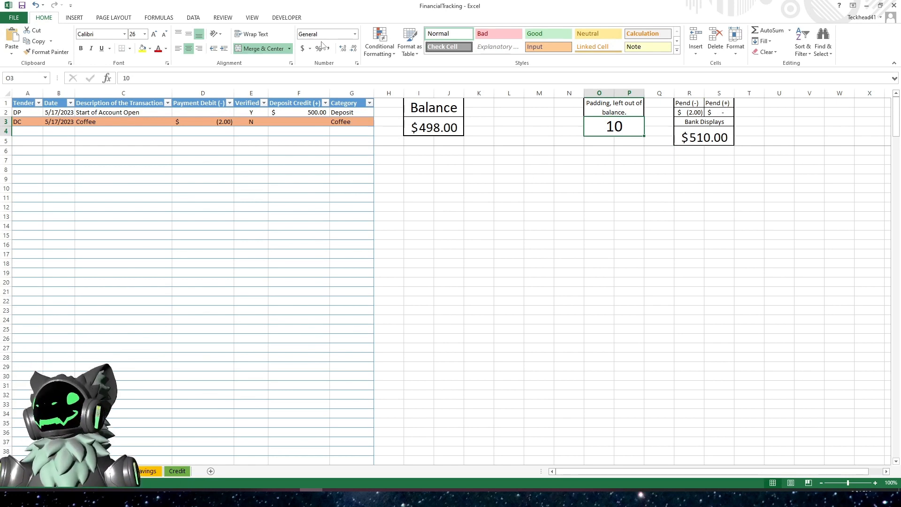
left_click(302, 48)
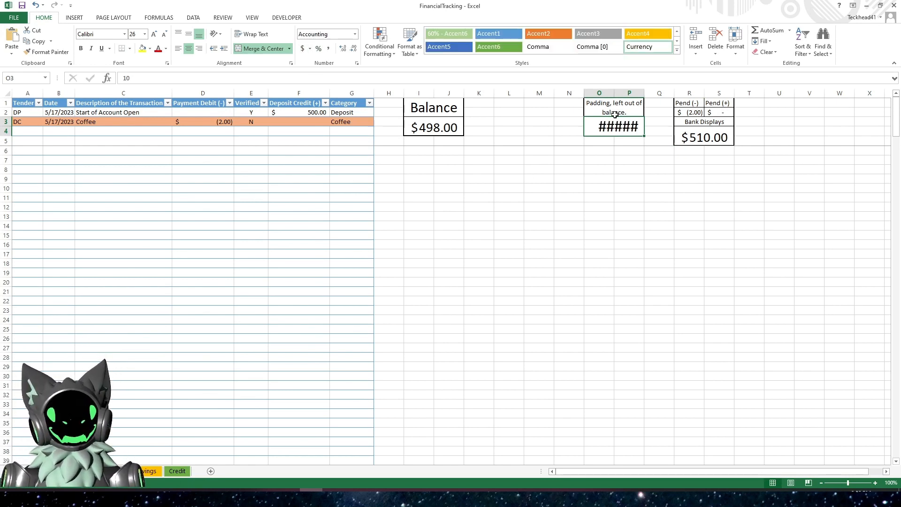
left_click_drag(644, 92, 653, 92)
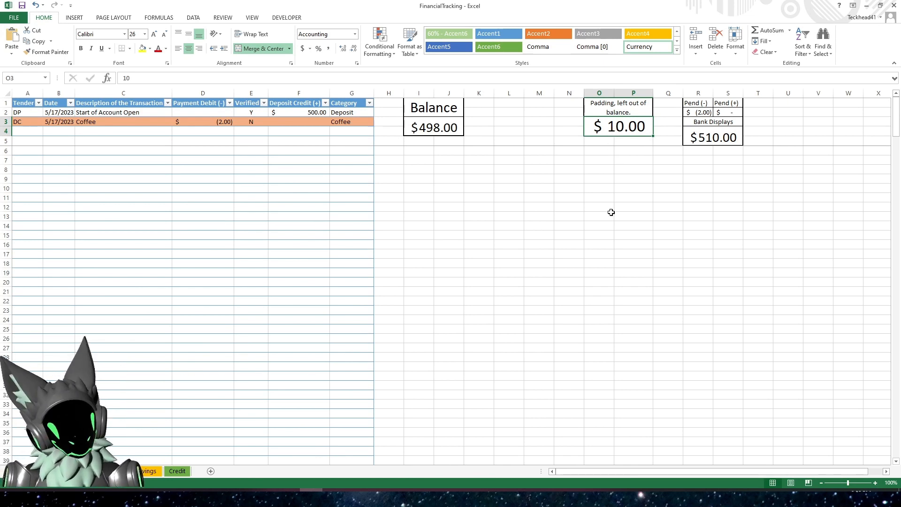
type("0")
key("Return")
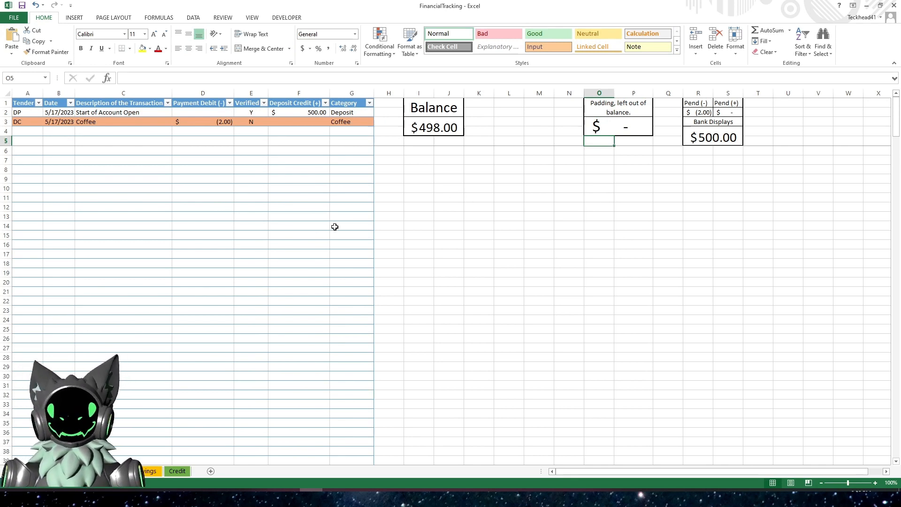
- Copy the three entry rows from the Savings table and return to the Credit sheet
left_click(151, 472)
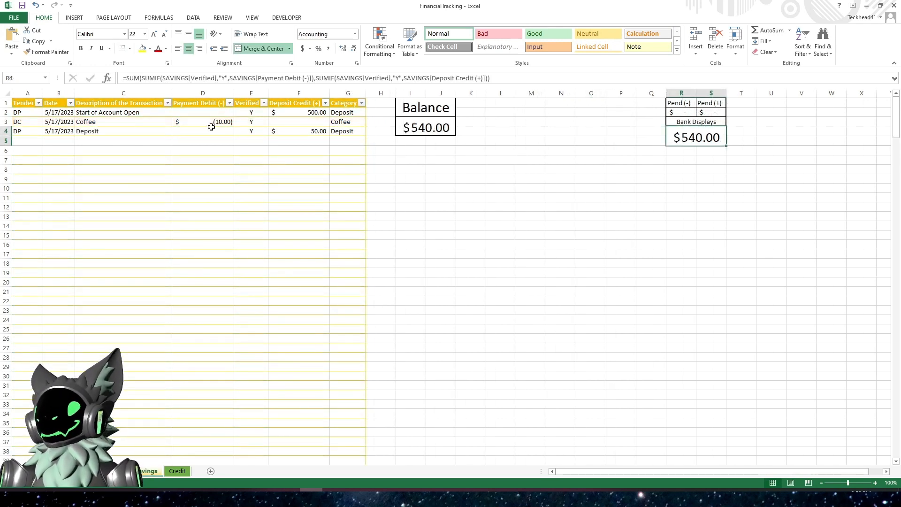
left_click_drag(27, 111, 338, 131)
right_click(336, 124)
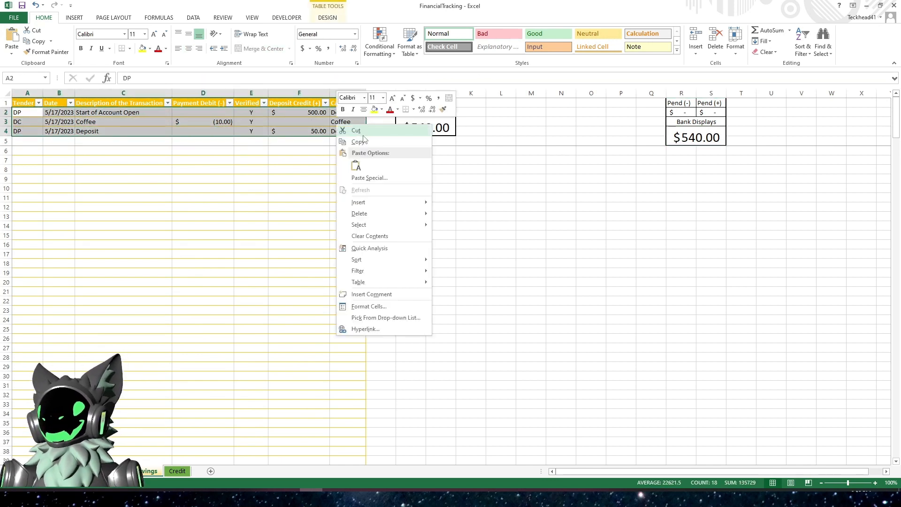
left_click(353, 138)
left_click(115, 472)
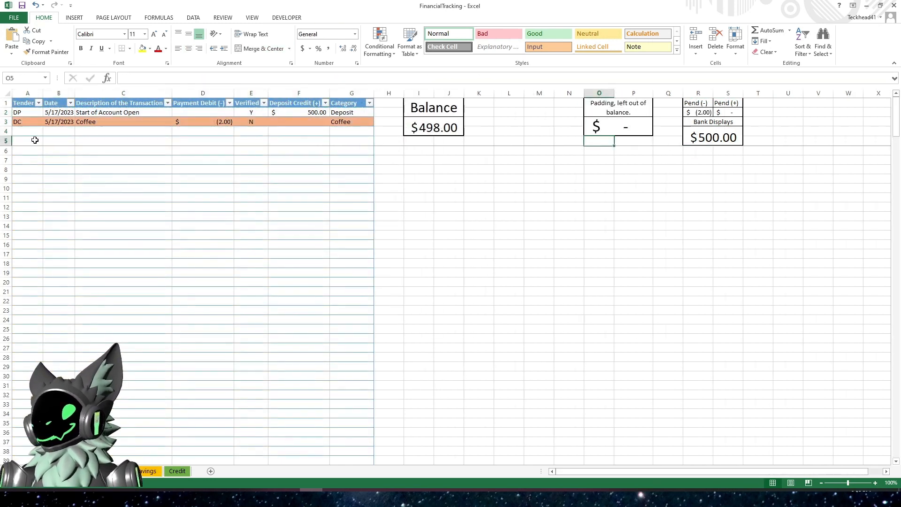
- Paste the copied entry rows into the Credit table starting at its first data row
right_click(27, 113)
left_click(59, 154)
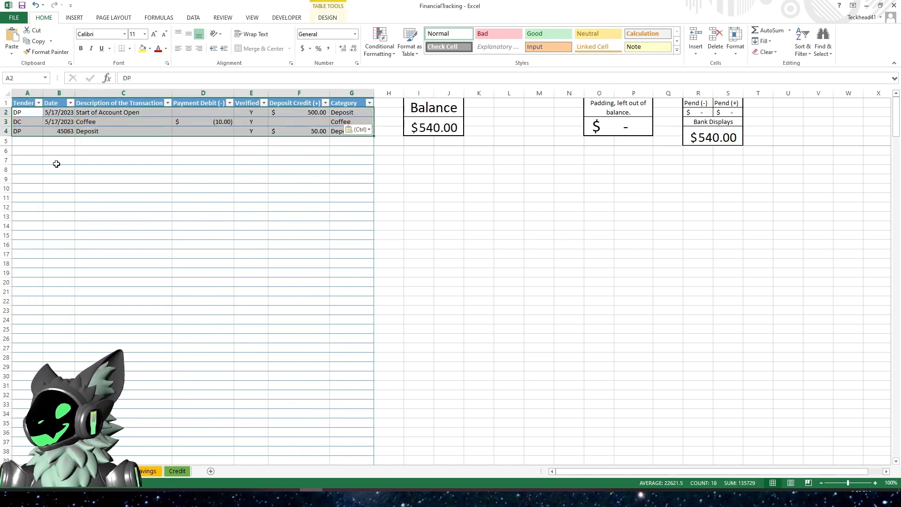
left_click(197, 196)
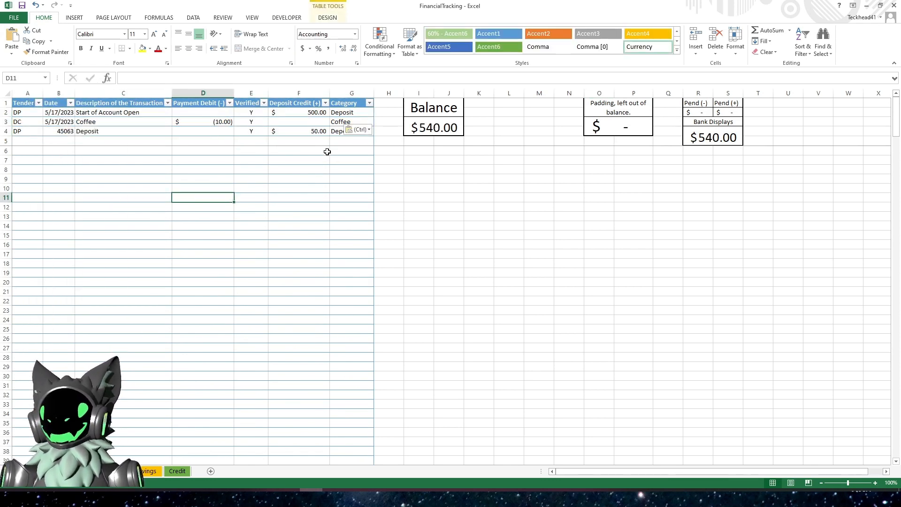
left_click(427, 126)
left_click(229, 158)
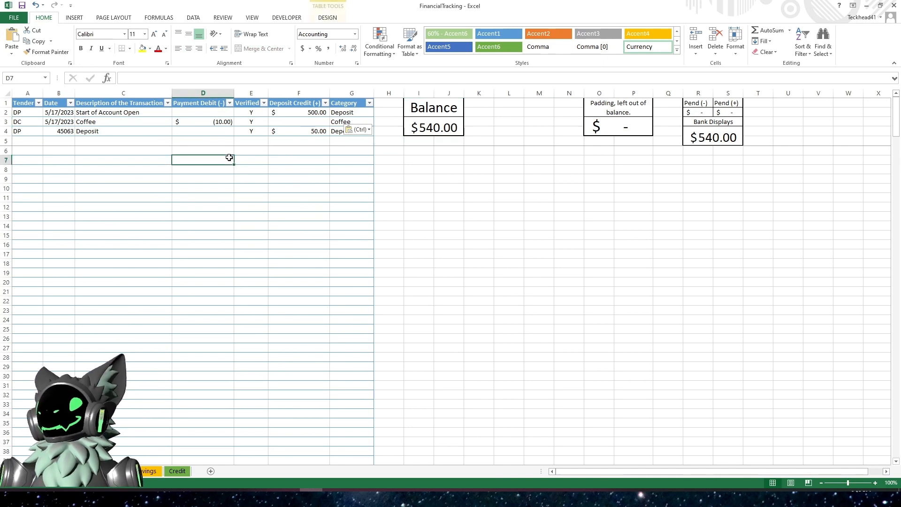
- Copy the Balance formula from the Savings sheet and return to the Credit sheet
key("ctrl+Page_Down")
left_click(420, 124)
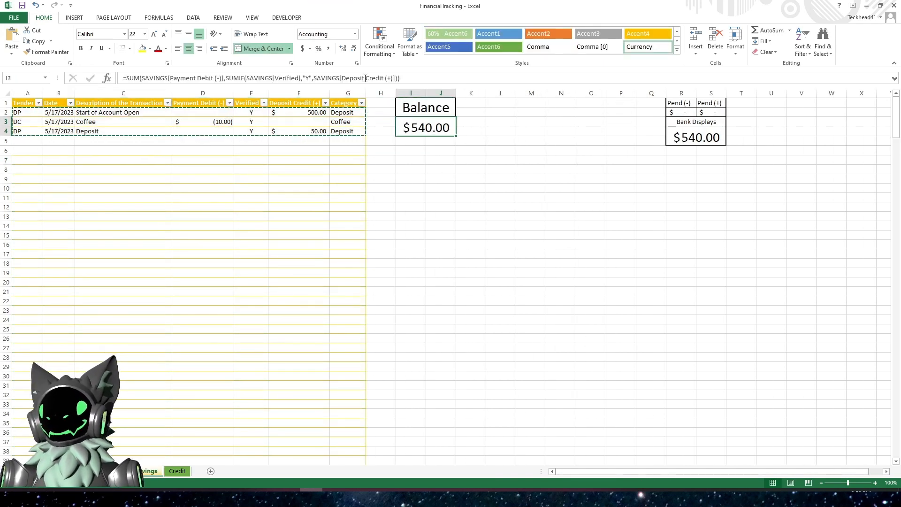
left_click_drag(416, 78, 88, 83)
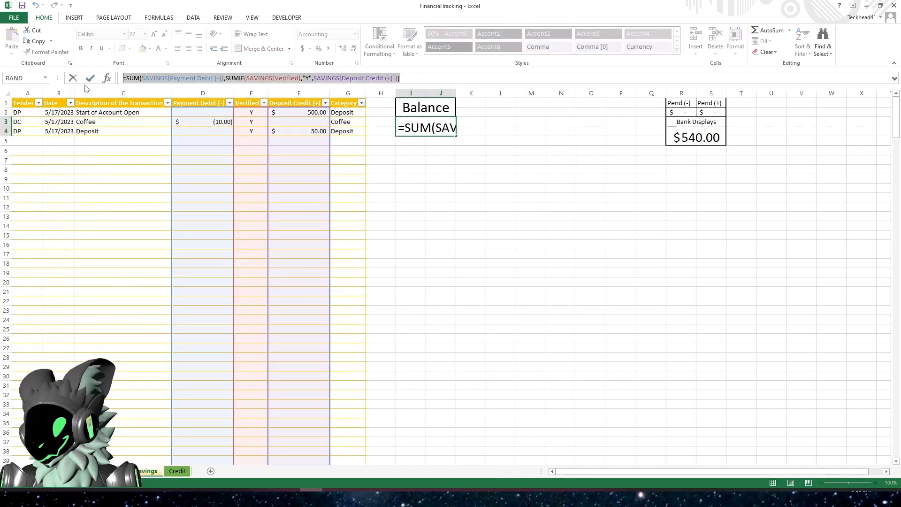
key("ctrl+c")
key("Escape")
key("ctrl+Page_Up")
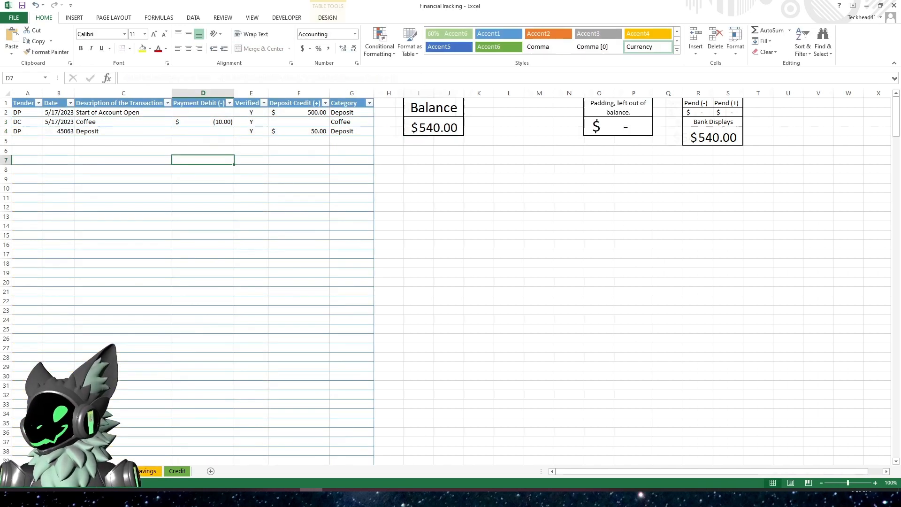
- Replace the Credit sheet's Balance formula with the copied Savings Balance formula
left_click(433, 133)
left_click_drag(342, 77, 112, 72)
key("ctrl+v")
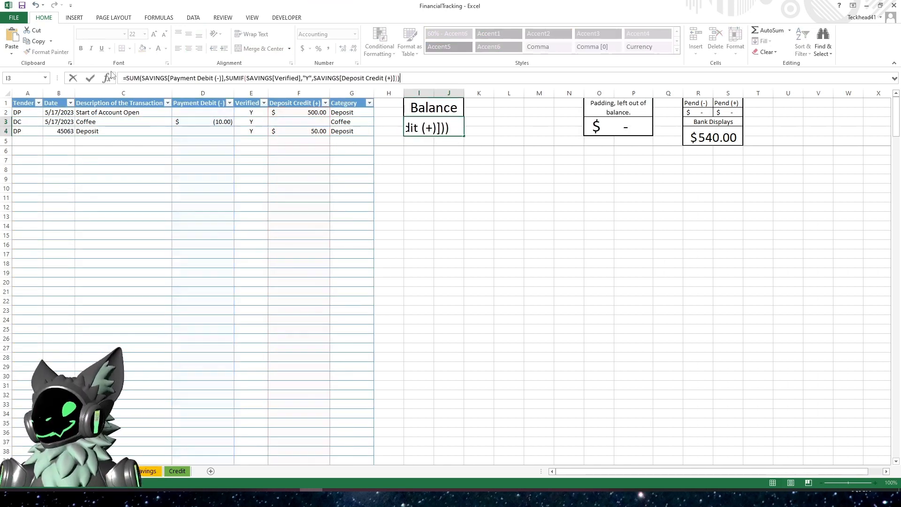
- Change the Balance formula's Payment Debit reference from SAVINGS to Table1
left_click(169, 78)
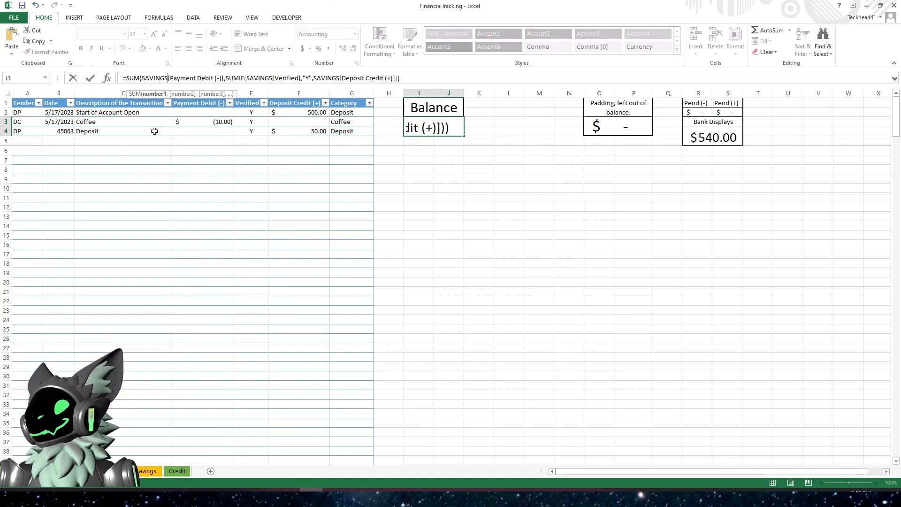
key("BackSpace")
key("BackSpace")
key("BackSpace")
key("BackSpace")
key("BackSpace")
key("BackSpace")
key("BackSpace")
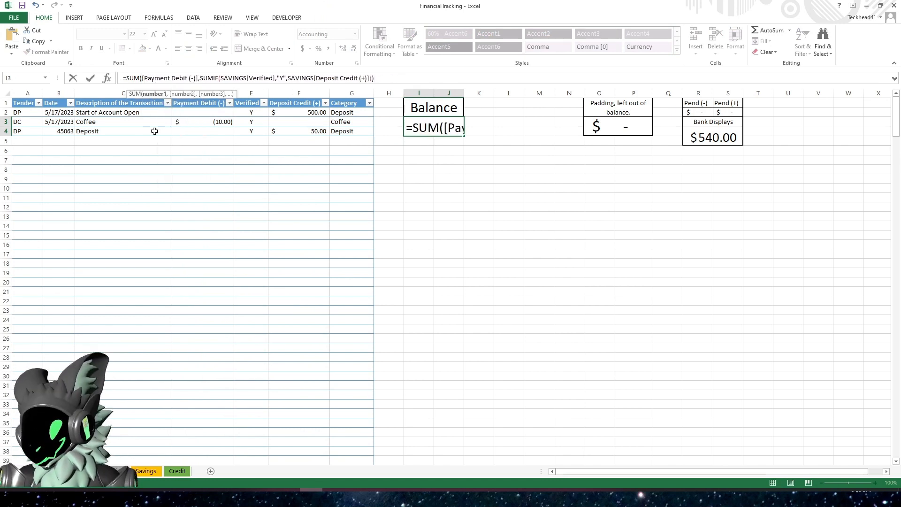
type("Table`1")
key("BackSpace")
key("BackSpace")
type("1")
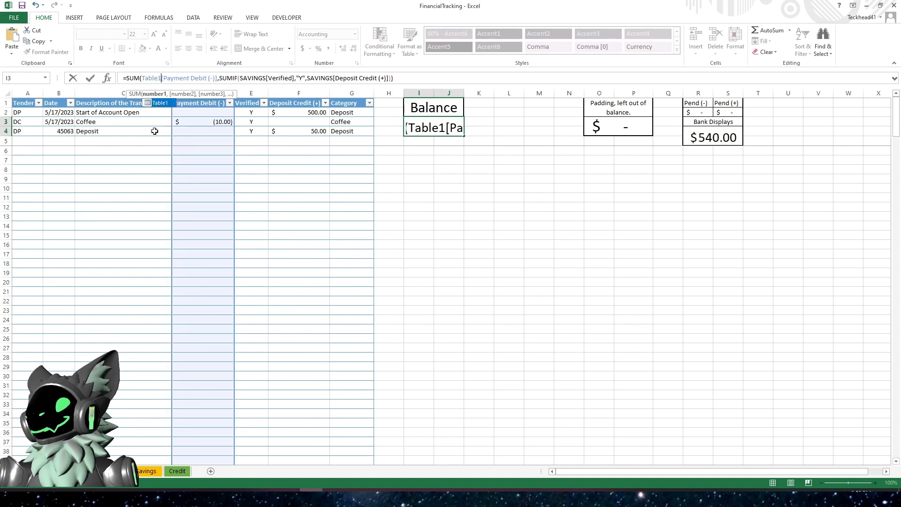
- Change the Balance formula's SUMIF Verified reference from SAVINGS to Table1
left_click(267, 80)
key("BackSpace")
key("BackSpace")
key("BackSpace")
key("BackSpace")
key("BackSpace")
key("BackSpace")
key("BackSpace")
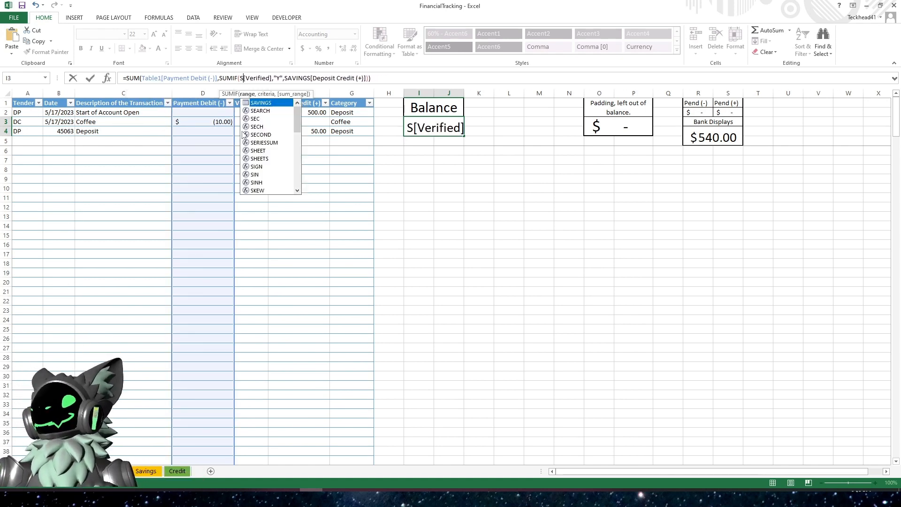
type("Table1")
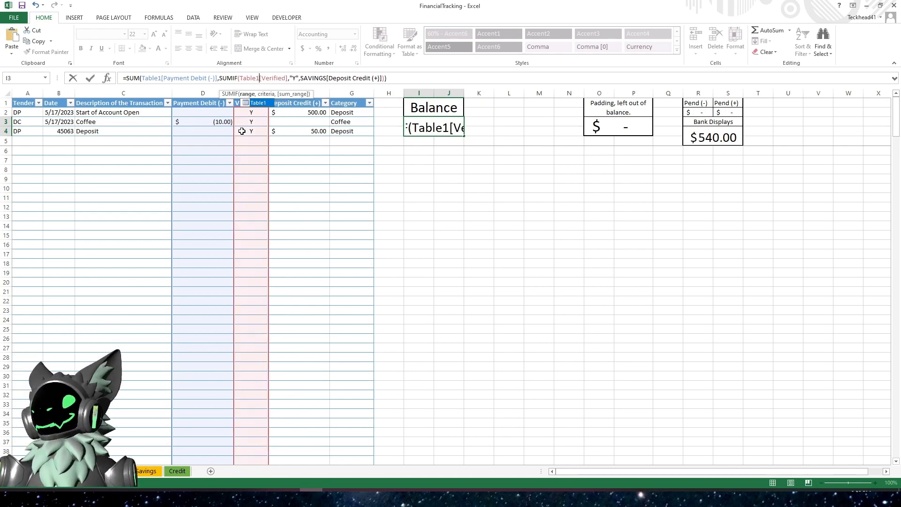
- Change the Balance formula's Deposit Credit reference from SAVINGS to Table1 and confirm the formula
left_click(327, 77)
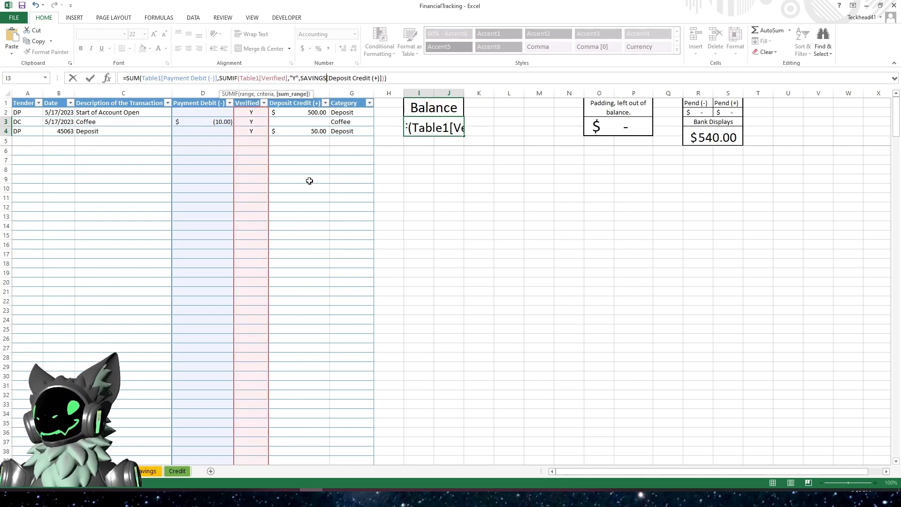
key("BackSpace")
key("BackSpace")
key("BackSpace")
key("BackSpace")
key("BackSpace")
key("BackSpace")
key("BackSpace")
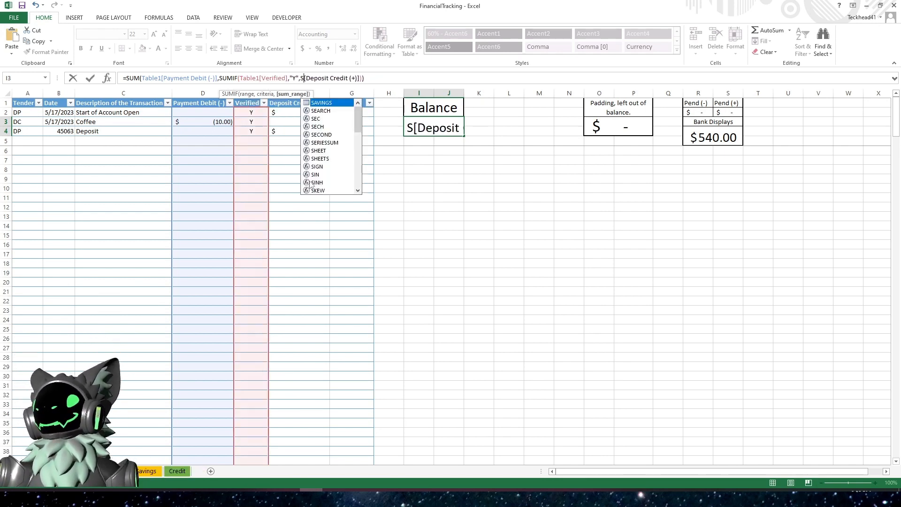
type("Table1")
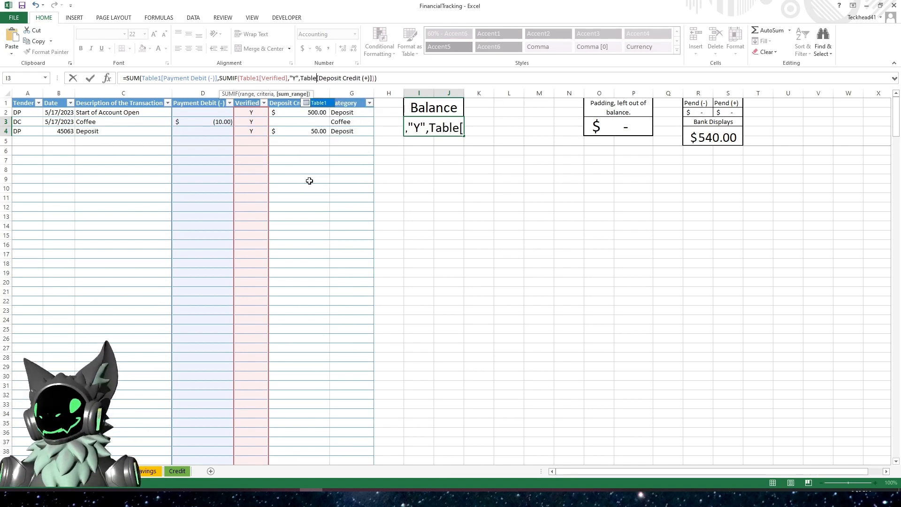
key("Return")
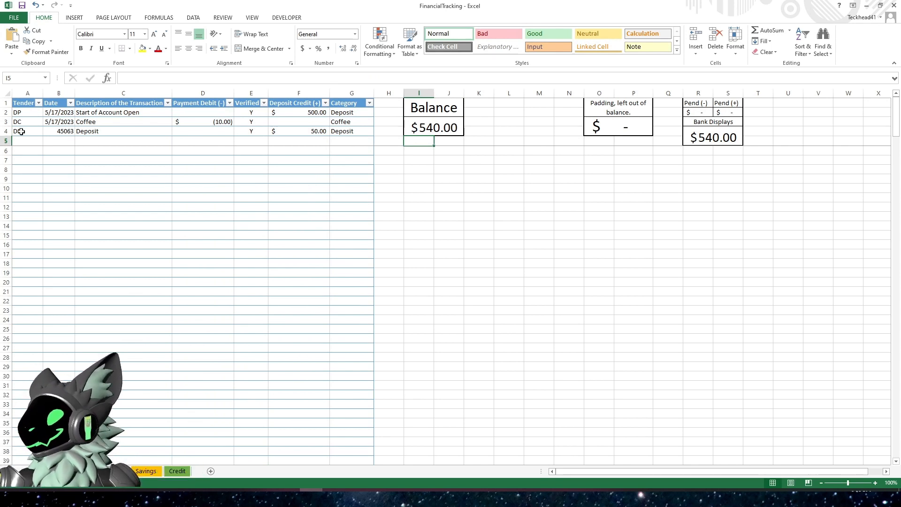
- Format the whole Date column as Short Date
left_click(56, 131)
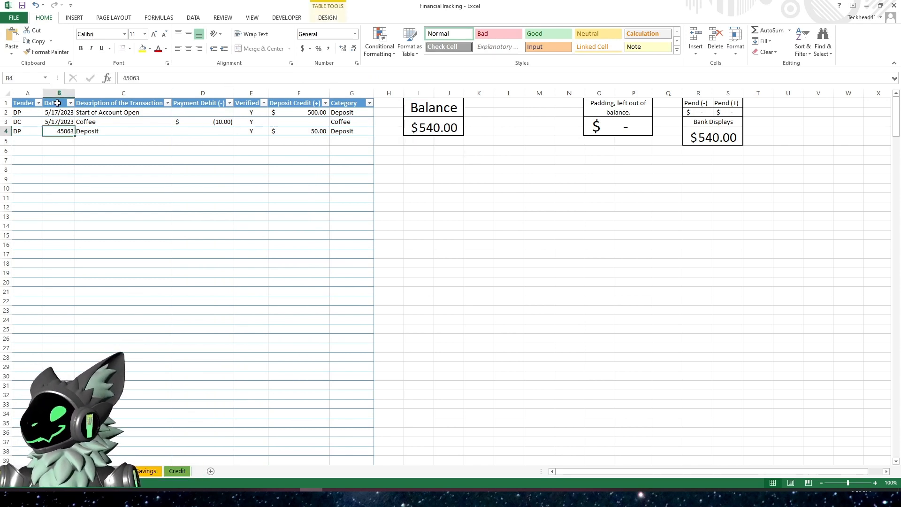
left_click(58, 98)
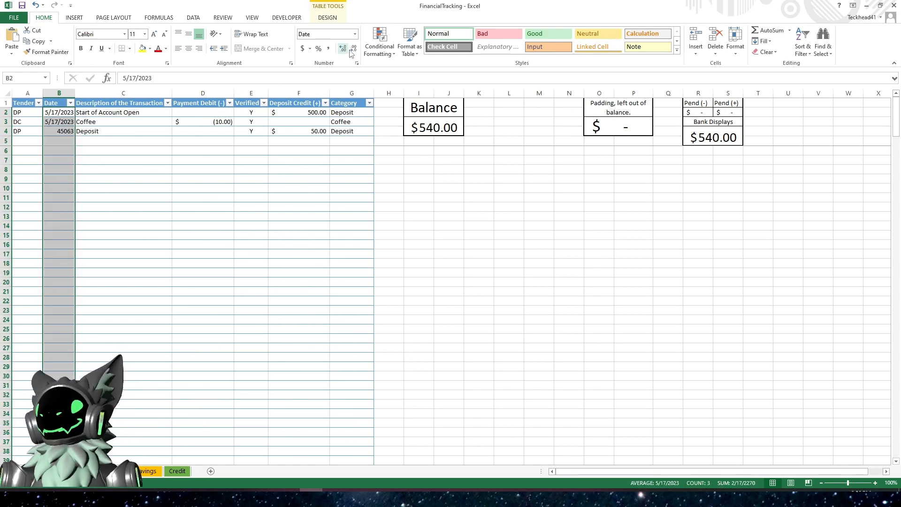
left_click(356, 36)
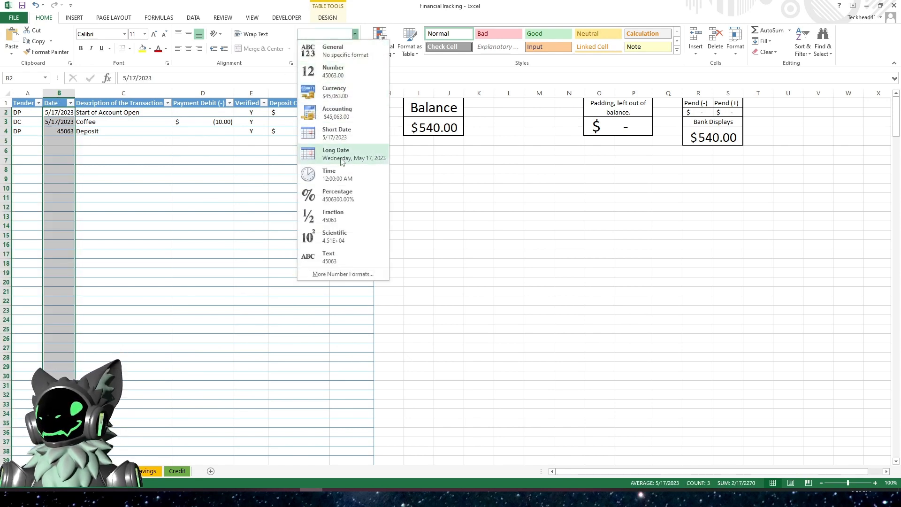
left_click(331, 134)
left_click(82, 164)
- Start a new transaction row with tender DP, today's date and description Pay Check
left_click(32, 142)
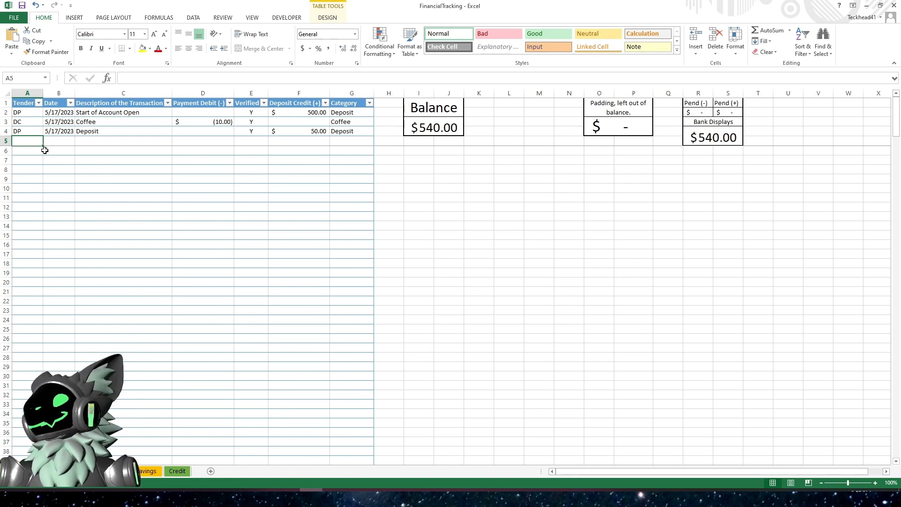
type("DP")
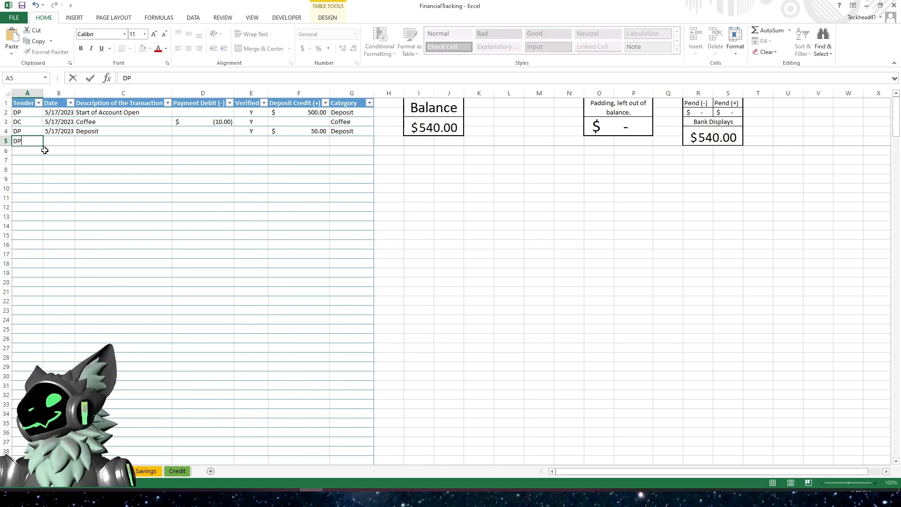
key("Tab")
key("ctrl+semicolon")
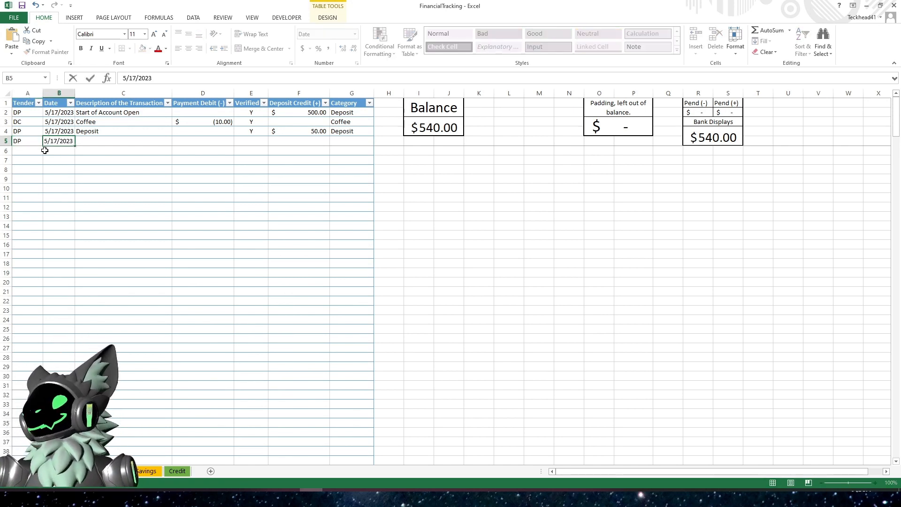
key("Tab")
type("Pay Che")
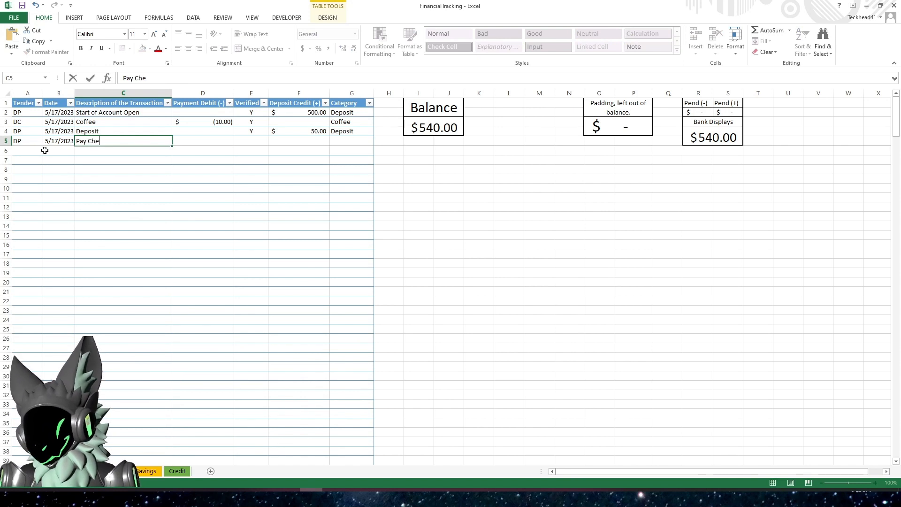
type("ck")
key("Tab")
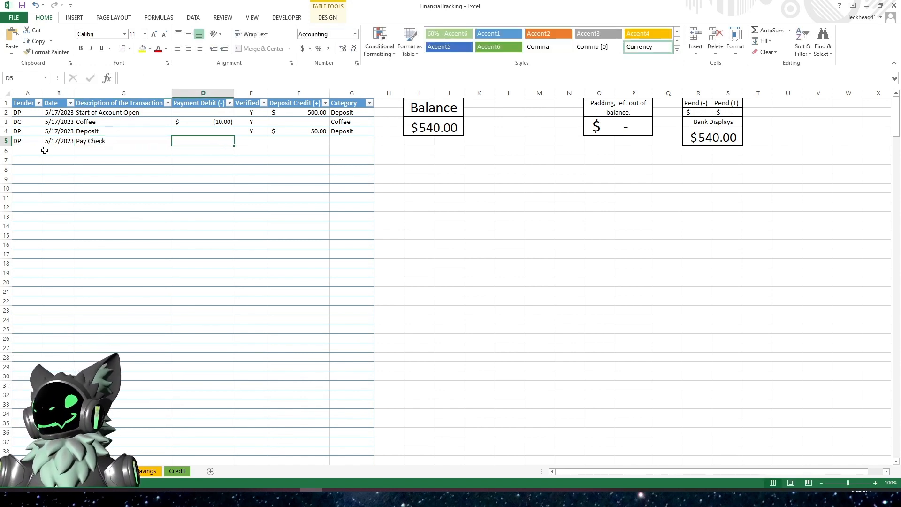
type("-")
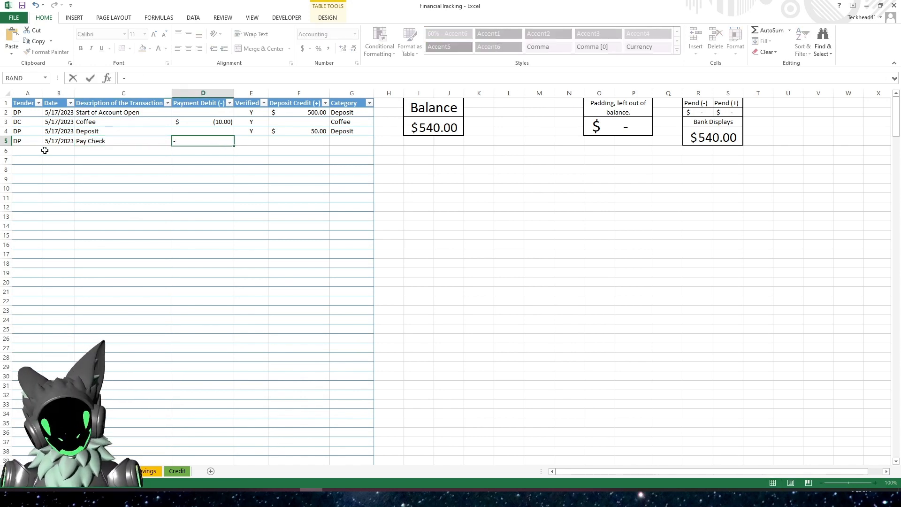
type("400")
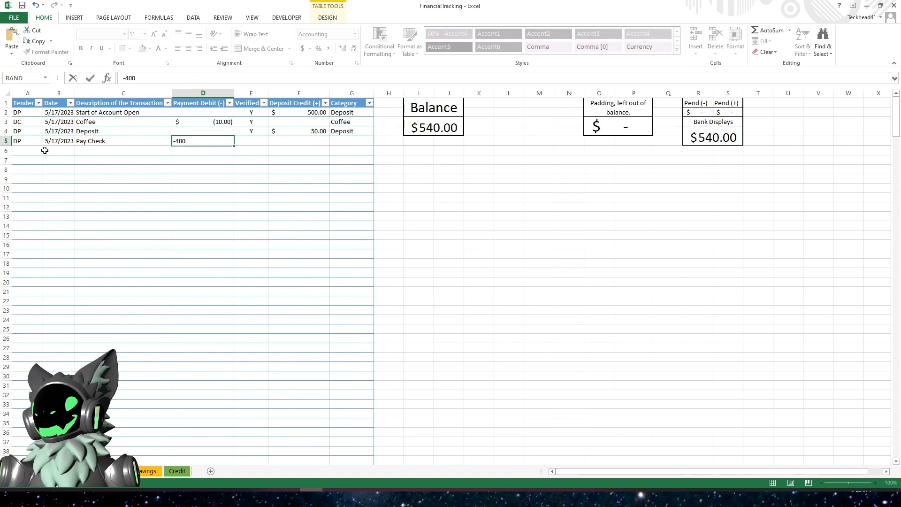
key("Tab")
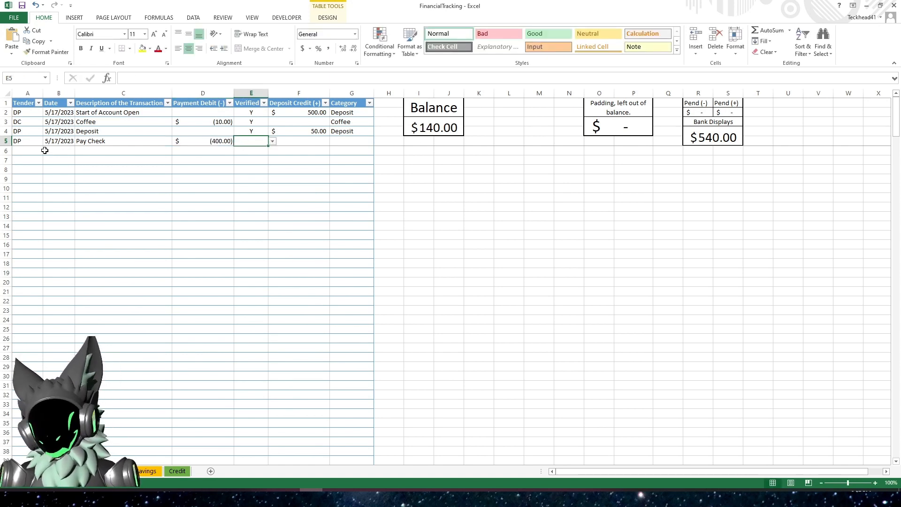
key("Left")
key("Delete")
key("Tab")
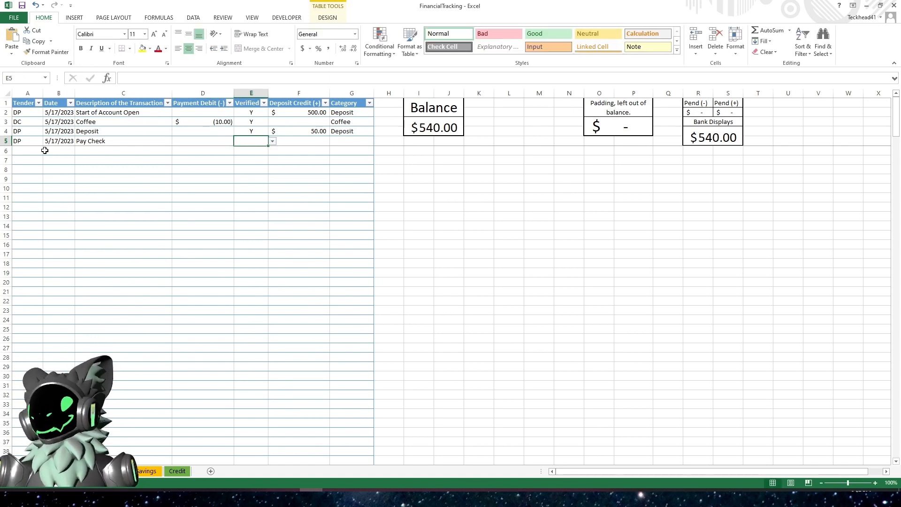
- Complete the Pay Check row with Verified Y, Deposit Credit 400 and category Deposit
type("Y")
key("Tab")
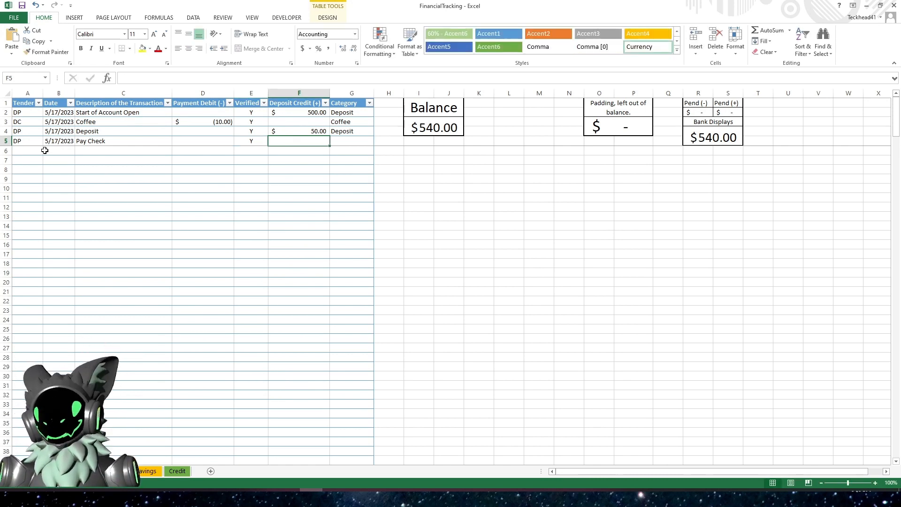
type("400")
key("Tab")
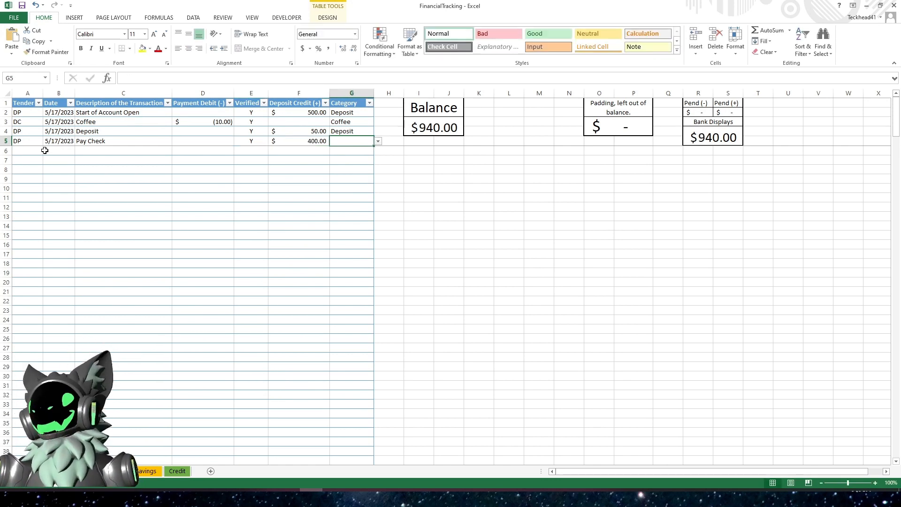
type("Deposit")
key("Return")
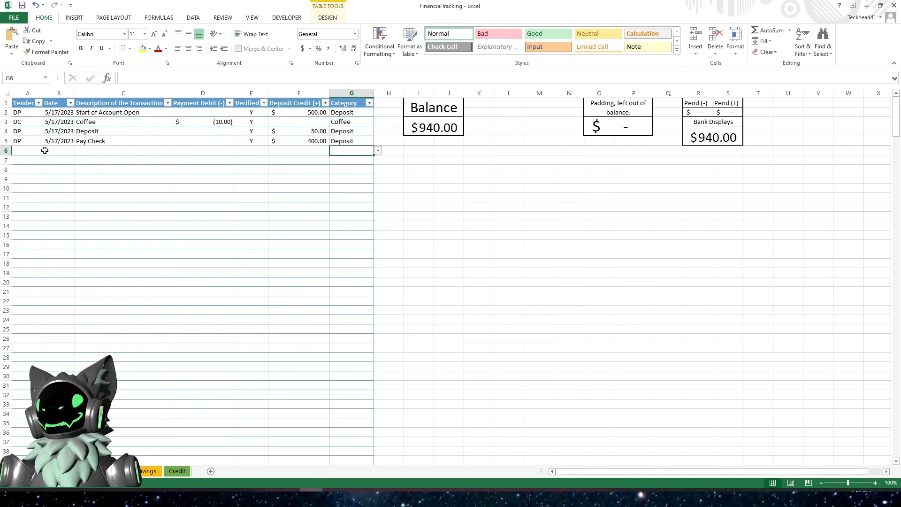
- Add another row with tender HOLD dated 5/20/2023
key("Left")
key("Left")
key("Left")
key("Left")
key("Left")
key("Left")
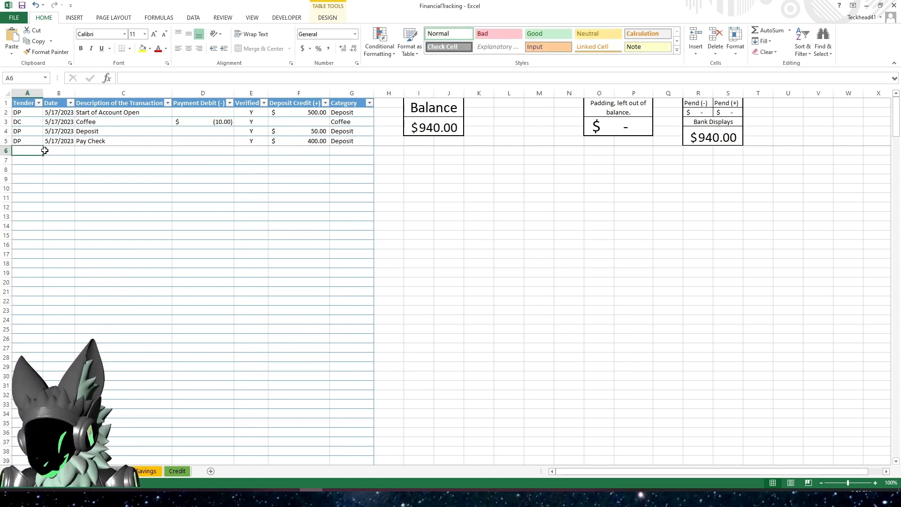
type("HOLD")
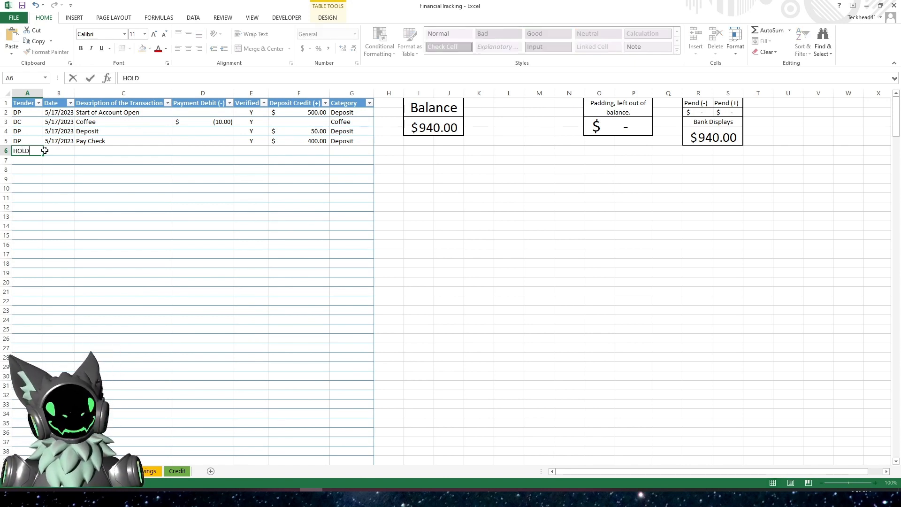
key("Tab")
key("ctrl+semicolon")
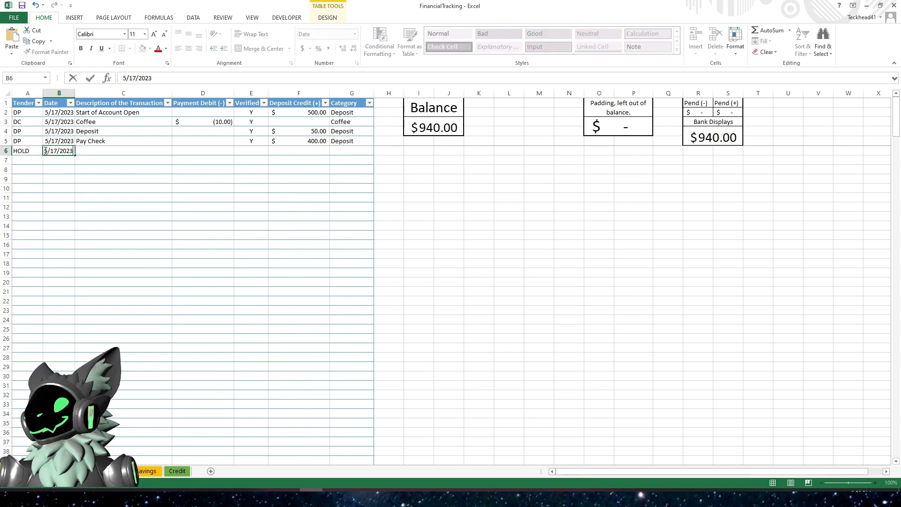
key("BackSpace")
key("BackSpace")
key("BackSpace")
key("BackSpace")
key("BackSpace")
key("BackSpace")
key("BackSpace")
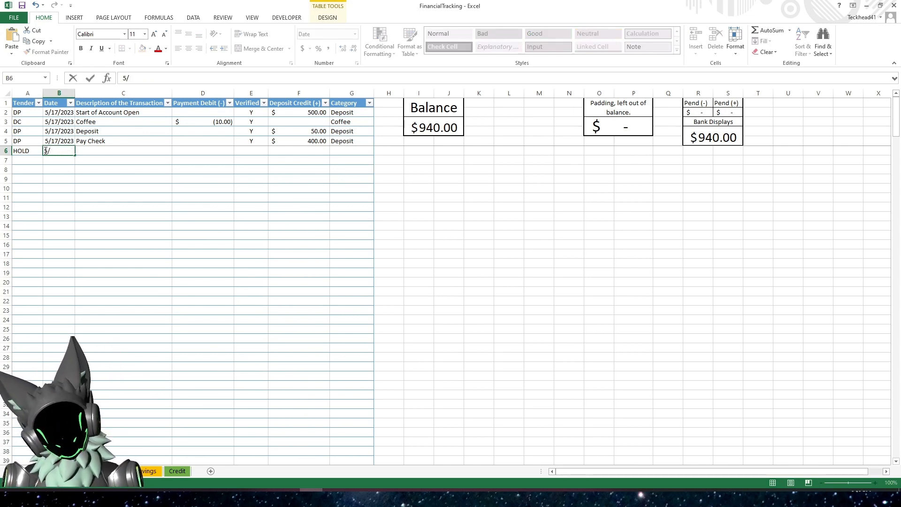
type("20/2023")
key("Tab")
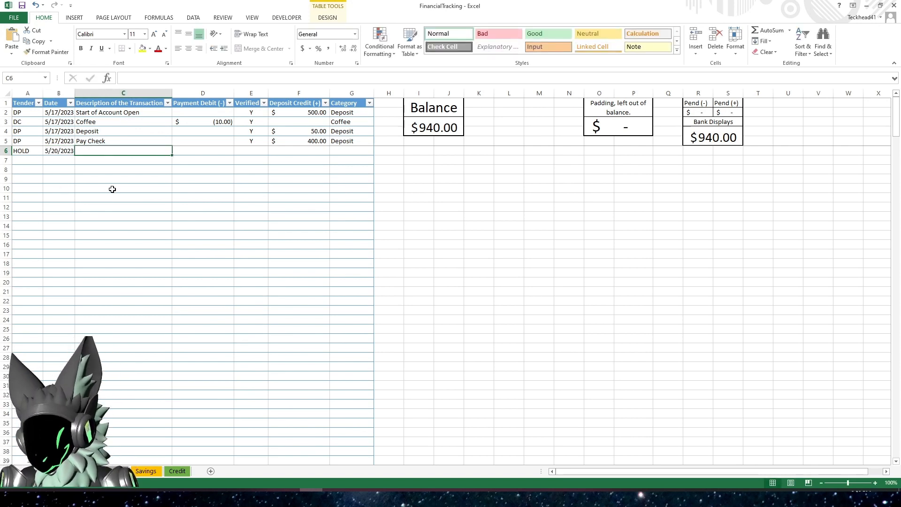
- Describe the HOLD row as HOLD for Internet Bill, with Payment Debit -50 and Verified N
type("HOLD for")
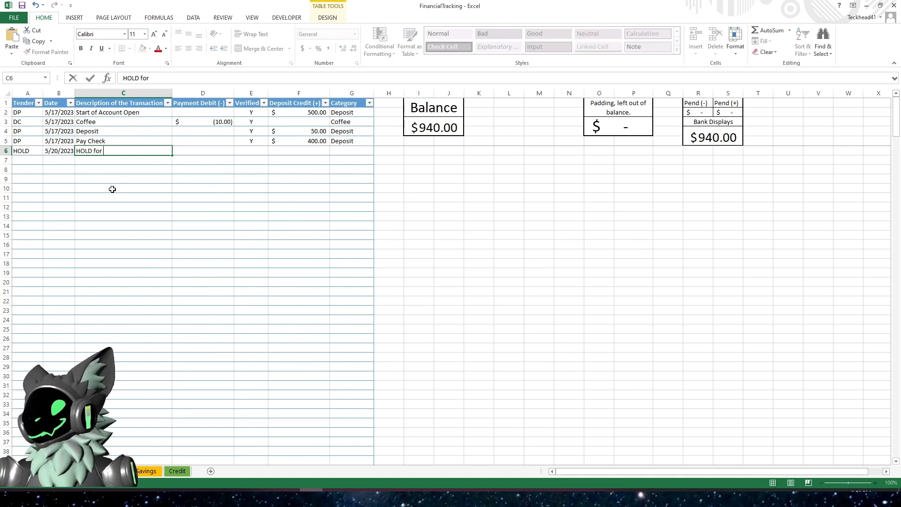
type(" IO")
key("BackSpace")
type("nt")
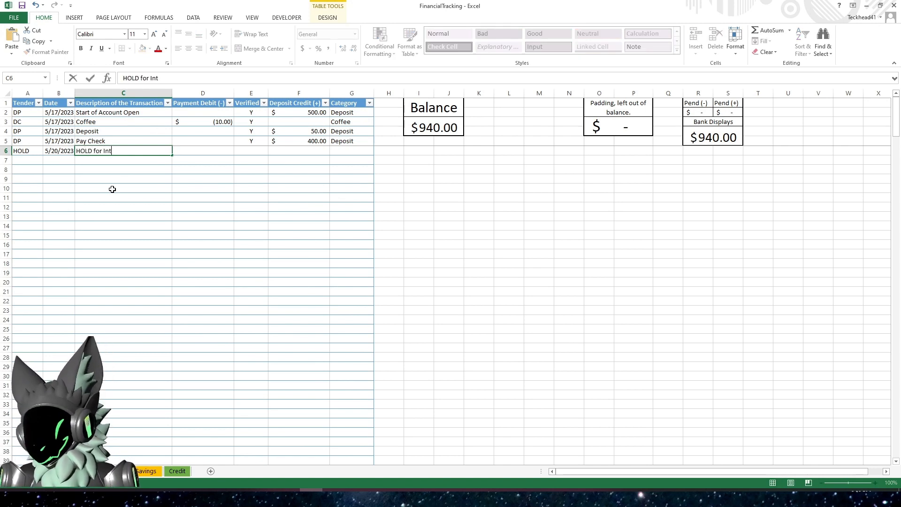
type("ernet Bill")
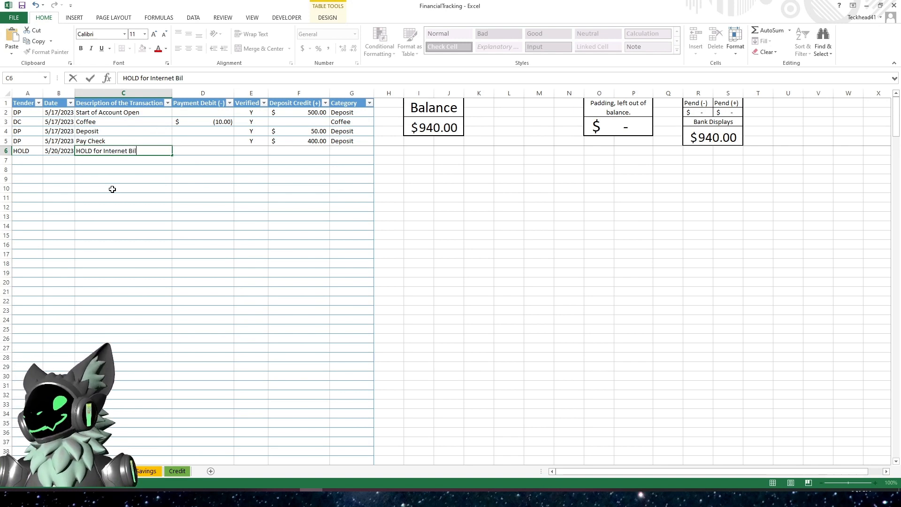
key("Tab")
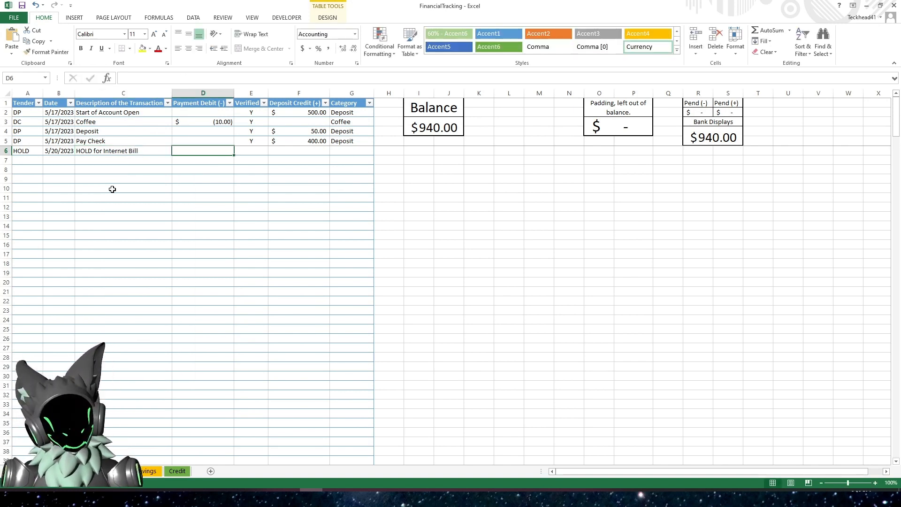
type("-50")
key("Tab")
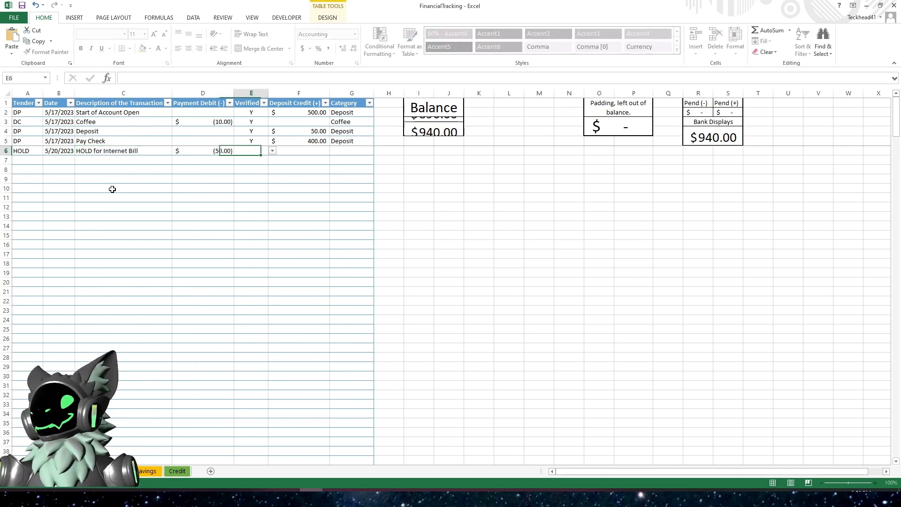
type("N")
key("Tab")
key("Tab")
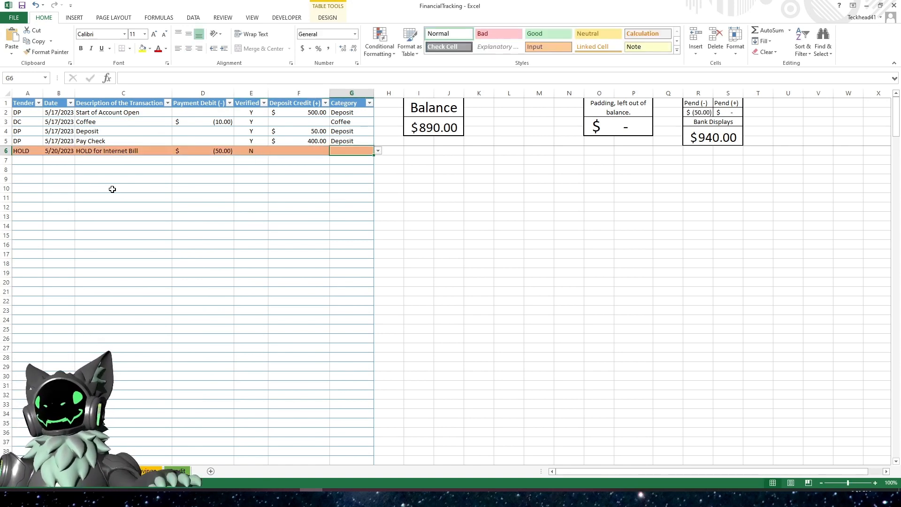
- Set the HOLD row's category to Clerical Hold
left_click(378, 150)
left_click(361, 172)
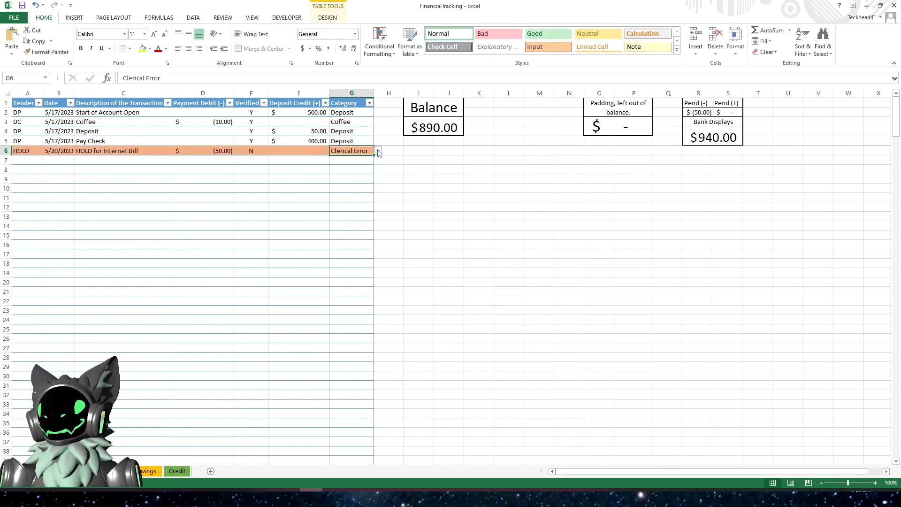
left_click(378, 151)
left_click(367, 165)
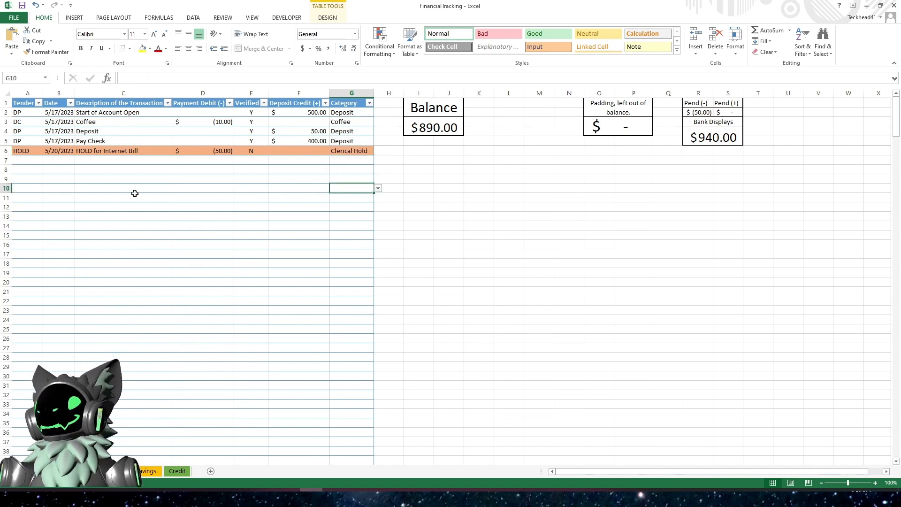
left_click(31, 162)
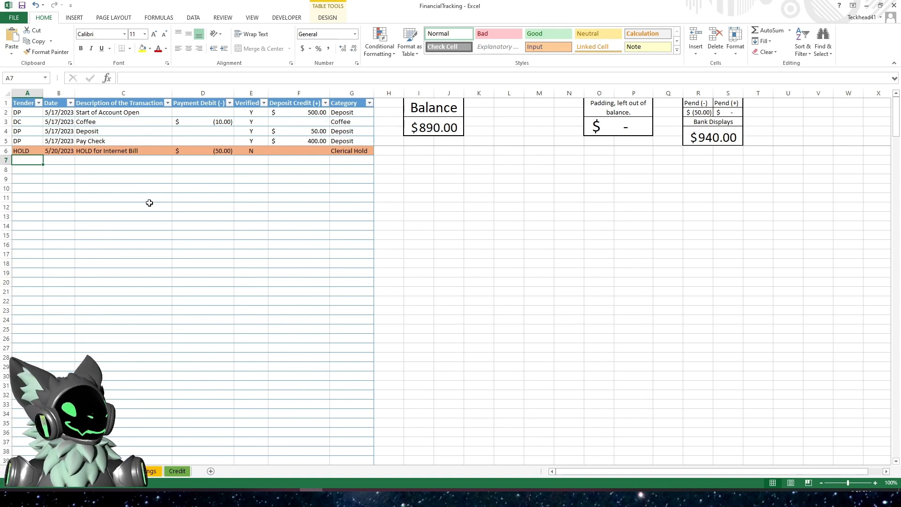
left_click(199, 152)
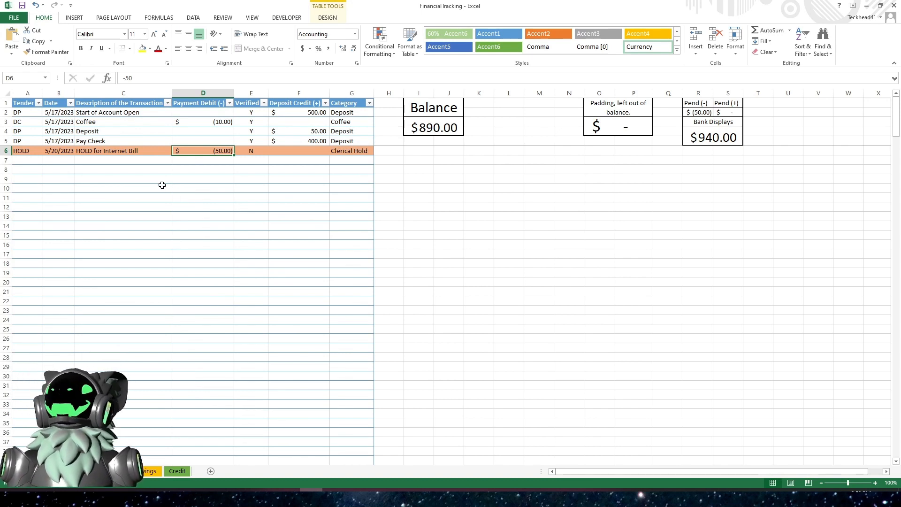
left_click(25, 150)
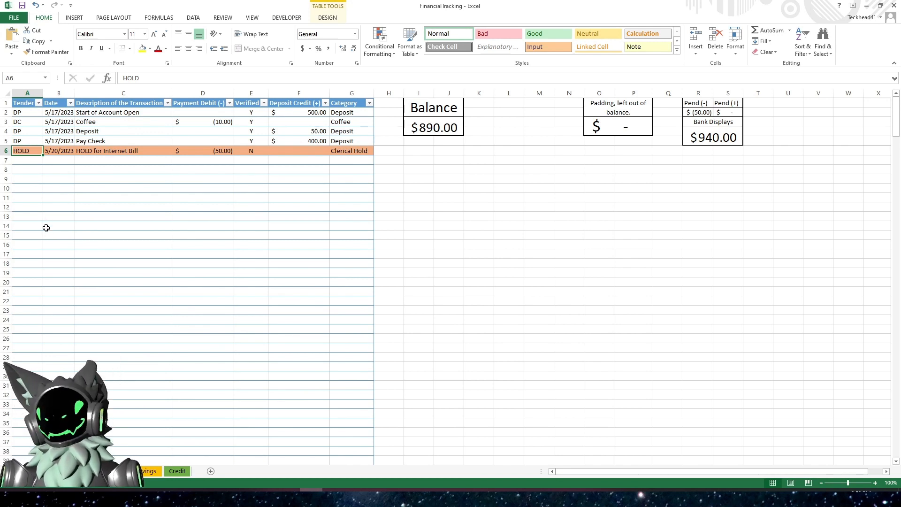
left_click(33, 160)
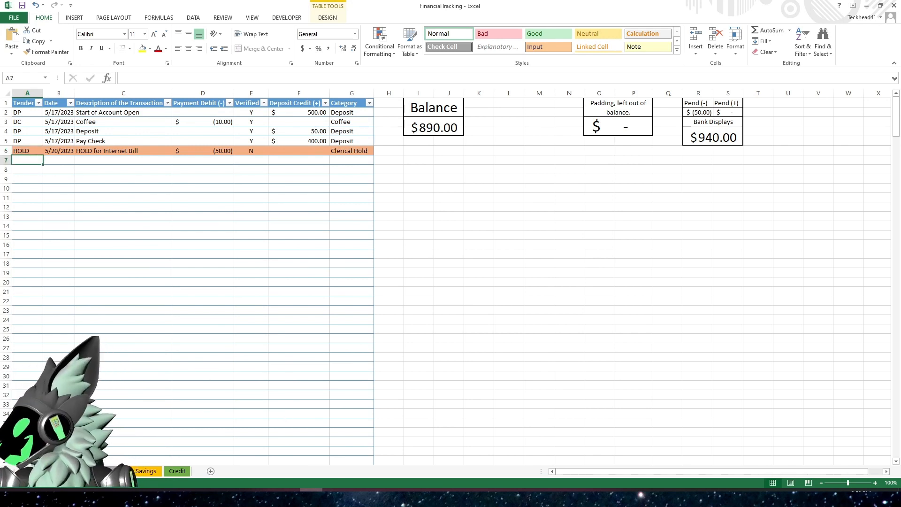
left_click(191, 301)
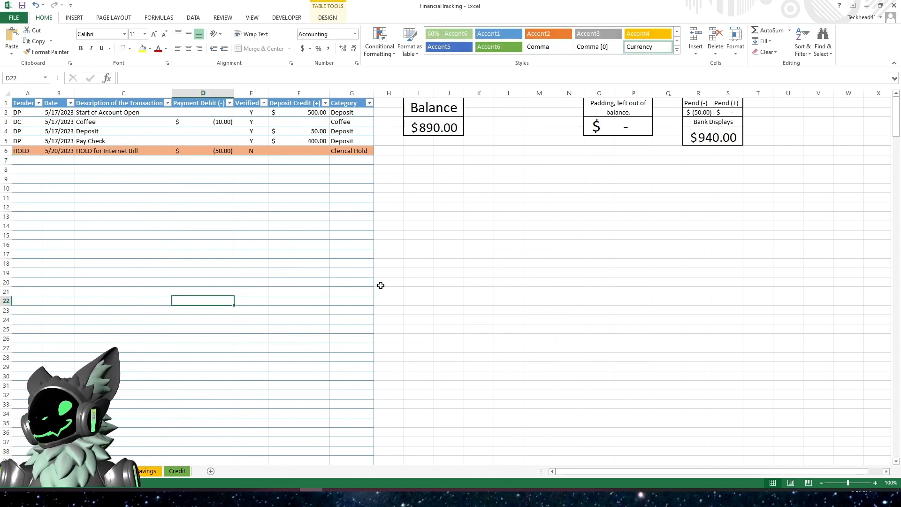
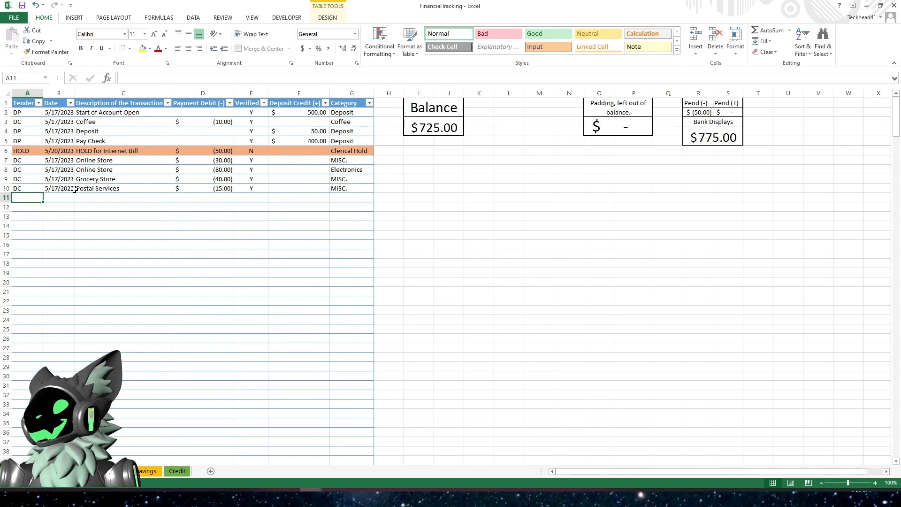
- Start a new table row with tender DC dated 5/19/2023
left_click(54, 151)
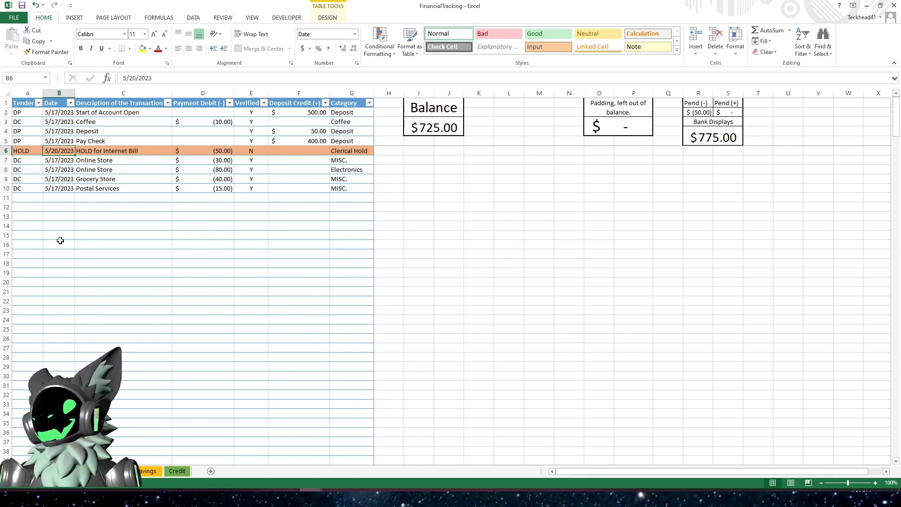
left_click(28, 197)
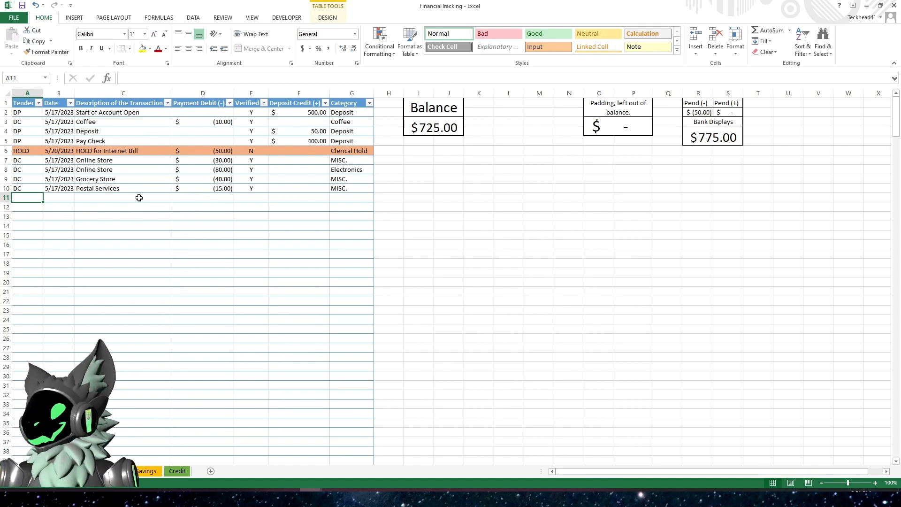
type("DC")
key("Tab")
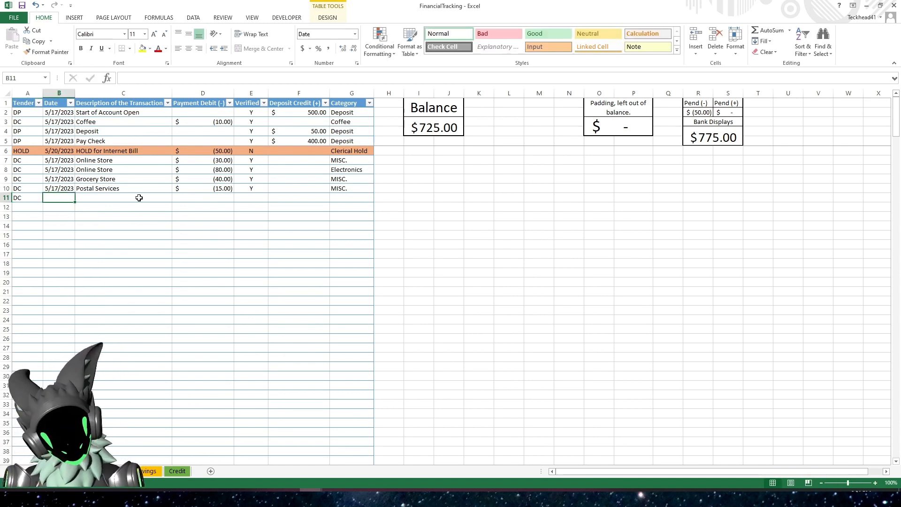
type("5-19-")
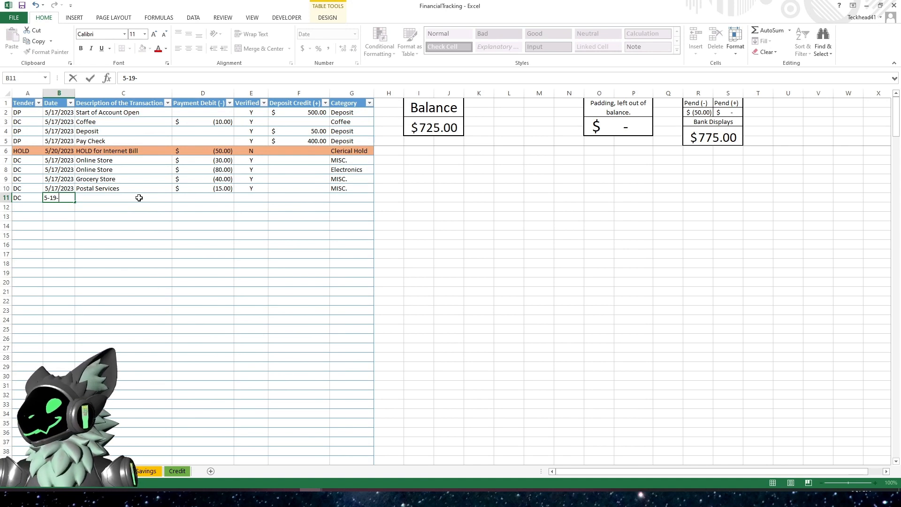
type("2023")
key("Tab")
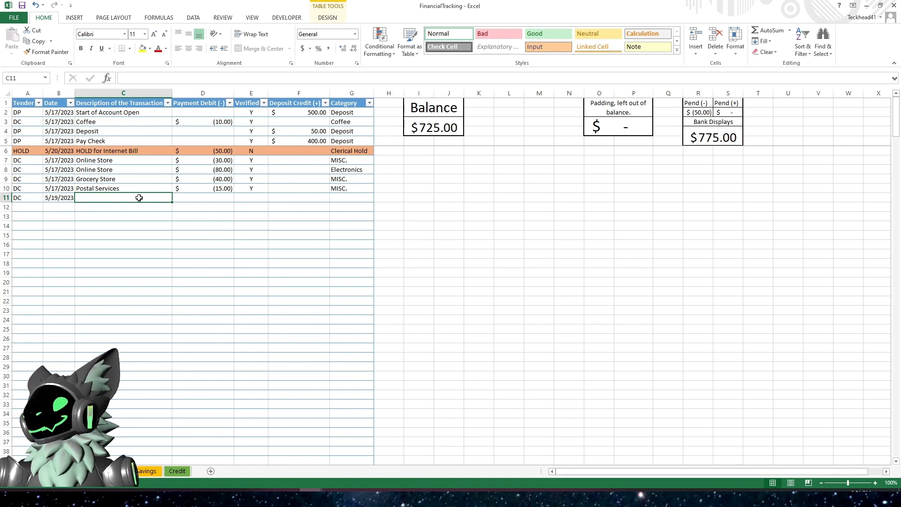
- Describe the new row as Pay Check with Verified Y, Deposit Credit 400 and category Deposit
type("Pay Check")
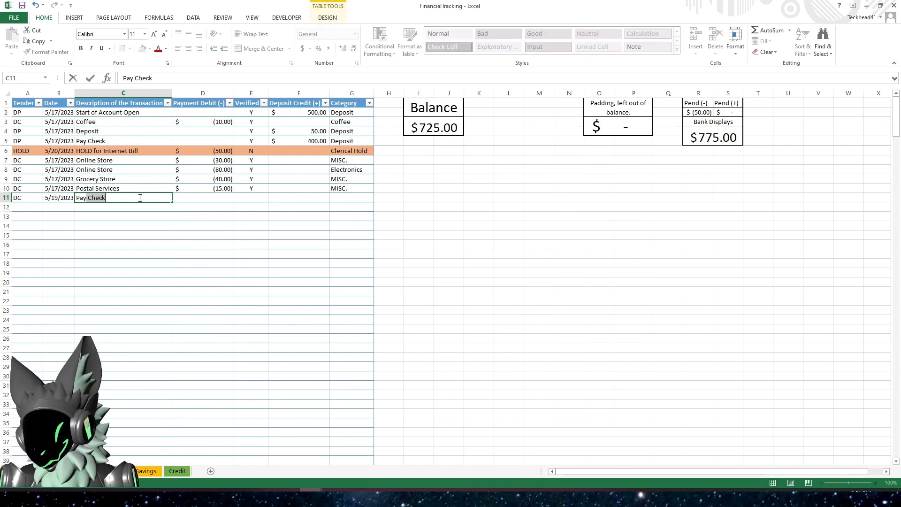
key("Tab")
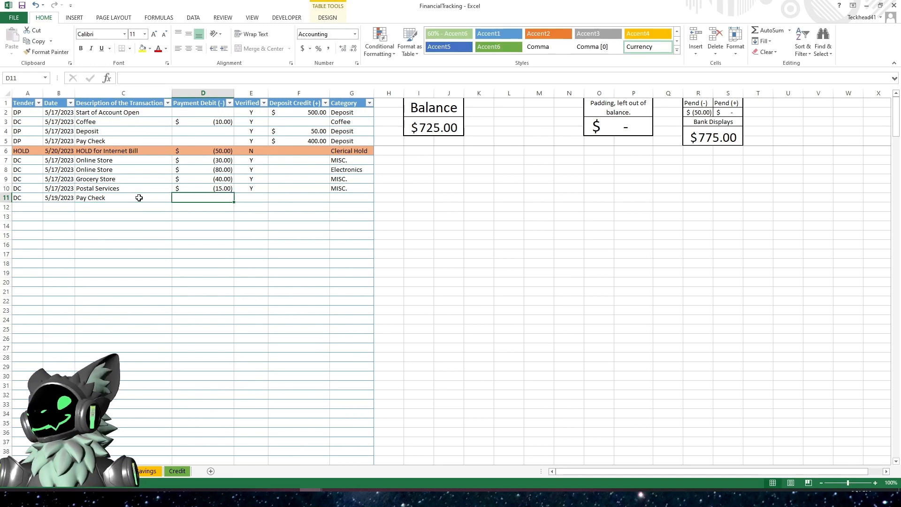
key("Tab")
type("Y")
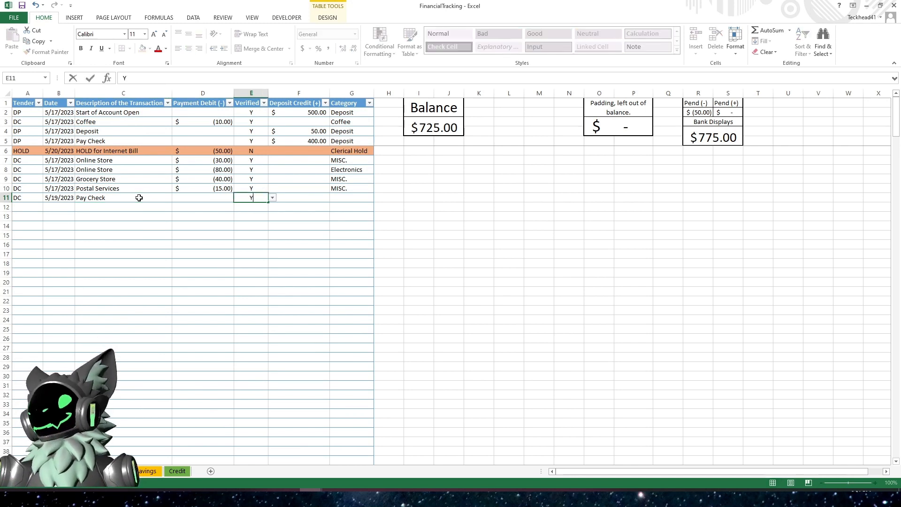
key("Tab")
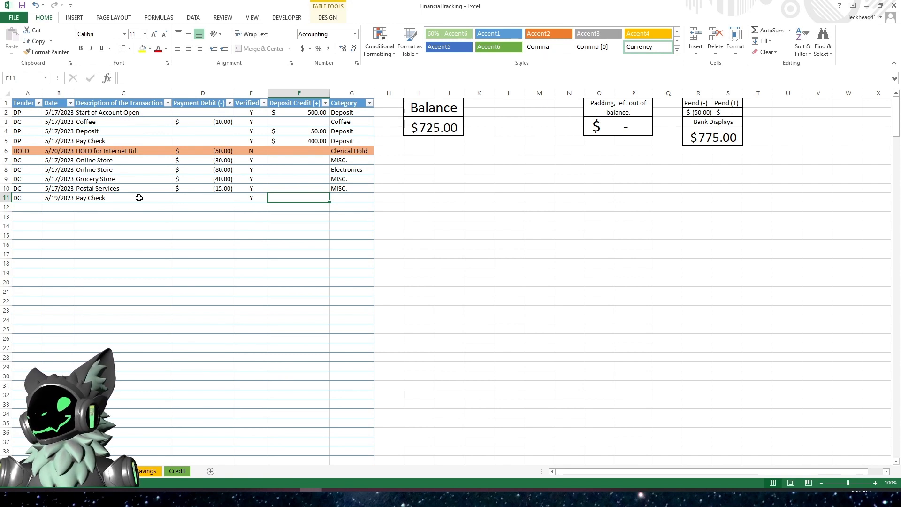
type("400")
key("Tab")
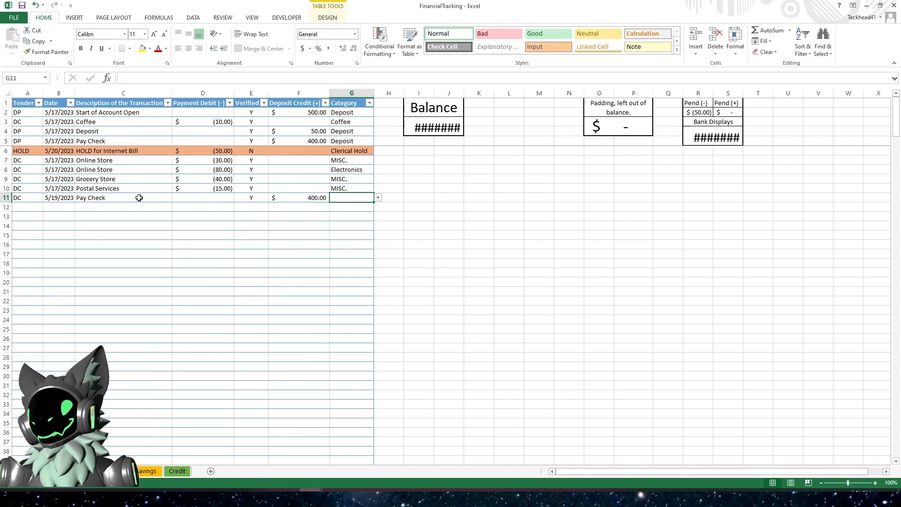
type("Deposit")
key("Return")
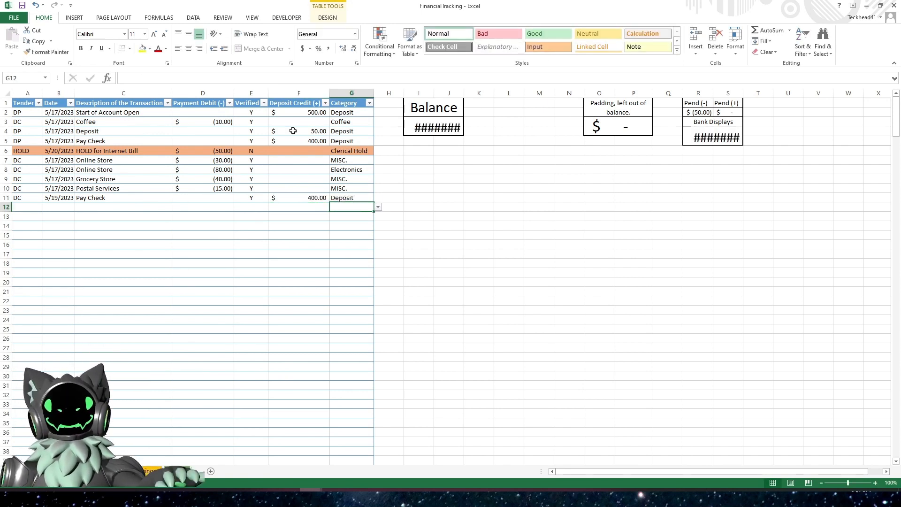
- Widen the Balance and Bank Displays columns so their totals fit
left_click_drag(464, 93, 478, 93)
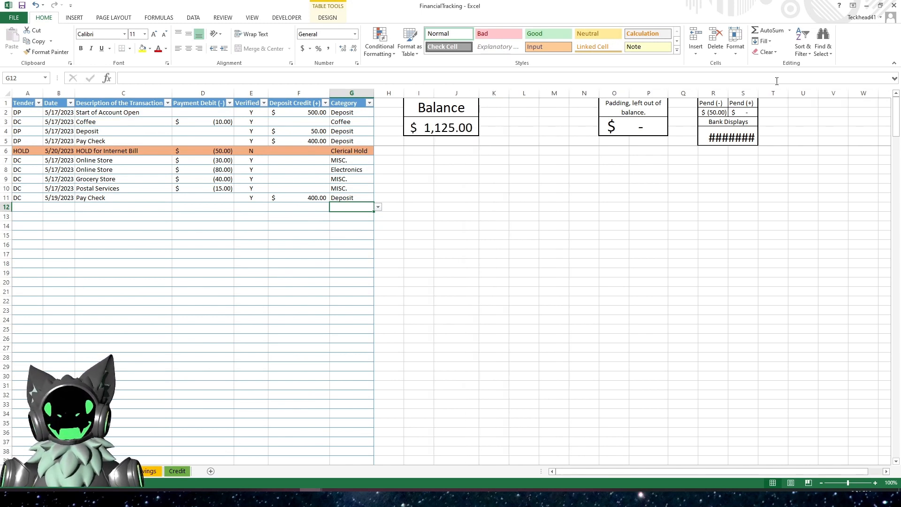
left_click_drag(759, 93, 788, 93)
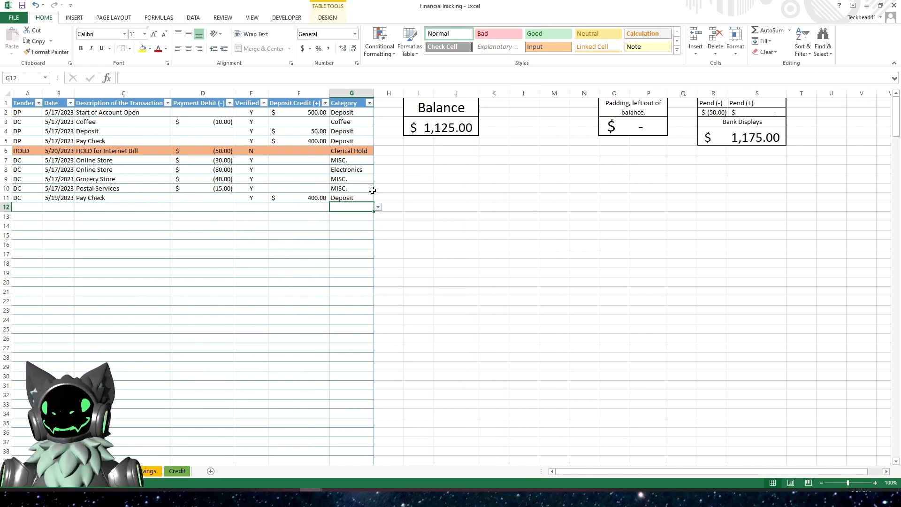
left_click(200, 233)
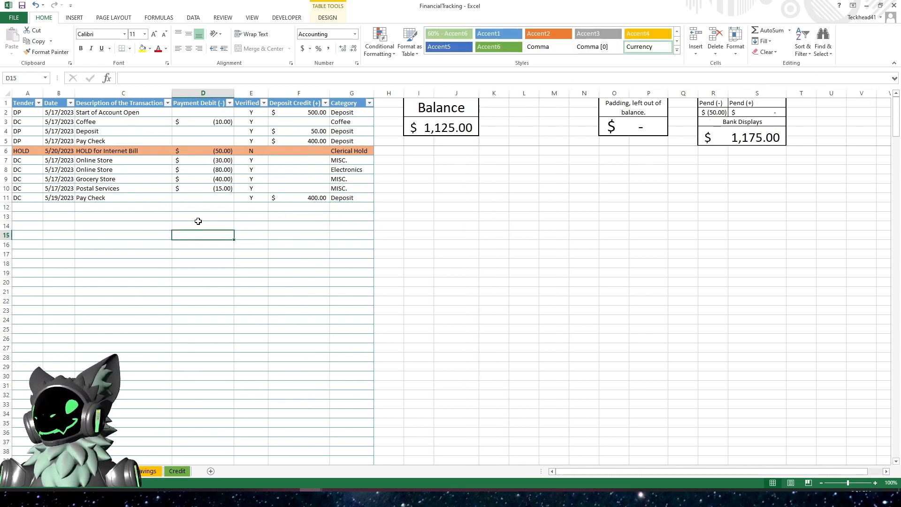
- Change the HOLD row's date to 5/30/2023
left_click(90, 205)
left_click(31, 208)
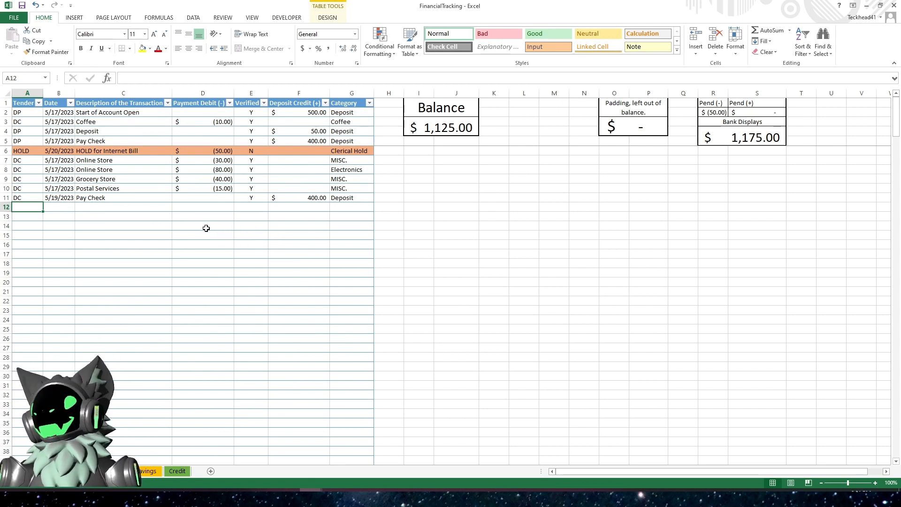
left_click(210, 150)
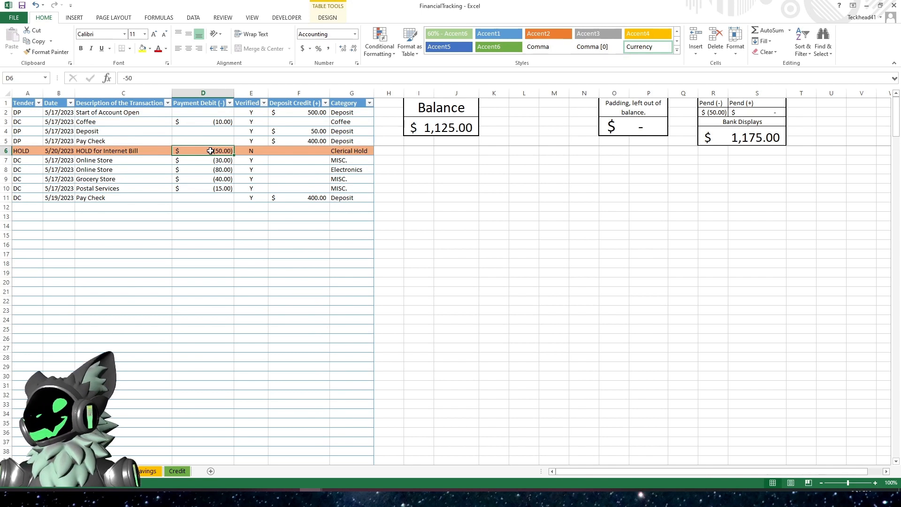
left_click(58, 151)
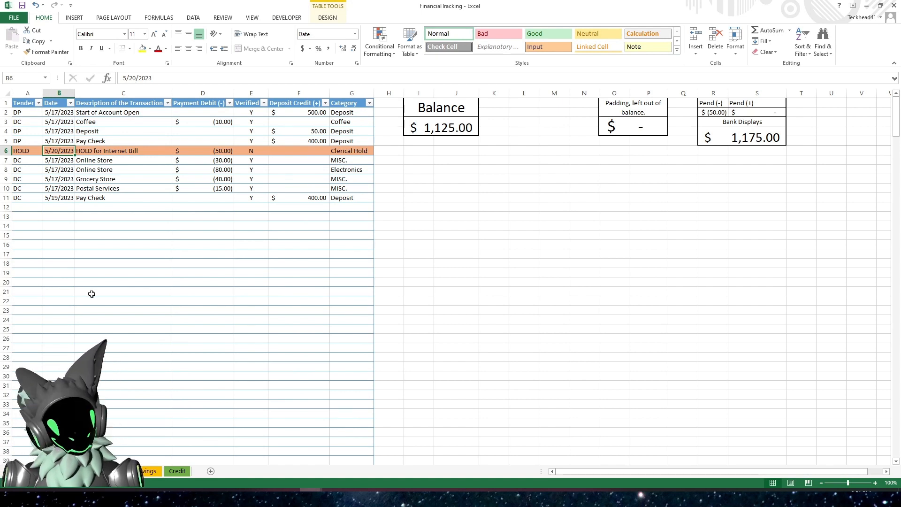
type("5-30-2")
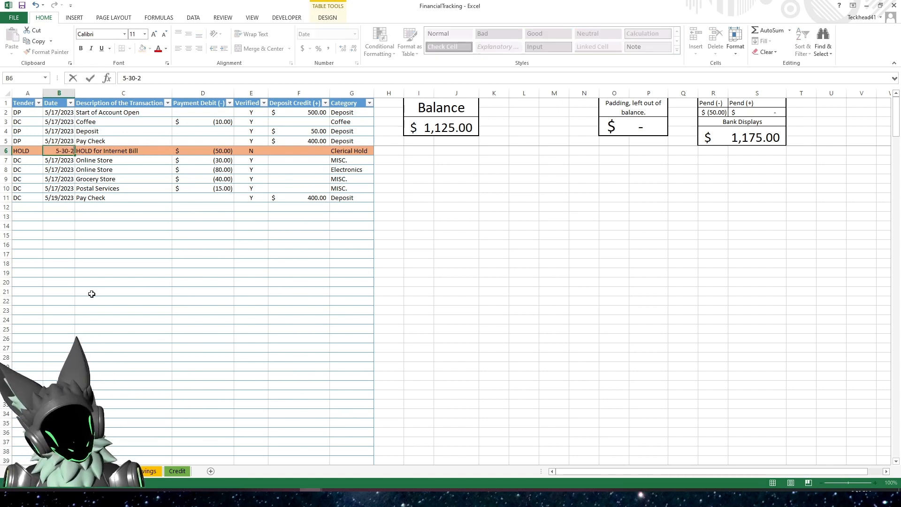
key("Return")
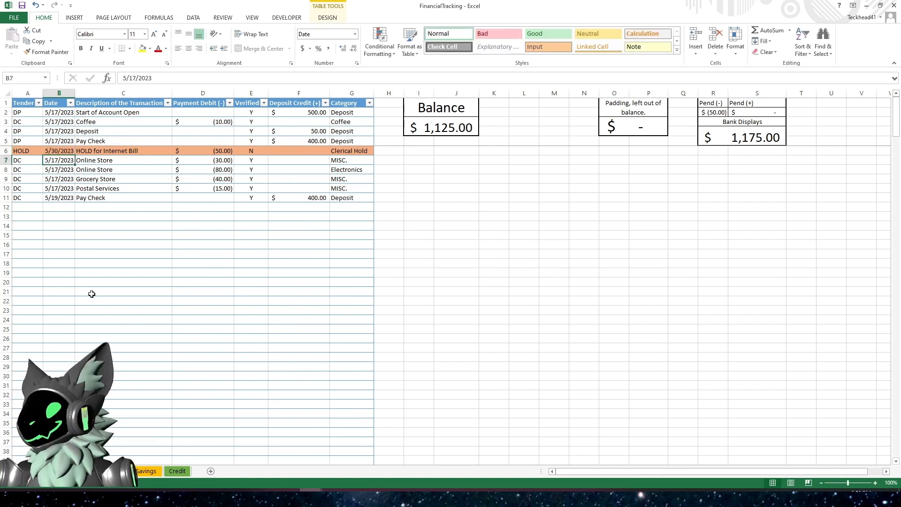
- Add another row with tender DP dated 5/30/2023
left_click(26, 208)
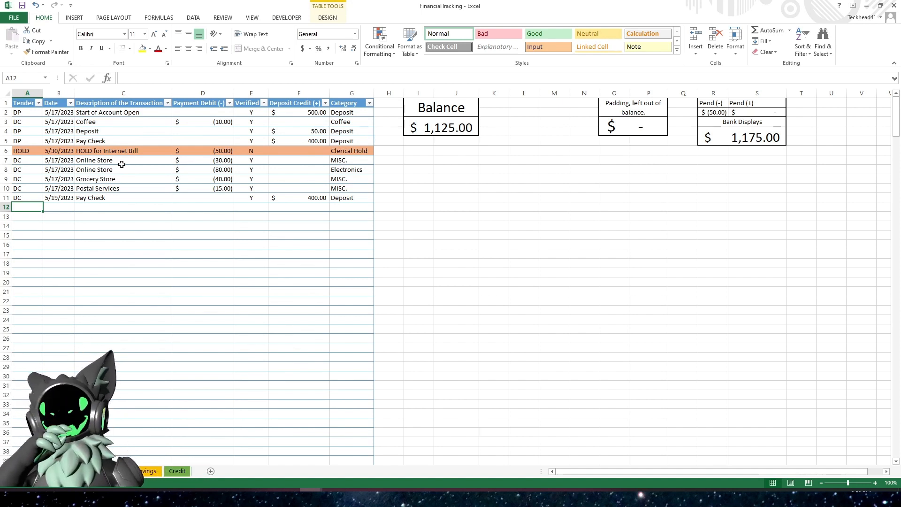
left_click(216, 150)
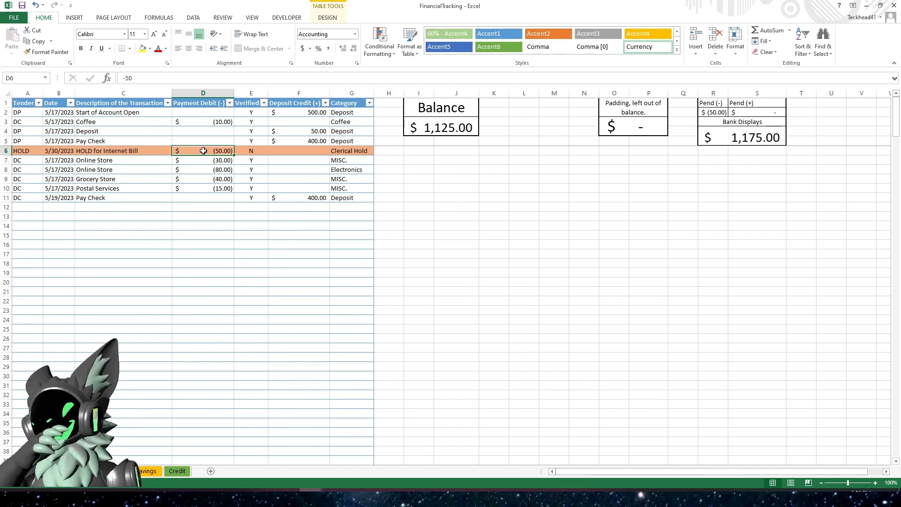
left_click(37, 207)
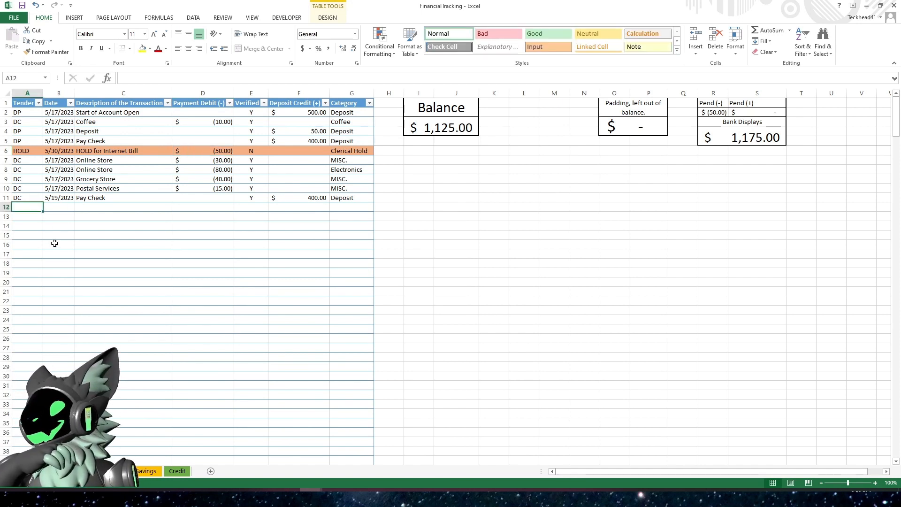
type("DP")
key("Tab")
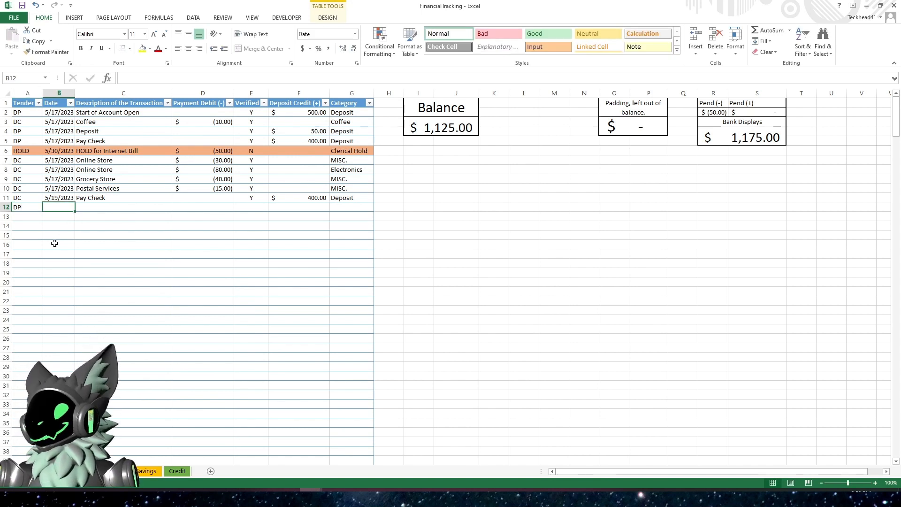
type("5")
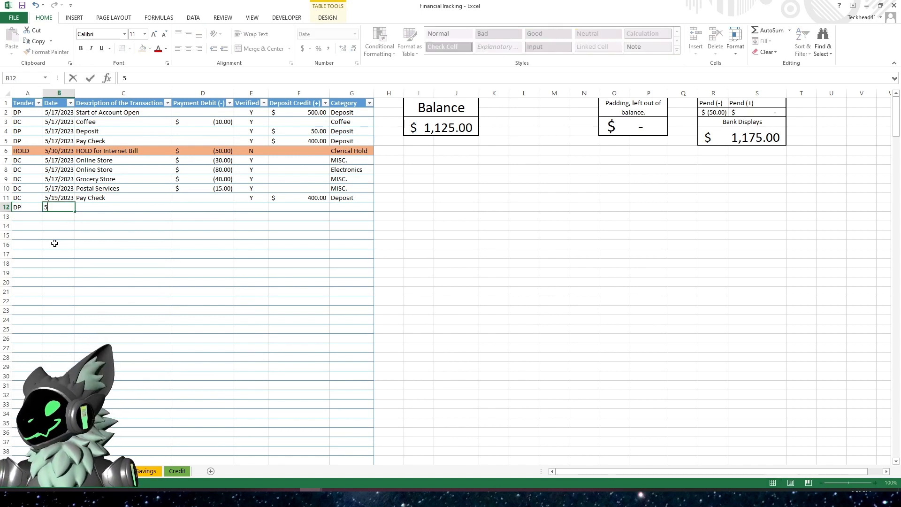
type("-30-23")
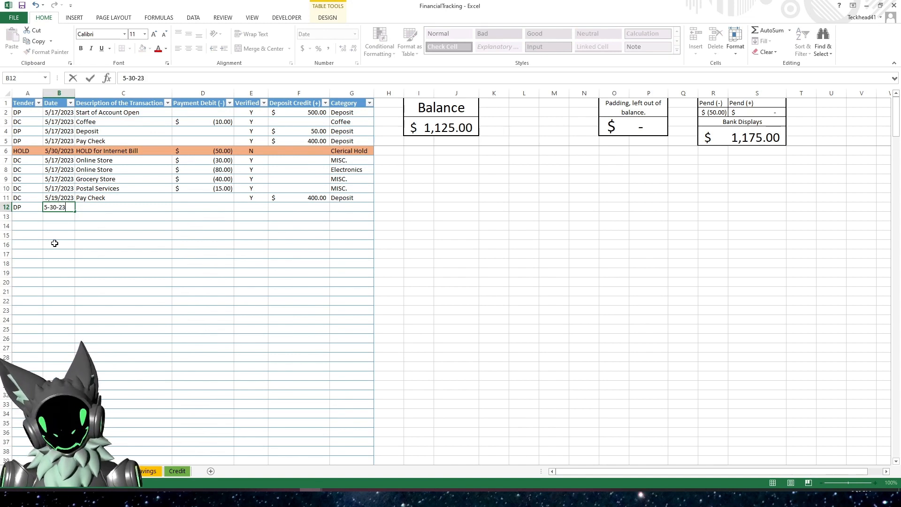
key("Tab")
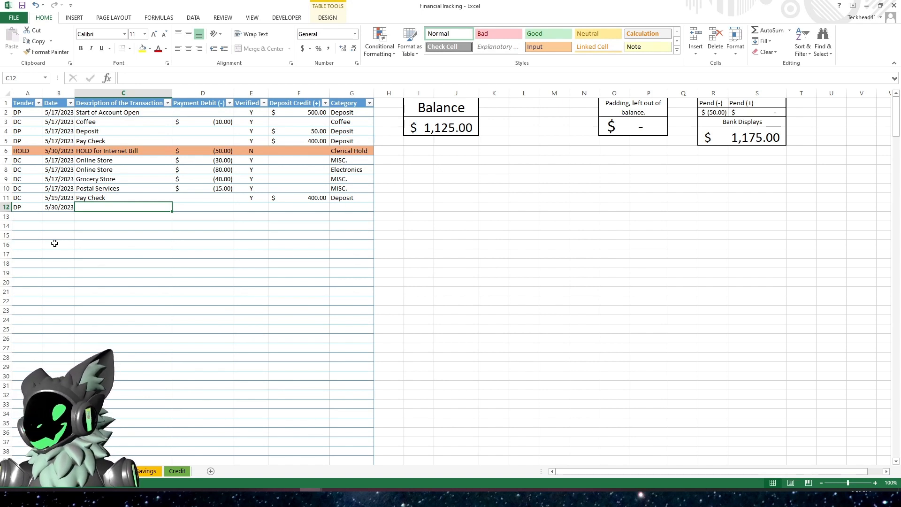
- Describe the row as Internet Bill with Payment Debit -100
type("Interne")
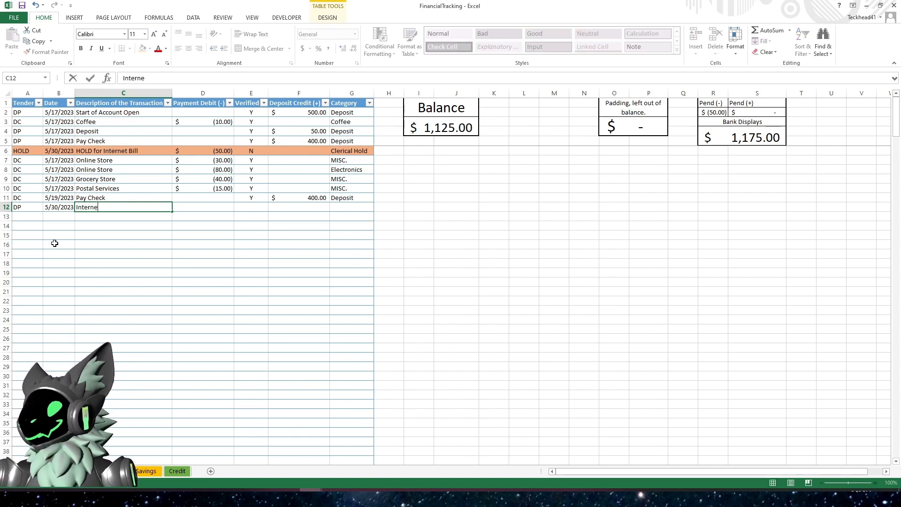
type("t Bill")
key("Tab")
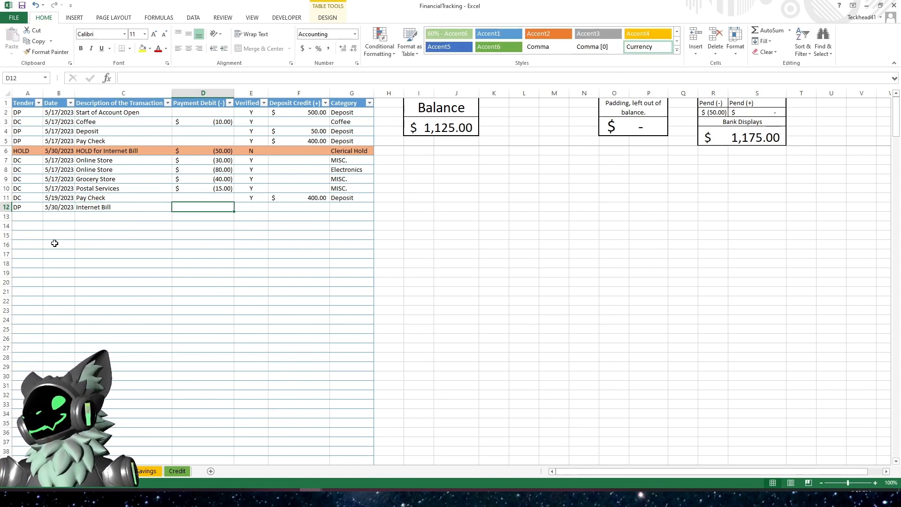
type("-")
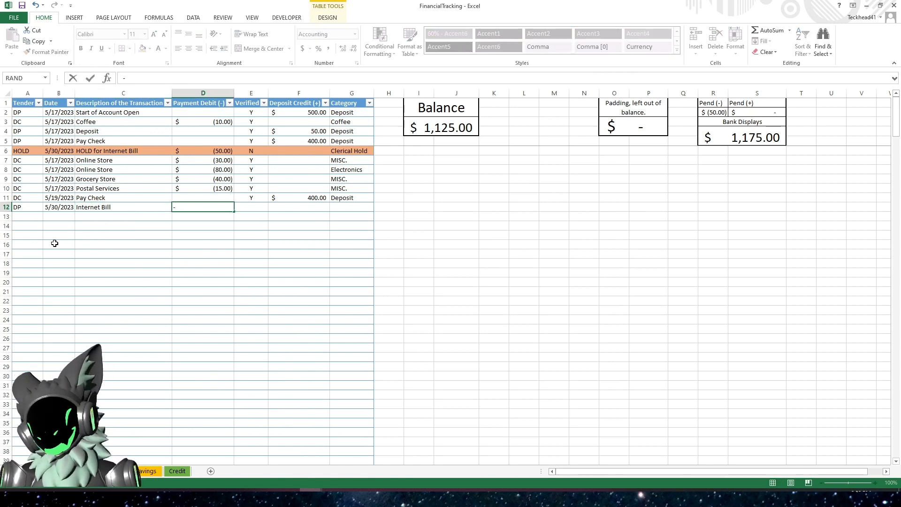
type("100")
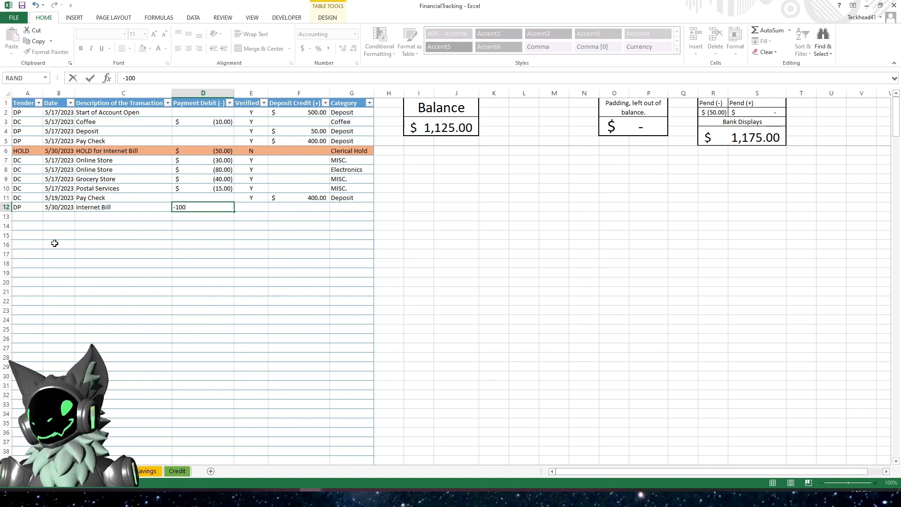
key("Tab")
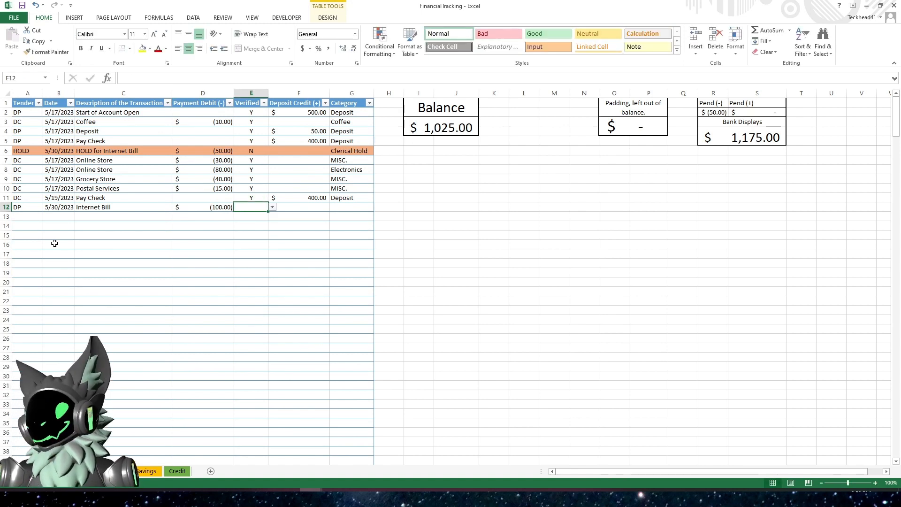
- Mark the Internet Bill row Verified Y and set its category to MISC
type("N")
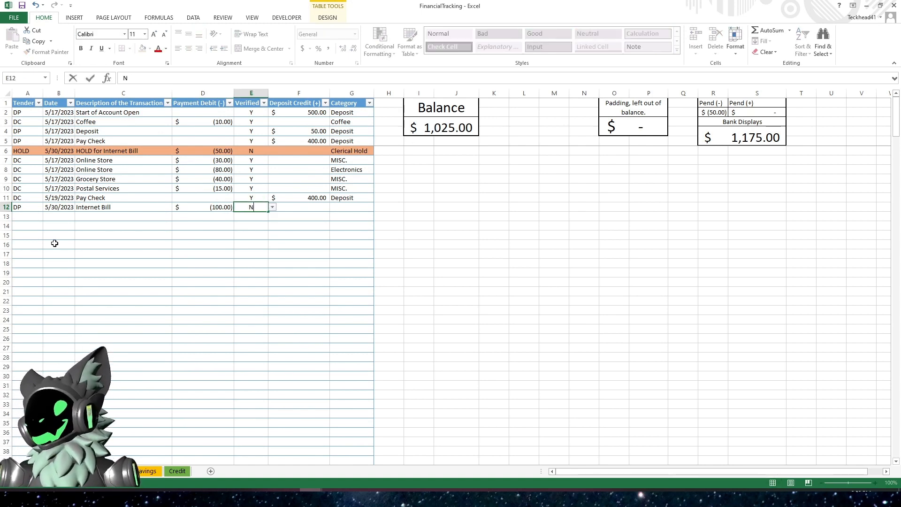
key("BackSpace")
type("Y")
key("Tab")
key("Tab")
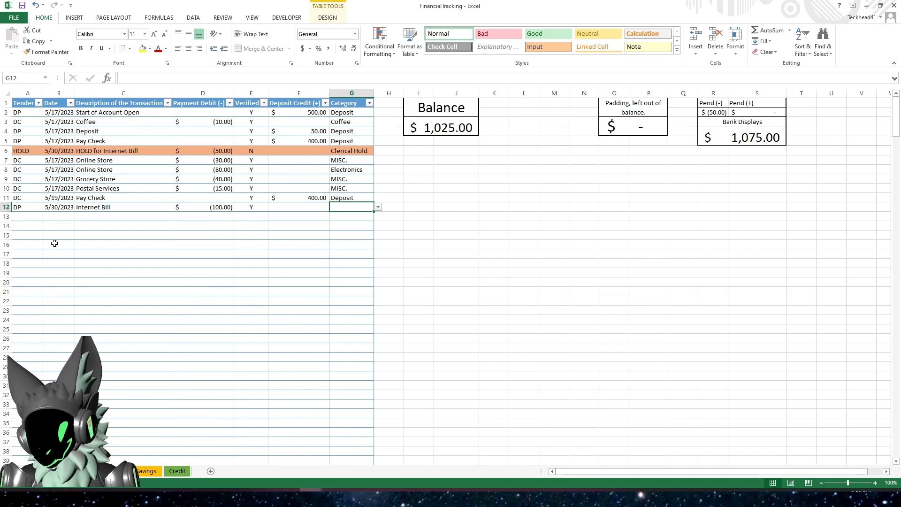
type("m")
key("Return")
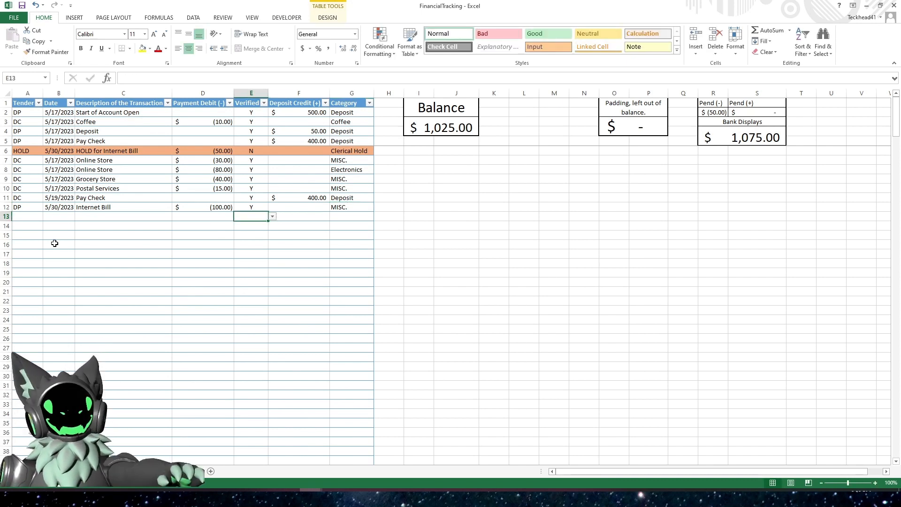
left_click(210, 207)
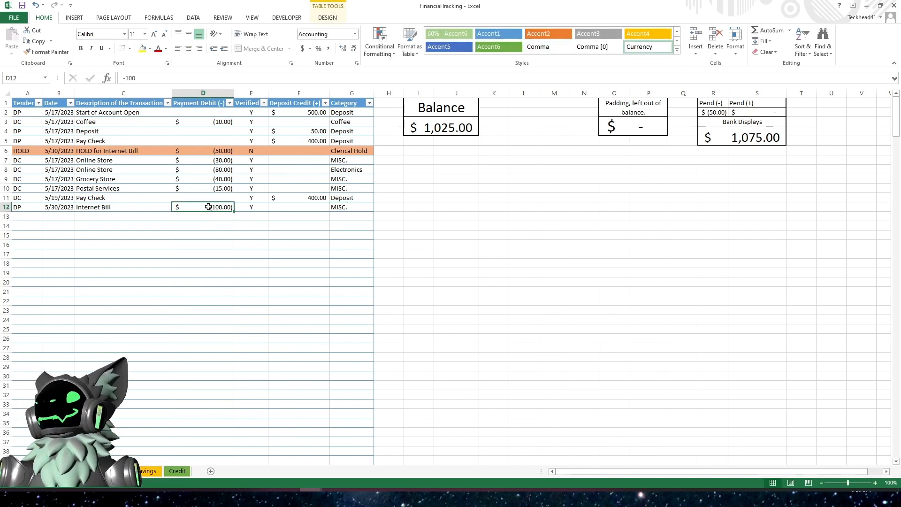
- Clear the HOLD row's Payment Debit amount and set its Verified flag to Y
left_click(206, 150)
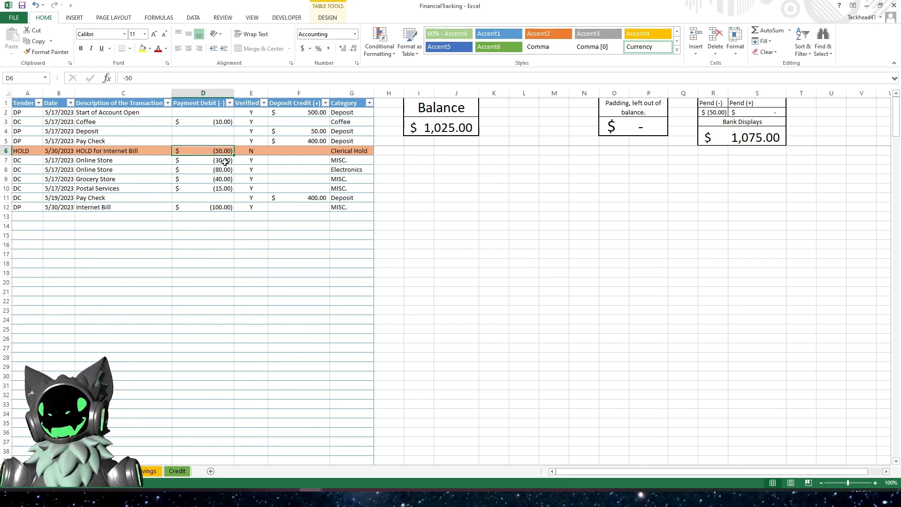
left_click(215, 209)
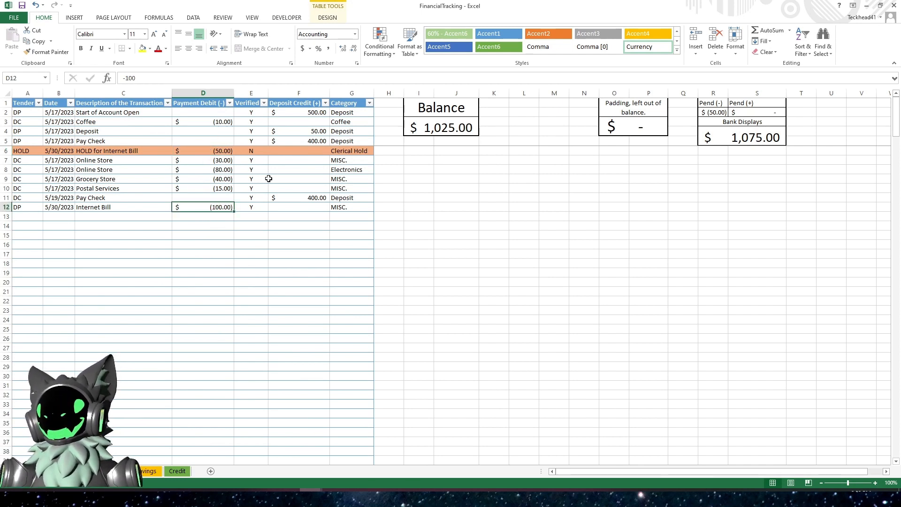
left_click(345, 149)
left_click_drag(33, 150, 343, 154)
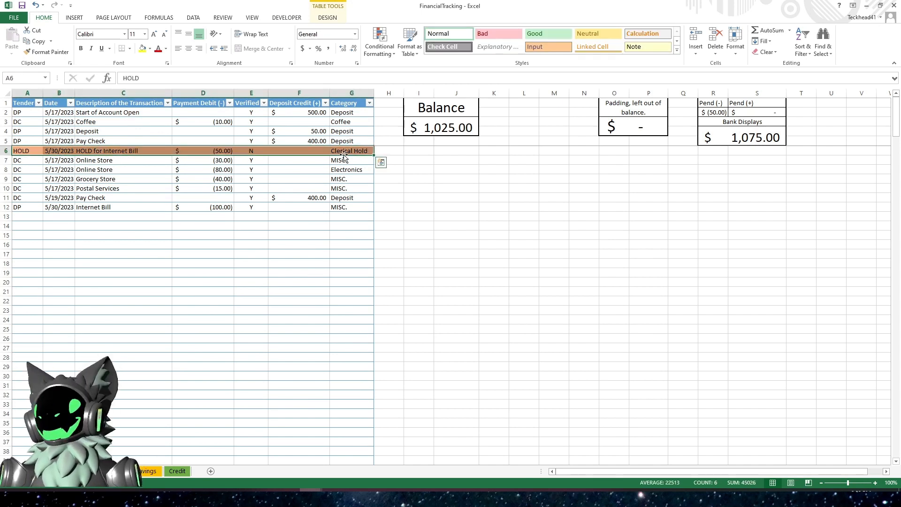
left_click(207, 150)
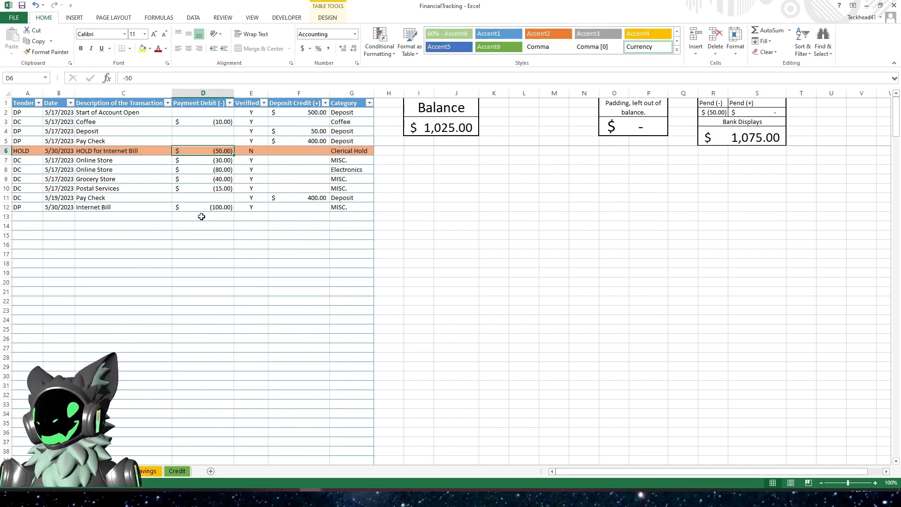
key("Delete")
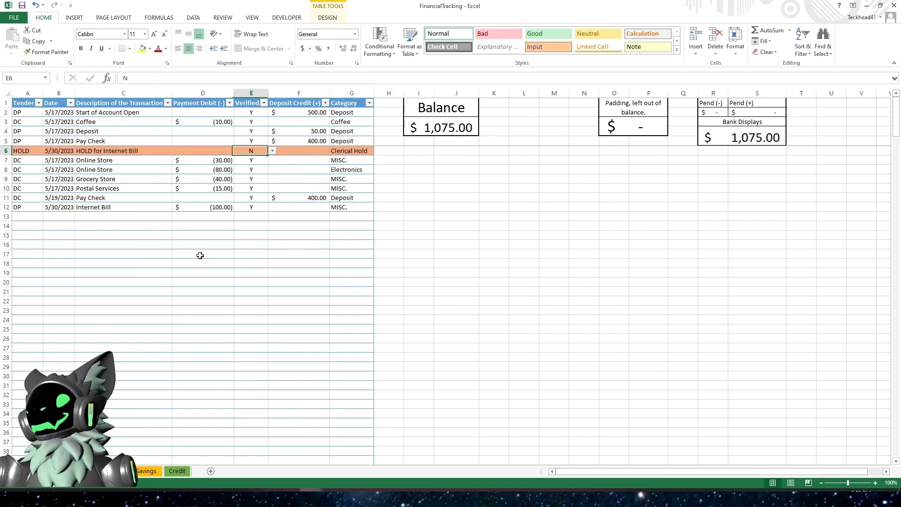
key("Right")
type("Y")
key("Return")
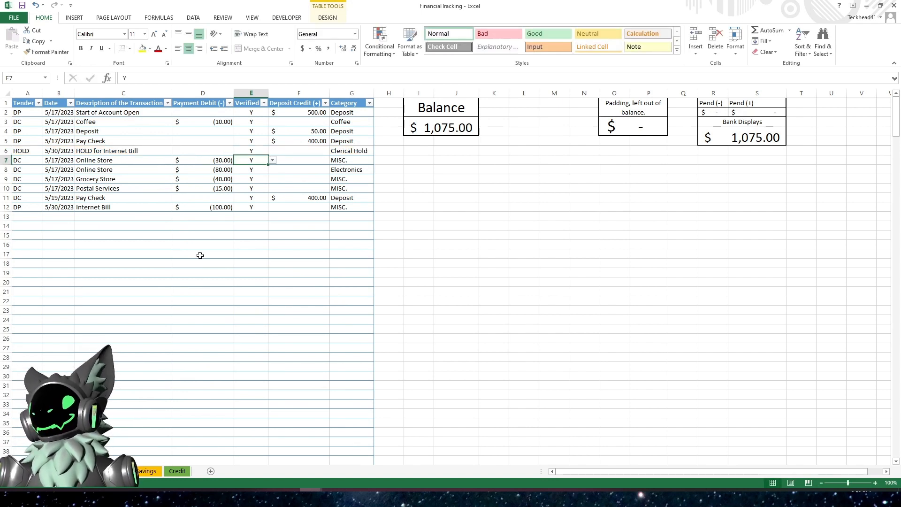
- Re-enter -50 as the HOLD row's Payment Debit
key("Up")
key("Left")
type("-50")
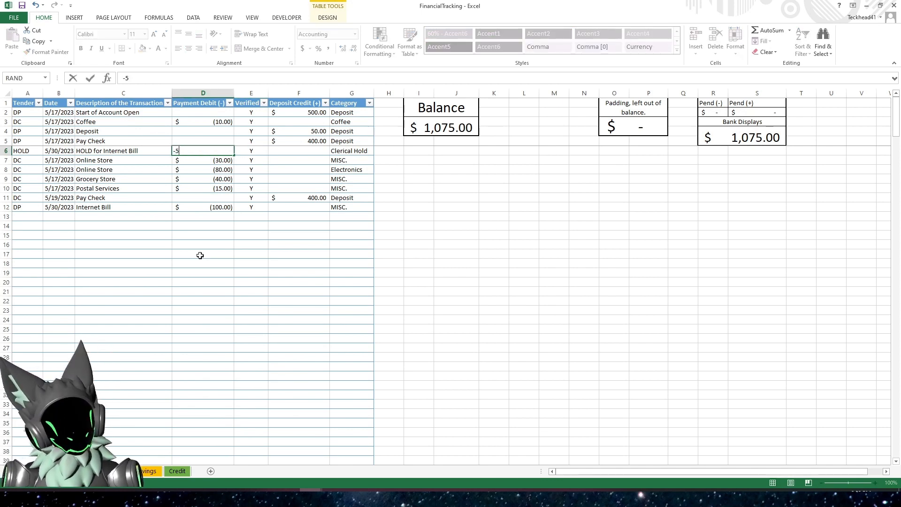
key("Return")
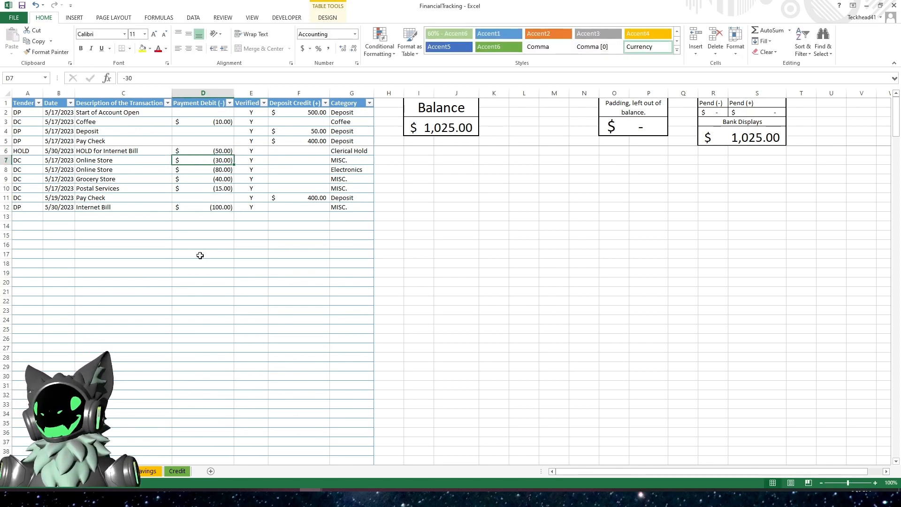
- Clear the HOLD row's Payment Debit amount again
key("Up")
key("Delete")
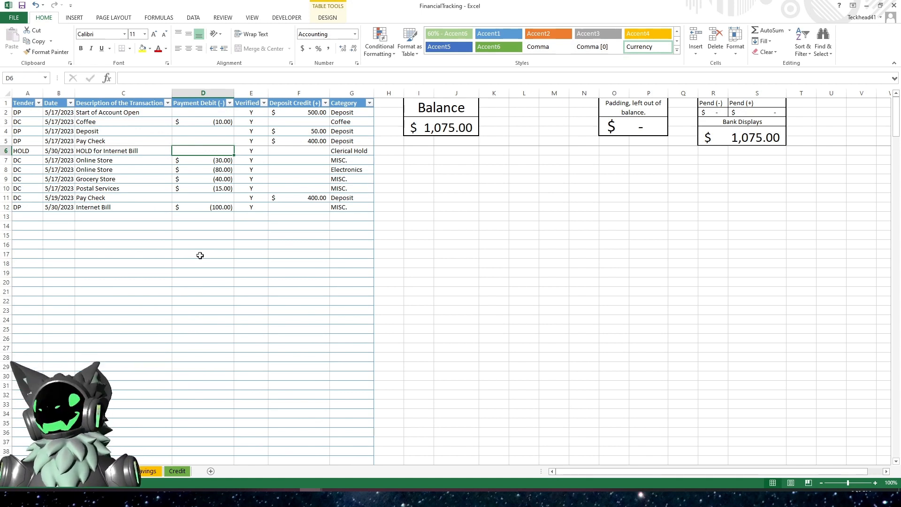
key("Right")
key("Down")
key("Down")
key("Down")
key("Down")
key("Down")
key("Down")
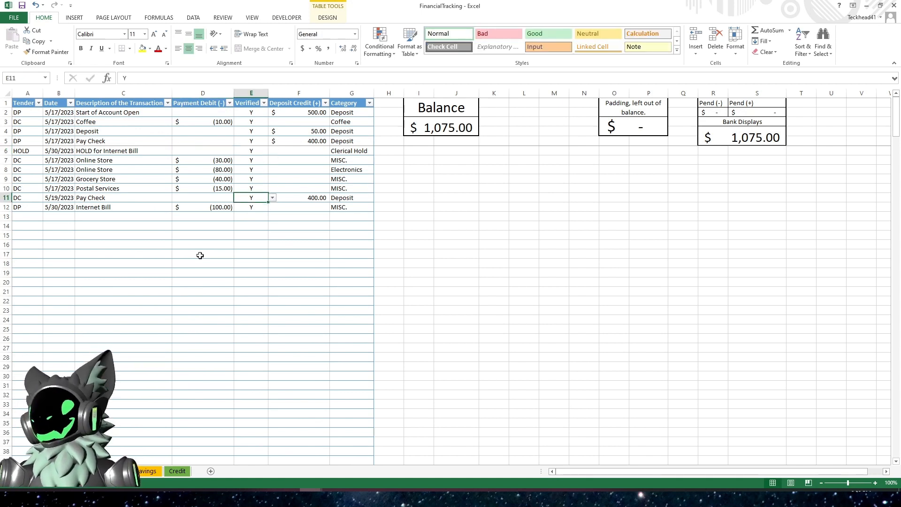
key("Left")
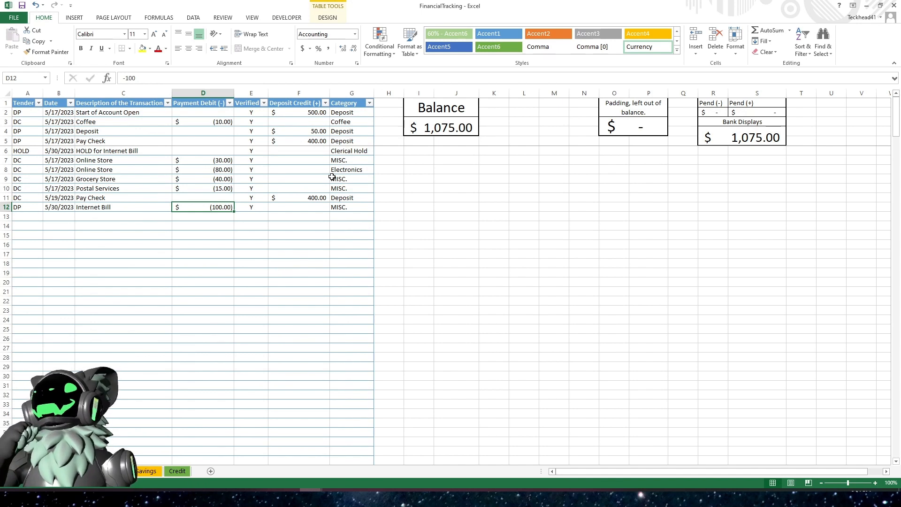
- Select the whole transaction table and insert a PivotChart from Table1 on a new worksheet
left_click_drag(343, 113, 342, 208)
left_click(353, 255)
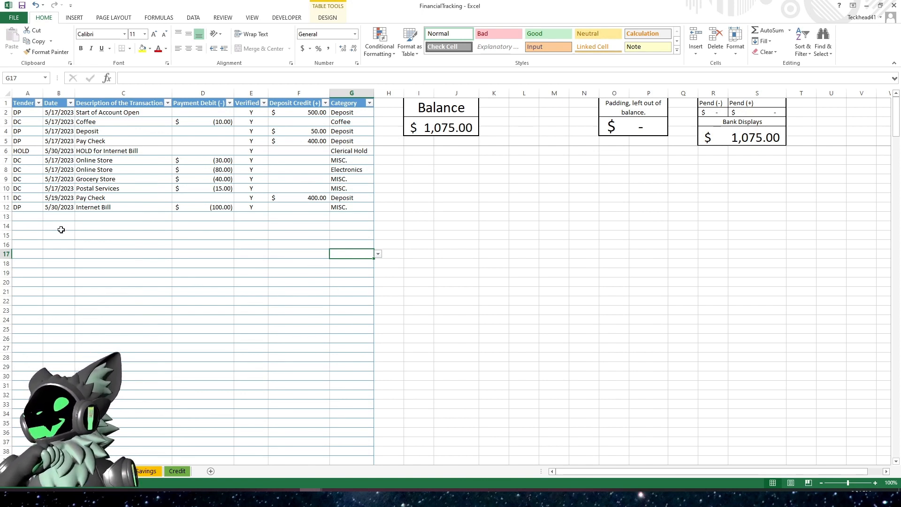
left_click(33, 140)
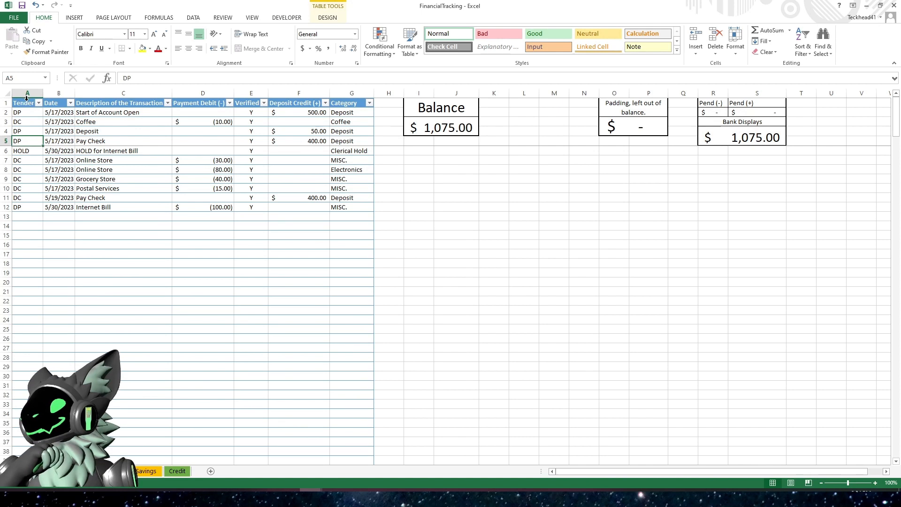
left_click_drag(27, 100, 349, 102)
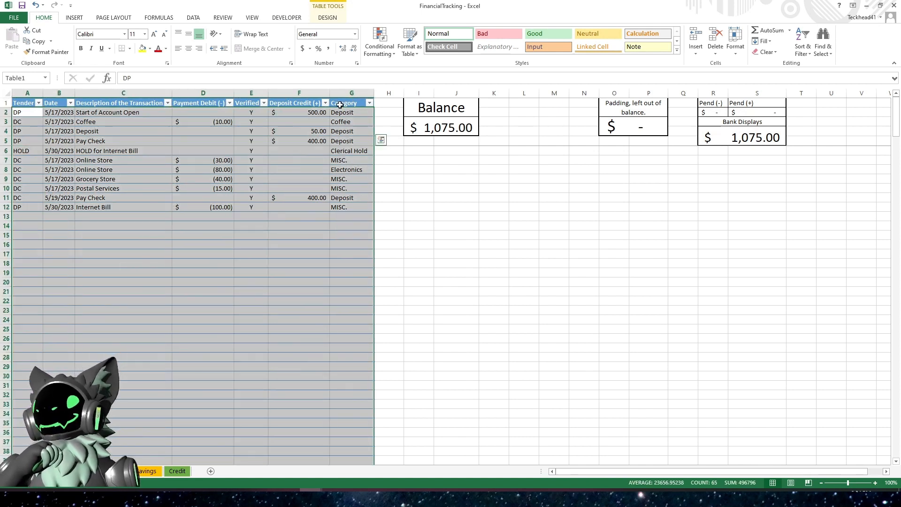
left_click(74, 19)
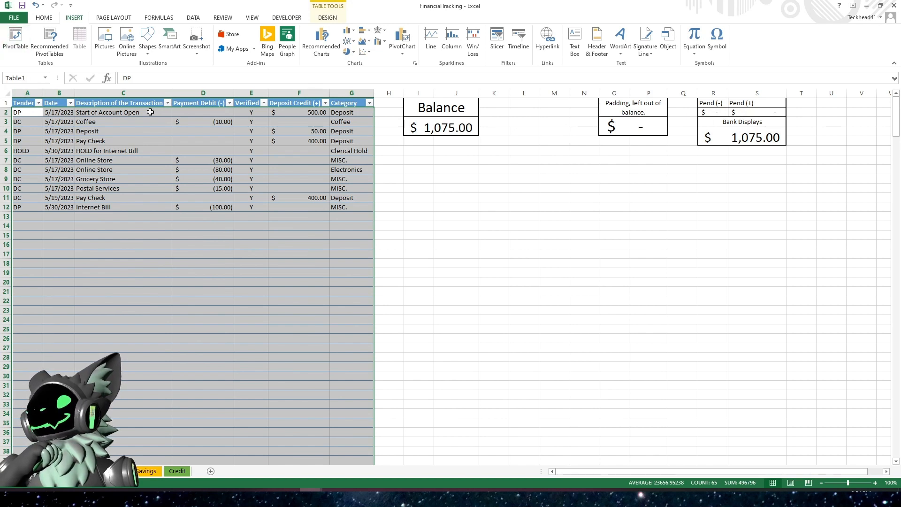
left_click(405, 35)
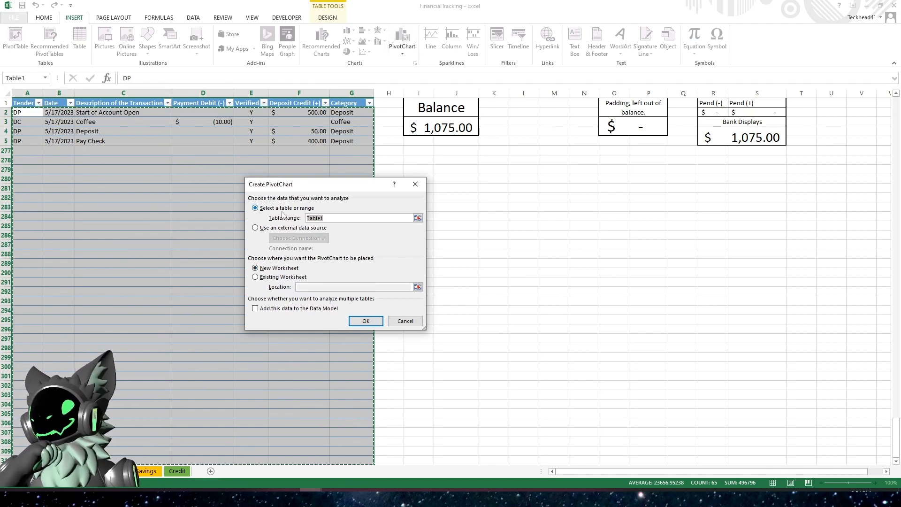
left_click(365, 325)
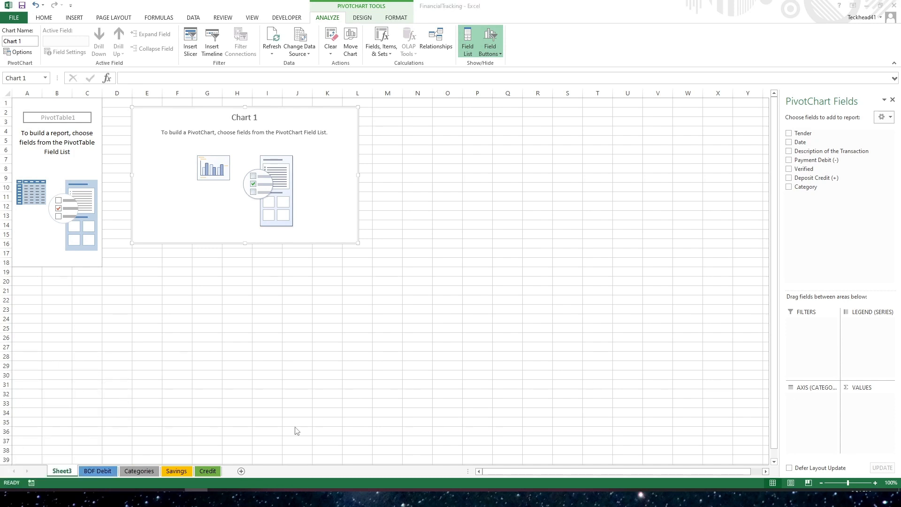
- Rename the new pivot sheet to BOF Debit Summary
left_click(63, 472)
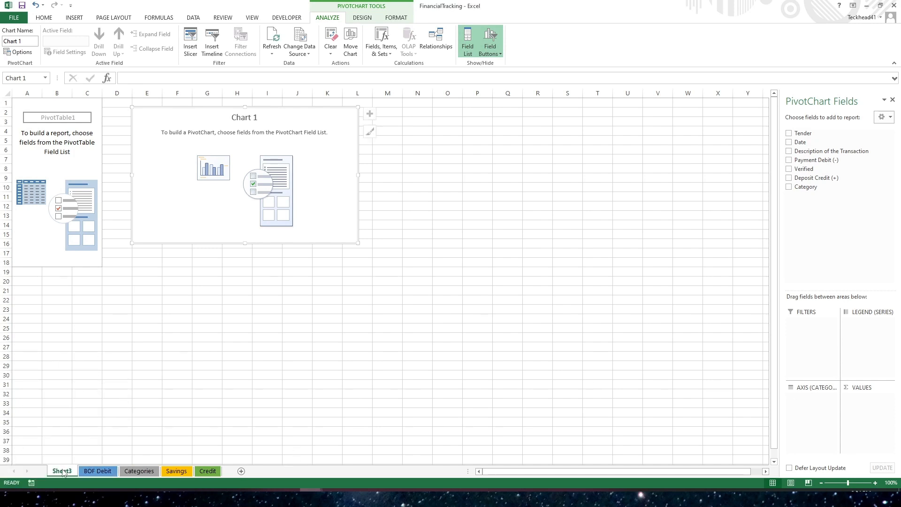
left_click(127, 387)
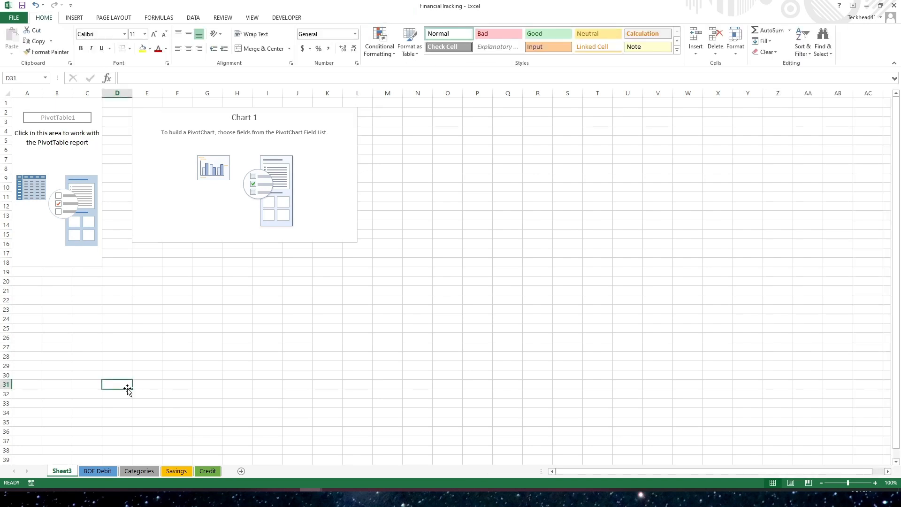
right_click(67, 472)
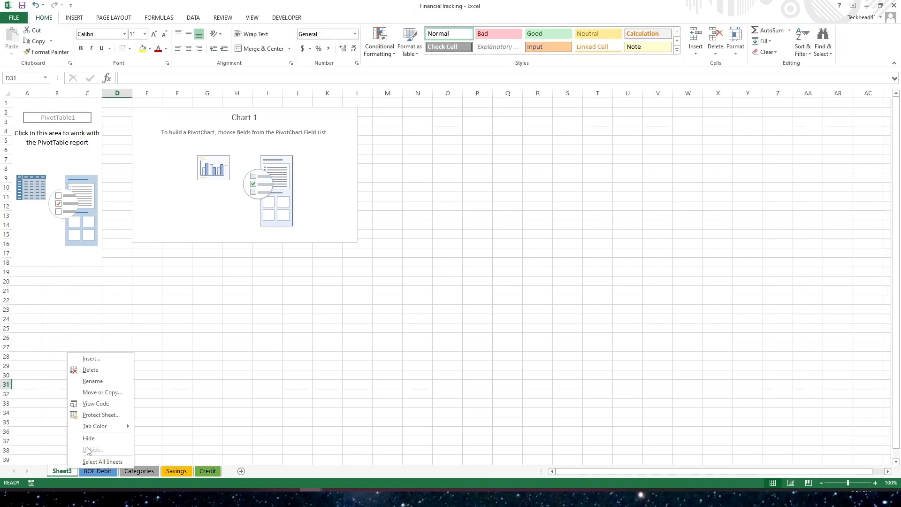
left_click(89, 381)
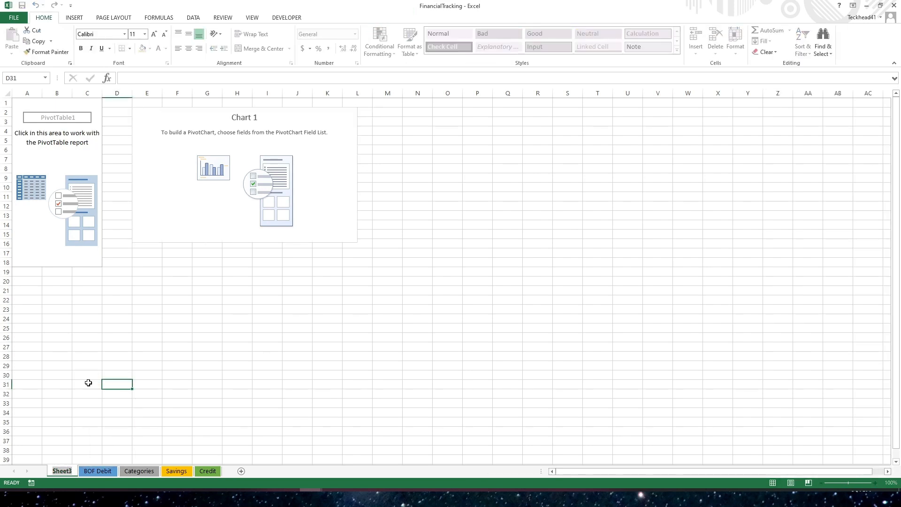
key("BackSpace")
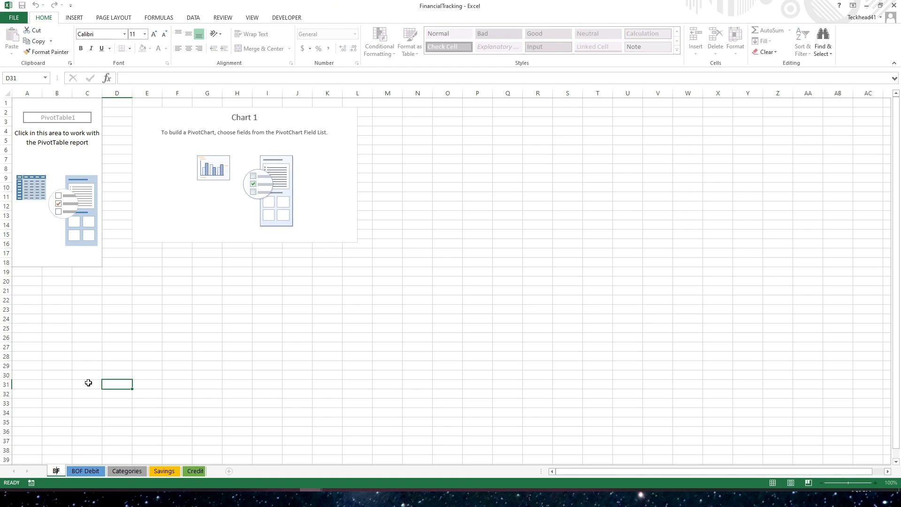
type("BOF S")
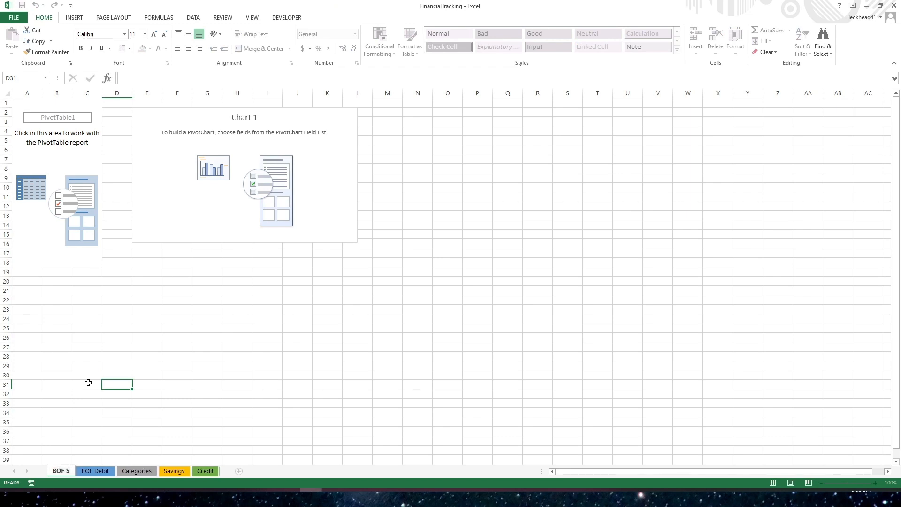
key("BackSpace")
type("Debit")
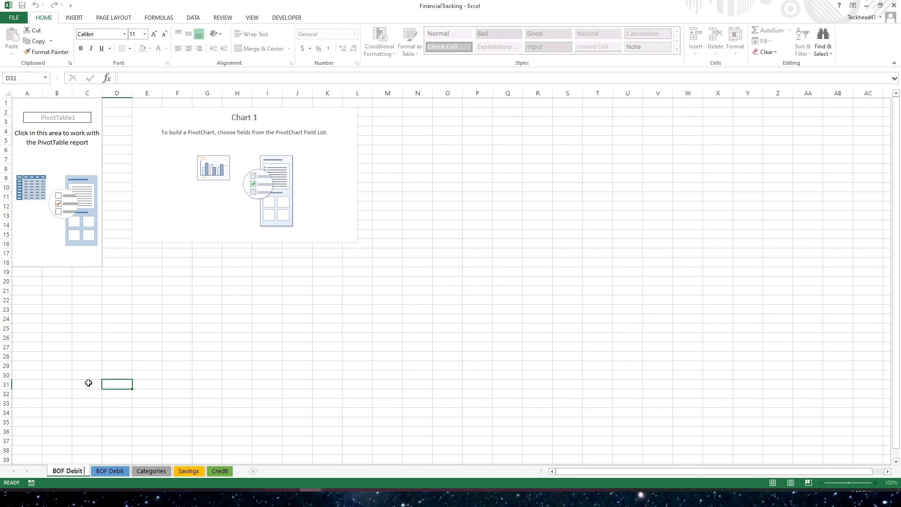
type(" Summary")
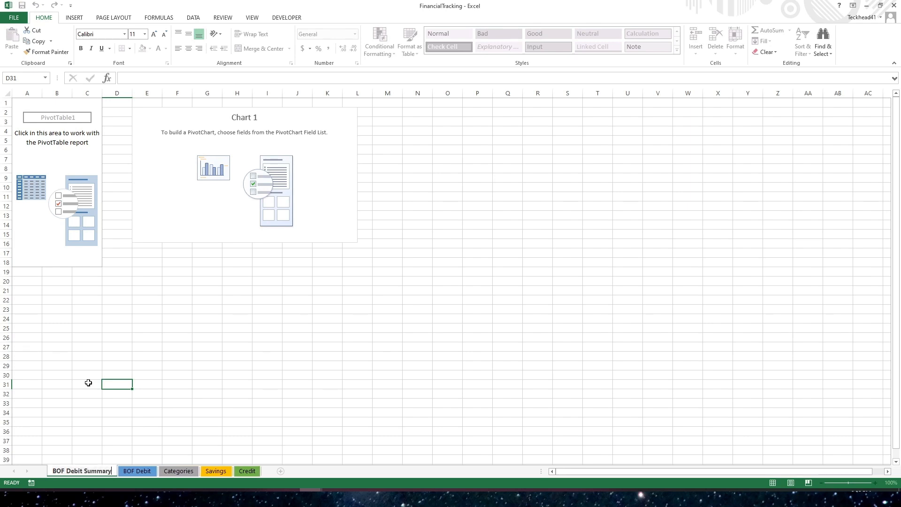
left_click(87, 383)
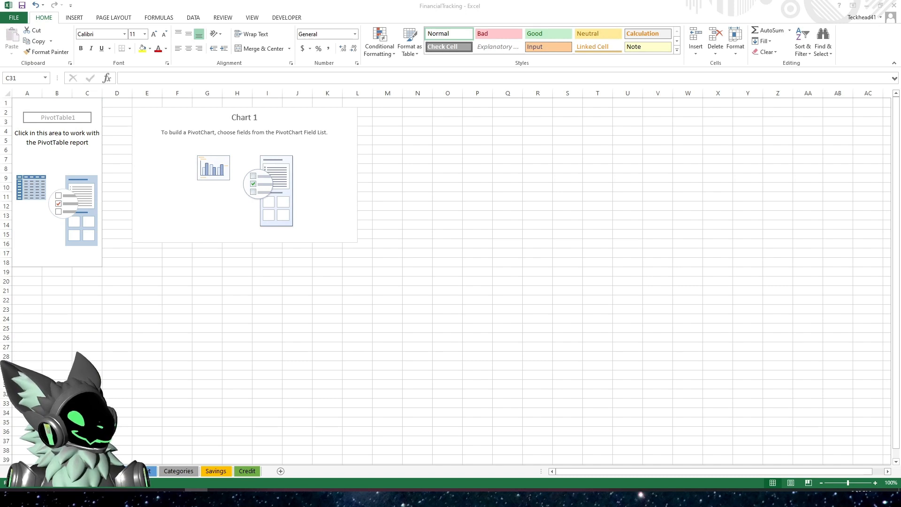
- Lay out the PivotChart with Date as filter, Category on the axis and Payment Debit (-) as values
left_click(271, 332)
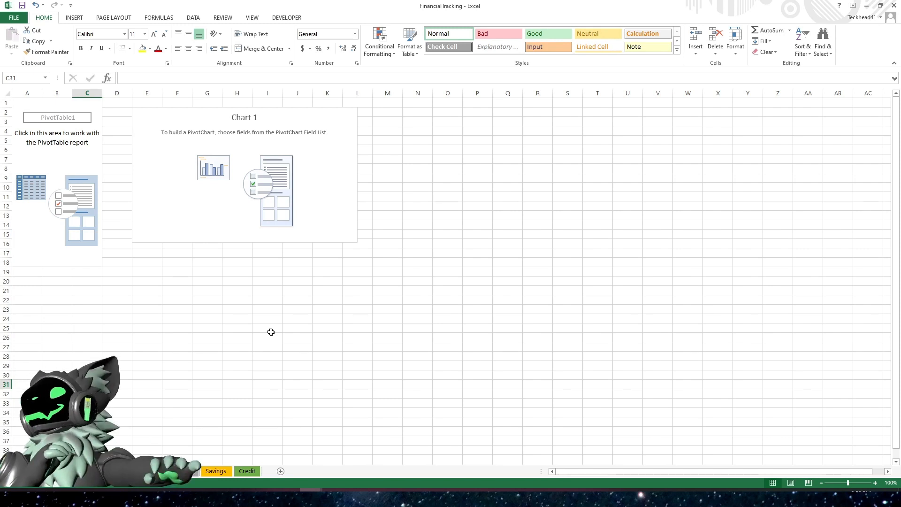
left_click(218, 194)
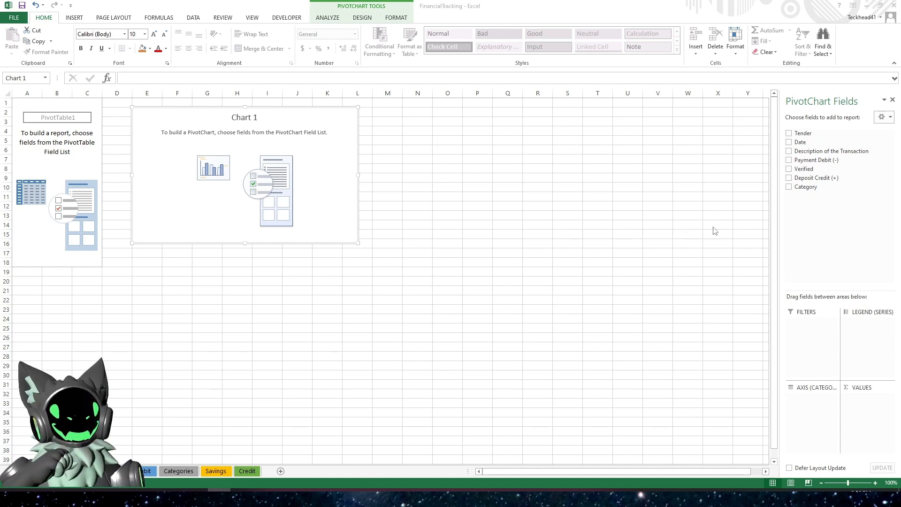
left_click(813, 219)
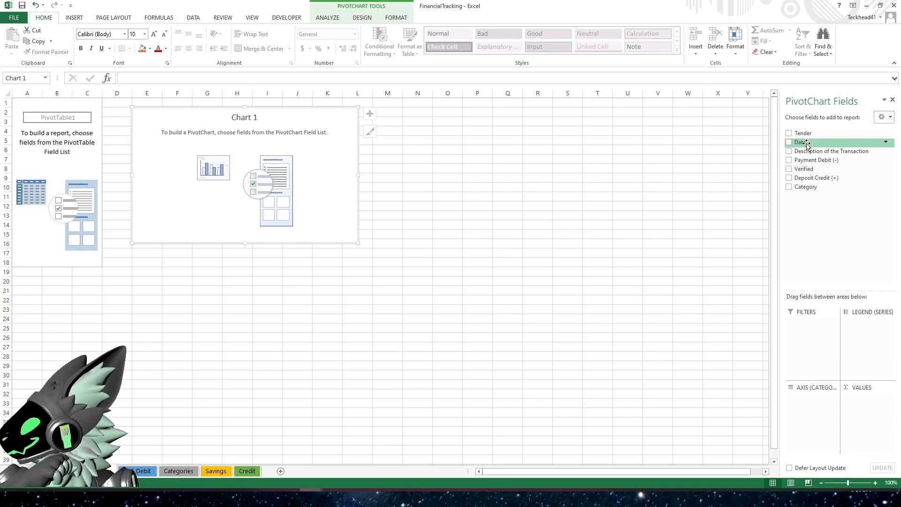
left_click_drag(807, 143, 806, 351)
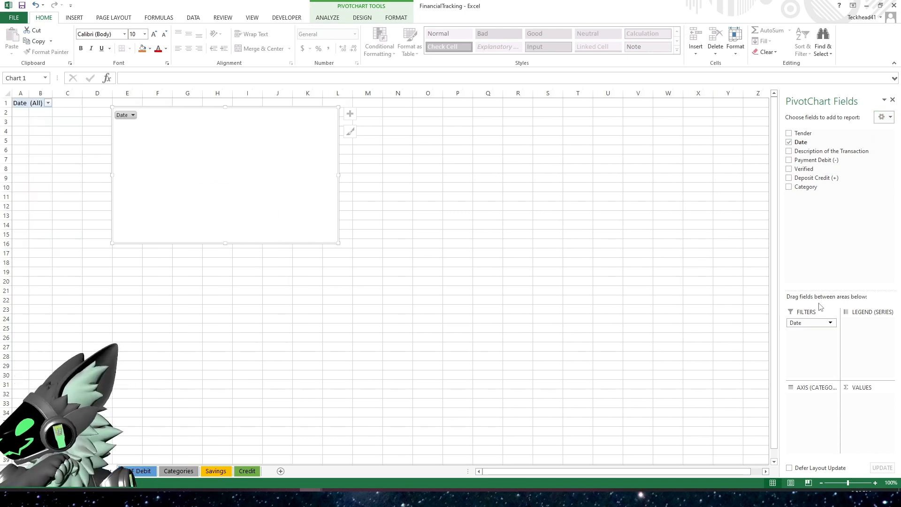
left_click_drag(813, 188, 808, 411)
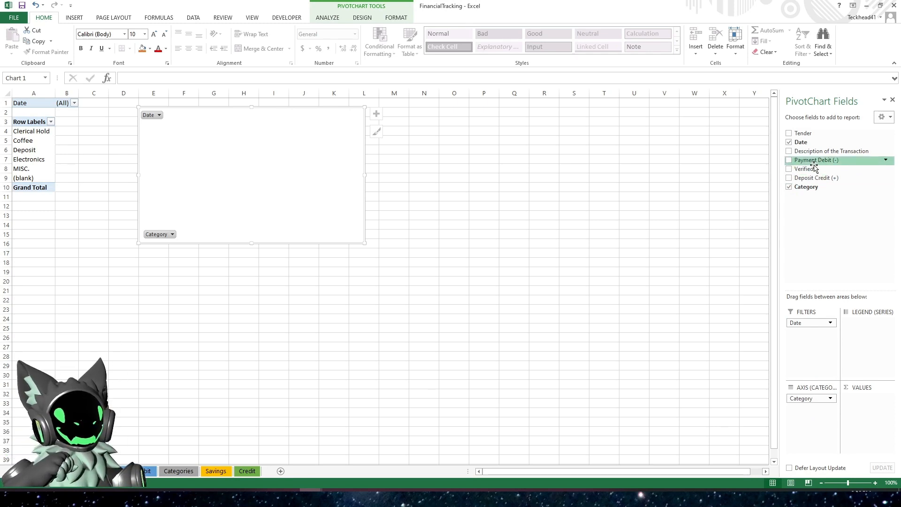
left_click_drag(816, 161, 862, 422)
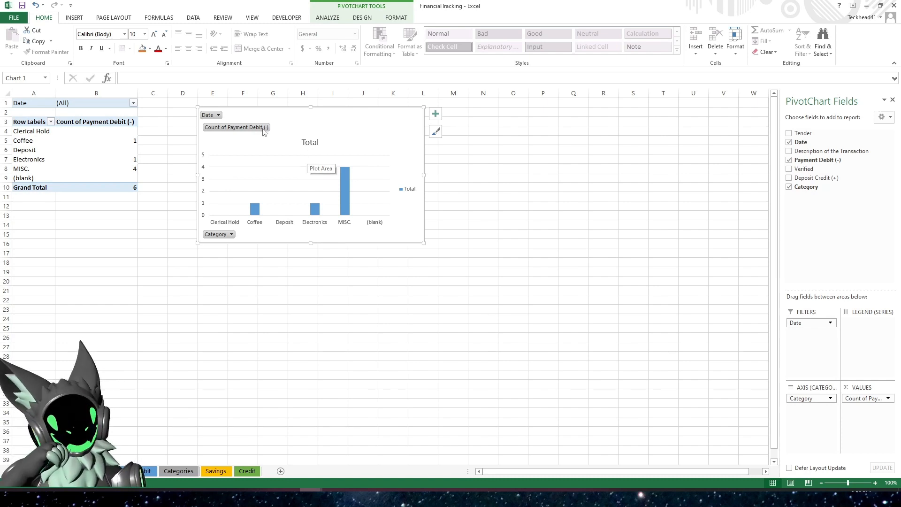
left_click(311, 141)
left_click(332, 137)
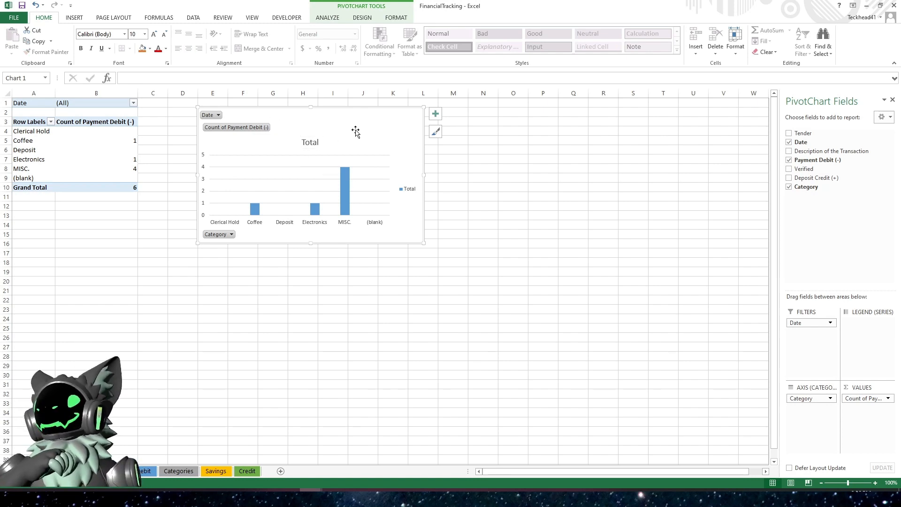
left_click(327, 17)
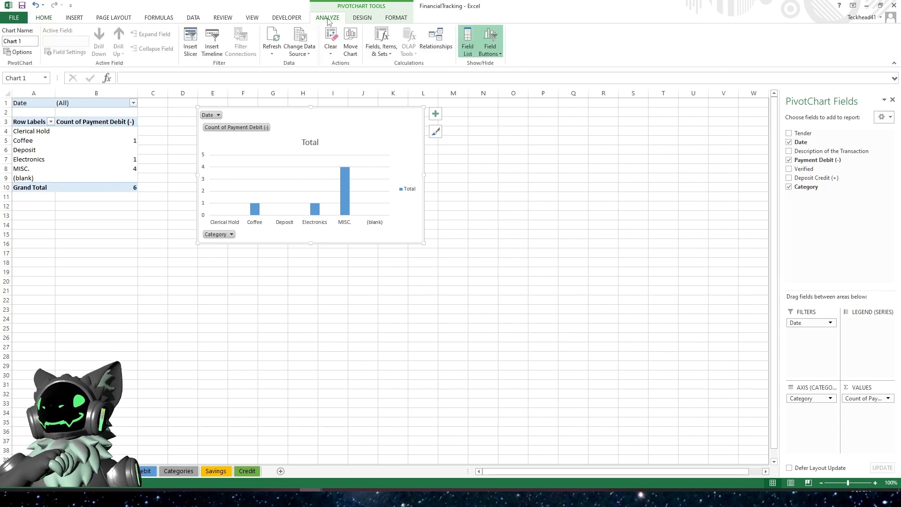
left_click(363, 18)
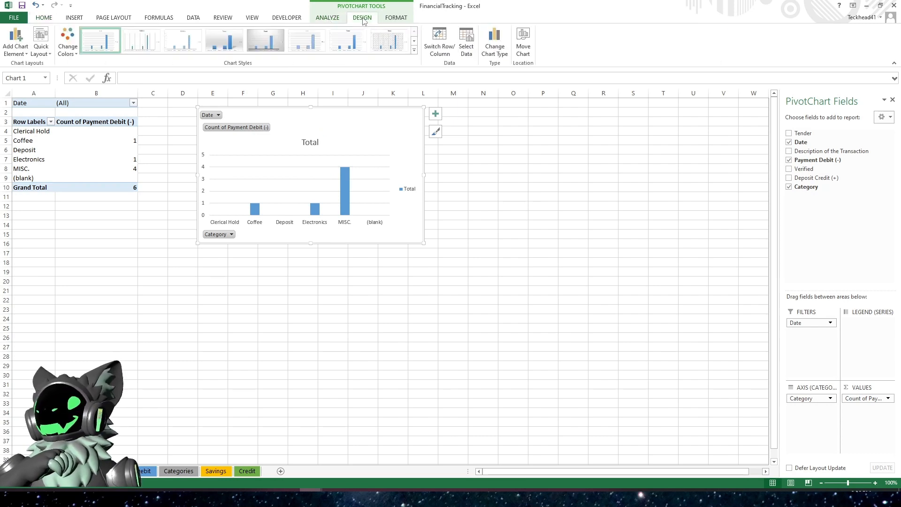
- Change the PivotChart to a Pie chart
left_click(396, 19)
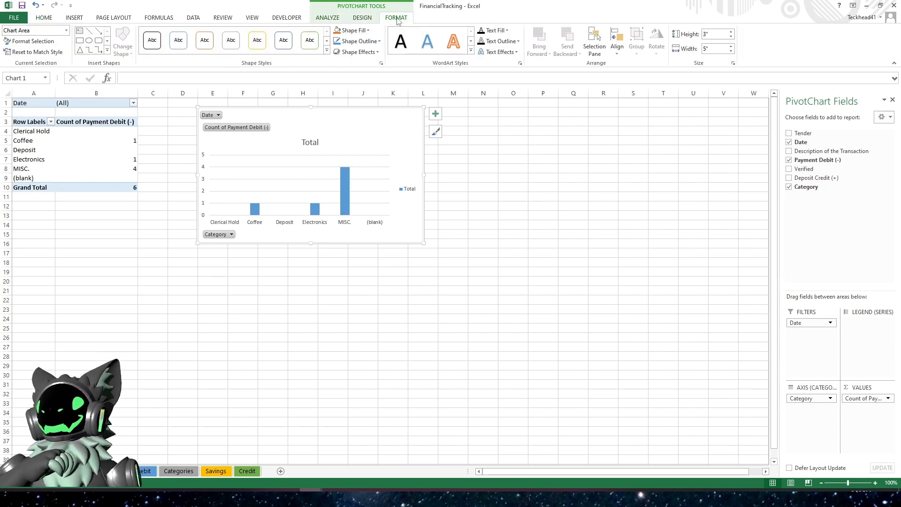
left_click(363, 19)
left_click(328, 19)
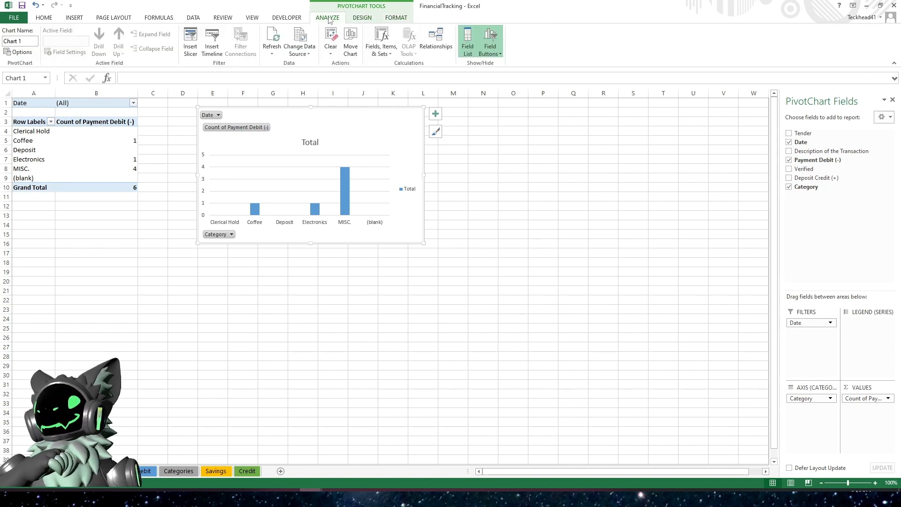
left_click(358, 21)
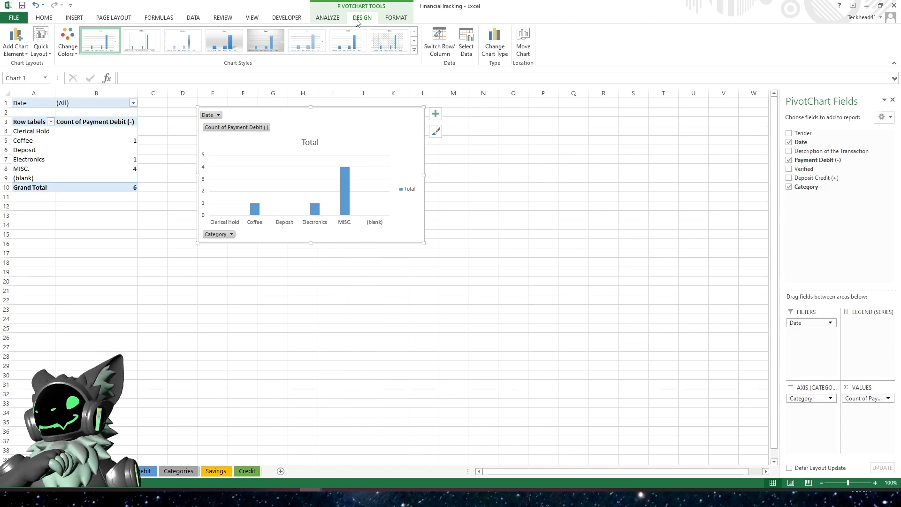
left_click(494, 51)
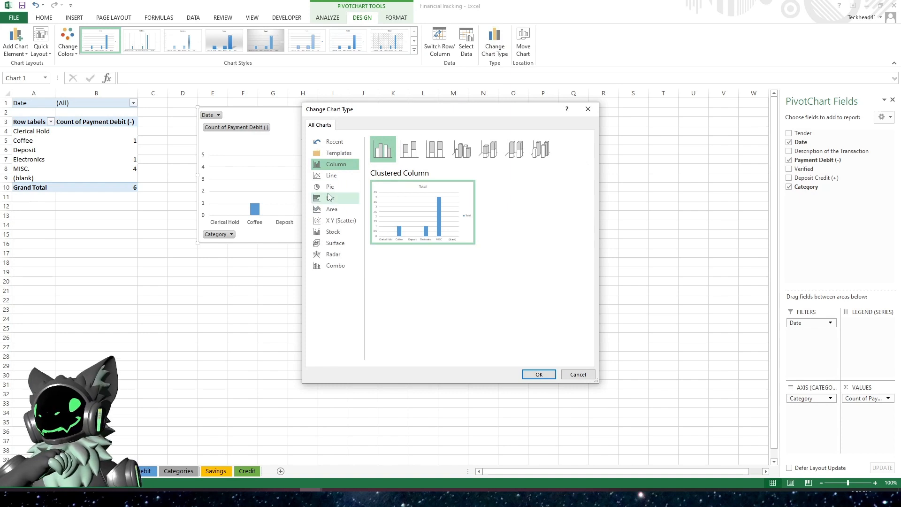
left_click(330, 187)
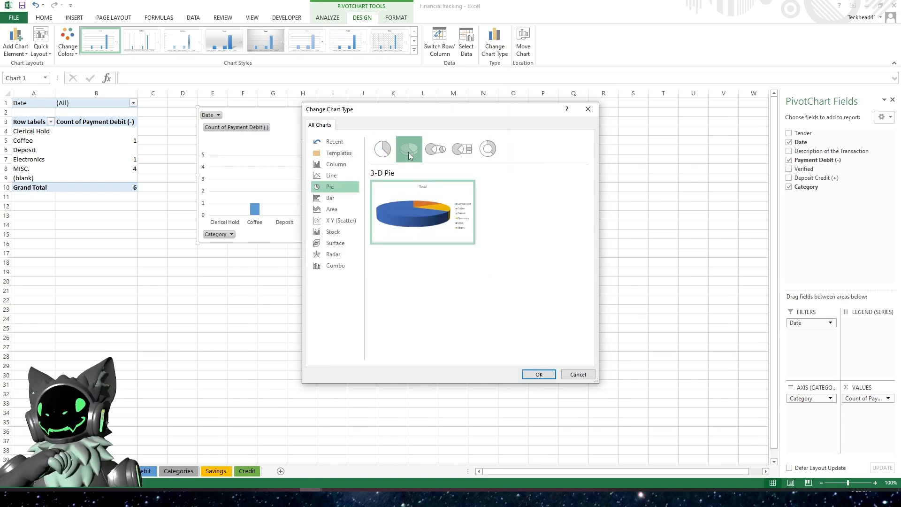
left_click(540, 375)
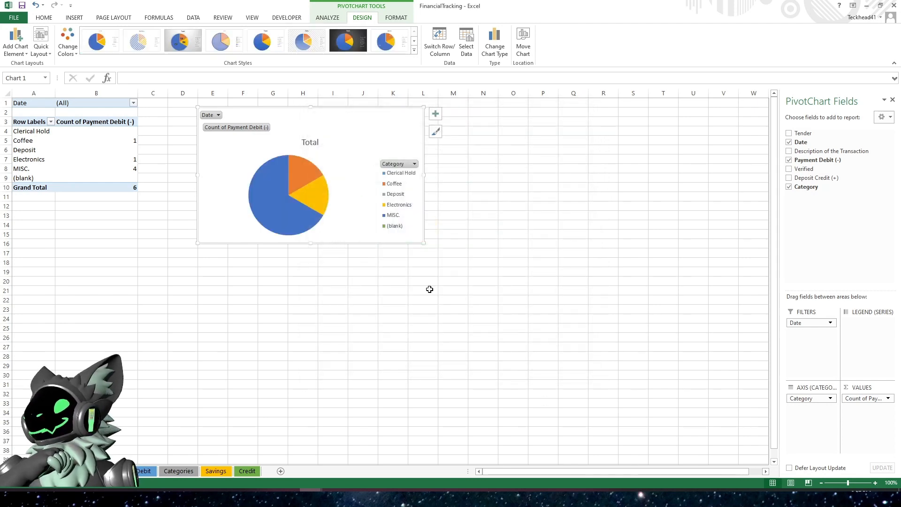
- Summarize the Payment Debit (-) values by Sum instead of Count
left_click(100, 122)
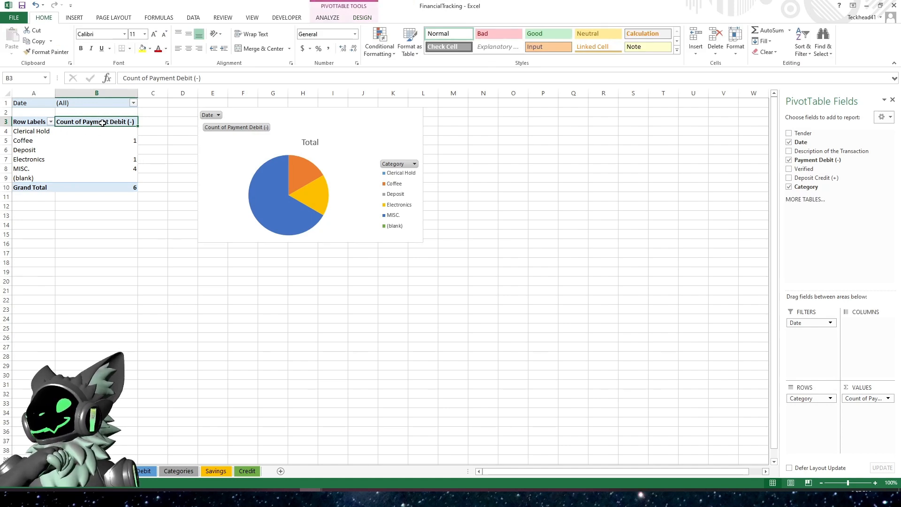
right_click(103, 124)
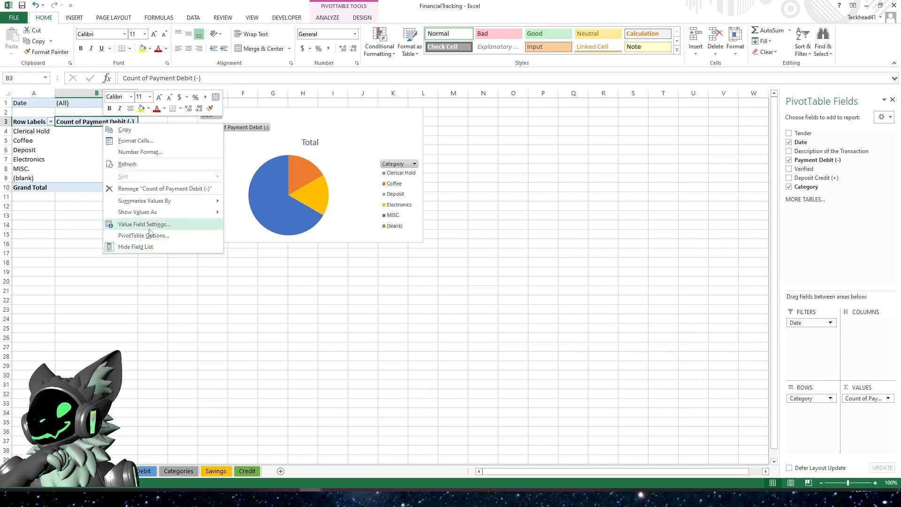
left_click(169, 226)
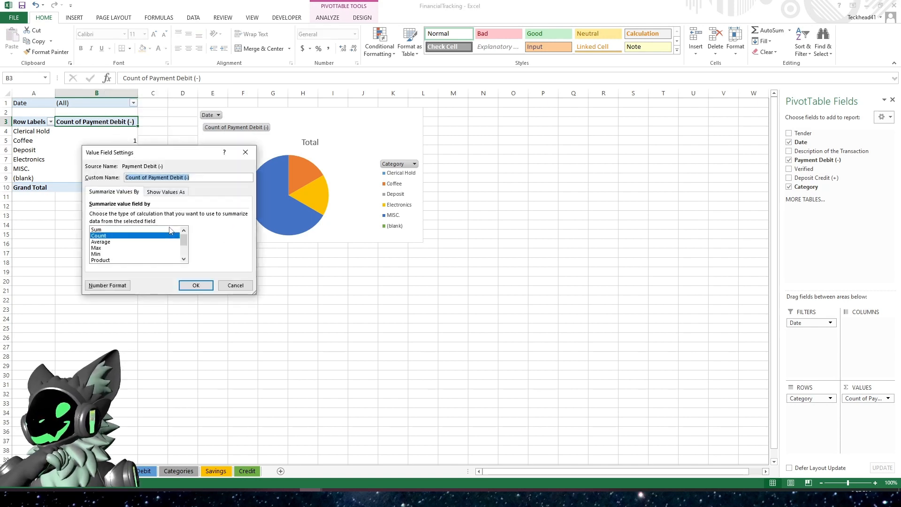
left_click(105, 230)
left_click(196, 286)
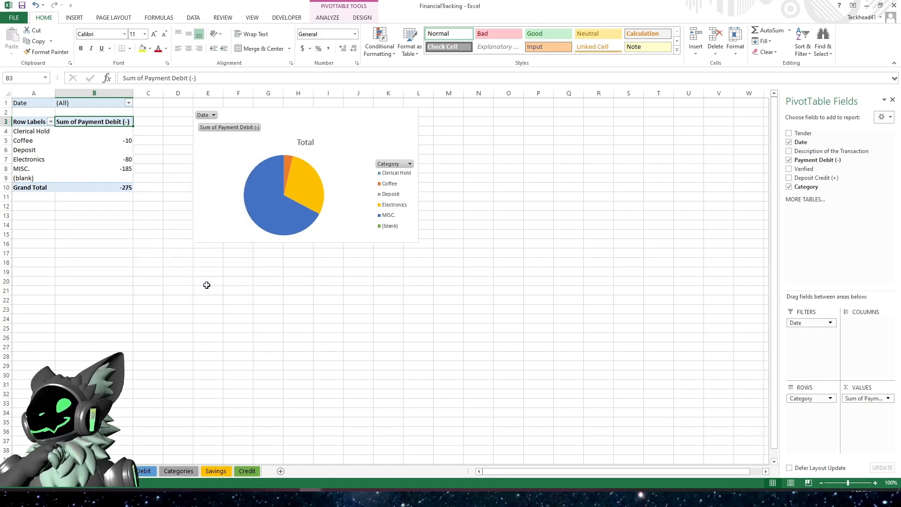
left_click(272, 269)
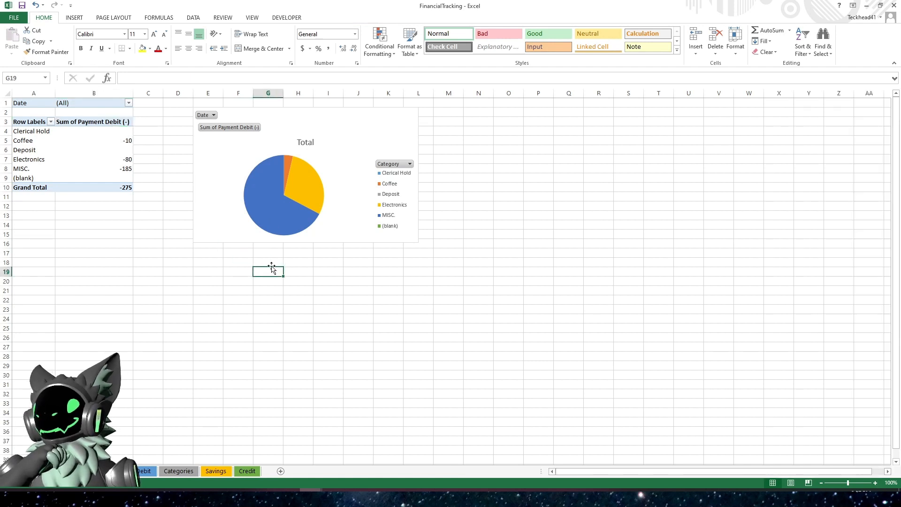
- Add data labels to the pie slices
left_click(268, 202)
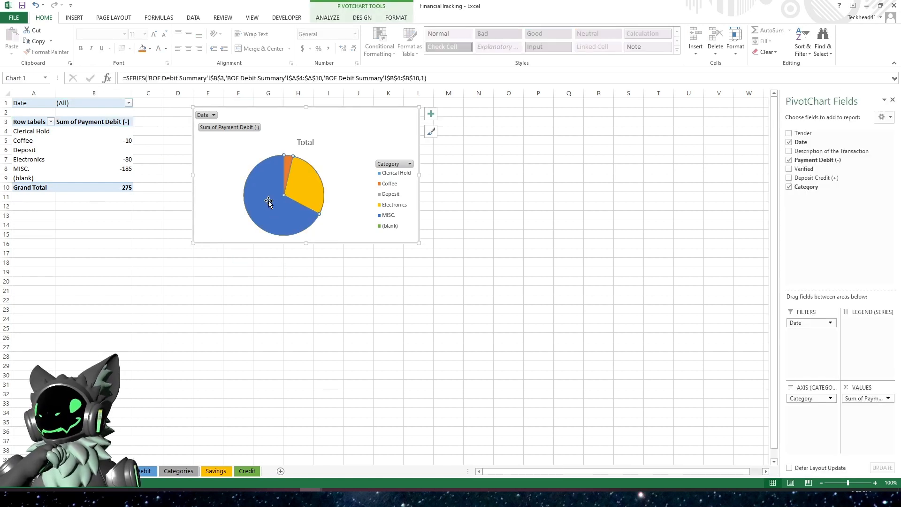
right_click(270, 204)
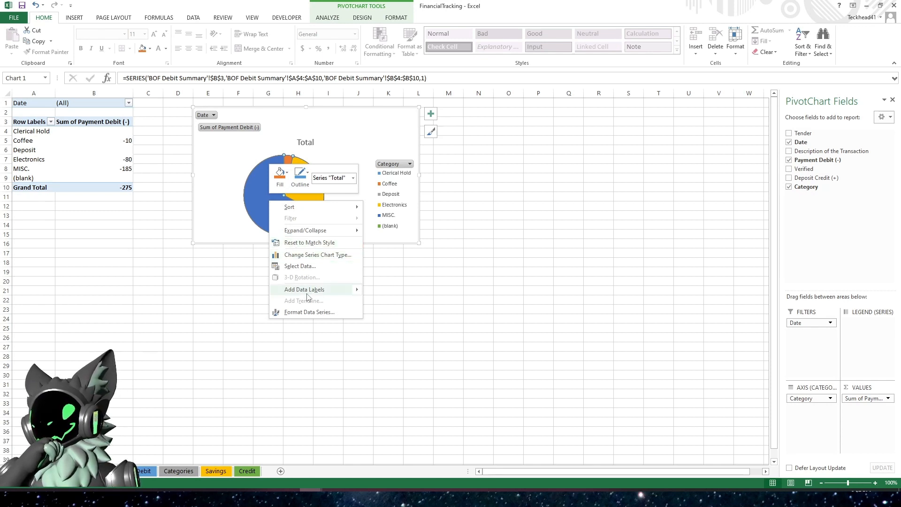
mouse_move(299, 290)
left_click(406, 292)
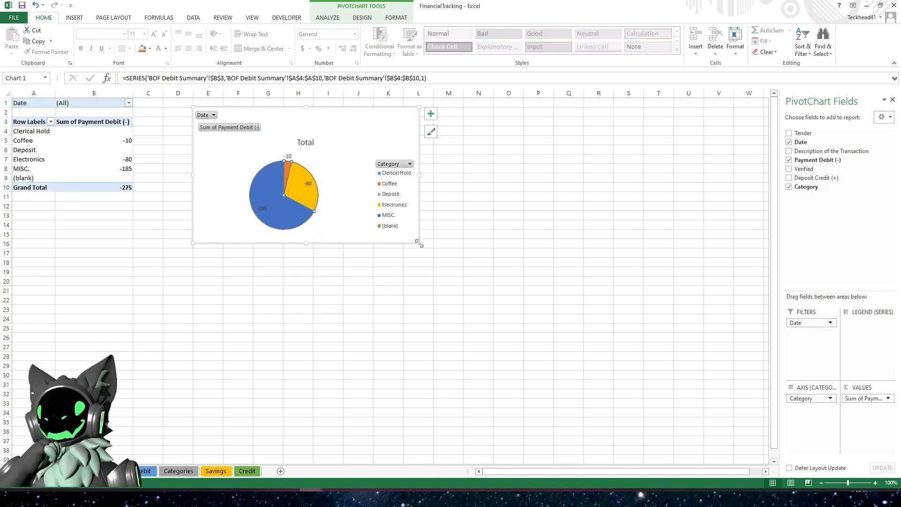
- Enlarge the chart downward and rightward, and set the data labels' font size to 14
left_click_drag(418, 243, 674, 425)
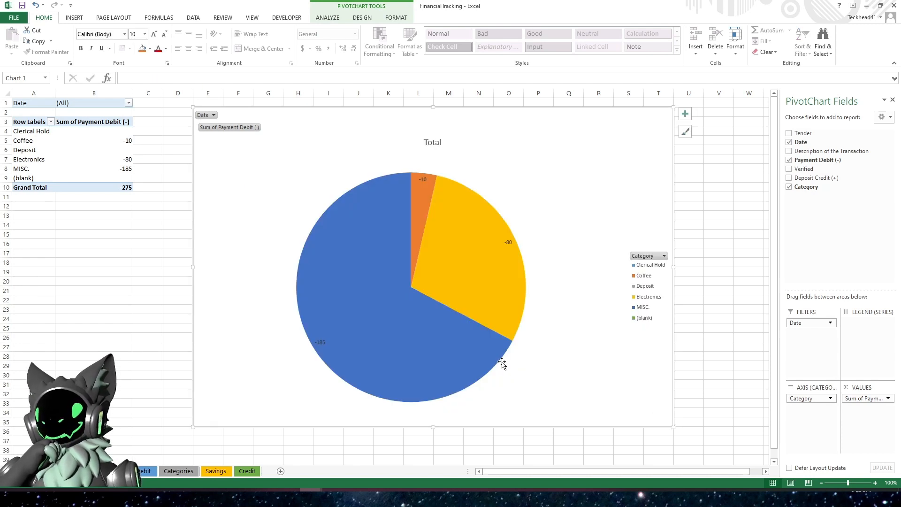
left_click(317, 343)
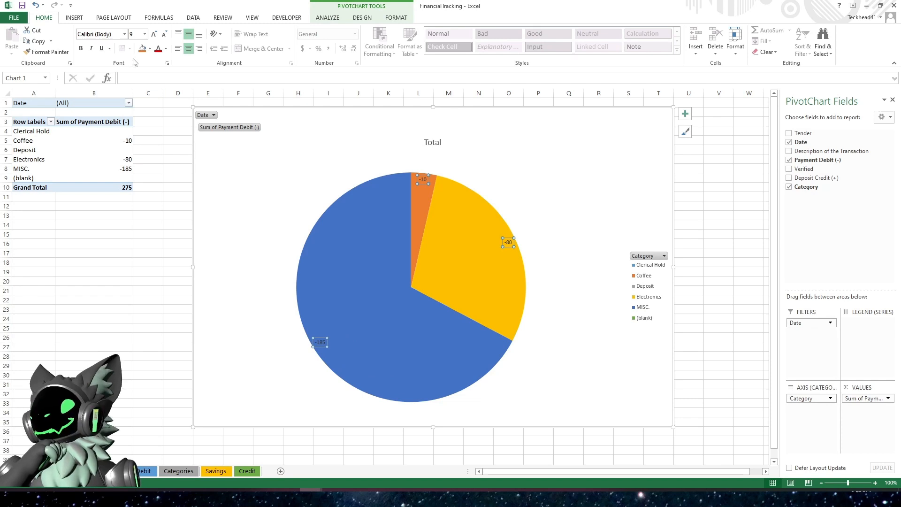
left_click(144, 34)
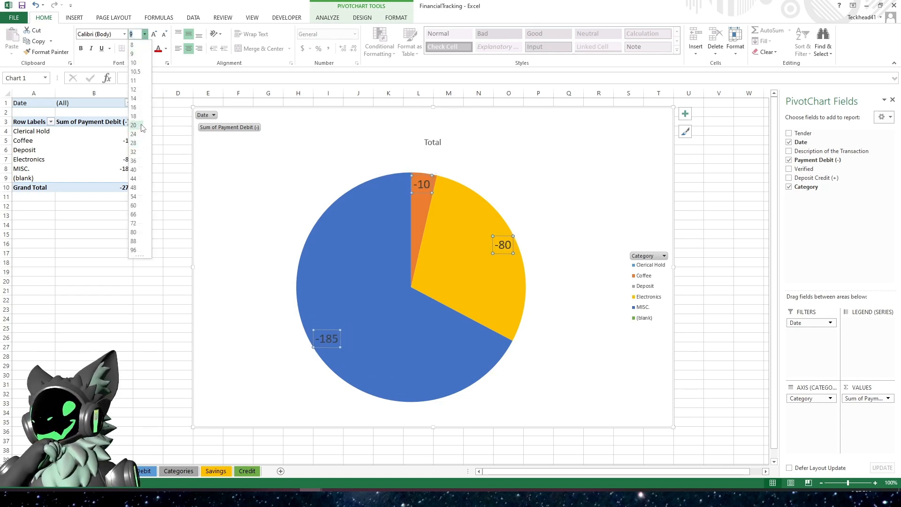
left_click(139, 99)
left_click(227, 248)
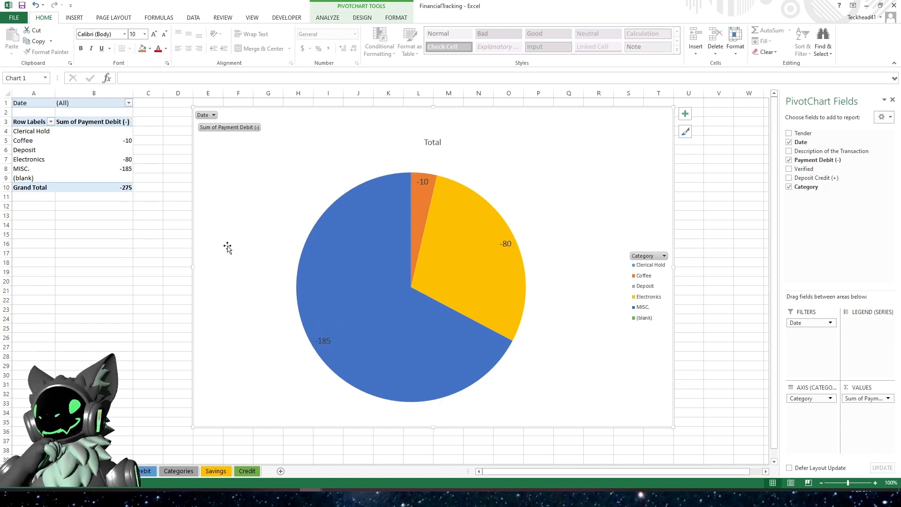
left_click(379, 313)
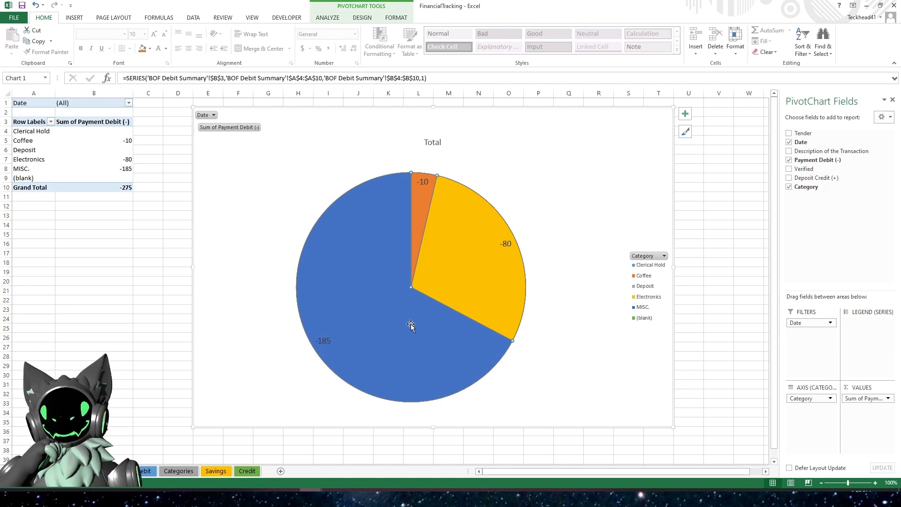
left_click(271, 214)
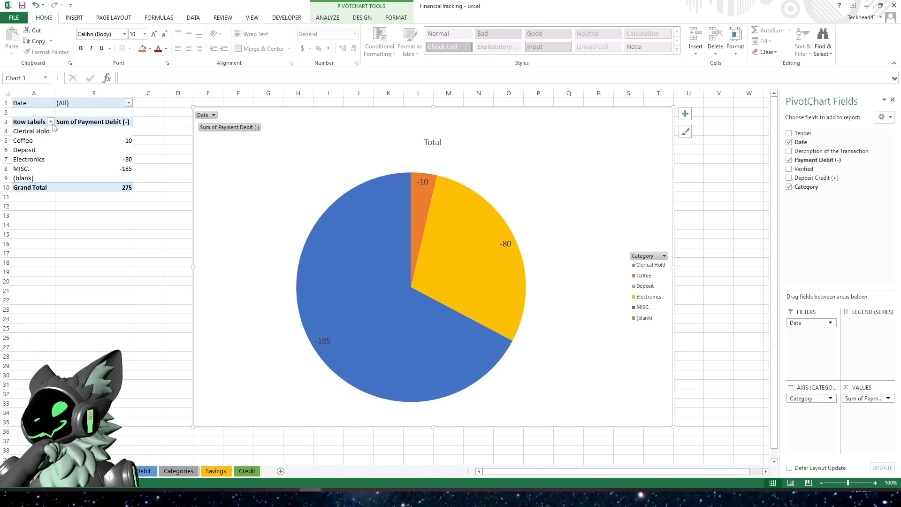
left_click(129, 103)
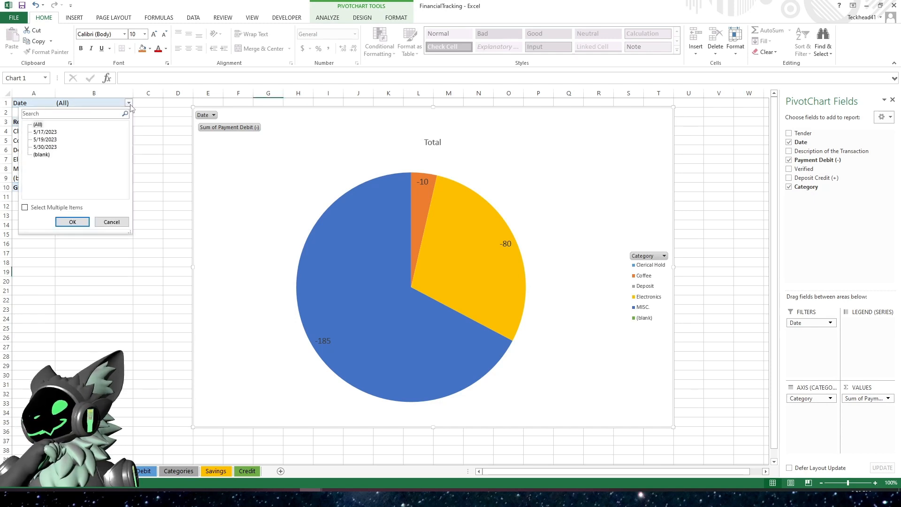
left_click(112, 222)
- Filter the pivot table's row labels to exclude the (blank) category
left_click(51, 122)
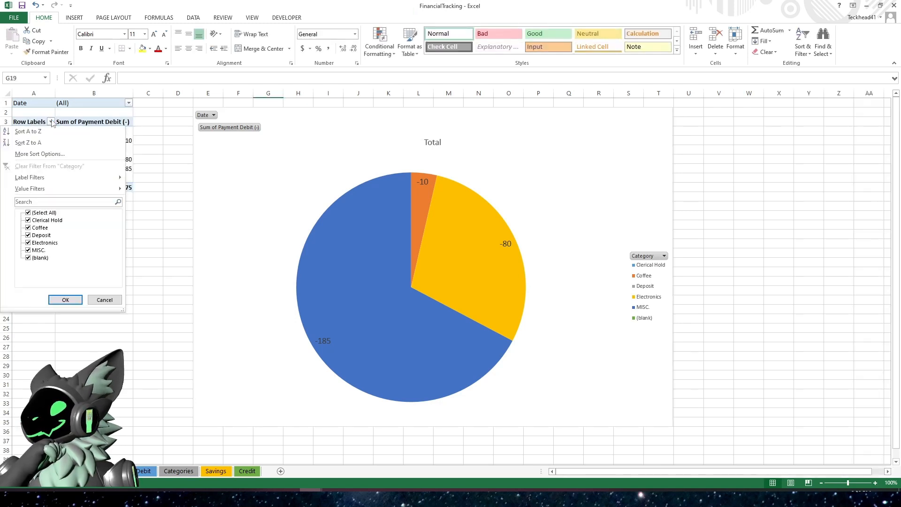
left_click(27, 202)
left_click(28, 257)
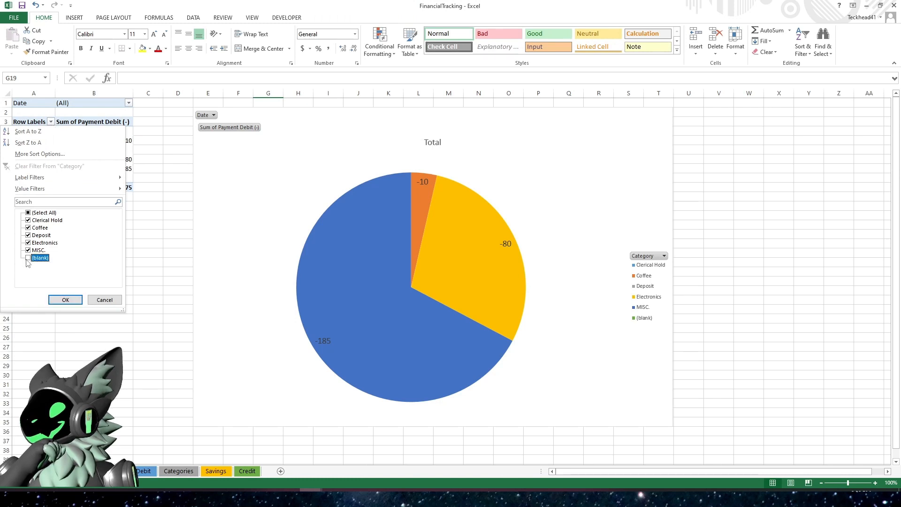
left_click(65, 300)
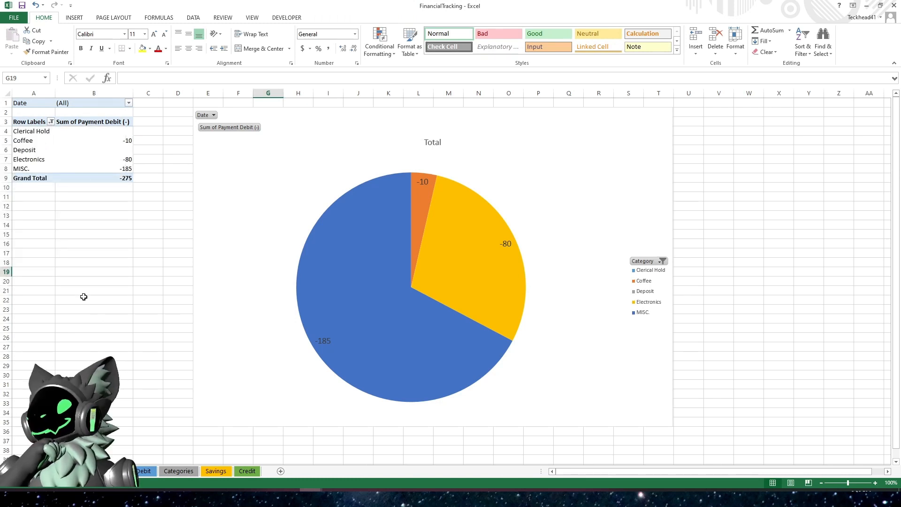
- Move the PivotChart further right, away from the pivot table
left_click(265, 182)
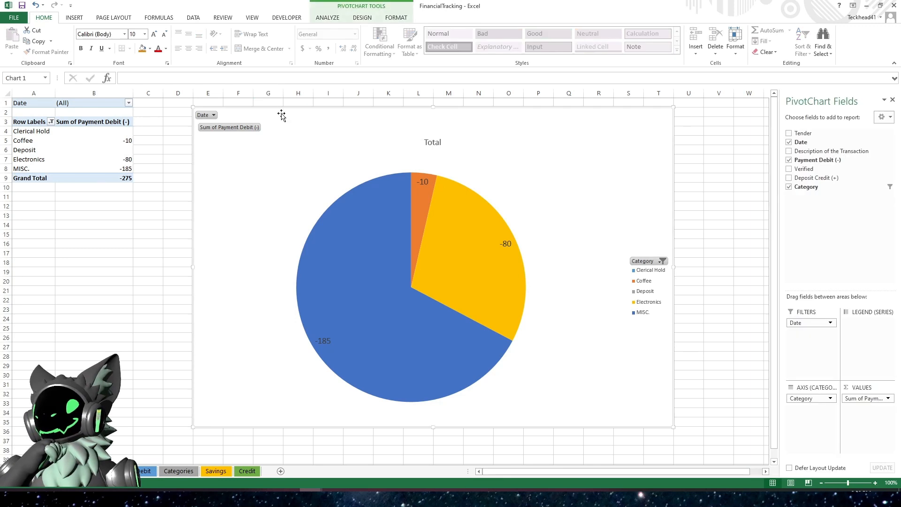
left_click_drag(281, 114, 342, 113)
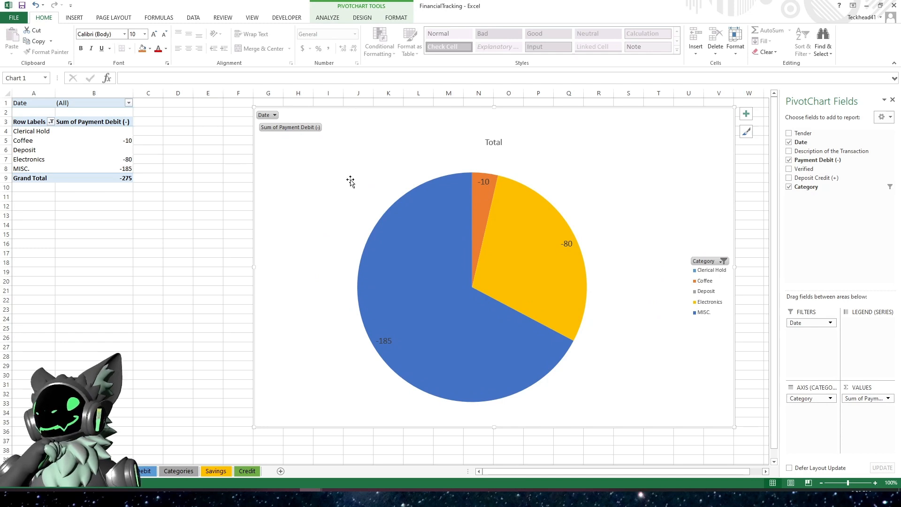
left_click(360, 17)
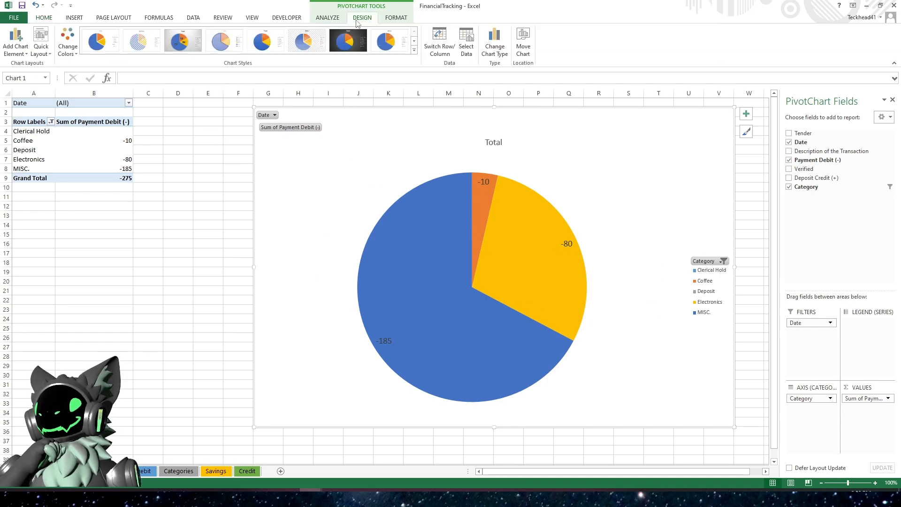
left_click(391, 19)
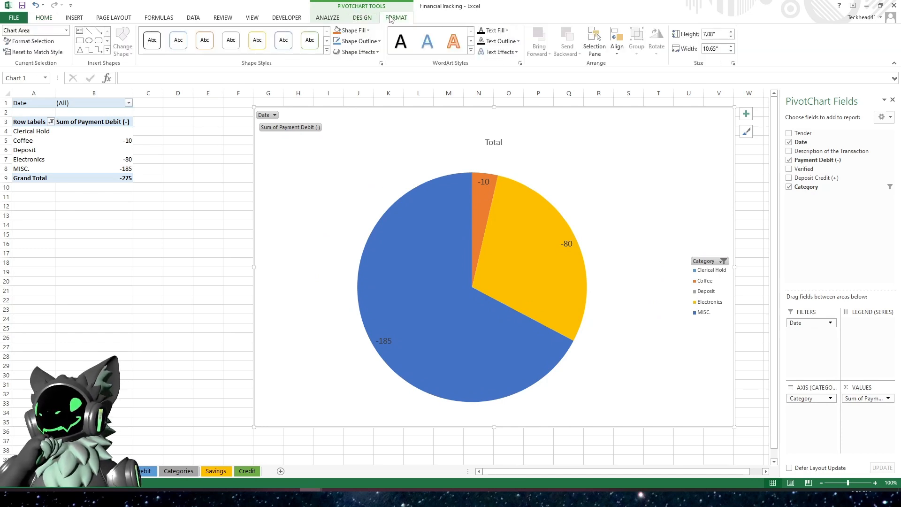
left_click(328, 19)
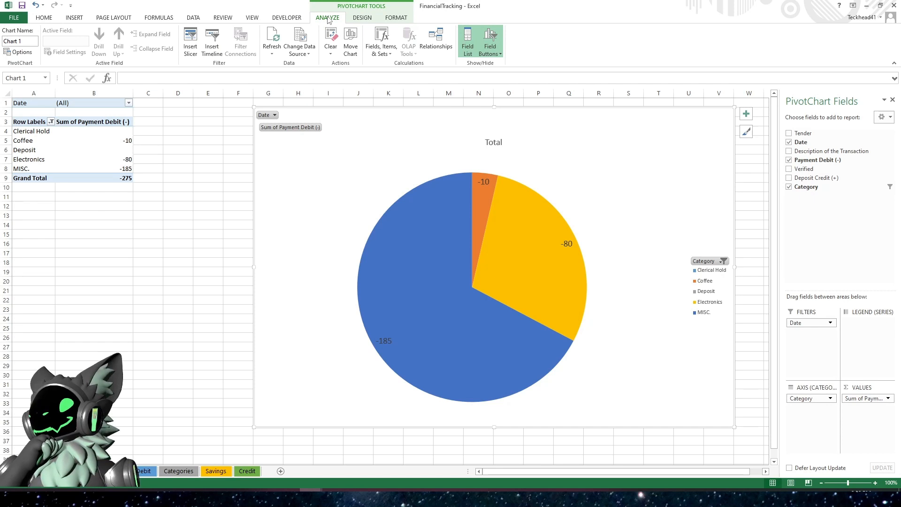
- Insert a Date timeline and place it beside the pivot table near the top of the sheet
left_click(212, 50)
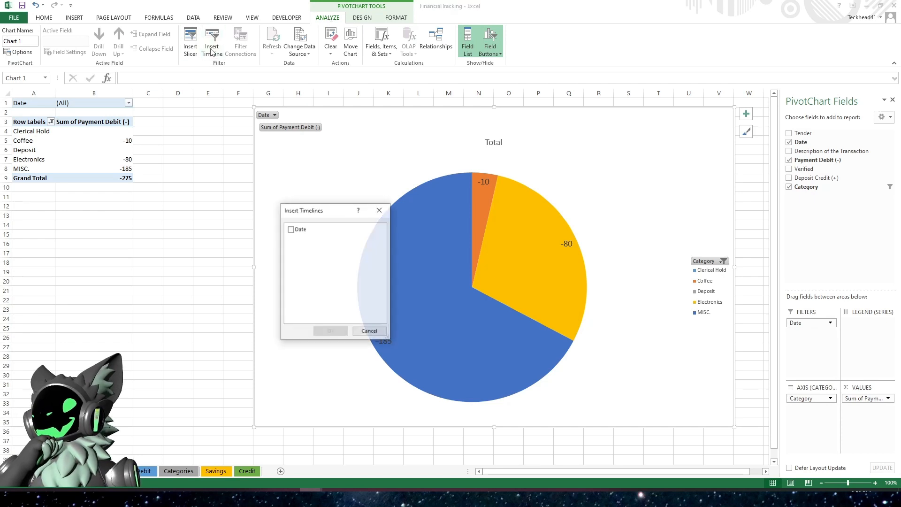
left_click(290, 229)
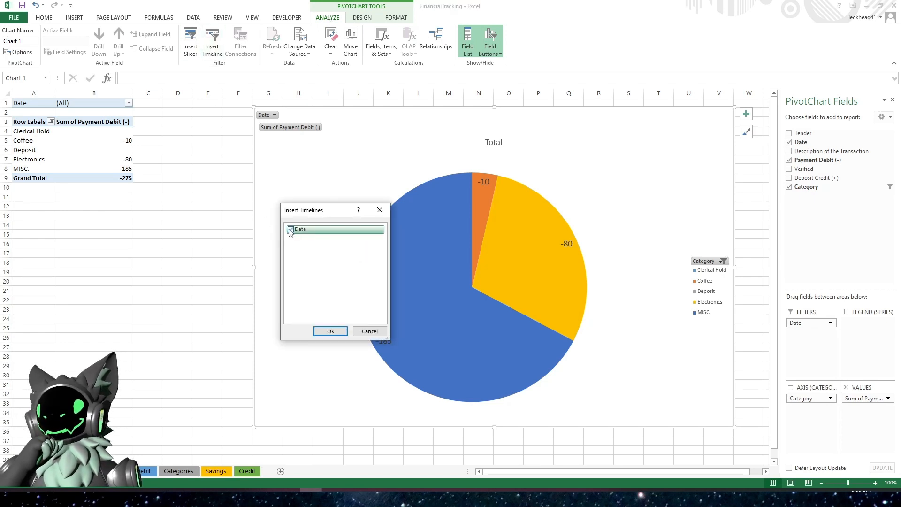
left_click(330, 332)
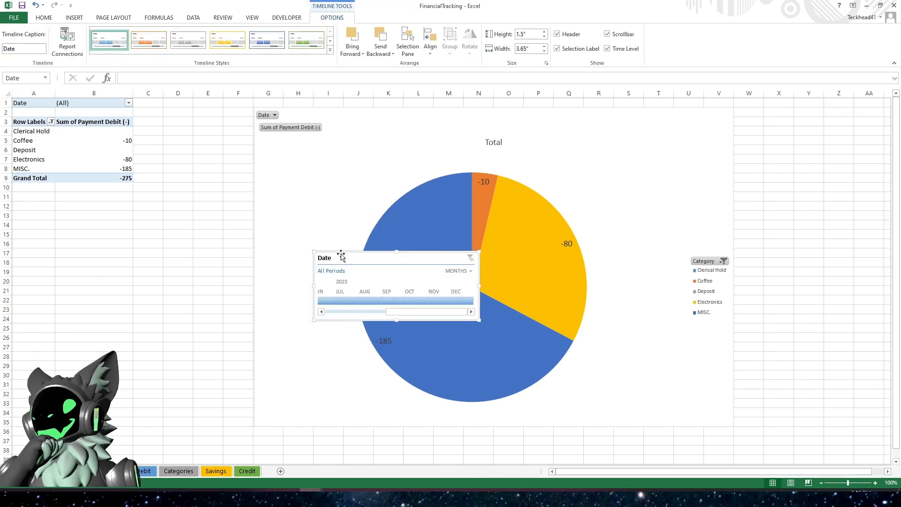
left_click_drag(365, 257, 186, 106)
- Shift the chart to the right of the timeline and scroll the timeline back to January 2023
left_click_drag(346, 115, 396, 107)
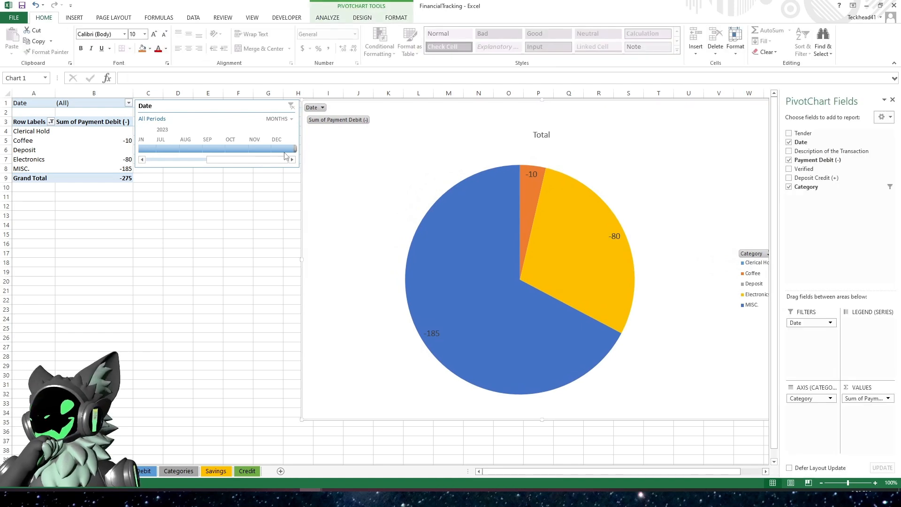
left_click_drag(207, 160, 145, 161)
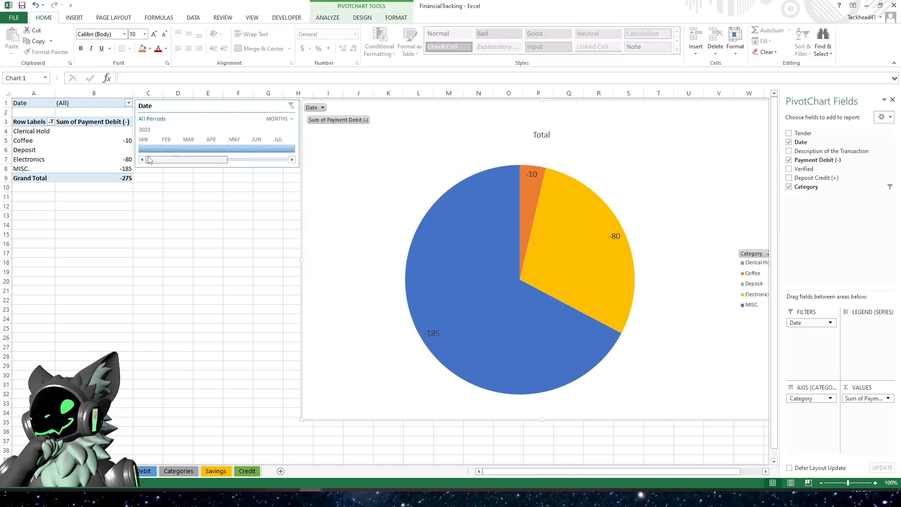
left_click(180, 233)
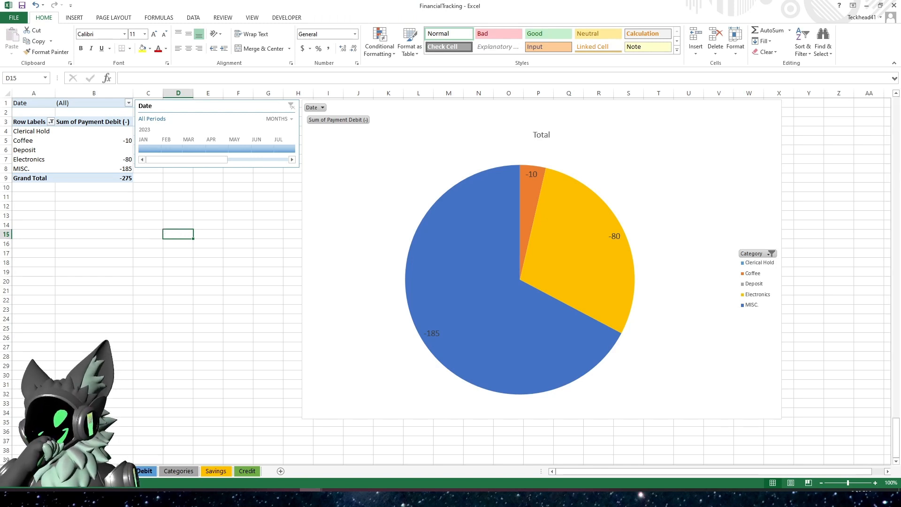
- Duplicate the Debit sheet's transactions by copying rows 2 to 12 and pasting them starting at row 13
left_click(139, 471)
left_click(197, 311)
scroll(61, 199, "up", 8)
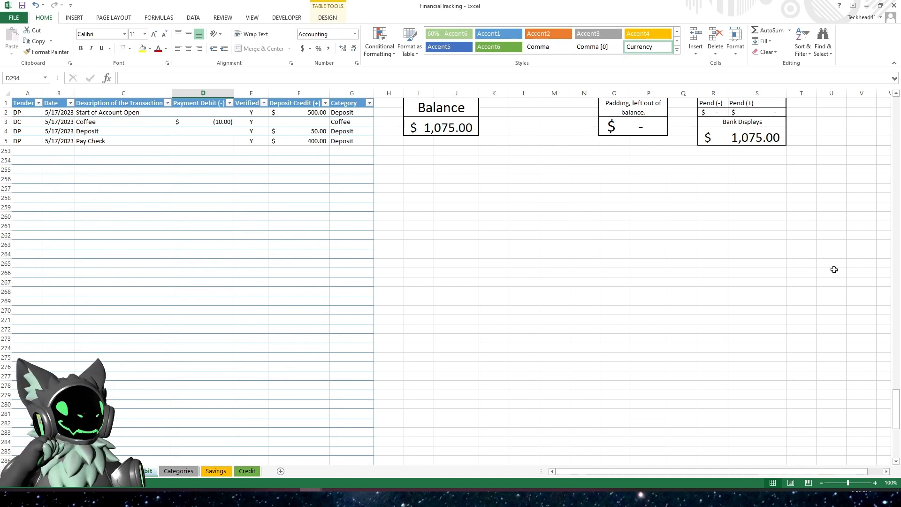
left_click_drag(897, 403, 874, 96)
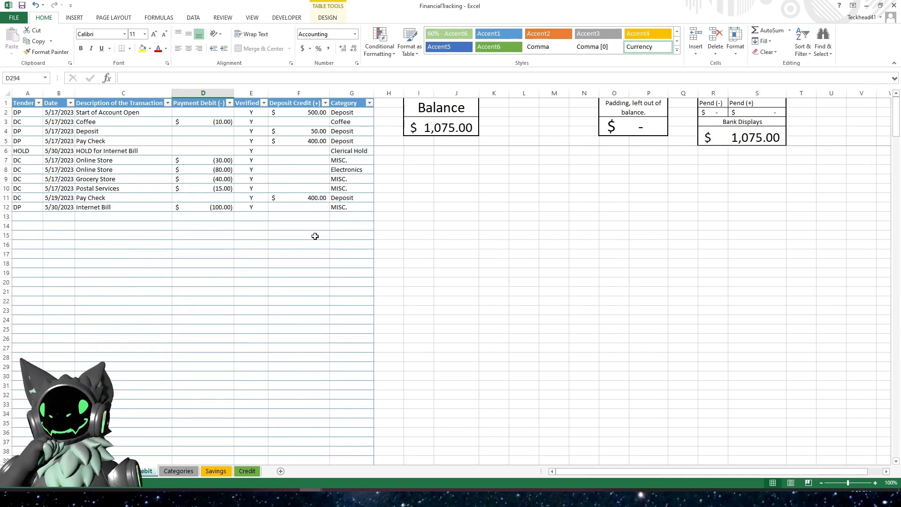
left_click(315, 236)
left_click(52, 168)
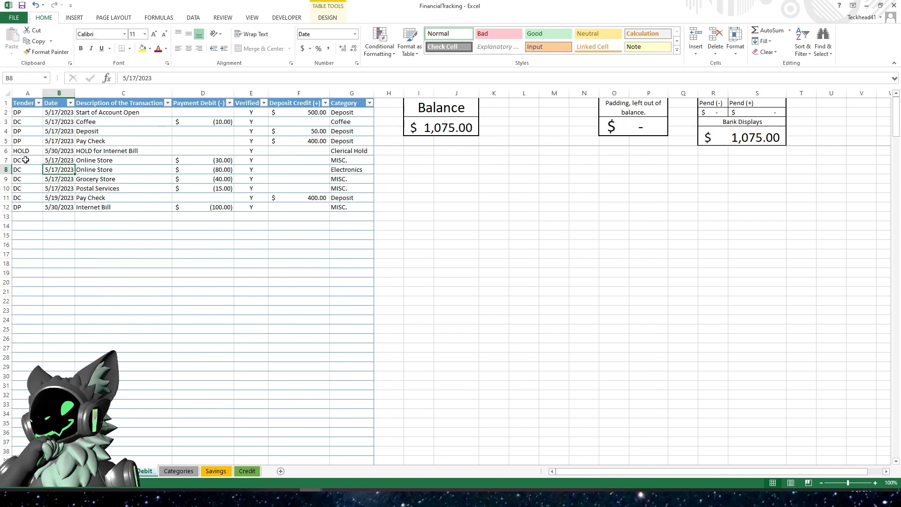
mouse_move(24, 113)
left_mouse_down()
mouse_move(77, 162)
mouse_move(333, 207)
left_mouse_up()
right_click(196, 158)
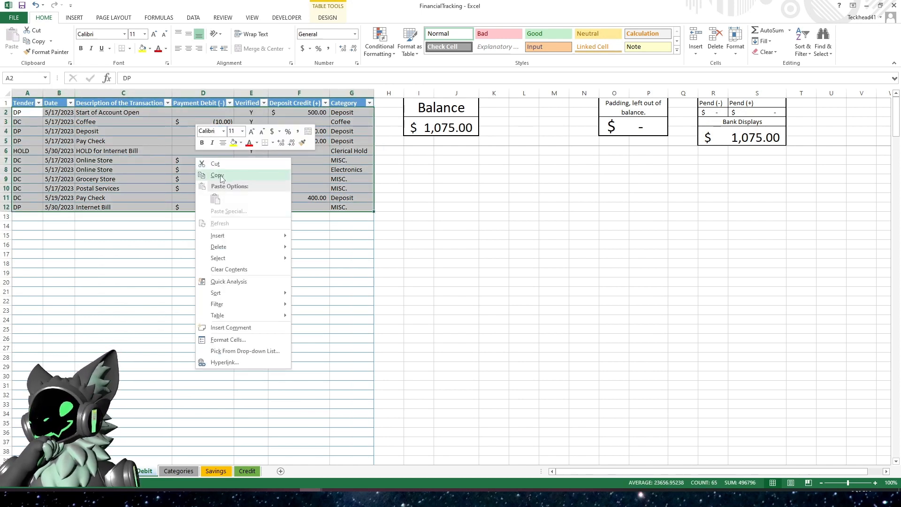
left_click(218, 176)
left_click(19, 217)
right_click(27, 218)
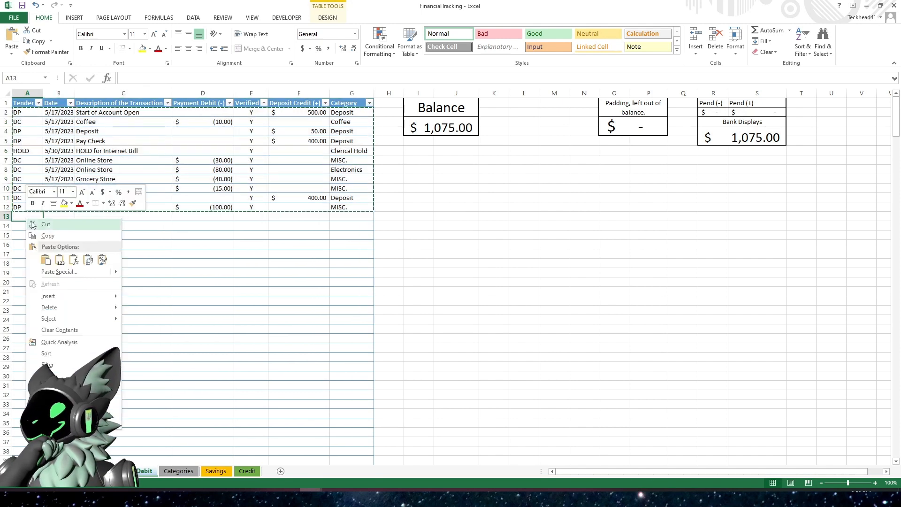
left_click(45, 260)
- Set the dates of the pasted rows 13 through 23 to 4/17/2023
key("Right")
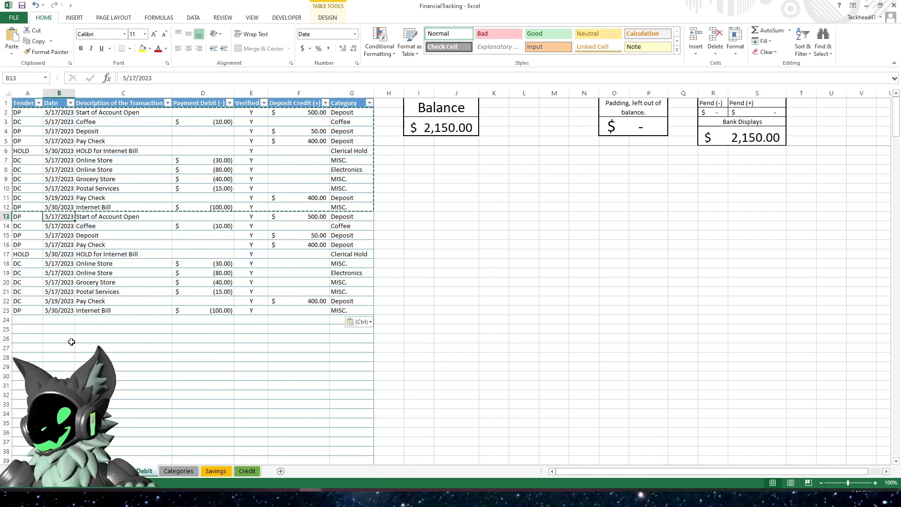
type("4-")
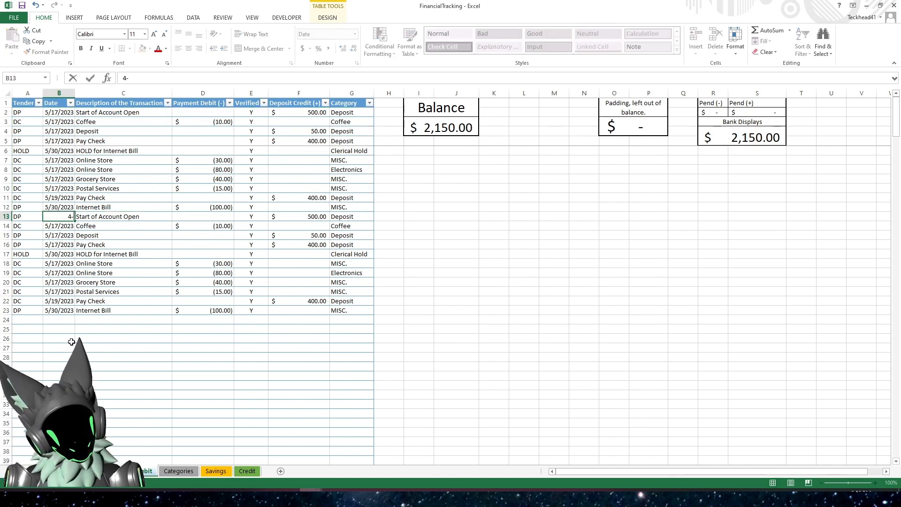
type("17-23")
key("Return")
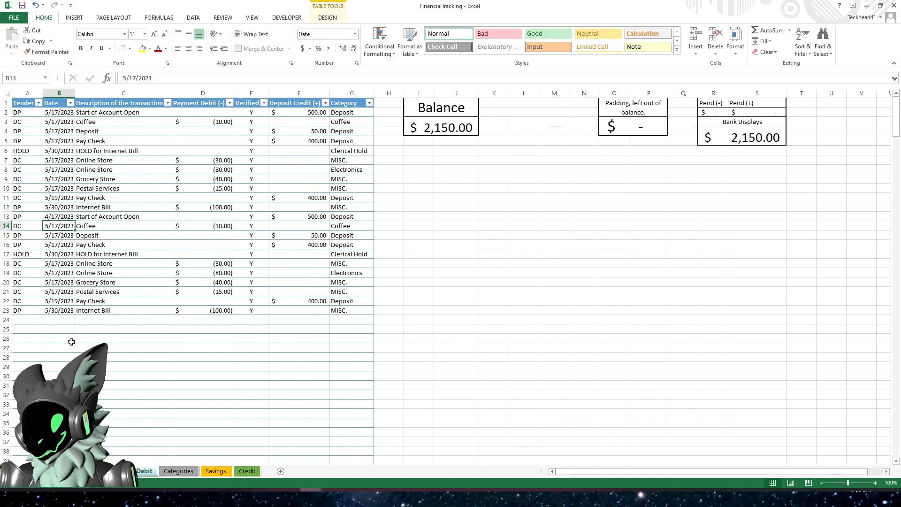
key("ctrl+apostrophe")
key("Return")
key("ctrl+apostrophe")
key("Return")
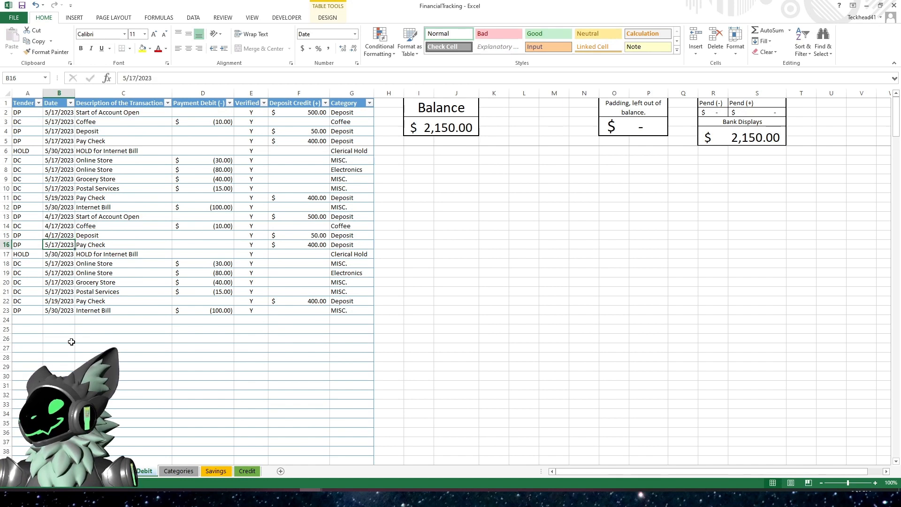
key("ctrl+apostrophe")
key("Return")
key("ctrl+apostrophe")
key("Return")
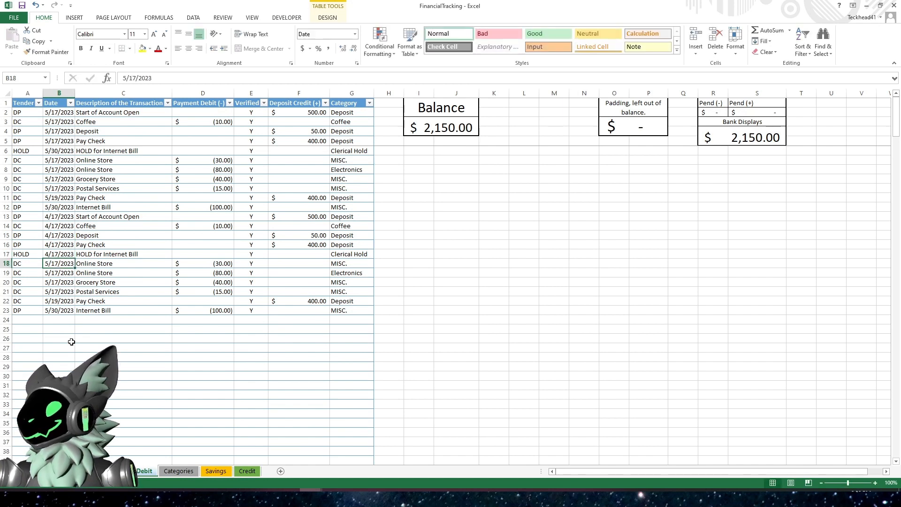
key("ctrl+apostrophe")
key("Return")
key("ctrl+apostrophe")
key("Return")
key("ctrl+apostrophe")
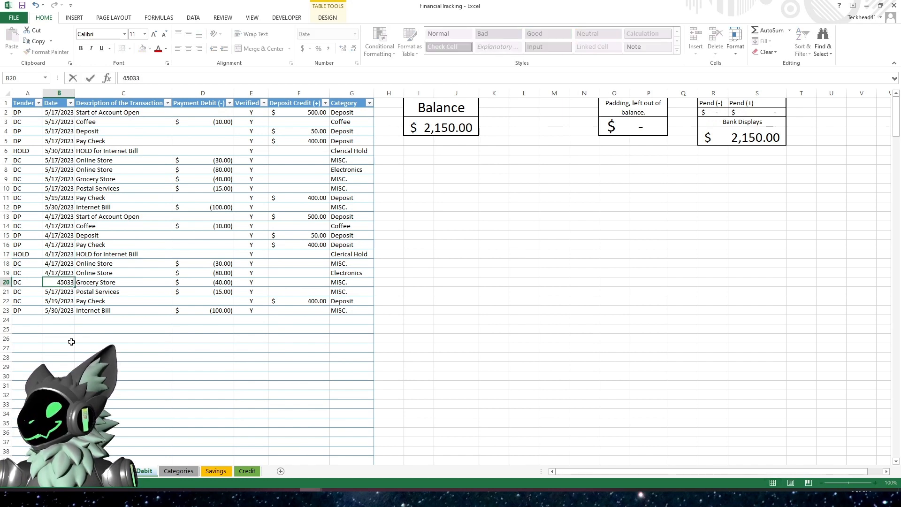
key("Return")
key("ctrl+apostrophe")
key("Return")
key("ctrl+apostrophe")
key("Return")
key("ctrl+apostrophe")
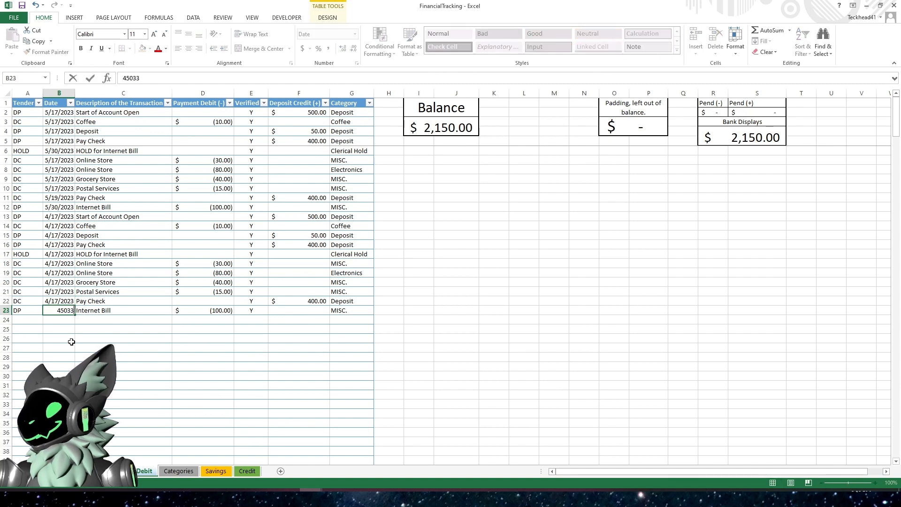
key("Return")
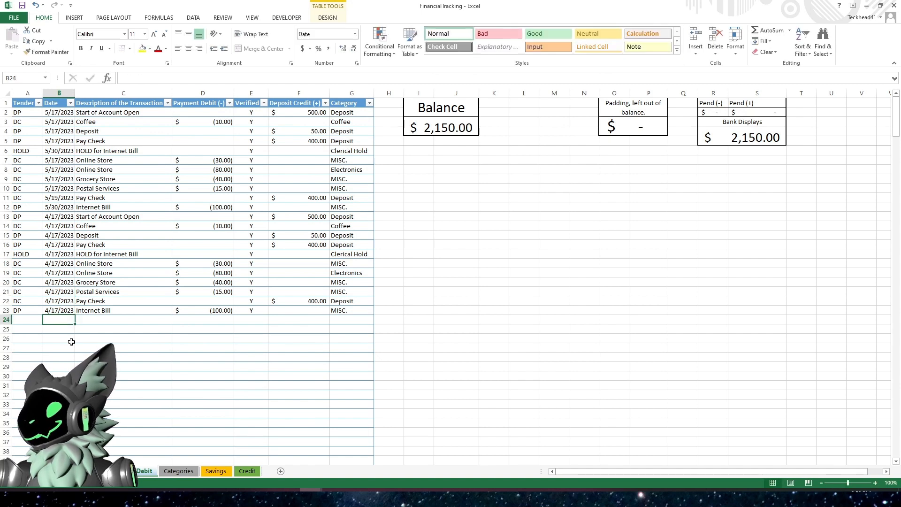
- Inspect the new date values in the Date column of the pasted rows
left_click(58, 198)
left_click_drag(58, 214, 56, 122)
left_click_drag(53, 230, 52, 303)
left_click(67, 269)
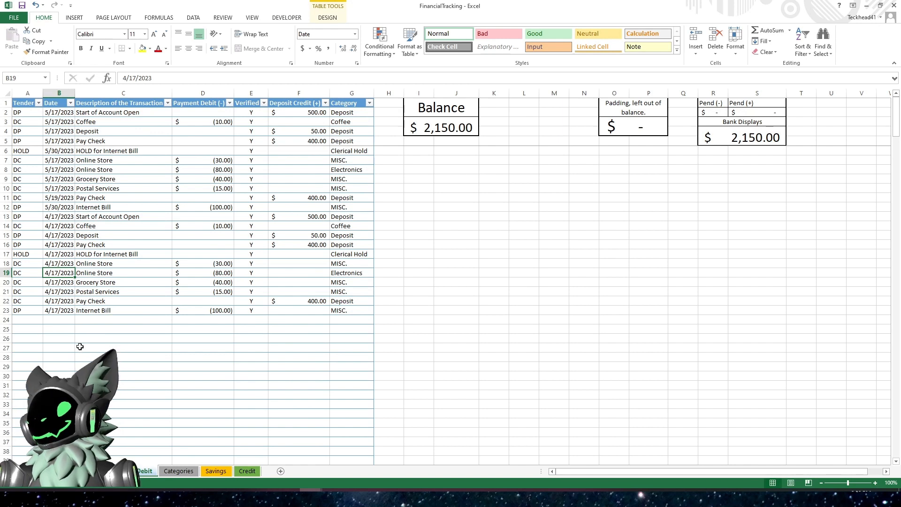
left_click(110, 348)
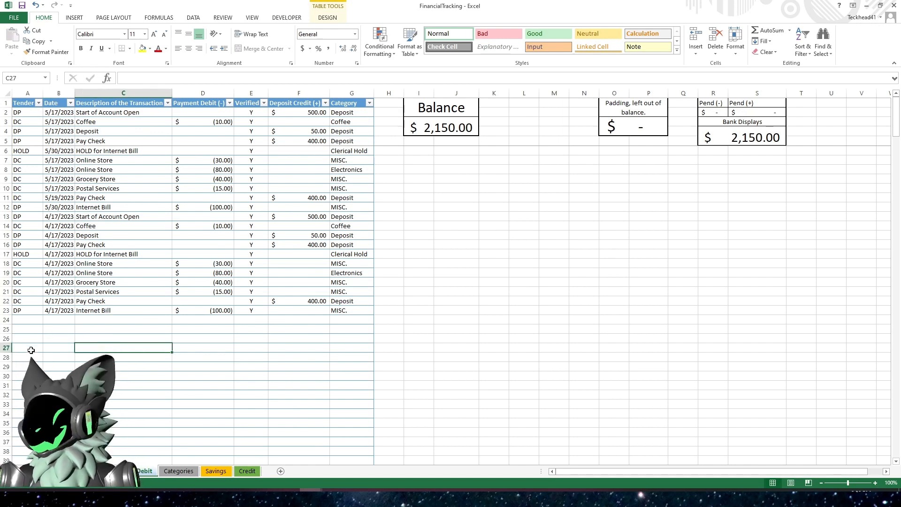
left_click(64, 320)
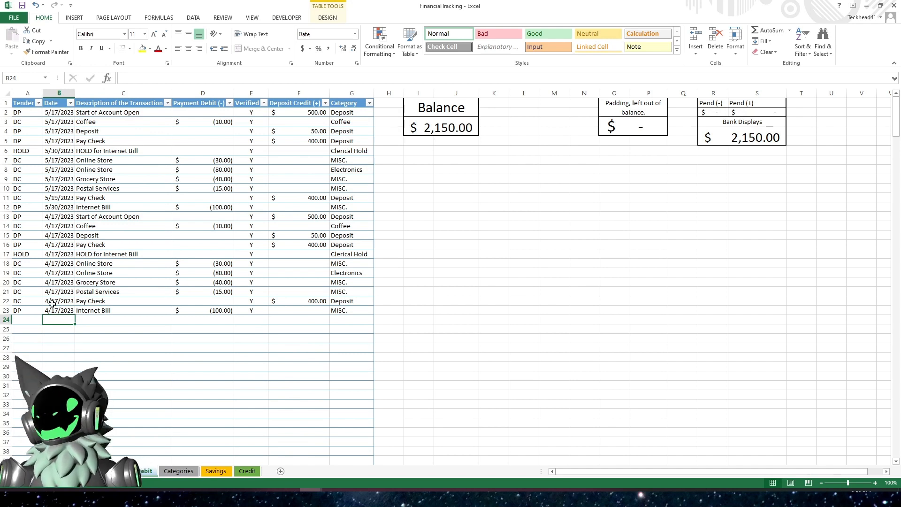
left_click(58, 235)
left_click_drag(51, 331, 60, 230)
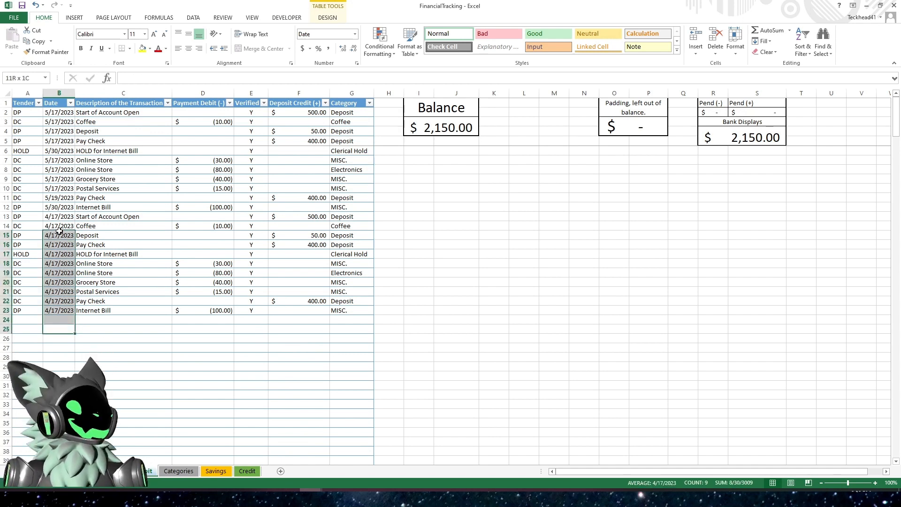
left_click(141, 404)
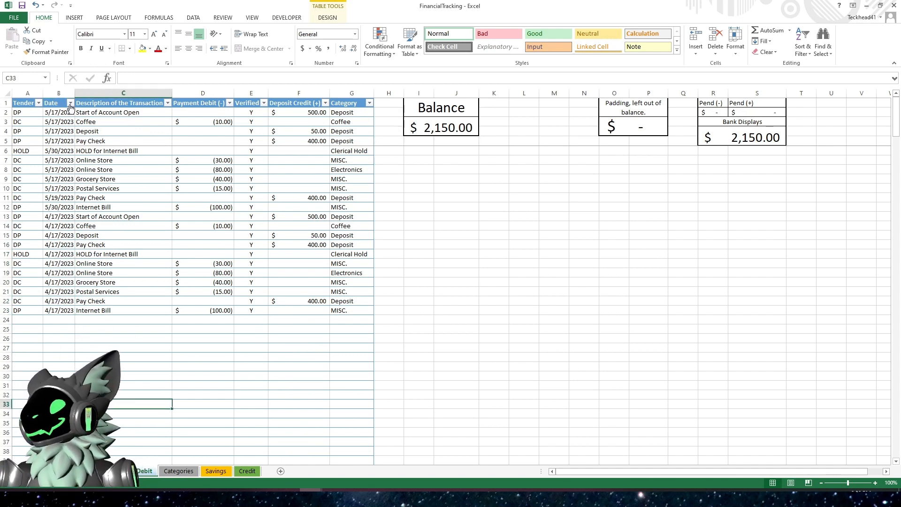
- Try filtering the table's Date column to show only May 2023, then clear the Date filter
left_click(70, 104)
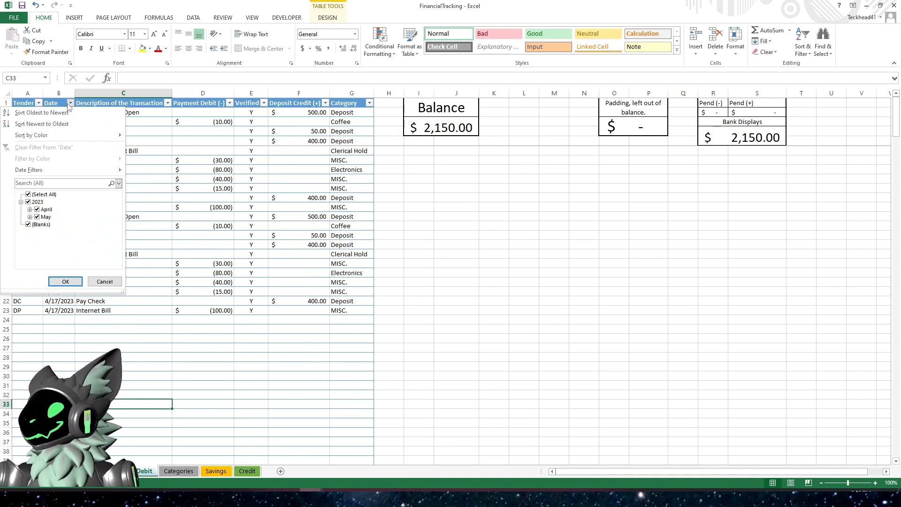
left_click(28, 194)
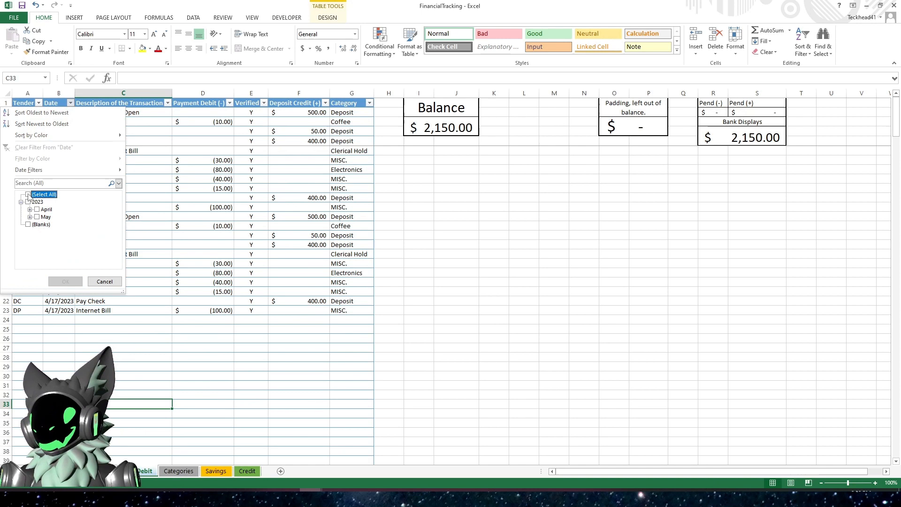
left_click(37, 217)
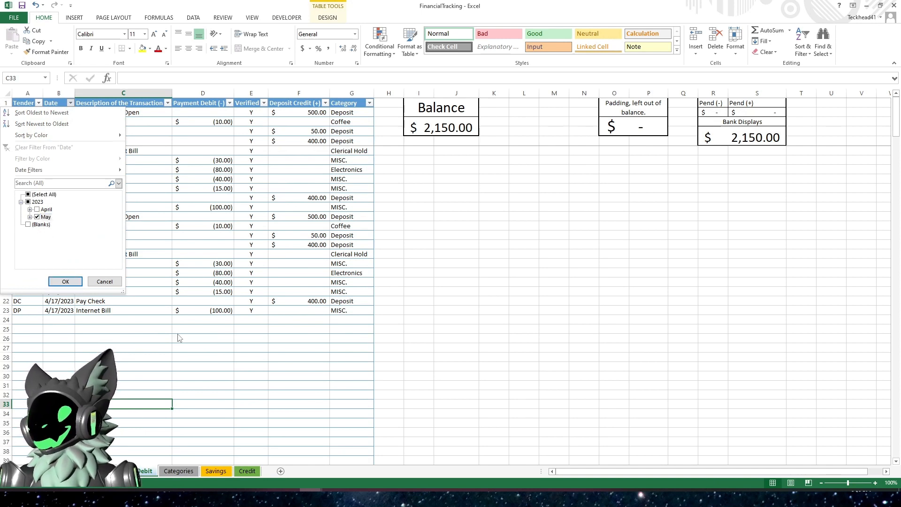
left_click(65, 282)
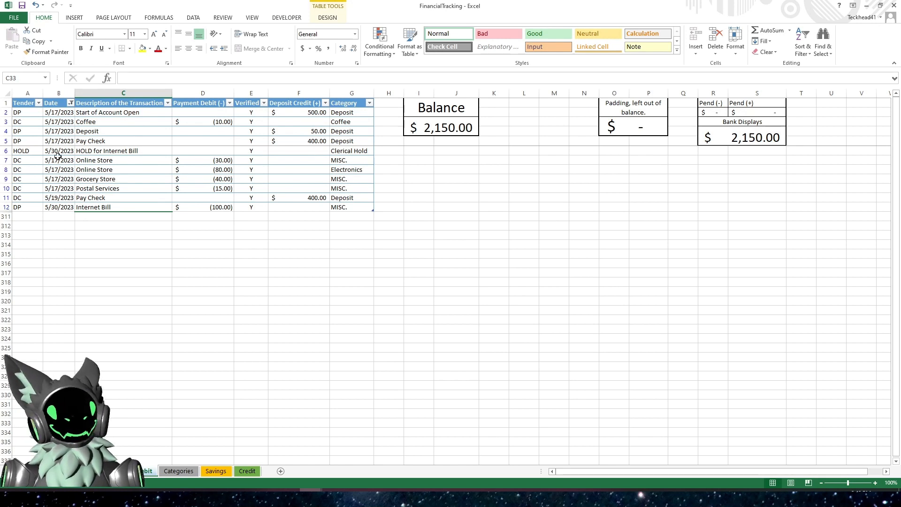
left_click(70, 105)
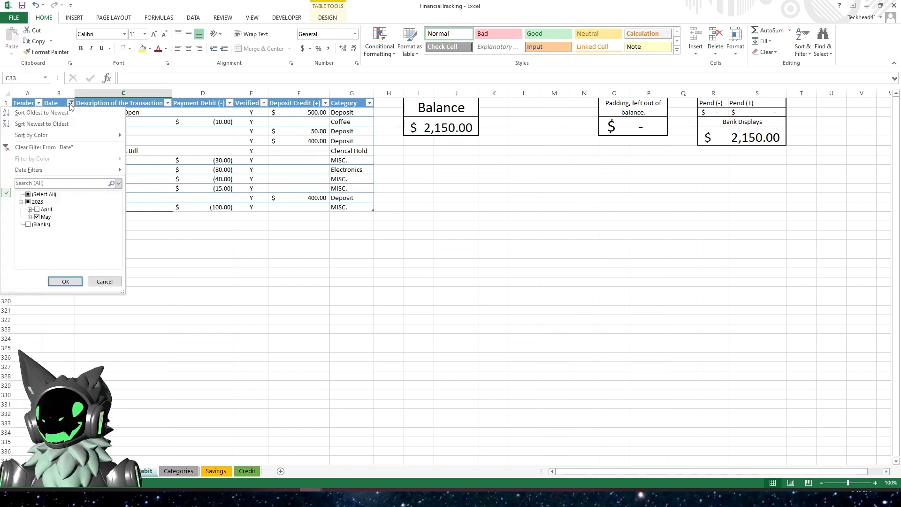
left_click(37, 148)
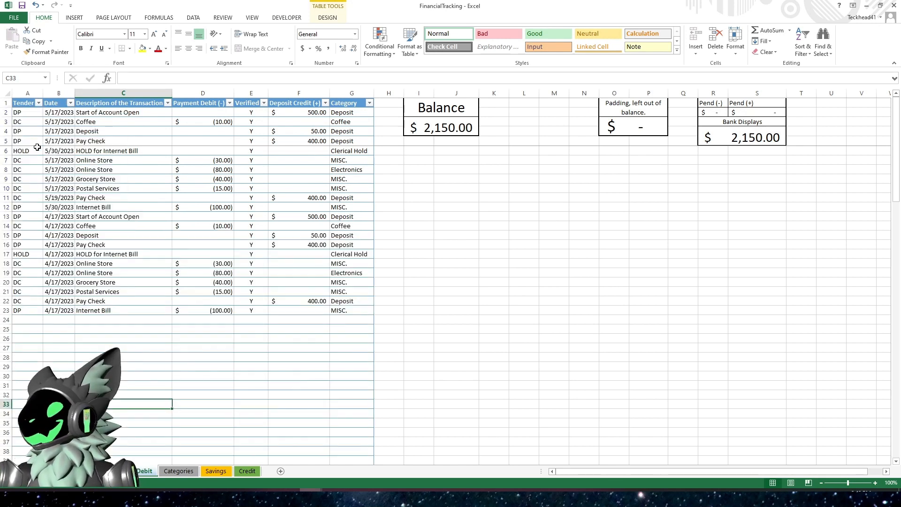
left_click(113, 281)
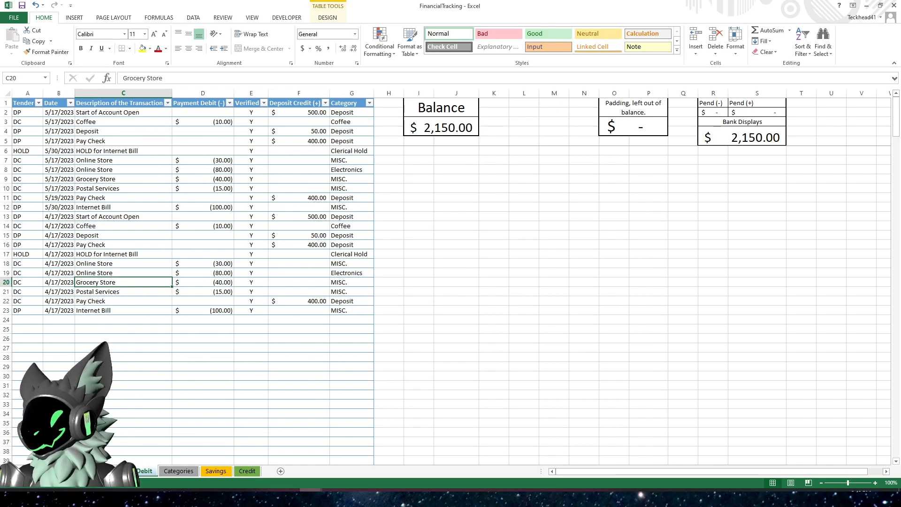
- On the BOF Debit Summary sheet, merge and center cells C14:G20 below the timeline
left_click(110, 471)
left_click(194, 327)
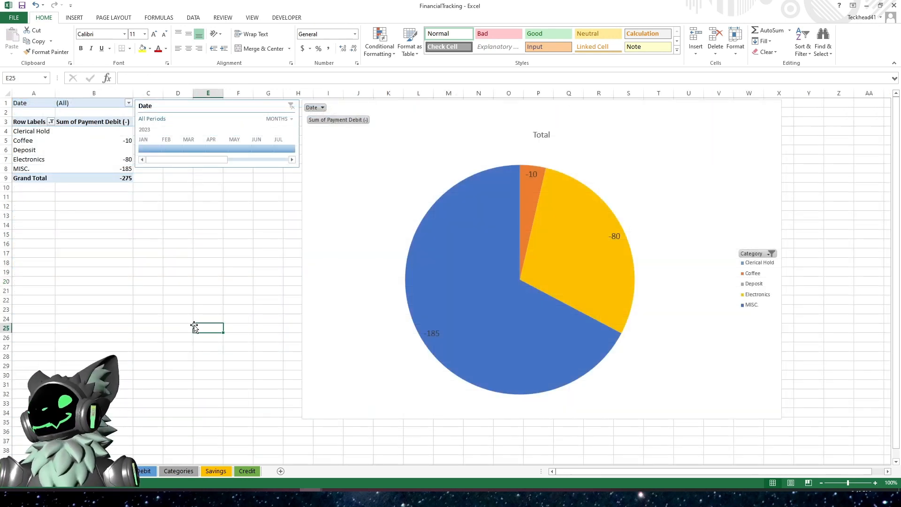
left_click_drag(146, 225, 257, 277)
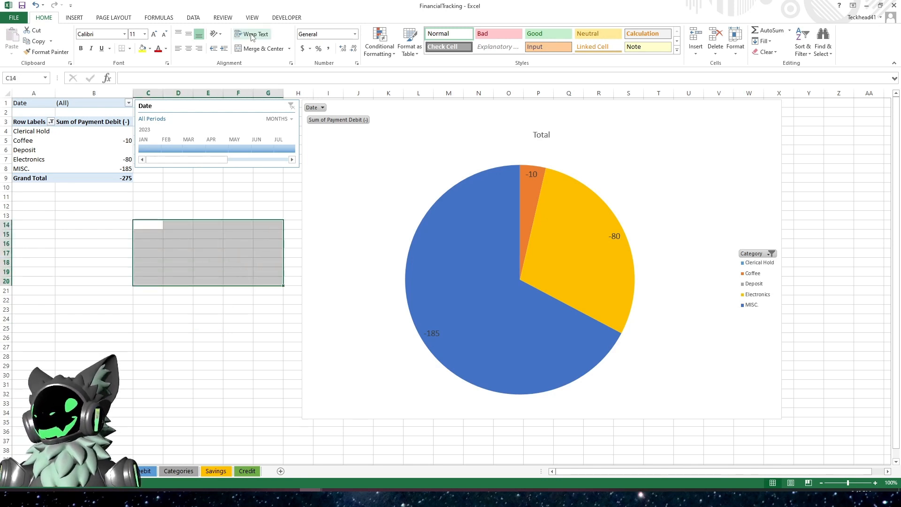
left_click(254, 52)
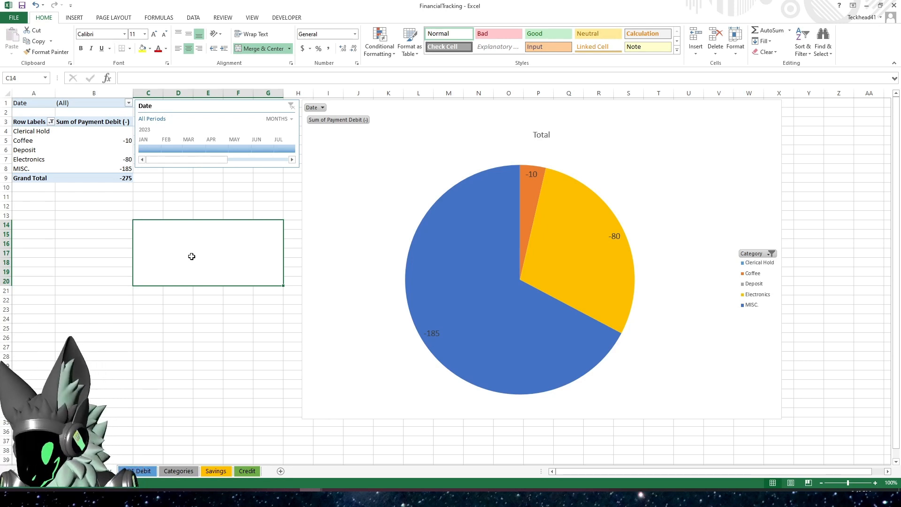
- Enter the note "Refresh Your Data" in the merged cell, set its font size to 36, and wrap its text
type("Refre")
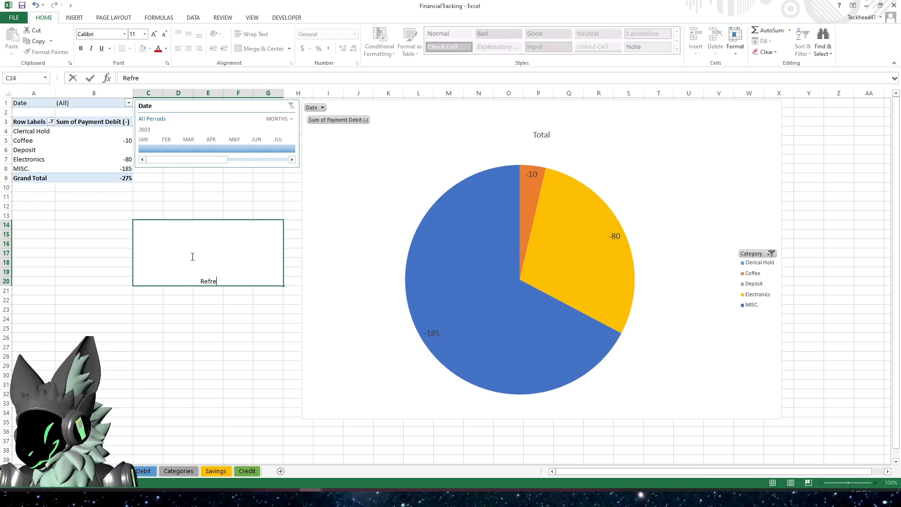
type("sh Your Data")
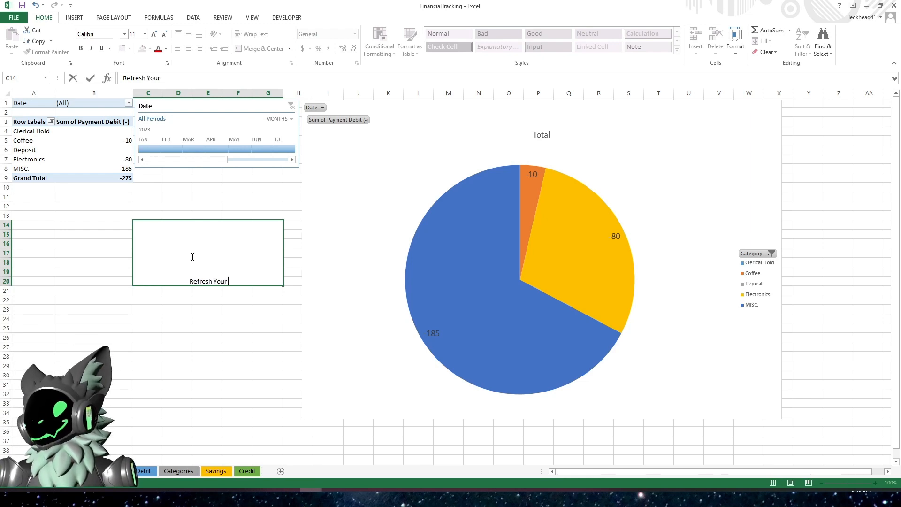
key("Return")
left_click(189, 253)
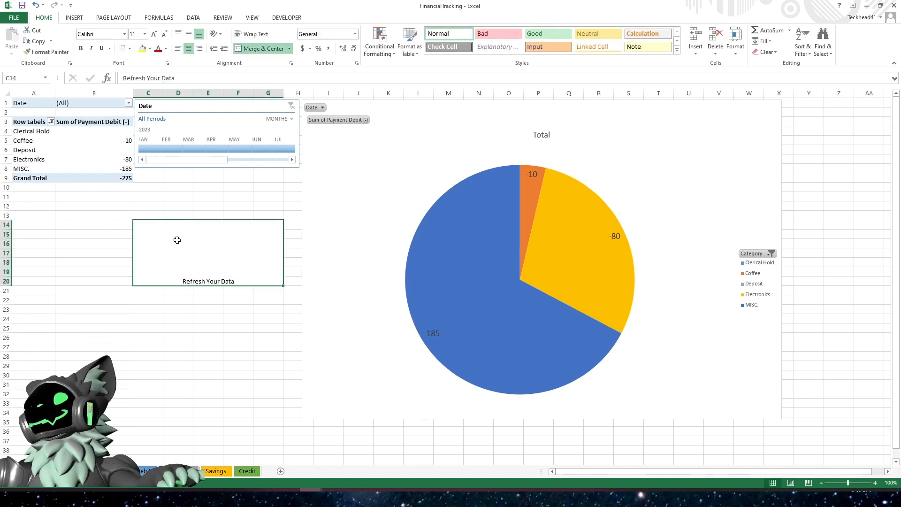
left_click(144, 34)
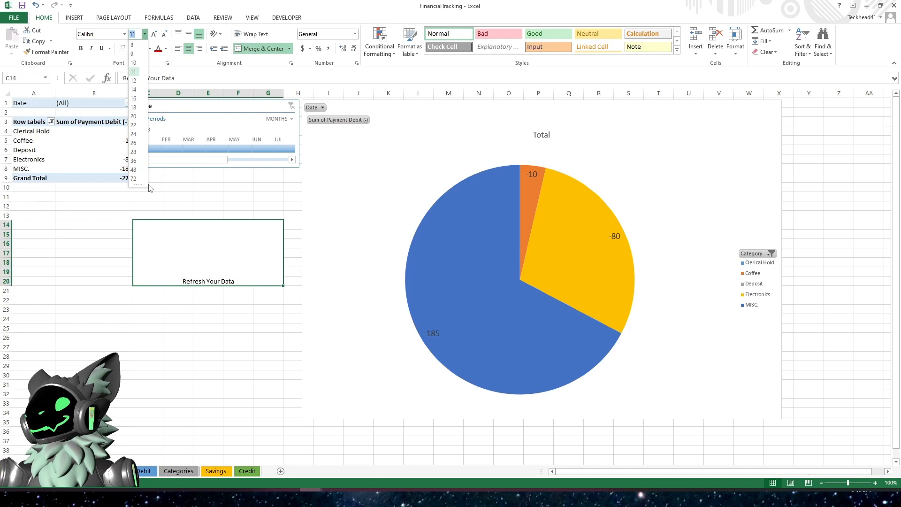
left_click(134, 161)
left_click(252, 34)
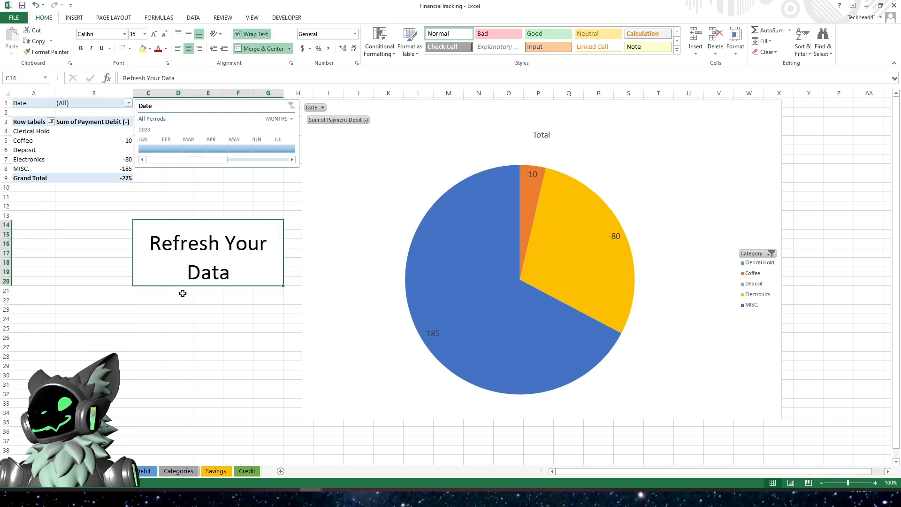
left_click(186, 318)
left_click(217, 299)
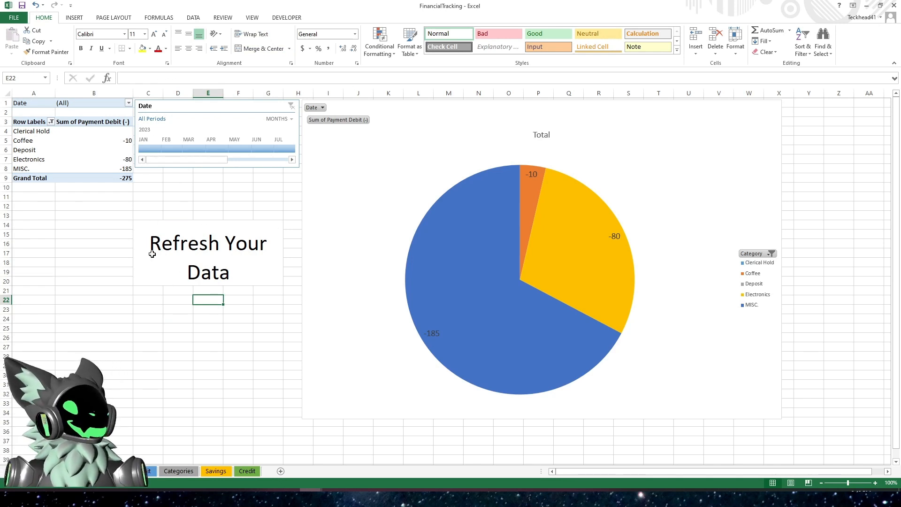
left_click(74, 149)
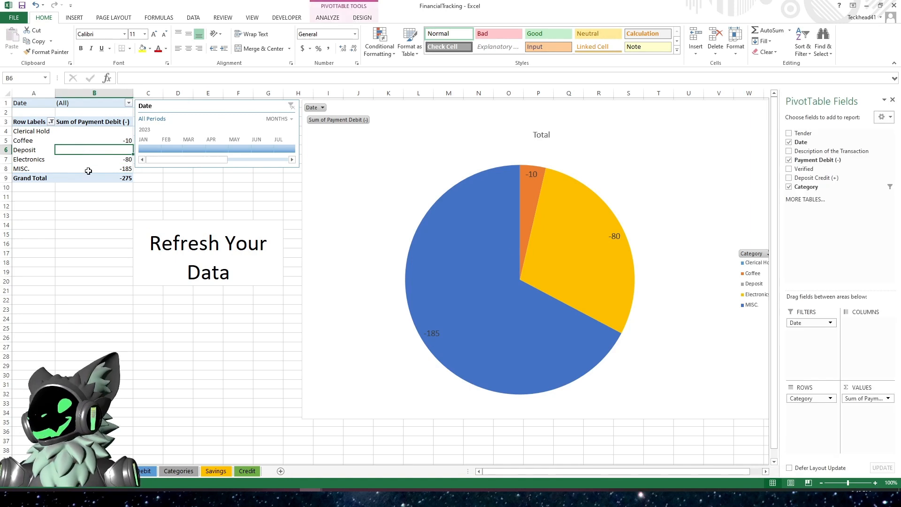
- Test the date timeline by selecting May, April and March 2023, then clear the timeline filter
left_click(359, 257)
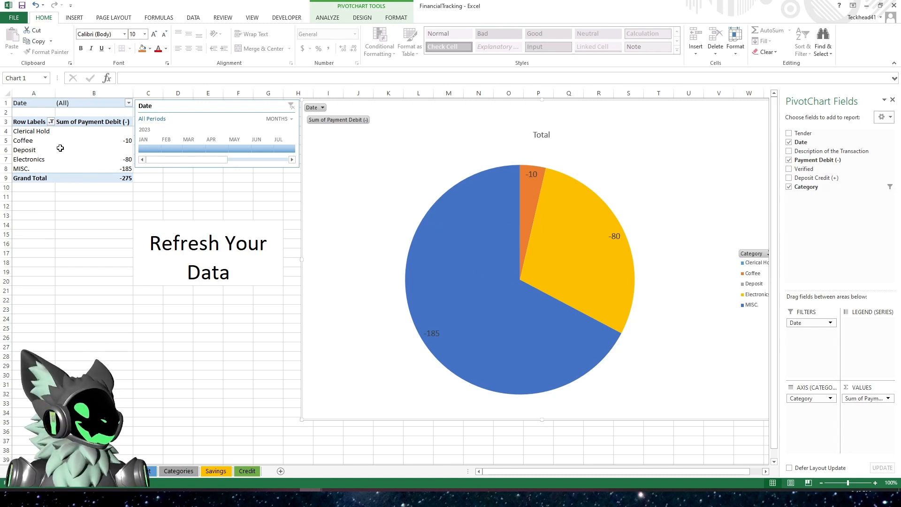
mouse_move(60, 148)
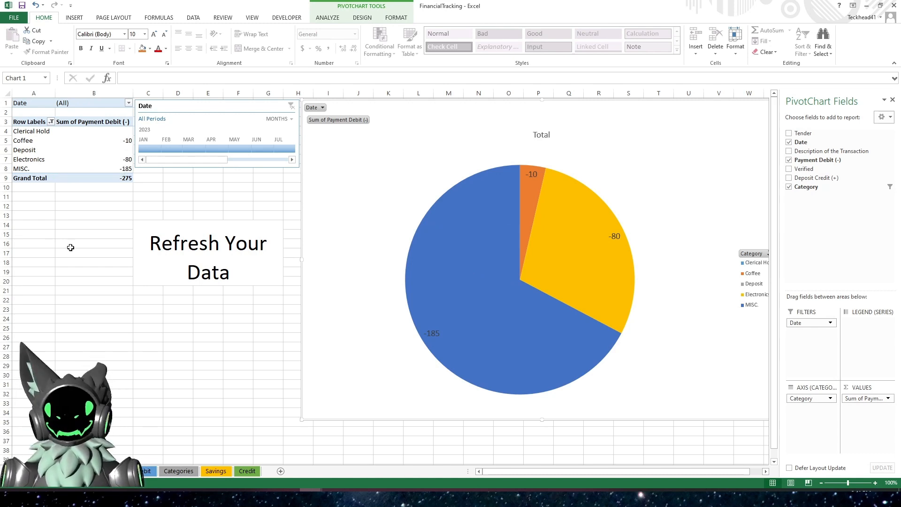
left_click(197, 339)
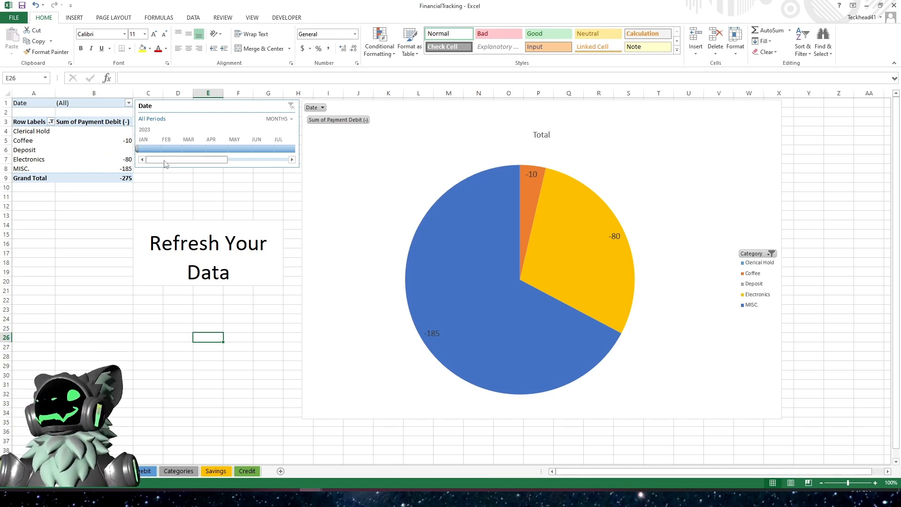
mouse_move(167, 161)
left_mouse_down()
mouse_move(157, 162)
mouse_move(227, 164)
mouse_move(165, 162)
left_mouse_up()
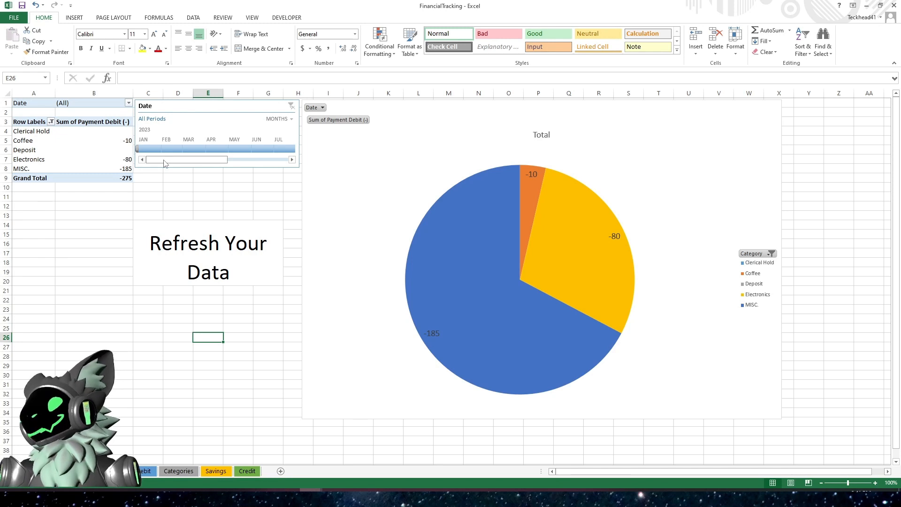
left_click(239, 149)
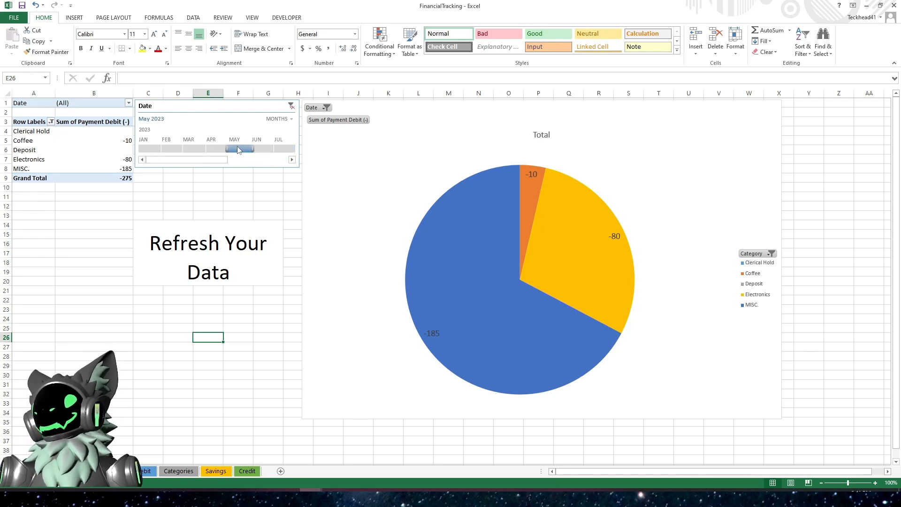
left_click(332, 190)
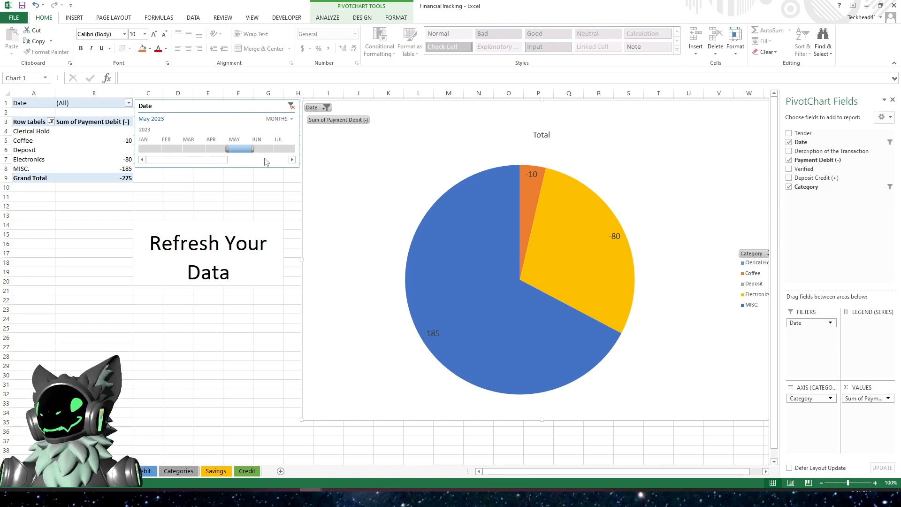
left_click(225, 149)
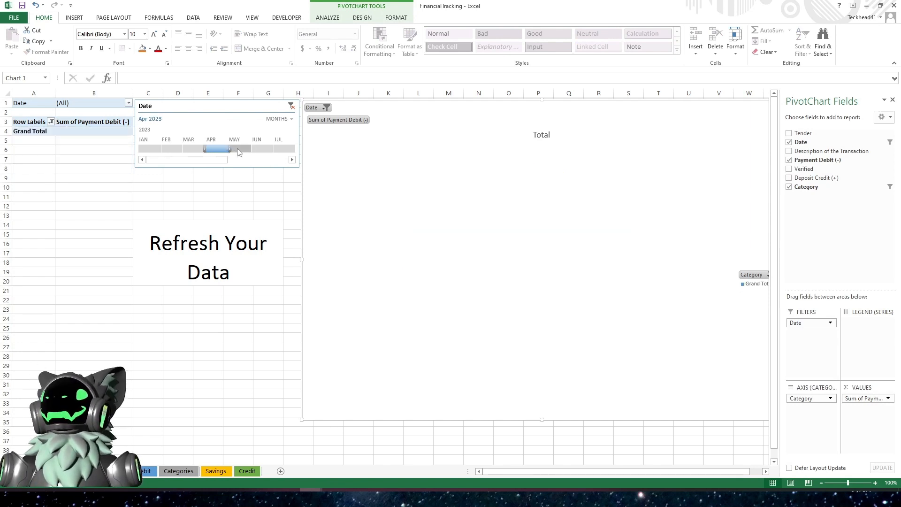
left_click(238, 149)
left_click(216, 149)
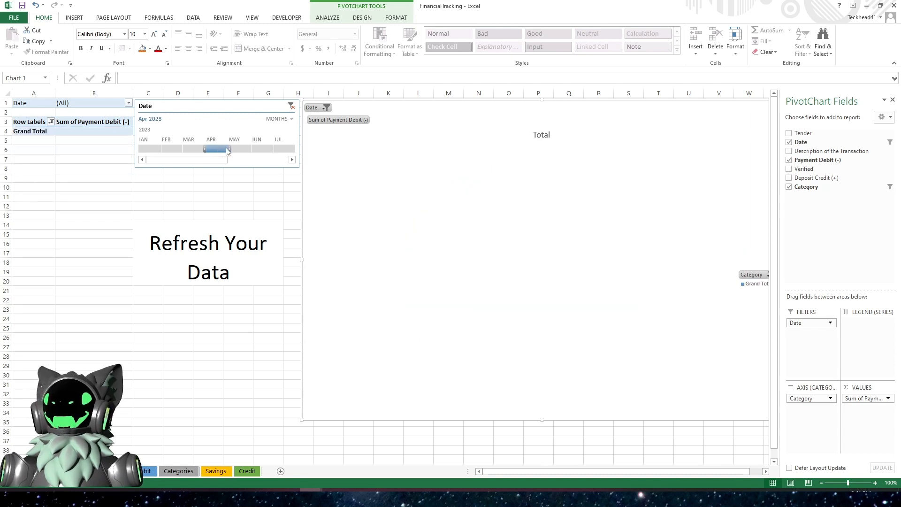
left_click(192, 245)
left_click(202, 324)
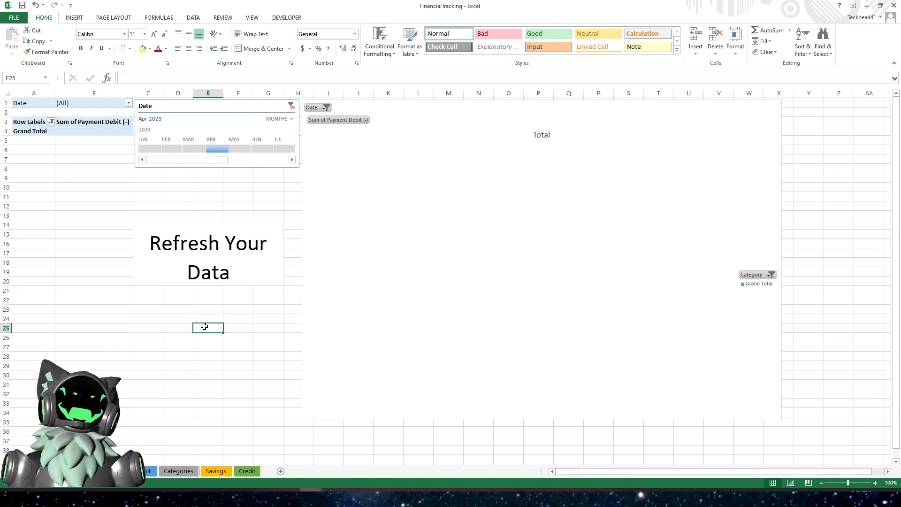
left_click(198, 148)
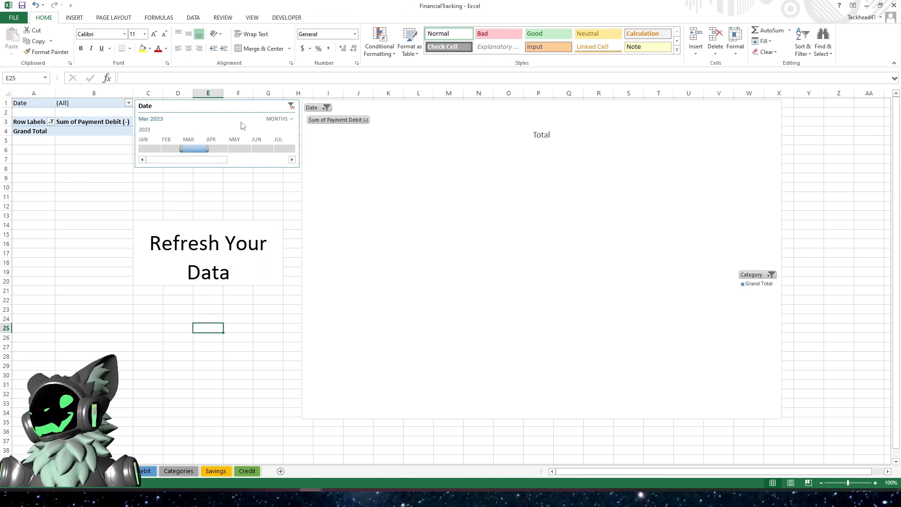
left_click(290, 106)
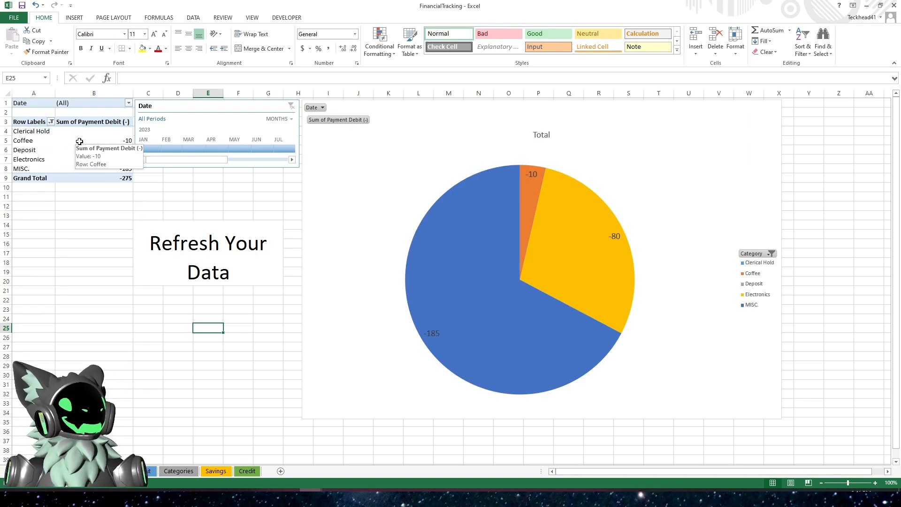
- Refresh all data connections in the workbook
left_click(195, 18)
left_click(144, 38)
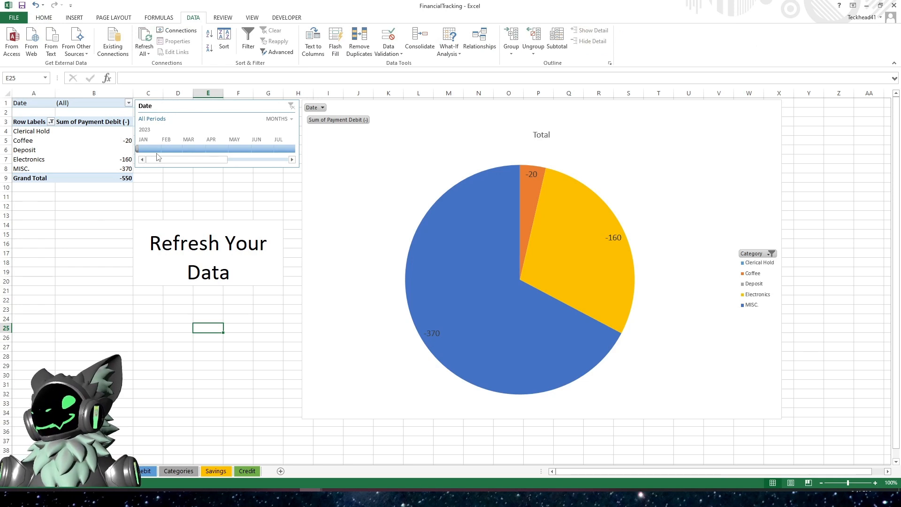
left_click(165, 197)
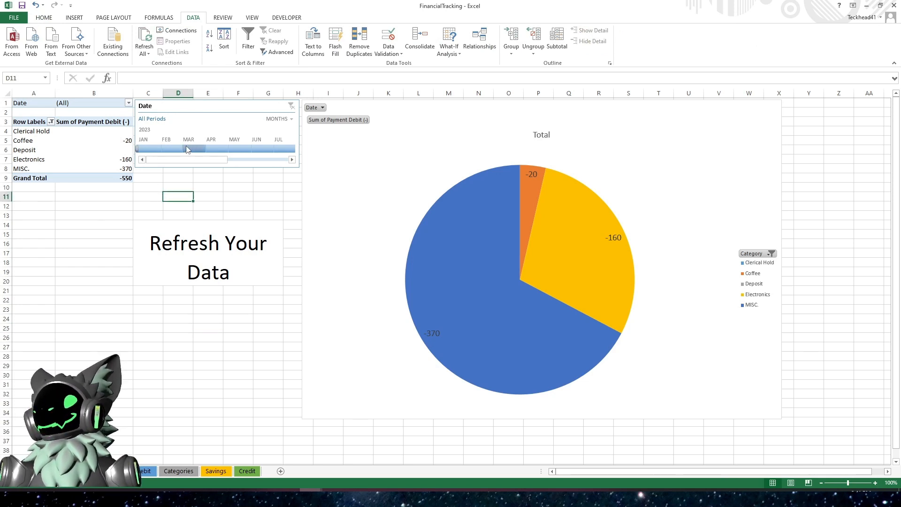
- Filter the timeline to May 2023
left_click(216, 149)
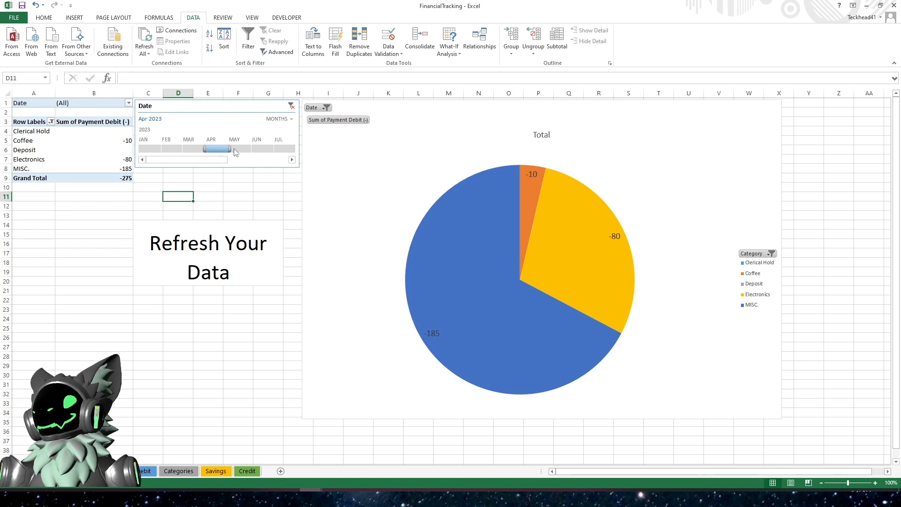
left_click(236, 151)
left_click(214, 148)
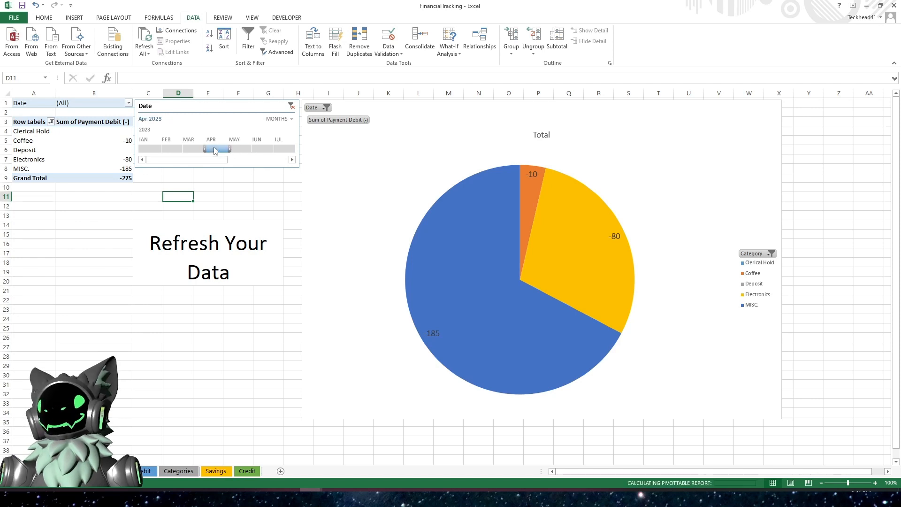
left_click(241, 150)
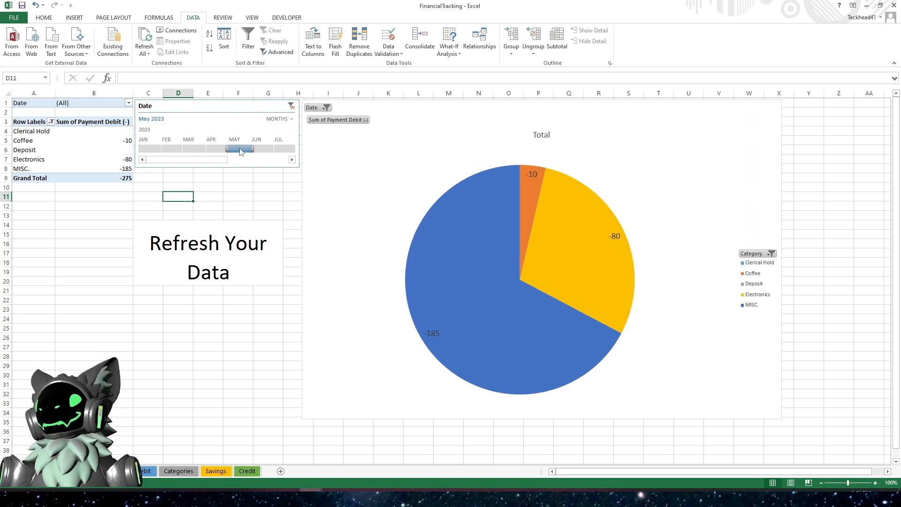
- Refresh all pivot data again from within the pivot table
left_click(94, 140)
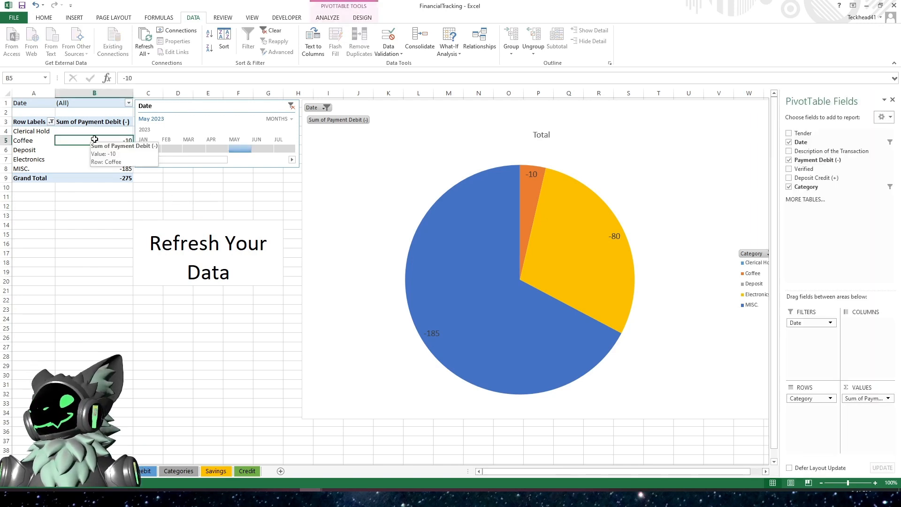
left_click(147, 53)
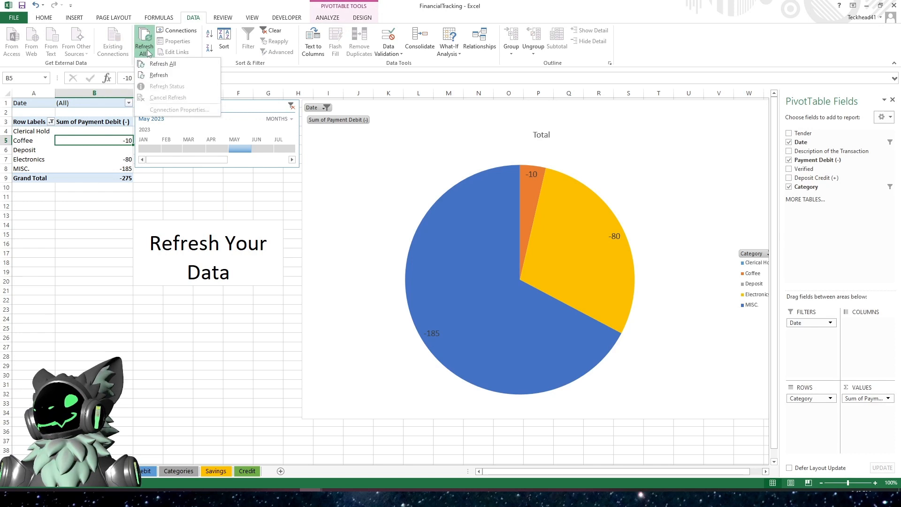
left_click(160, 64)
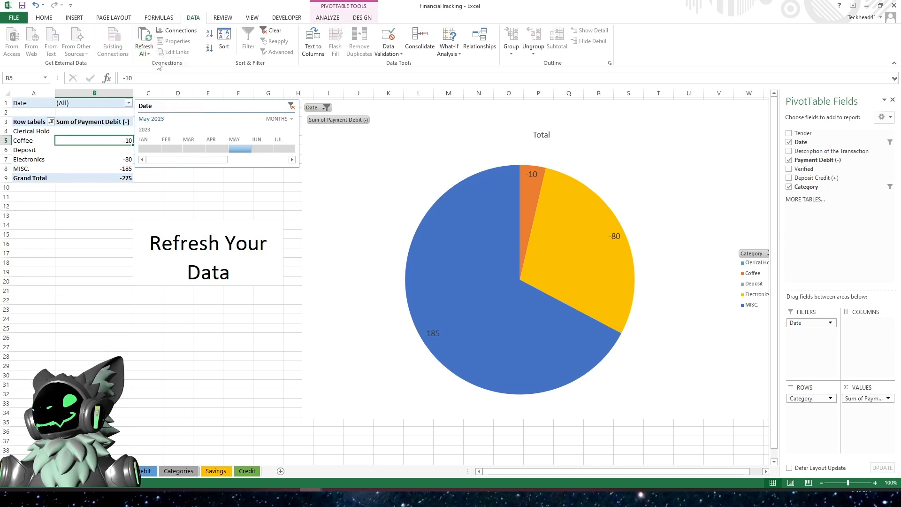
left_click(146, 334)
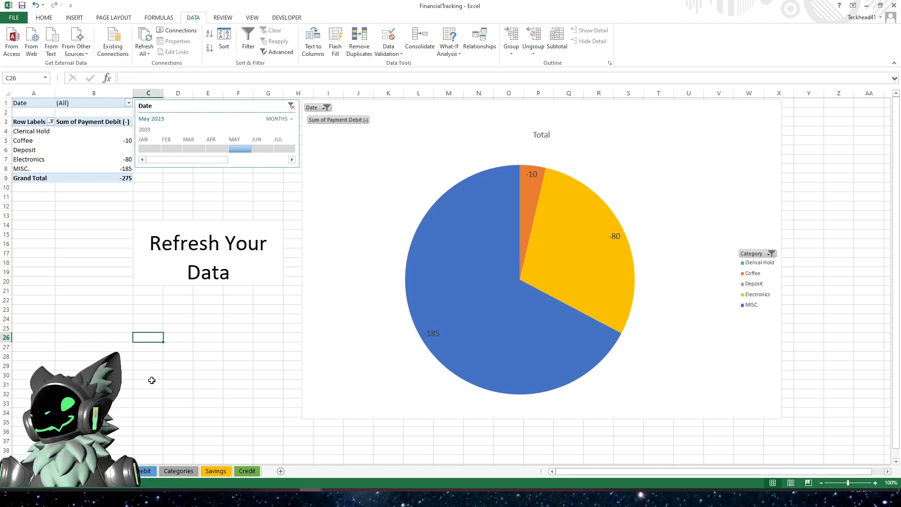
- On the Debit sheet, copy the last Internet Bill row into the next empty table row
left_click(137, 472)
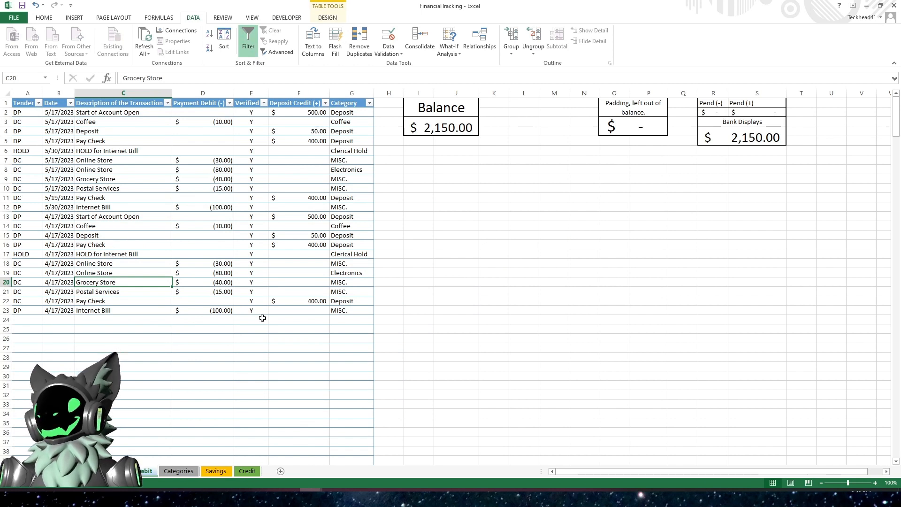
left_click_drag(28, 310, 330, 312)
key("ctrl+c")
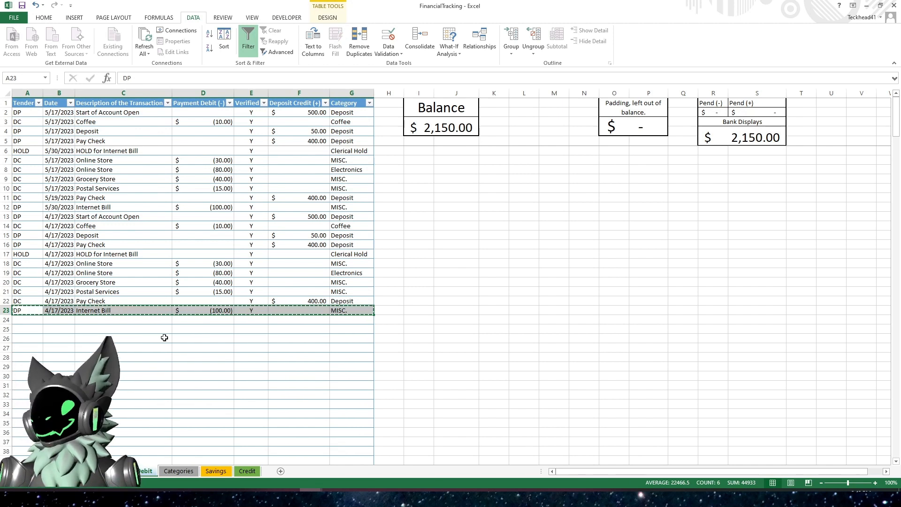
left_click(33, 321)
key("ctrl+v")
key("Escape")
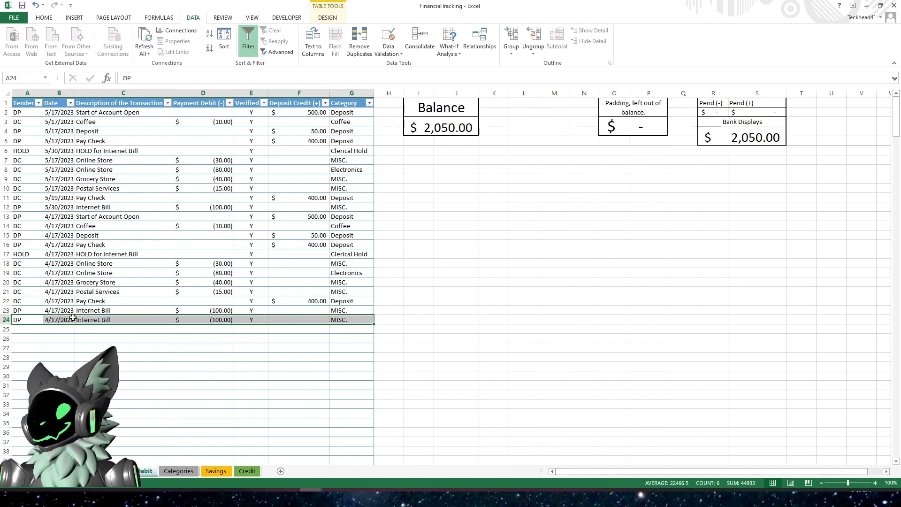
- Change the new row's description to Big Bill and its payment debit to -600
left_click(87, 321)
type("Big")
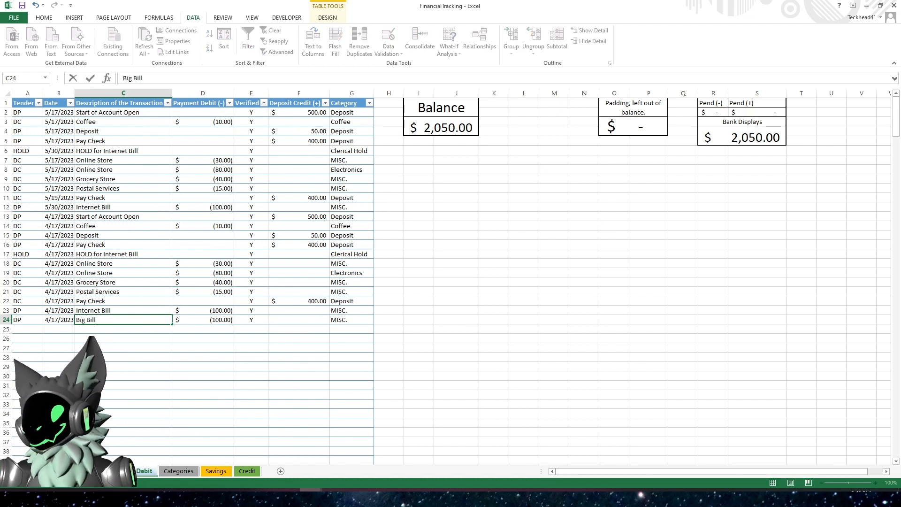
left_click(208, 321)
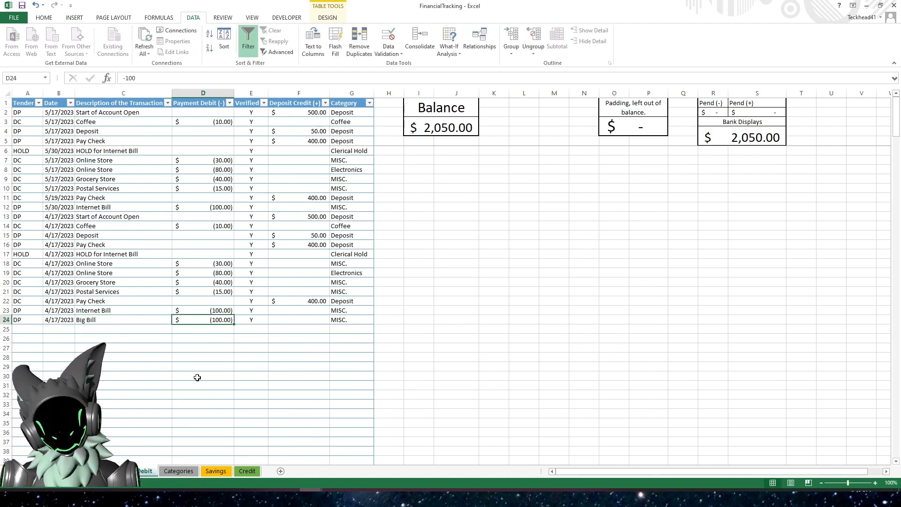
type("-600")
key("Return")
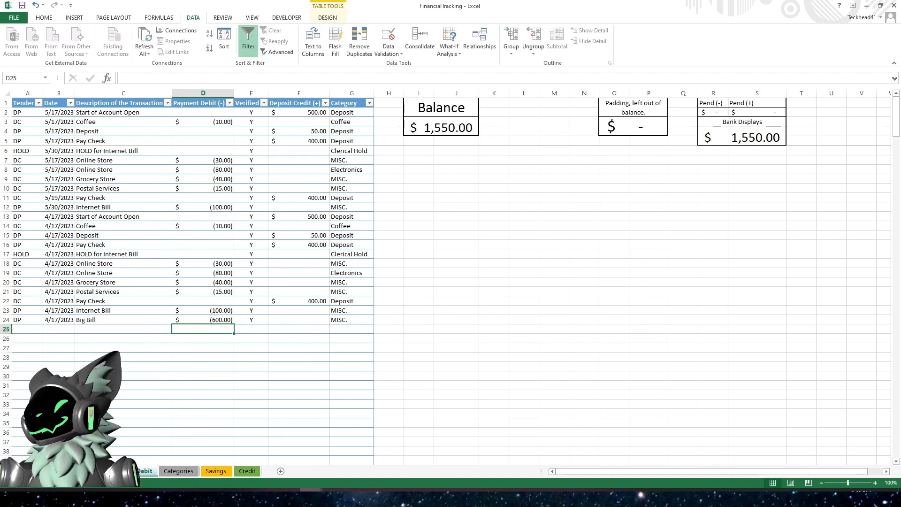
- On the BOF Debit Summary sheet, filter the timeline to April 2023 and check the row labels' category filter
left_click(115, 471)
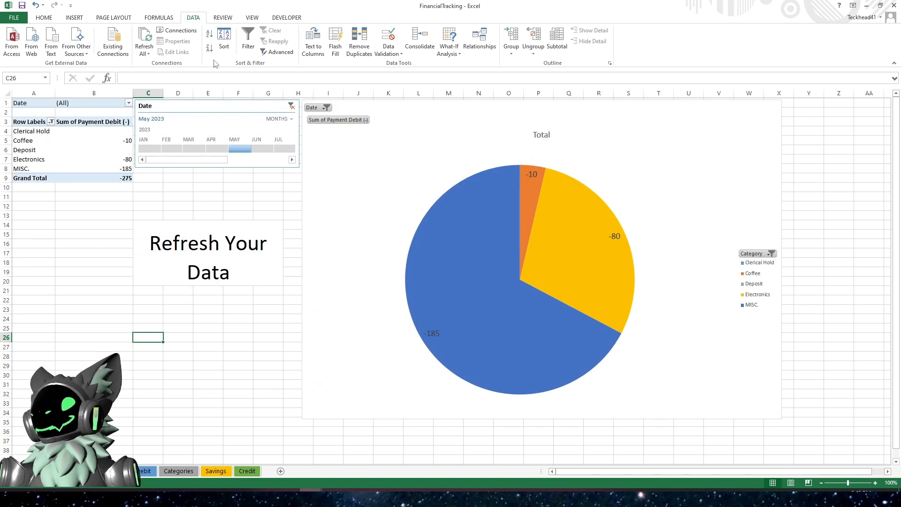
left_click(216, 149)
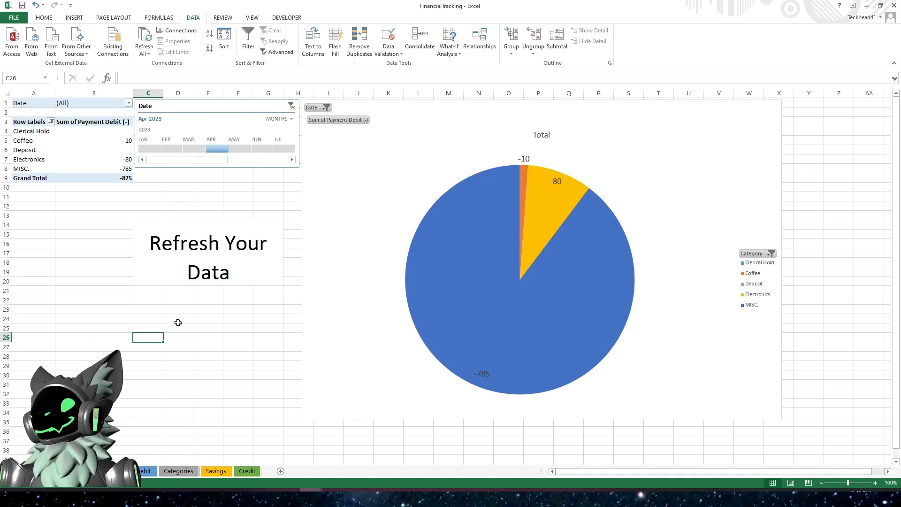
left_click(196, 150)
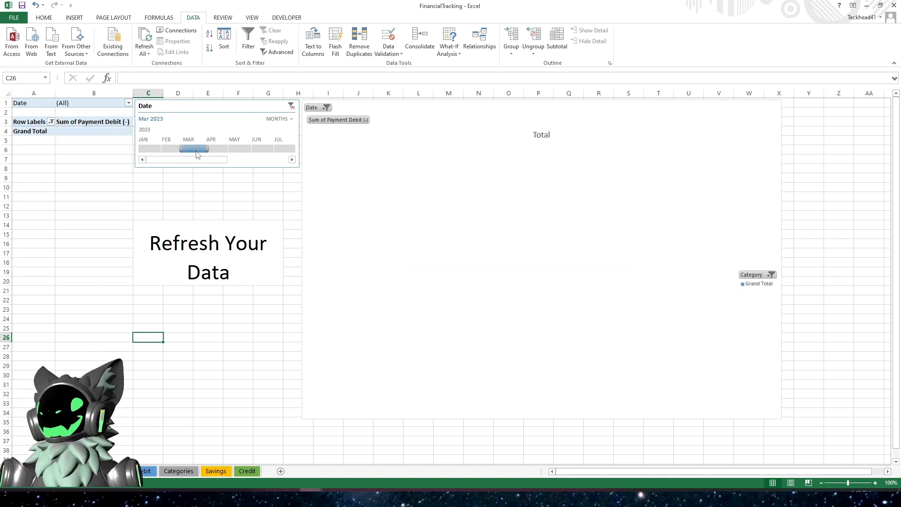
left_click(217, 150)
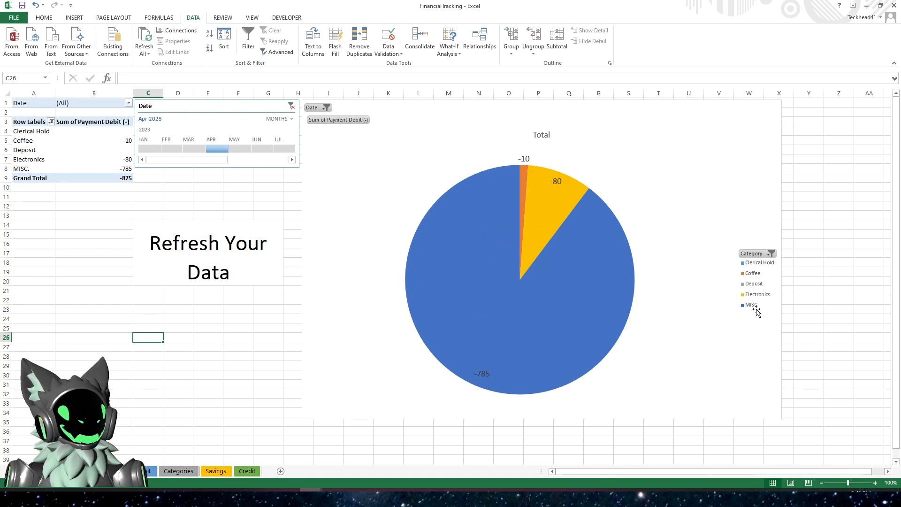
left_click(237, 148)
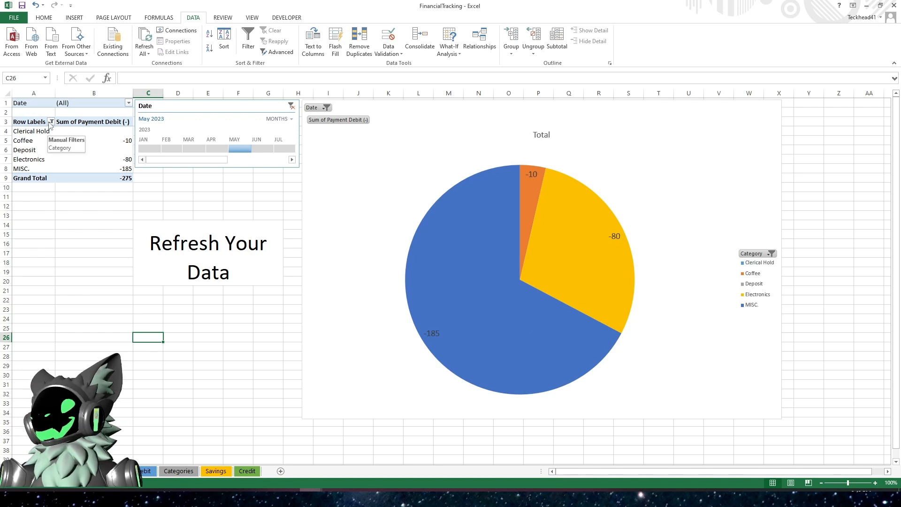
left_click(216, 148)
left_click(234, 148)
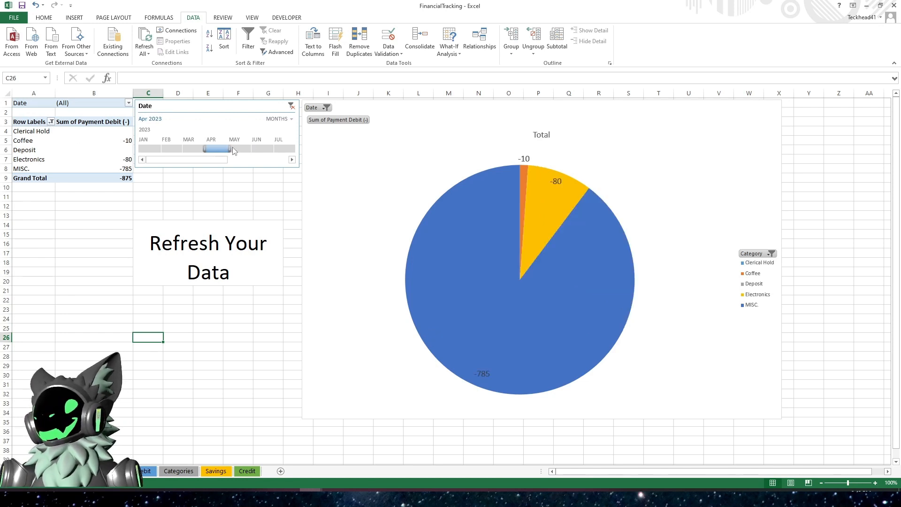
left_click(218, 146)
left_click(51, 122)
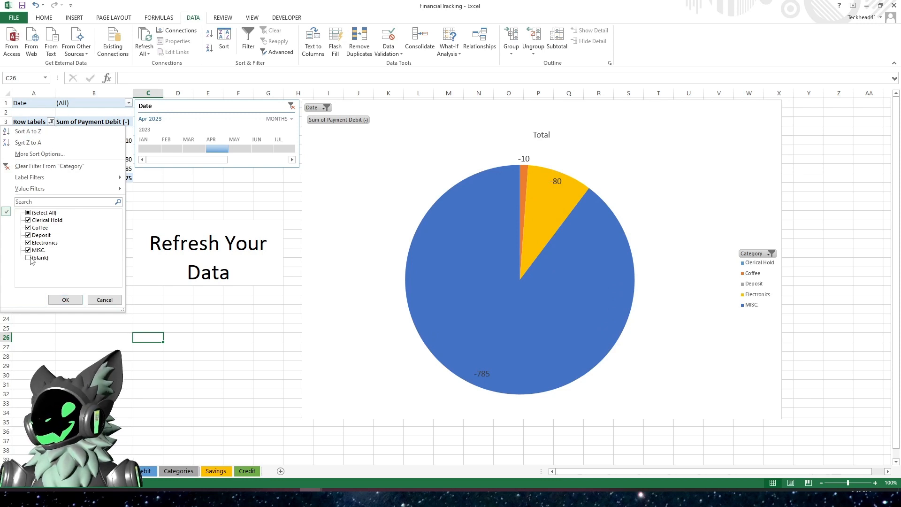
left_click(104, 300)
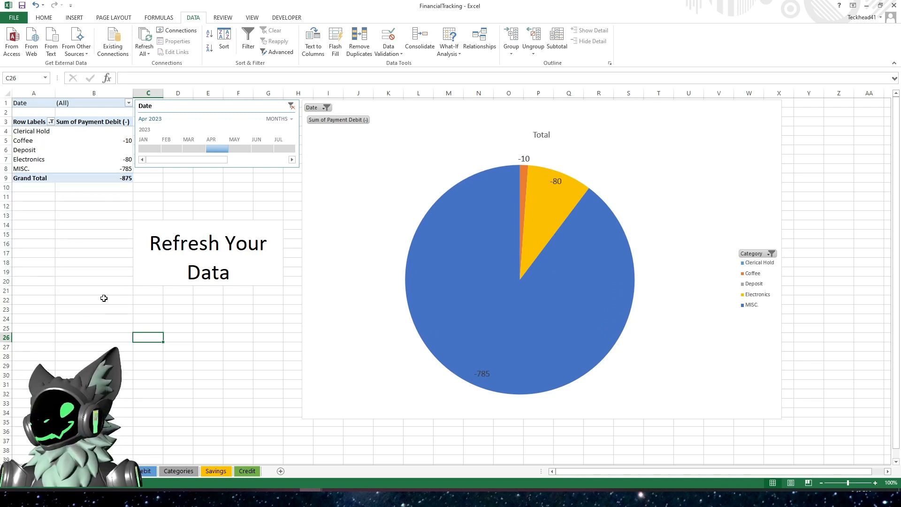
left_click(95, 242)
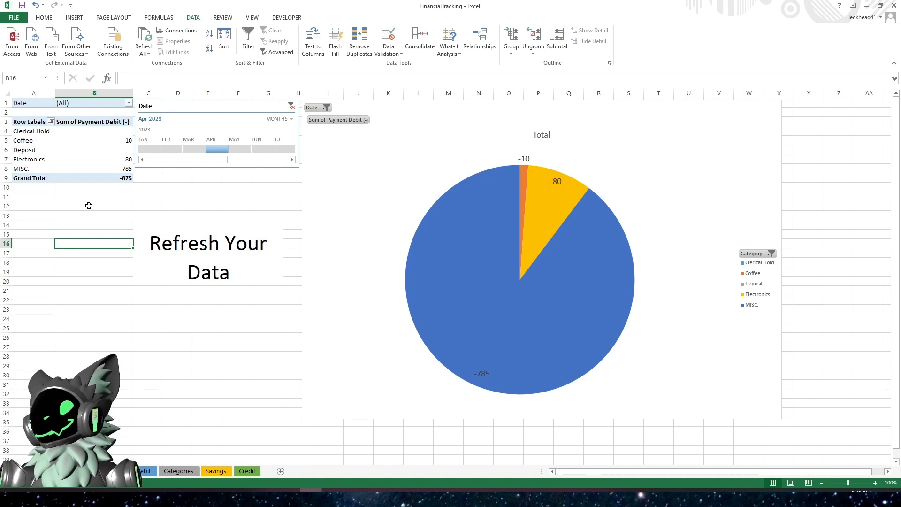
left_click(169, 272)
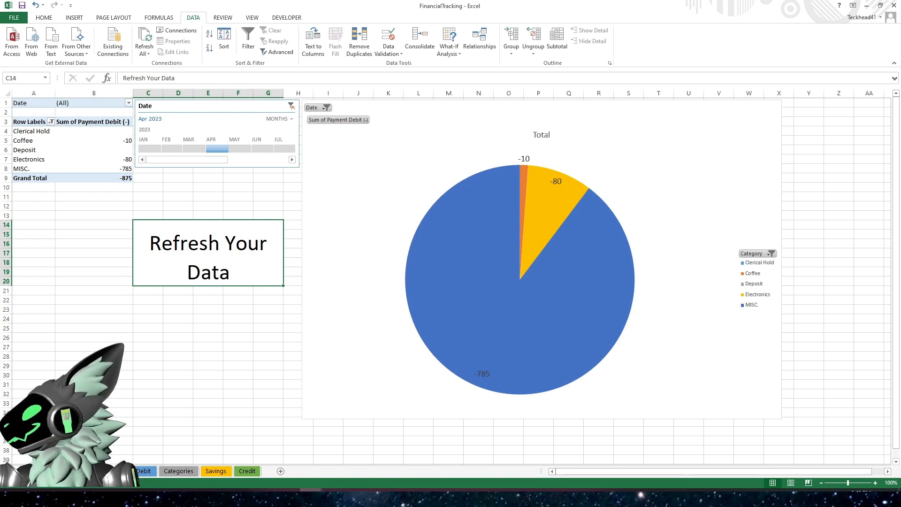
key("alt+Tab")
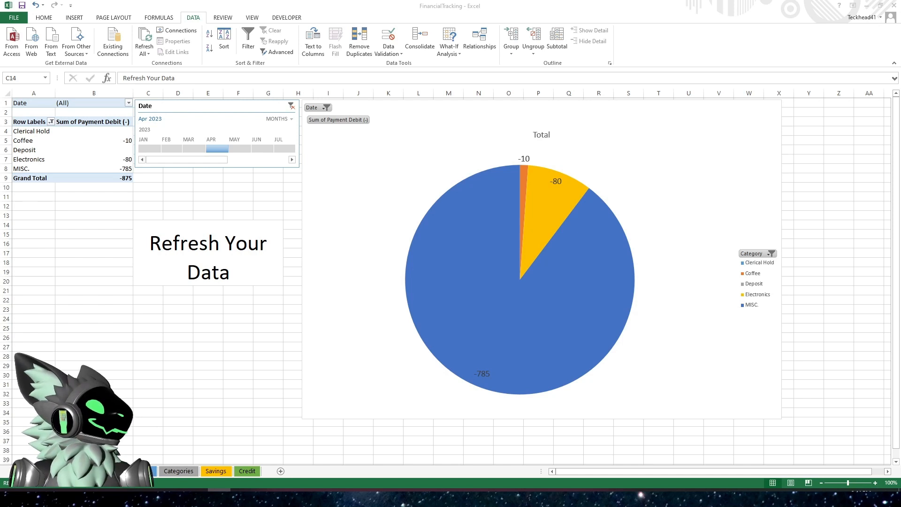
left_click(179, 382)
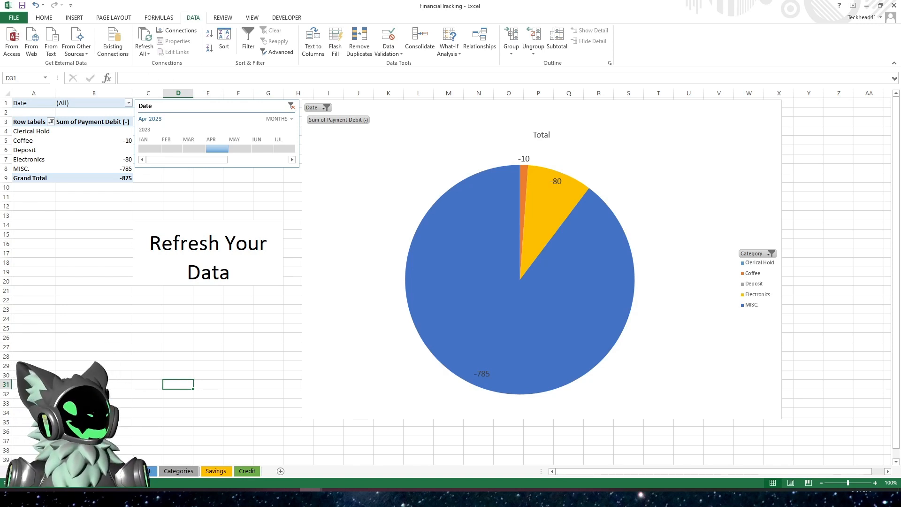
- Review the transaction tables and balance totals on the Savings, Credit and Debit sheets
left_click(223, 473)
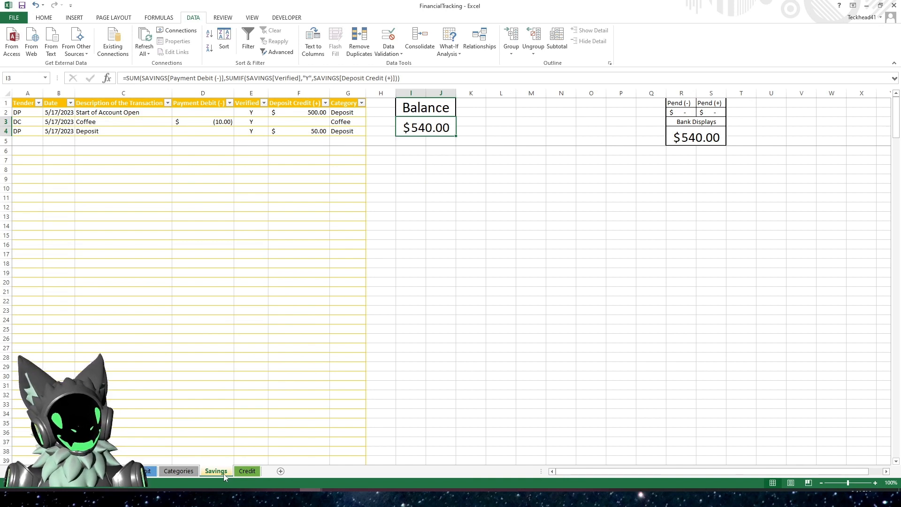
left_click(247, 473)
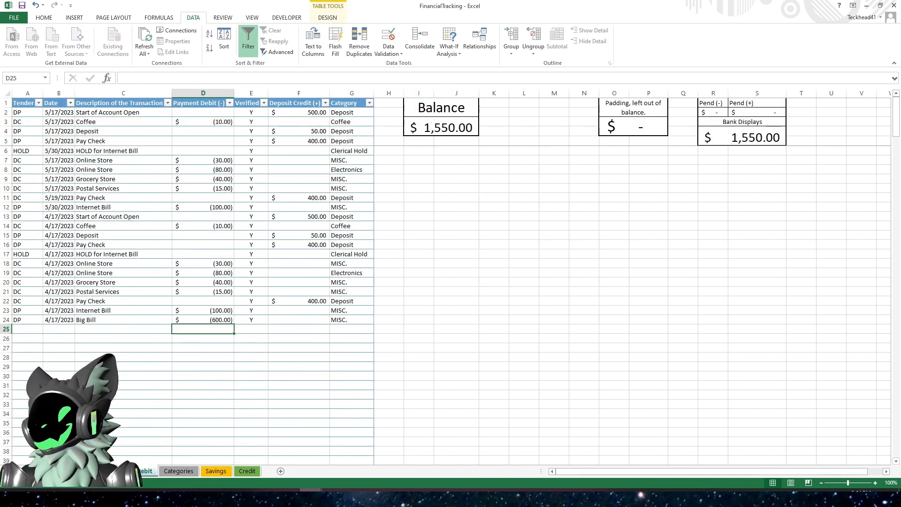
left_click(146, 471)
left_click(131, 367)
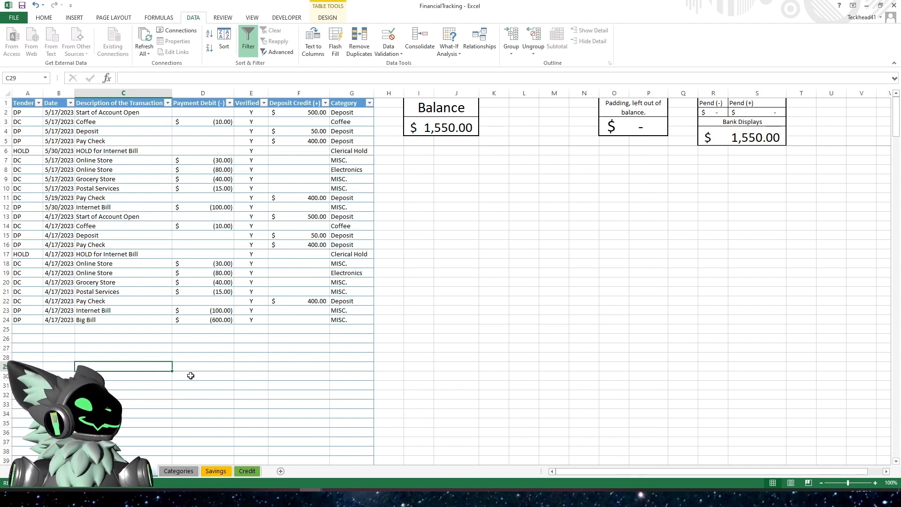
left_click(219, 365)
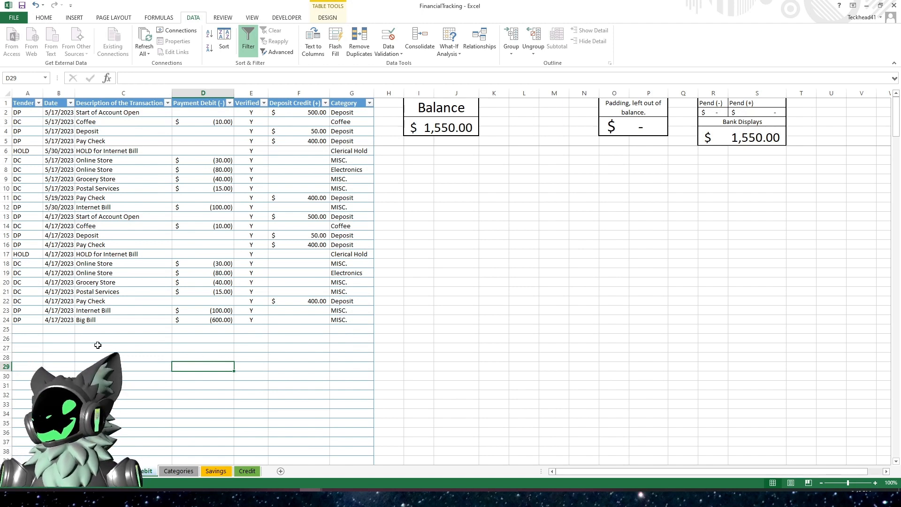
left_click(38, 330)
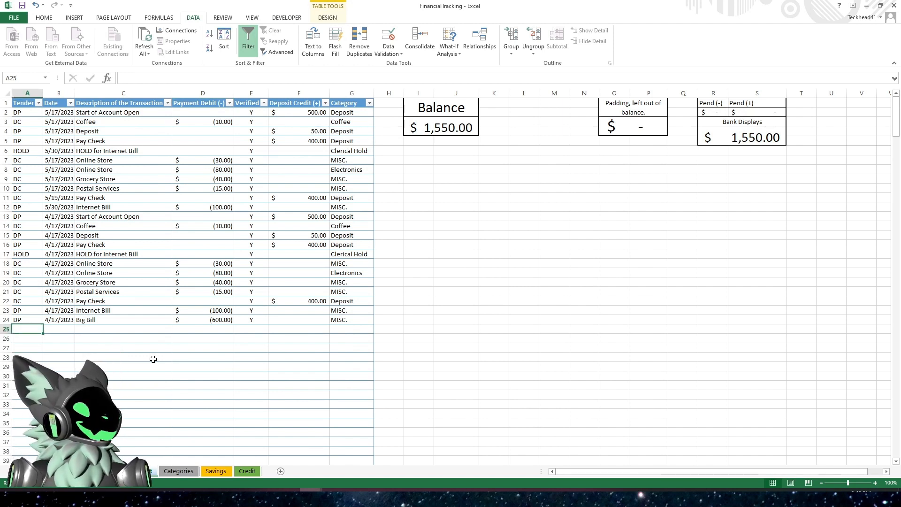